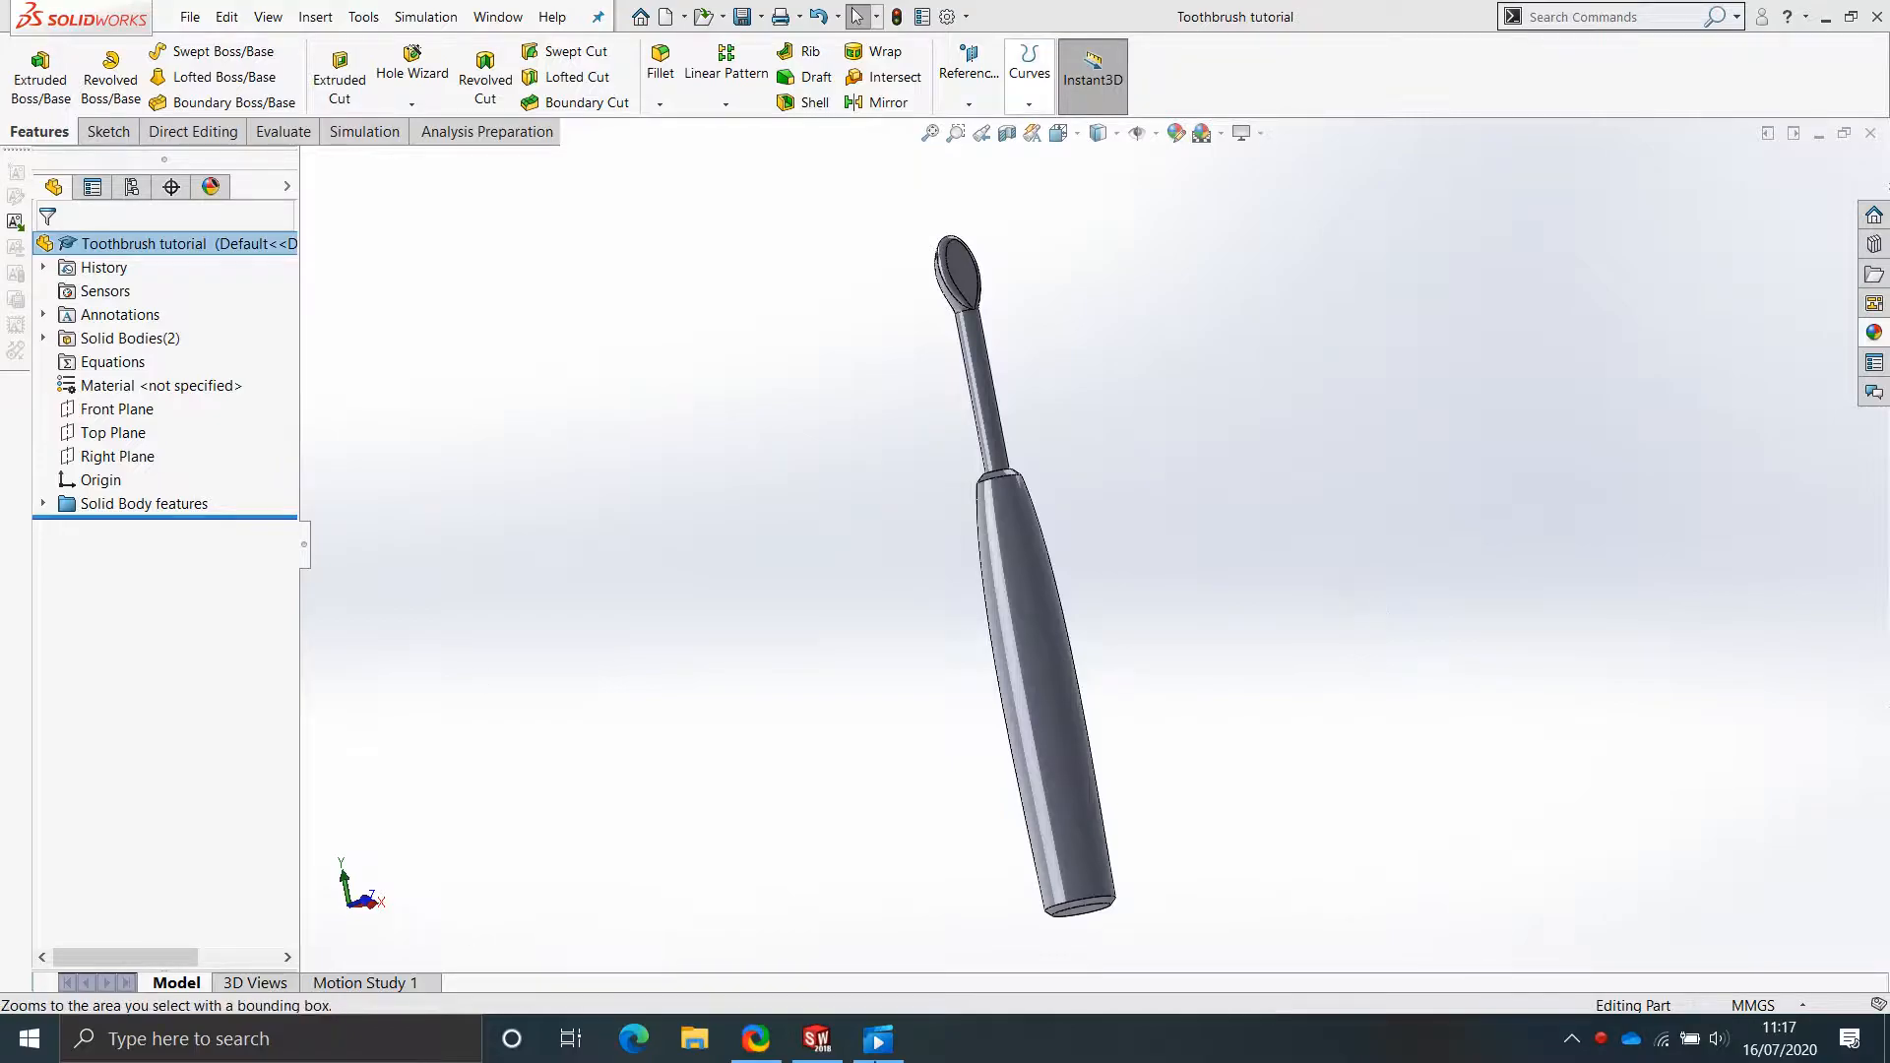
Examine the toothbrush's handle, neck, head and base from several angles, including the revolved handle body.
{"action": "scroll", "coordinate": [1055, 603], "scroll_direction": "down", "scroll_amount": 5}
{"action": "middle_click_drag", "start_coordinate": [1051, 473], "coordinate": [1112, 538]}
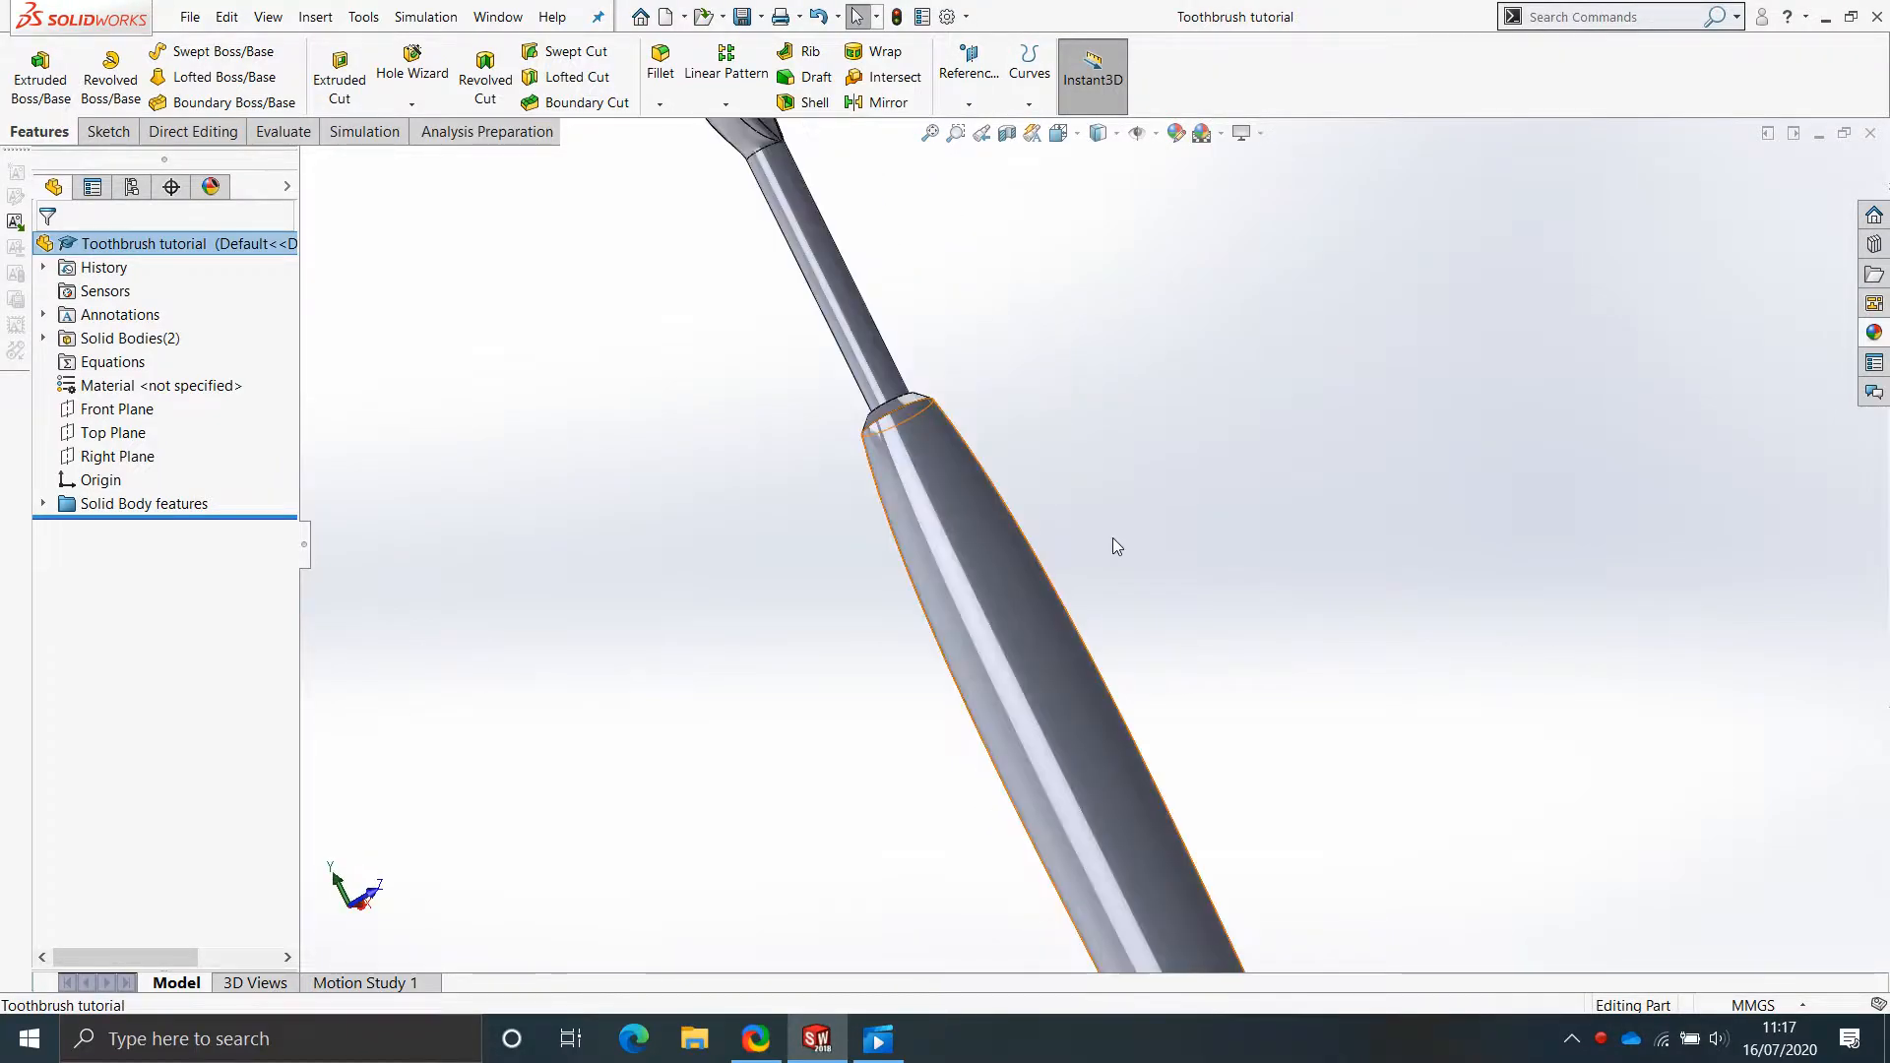
{"action": "scroll", "coordinate": [1122, 529], "scroll_direction": "up", "scroll_amount": 5}
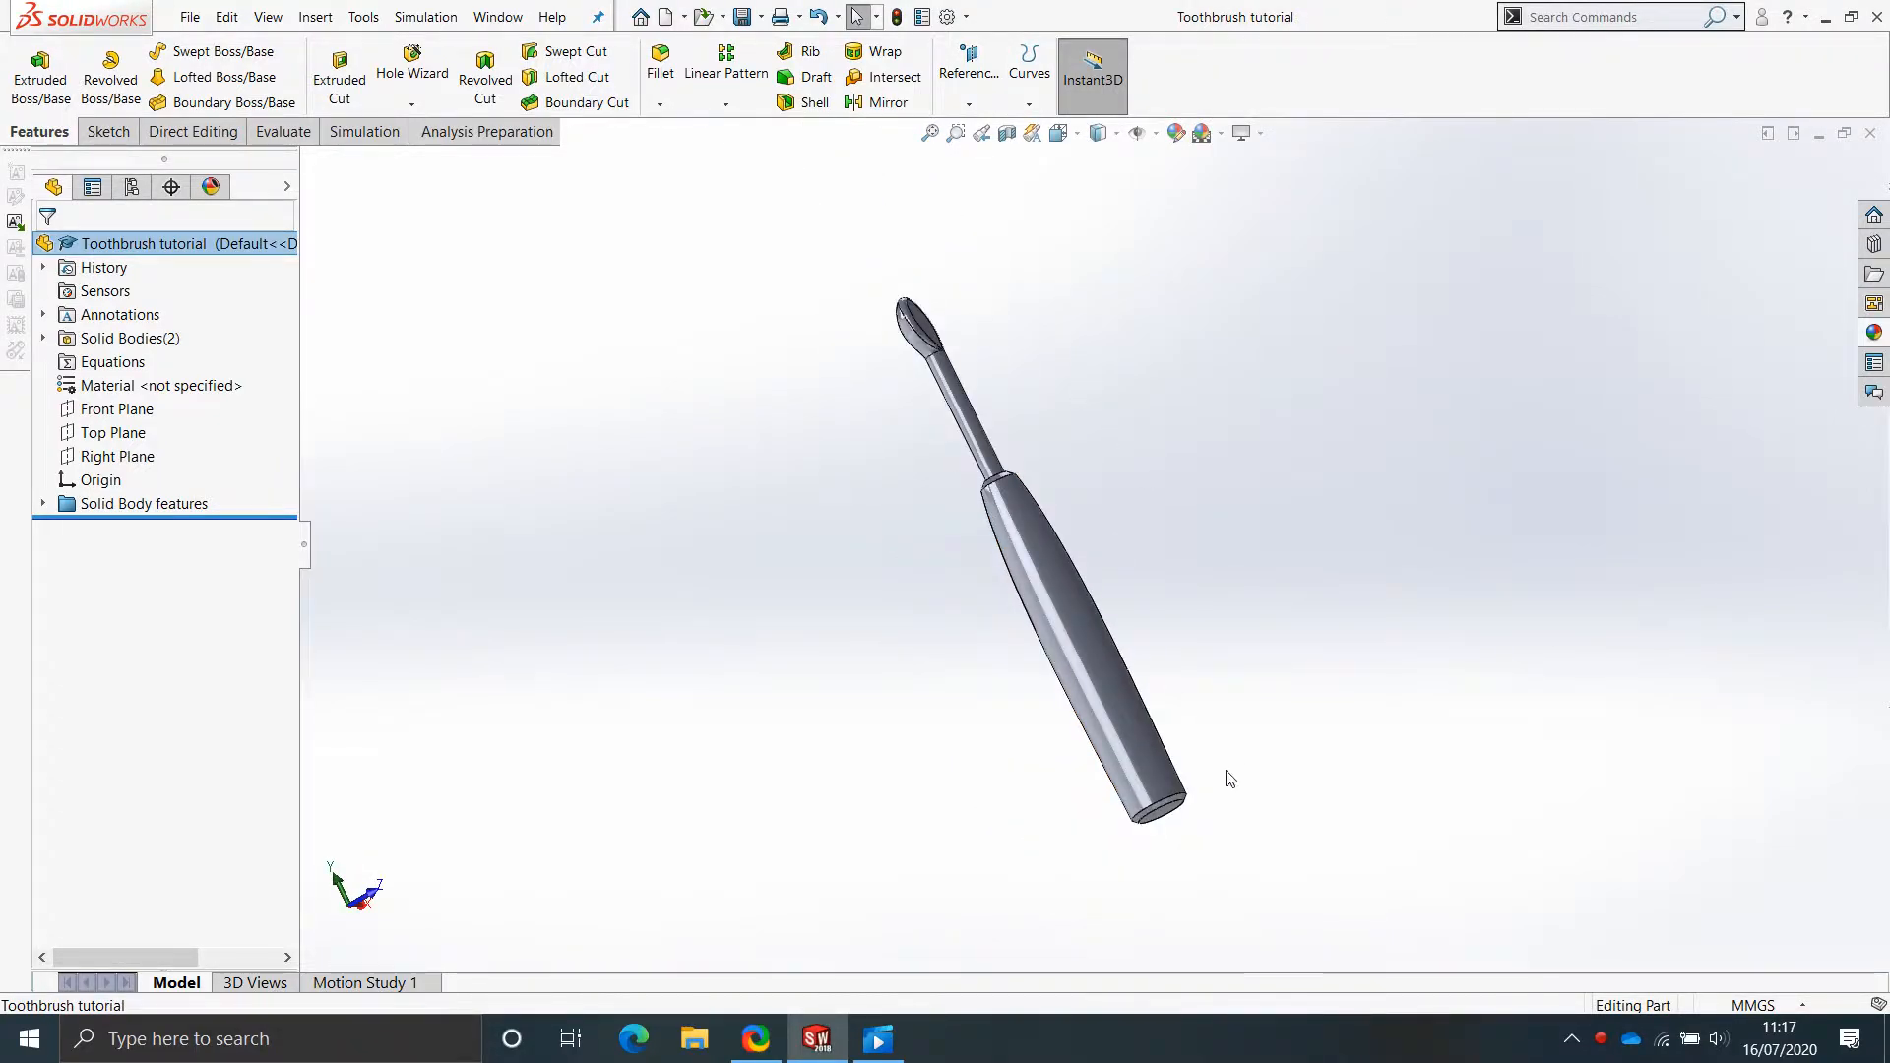
{"action": "middle_click_drag", "start_coordinate": [1178, 770], "coordinate": [1059, 539]}
{"action": "scroll", "coordinate": [1060, 540], "scroll_direction": "down", "scroll_amount": 4}
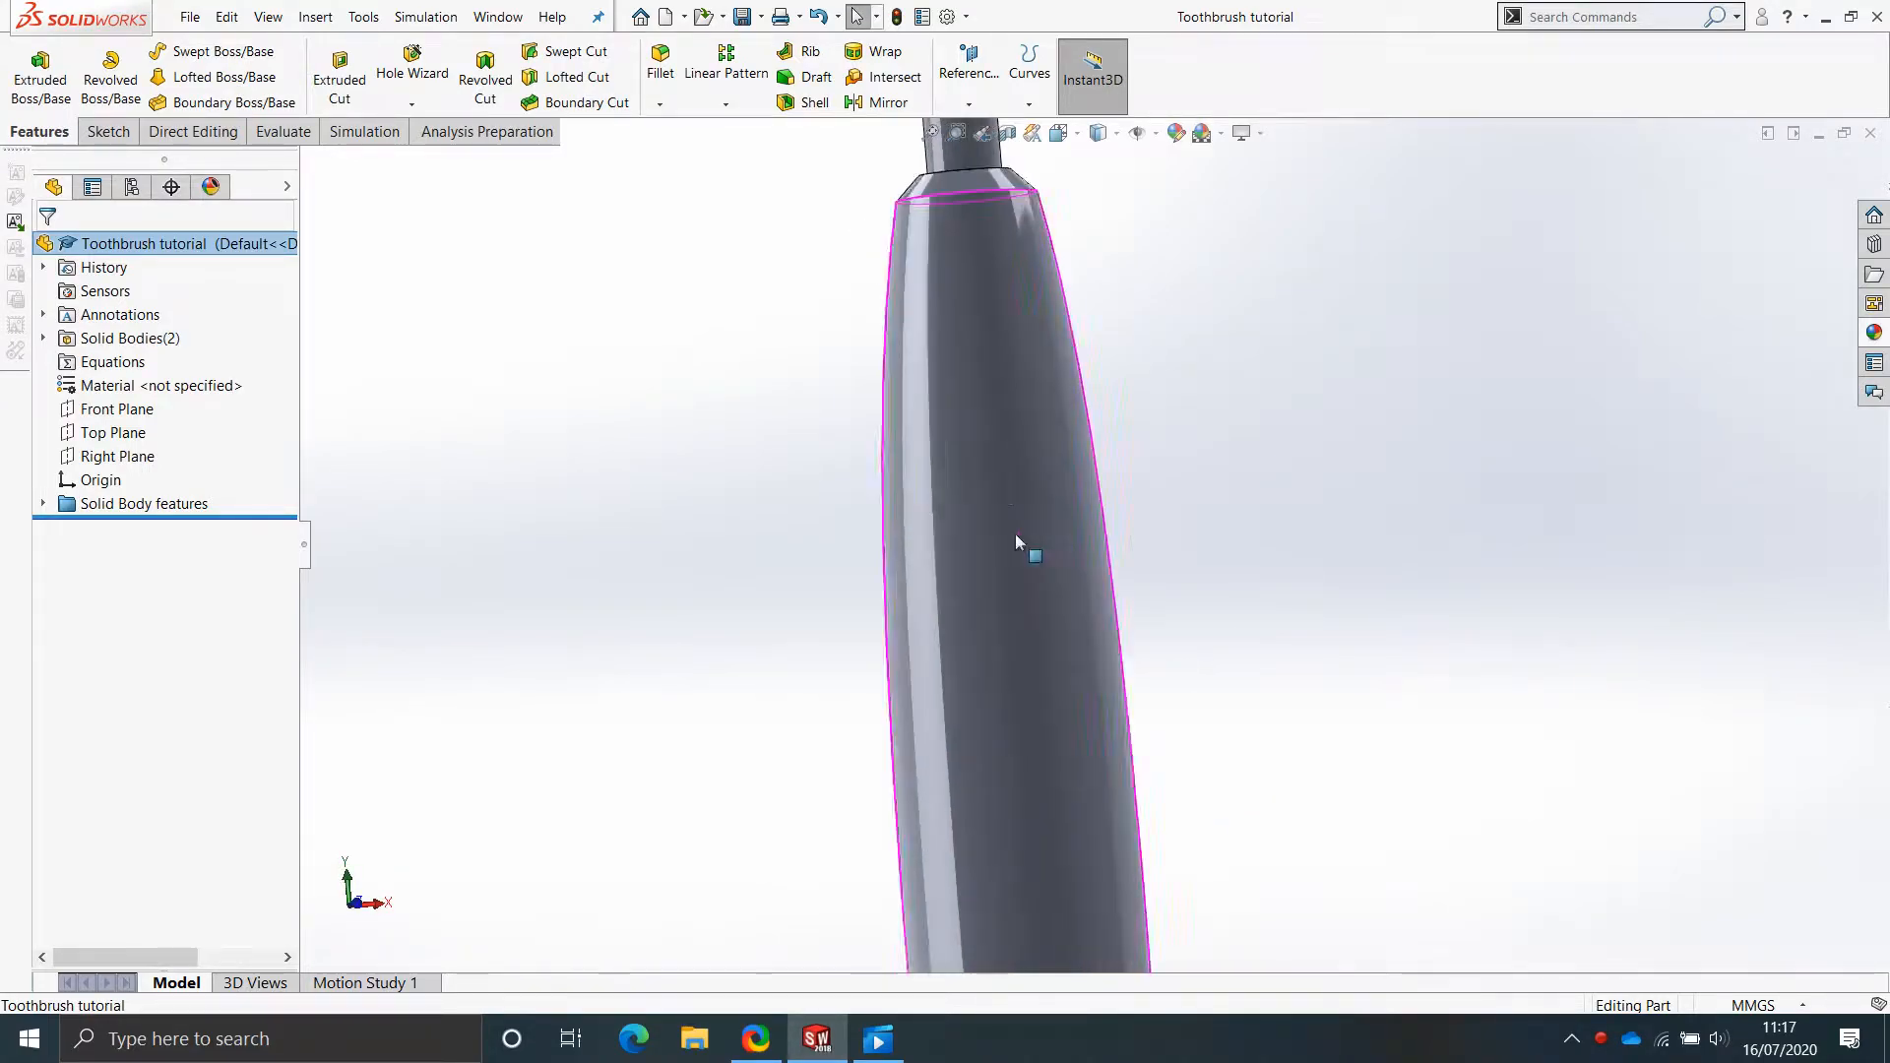
{"action": "scroll", "coordinate": [1113, 633], "scroll_direction": "up", "scroll_amount": 4}
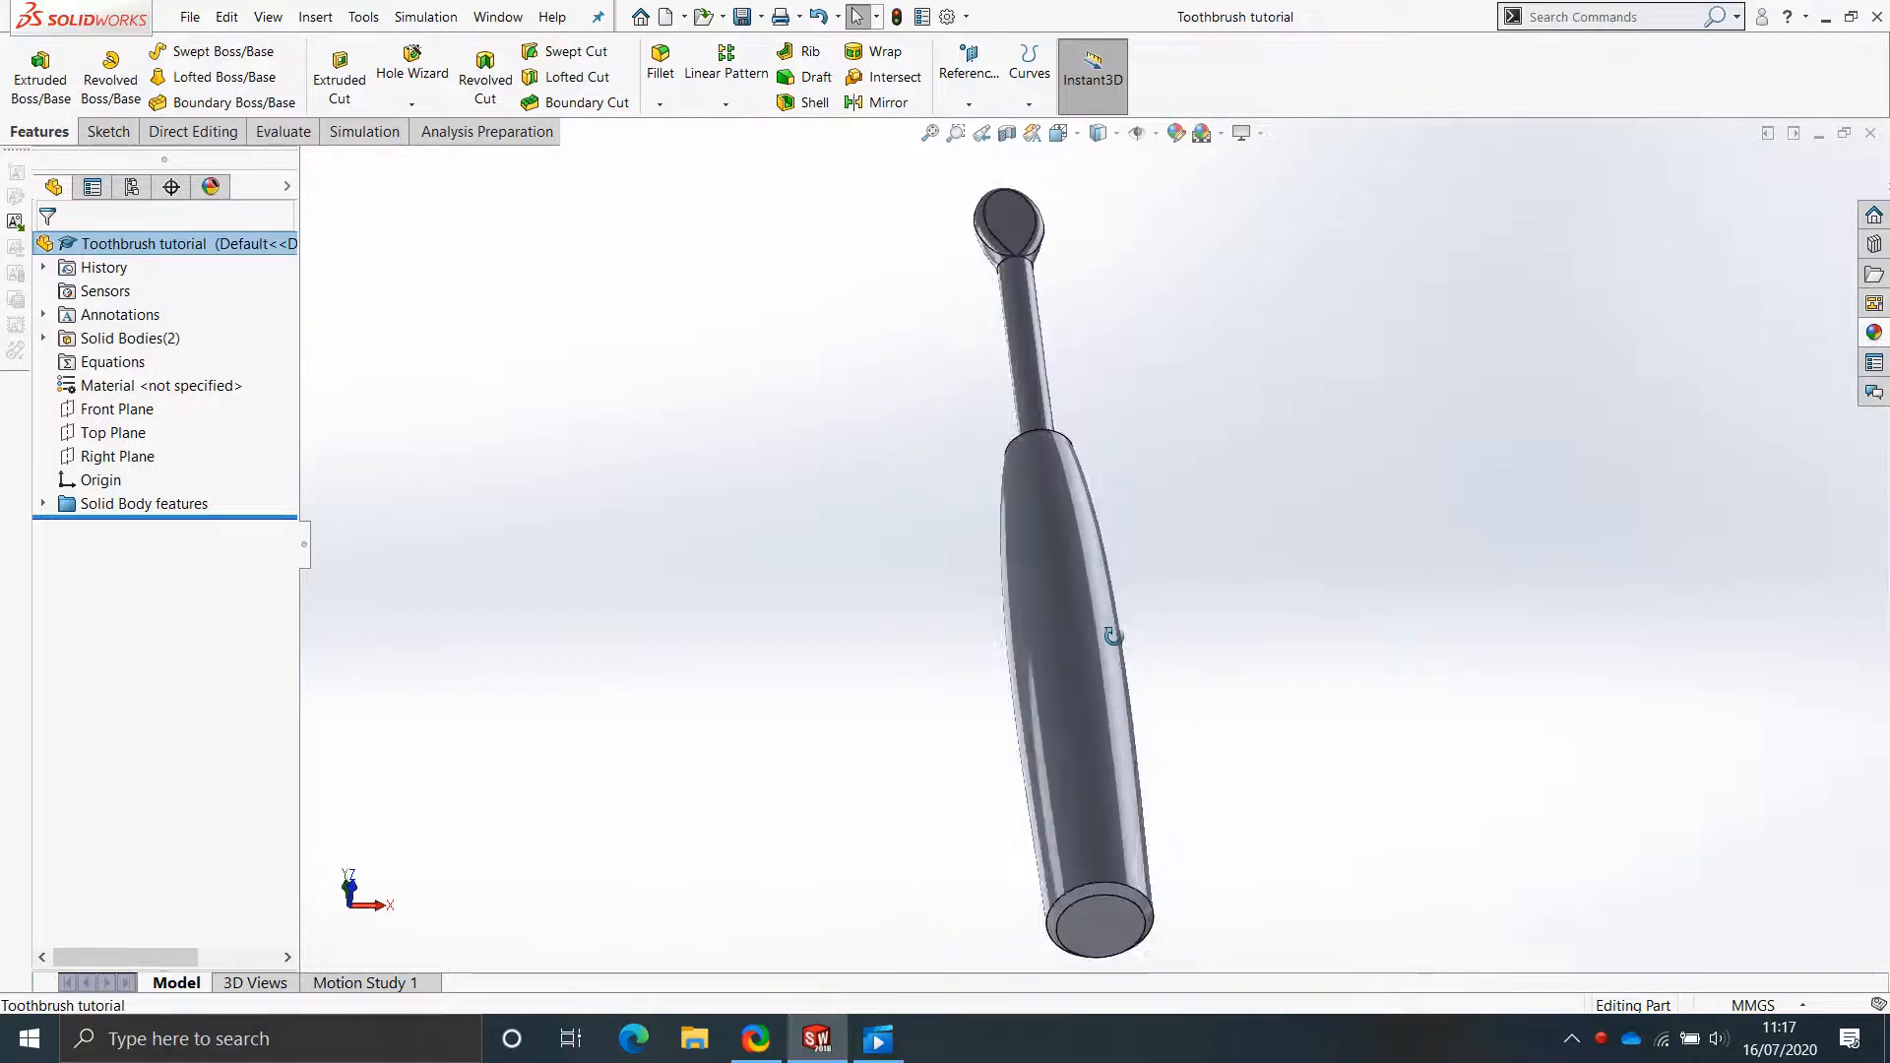
{"action": "middle_click_drag", "start_coordinate": [1113, 633], "coordinate": [1165, 625]}
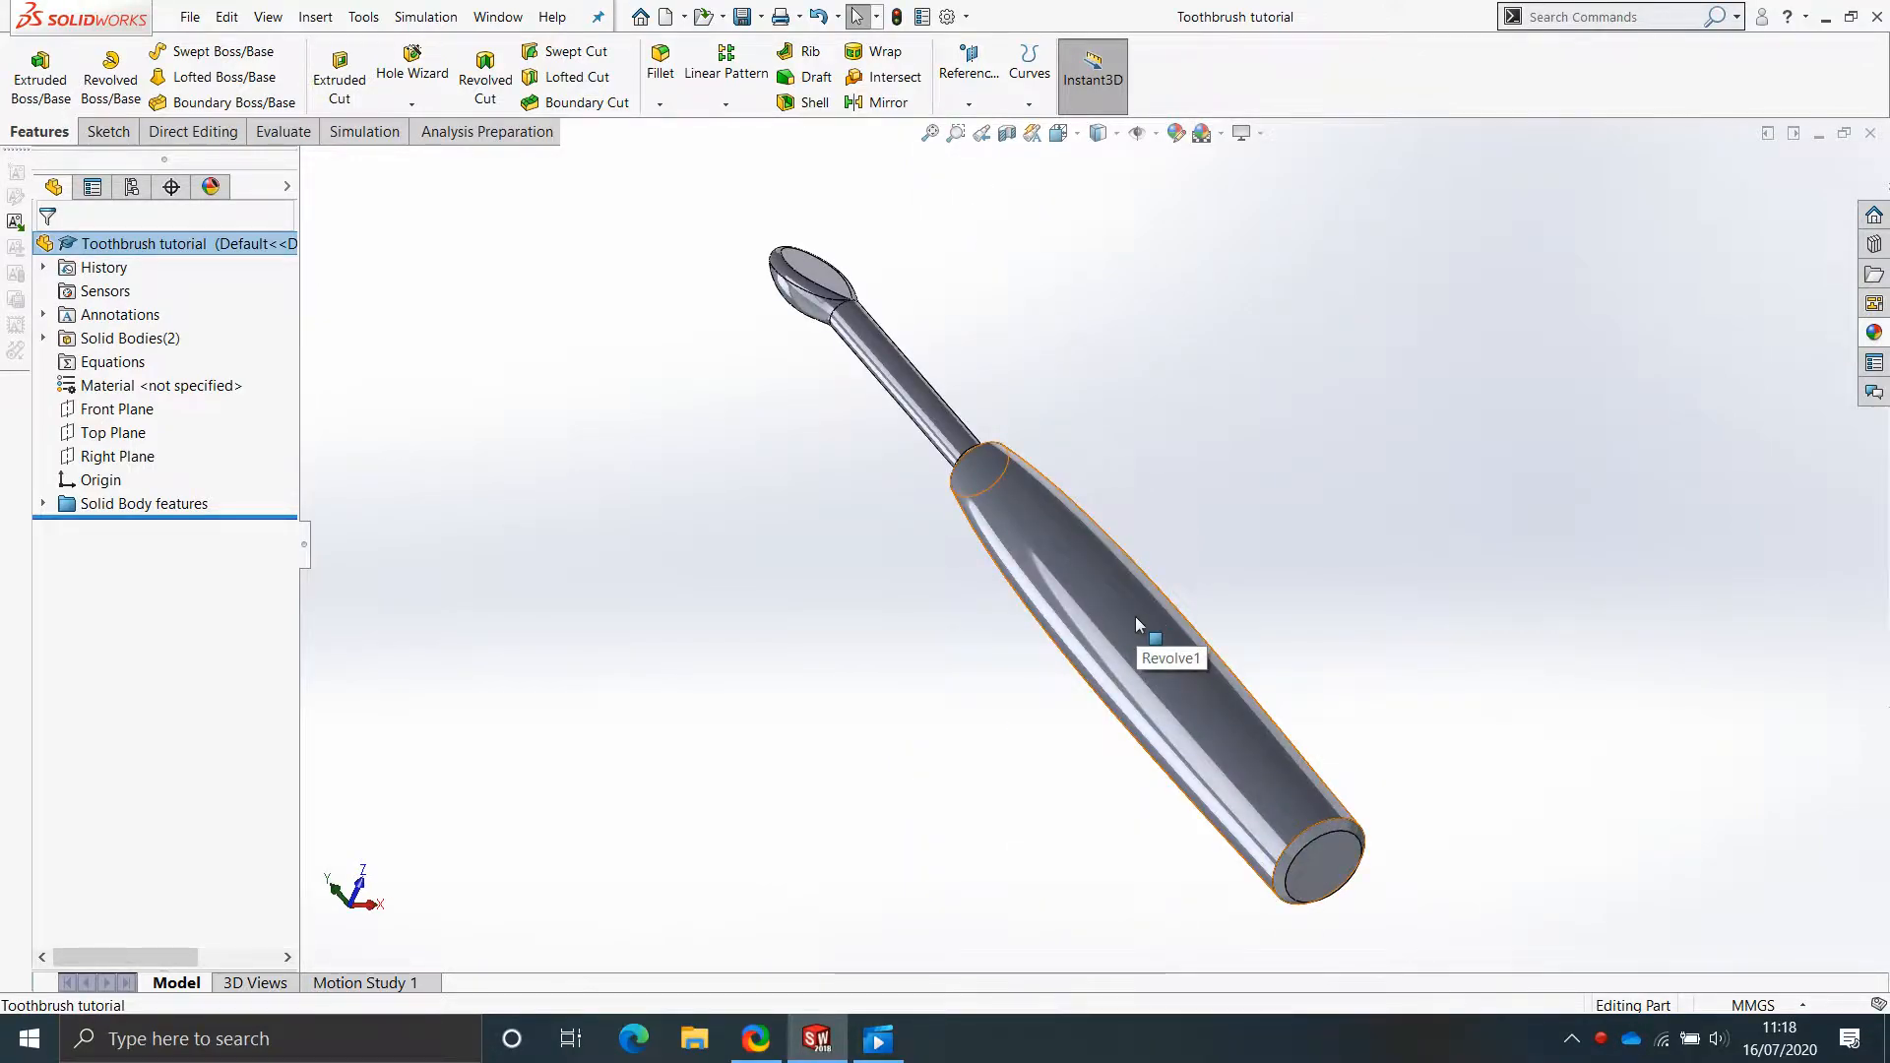
{"action": "left_click", "coordinate": [1137, 616]}
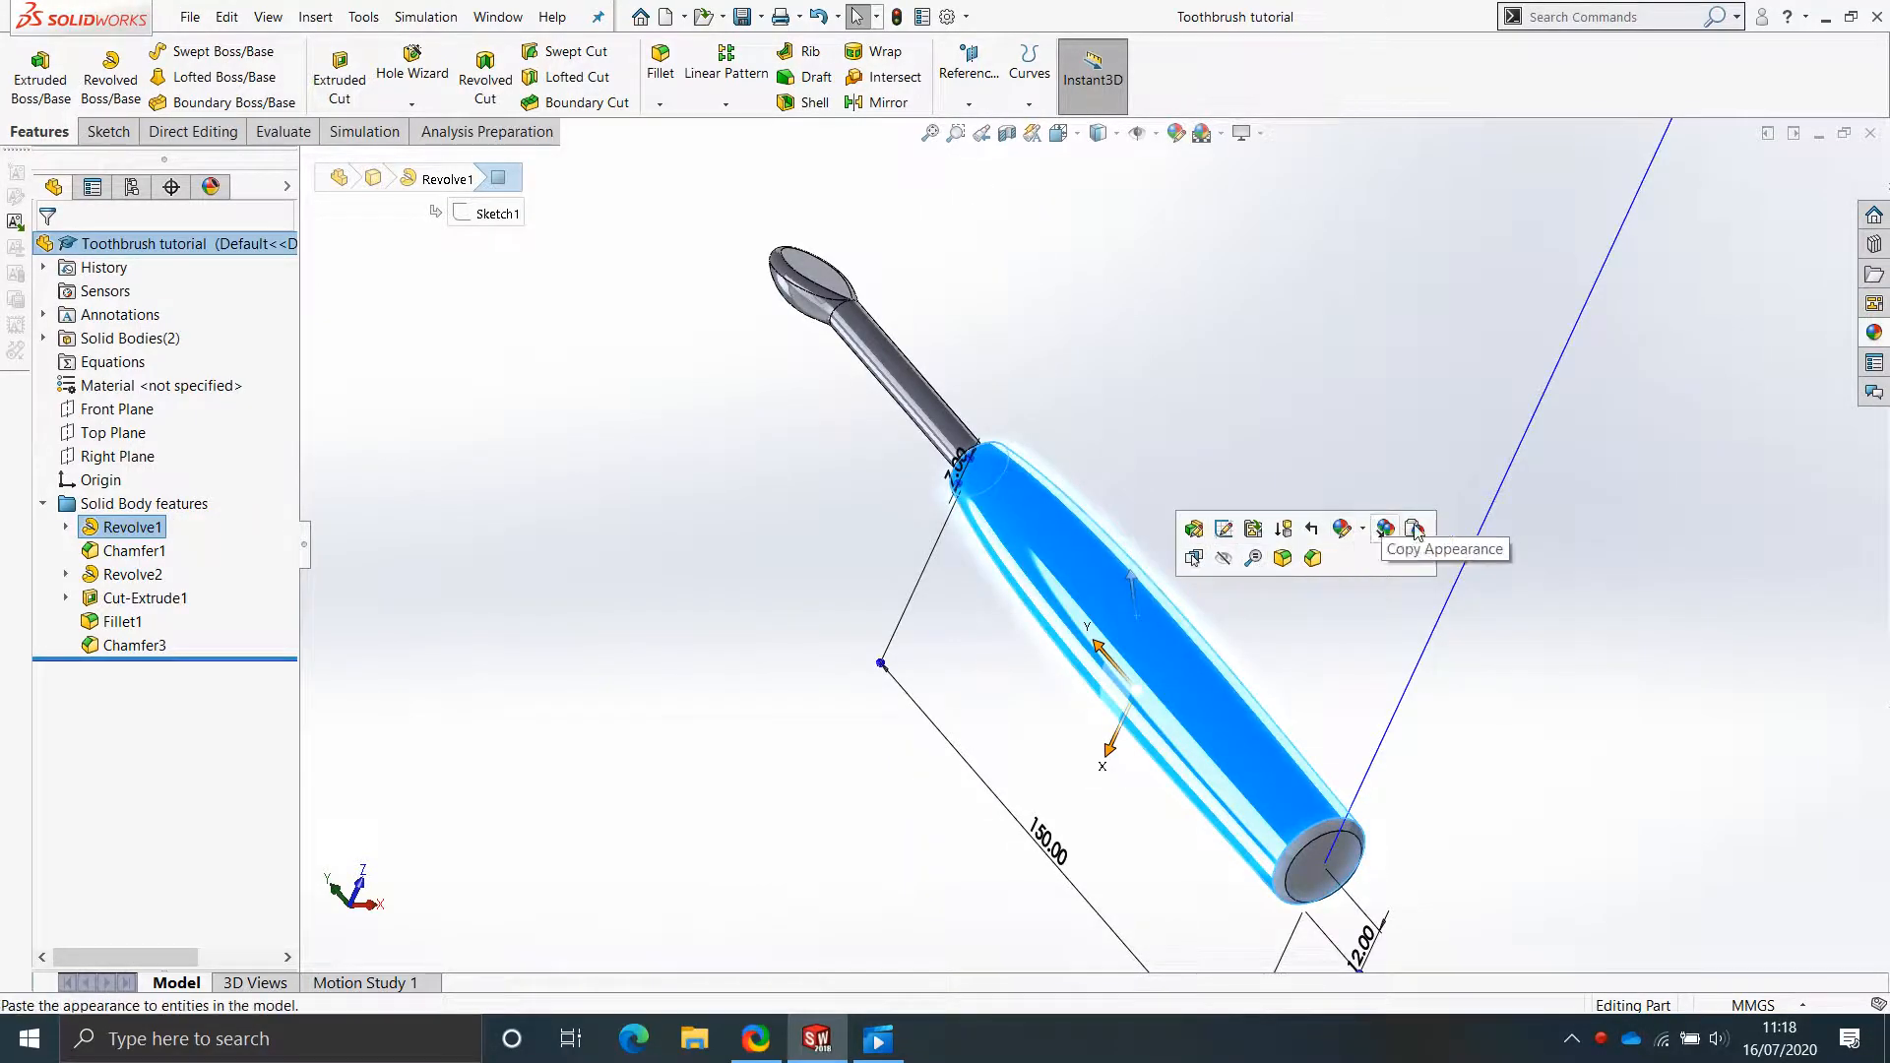
{"action": "left_click", "coordinate": [1250, 490]}
{"action": "scroll", "coordinate": [1164, 575], "scroll_direction": "up", "scroll_amount": 1}
{"action": "middle_click_drag", "start_coordinate": [1164, 575], "coordinate": [1100, 811]}
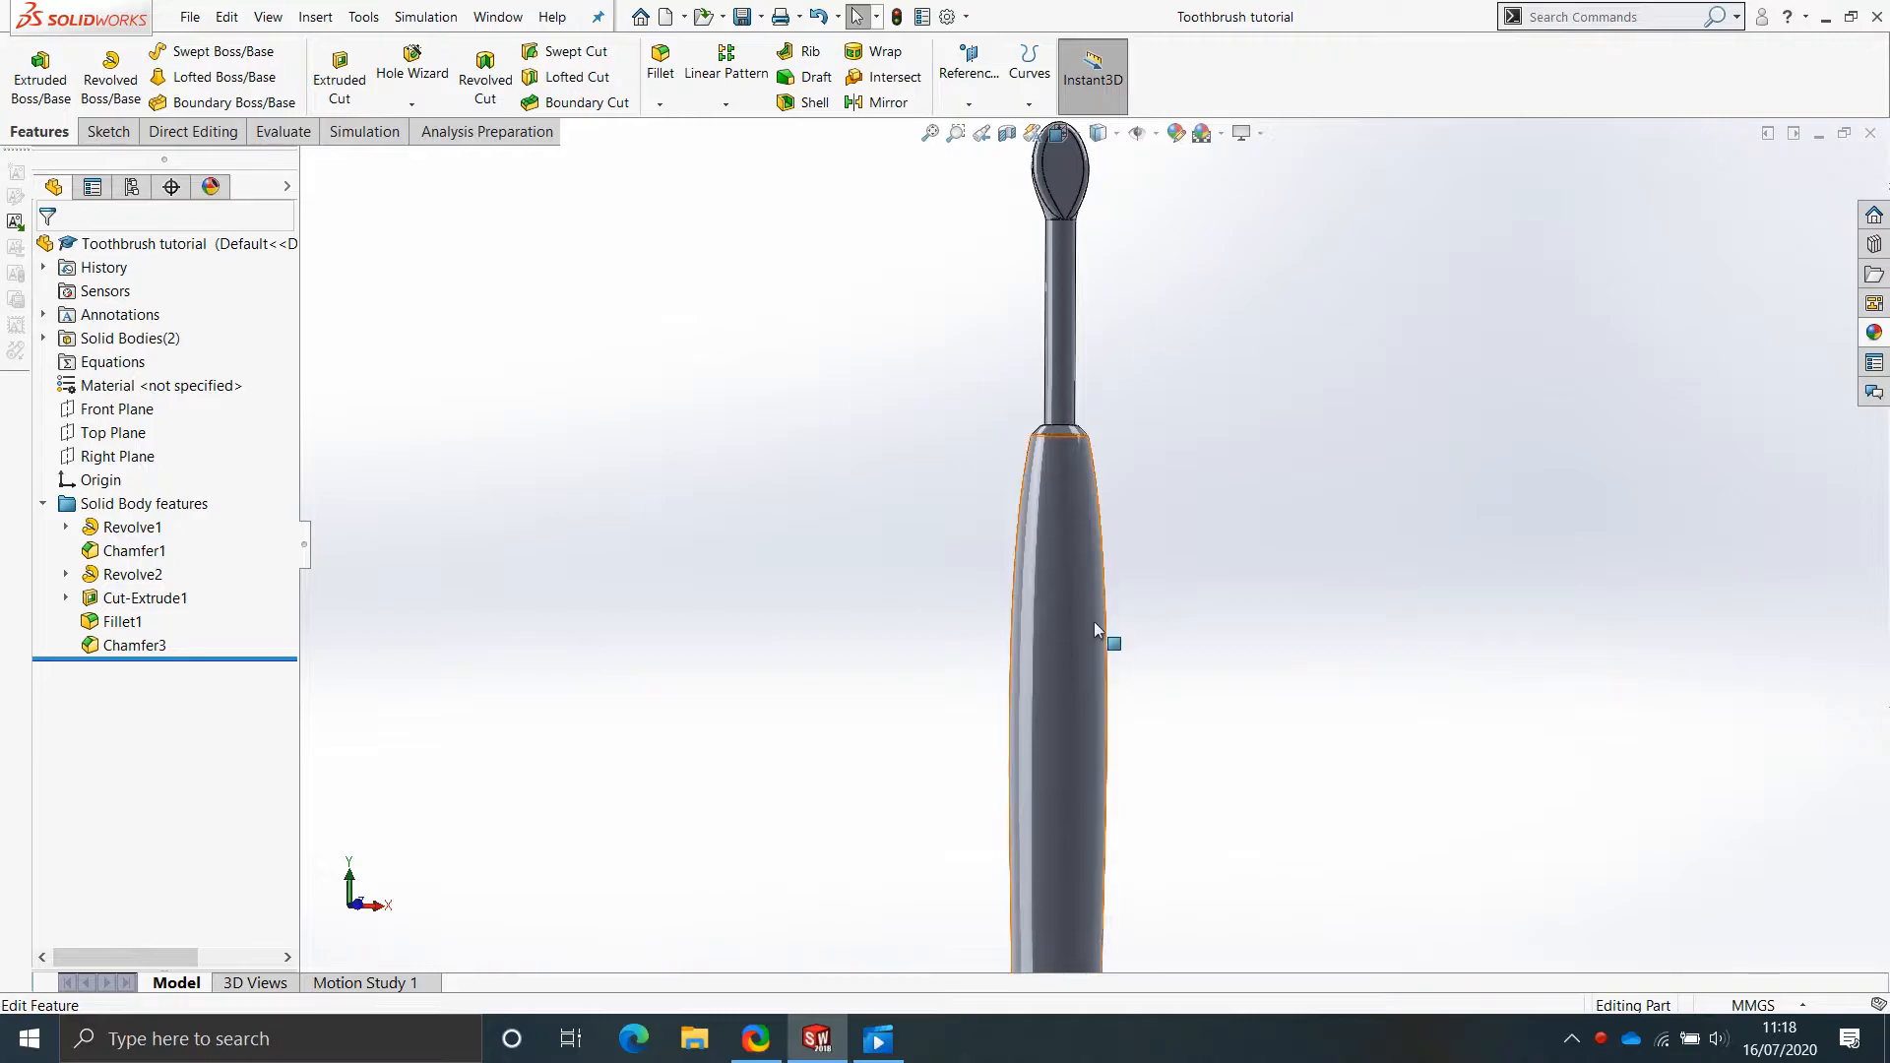
{"action": "mouse_move", "coordinate": [1127, 624]}
{"action": "middle_mouse_down"}
{"action": "mouse_move", "coordinate": [1152, 590]}
{"action": "mouse_move", "coordinate": [1149, 627]}
{"action": "middle_mouse_up"}
{"action": "scroll", "coordinate": [1149, 638], "scroll_direction": "up", "scroll_amount": 1}
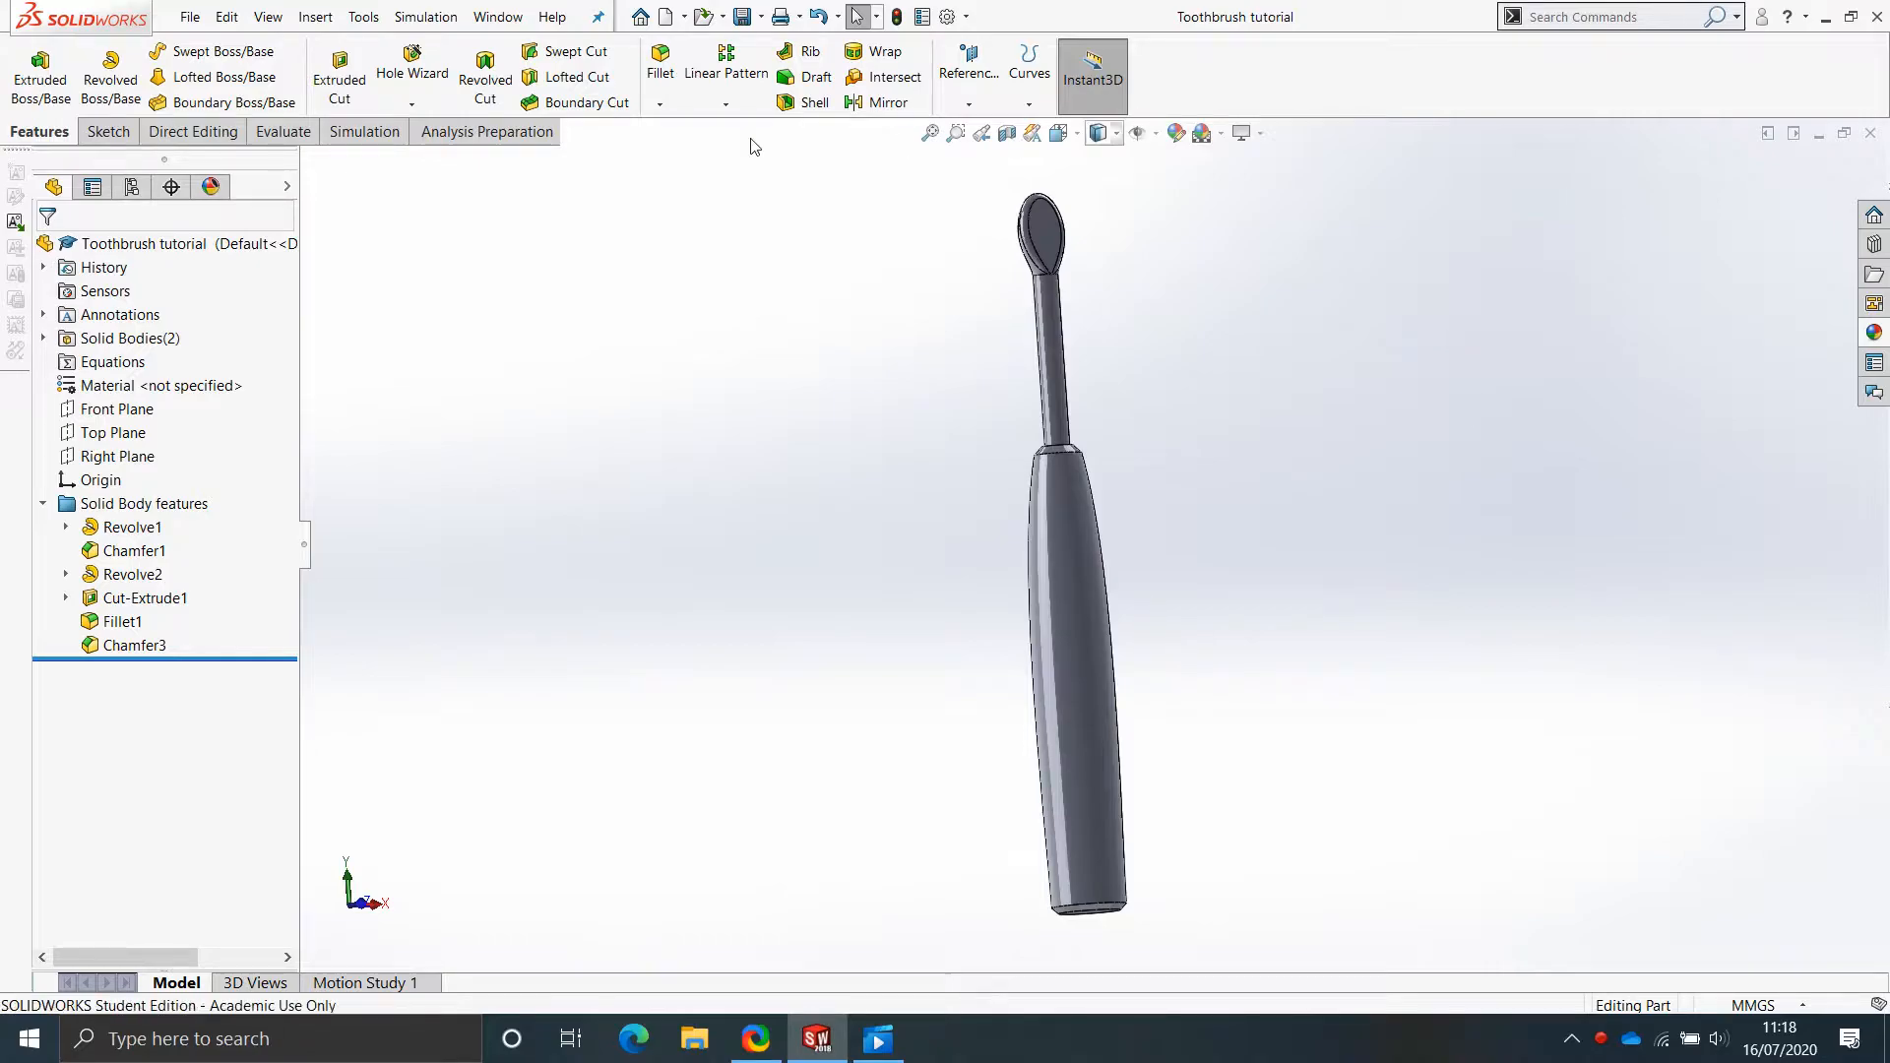
Add the Surfaces command set to the CommandManager and show its tools.
{"action": "right_click", "coordinate": [189, 138]}
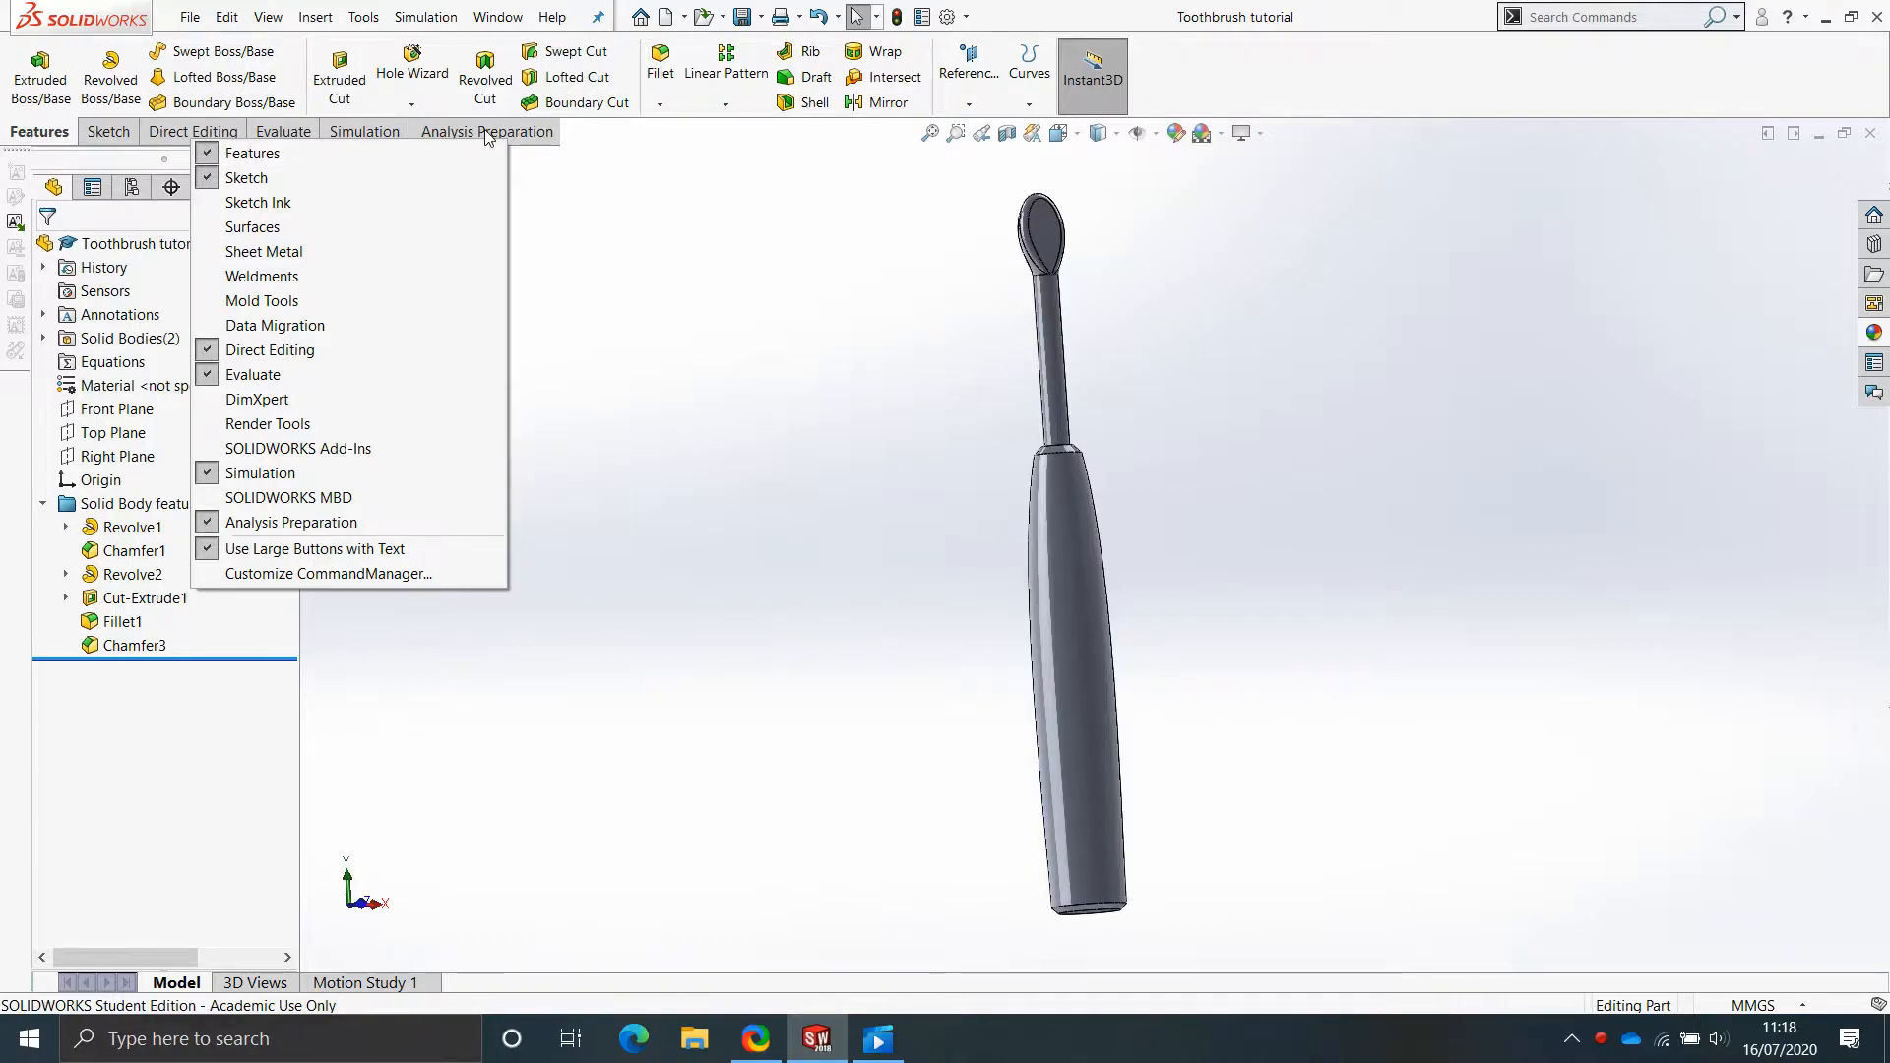
{"action": "left_click", "coordinate": [314, 227]}
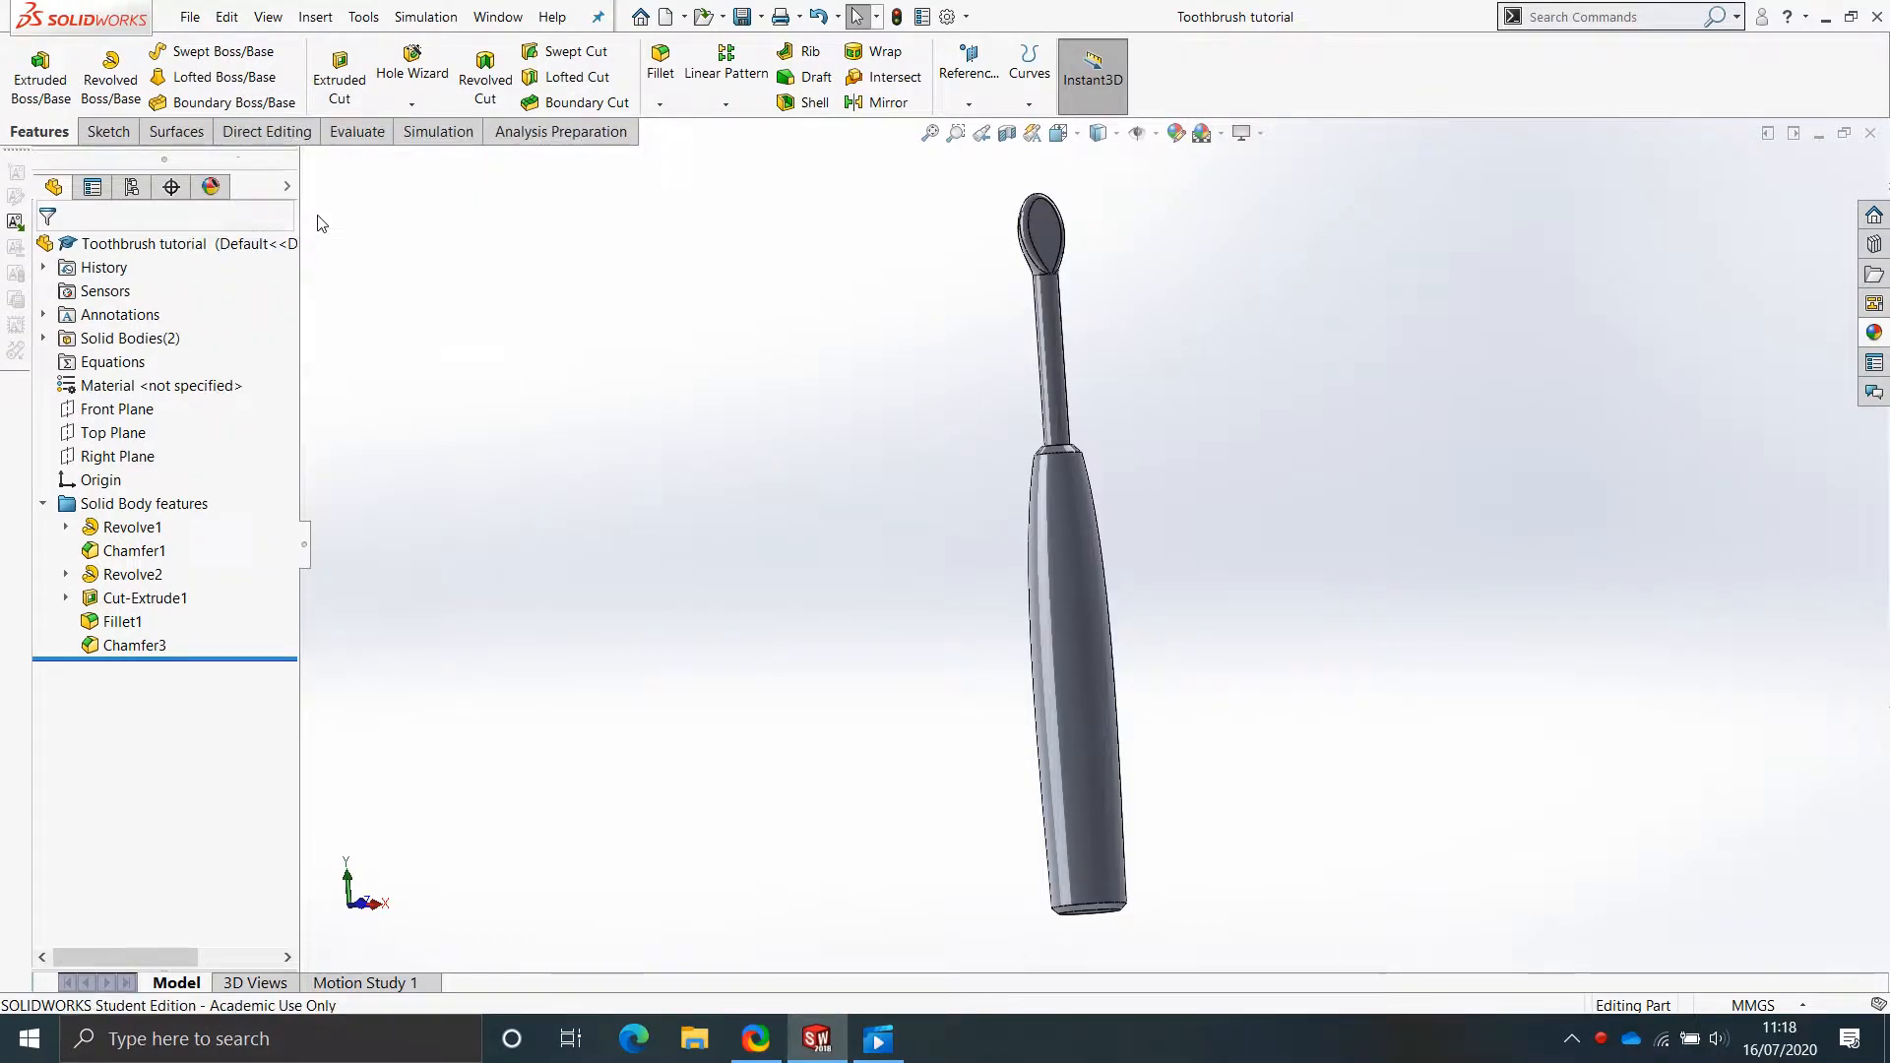
{"action": "left_click", "coordinate": [176, 132]}
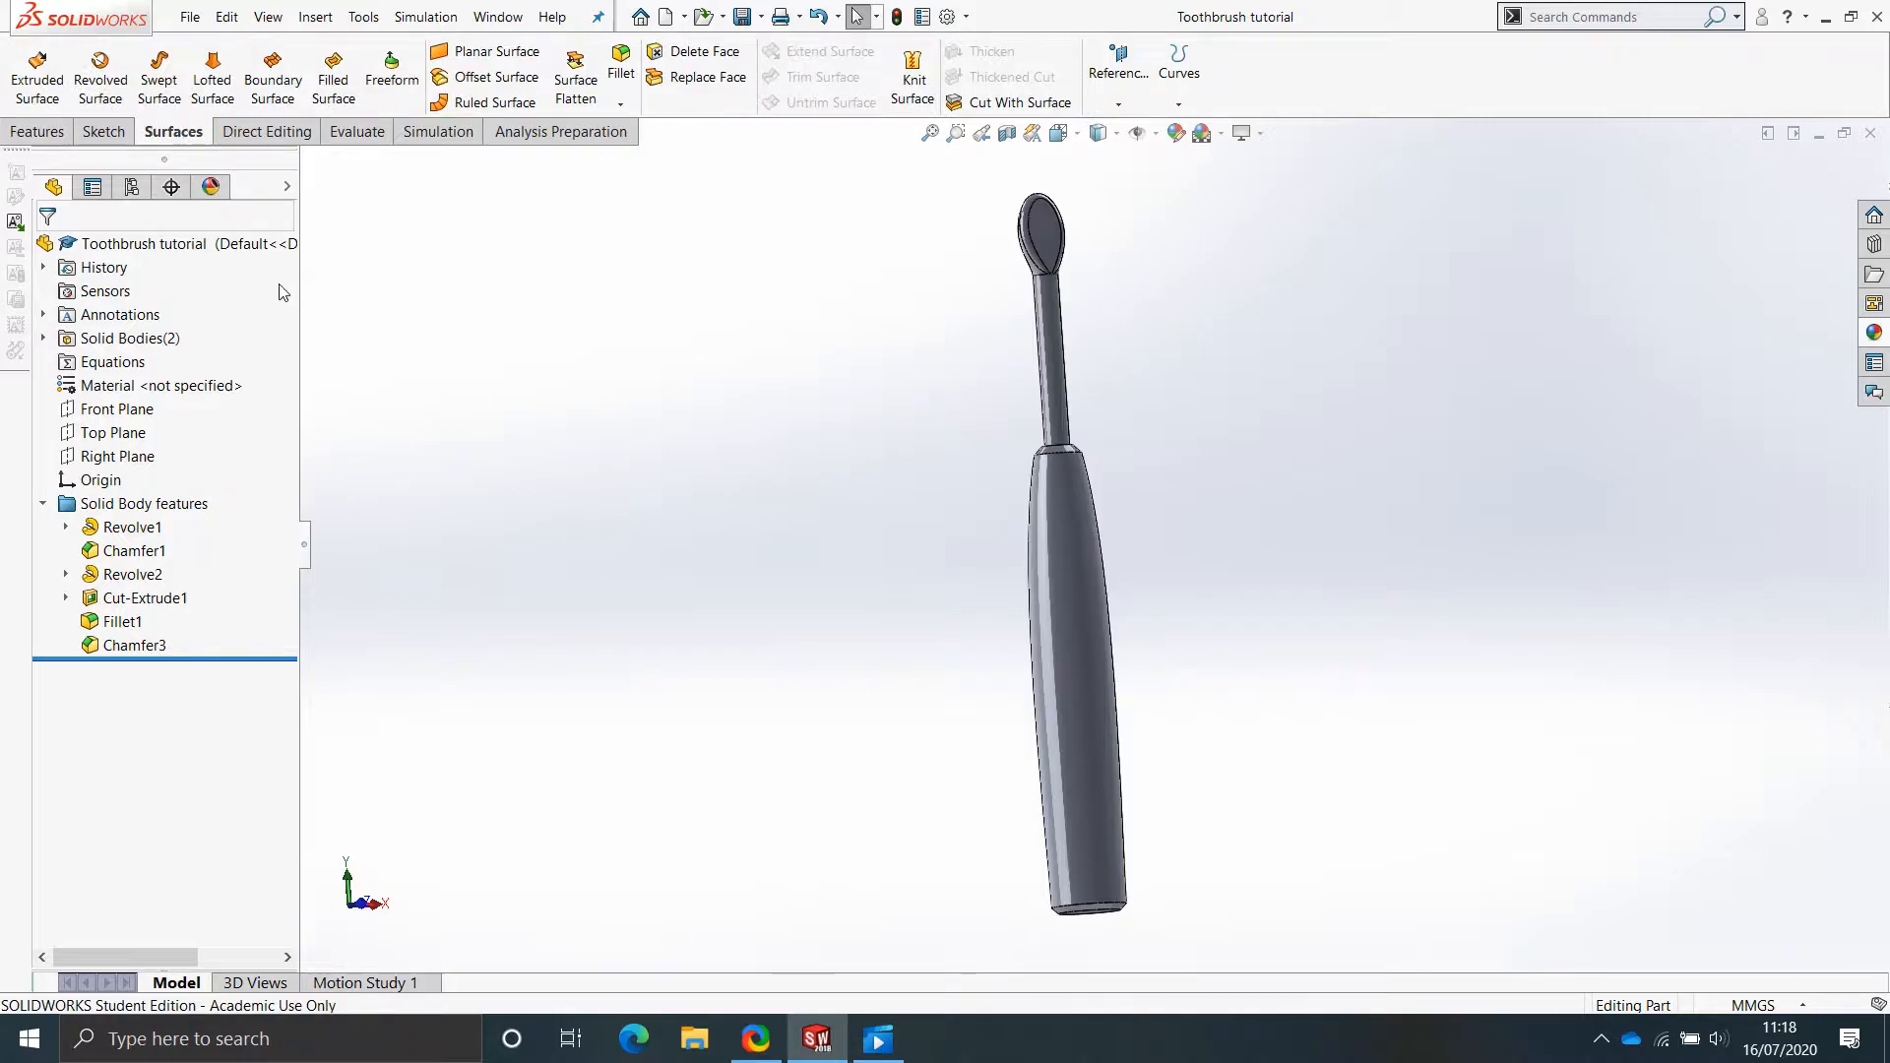
{"action": "right_click", "coordinate": [1571, 90]}
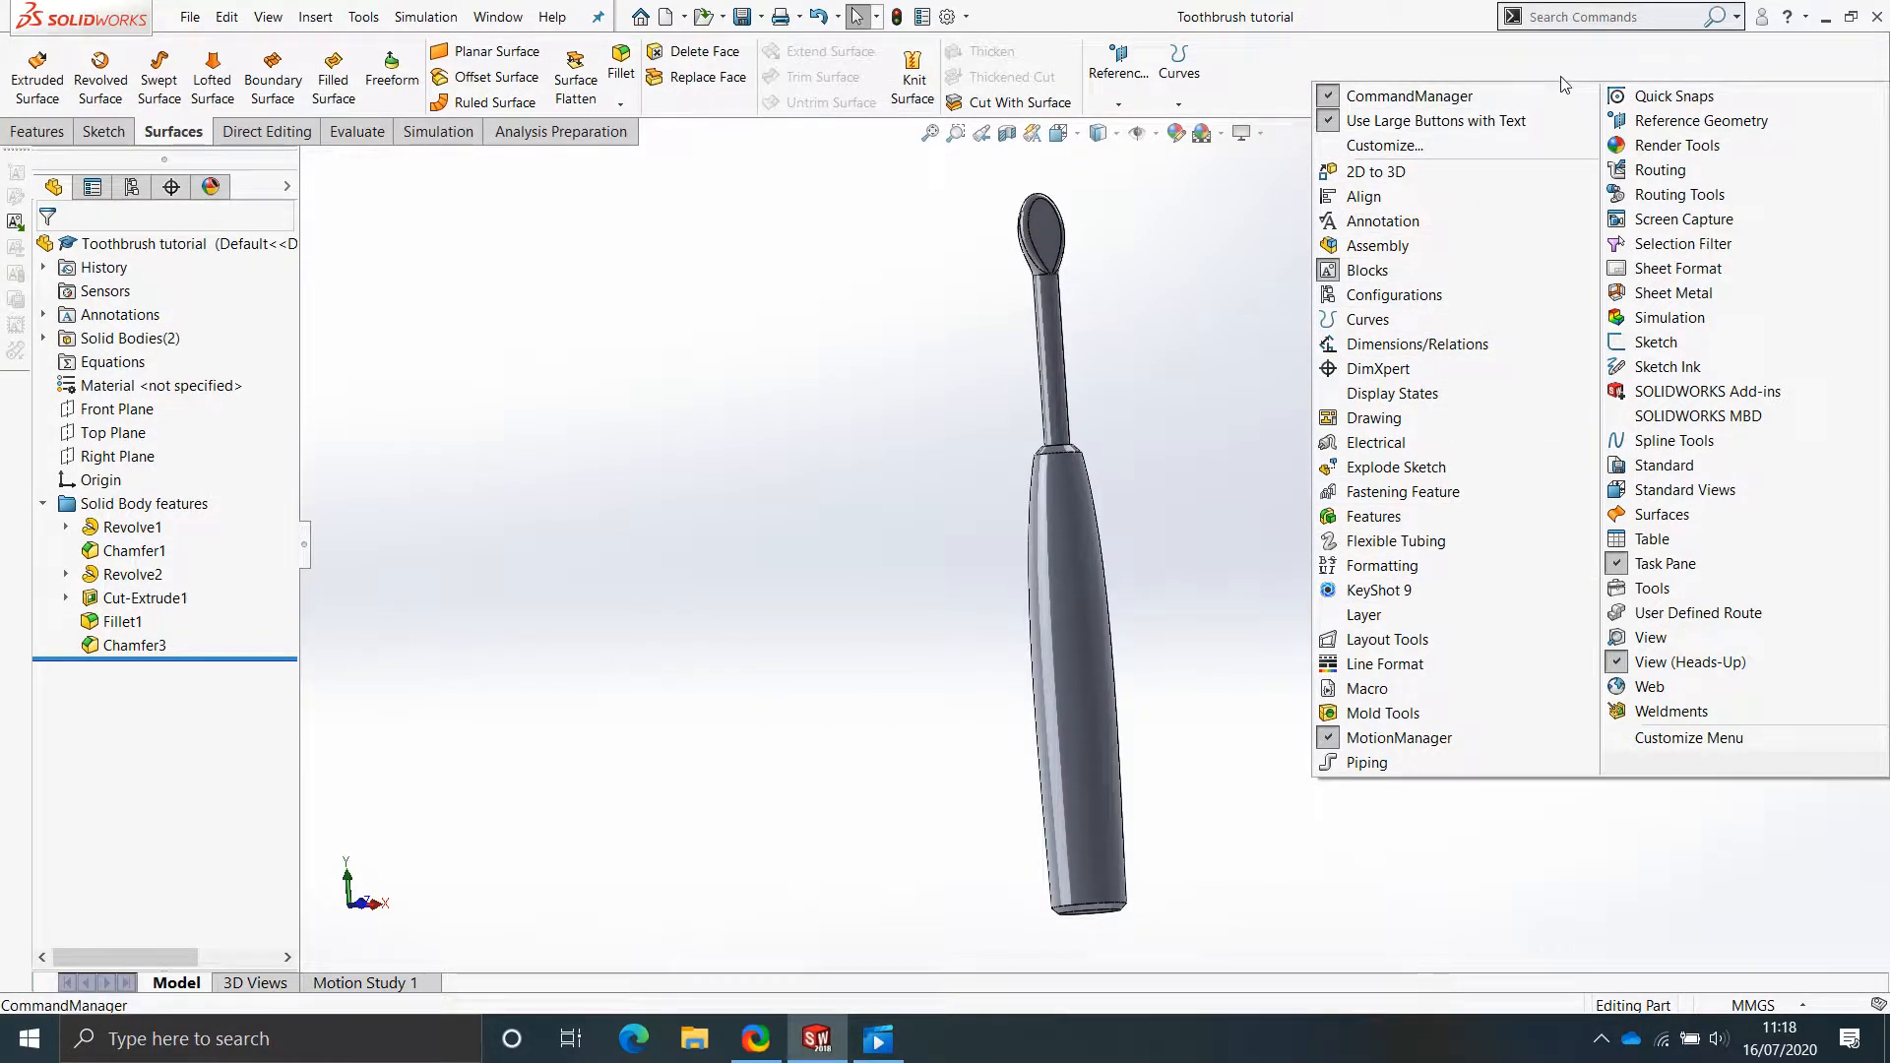
{"action": "left_click", "coordinate": [1680, 515]}
{"action": "left_click_drag", "start_coordinate": [1658, 296], "coordinate": [1162, 285]}
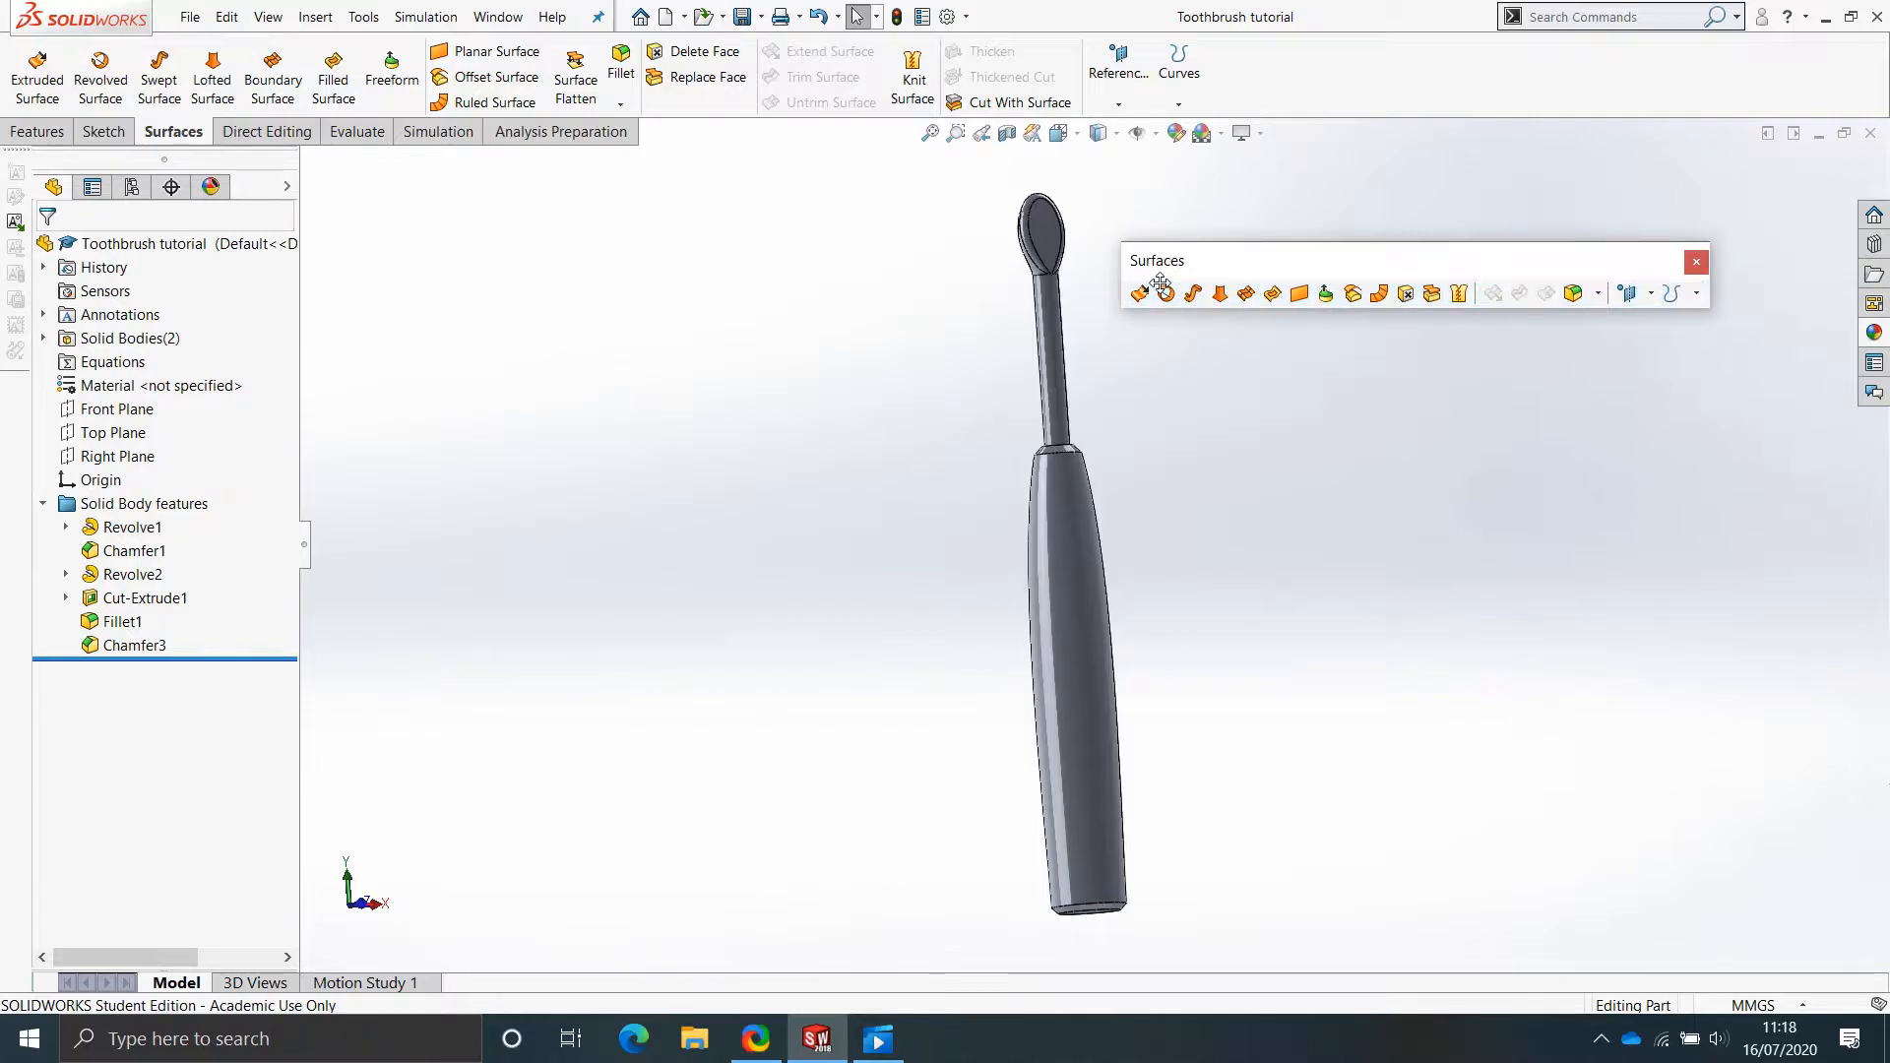
{"action": "left_click", "coordinate": [1696, 264]}
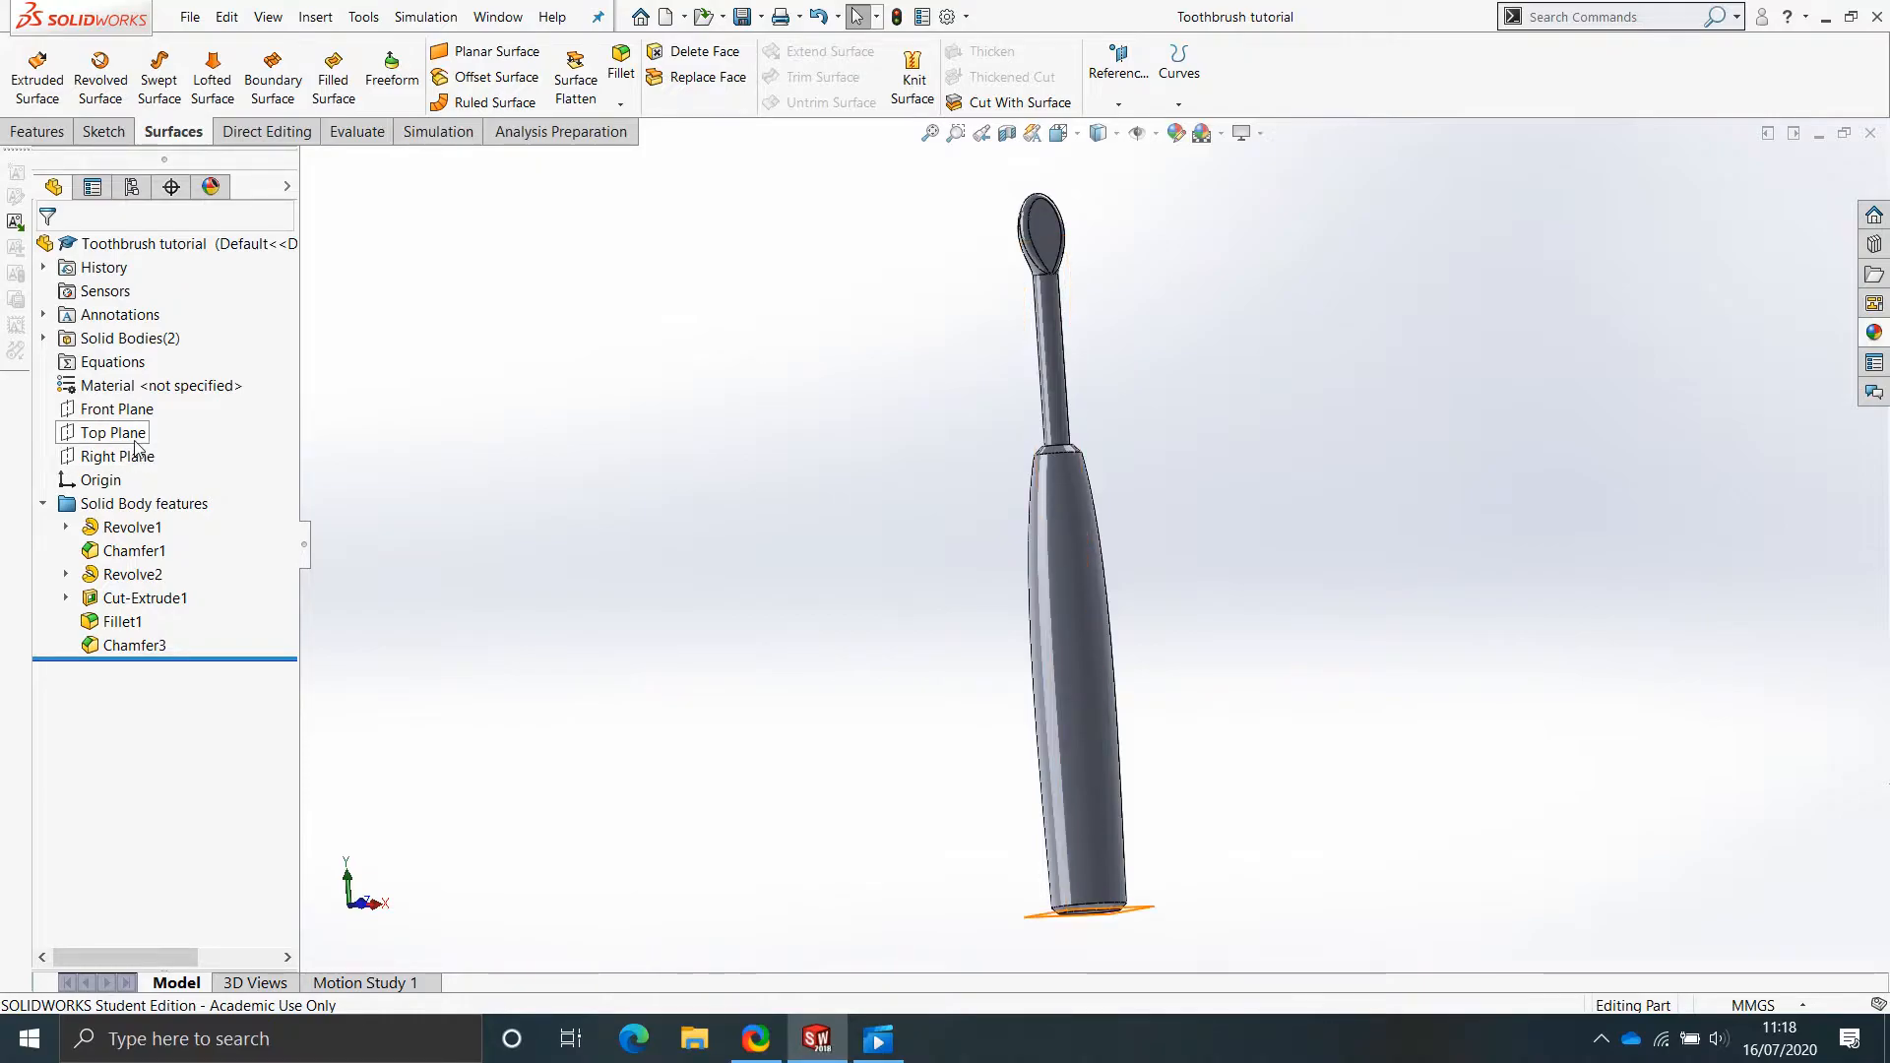
Start a new sketch on the Front Plane, with the upper part of the handle in view.
{"action": "right_click", "coordinate": [116, 409]}
{"action": "left_click", "coordinate": [163, 396]}
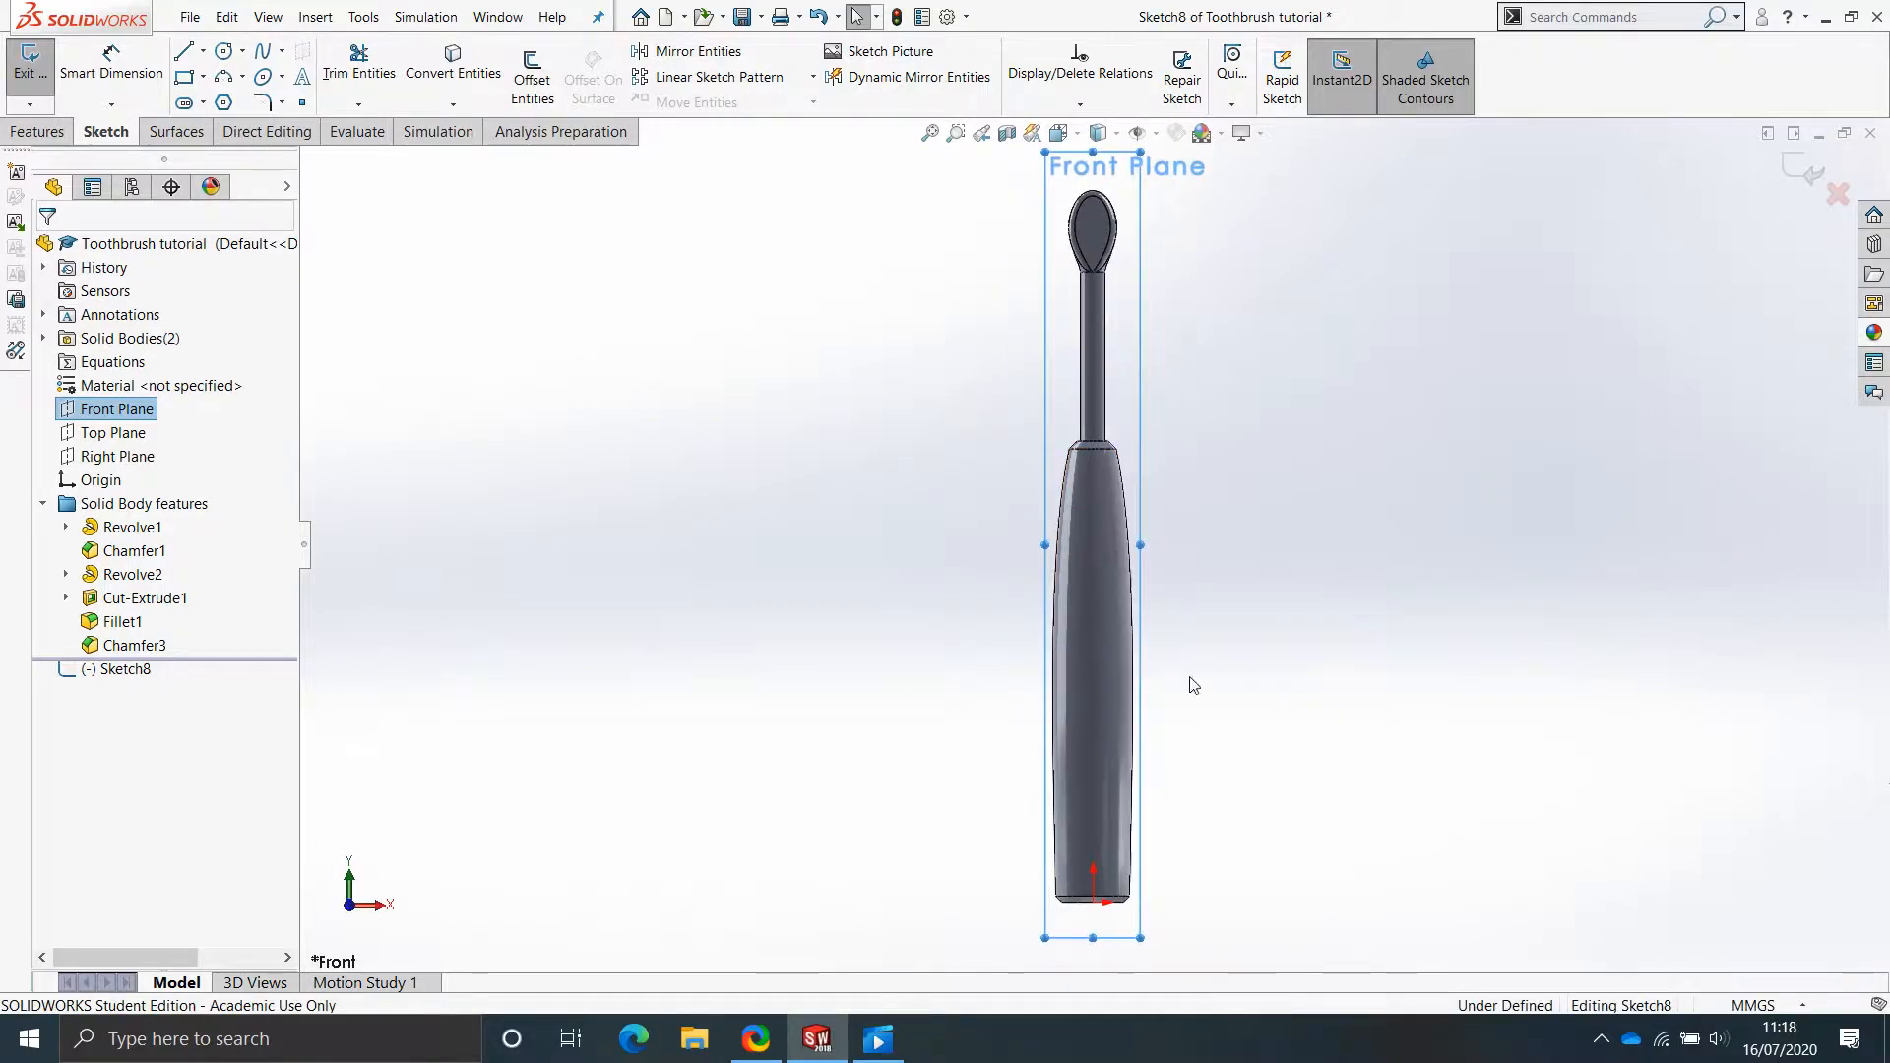
{"action": "scroll", "coordinate": [1105, 557], "scroll_direction": "down", "scroll_amount": 6}
{"action": "scroll", "coordinate": [1138, 617], "scroll_direction": "down", "scroll_amount": 2}
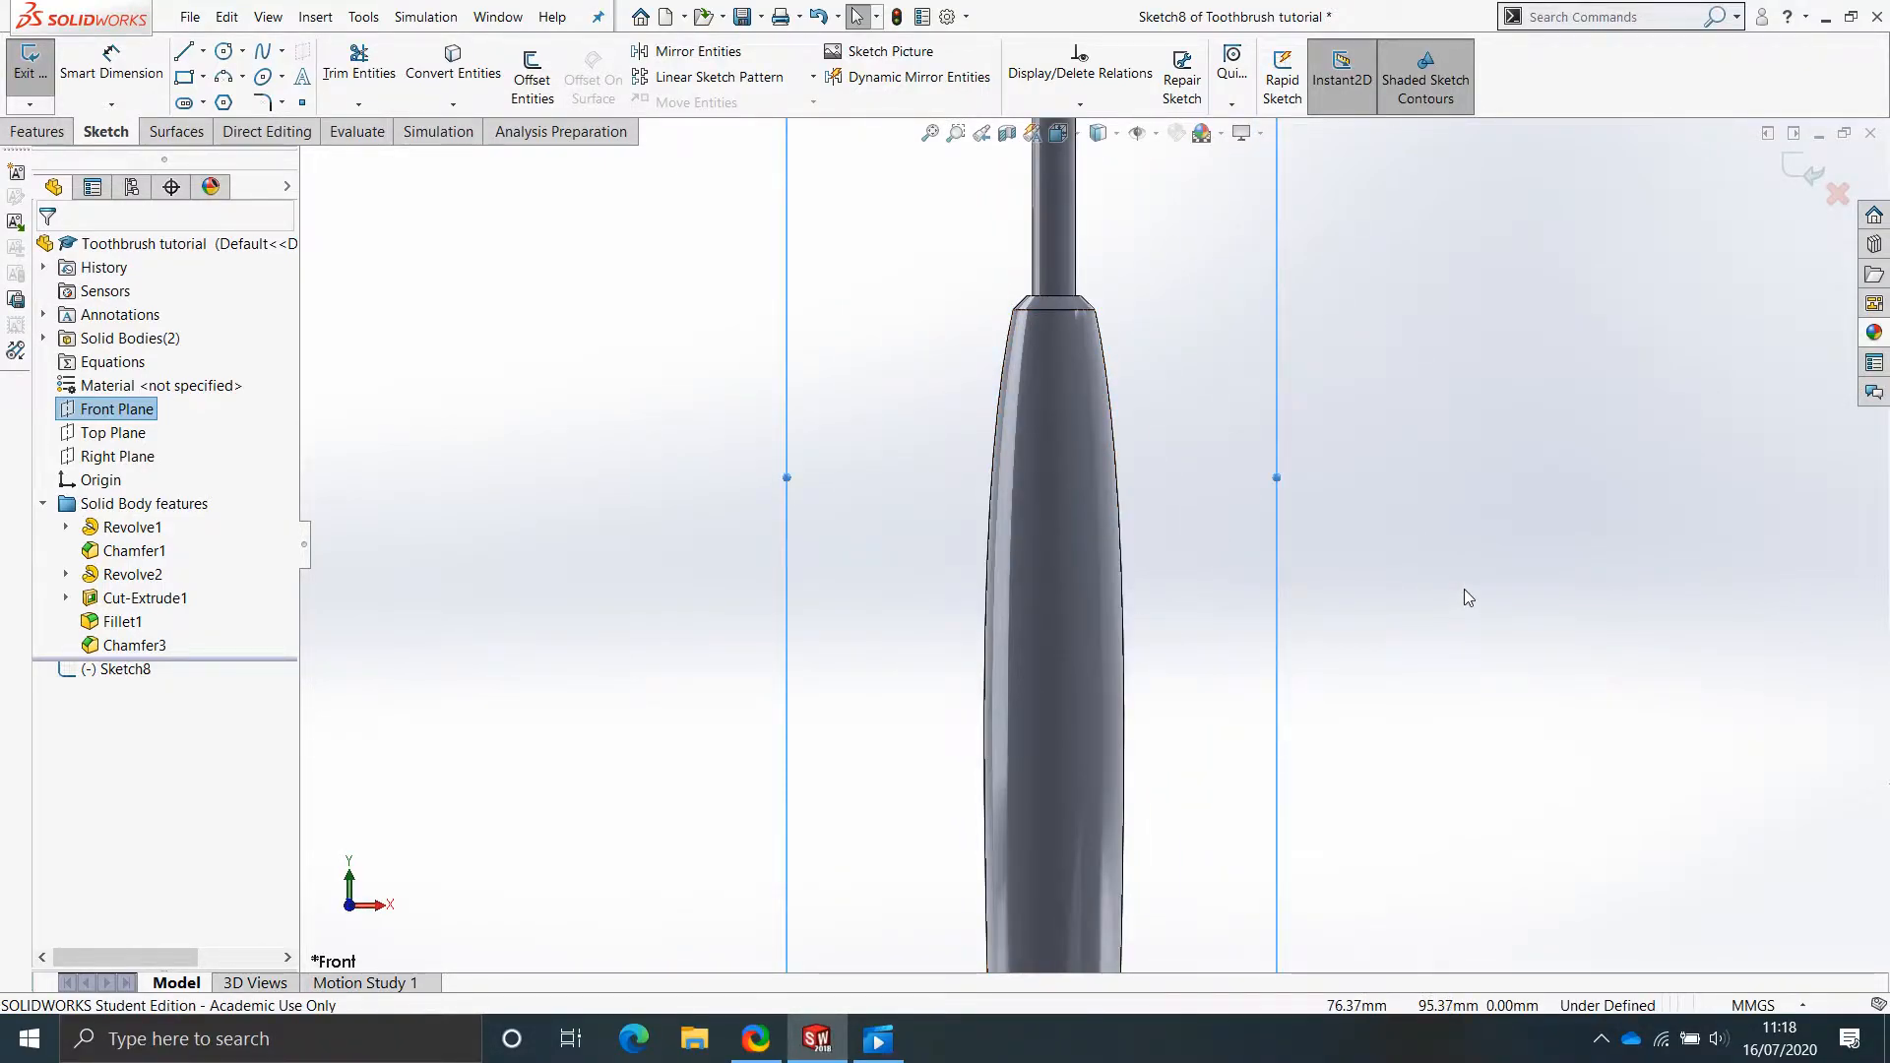
Sketch a vertical centerpoint straight slot about 36 mm long and 12 mm wide on the upper handle's centre axis.
{"action": "right_click", "coordinate": [1467, 597]}
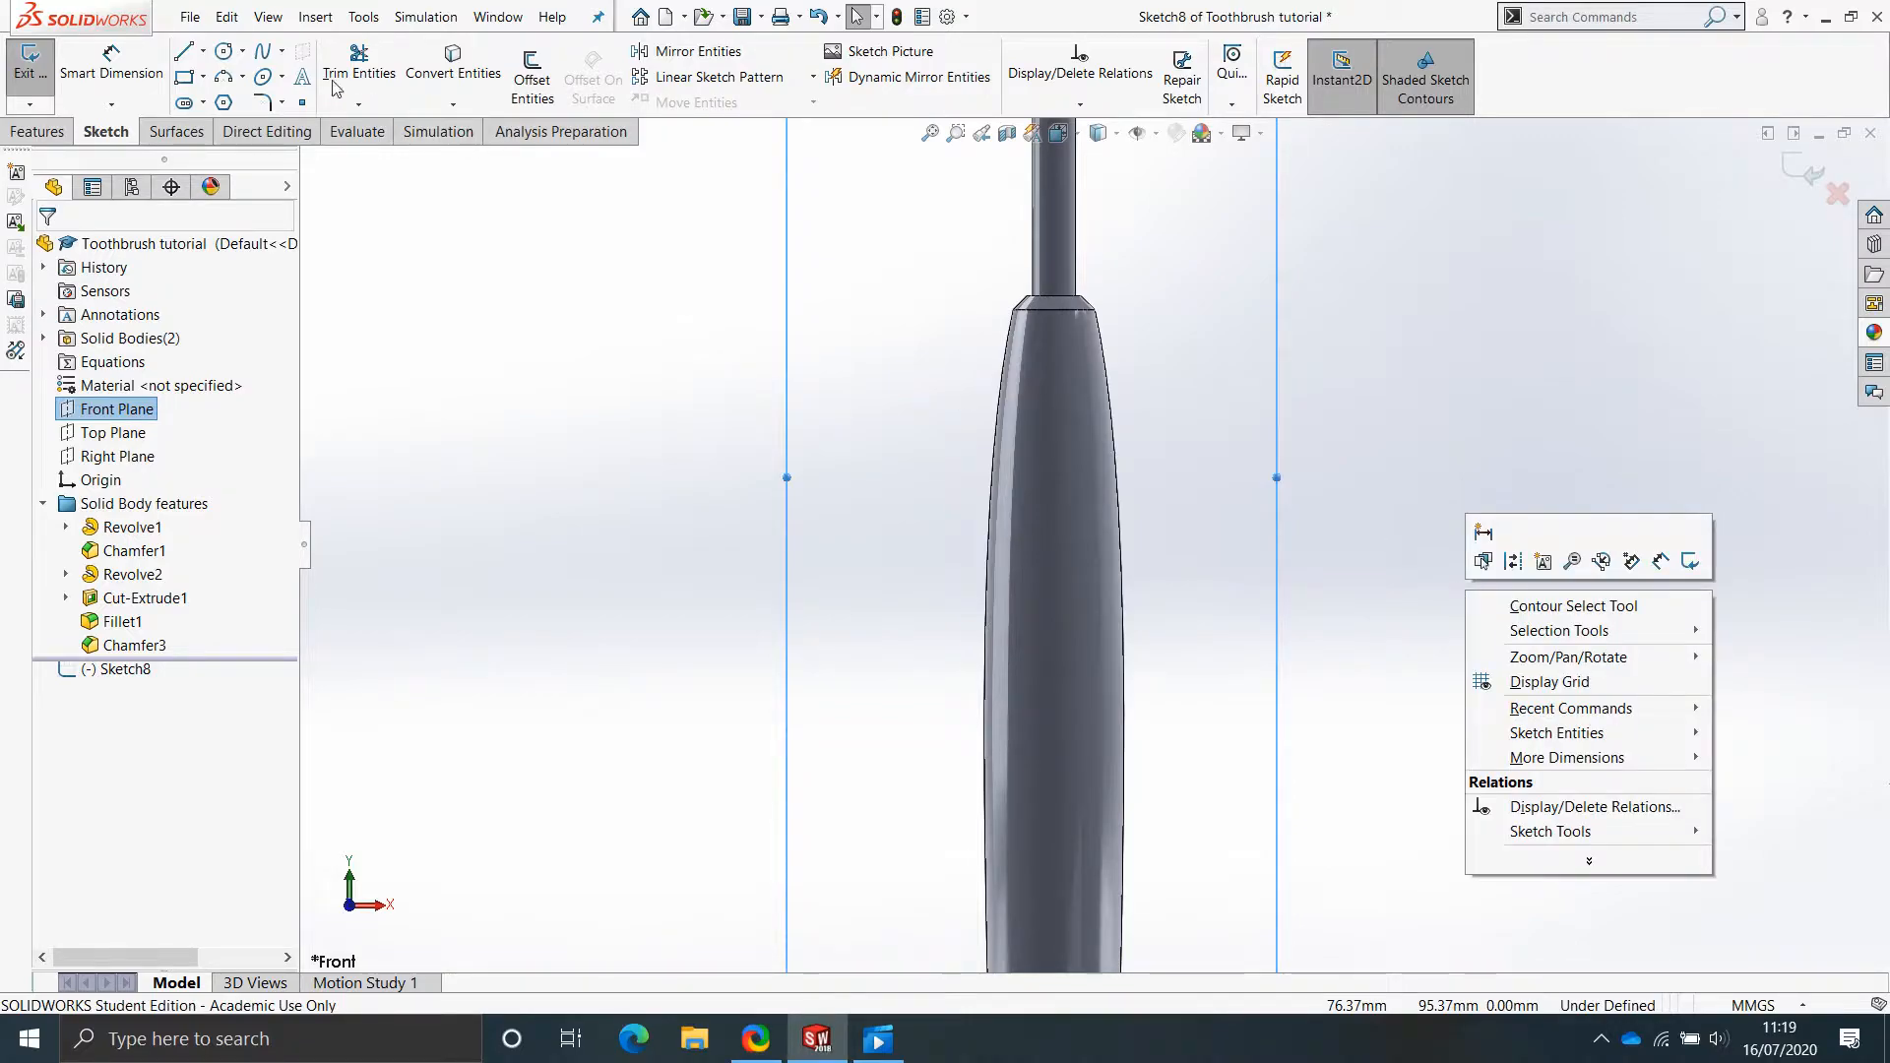
{"action": "left_click", "coordinate": [187, 102]}
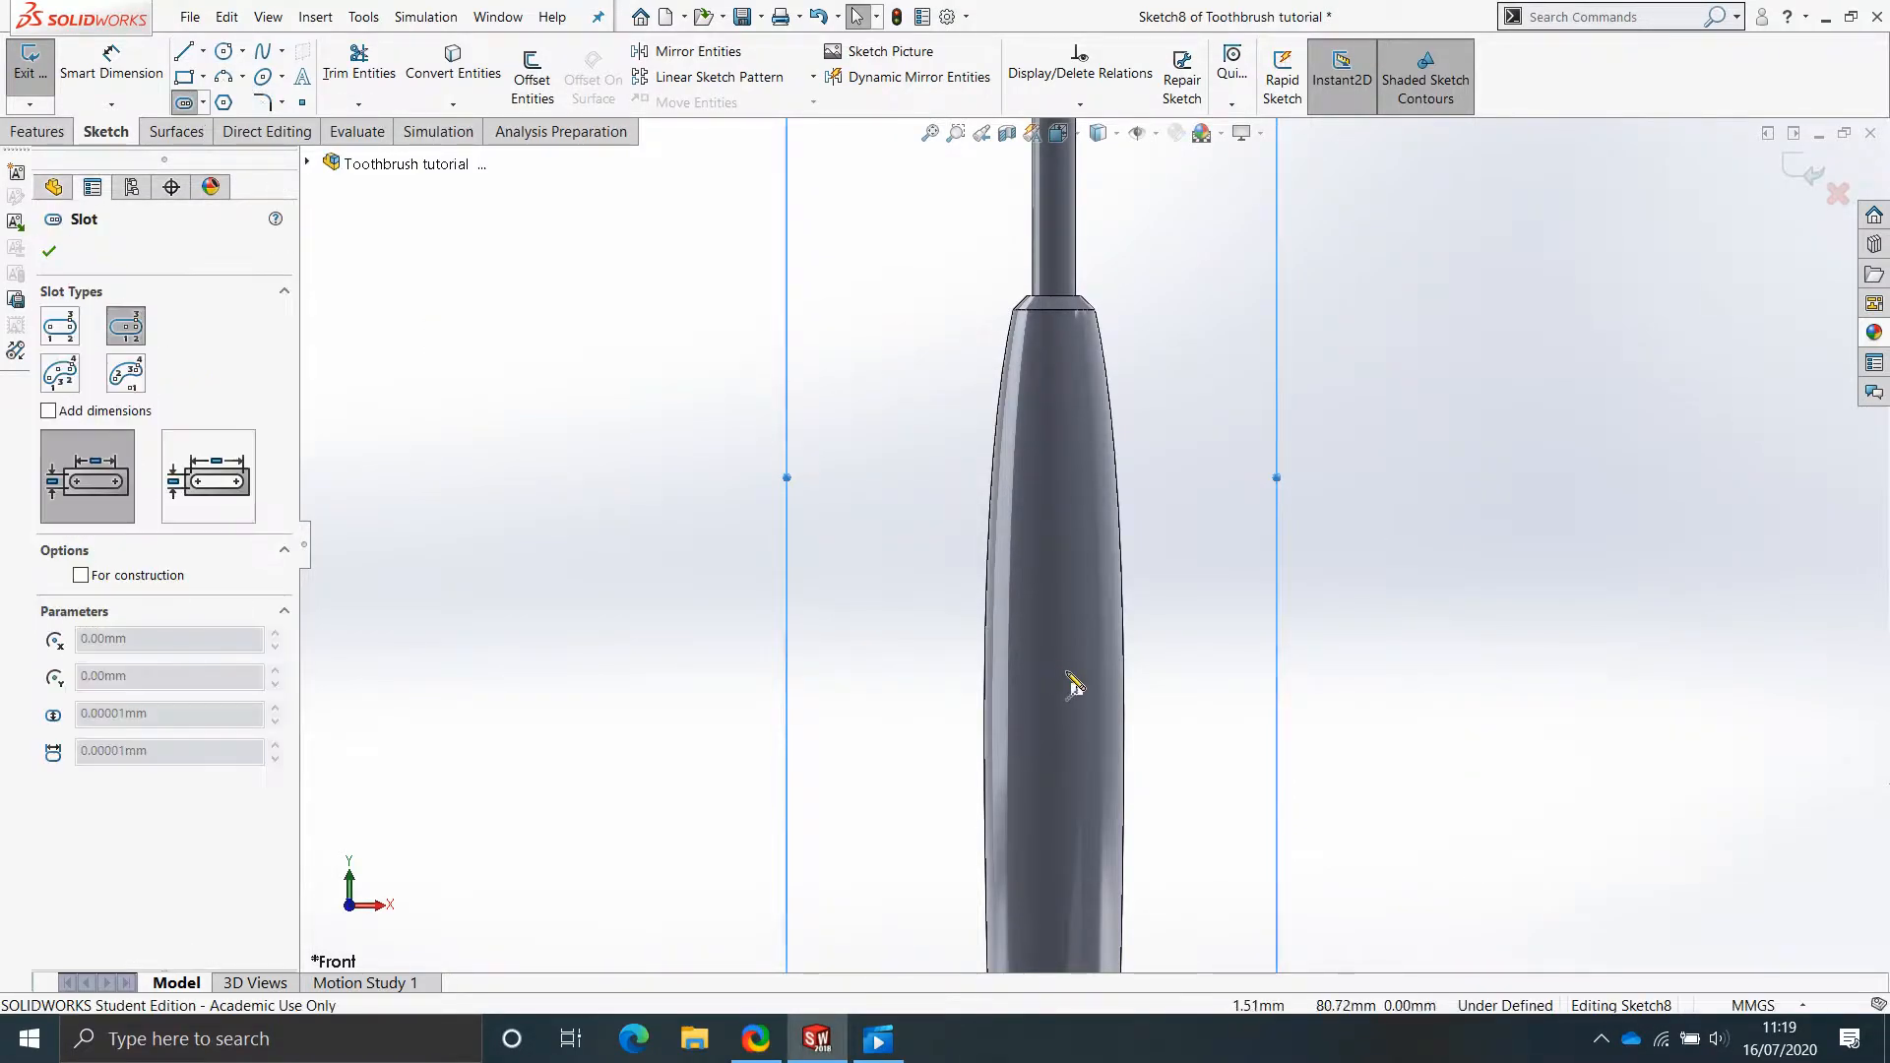
{"action": "left_click", "coordinate": [1055, 474]}
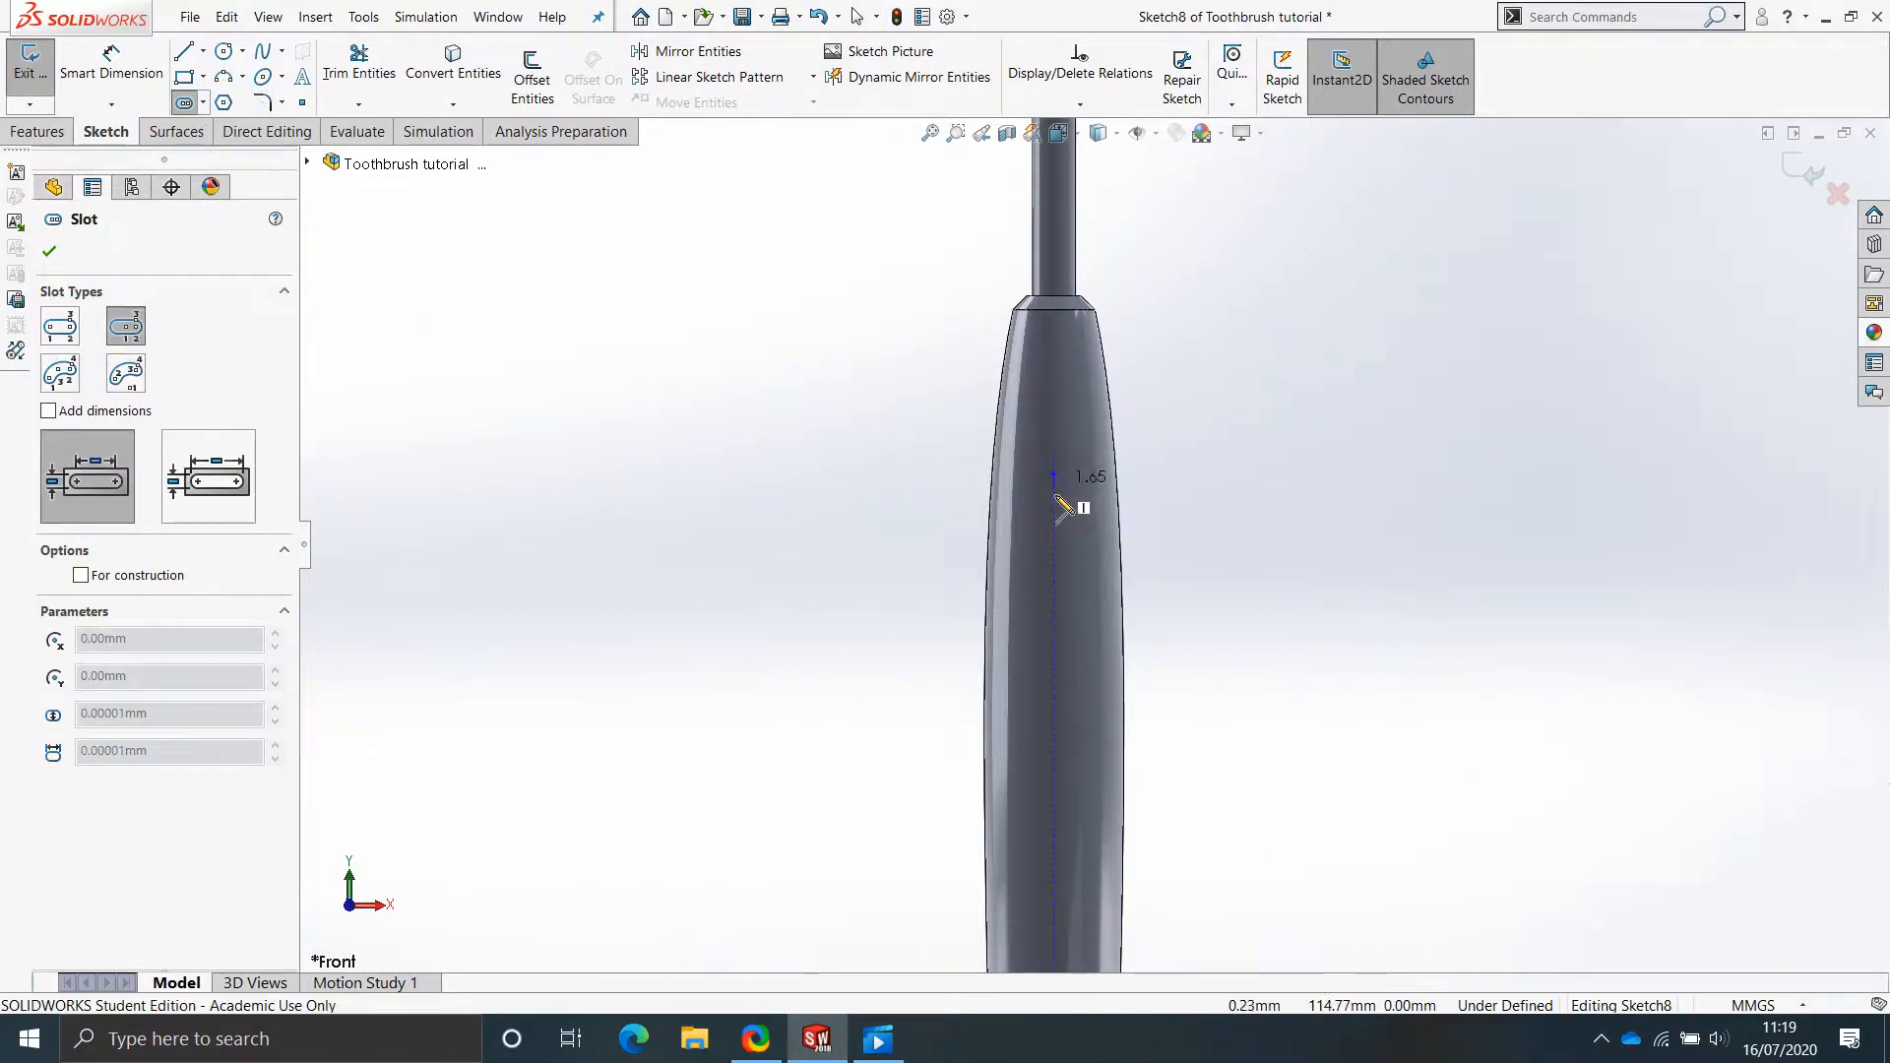
{"action": "left_click", "coordinate": [1056, 571]}
{"action": "left_click", "coordinate": [1085, 517]}
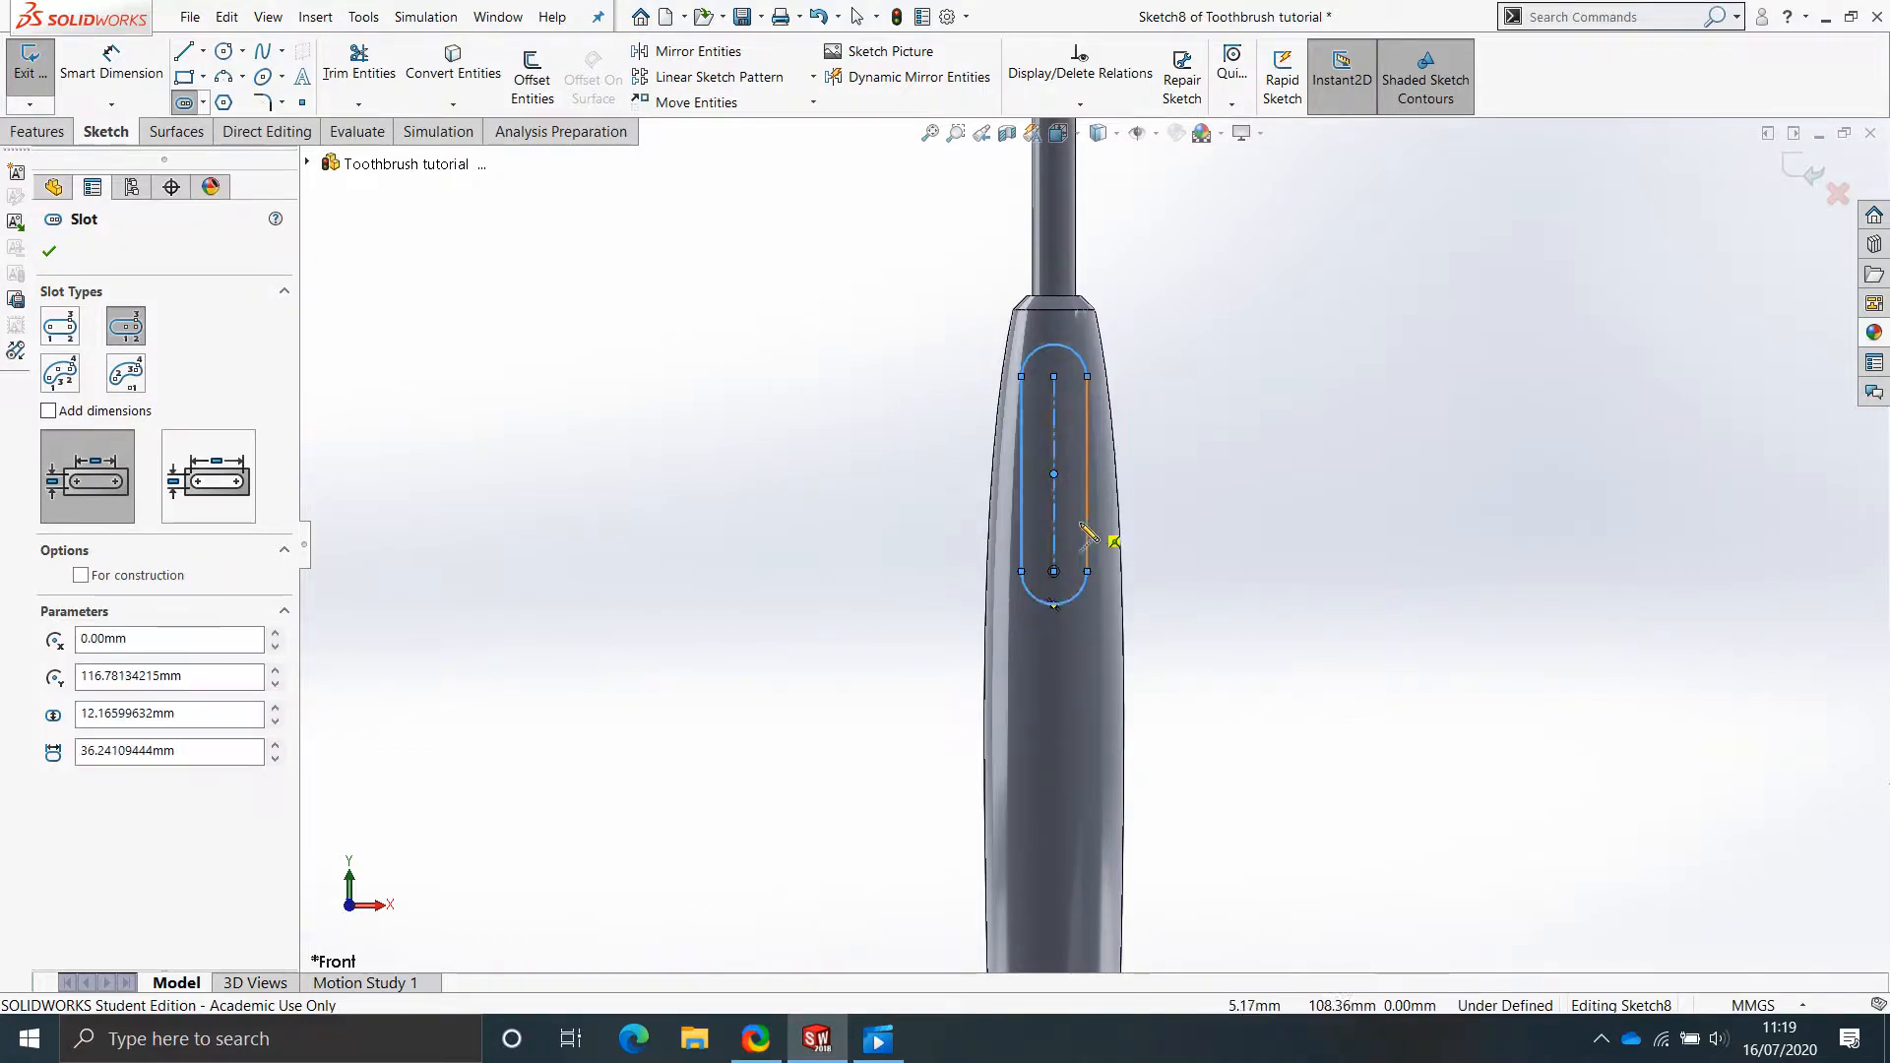
{"action": "scroll", "coordinate": [1085, 518], "scroll_direction": "up", "scroll_amount": 4}
{"action": "scroll", "coordinate": [1152, 640], "scroll_direction": "down", "scroll_amount": 3}
{"action": "scroll", "coordinate": [1046, 524], "scroll_direction": "down", "scroll_amount": 1}
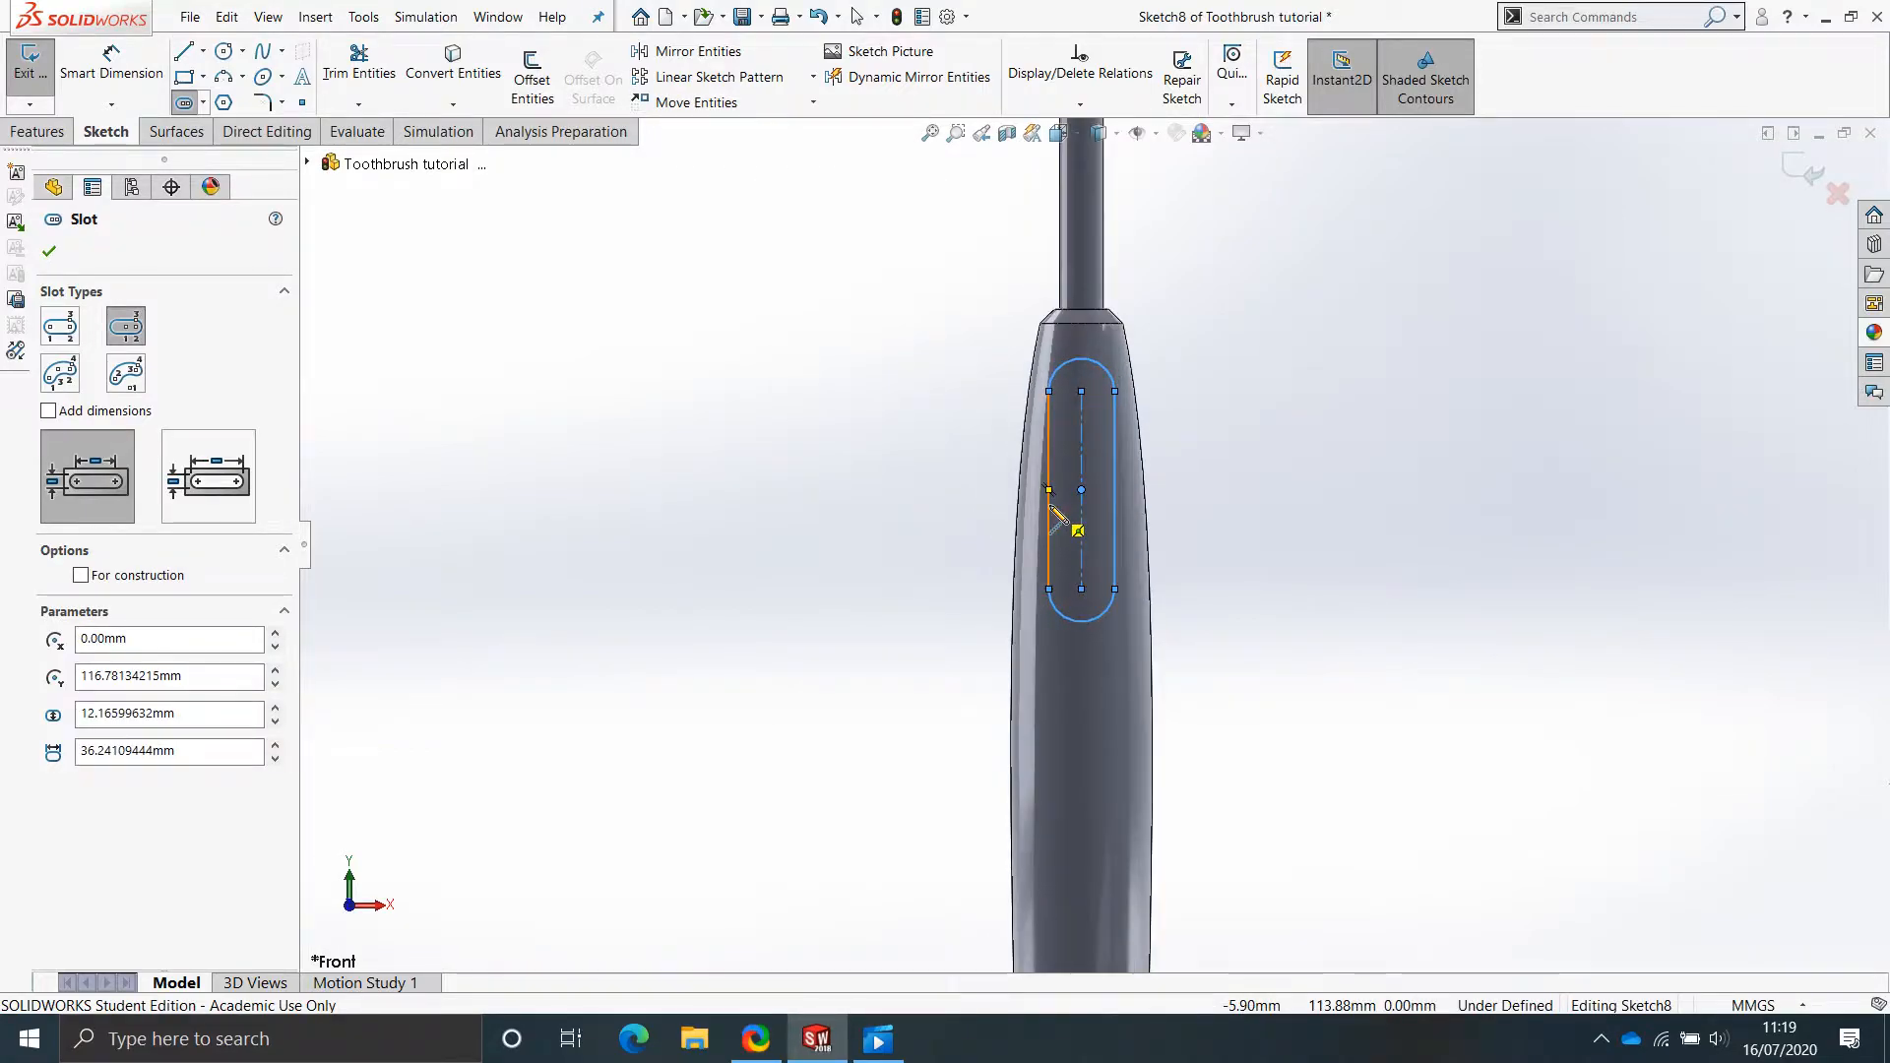
{"action": "key", "text": "Escape"}
Move the slot down along the handle's axis and reshape it to about 32 mm between arc centres and 16 mm wide.
{"action": "left_click_drag", "start_coordinate": [1080, 490], "coordinate": [1075, 624]}
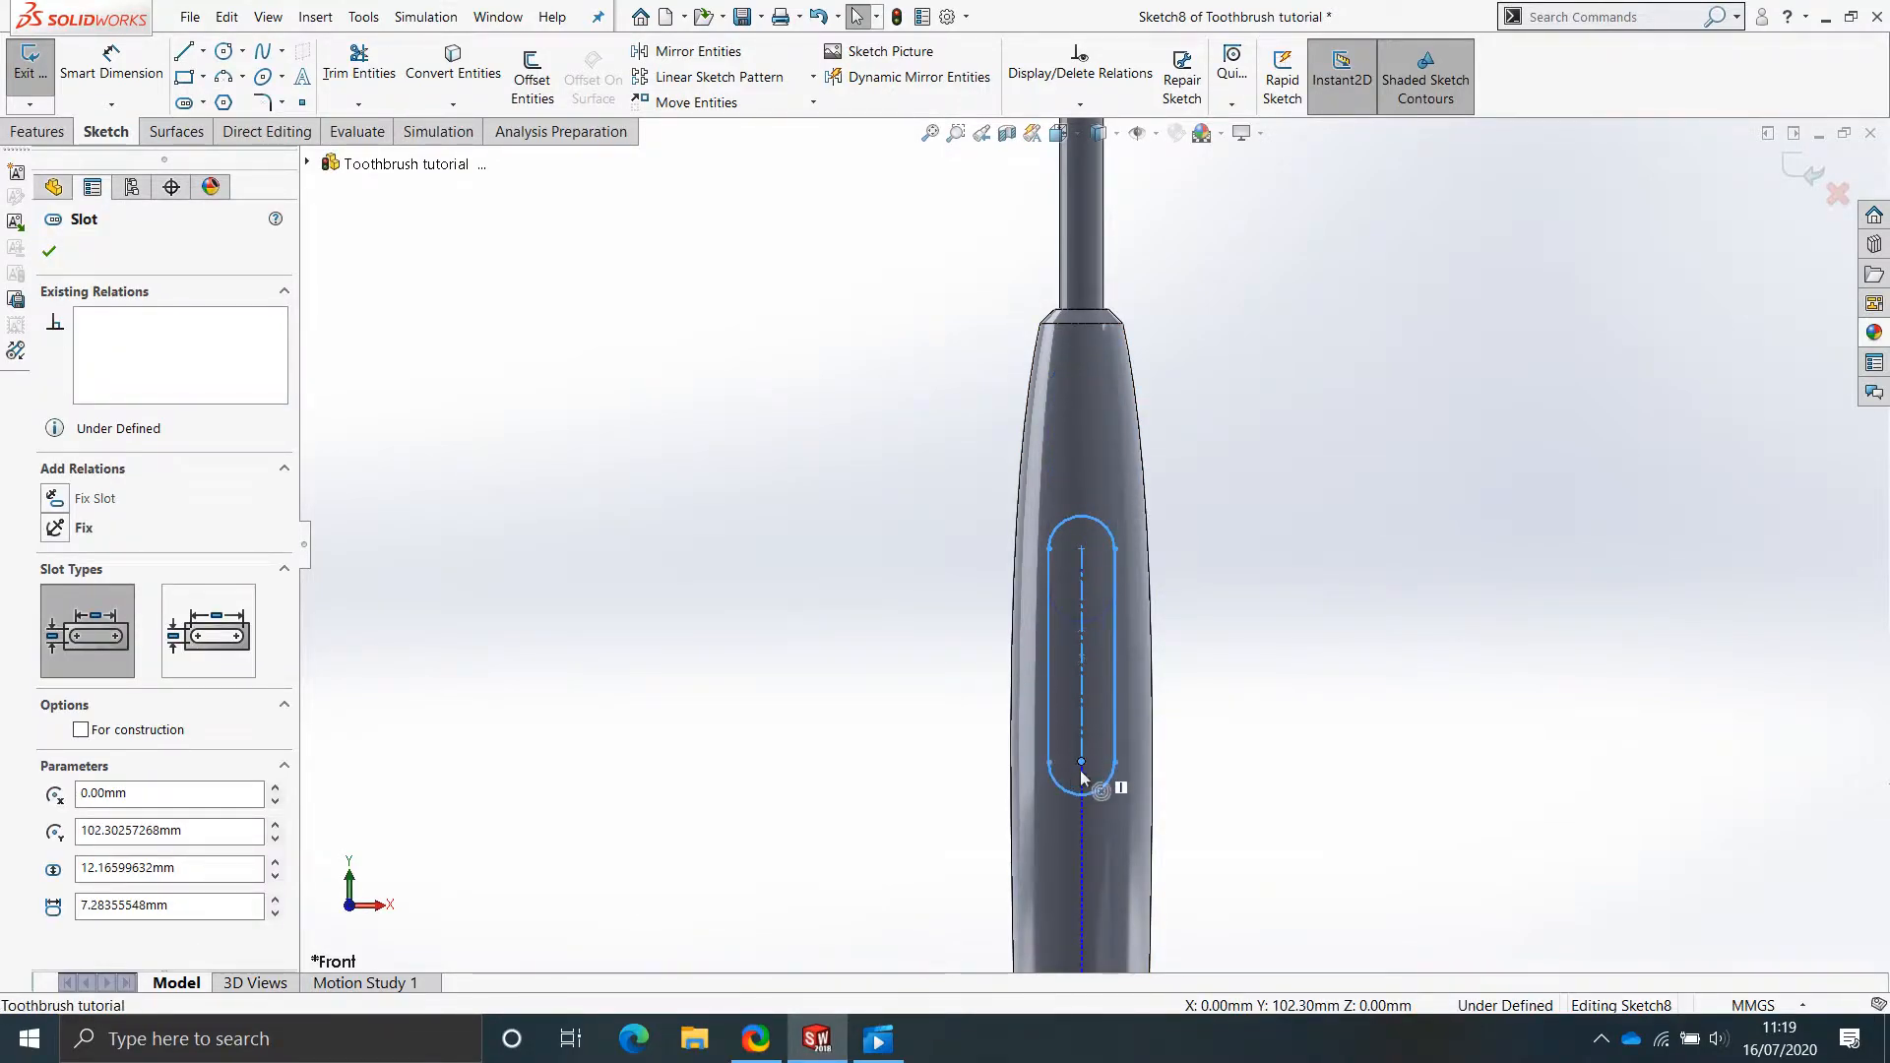
{"action": "left_click_drag", "start_coordinate": [1080, 772], "coordinate": [1080, 779]}
{"action": "scroll", "coordinate": [1069, 724], "scroll_direction": "up", "scroll_amount": 3}
{"action": "scroll", "coordinate": [1163, 645], "scroll_direction": "down", "scroll_amount": 2}
{"action": "left_click_drag", "start_coordinate": [1037, 686], "coordinate": [1037, 640]}
{"action": "mouse_move", "coordinate": [1066, 569]}
{"action": "left_mouse_down"}
{"action": "mouse_move", "coordinate": [1094, 568]}
{"action": "mouse_move", "coordinate": [1076, 568]}
{"action": "left_mouse_up"}
Dimension the slot's width between its two straight sides as 15 mm.
{"action": "right_click_drag", "start_coordinate": [1217, 693], "coordinate": [1213, 620]}
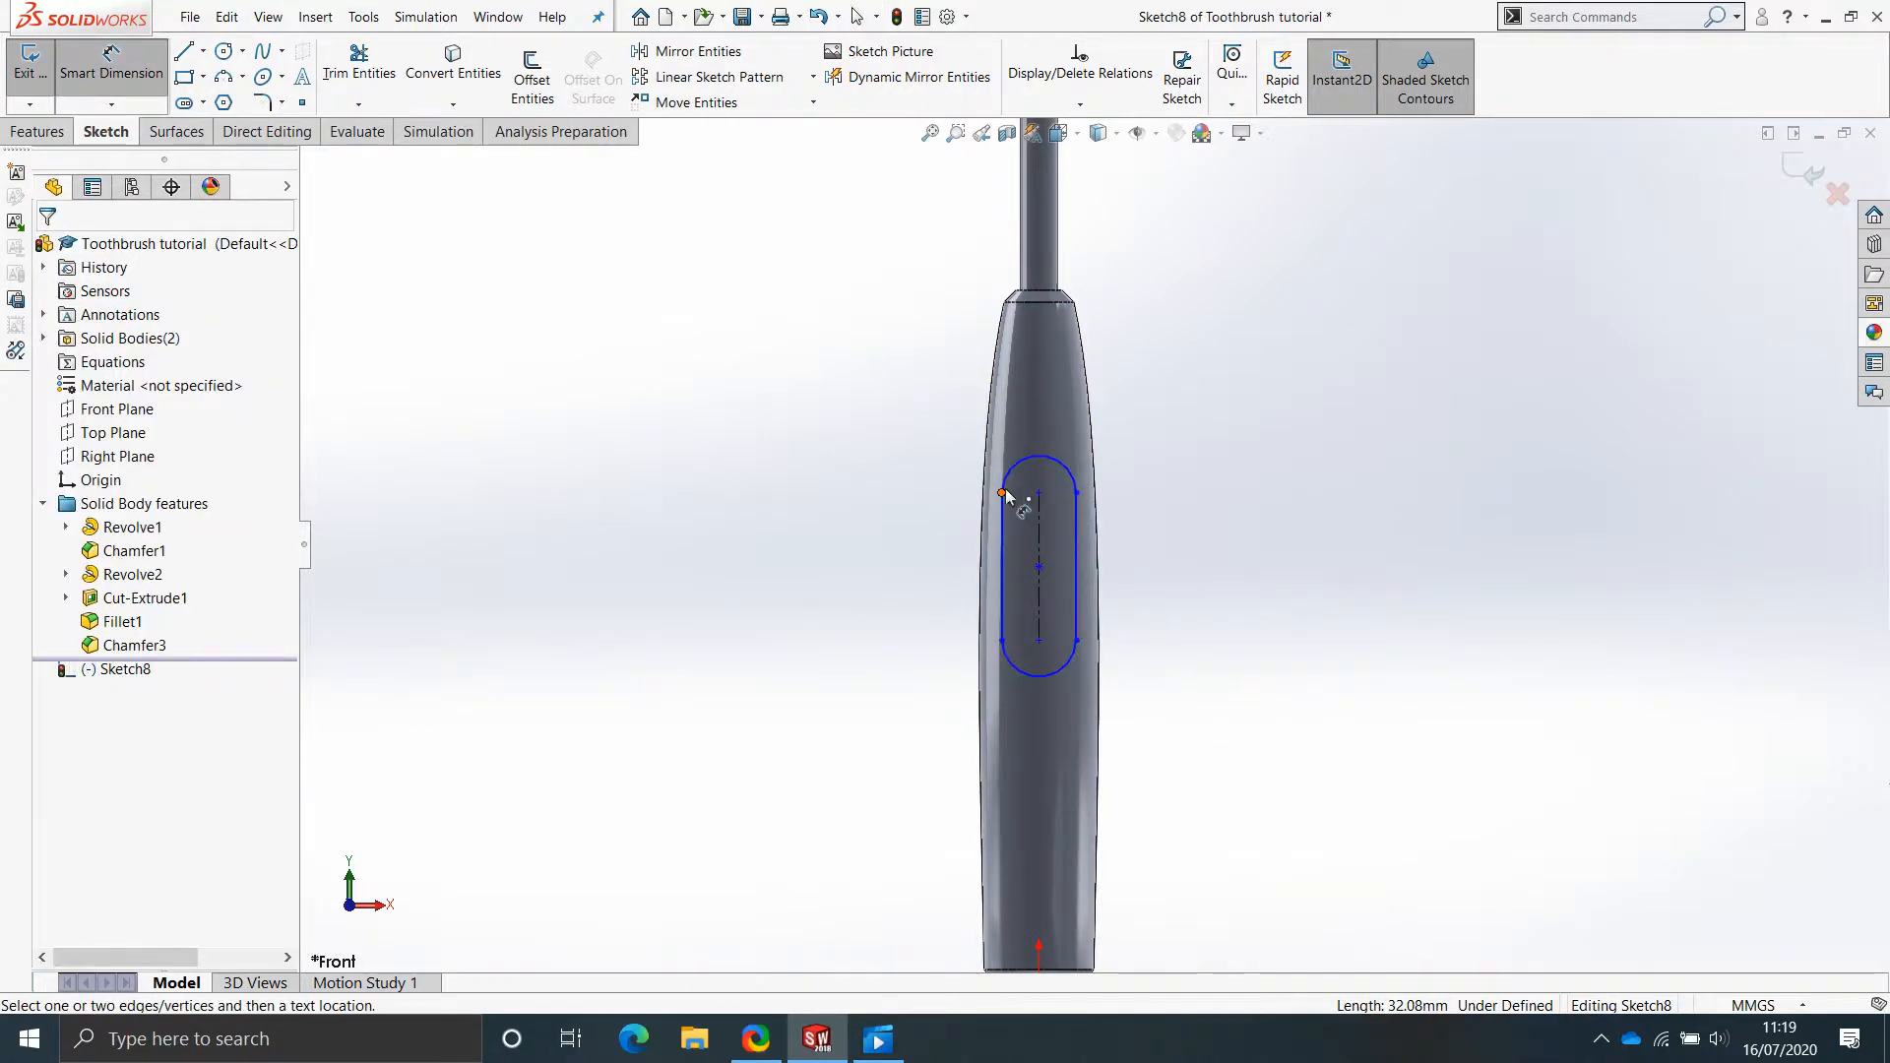
{"action": "left_click", "coordinate": [1003, 493]}
{"action": "left_click", "coordinate": [1077, 492]}
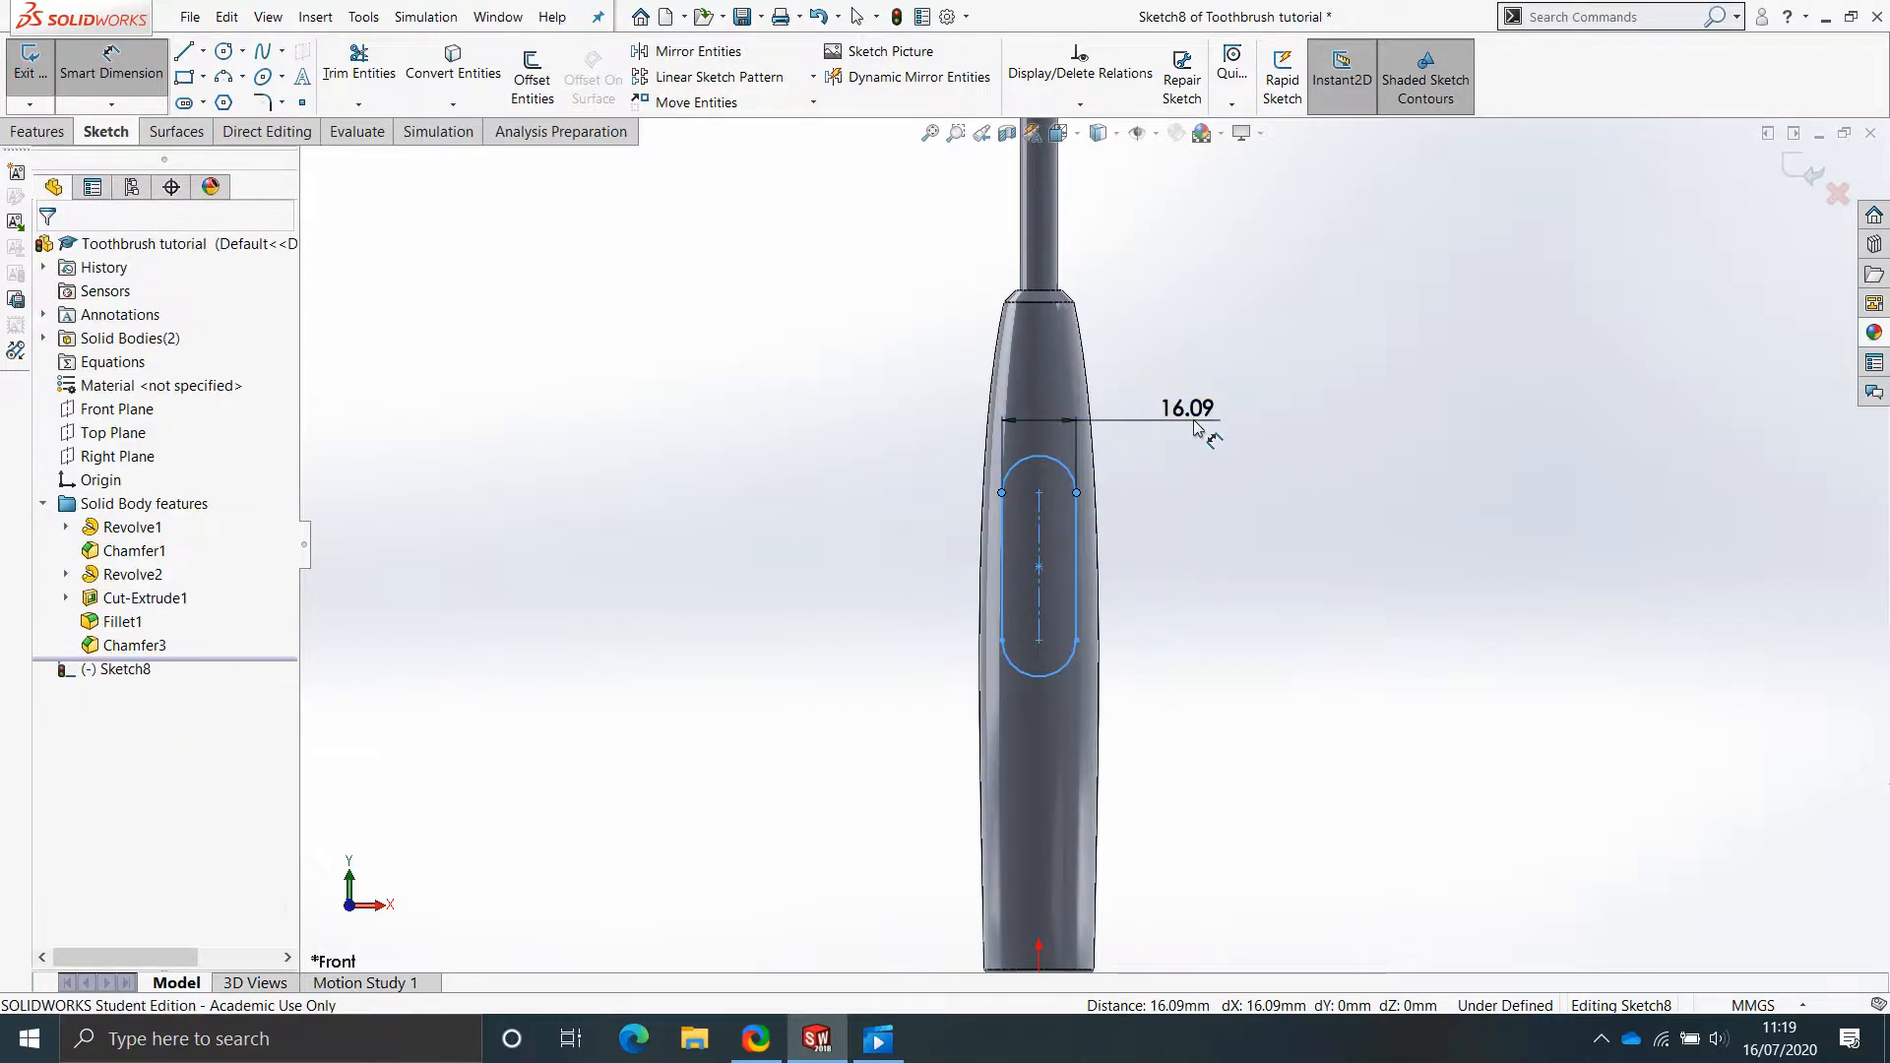
{"action": "left_click", "coordinate": [1194, 427]}
{"action": "type", "text": "15"}
{"action": "key", "text": "Return"}
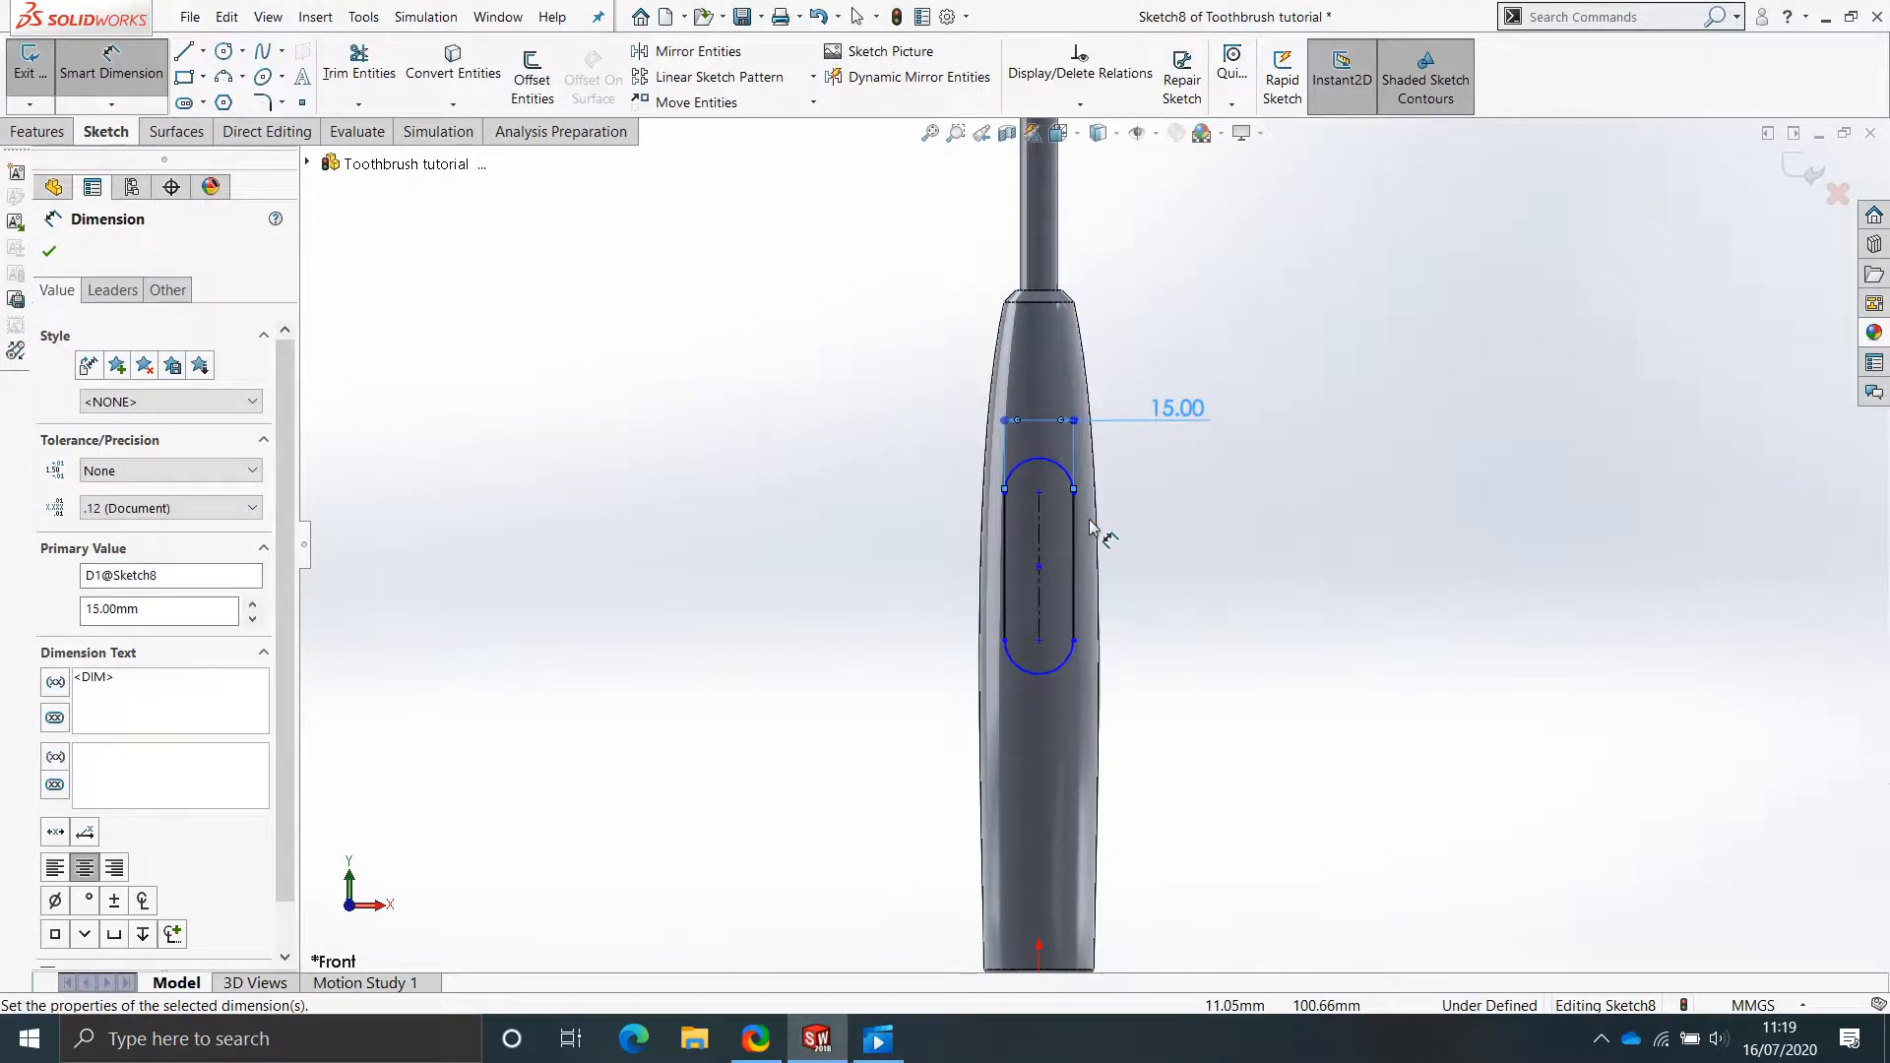
Dimension the slot's straight side at 32 mm.
{"action": "left_click", "coordinate": [1073, 542]}
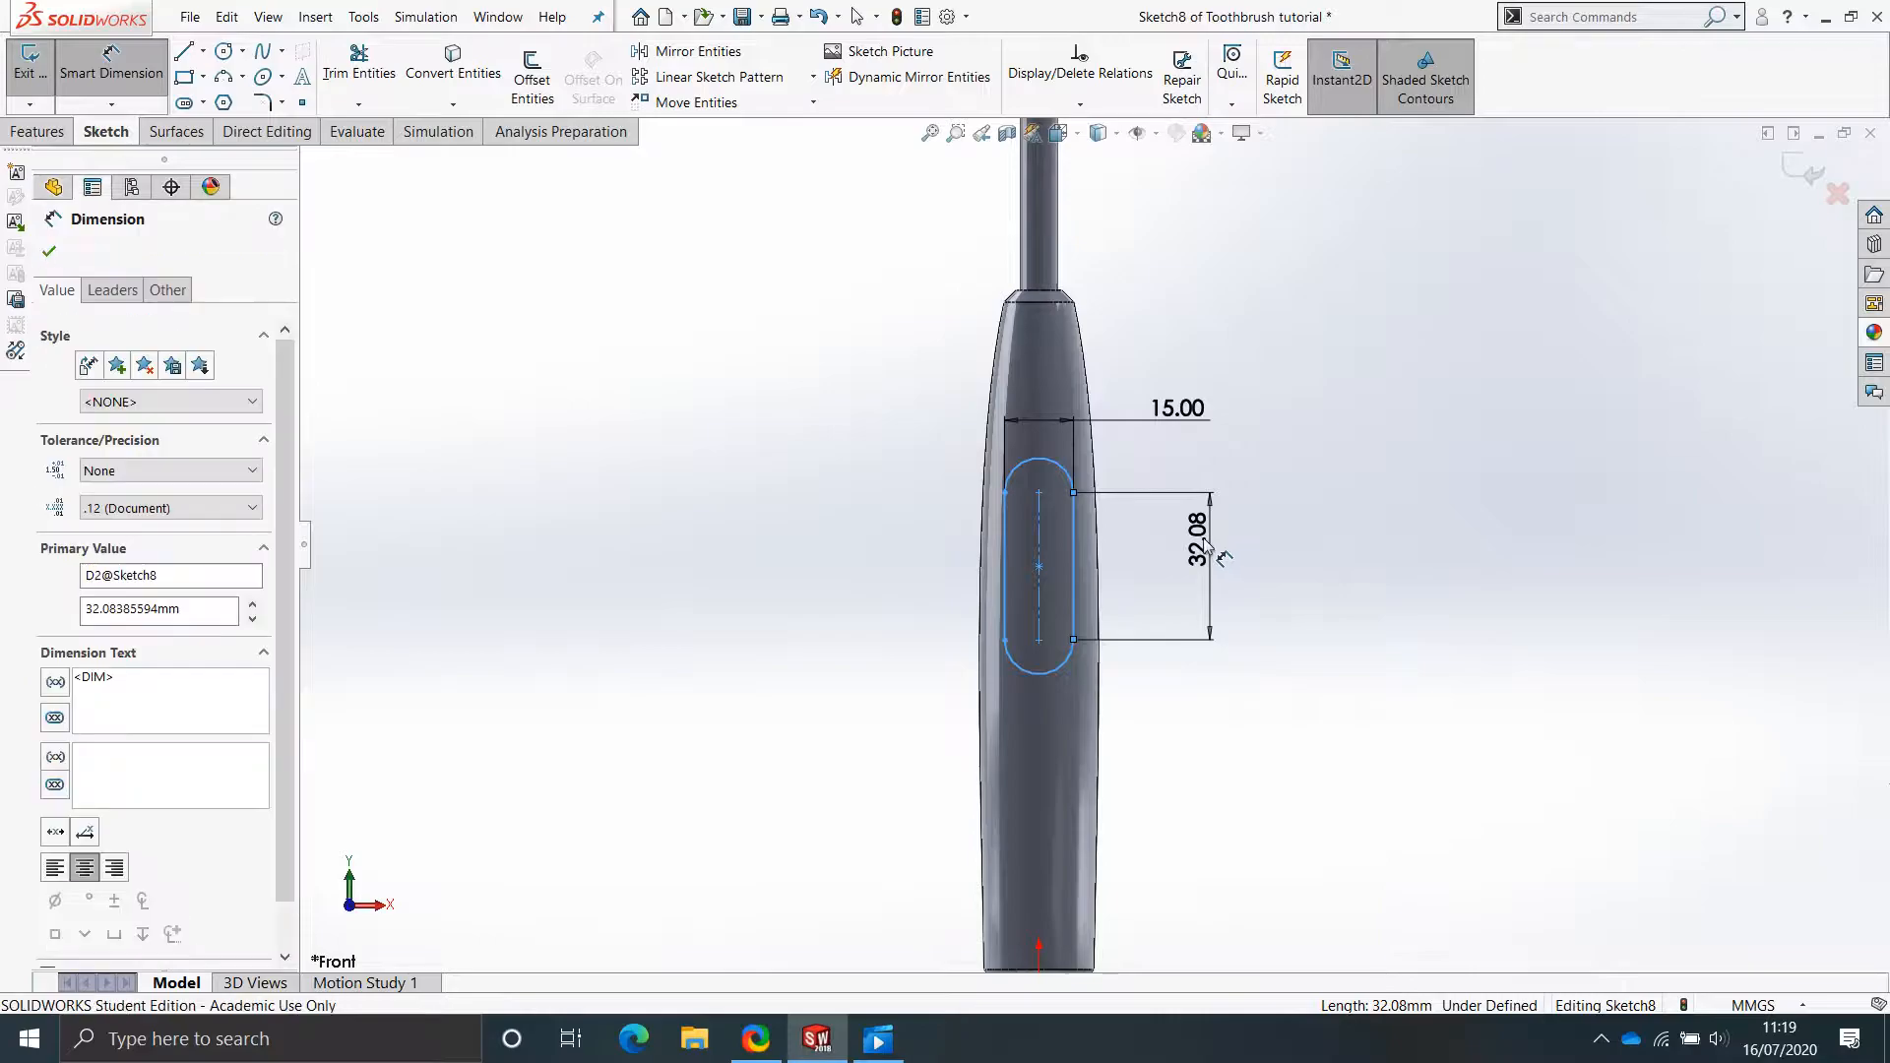
{"action": "left_click", "coordinate": [1207, 549]}
{"action": "type", "text": "32"}
{"action": "key", "text": "Return"}
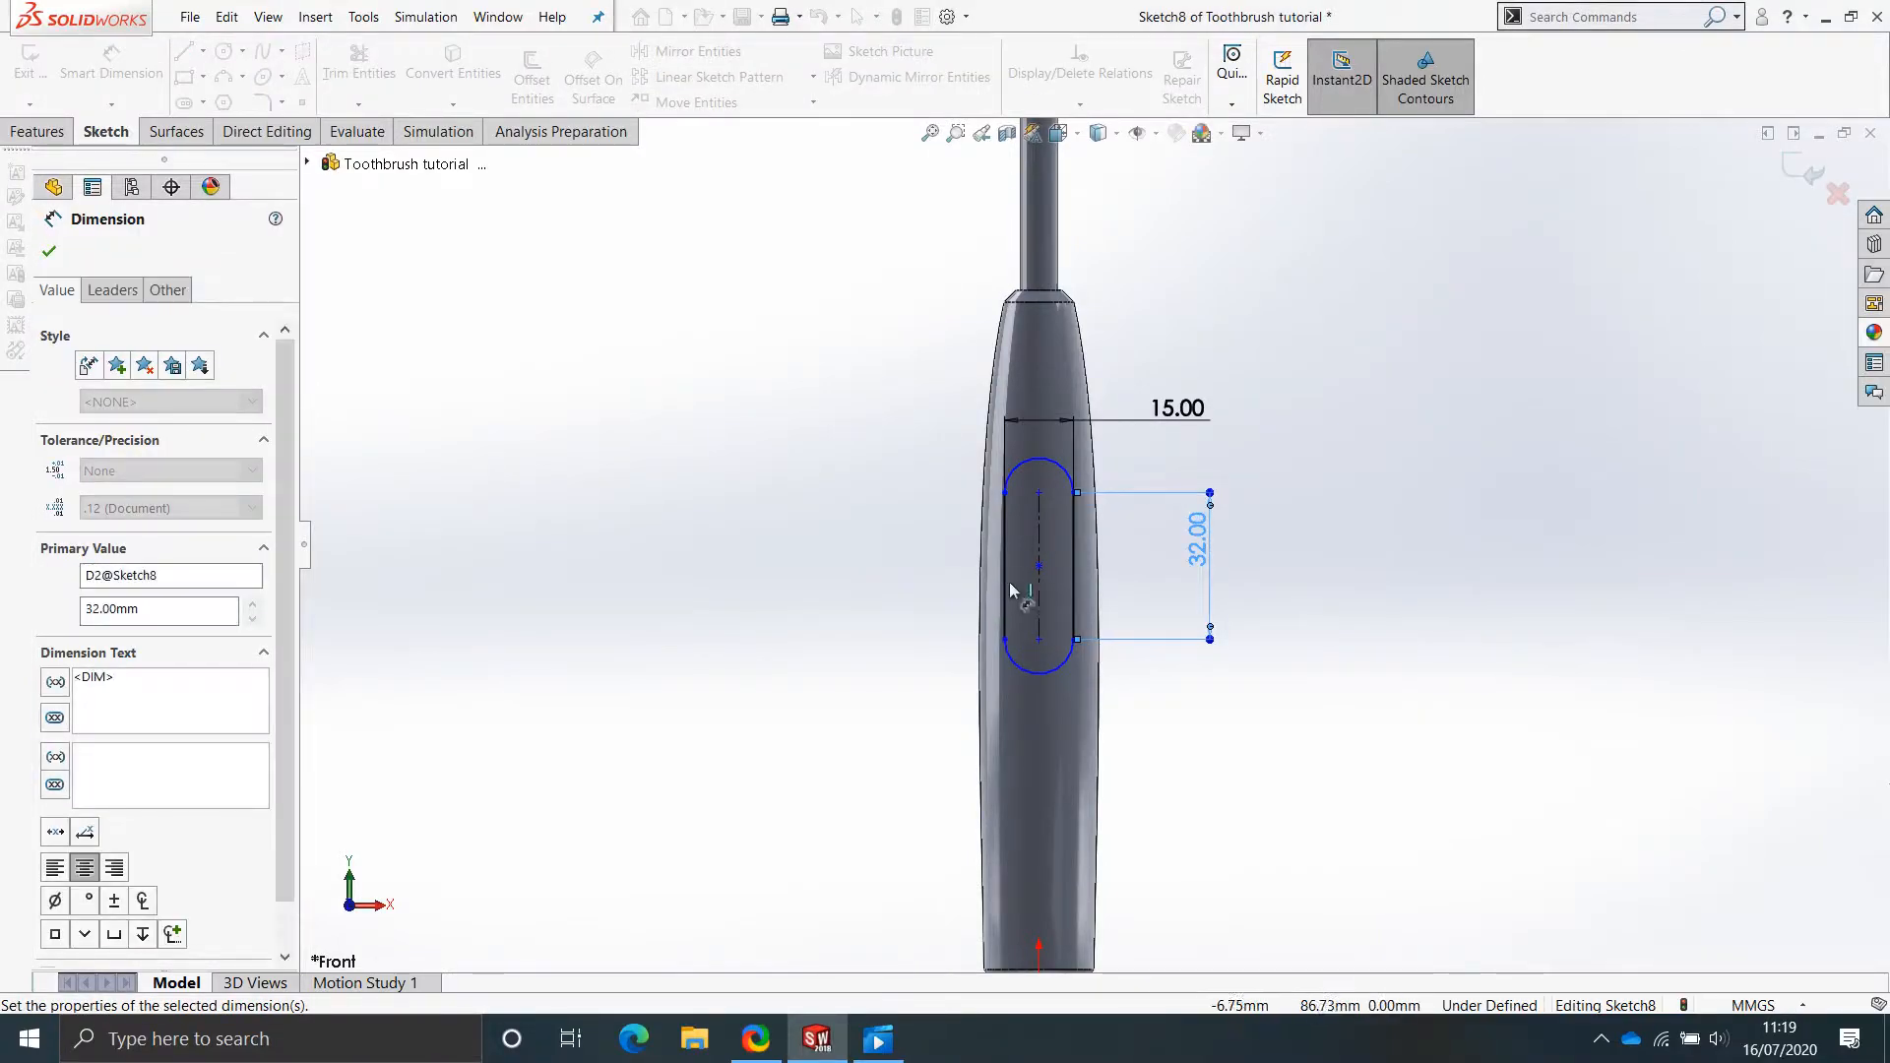
Dimension the distance from the slot's centre point to the origin at the handle's base as 90 mm.
{"action": "left_click", "coordinate": [1039, 567]}
{"action": "scroll", "coordinate": [1095, 730], "scroll_direction": "up", "scroll_amount": 5}
{"action": "scroll", "coordinate": [1075, 717], "scroll_direction": "down", "scroll_amount": 4}
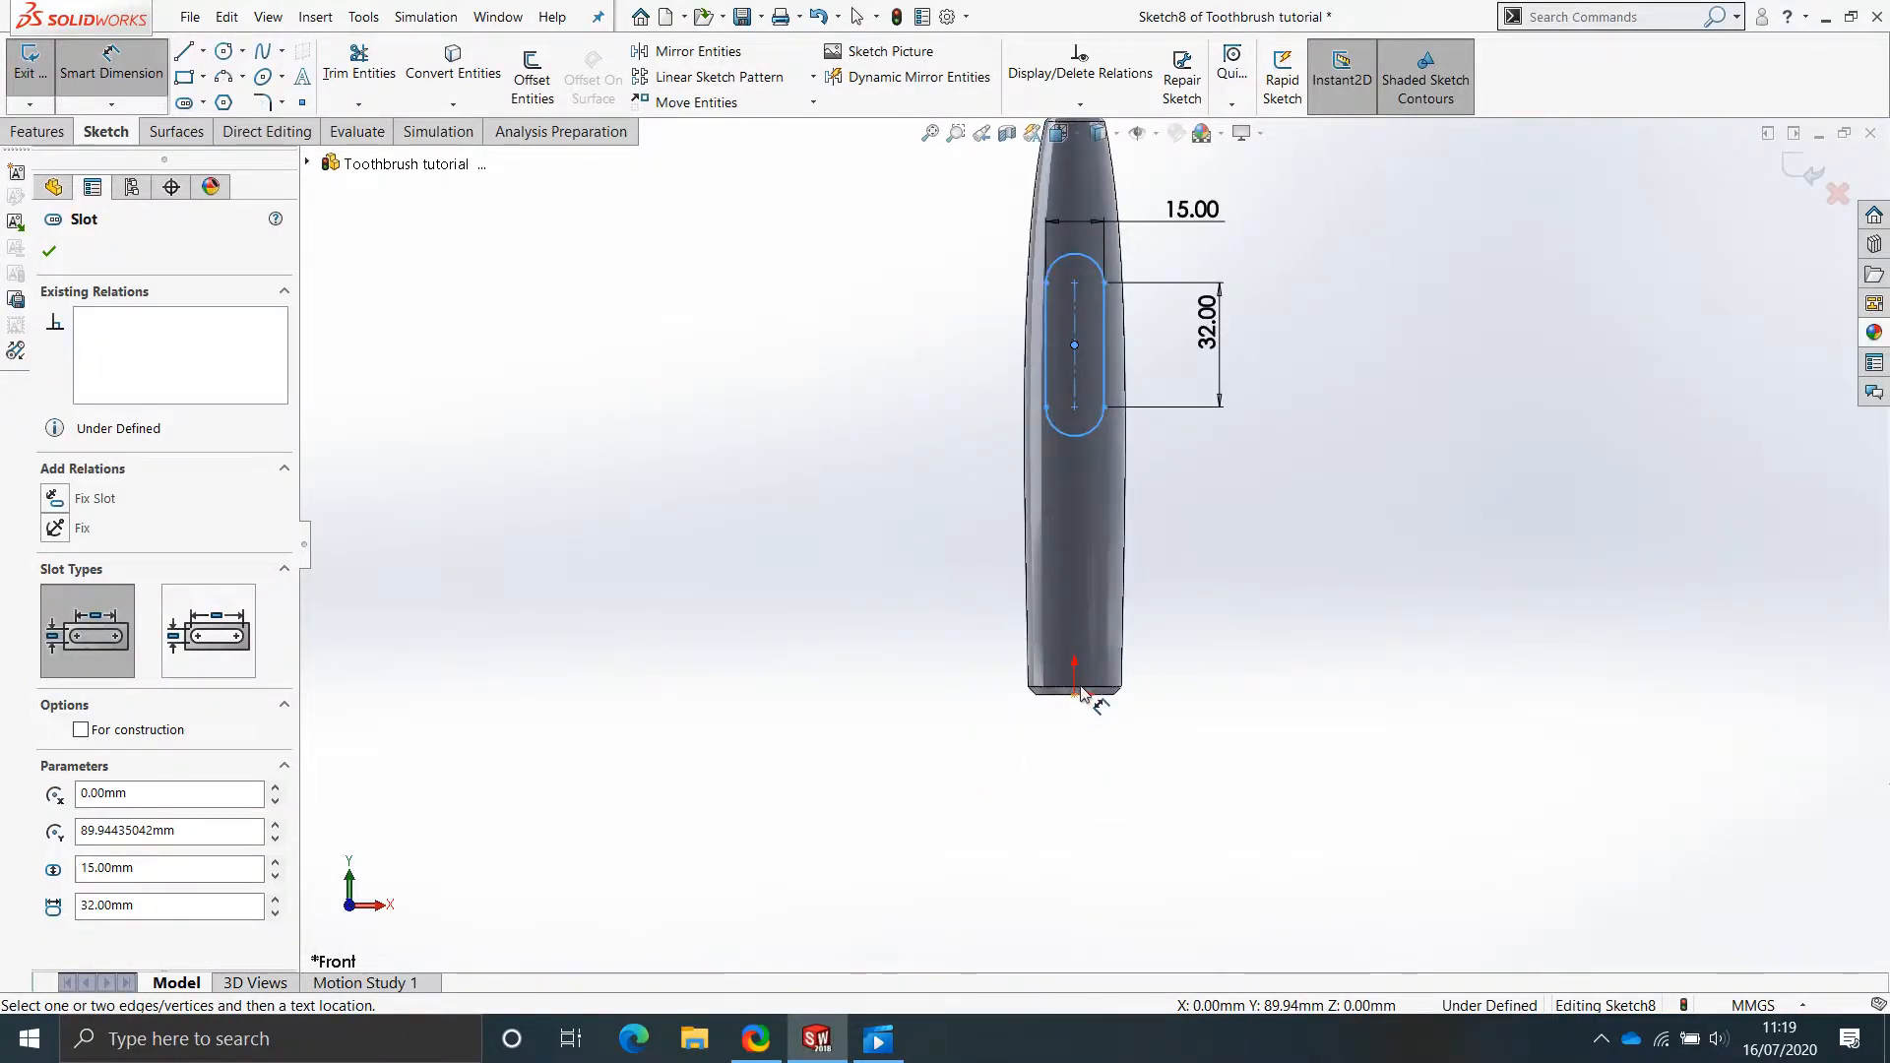
{"action": "left_click", "coordinate": [1074, 695]}
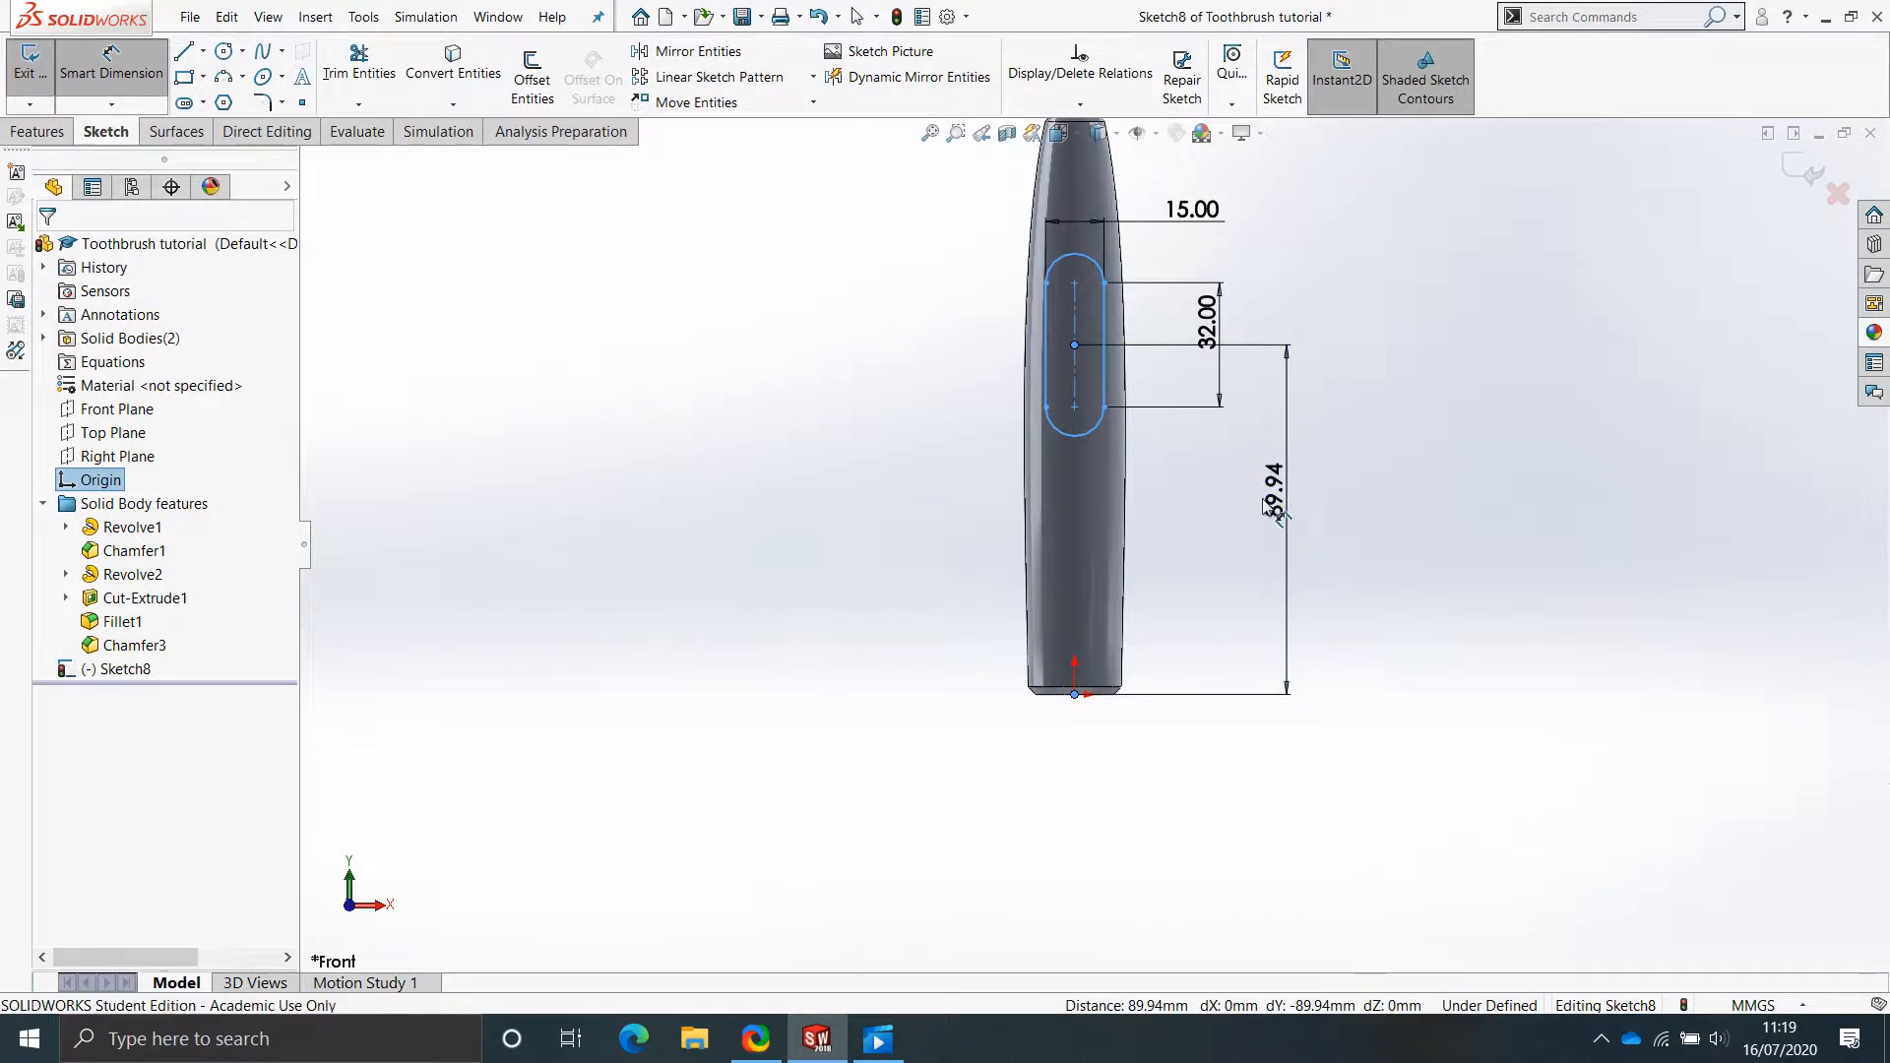
{"action": "left_click", "coordinate": [1270, 502]}
{"action": "type", "text": "90"}
{"action": "key", "text": "Return"}
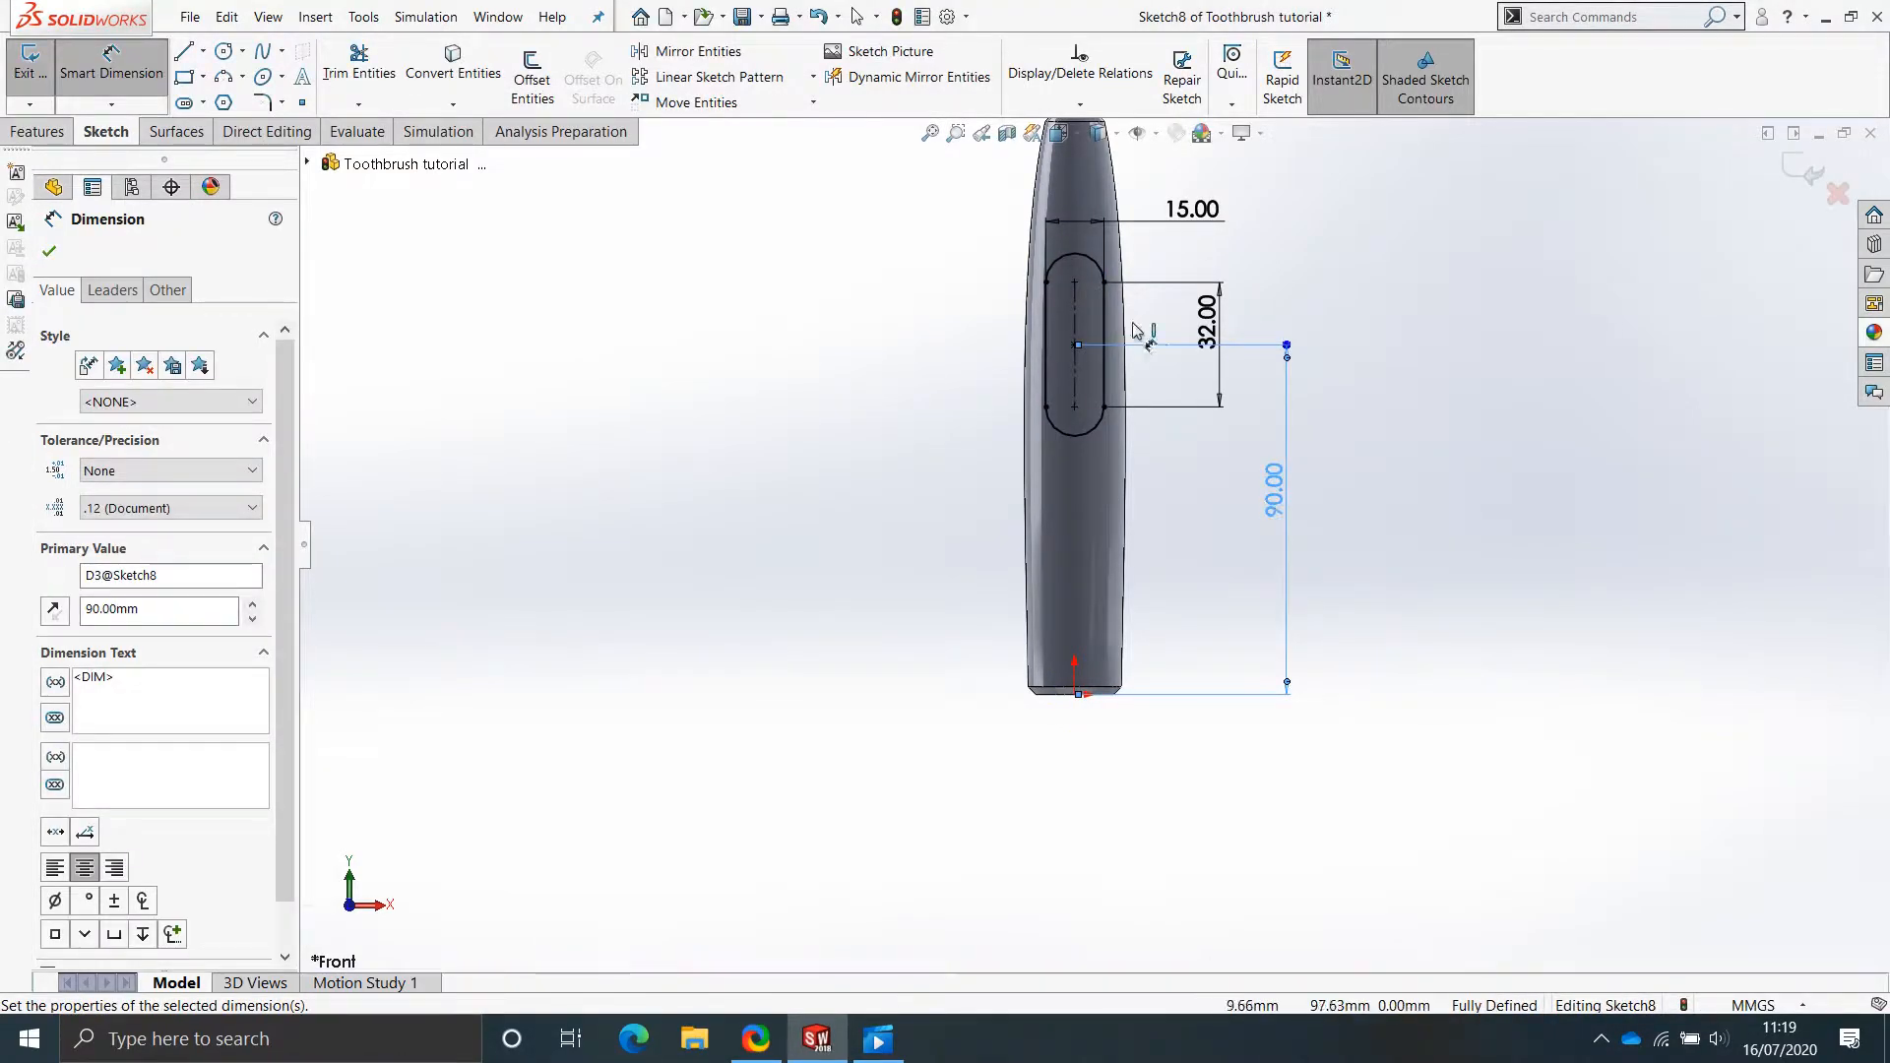
{"action": "key", "text": "Escape"}
Exit the finished slot sketch, keeping its geometry.
{"action": "scroll", "coordinate": [1122, 346], "scroll_direction": "up", "scroll_amount": 3}
{"action": "scroll", "coordinate": [1117, 352], "scroll_direction": "down", "scroll_amount": 5}
{"action": "mouse_move", "coordinate": [1118, 357]}
{"action": "middle_mouse_down"}
{"action": "mouse_move", "coordinate": [1197, 267]}
{"action": "mouse_move", "coordinate": [1162, 330]}
{"action": "middle_mouse_up"}
{"action": "left_click", "coordinate": [1811, 163]}
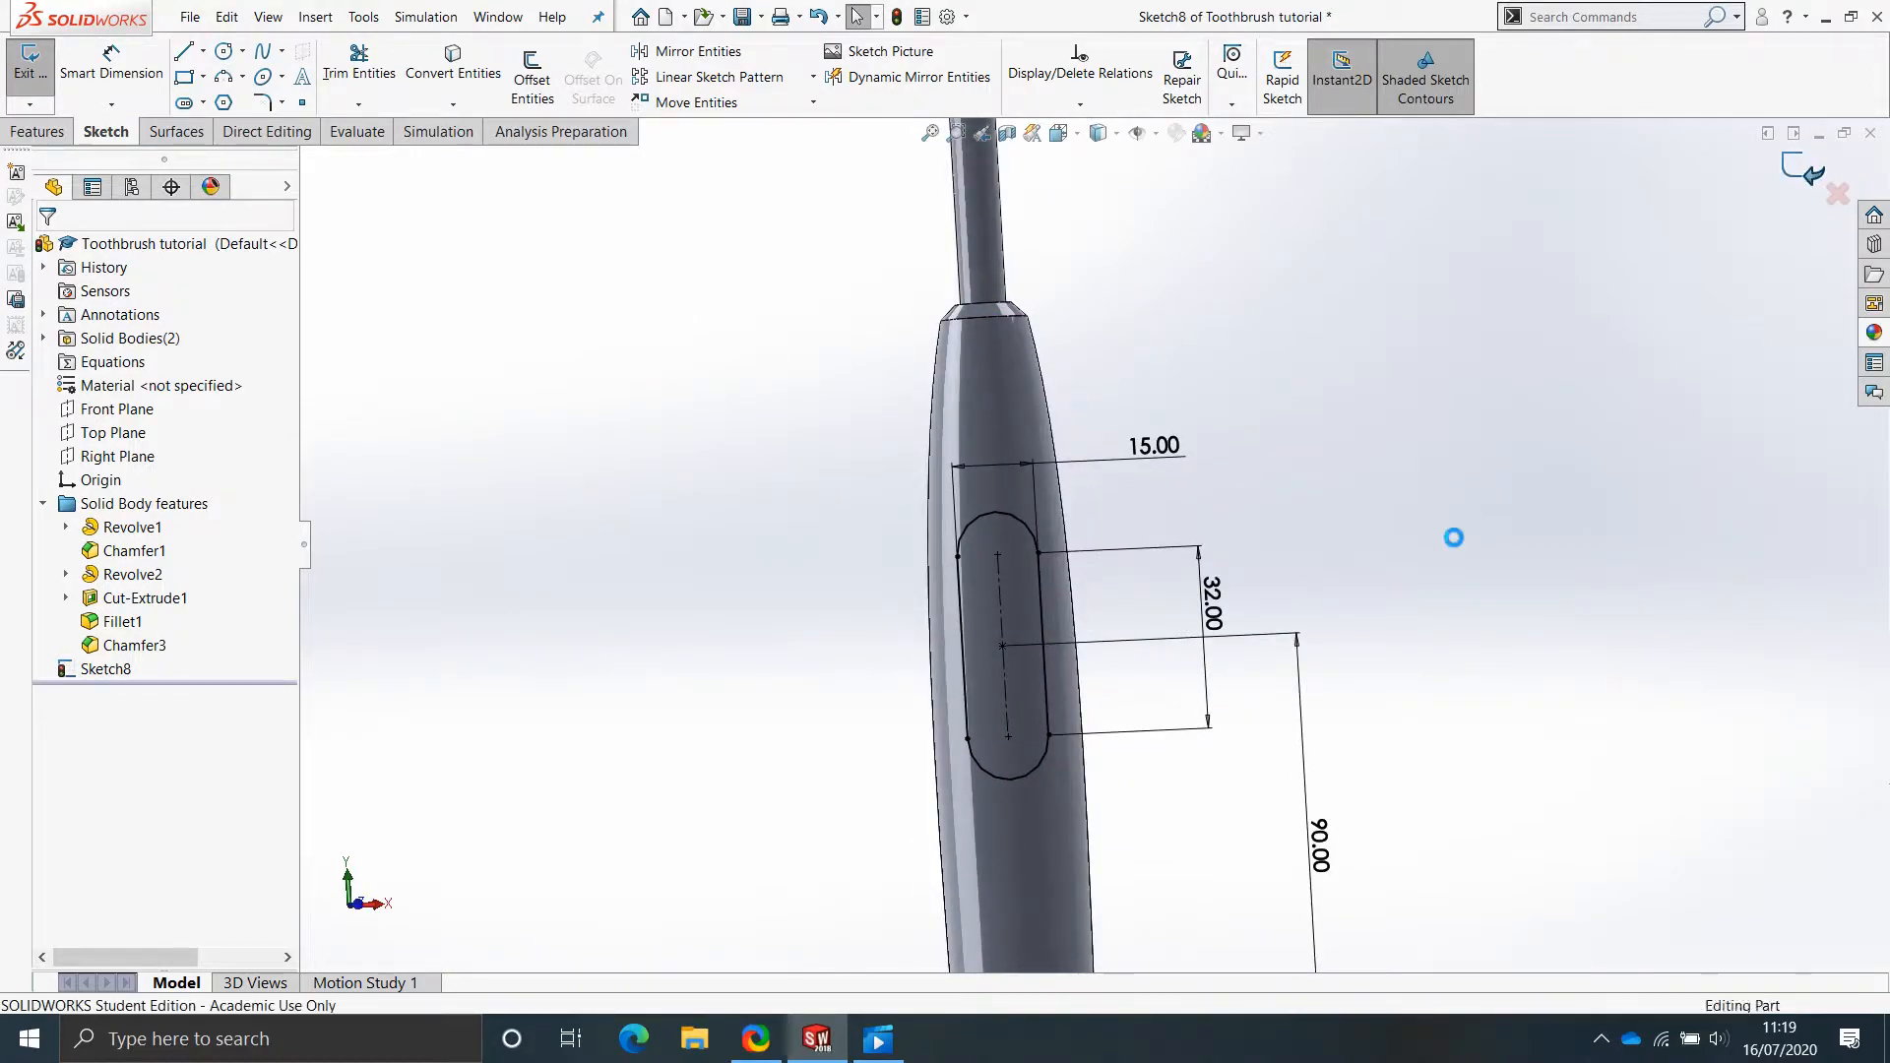
{"action": "left_click", "coordinate": [1429, 552]}
{"action": "mouse_move", "coordinate": [1433, 542]}
{"action": "middle_mouse_down"}
{"action": "mouse_move", "coordinate": [1108, 573]}
{"action": "mouse_move", "coordinate": [1156, 535]}
{"action": "mouse_move", "coordinate": [1160, 563]}
{"action": "middle_mouse_up"}
{"action": "scroll", "coordinate": [1160, 565], "scroll_direction": "up", "scroll_amount": 1}
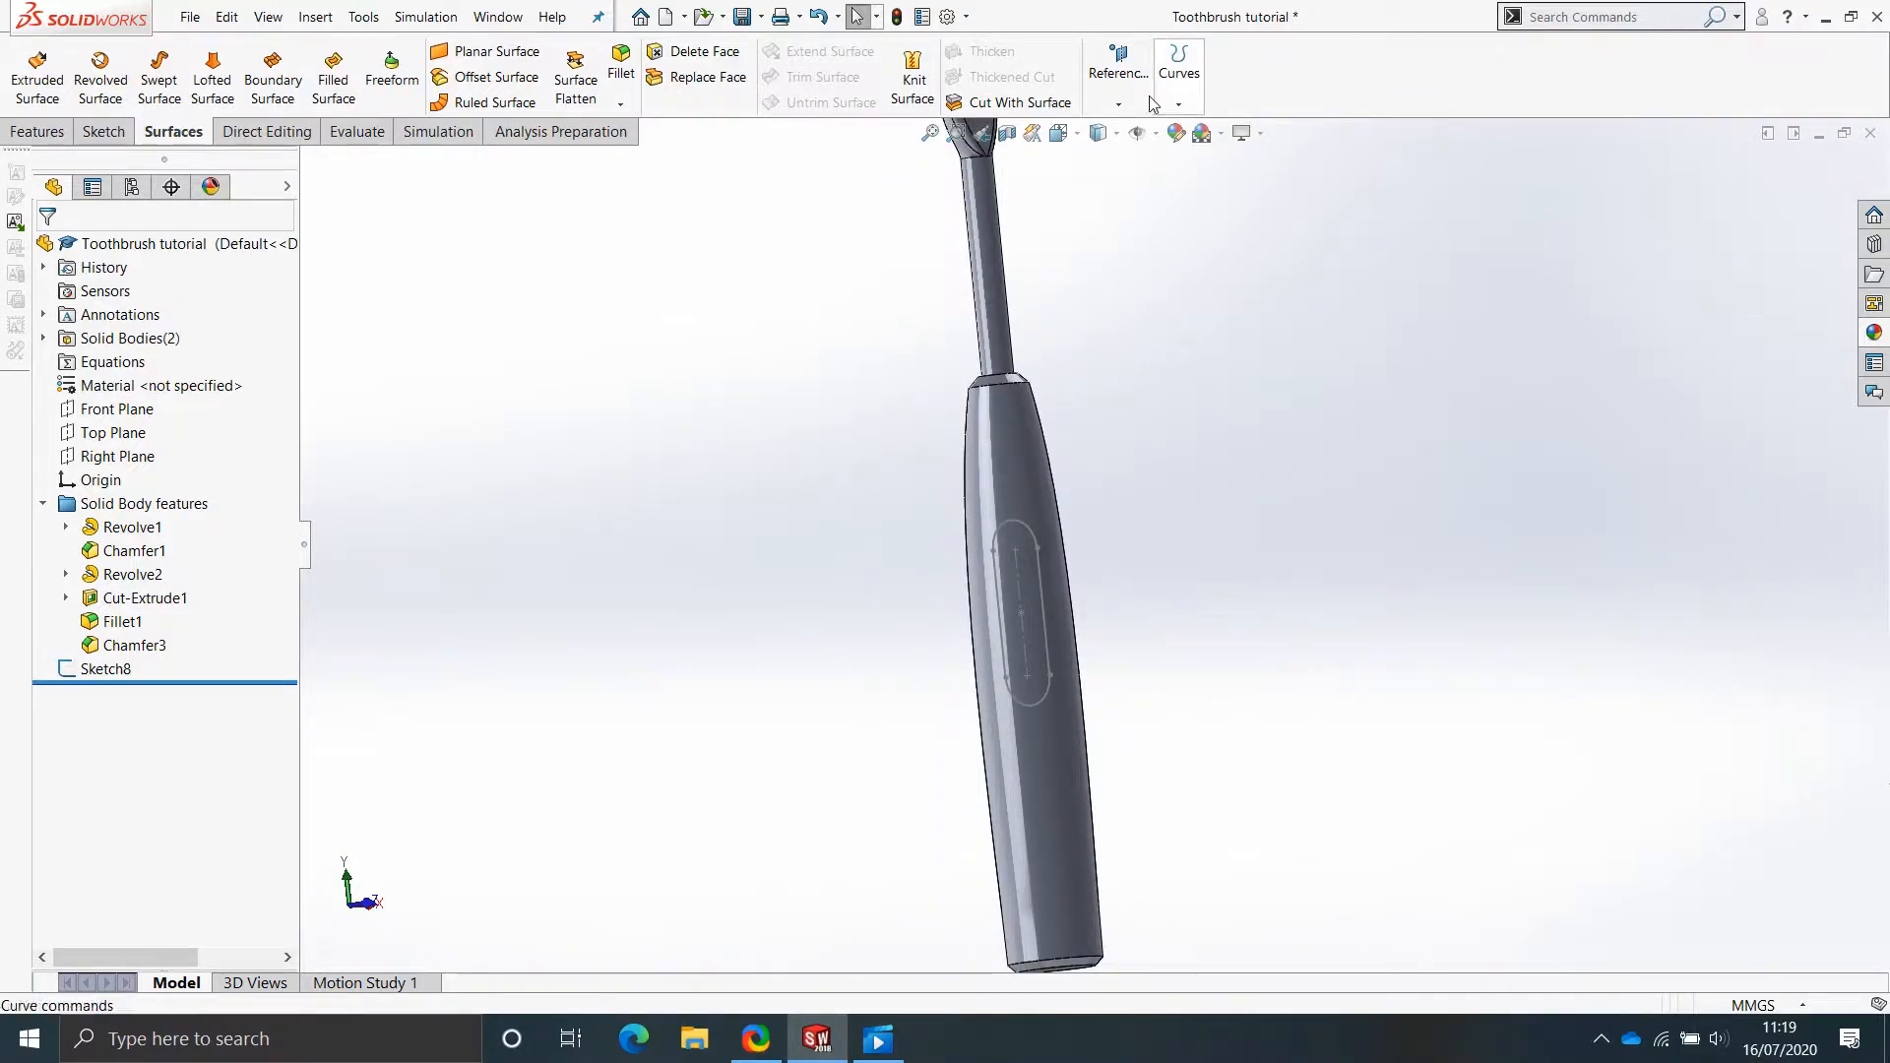
Display the Curves toolbar and dock it vertically alongside the feature tree.
{"action": "left_click", "coordinate": [1178, 89]}
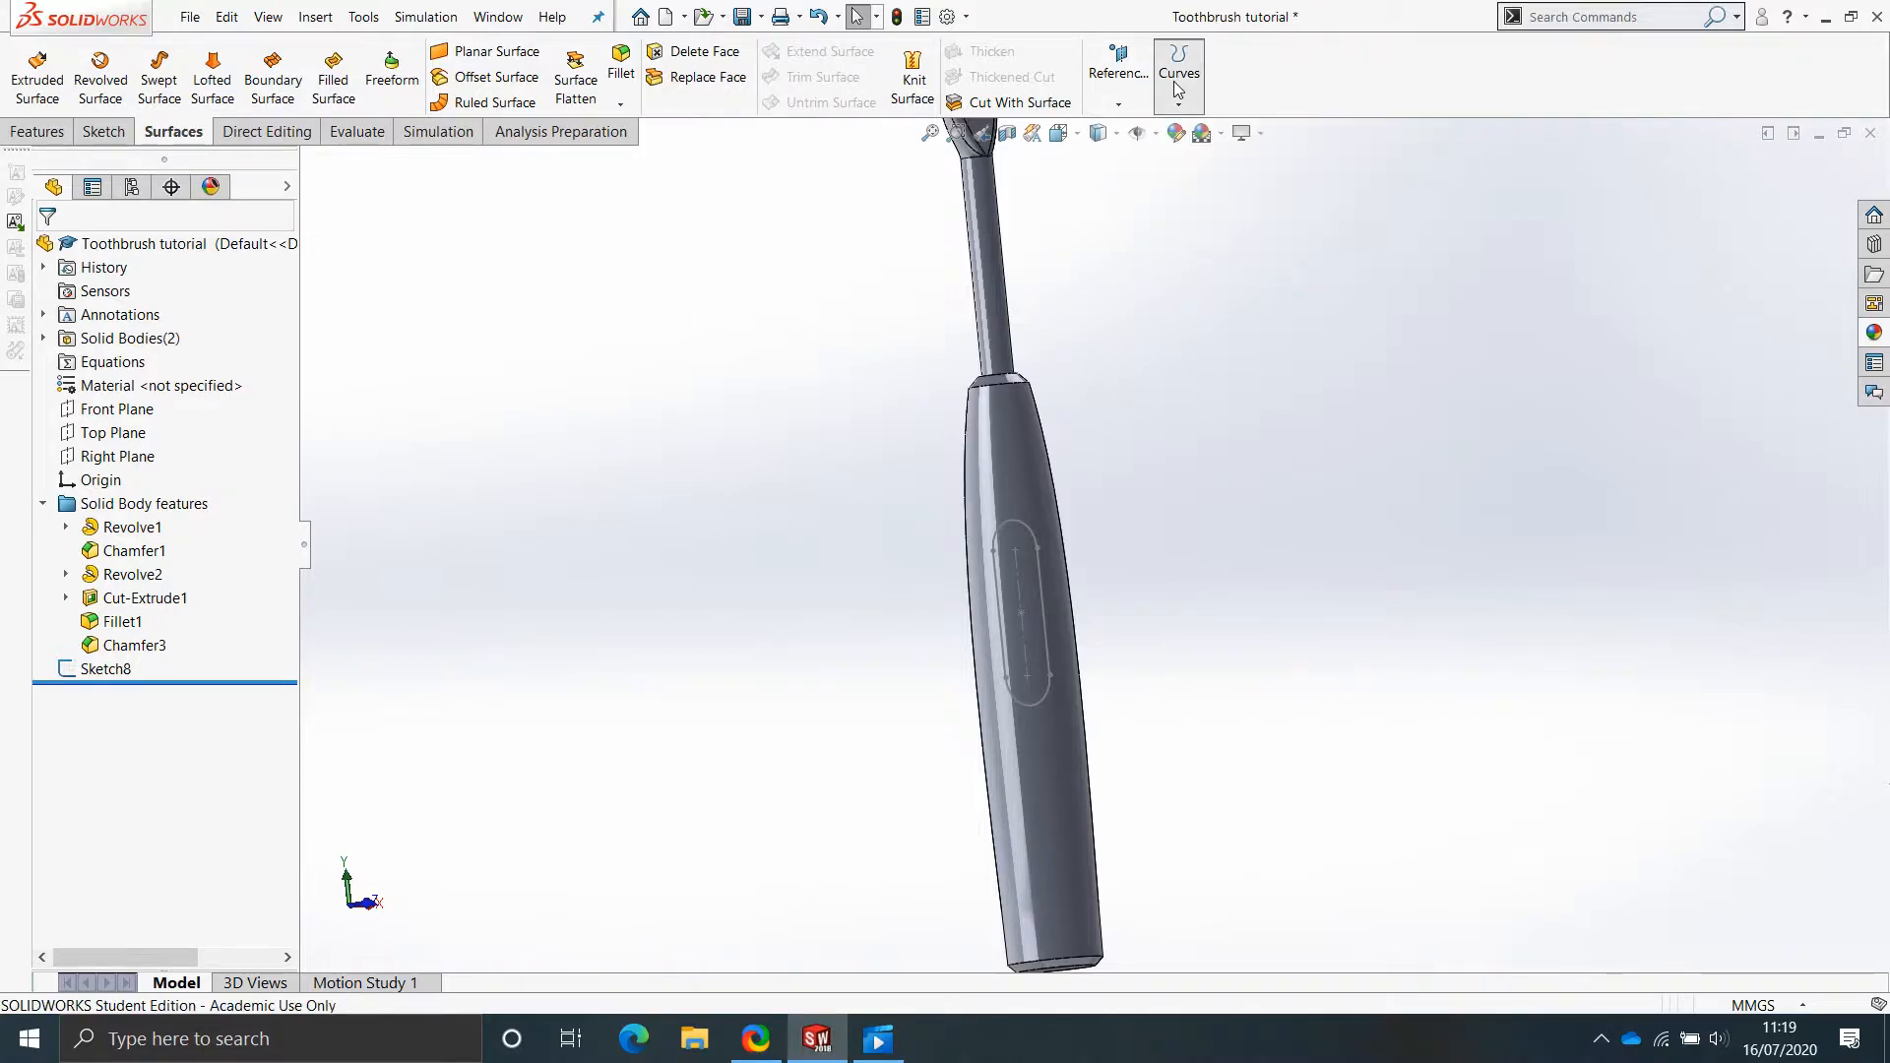
{"action": "right_click", "coordinate": [1442, 65]}
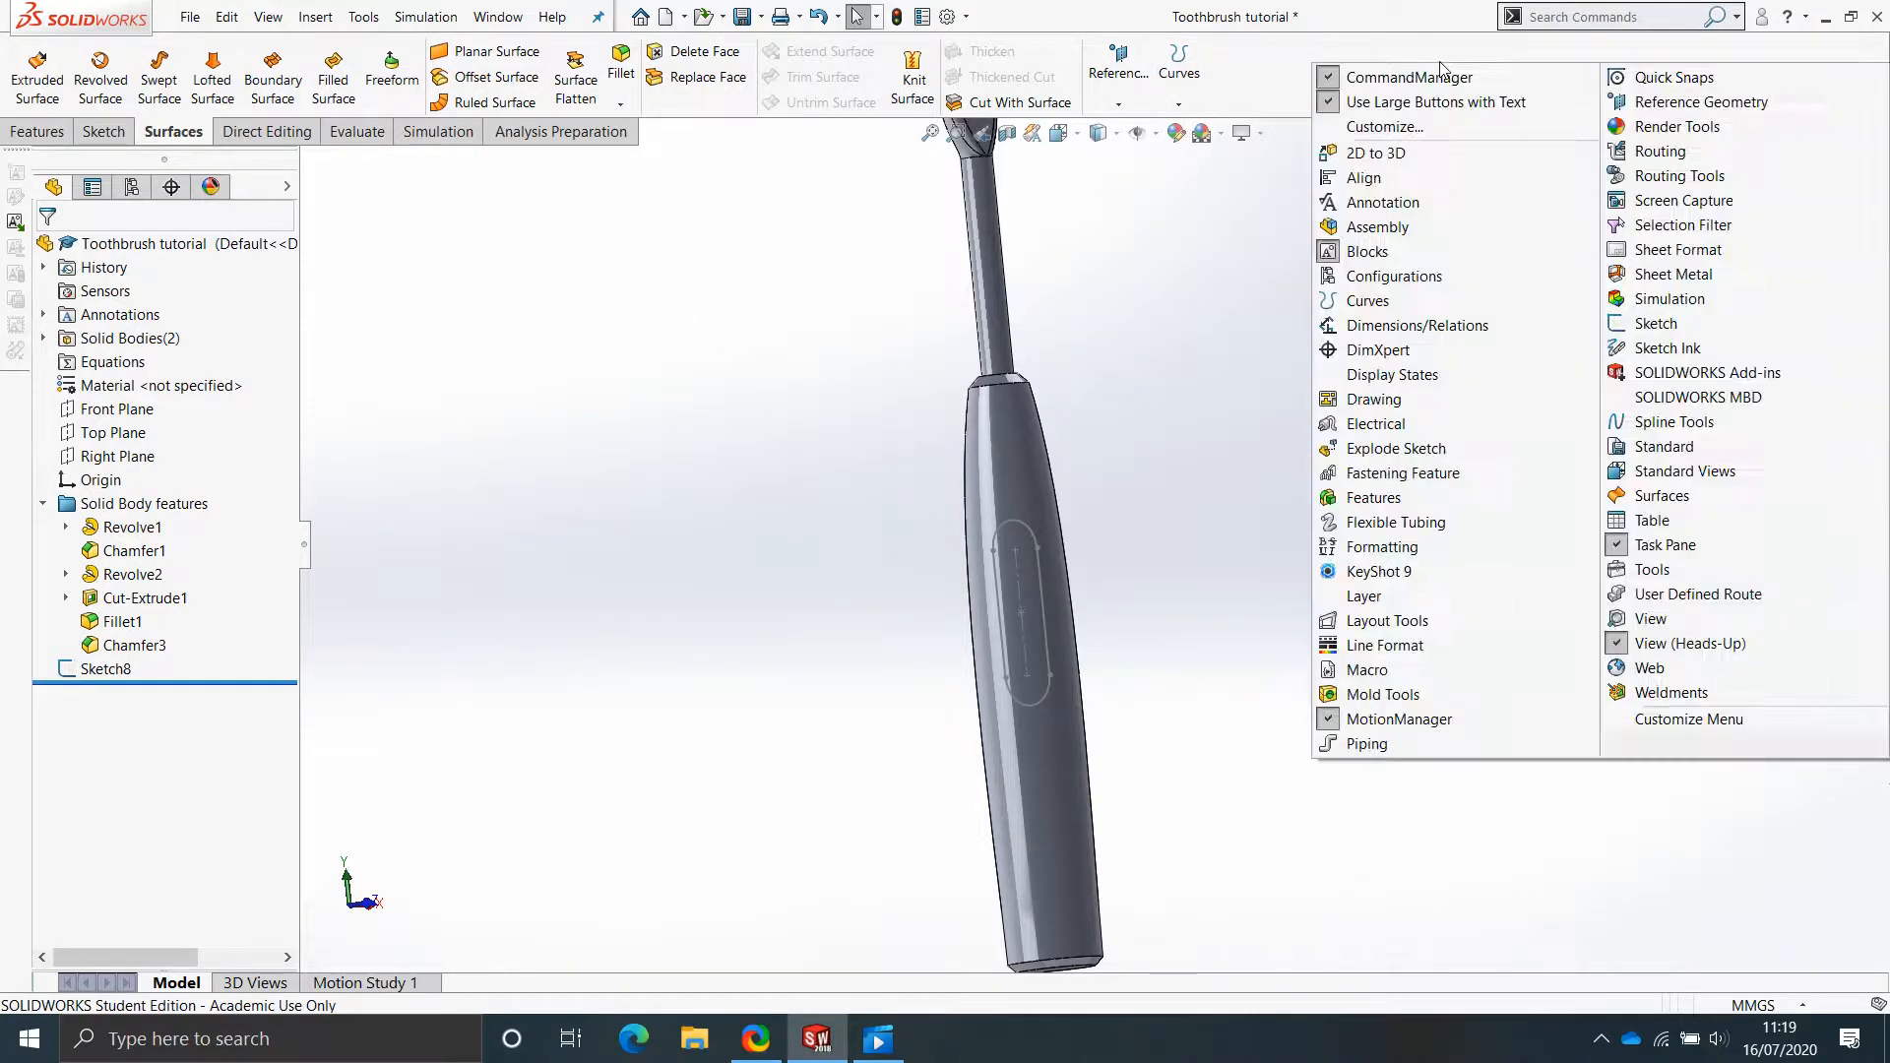
{"action": "left_click", "coordinate": [1378, 300]}
{"action": "left_click_drag", "start_coordinate": [628, 345], "coordinate": [27, 378]}
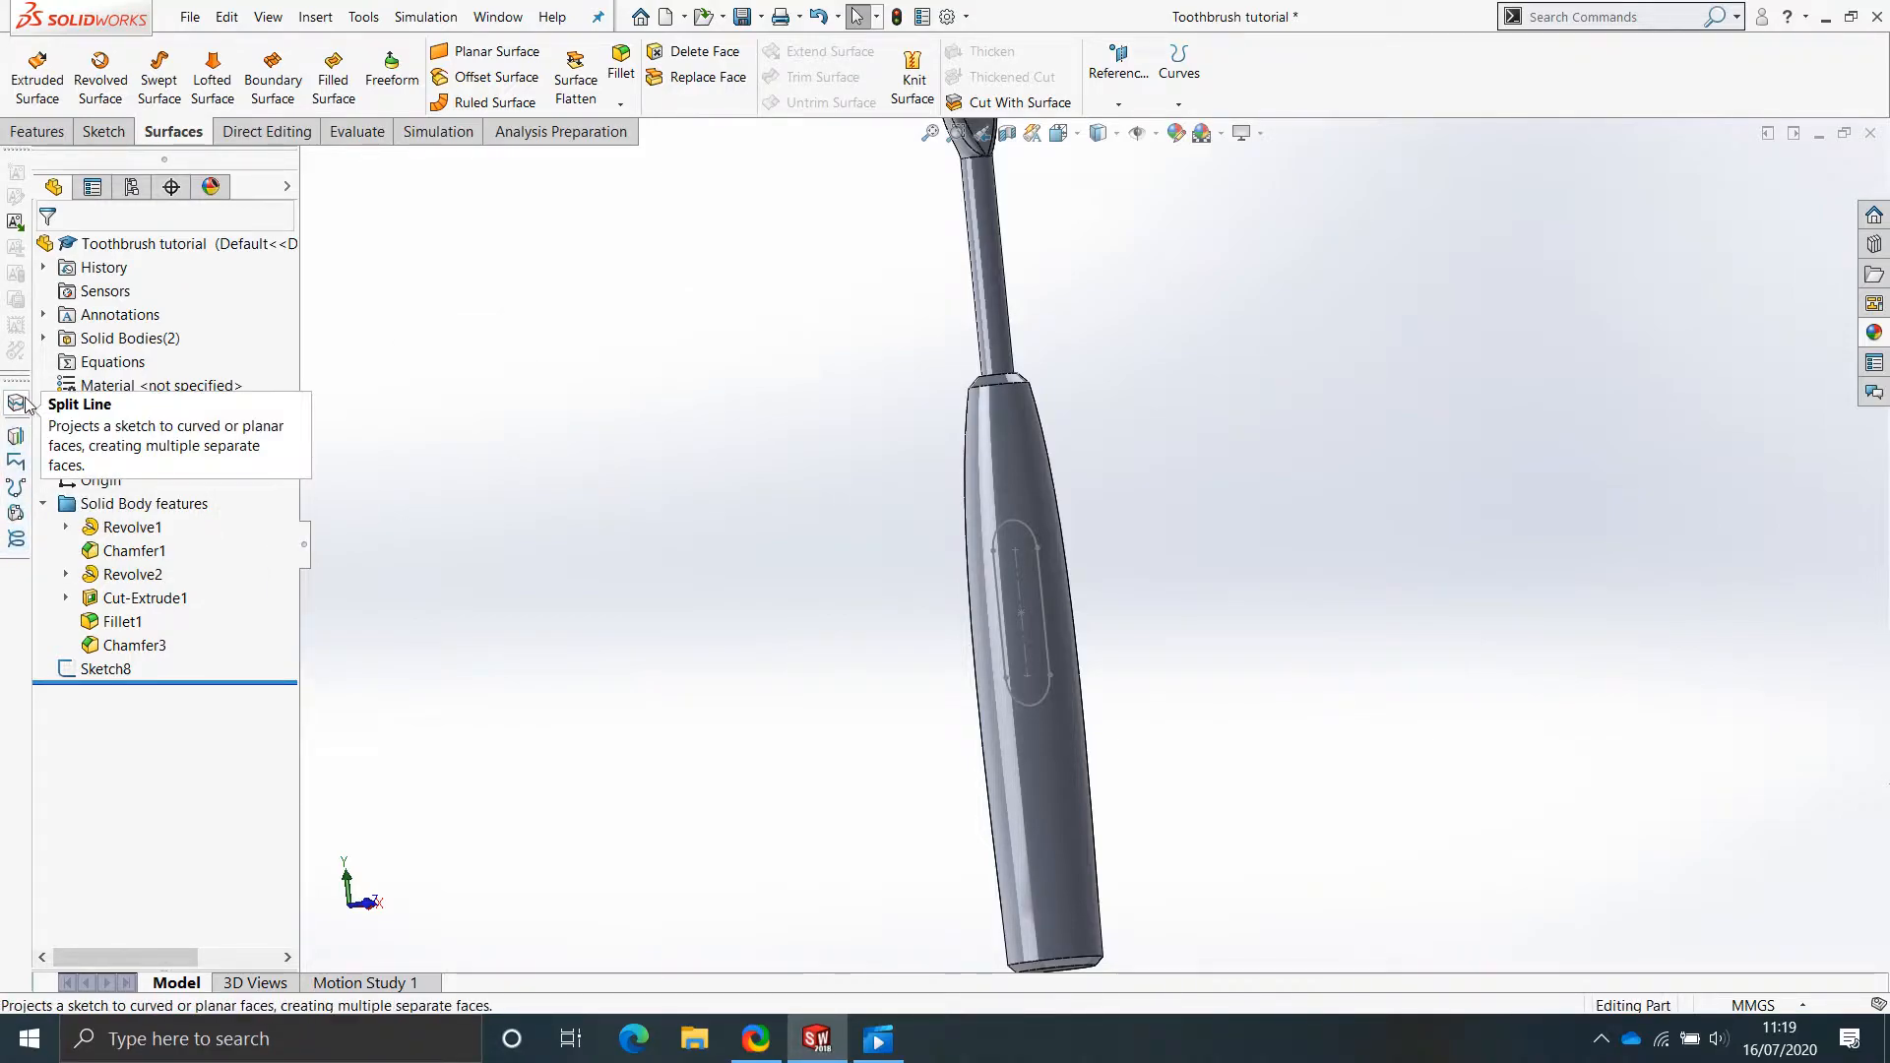
Create a projection split line of the slot sketch on the handle's outer face, using a single, reversed direction.
{"action": "left_click", "coordinate": [16, 406]}
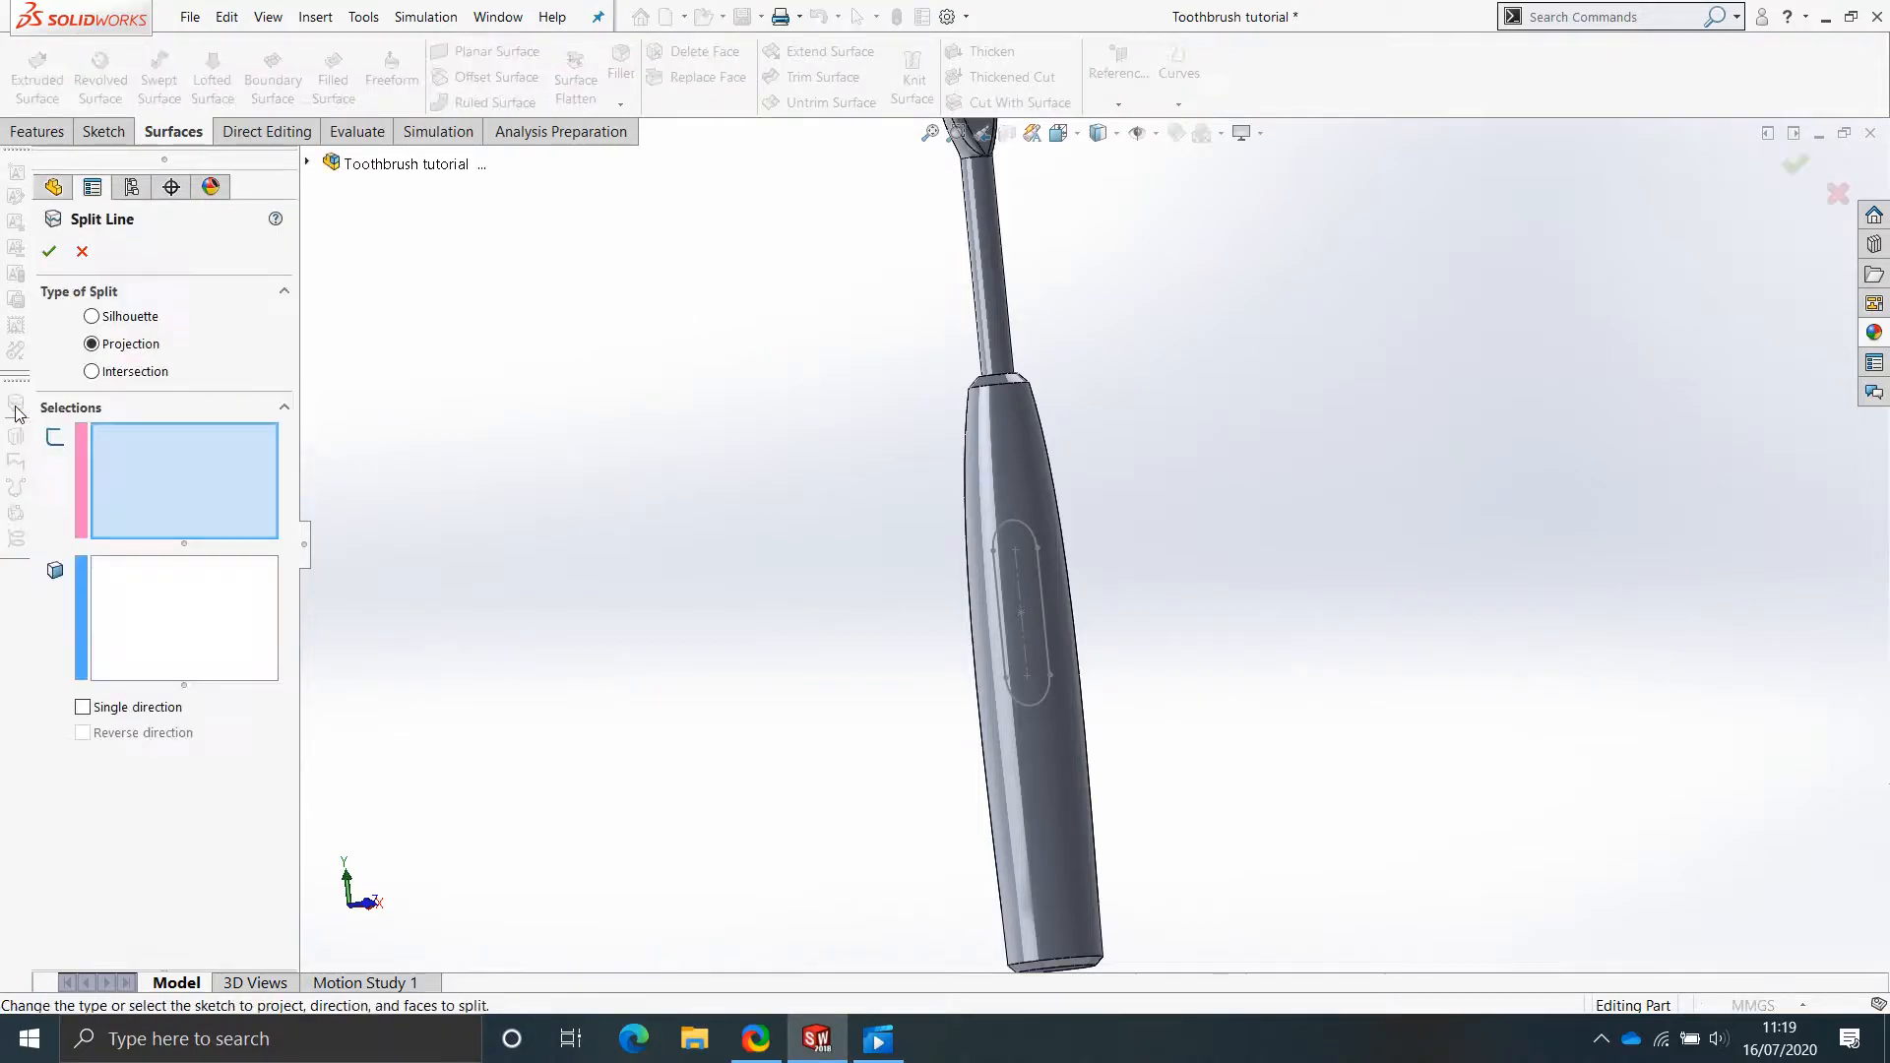
{"action": "scroll", "coordinate": [1145, 588], "scroll_direction": "down", "scroll_amount": 4}
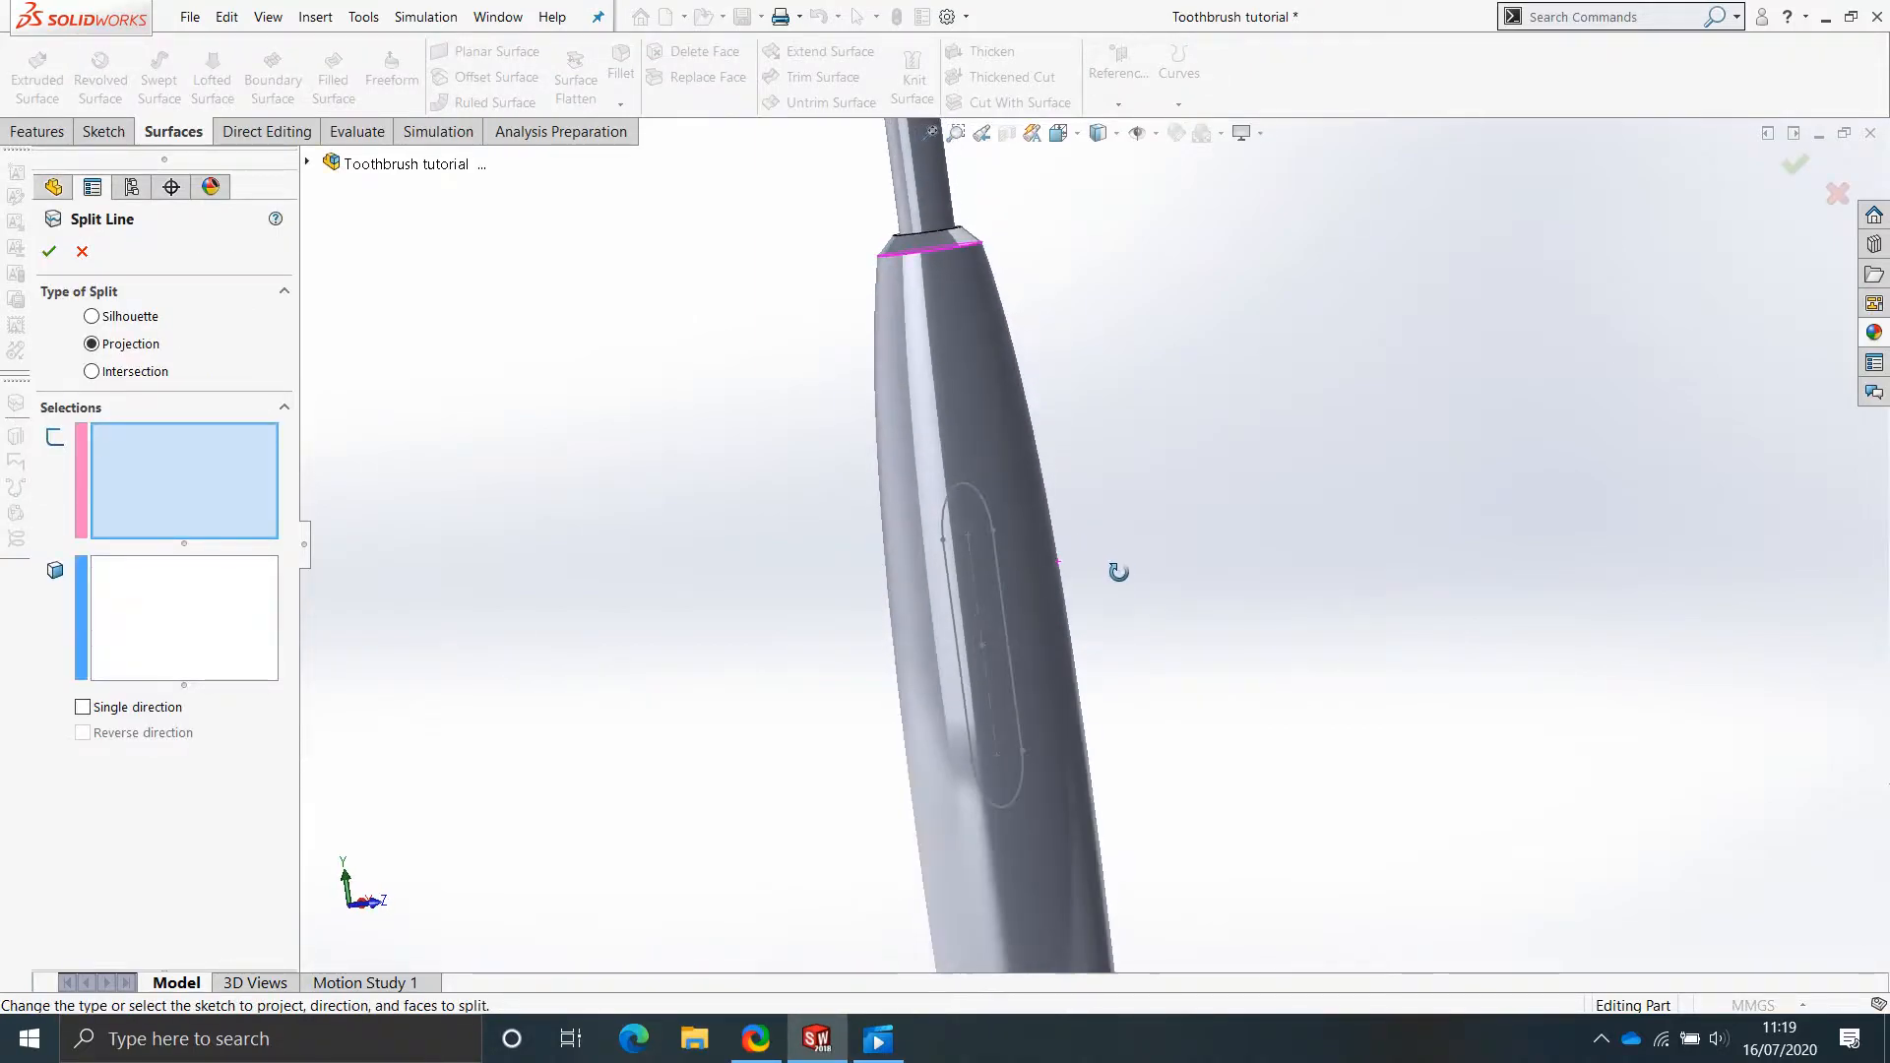
{"action": "left_click", "coordinate": [1003, 559]}
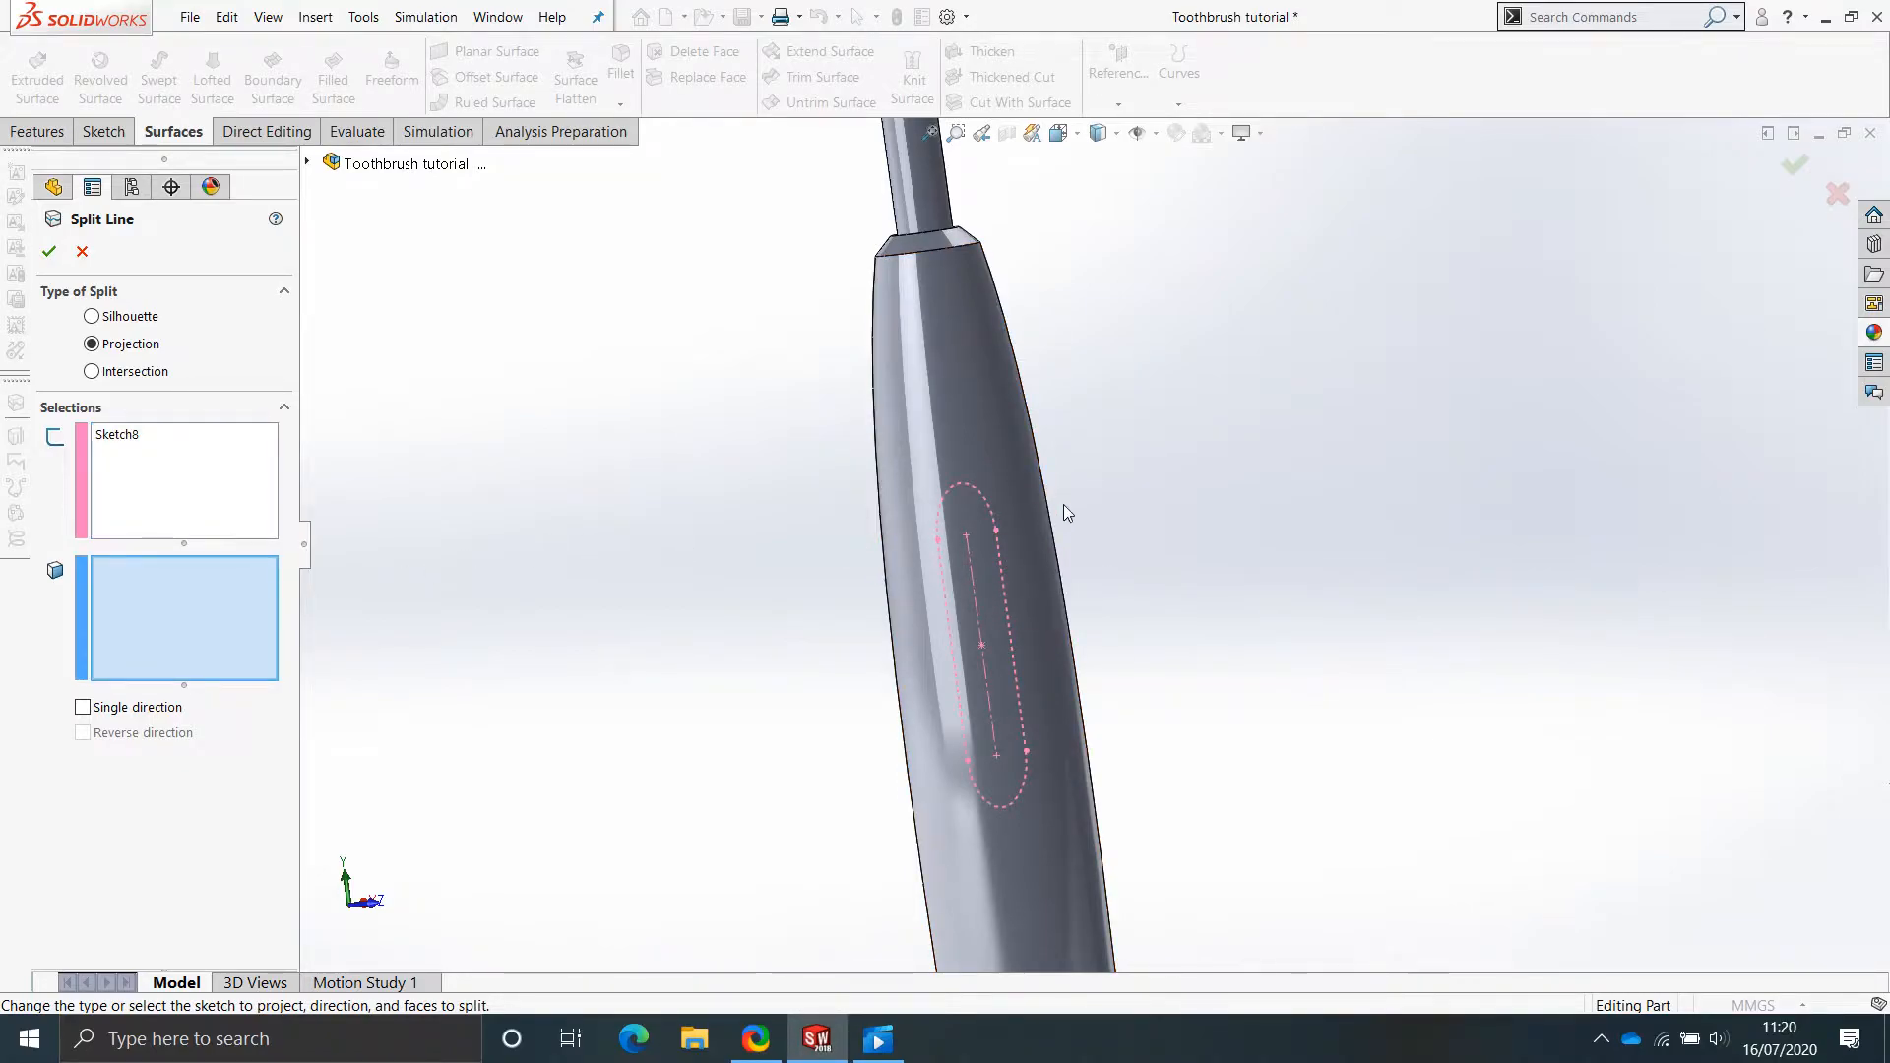
{"action": "left_click", "coordinate": [1026, 482]}
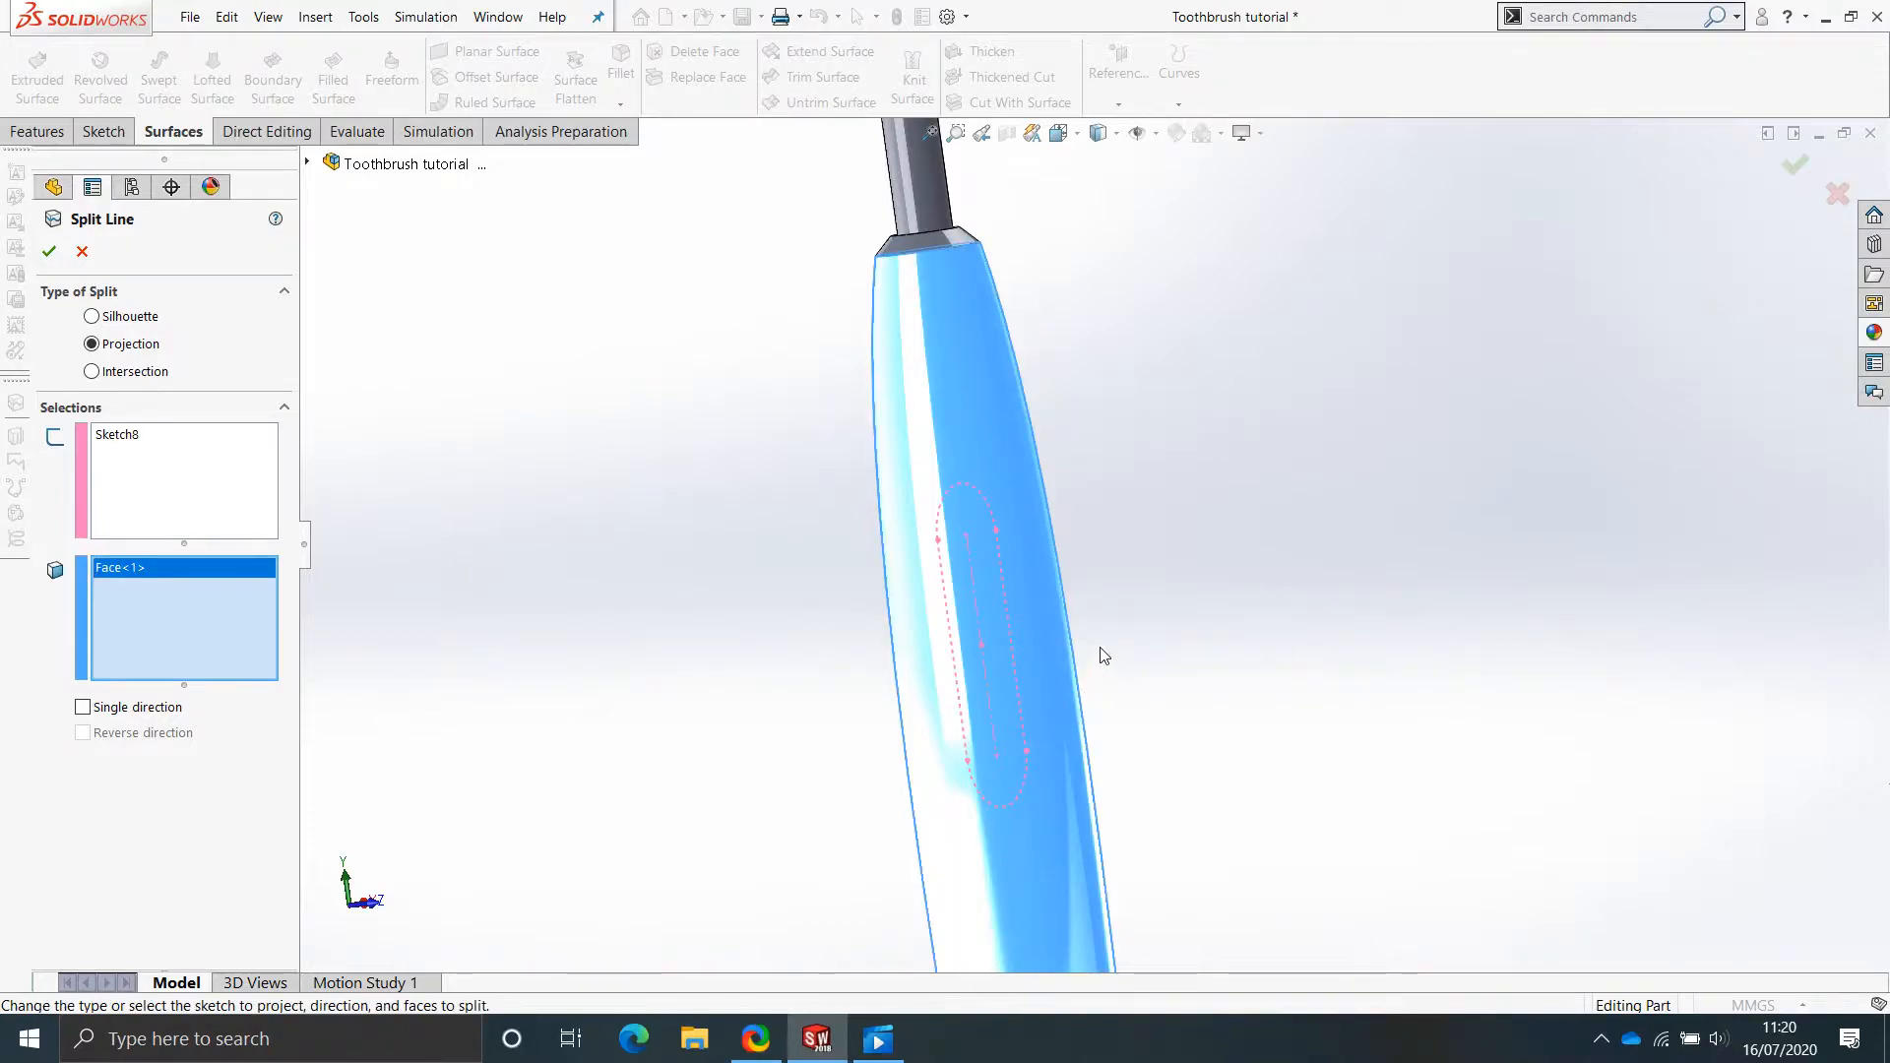
{"action": "scroll", "coordinate": [1100, 650], "scroll_direction": "down", "scroll_amount": 3}
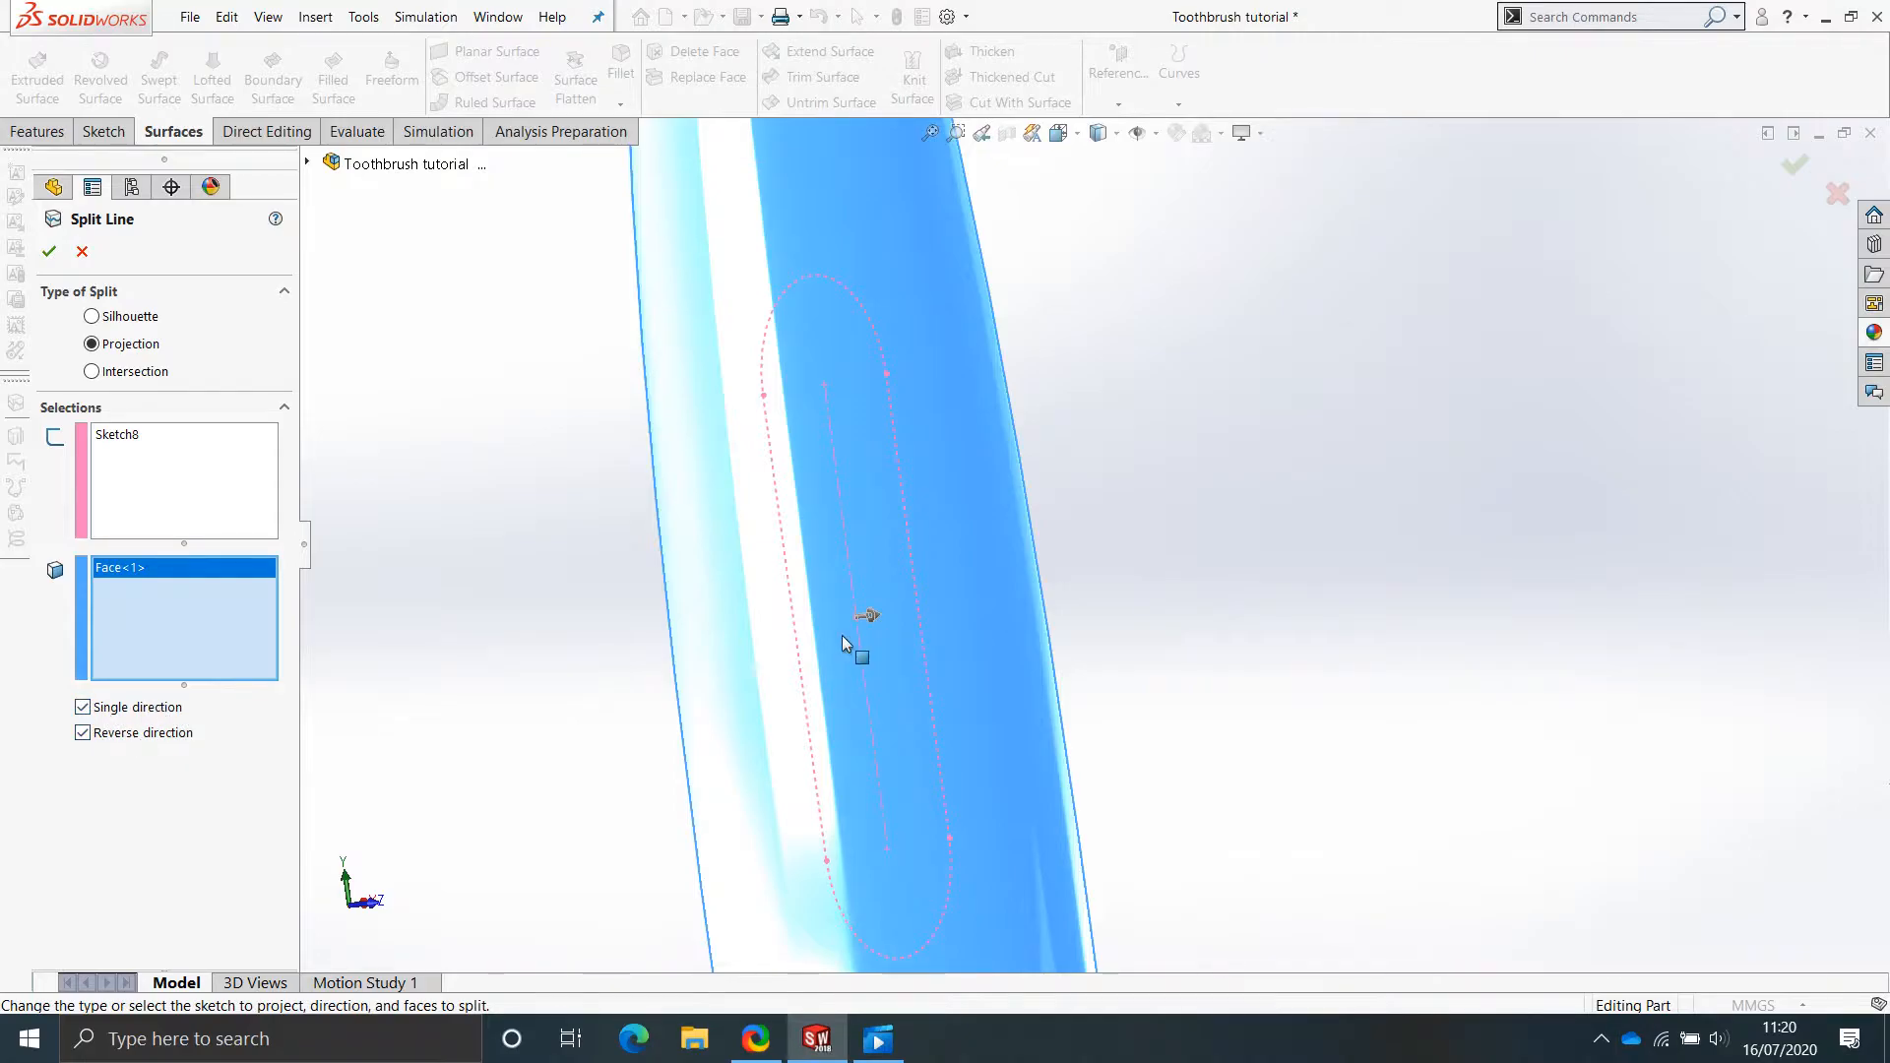
{"action": "scroll", "coordinate": [864, 636], "scroll_direction": "down", "scroll_amount": 2}
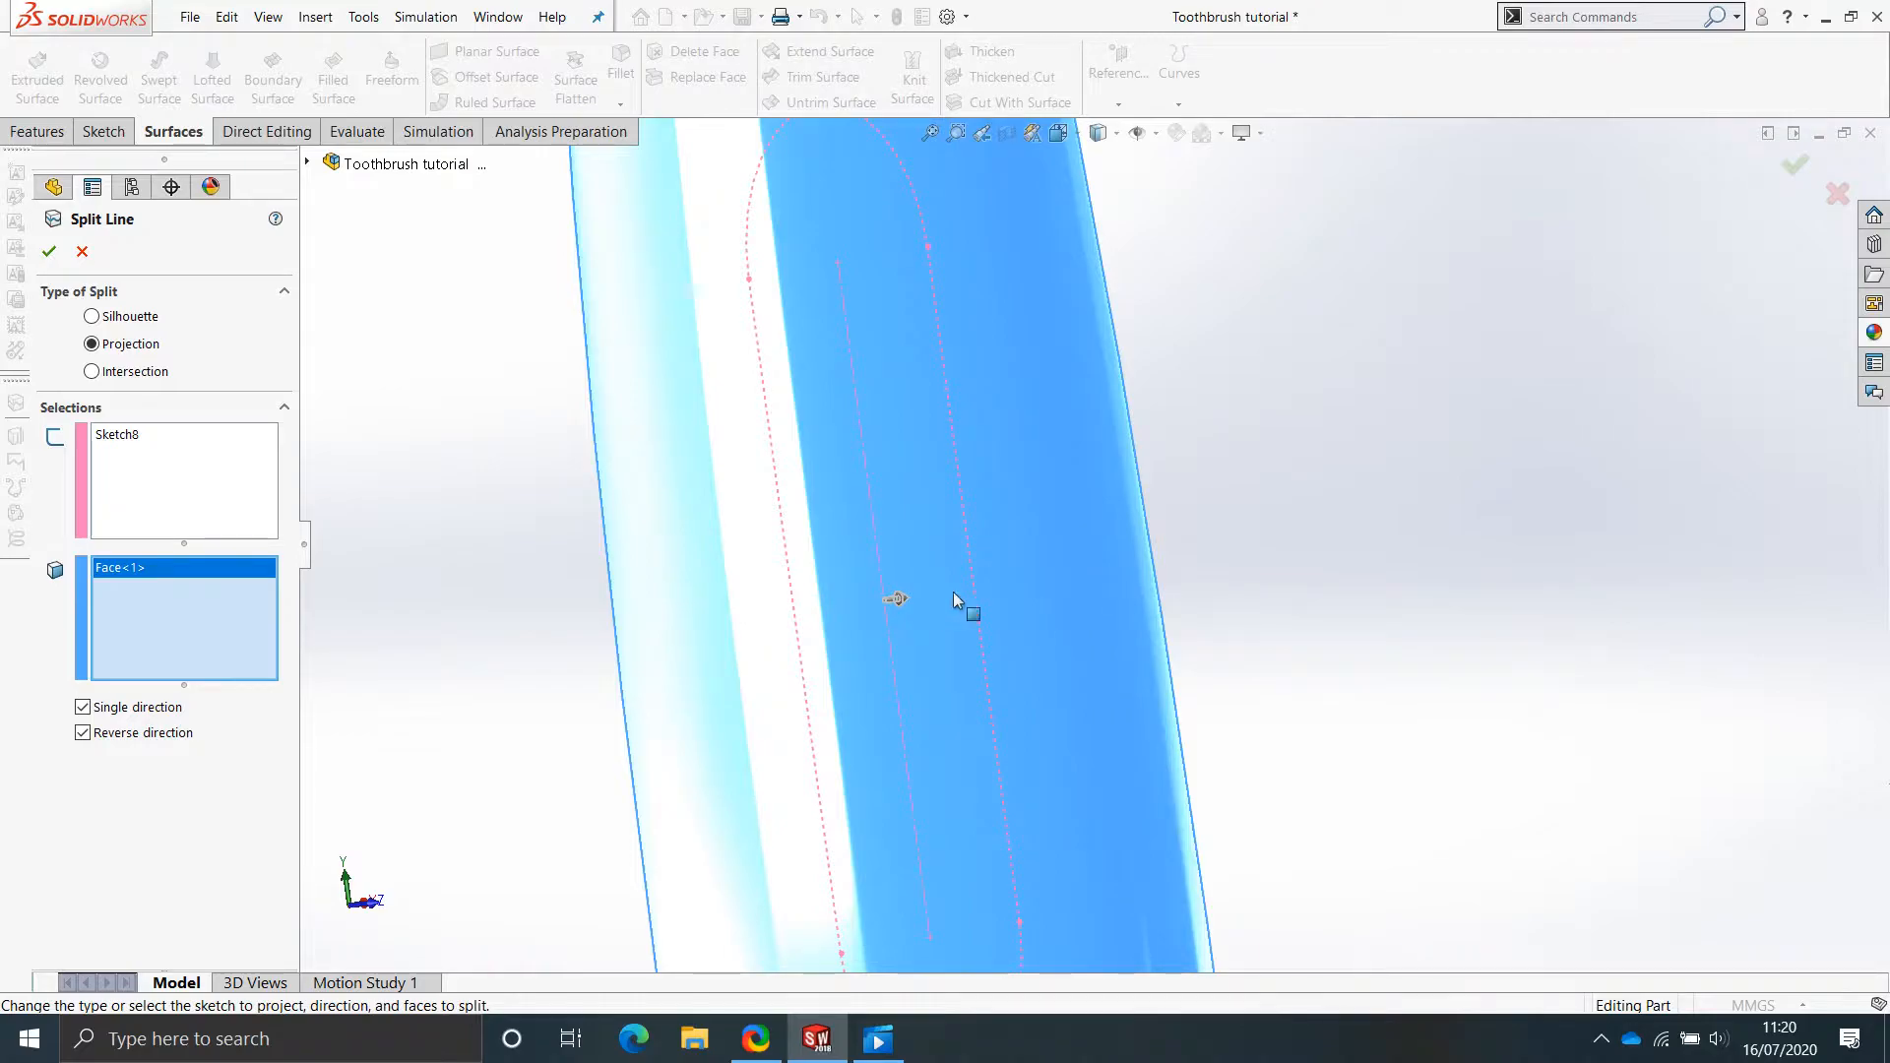
{"action": "left_click", "coordinate": [56, 262]}
Examine the split slot face on the handle from several angles and check the part's list of solid bodies.
{"action": "scroll", "coordinate": [1231, 620], "scroll_direction": "up", "scroll_amount": 3}
{"action": "scroll", "coordinate": [1118, 630], "scroll_direction": "down", "scroll_amount": 1}
{"action": "middle_click_drag", "start_coordinate": [1080, 535], "coordinate": [1384, 485]}
{"action": "scroll", "coordinate": [1168, 424], "scroll_direction": "down", "scroll_amount": 3}
{"action": "middle_click_drag", "start_coordinate": [1169, 424], "coordinate": [1122, 371]}
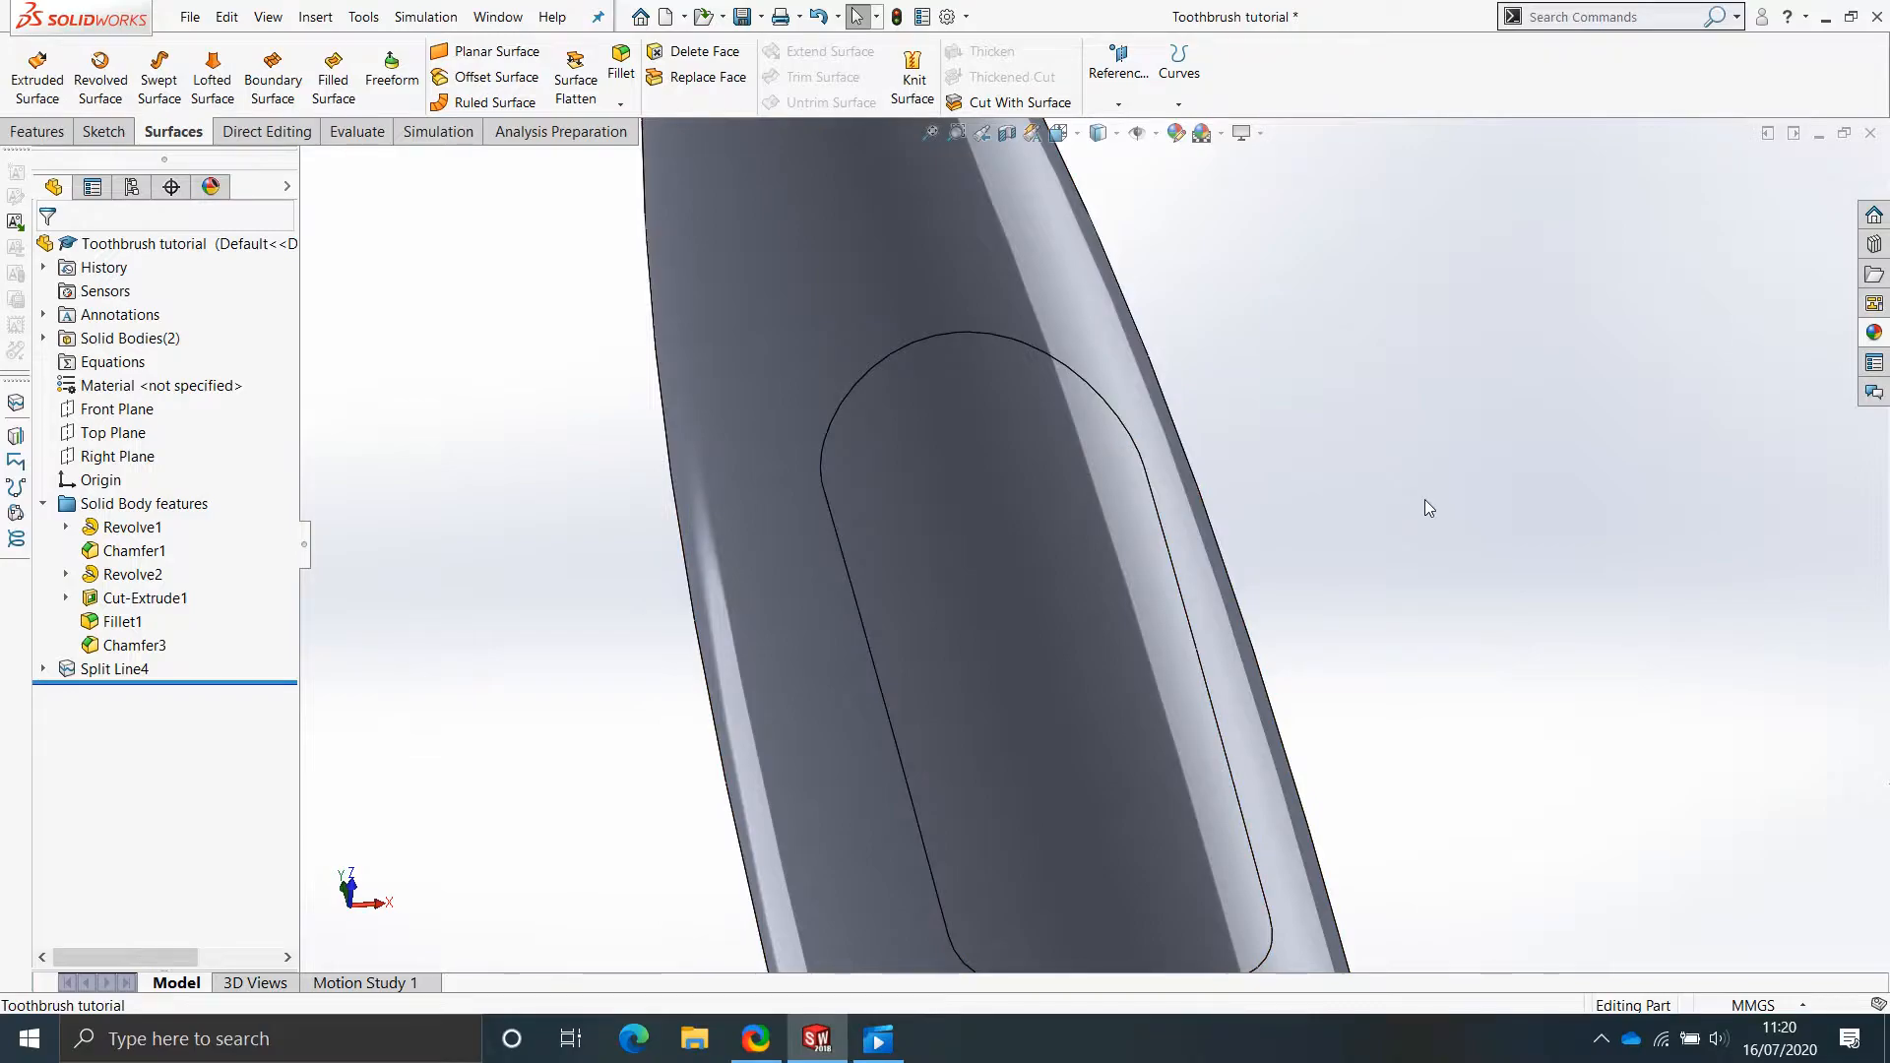
{"action": "scroll", "coordinate": [1207, 554], "scroll_direction": "up", "scroll_amount": 5}
{"action": "middle_click_drag", "start_coordinate": [1207, 553], "coordinate": [997, 603]}
{"action": "left_click", "coordinate": [1091, 593]}
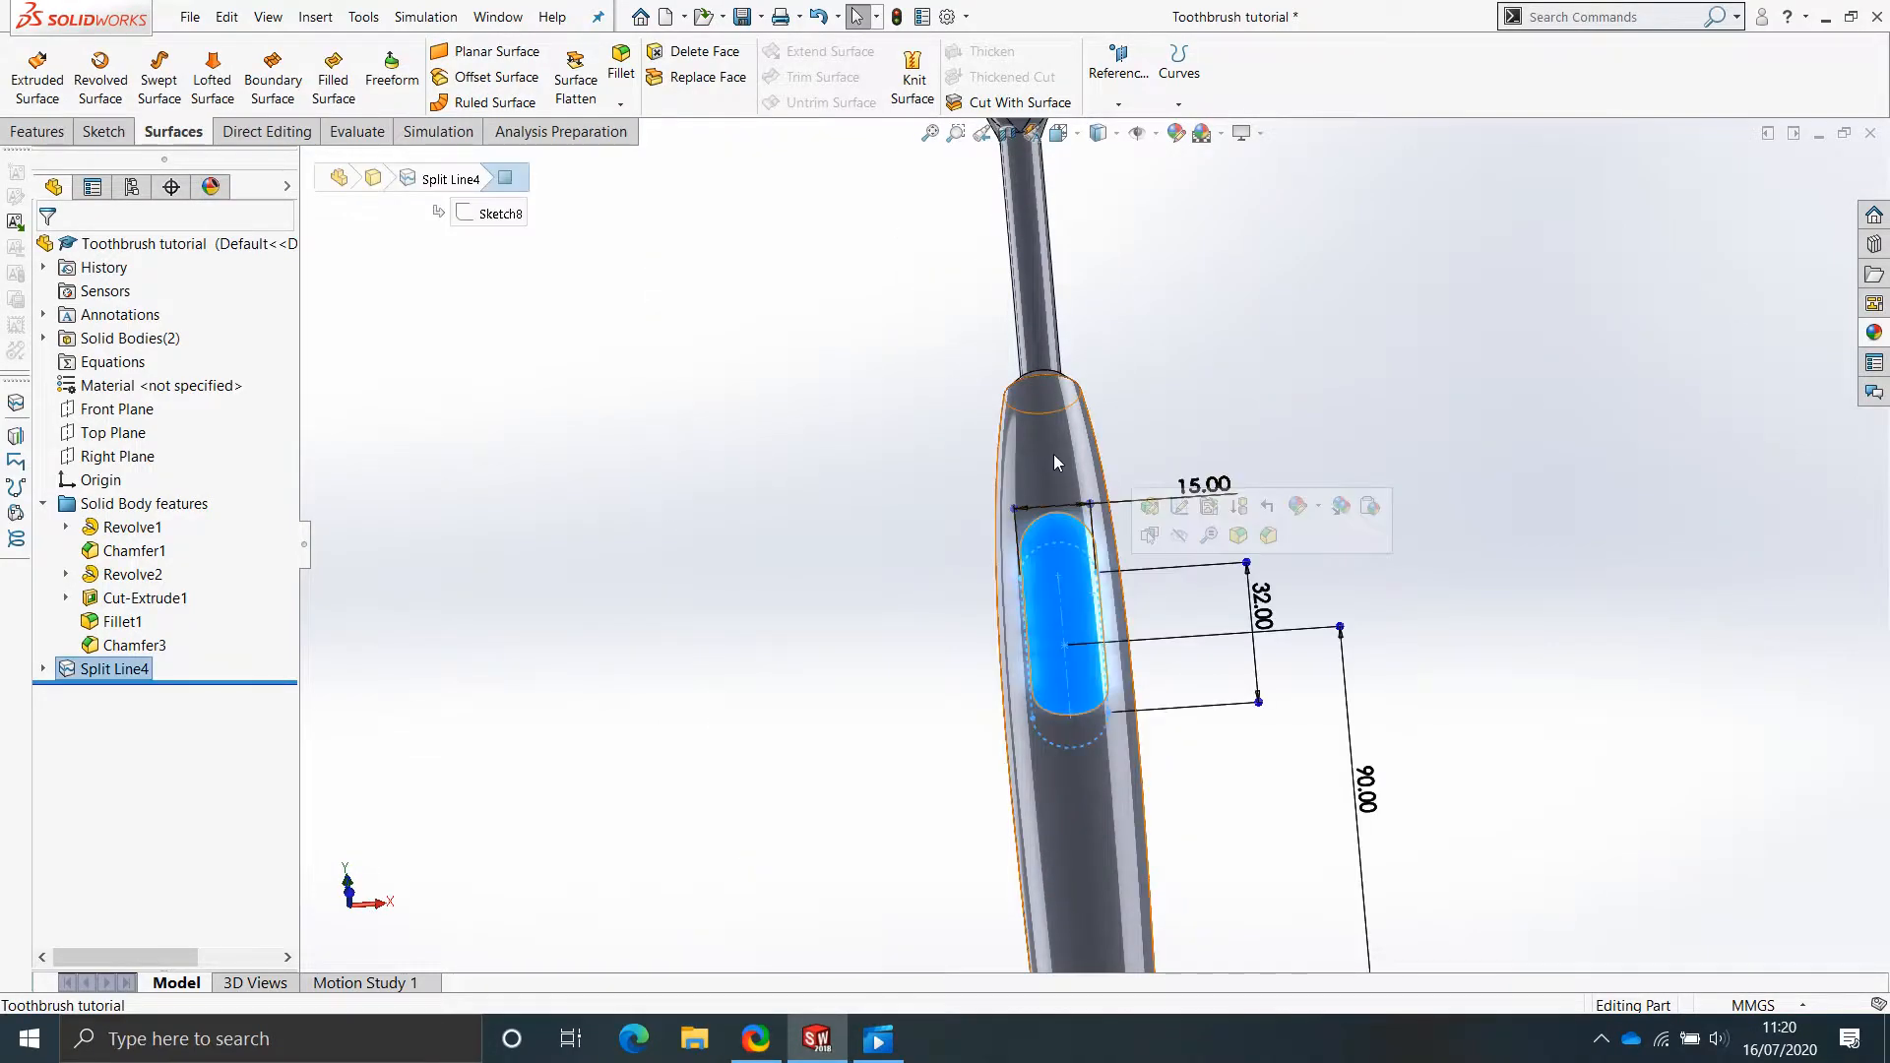
{"action": "scroll", "coordinate": [1364, 571], "scroll_direction": "up", "scroll_amount": 5}
{"action": "middle_click_drag", "start_coordinate": [1364, 571], "coordinate": [1402, 635]}
{"action": "left_click", "coordinate": [1402, 635]}
{"action": "scroll", "coordinate": [1118, 563], "scroll_direction": "down", "scroll_amount": 5}
{"action": "middle_click_drag", "start_coordinate": [1119, 564], "coordinate": [1119, 404]}
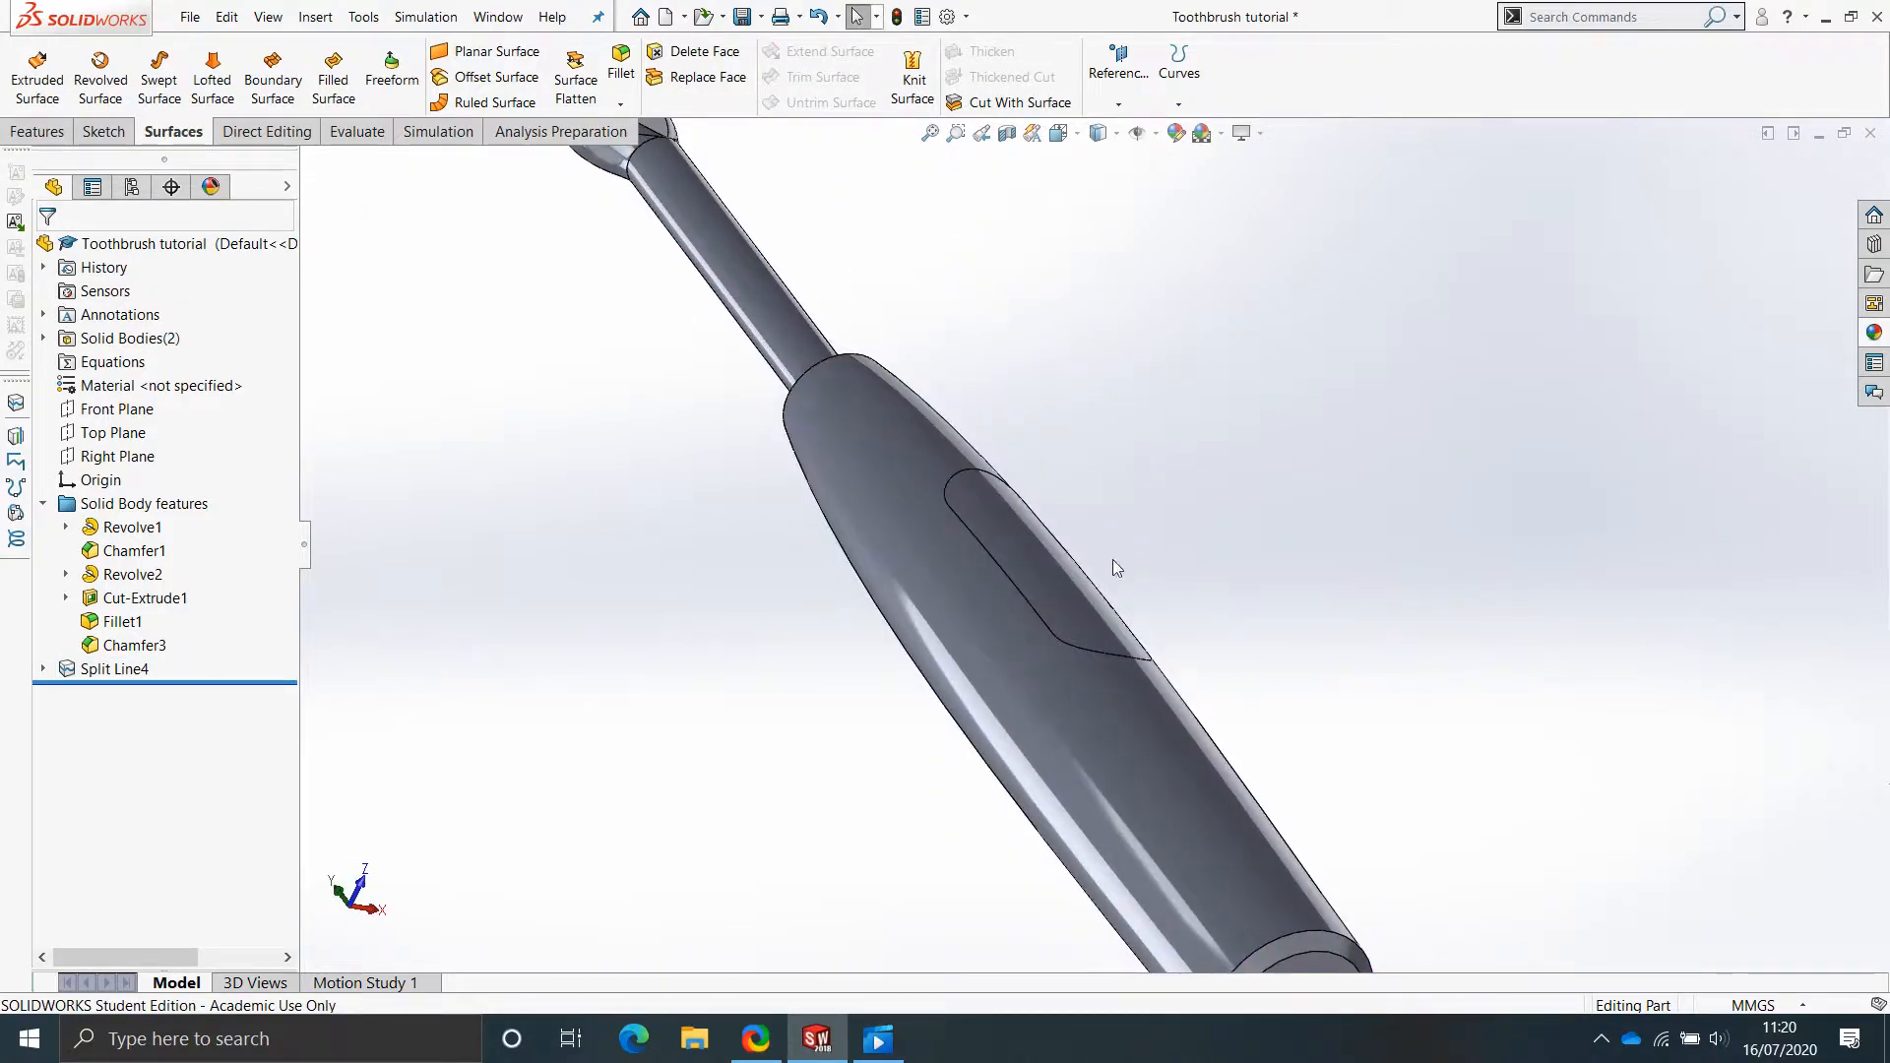
{"action": "left_click", "coordinate": [1008, 528]}
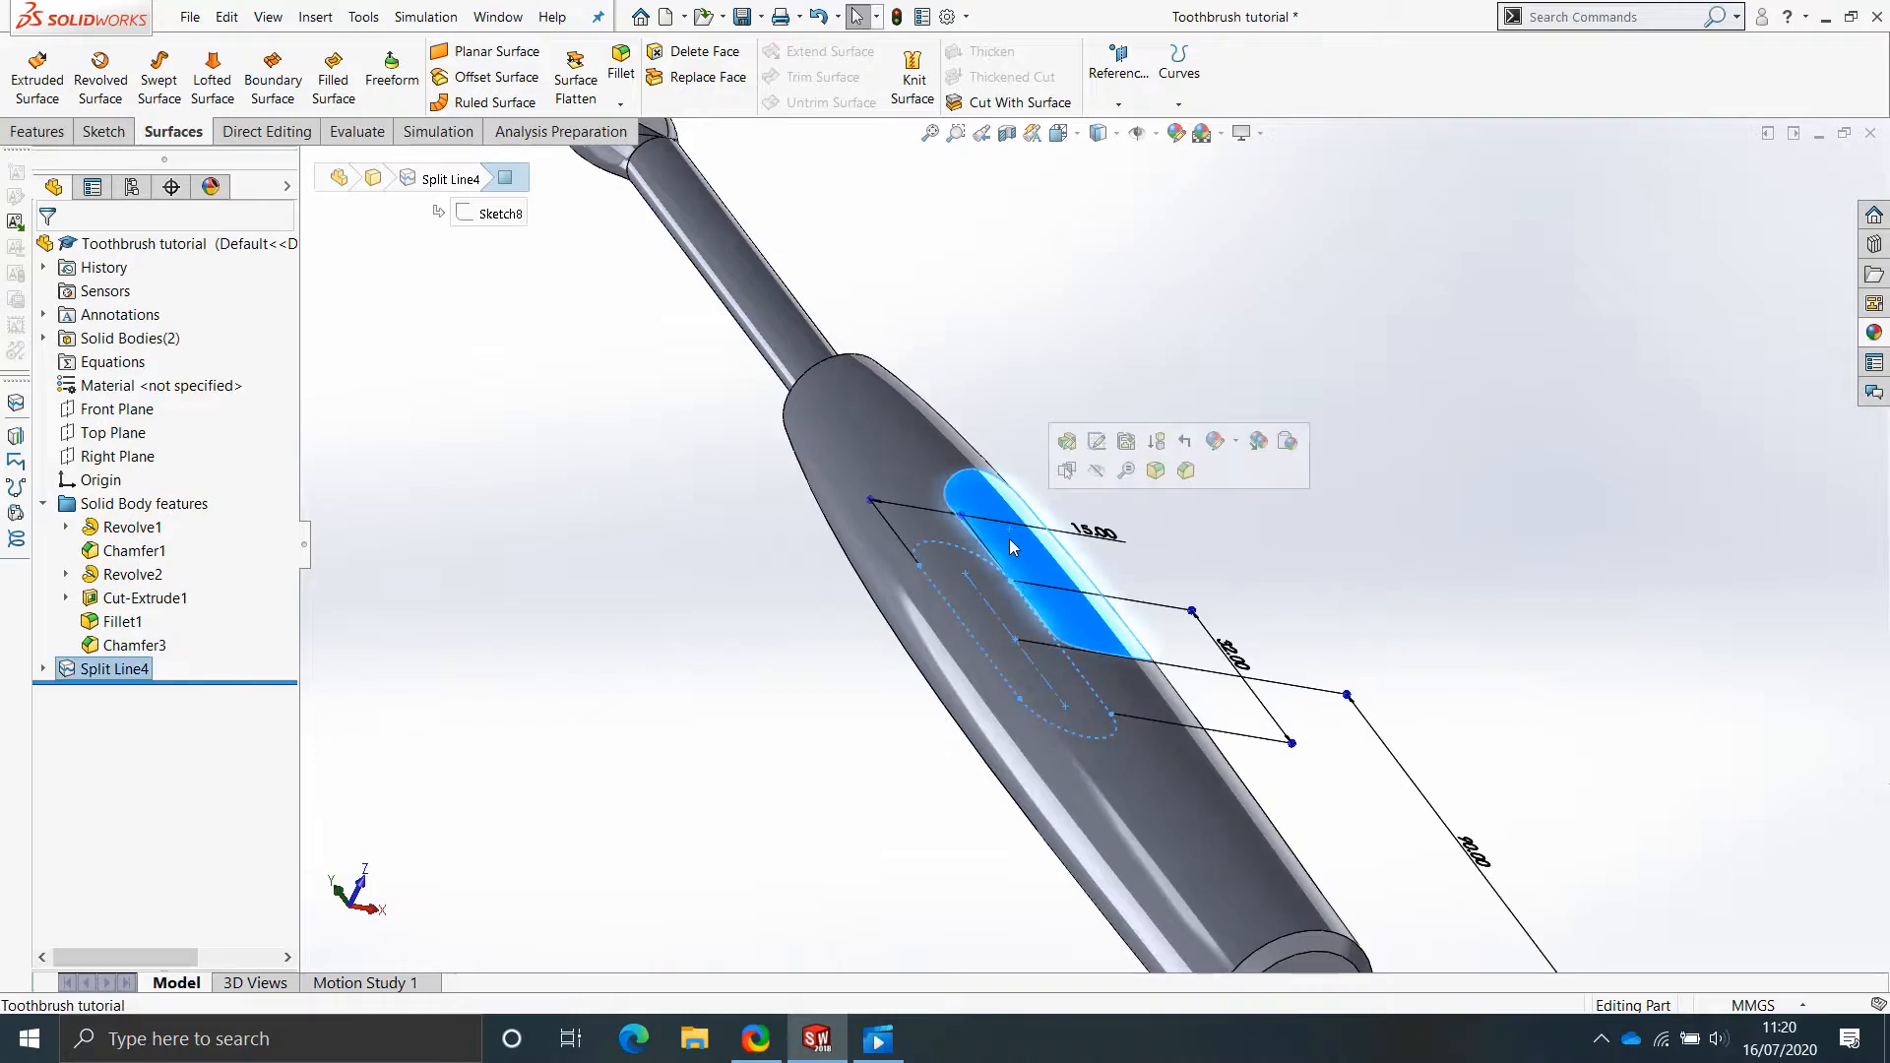
{"action": "scroll", "coordinate": [1014, 539], "scroll_direction": "down", "scroll_amount": 5}
{"action": "scroll", "coordinate": [1083, 532], "scroll_direction": "up", "scroll_amount": 4}
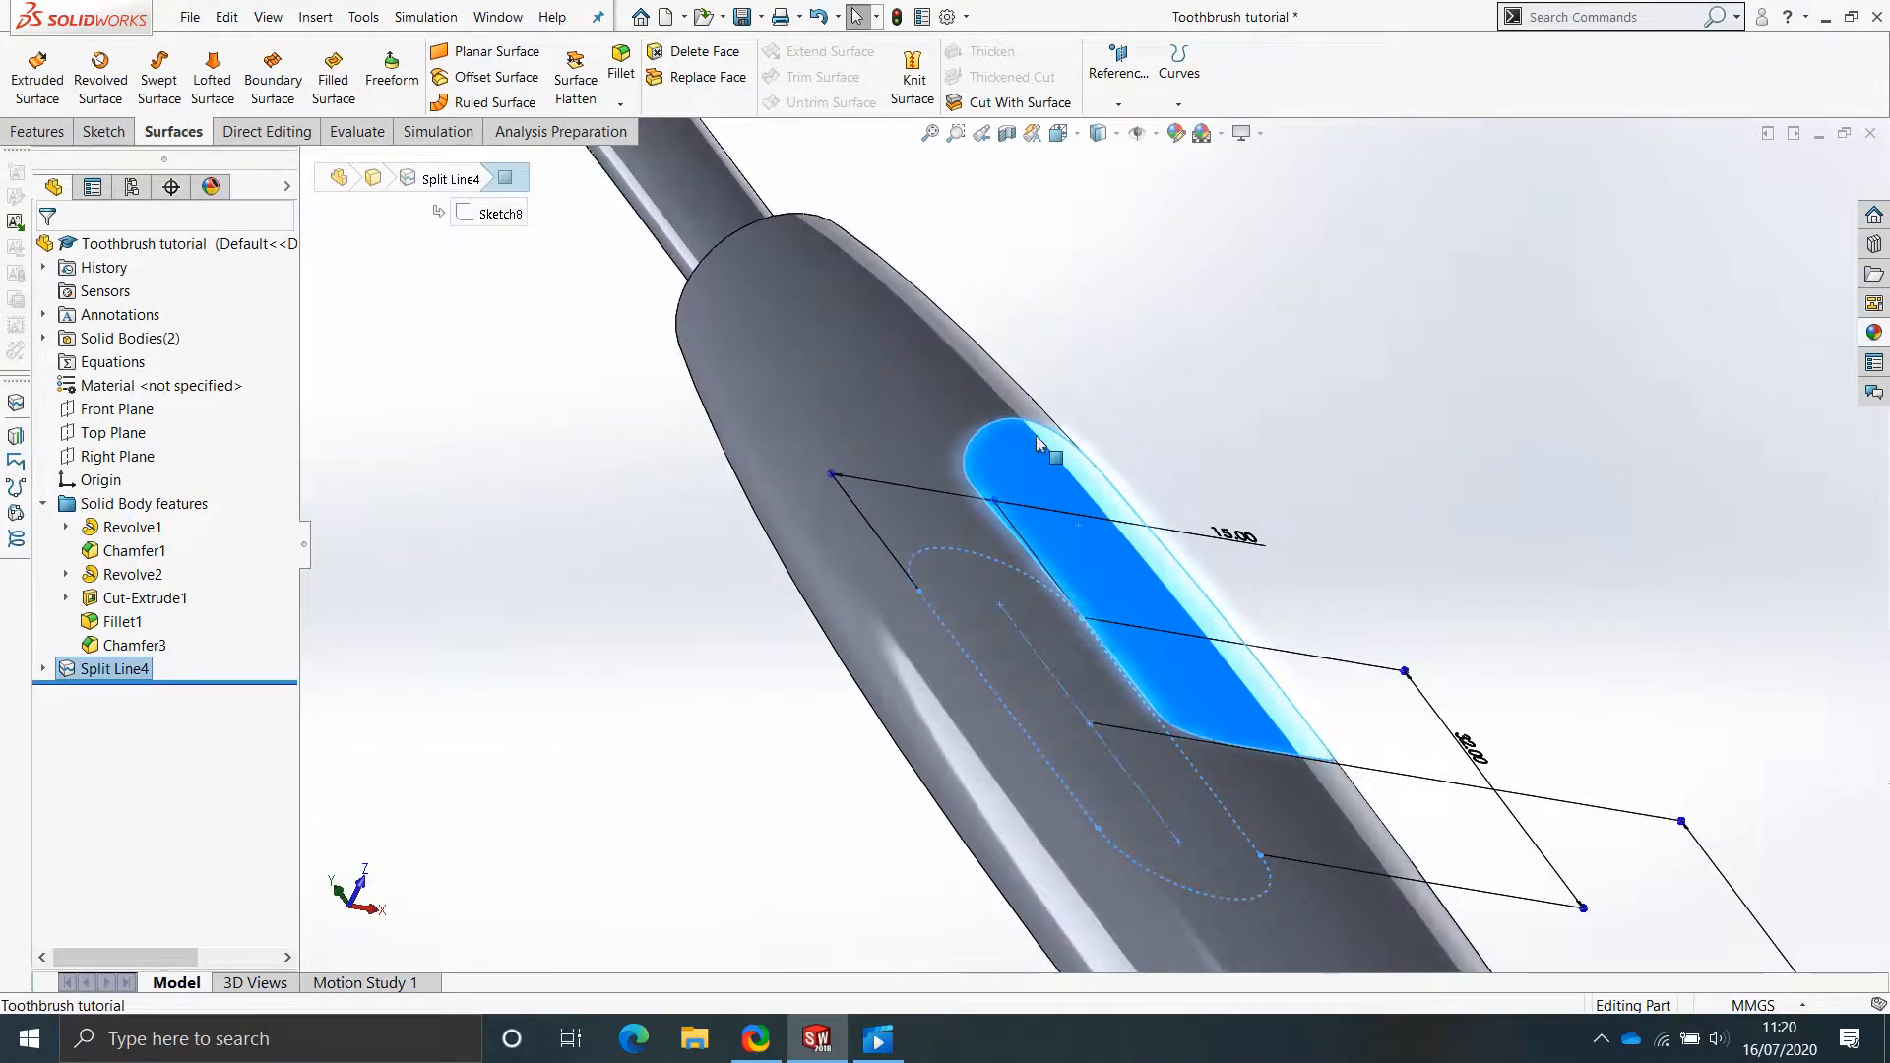
{"action": "left_click", "coordinate": [682, 514]}
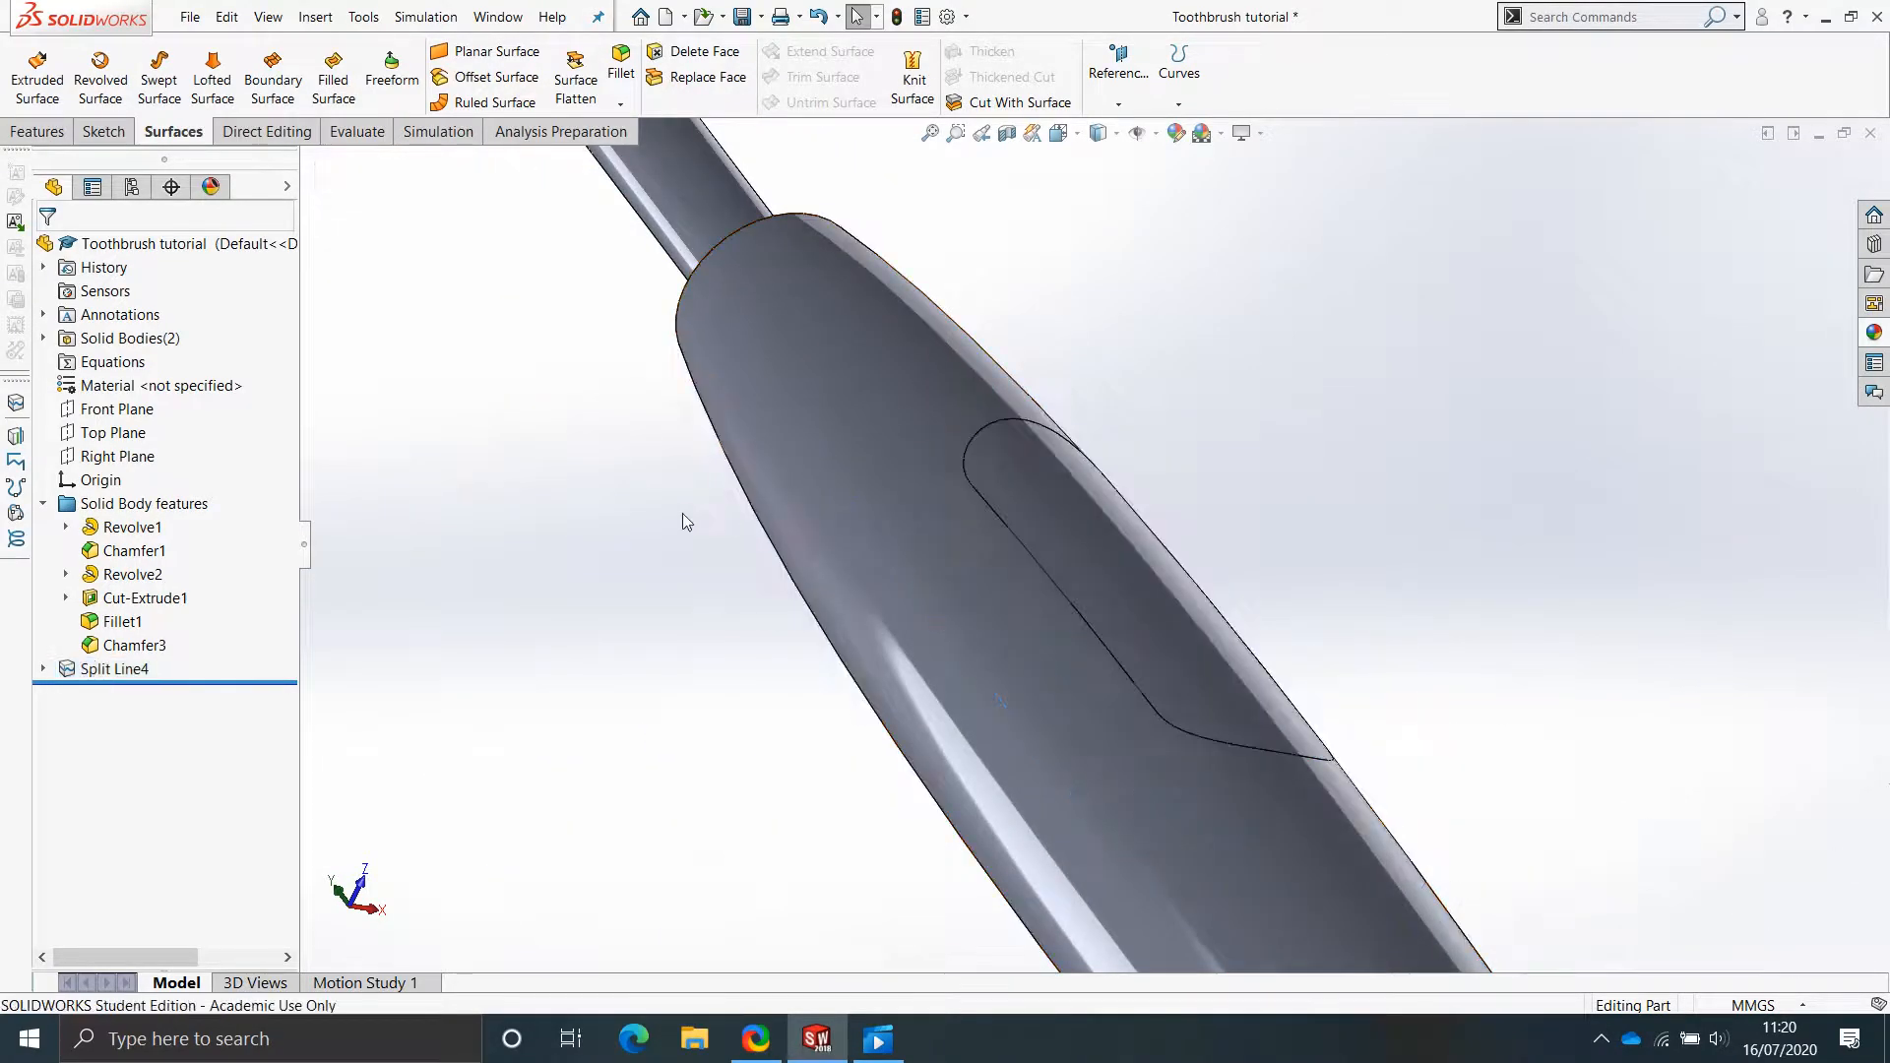
{"action": "left_click", "coordinate": [43, 340]}
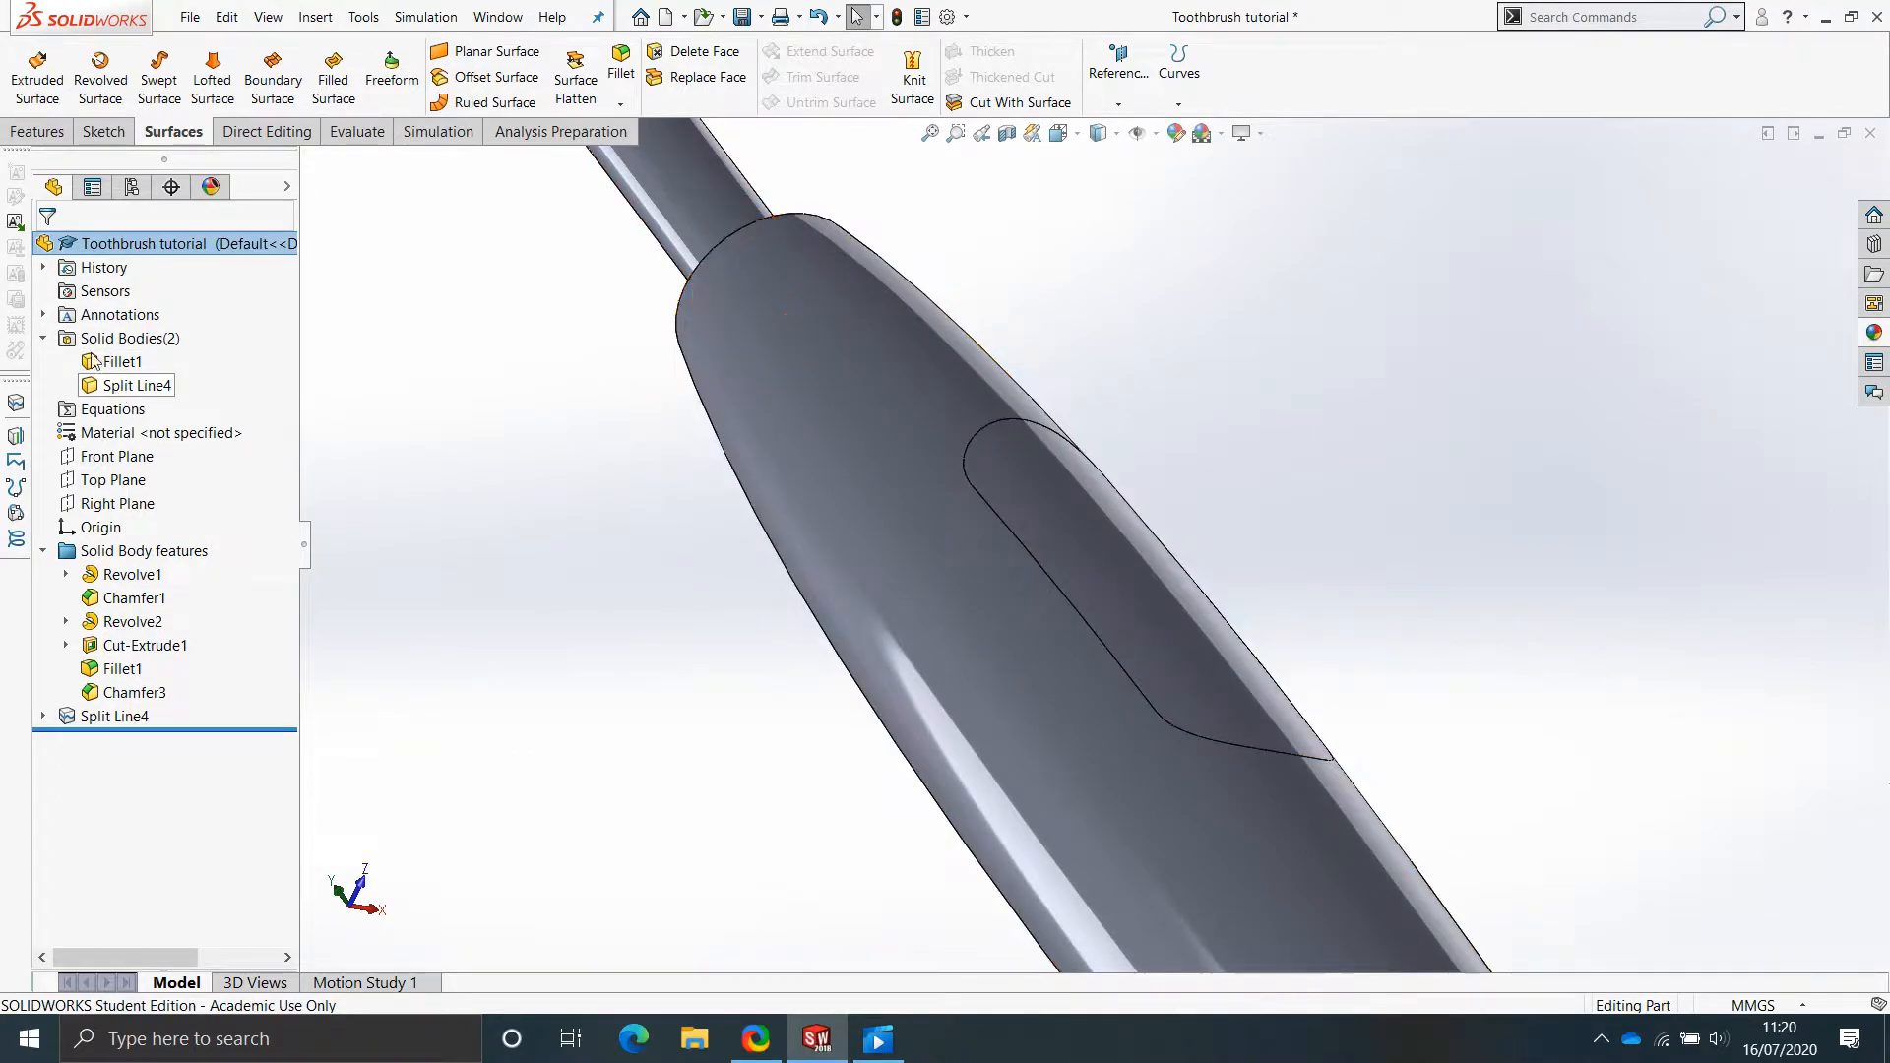
{"action": "left_click", "coordinate": [45, 339]}
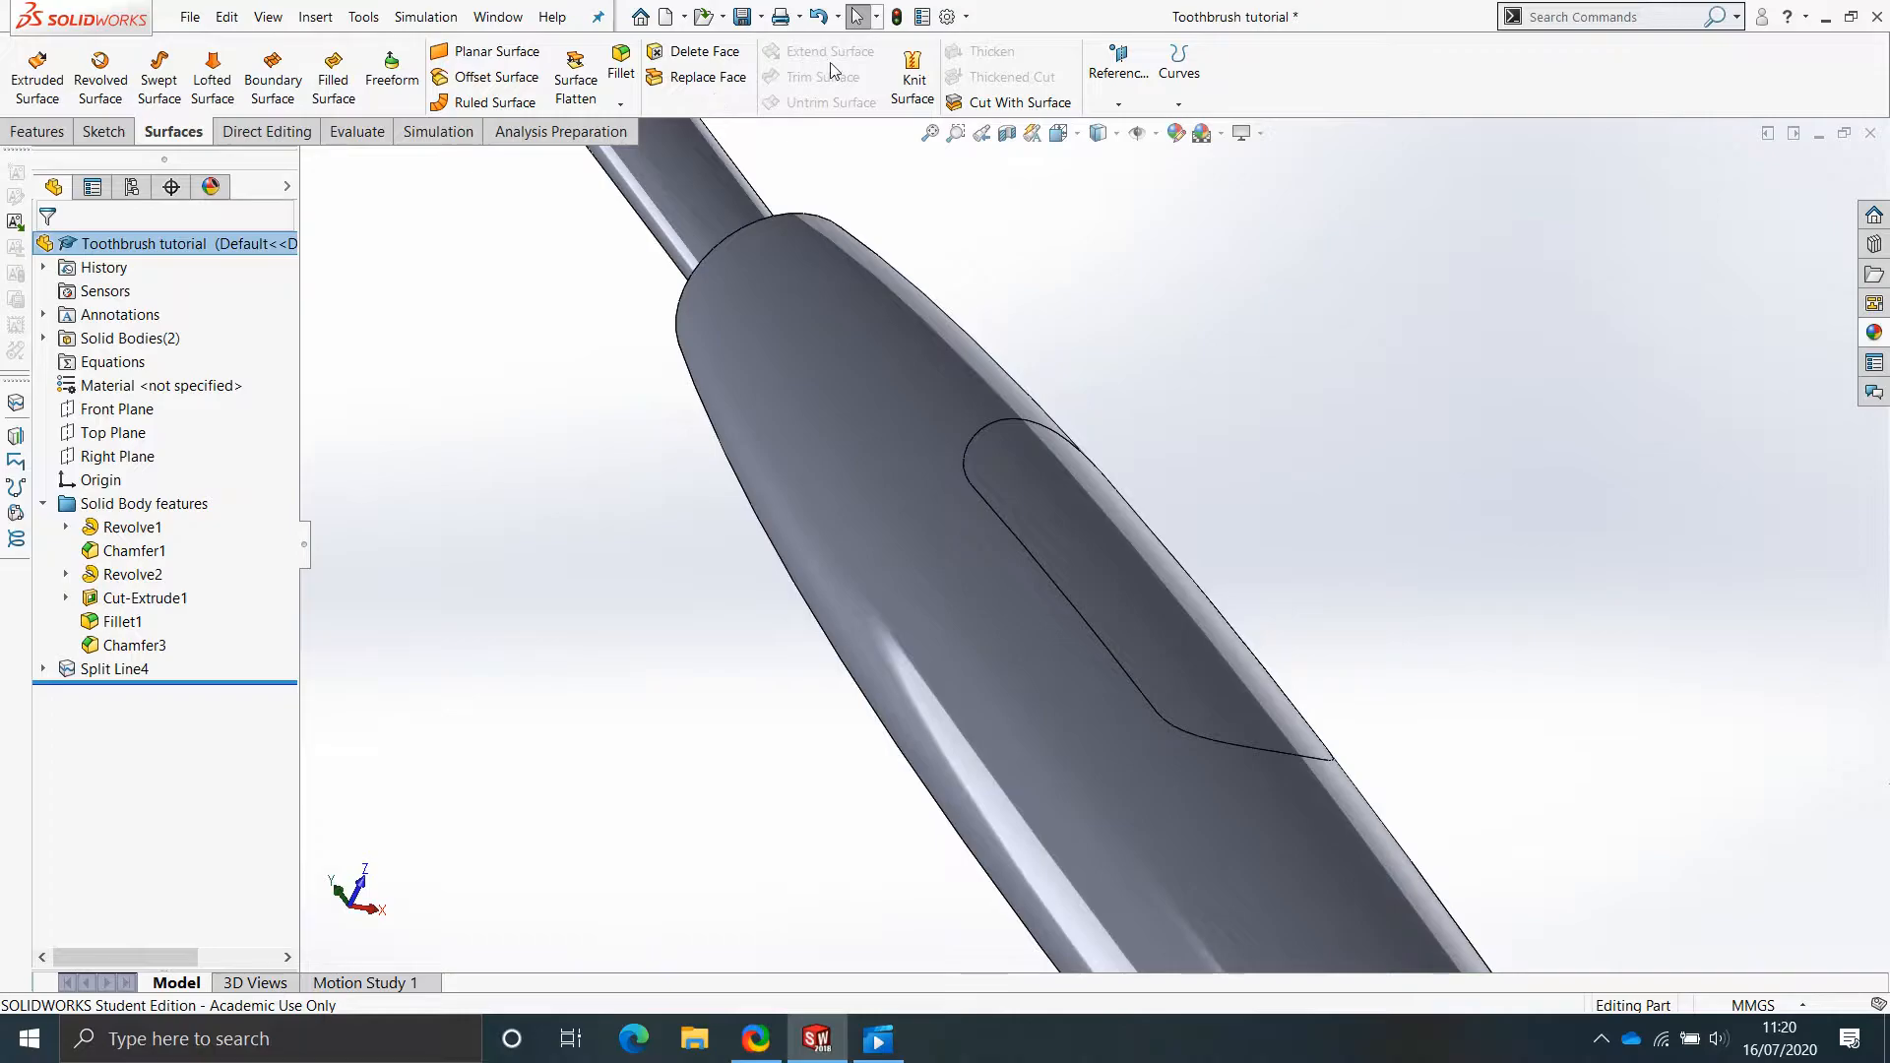
Set up an offset surface of the slot face at 5 mm and inspect its preview.
{"action": "left_click", "coordinate": [496, 78]}
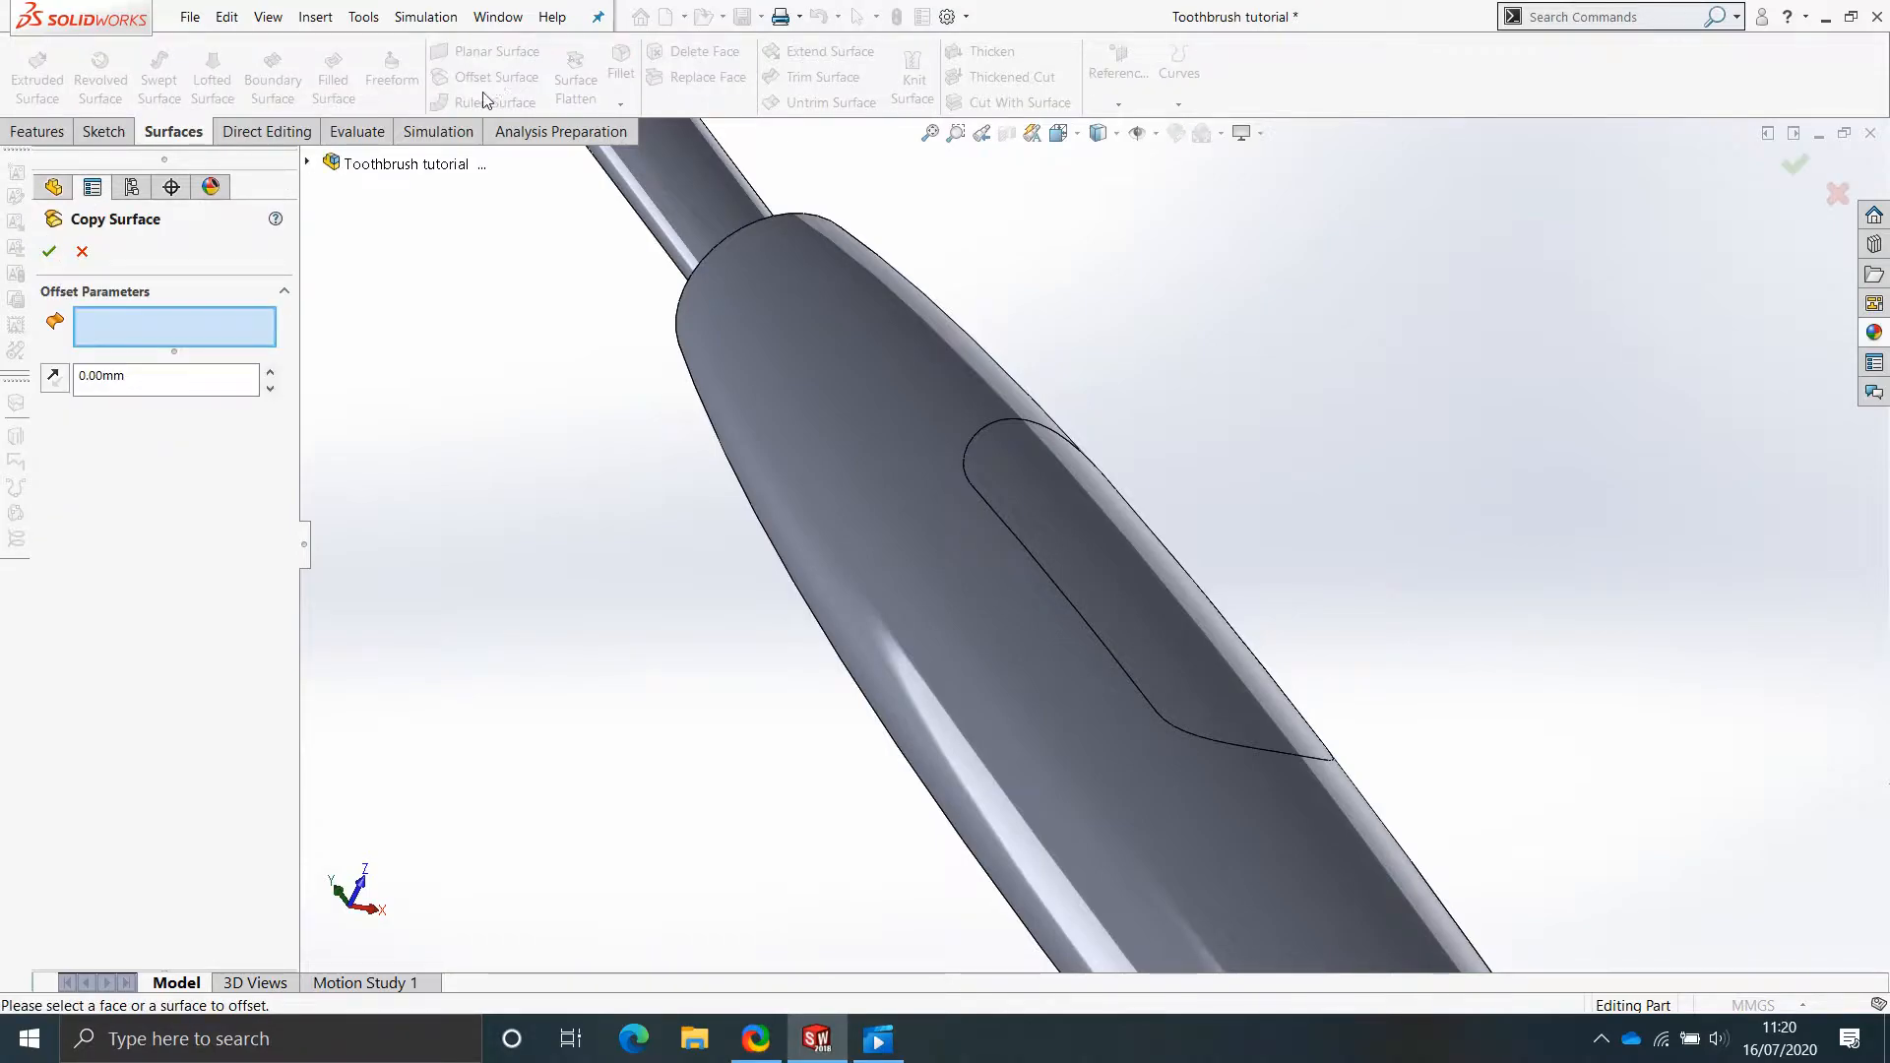
{"action": "left_click_drag", "start_coordinate": [162, 378], "coordinate": [2, 366]}
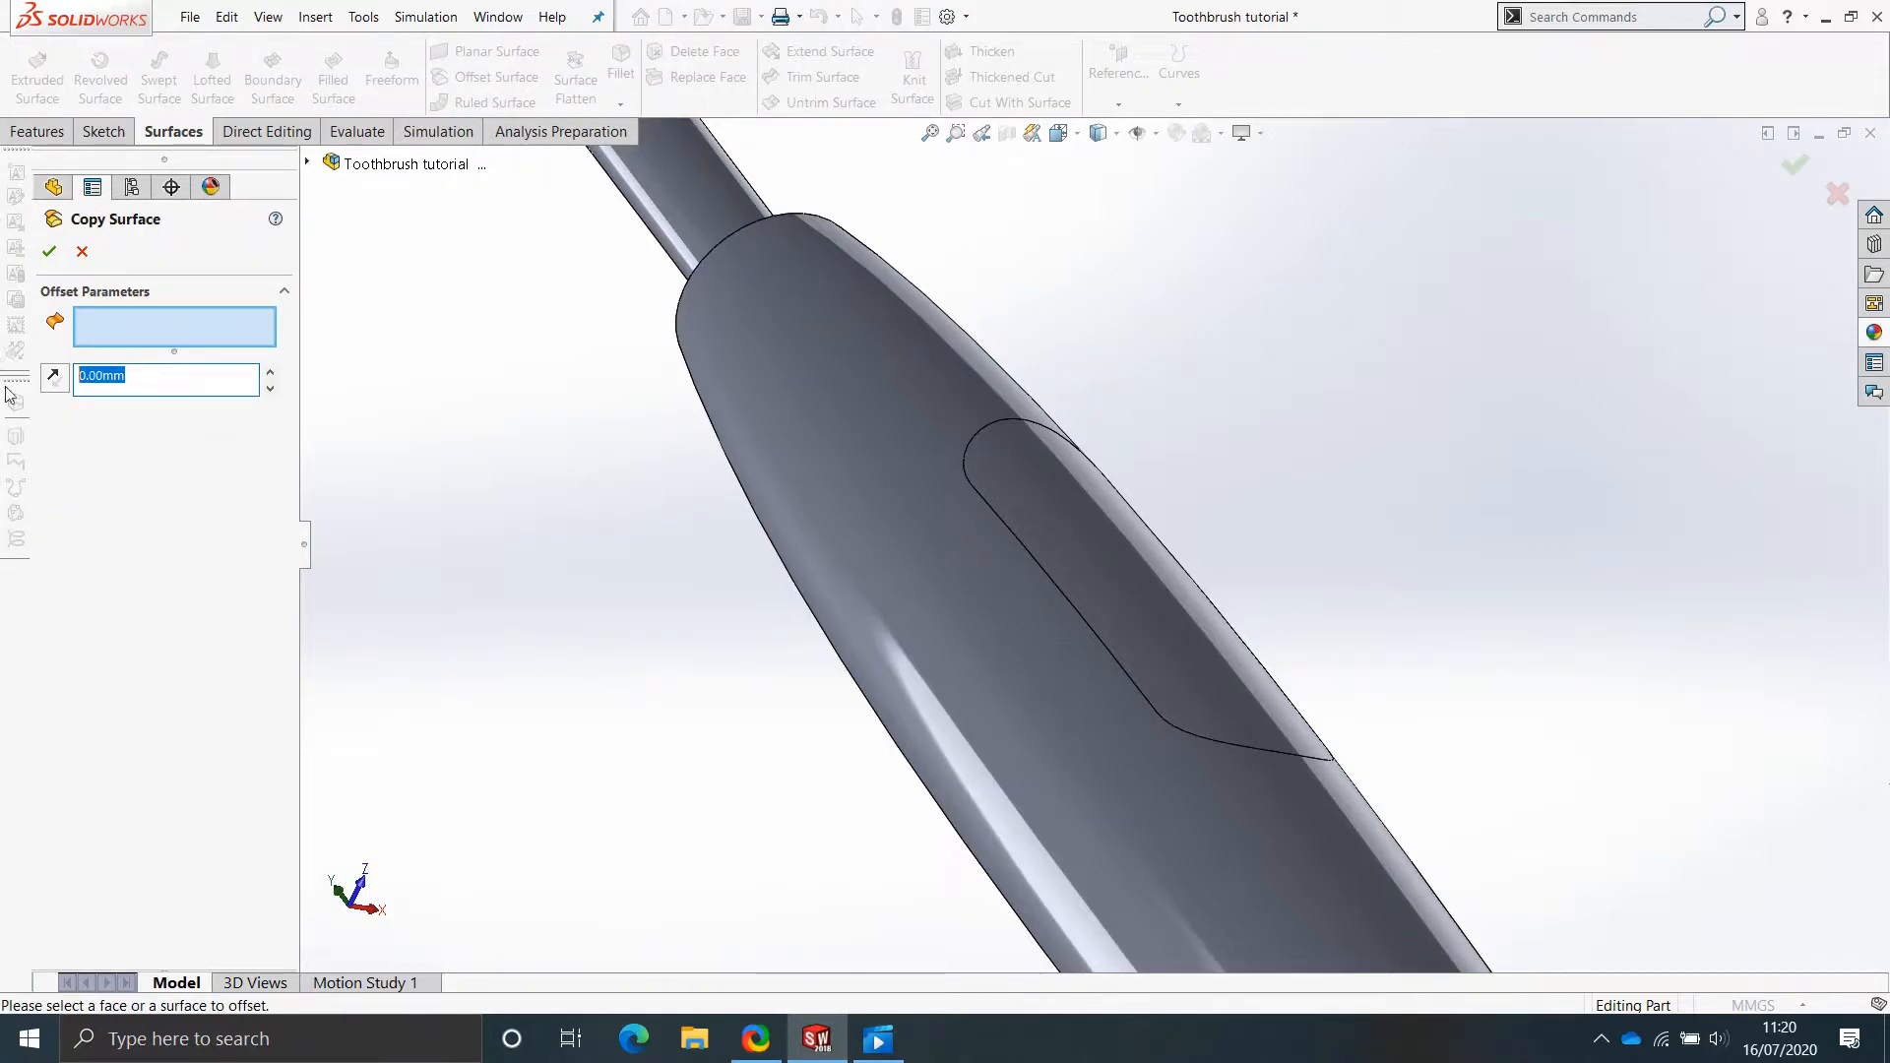
{"action": "key", "text": "Return"}
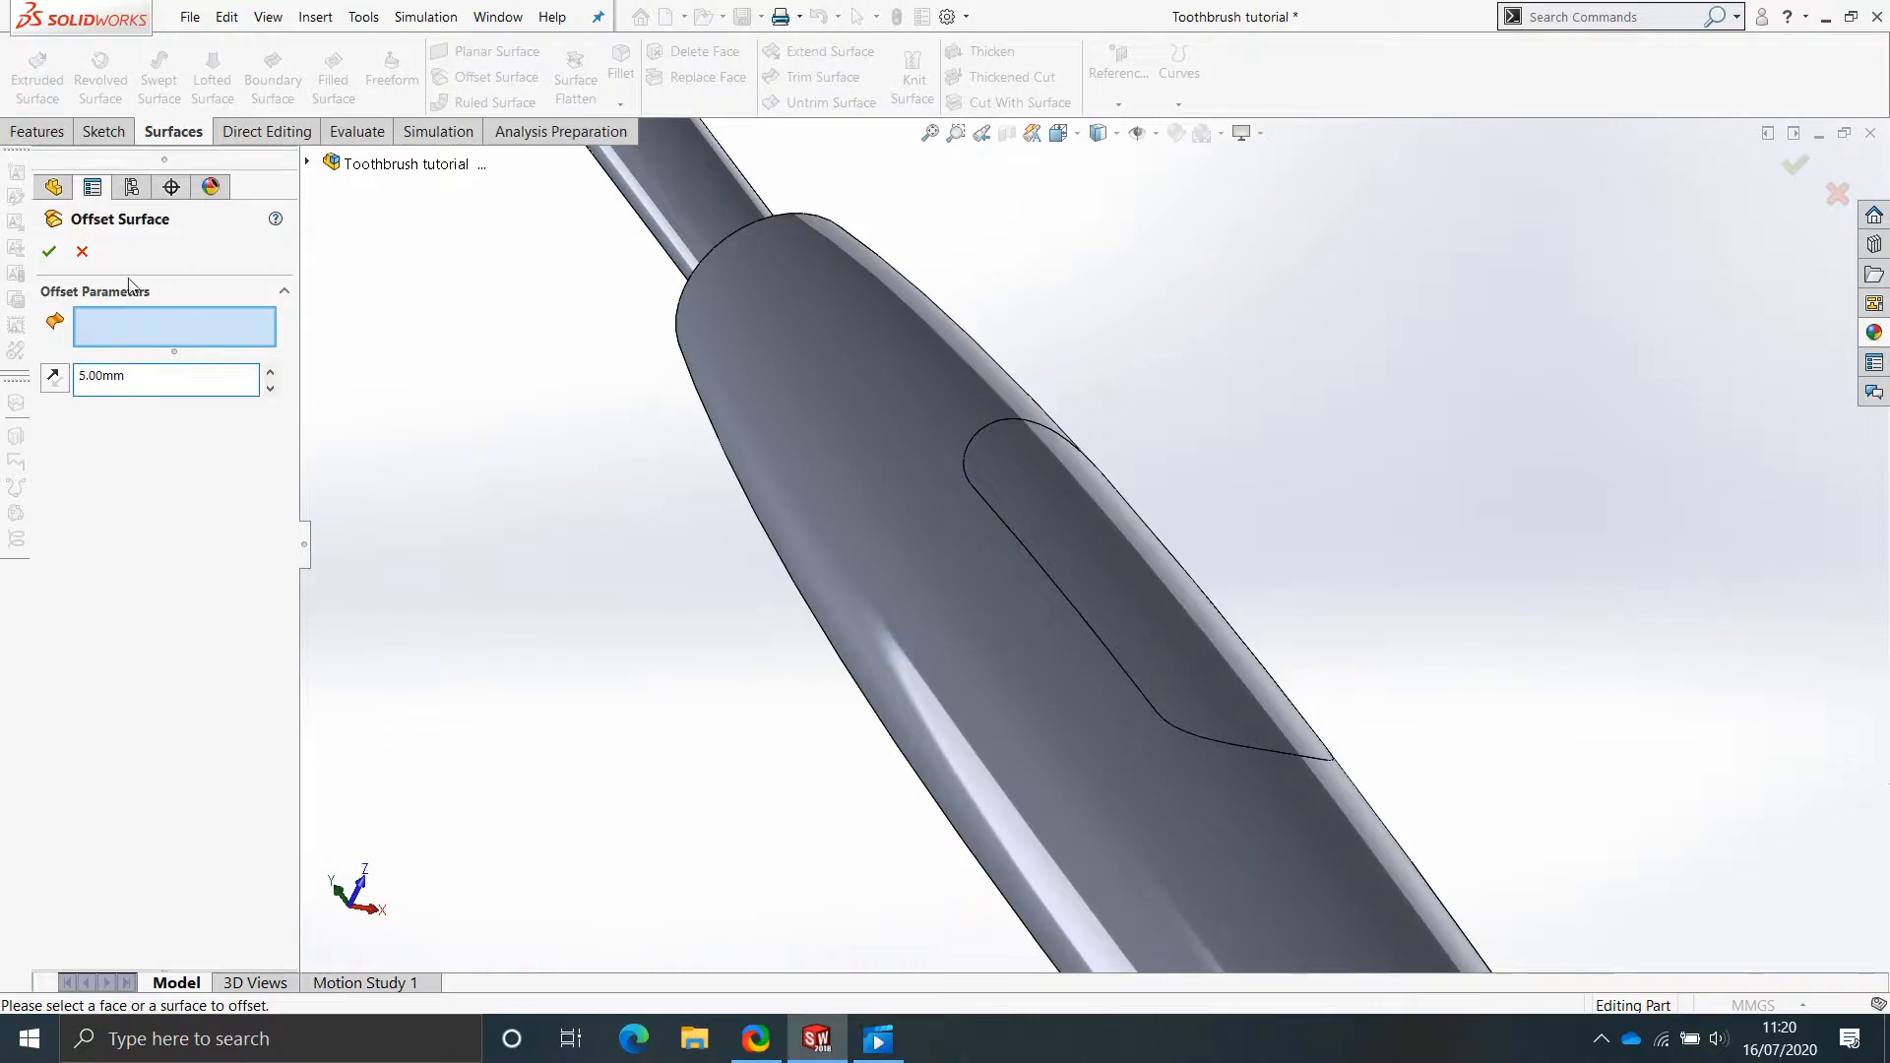
{"action": "left_click", "coordinate": [1201, 653]}
{"action": "scroll", "coordinate": [1201, 653], "scroll_direction": "down", "scroll_amount": 5}
{"action": "middle_click_drag", "start_coordinate": [1295, 696], "coordinate": [1065, 569]}
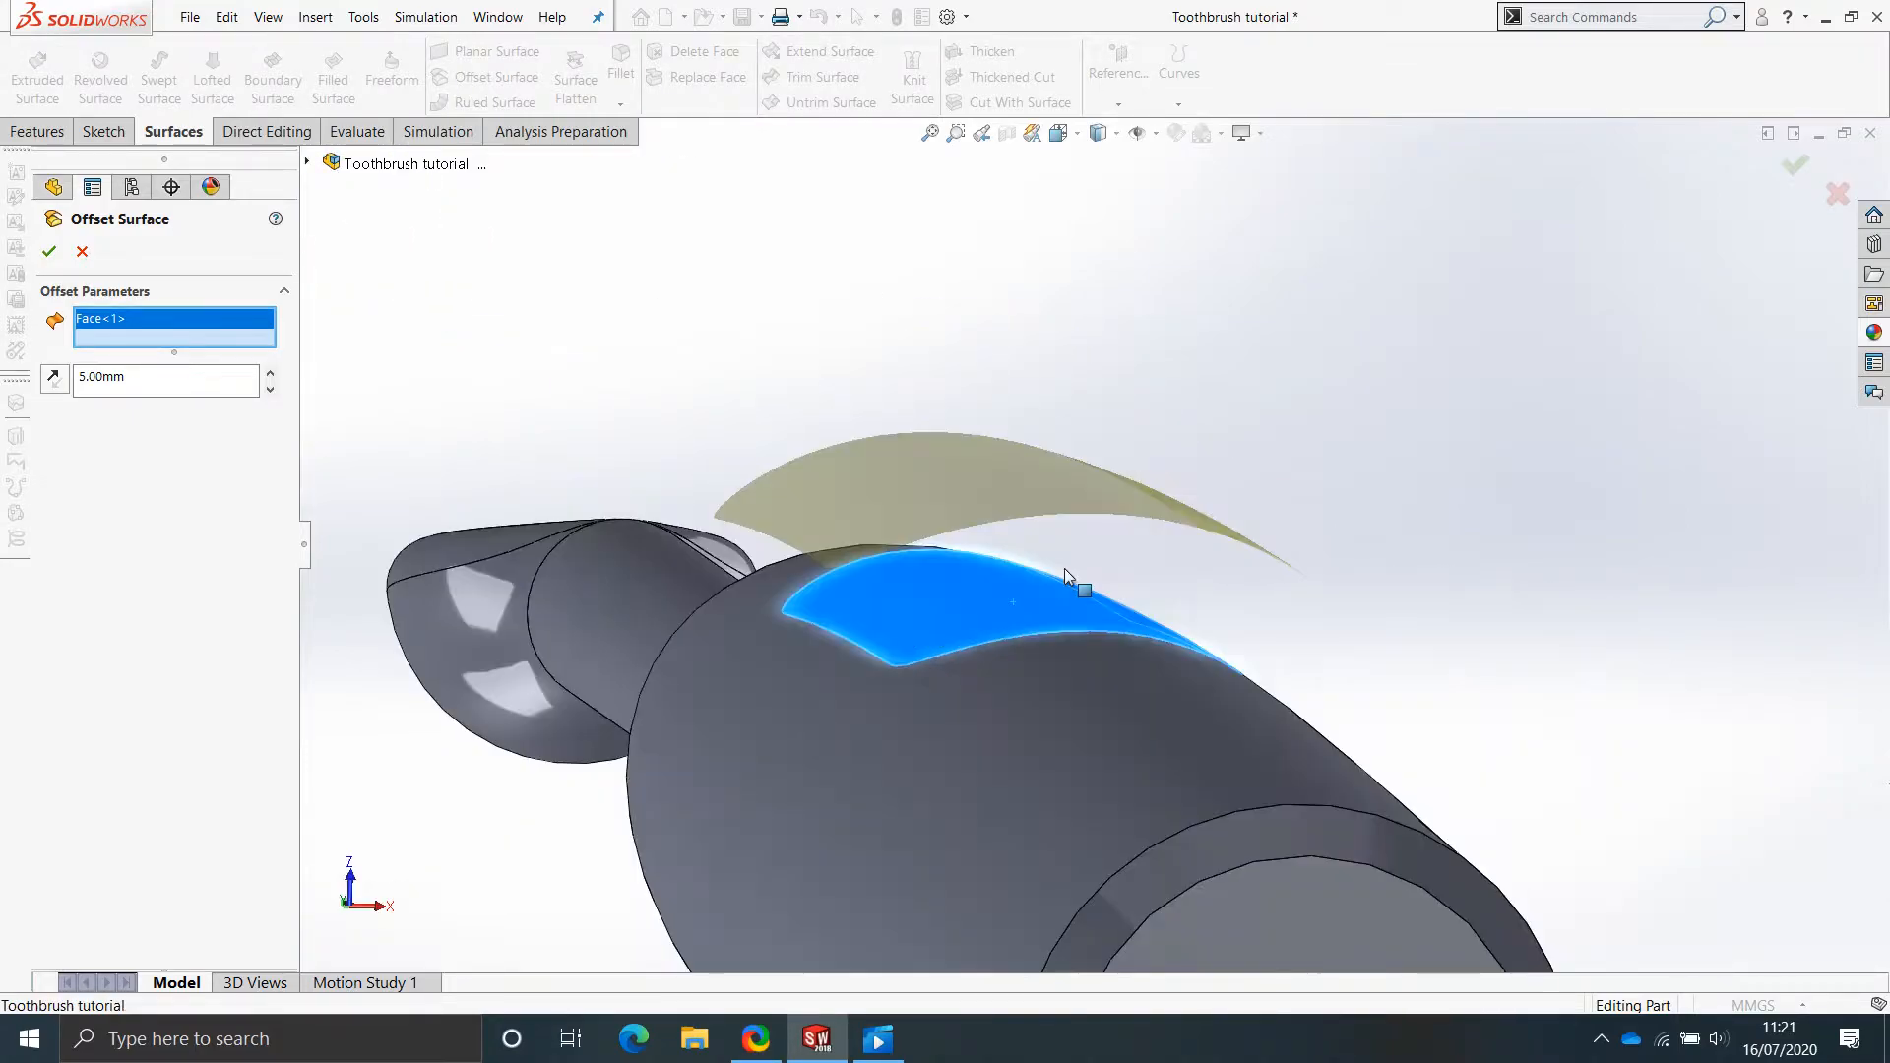
{"action": "scroll", "coordinate": [1034, 493], "scroll_direction": "down", "scroll_amount": 2}
{"action": "middle_click_drag", "start_coordinate": [1034, 493], "coordinate": [921, 510]}
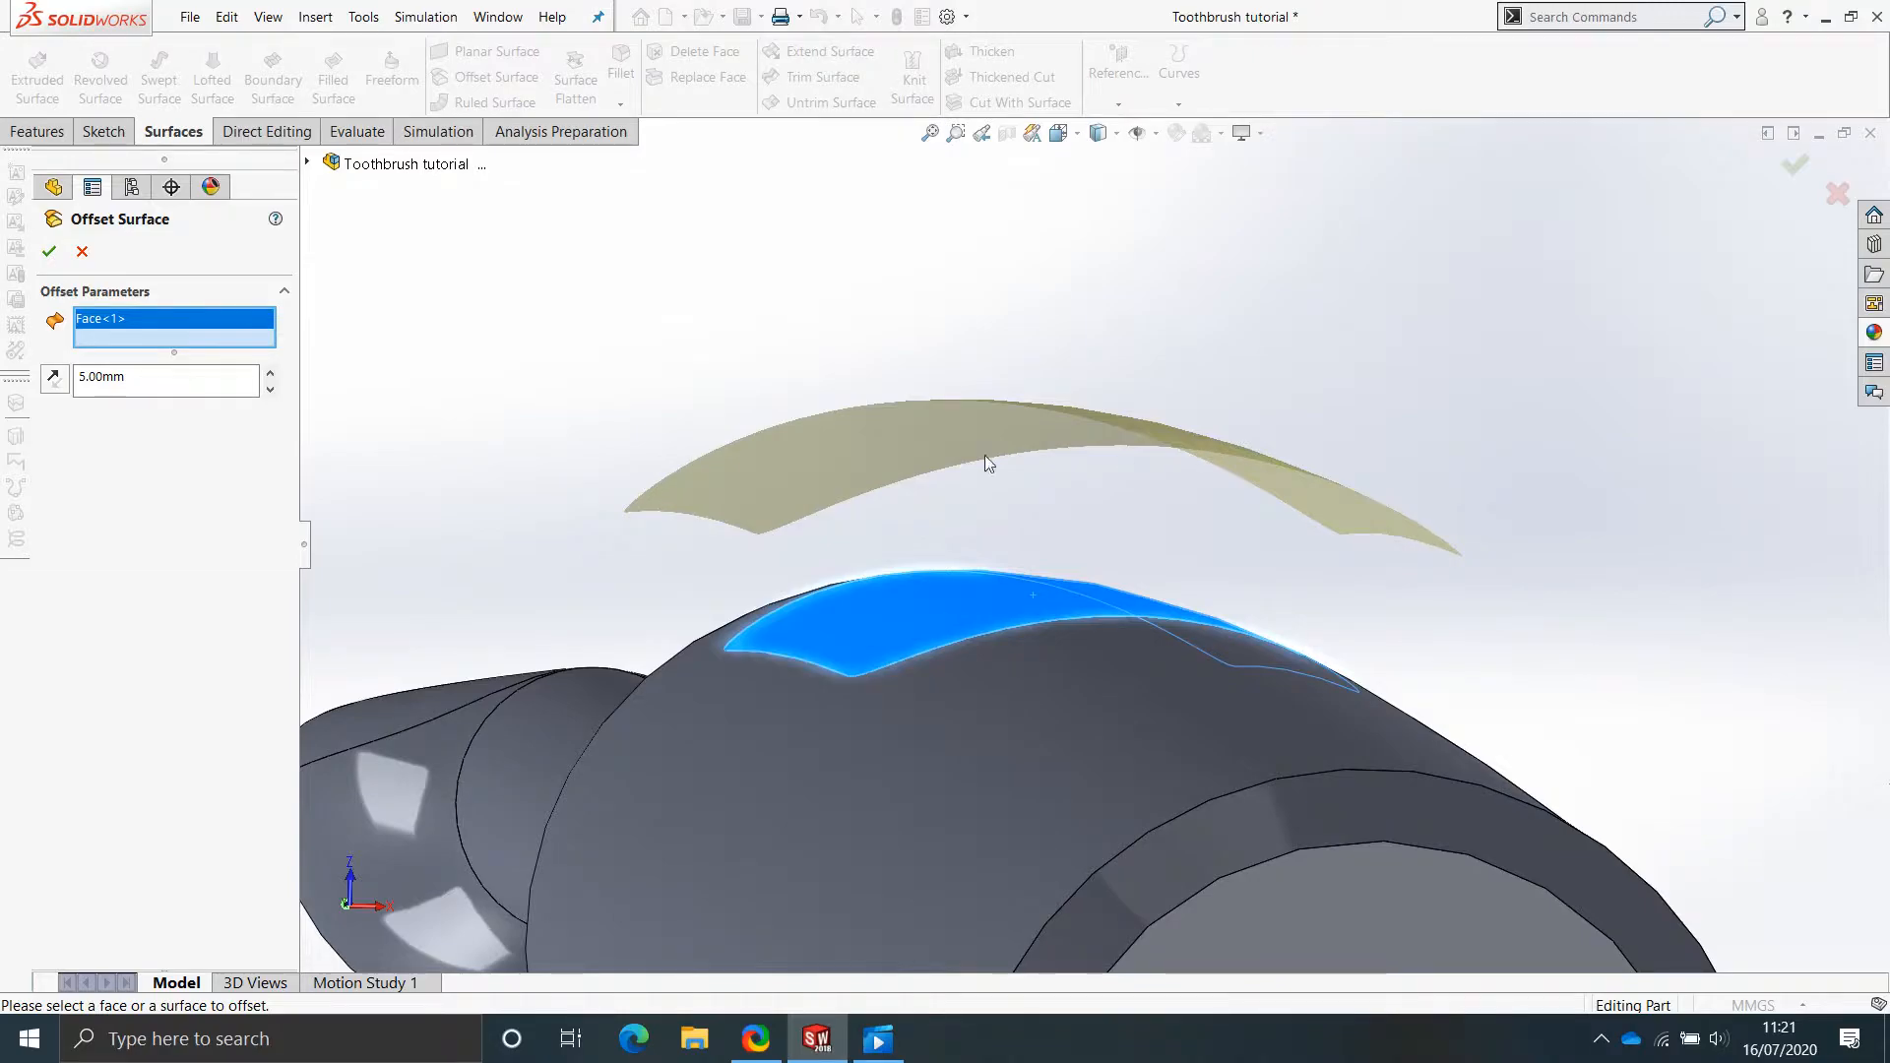
{"action": "middle_click_drag", "start_coordinate": [1185, 636], "coordinate": [1180, 652]}
Set the surface offset to 0 mm and accept it as a copy of the slot face.
{"action": "double_click", "coordinate": [120, 378]}
{"action": "type", "text": "0"}
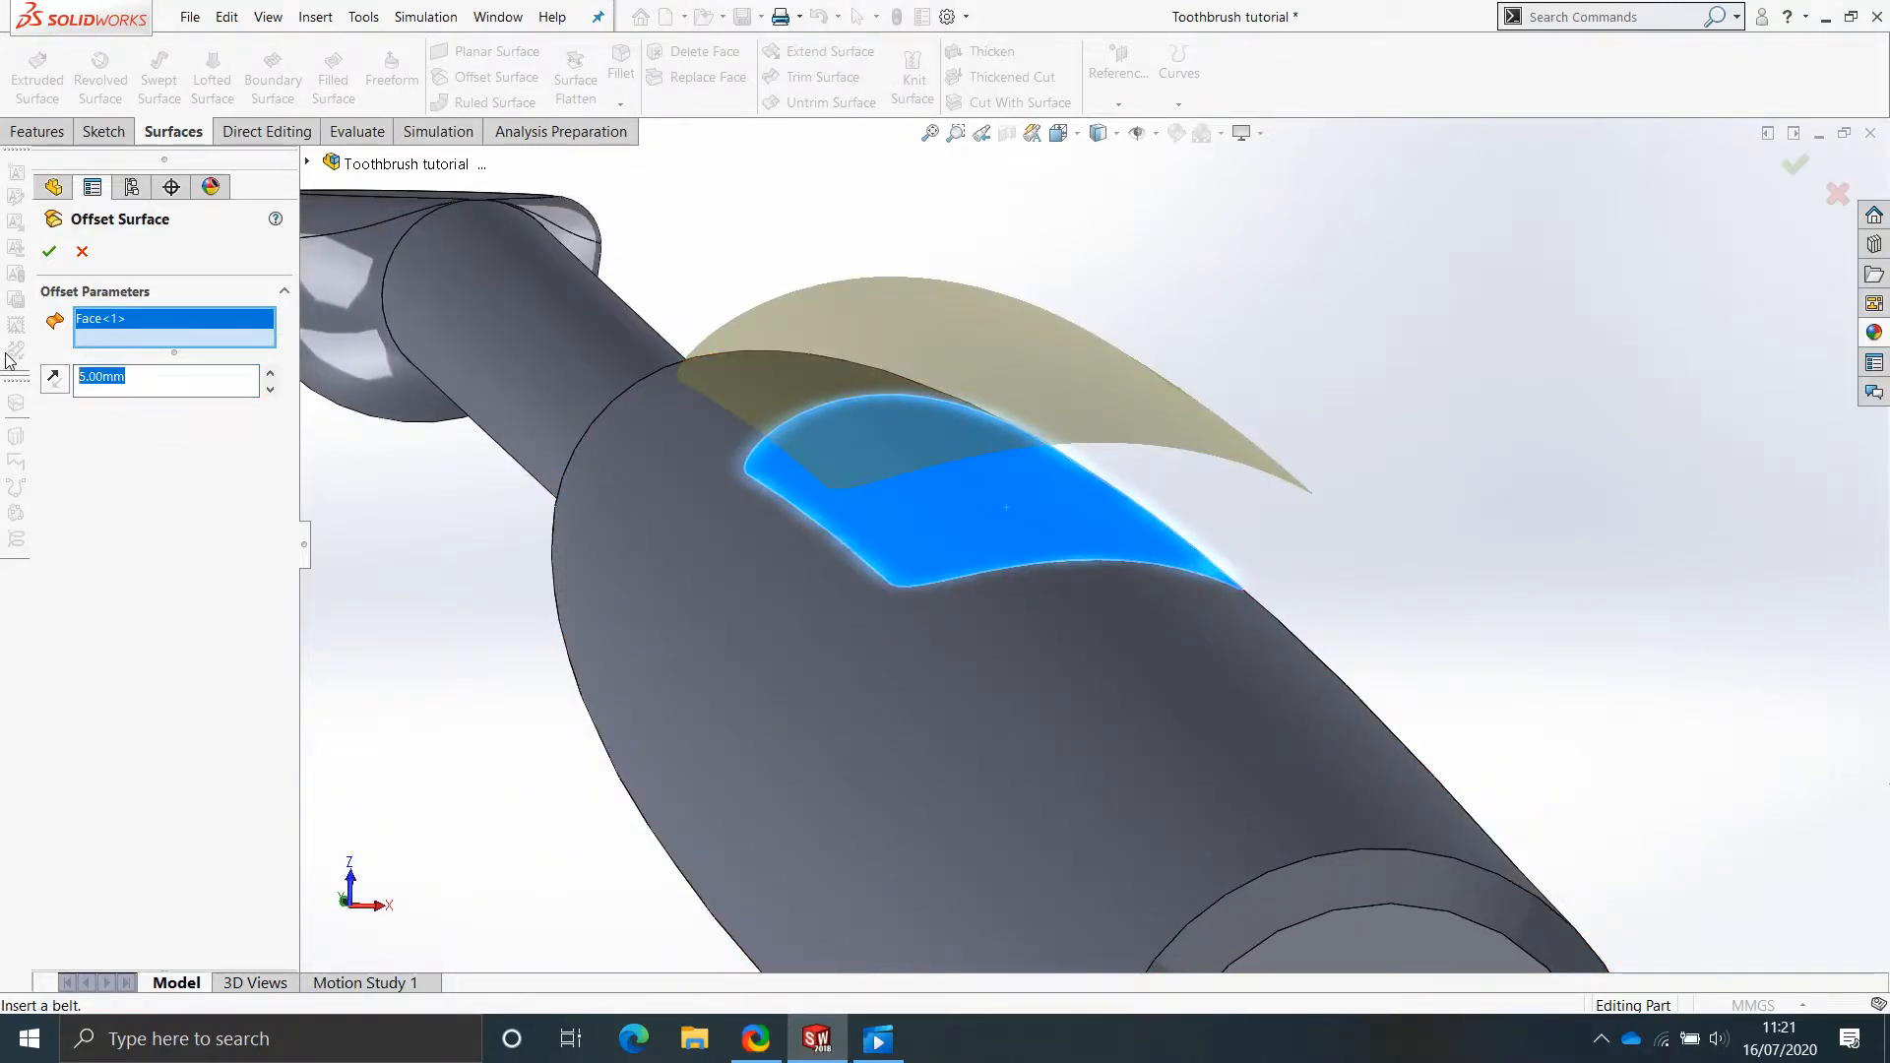
{"action": "key", "text": "Return"}
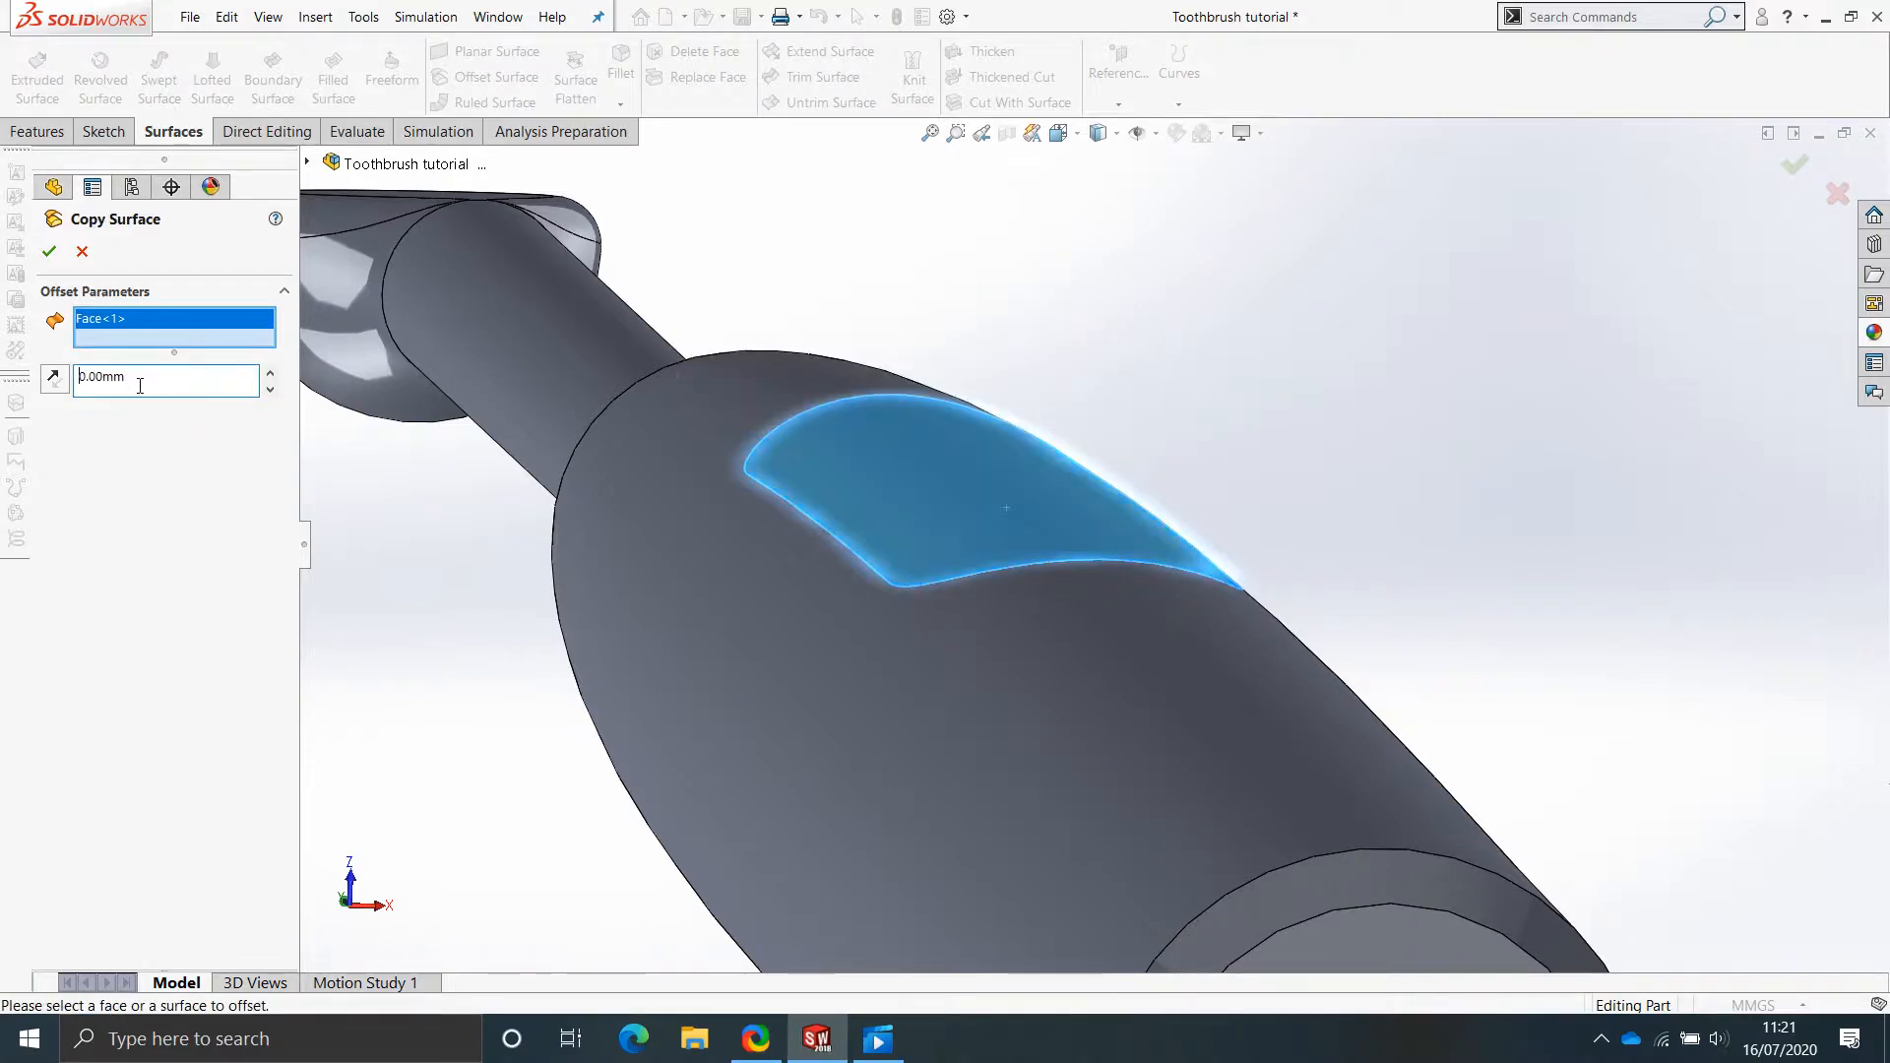
{"action": "scroll", "coordinate": [906, 492], "scroll_direction": "down", "scroll_amount": 3}
{"action": "middle_click_drag", "start_coordinate": [926, 493], "coordinate": [1012, 488]}
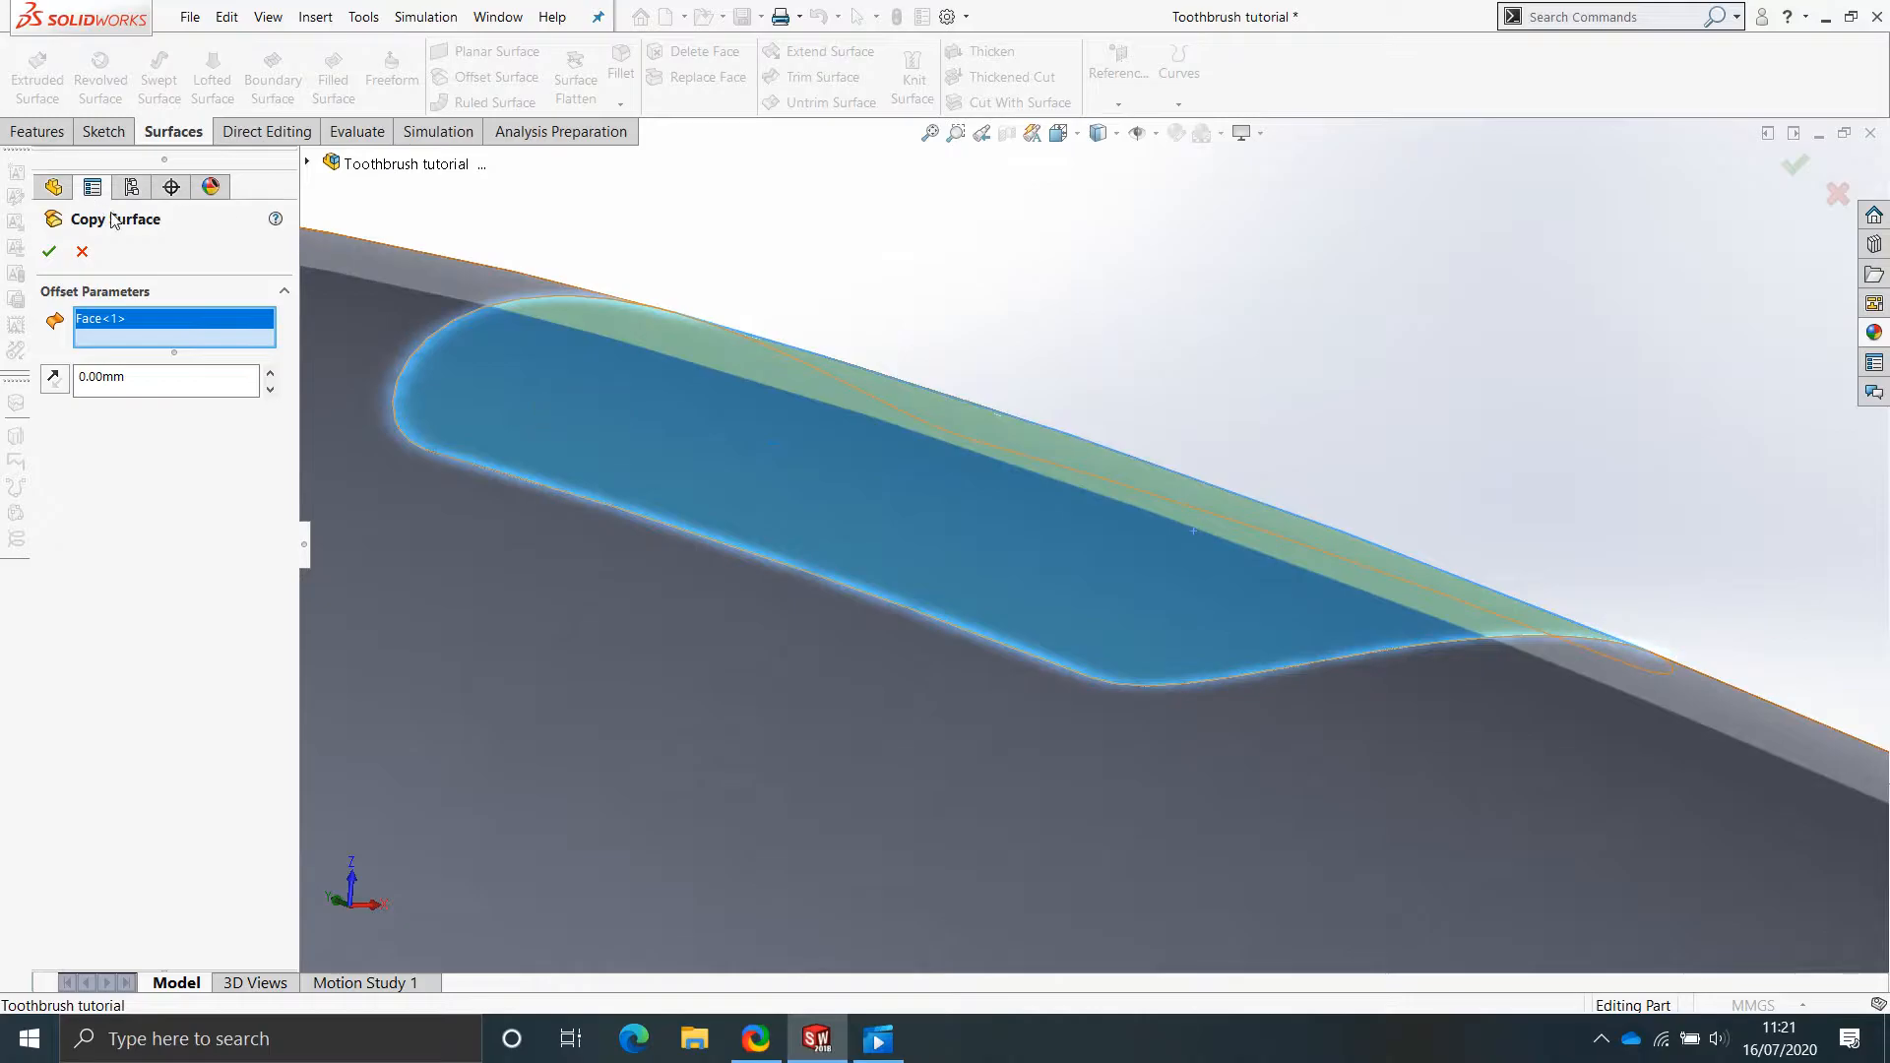
{"action": "left_click", "coordinate": [48, 251]}
Inspect the copied slot surface on its own by temporarily hiding the handle and head bodies, restoring both to view.
{"action": "scroll", "coordinate": [912, 541], "scroll_direction": "up", "scroll_amount": 5}
{"action": "middle_click_drag", "start_coordinate": [910, 542], "coordinate": [842, 554]}
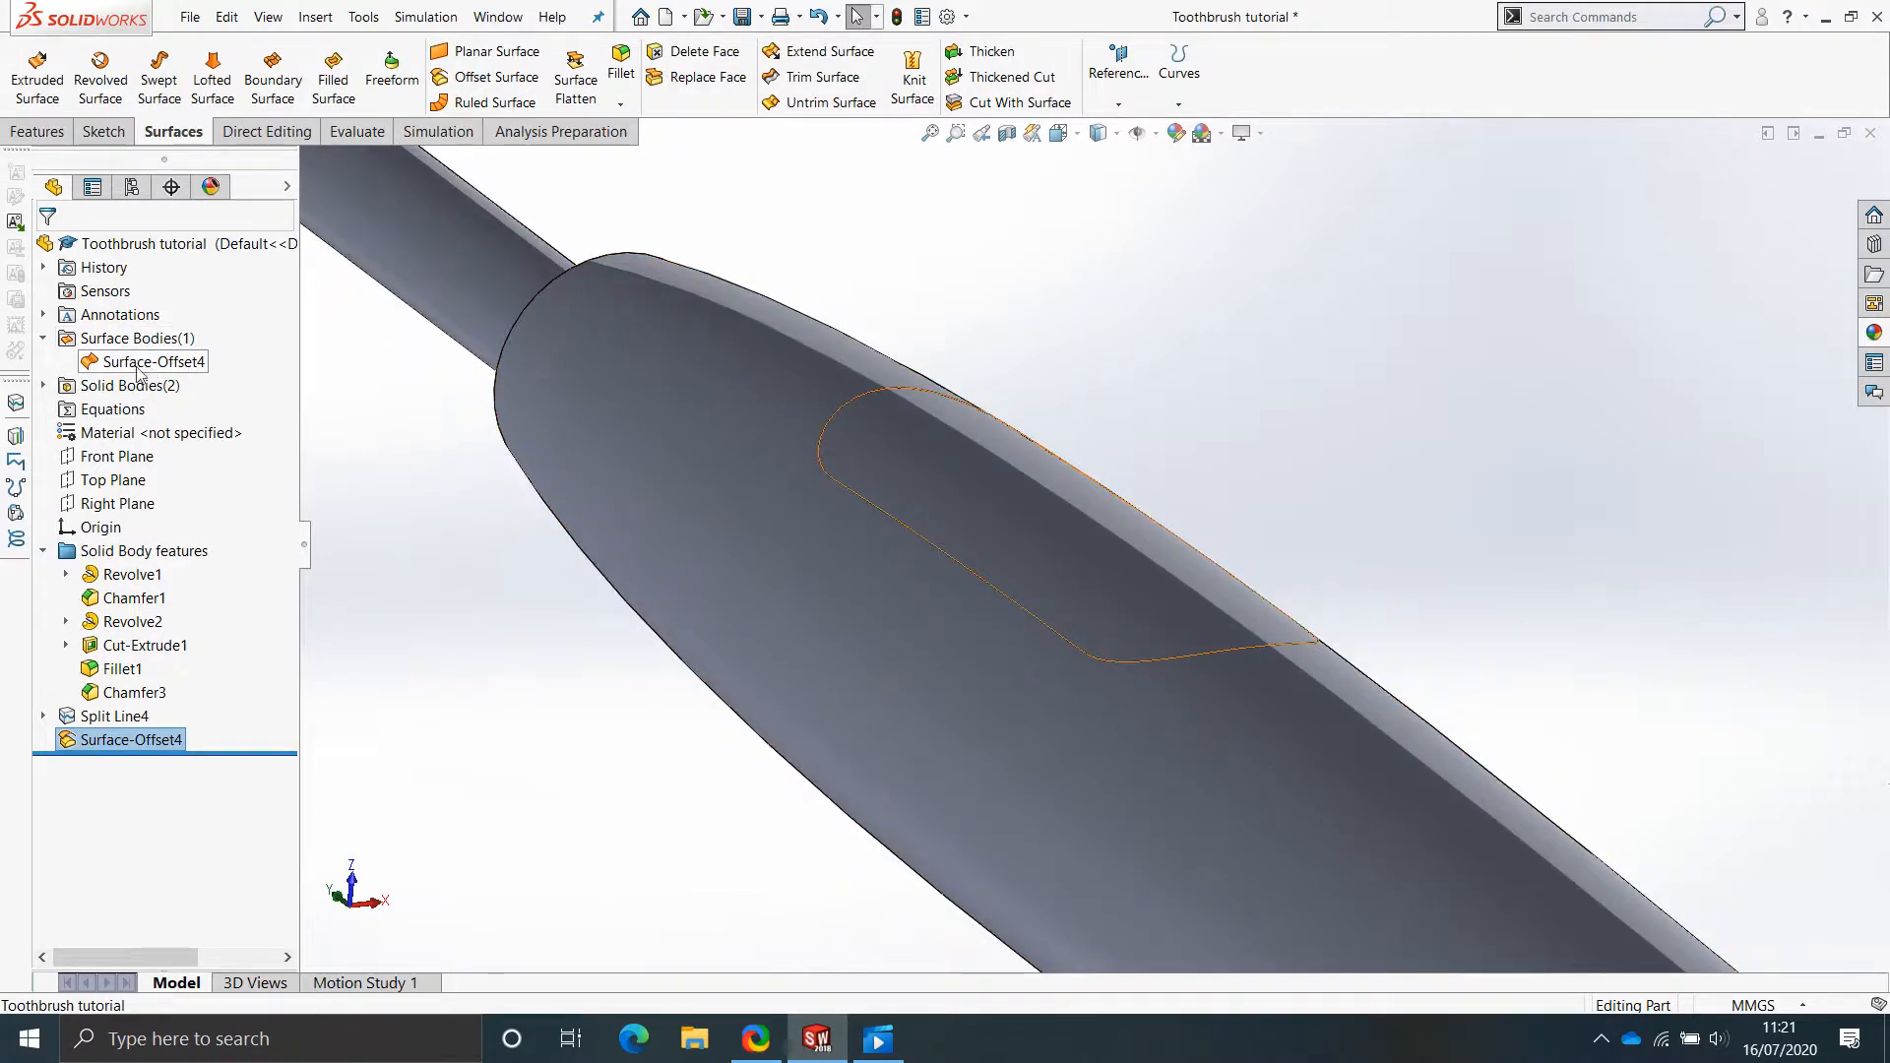
{"action": "left_click", "coordinate": [503, 720]}
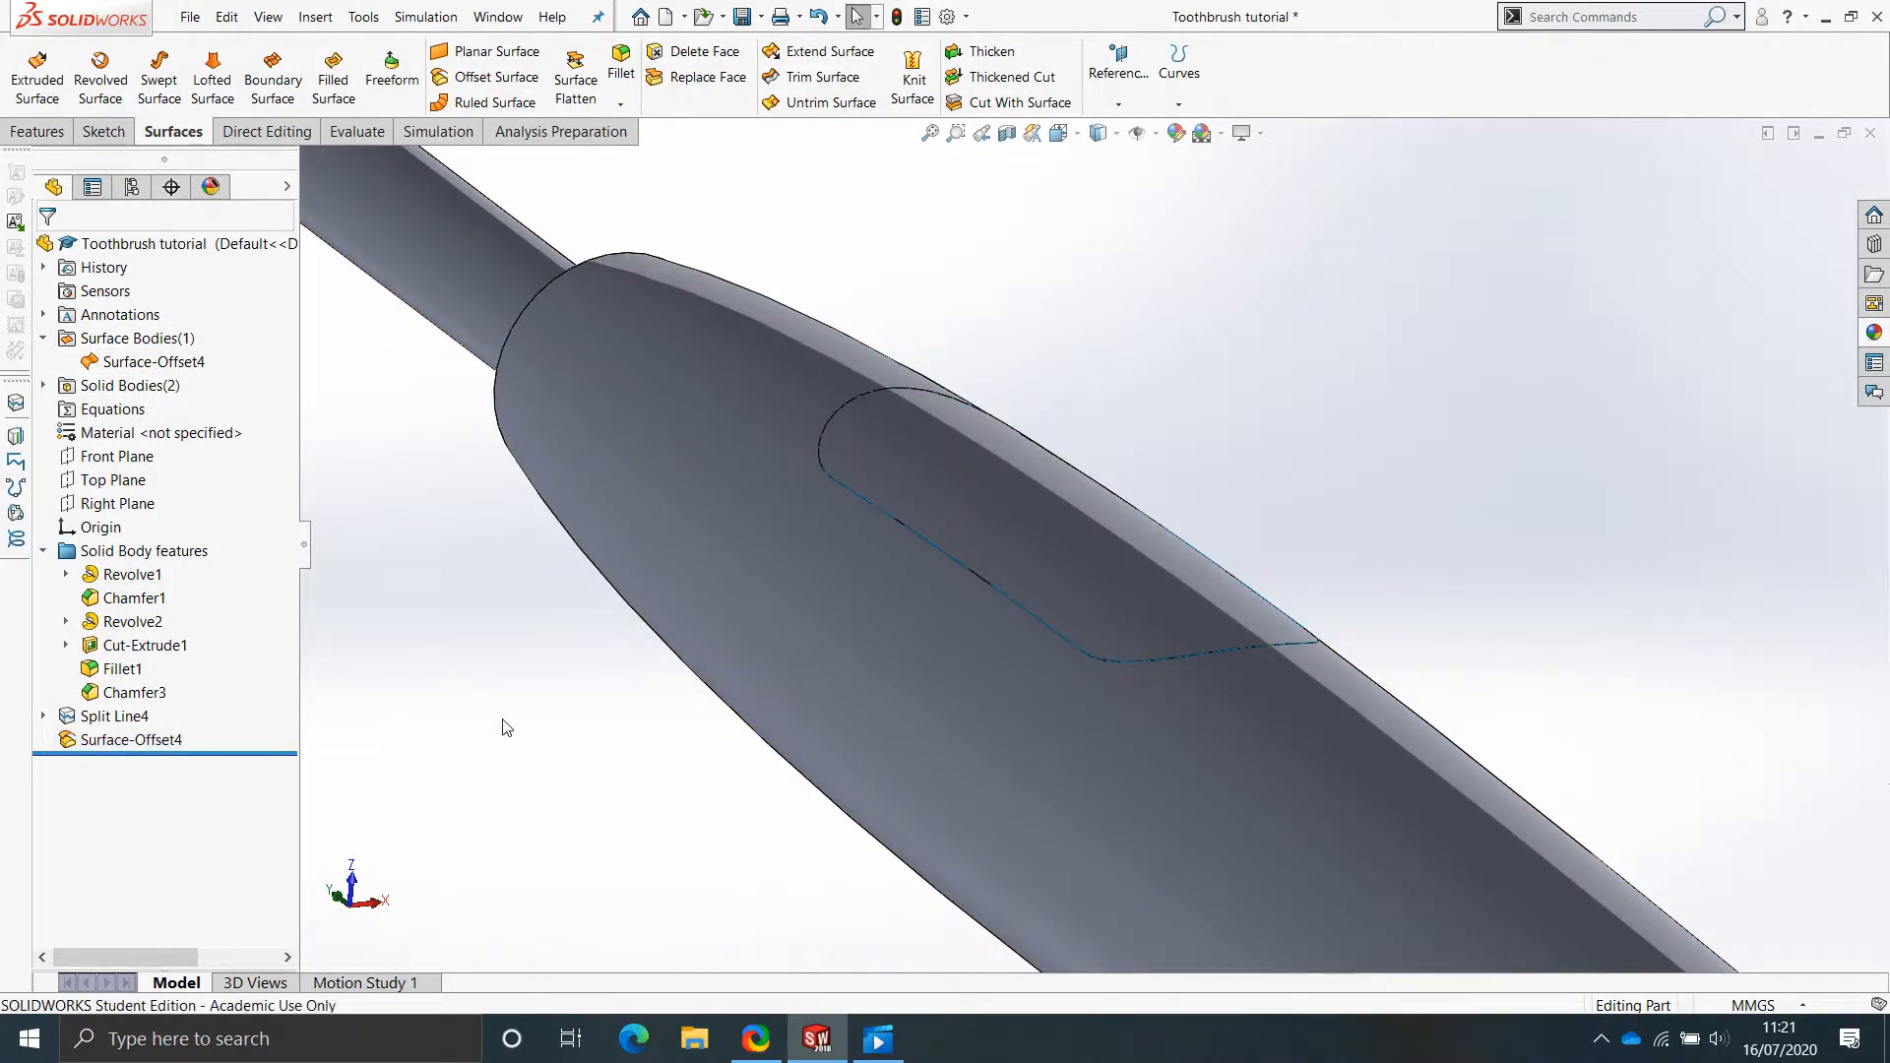
{"action": "scroll", "coordinate": [738, 726], "scroll_direction": "up", "scroll_amount": 5}
{"action": "middle_click_drag", "start_coordinate": [756, 730], "coordinate": [847, 689]}
{"action": "scroll", "coordinate": [1090, 544], "scroll_direction": "down", "scroll_amount": 5}
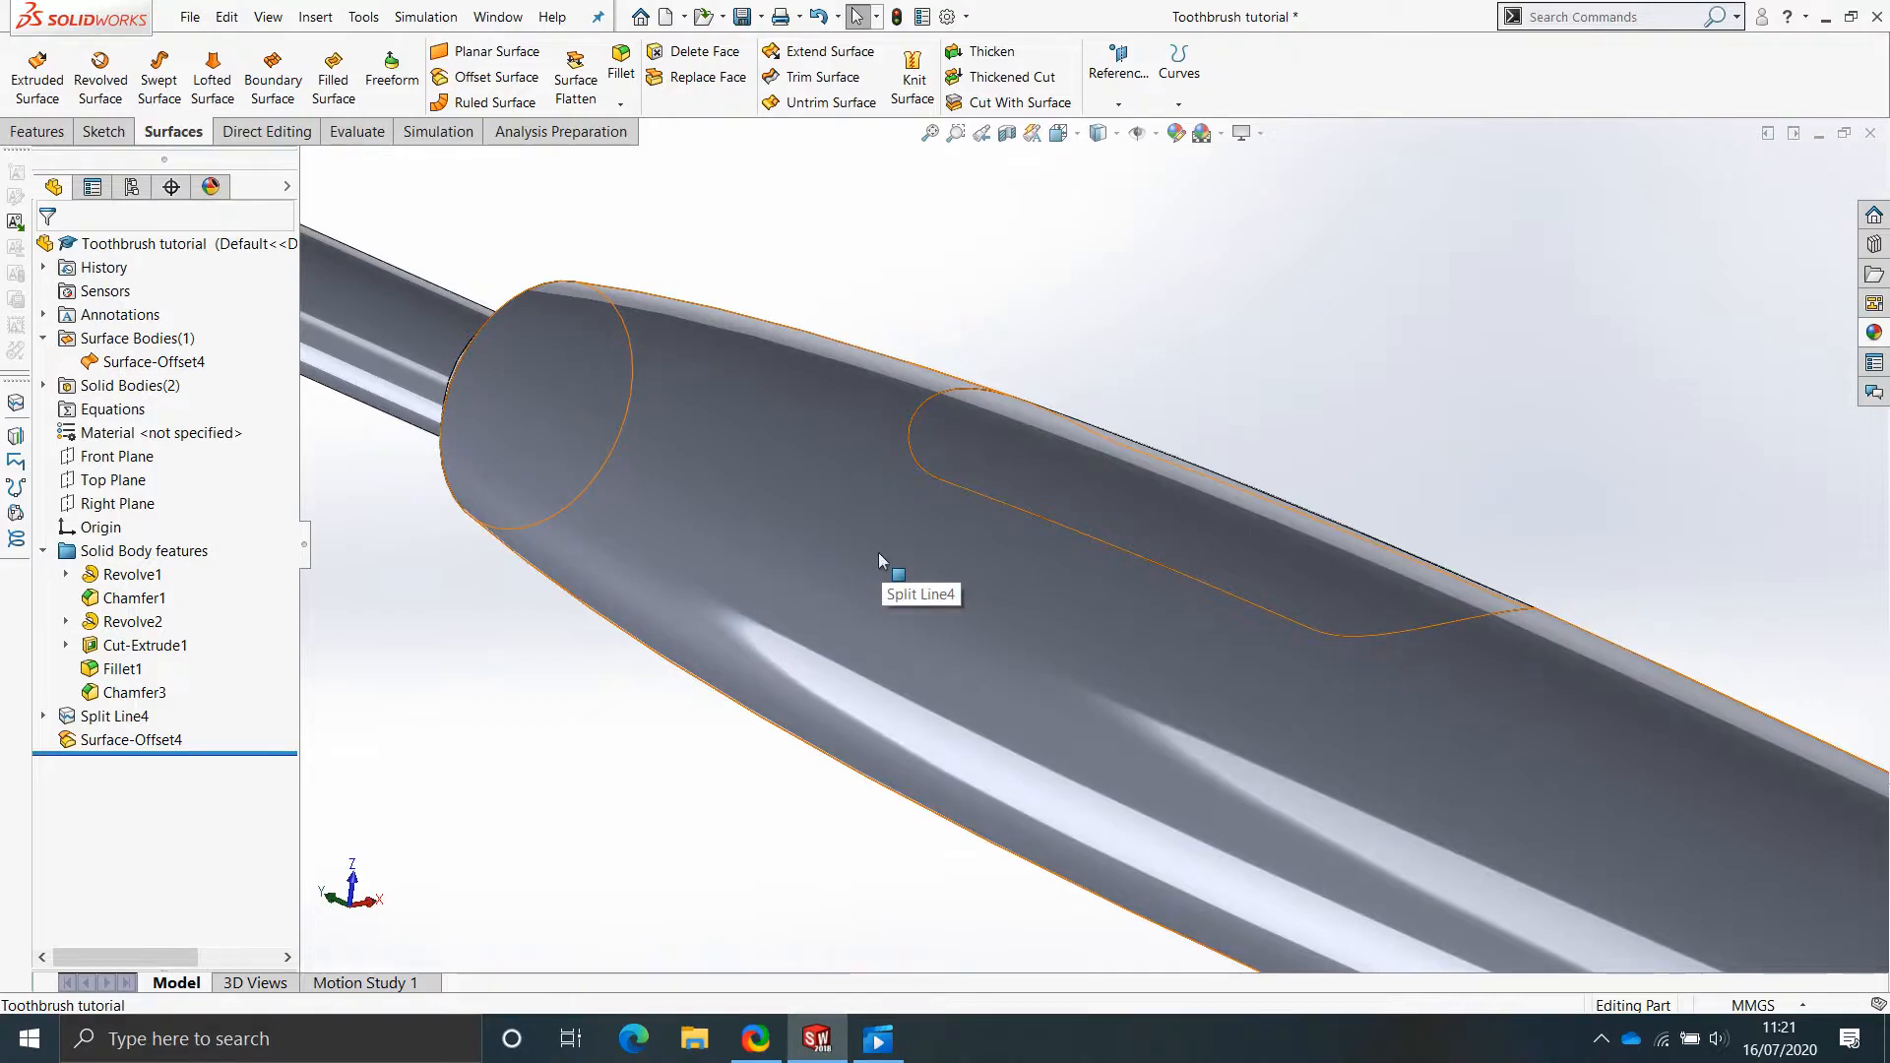
{"action": "key", "text": "f"}
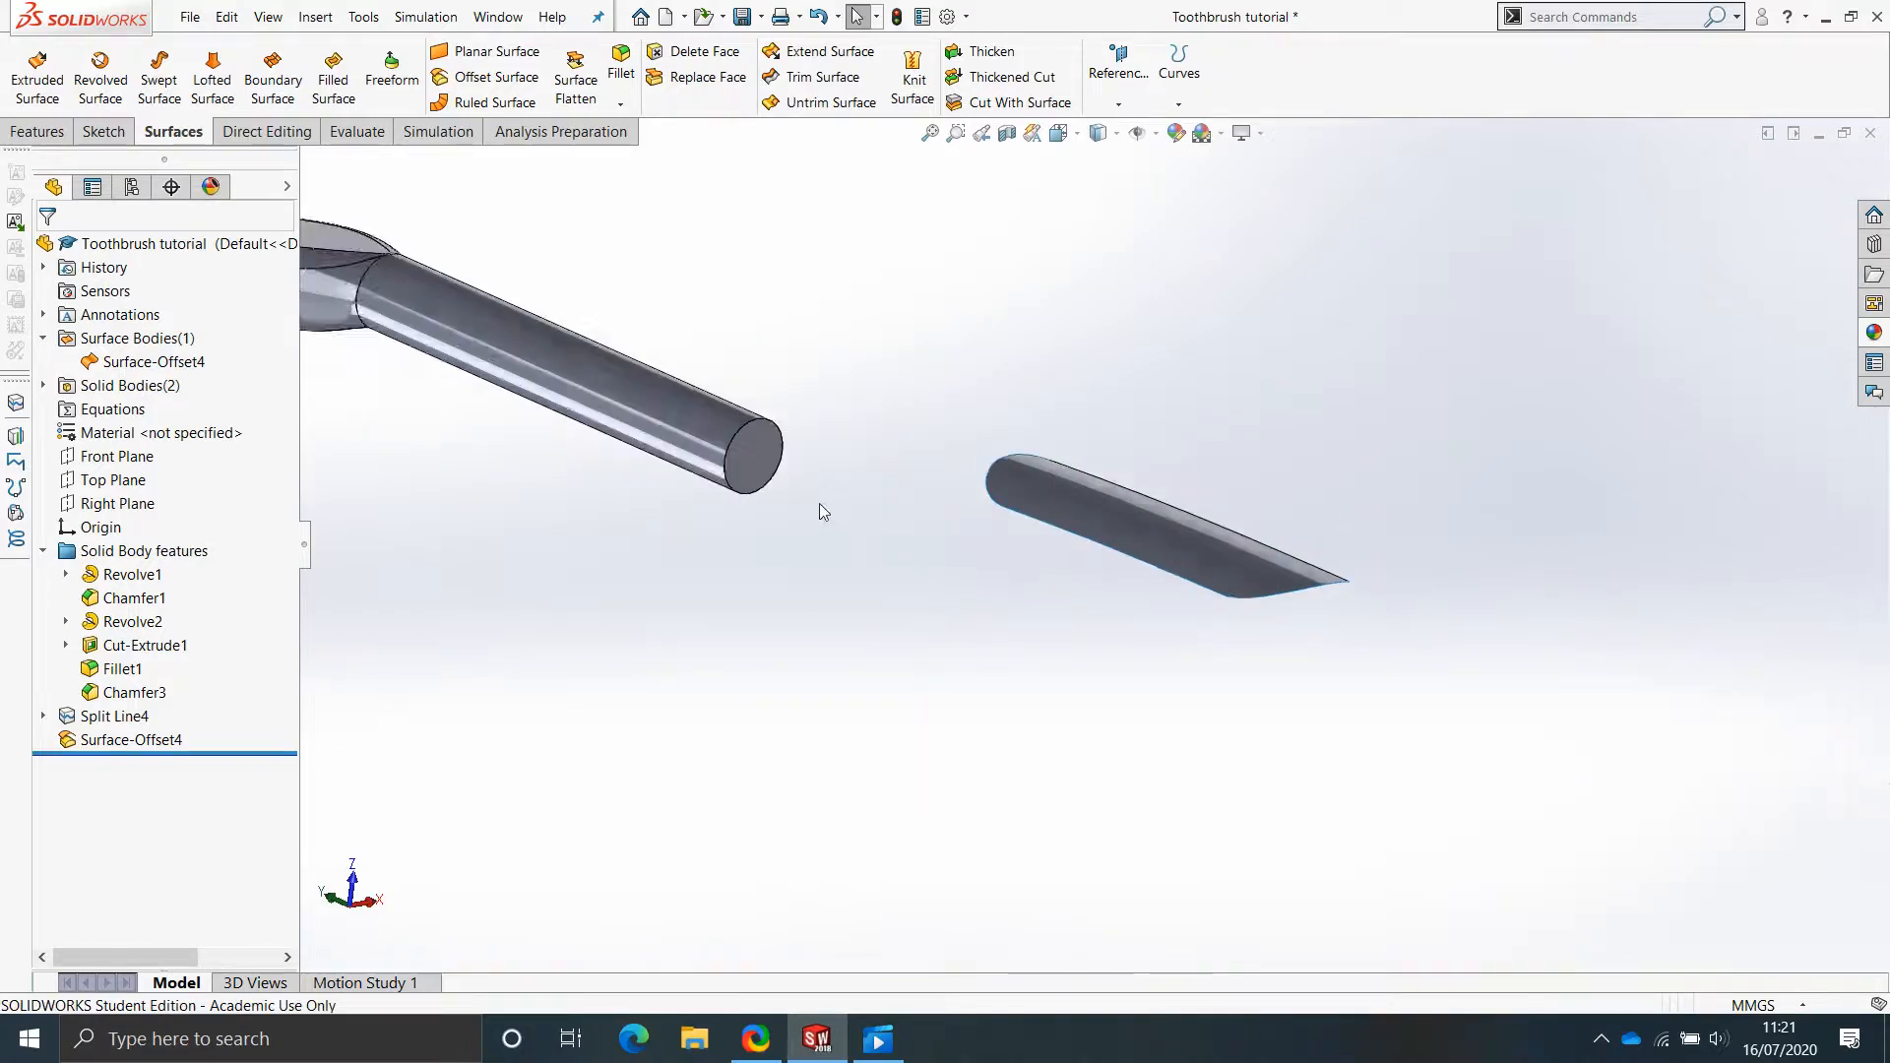
{"action": "scroll", "coordinate": [816, 442], "scroll_direction": "down", "scroll_amount": 1}
{"action": "key", "text": "Tab"}
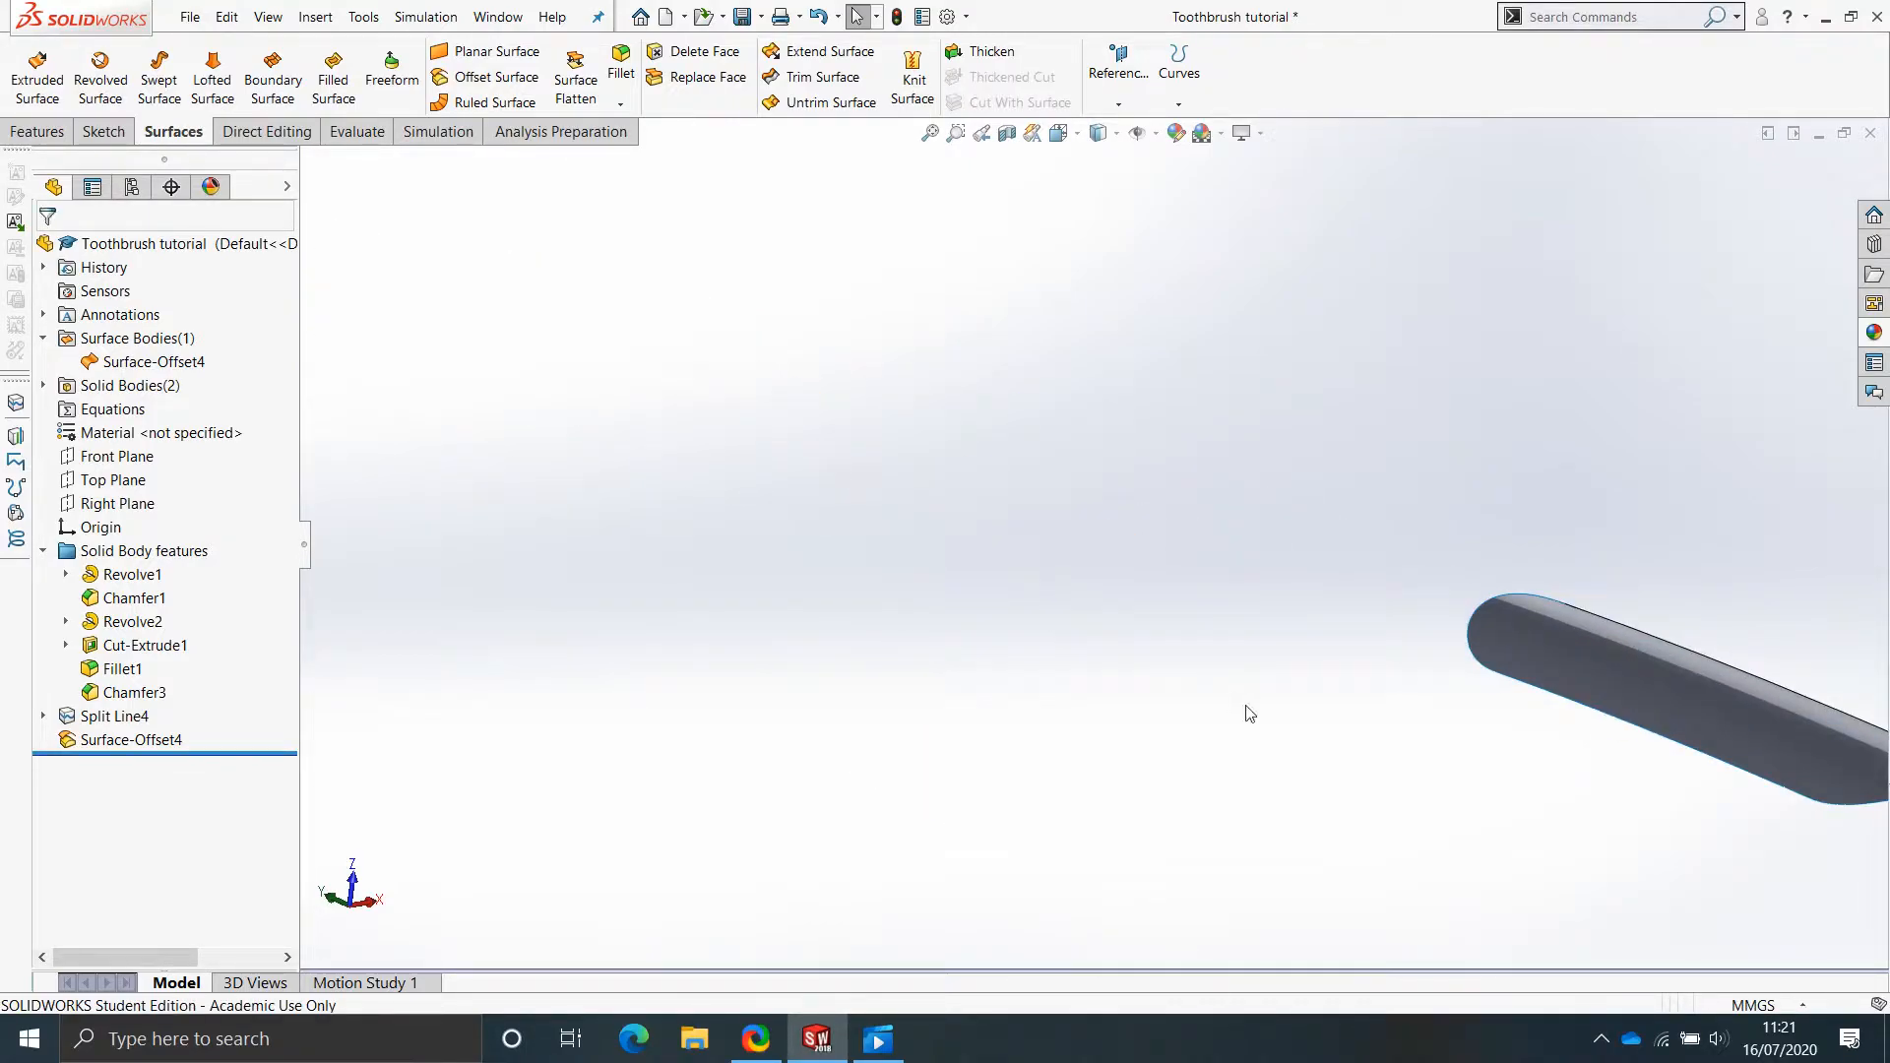
{"action": "scroll", "coordinate": [1346, 663], "scroll_direction": "up", "scroll_amount": 2}
{"action": "middle_click_drag", "start_coordinate": [1350, 670], "coordinate": [1335, 571]}
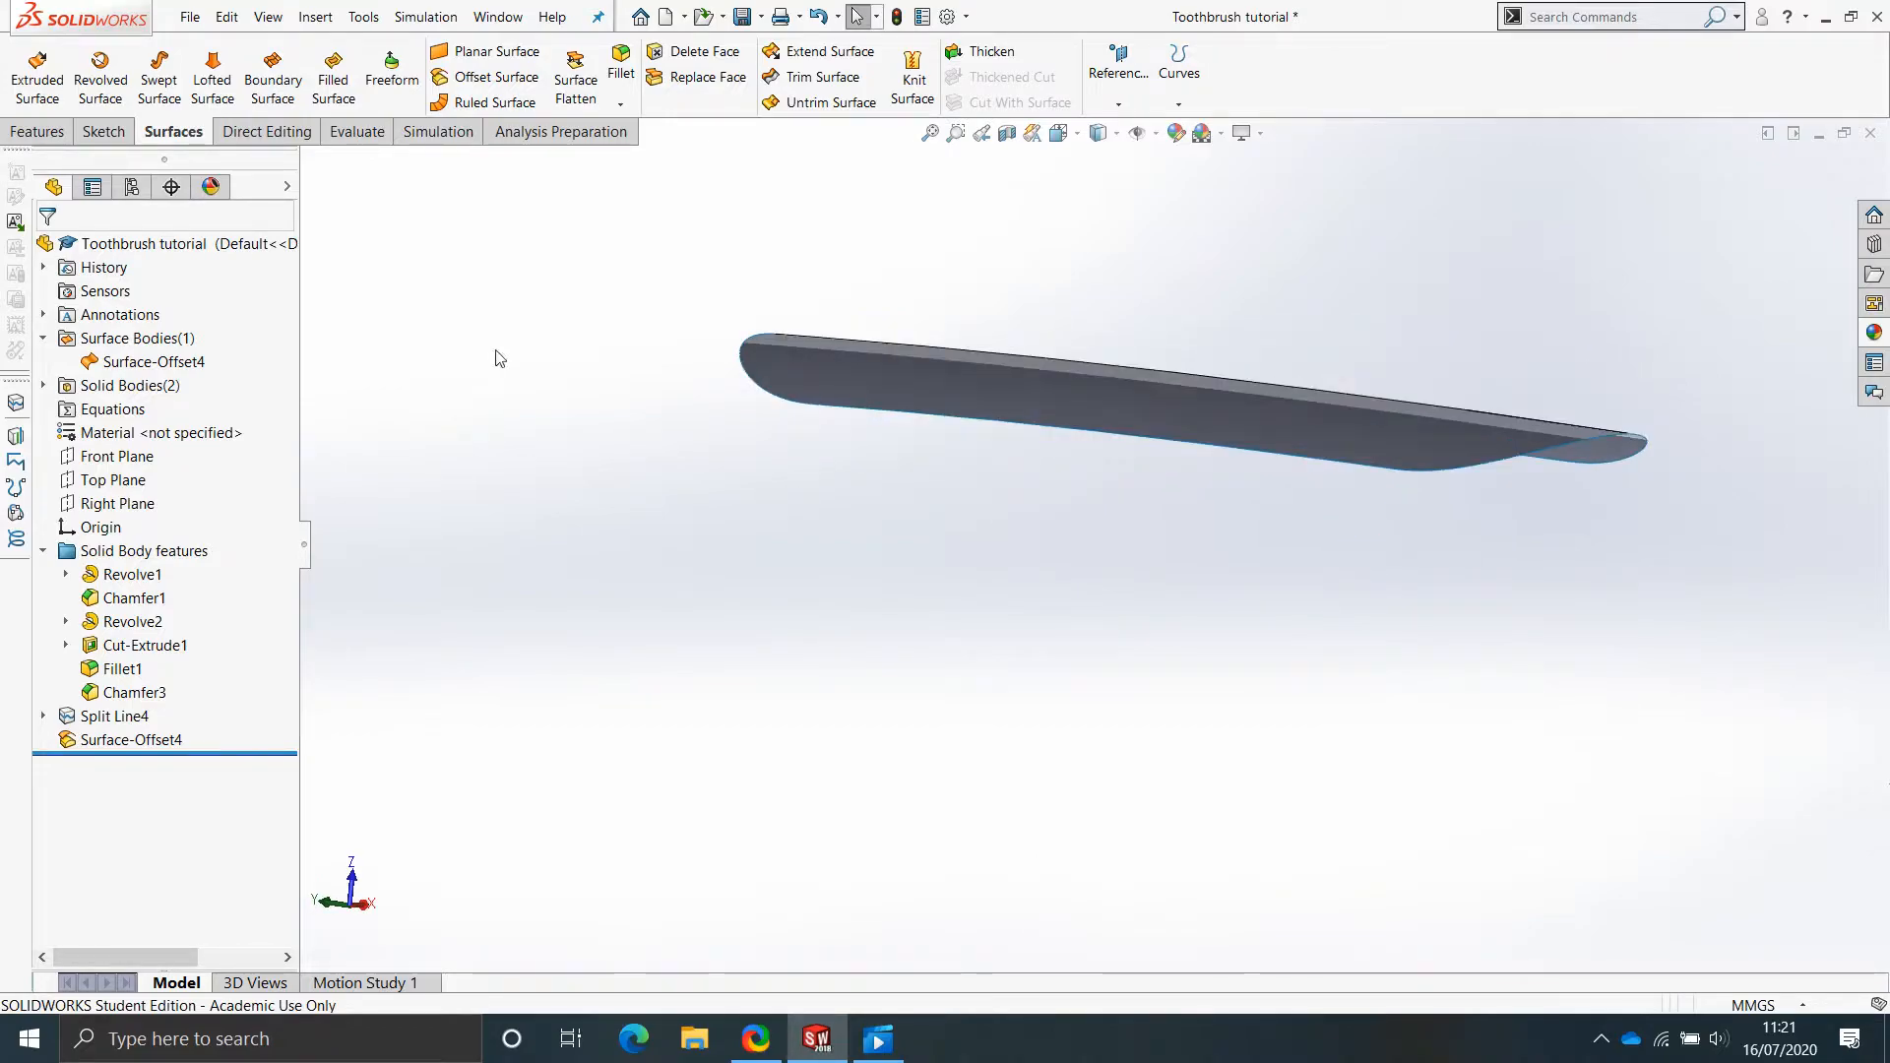
{"action": "key", "text": "shift+Tab"}
{"action": "scroll", "coordinate": [937, 504], "scroll_direction": "up", "scroll_amount": 4}
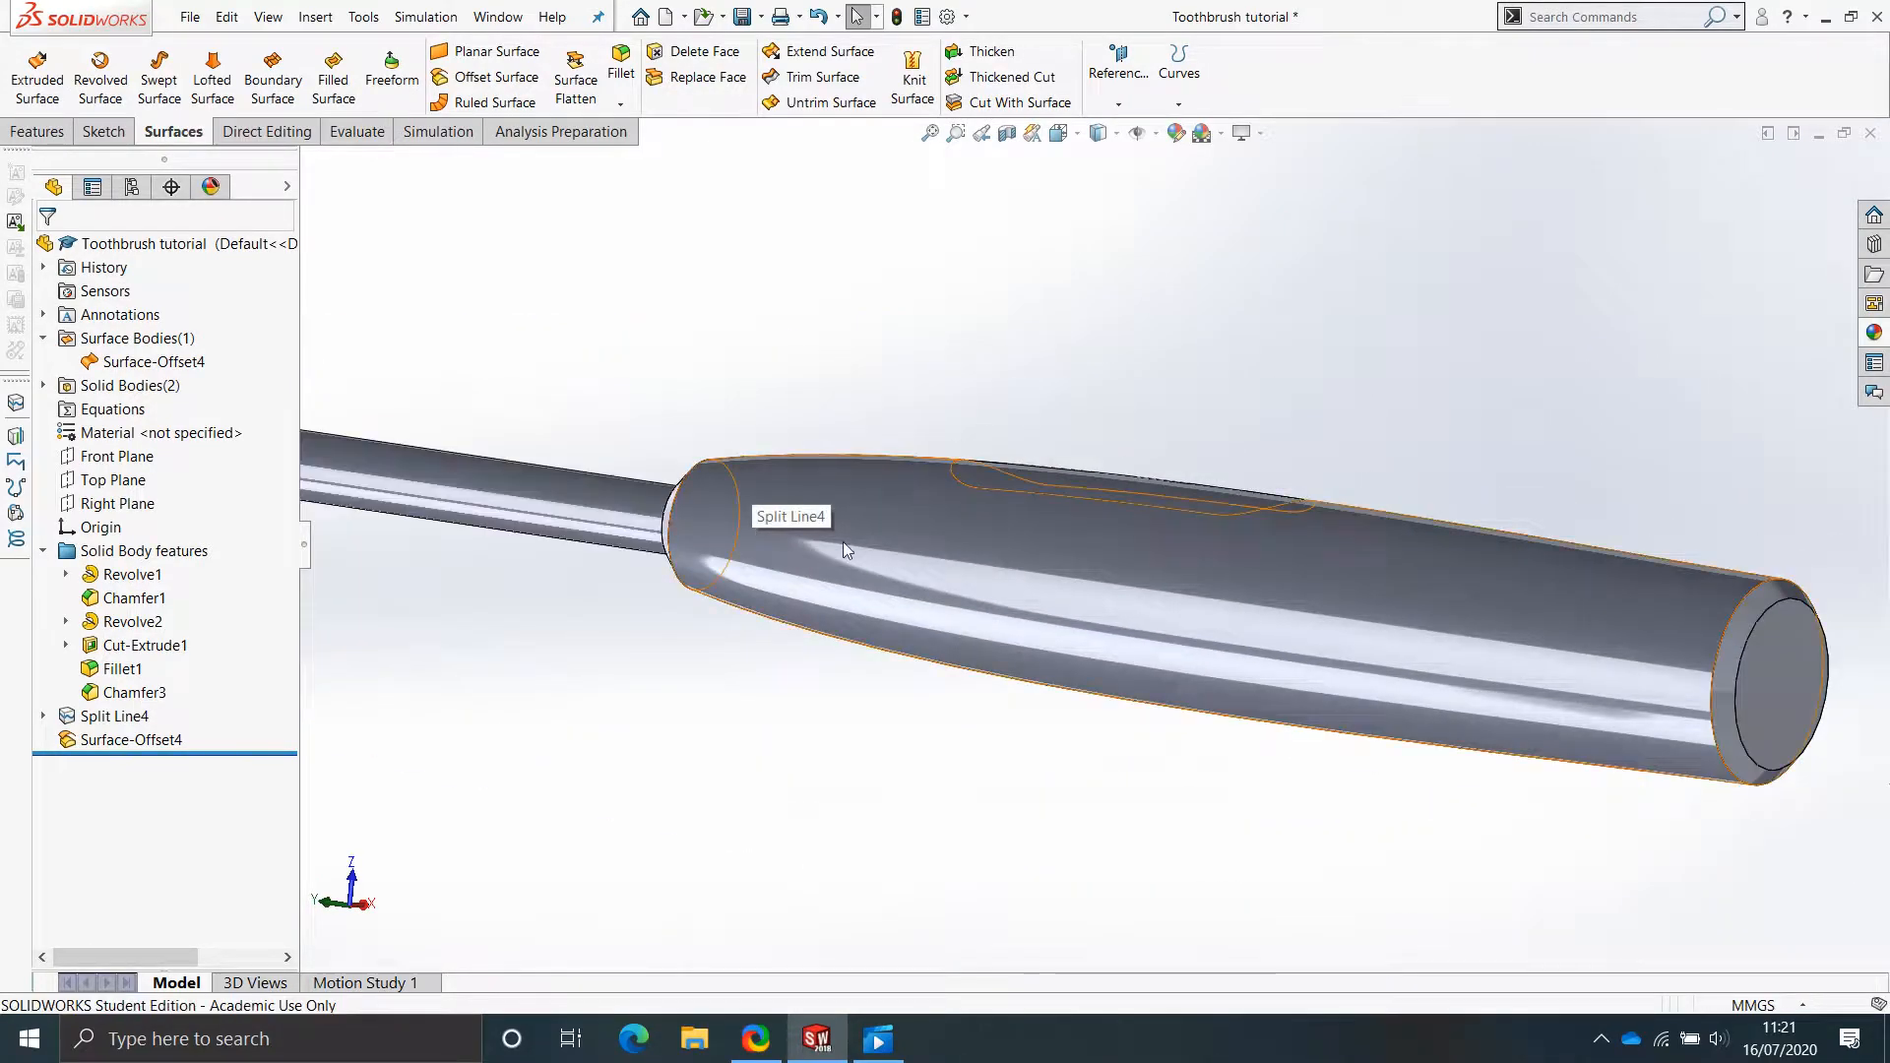
{"action": "key", "text": "Tab"}
{"action": "key", "text": "Tab"}
{"action": "scroll", "coordinate": [1190, 559], "scroll_direction": "down", "scroll_amount": 6}
{"action": "middle_click_drag", "start_coordinate": [977, 481], "coordinate": [931, 490]}
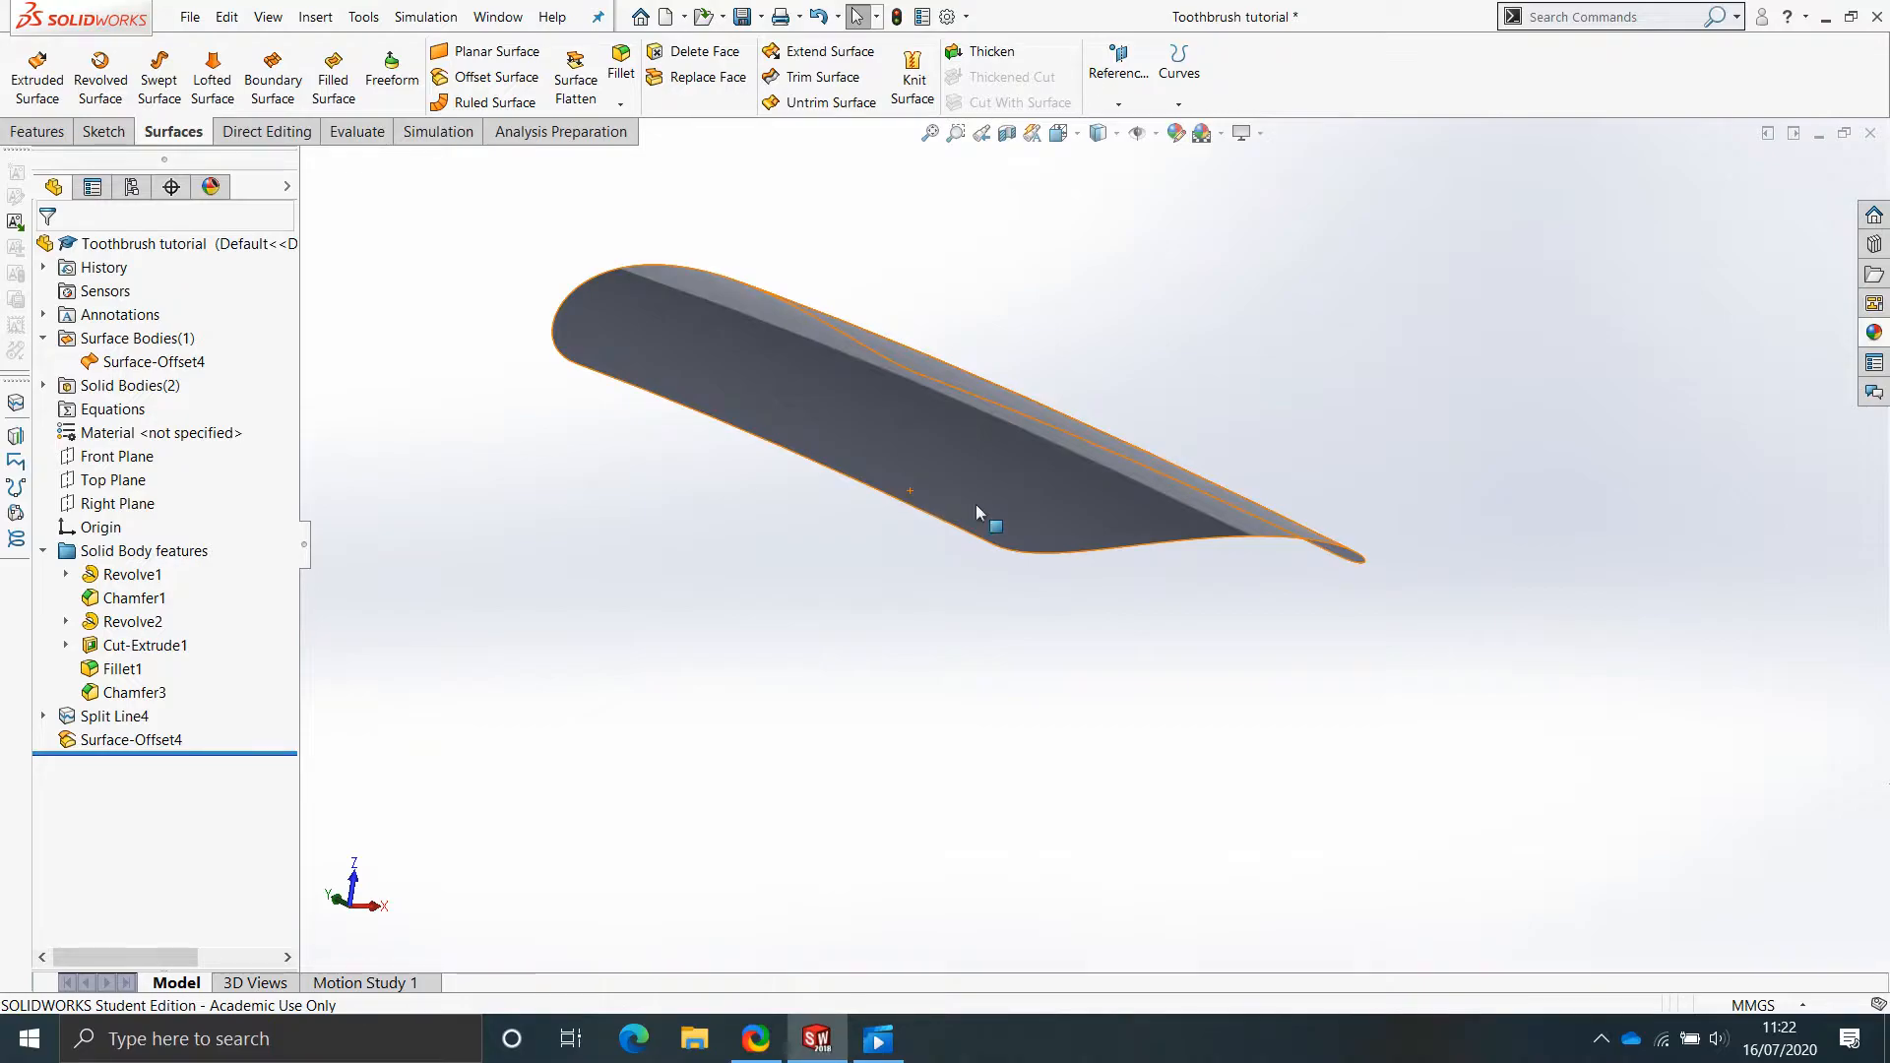
{"action": "key", "text": "shift+Tab"}
{"action": "scroll", "coordinate": [556, 424], "scroll_direction": "up", "scroll_amount": 5}
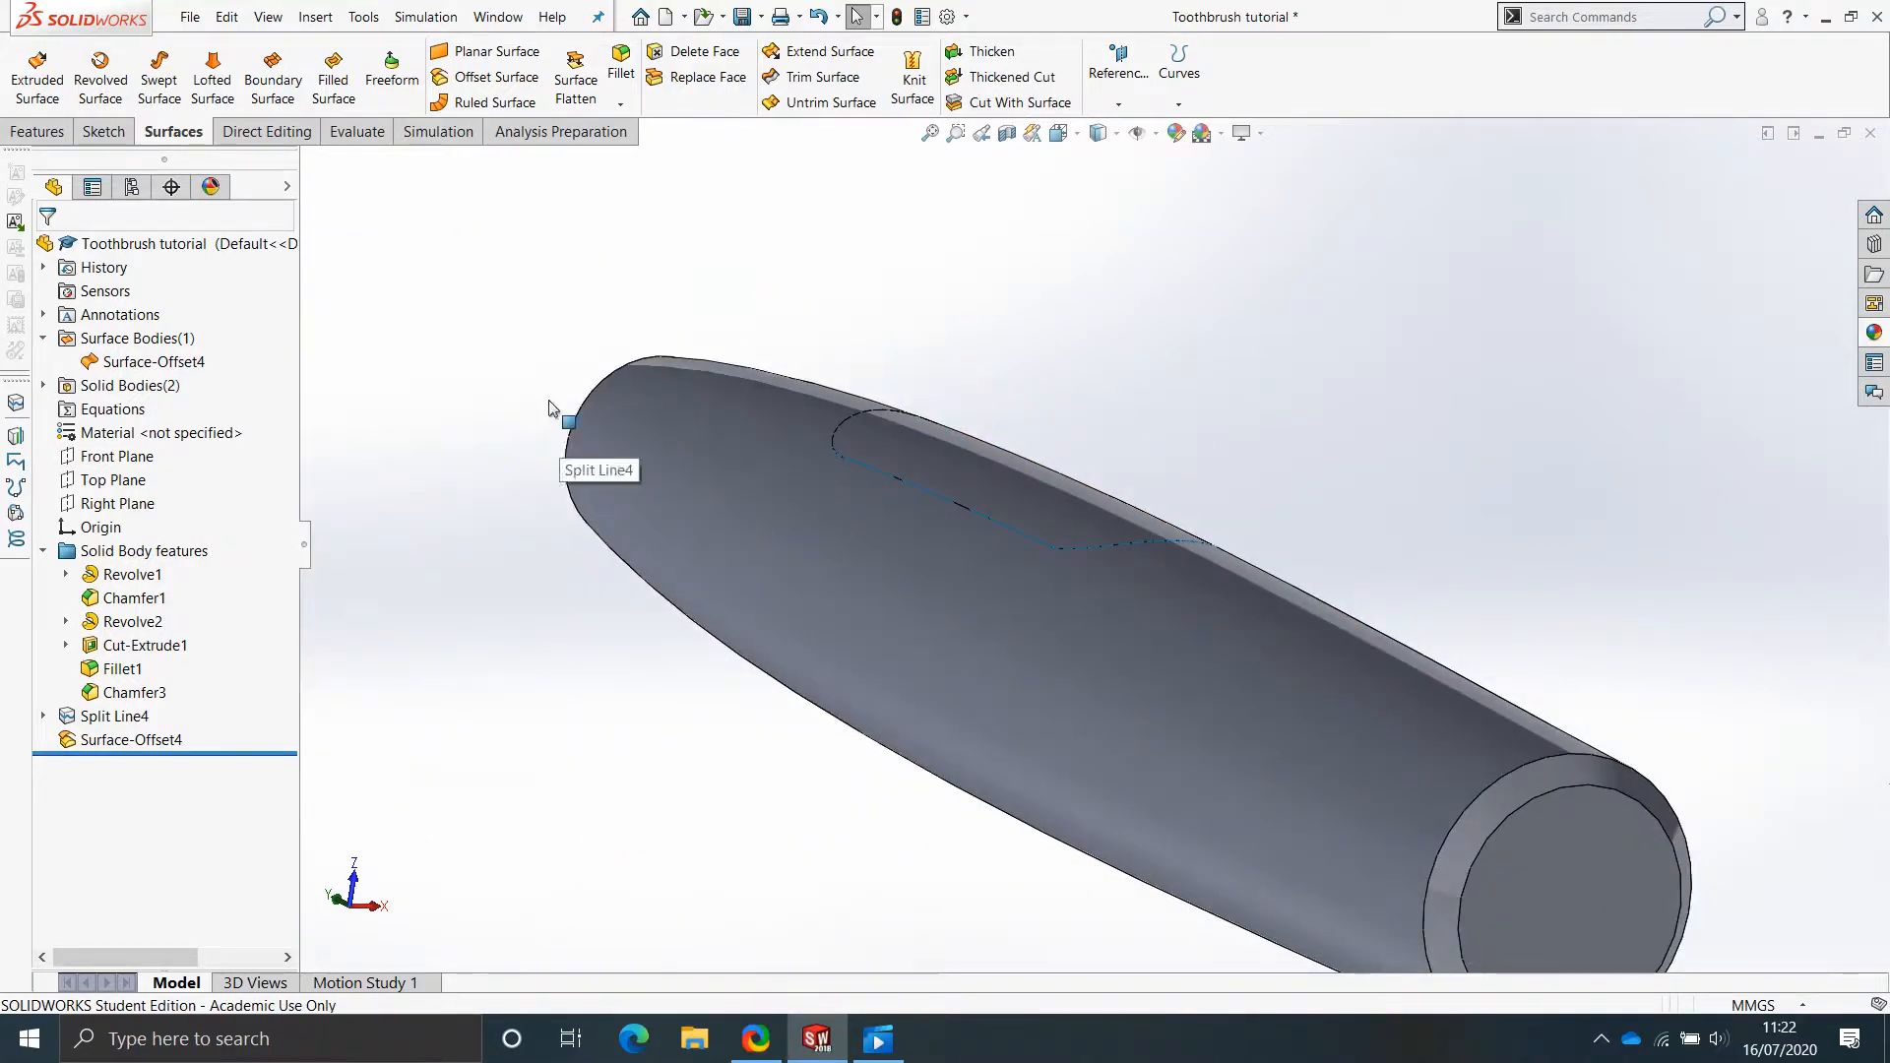
{"action": "scroll", "coordinate": [931, 571], "scroll_direction": "up", "scroll_amount": 3}
Examine the slot face and the surrounding handle face by selecting each in turn, leaving nothing selected.
{"action": "scroll", "coordinate": [1036, 539], "scroll_direction": "down", "scroll_amount": 8}
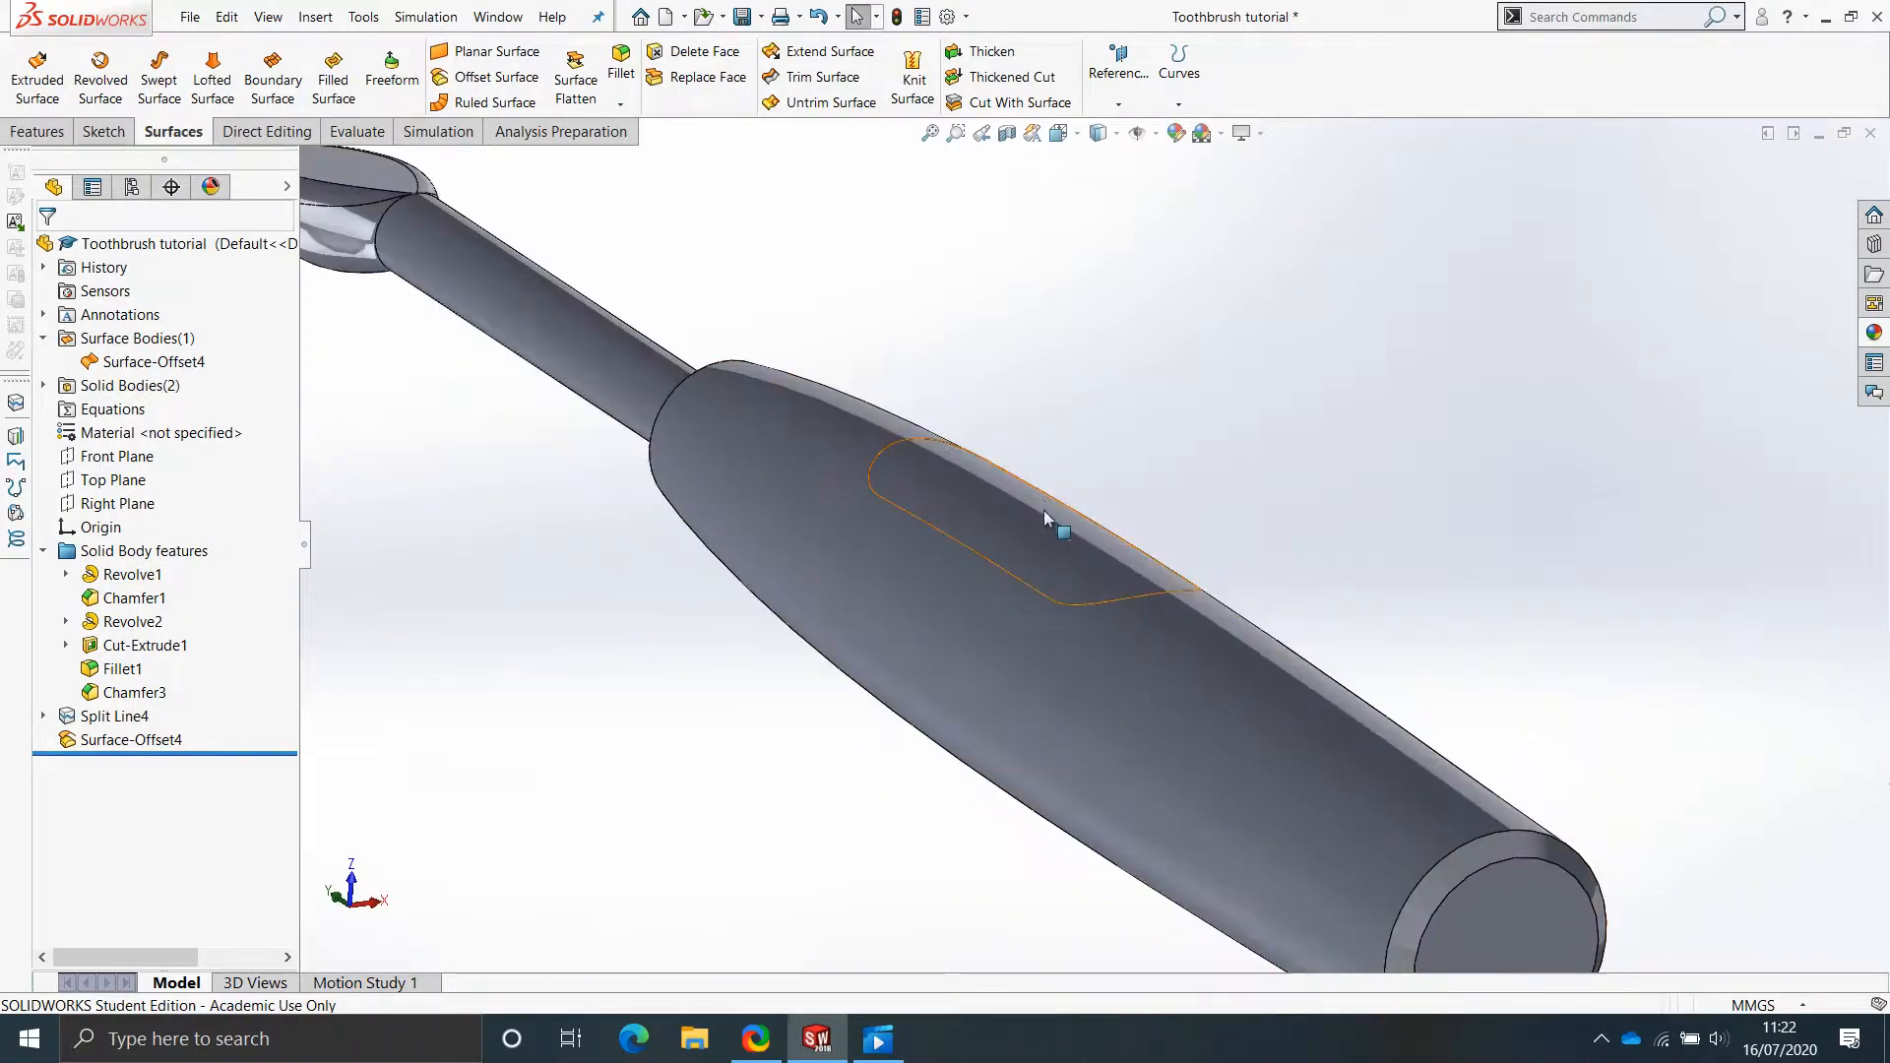
{"action": "left_click", "coordinate": [953, 518]}
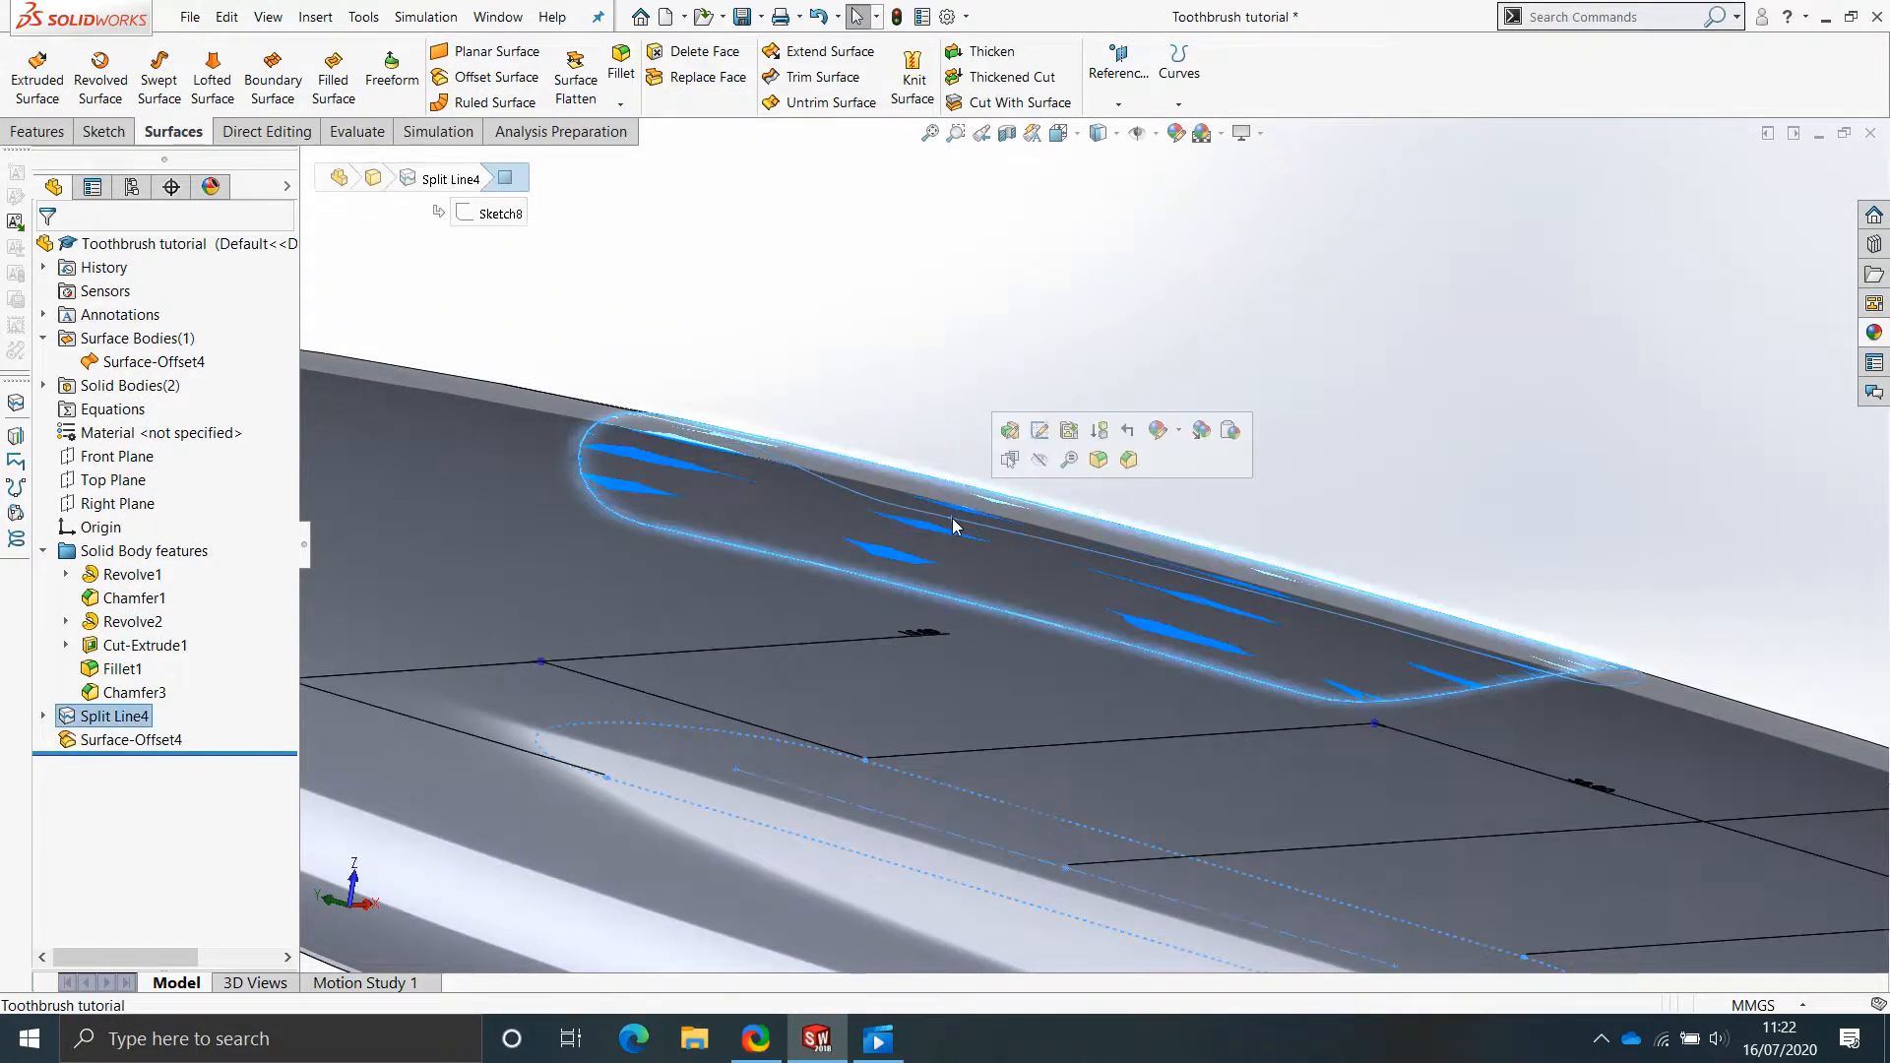
{"action": "left_click", "coordinate": [650, 601]}
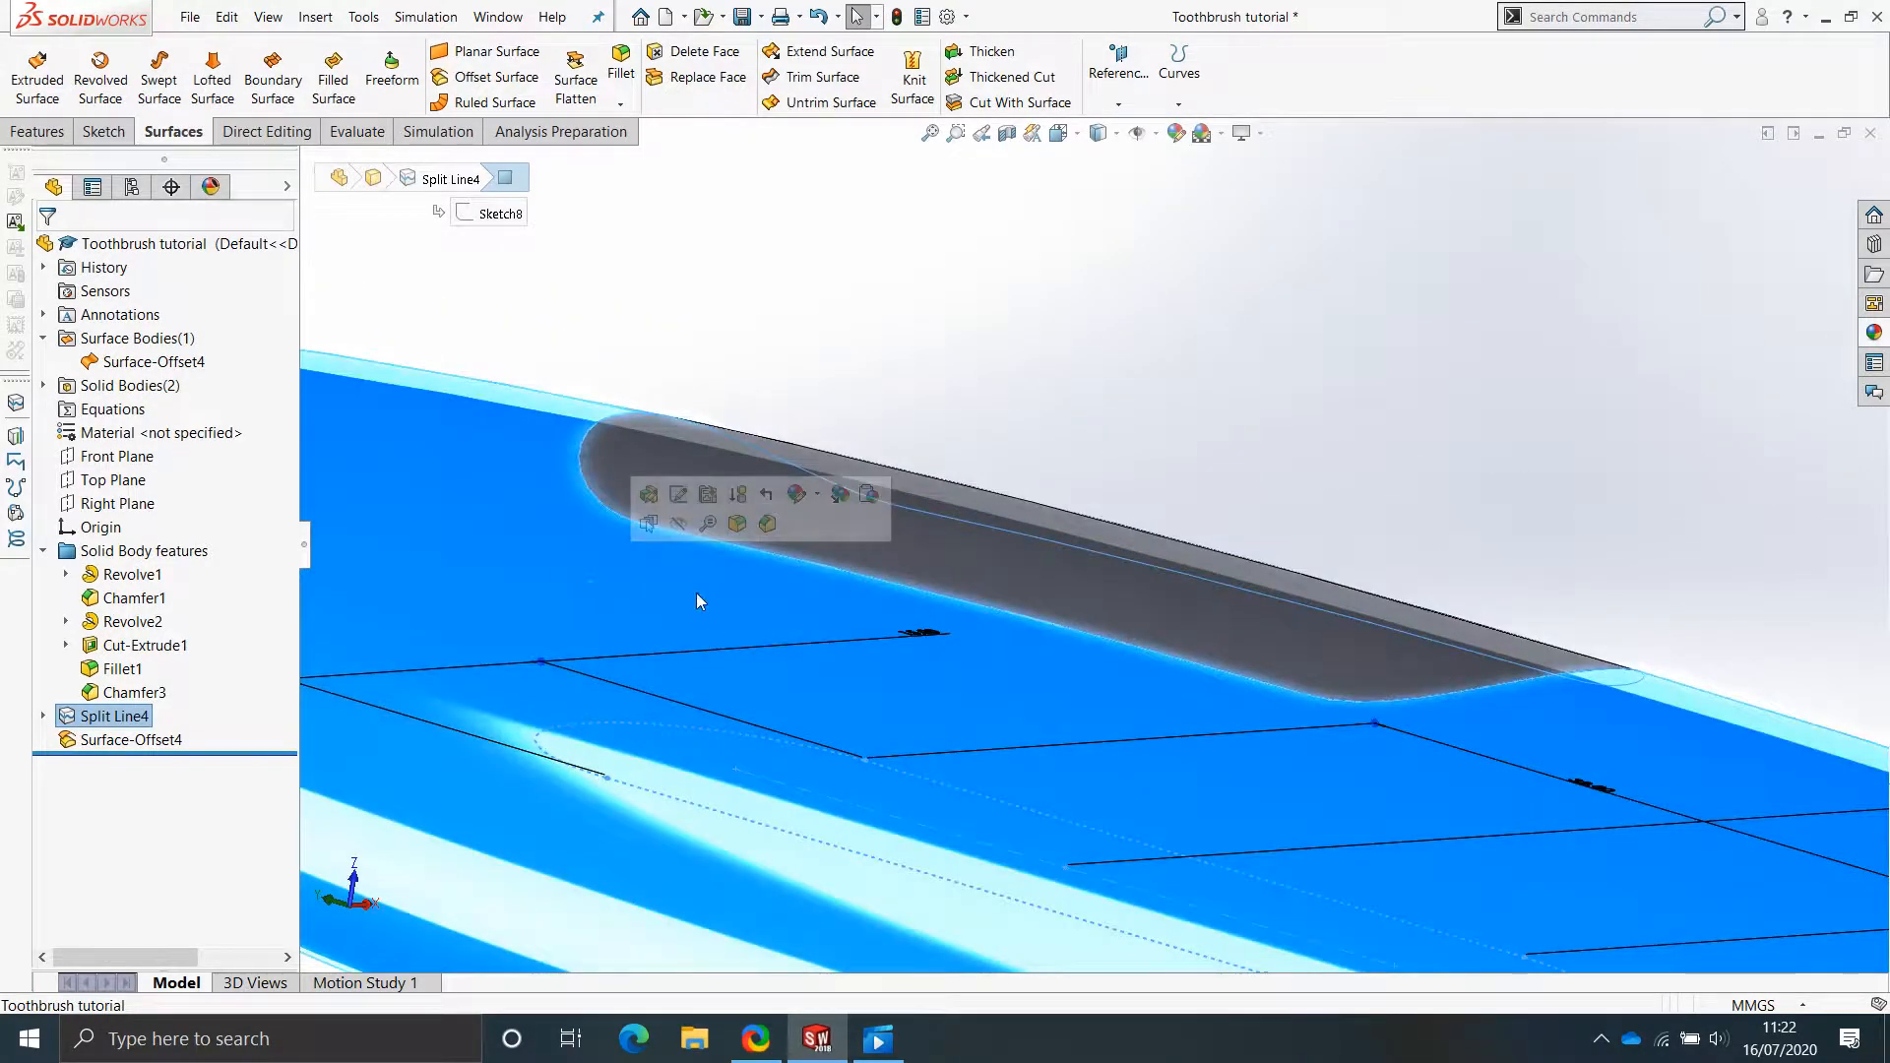
{"action": "middle_click_drag", "start_coordinate": [1089, 386], "coordinate": [1075, 514]}
{"action": "left_click", "coordinate": [1149, 358]}
{"action": "scroll", "coordinate": [1137, 395], "scroll_direction": "up", "scroll_amount": 3}
{"action": "middle_click_drag", "start_coordinate": [1137, 396], "coordinate": [1113, 464]}
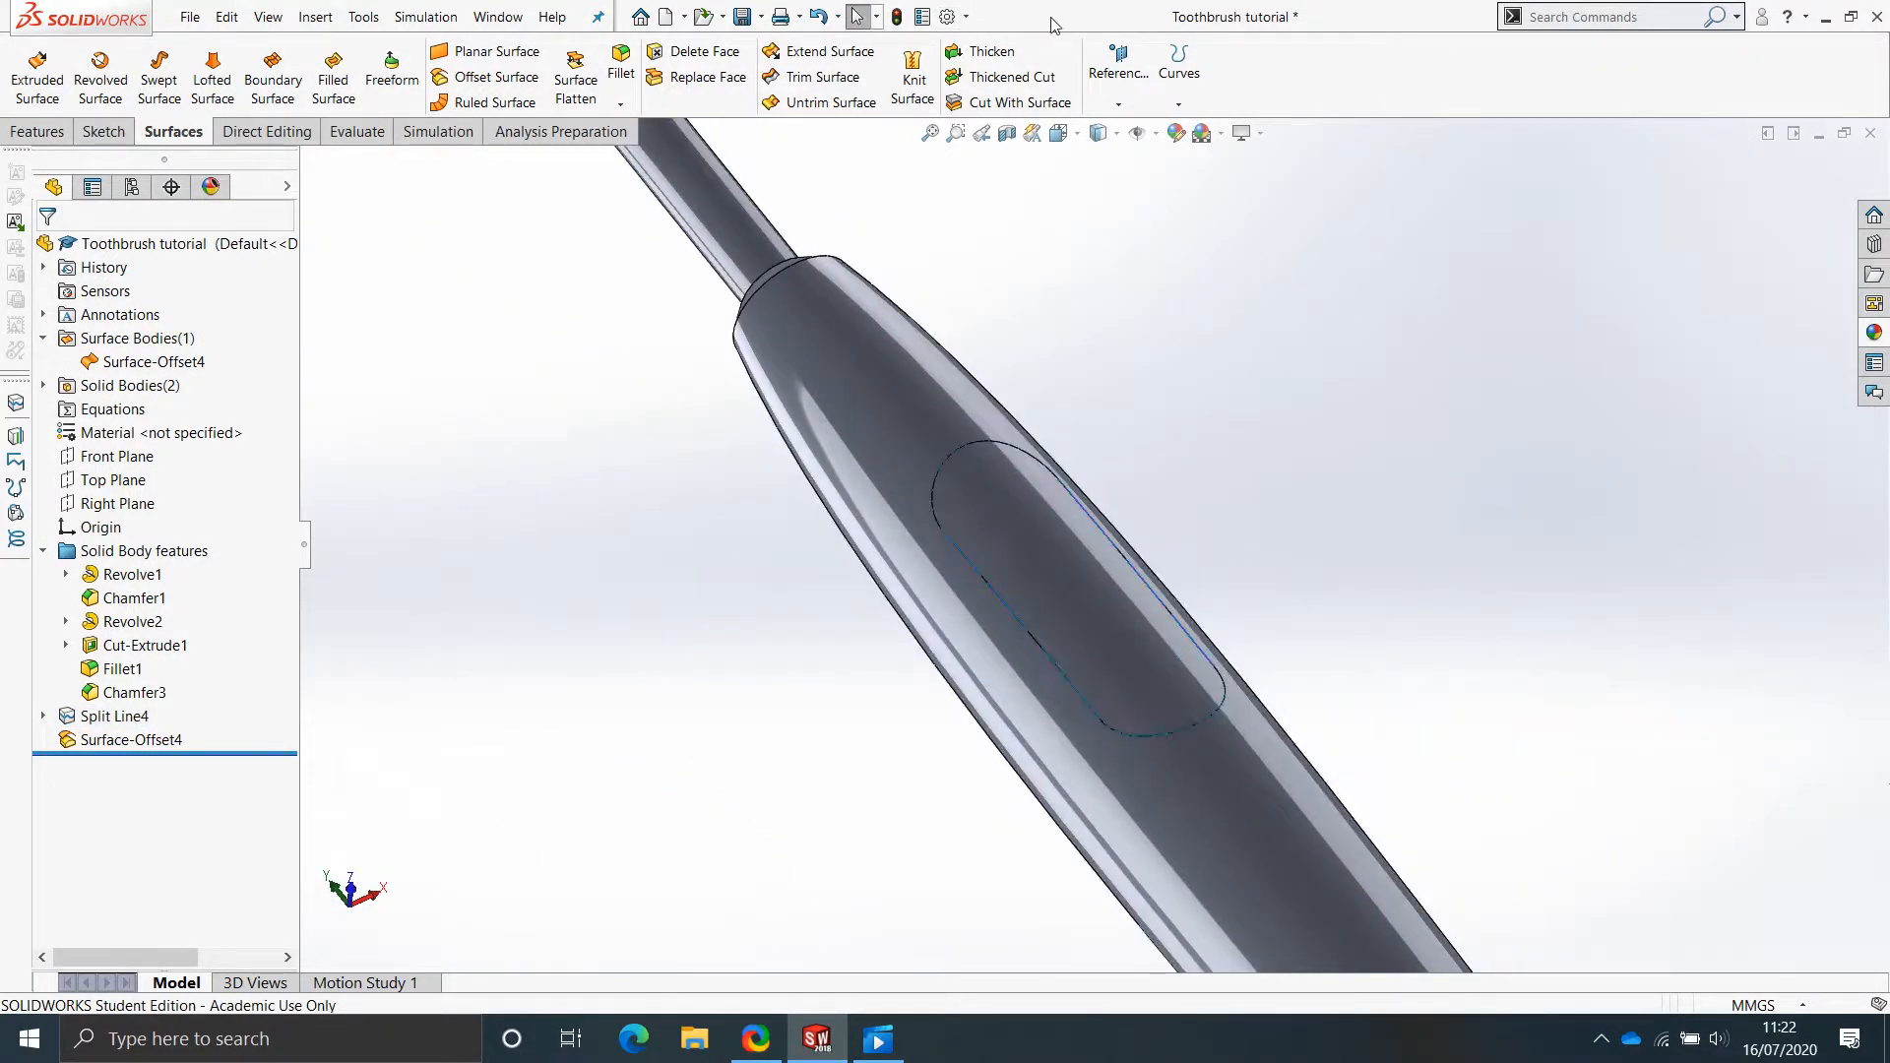
Make a 1.50 mm thickened cut into the handle from the copied slot surface, directed inward.
{"action": "left_click", "coordinate": [1036, 82]}
{"action": "scroll", "coordinate": [1076, 549], "scroll_direction": "up", "scroll_amount": 3}
{"action": "middle_click_drag", "start_coordinate": [1076, 548], "coordinate": [1008, 489]}
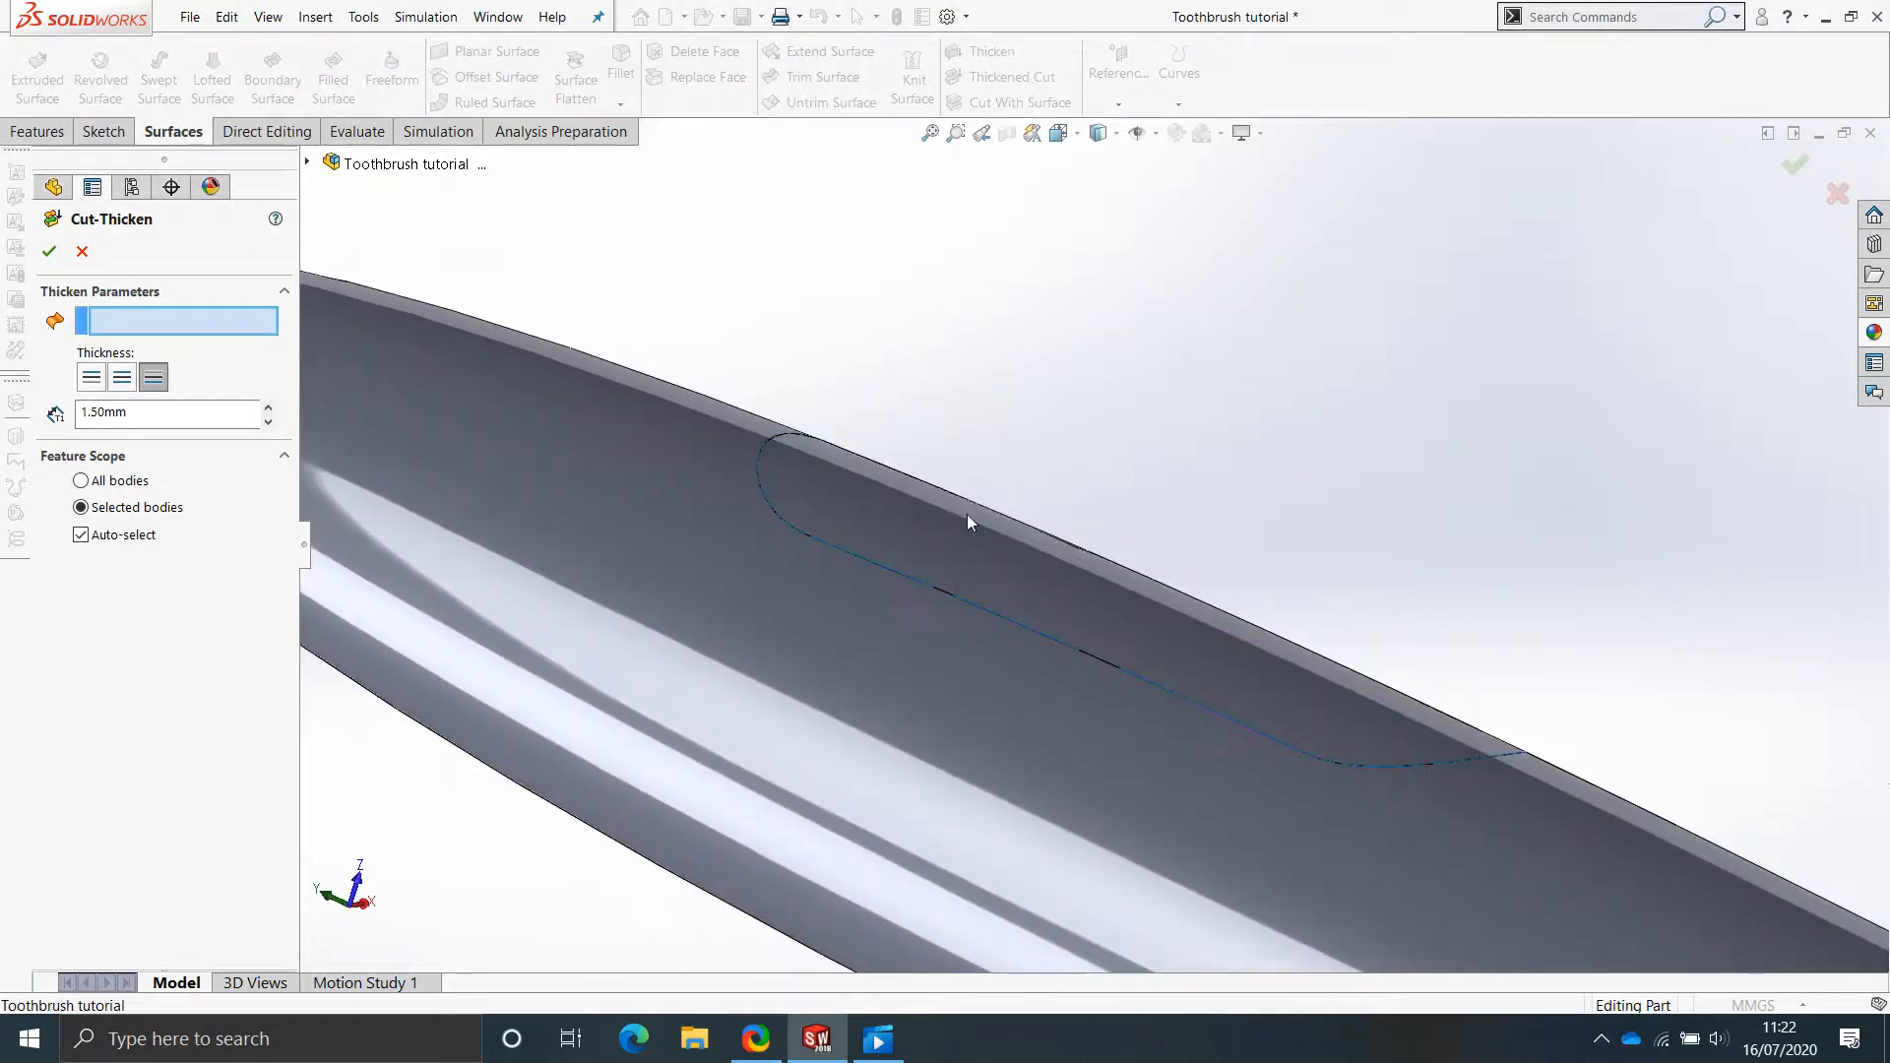
{"action": "left_click", "coordinate": [994, 543]}
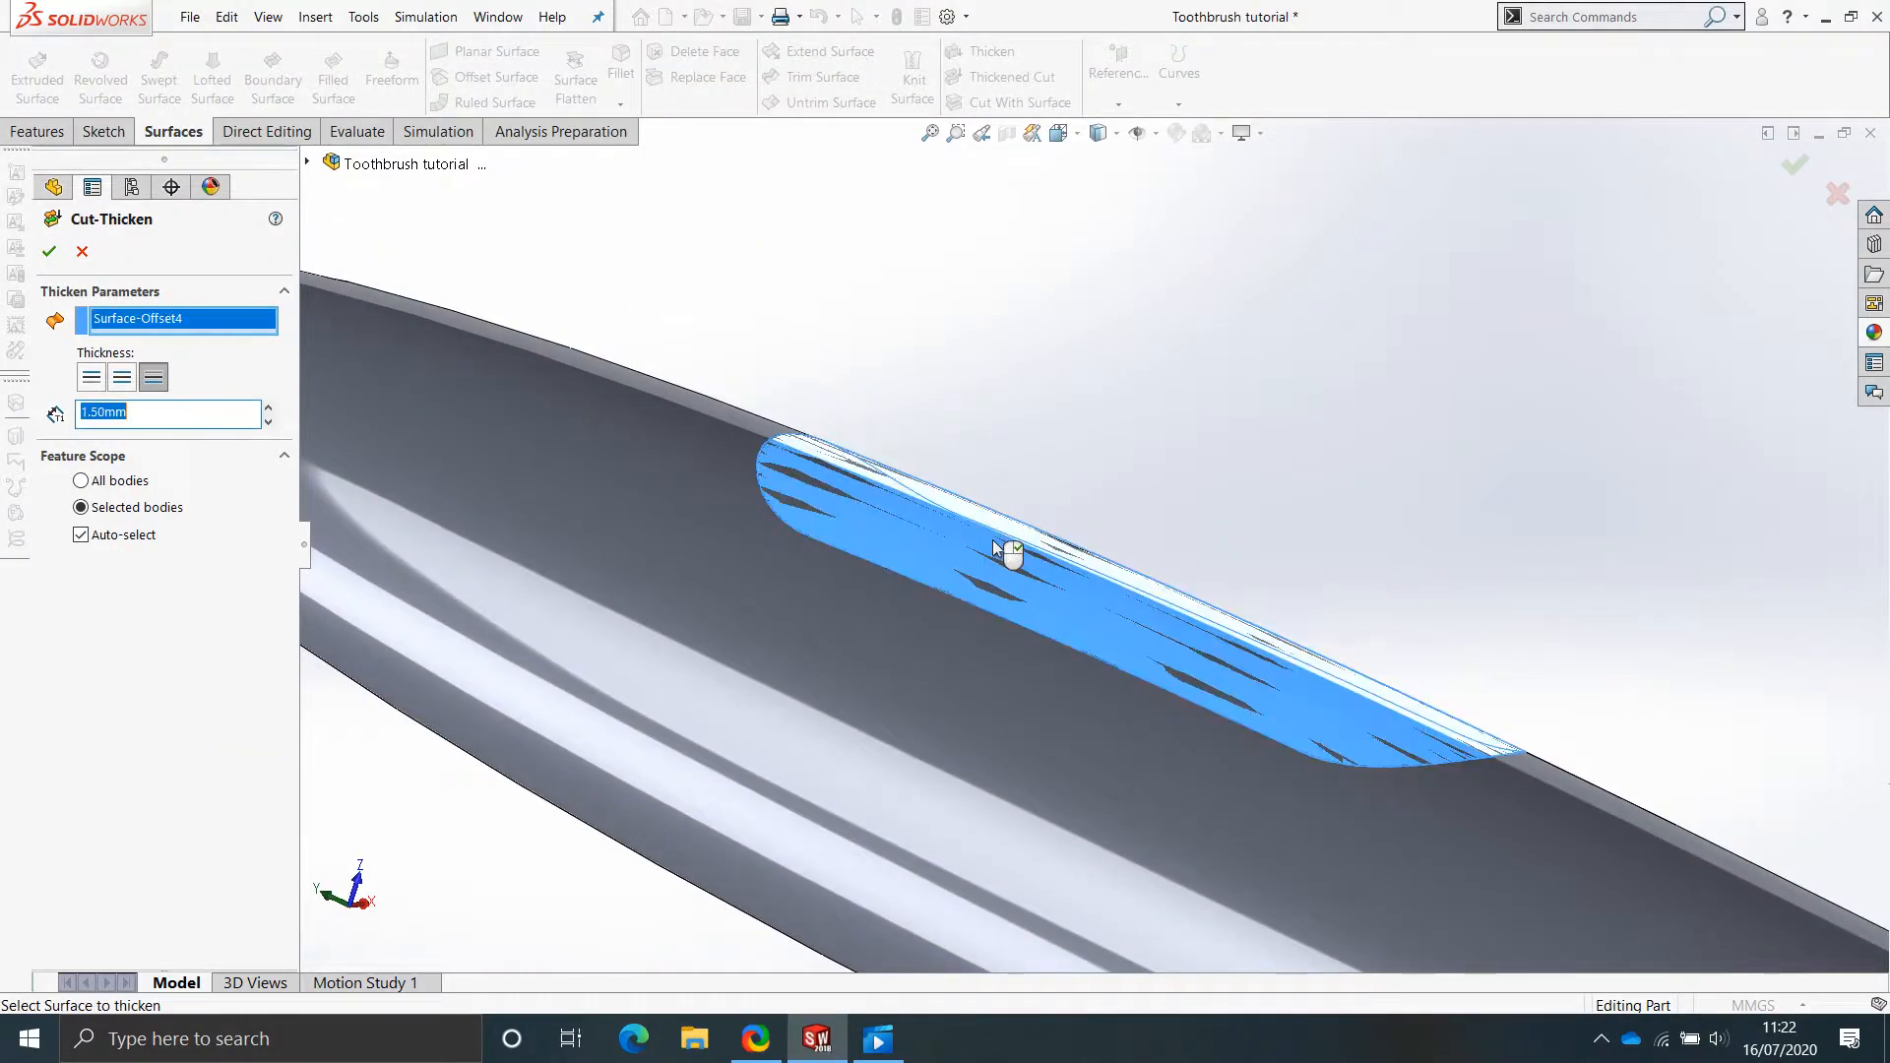
{"action": "scroll", "coordinate": [996, 547], "scroll_direction": "up", "scroll_amount": 3}
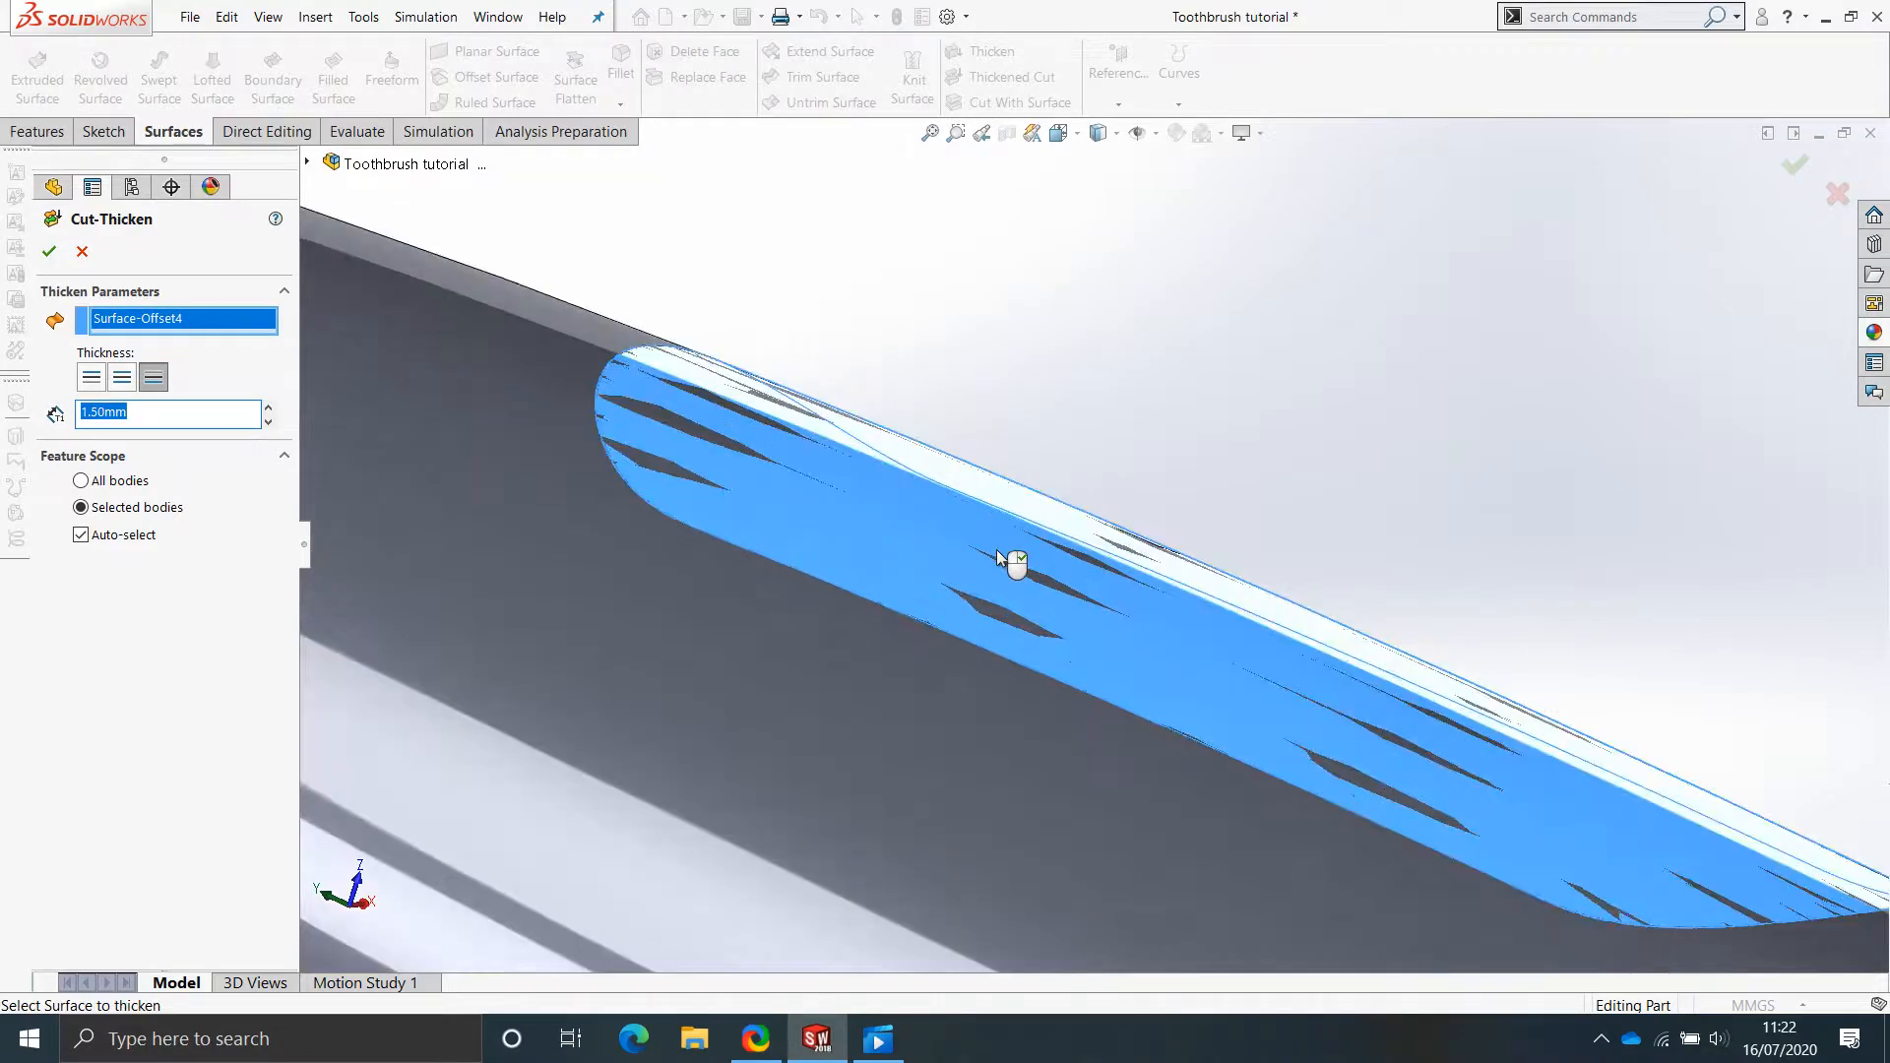
{"action": "left_click", "coordinate": [132, 378]}
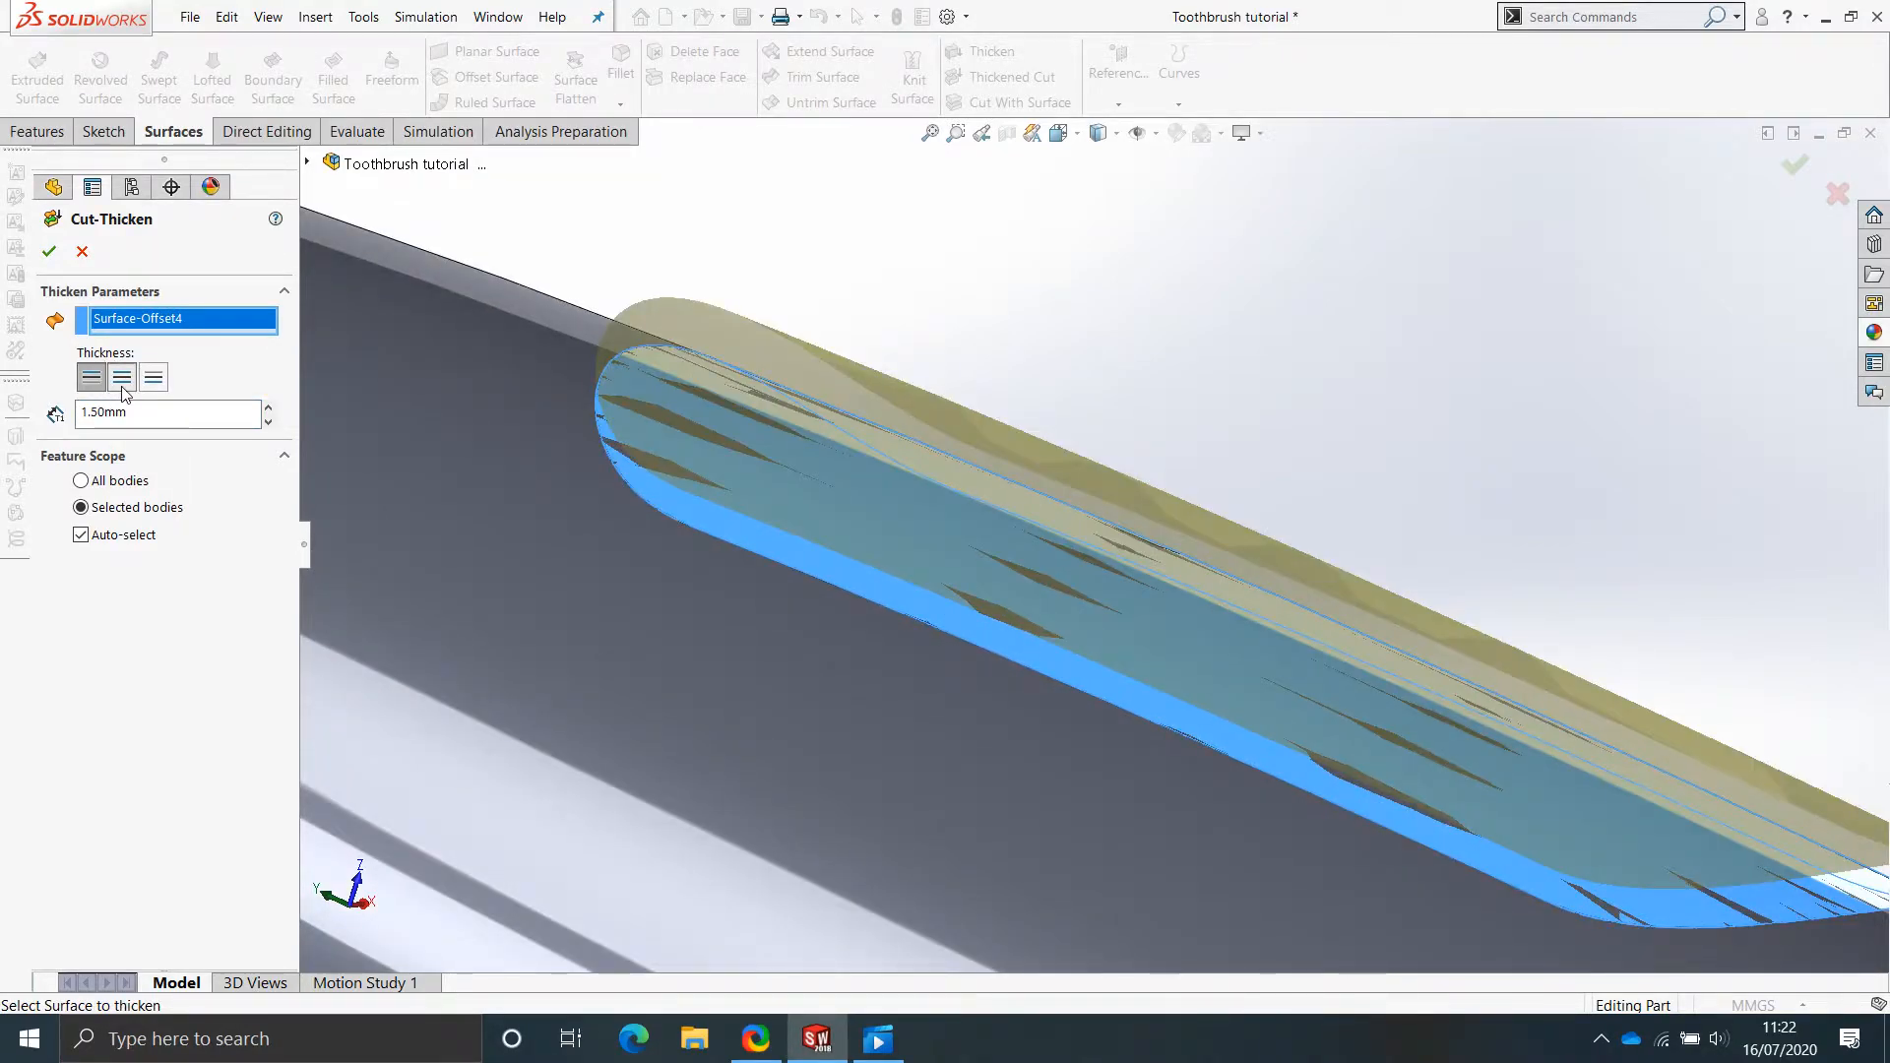
{"action": "middle_click_drag", "start_coordinate": [1189, 602], "coordinate": [1266, 502]}
{"action": "scroll", "coordinate": [1575, 678], "scroll_direction": "down", "scroll_amount": 4}
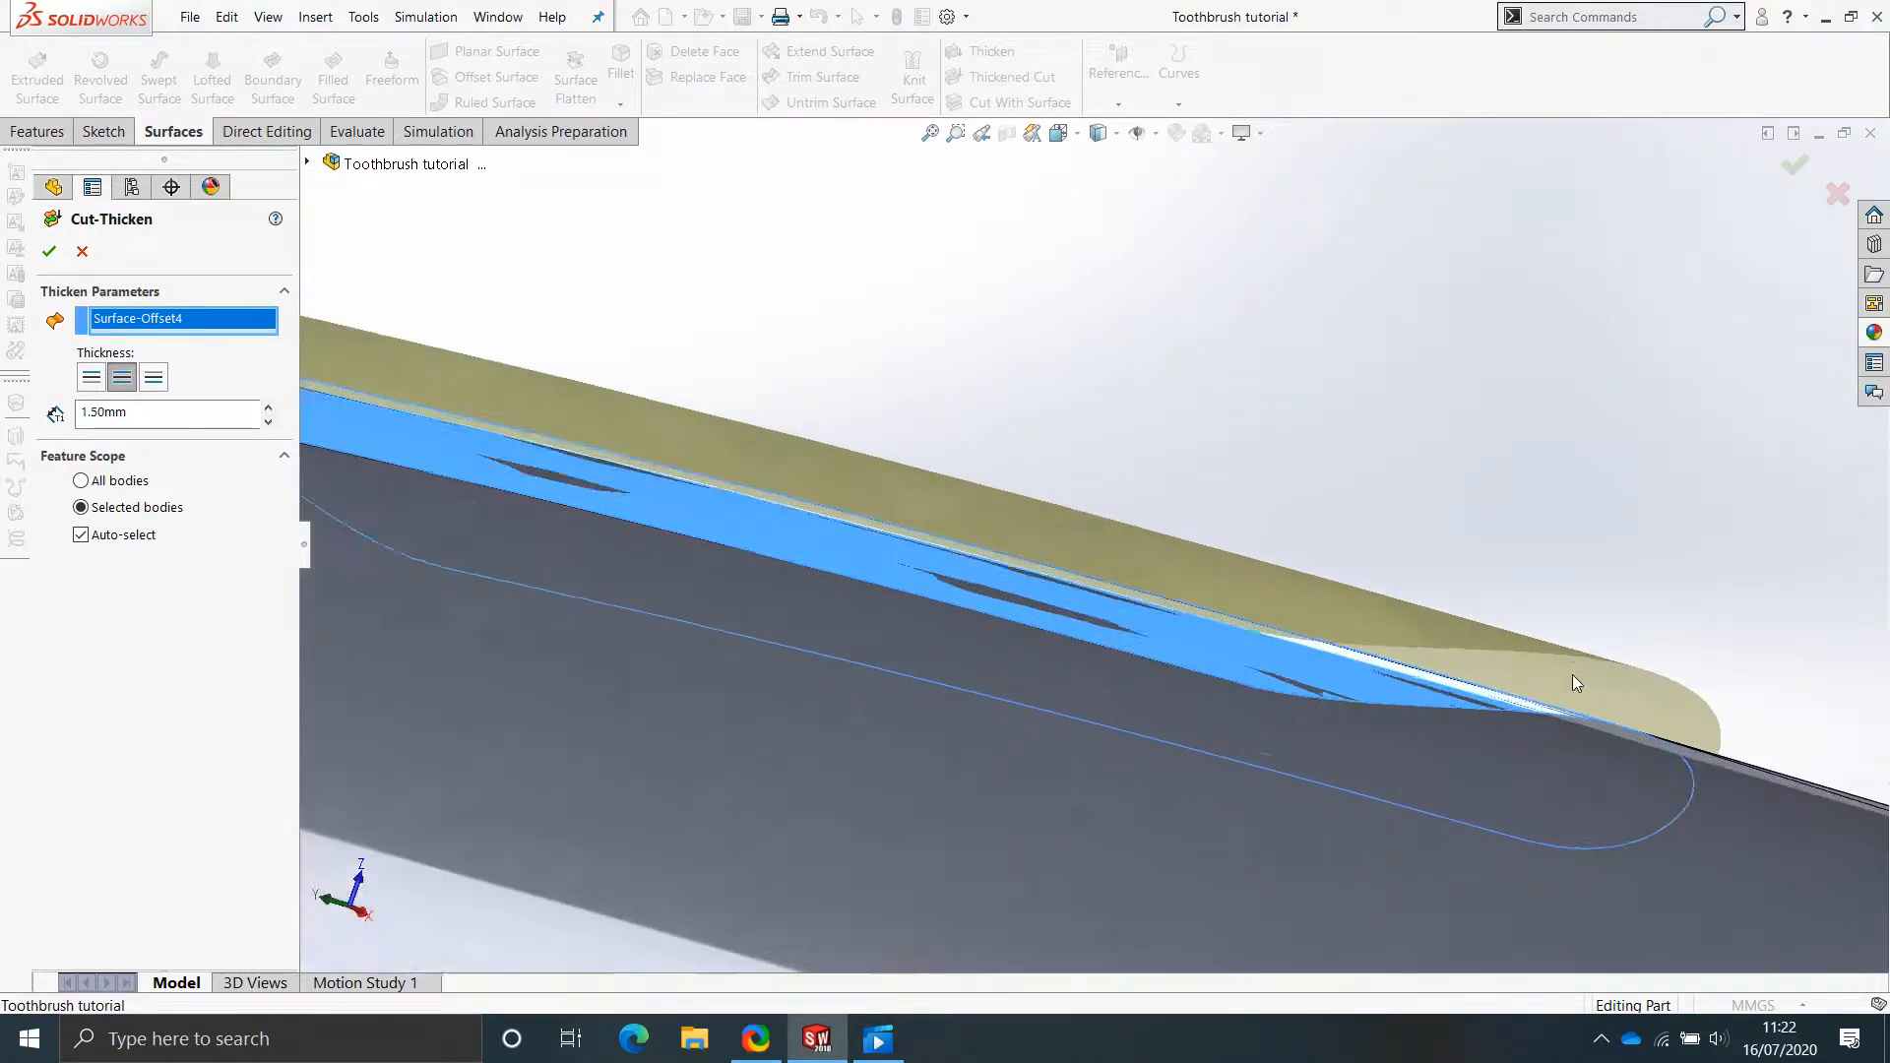
{"action": "left_click", "coordinate": [153, 377]}
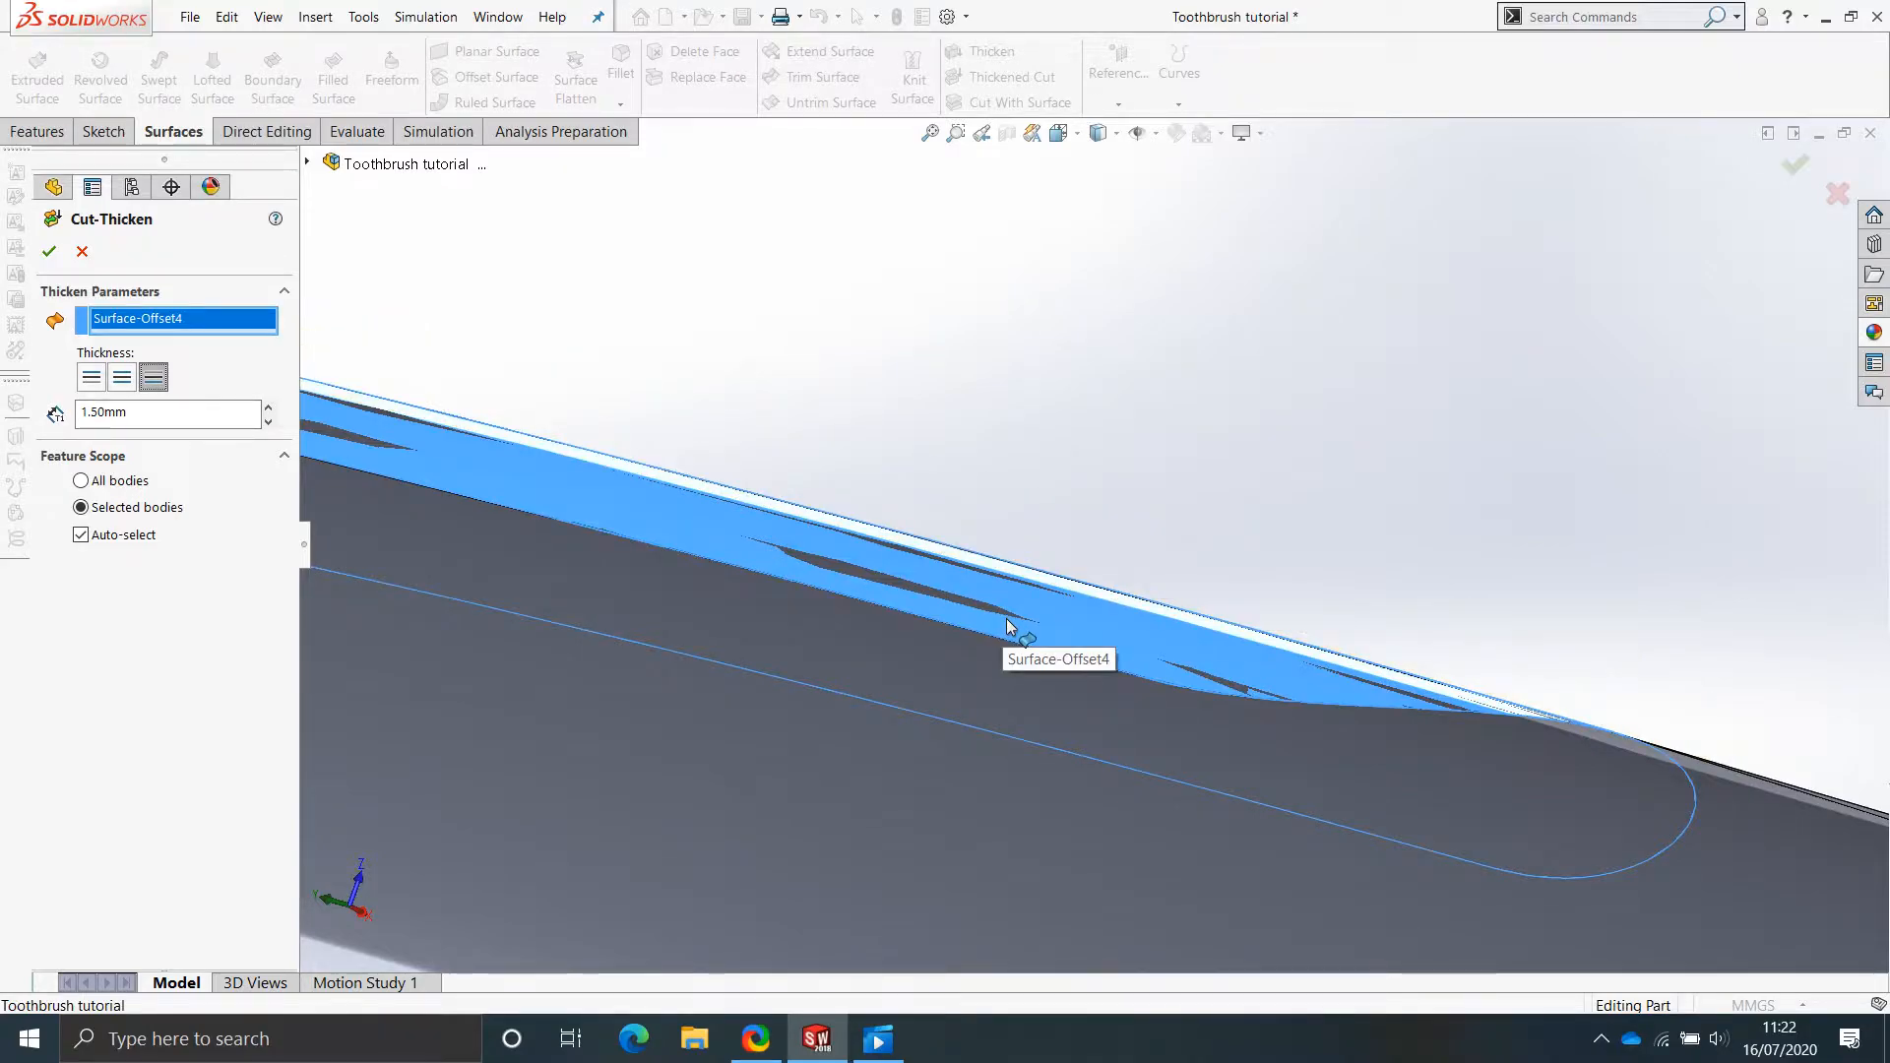
{"action": "left_click", "coordinate": [49, 252]}
Examine the new slot recess in the handle from several angles, leaving nothing selected.
{"action": "scroll", "coordinate": [1162, 541], "scroll_direction": "up", "scroll_amount": 3}
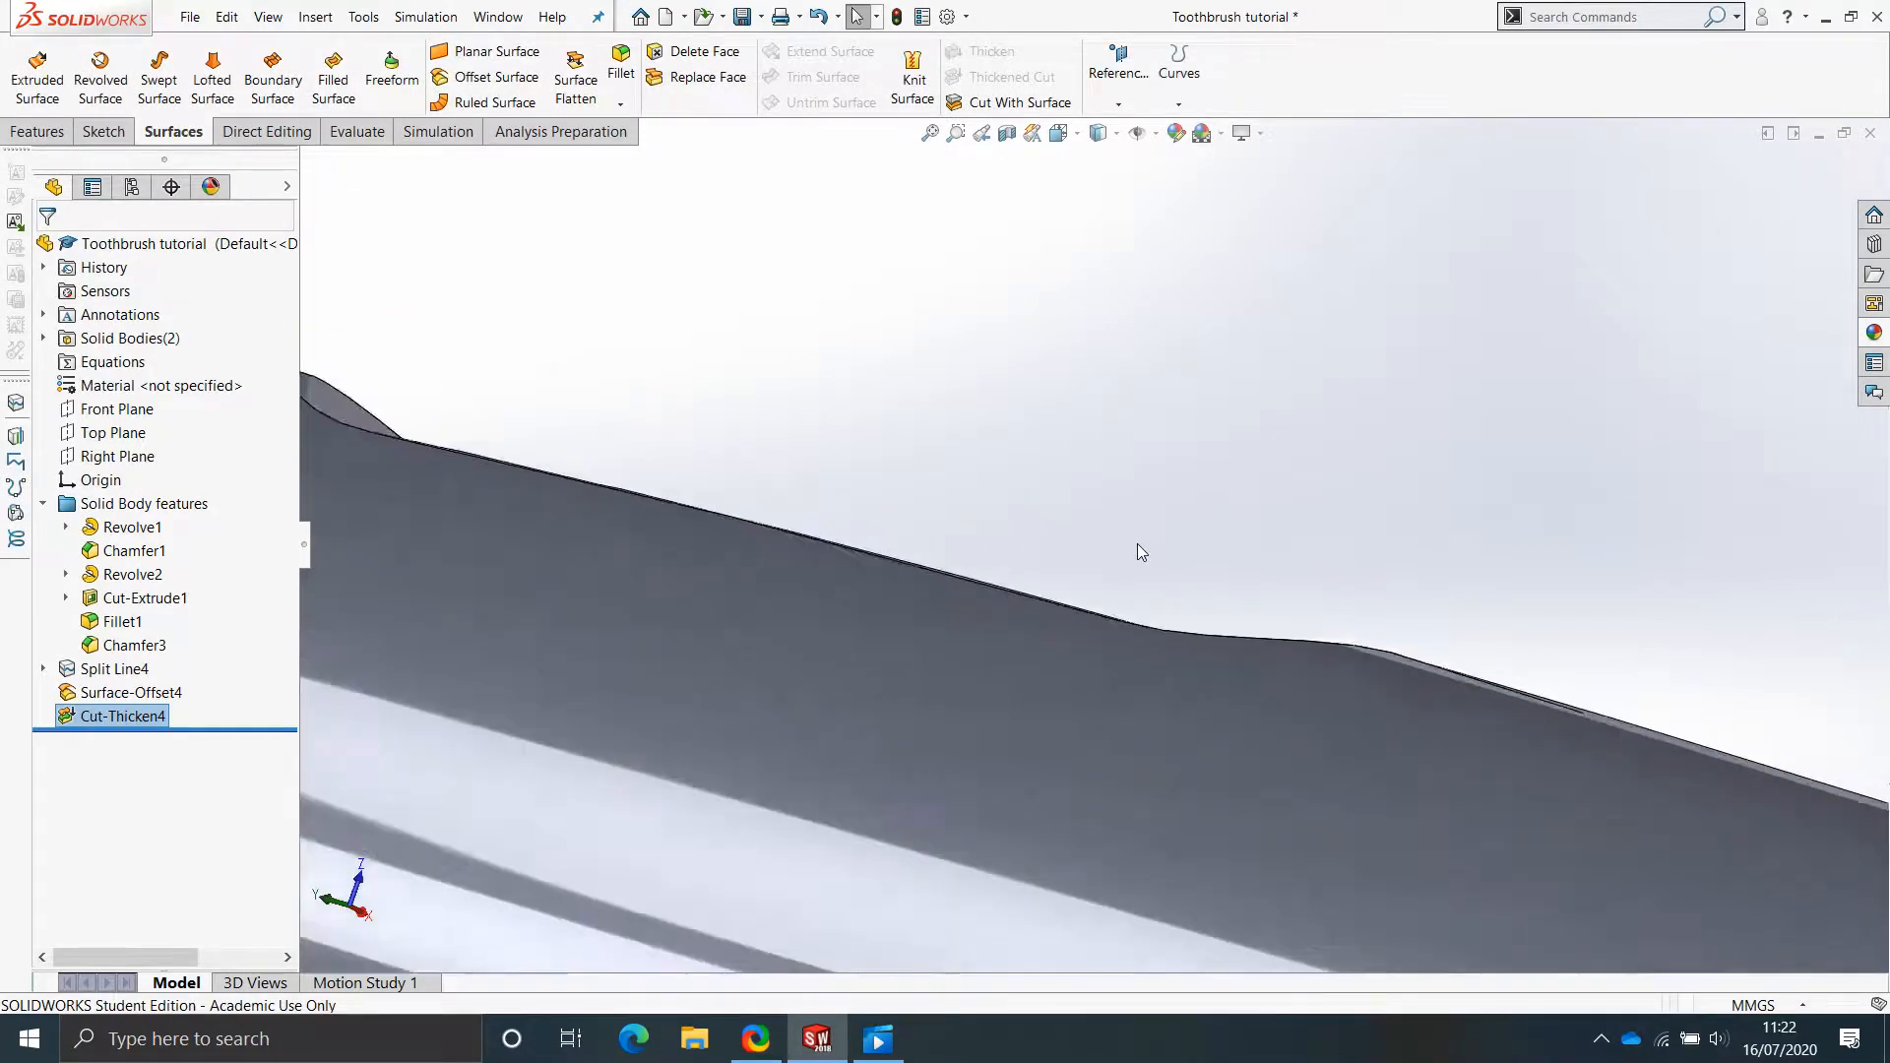
{"action": "scroll", "coordinate": [1137, 543], "scroll_direction": "up", "scroll_amount": 3}
{"action": "middle_click_drag", "start_coordinate": [1105, 557], "coordinate": [1029, 600]}
{"action": "scroll", "coordinate": [1191, 500], "scroll_direction": "up", "scroll_amount": 5}
{"action": "middle_click_drag", "start_coordinate": [1192, 500], "coordinate": [1089, 494]}
{"action": "scroll", "coordinate": [997, 558], "scroll_direction": "down", "scroll_amount": 5}
{"action": "scroll", "coordinate": [997, 559], "scroll_direction": "up", "scroll_amount": 3}
{"action": "scroll", "coordinate": [1103, 706], "scroll_direction": "up", "scroll_amount": 5}
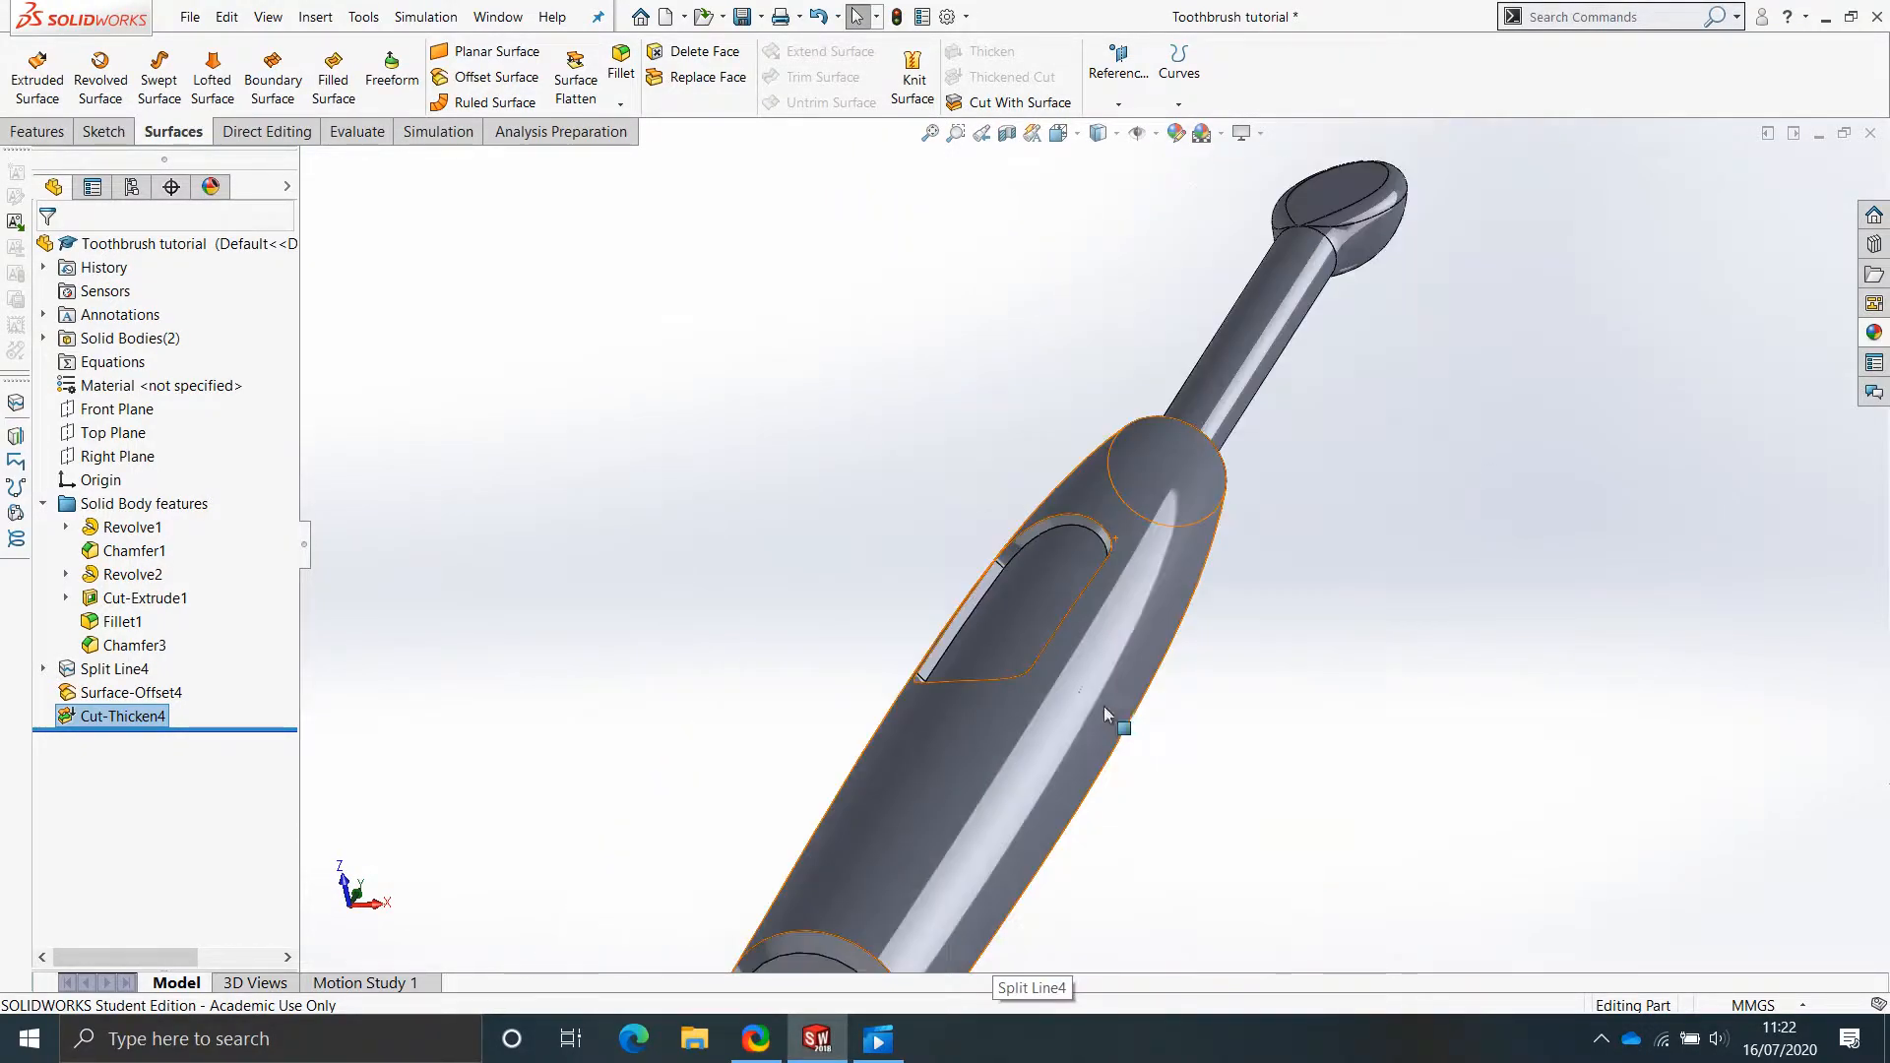
{"action": "scroll", "coordinate": [1054, 534], "scroll_direction": "down", "scroll_amount": 6}
{"action": "left_click", "coordinate": [894, 563]}
{"action": "scroll", "coordinate": [1350, 573], "scroll_direction": "up", "scroll_amount": 3}
{"action": "scroll", "coordinate": [1350, 573], "scroll_direction": "up", "scroll_amount": 3}
{"action": "middle_click_drag", "start_coordinate": [1350, 573], "coordinate": [1329, 766]}
{"action": "scroll", "coordinate": [1220, 652], "scroll_direction": "up", "scroll_amount": 5}
{"action": "middle_click_drag", "start_coordinate": [1219, 645], "coordinate": [1290, 426]}
{"action": "scroll", "coordinate": [1170, 571], "scroll_direction": "down", "scroll_amount": 4}
{"action": "scroll", "coordinate": [1167, 565], "scroll_direction": "down", "scroll_amount": 4}
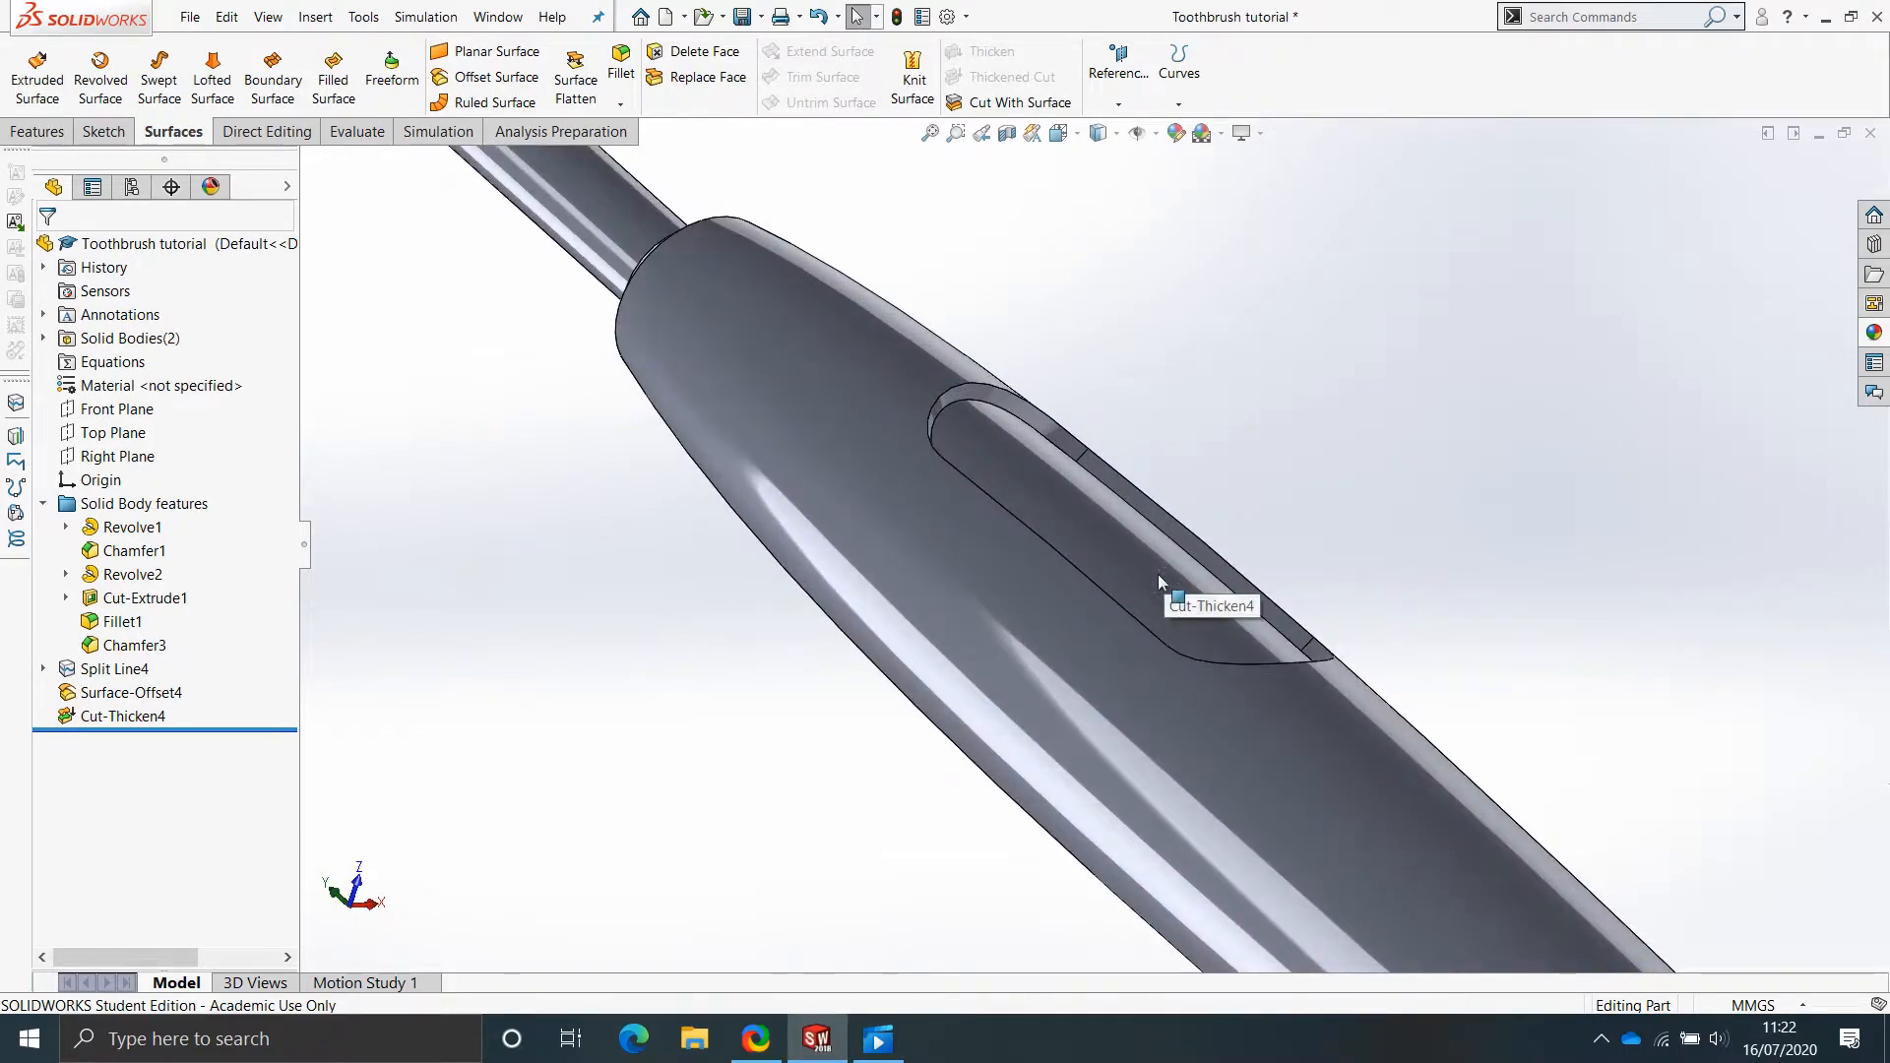
Collapse the Solid Body features folder and highlight the thickened cut to review its extent from the front, leaving nothing selected.
{"action": "left_click", "coordinate": [43, 503]}
{"action": "left_click", "coordinate": [123, 552]}
{"action": "left_click", "coordinate": [124, 575]}
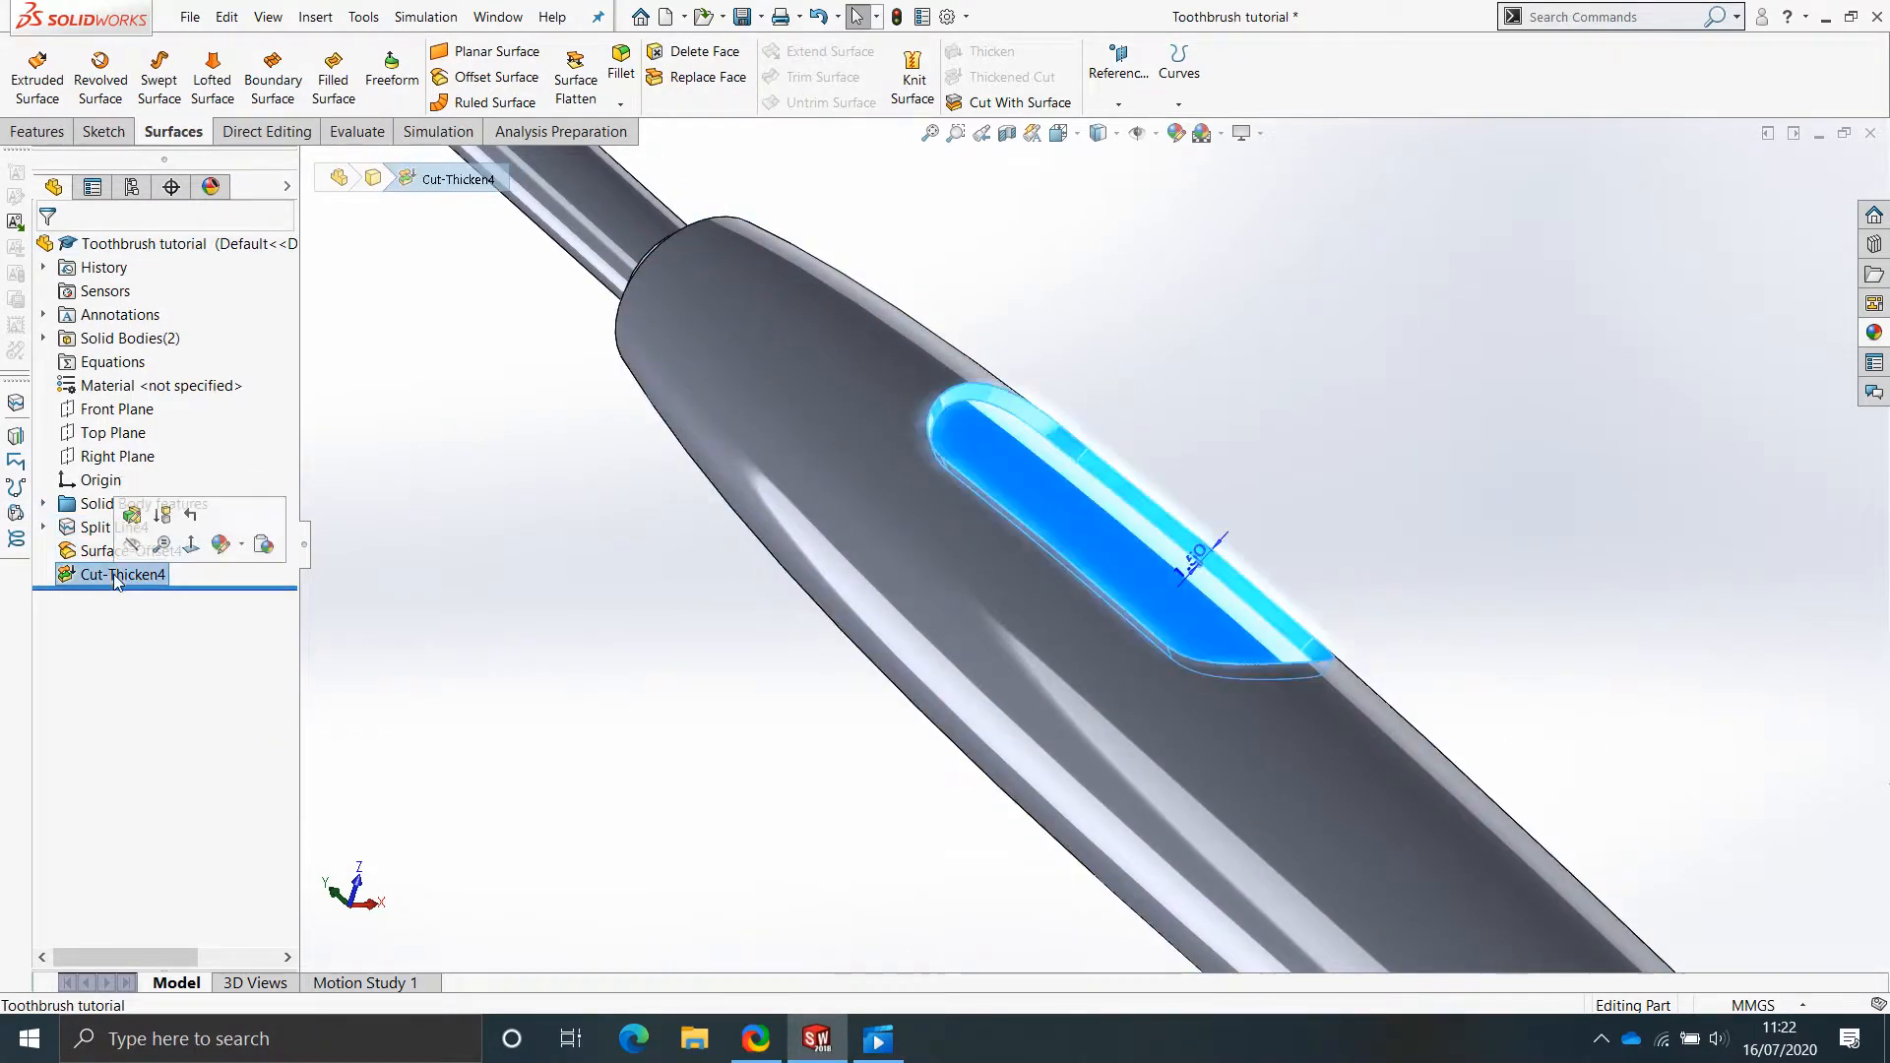
{"action": "scroll", "coordinate": [1093, 711], "scroll_direction": "up", "scroll_amount": 6}
{"action": "middle_click_drag", "start_coordinate": [1089, 706], "coordinate": [983, 1012]}
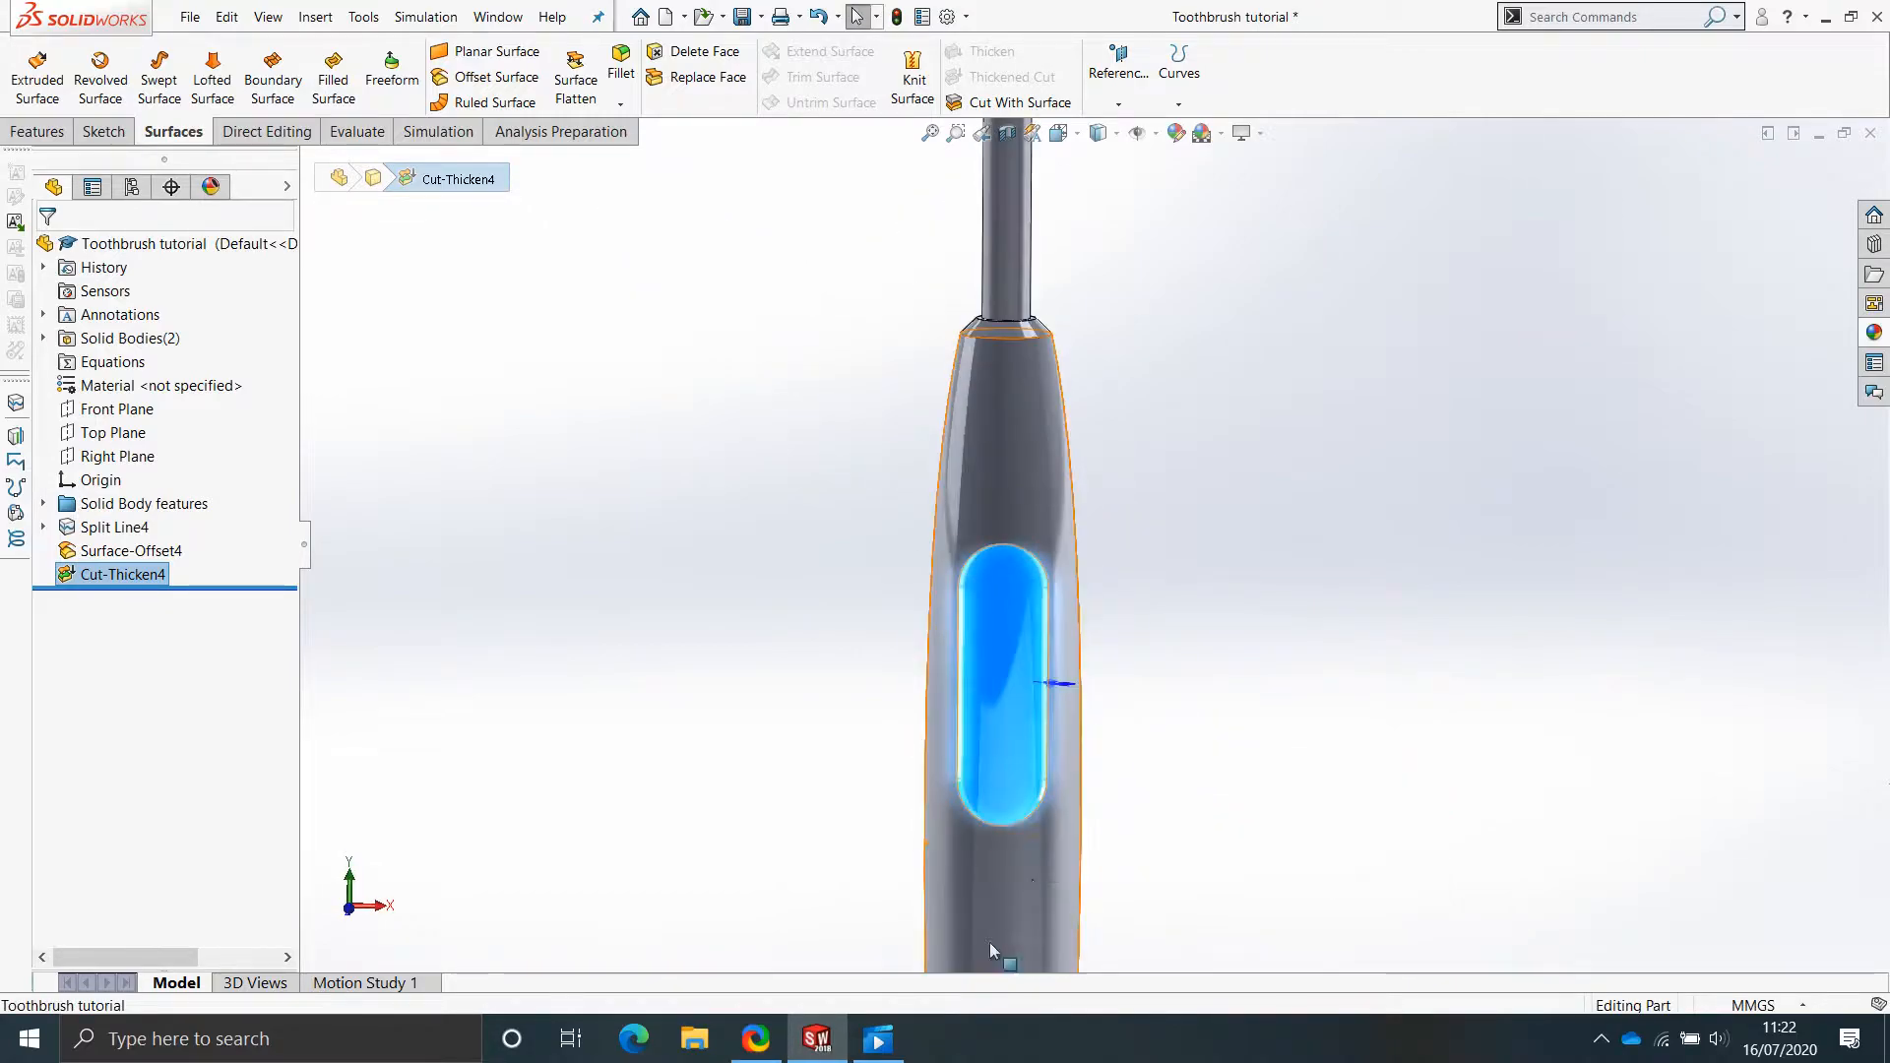
{"action": "left_click", "coordinate": [1174, 705]}
Examine the recess floor and side walls up close and in side profile against the curved handle.
{"action": "scroll", "coordinate": [1002, 657], "scroll_direction": "down", "scroll_amount": 2}
{"action": "middle_click_drag", "start_coordinate": [1003, 657], "coordinate": [923, 438]}
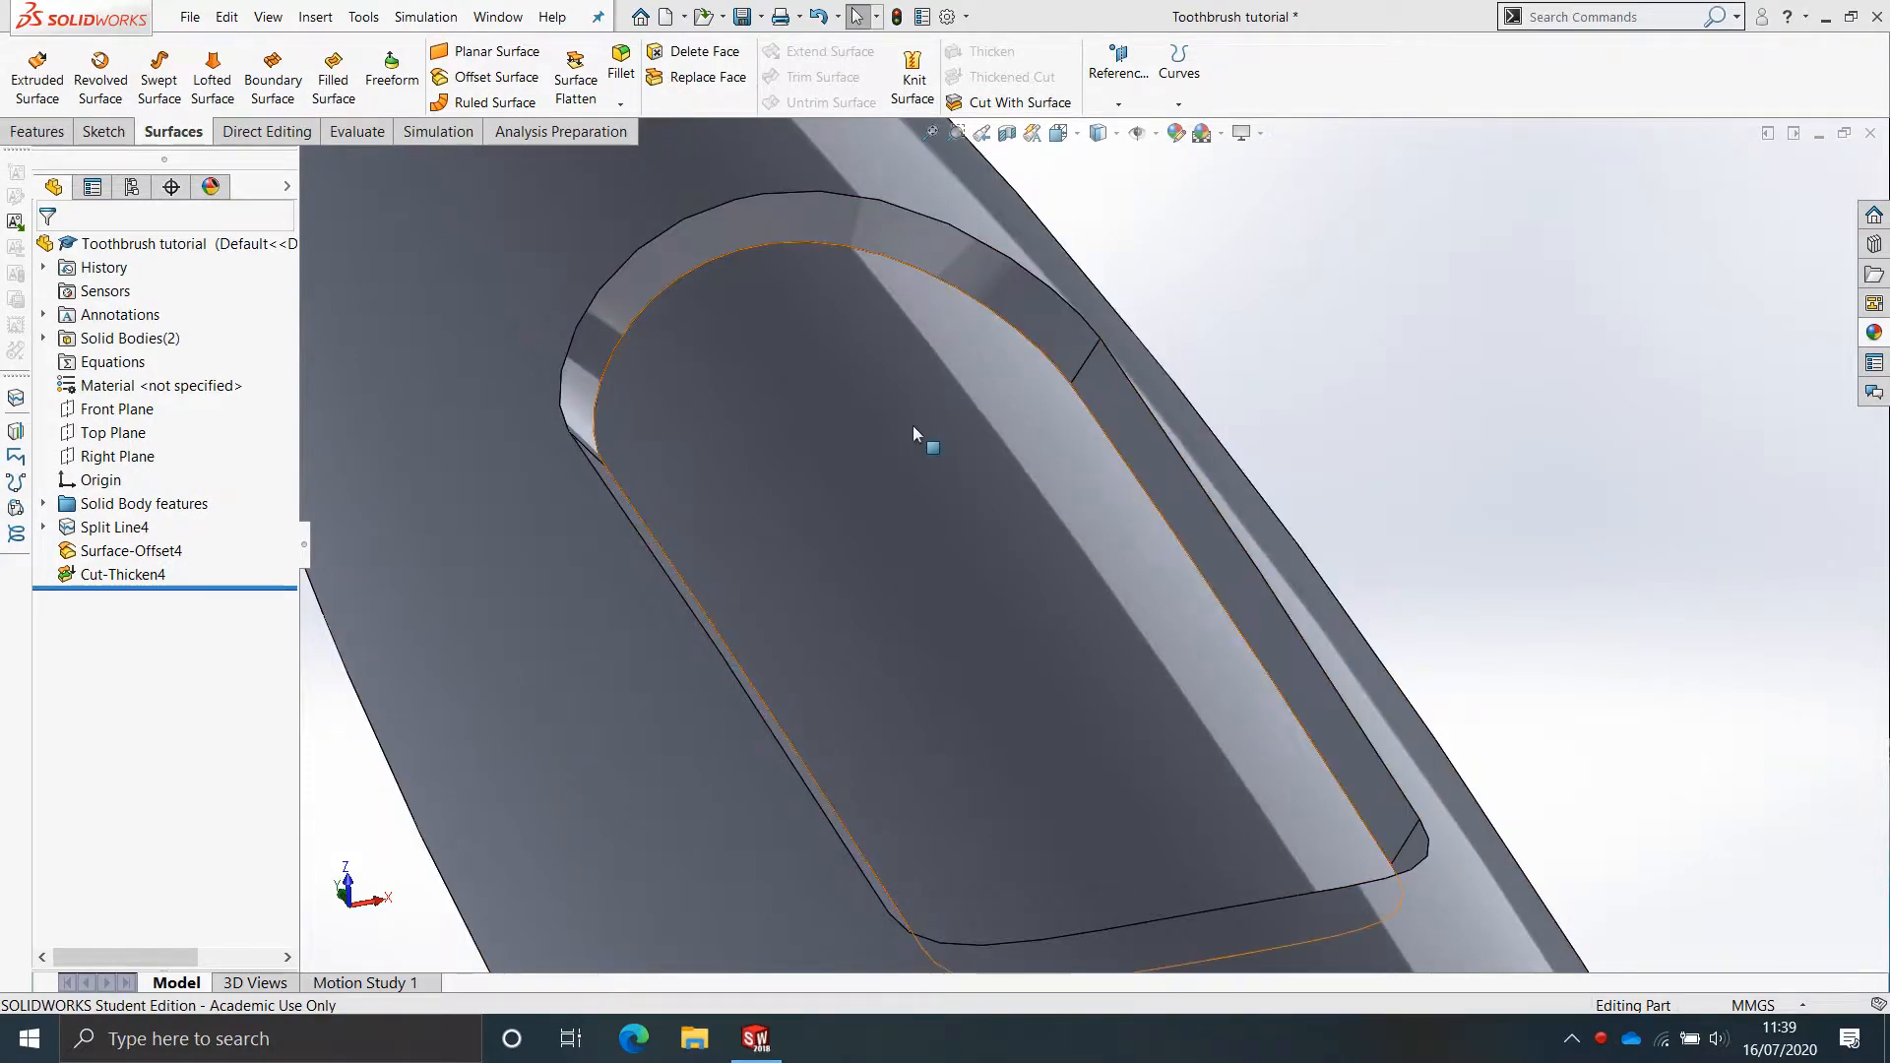
{"action": "scroll", "coordinate": [984, 453], "scroll_direction": "up", "scroll_amount": 4}
{"action": "middle_click_drag", "start_coordinate": [992, 457], "coordinate": [1067, 379]}
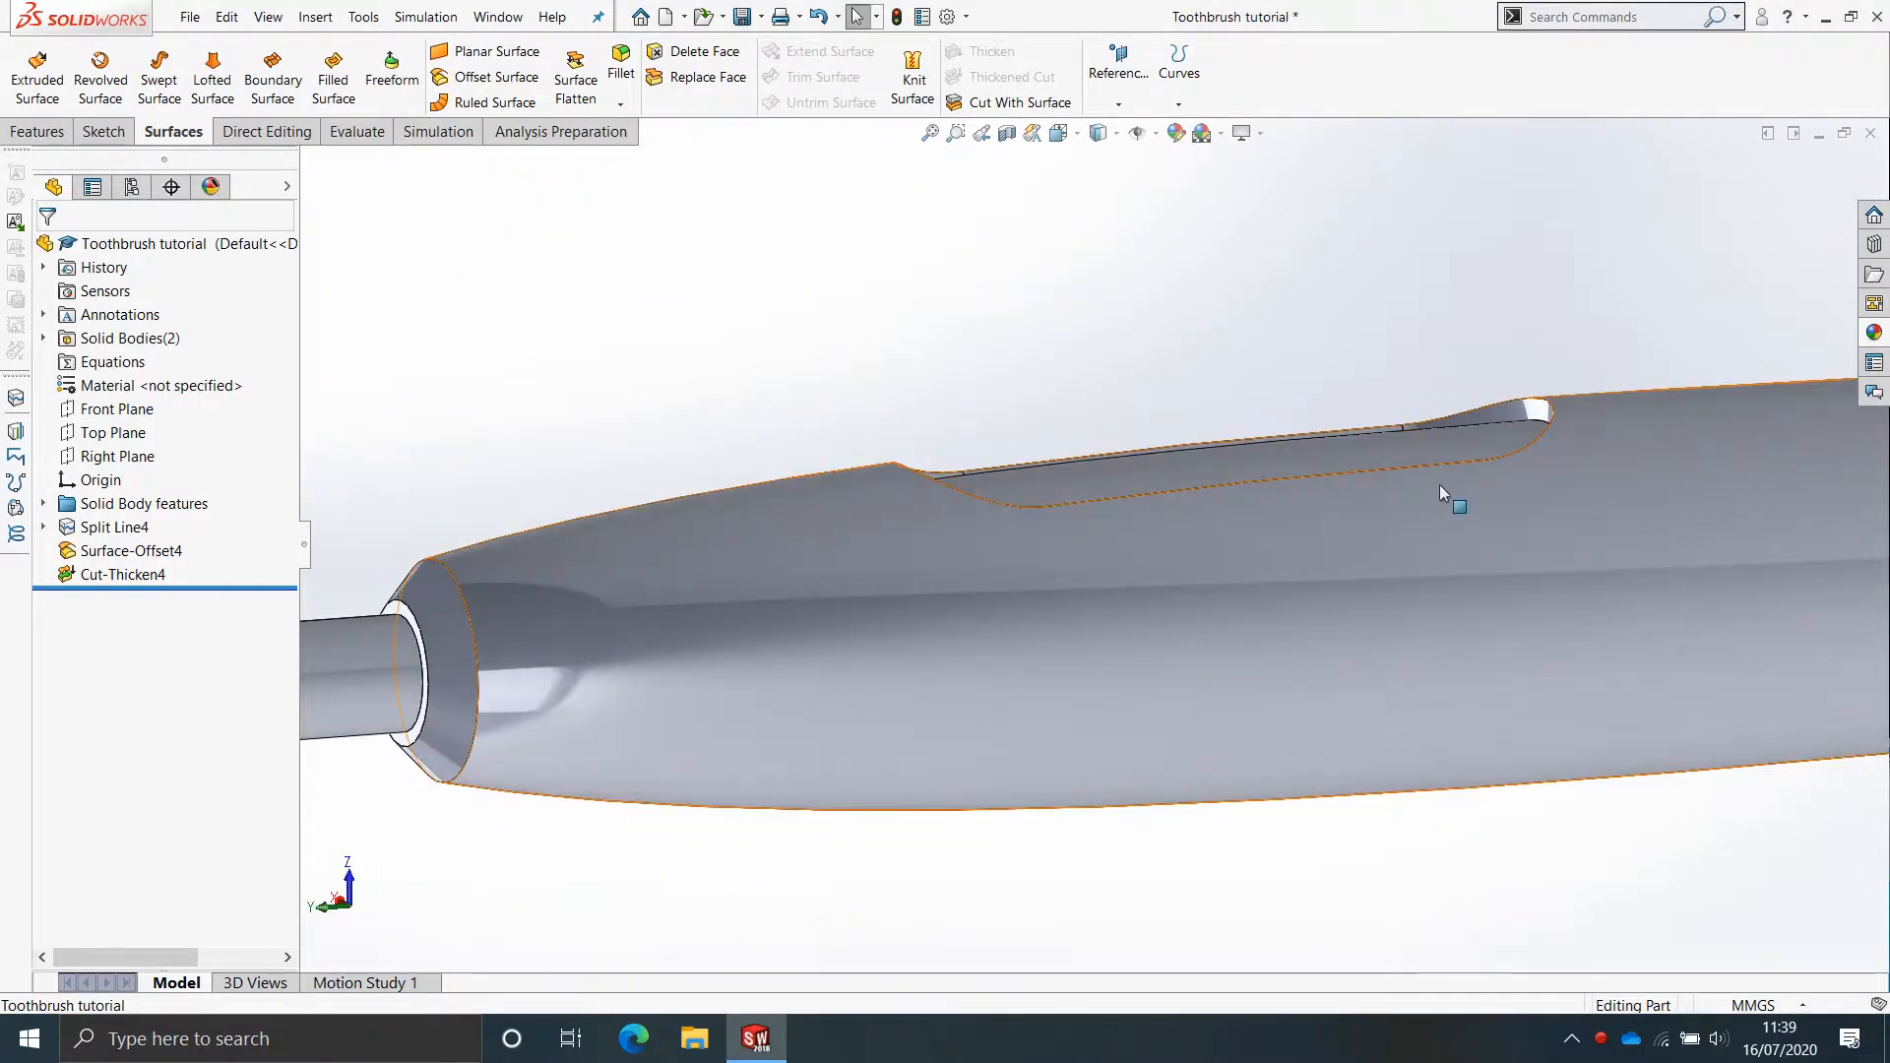
{"action": "scroll", "coordinate": [1423, 484], "scroll_direction": "up", "scroll_amount": 2}
{"action": "middle_click_drag", "start_coordinate": [1348, 482], "coordinate": [1329, 433]}
{"action": "scroll", "coordinate": [1390, 439], "scroll_direction": "down", "scroll_amount": 5}
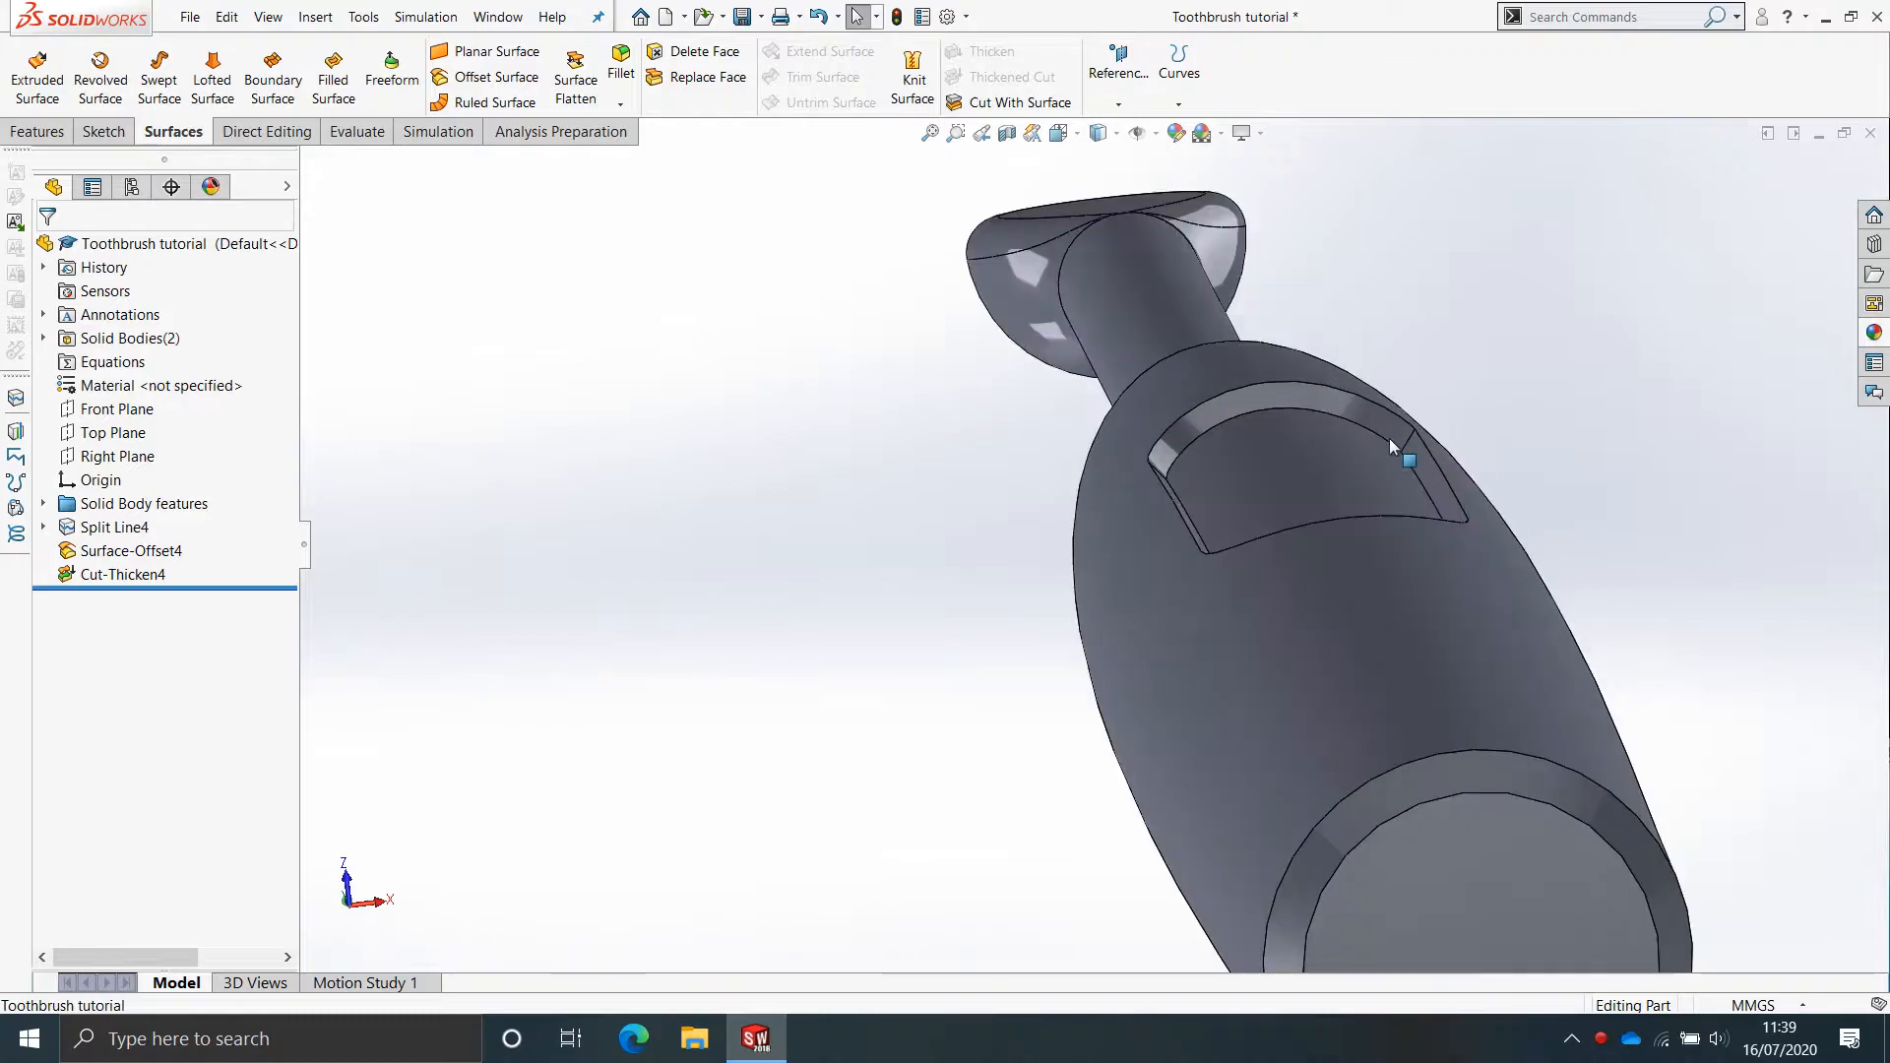
{"action": "middle_click_drag", "start_coordinate": [1240, 493], "coordinate": [1253, 541]}
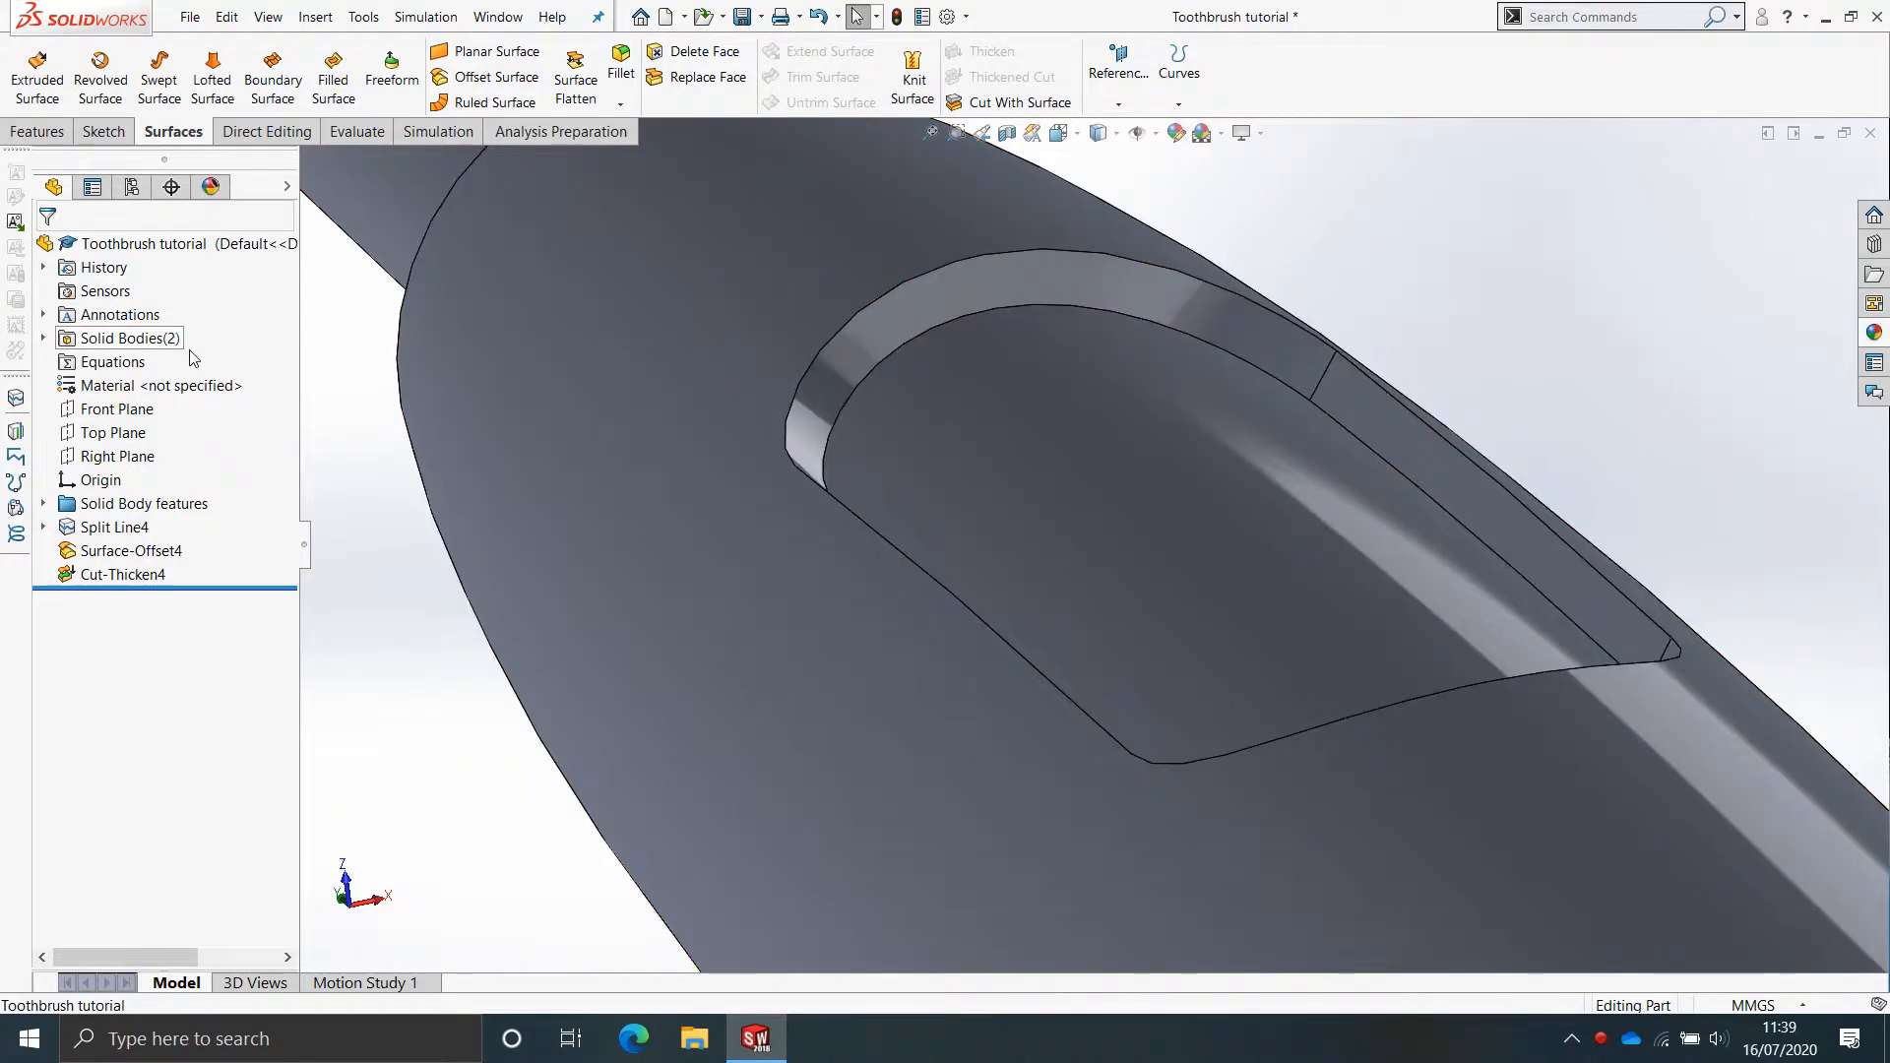
{"action": "scroll", "coordinate": [1189, 626], "scroll_direction": "up", "scroll_amount": 2}
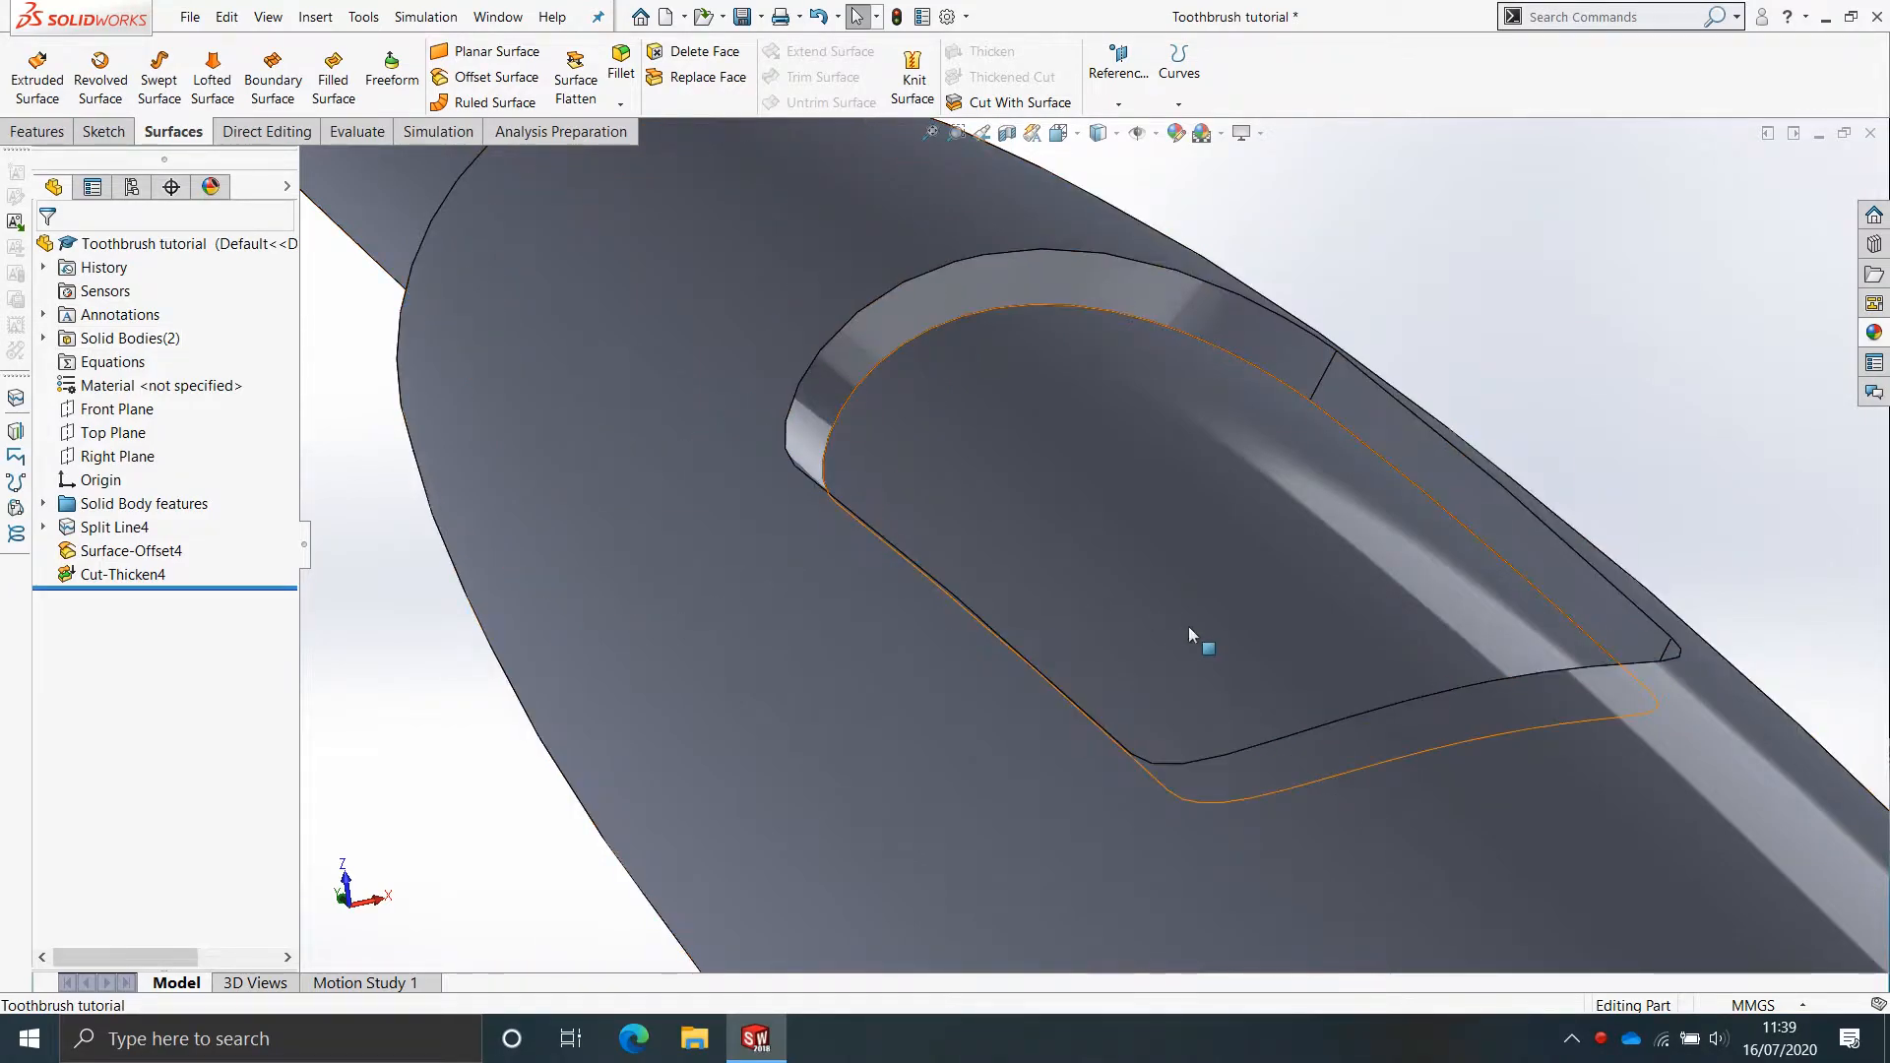
{"action": "scroll", "coordinate": [1168, 591], "scroll_direction": "up", "scroll_amount": 2}
{"action": "middle_click_drag", "start_coordinate": [1167, 589], "coordinate": [1213, 576]}
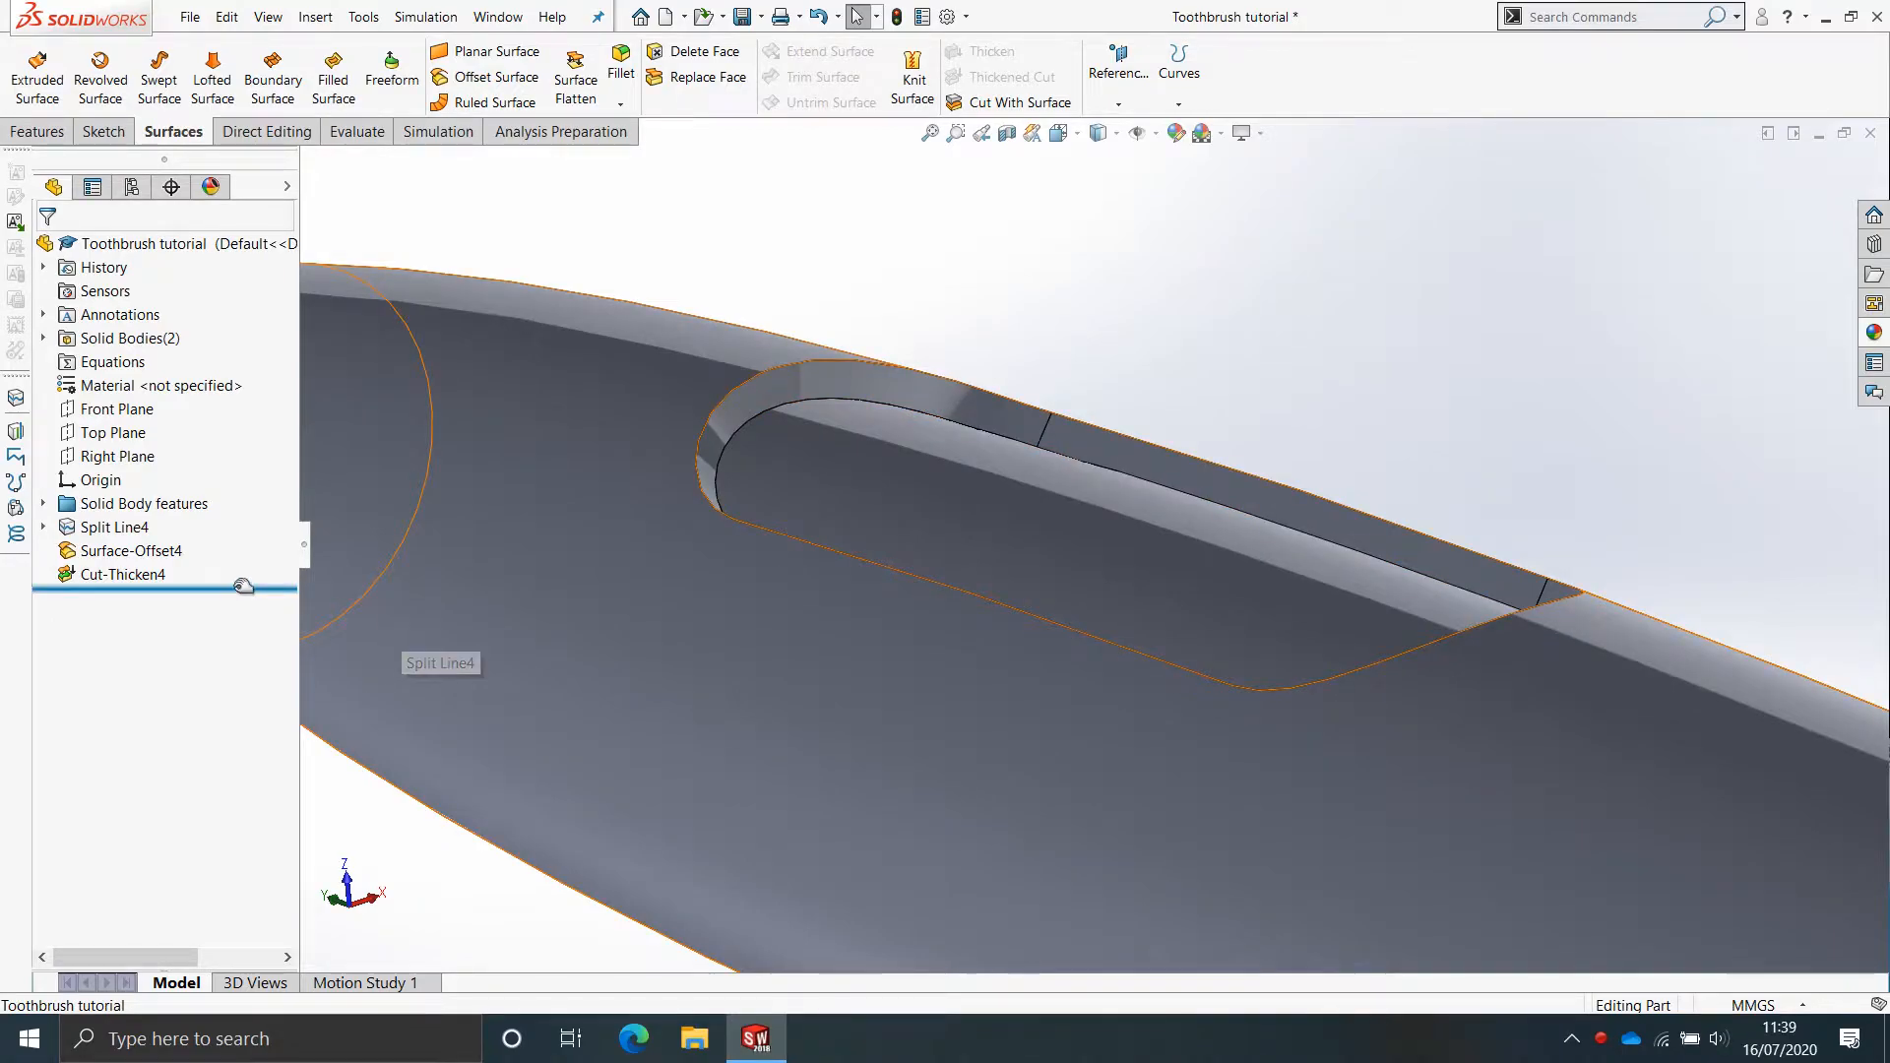
Roll the feature history back to just before the thickened cut and check the existing copied slot surface.
{"action": "left_click_drag", "start_coordinate": [233, 587], "coordinate": [242, 561]}
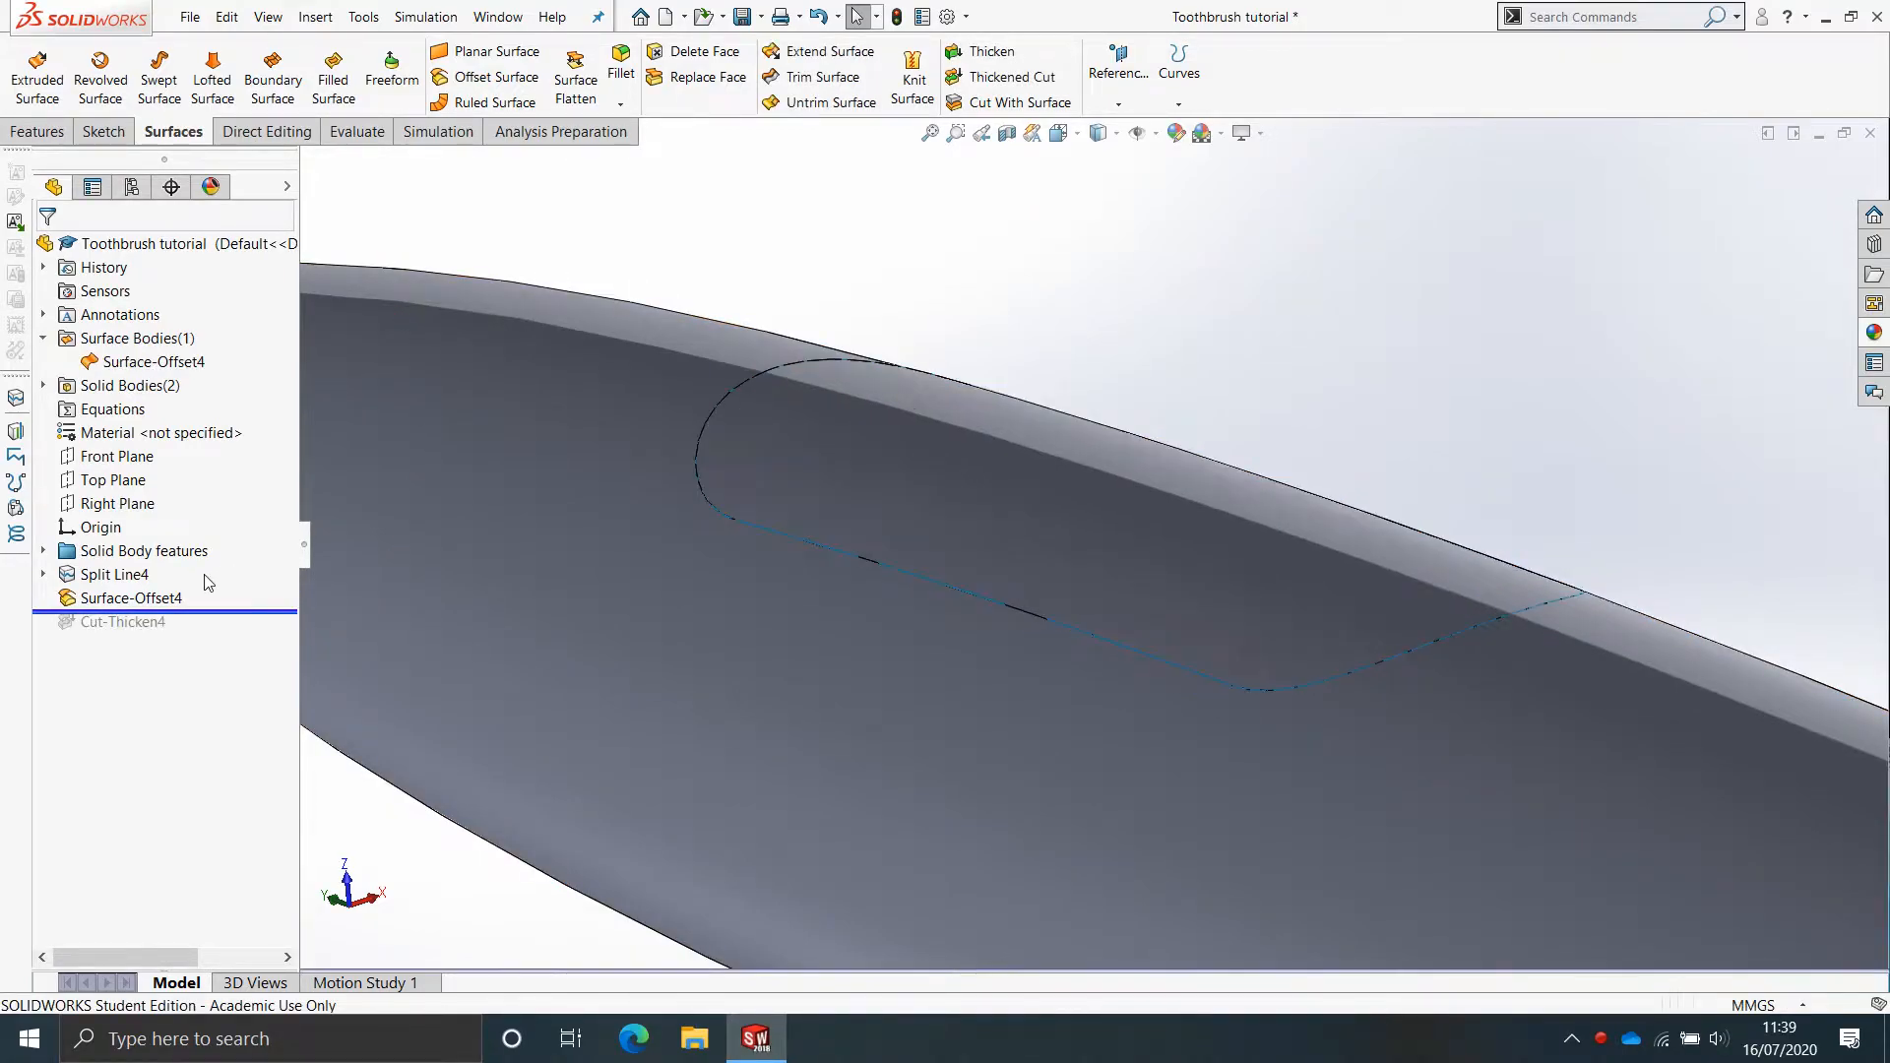
{"action": "left_click", "coordinate": [216, 608]}
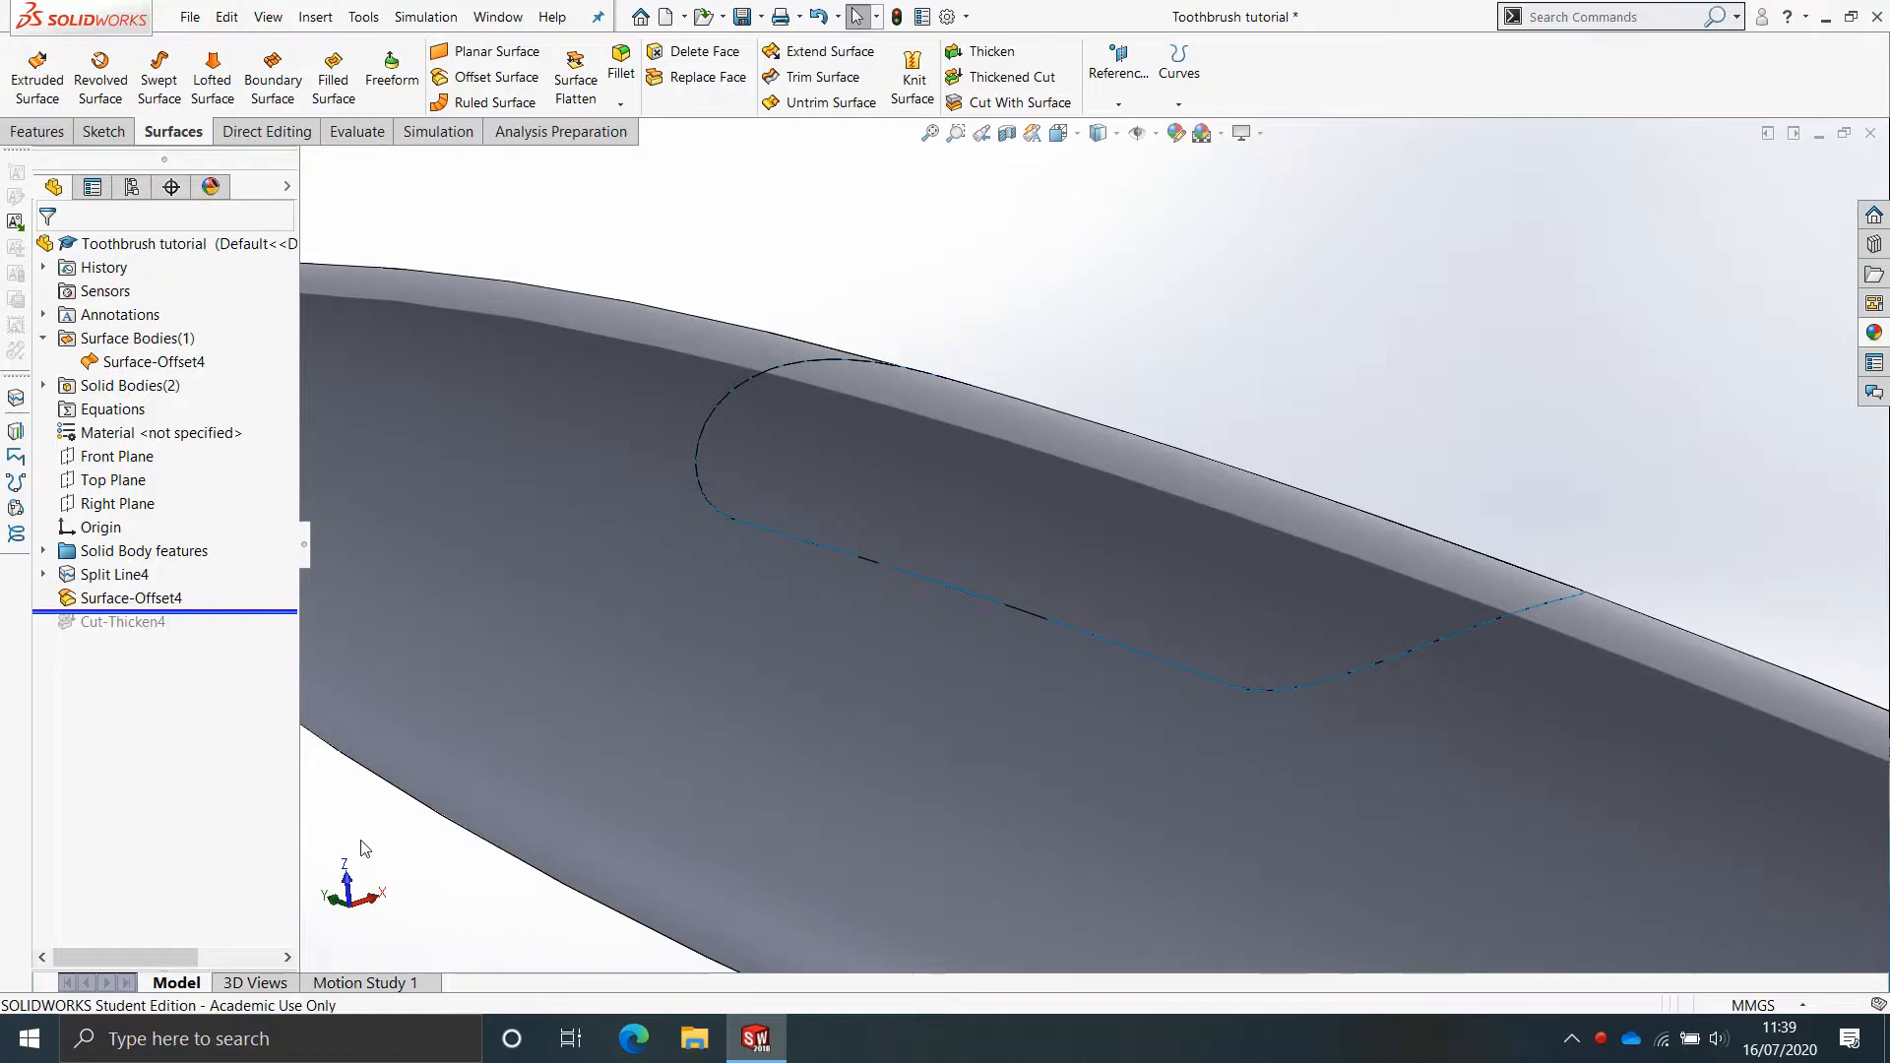
{"action": "left_click", "coordinate": [131, 598]}
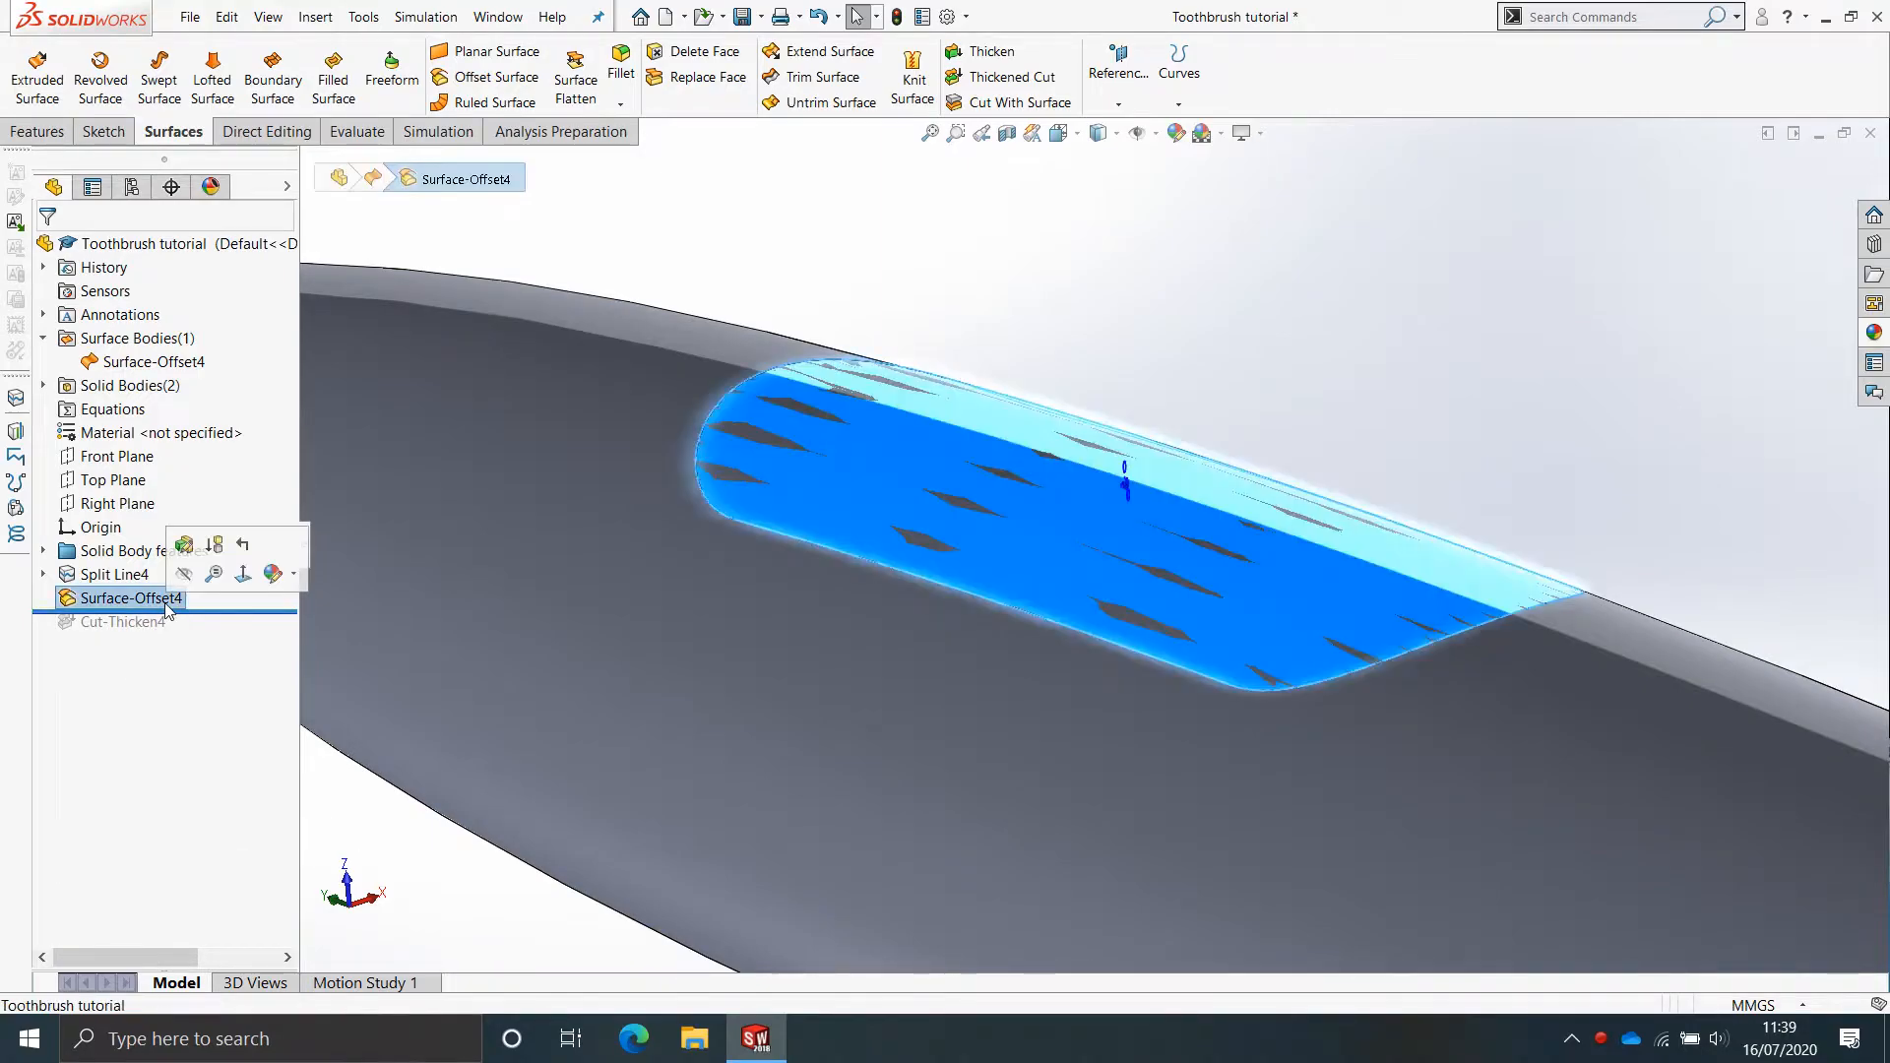
{"action": "left_click", "coordinate": [1119, 317]}
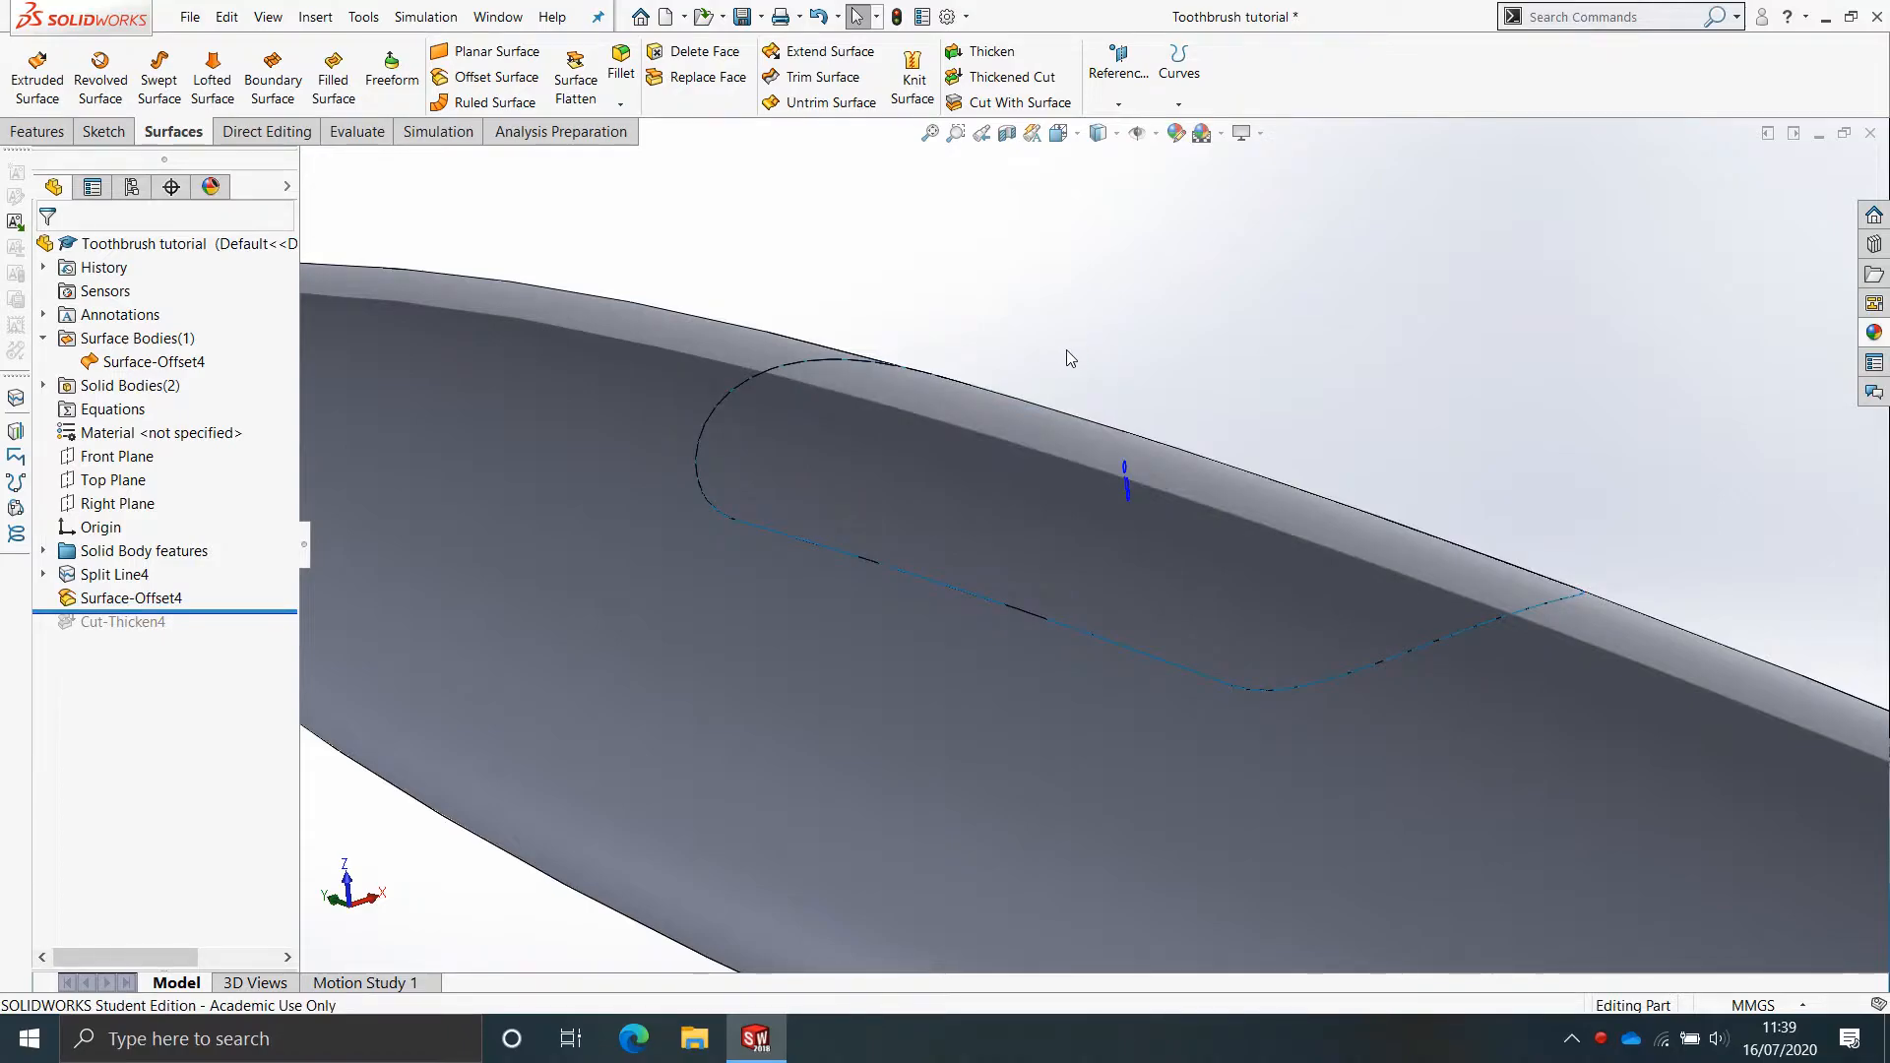
Create a second copy of the slot face with a 0 mm surface offset and highlight the new surface body.
{"action": "left_click", "coordinate": [496, 77]}
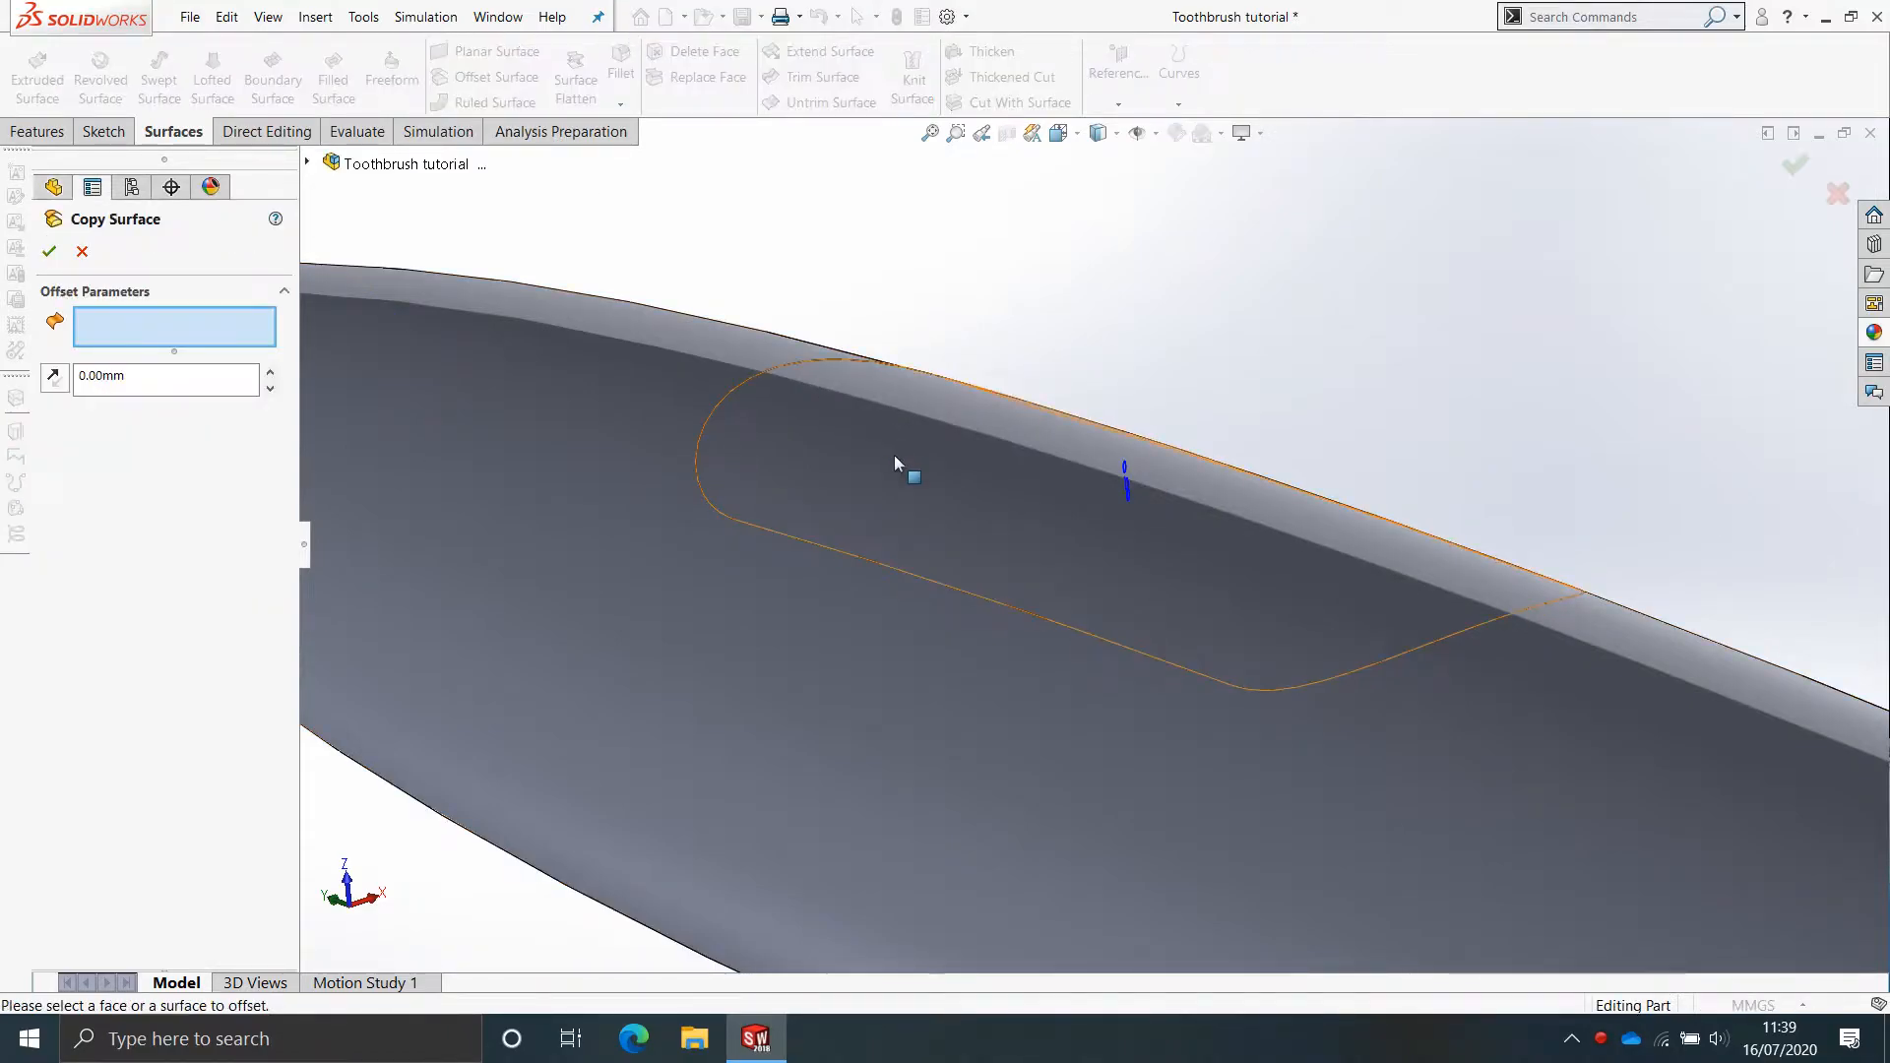
{"action": "left_click", "coordinate": [908, 482]}
{"action": "key", "text": "Return"}
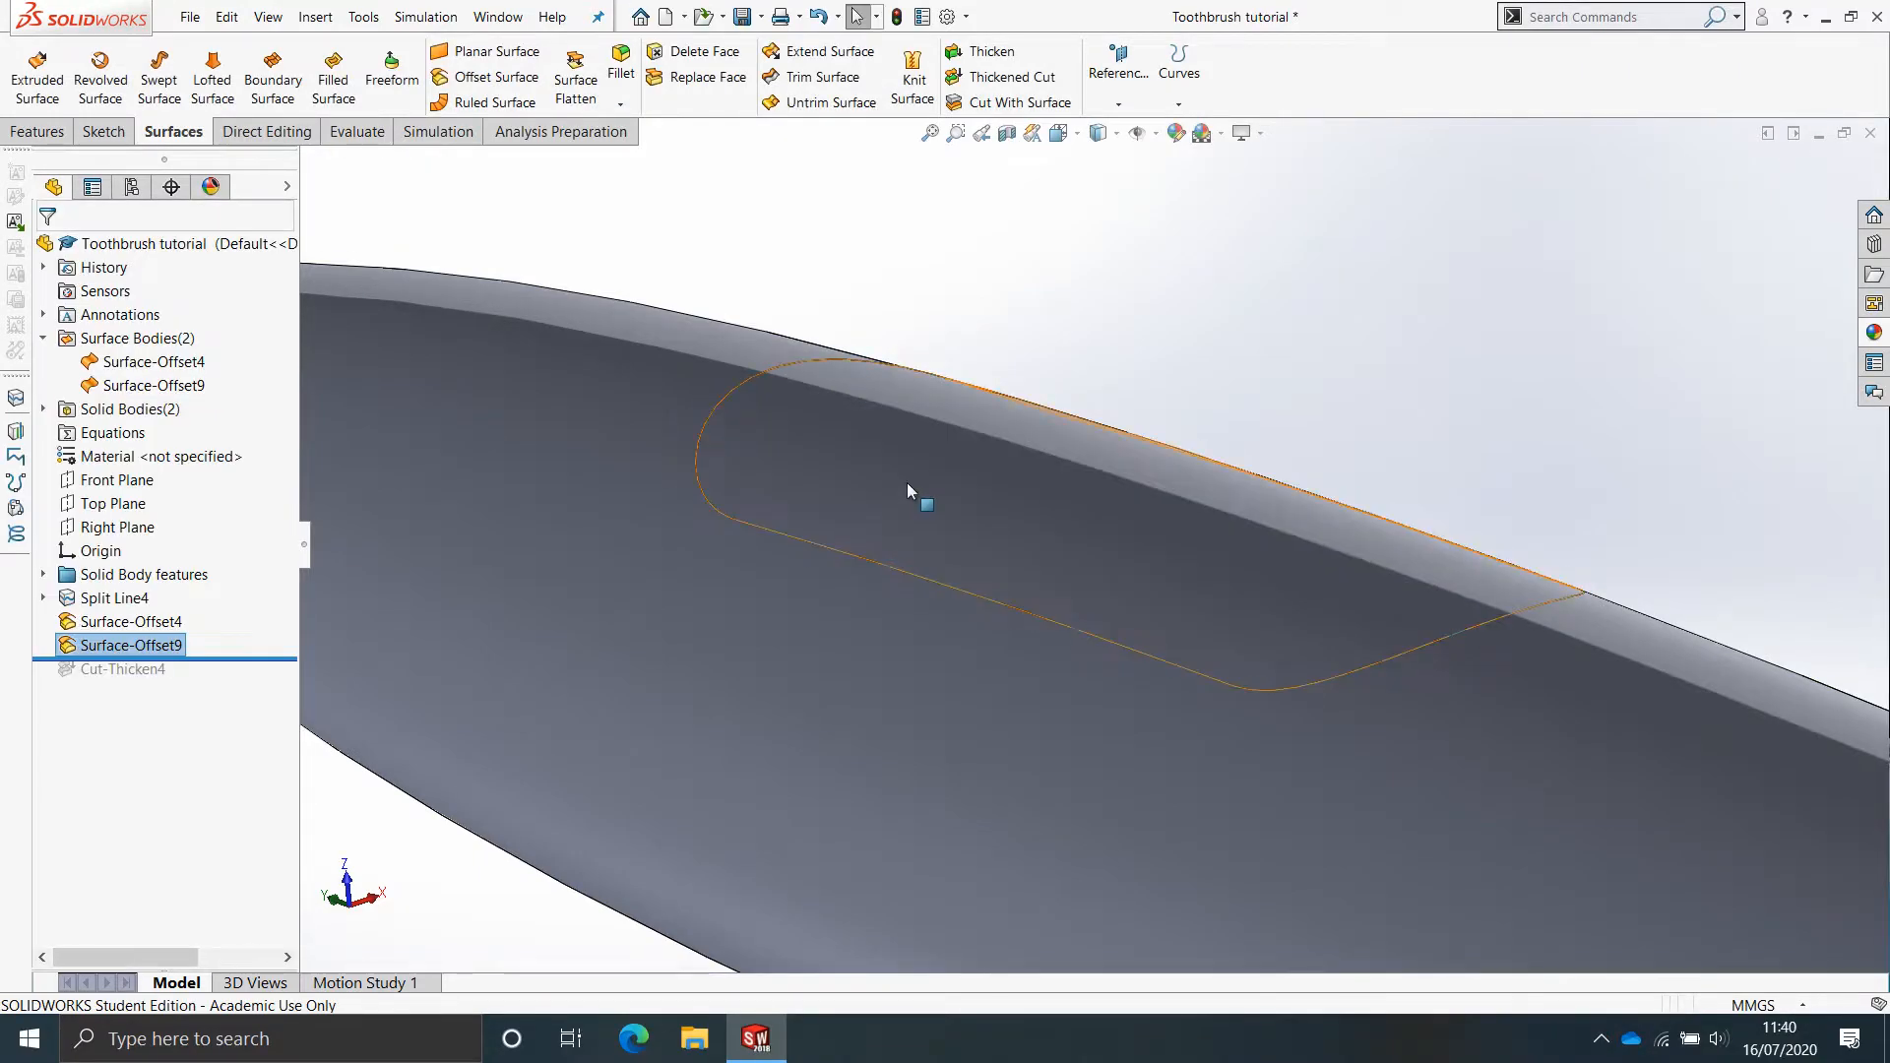
{"action": "left_click", "coordinate": [147, 385]}
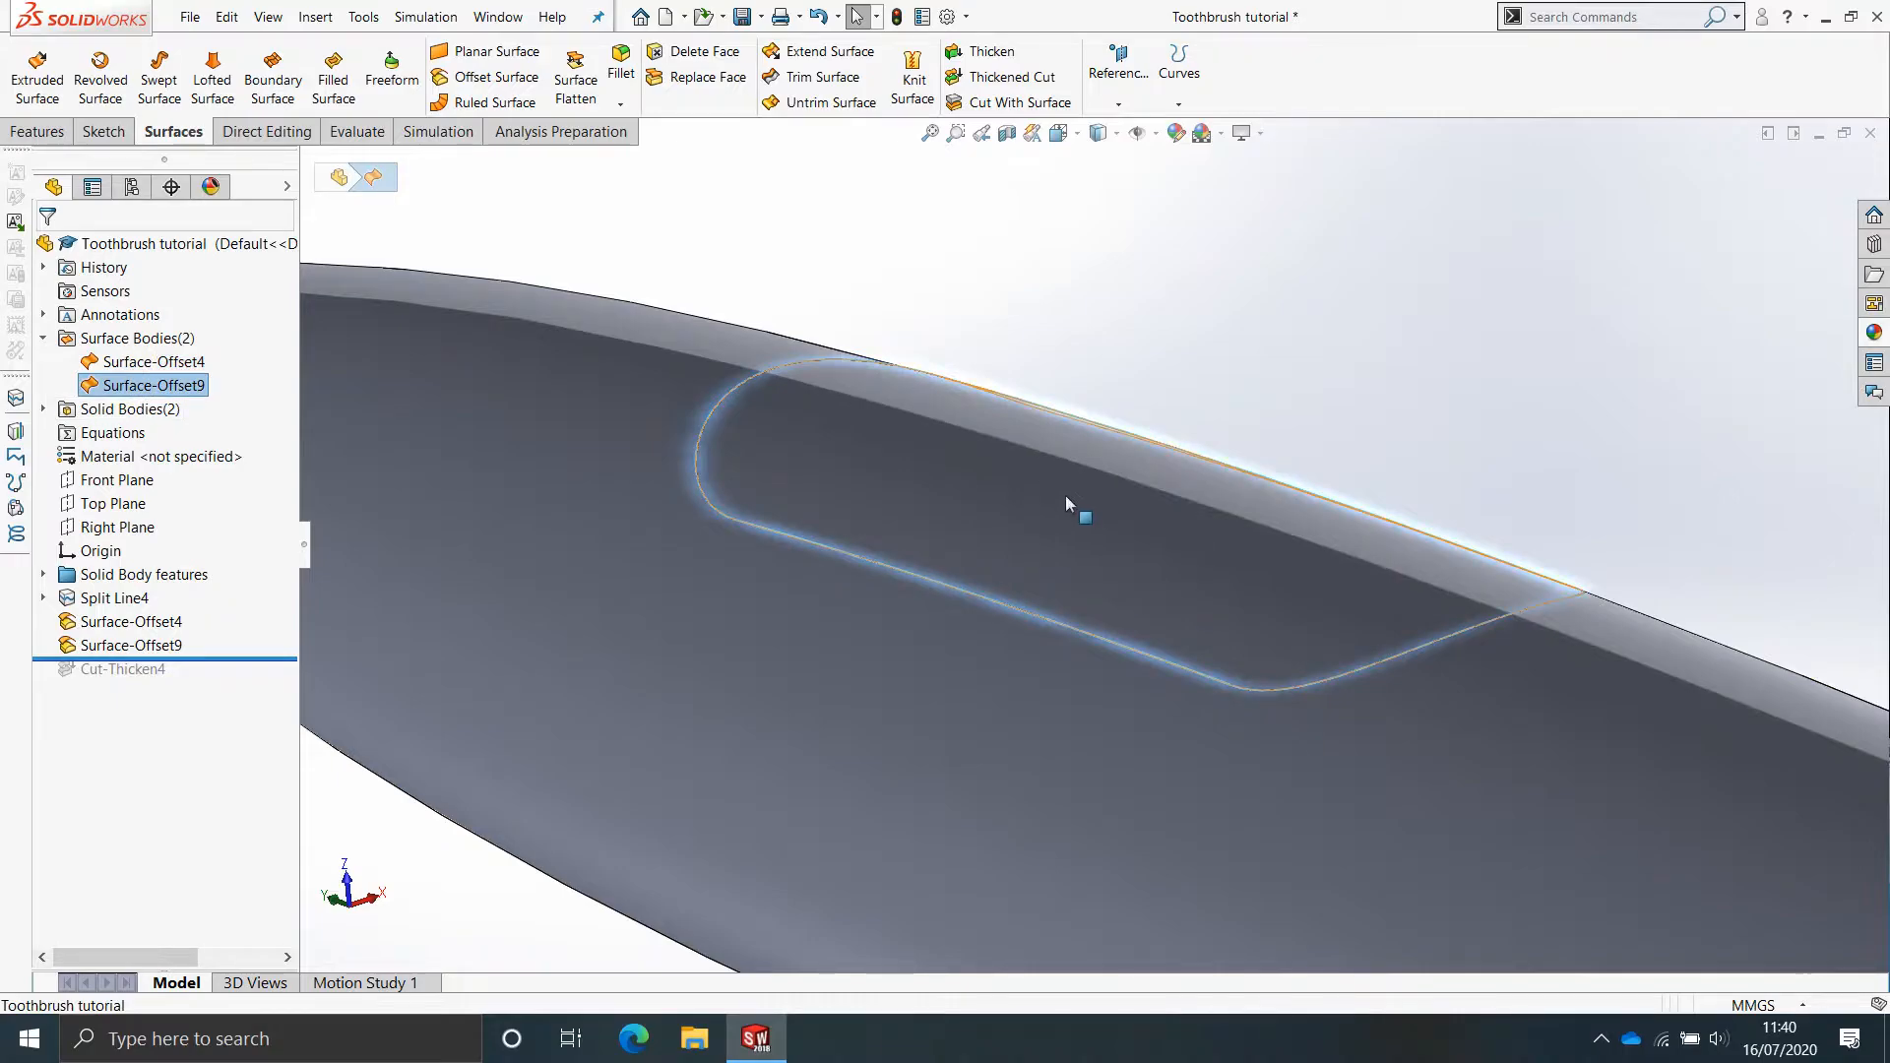
Roll the feature history forward past the thickened cut, bringing the handle's slot area into view.
{"action": "left_click_drag", "start_coordinate": [246, 657], "coordinate": [251, 687]}
{"action": "mouse_move", "coordinate": [948, 683]}
{"action": "middle_mouse_down"}
{"action": "mouse_move", "coordinate": [901, 662]}
{"action": "mouse_move", "coordinate": [928, 640]}
{"action": "mouse_move", "coordinate": [937, 674]}
{"action": "middle_mouse_up"}
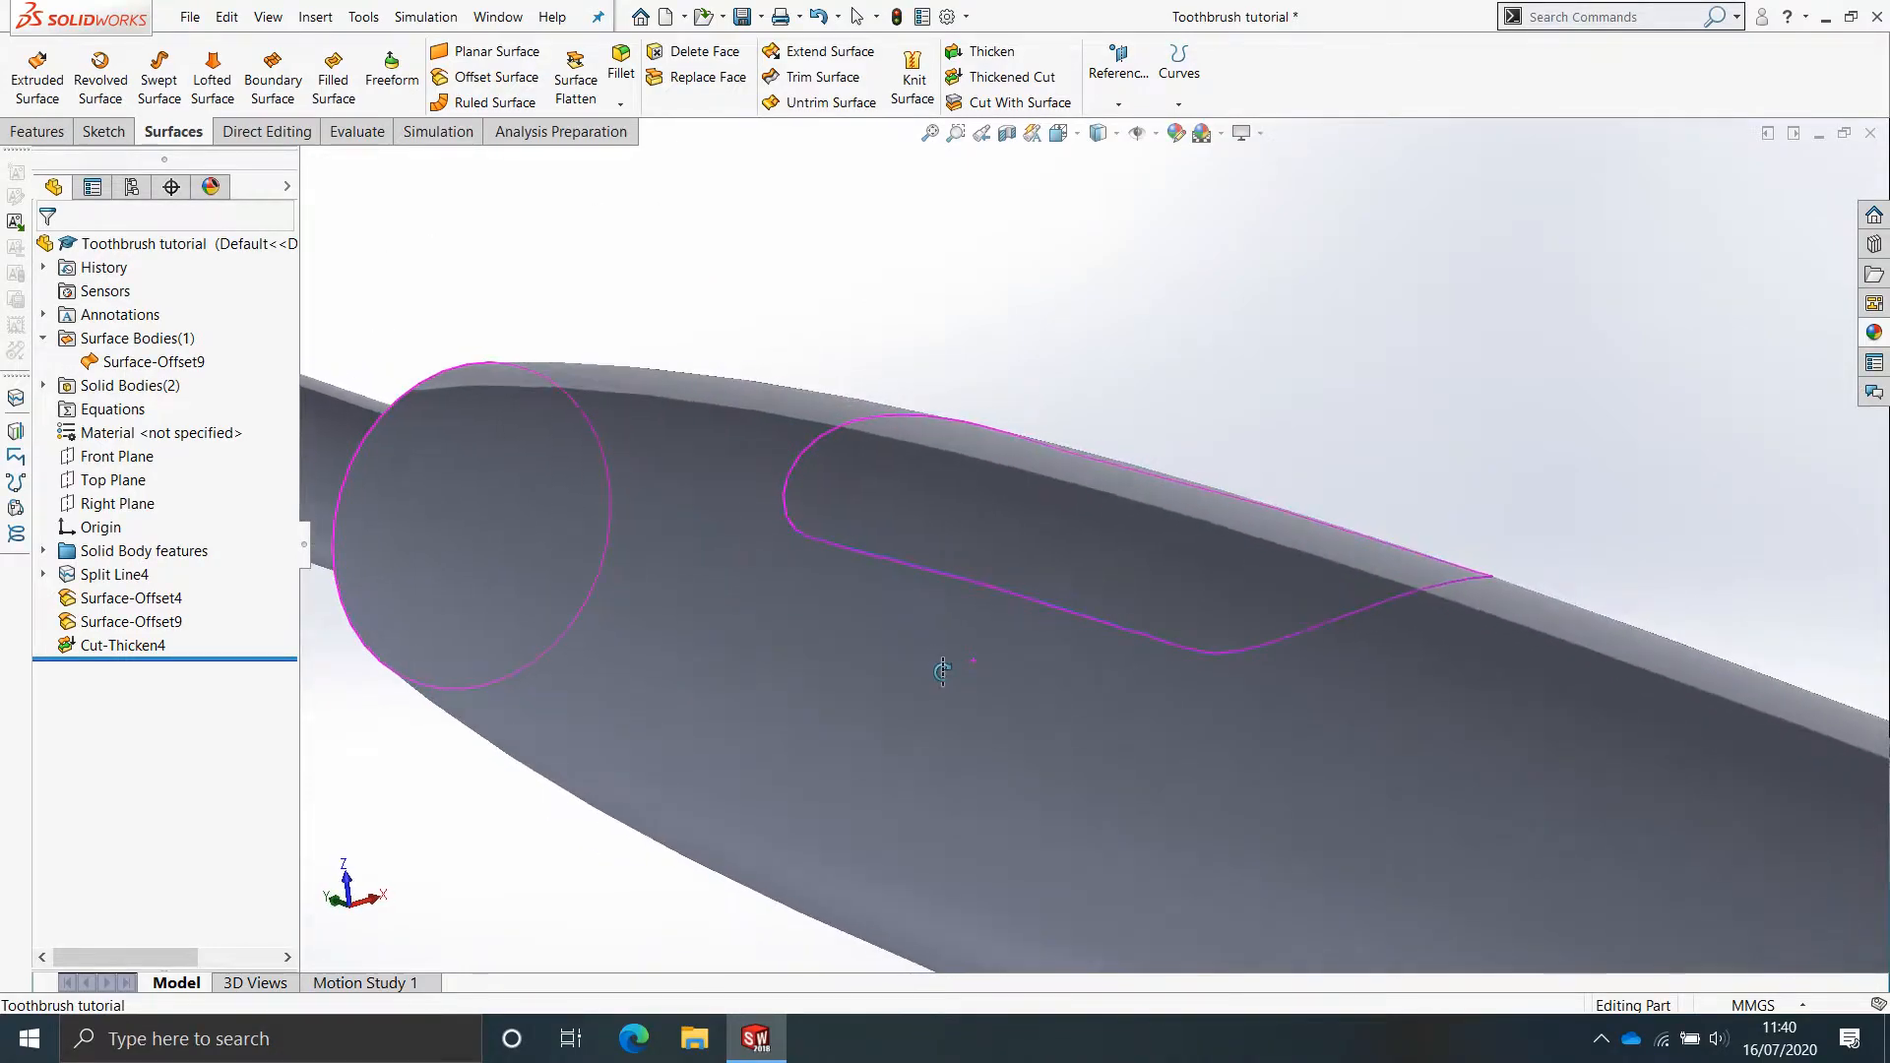
{"action": "scroll", "coordinate": [1073, 615], "scroll_direction": "down", "scroll_amount": 4}
Toggle the second copied surface off and on, then hide the handle body to isolate that surface.
{"action": "key", "text": "Tab"}
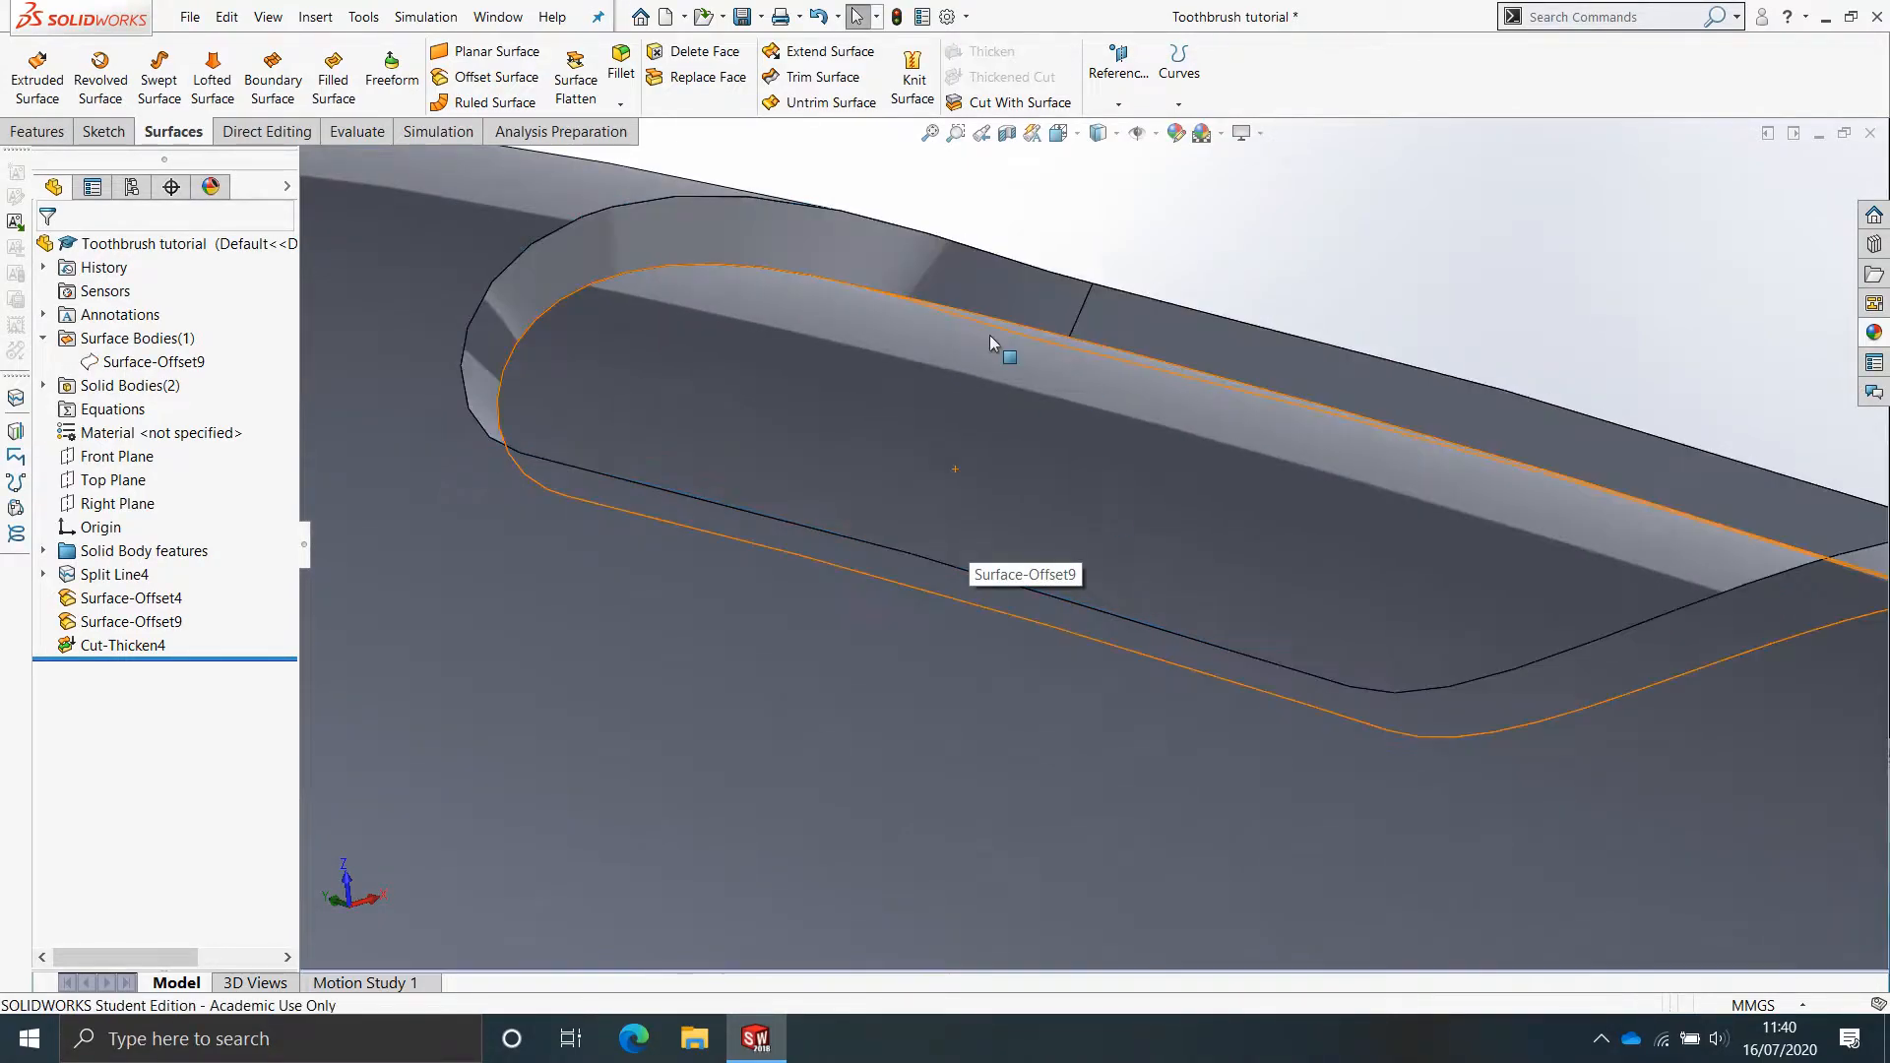
{"action": "key", "text": "shift+Tab"}
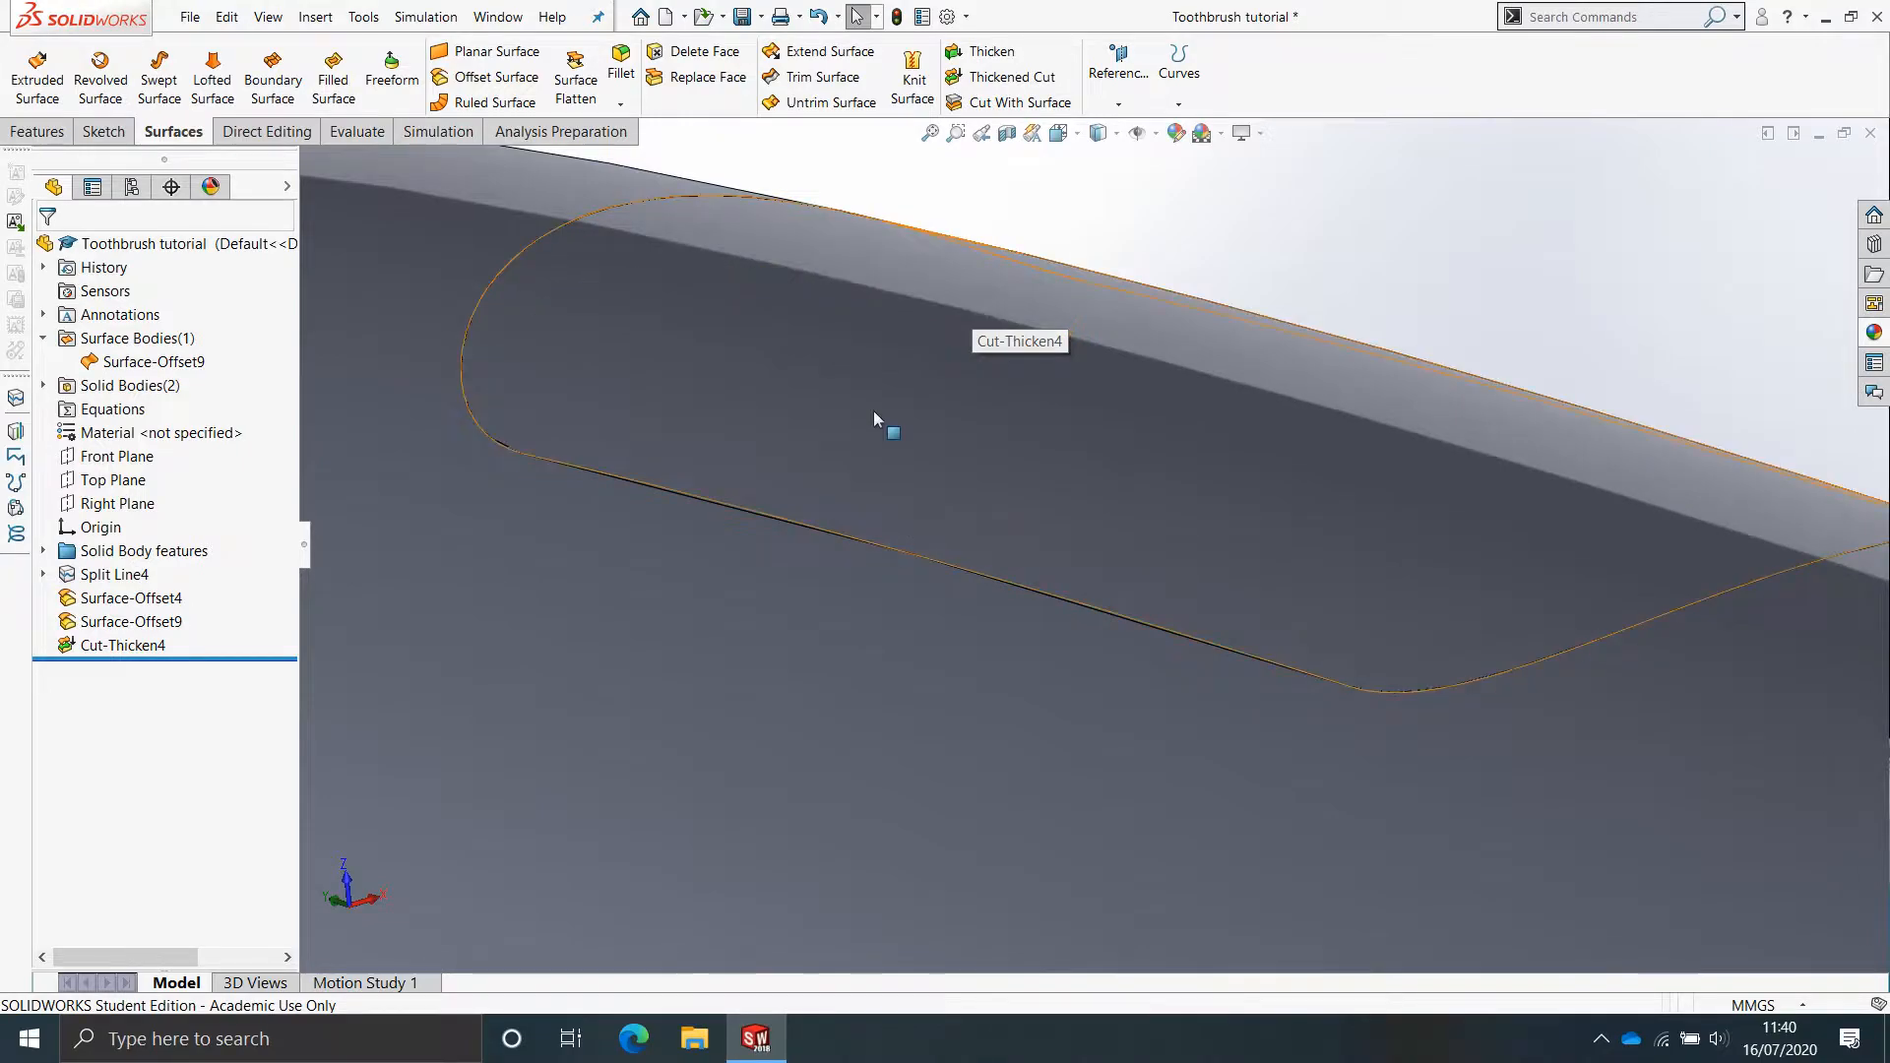
{"action": "key", "text": "Tab"}
{"action": "scroll", "coordinate": [1157, 534], "scroll_direction": "up", "scroll_amount": 3}
{"action": "middle_click_drag", "start_coordinate": [1158, 534], "coordinate": [1124, 459]}
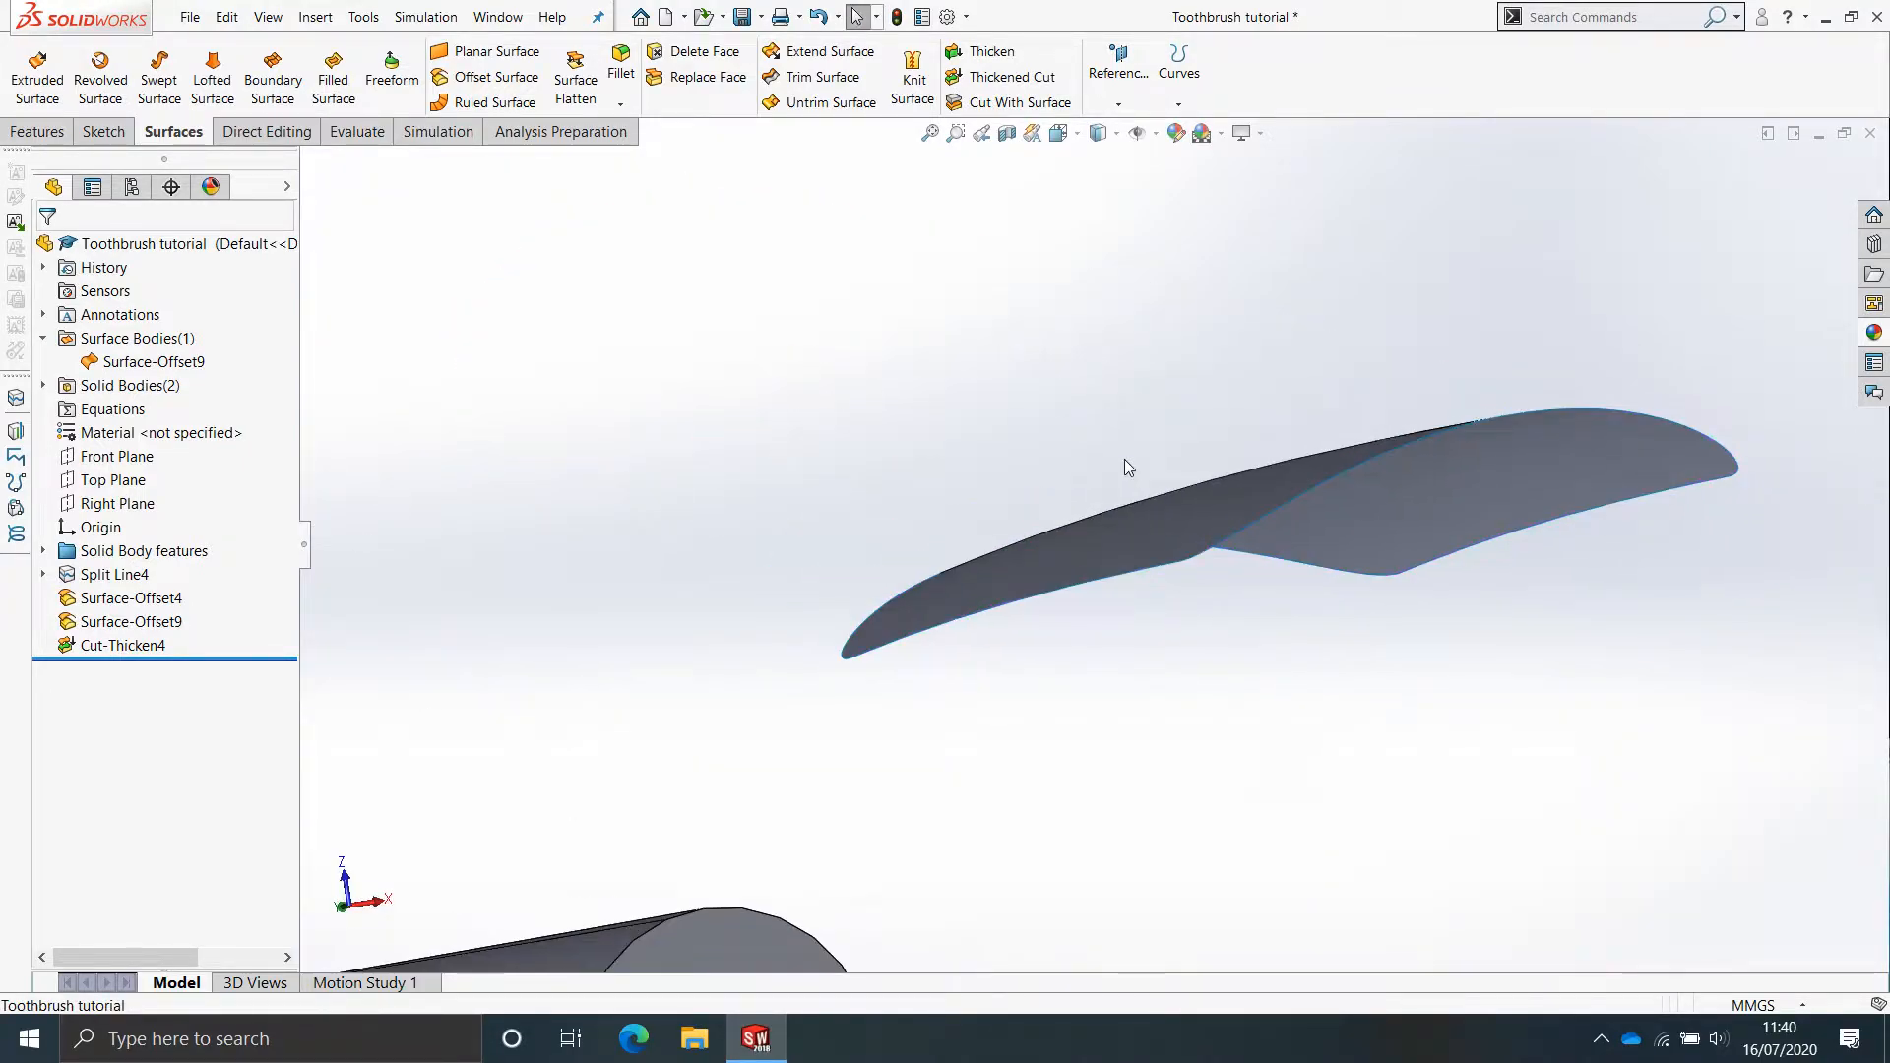
{"action": "middle_click_drag", "start_coordinate": [1353, 471], "coordinate": [1386, 492]}
{"action": "scroll", "coordinate": [1134, 482], "scroll_direction": "down", "scroll_amount": 2}
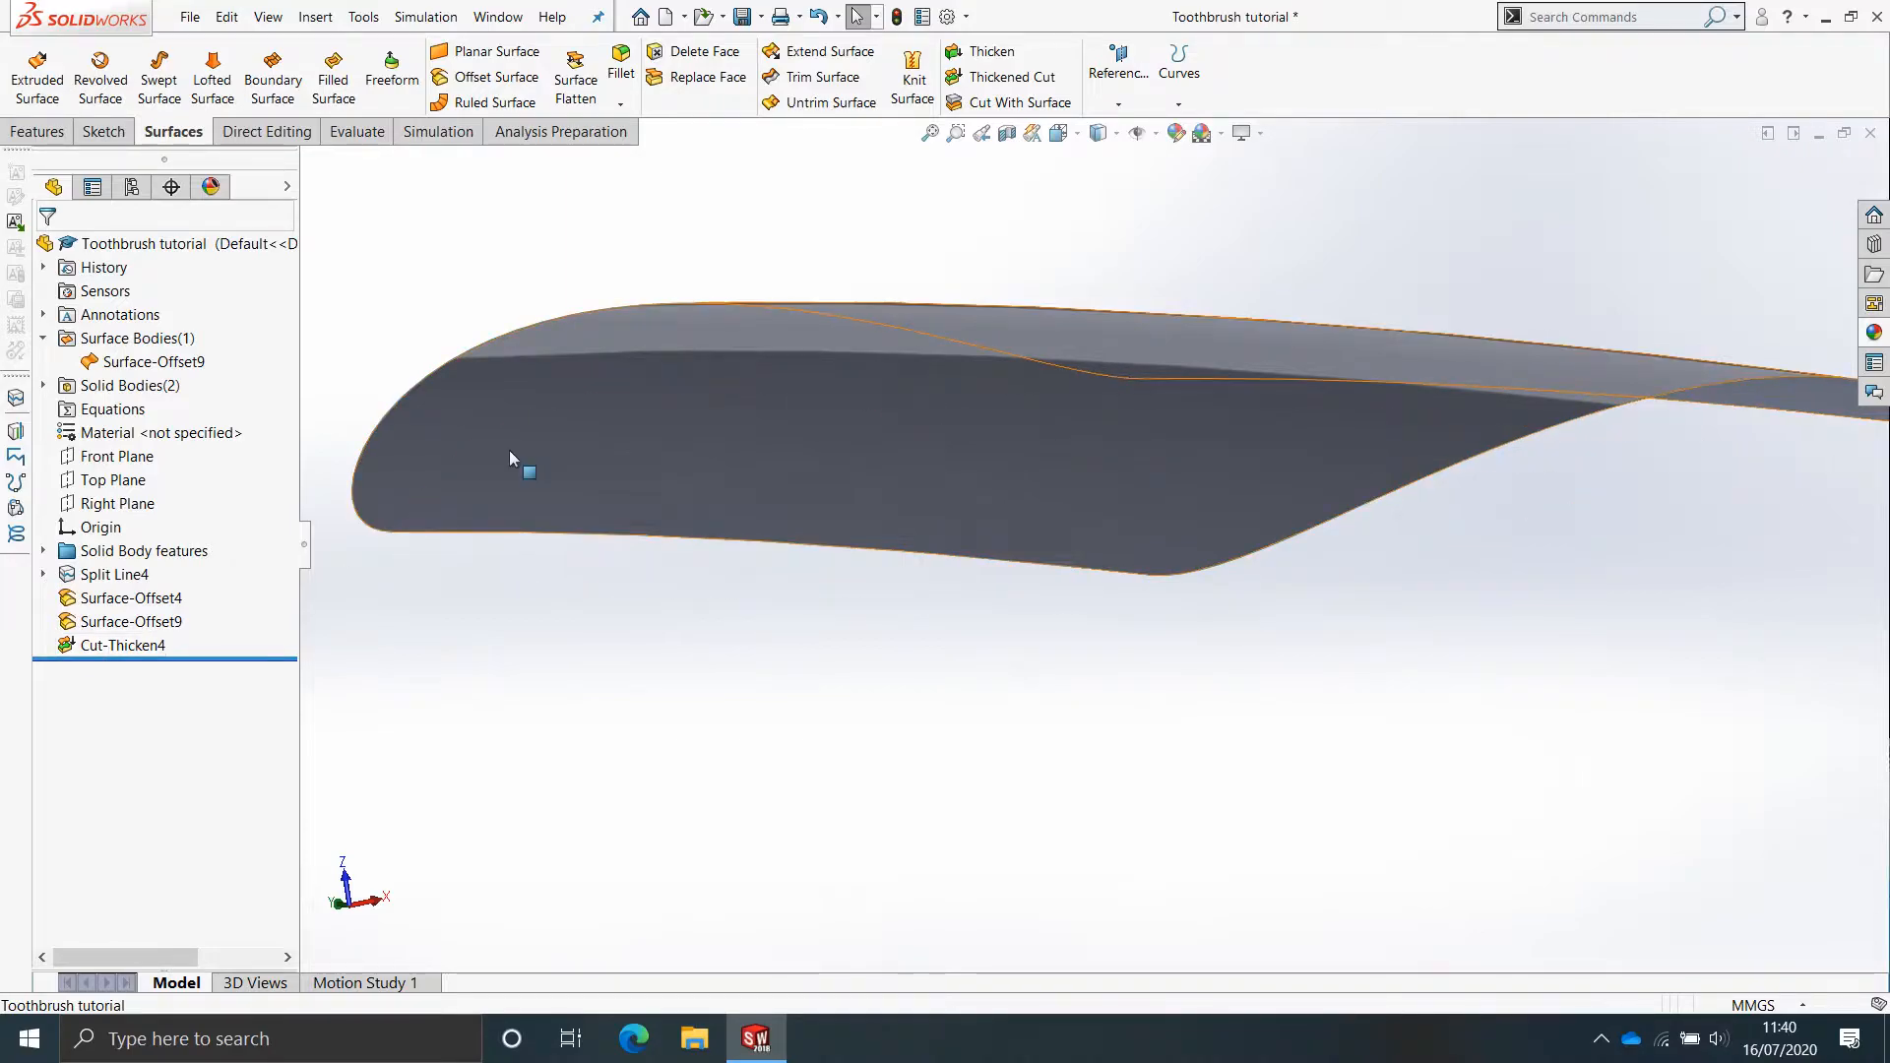
Thicken the second copied surface 1.50 mm inward with Merge result off, and show the handle body again.
{"action": "left_click", "coordinate": [960, 59]}
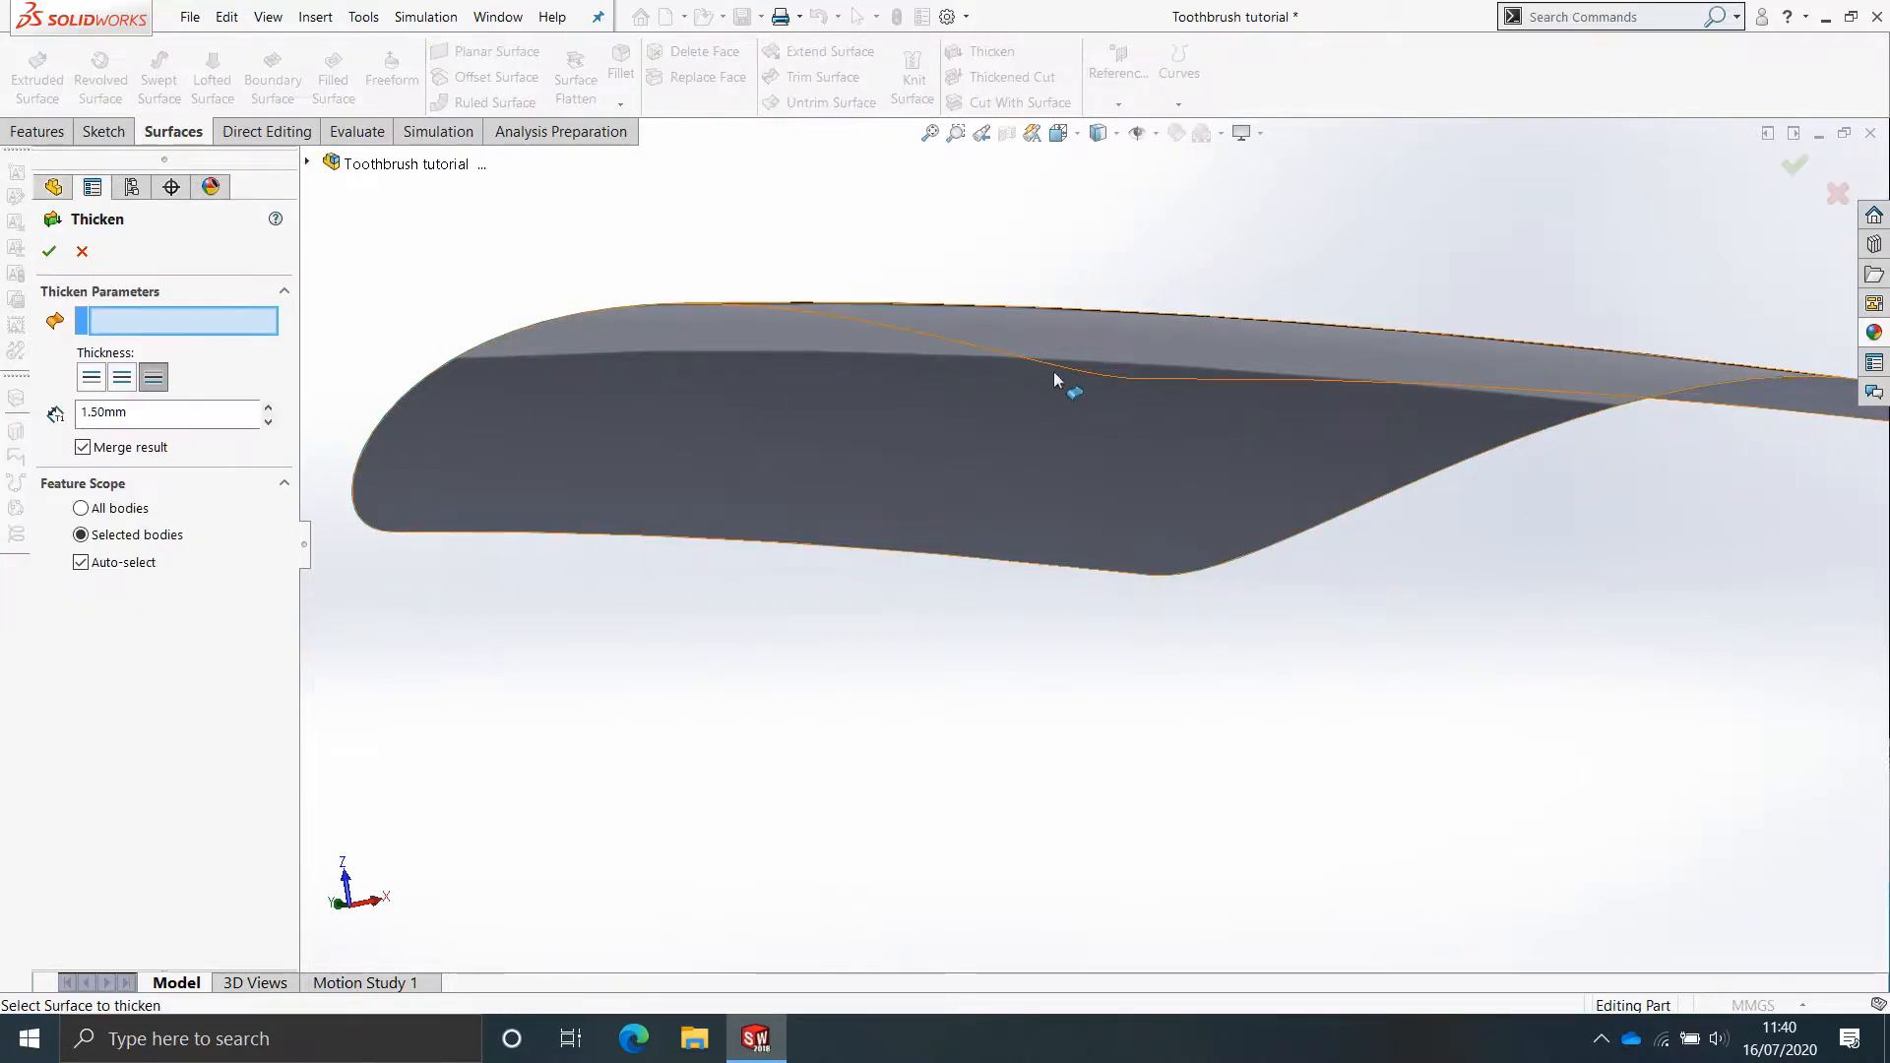
{"action": "left_click", "coordinate": [1079, 502]}
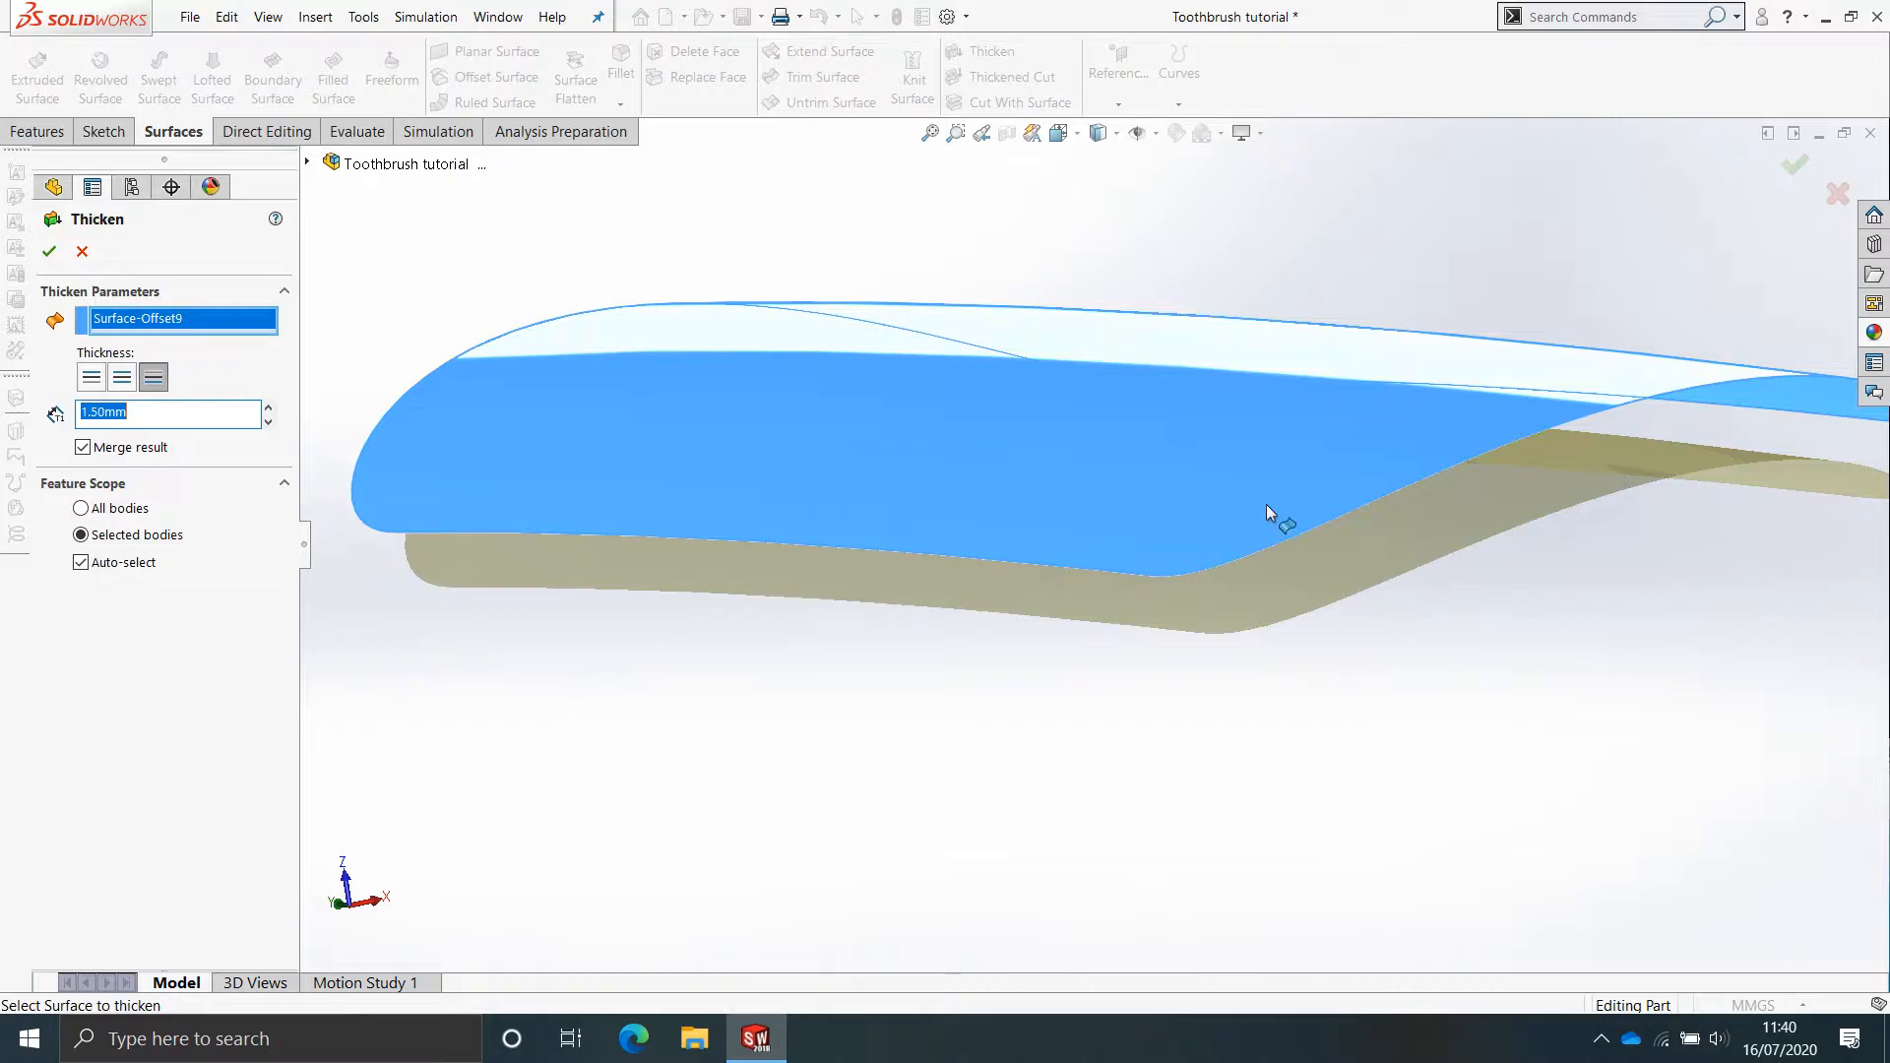
{"action": "scroll", "coordinate": [1326, 583], "scroll_direction": "up", "scroll_amount": 3}
{"action": "middle_click_drag", "start_coordinate": [1079, 759], "coordinate": [878, 669]}
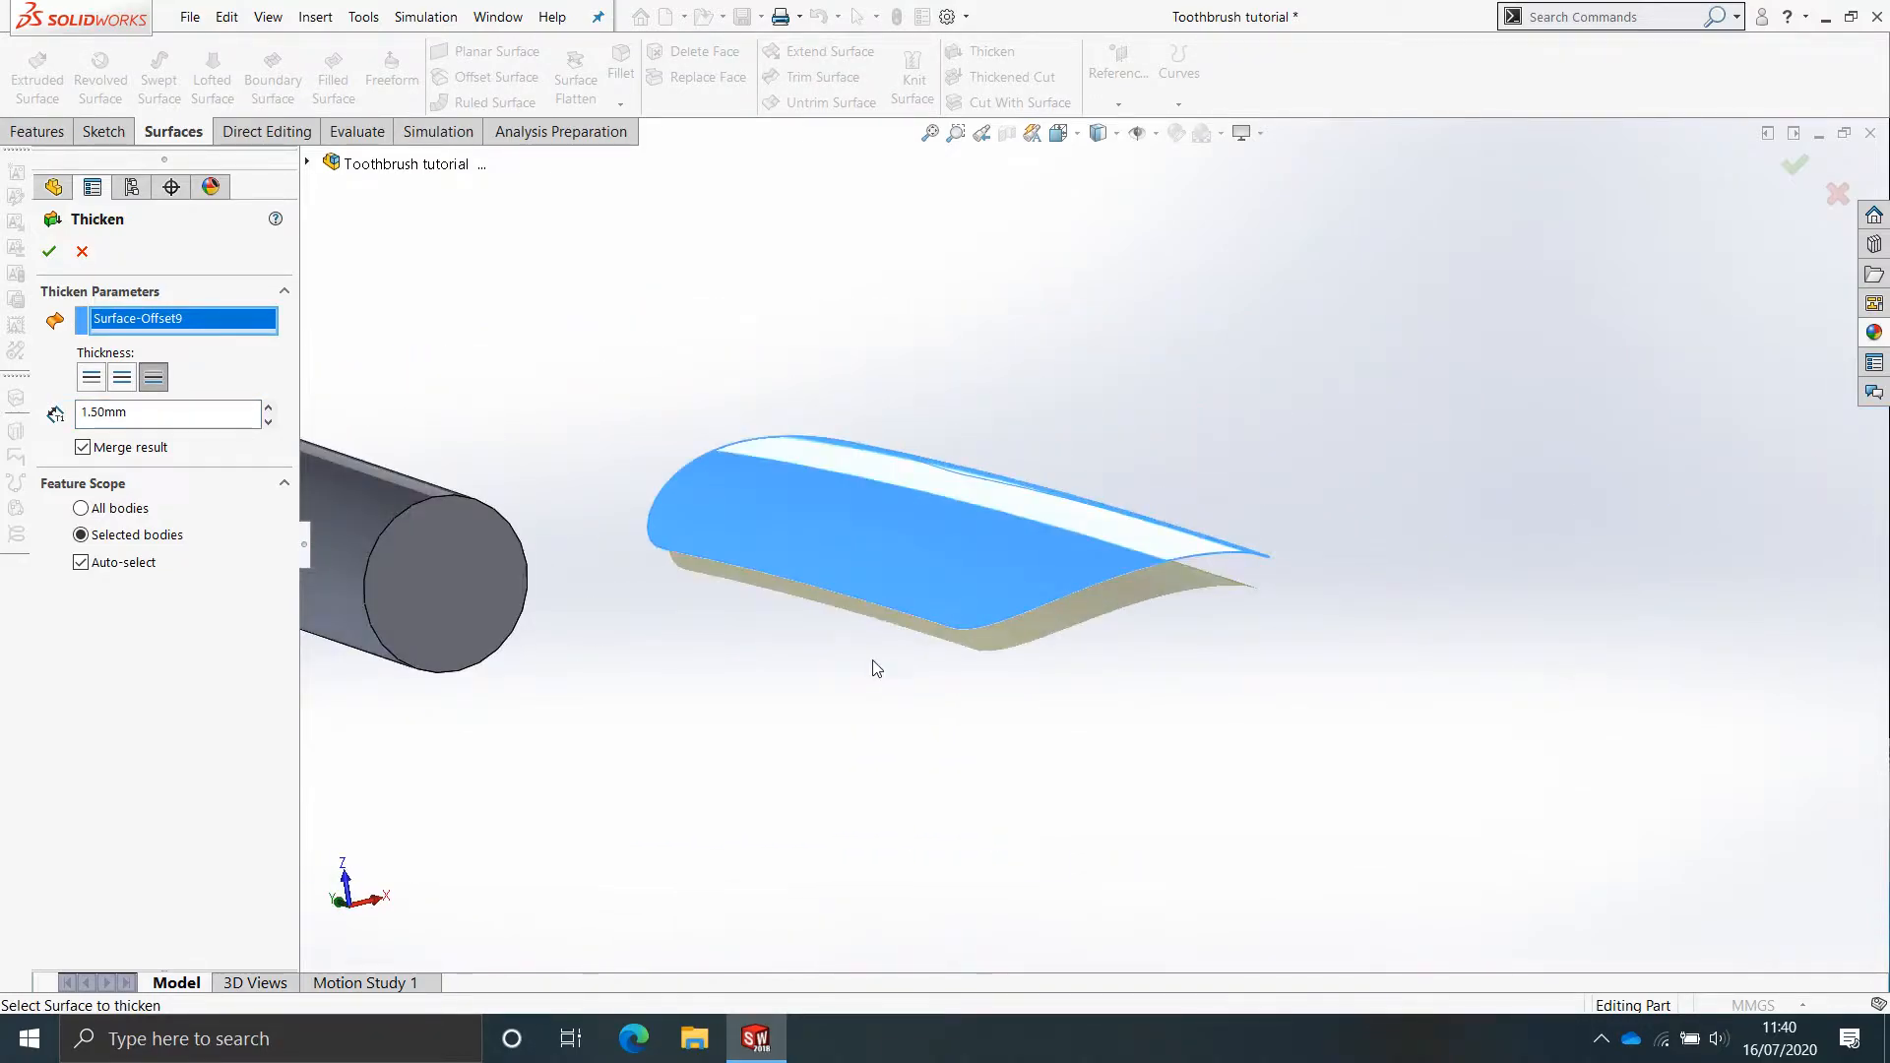
{"action": "left_click", "coordinate": [82, 448]}
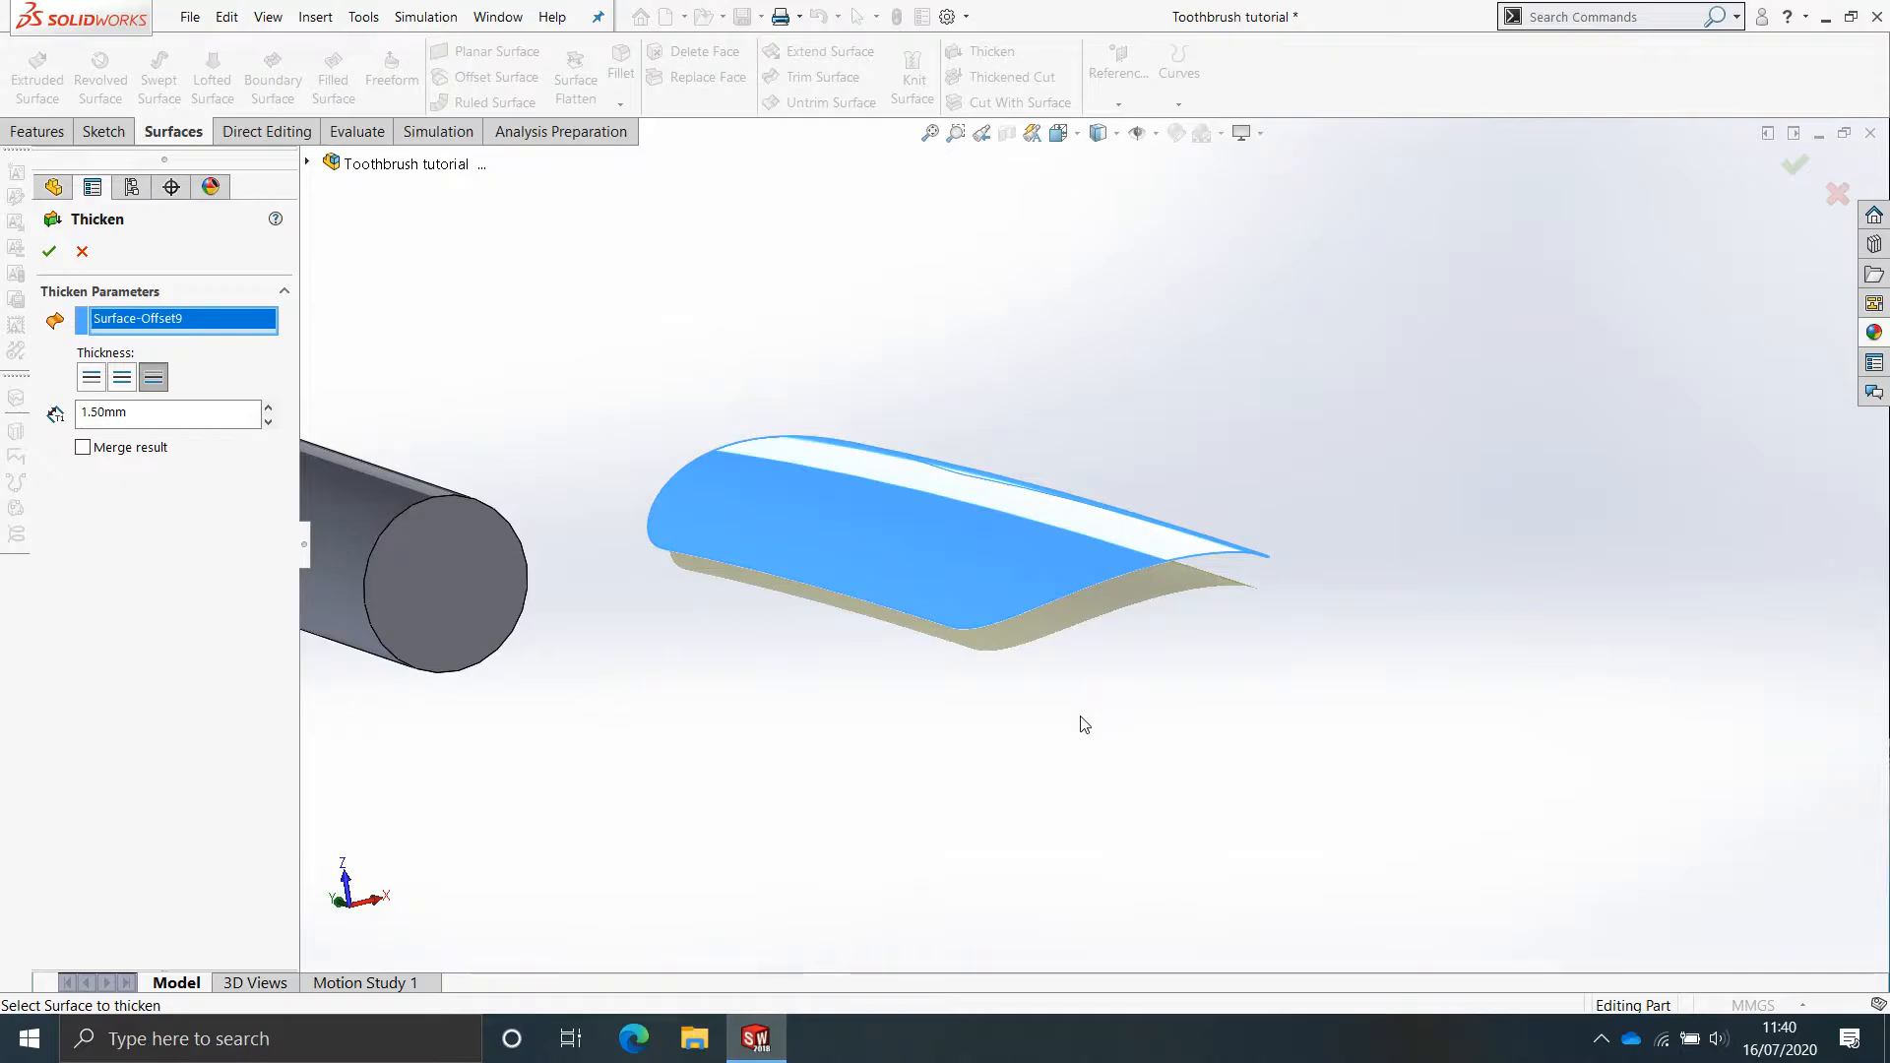
{"action": "left_click", "coordinate": [49, 254]}
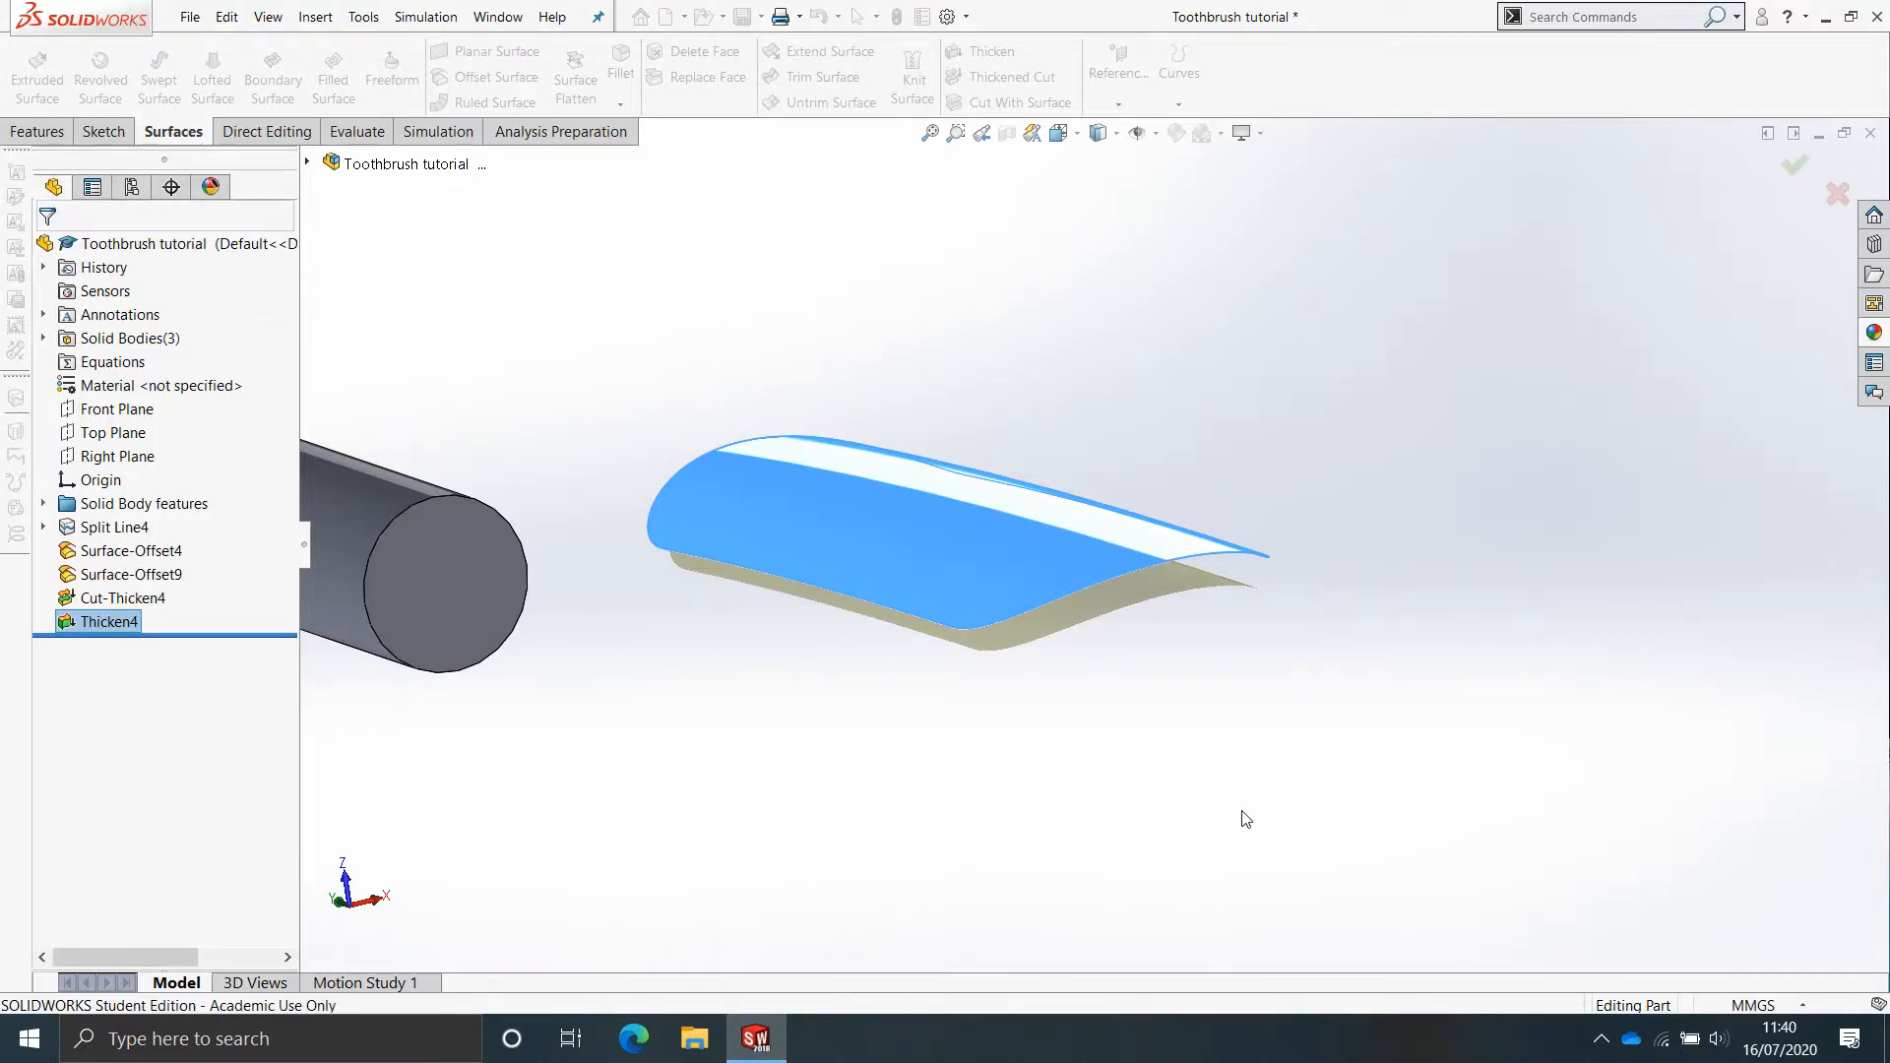
{"action": "left_click", "coordinate": [1188, 687]}
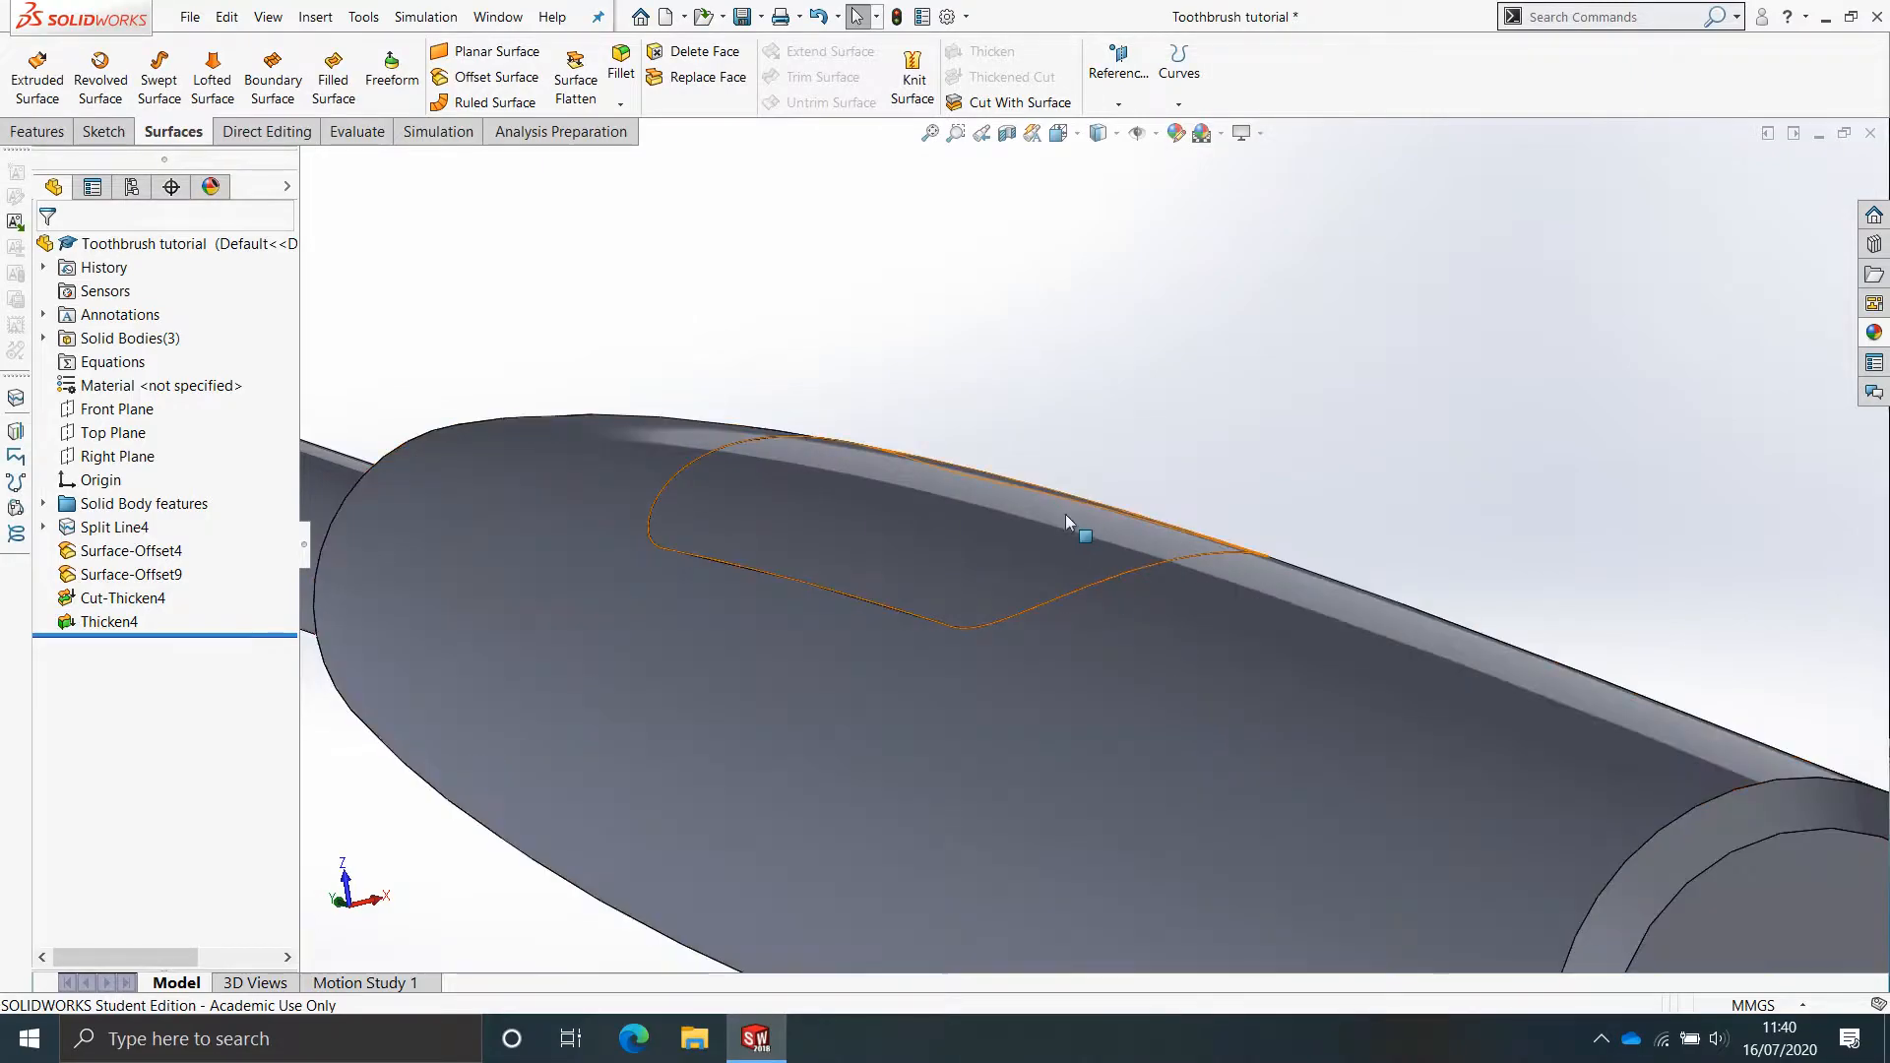
Fillet the top edge of the thickened slot body with a 0.30 mm symmetric radius, using tangent propagation.
{"action": "scroll", "coordinate": [1067, 515], "scroll_direction": "up", "scroll_amount": 4}
{"action": "middle_click_drag", "start_coordinate": [1067, 515], "coordinate": [957, 635]}
{"action": "scroll", "coordinate": [1002, 582], "scroll_direction": "down", "scroll_amount": 5}
{"action": "scroll", "coordinate": [961, 573], "scroll_direction": "up", "scroll_amount": 4}
{"action": "scroll", "coordinate": [1078, 579], "scroll_direction": "down", "scroll_amount": 5}
{"action": "mouse_move", "coordinate": [1166, 529]}
{"action": "middle_mouse_down"}
{"action": "mouse_move", "coordinate": [1169, 397]}
{"action": "mouse_move", "coordinate": [1164, 519]}
{"action": "middle_mouse_up"}
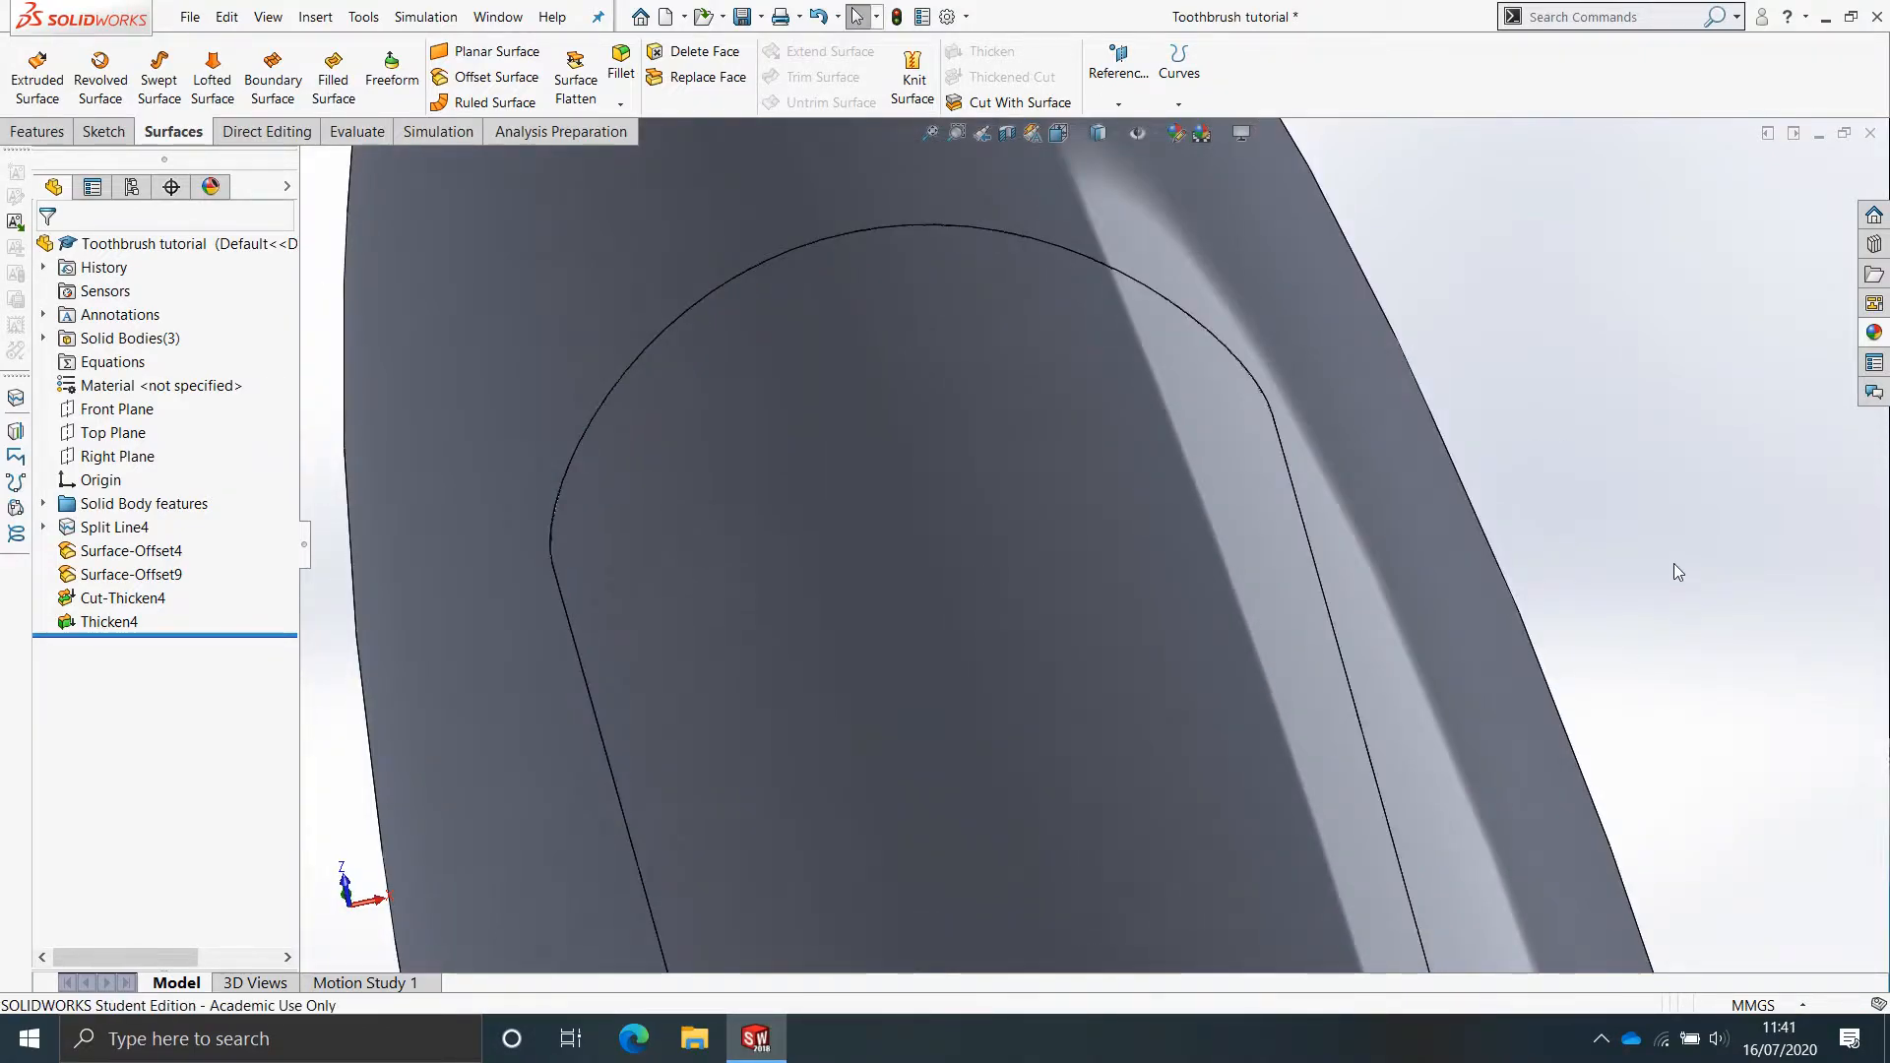
{"action": "left_click", "coordinate": [620, 61]}
{"action": "left_click", "coordinate": [940, 224]}
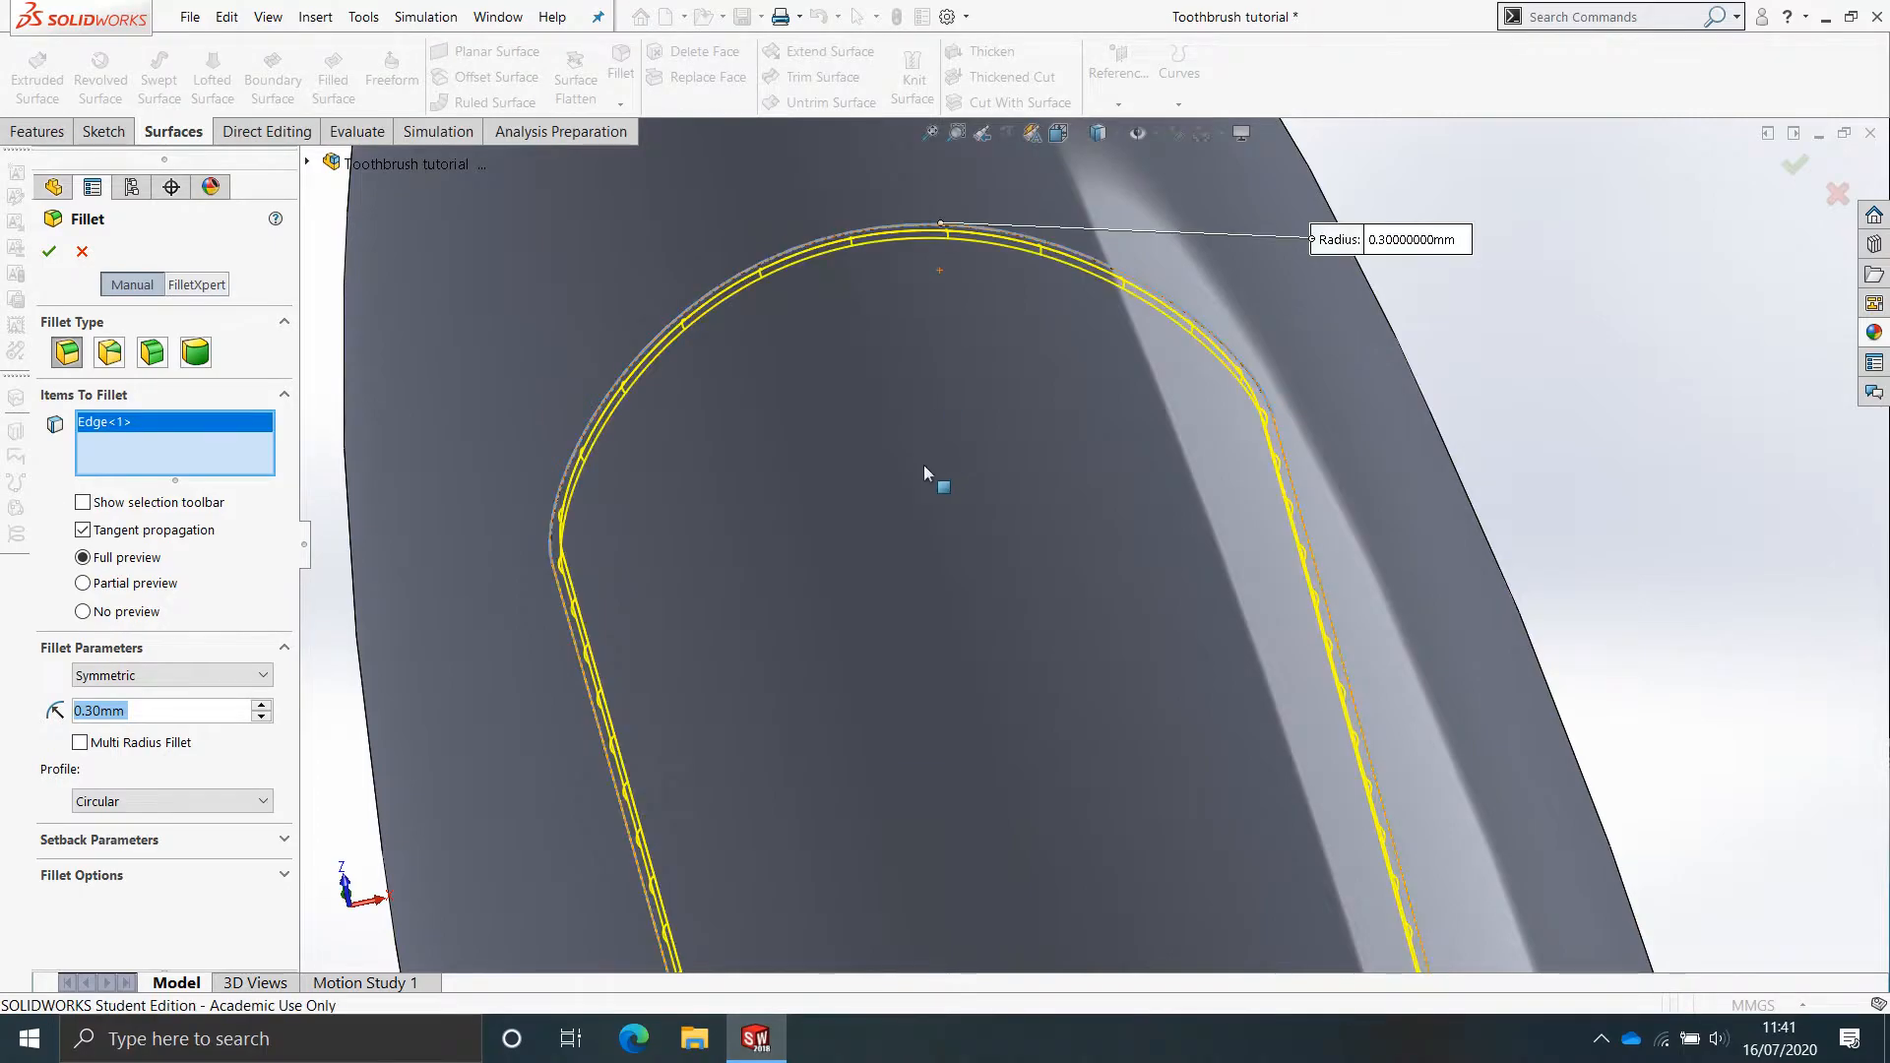
{"action": "key", "text": "Return"}
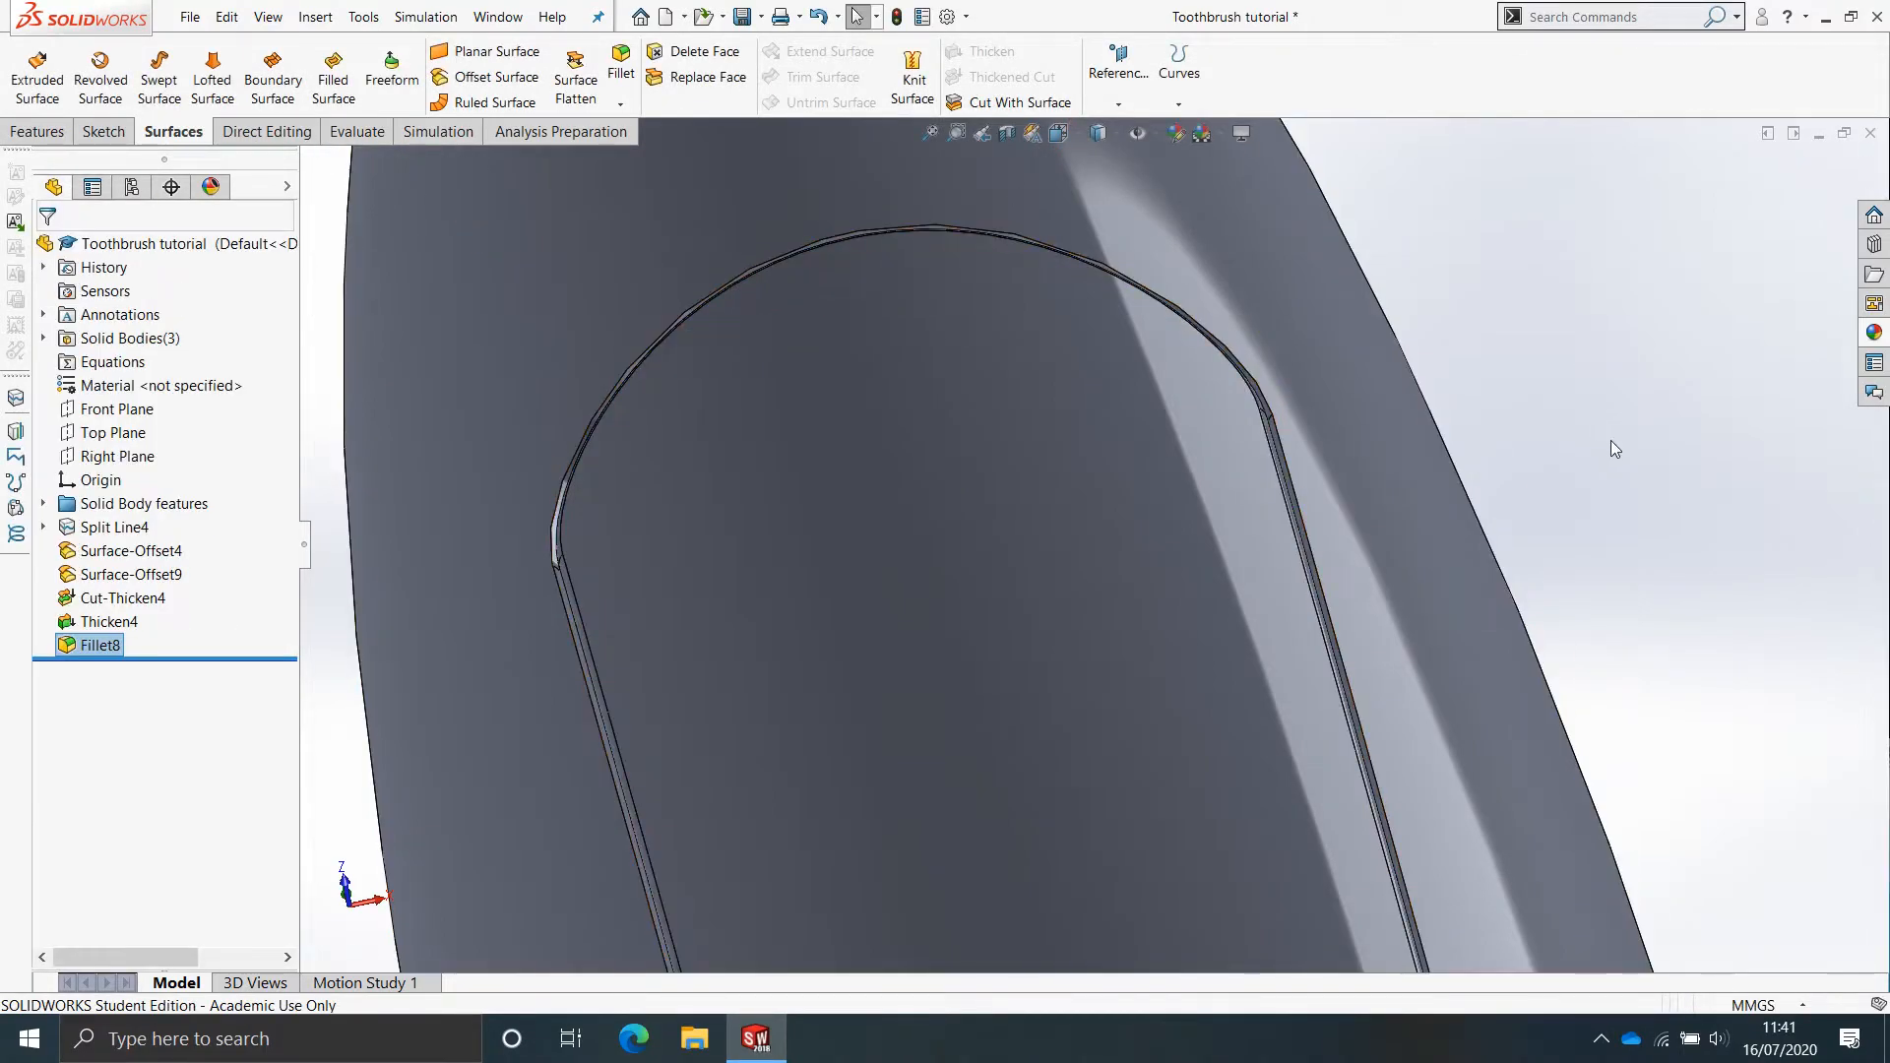
Fillet the surrounding rim of the handle's slot recess with a 0.30 mm radius.
{"action": "key", "text": "Return"}
{"action": "scroll", "coordinate": [1262, 493], "scroll_direction": "down", "scroll_amount": 5}
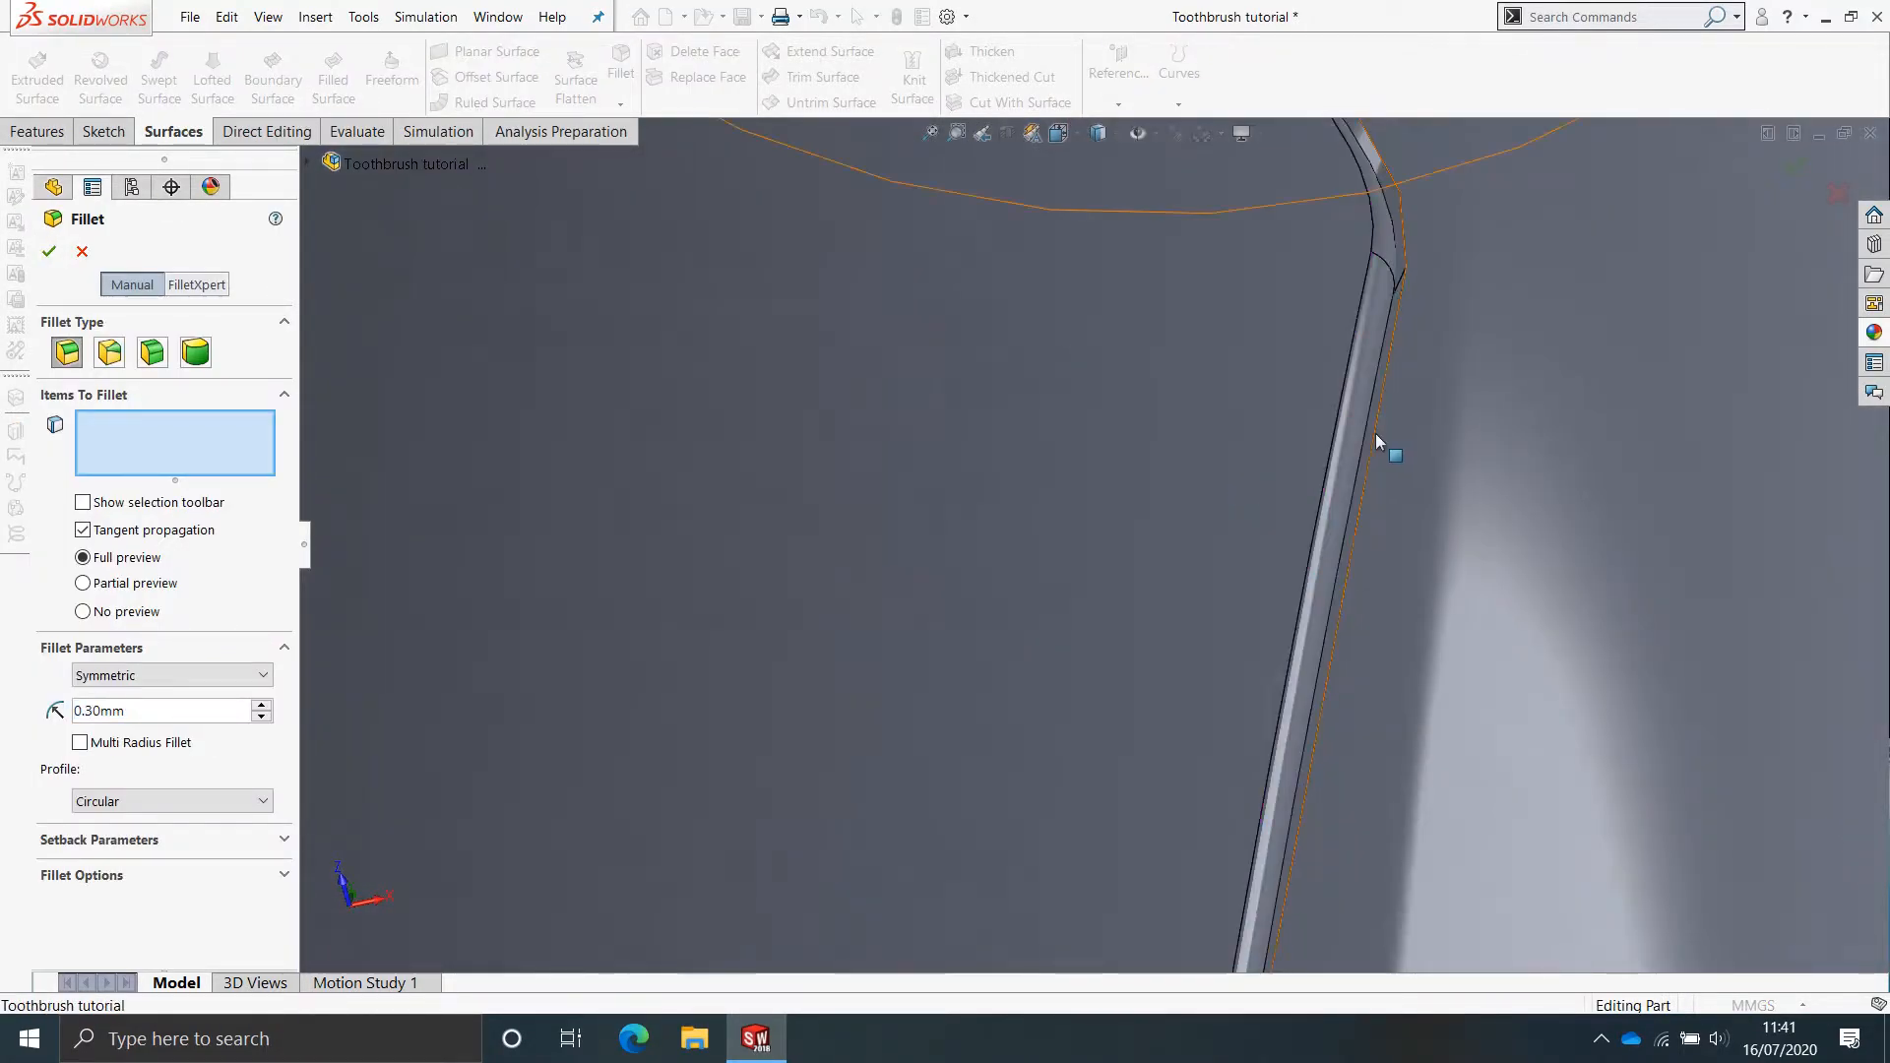
{"action": "left_click", "coordinate": [1370, 438]}
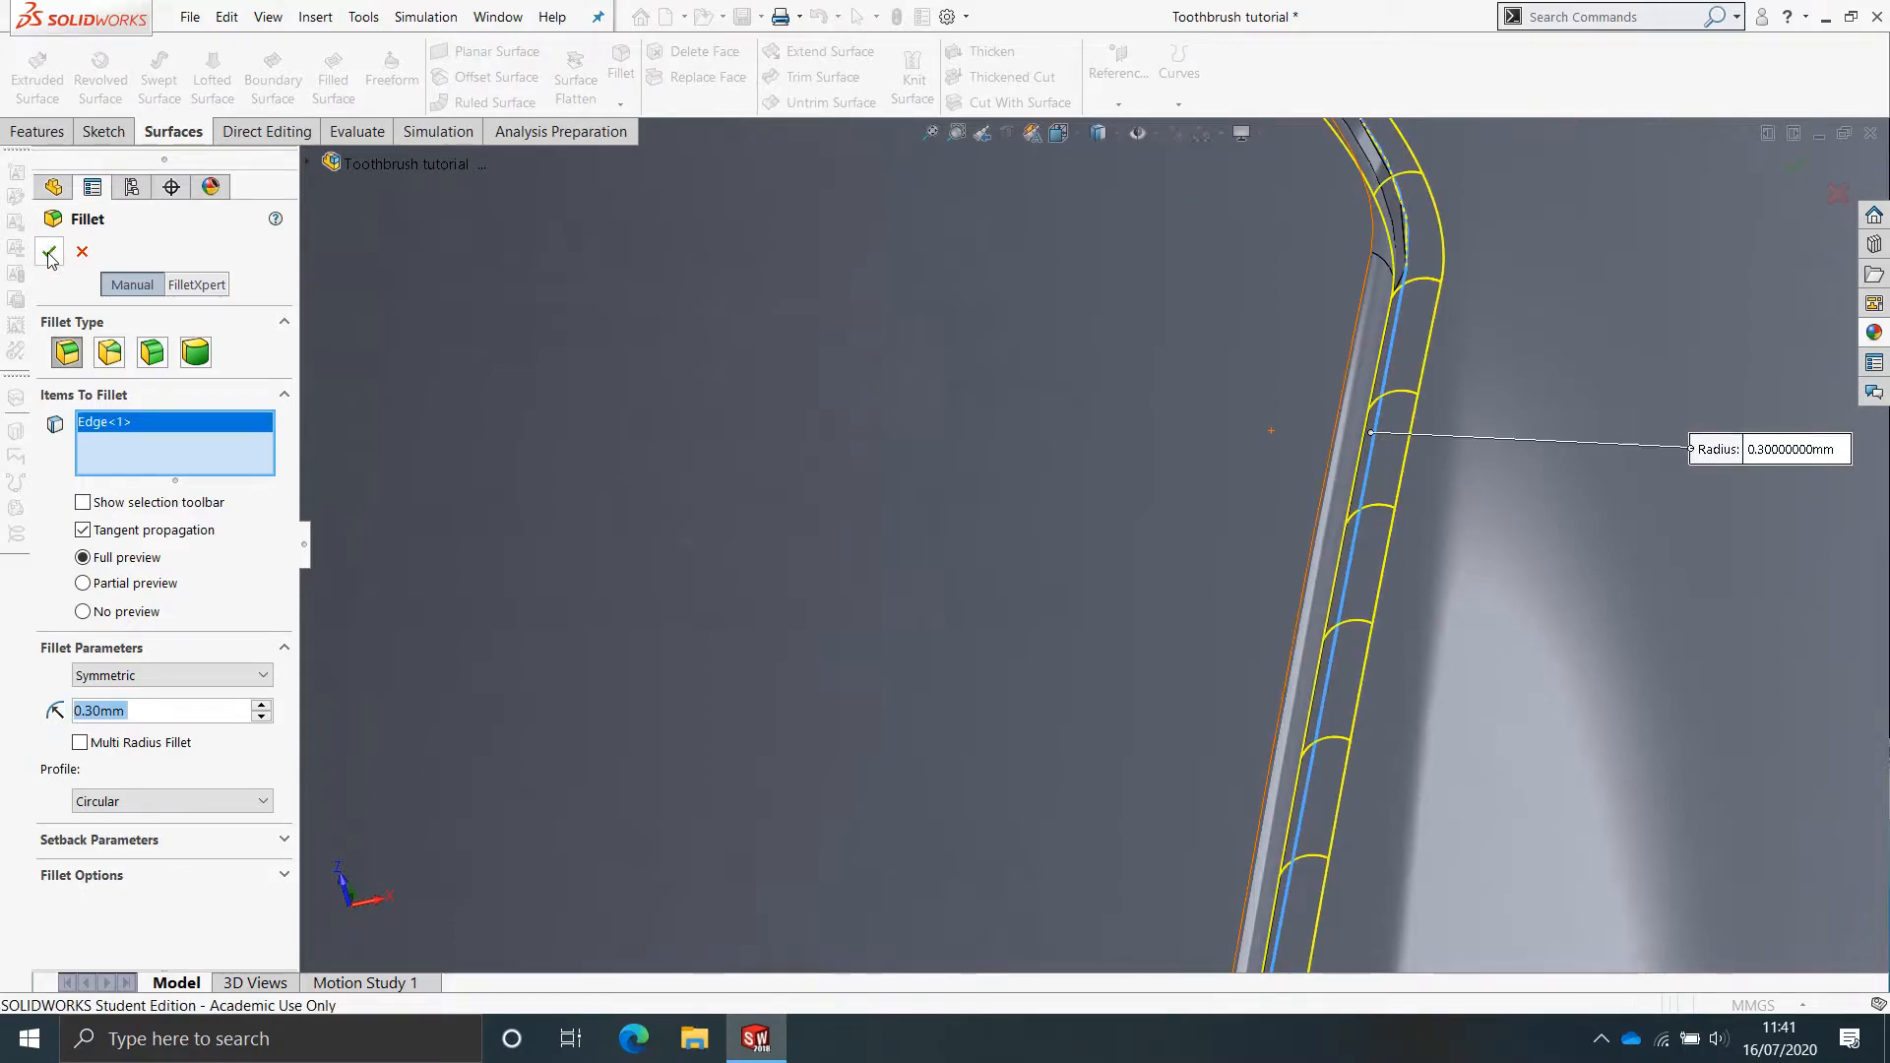
{"action": "key", "text": "Return"}
Examine the filleted gap between the slot insert and the handle from several angles and close up.
{"action": "scroll", "coordinate": [875, 594], "scroll_direction": "up", "scroll_amount": 7}
{"action": "middle_click_drag", "start_coordinate": [906, 565], "coordinate": [785, 566]}
{"action": "scroll", "coordinate": [874, 510], "scroll_direction": "down", "scroll_amount": 8}
{"action": "scroll", "coordinate": [786, 568], "scroll_direction": "up", "scroll_amount": 8}
{"action": "mouse_move", "coordinate": [1166, 640]}
{"action": "middle_mouse_down"}
{"action": "mouse_move", "coordinate": [1063, 666]}
{"action": "mouse_move", "coordinate": [1081, 611]}
{"action": "mouse_move", "coordinate": [1051, 672]}
{"action": "mouse_move", "coordinate": [1195, 532]}
{"action": "mouse_move", "coordinate": [1309, 519]}
{"action": "mouse_move", "coordinate": [1380, 561]}
{"action": "middle_mouse_up"}
{"action": "scroll", "coordinate": [1081, 612], "scroll_direction": "down", "scroll_amount": 4}
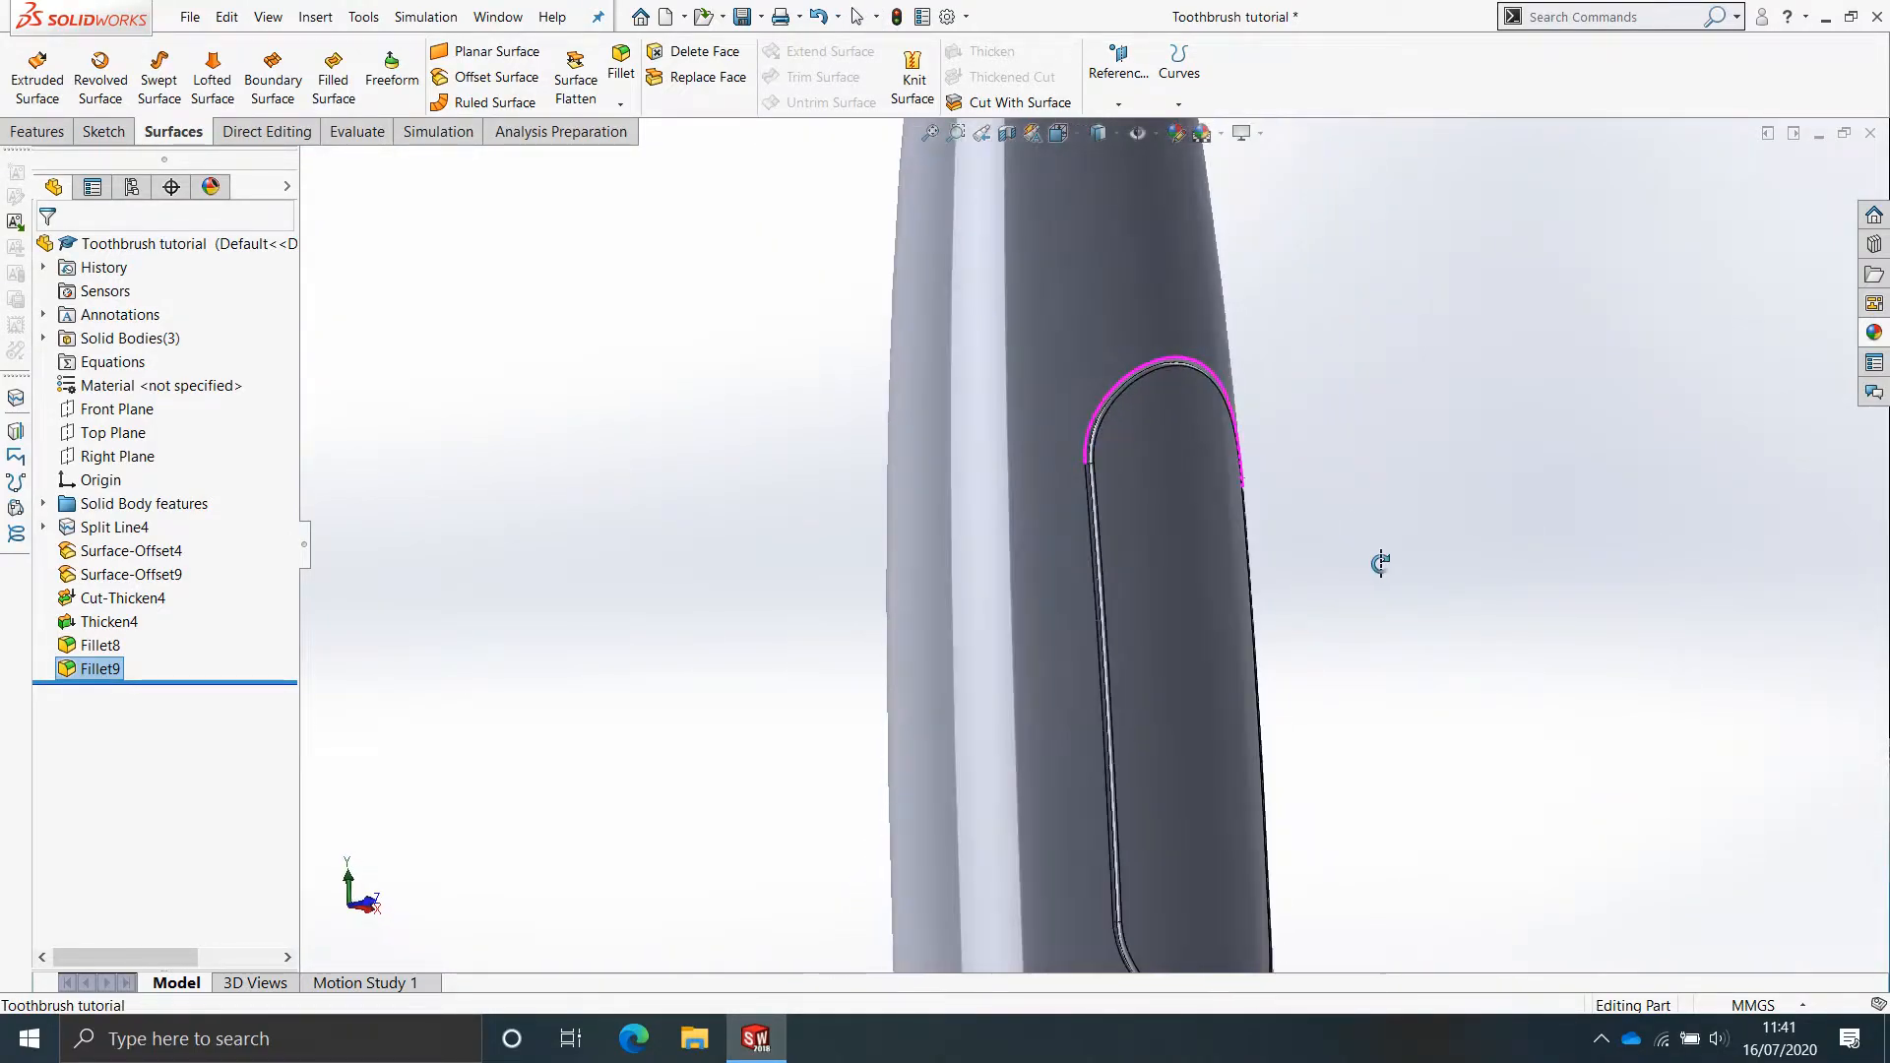
{"action": "scroll", "coordinate": [1388, 524], "scroll_direction": "down", "scroll_amount": 5}
{"action": "scroll", "coordinate": [1119, 508], "scroll_direction": "up", "scroll_amount": 5}
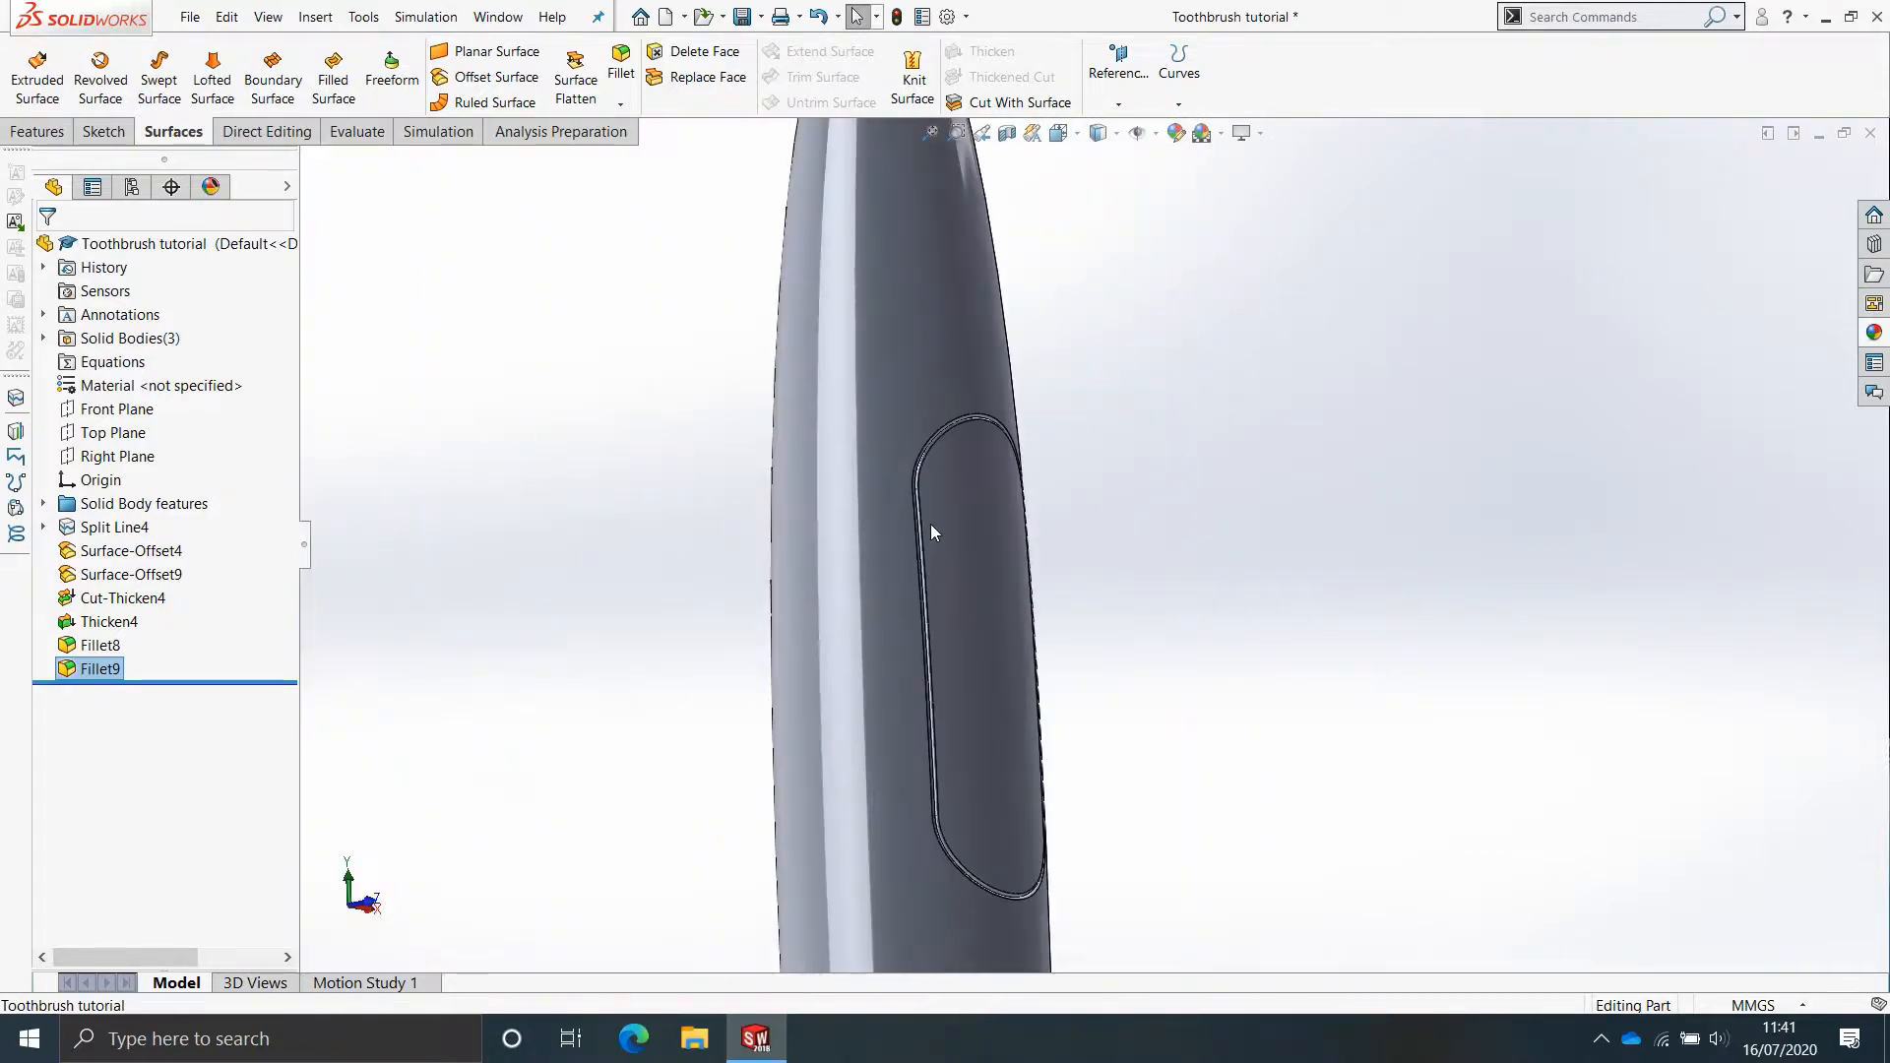
{"action": "scroll", "coordinate": [929, 523], "scroll_direction": "down", "scroll_amount": 4}
{"action": "middle_click_drag", "start_coordinate": [907, 484], "coordinate": [1146, 772]}
{"action": "scroll", "coordinate": [1154, 597], "scroll_direction": "down", "scroll_amount": 5}
{"action": "middle_click_drag", "start_coordinate": [1154, 595], "coordinate": [1041, 394]}
{"action": "scroll", "coordinate": [1147, 489], "scroll_direction": "up", "scroll_amount": 5}
{"action": "middle_click_drag", "start_coordinate": [1013, 772], "coordinate": [1044, 714]}
{"action": "scroll", "coordinate": [891, 802], "scroll_direction": "down", "scroll_amount": 5}
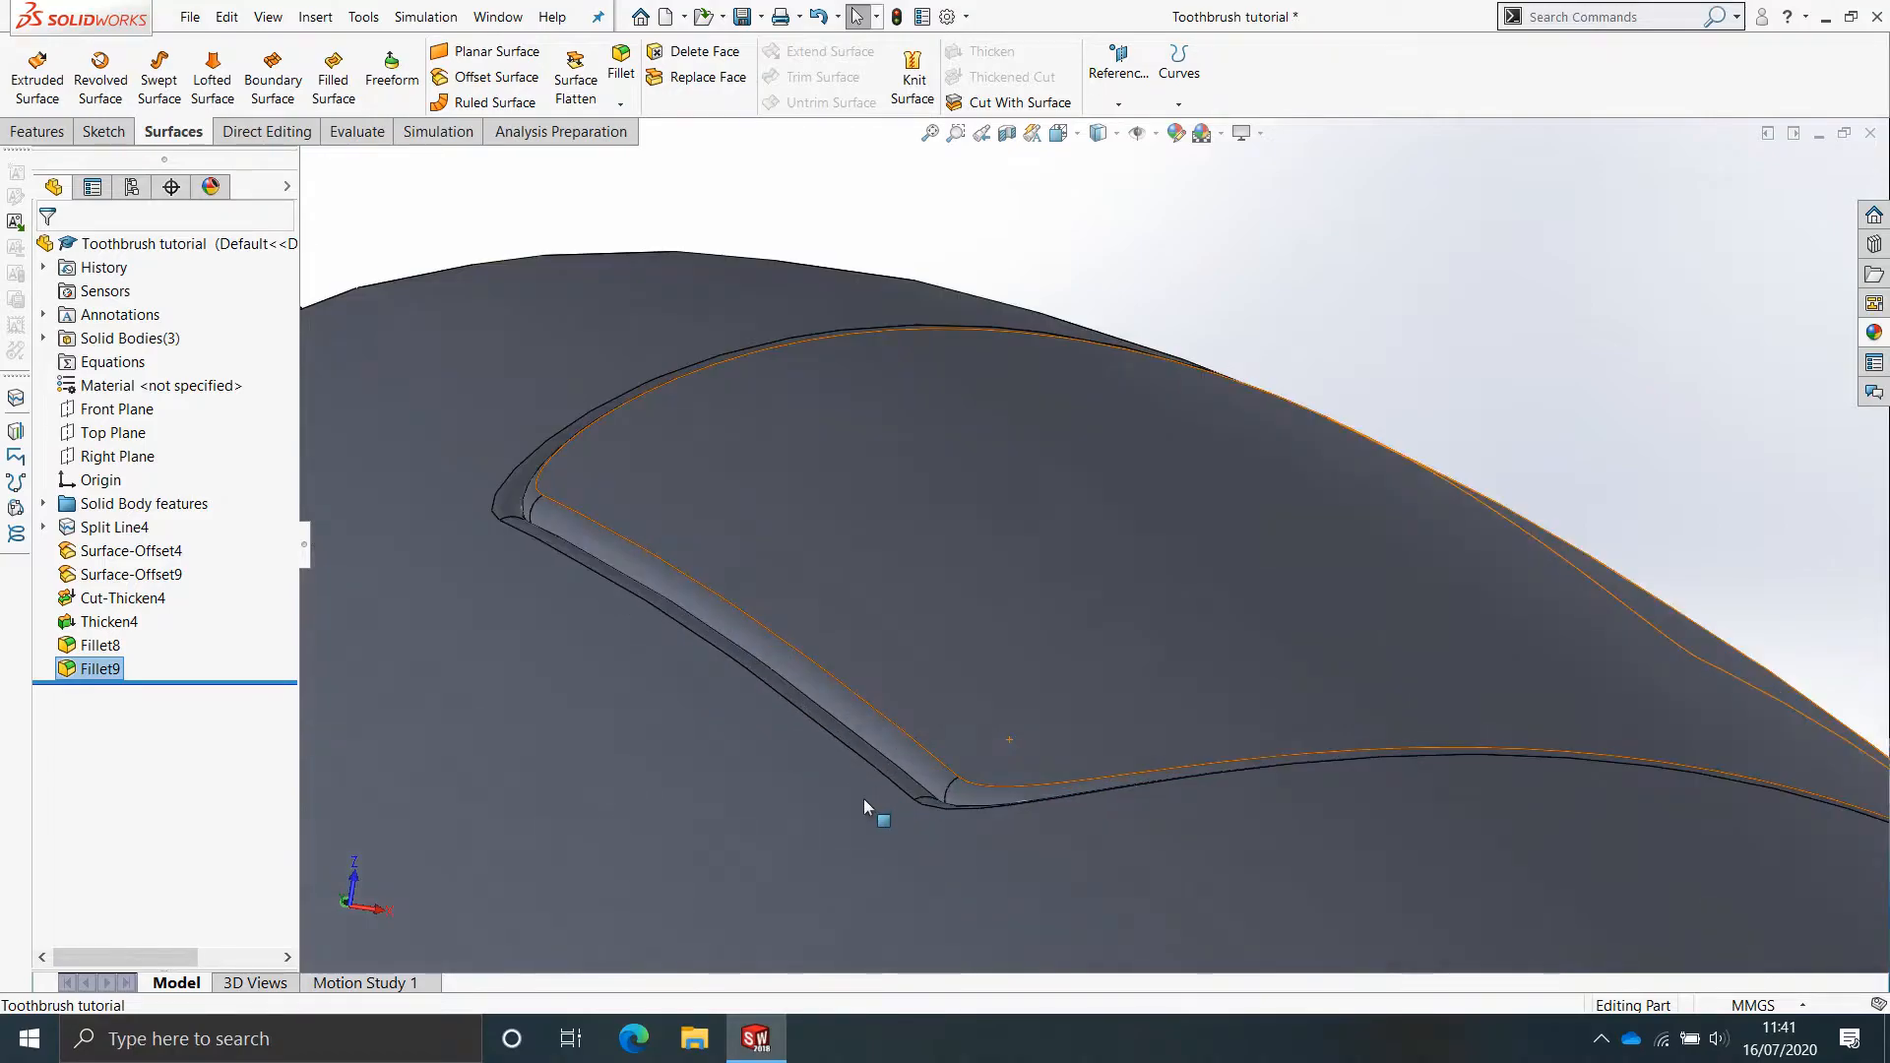
Inspect the slot insert body with the handle hidden, then show the handle again and view the whole detail.
{"action": "scroll", "coordinate": [1174, 829], "scroll_direction": "up", "scroll_amount": 5}
{"action": "middle_click_drag", "start_coordinate": [1177, 773], "coordinate": [1160, 770]}
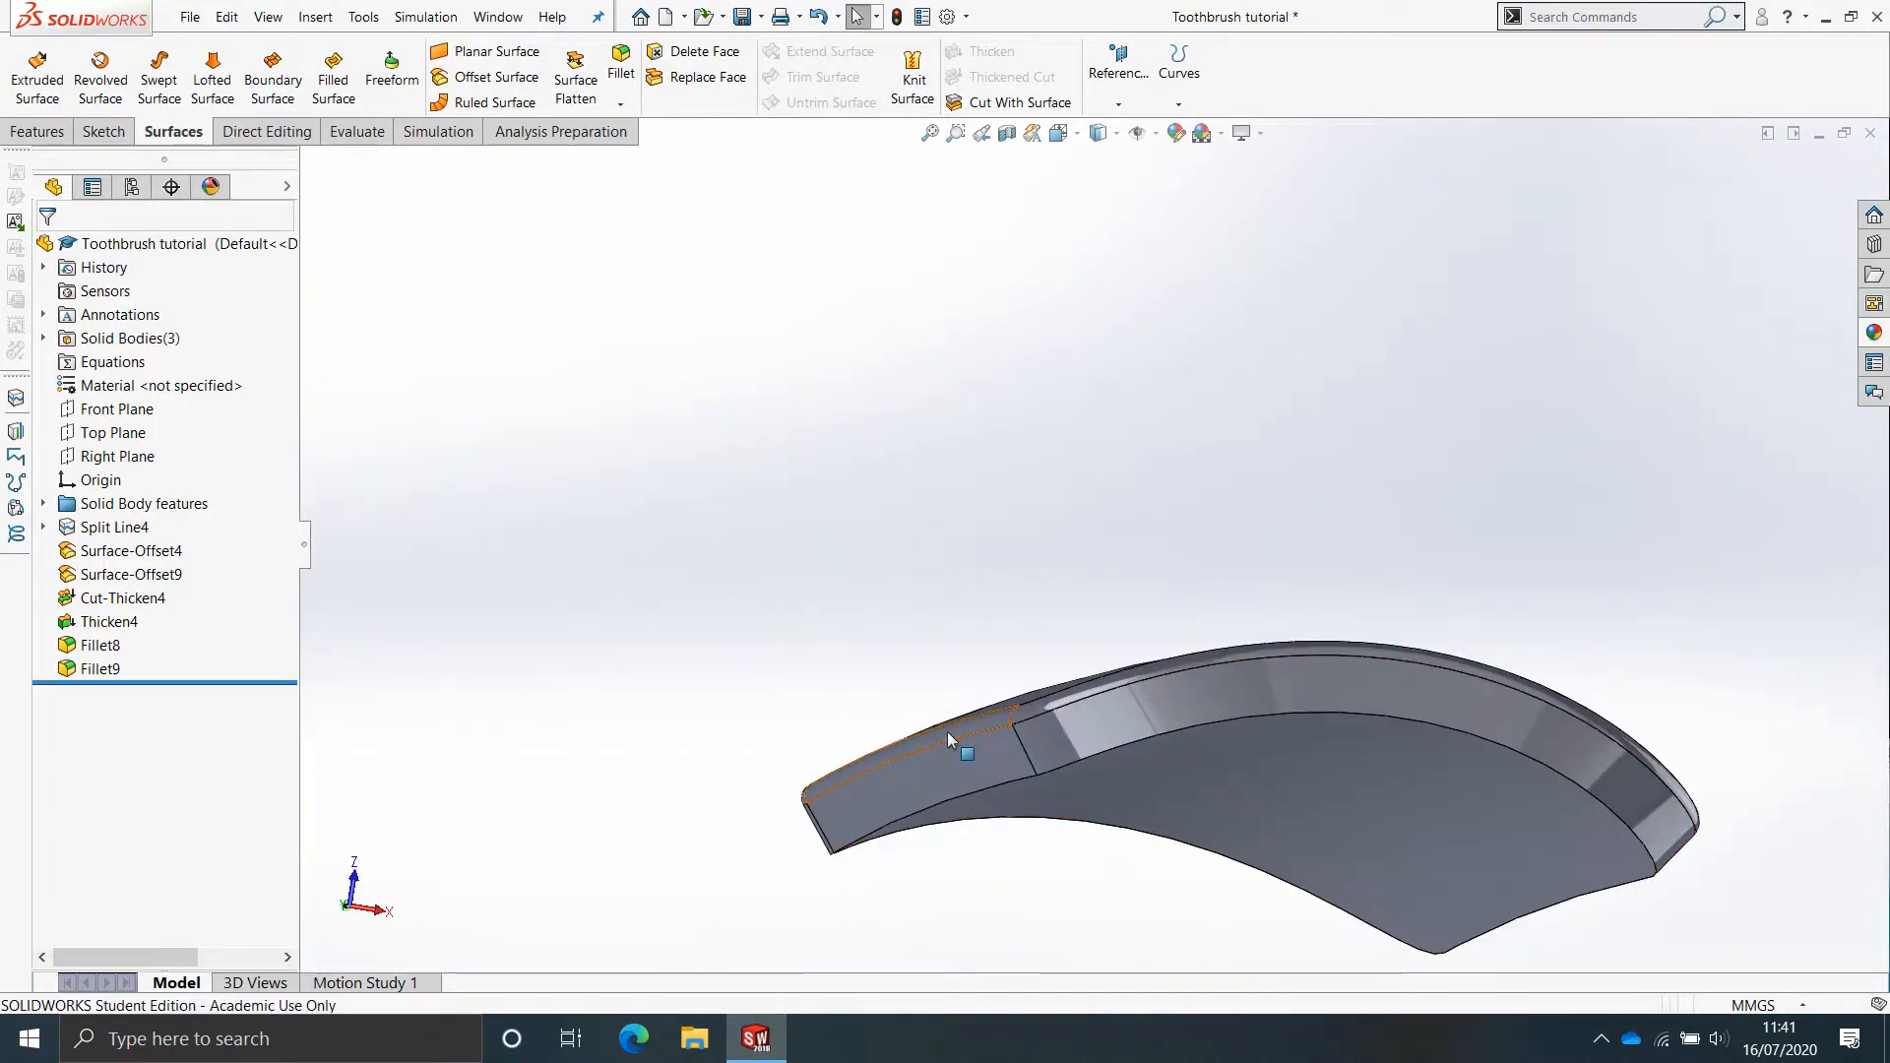
{"action": "key", "text": "shift+Tab"}
{"action": "middle_click_drag", "start_coordinate": [1197, 676], "coordinate": [1199, 836]}
{"action": "scroll", "coordinate": [1063, 236], "scroll_direction": "up", "scroll_amount": 4}
{"action": "scroll", "coordinate": [1063, 237], "scroll_direction": "down", "scroll_amount": 4}
{"action": "middle_click_drag", "start_coordinate": [1056, 384], "coordinate": [738, 646]}
{"action": "scroll", "coordinate": [739, 646], "scroll_direction": "down", "scroll_amount": 5}
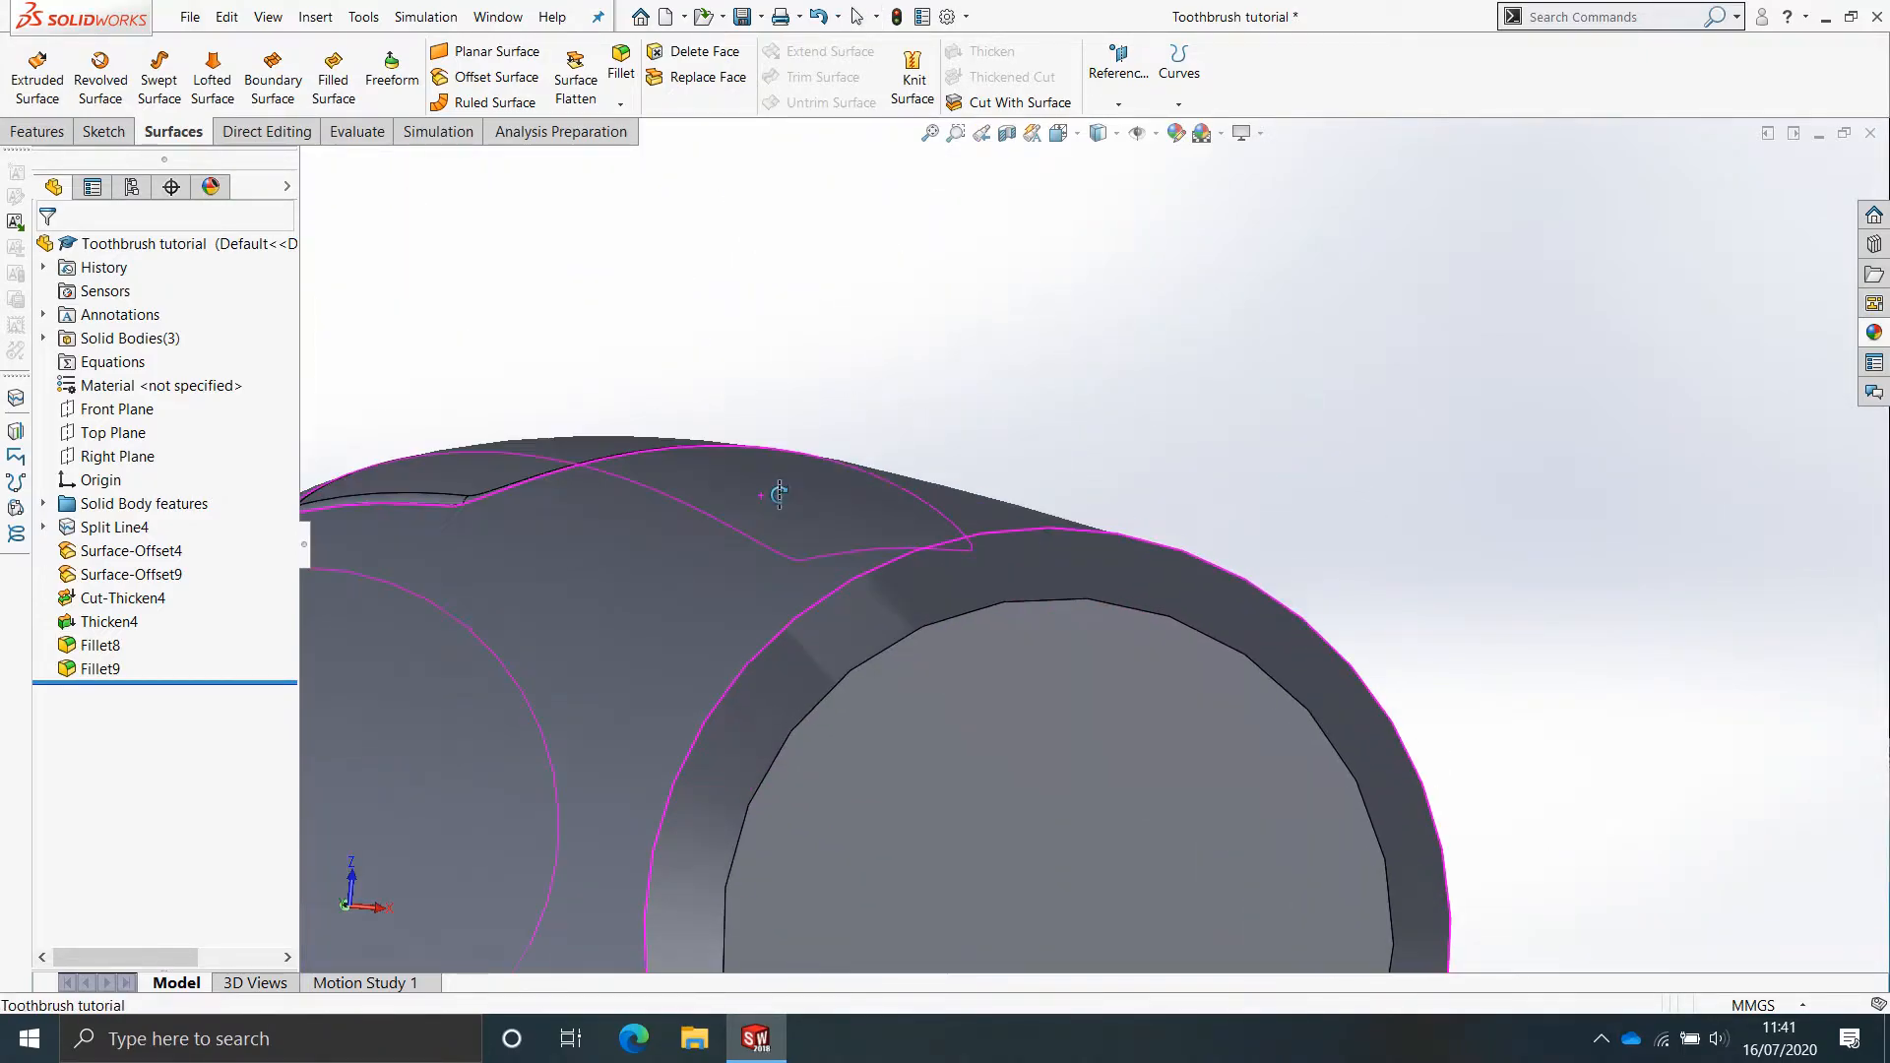
{"action": "scroll", "coordinate": [814, 325], "scroll_direction": "up", "scroll_amount": 5}
{"action": "scroll", "coordinate": [801, 421], "scroll_direction": "down", "scroll_amount": 2}
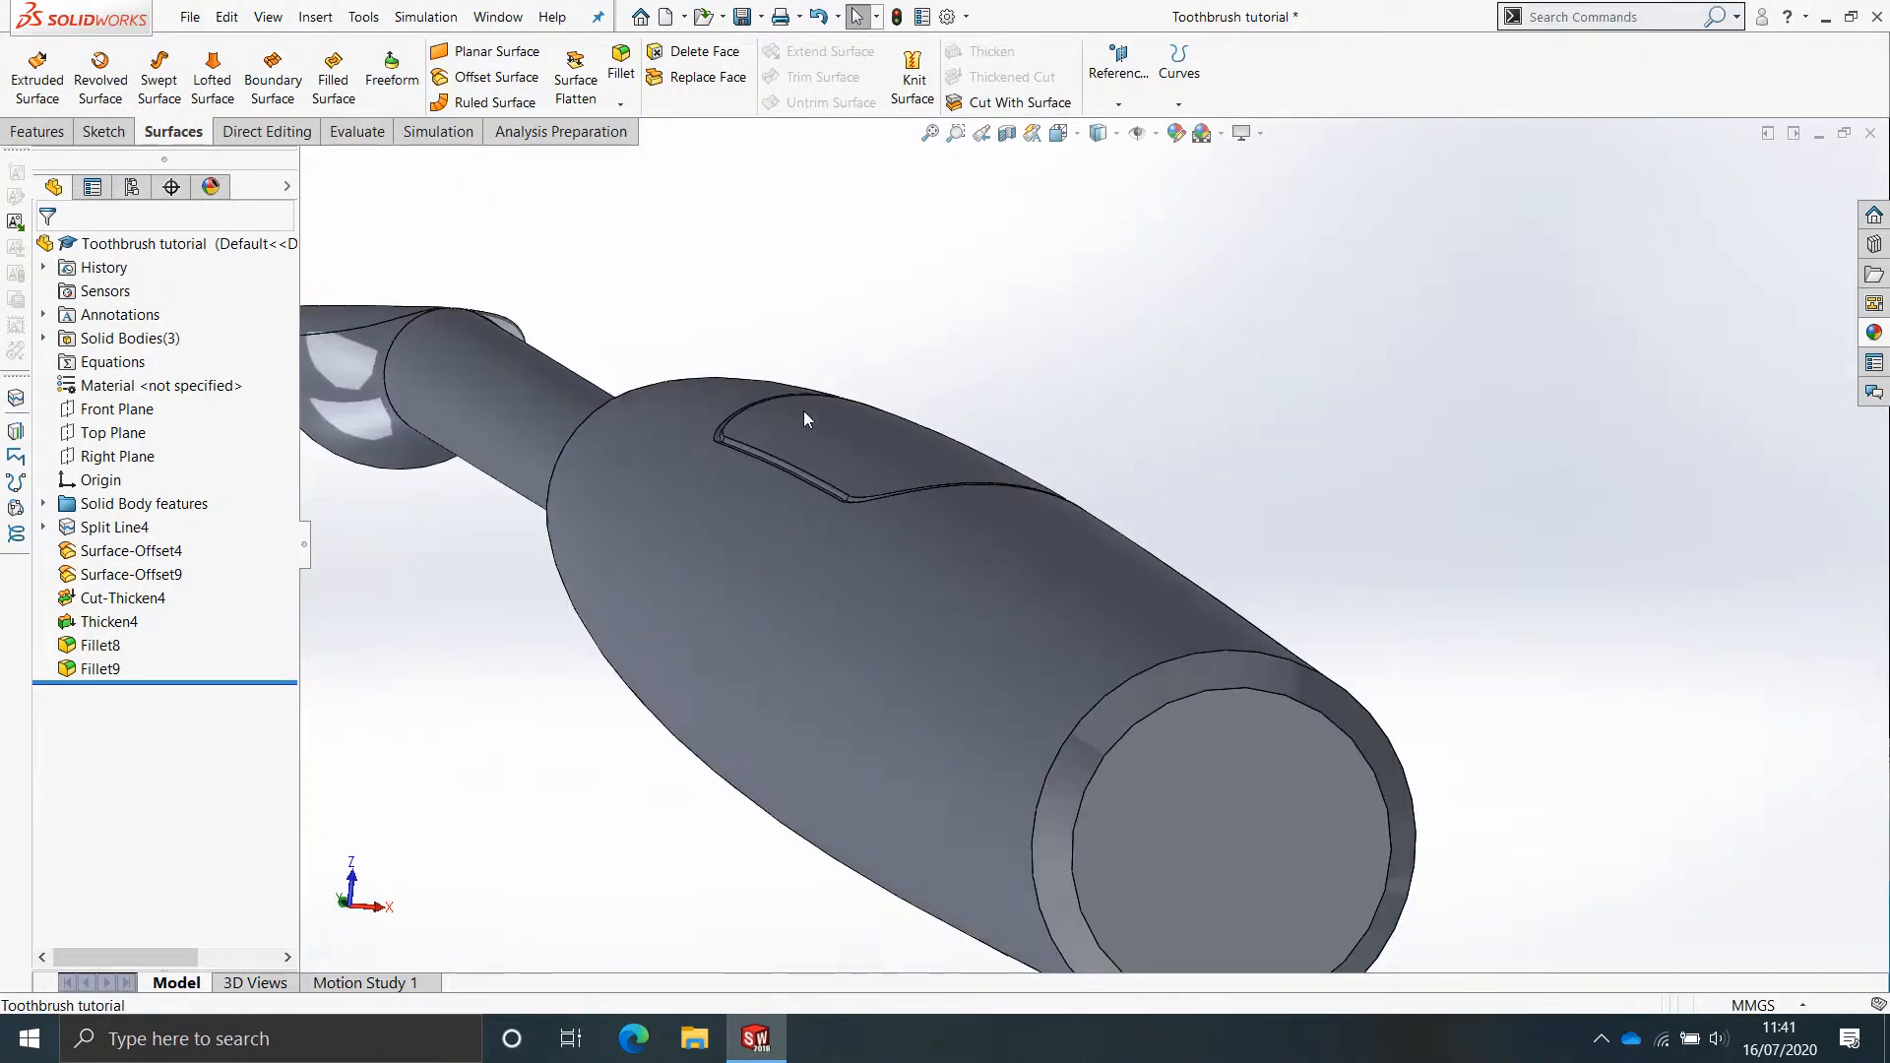
{"action": "scroll", "coordinate": [926, 431], "scroll_direction": "up", "scroll_amount": 2}
{"action": "middle_click_drag", "start_coordinate": [928, 431], "coordinate": [928, 544]}
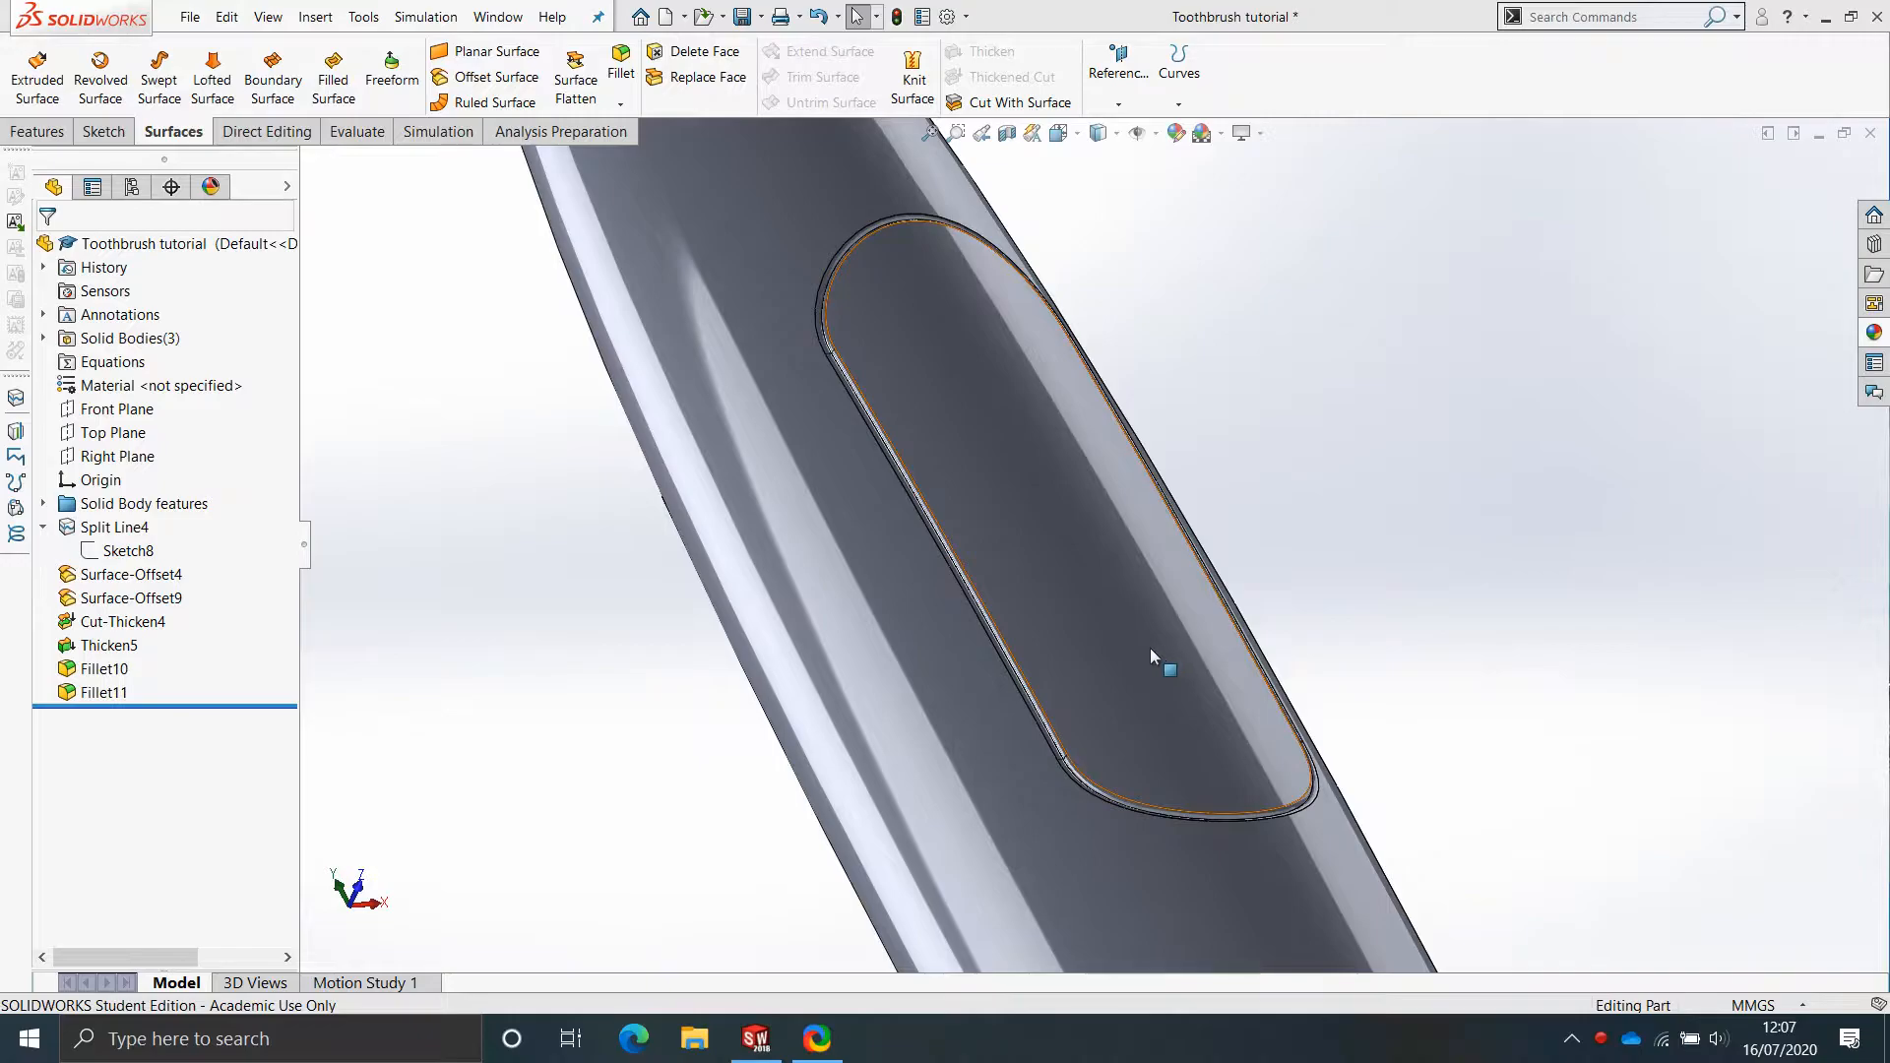
Delete the slot insert's Thicken5 feature together with Fillet10 and Fillet11.
{"action": "scroll", "coordinate": [1130, 681], "scroll_direction": "up", "scroll_amount": 2}
{"action": "mouse_move", "coordinate": [1133, 673]}
{"action": "middle_mouse_down"}
{"action": "mouse_move", "coordinate": [1143, 587]}
{"action": "mouse_move", "coordinate": [1170, 667]}
{"action": "middle_mouse_up"}
{"action": "scroll", "coordinate": [1036, 559], "scroll_direction": "down", "scroll_amount": 3}
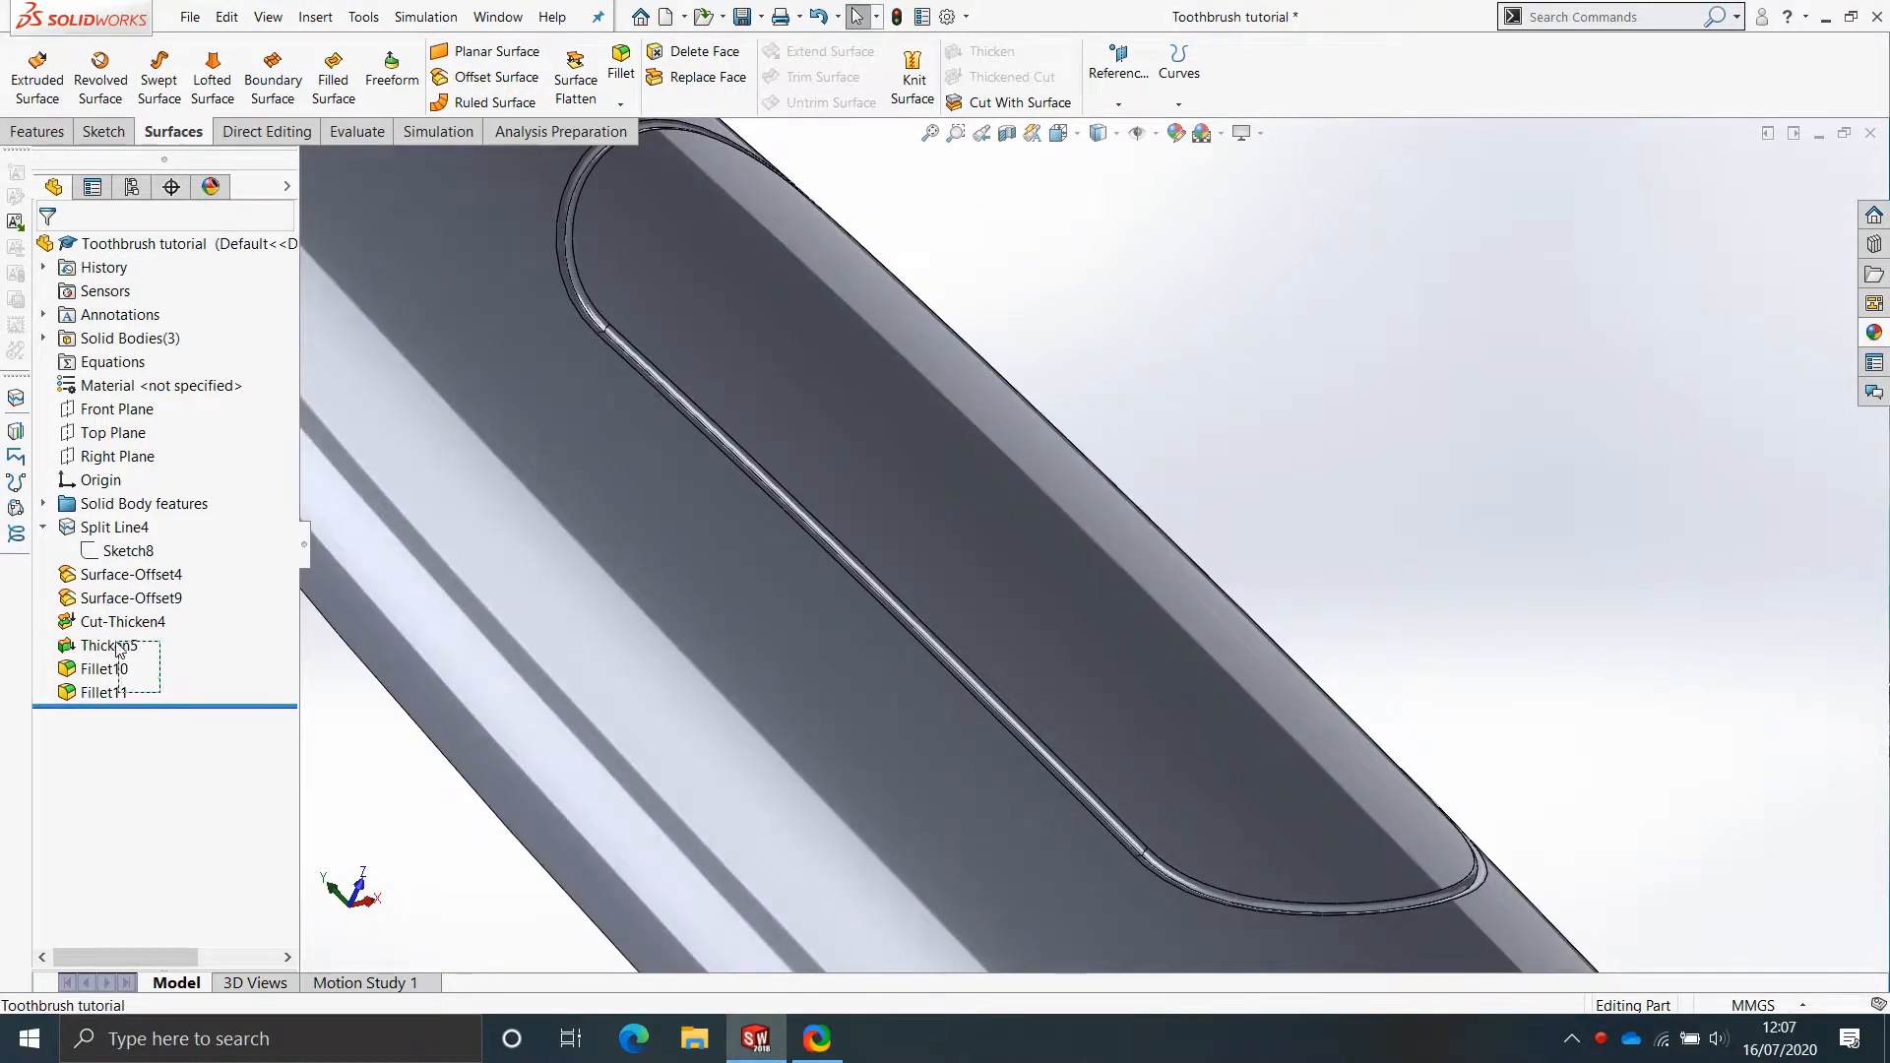
{"action": "left_click_drag", "start_coordinate": [103, 645], "coordinate": [85, 646]}
{"action": "key", "text": "Delete"}
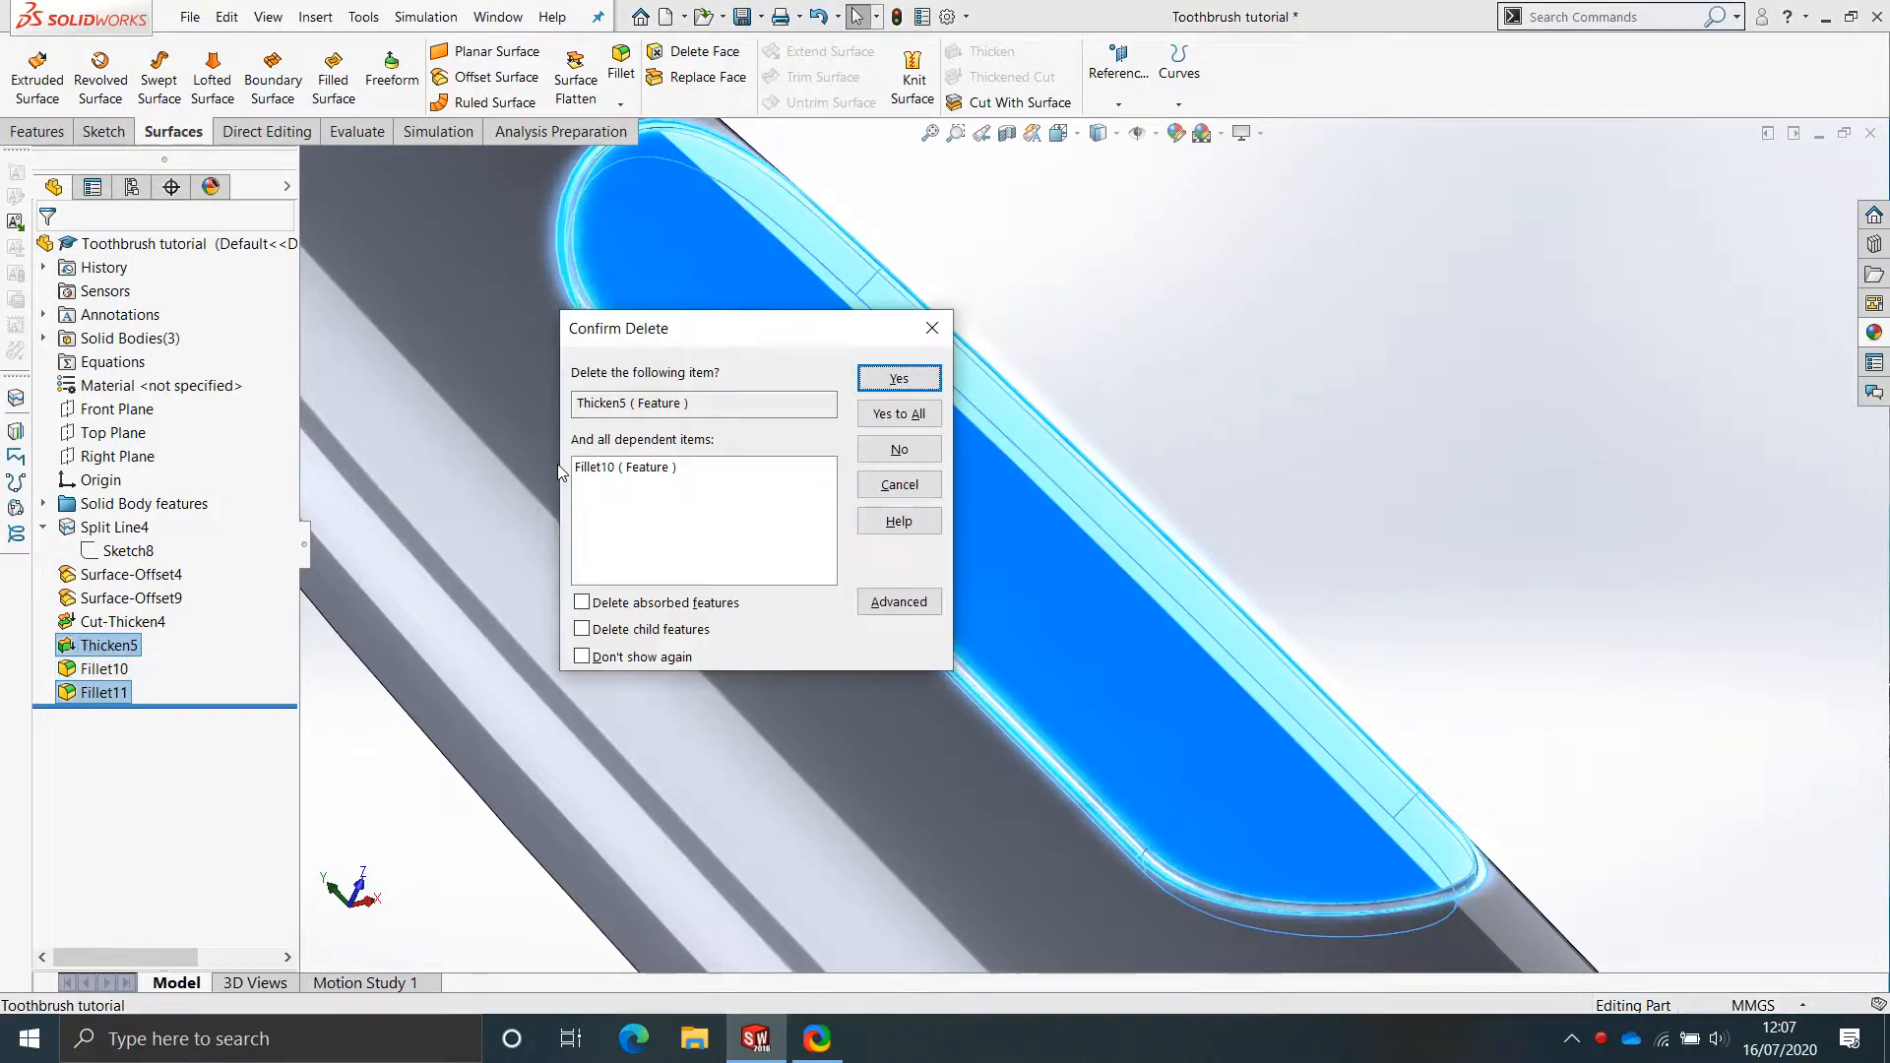
{"action": "left_click", "coordinate": [899, 379]}
Offset the copied slot surface 1.50 mm outward from the handle.
{"action": "middle_click_drag", "start_coordinate": [1102, 548], "coordinate": [770, 405]}
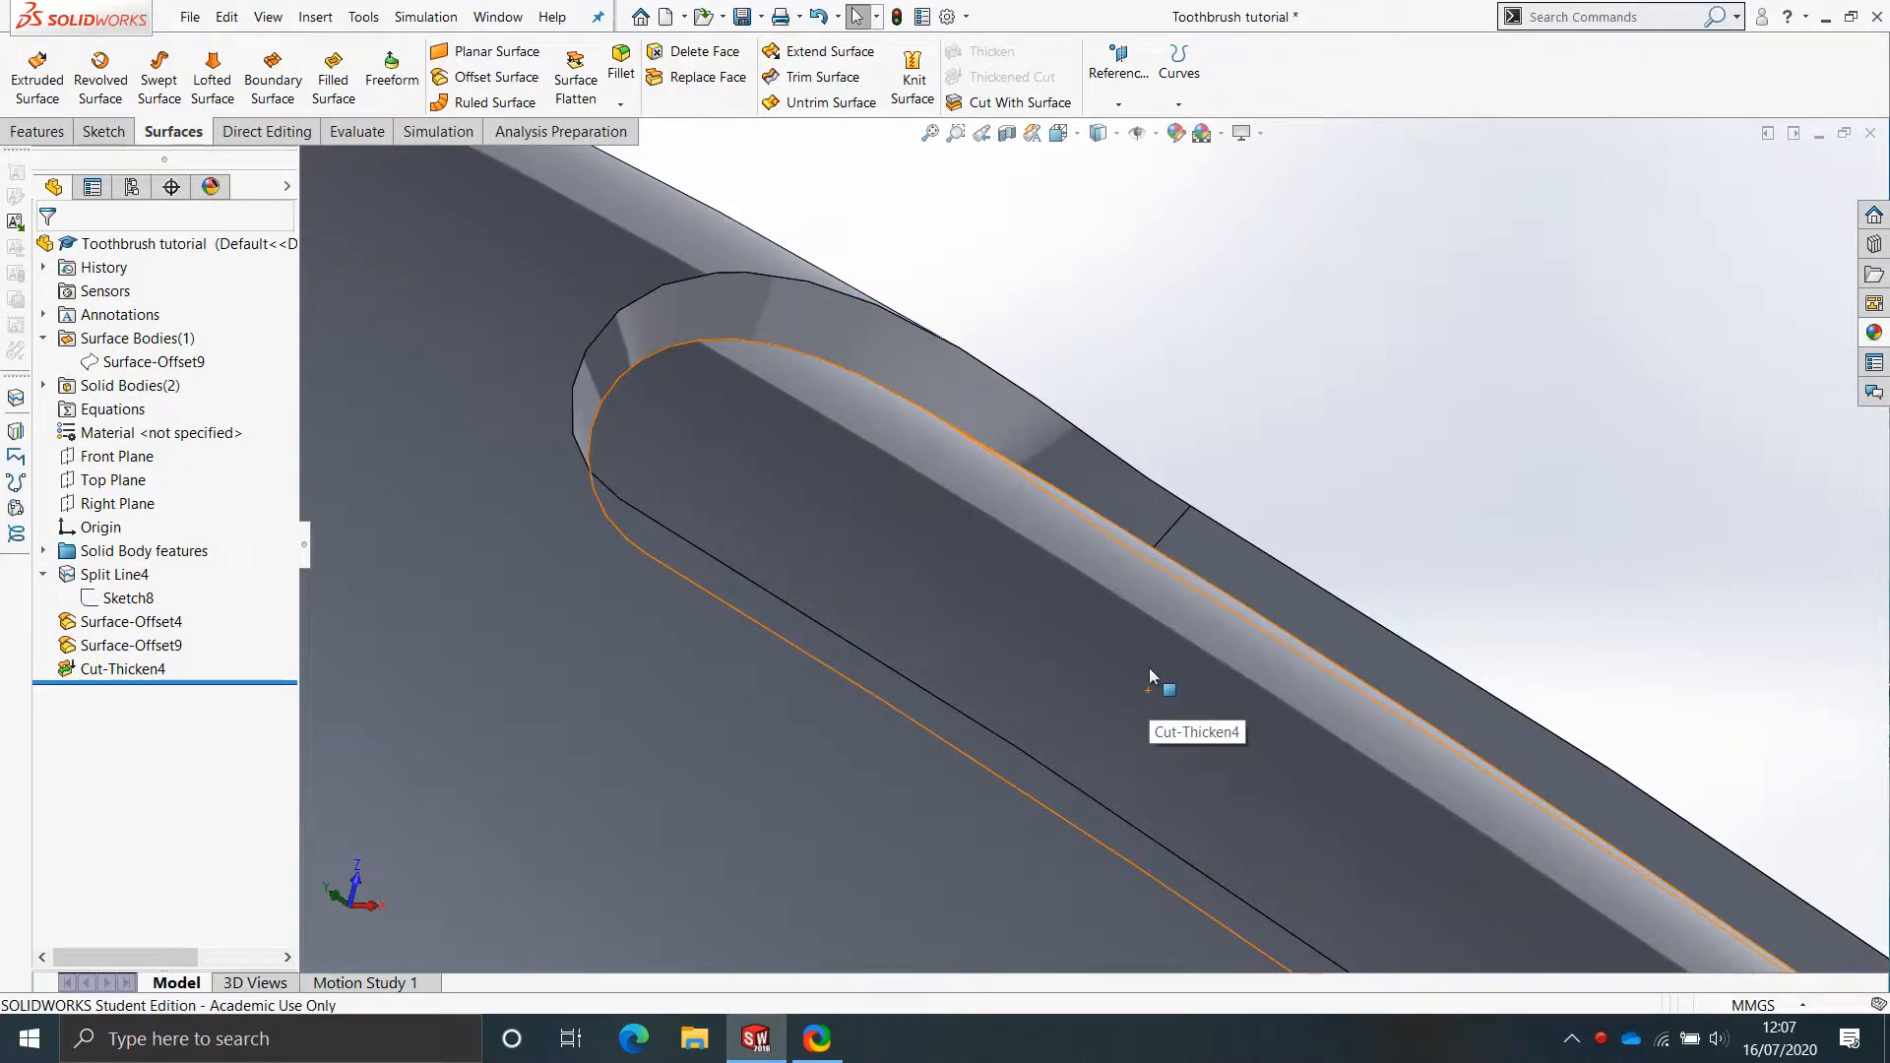
{"action": "middle_click_drag", "start_coordinate": [1173, 629], "coordinate": [944, 717]}
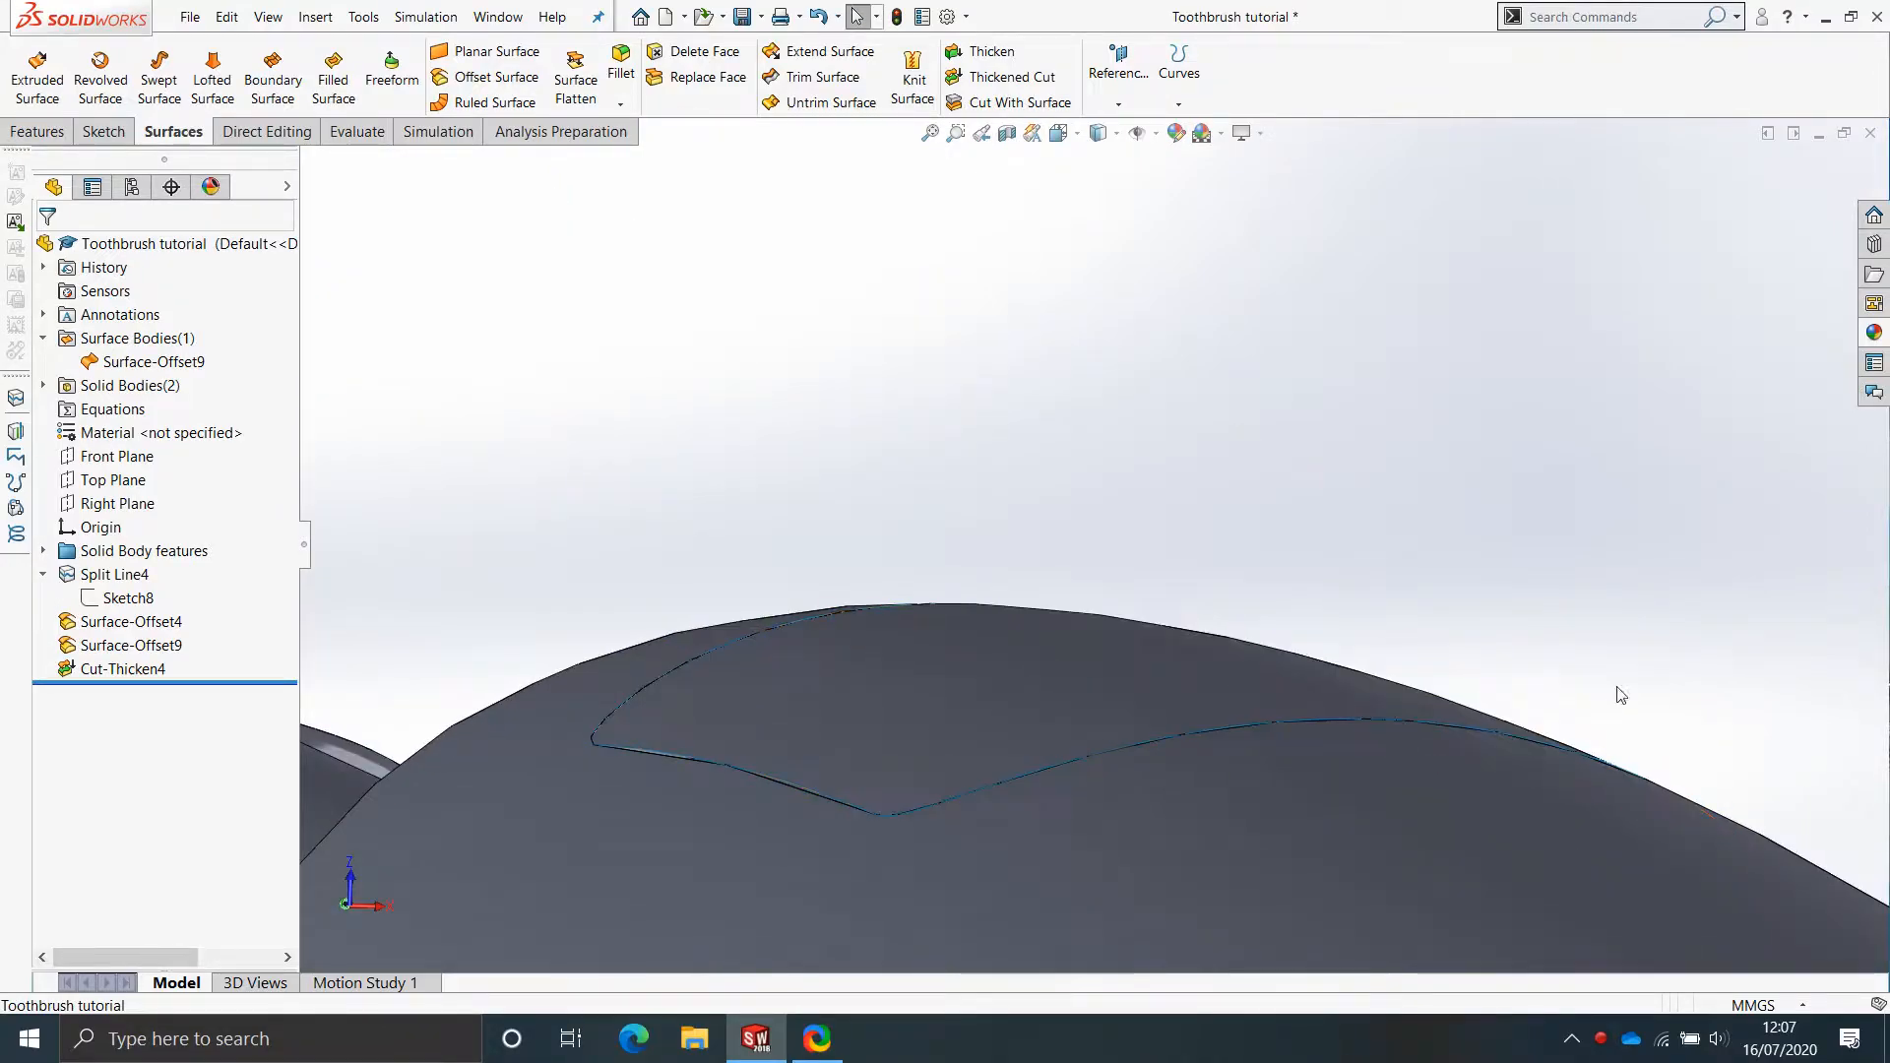
{"action": "middle_click_drag", "start_coordinate": [1081, 721], "coordinate": [1133, 538]}
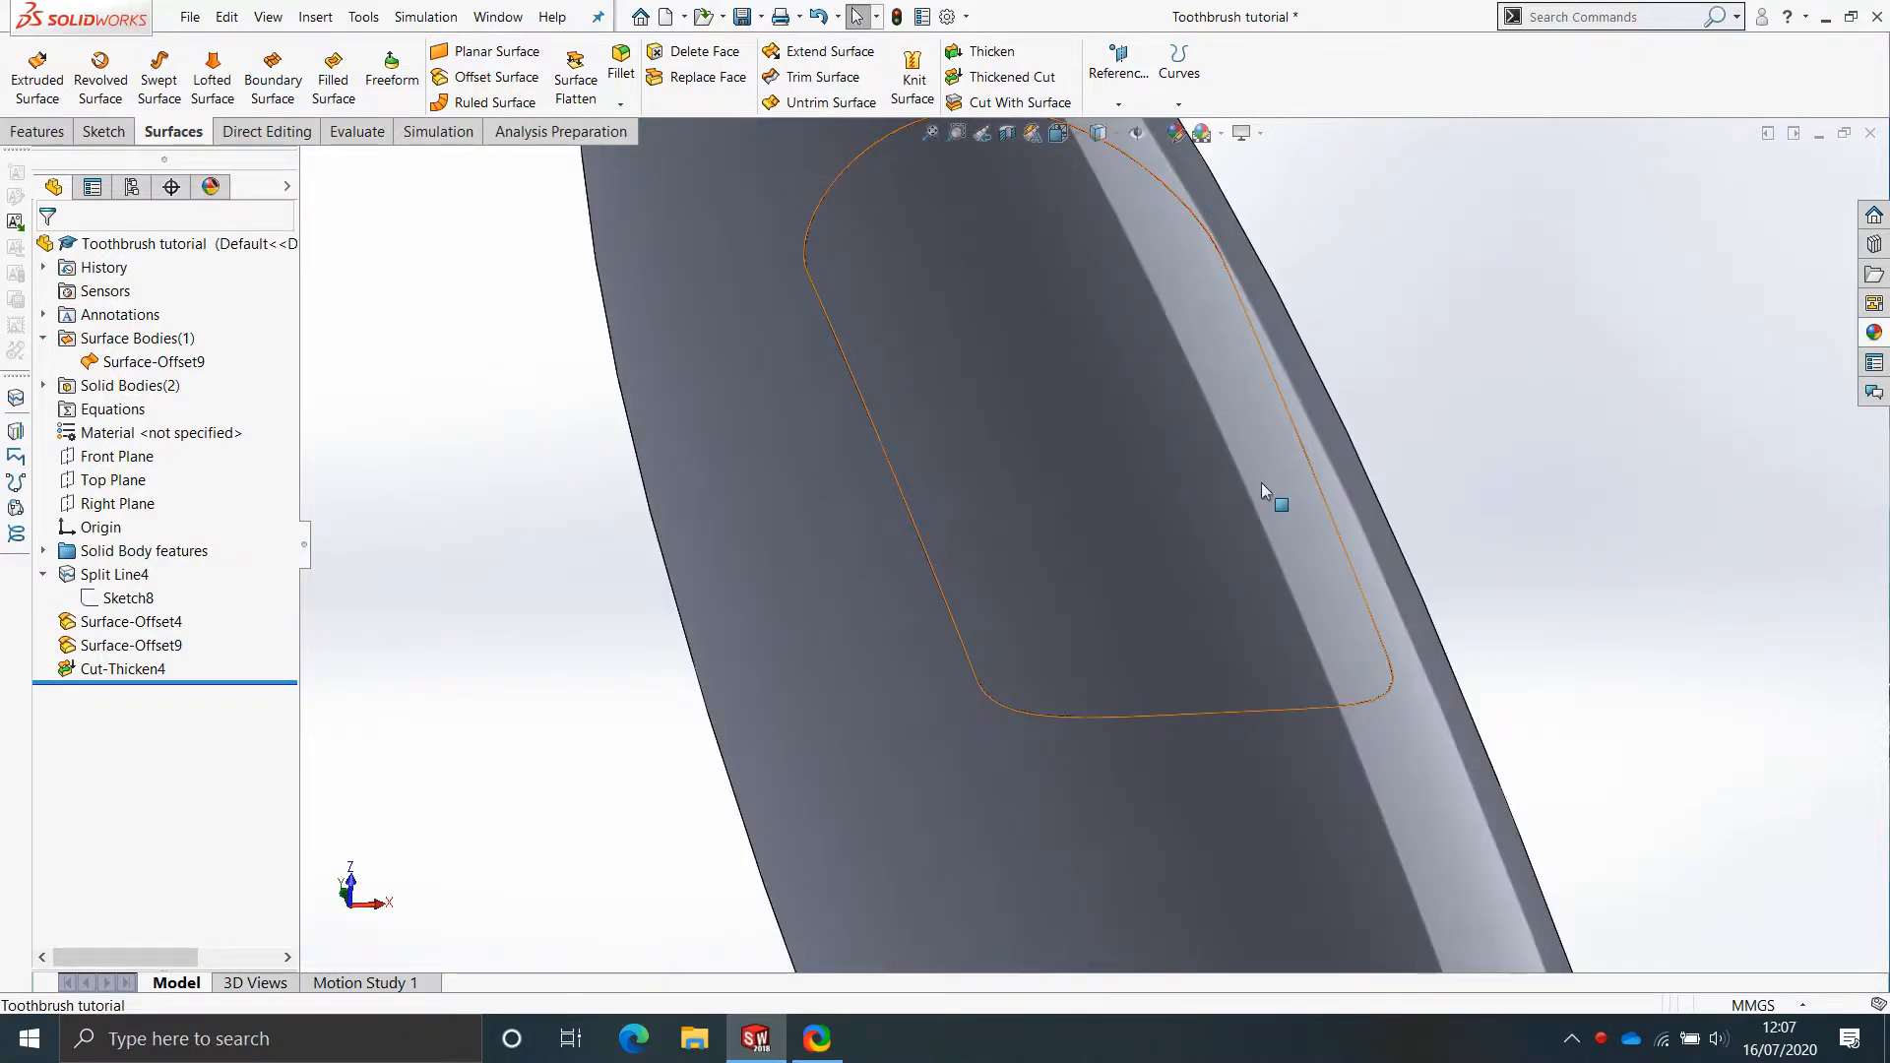
{"action": "left_click", "coordinate": [496, 76]}
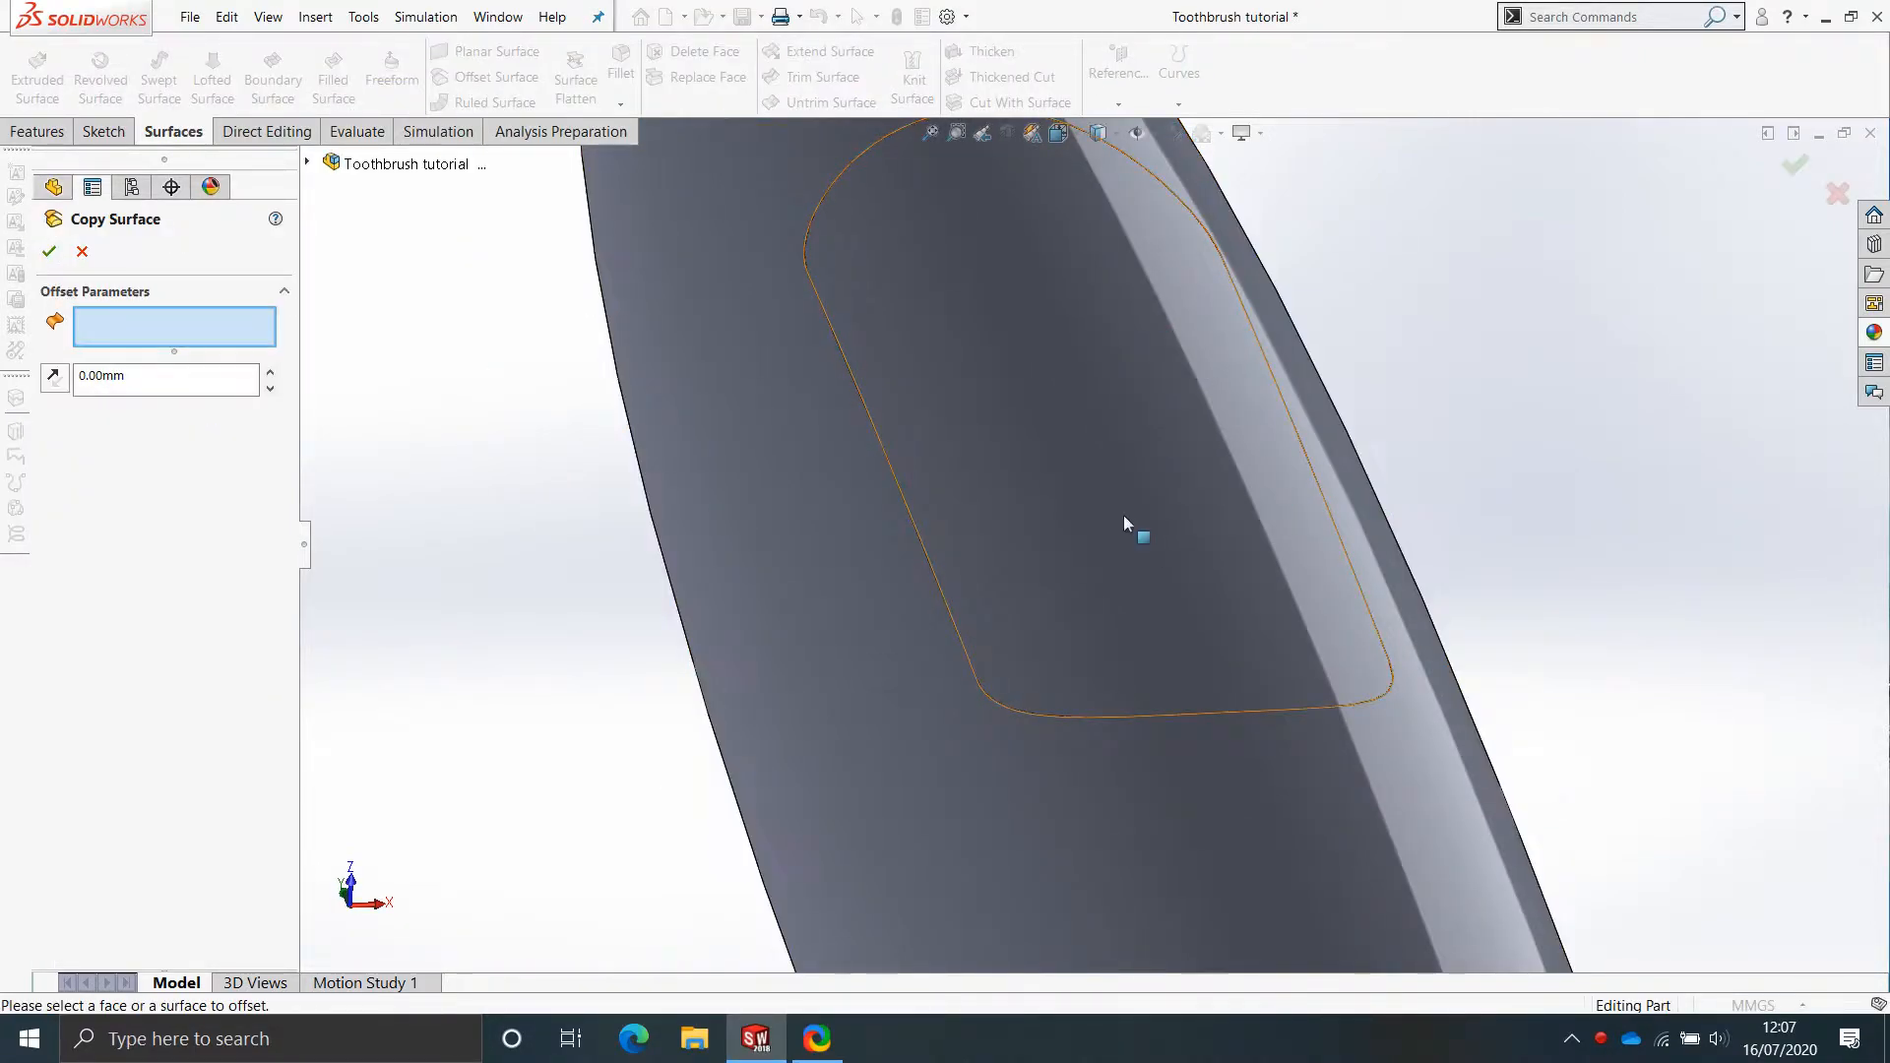
{"action": "left_click", "coordinate": [1174, 519]}
{"action": "middle_click_drag", "start_coordinate": [1172, 556], "coordinate": [1169, 434]}
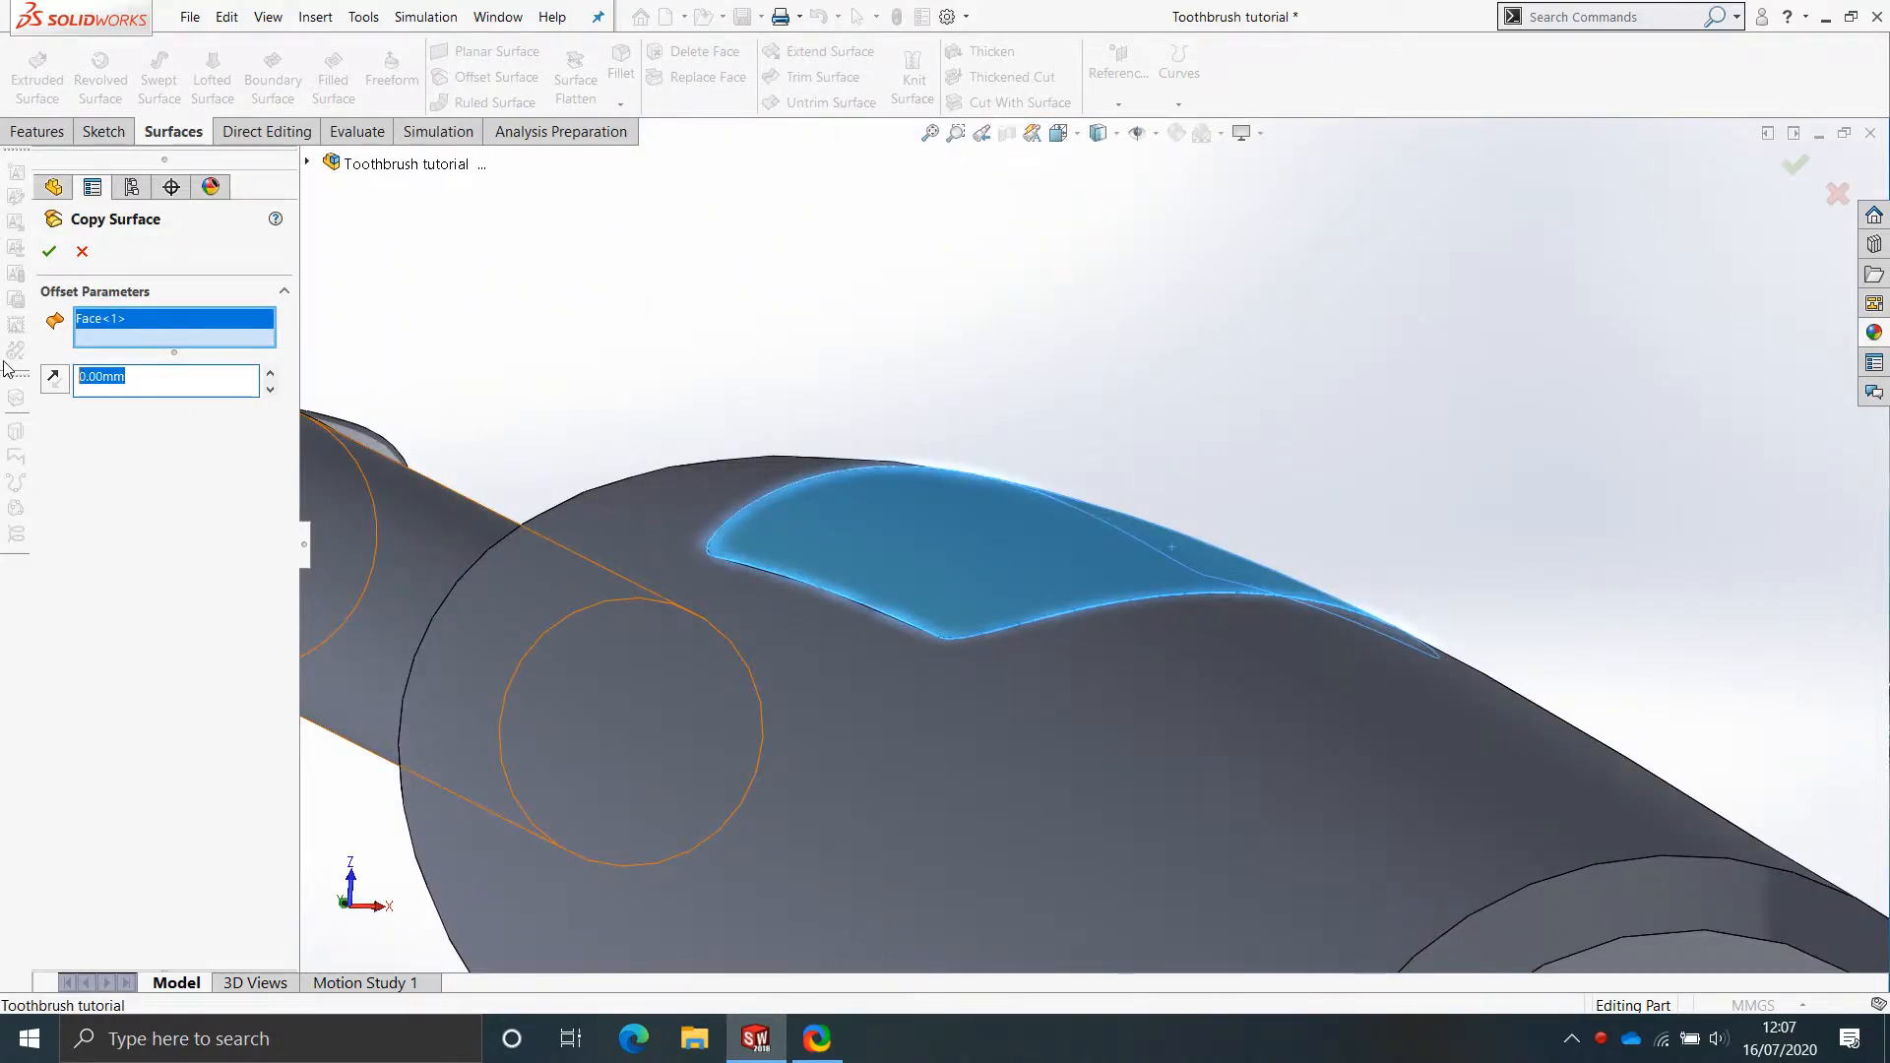
{"action": "type", "text": "1.5"}
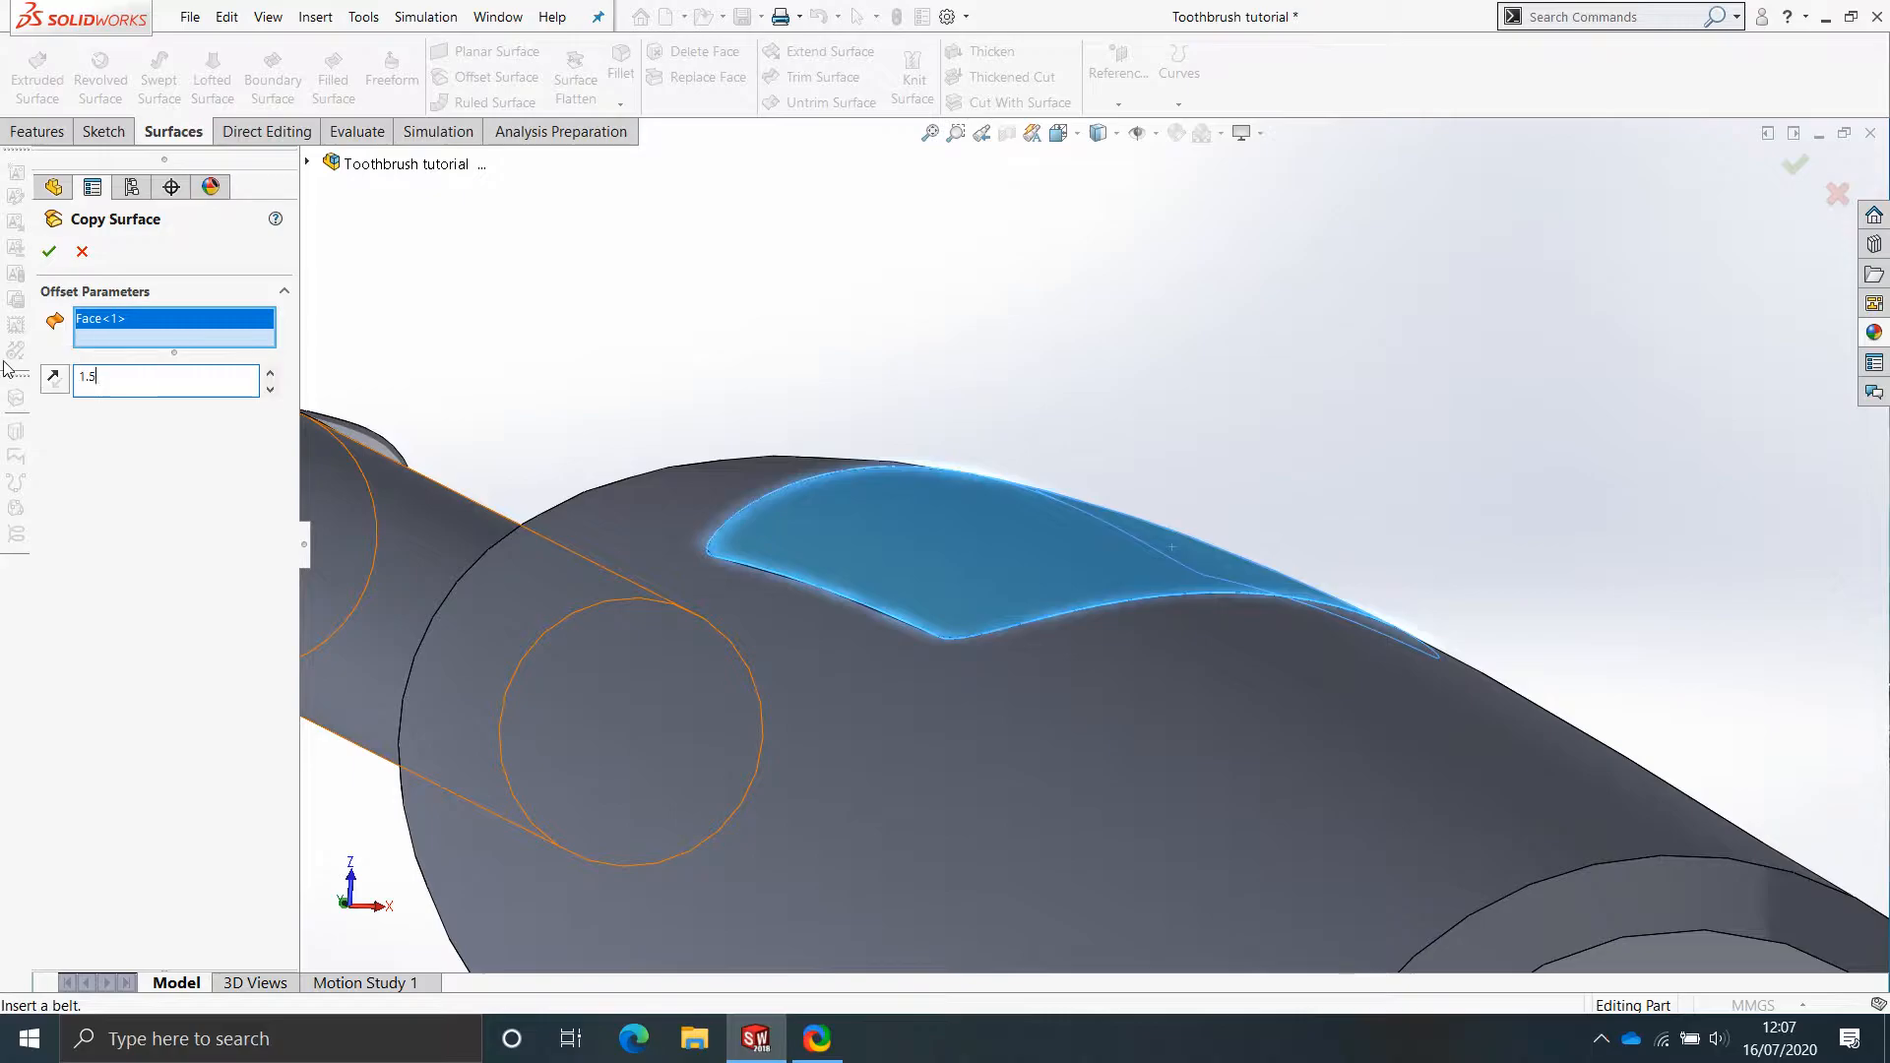
{"action": "key", "text": "Return"}
{"action": "middle_click_drag", "start_coordinate": [1087, 537], "coordinate": [1024, 620]}
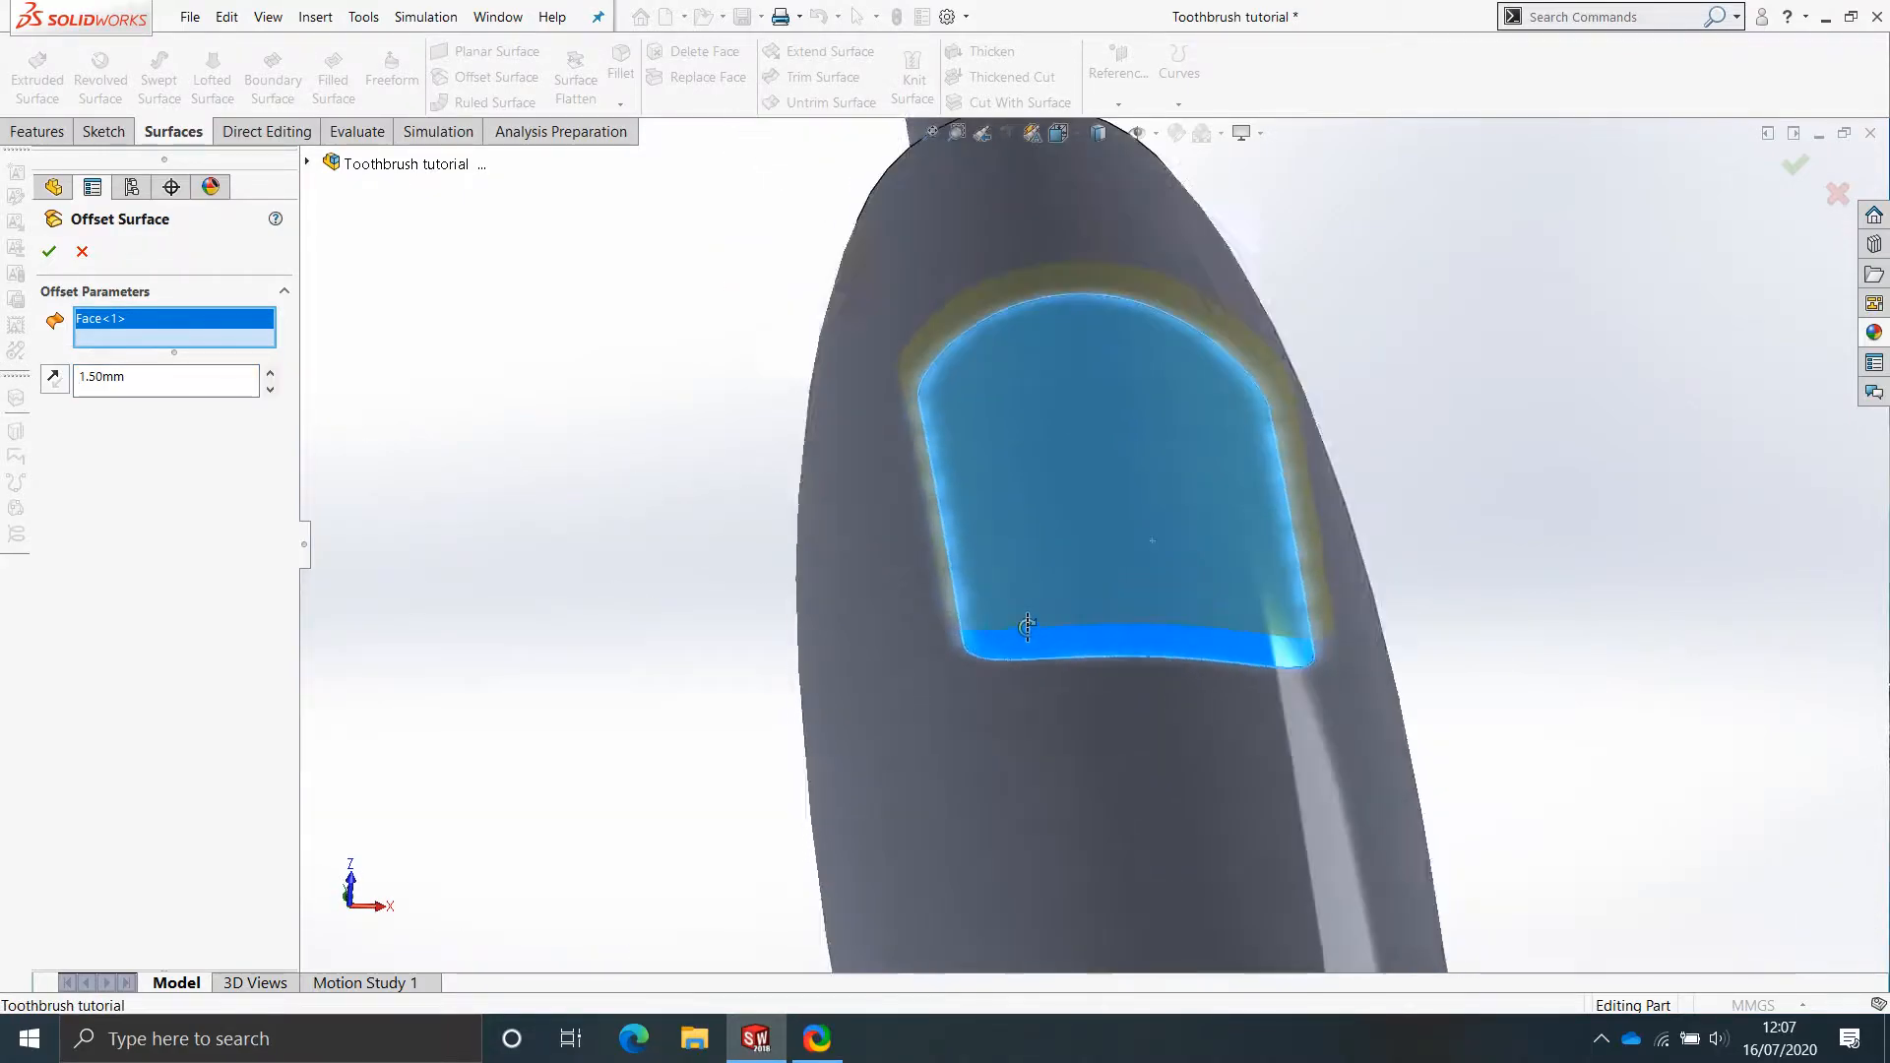
{"action": "left_click", "coordinate": [47, 253]}
Examine the new offset surface's outline and height relative to the original slot area.
{"action": "middle_click_drag", "start_coordinate": [1071, 487], "coordinate": [1034, 662]}
{"action": "scroll", "coordinate": [1128, 396], "scroll_direction": "up", "scroll_amount": 5}
{"action": "scroll", "coordinate": [1096, 446], "scroll_direction": "down", "scroll_amount": 5}
{"action": "middle_click_drag", "start_coordinate": [1102, 523], "coordinate": [1142, 532]}
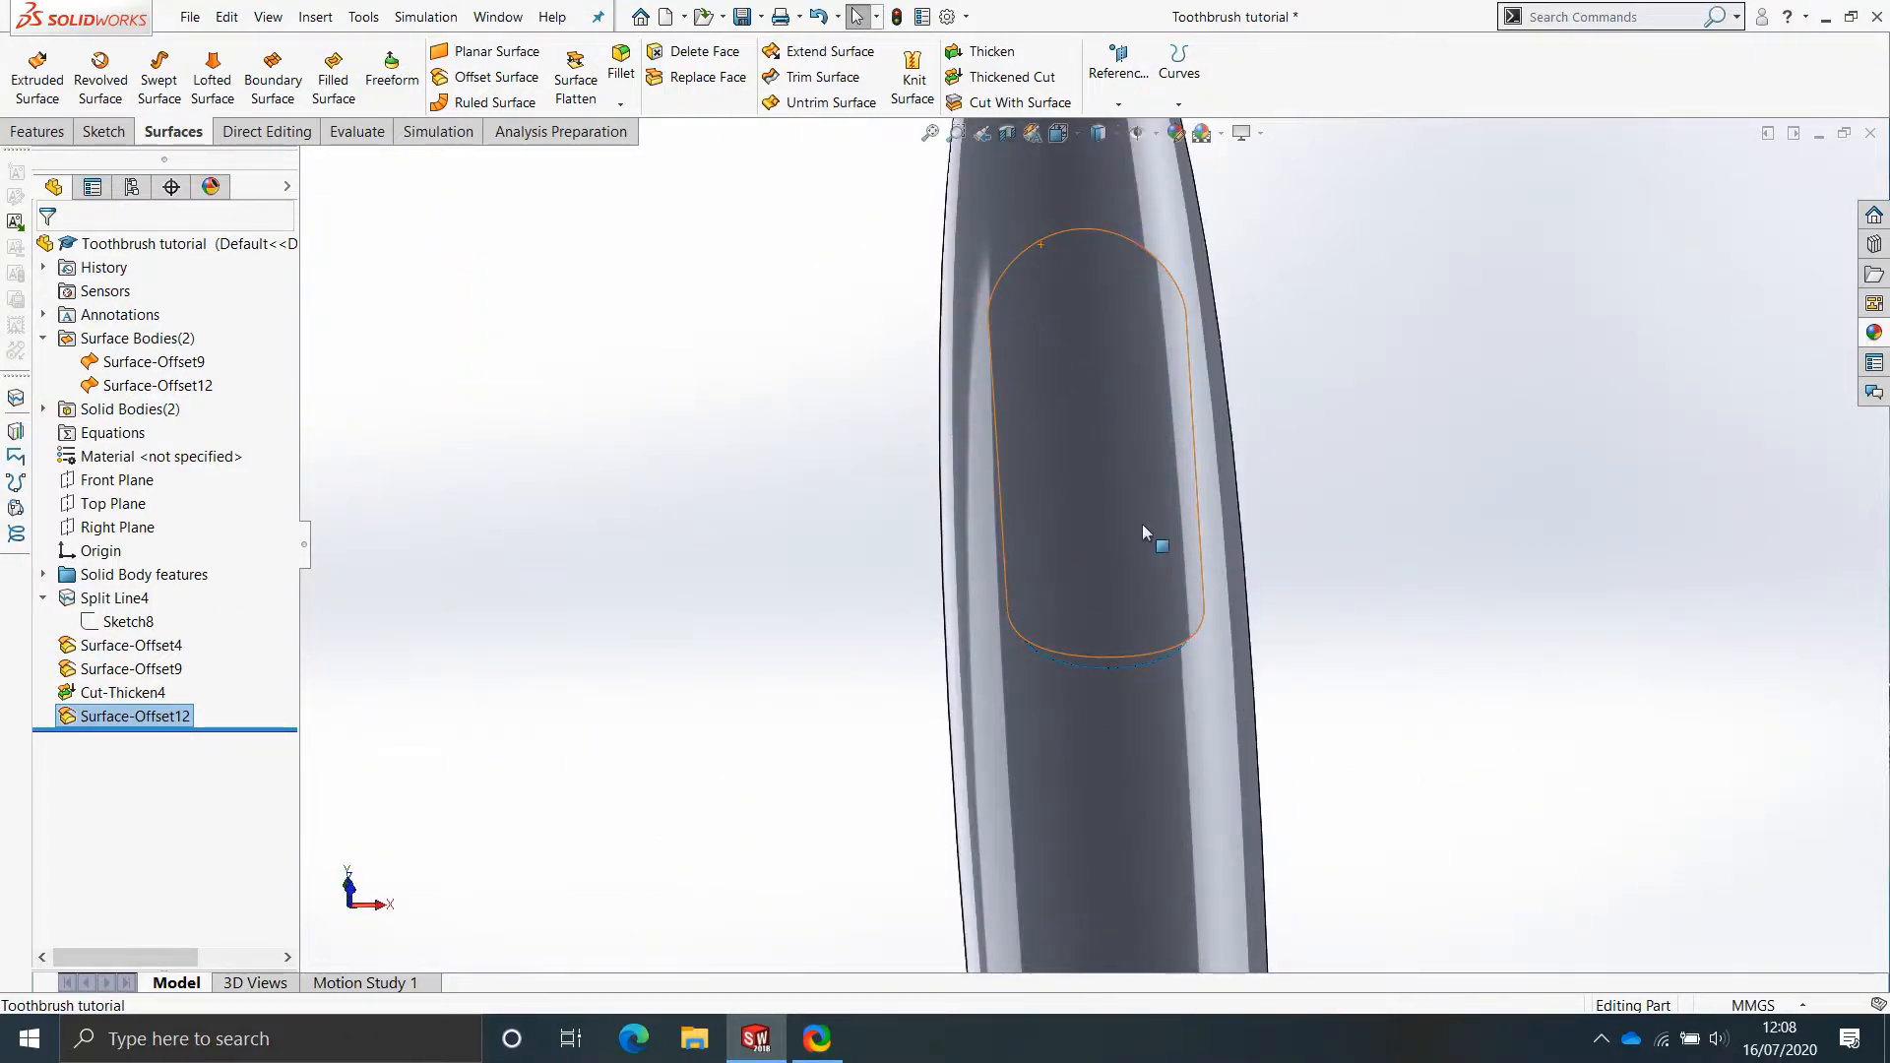
{"action": "middle_click_drag", "start_coordinate": [1089, 401], "coordinate": [1154, 517]}
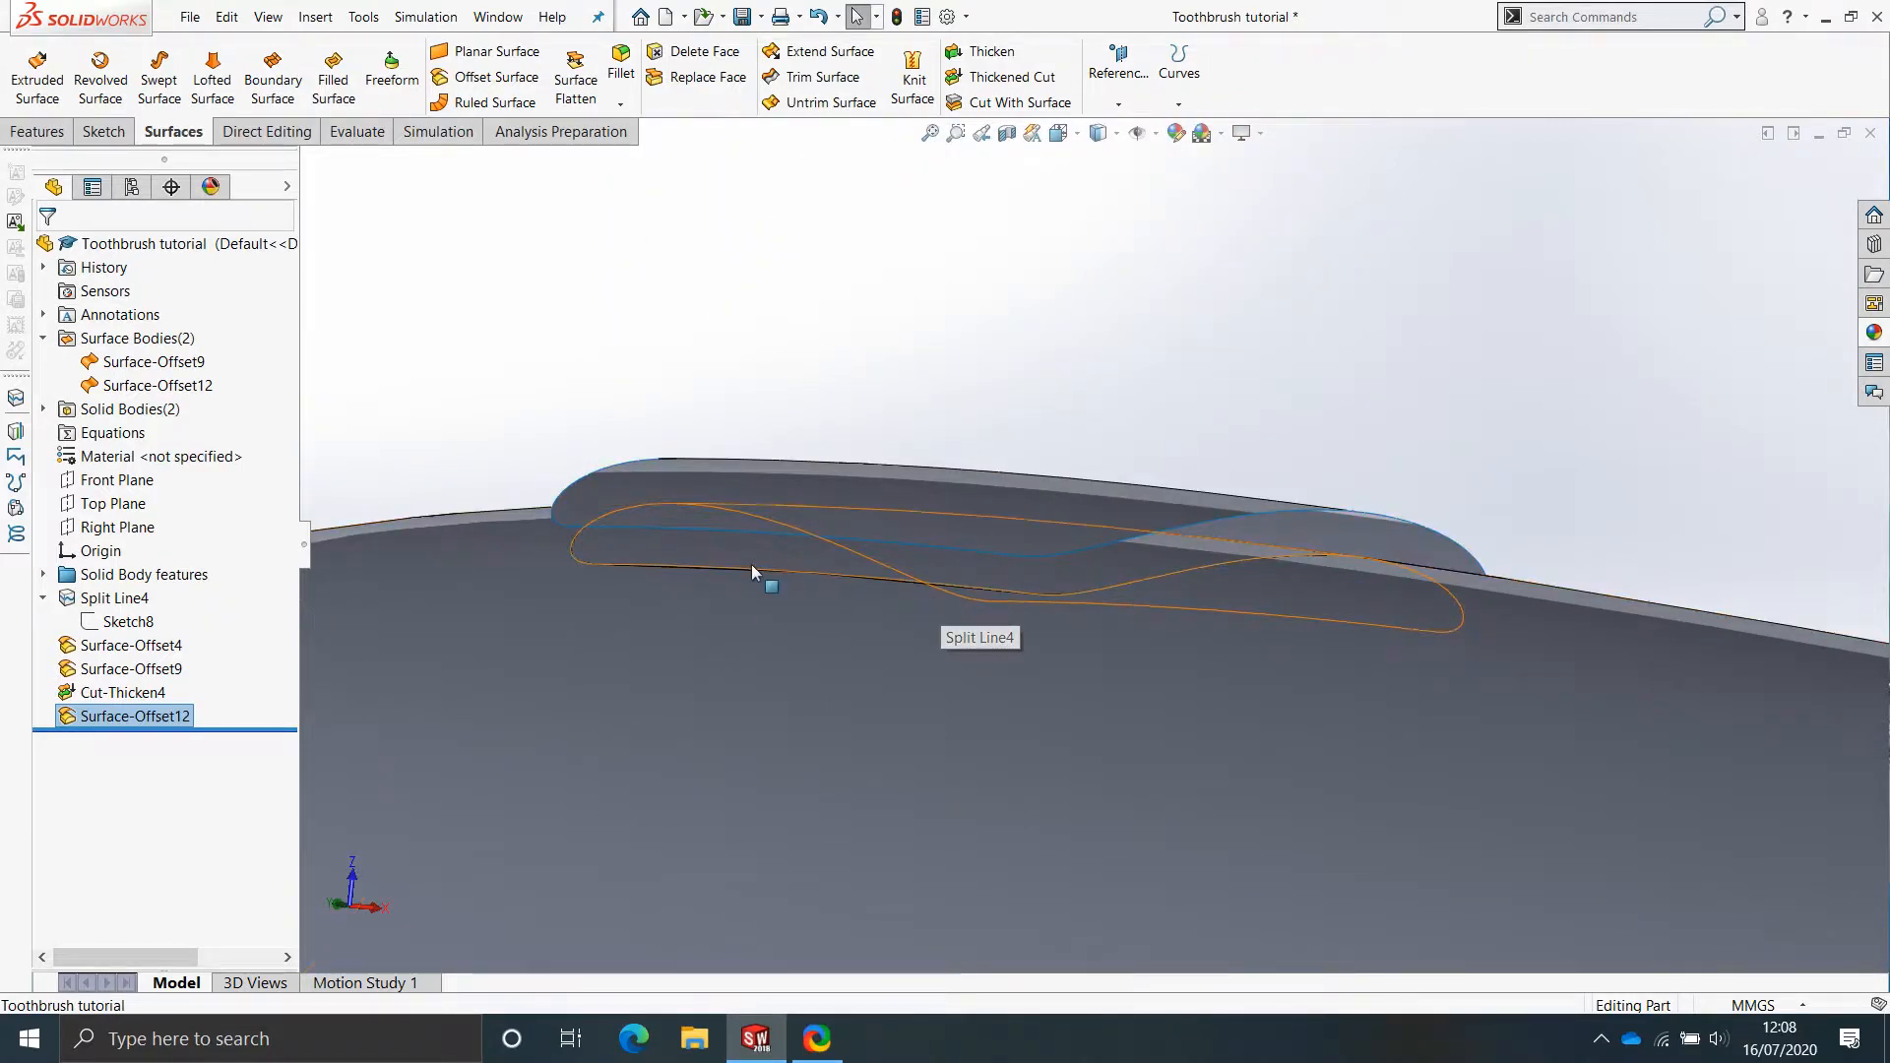
{"action": "middle_click_drag", "start_coordinate": [1138, 518], "coordinate": [1006, 740]}
{"action": "scroll", "coordinate": [1032, 552], "scroll_direction": "down", "scroll_amount": 4}
{"action": "middle_click_drag", "start_coordinate": [1032, 551], "coordinate": [1080, 590]}
{"action": "scroll", "coordinate": [1041, 535], "scroll_direction": "up", "scroll_amount": 2}
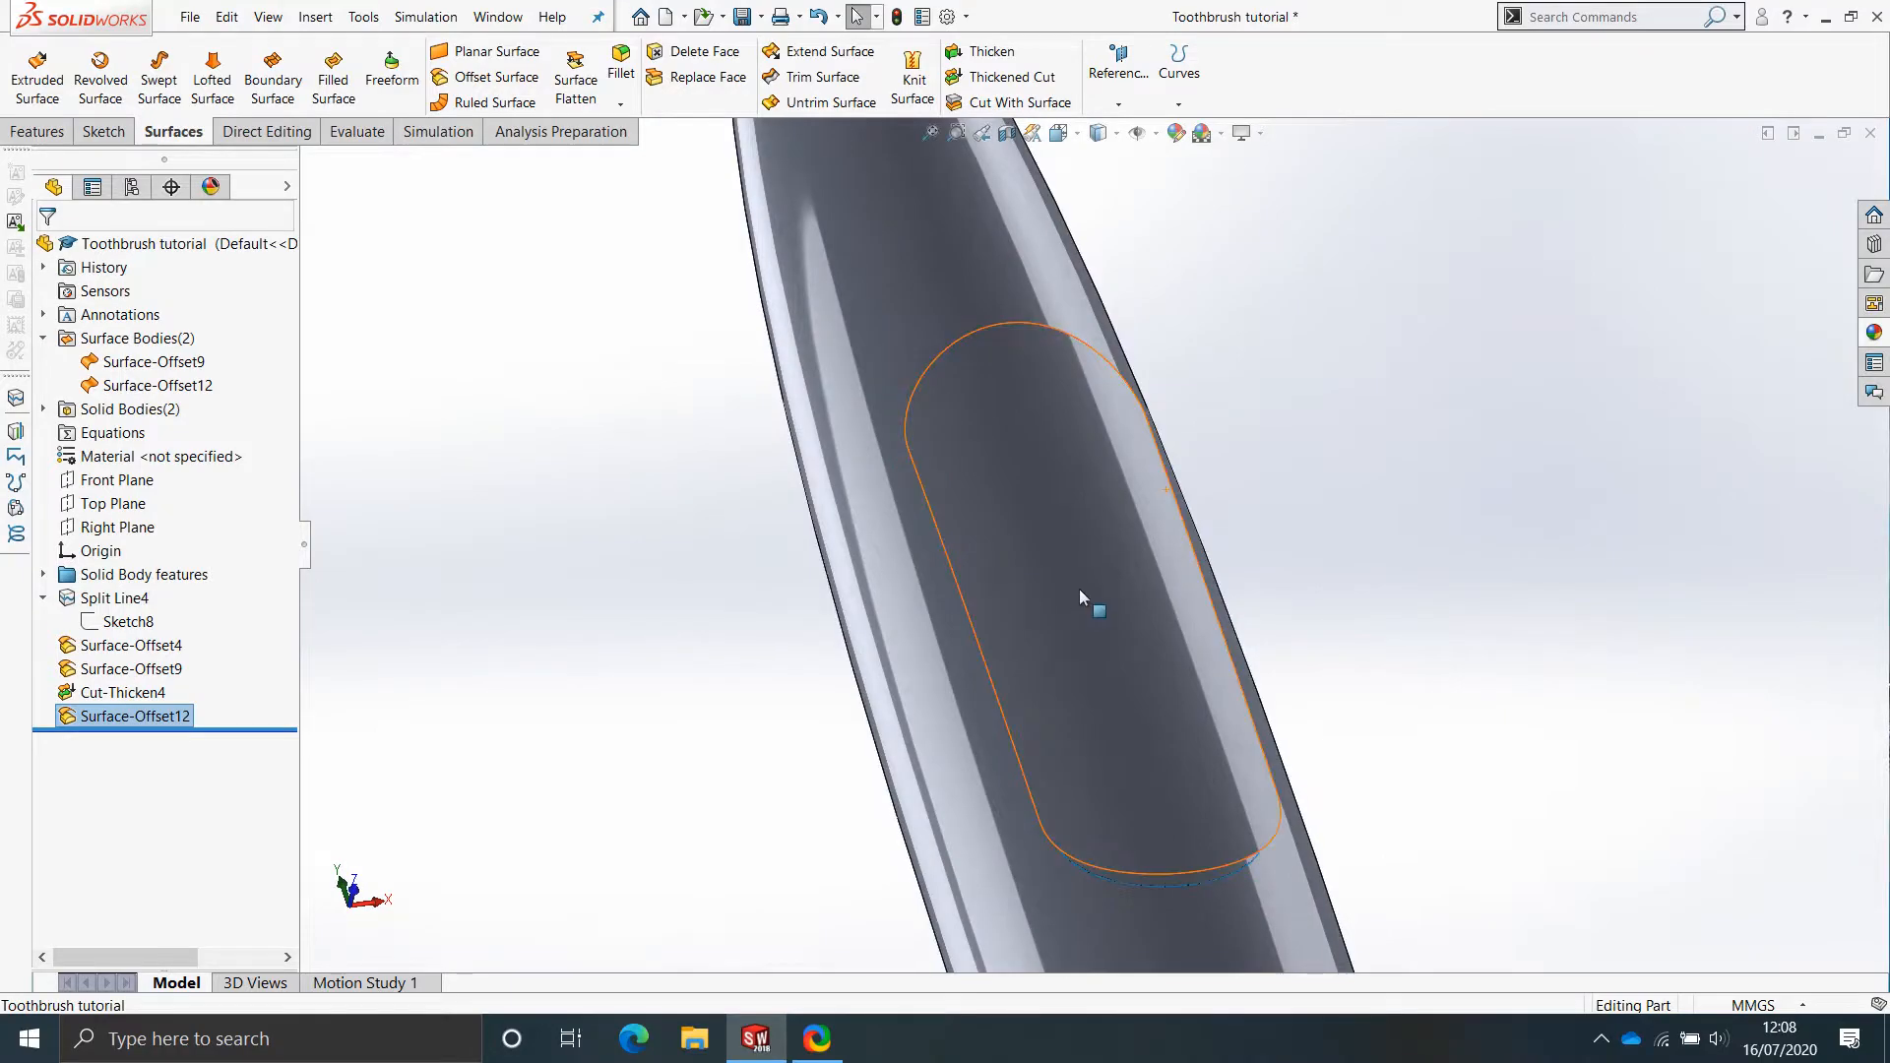
Untrim the offset slot surface by 26% on all edges, with Merge with original on.
{"action": "left_click", "coordinate": [1020, 501]}
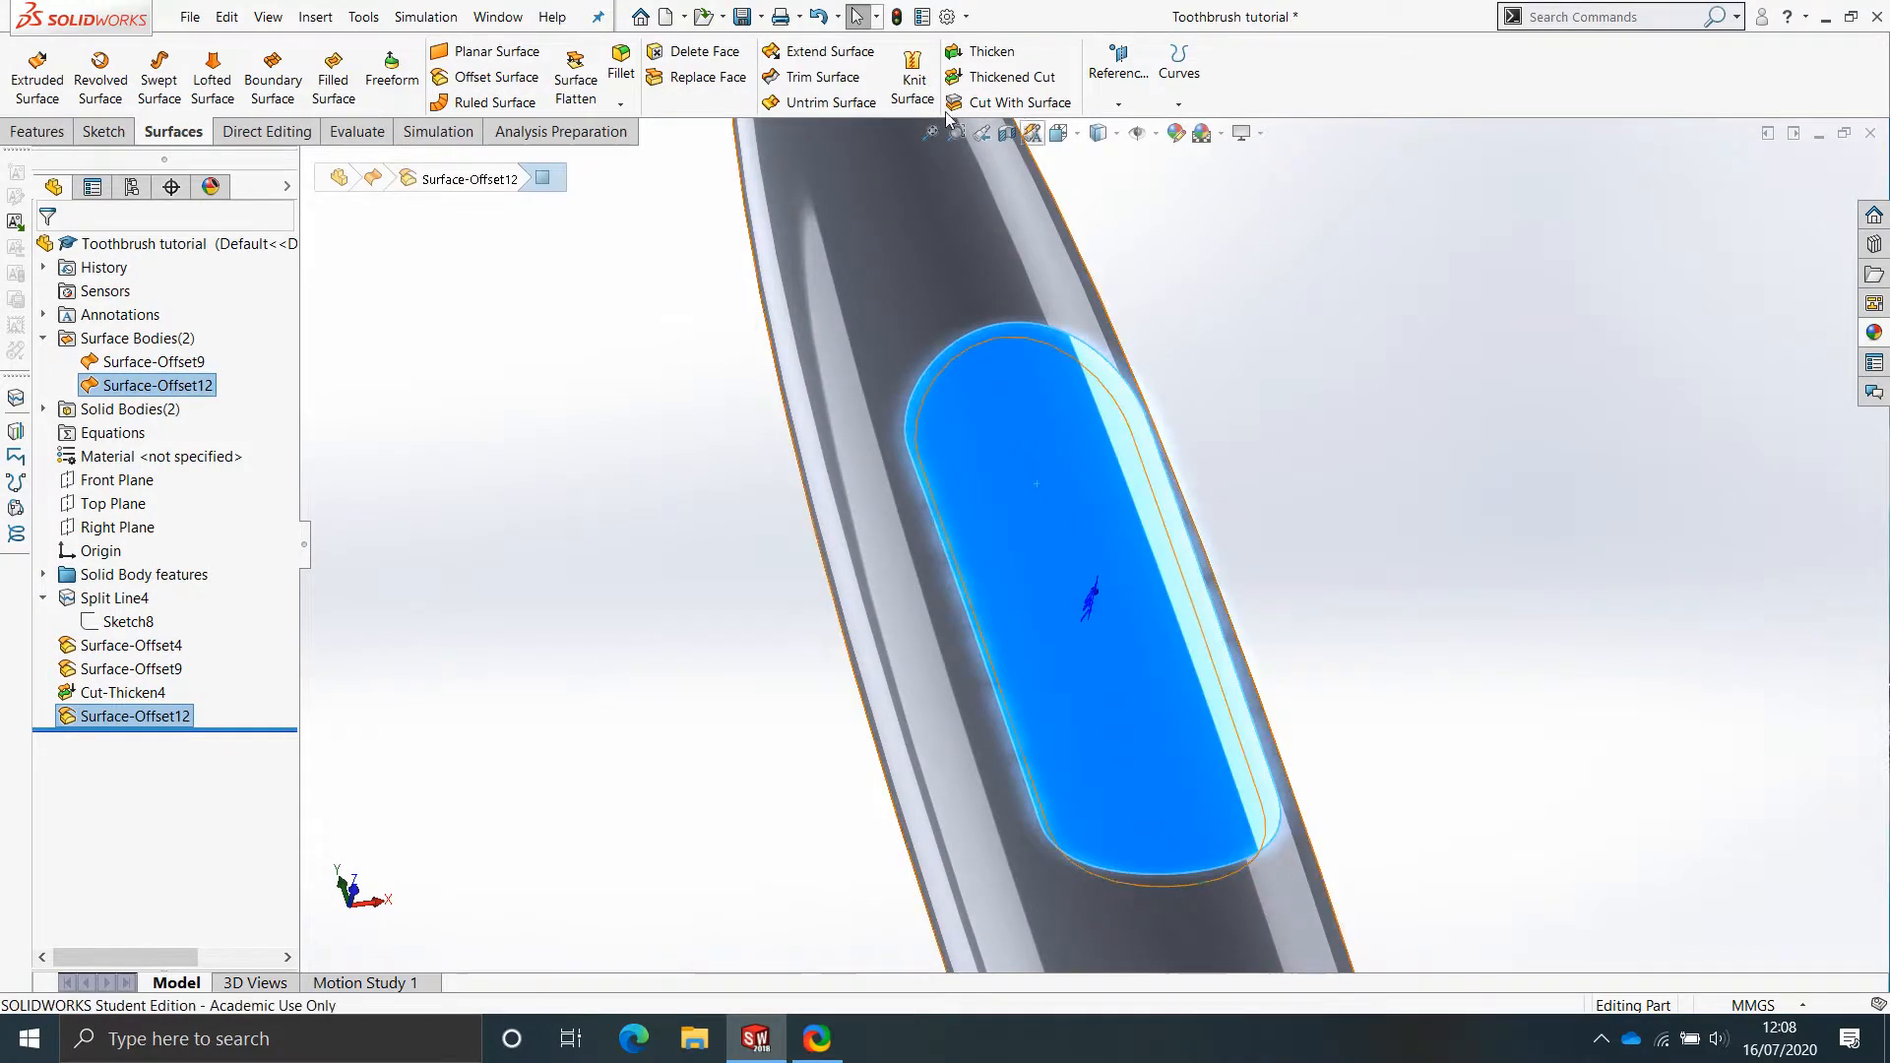
{"action": "left_click", "coordinate": [844, 104]}
{"action": "scroll", "coordinate": [1067, 552], "scroll_direction": "down", "scroll_amount": 5}
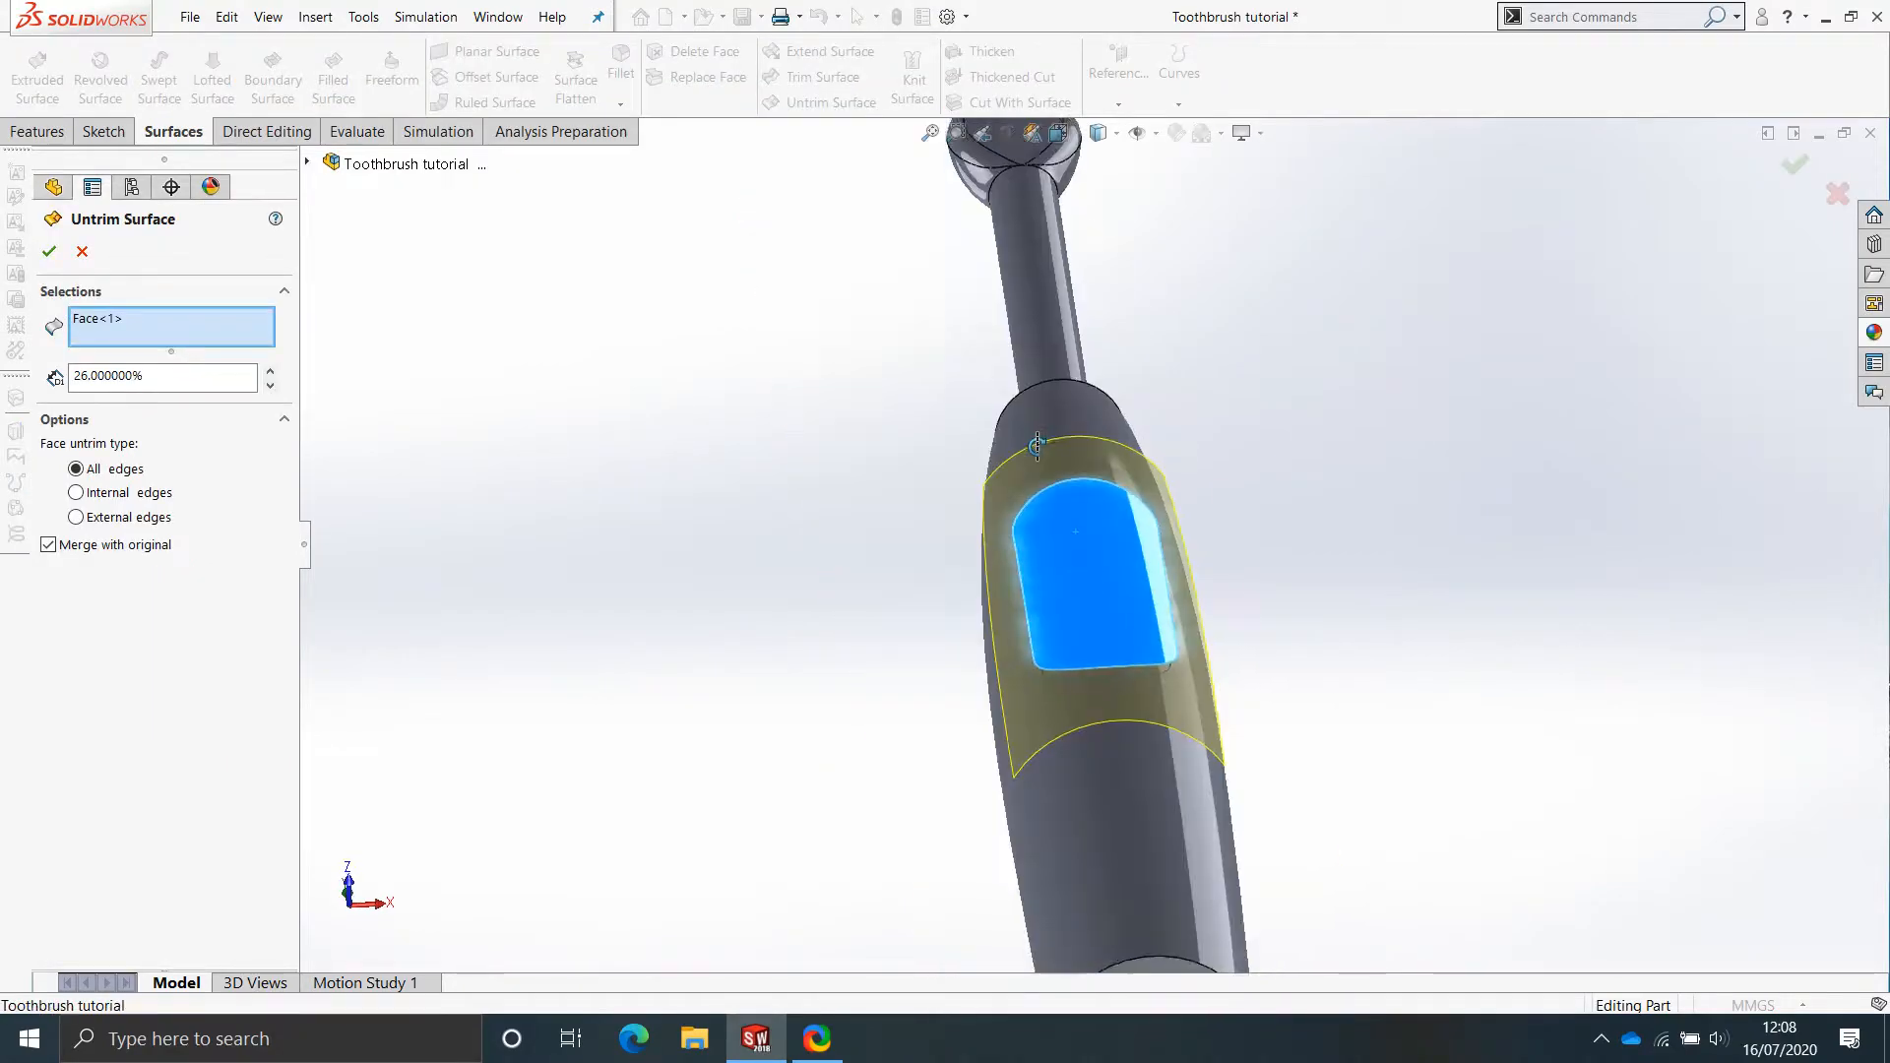
{"action": "scroll", "coordinate": [1053, 542], "scroll_direction": "up", "scroll_amount": 6}
{"action": "middle_click_drag", "start_coordinate": [1099, 633], "coordinate": [1139, 852]}
{"action": "scroll", "coordinate": [1126, 630], "scroll_direction": "down", "scroll_amount": 5}
{"action": "middle_click_drag", "start_coordinate": [1300, 739], "coordinate": [987, 573]}
{"action": "scroll", "coordinate": [1202, 802], "scroll_direction": "up", "scroll_amount": 3}
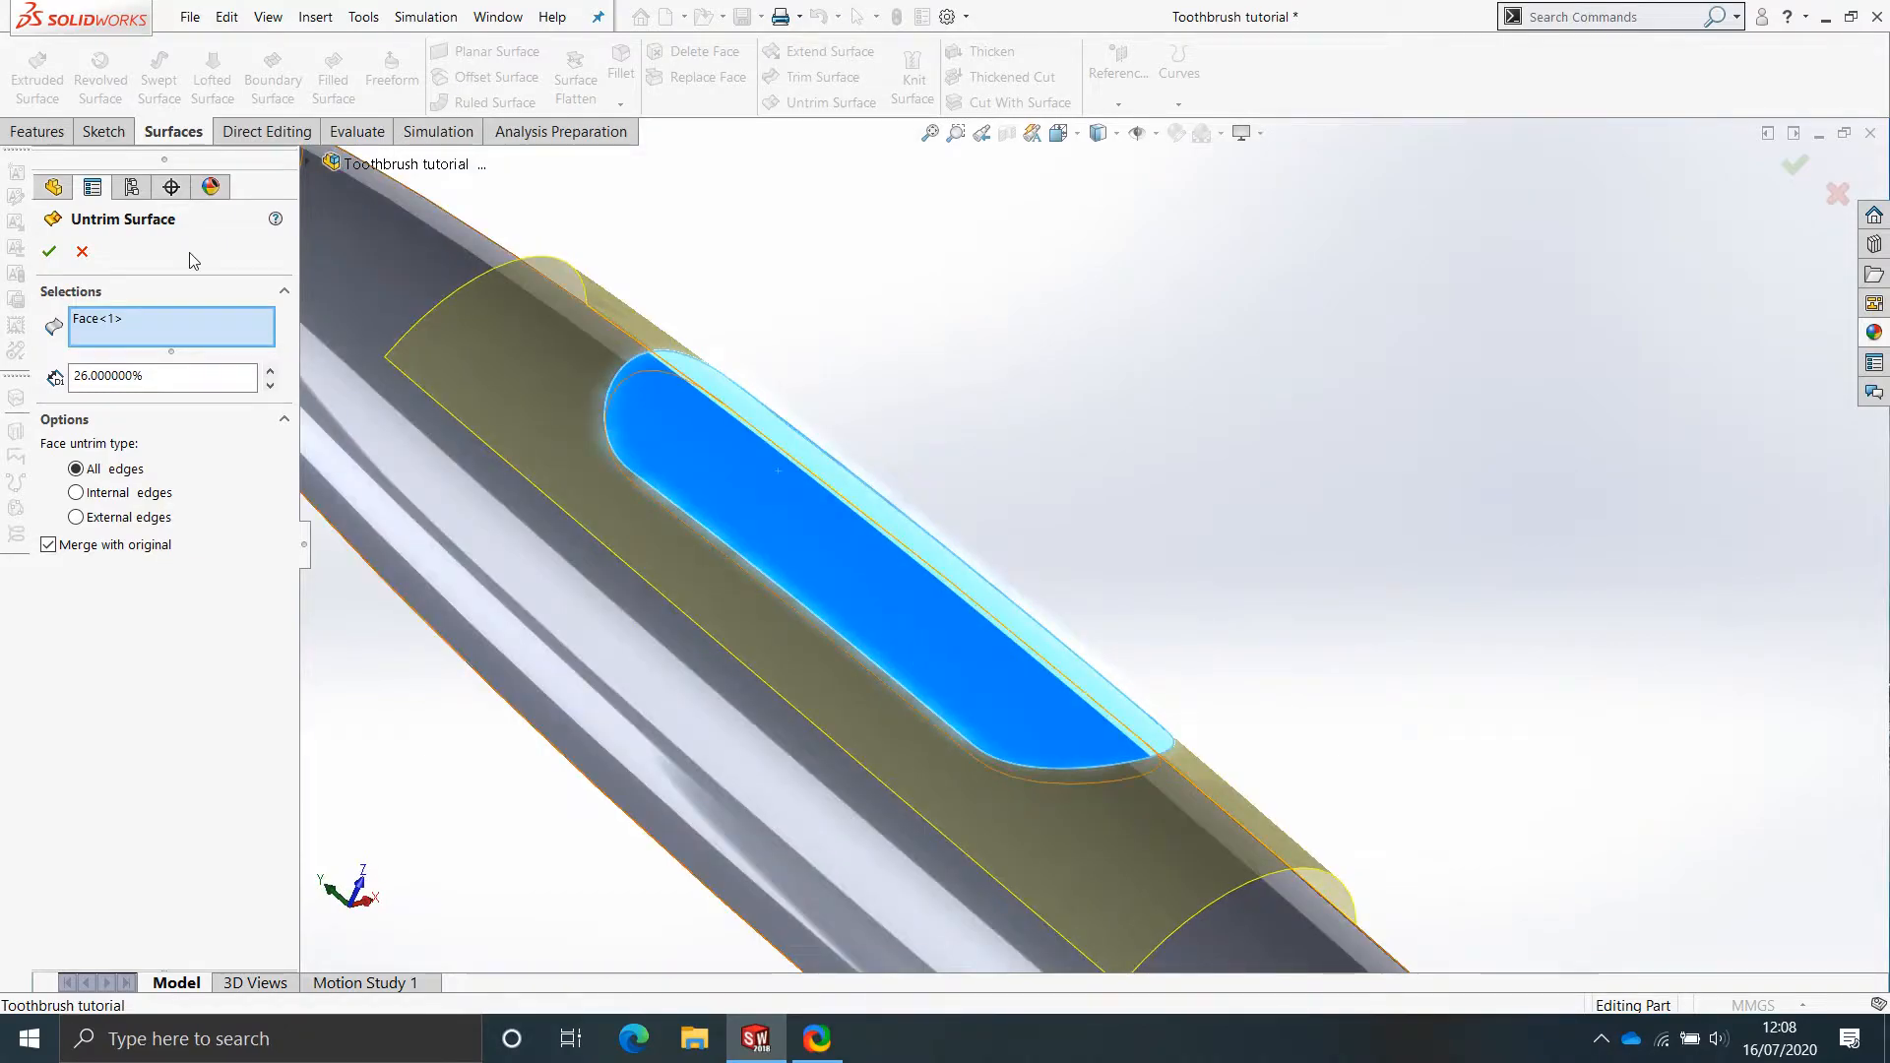
{"action": "left_click", "coordinate": [49, 251]}
{"action": "scroll", "coordinate": [1089, 705], "scroll_direction": "down", "scroll_amount": 5}
{"action": "middle_click_drag", "start_coordinate": [1089, 705], "coordinate": [1091, 794]}
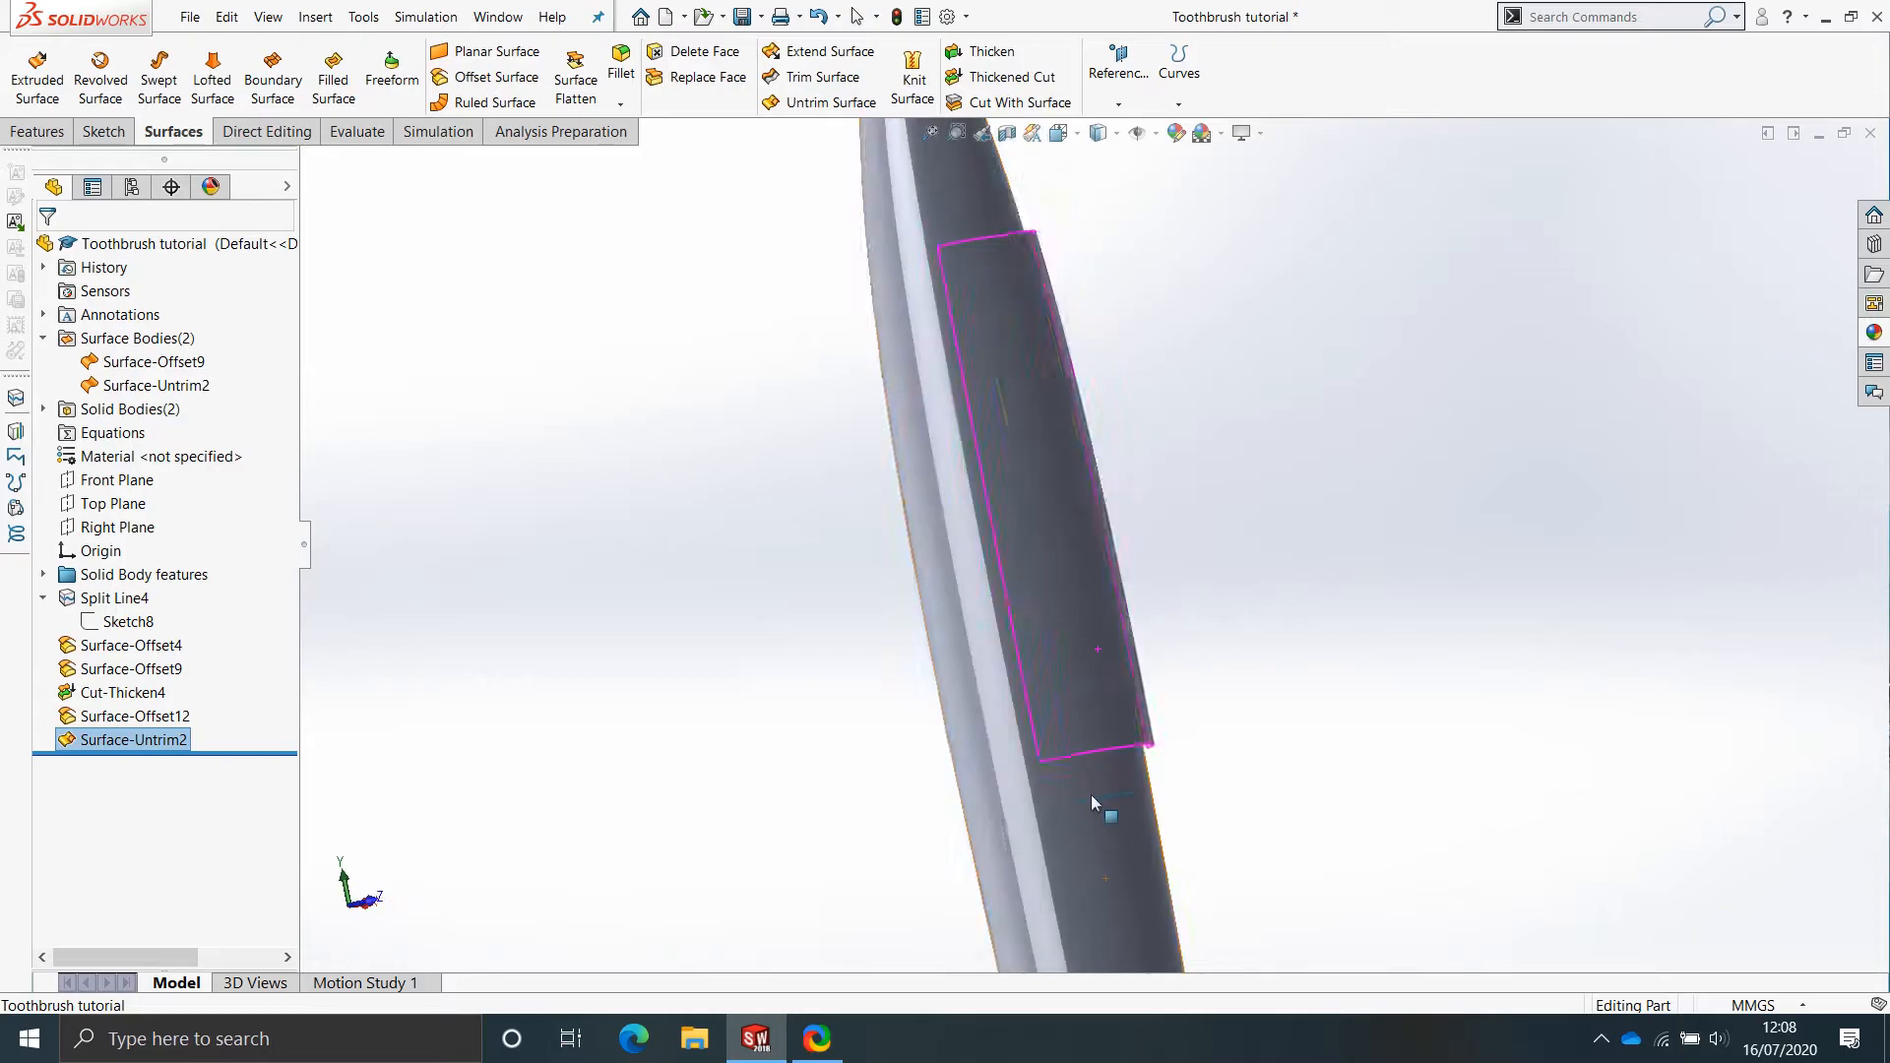
Start a sketch on the Front Plane and show the original slot sketch (Sketch8) for reference.
{"action": "middle_click_drag", "start_coordinate": [1078, 424], "coordinate": [923, 525]}
{"action": "right_click", "coordinate": [89, 482]}
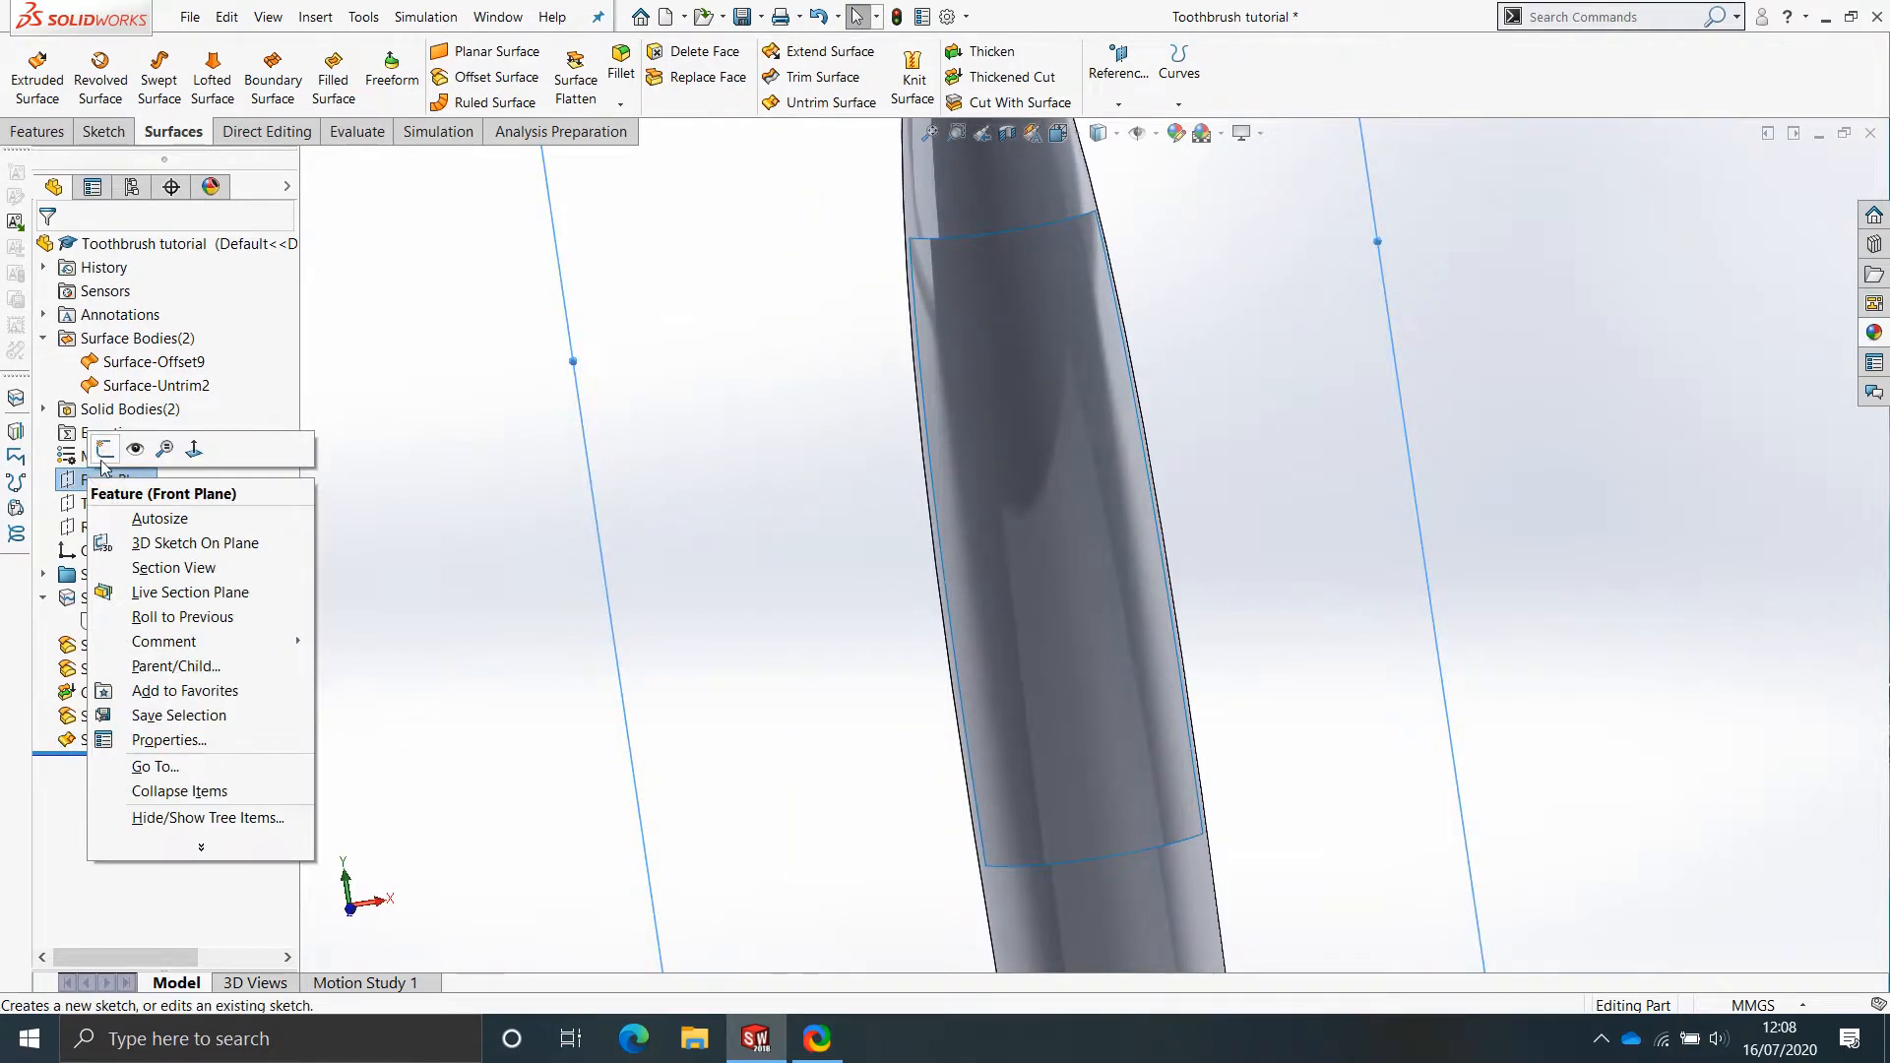
{"action": "left_click", "coordinate": [128, 443]}
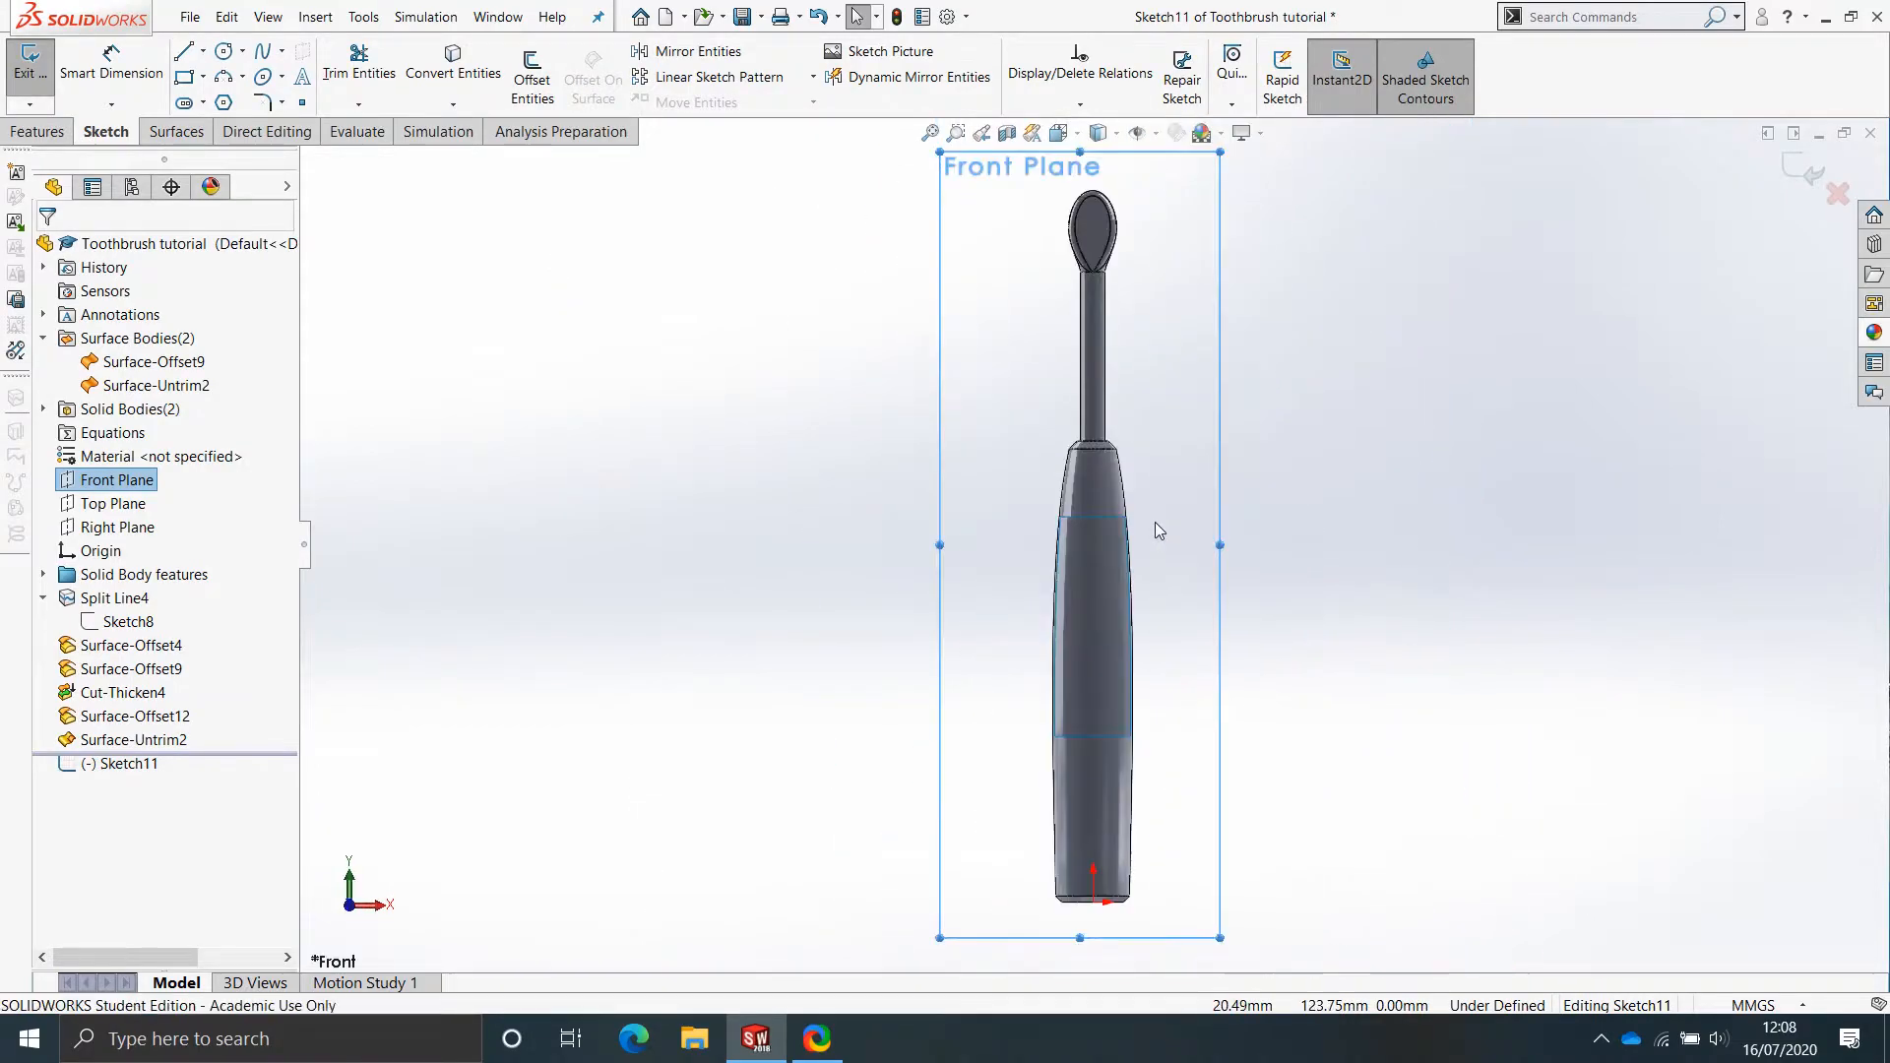
{"action": "scroll", "coordinate": [1167, 618], "scroll_direction": "up", "scroll_amount": 2}
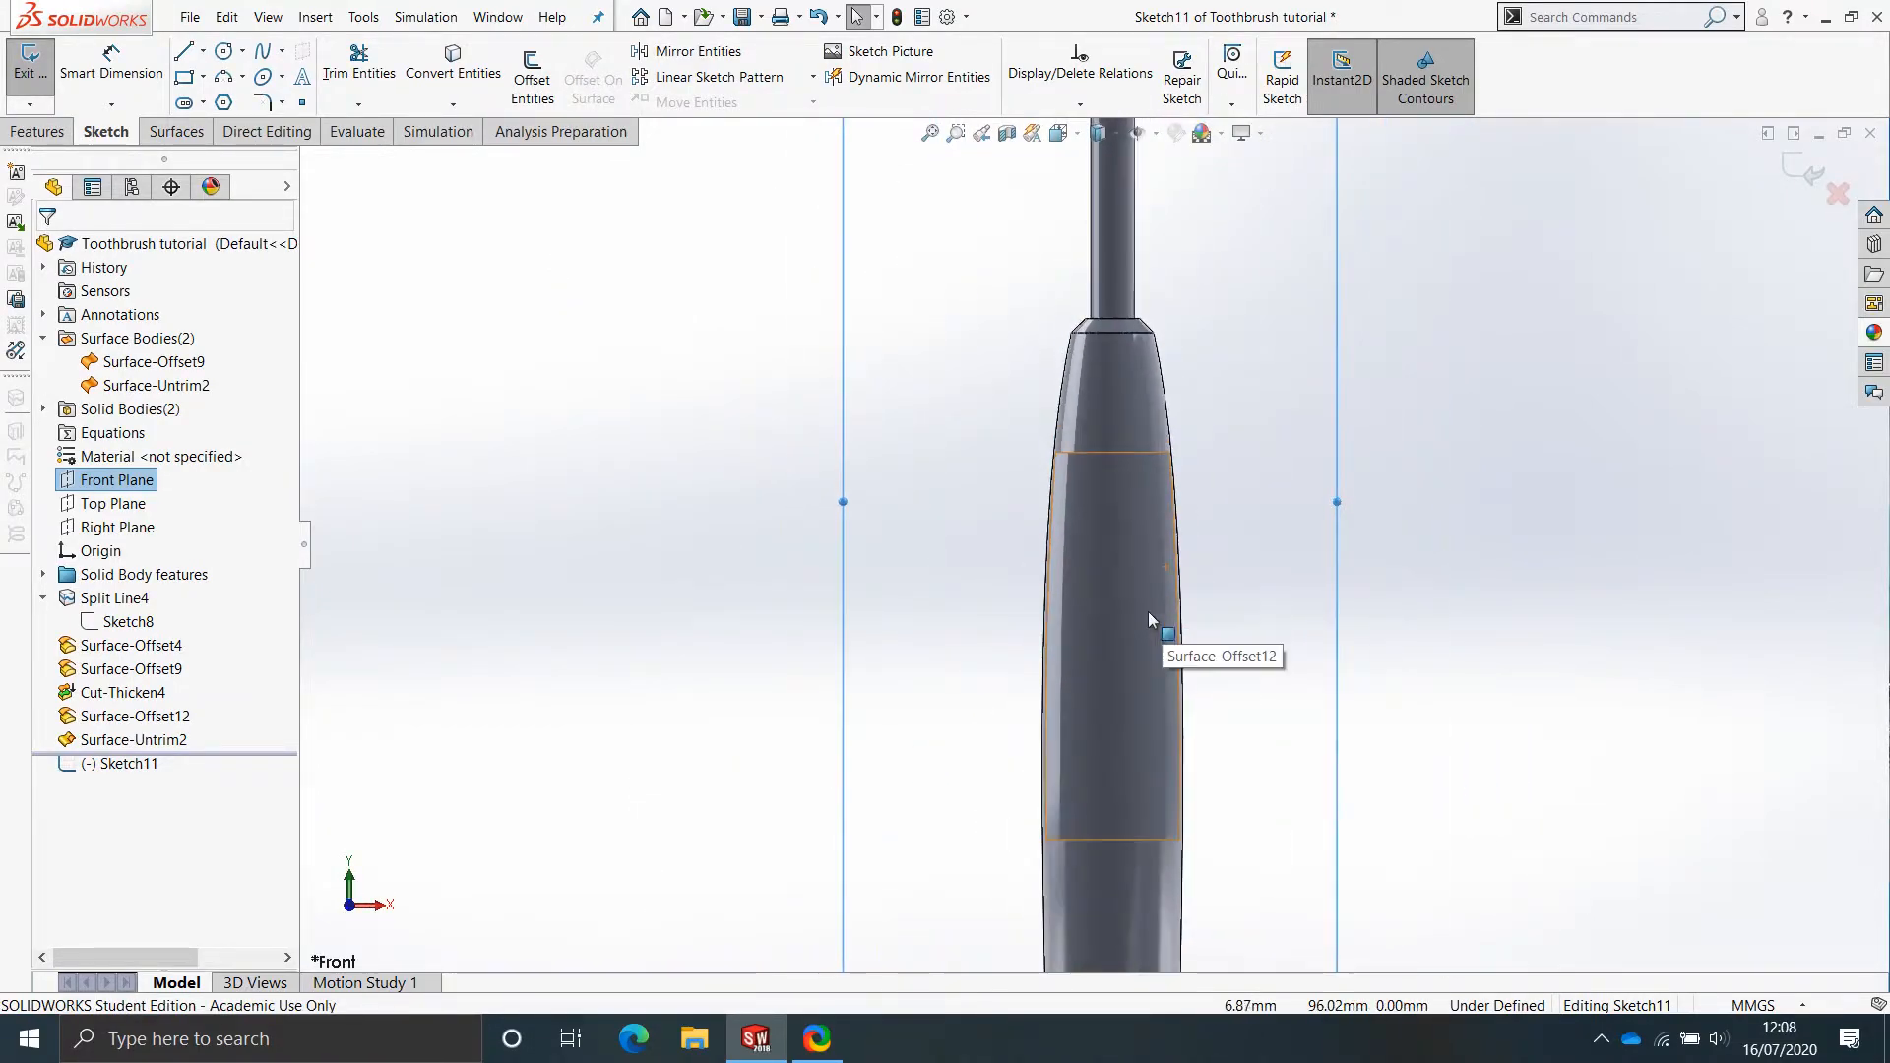
{"action": "scroll", "coordinate": [1150, 612], "scroll_direction": "down", "scroll_amount": 3}
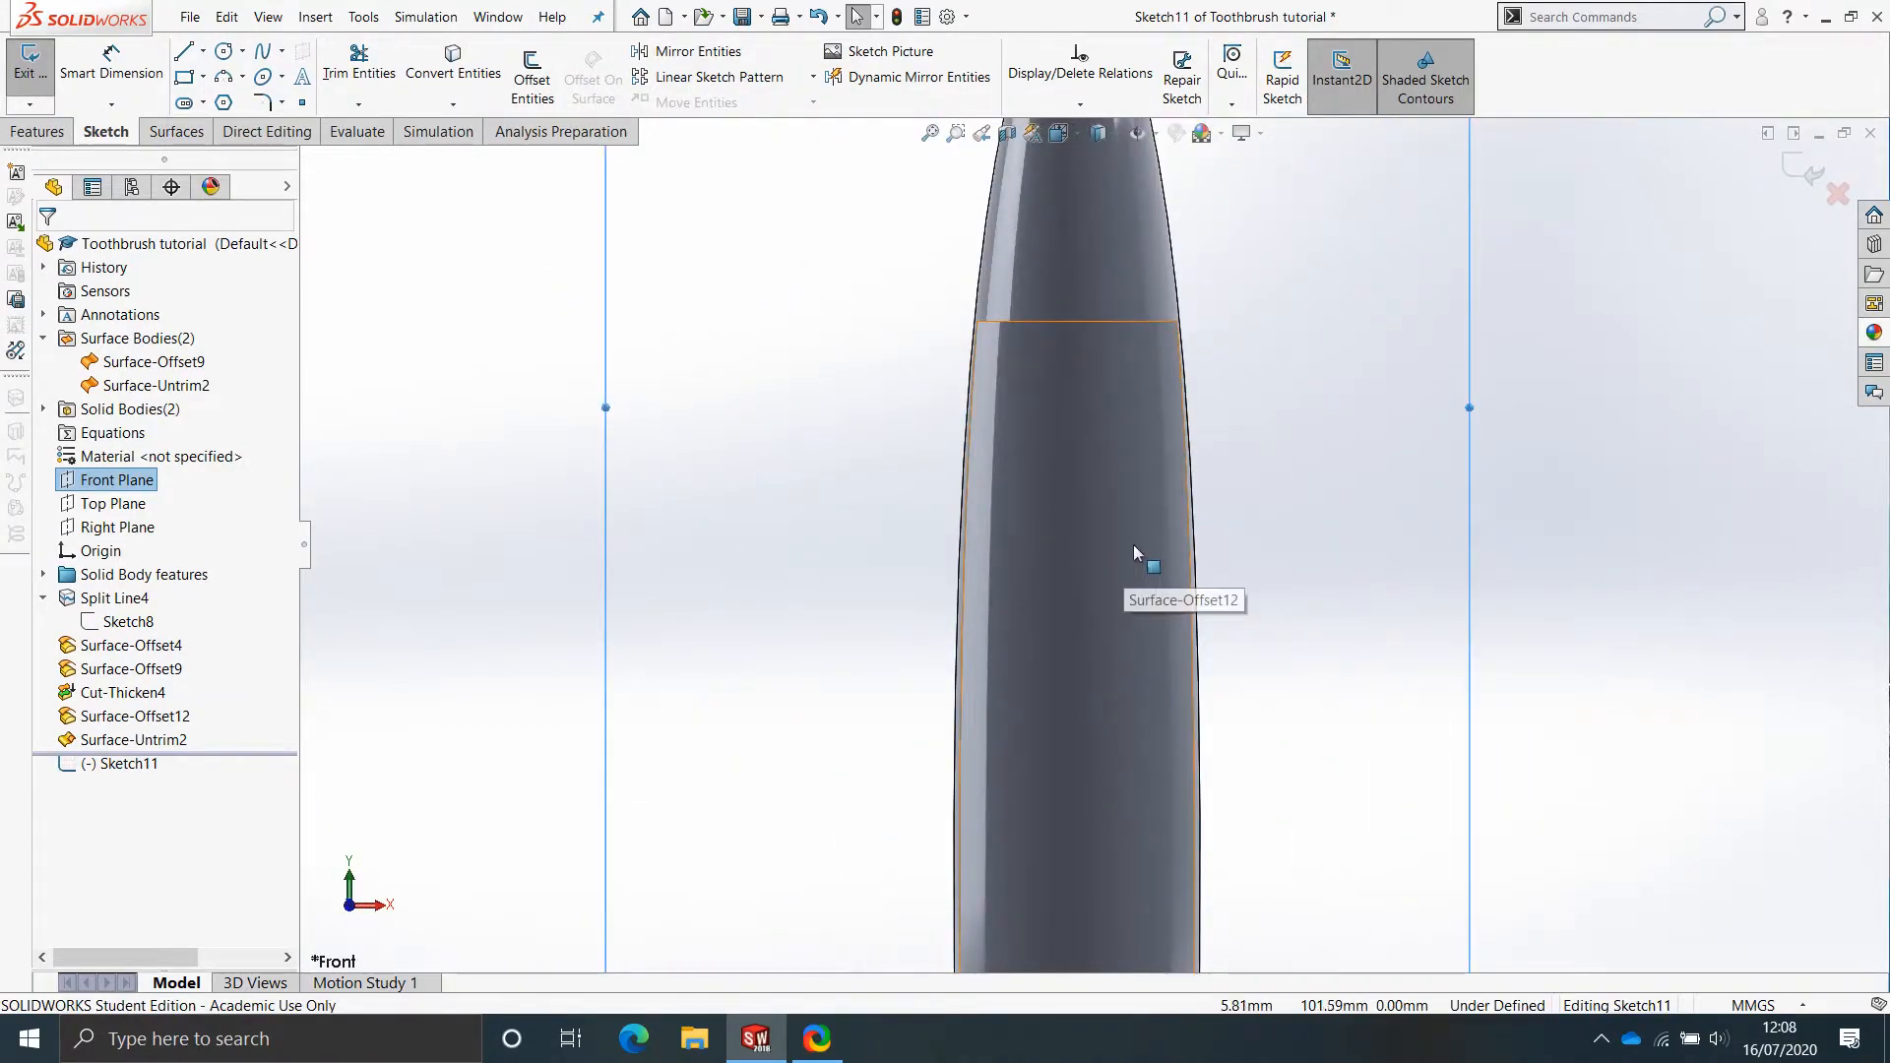
{"action": "right_click", "coordinate": [138, 623]}
{"action": "left_click", "coordinate": [626, 595]}
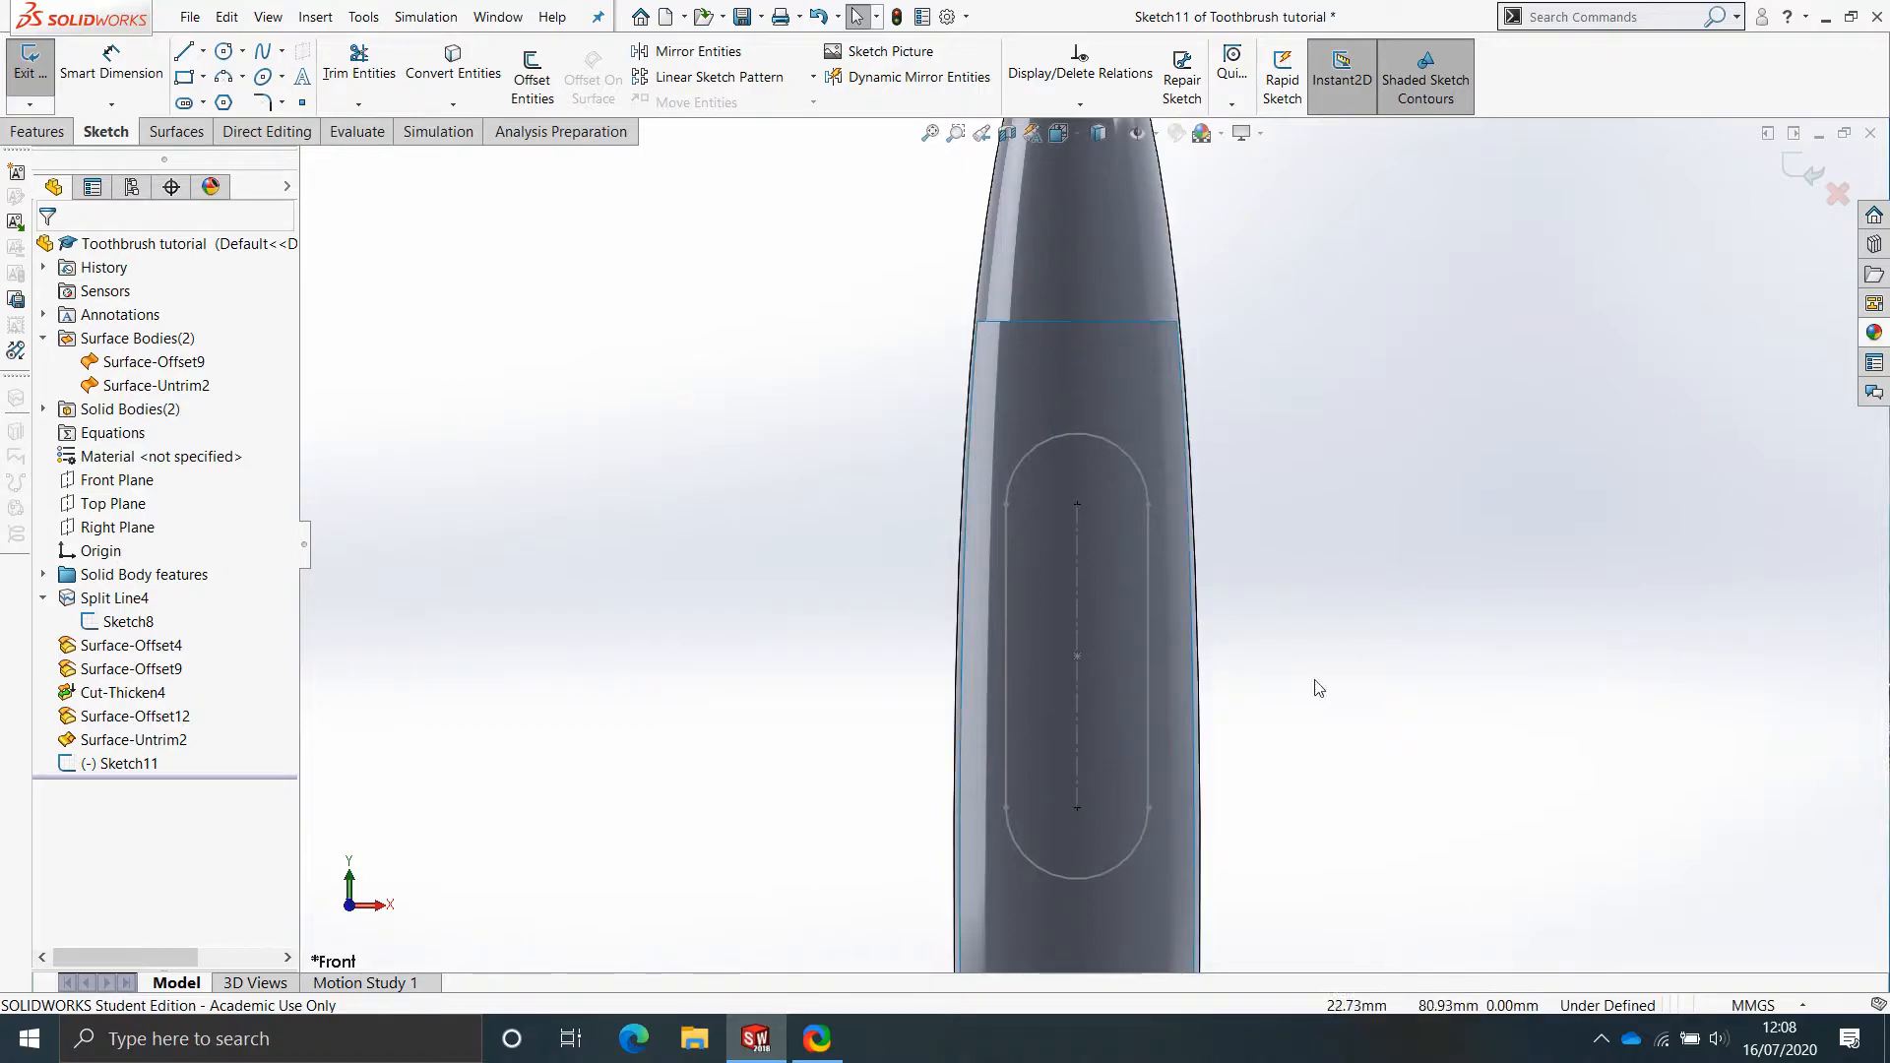
Offset the slot sketch outline 1.50 mm inward as a full chain using Offset Entities.
{"action": "left_click", "coordinate": [1149, 628]}
{"action": "left_click", "coordinate": [531, 78]}
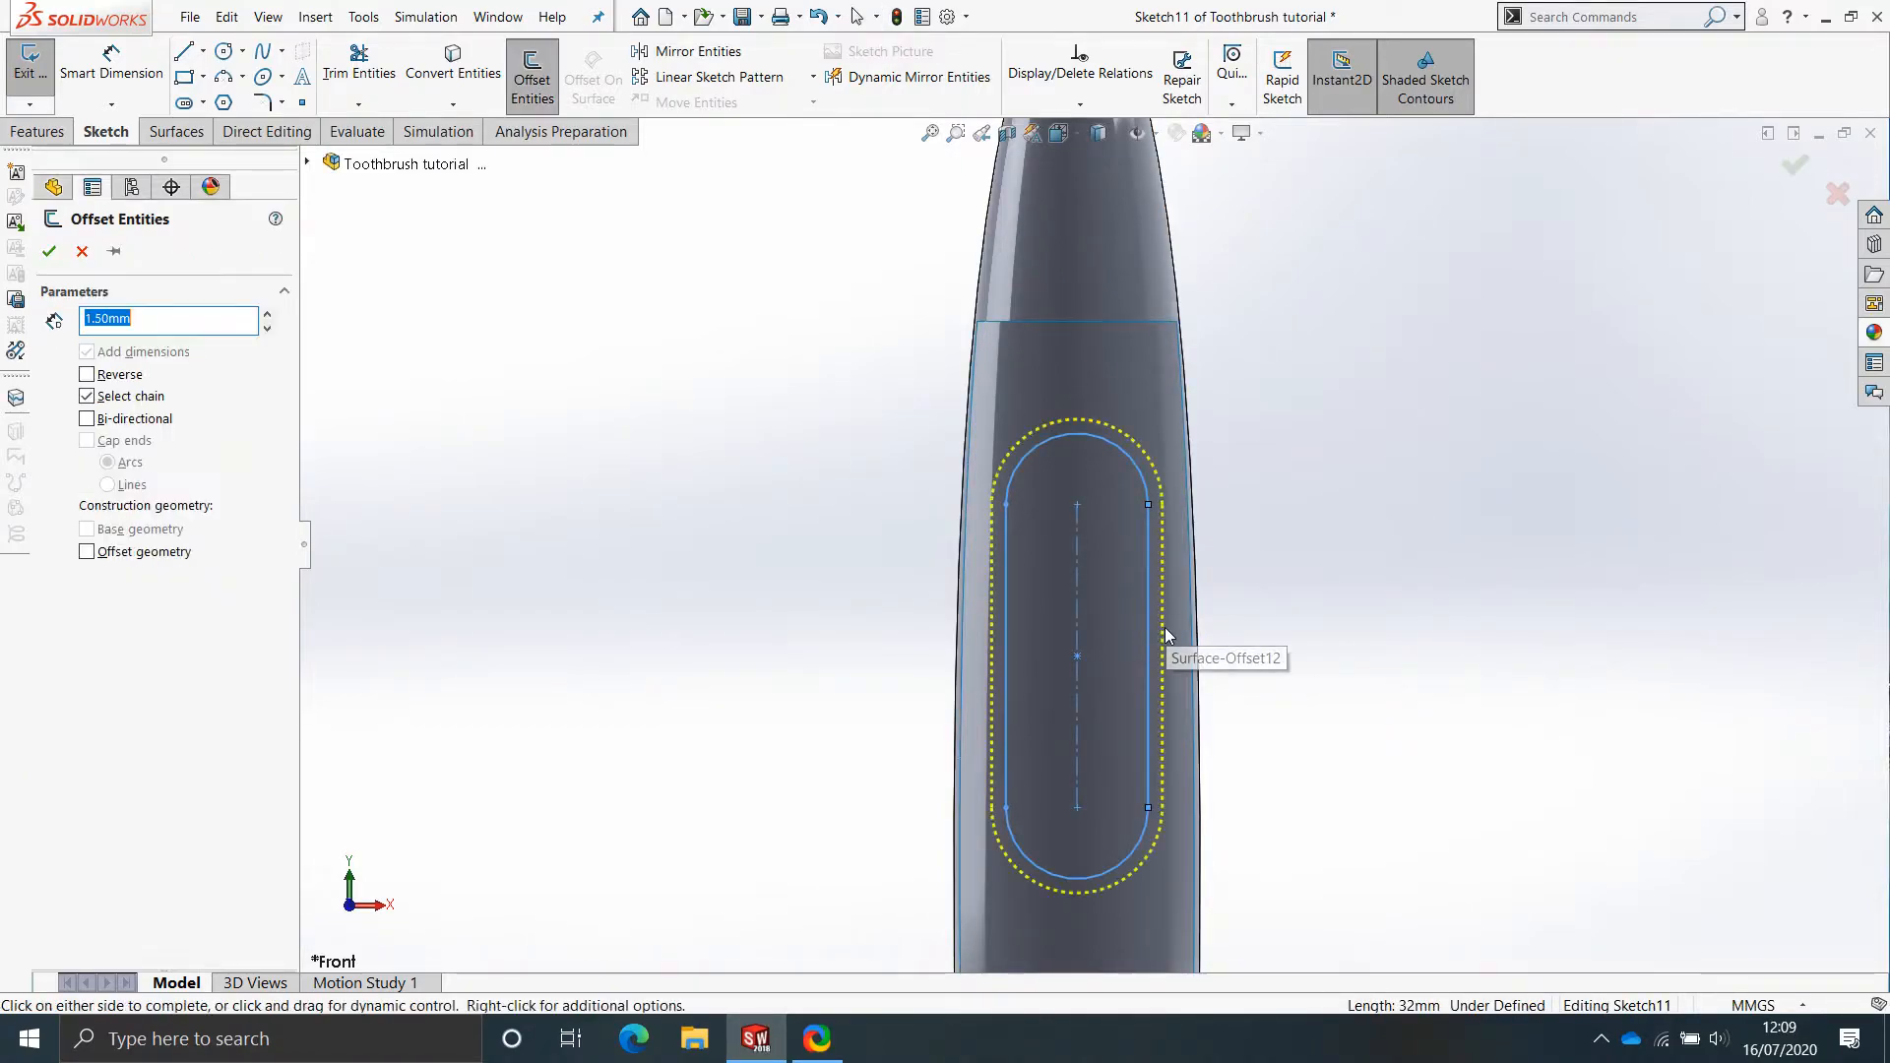
{"action": "right_click", "coordinate": [756, 415]}
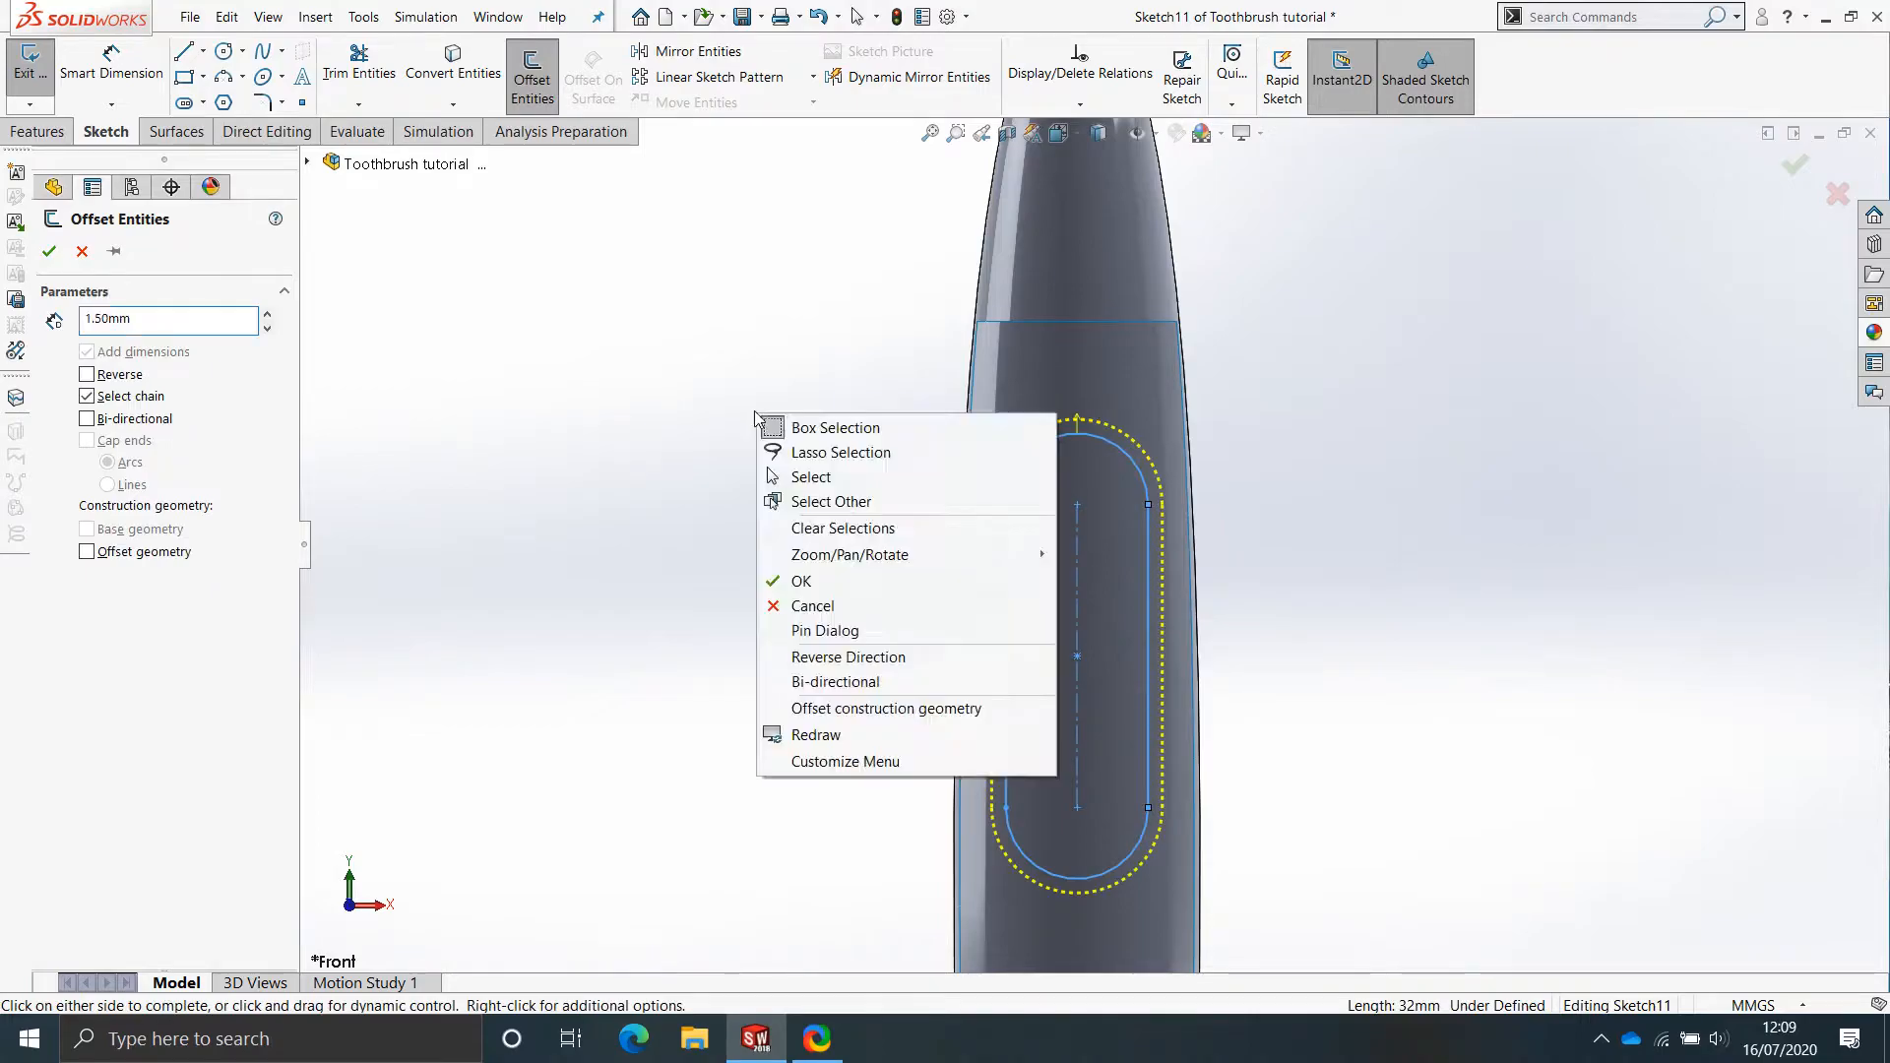
{"action": "left_click", "coordinate": [844, 656]}
{"action": "right_click", "coordinate": [833, 652]}
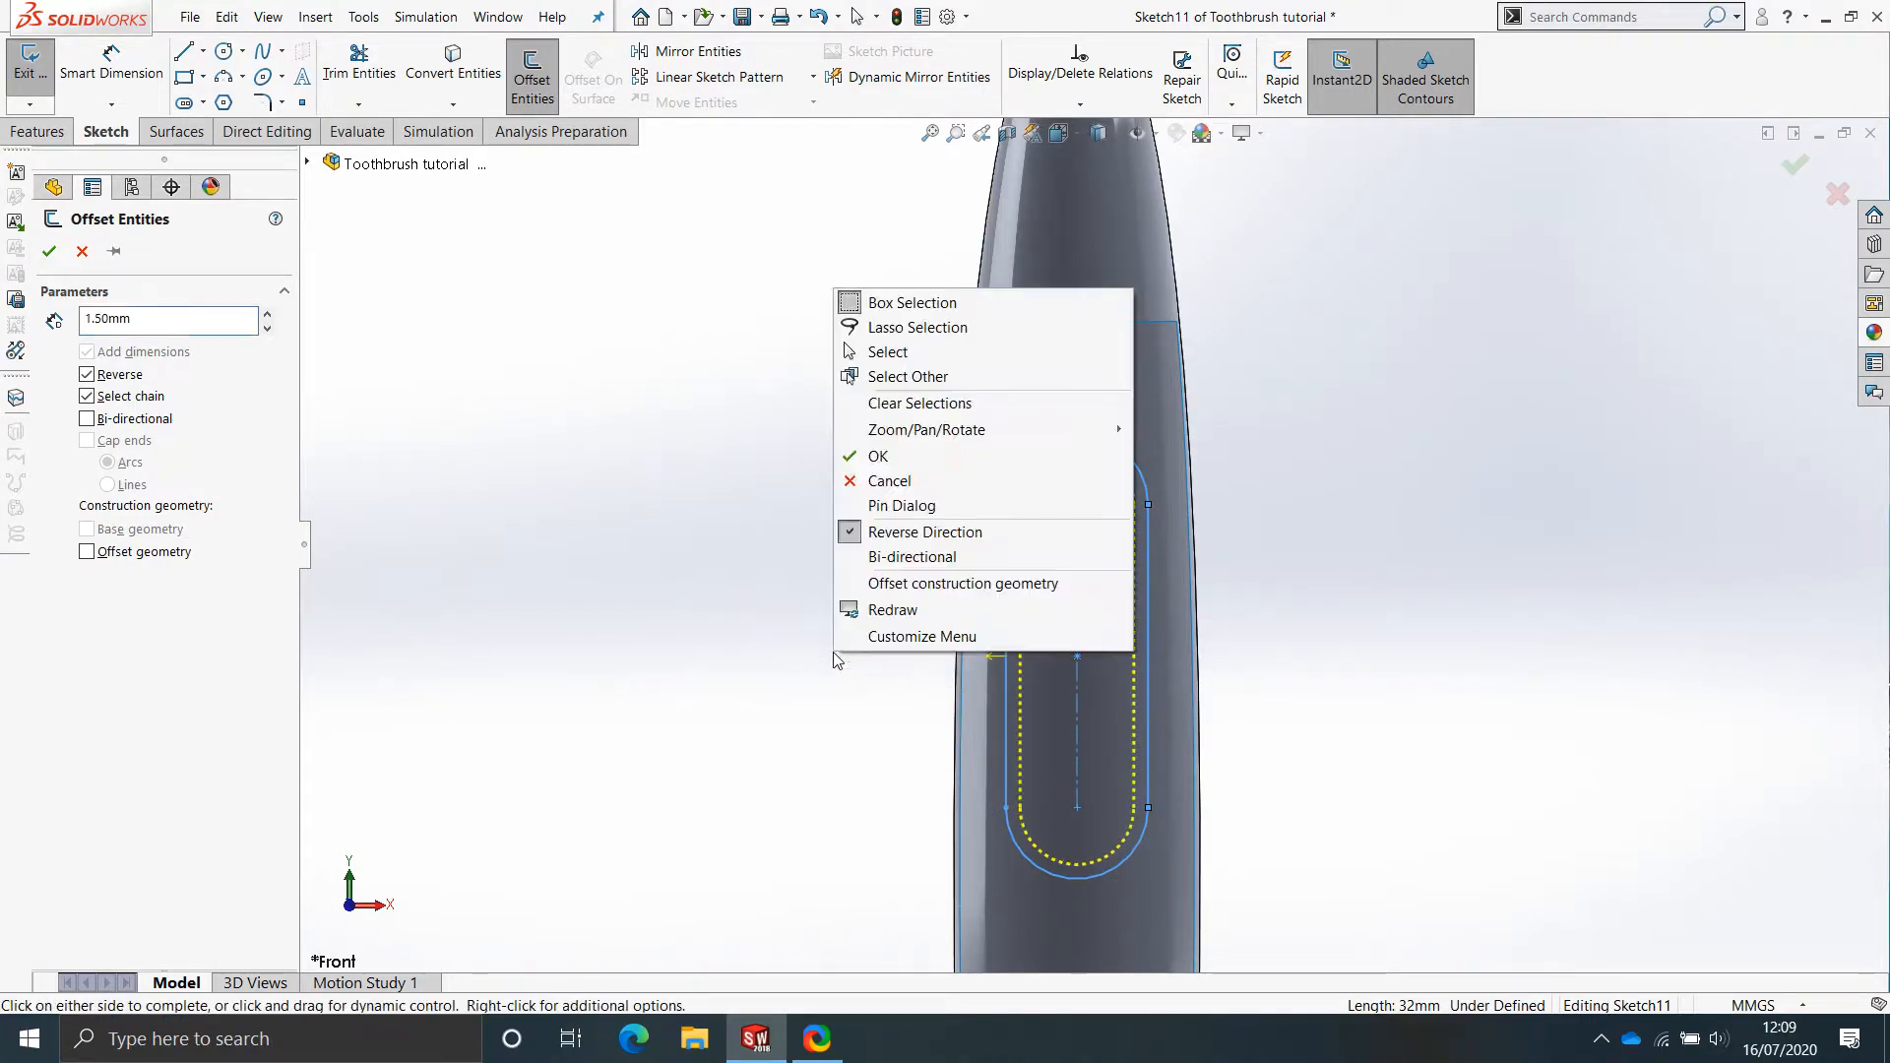
{"action": "left_click", "coordinate": [878, 456]}
Split the untrimmed offset surface with a projection Split Line made from the inset slot sketch.
{"action": "mouse_move", "coordinate": [1178, 553]}
{"action": "middle_mouse_down"}
{"action": "mouse_move", "coordinate": [1198, 511]}
{"action": "mouse_move", "coordinate": [966, 493]}
{"action": "middle_mouse_up"}
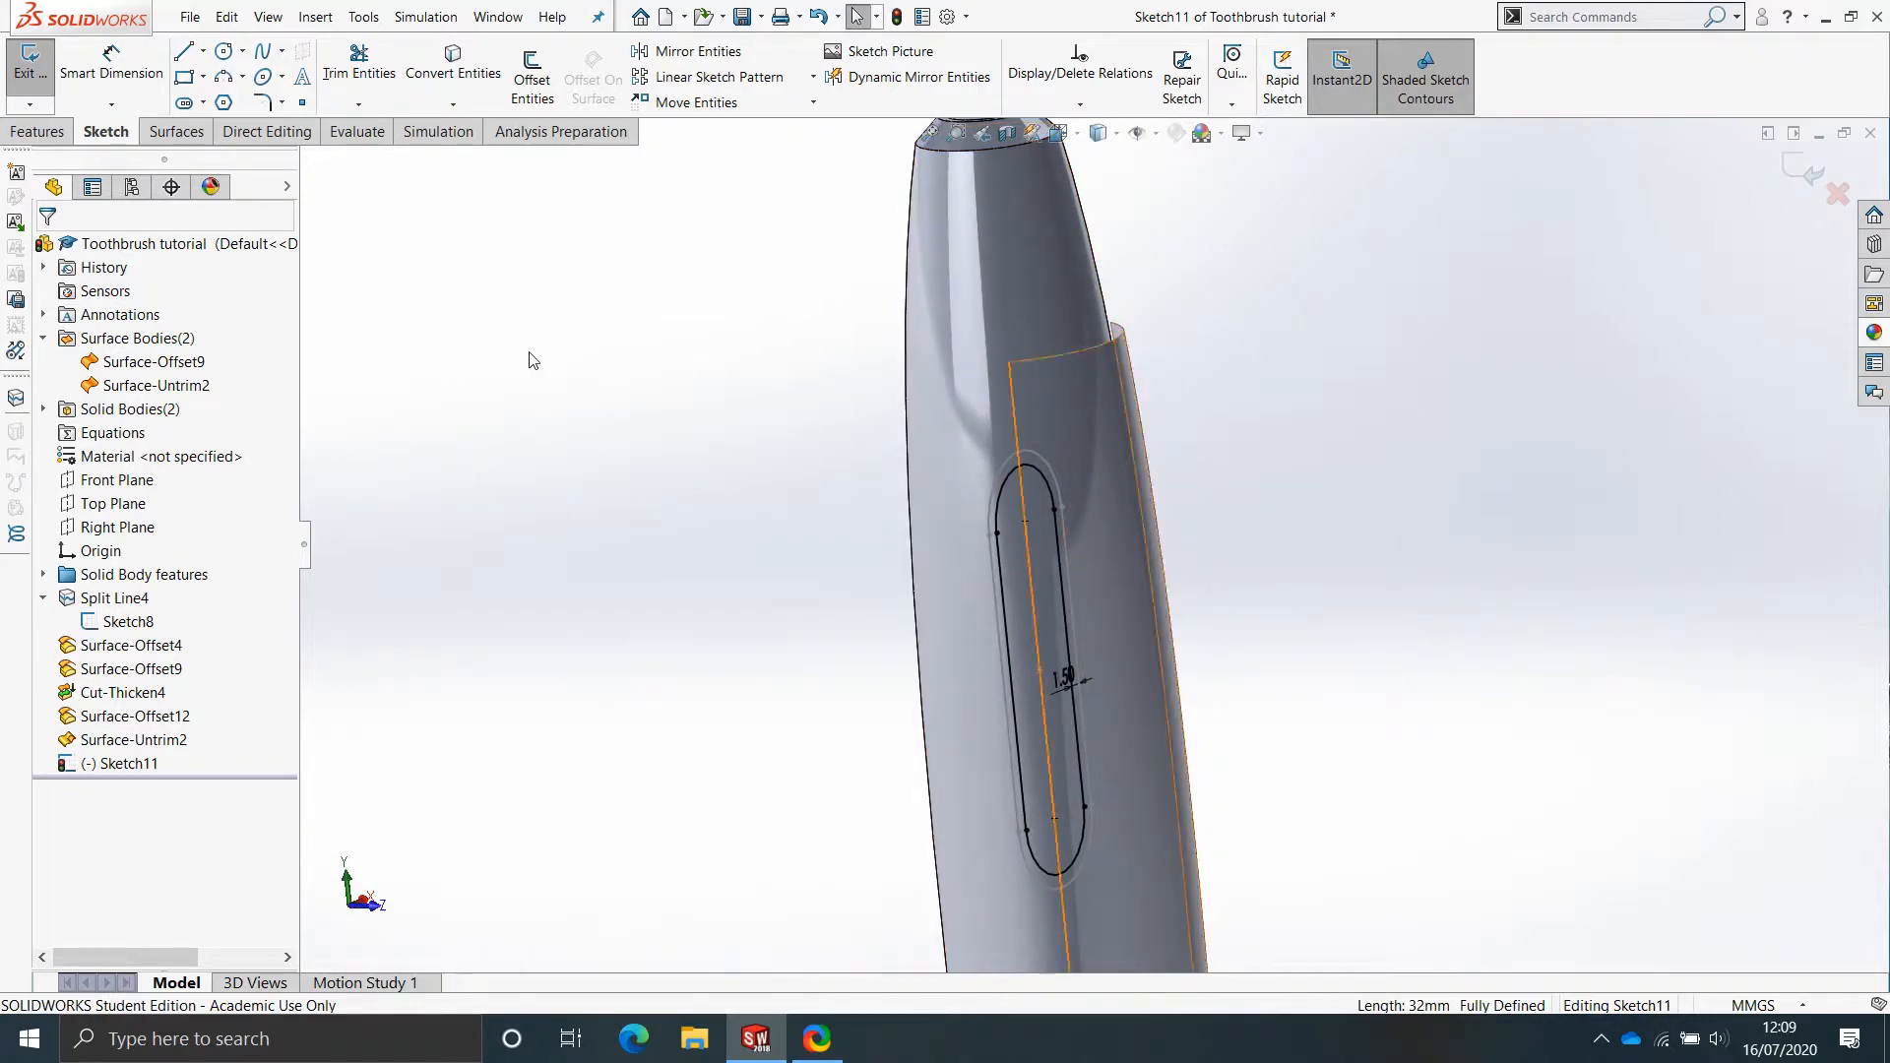
{"action": "left_click", "coordinate": [25, 397]}
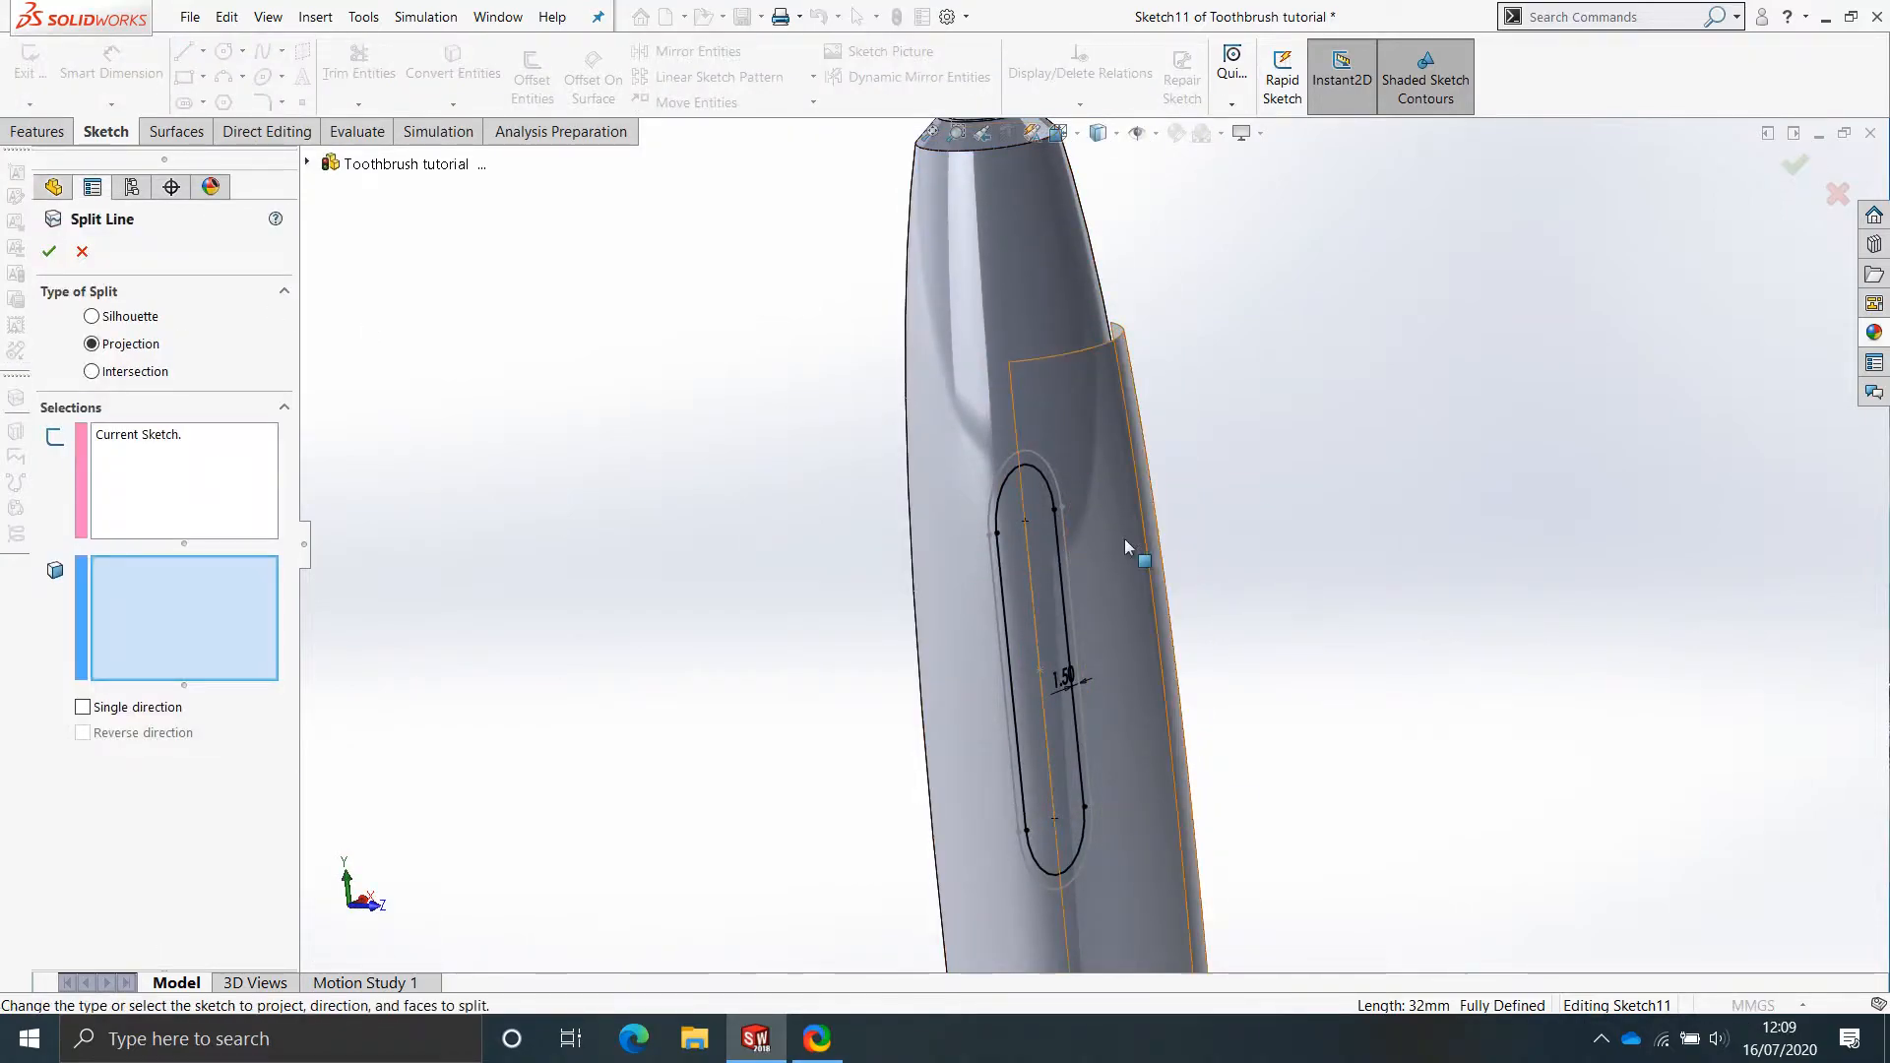
{"action": "left_click", "coordinate": [1125, 538]}
{"action": "right_click", "coordinate": [1125, 538]}
{"action": "mouse_move", "coordinate": [1122, 617]}
{"action": "middle_mouse_down"}
{"action": "mouse_move", "coordinate": [1140, 476]}
{"action": "mouse_move", "coordinate": [1187, 382]}
{"action": "mouse_move", "coordinate": [1231, 396]}
{"action": "mouse_move", "coordinate": [1139, 515]}
{"action": "mouse_move", "coordinate": [1130, 635]}
{"action": "mouse_move", "coordinate": [1138, 592]}
{"action": "middle_mouse_up"}
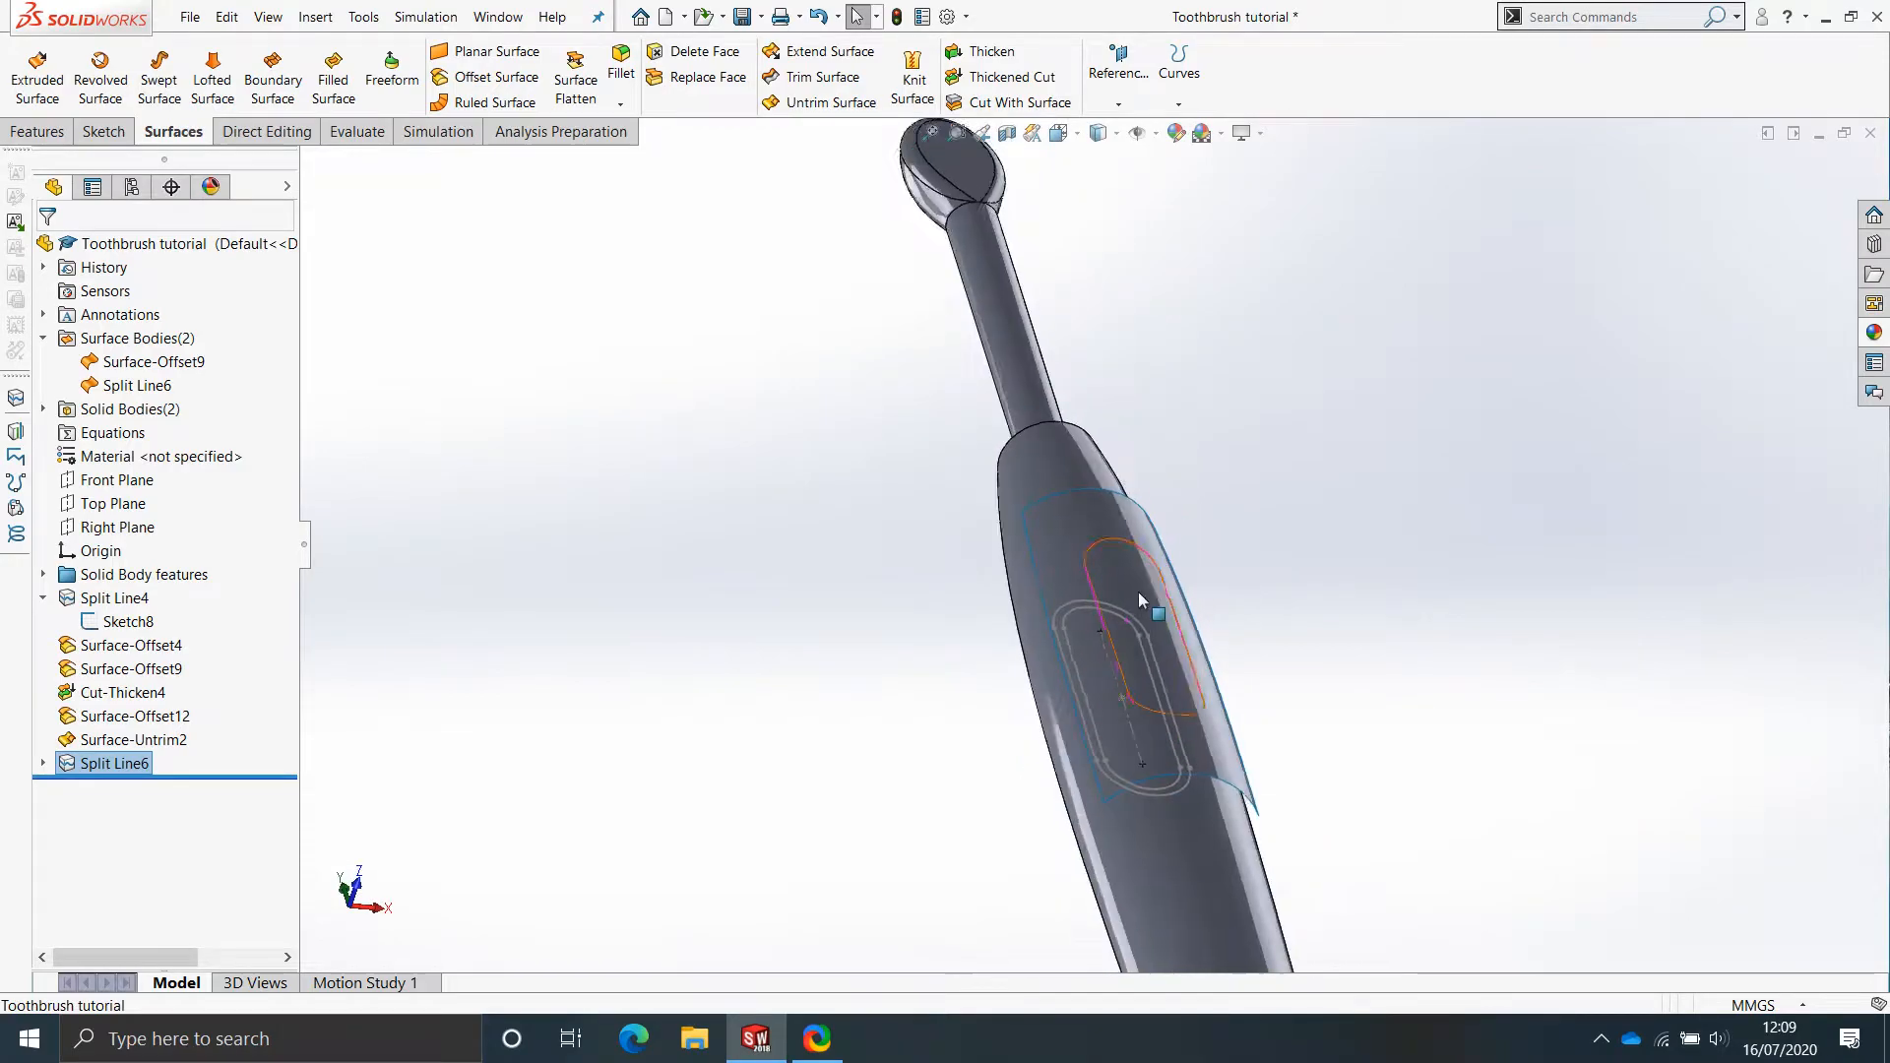
{"action": "scroll", "coordinate": [1138, 592], "scroll_direction": "down", "scroll_amount": 4}
{"action": "scroll", "coordinate": [1171, 590], "scroll_direction": "up", "scroll_amount": 3}
{"action": "mouse_move", "coordinate": [1236, 670]}
{"action": "middle_mouse_down"}
{"action": "mouse_move", "coordinate": [1173, 633]}
{"action": "mouse_move", "coordinate": [1248, 697]}
{"action": "middle_mouse_up"}
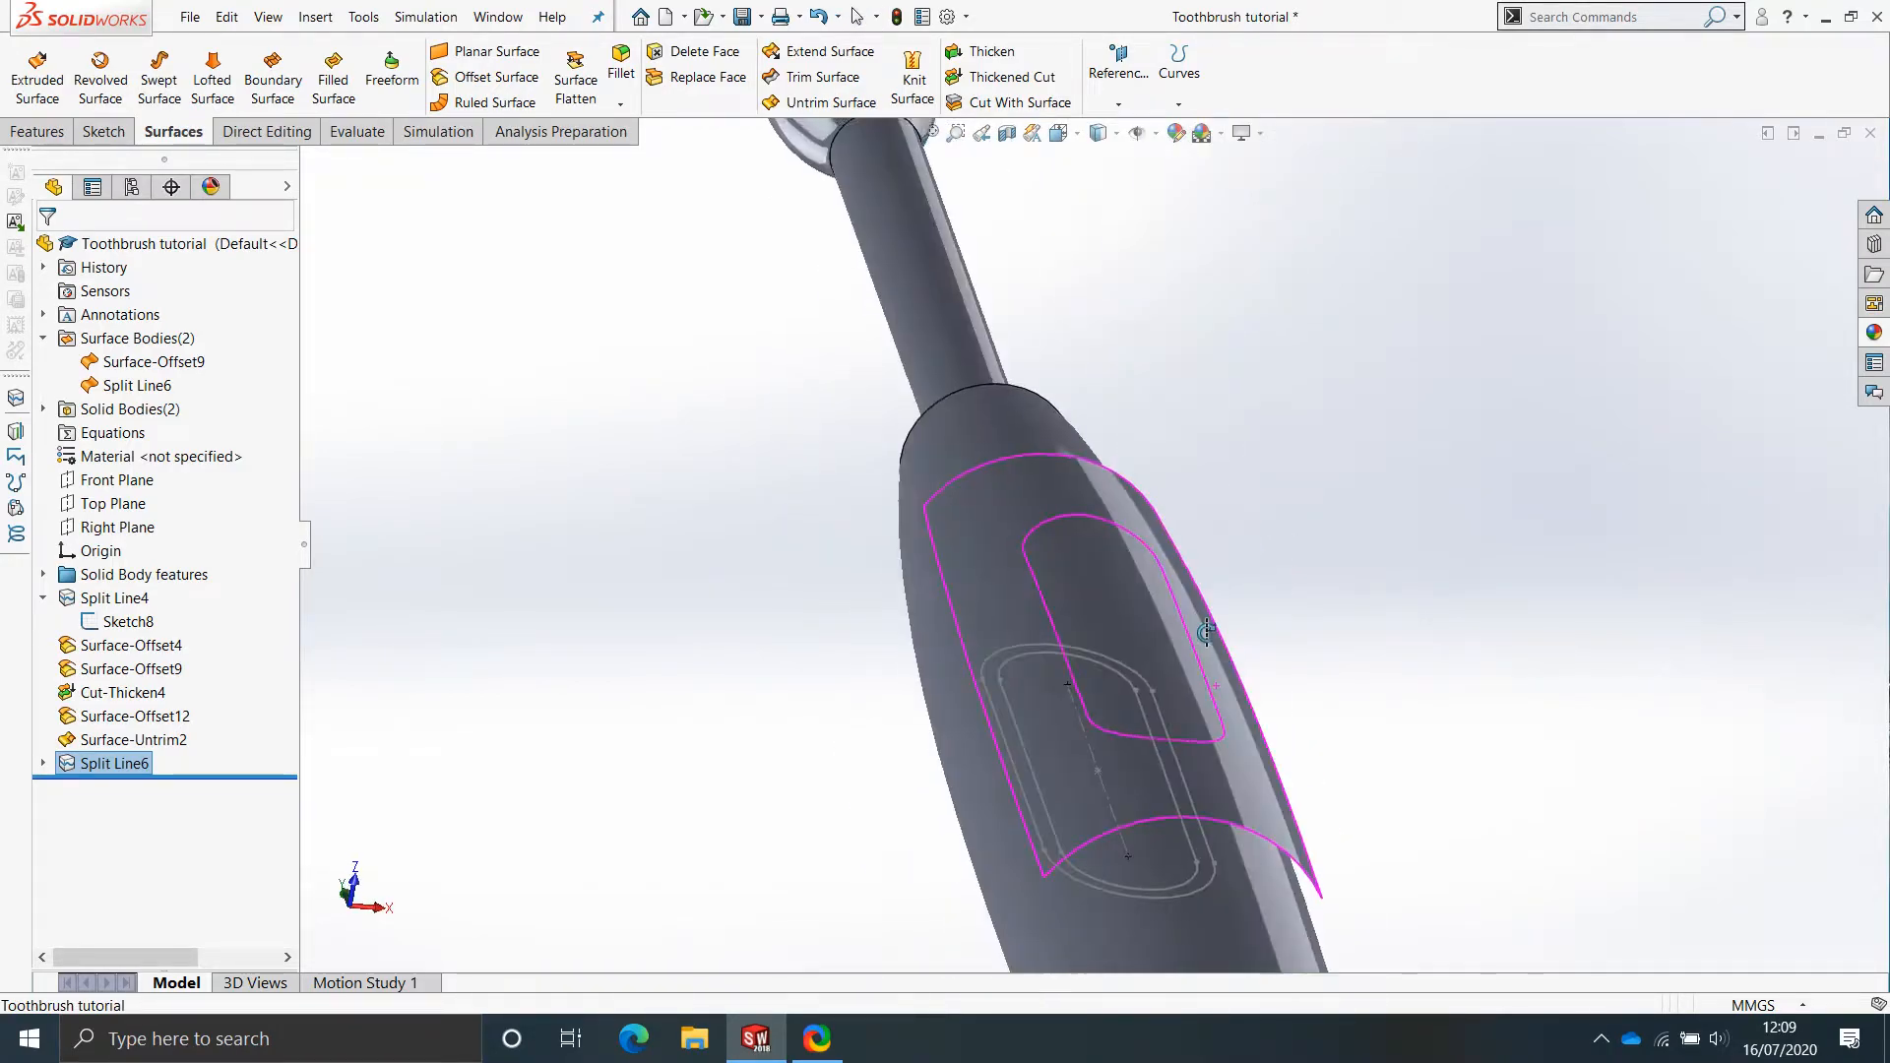
{"action": "left_click", "coordinate": [1253, 767]}
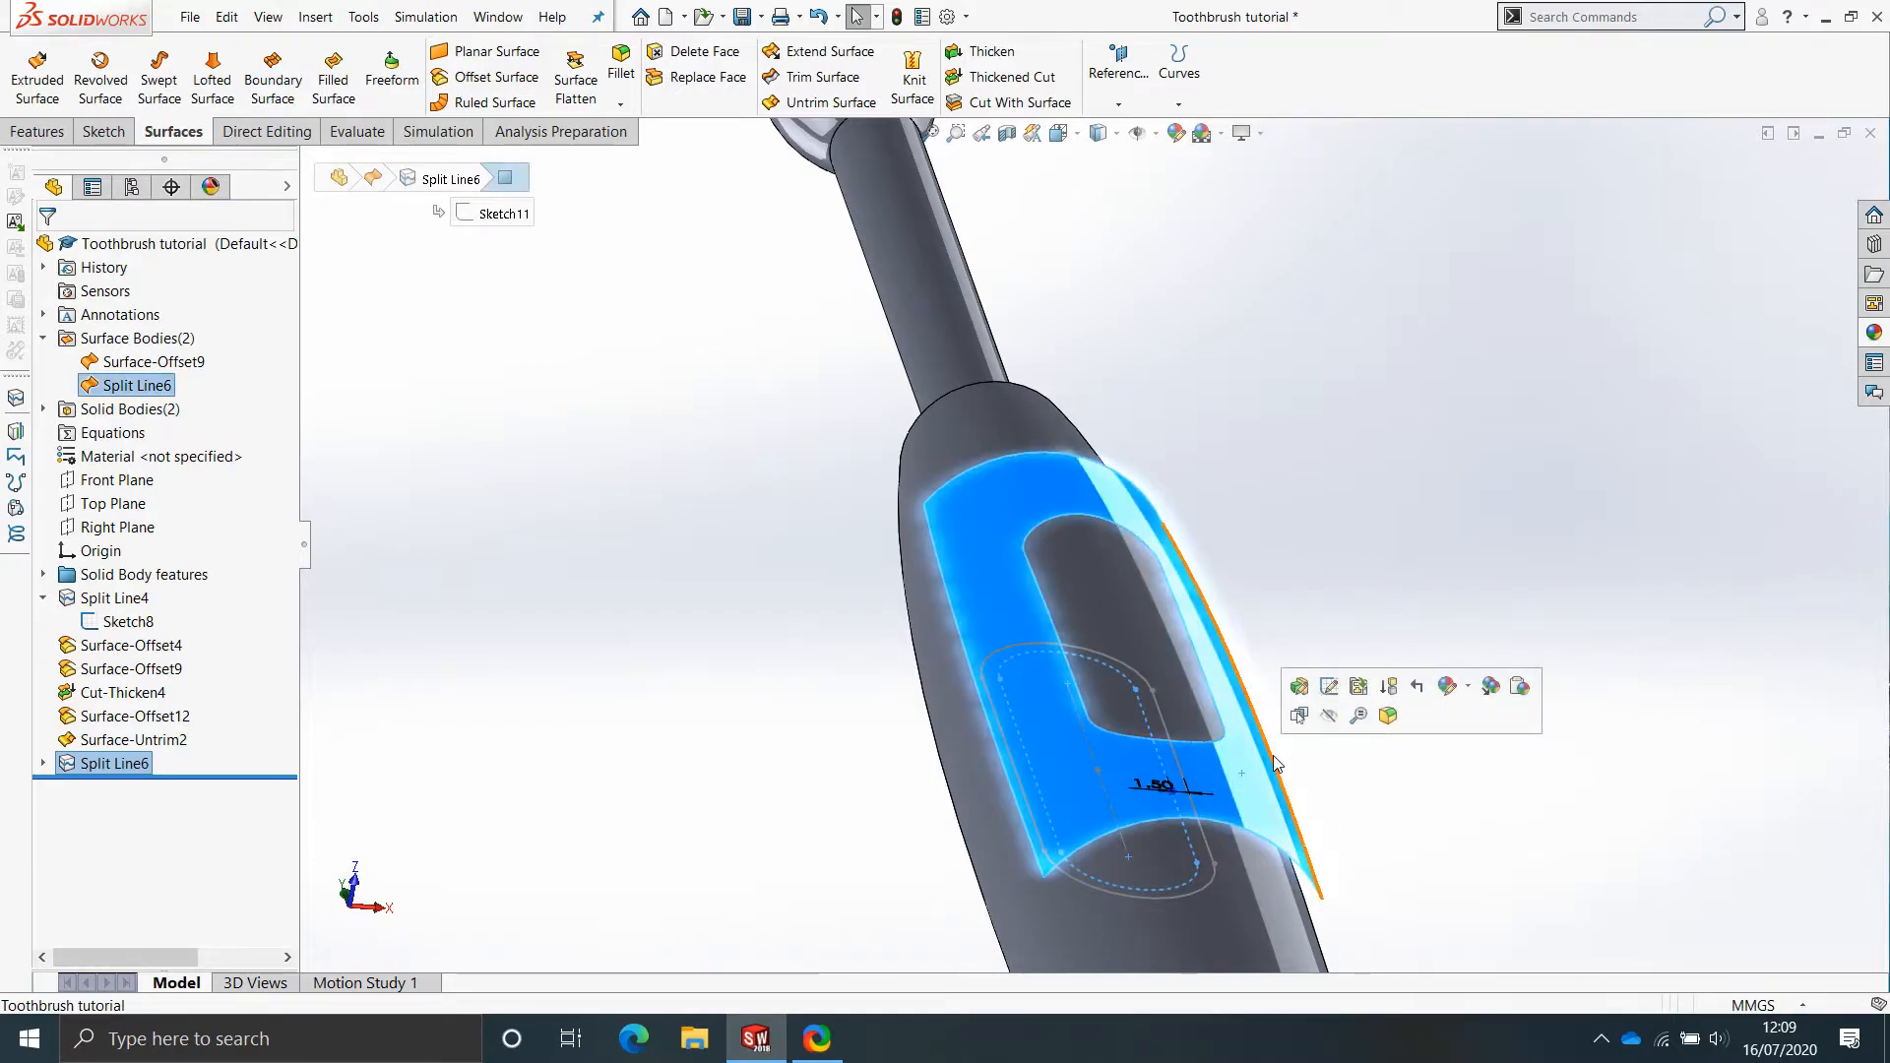
{"action": "key", "text": "Delete"}
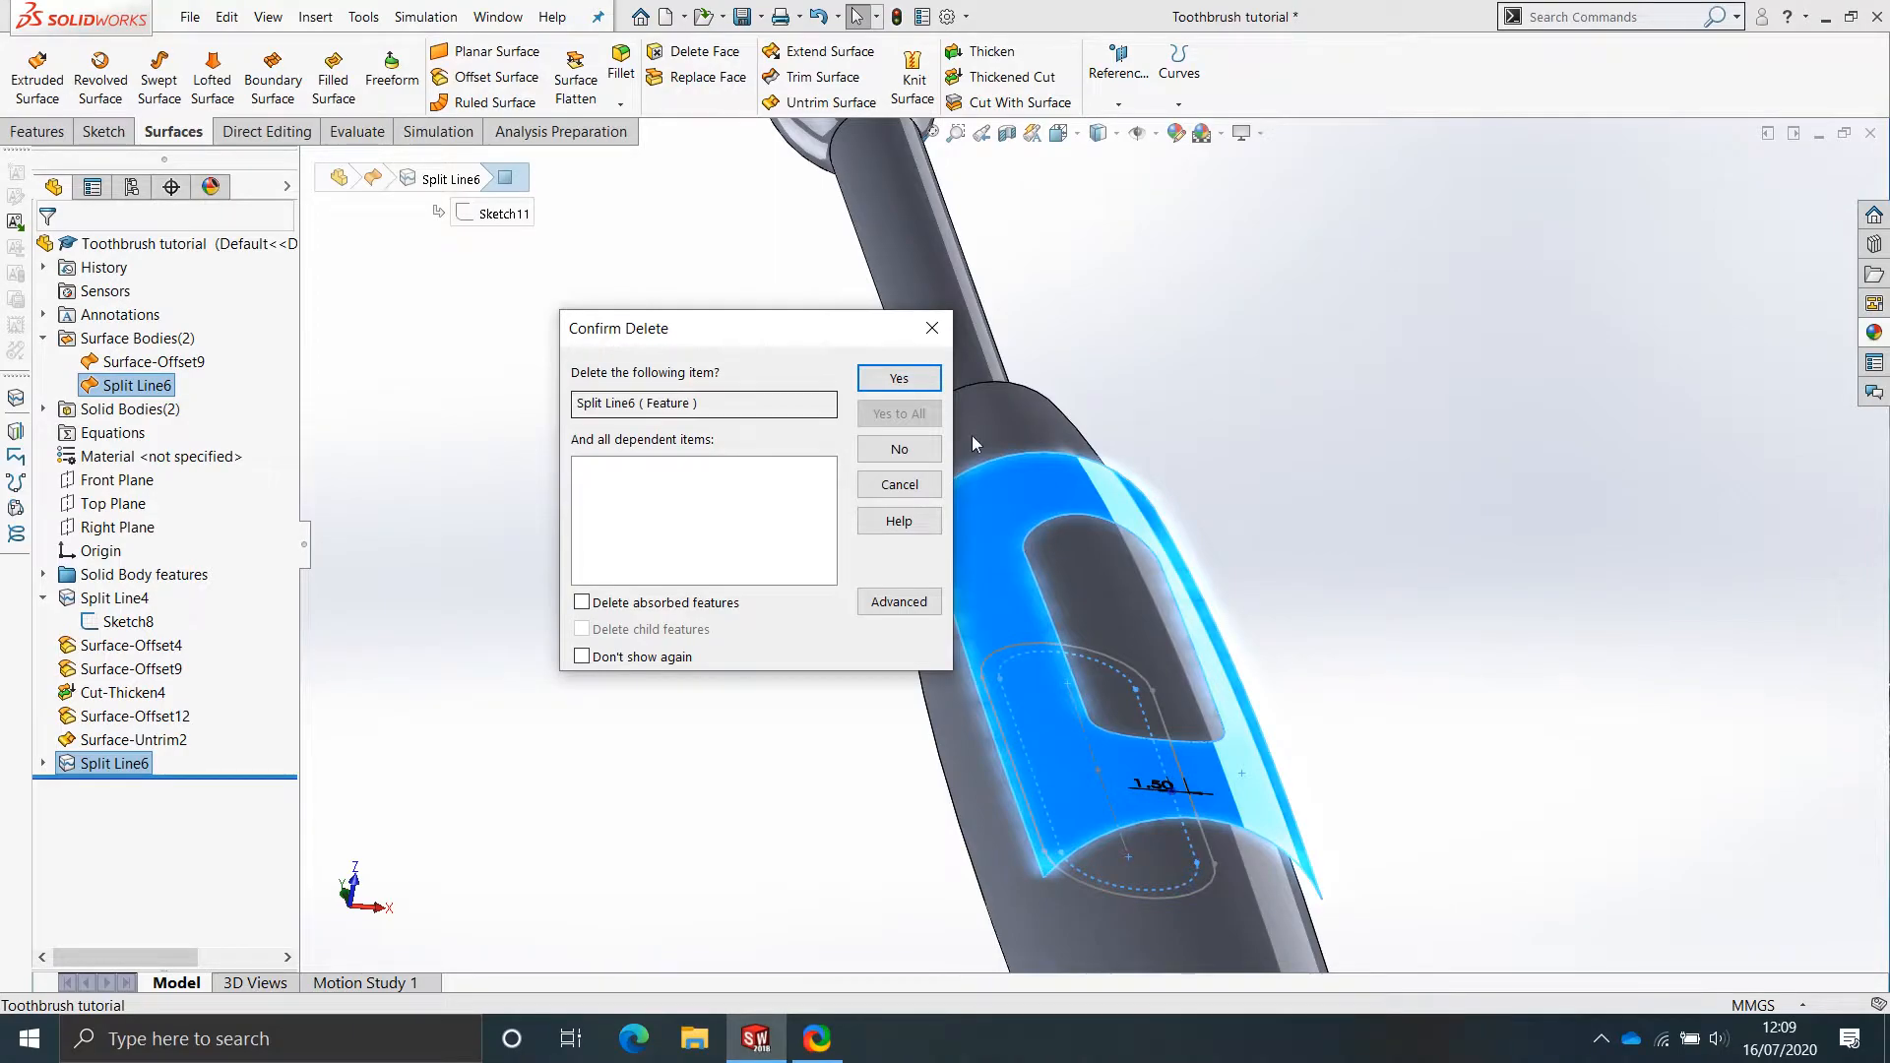
{"action": "left_click", "coordinate": [914, 453]}
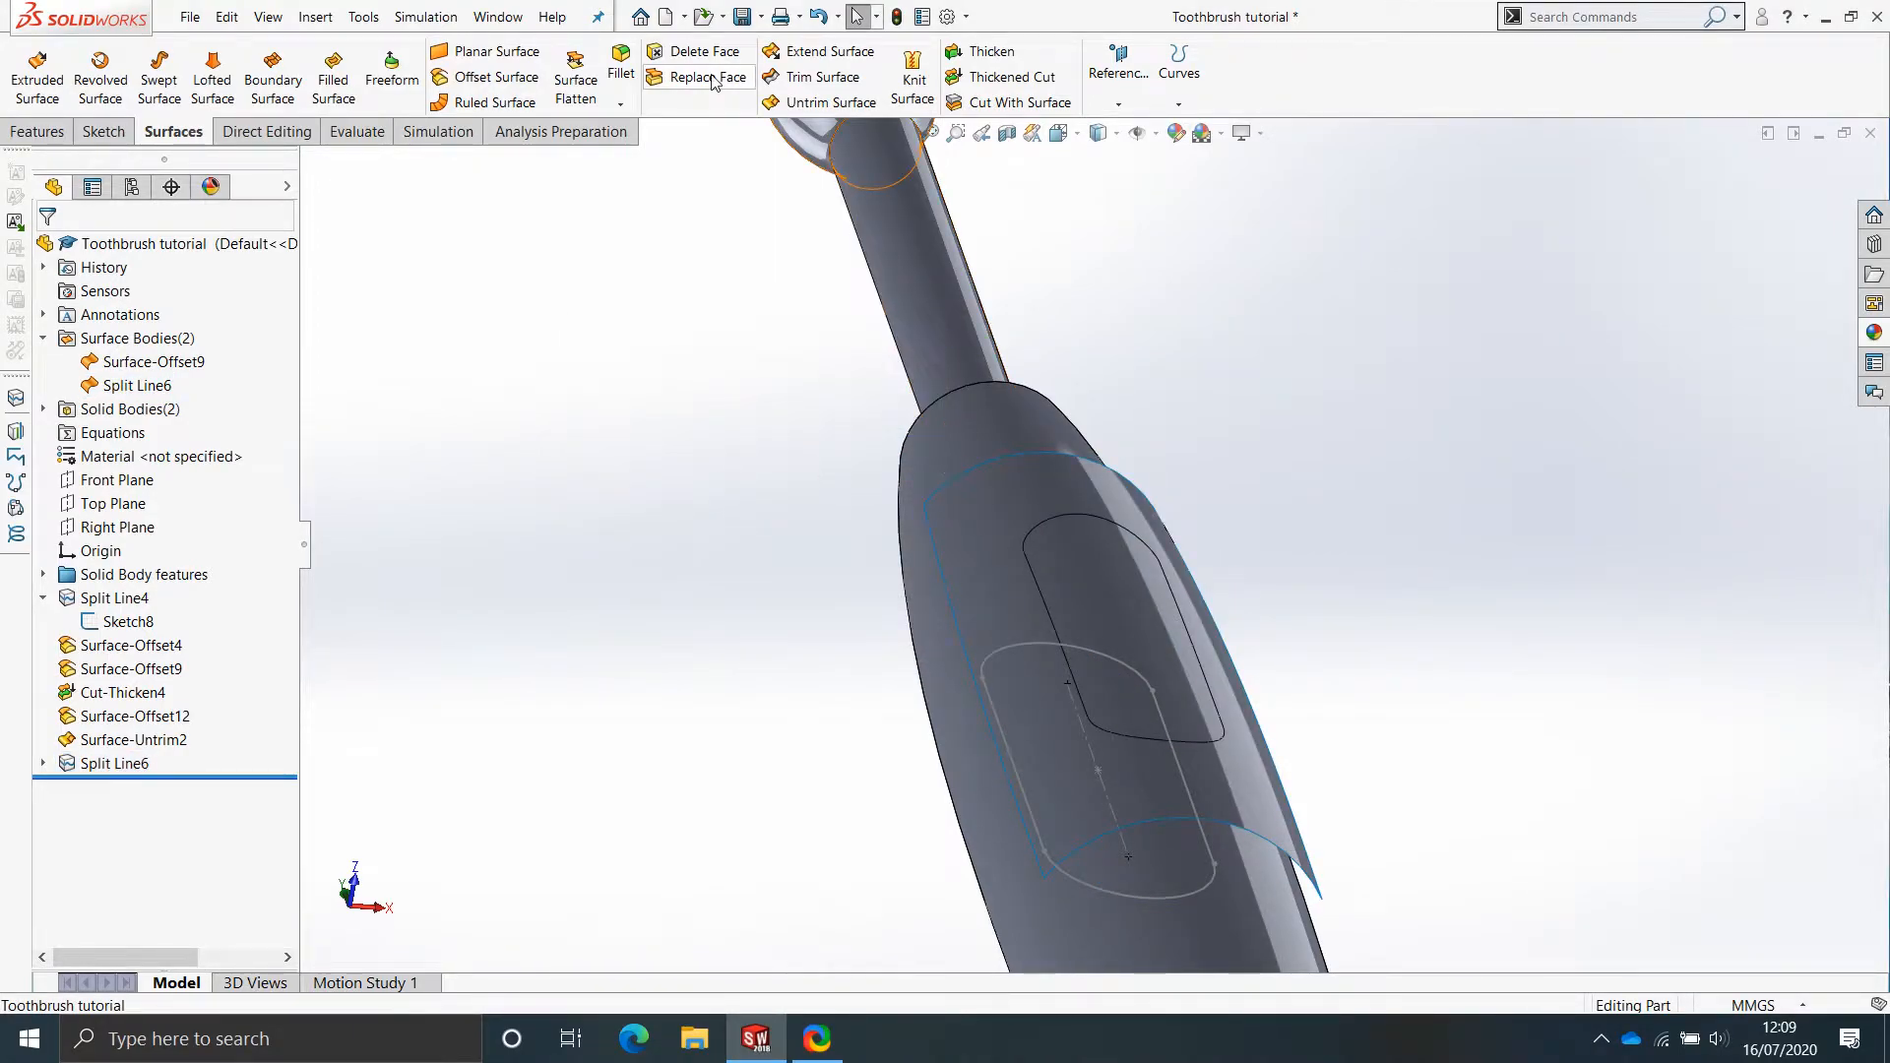
Remove the outer face around the inset slot on the split surface using Delete Face with the Delete option.
{"action": "left_click", "coordinate": [719, 61]}
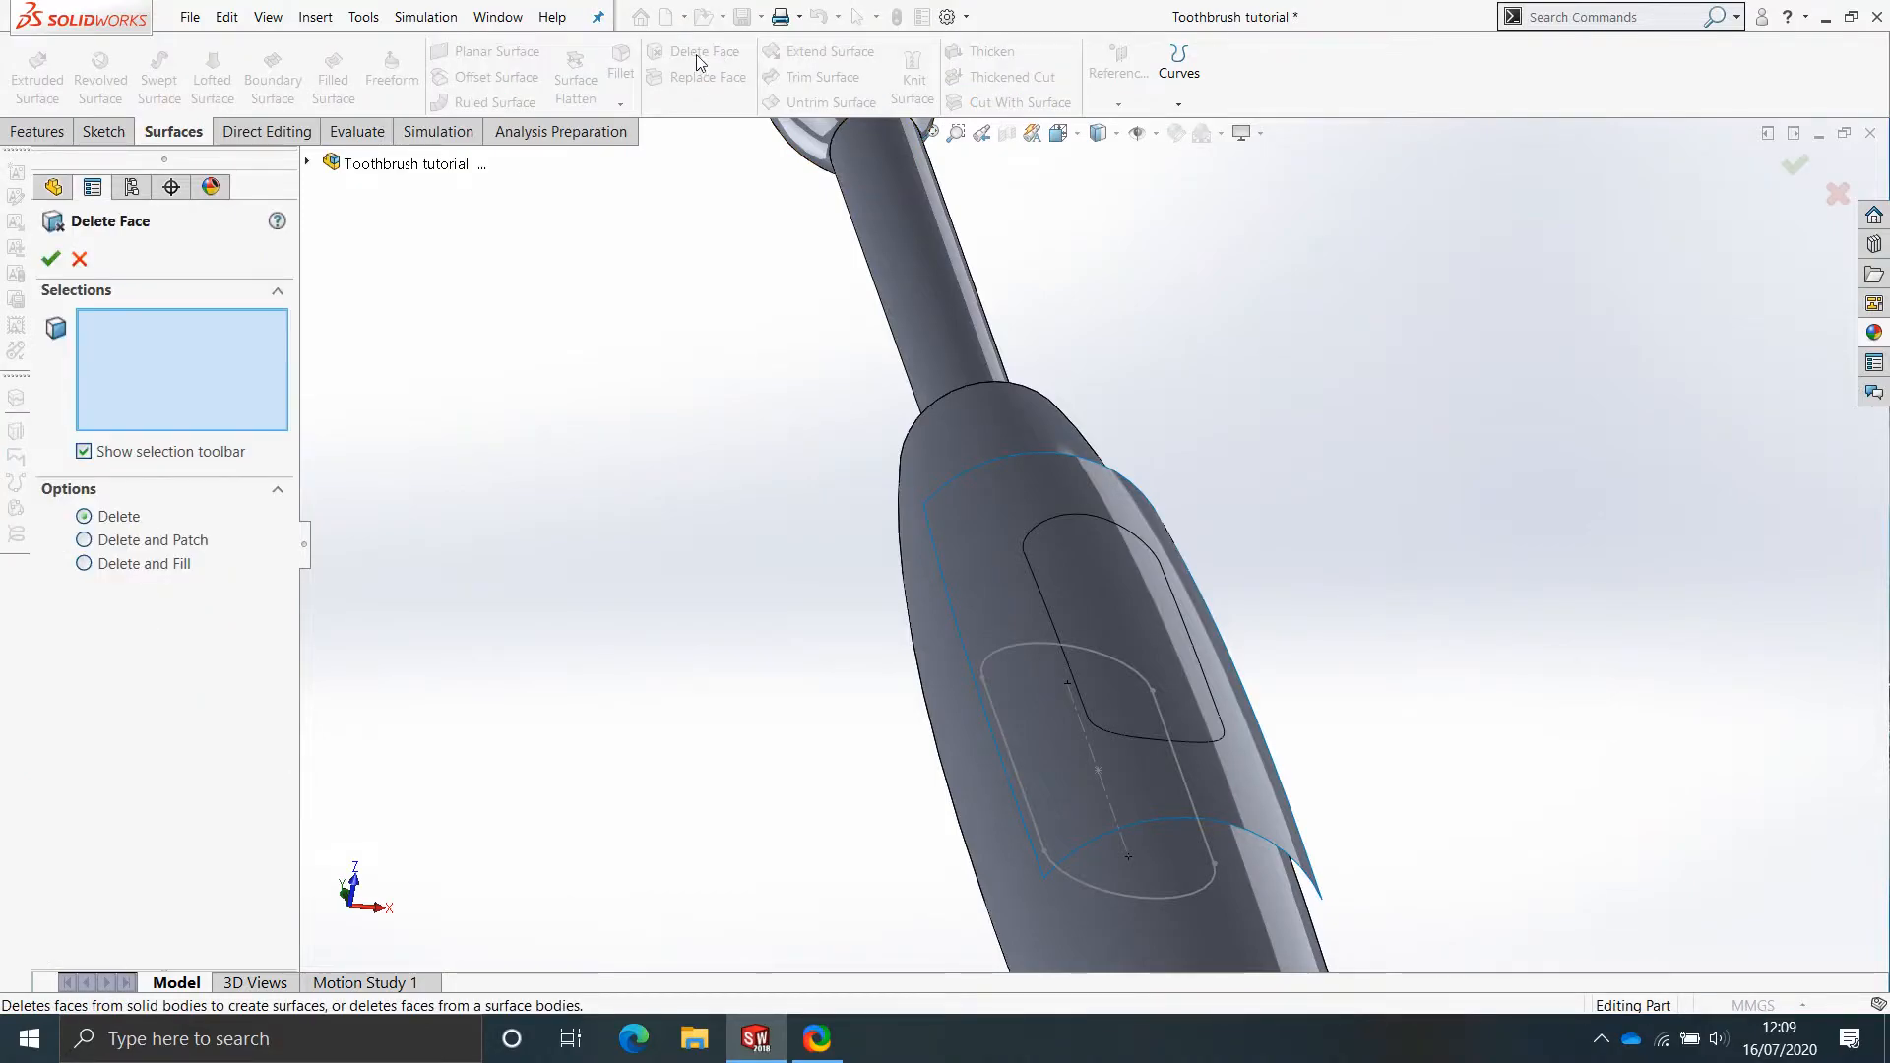
{"action": "scroll", "coordinate": [1089, 704], "scroll_direction": "down", "scroll_amount": 4}
{"action": "middle_click_drag", "start_coordinate": [1091, 707], "coordinate": [1115, 636]}
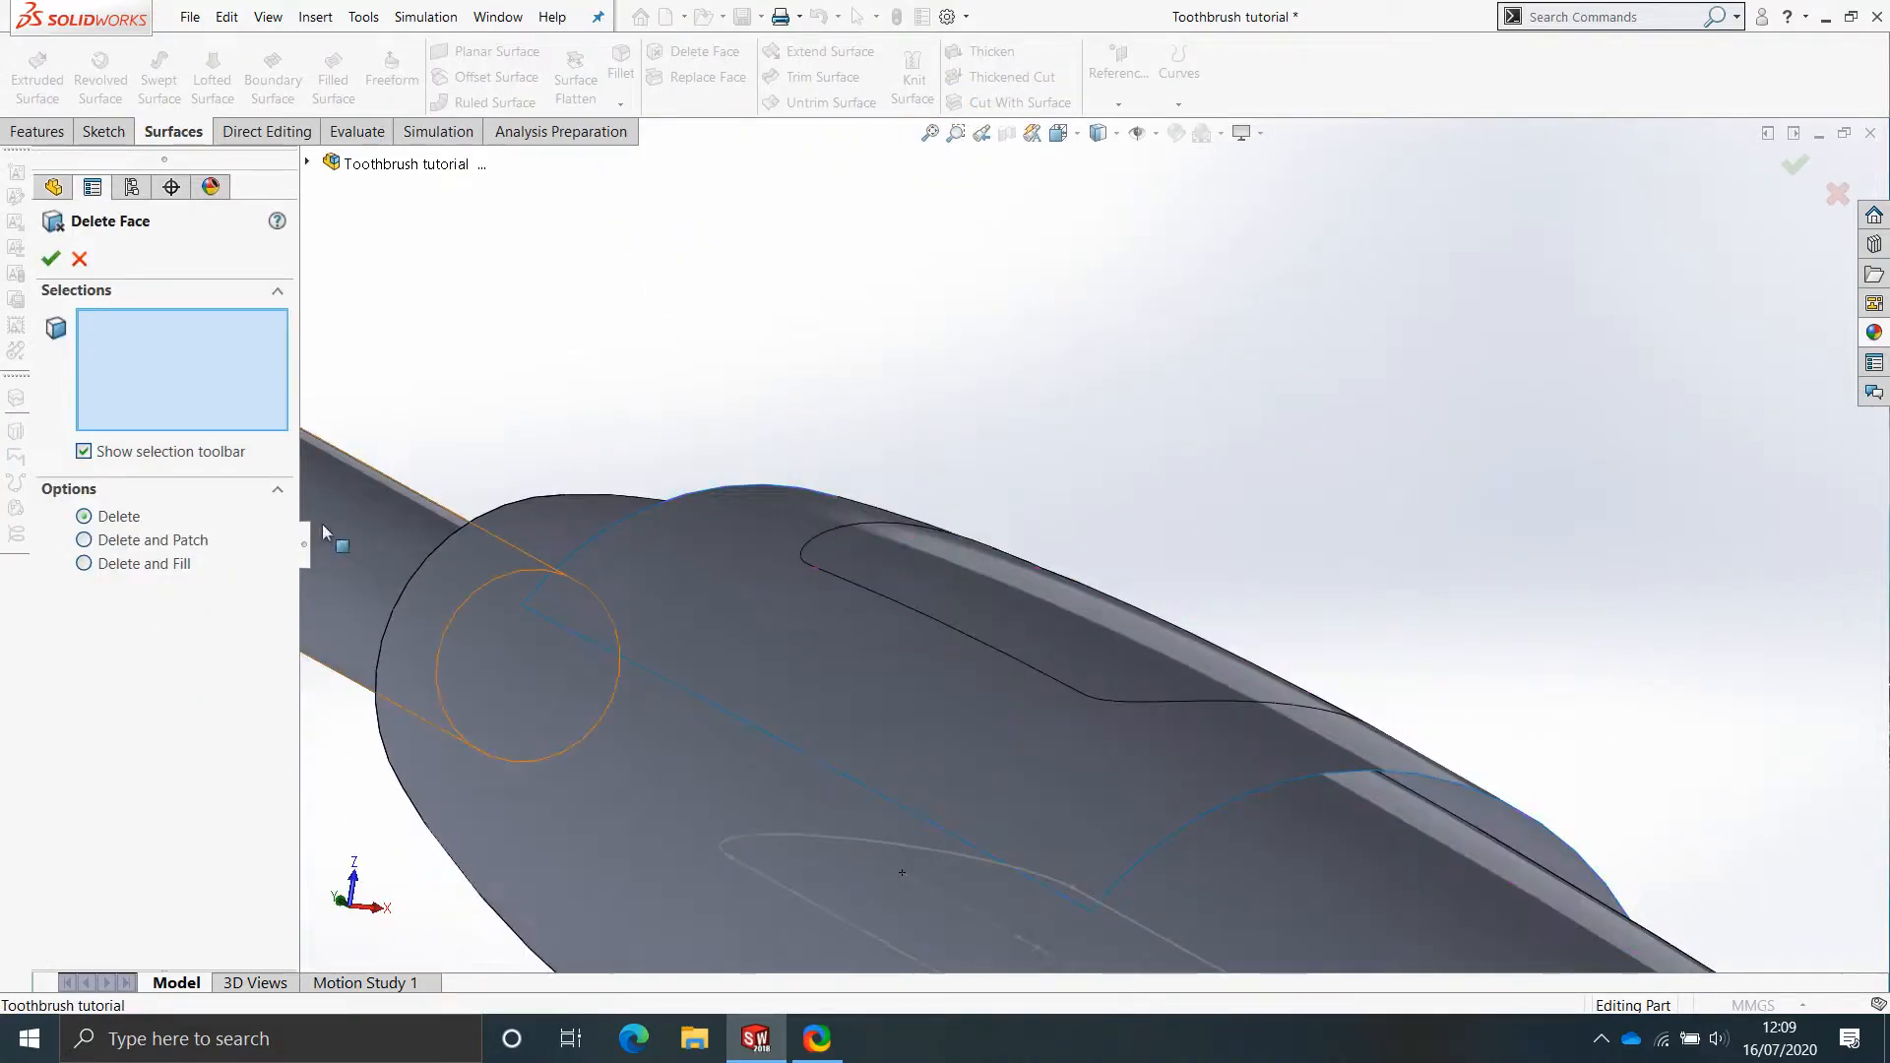
{"action": "left_click", "coordinate": [867, 679]}
{"action": "left_click", "coordinate": [51, 258]}
Hide the handle body and the original slot sketch so that only the two slot surfaces are displayed.
{"action": "middle_click_drag", "start_coordinate": [946, 640], "coordinate": [778, 832]}
{"action": "scroll", "coordinate": [955, 303], "scroll_direction": "down", "scroll_amount": 5}
{"action": "scroll", "coordinate": [942, 351], "scroll_direction": "up", "scroll_amount": 5}
{"action": "scroll", "coordinate": [1103, 518], "scroll_direction": "up", "scroll_amount": 3}
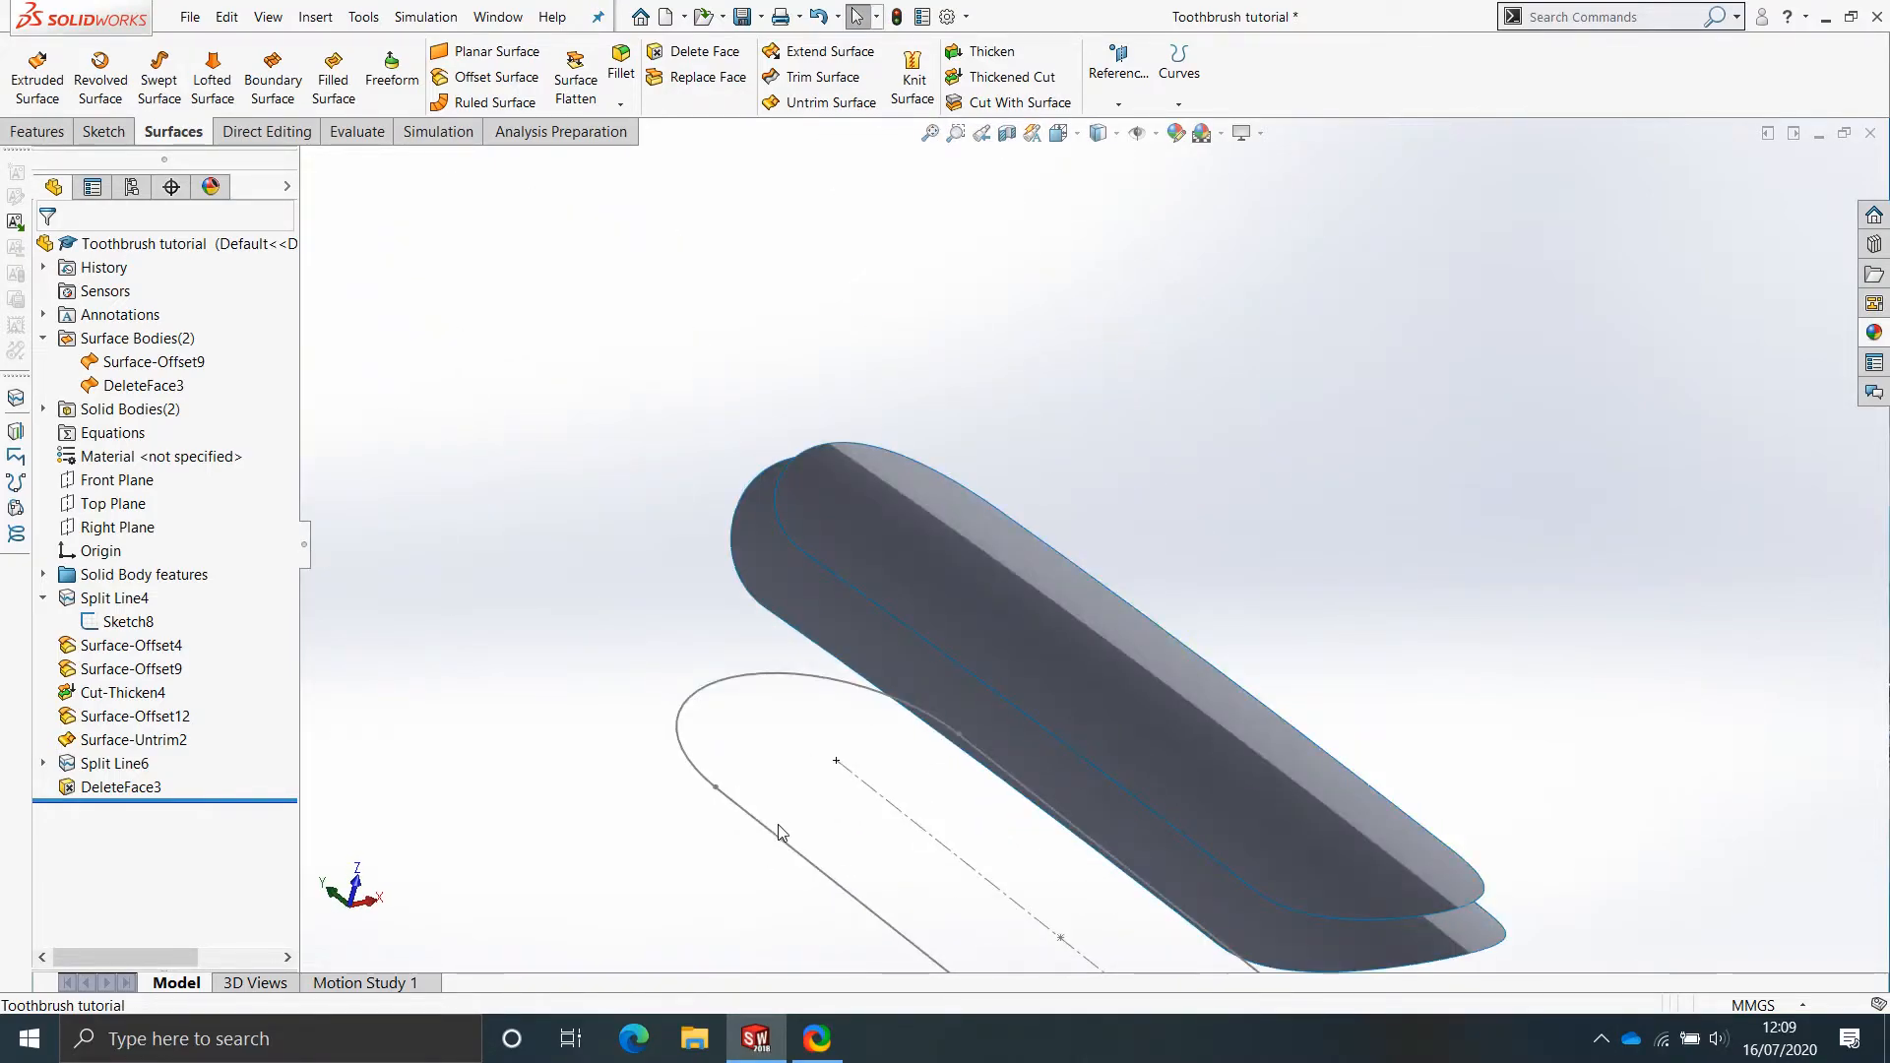
{"action": "right_click", "coordinate": [773, 840]}
{"action": "left_click", "coordinate": [820, 675]}
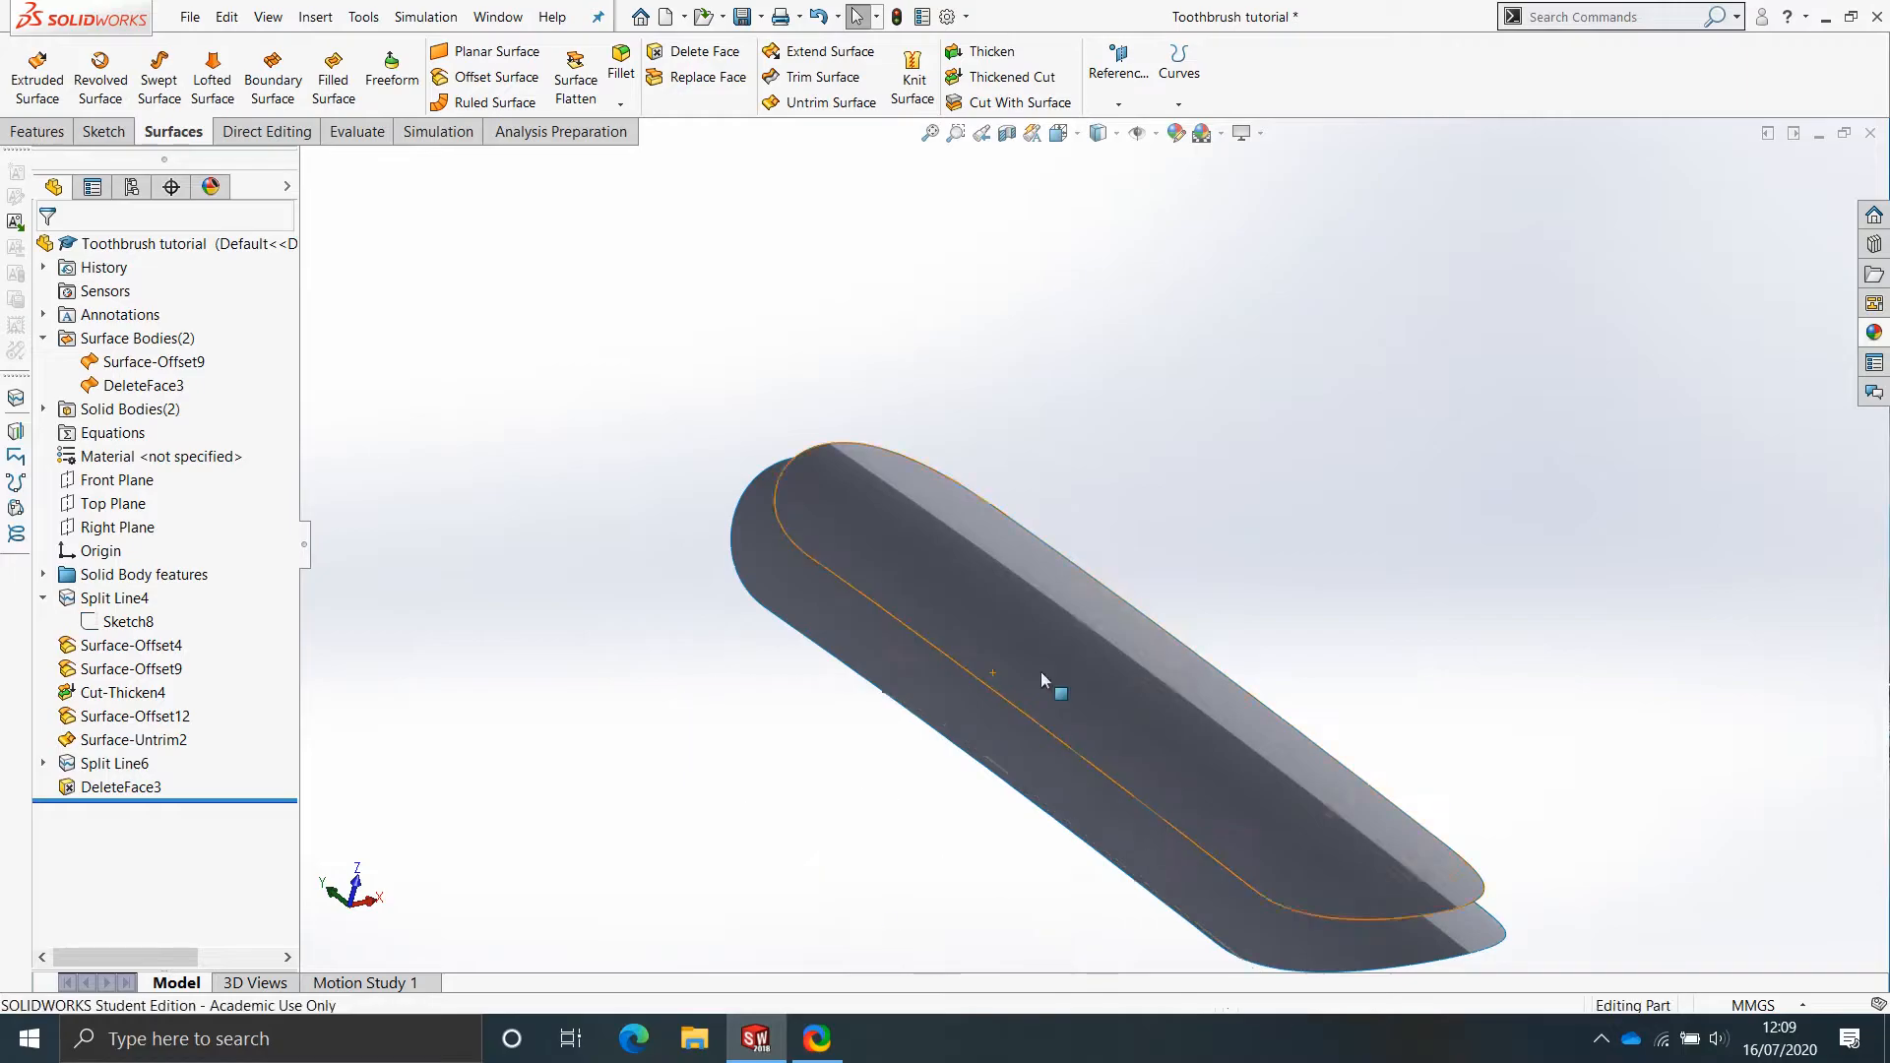
Examine the inset and height of the raised slot surface relative to the original slot surface below it.
{"action": "scroll", "coordinate": [1116, 706], "scroll_direction": "down", "scroll_amount": 5}
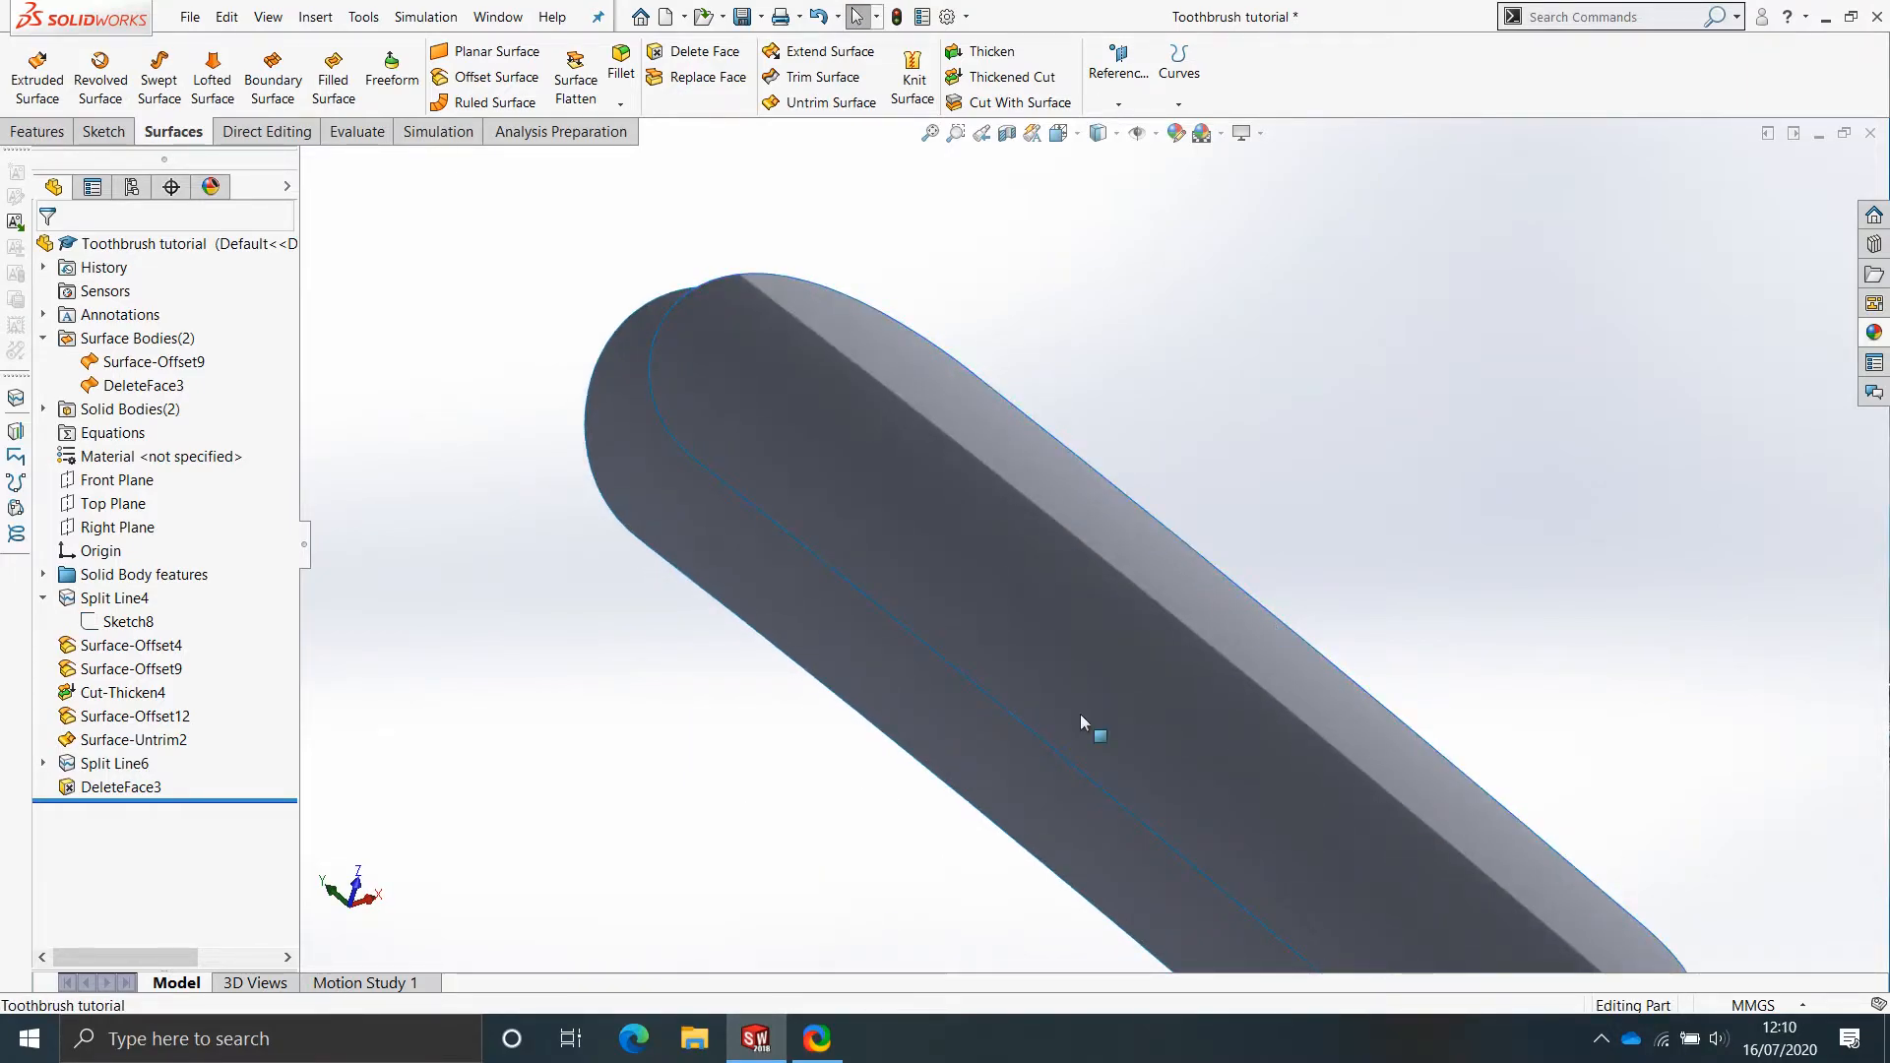
{"action": "scroll", "coordinate": [1227, 683], "scroll_direction": "up", "scroll_amount": 4}
{"action": "middle_click_drag", "start_coordinate": [1127, 620], "coordinate": [1081, 665]}
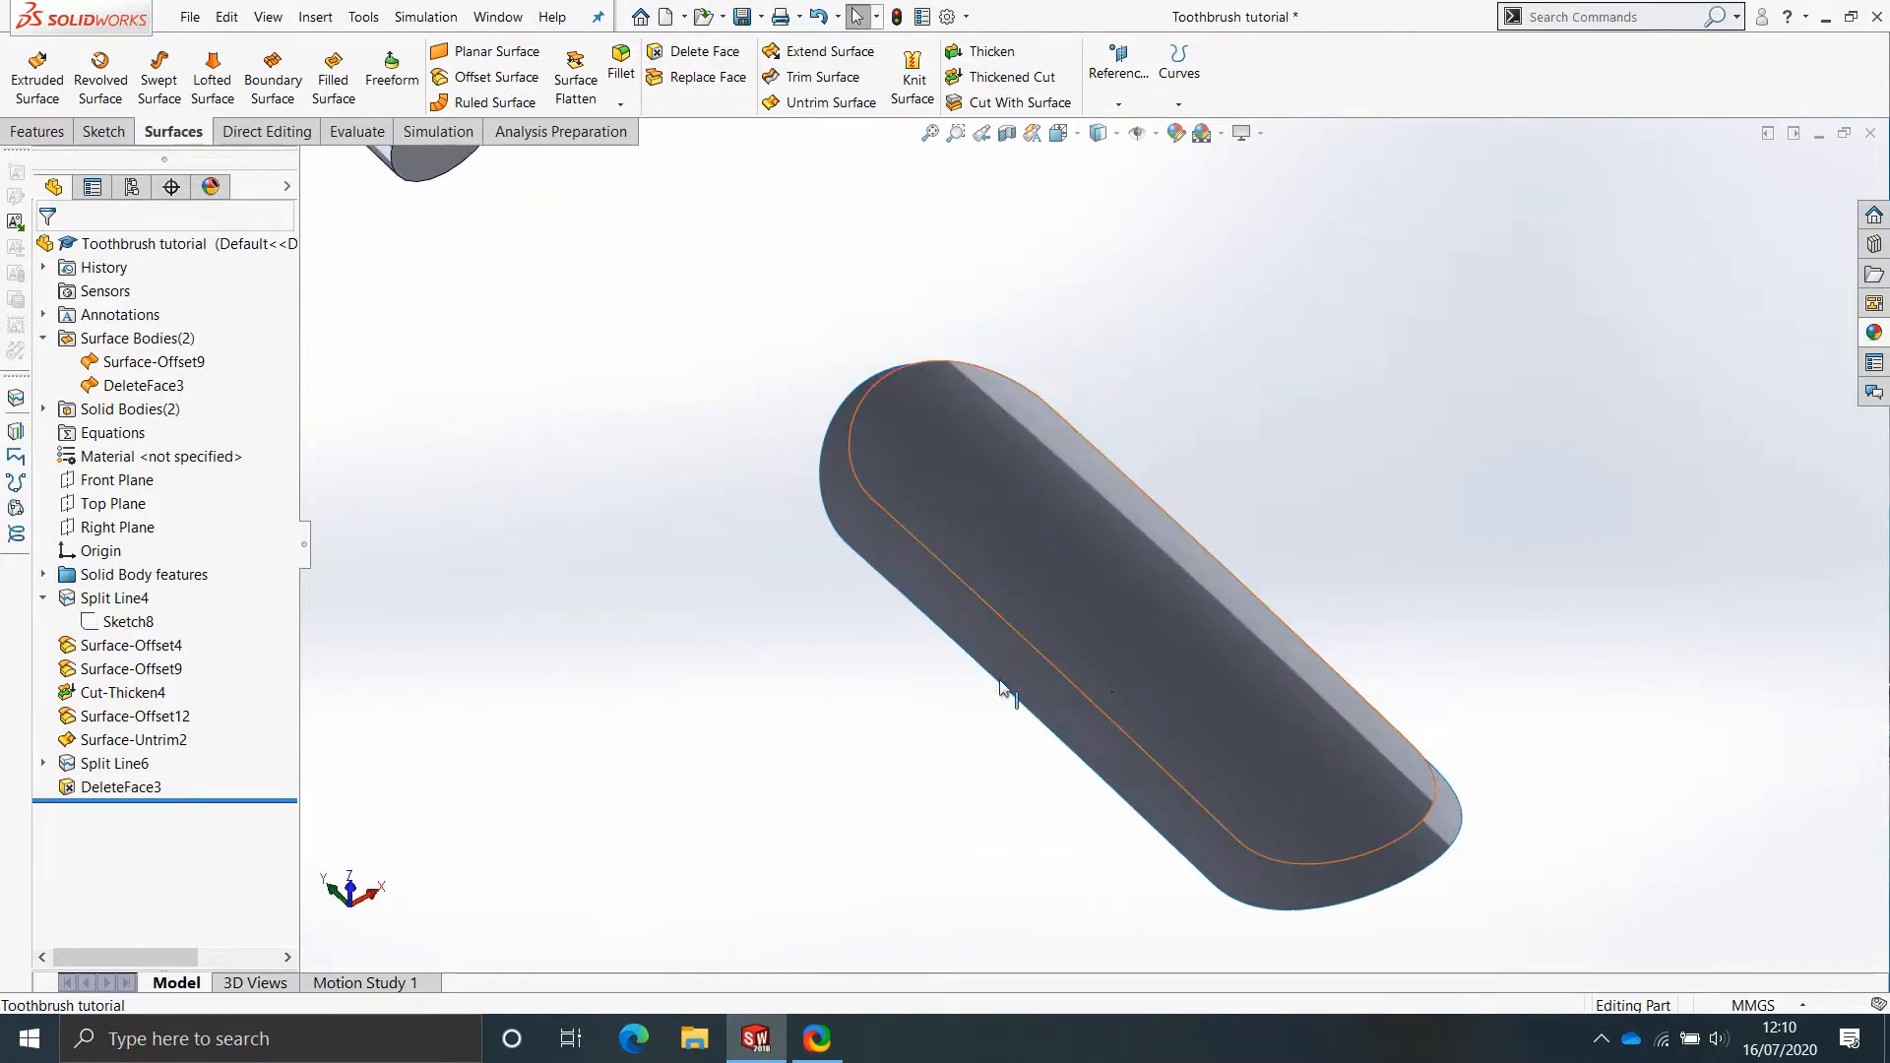
{"action": "middle_click_drag", "start_coordinate": [1119, 429], "coordinate": [1205, 653]}
{"action": "scroll", "coordinate": [1021, 709], "scroll_direction": "down", "scroll_amount": 5}
{"action": "scroll", "coordinate": [1185, 549], "scroll_direction": "up", "scroll_amount": 5}
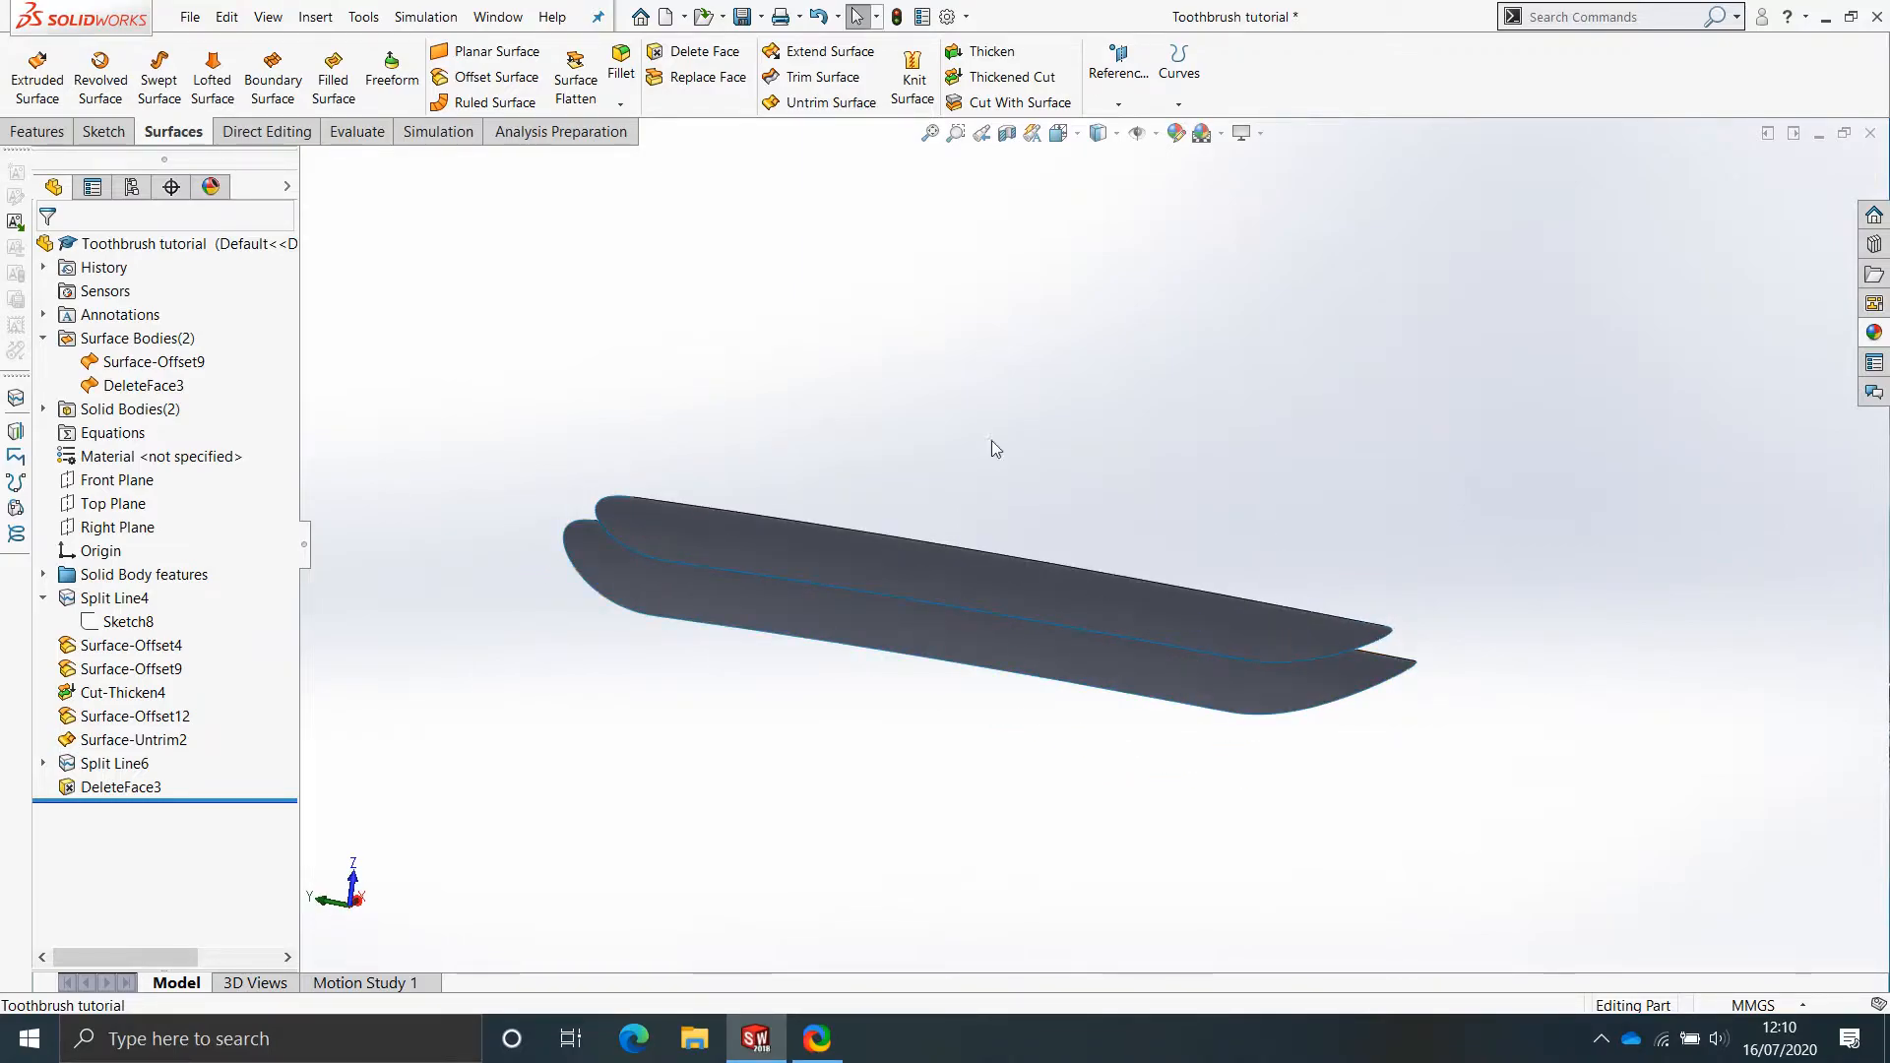
Show the handle body again and hide the flush slot surface to expose the floor and walls of the recess.
{"action": "scroll", "coordinate": [617, 519], "scroll_direction": "down", "scroll_amount": 6}
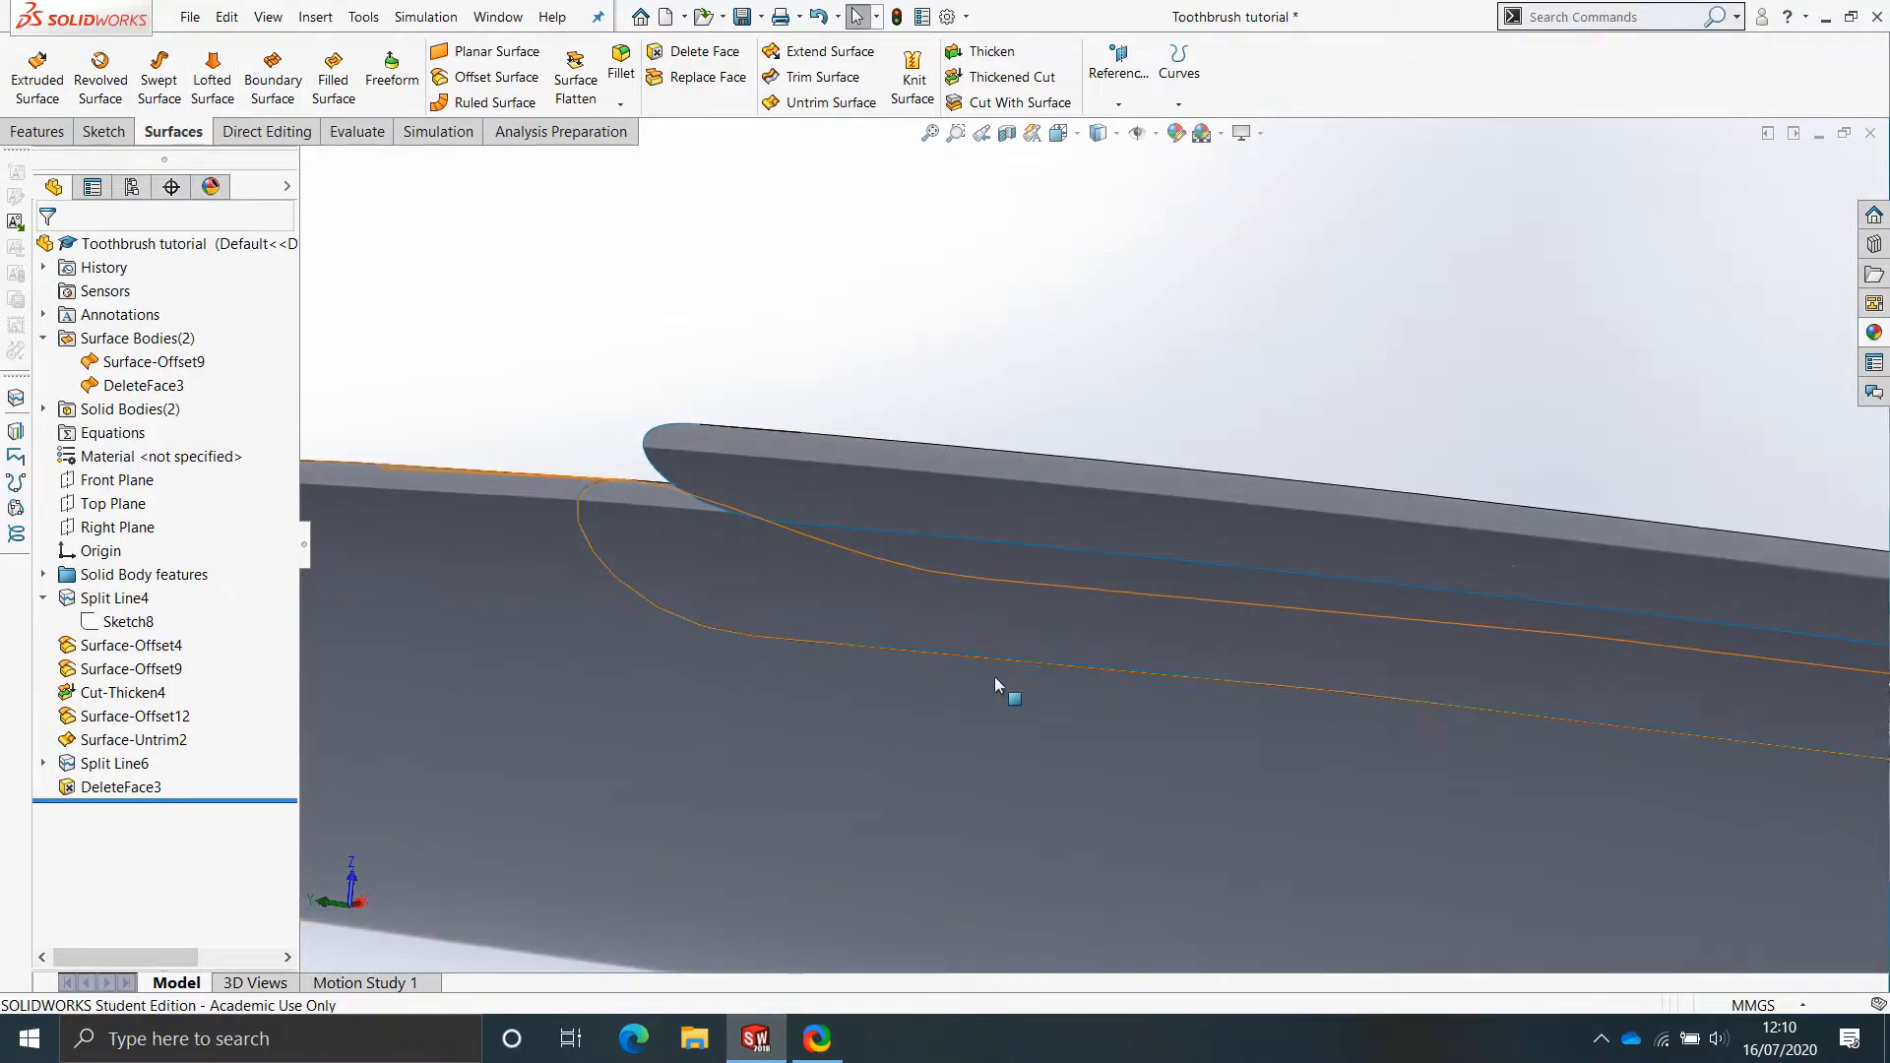
{"action": "key", "text": "Tab"}
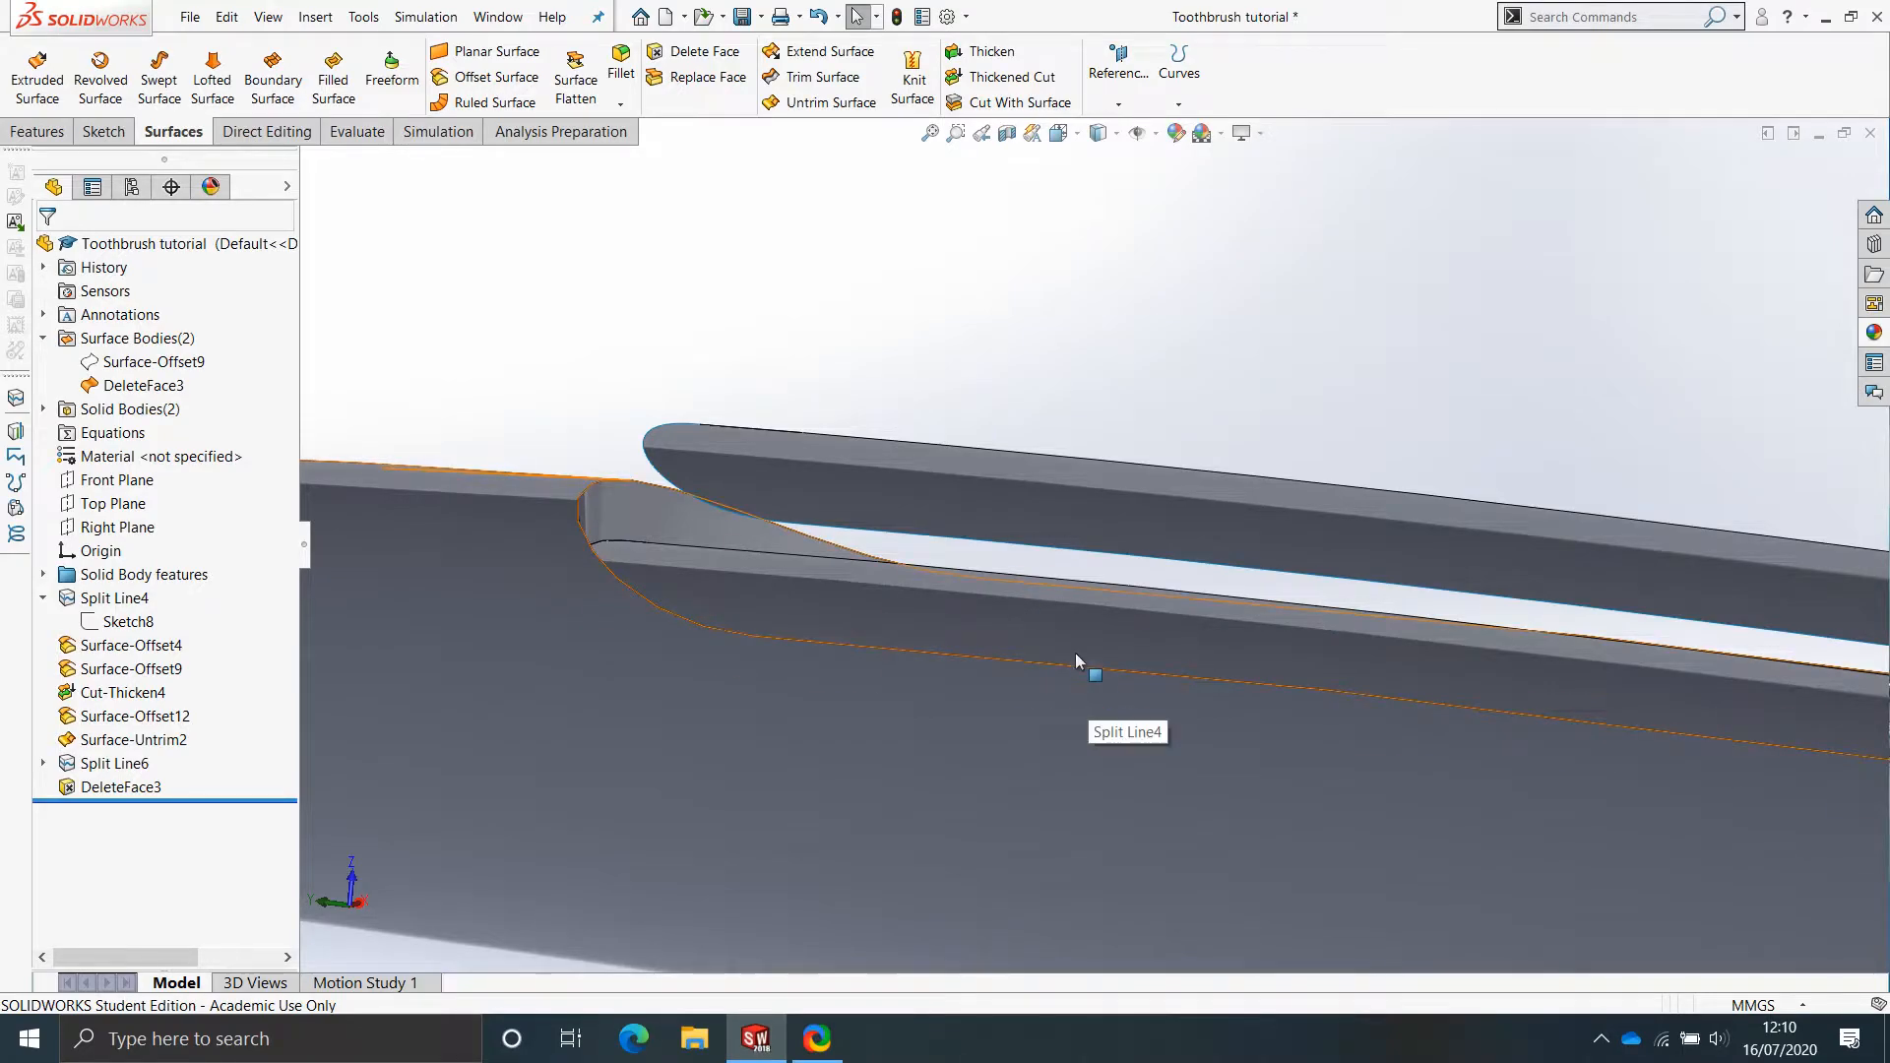
{"action": "middle_click_drag", "start_coordinate": [1205, 681], "coordinate": [991, 433]}
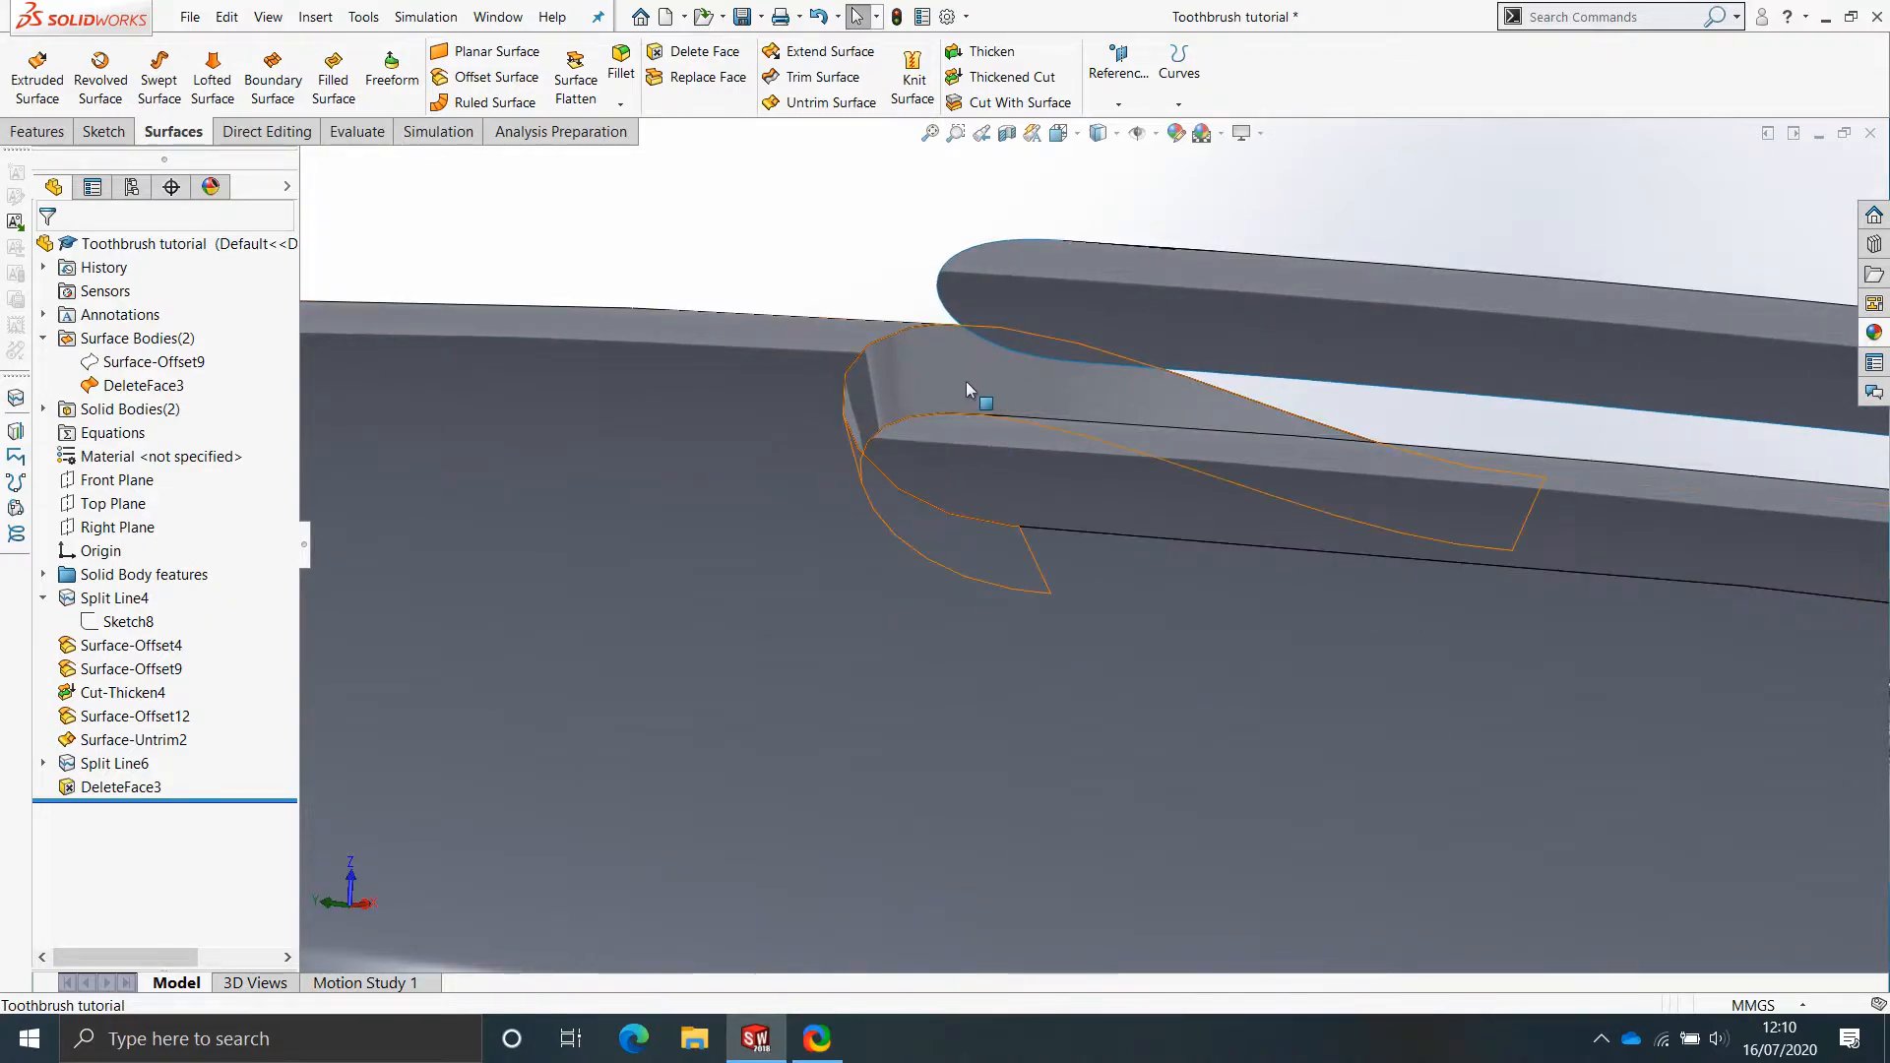
{"action": "middle_click_drag", "start_coordinate": [1072, 532], "coordinate": [1035, 479]}
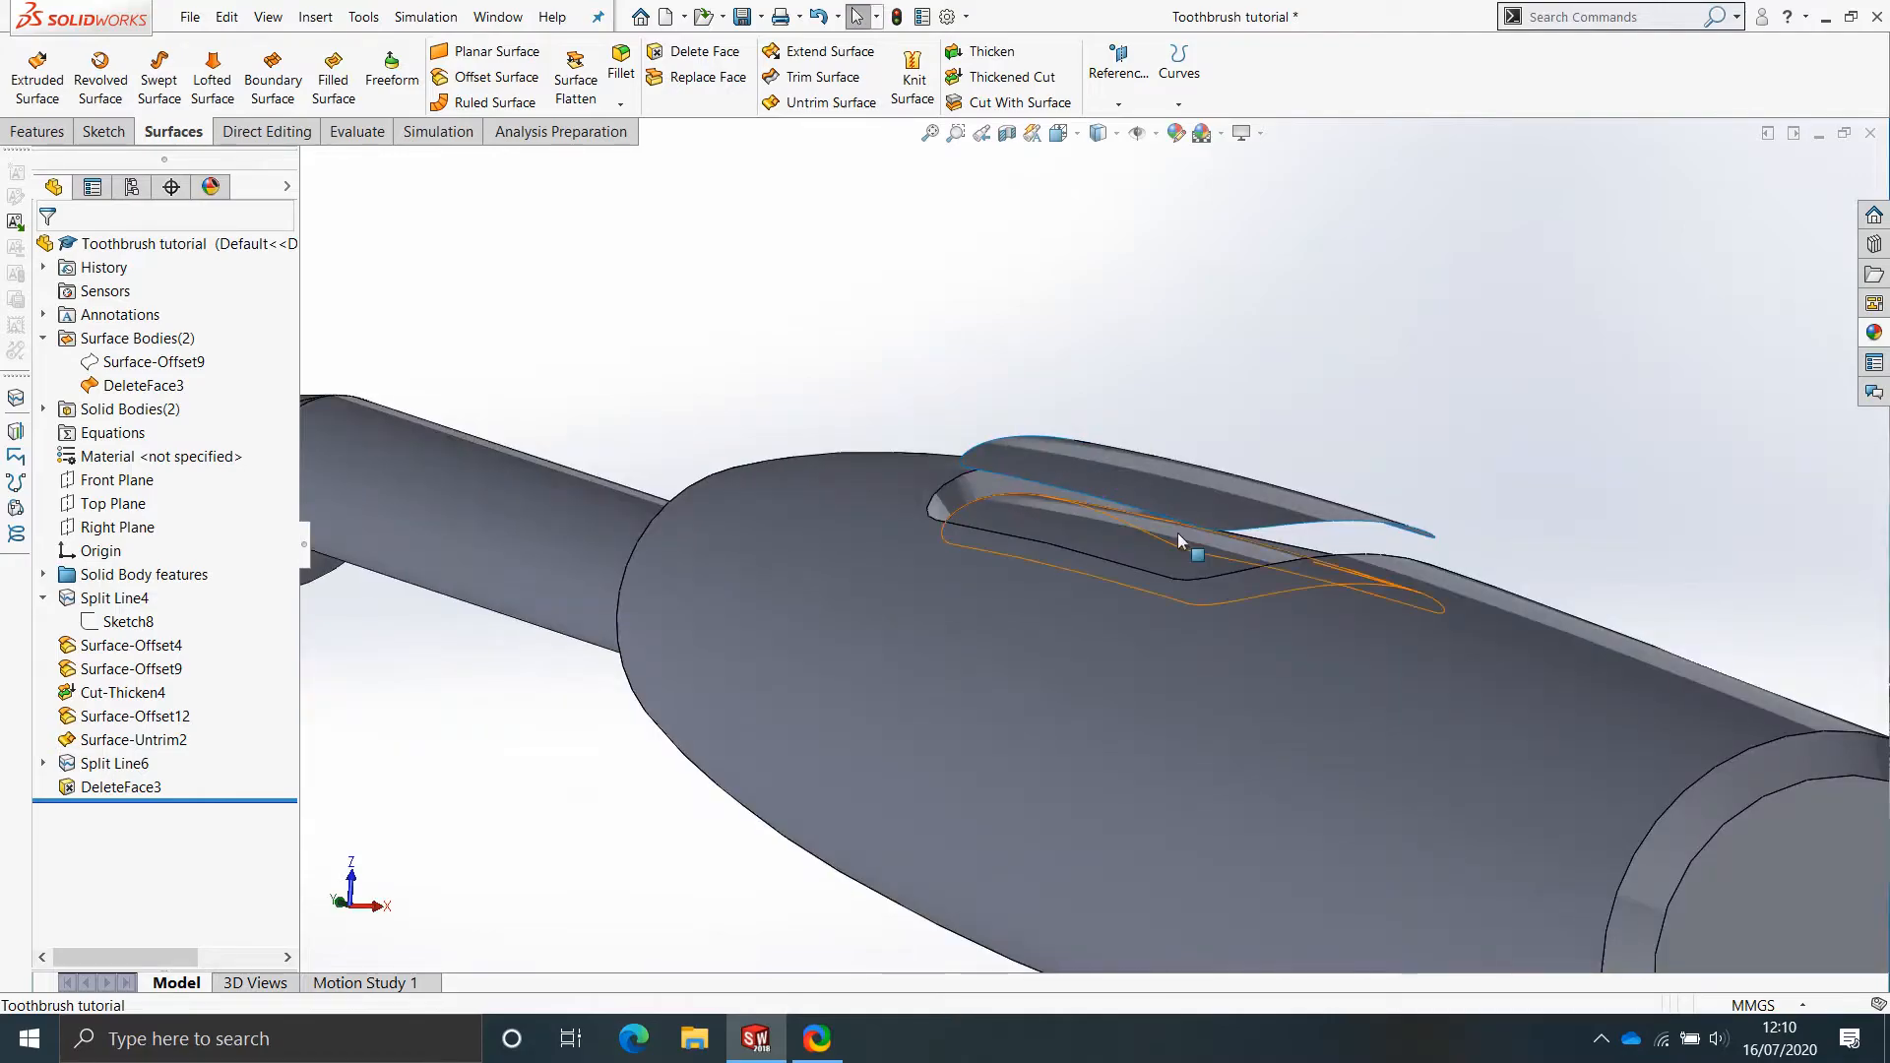
{"action": "scroll", "coordinate": [1099, 538], "scroll_direction": "down", "scroll_amount": 5}
{"action": "mouse_move", "coordinate": [1100, 537]}
{"action": "middle_mouse_down"}
{"action": "mouse_move", "coordinate": [1139, 501]}
{"action": "mouse_move", "coordinate": [1077, 564]}
{"action": "mouse_move", "coordinate": [1119, 523]}
{"action": "mouse_move", "coordinate": [1119, 556]}
{"action": "middle_mouse_up"}
{"action": "left_click", "coordinate": [893, 451]}
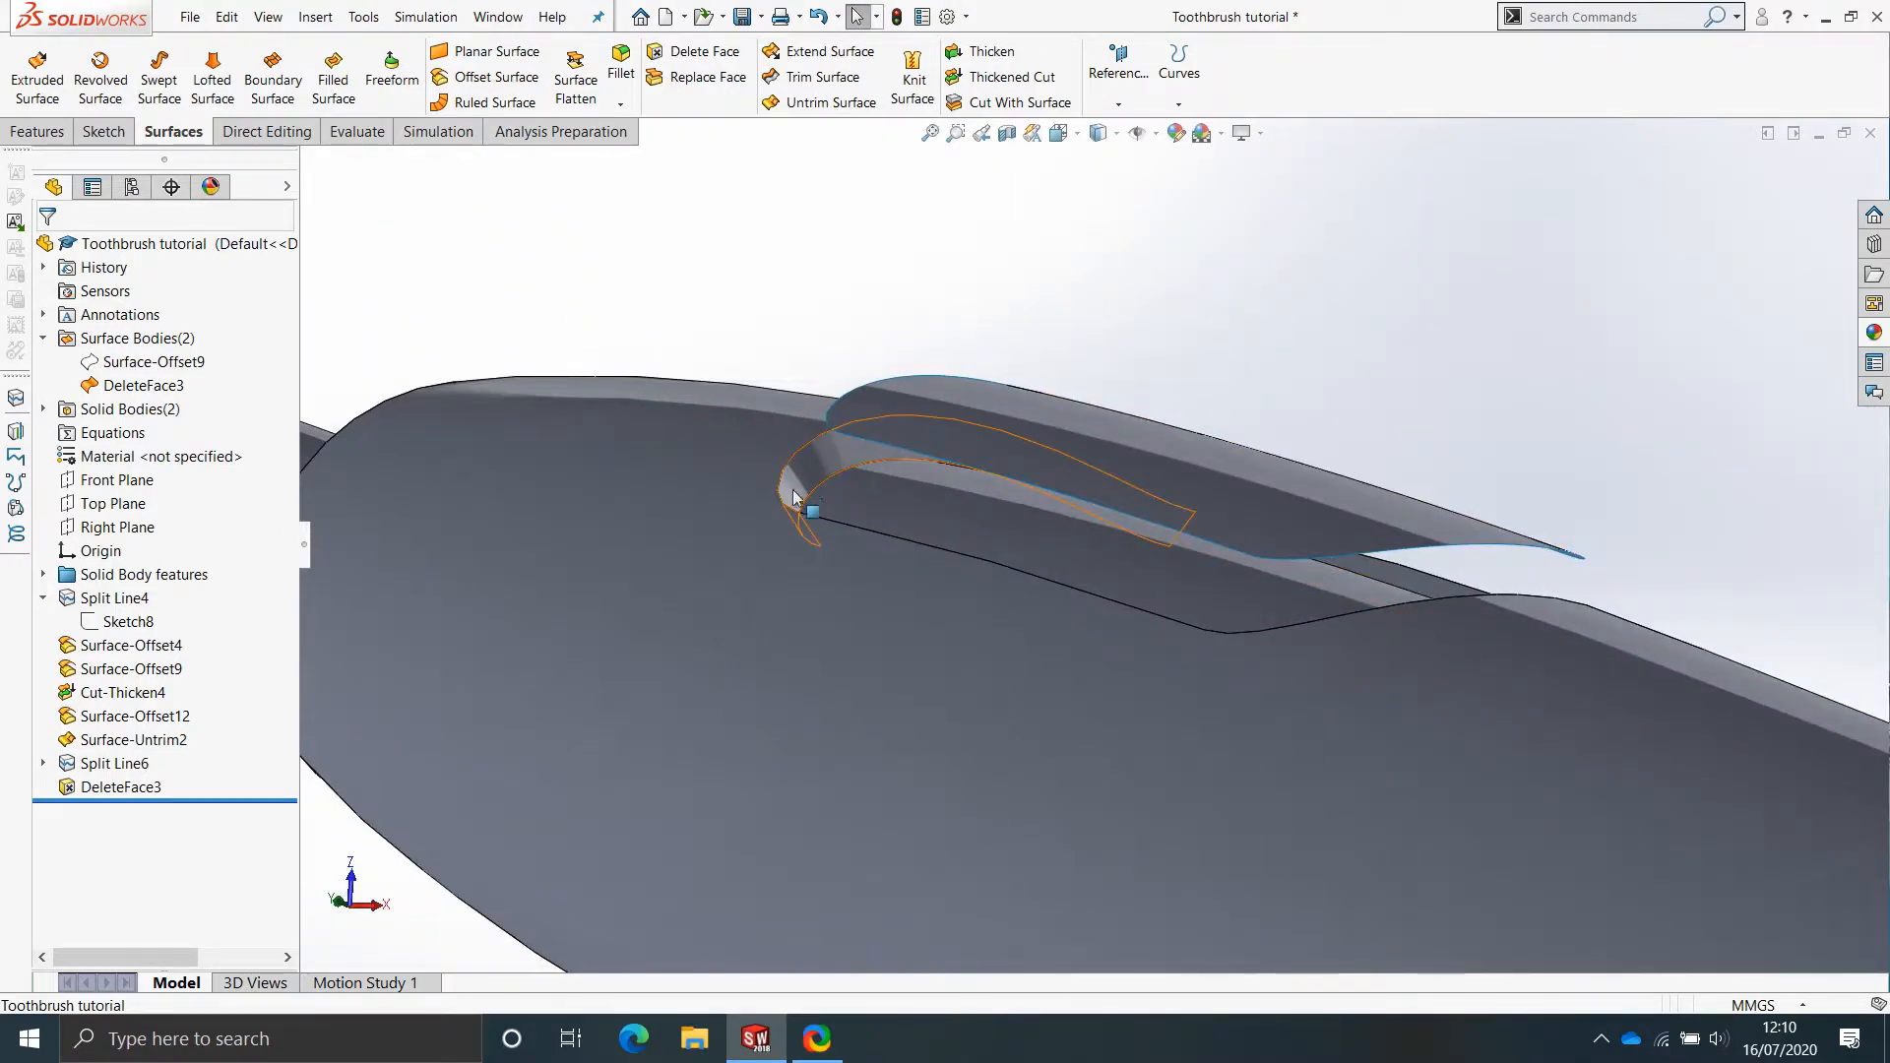
{"action": "scroll", "coordinate": [1076, 575], "scroll_direction": "up", "scroll_amount": 1}
{"action": "mouse_move", "coordinate": [1076, 575]}
{"action": "middle_mouse_down"}
{"action": "mouse_move", "coordinate": [1014, 553]}
{"action": "mouse_move", "coordinate": [1022, 618]}
{"action": "mouse_move", "coordinate": [989, 560]}
{"action": "middle_mouse_up"}
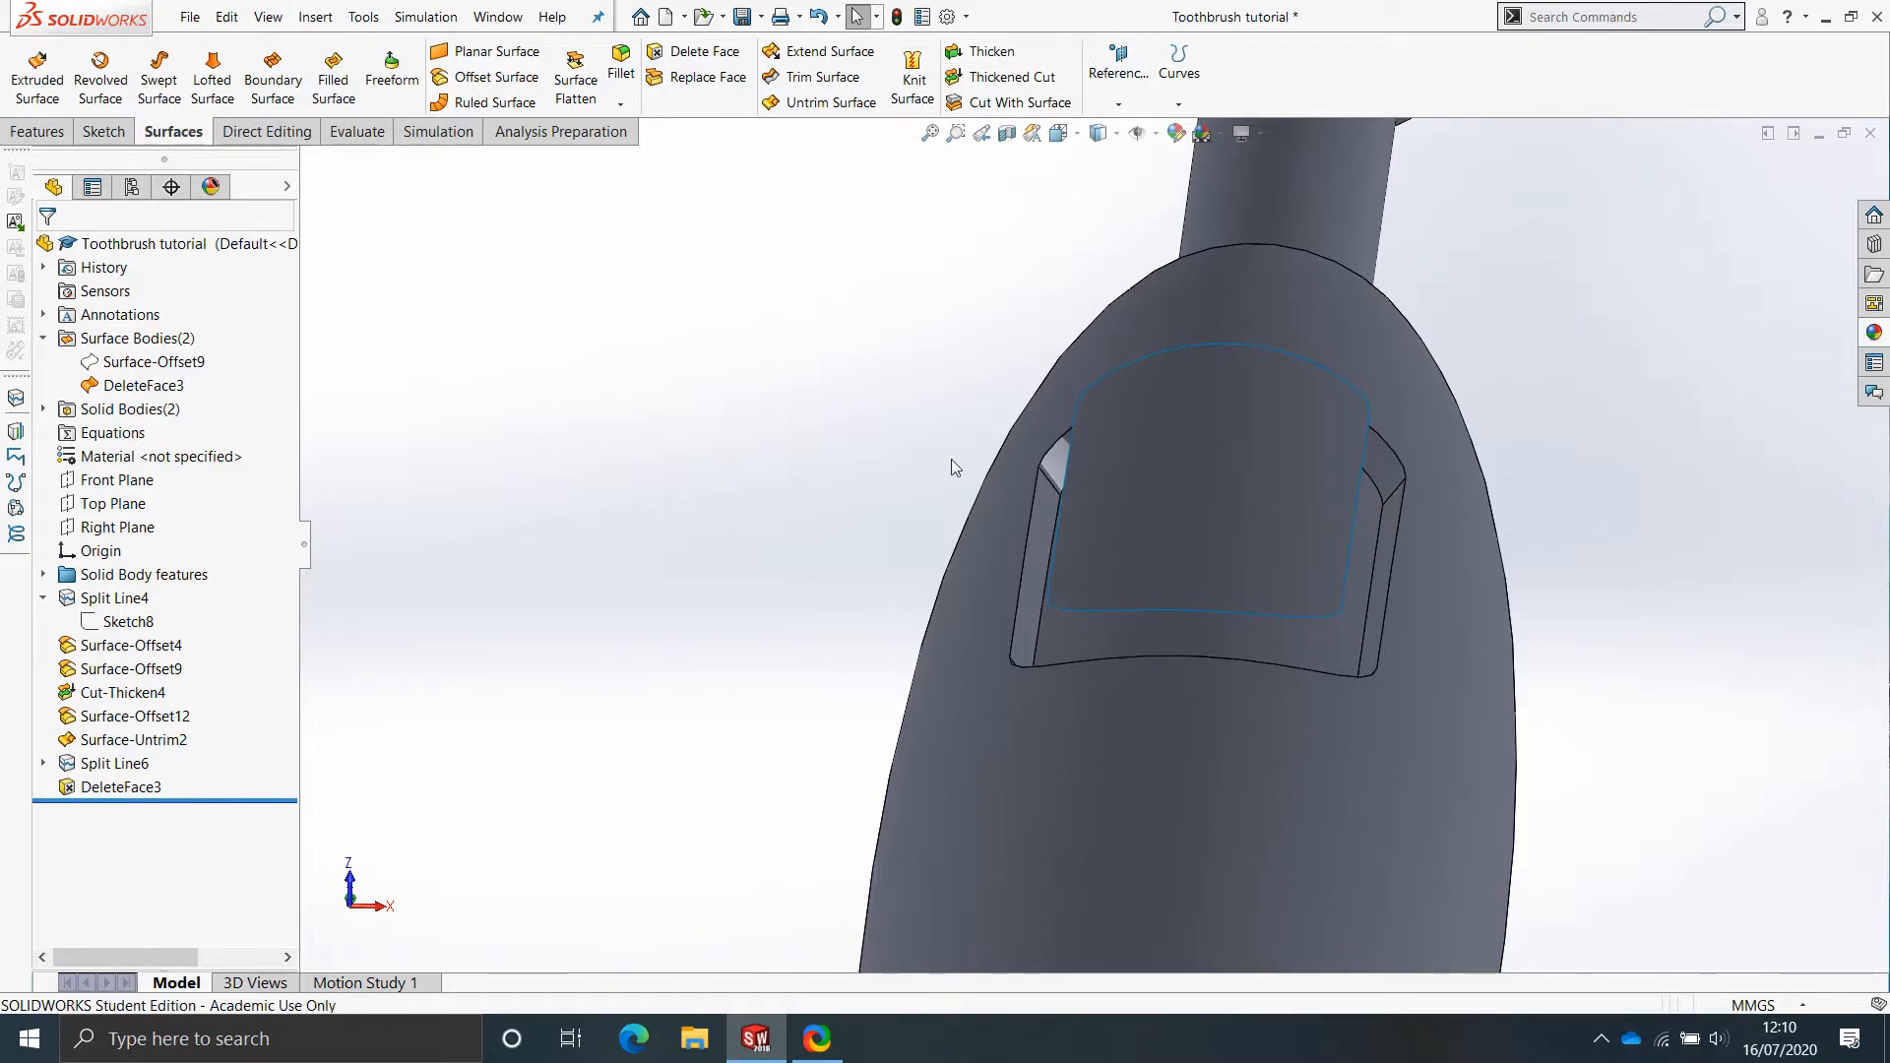
Copy the recess floor and all its side walls as a surface with a 0.00 mm offset.
{"action": "left_click", "coordinate": [511, 75]}
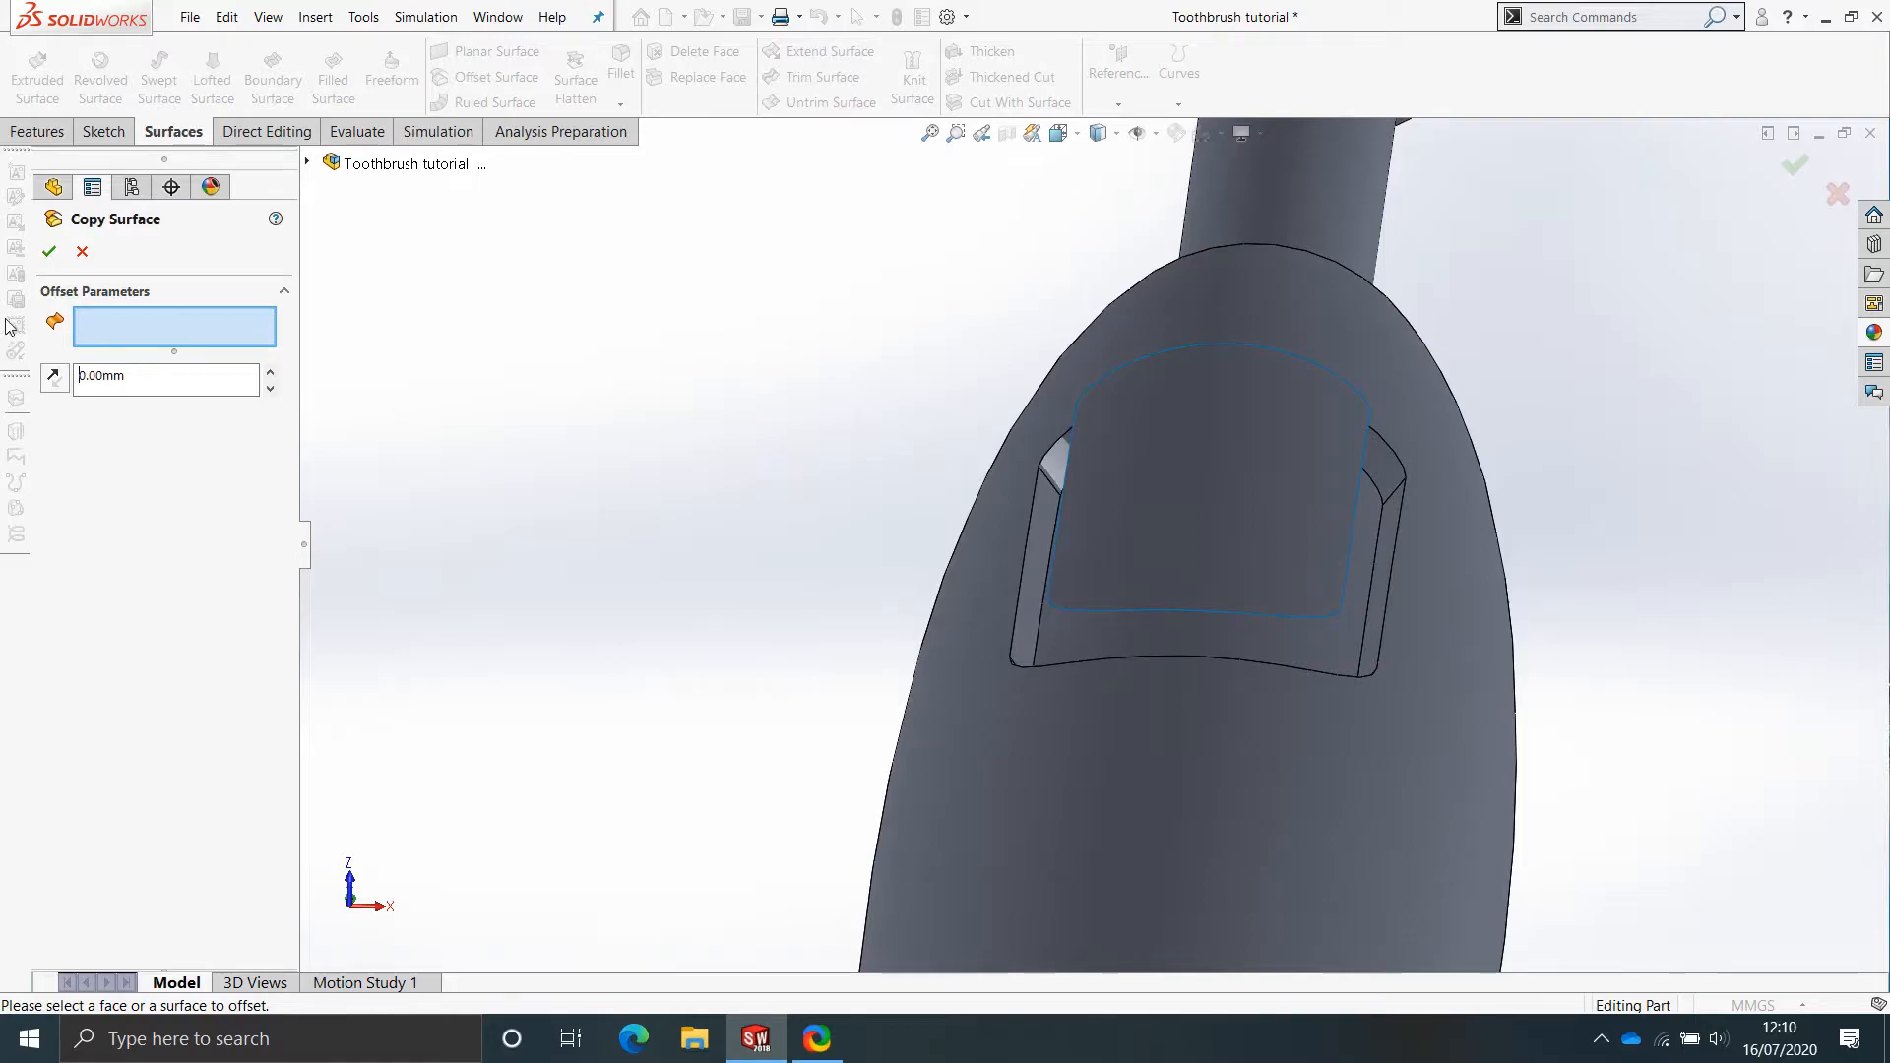
{"action": "middle_click_drag", "start_coordinate": [1172, 651], "coordinate": [881, 657]}
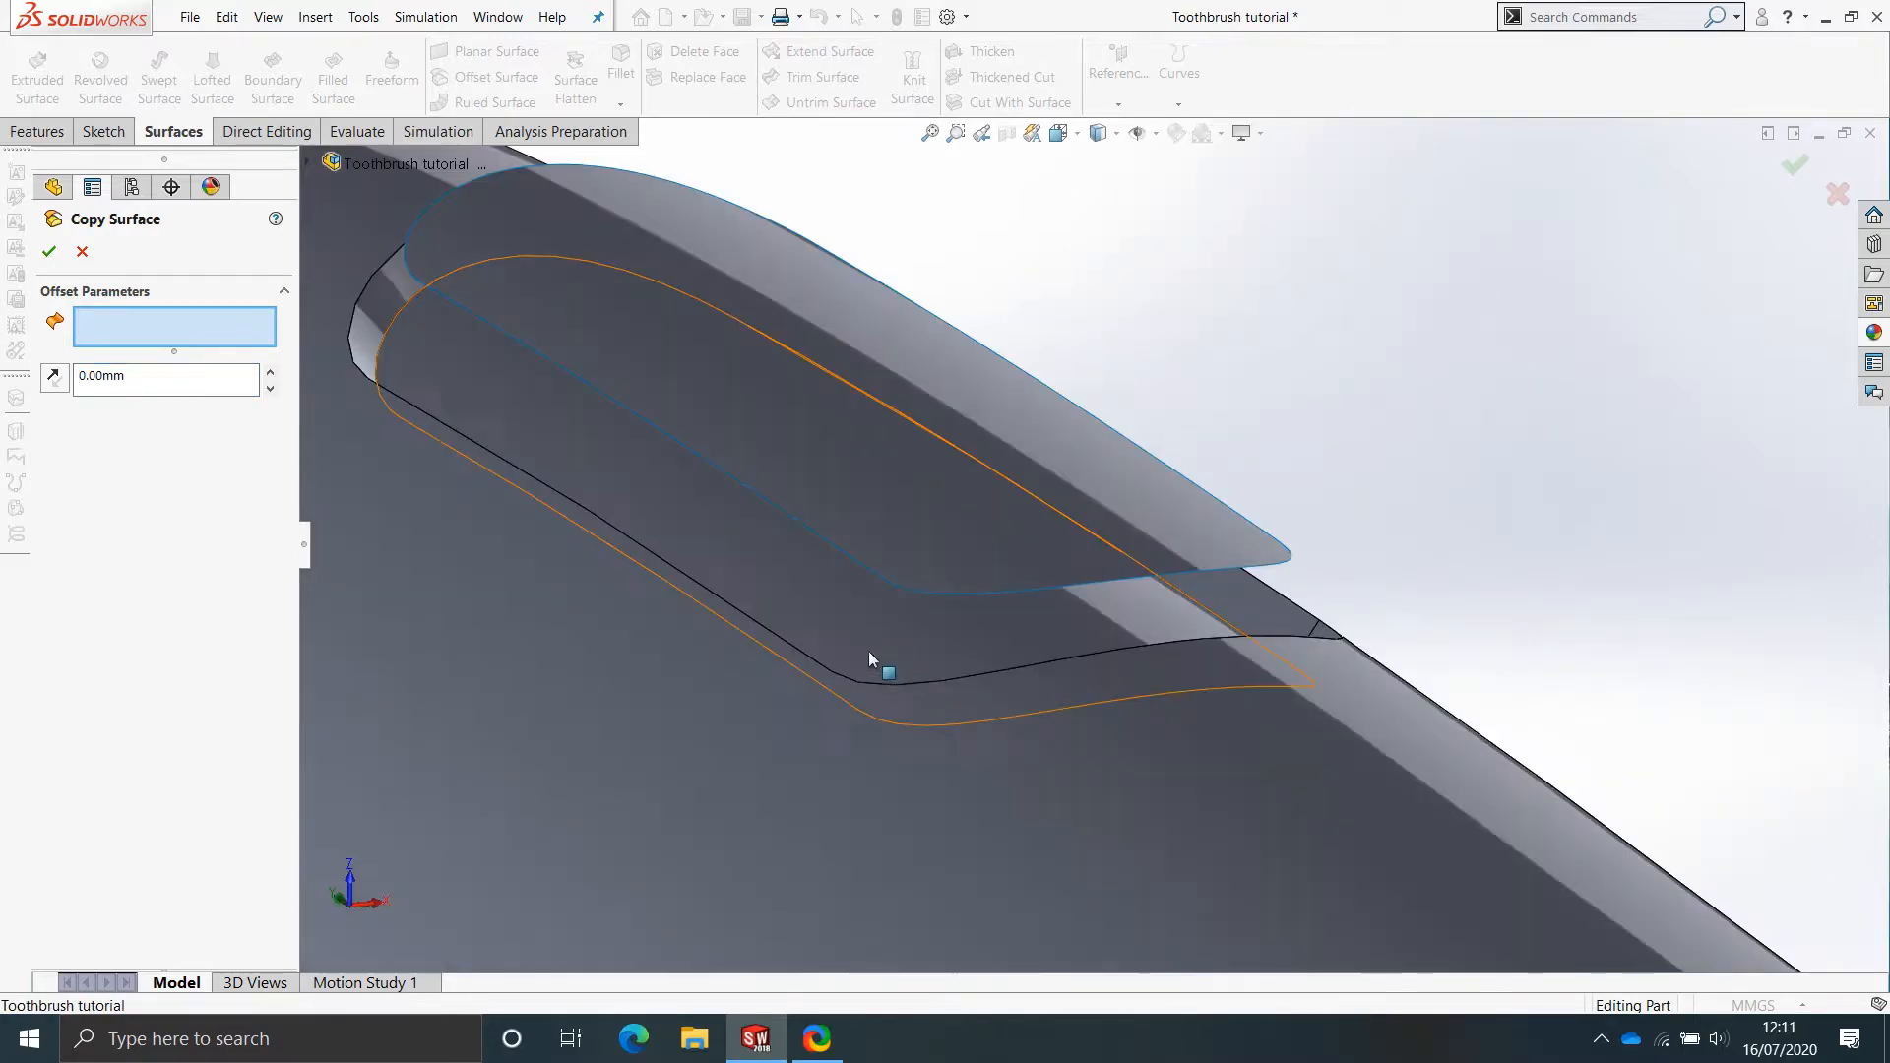
{"action": "left_click", "coordinate": [493, 430]}
{"action": "left_click", "coordinate": [381, 318]}
{"action": "middle_click_drag", "start_coordinate": [381, 318], "coordinate": [519, 530]}
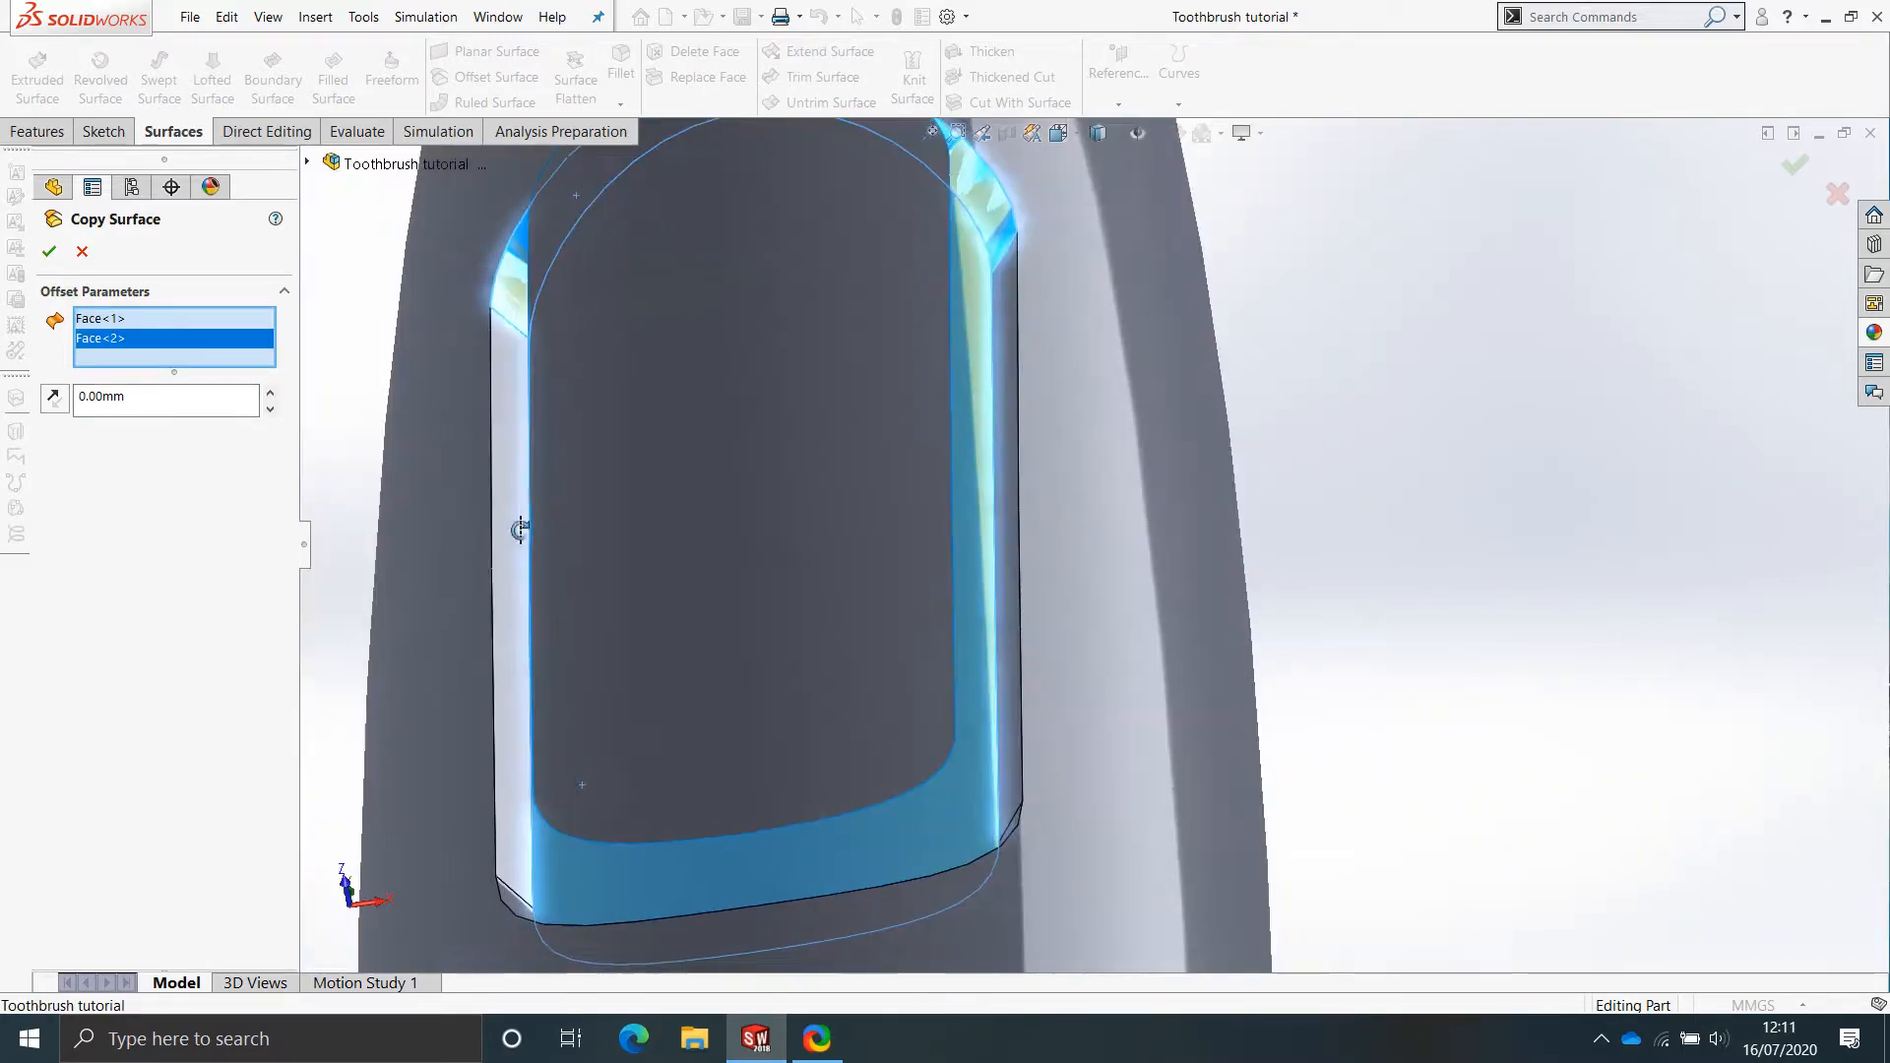
{"action": "left_click", "coordinate": [515, 528]}
{"action": "left_click", "coordinate": [1007, 333]}
{"action": "middle_click_drag", "start_coordinate": [1007, 333], "coordinate": [1012, 890]}
{"action": "left_click", "coordinate": [1043, 770]}
{"action": "right_click", "coordinate": [1044, 770]}
Hide the handle body and delete the flush slot surface body (Surface-Offset9) using Delete/Keep Body.
{"action": "key", "text": "Tab"}
{"action": "middle_click_drag", "start_coordinate": [726, 738], "coordinate": [1093, 573]}
{"action": "middle_click_drag", "start_coordinate": [706, 524], "coordinate": [735, 545]}
{"action": "left_click", "coordinate": [647, 551]}
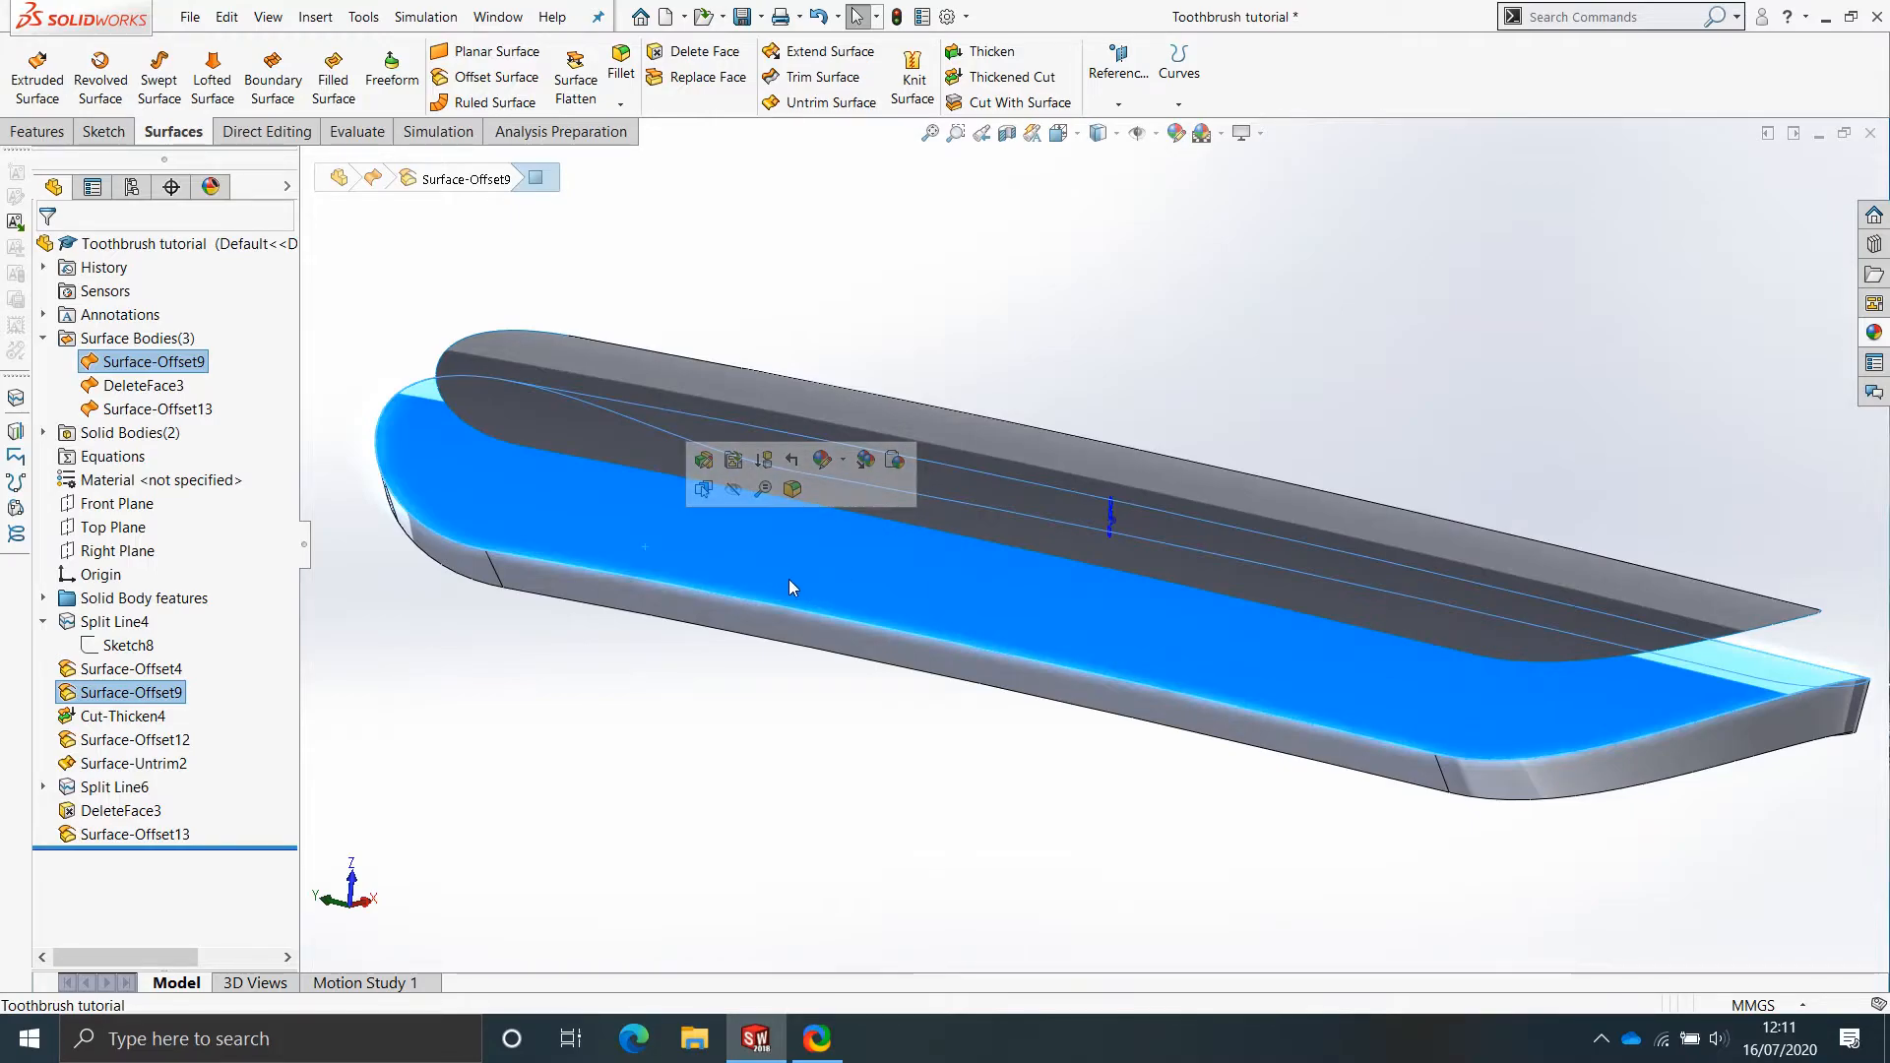
{"action": "right_click", "coordinate": [177, 372]}
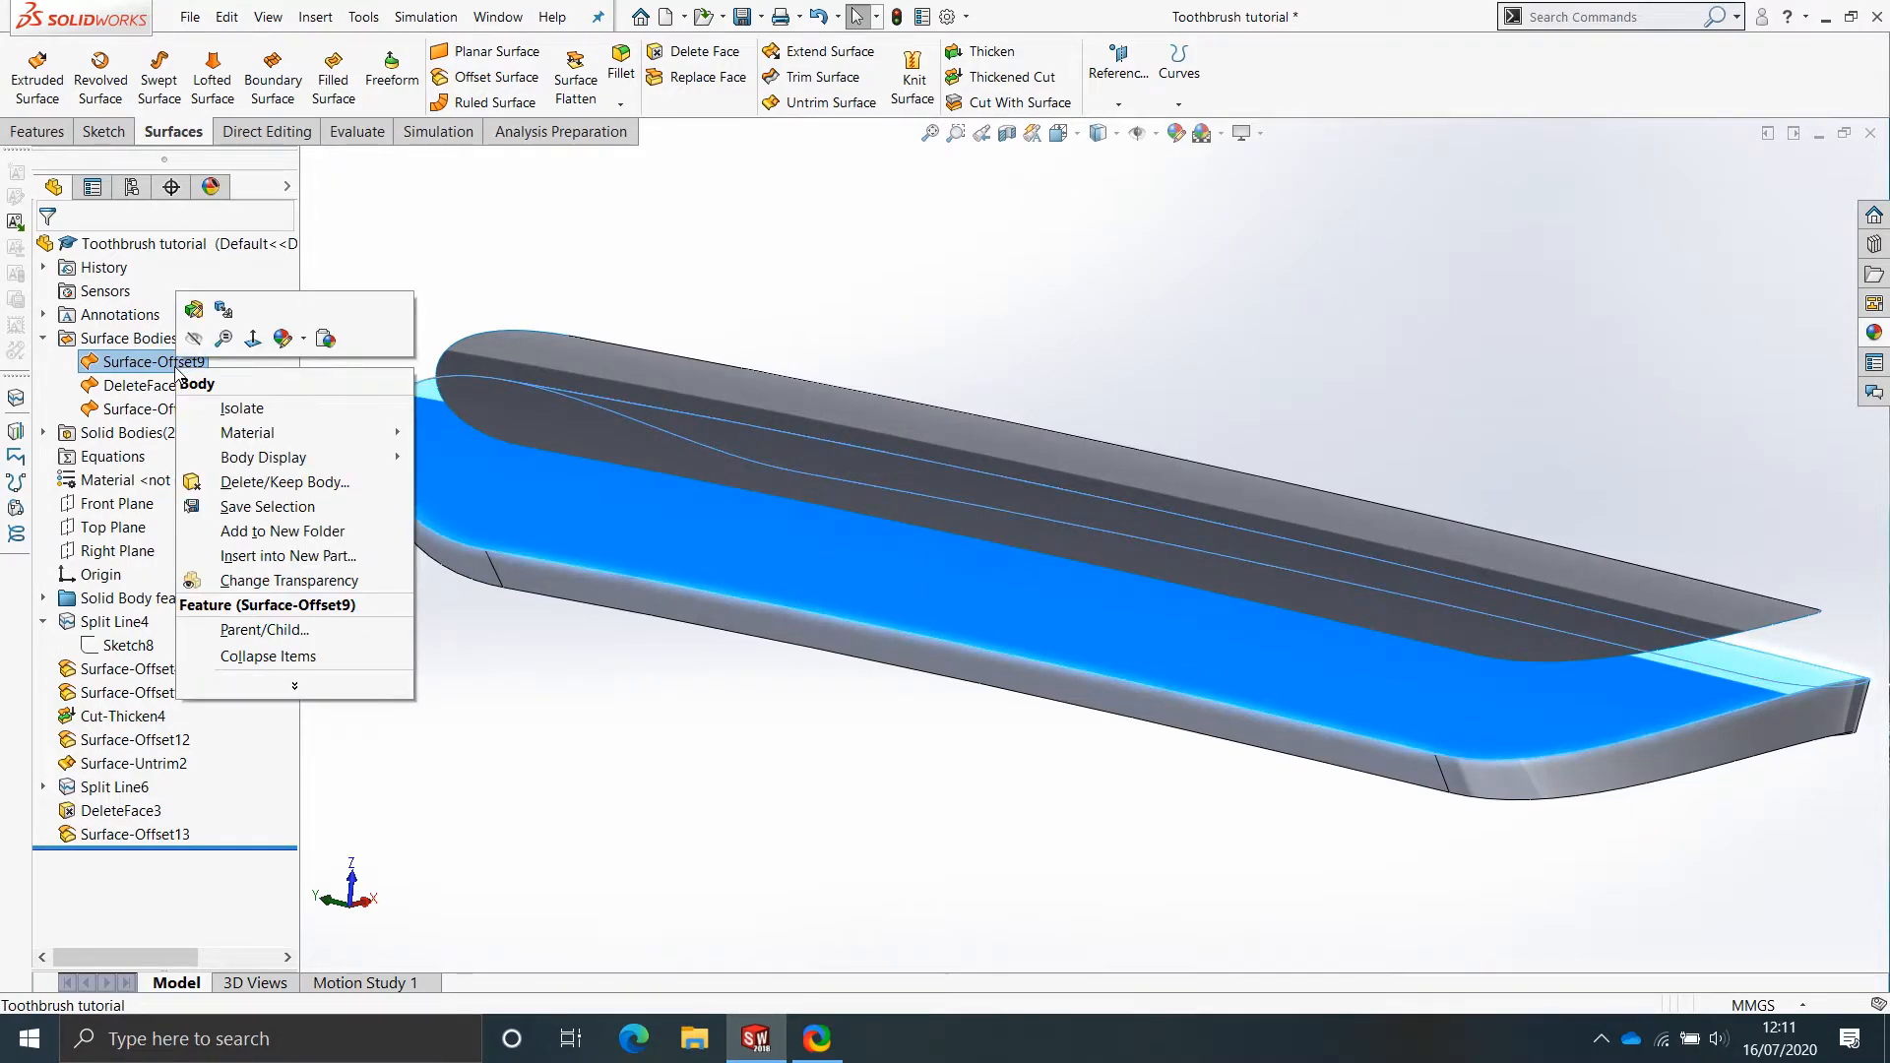
{"action": "left_click", "coordinate": [258, 482]}
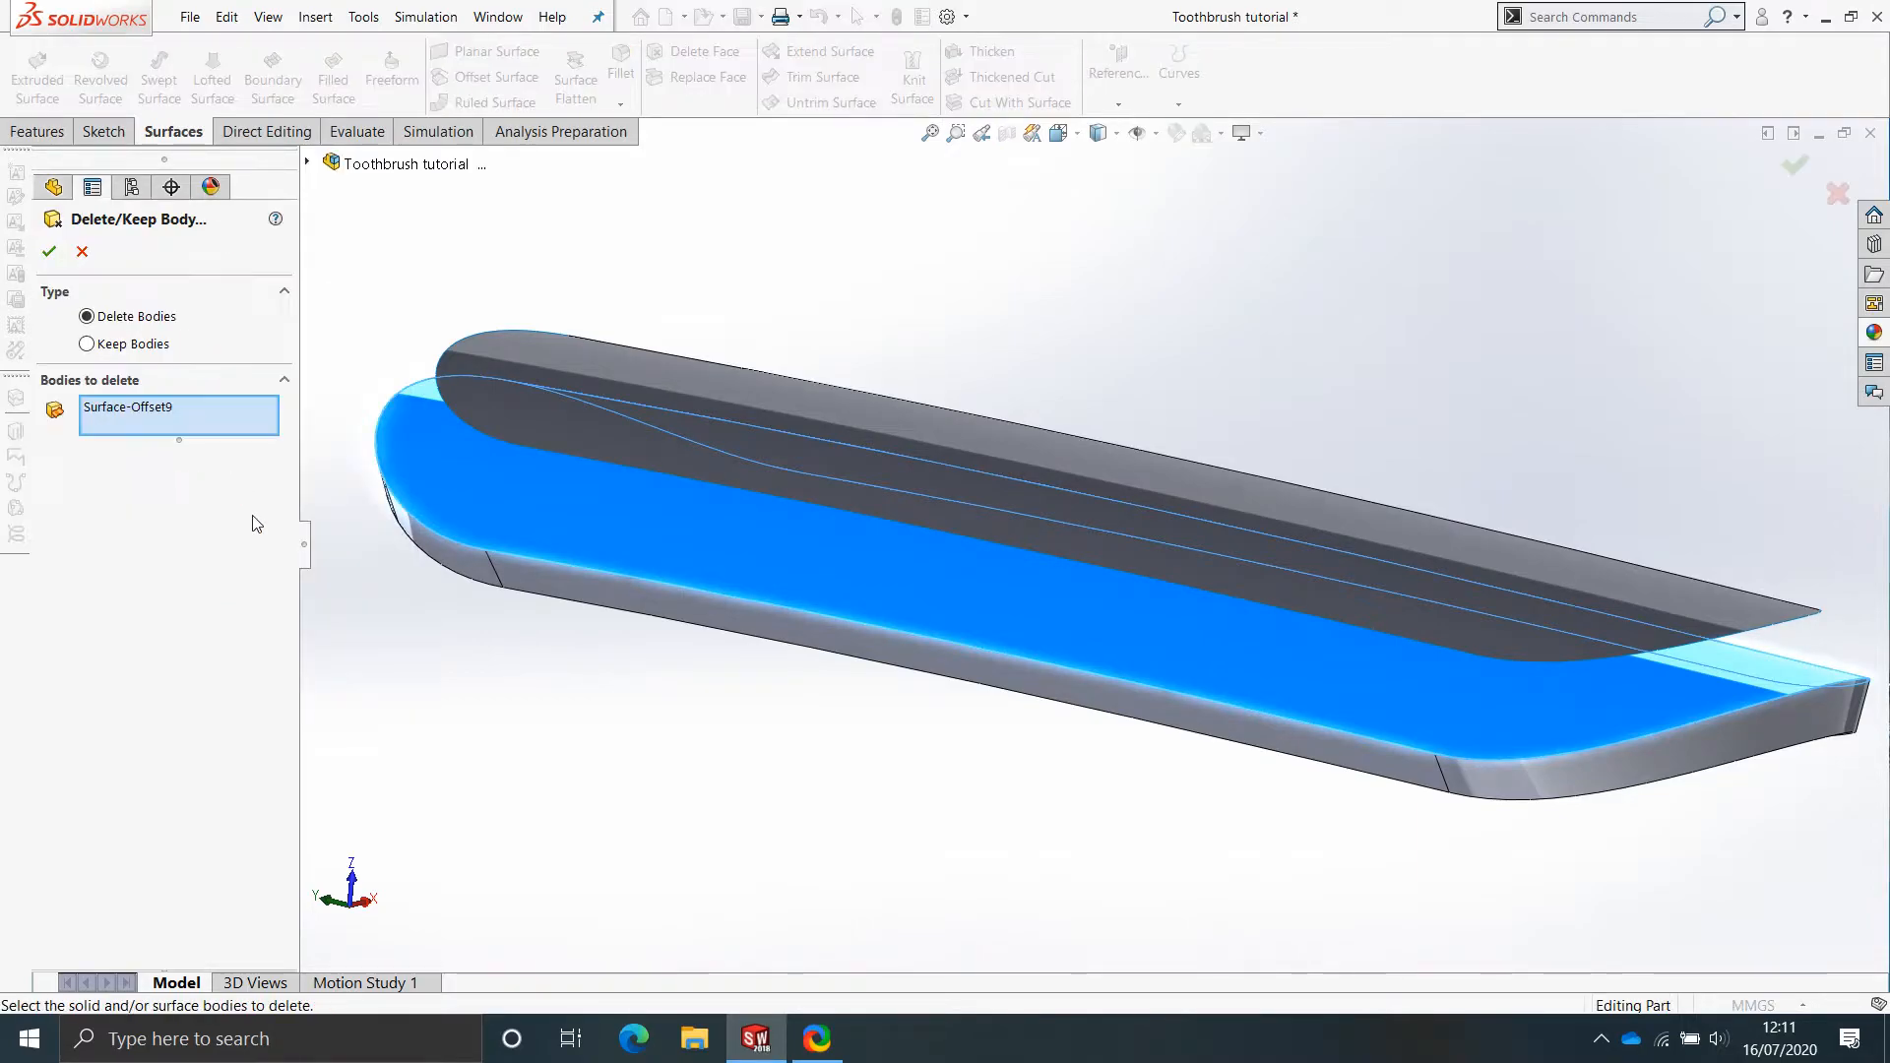
{"action": "left_click", "coordinate": [48, 253]}
On the Right Plane, sketch a line from the raised surface's tip to the recess wall's upper edge at the slot's low-Y end.
{"action": "middle_click_drag", "start_coordinate": [926, 677], "coordinate": [1059, 542]}
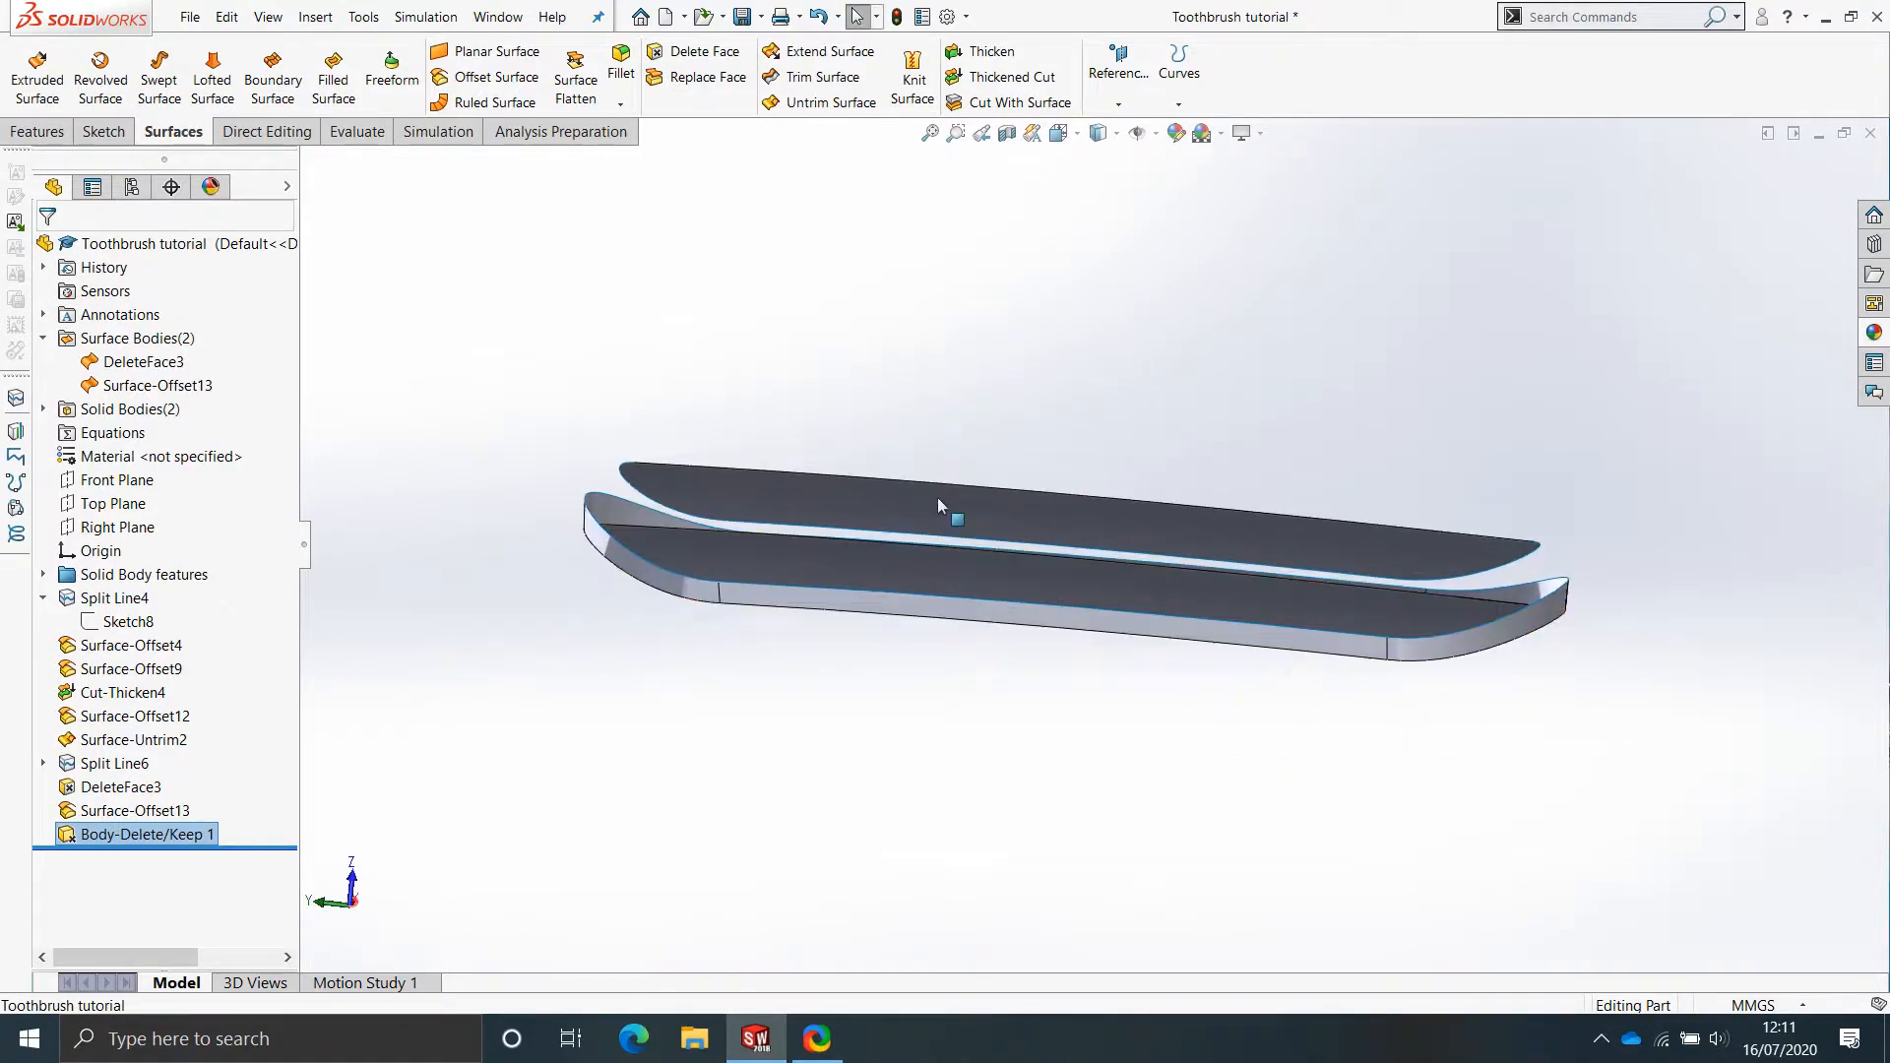
{"action": "right_click", "coordinate": [108, 535]}
{"action": "left_click", "coordinate": [122, 501]}
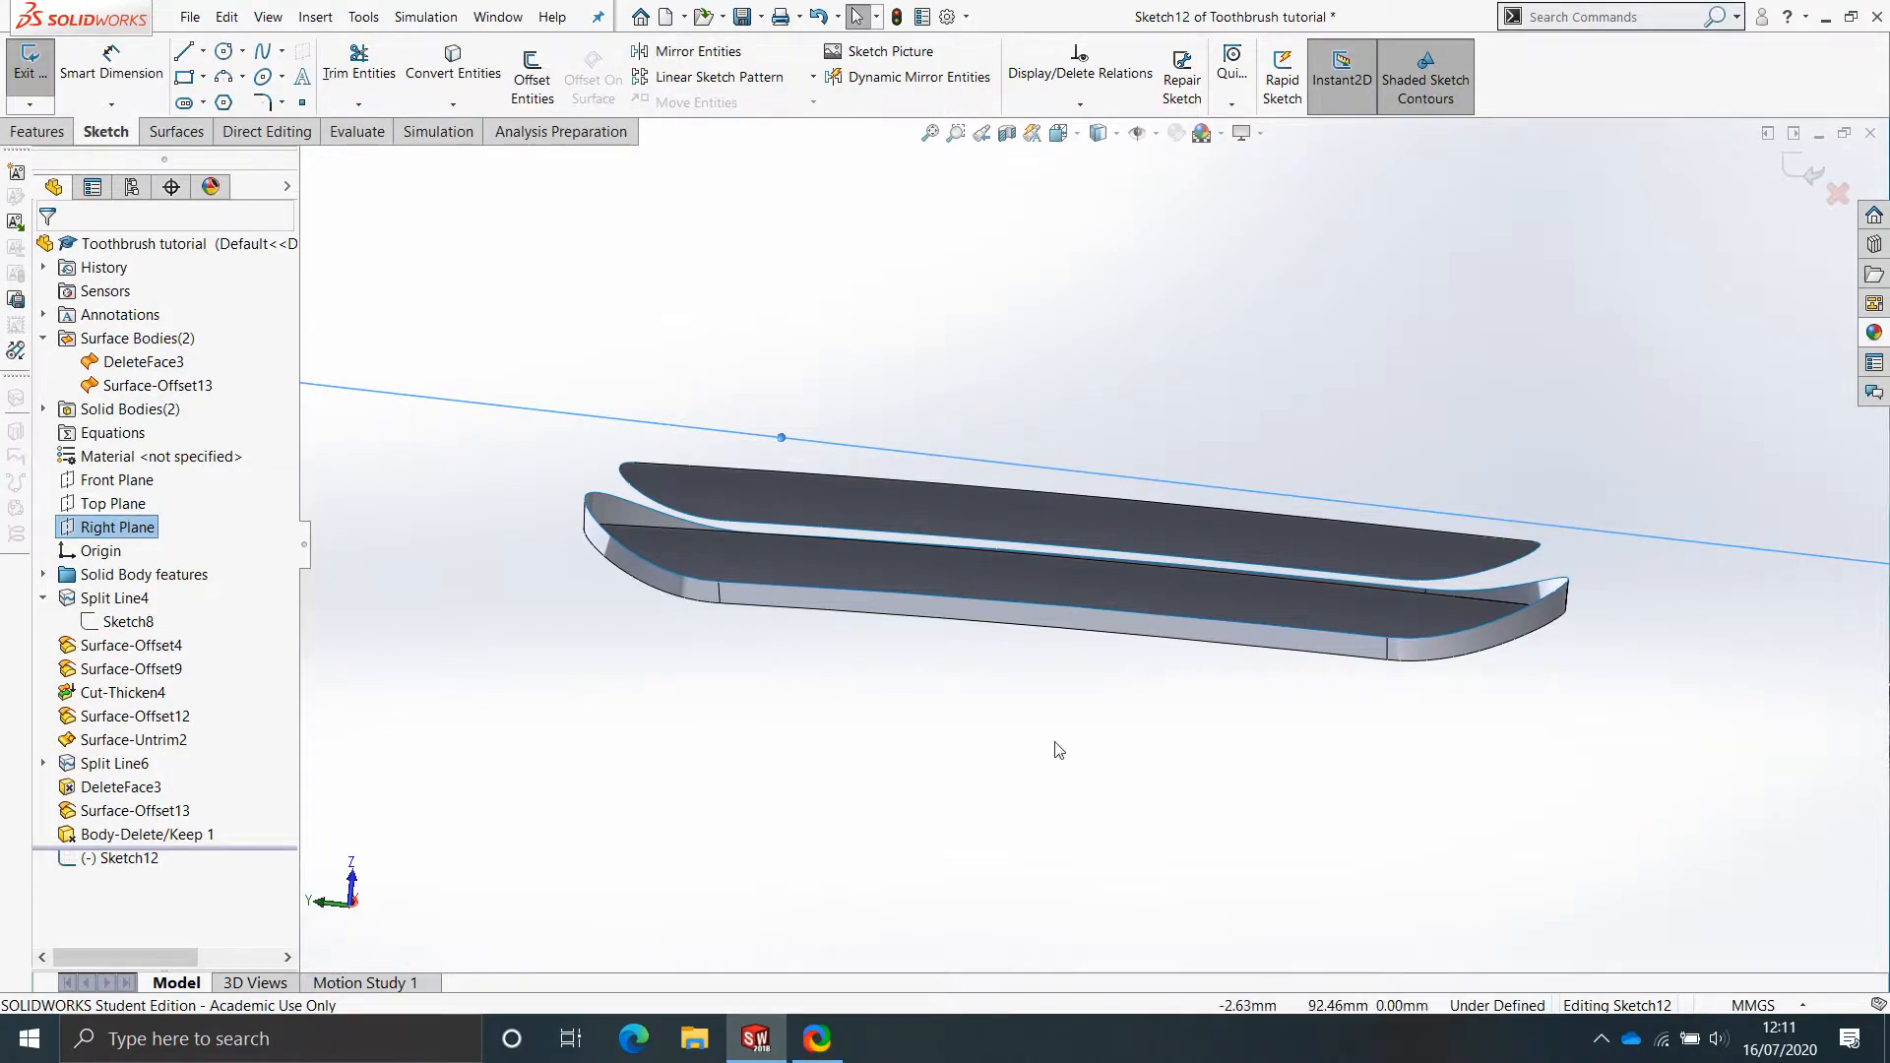
{"action": "scroll", "coordinate": [1014, 600], "scroll_direction": "up", "scroll_amount": 2}
{"action": "middle_click_drag", "start_coordinate": [961, 537], "coordinate": [937, 758]}
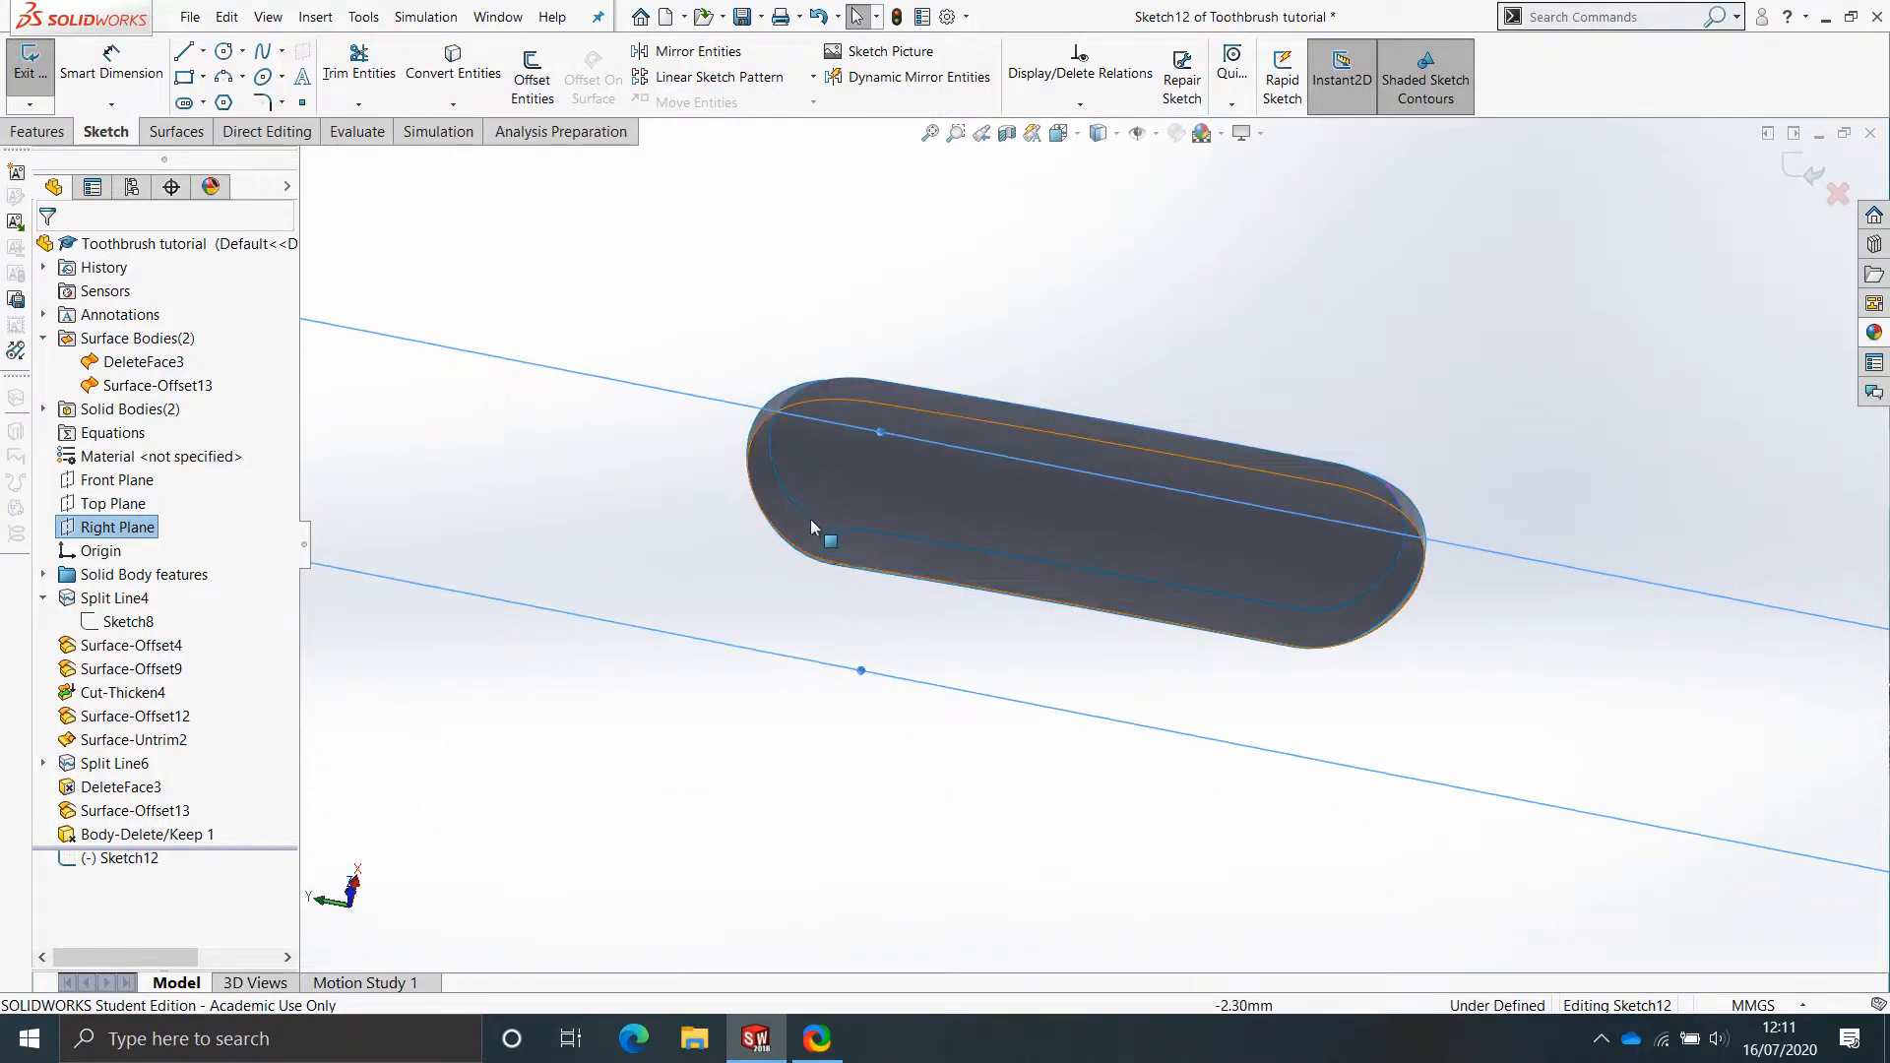
{"action": "scroll", "coordinate": [753, 488], "scroll_direction": "down", "scroll_amount": 4}
{"action": "scroll", "coordinate": [888, 434], "scroll_direction": "up", "scroll_amount": 5}
{"action": "middle_click_drag", "start_coordinate": [1424, 371], "coordinate": [1172, 472]}
{"action": "key", "text": "space"}
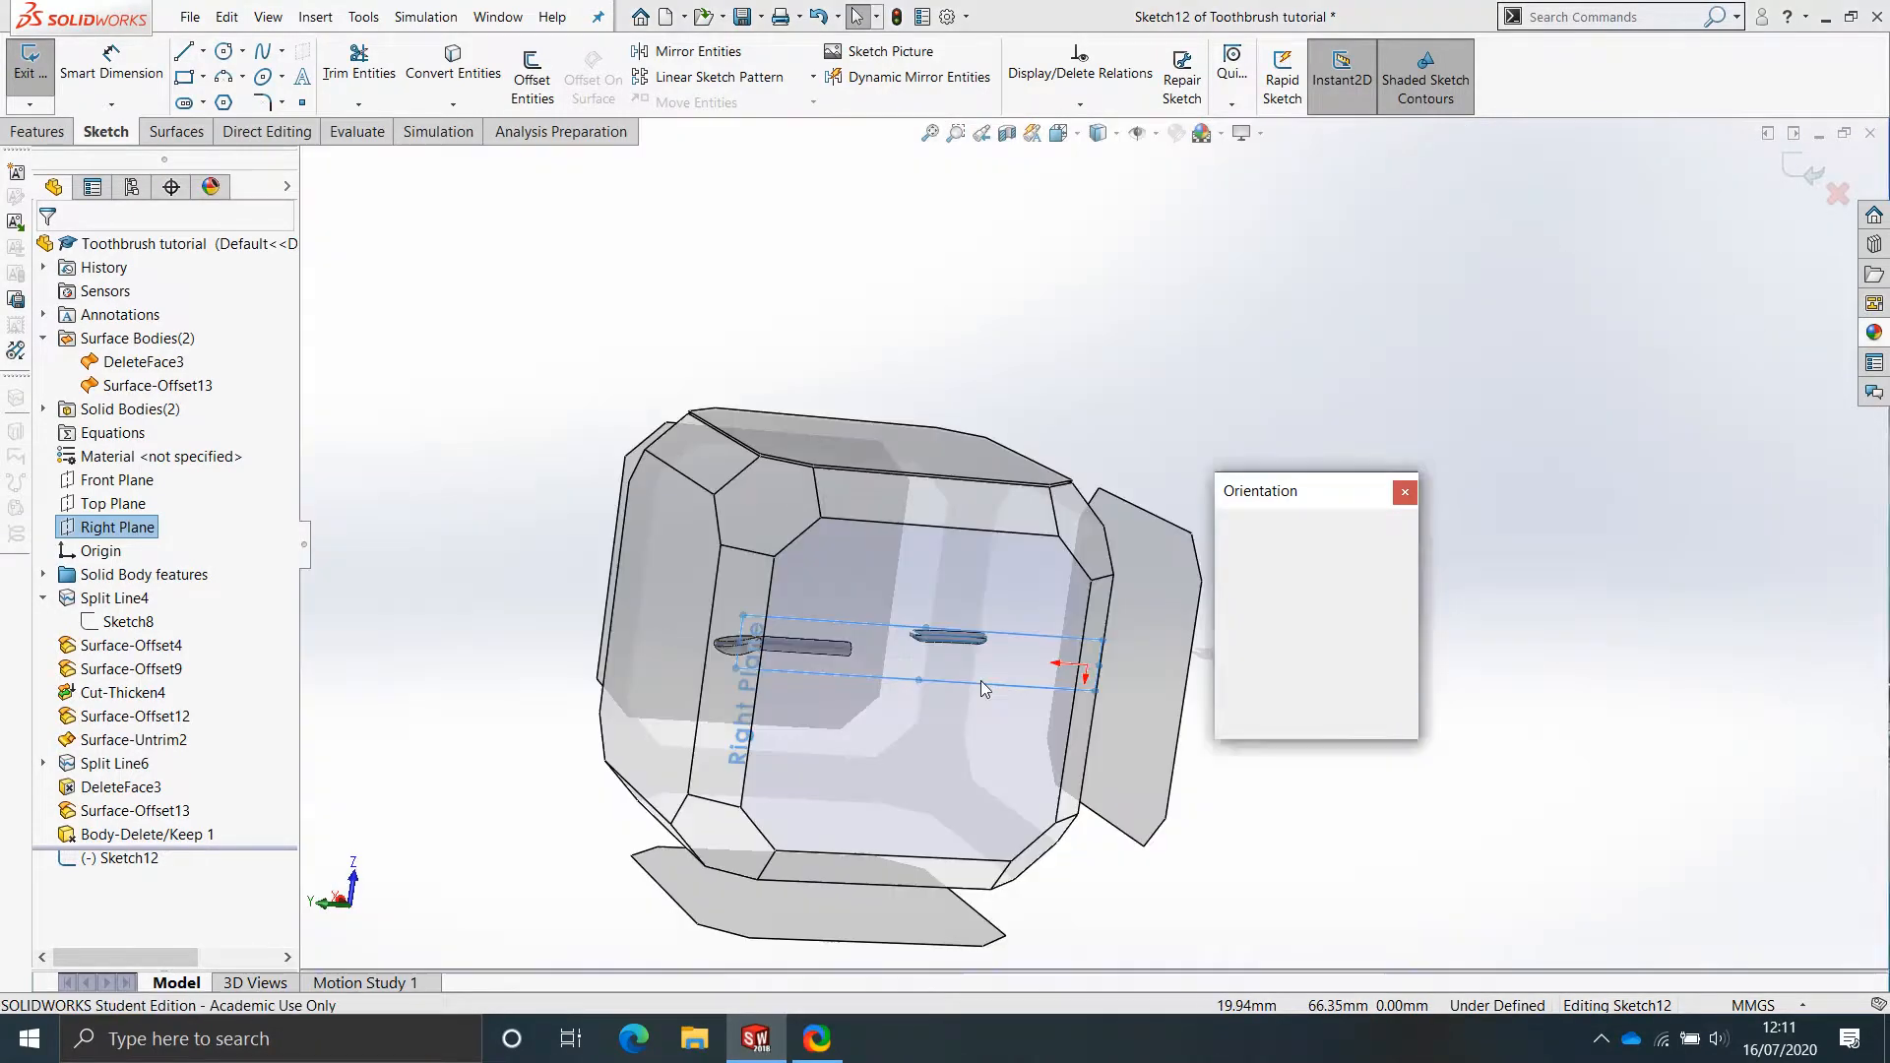
{"action": "left_click", "coordinate": [982, 681]}
{"action": "scroll", "coordinate": [1477, 394], "scroll_direction": "down", "scroll_amount": 6}
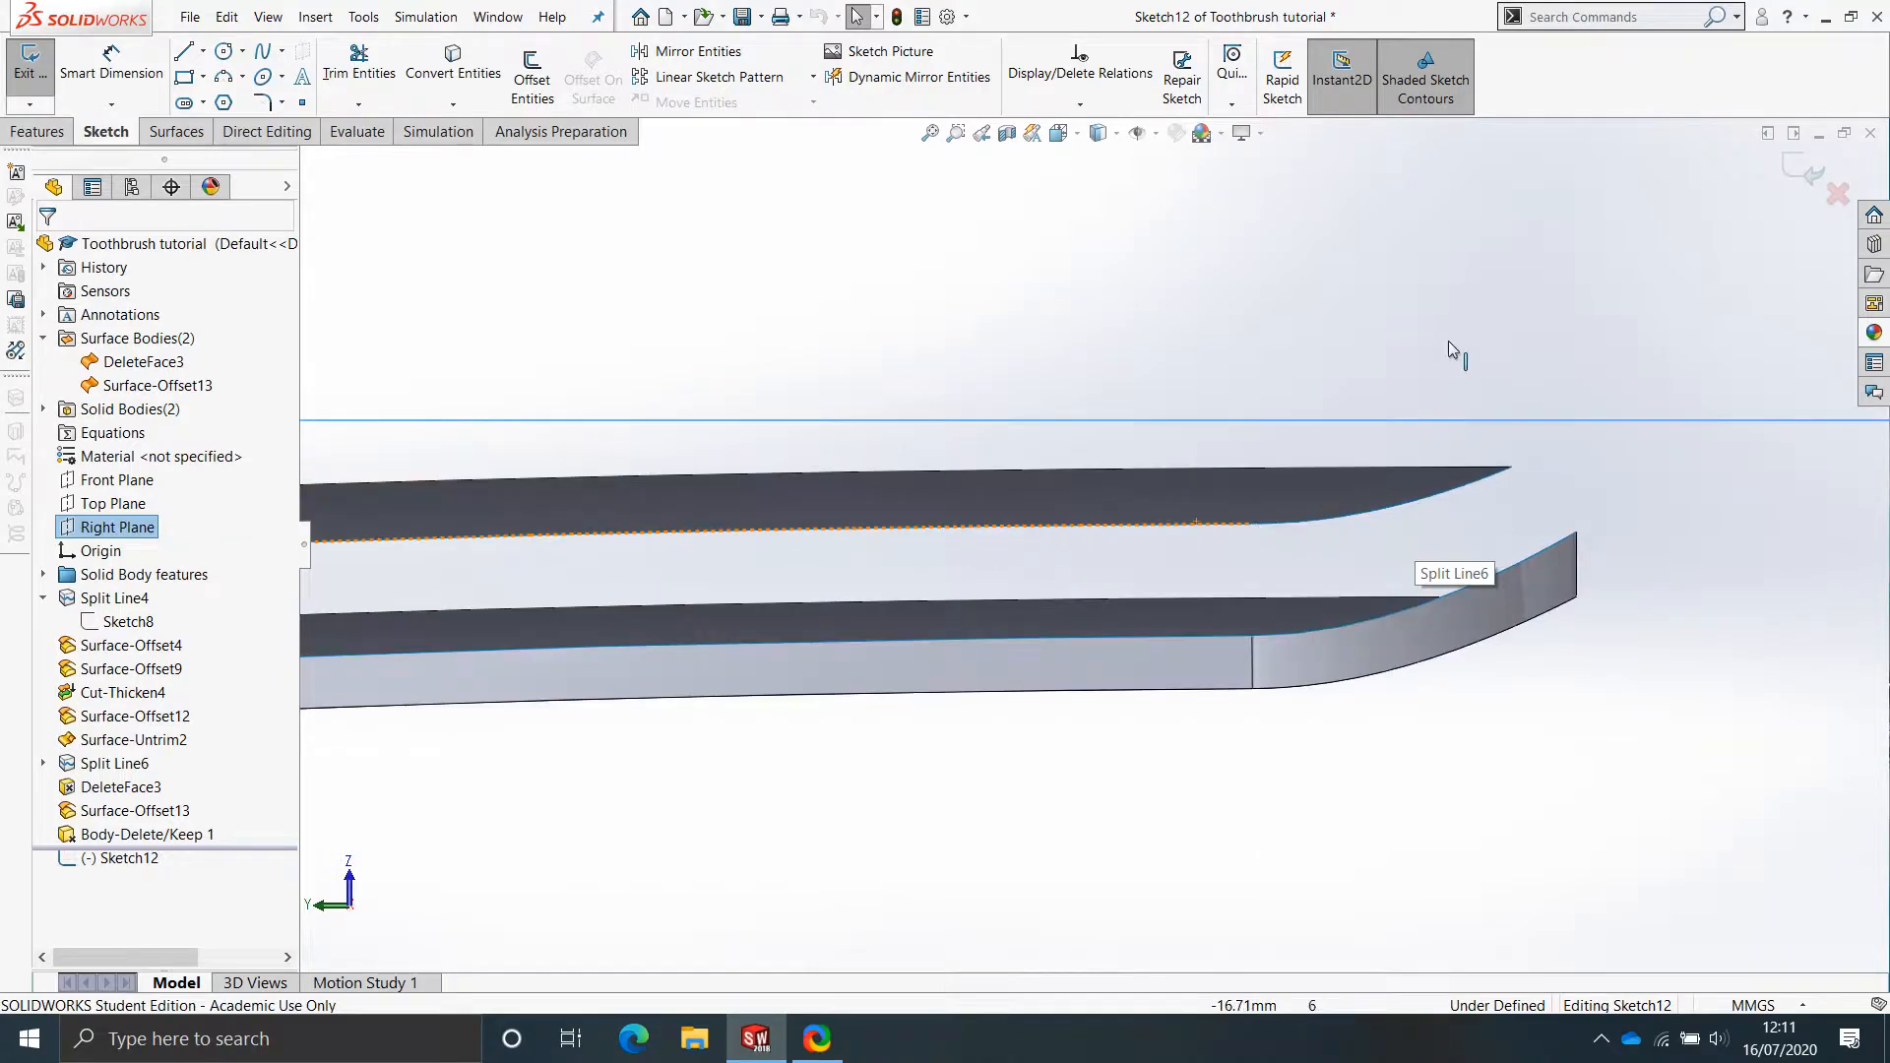
{"action": "right_click_drag", "start_coordinate": [1601, 286], "coordinate": [1520, 286]}
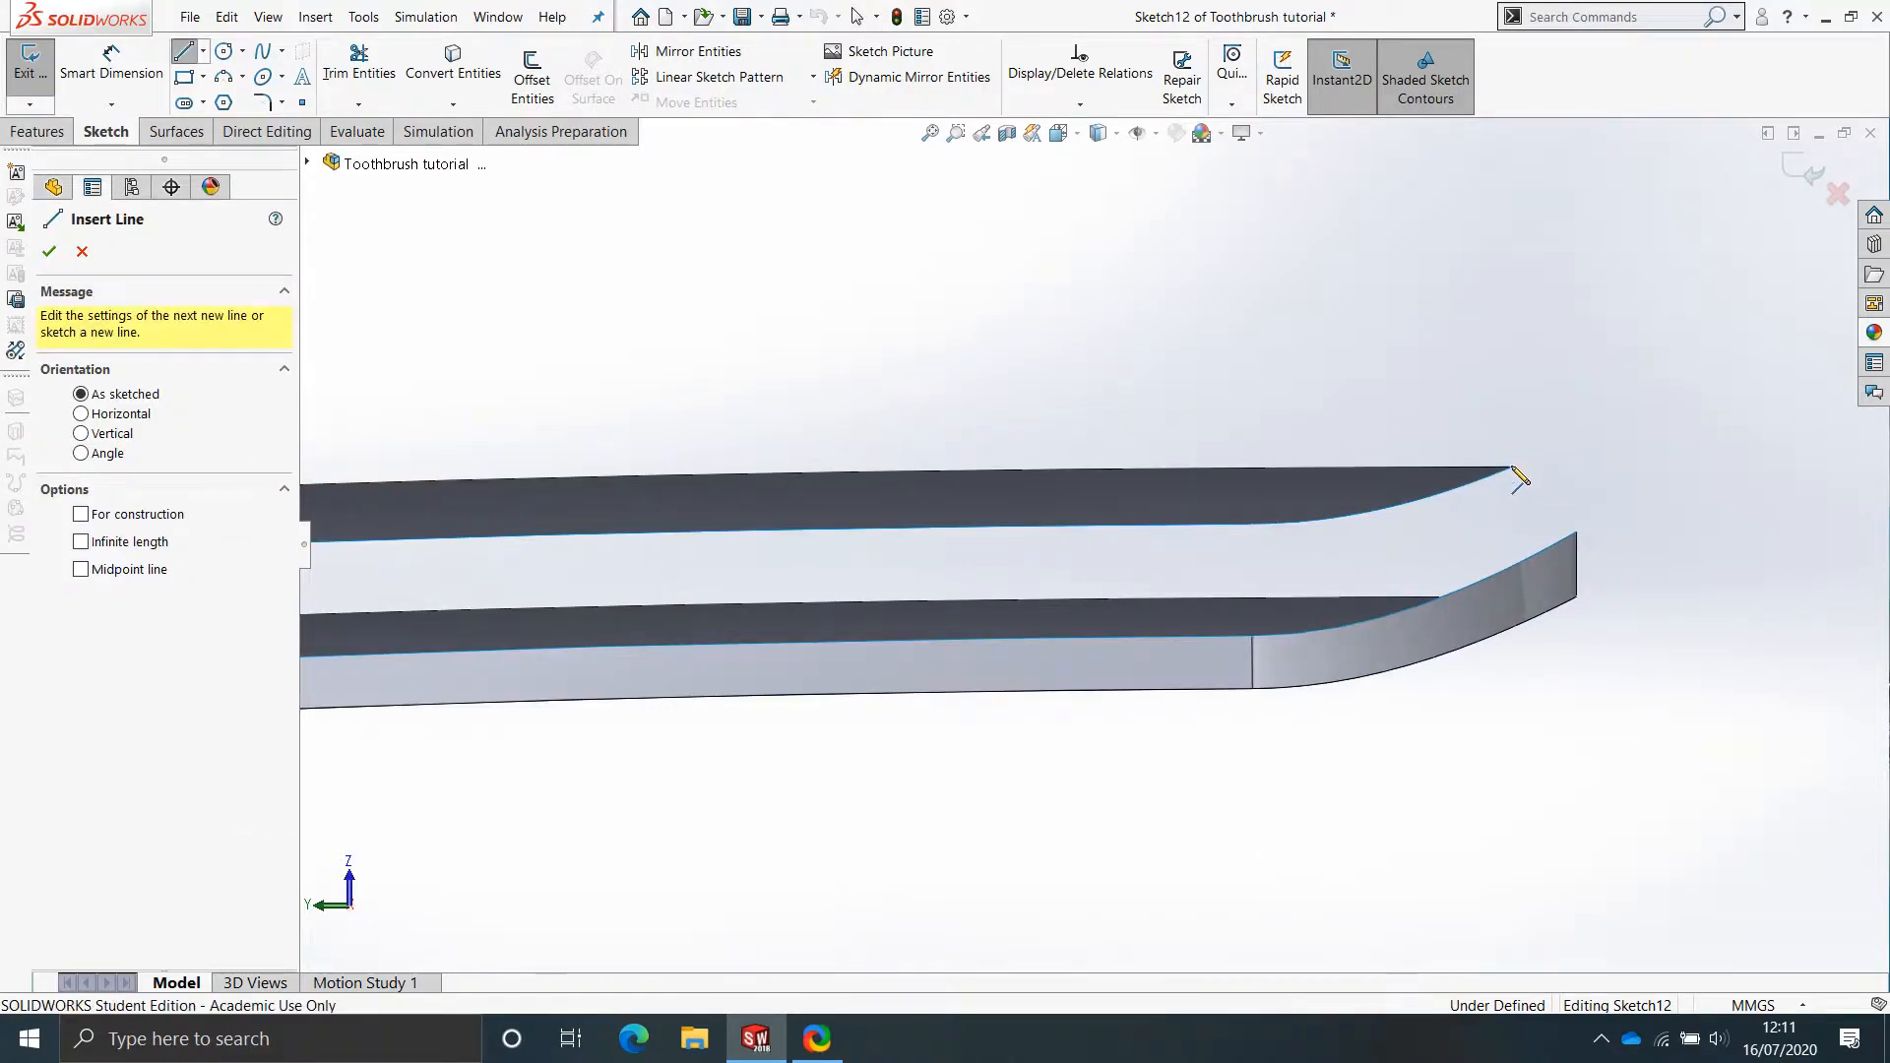
{"action": "left_click", "coordinate": [1513, 469]}
{"action": "left_click", "coordinate": [1576, 534]}
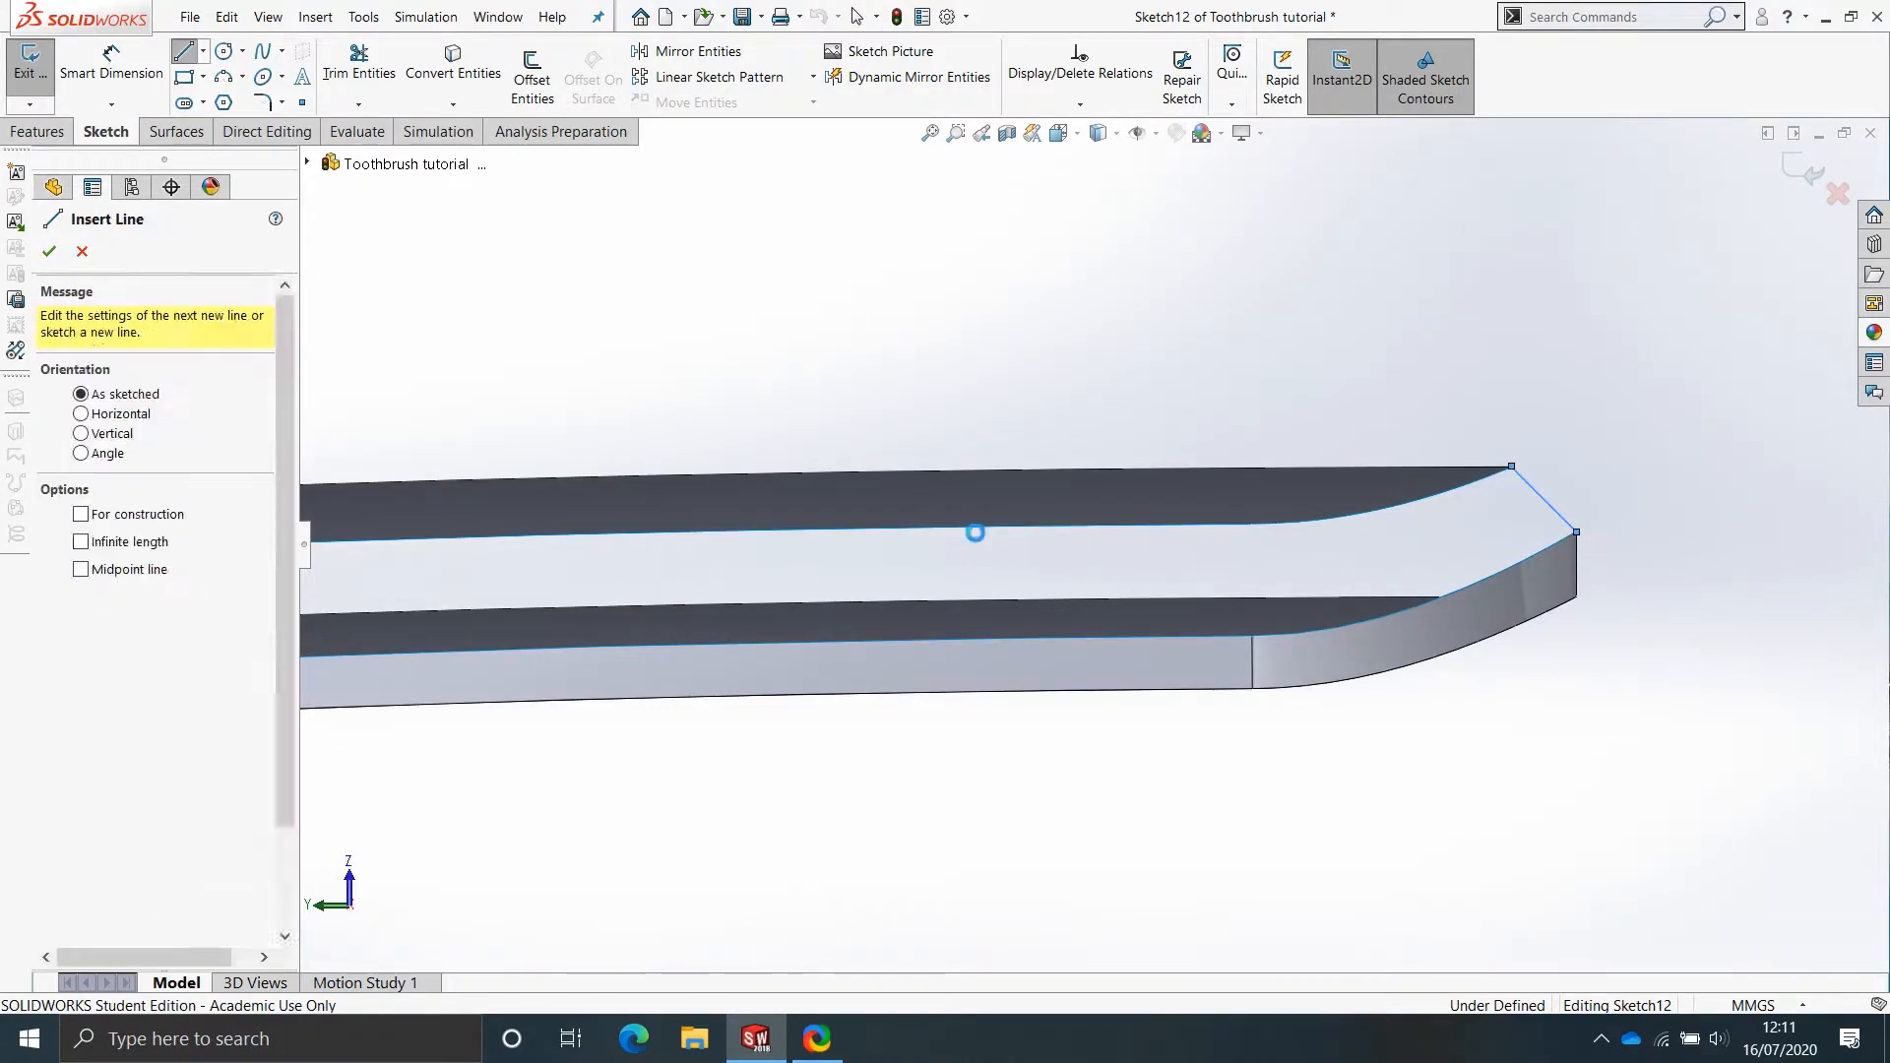
{"action": "key", "text": "Escape"}
{"action": "scroll", "coordinate": [707, 405], "scroll_direction": "up", "scroll_amount": 1}
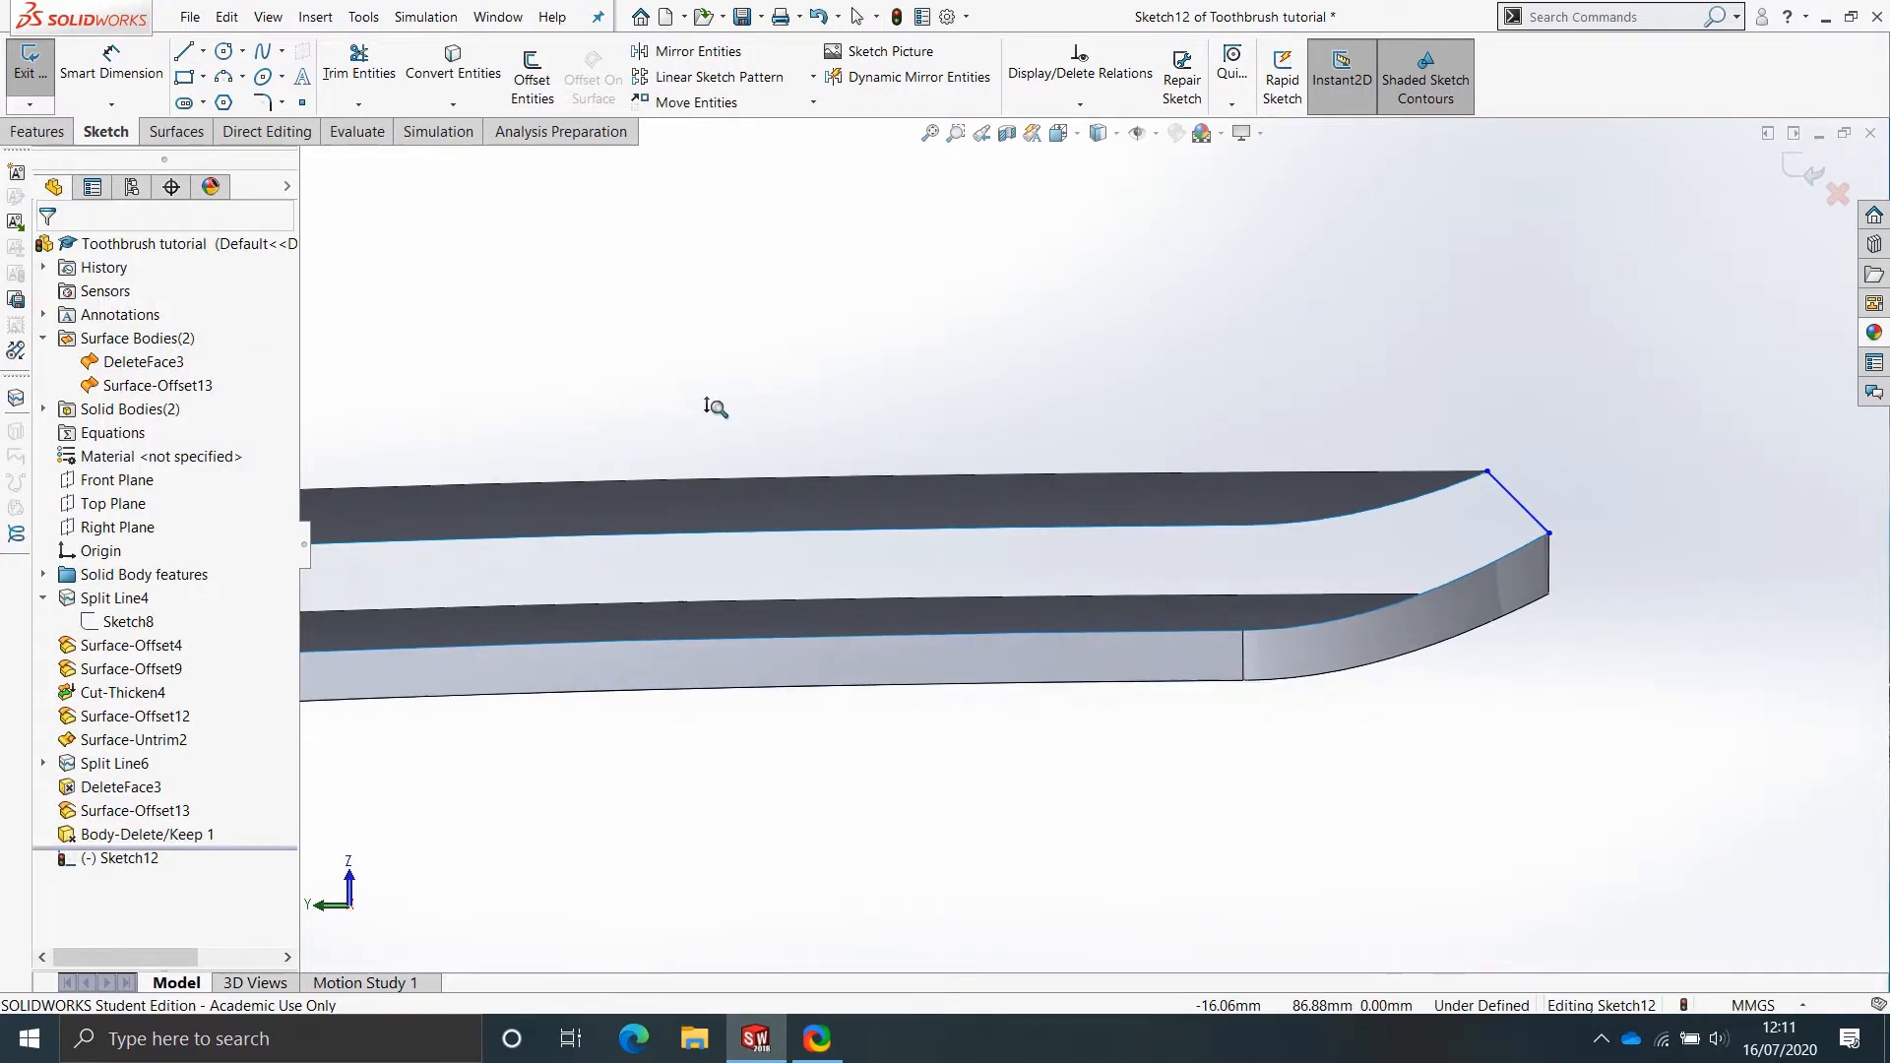
Sketch a second line about 2.27 mm long from the recess wall's upper edge to the raised surface's tip at the high-Y end.
{"action": "middle_click_drag", "start_coordinate": [572, 409], "coordinate": [1531, 404], "text": "ctrl"}
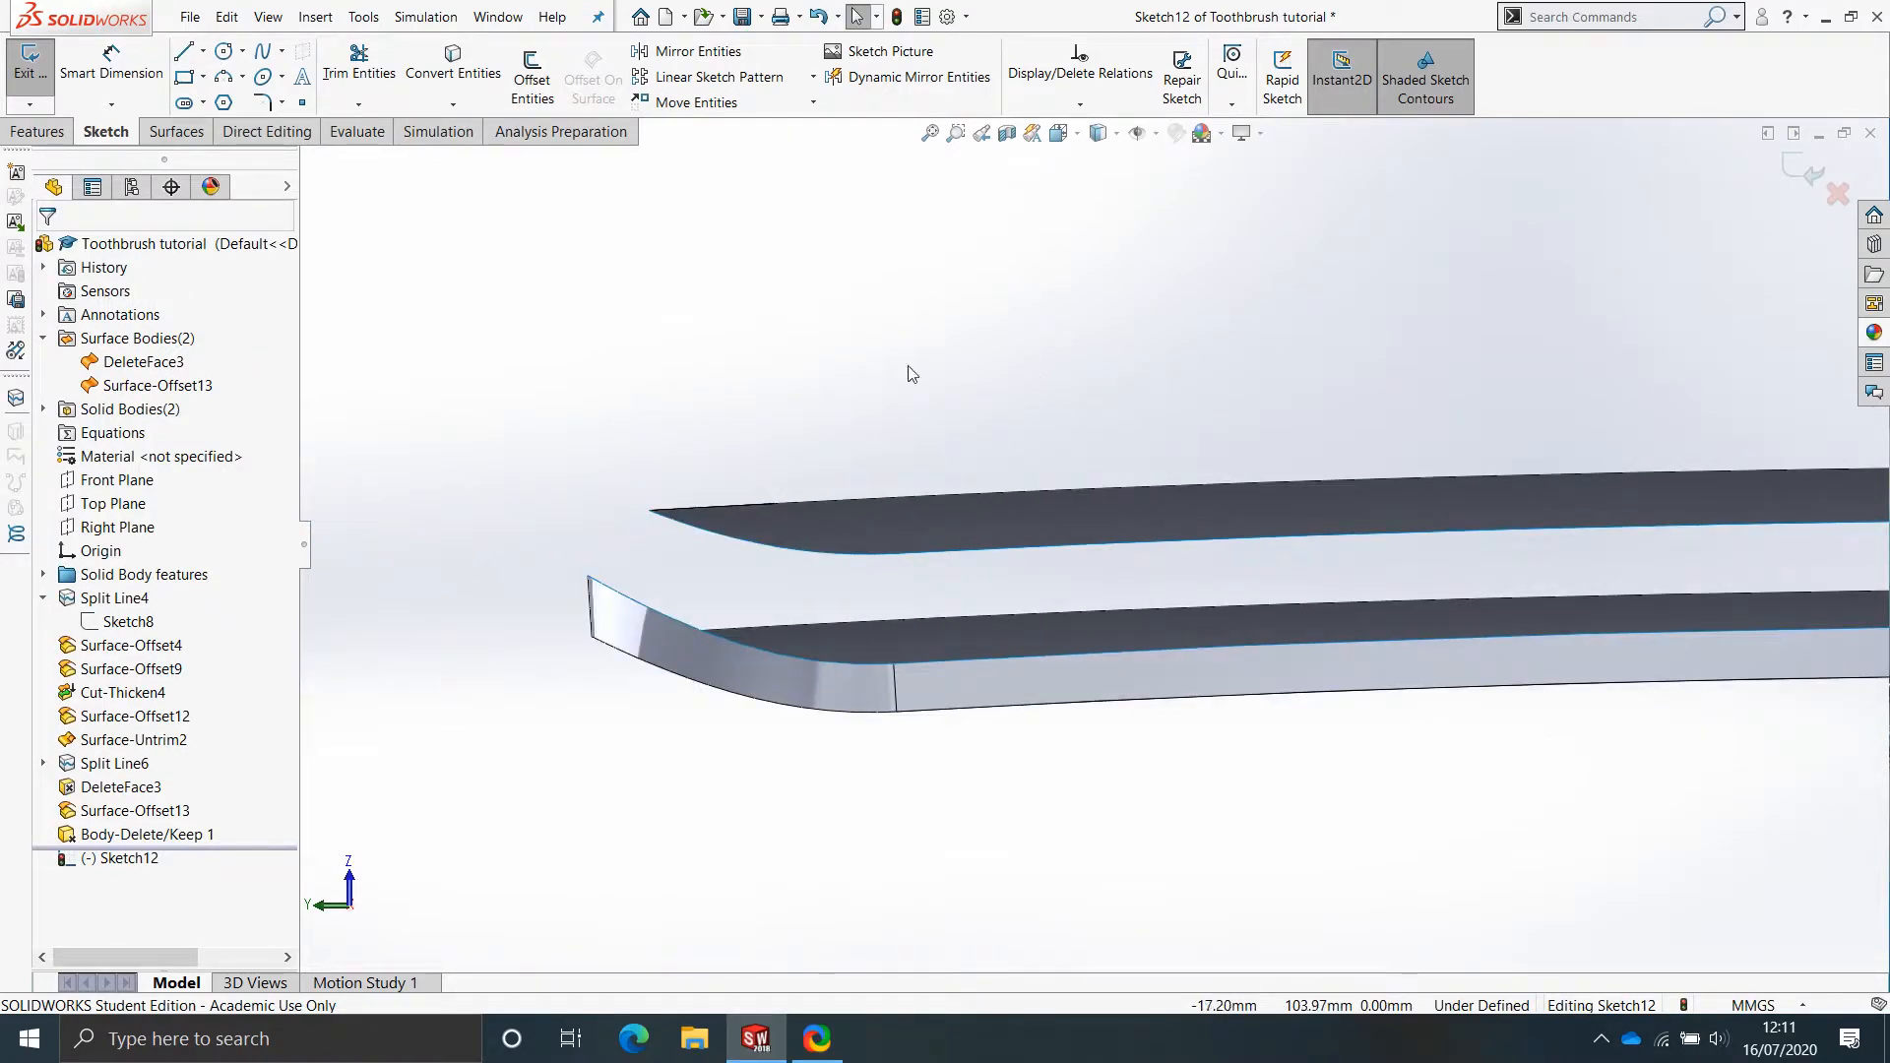
{"action": "key", "text": "l"}
{"action": "left_click", "coordinate": [588, 578]}
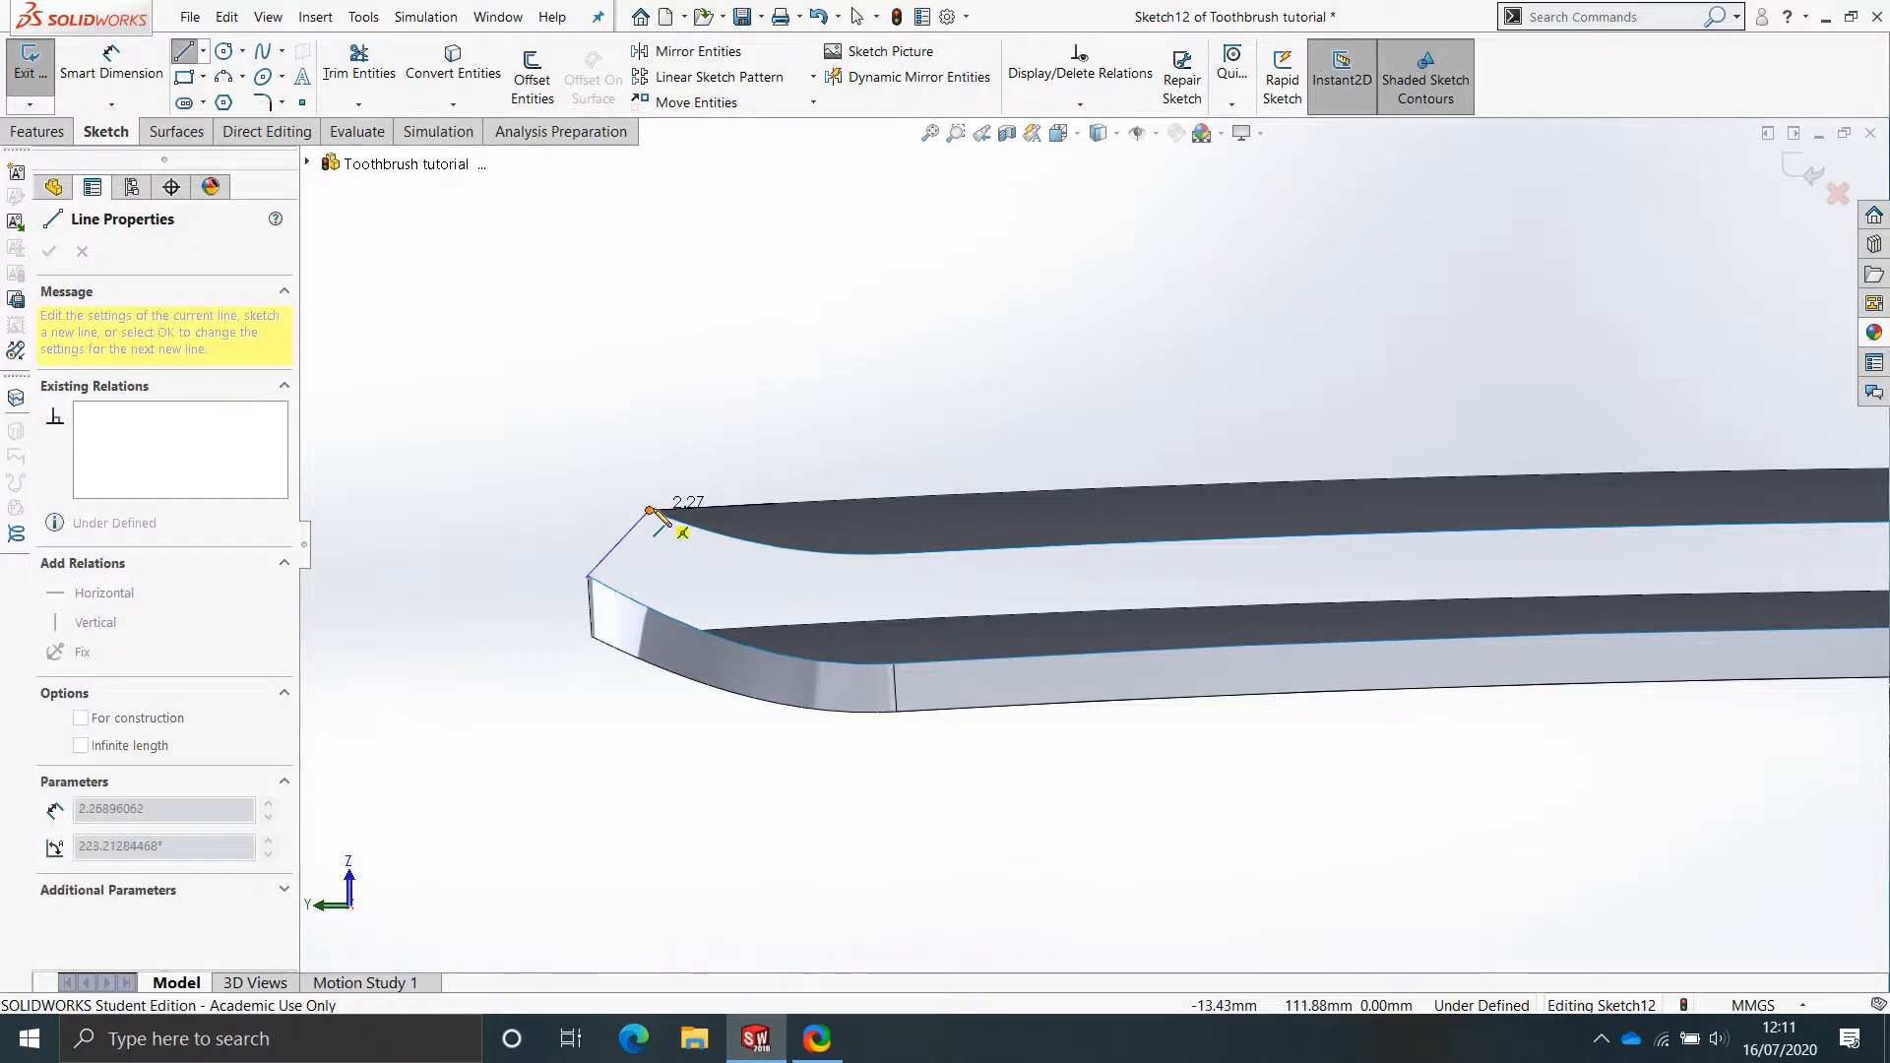
{"action": "left_click", "coordinate": [650, 511]}
{"action": "key", "text": "Escape"}
Pierce the endpoints of the high-Y end line to the raised surface's edge and the recess wall's upper edge.
{"action": "scroll", "coordinate": [551, 550], "scroll_direction": "down", "scroll_amount": 6}
{"action": "scroll", "coordinate": [680, 557], "scroll_direction": "down", "scroll_amount": 3}
{"action": "left_click_drag", "start_coordinate": [727, 674], "coordinate": [761, 612]}
{"action": "left_click_drag", "start_coordinate": [1010, 375], "coordinate": [1031, 415]}
{"action": "scroll", "coordinate": [1014, 435], "scroll_direction": "up", "scroll_amount": 3}
{"action": "middle_click_drag", "start_coordinate": [1013, 439], "coordinate": [942, 603]}
{"action": "left_click", "coordinate": [907, 629]}
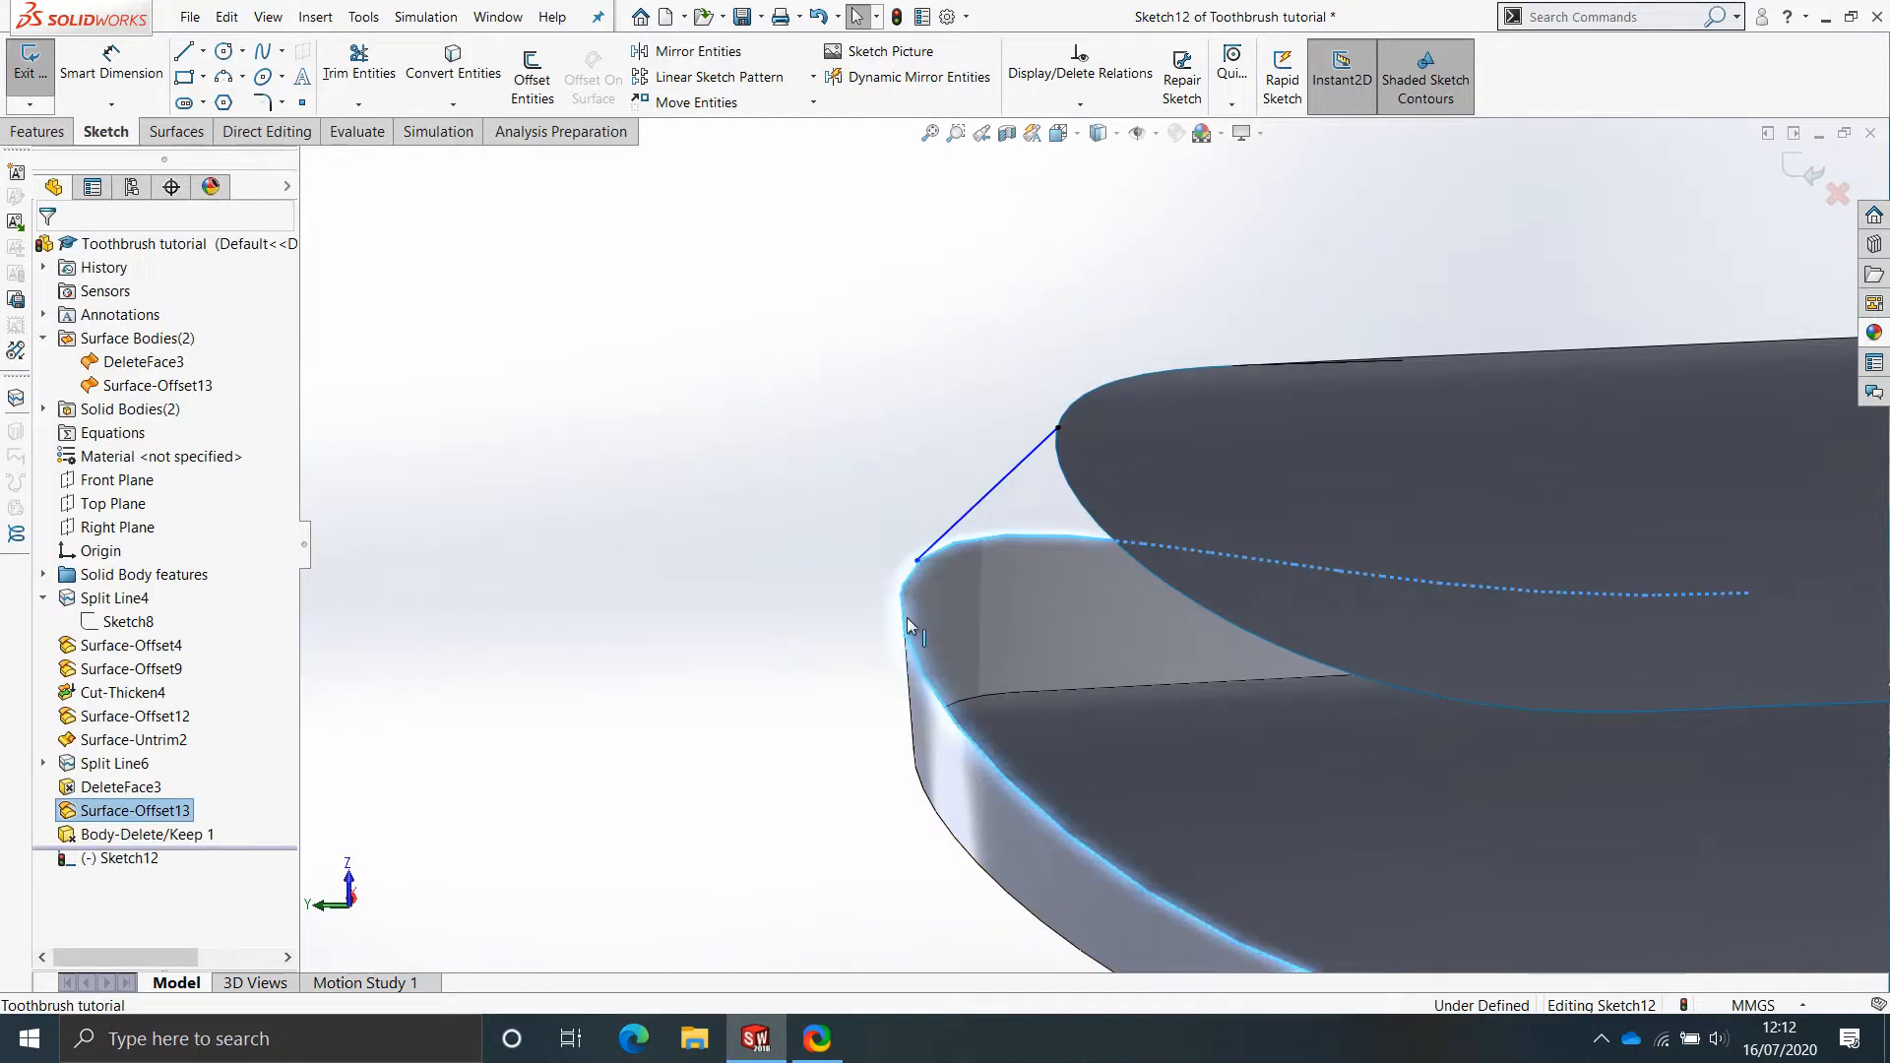
{"action": "left_click", "coordinate": [917, 563], "text": "ctrl"}
{"action": "left_click", "coordinate": [56, 599]}
{"action": "key", "text": "Escape"}
Pierce the low-Y end line's endpoints to the raised surface's edge and the recess wall's upper edge, and close the sketch.
{"action": "scroll", "coordinate": [1463, 402], "scroll_direction": "up", "scroll_amount": 5}
{"action": "scroll", "coordinate": [1310, 547], "scroll_direction": "down", "scroll_amount": 3}
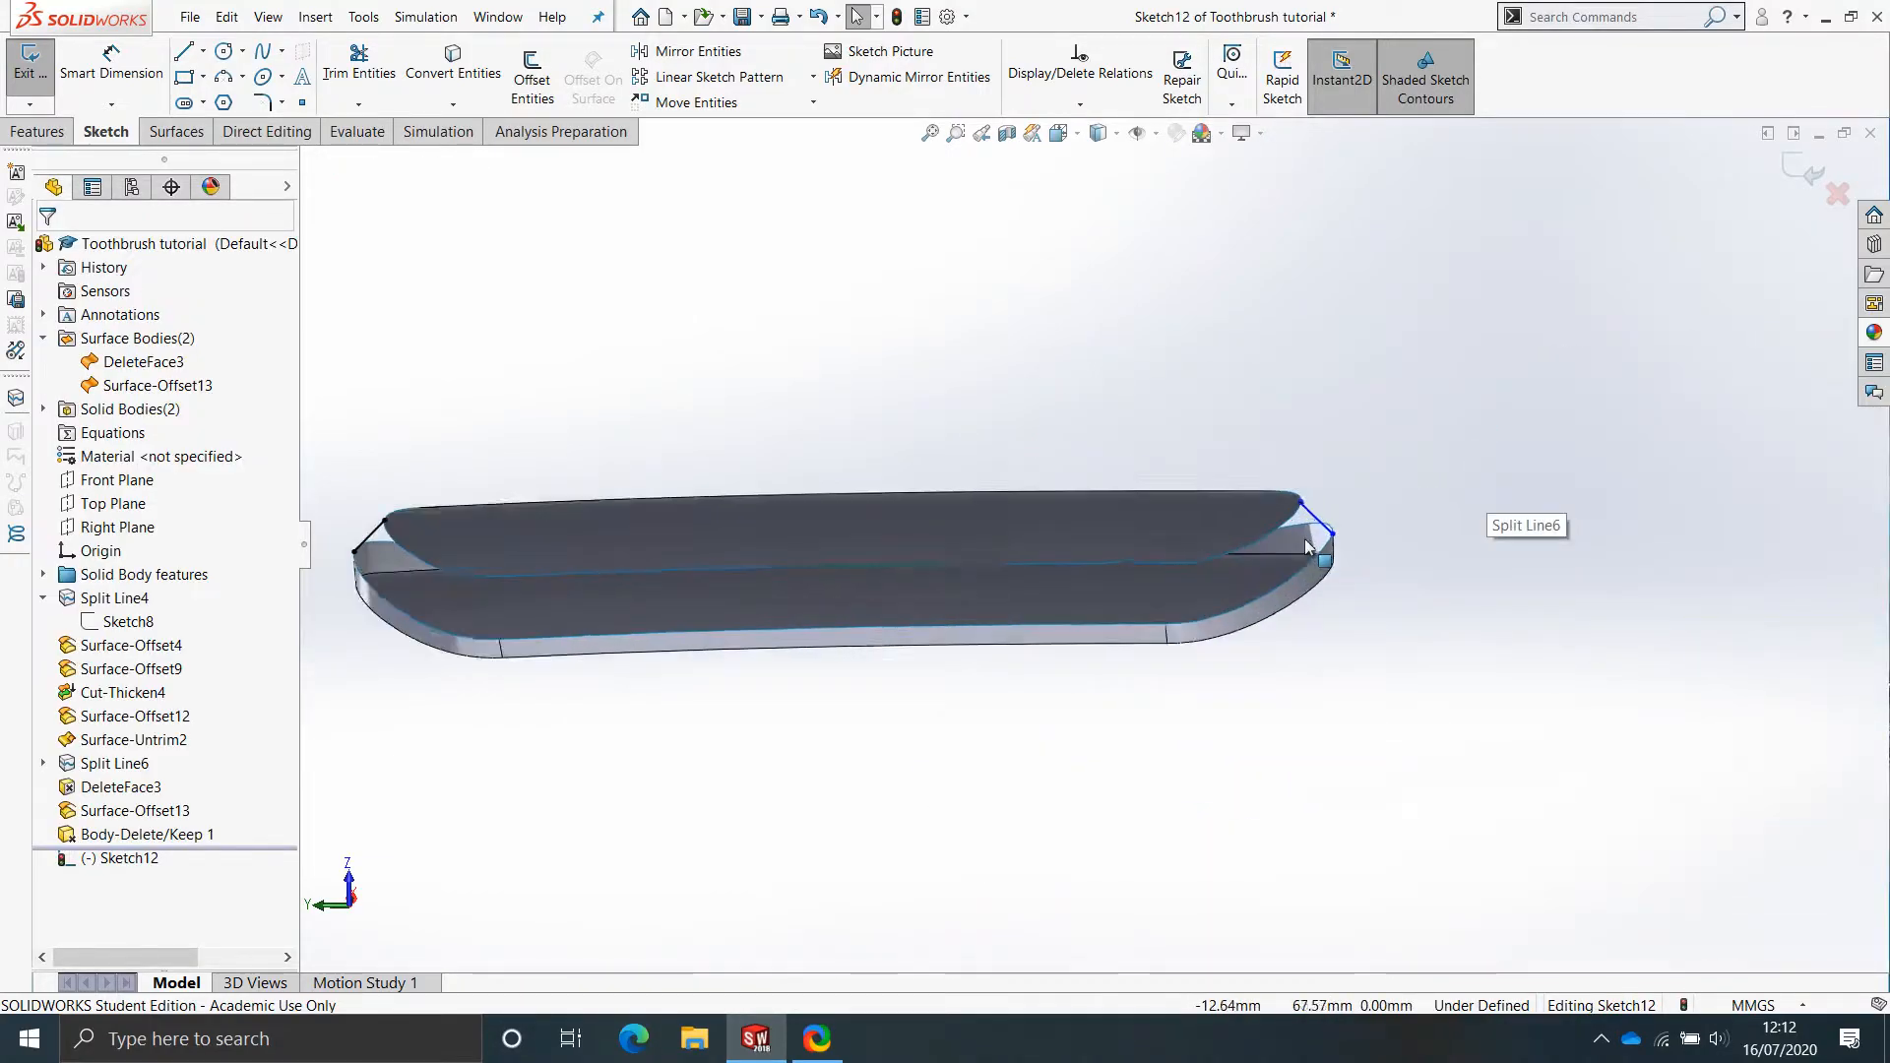
{"action": "scroll", "coordinate": [1307, 548], "scroll_direction": "down", "scroll_amount": 5}
{"action": "left_click", "coordinate": [1179, 520]}
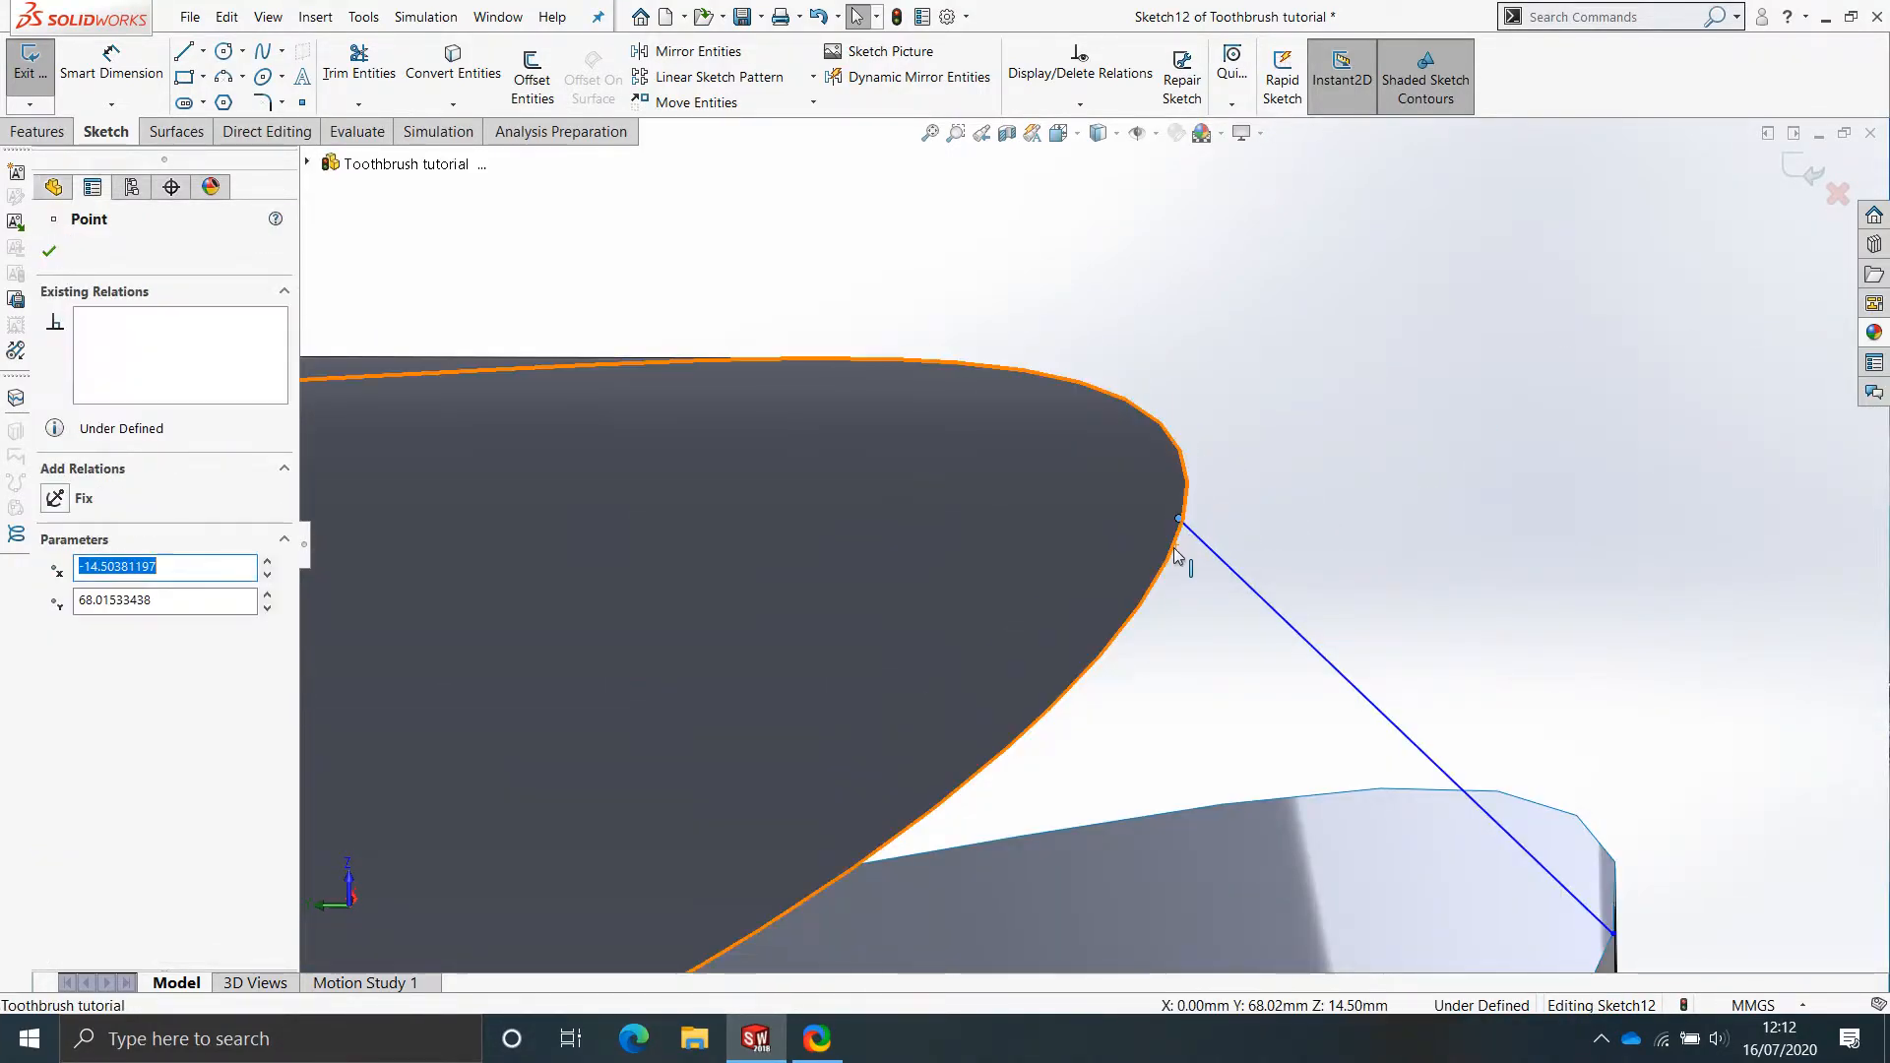
{"action": "left_click", "coordinate": [1175, 557], "text": "ctrl"}
{"action": "left_click", "coordinate": [1229, 461]}
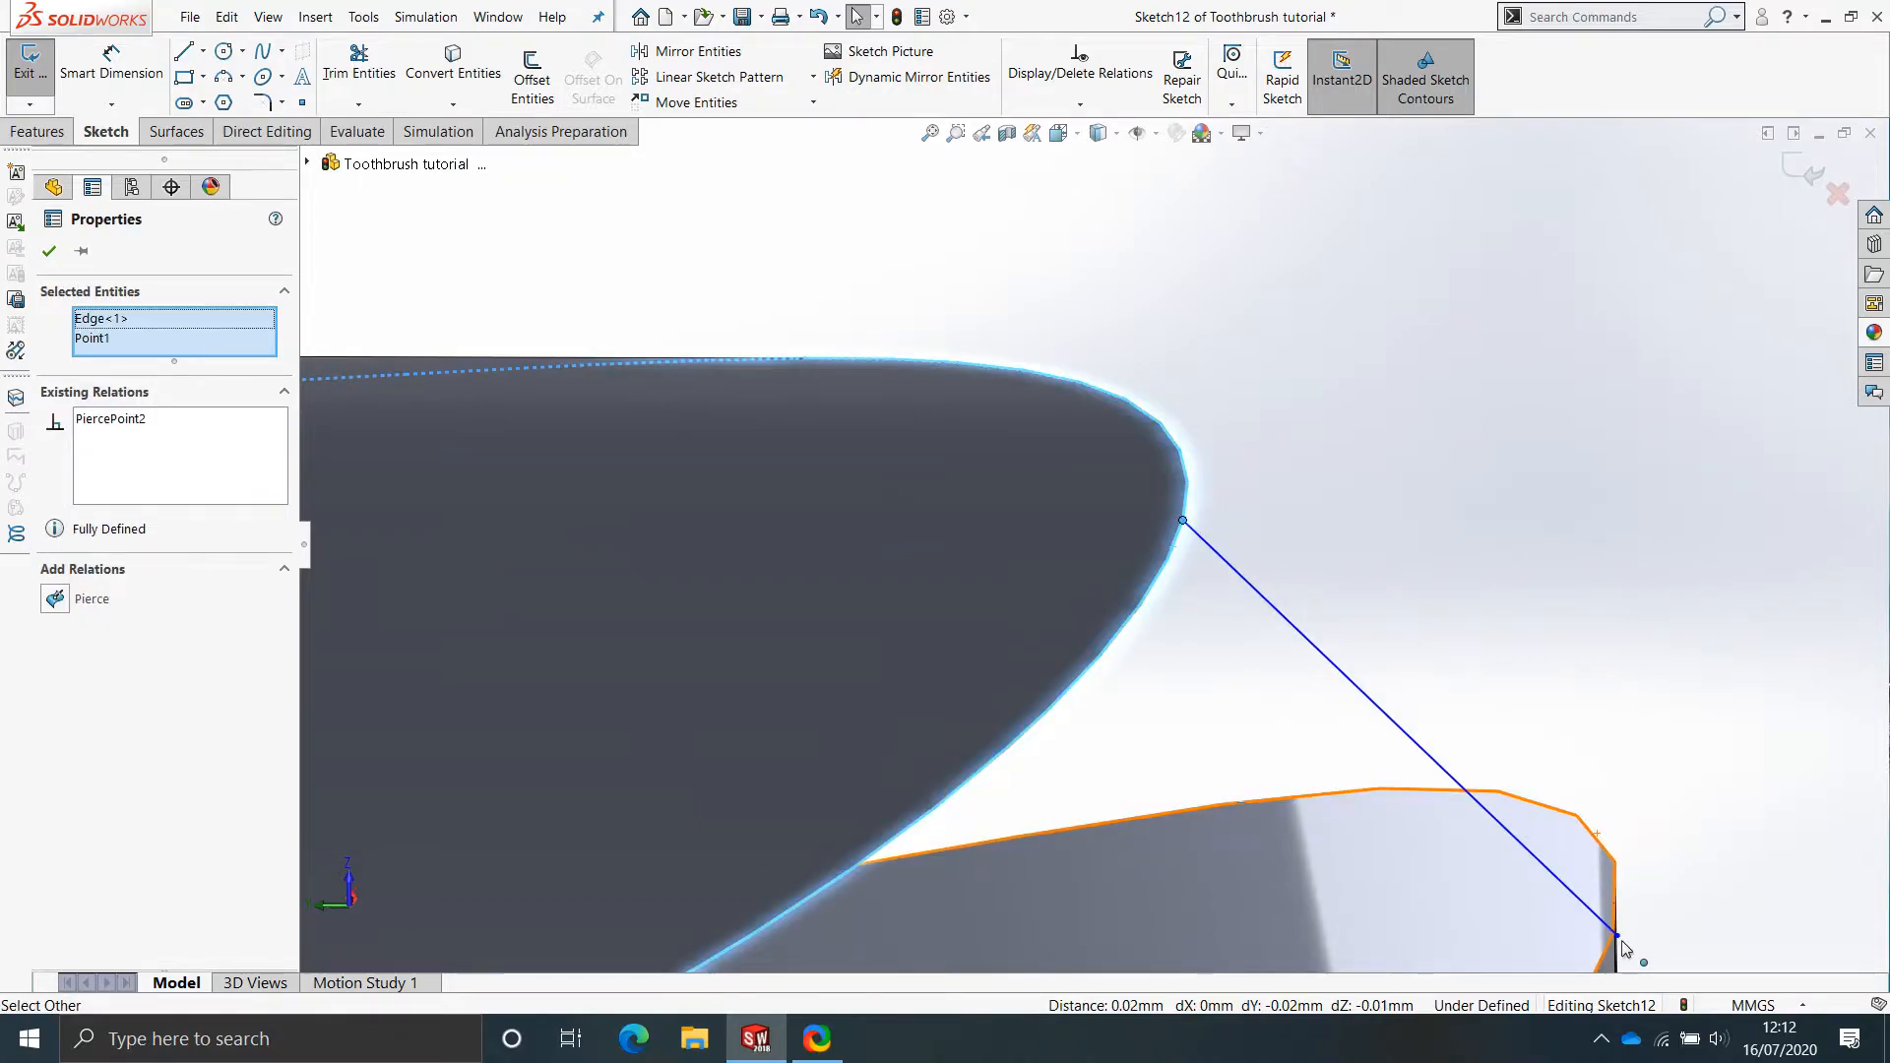
{"action": "left_click", "coordinate": [1617, 931]}
{"action": "left_click", "coordinate": [1614, 897], "text": "ctrl"}
{"action": "left_click", "coordinate": [1628, 811]}
{"action": "left_click", "coordinate": [1142, 756]}
{"action": "scroll", "coordinate": [873, 657], "scroll_direction": "up", "scroll_amount": 10}
{"action": "middle_click_drag", "start_coordinate": [652, 593], "coordinate": [1568, 232]}
{"action": "left_click", "coordinate": [1814, 180]}
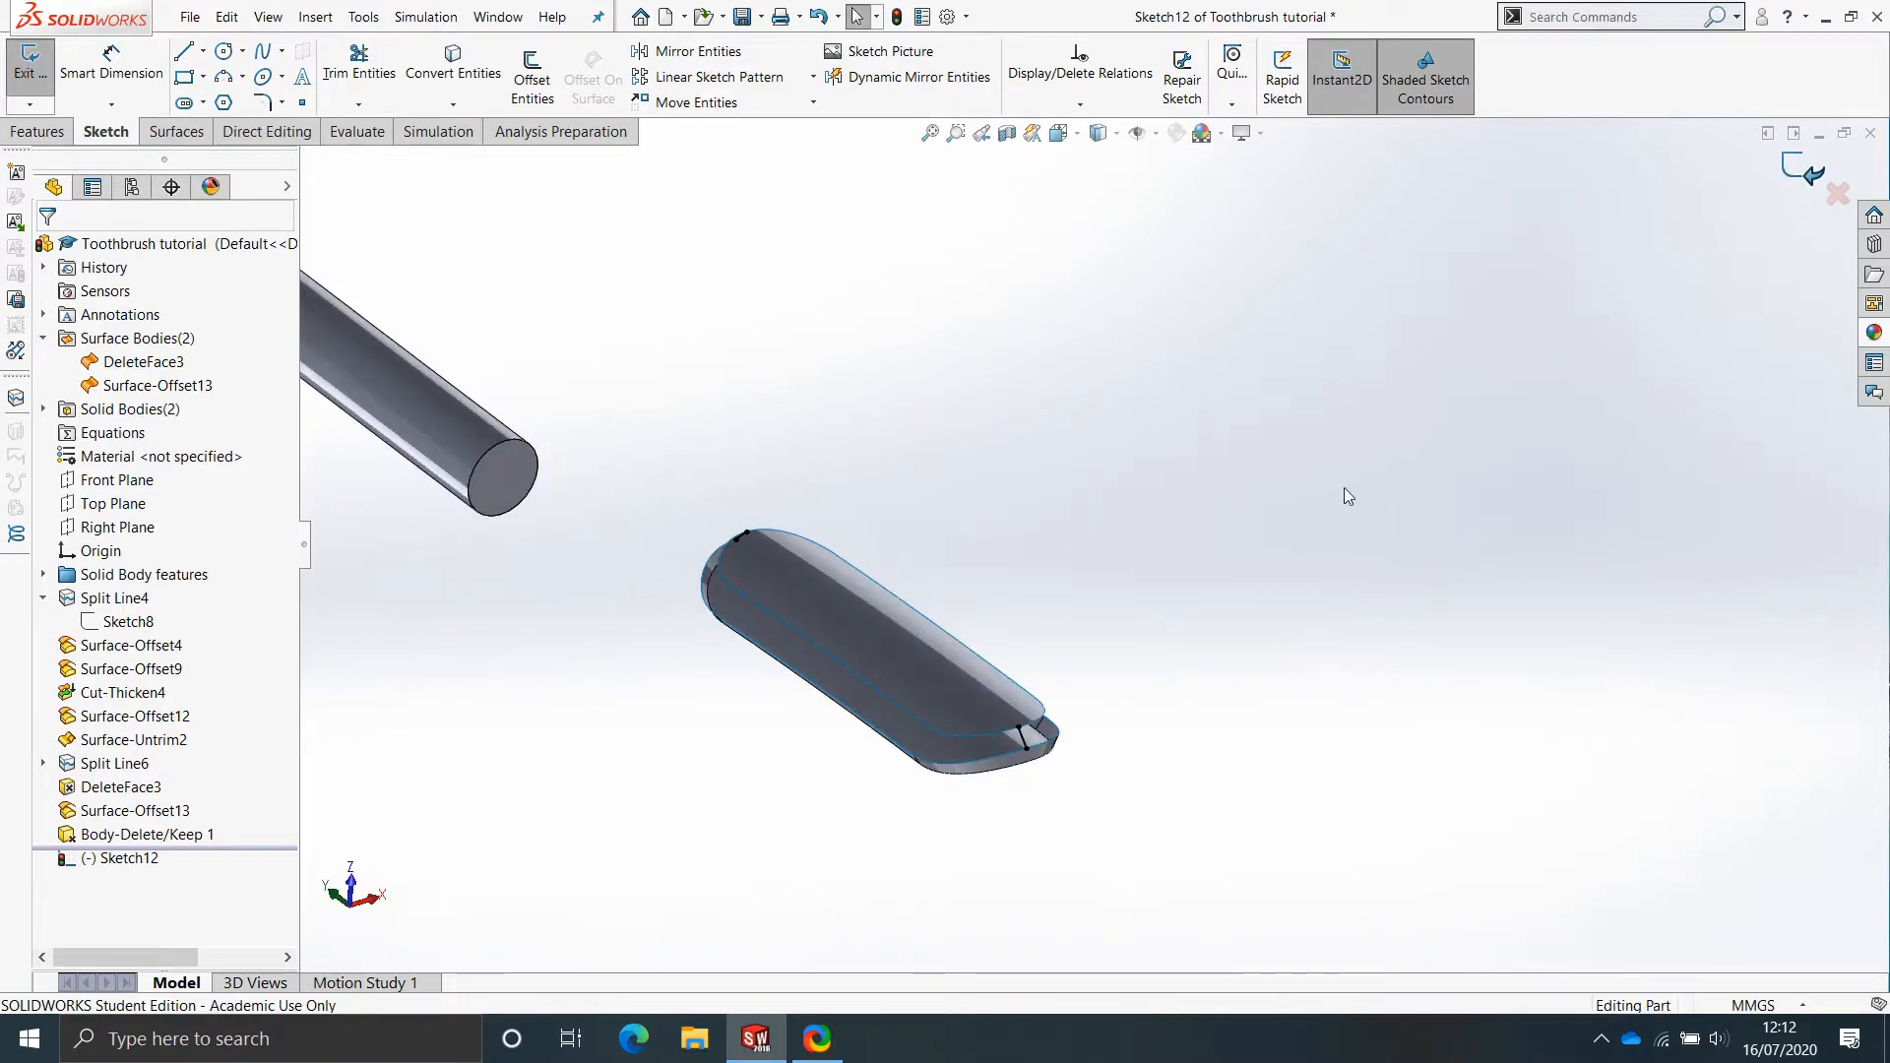
{"action": "scroll", "coordinate": [929, 622], "scroll_direction": "down", "scroll_amount": 4}
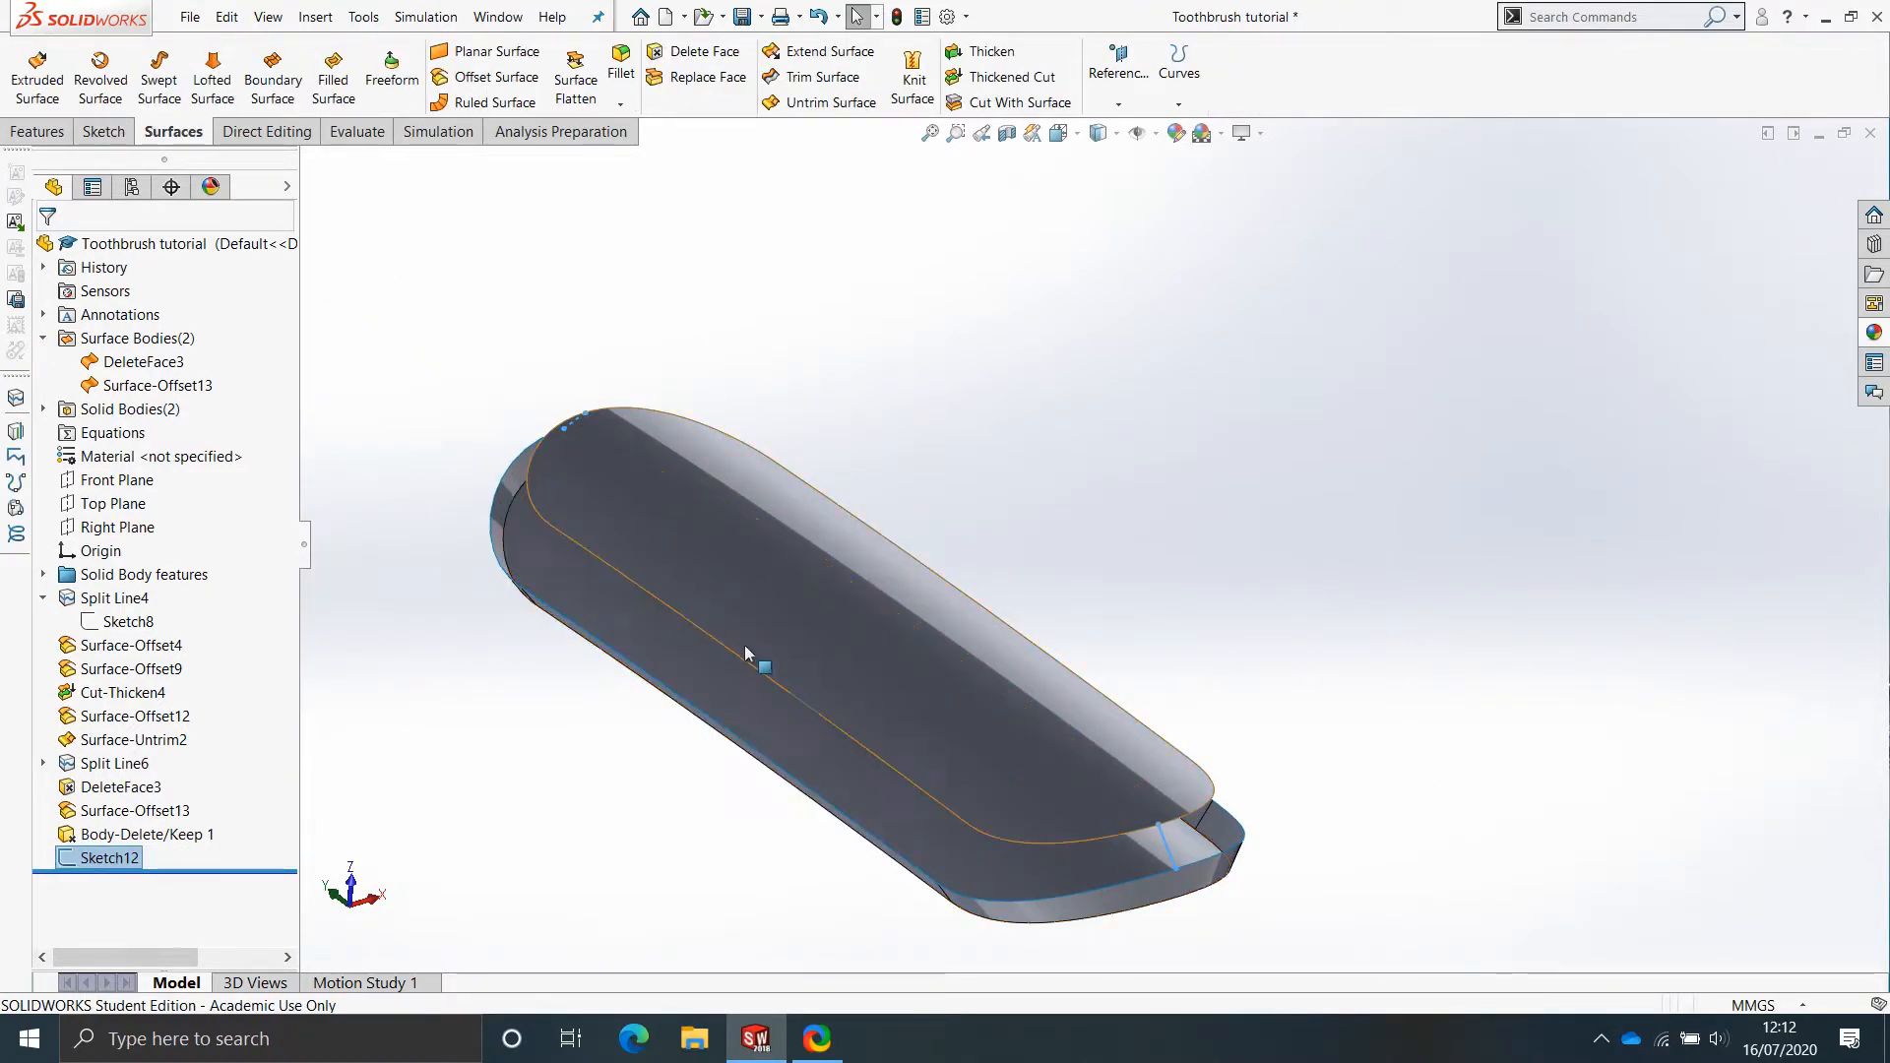
{"action": "scroll", "coordinate": [768, 675], "scroll_direction": "down", "scroll_amount": 1}
{"action": "mouse_move", "coordinate": [773, 679]}
{"action": "middle_mouse_down"}
{"action": "mouse_move", "coordinate": [764, 530]}
{"action": "mouse_move", "coordinate": [729, 536]}
{"action": "mouse_move", "coordinate": [729, 613]}
{"action": "mouse_move", "coordinate": [889, 697]}
{"action": "middle_mouse_up"}
{"action": "scroll", "coordinate": [717, 585], "scroll_direction": "down", "scroll_amount": 3}
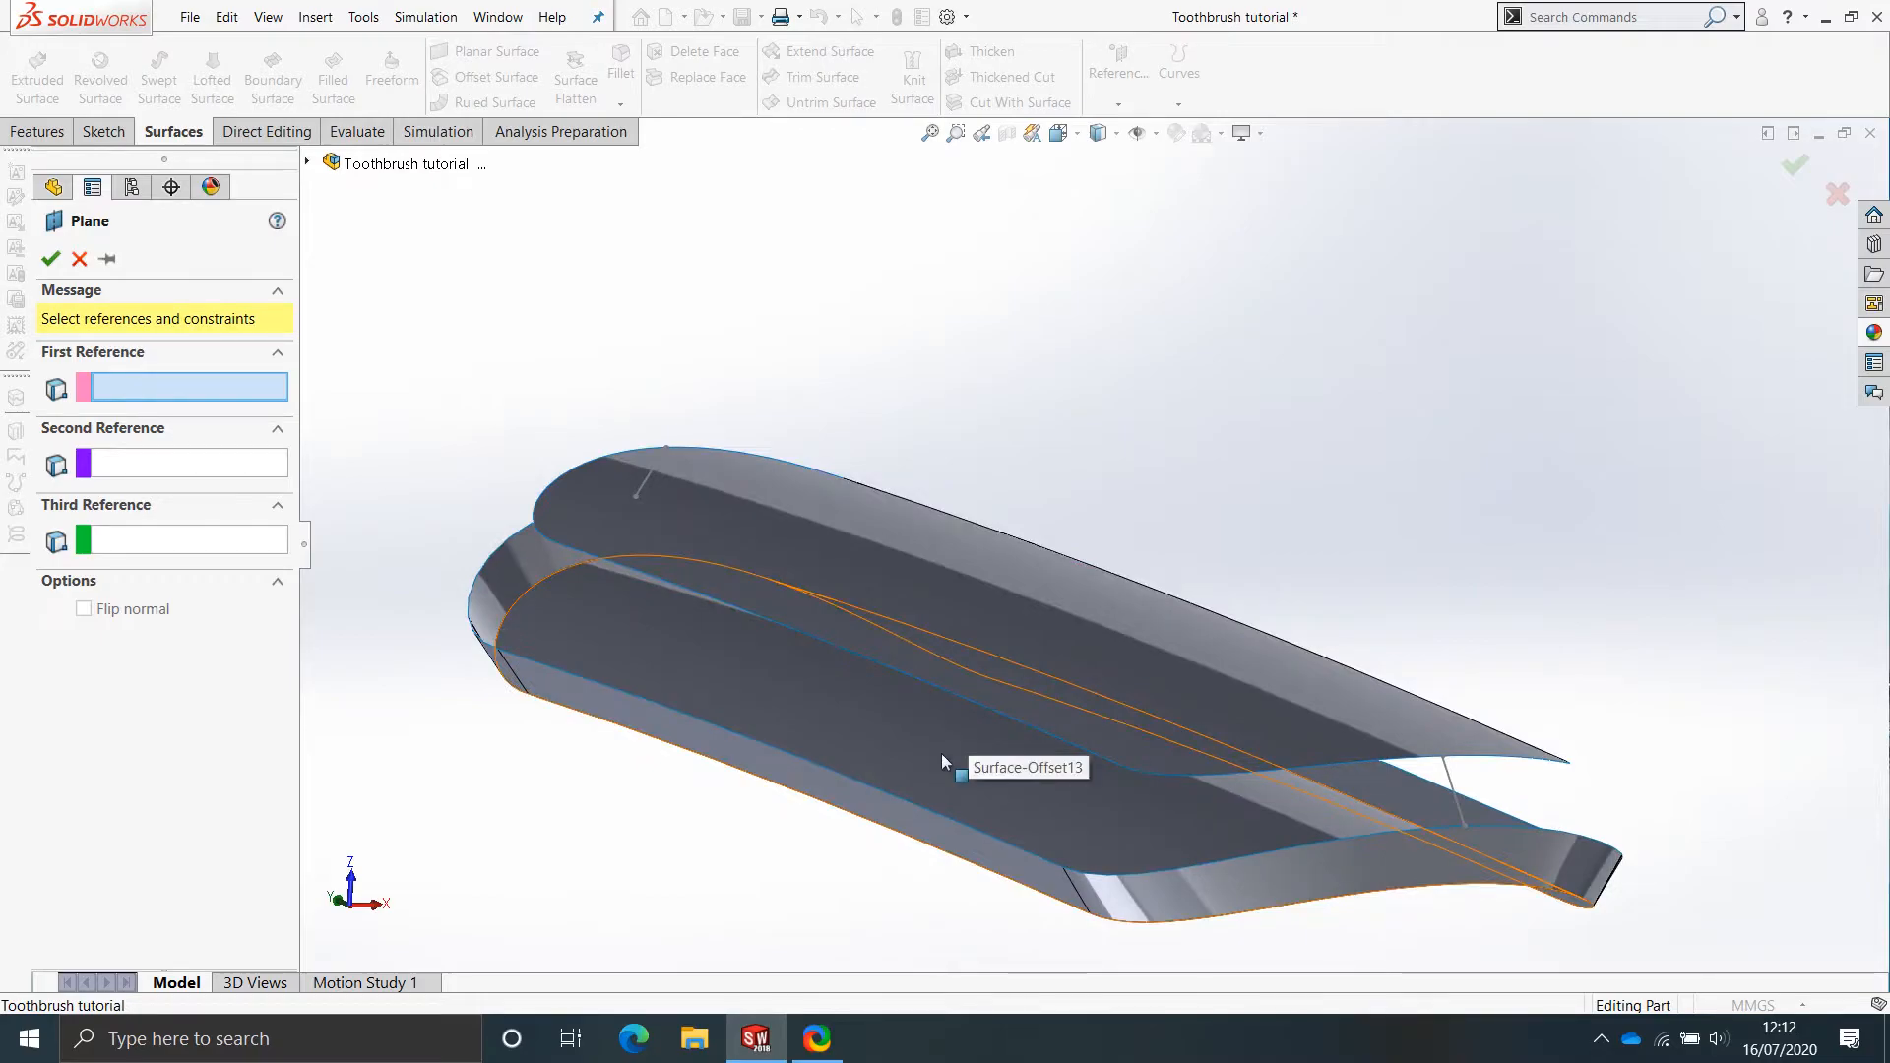
{"action": "left_click", "coordinate": [79, 259]}
{"action": "right_click", "coordinate": [1103, 90]}
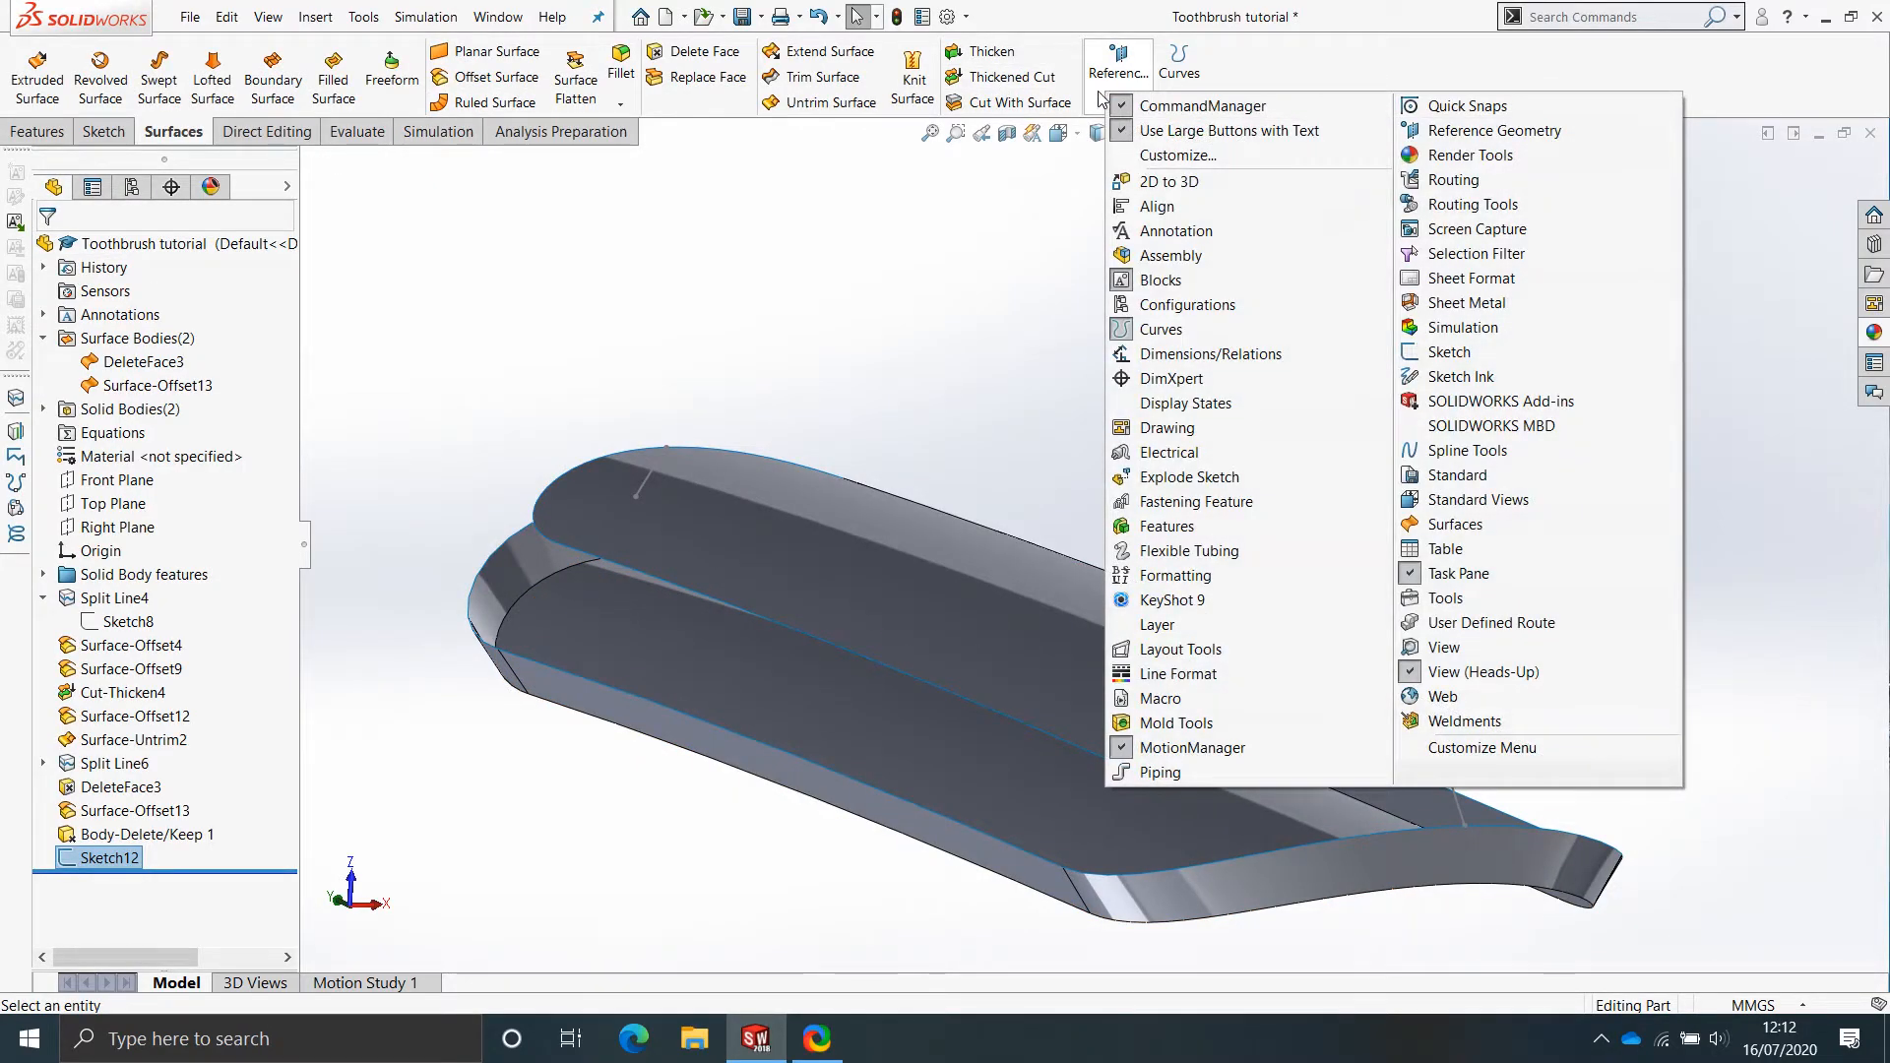
Create a cross-sectional reference plane through the midpoints of one recess wall's upper edge and both long edges of the raised surface.
{"action": "left_click", "coordinate": [1098, 95]}
{"action": "left_click", "coordinate": [1105, 129]}
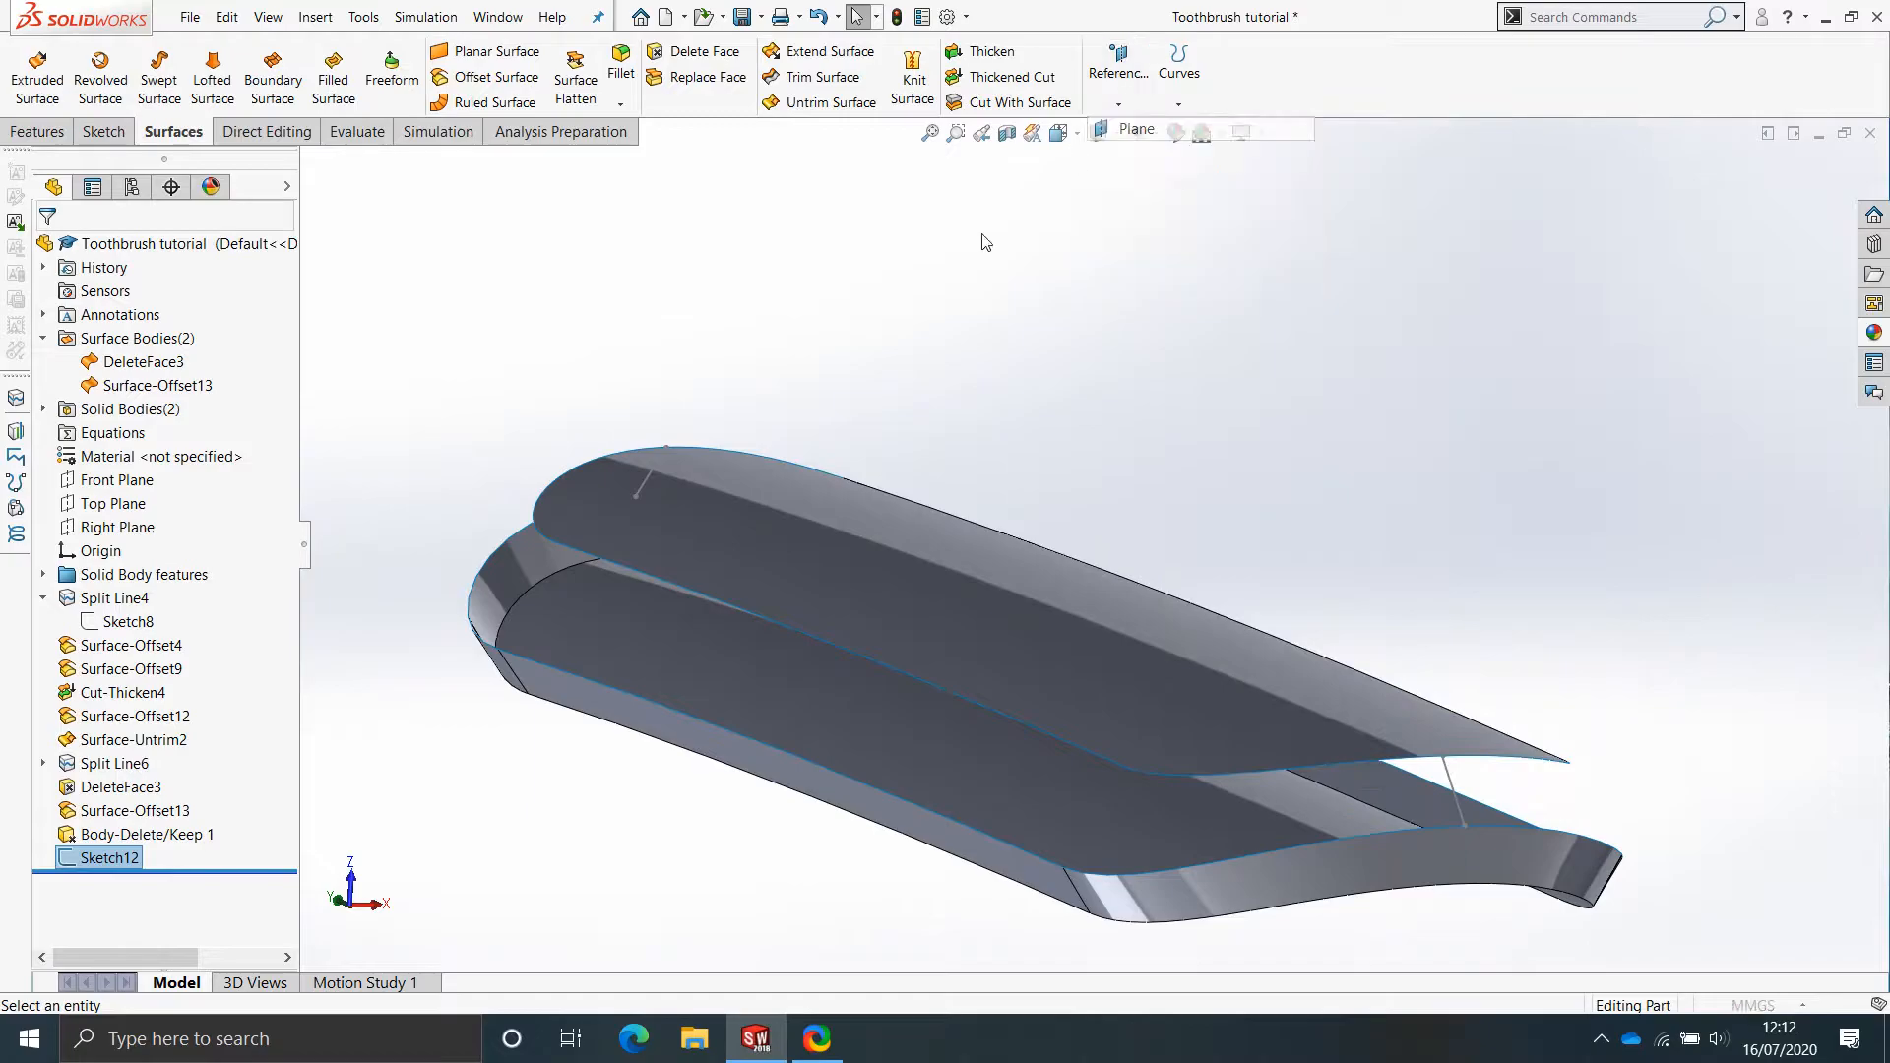
{"action": "left_click", "coordinate": [781, 750]}
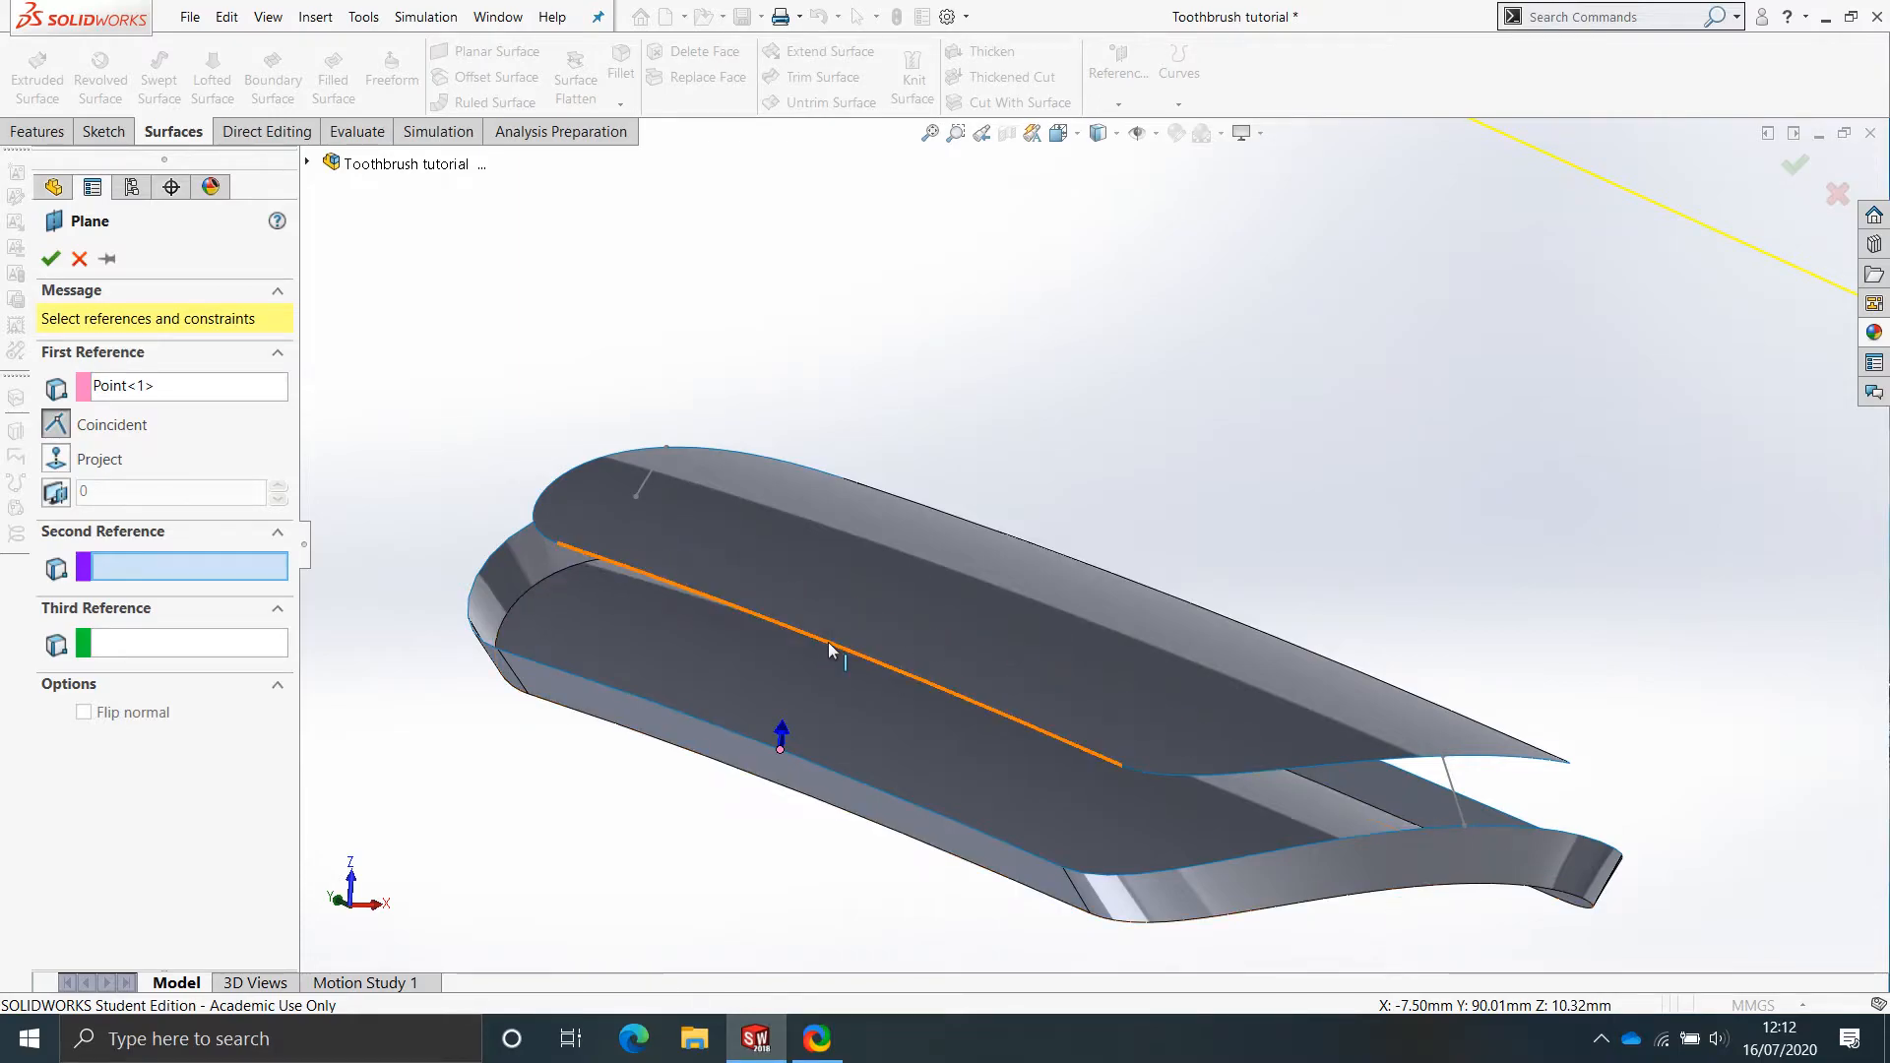
{"action": "scroll", "coordinate": [854, 646], "scroll_direction": "down", "scroll_amount": 5}
{"action": "scroll", "coordinate": [1100, 764], "scroll_direction": "down", "scroll_amount": 2}
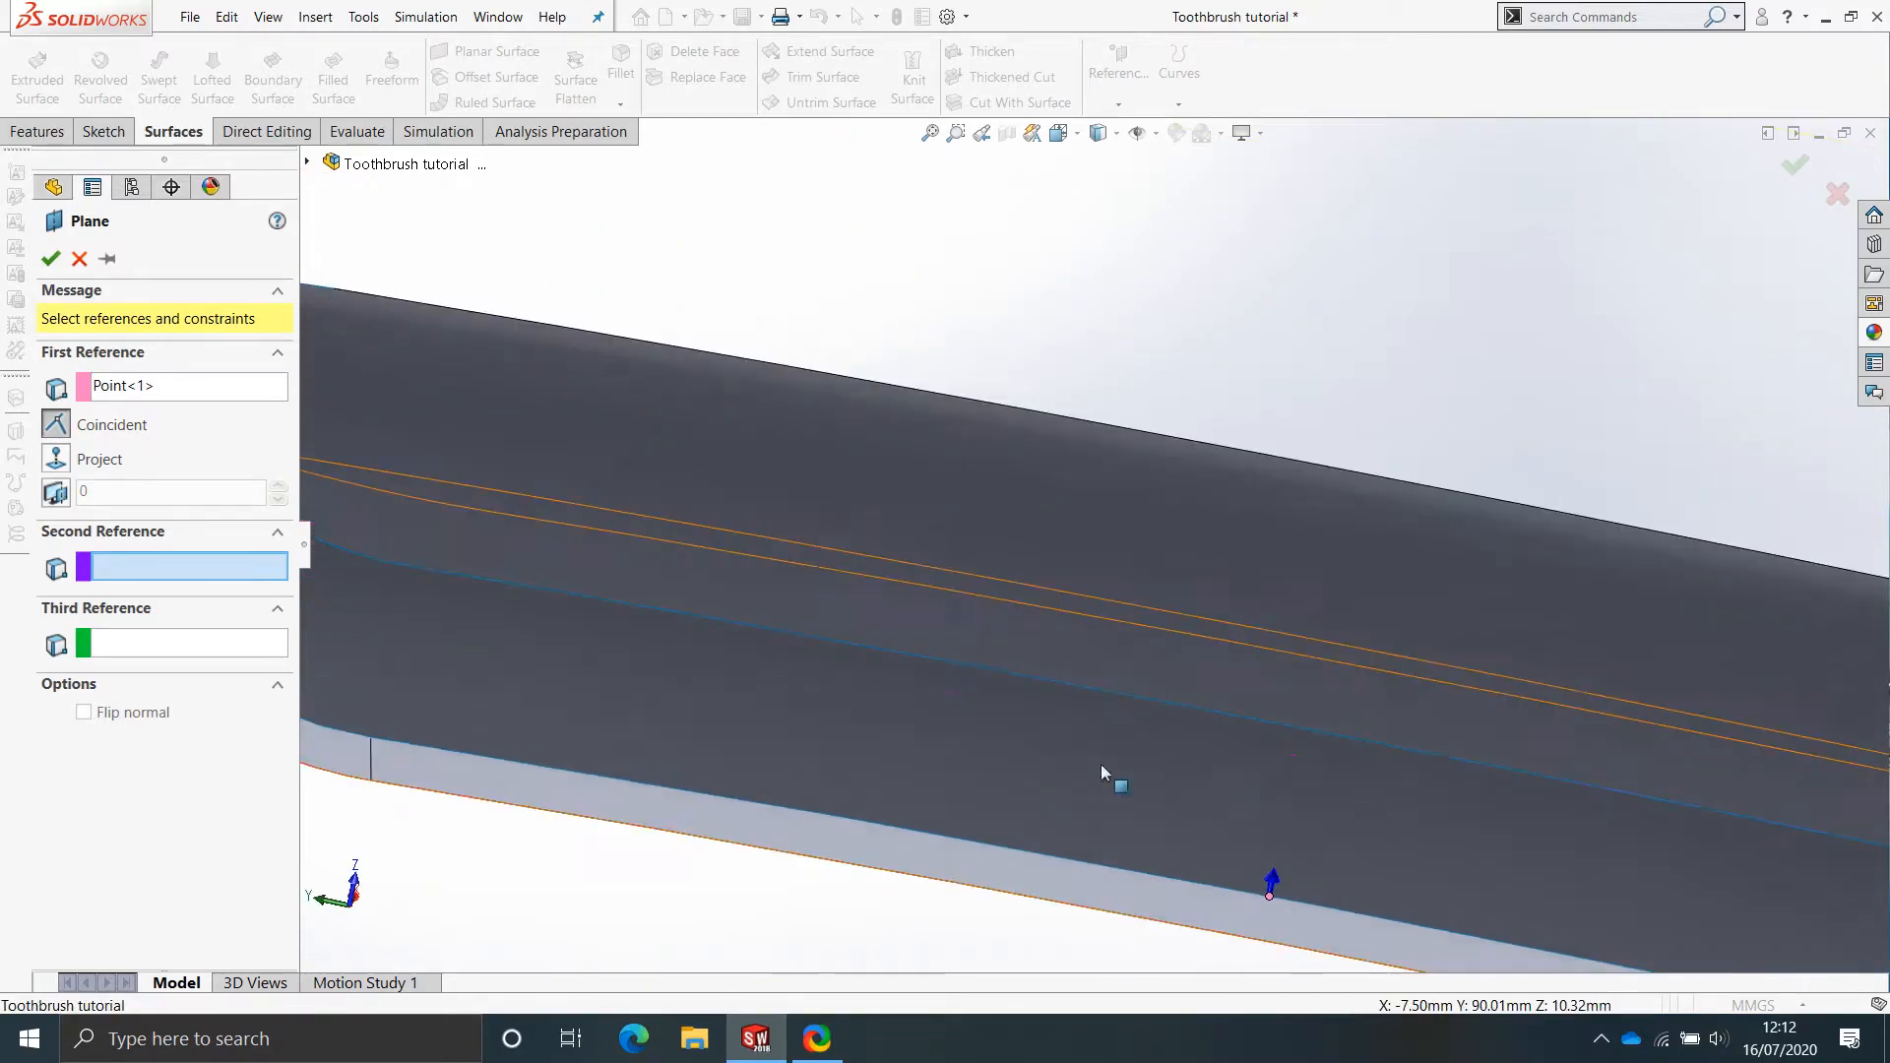
{"action": "left_click", "coordinate": [1306, 729]}
{"action": "scroll", "coordinate": [1306, 728], "scroll_direction": "up", "scroll_amount": 4}
{"action": "middle_click_drag", "start_coordinate": [1302, 724], "coordinate": [1504, 624]}
{"action": "scroll", "coordinate": [1503, 623], "scroll_direction": "down", "scroll_amount": 3}
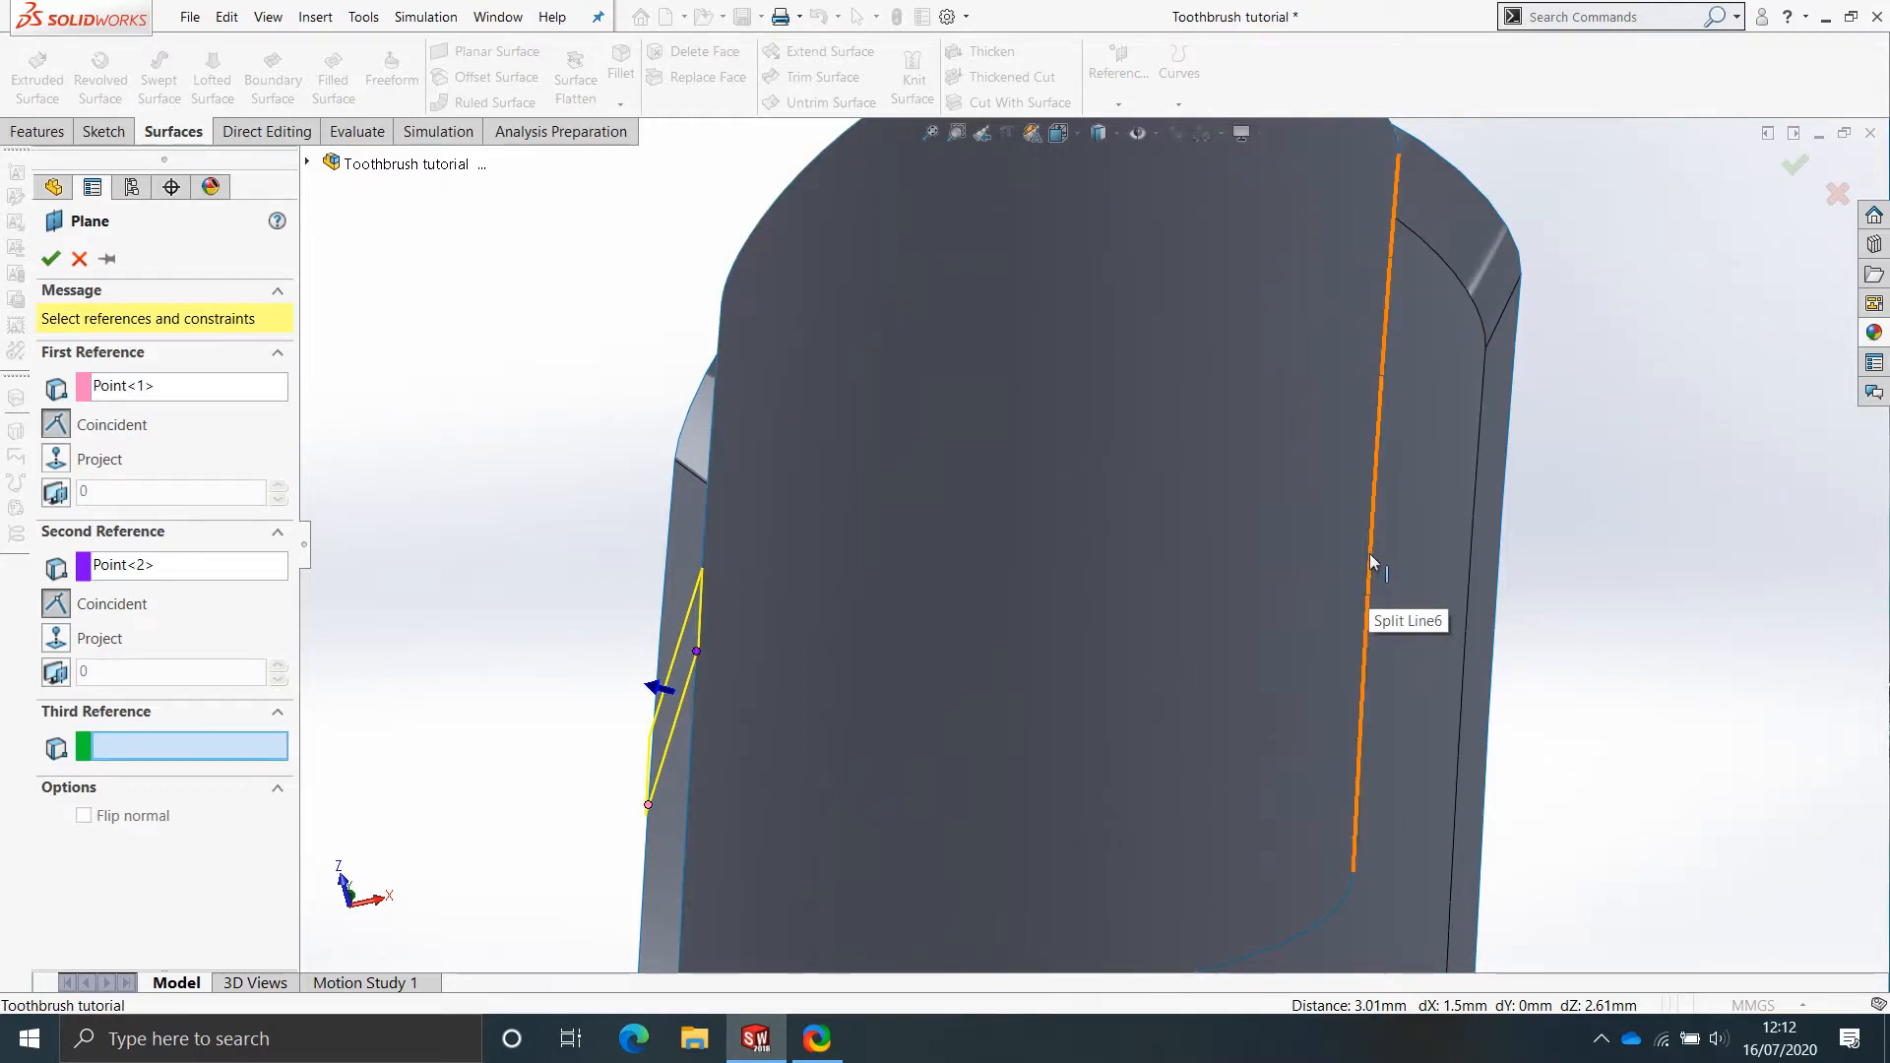
{"action": "left_click", "coordinate": [1375, 504]}
{"action": "middle_click_drag", "start_coordinate": [1013, 630], "coordinate": [1139, 476]}
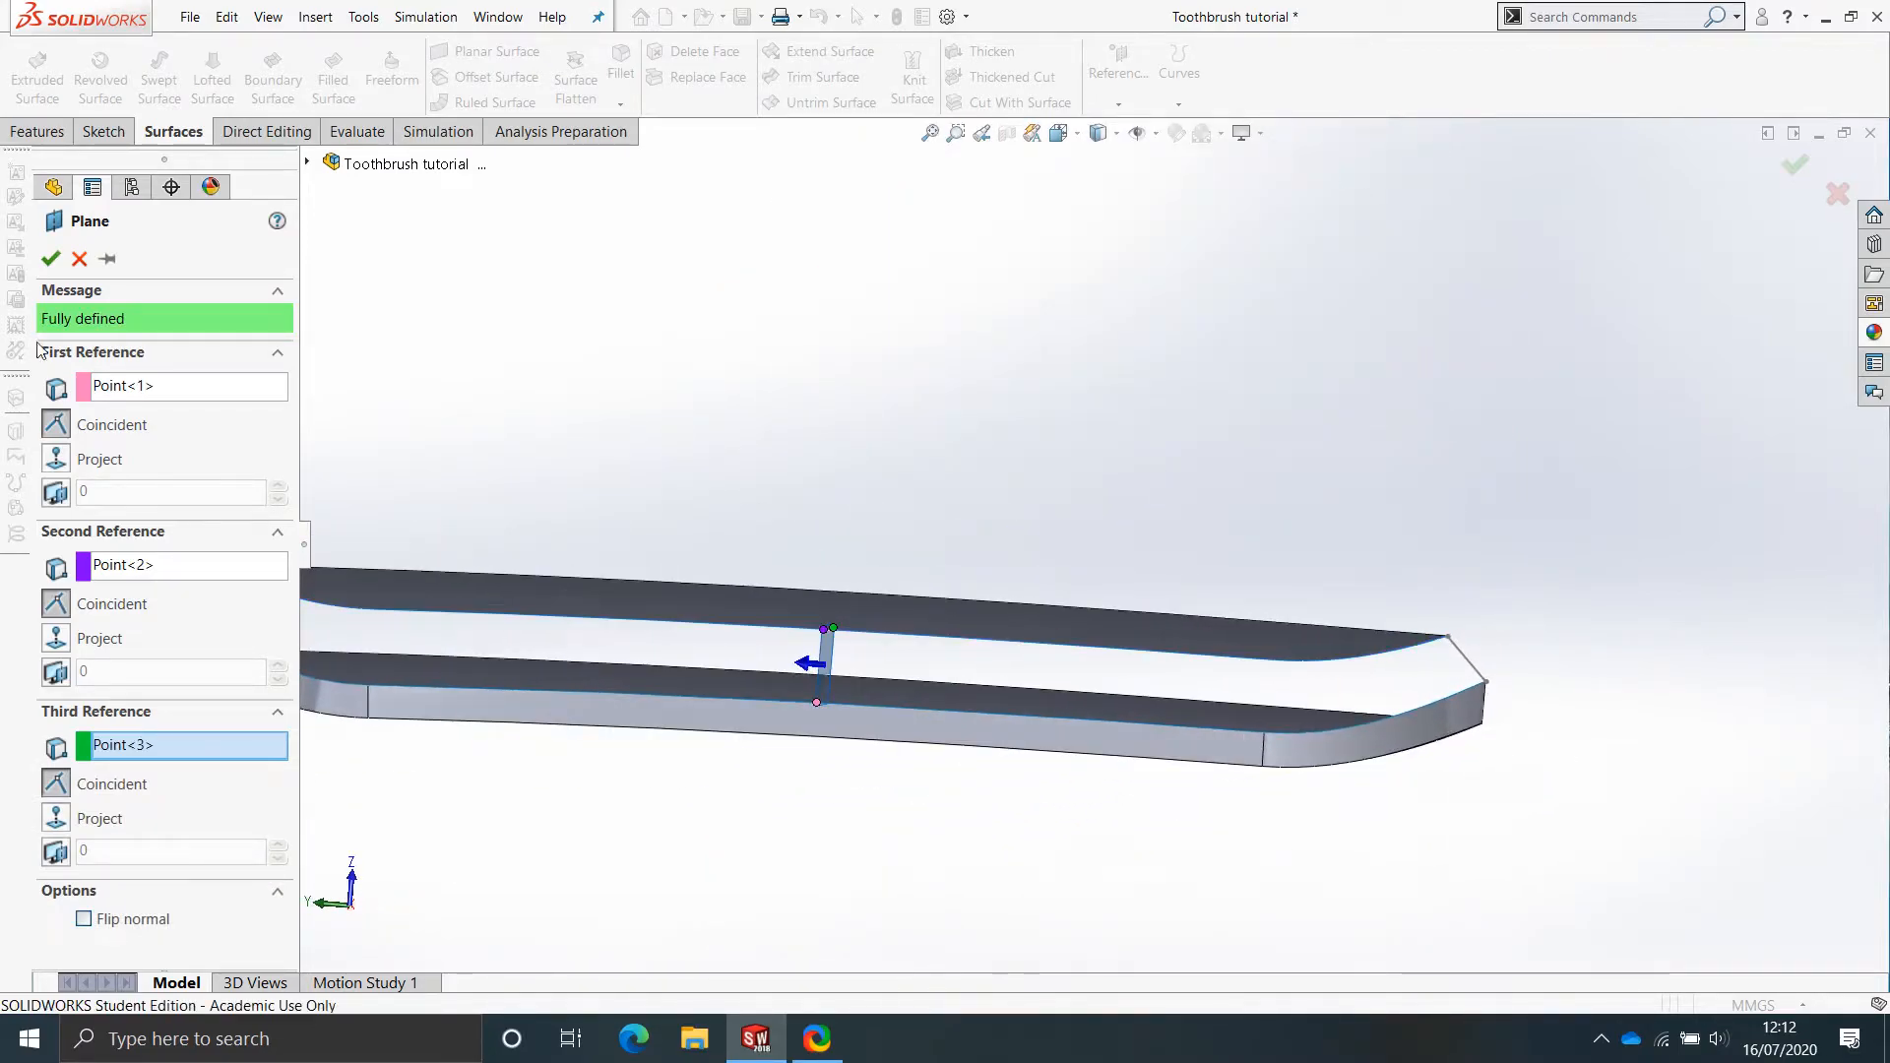
On the new cross-sectional plane, sketch a line from the raised surface's long edge to the recess wall's upper edge on the negative-X side.
{"action": "scroll", "coordinate": [841, 674], "scroll_direction": "down", "scroll_amount": 4}
{"action": "middle_click_drag", "start_coordinate": [843, 674], "coordinate": [1230, 617]}
{"action": "right_click", "coordinate": [1302, 524]}
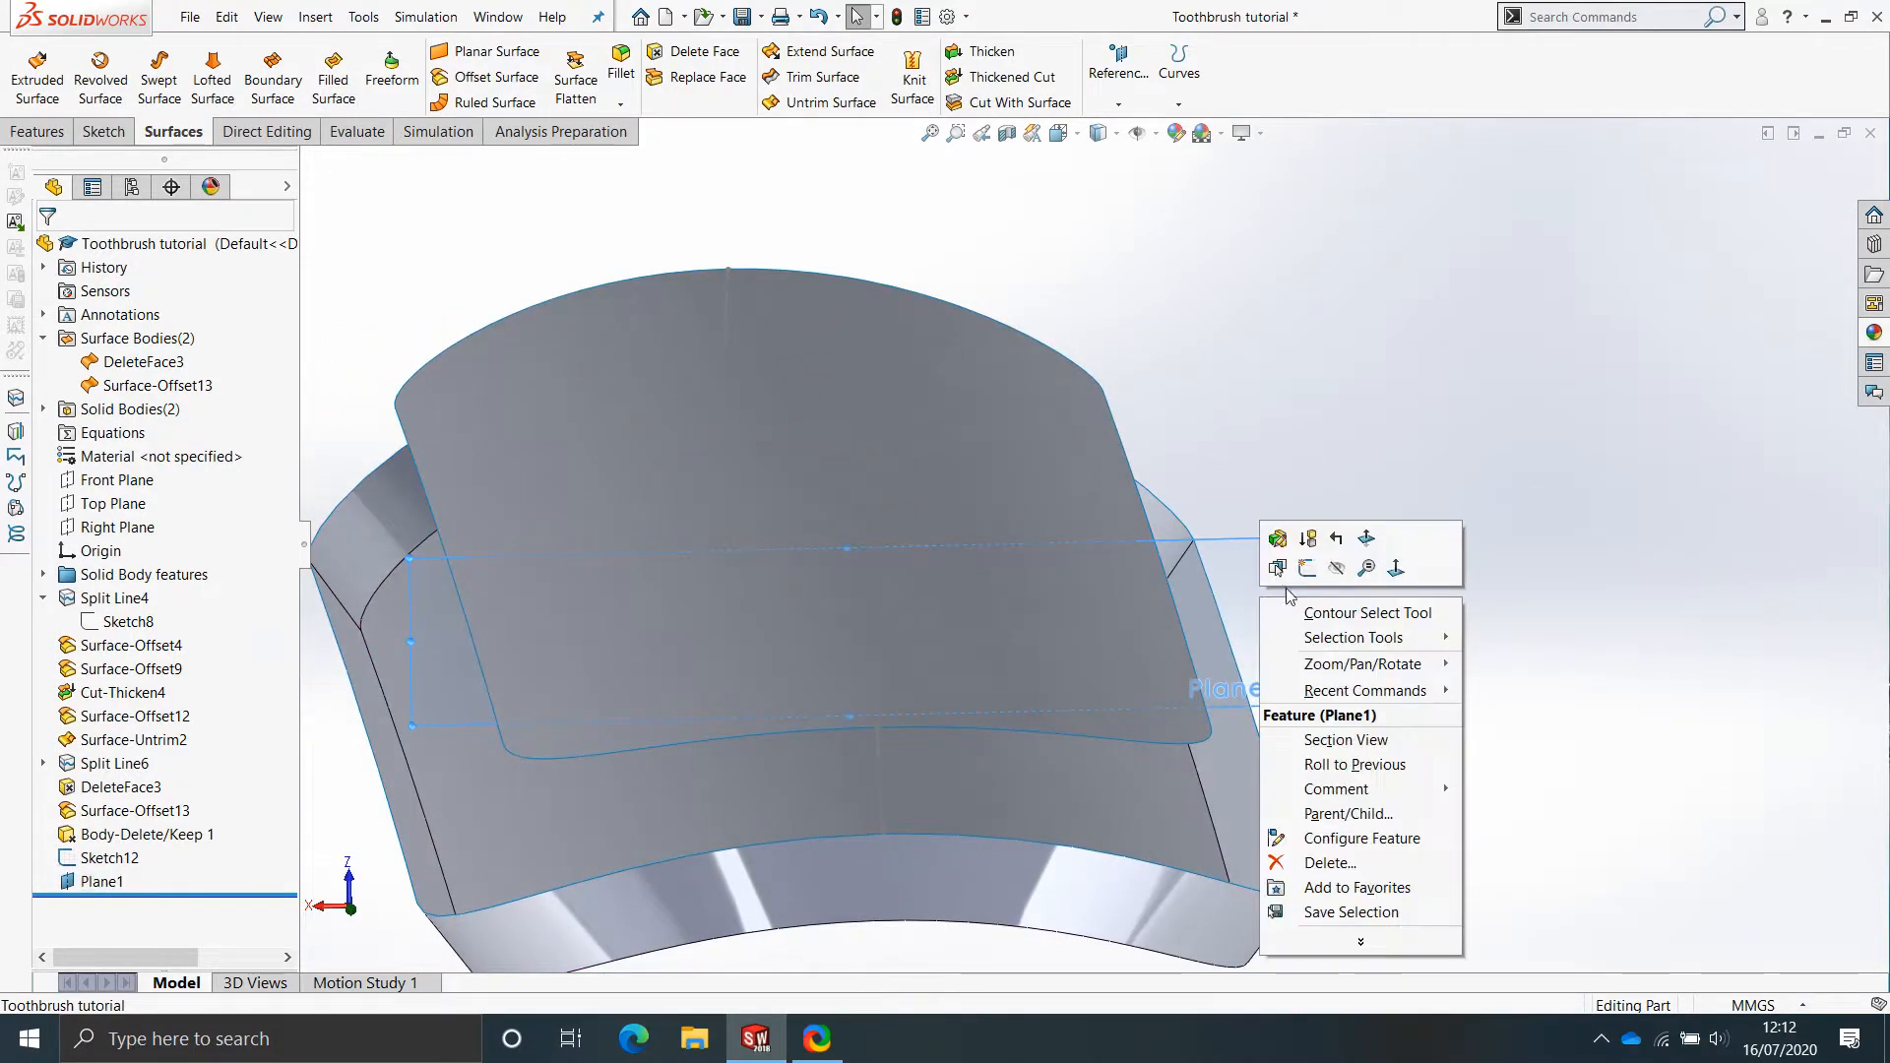
{"action": "left_click", "coordinate": [1314, 534]}
{"action": "right_click_drag", "start_coordinate": [1439, 553], "coordinate": [1331, 553]}
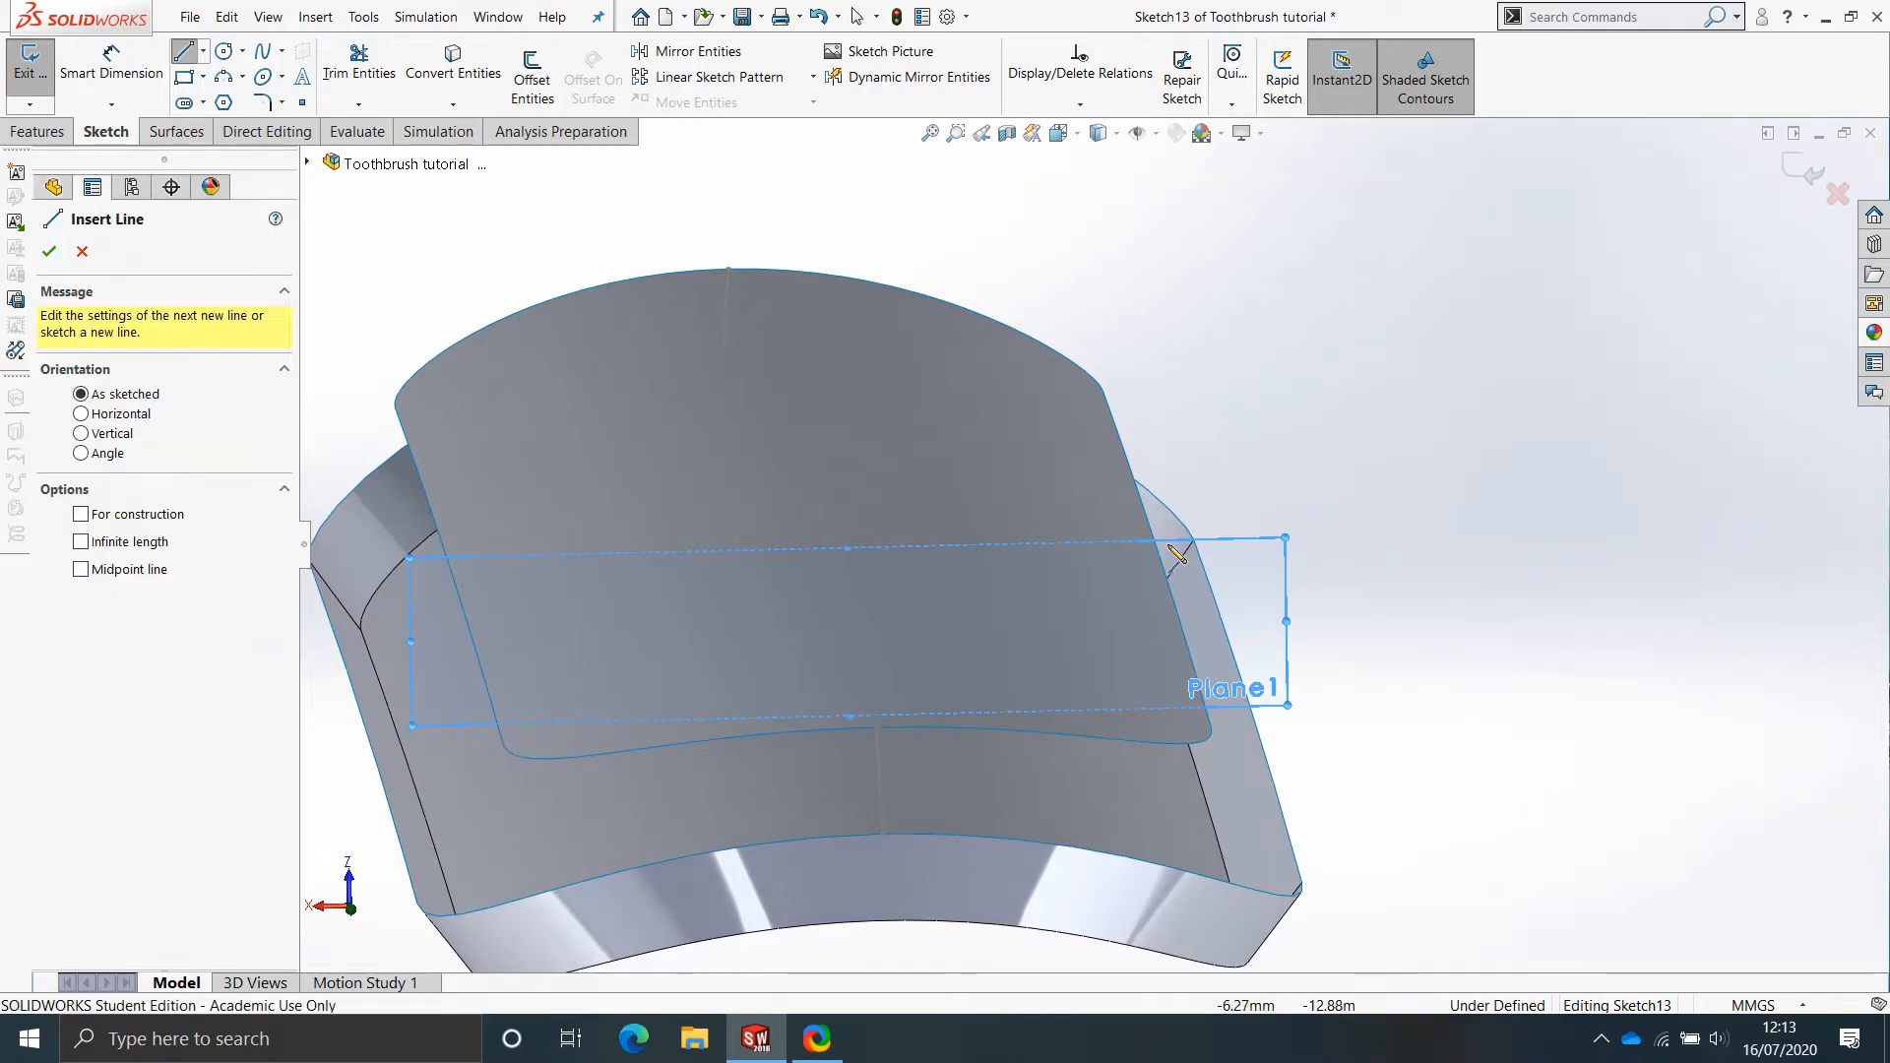
{"action": "left_click", "coordinate": [1154, 544]}
{"action": "left_click", "coordinate": [1251, 706]}
{"action": "key", "text": "Escape"}
Pierce the negative-X side line's endpoints to the raised surface's long edge and the recess wall's upper edge.
{"action": "scroll", "coordinate": [1263, 653], "scroll_direction": "down", "scroll_amount": 1}
{"action": "mouse_move", "coordinate": [1263, 650]}
{"action": "middle_mouse_down"}
{"action": "mouse_move", "coordinate": [1219, 616]}
{"action": "mouse_move", "coordinate": [1088, 583]}
{"action": "middle_mouse_up"}
{"action": "left_click", "coordinate": [1043, 538]}
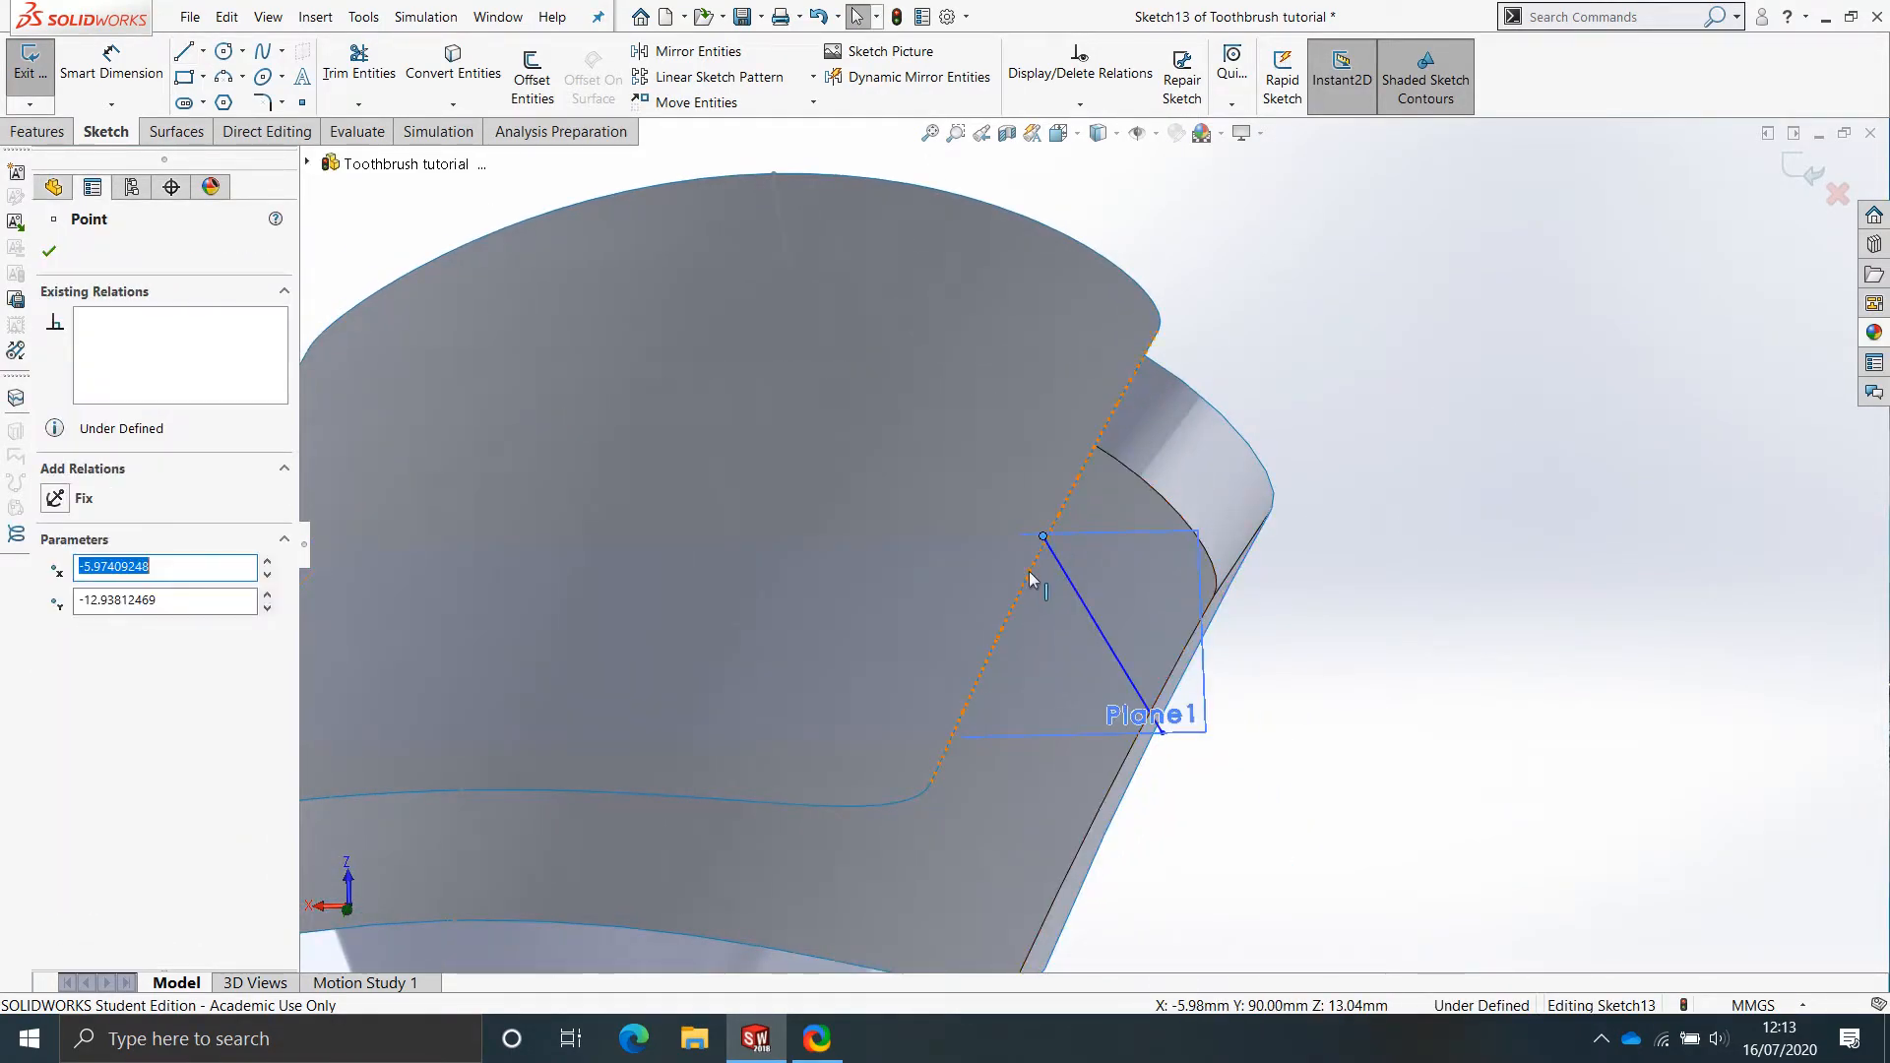
{"action": "left_click", "coordinate": [1030, 571], "text": "ctrl"}
{"action": "left_click", "coordinate": [1115, 484]}
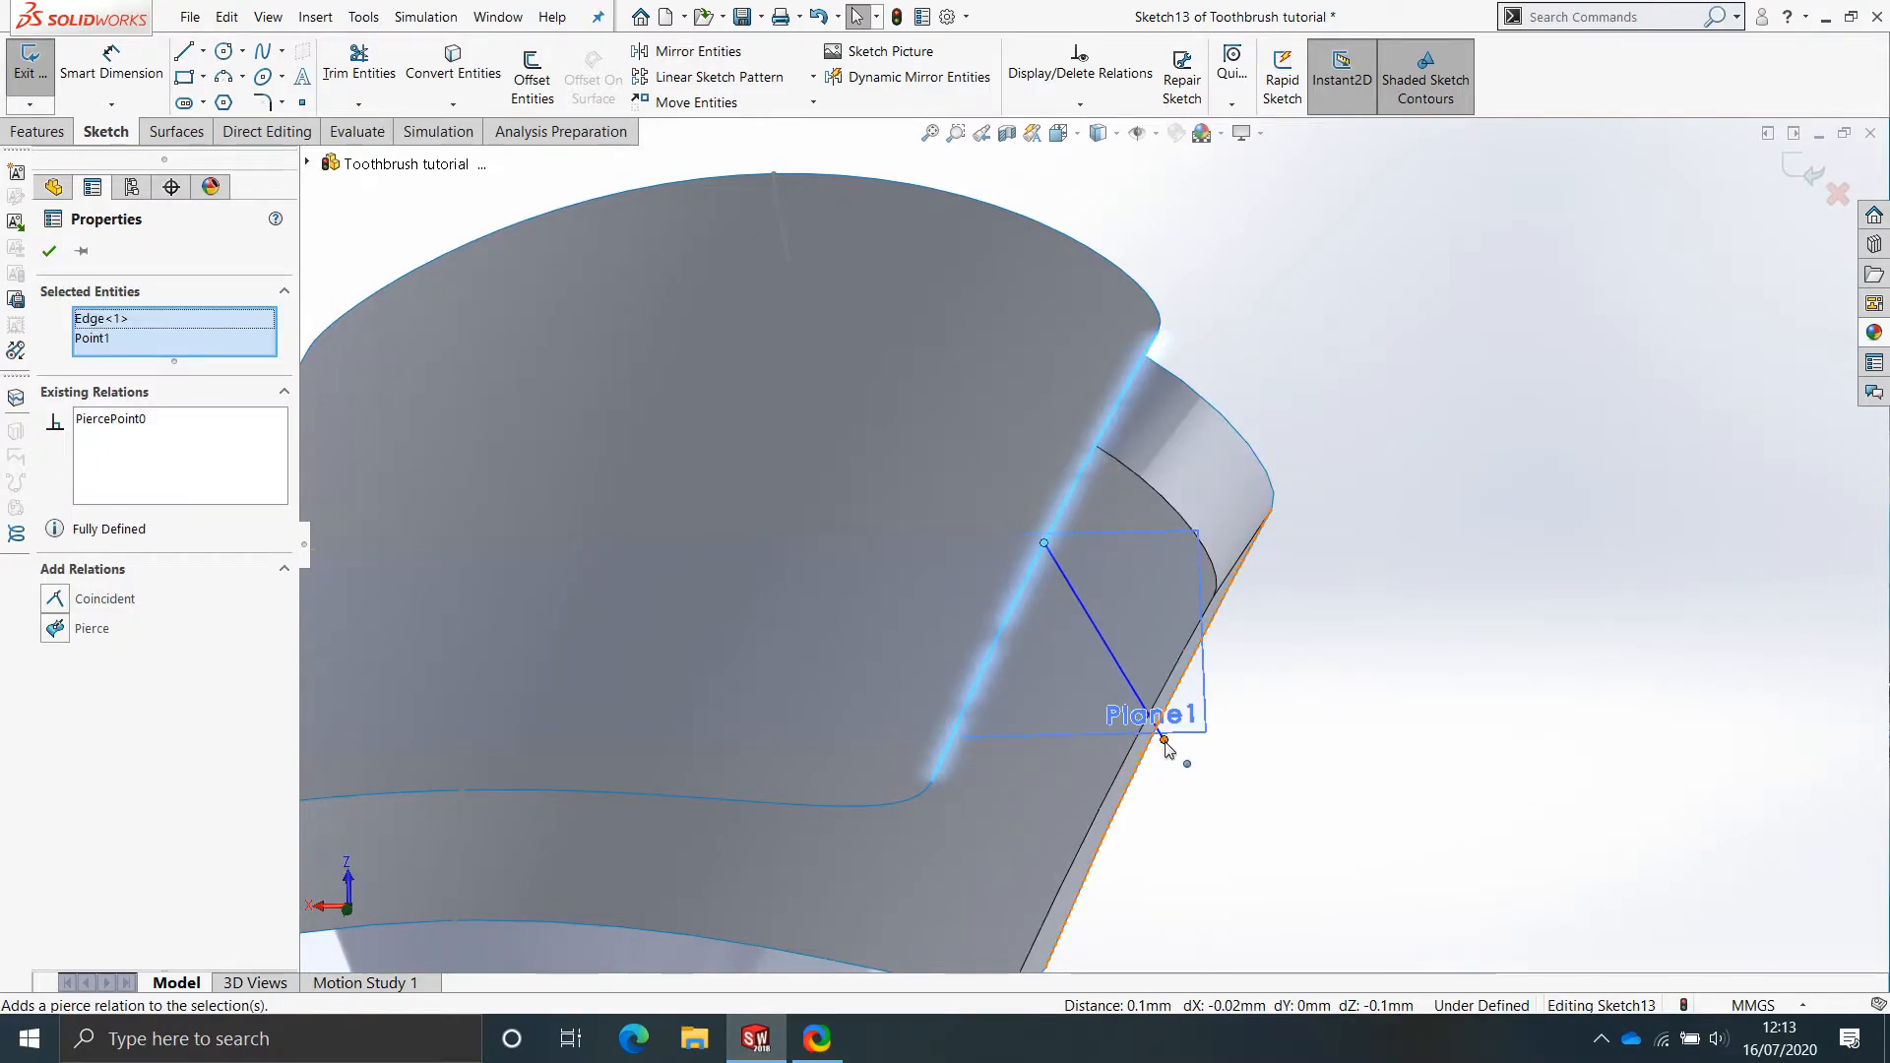
{"action": "left_click", "coordinate": [1165, 741]}
{"action": "left_click", "coordinate": [1128, 754], "text": "ctrl"}
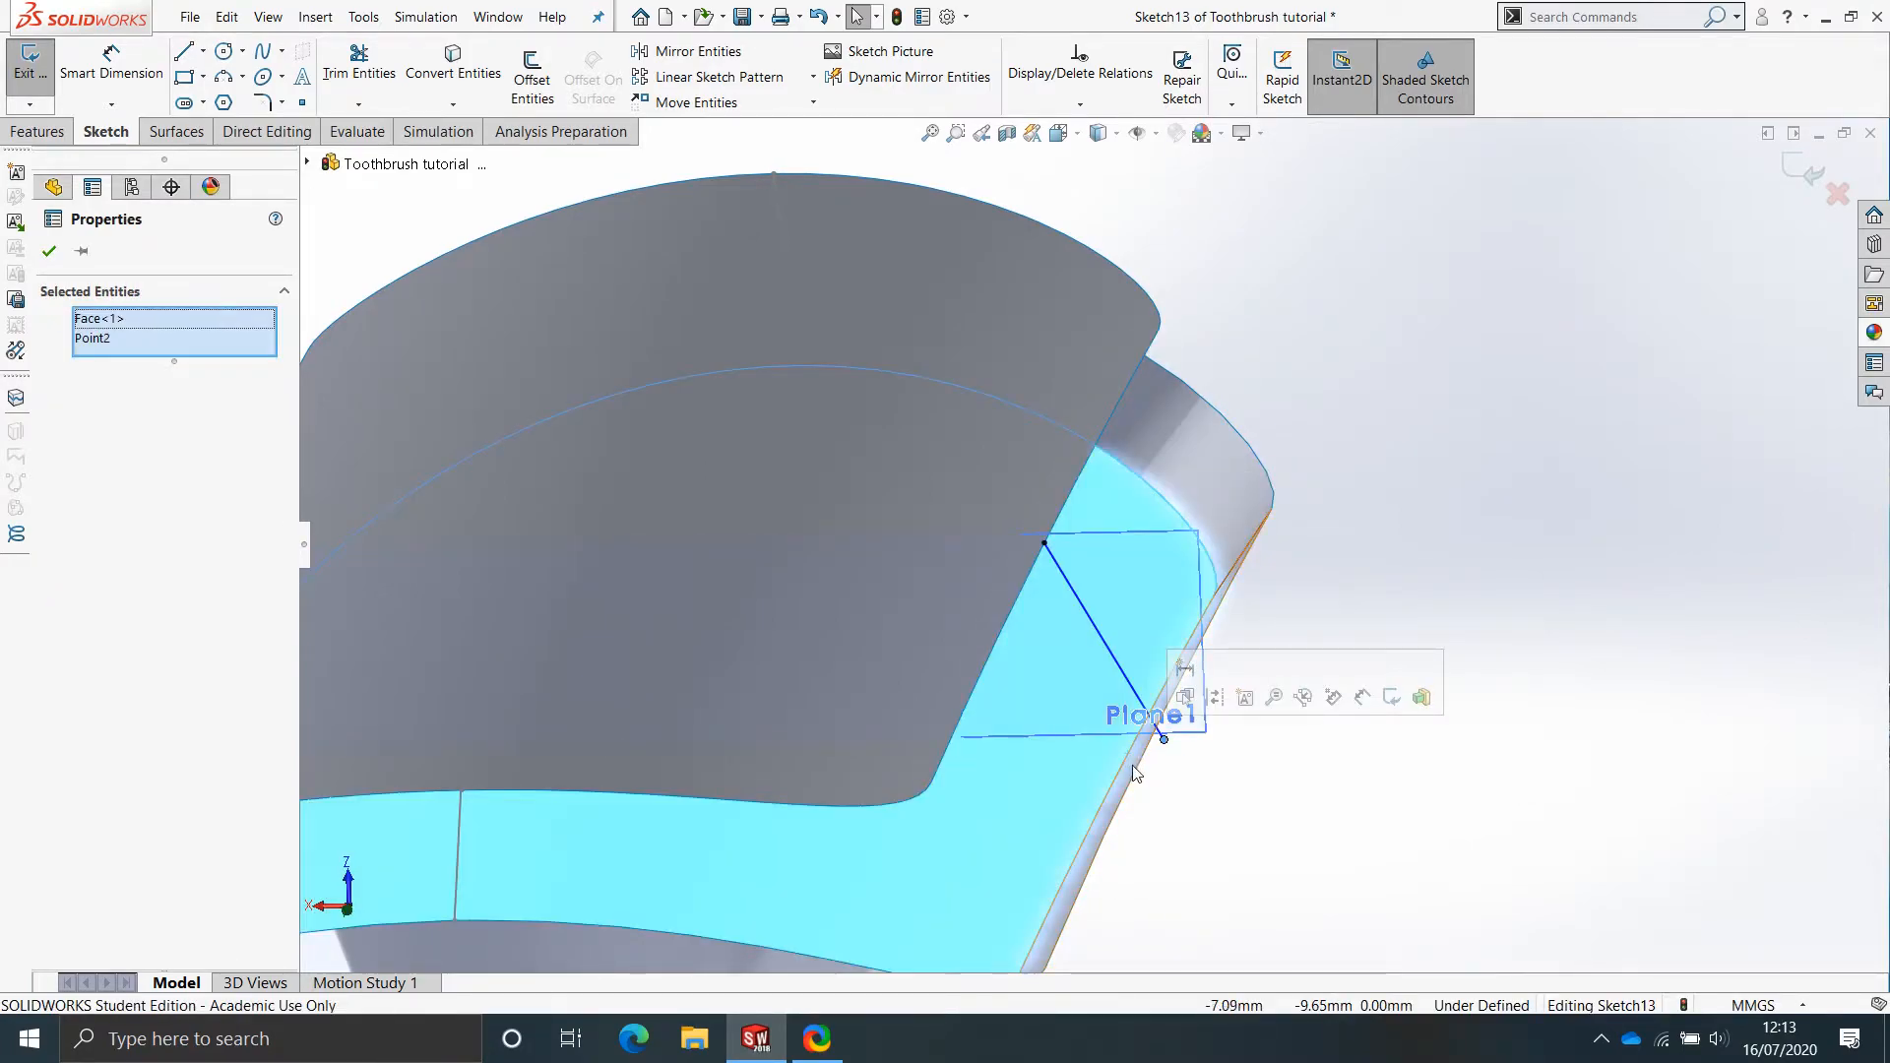
{"action": "left_click", "coordinate": [1148, 778]}
{"action": "left_click", "coordinate": [1165, 740]}
{"action": "left_click", "coordinate": [1196, 653], "text": "ctrl"}
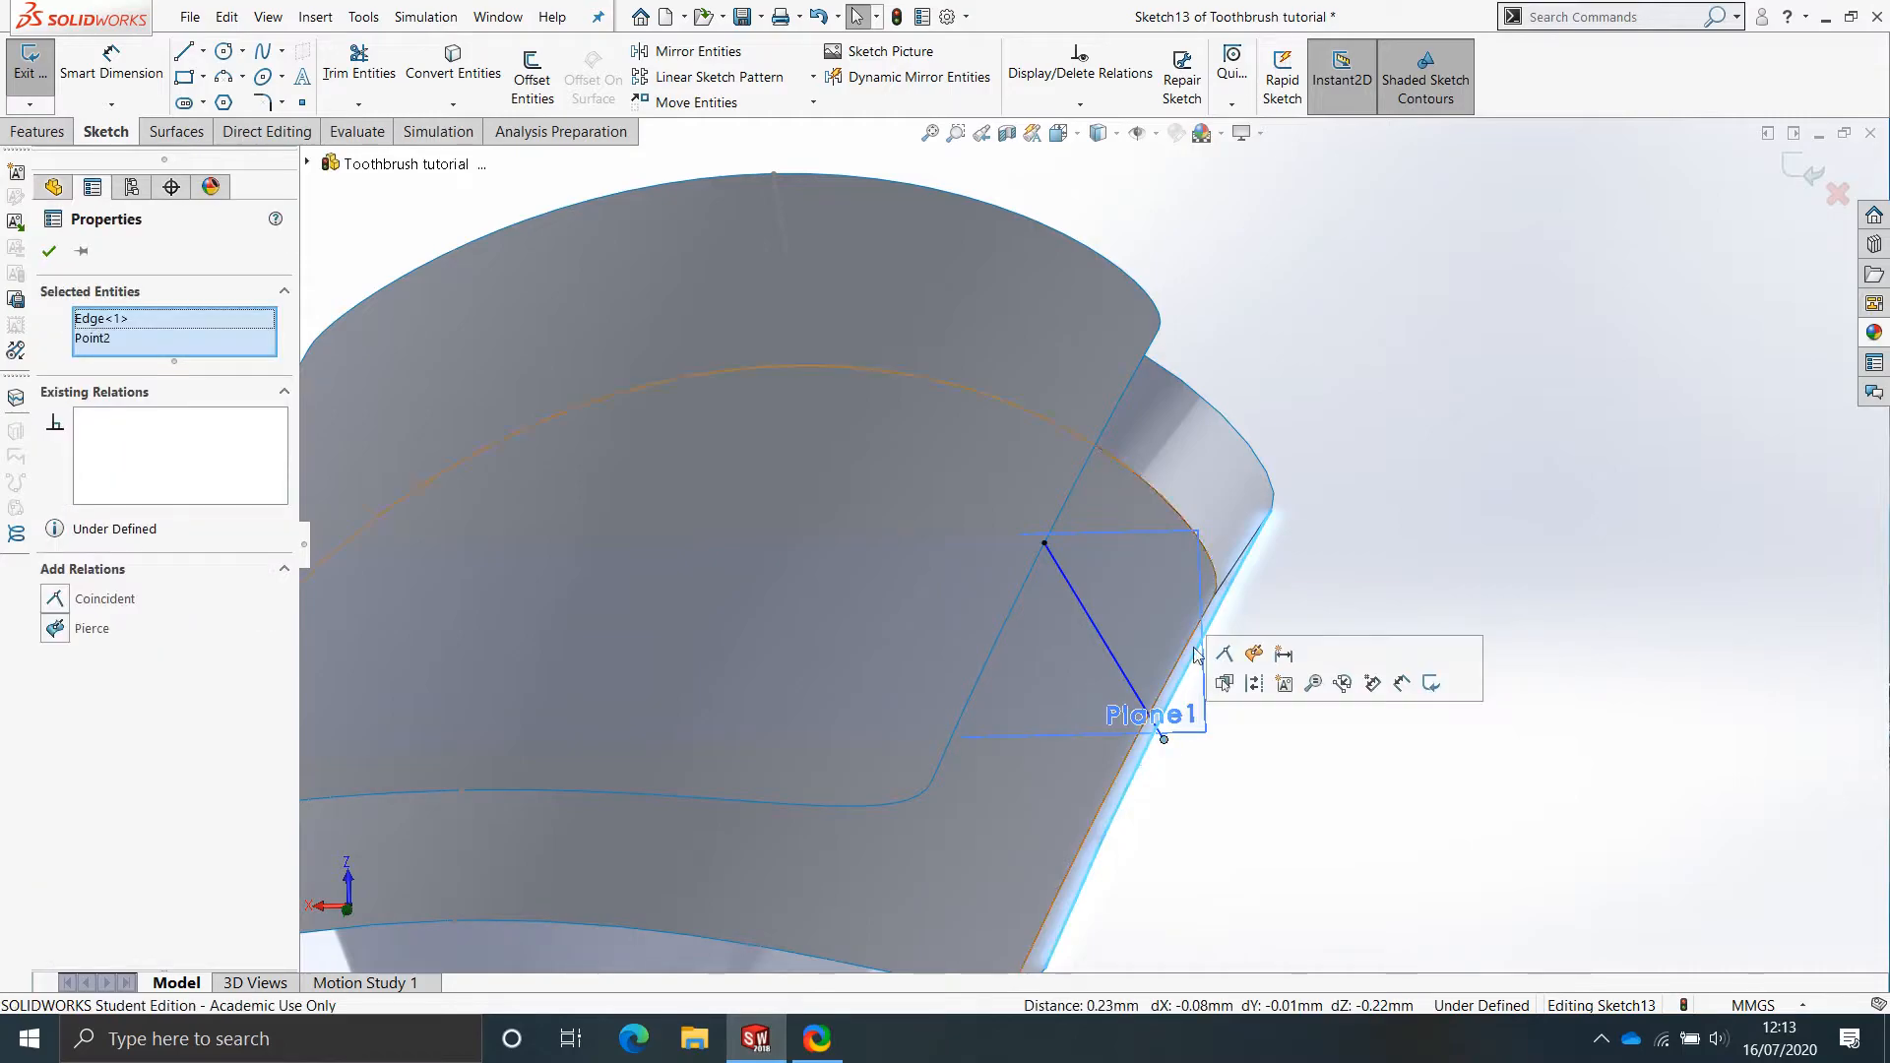
{"action": "left_click", "coordinate": [1252, 655]}
{"action": "left_click", "coordinate": [1223, 874]}
Sketch a matching line on the positive-X side from the recess wall's upper edge to the raised surface's long edge.
{"action": "scroll", "coordinate": [459, 518], "scroll_direction": "up", "scroll_amount": 6}
{"action": "scroll", "coordinate": [650, 527], "scroll_direction": "down", "scroll_amount": 5}
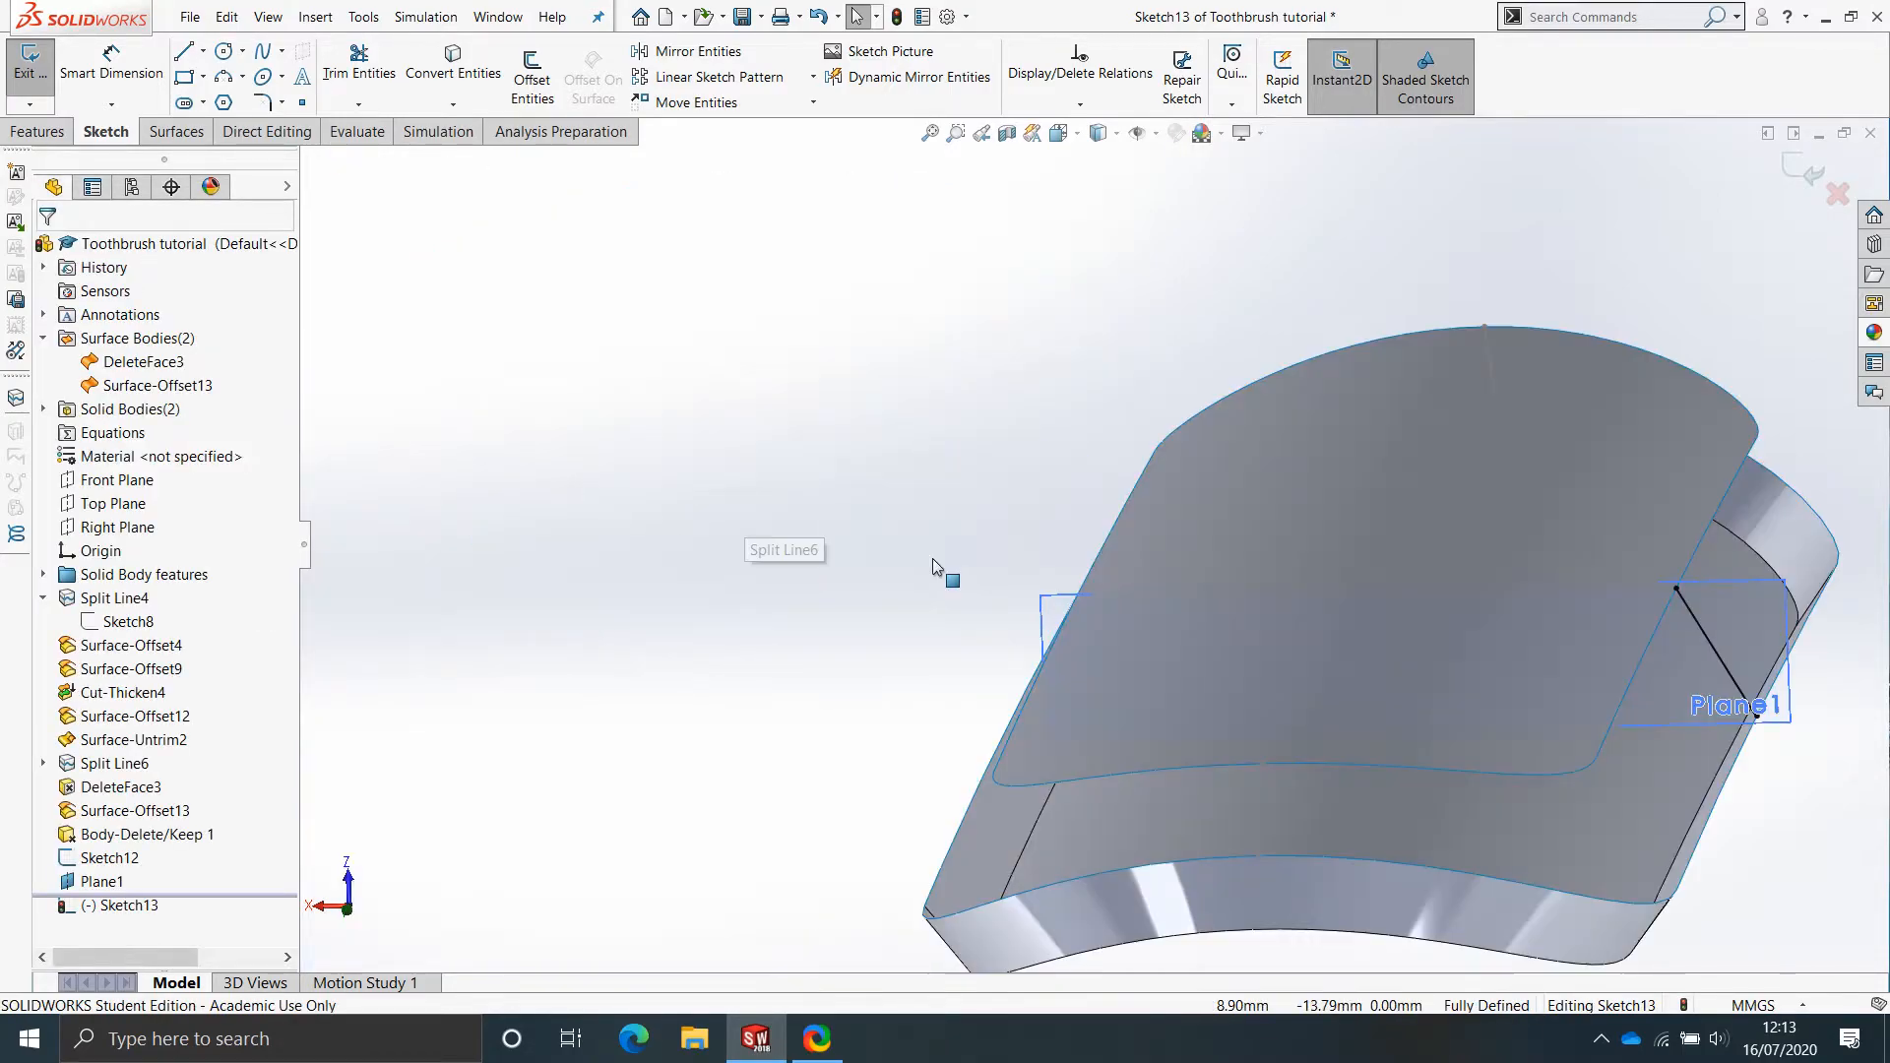
{"action": "middle_click_drag", "start_coordinate": [933, 559], "coordinate": [953, 571]}
{"action": "right_click_drag", "start_coordinate": [936, 592], "coordinate": [825, 593]}
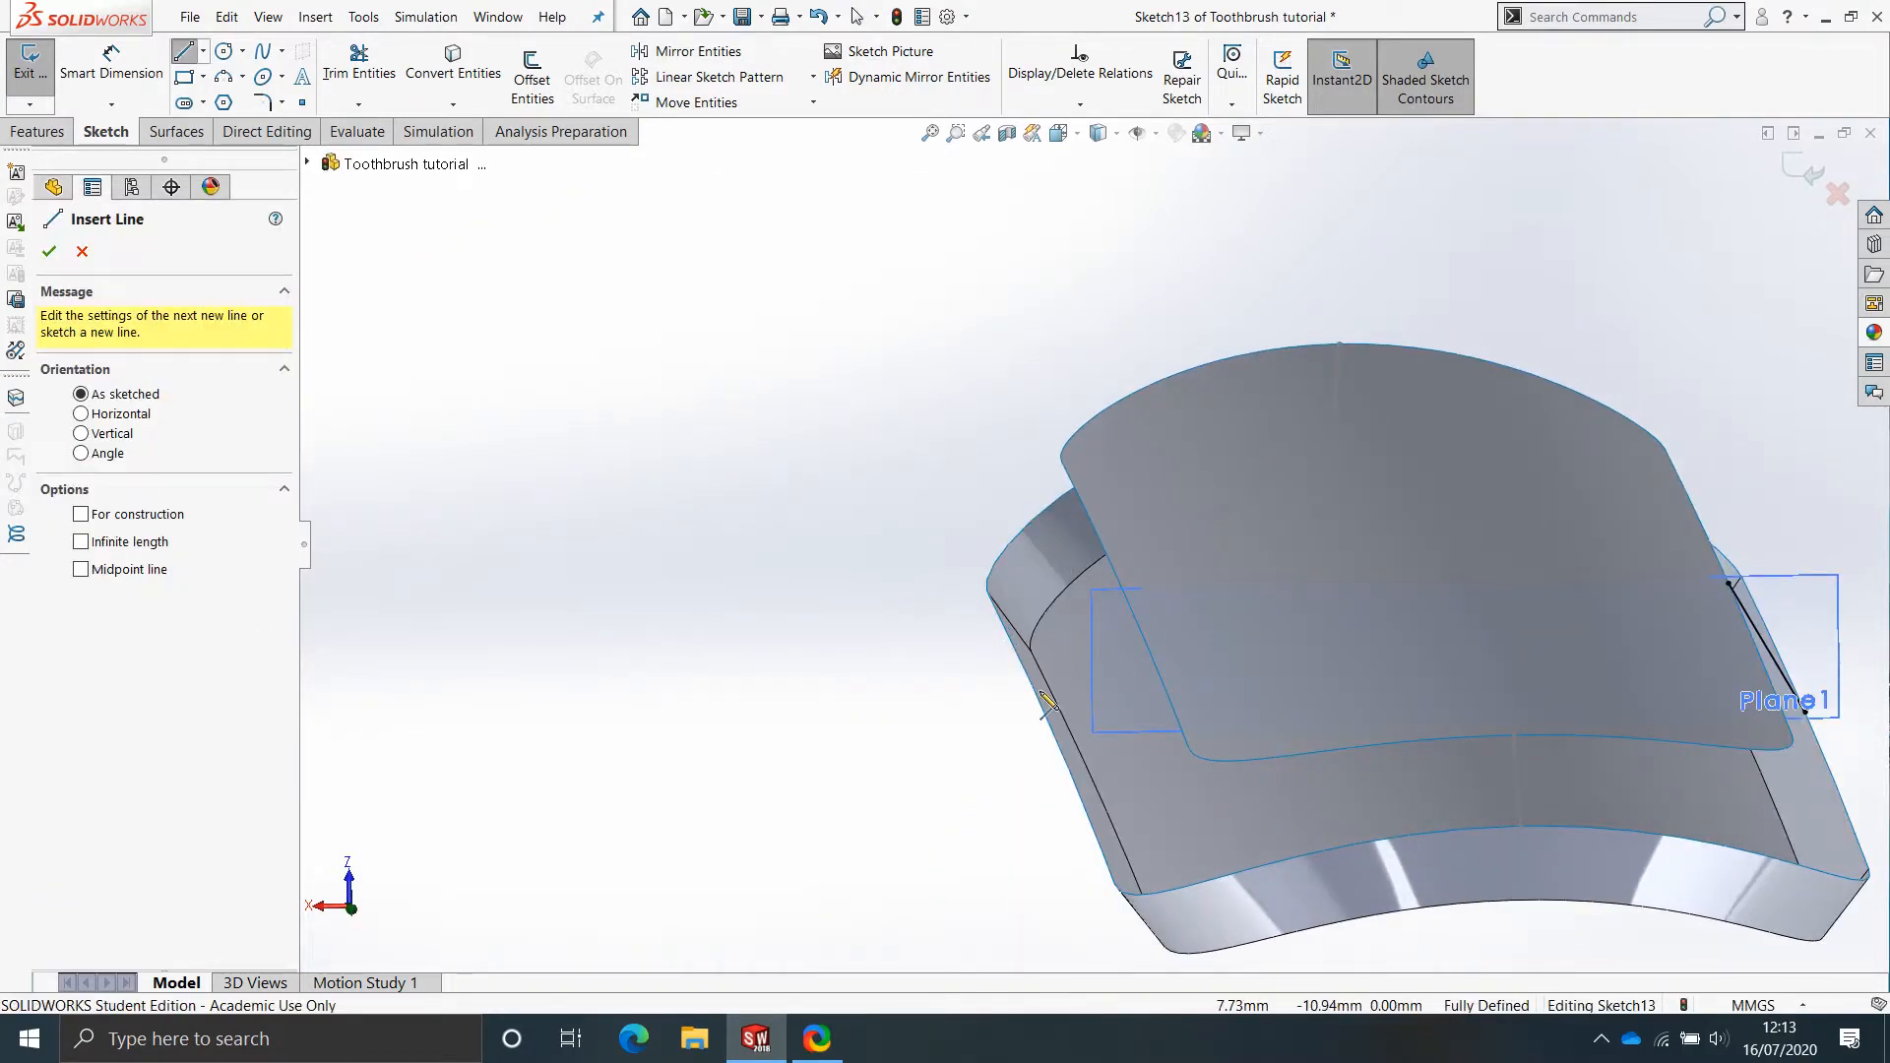
{"action": "left_click_drag", "start_coordinate": [1034, 692], "coordinate": [1134, 610]}
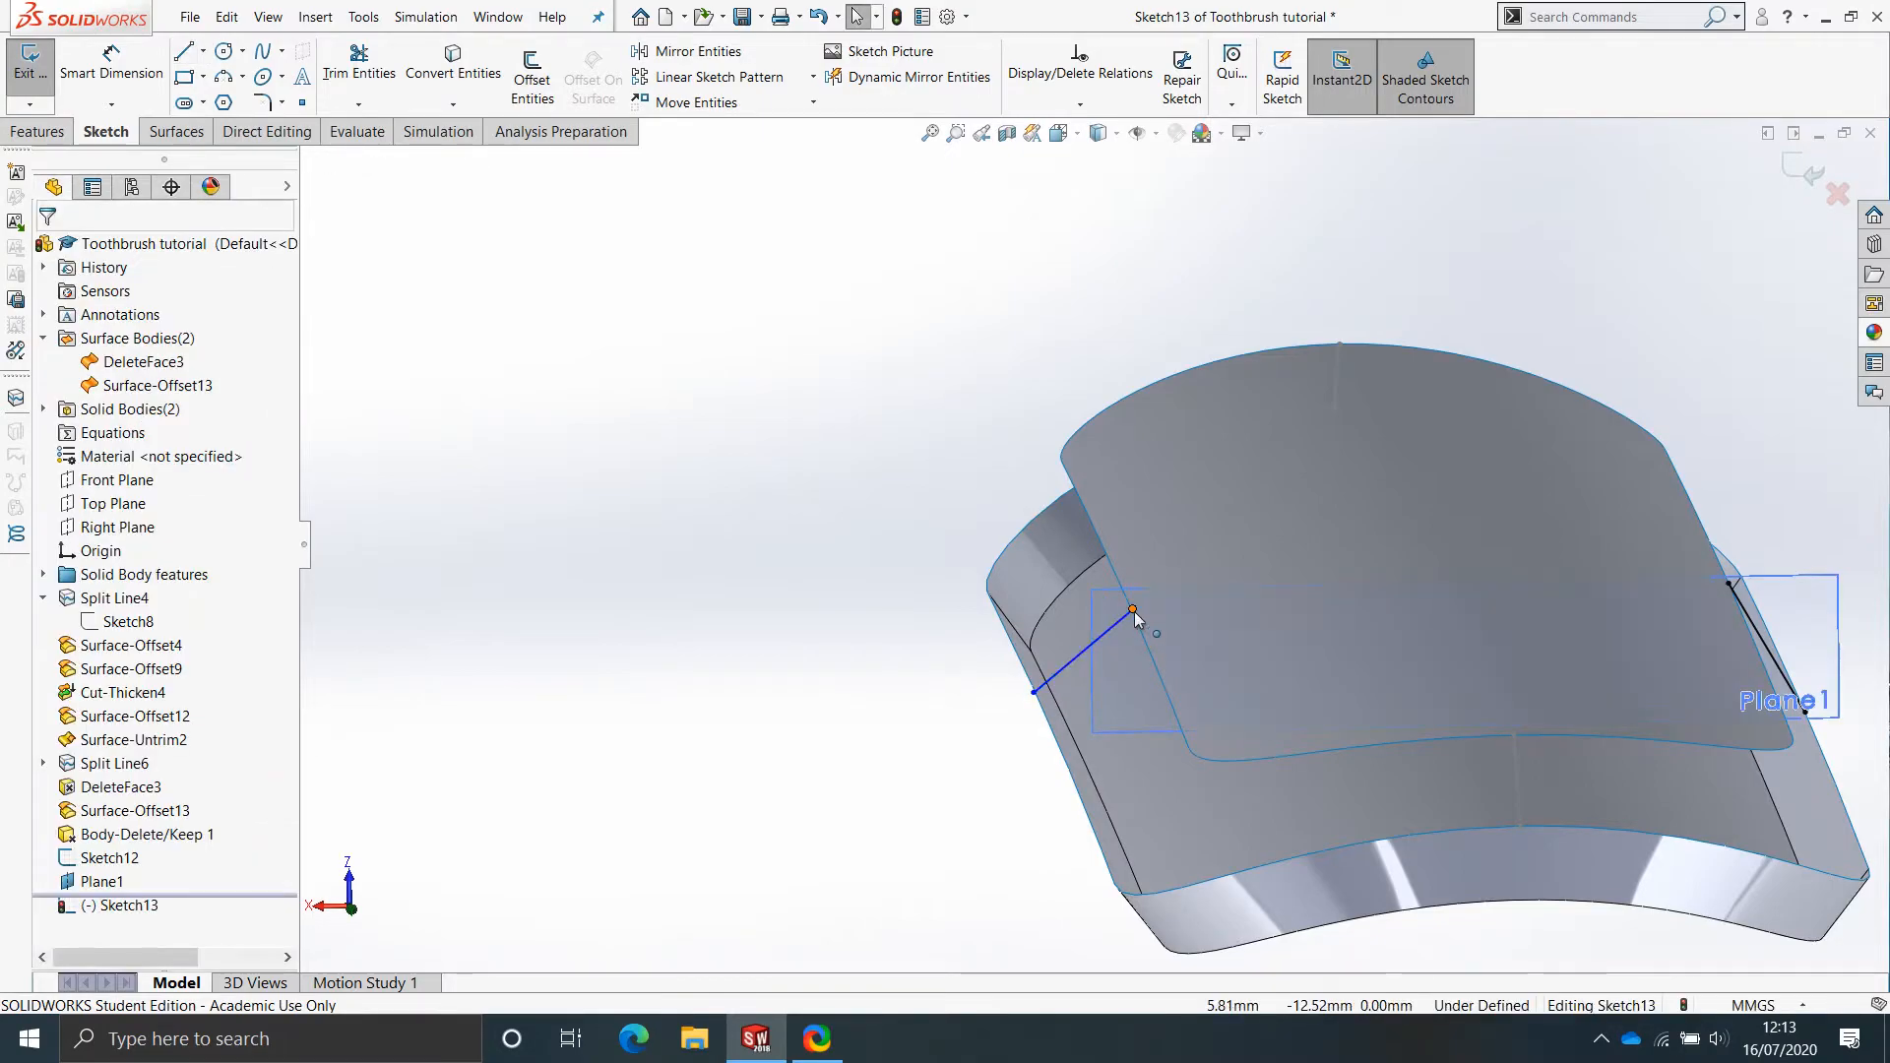
Pierce the positive-X side line's endpoints to the raised surface's long edge and the recess wall's upper edge, and close the sketch.
{"action": "left_click", "coordinate": [1134, 610]}
{"action": "left_click", "coordinate": [1144, 638], "text": "ctrl"}
{"action": "left_click", "coordinate": [1232, 551]}
{"action": "left_click", "coordinate": [1027, 679]}
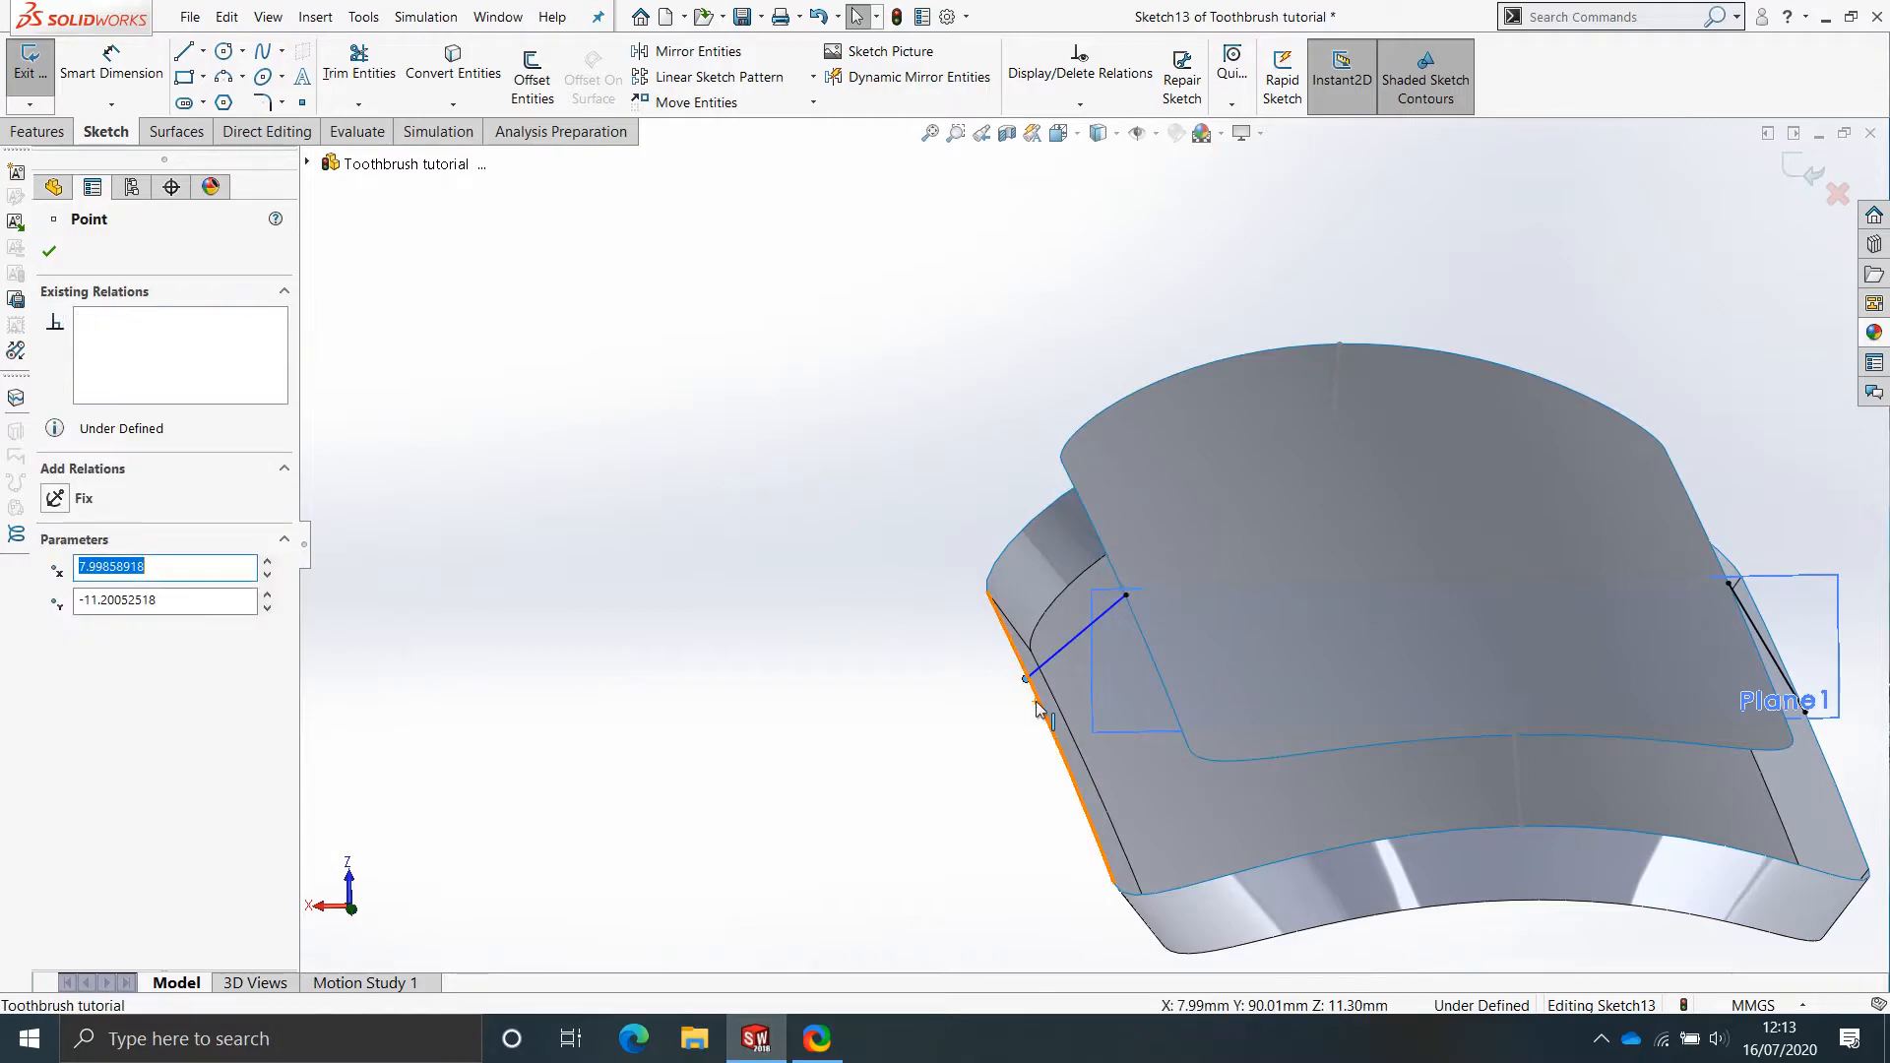
{"action": "left_click", "coordinate": [1042, 695], "text": "ctrl"}
{"action": "left_click", "coordinate": [1113, 618]}
{"action": "middle_click_drag", "start_coordinate": [908, 702], "coordinate": [1801, 221]}
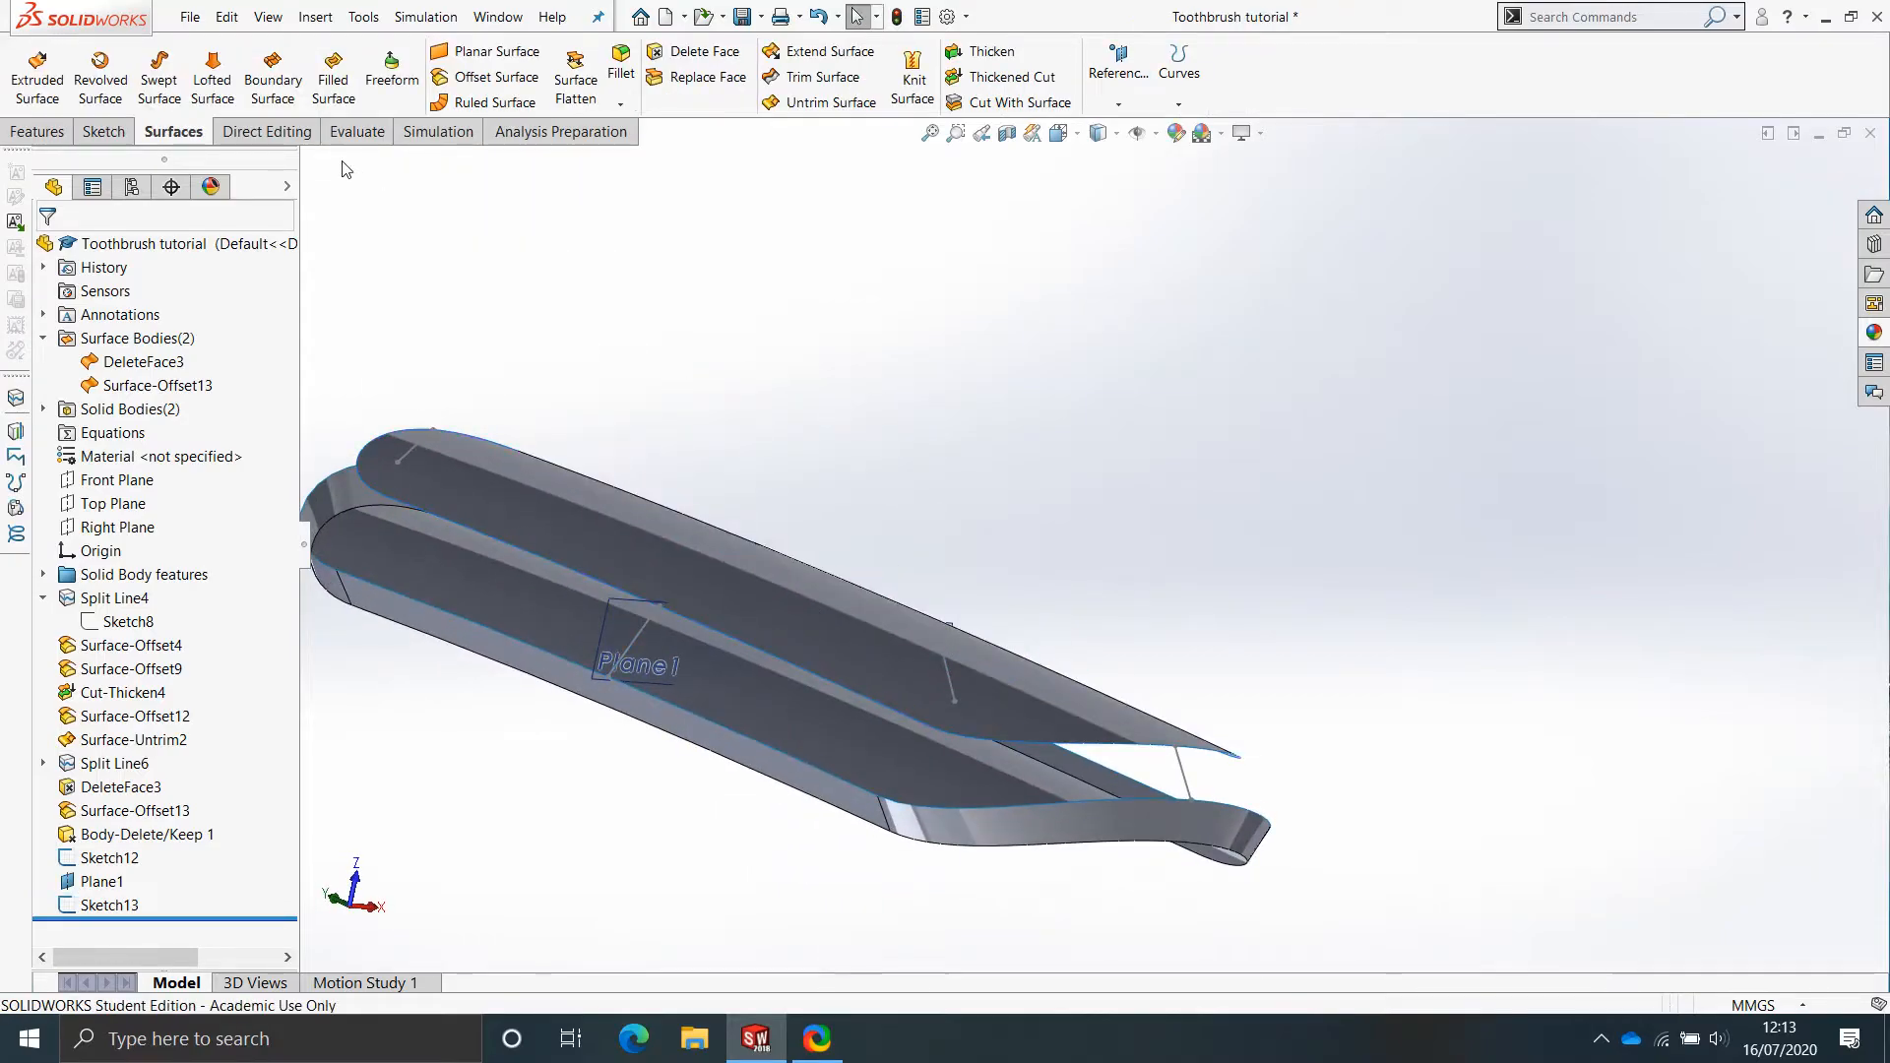
Start a Boundary Surface for the gap between the raised surface and the recess walls.
{"action": "left_click", "coordinate": [273, 81]}
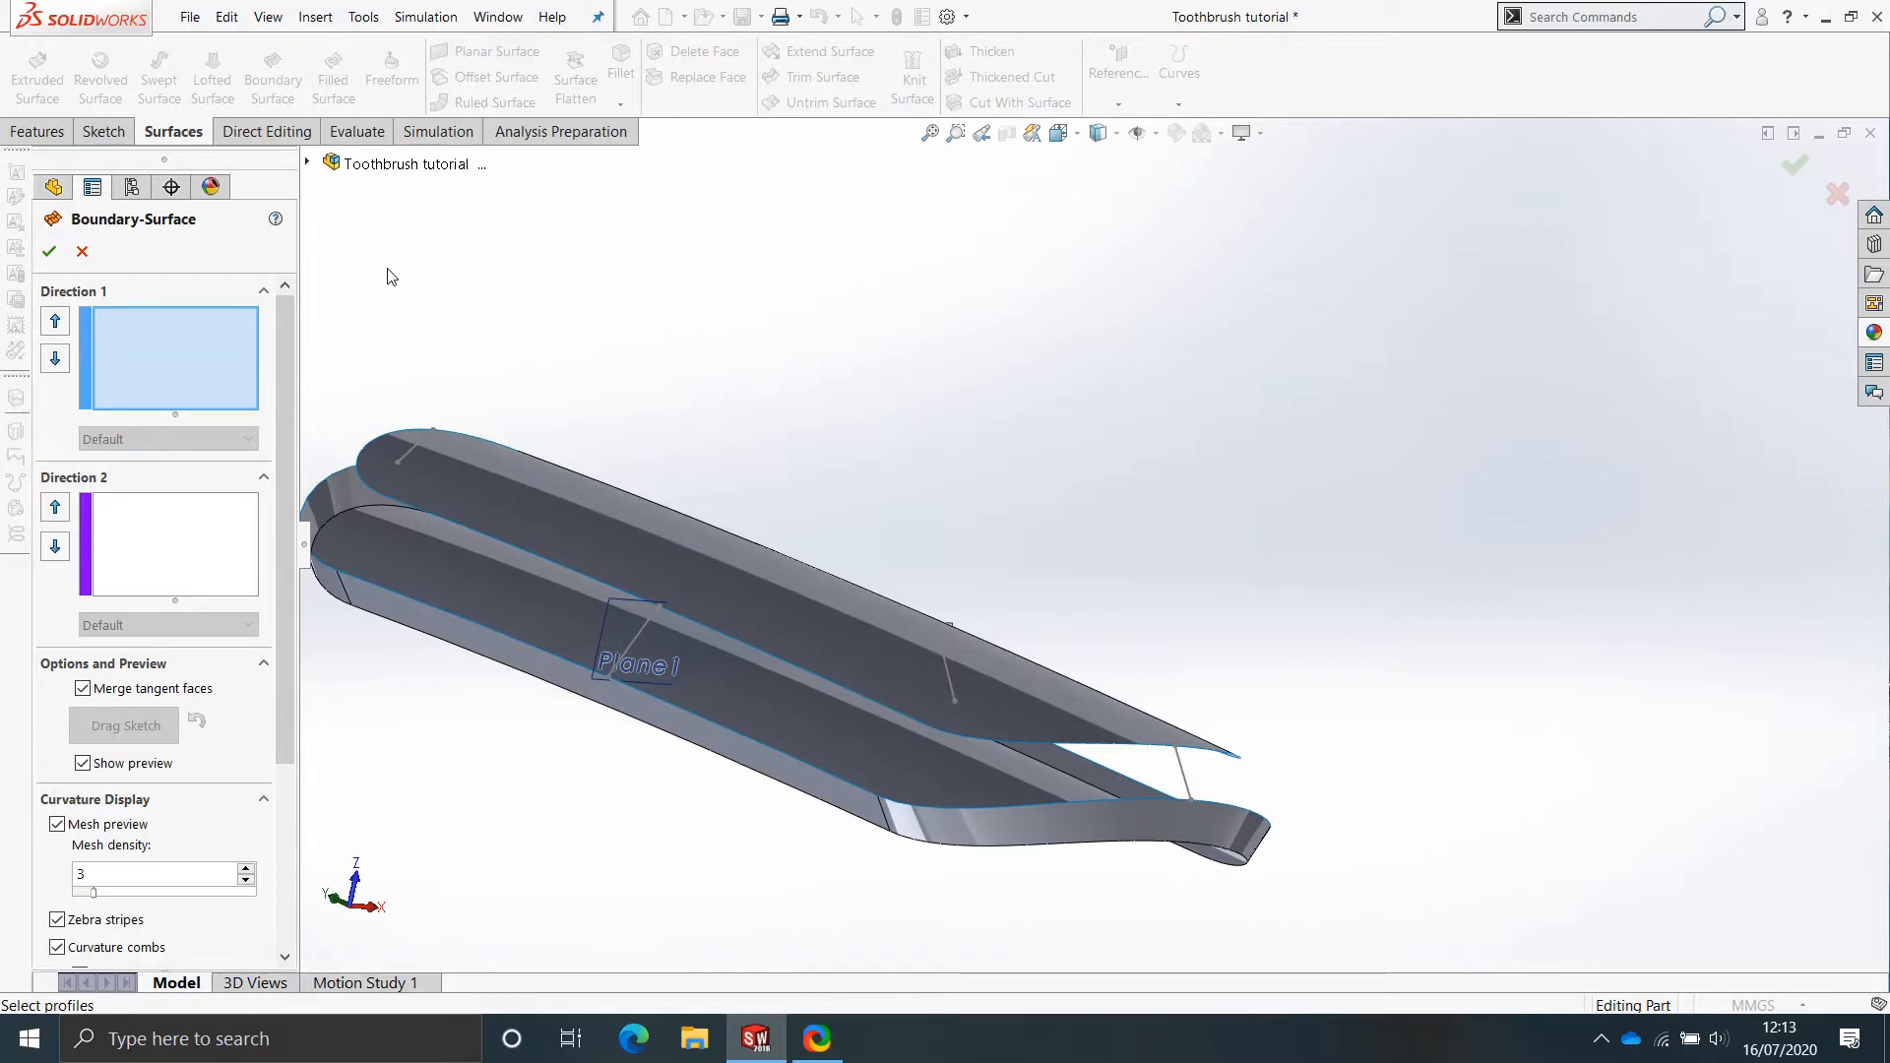
Select the top surface's outline and the base wall's upper edge outline as closed-loop Direction 1 profiles of the boundary surface.
{"action": "scroll", "coordinate": [669, 536], "scroll_direction": "up", "scroll_amount": 1}
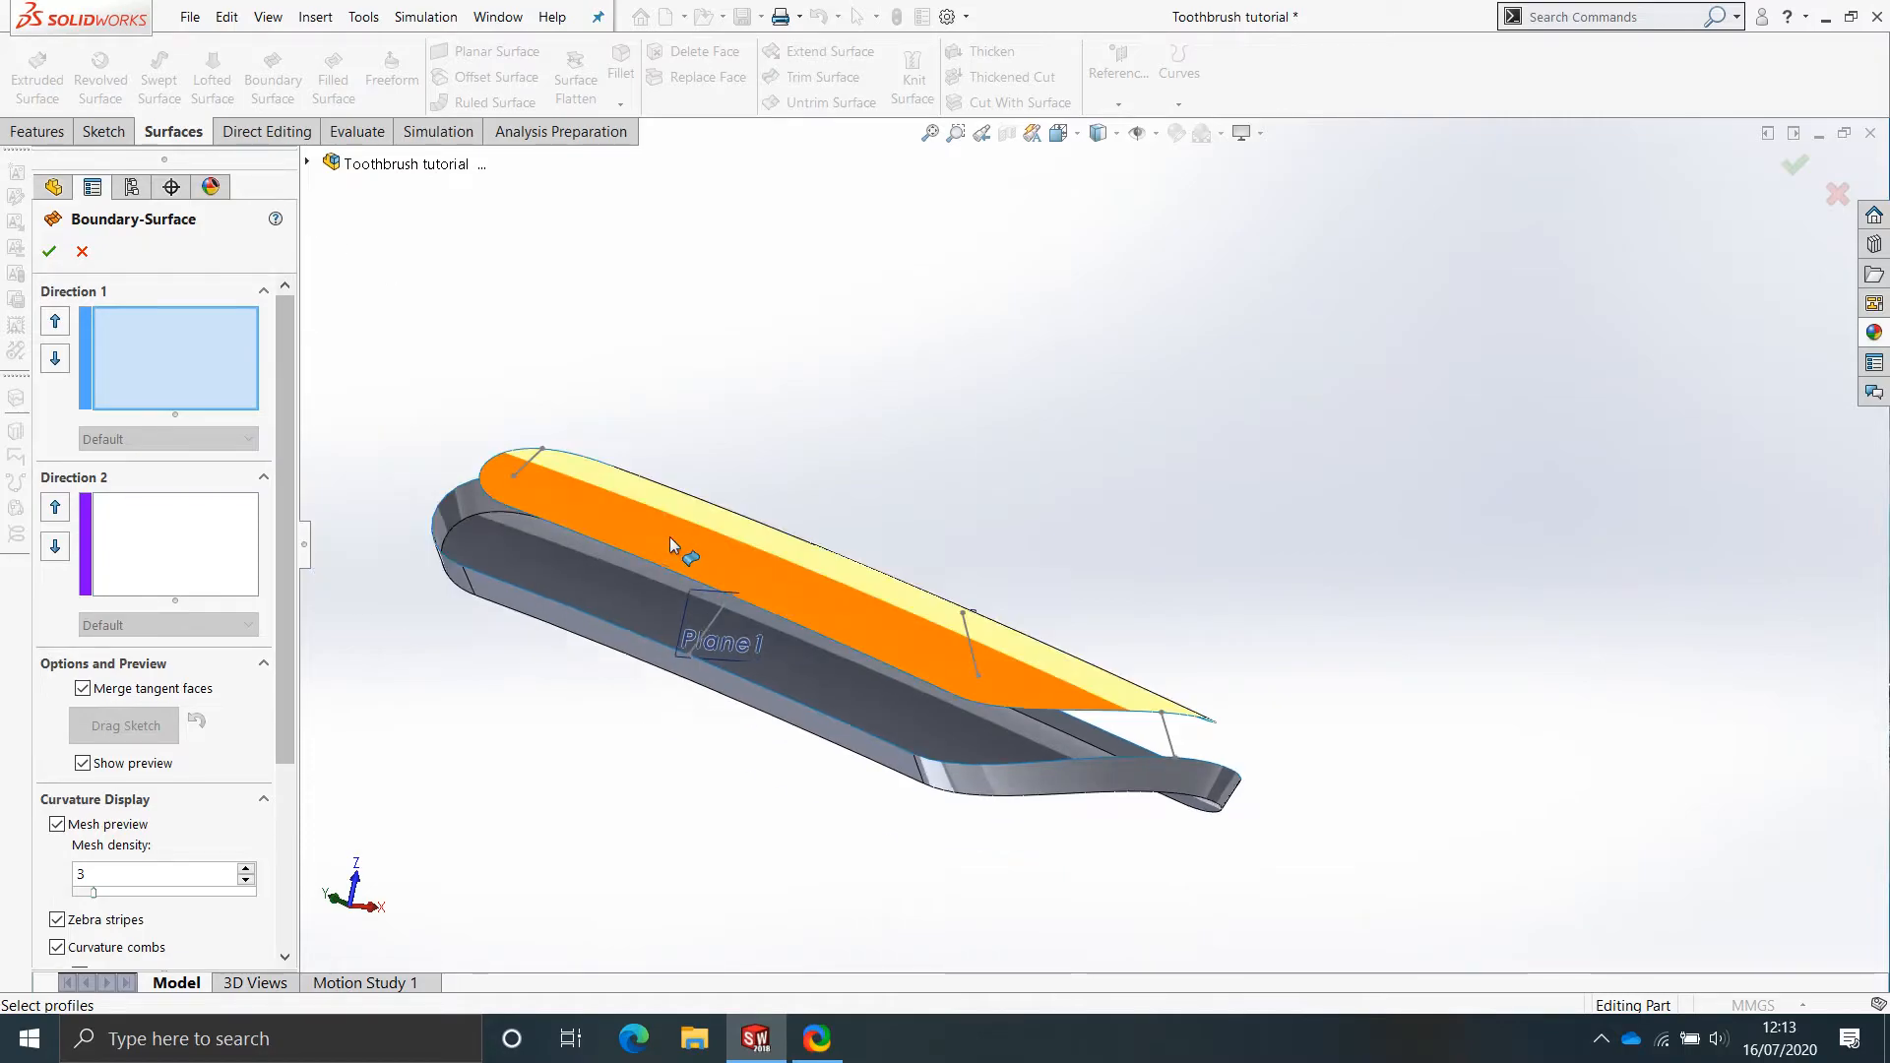
{"action": "middle_click_drag", "start_coordinate": [669, 536], "coordinate": [681, 584]}
{"action": "scroll", "coordinate": [734, 614], "scroll_direction": "down", "scroll_amount": 3}
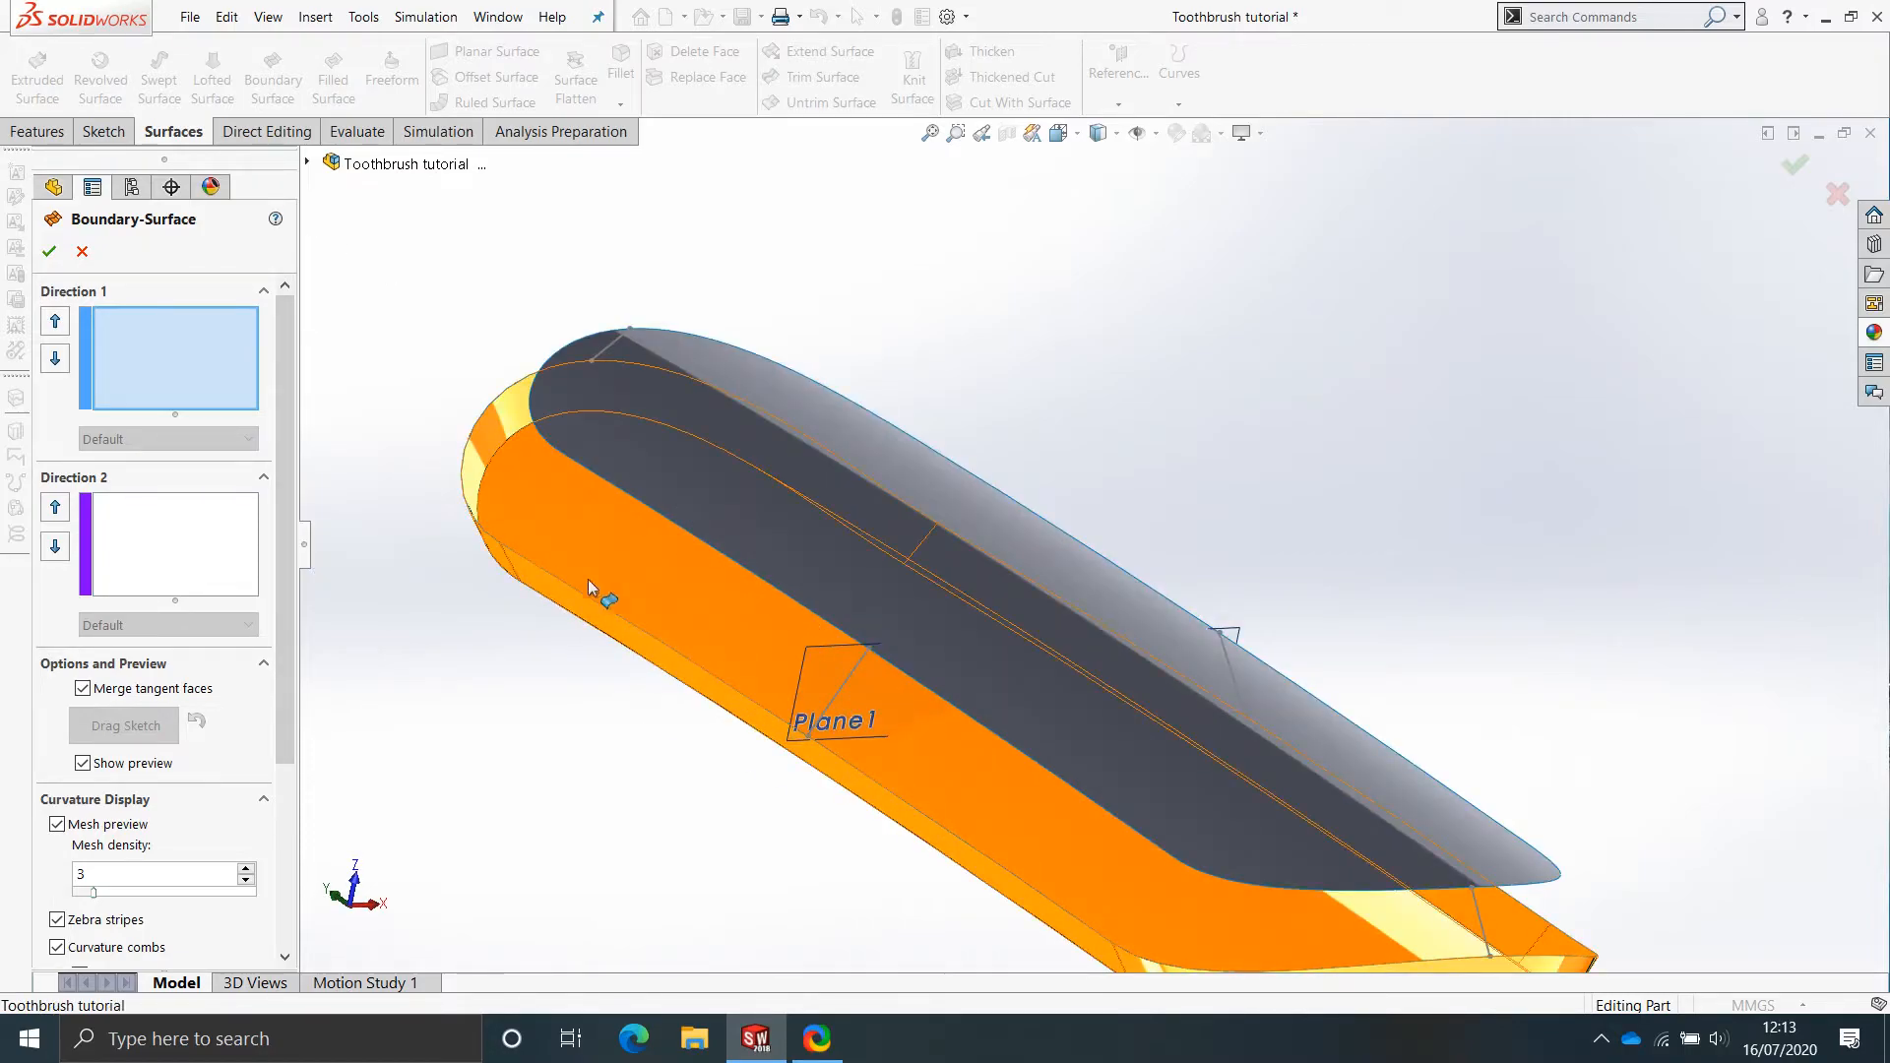
{"action": "right_click", "coordinate": [801, 610]}
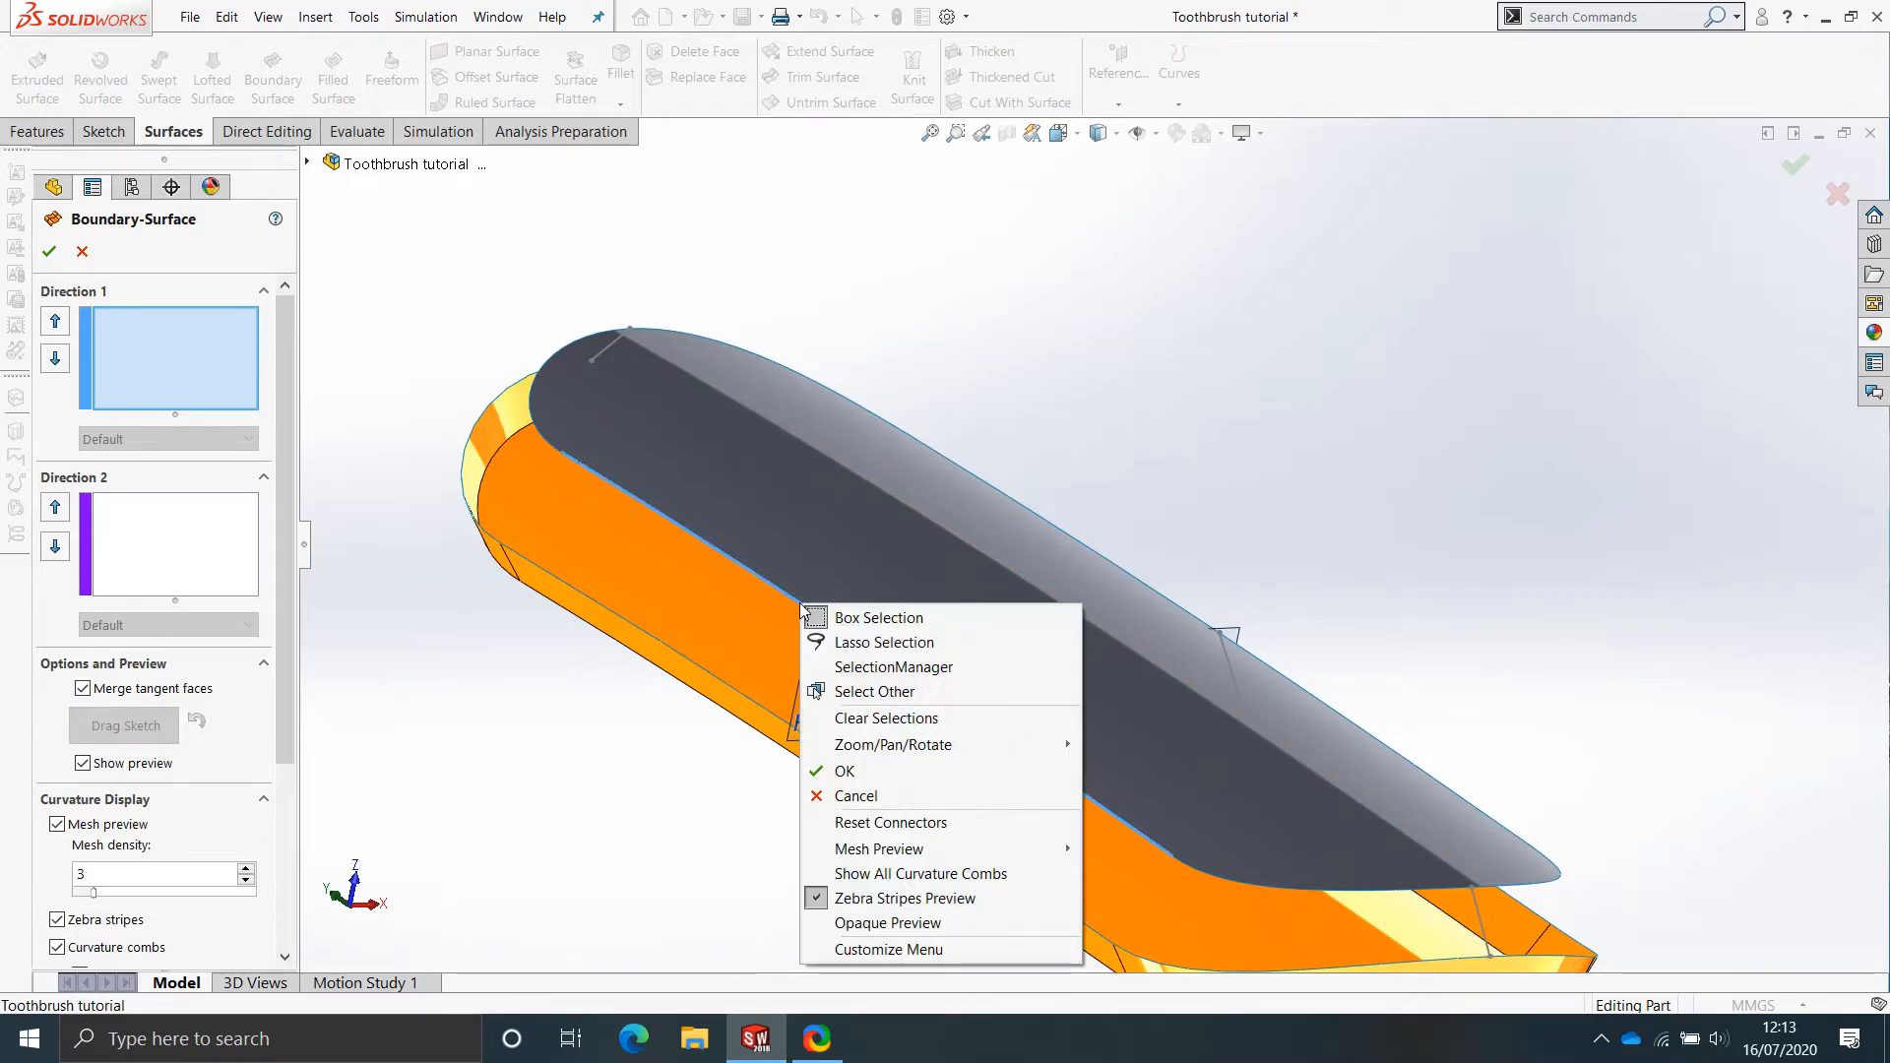
{"action": "left_click", "coordinate": [864, 668]}
{"action": "left_click", "coordinate": [920, 768]}
{"action": "left_click", "coordinate": [918, 734]}
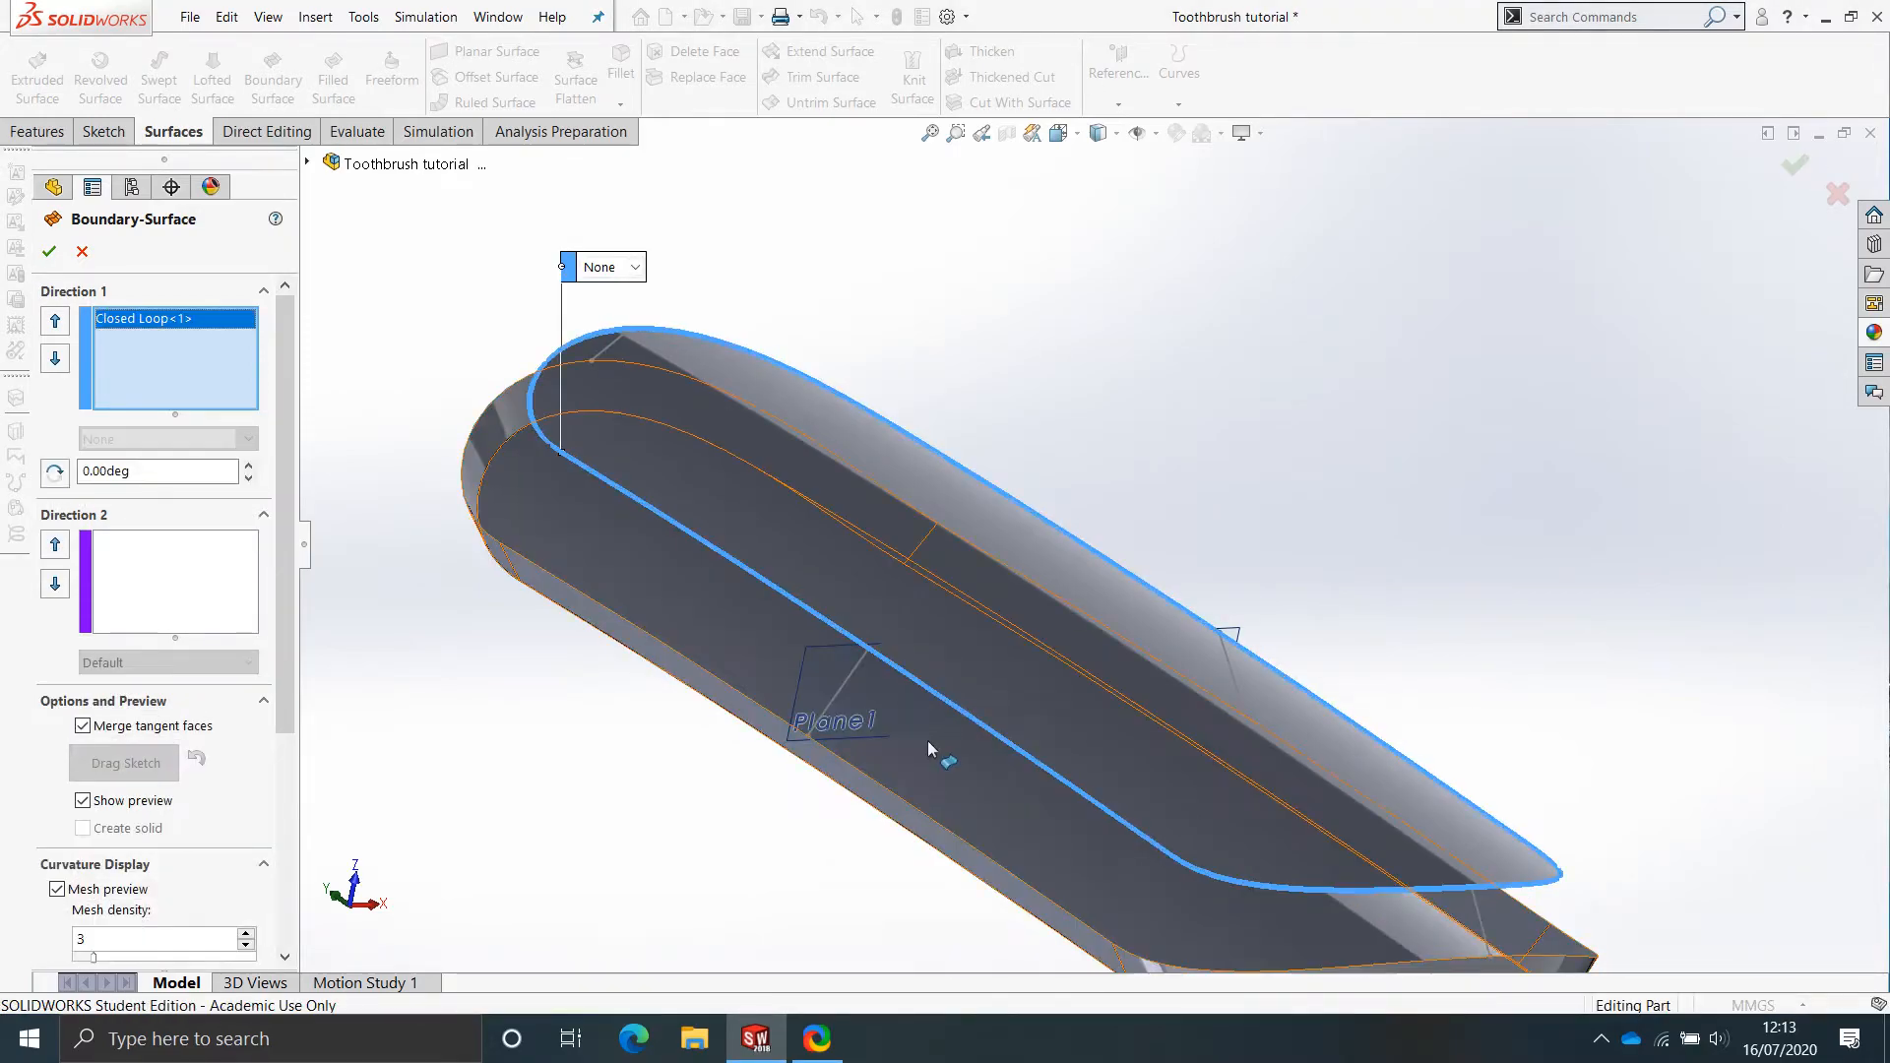
{"action": "right_click", "coordinate": [733, 691]}
{"action": "left_click", "coordinate": [873, 366]}
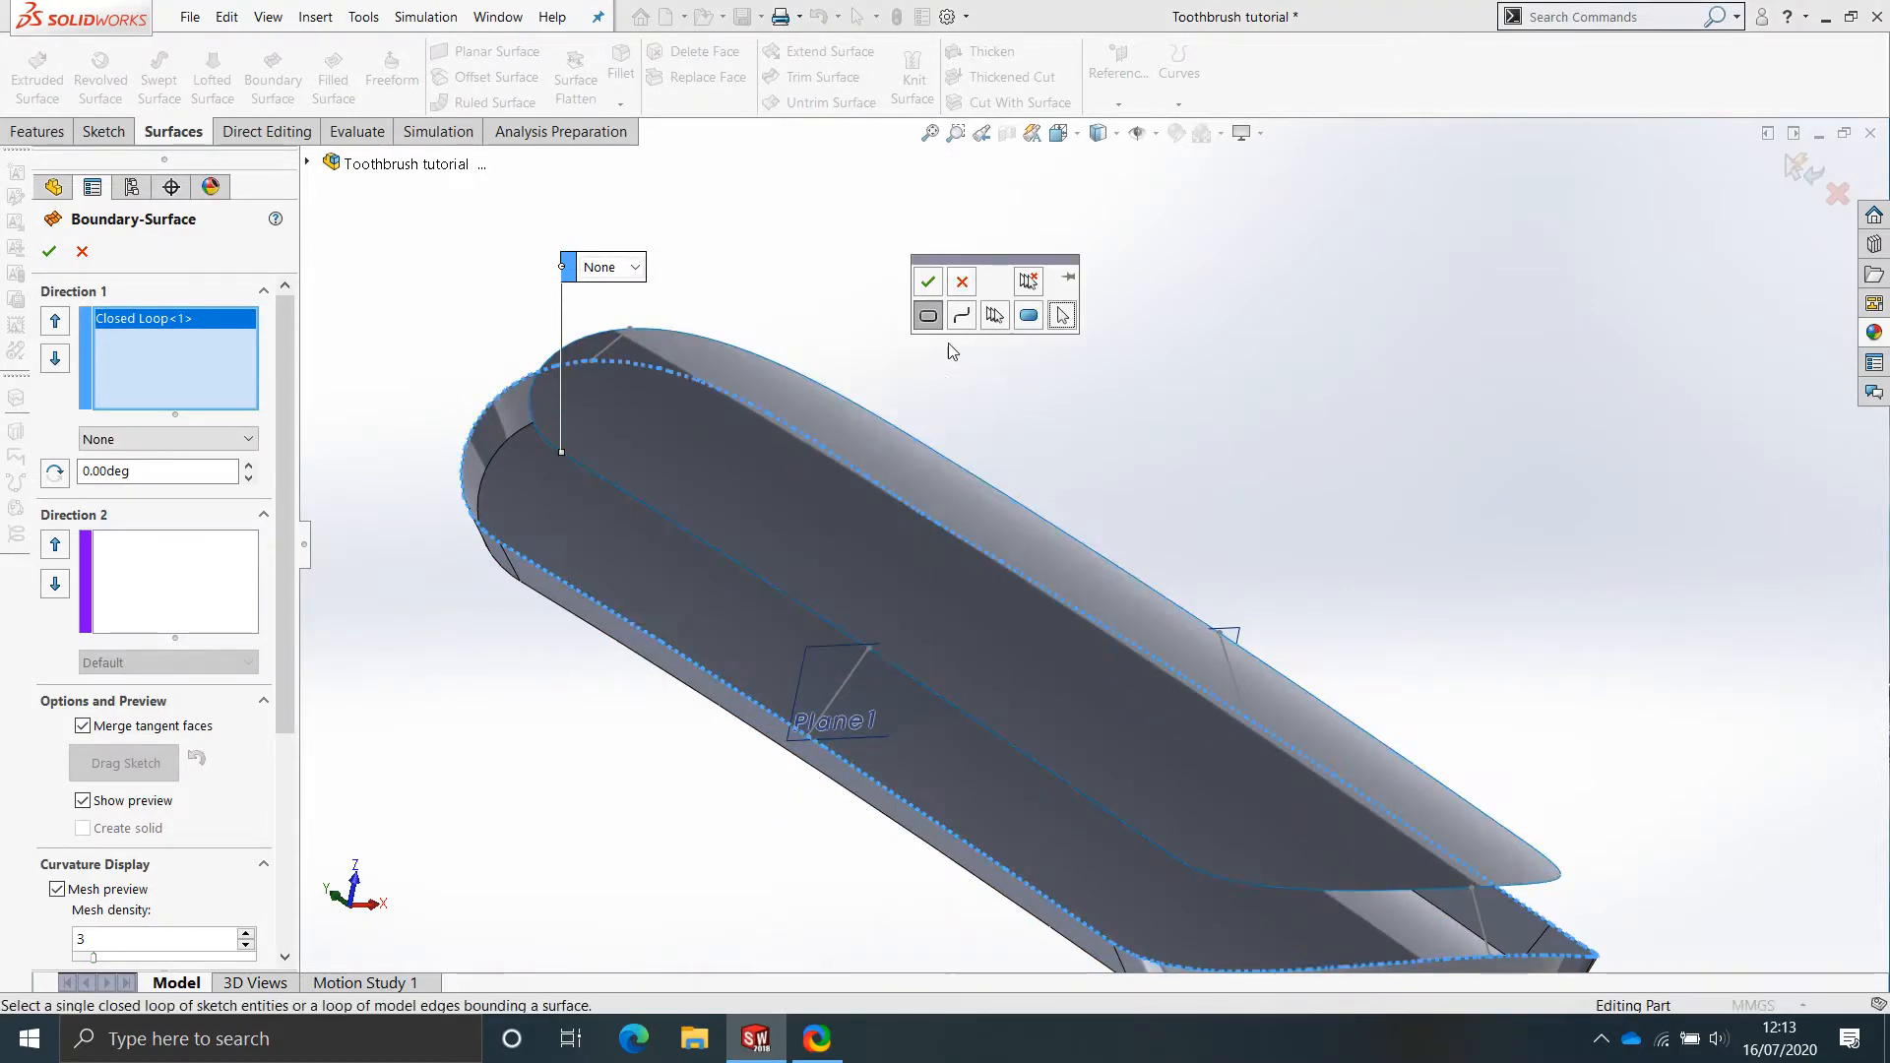
{"action": "left_click", "coordinate": [929, 280]}
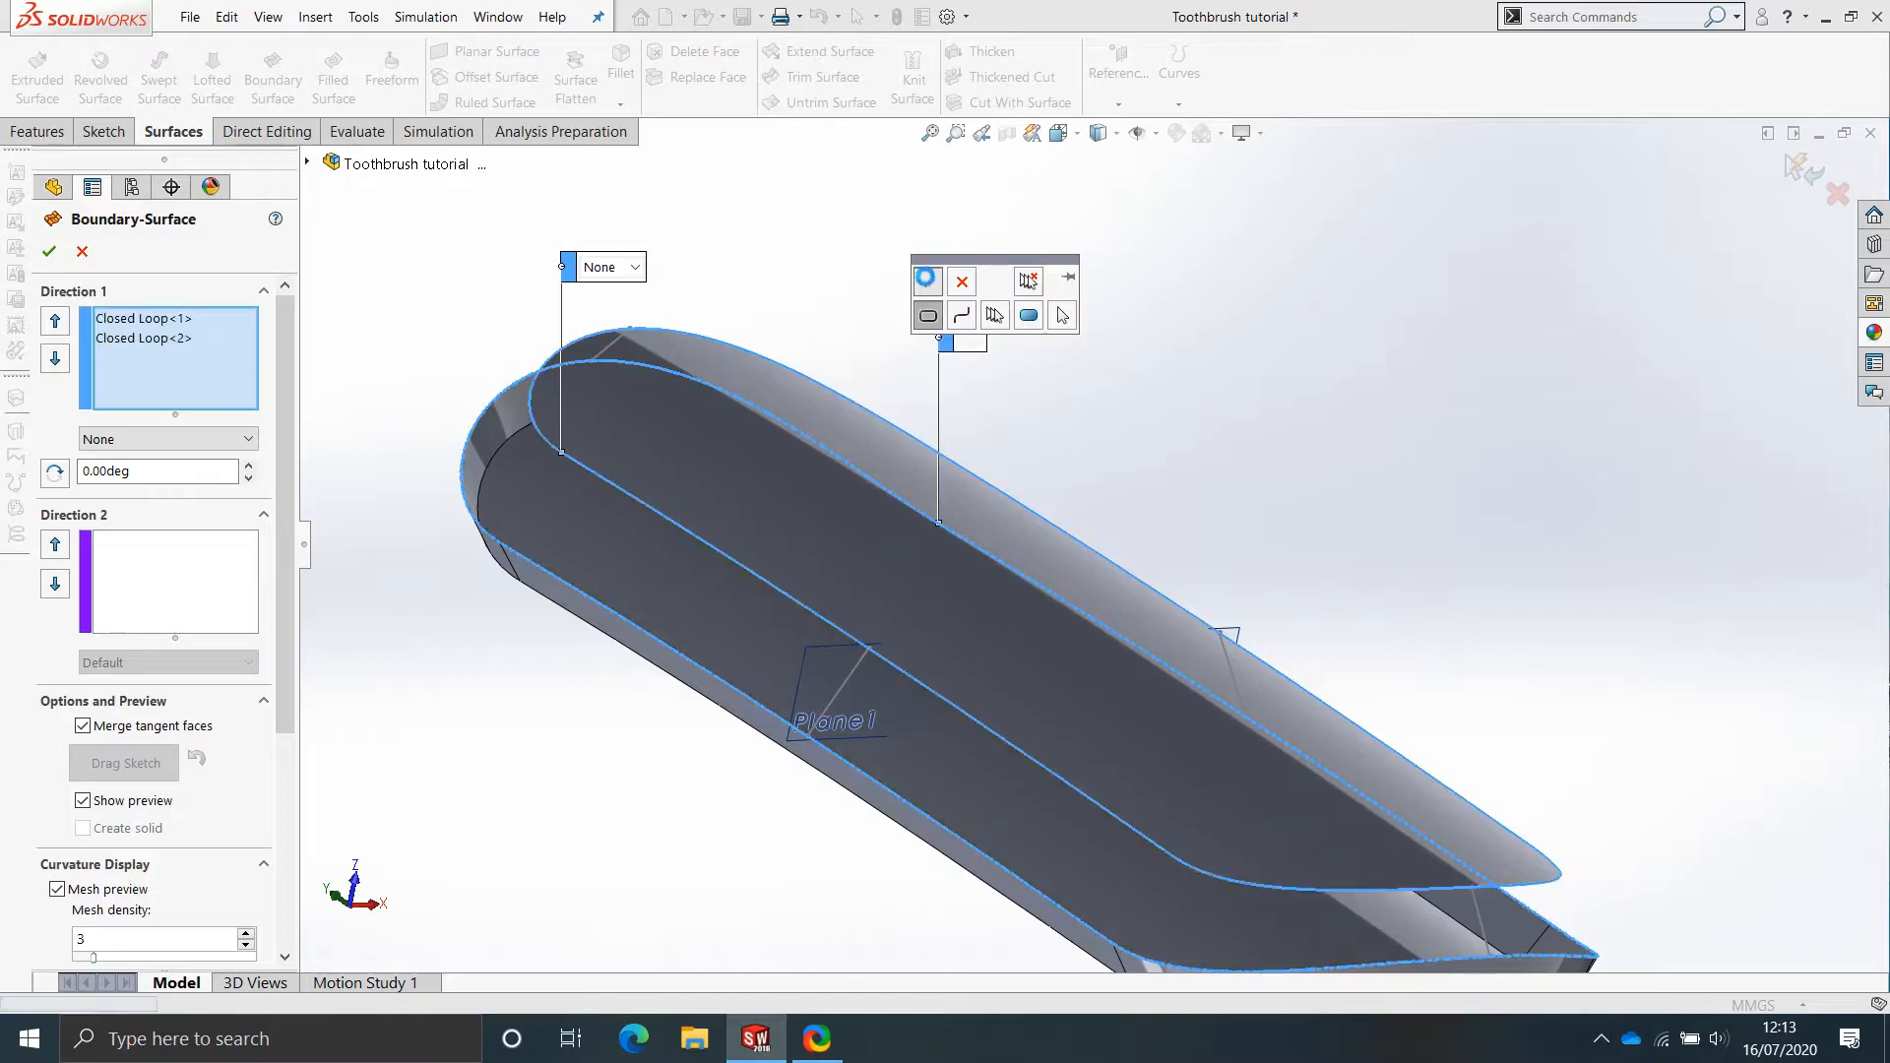
Add the connecting sketch lines on both long sides and at the front end as open-loop Direction 2 curves.
{"action": "scroll", "coordinate": [962, 747], "scroll_direction": "up", "scroll_amount": 2}
{"action": "middle_click_drag", "start_coordinate": [962, 747], "coordinate": [1214, 714]}
{"action": "left_click", "coordinate": [173, 594]}
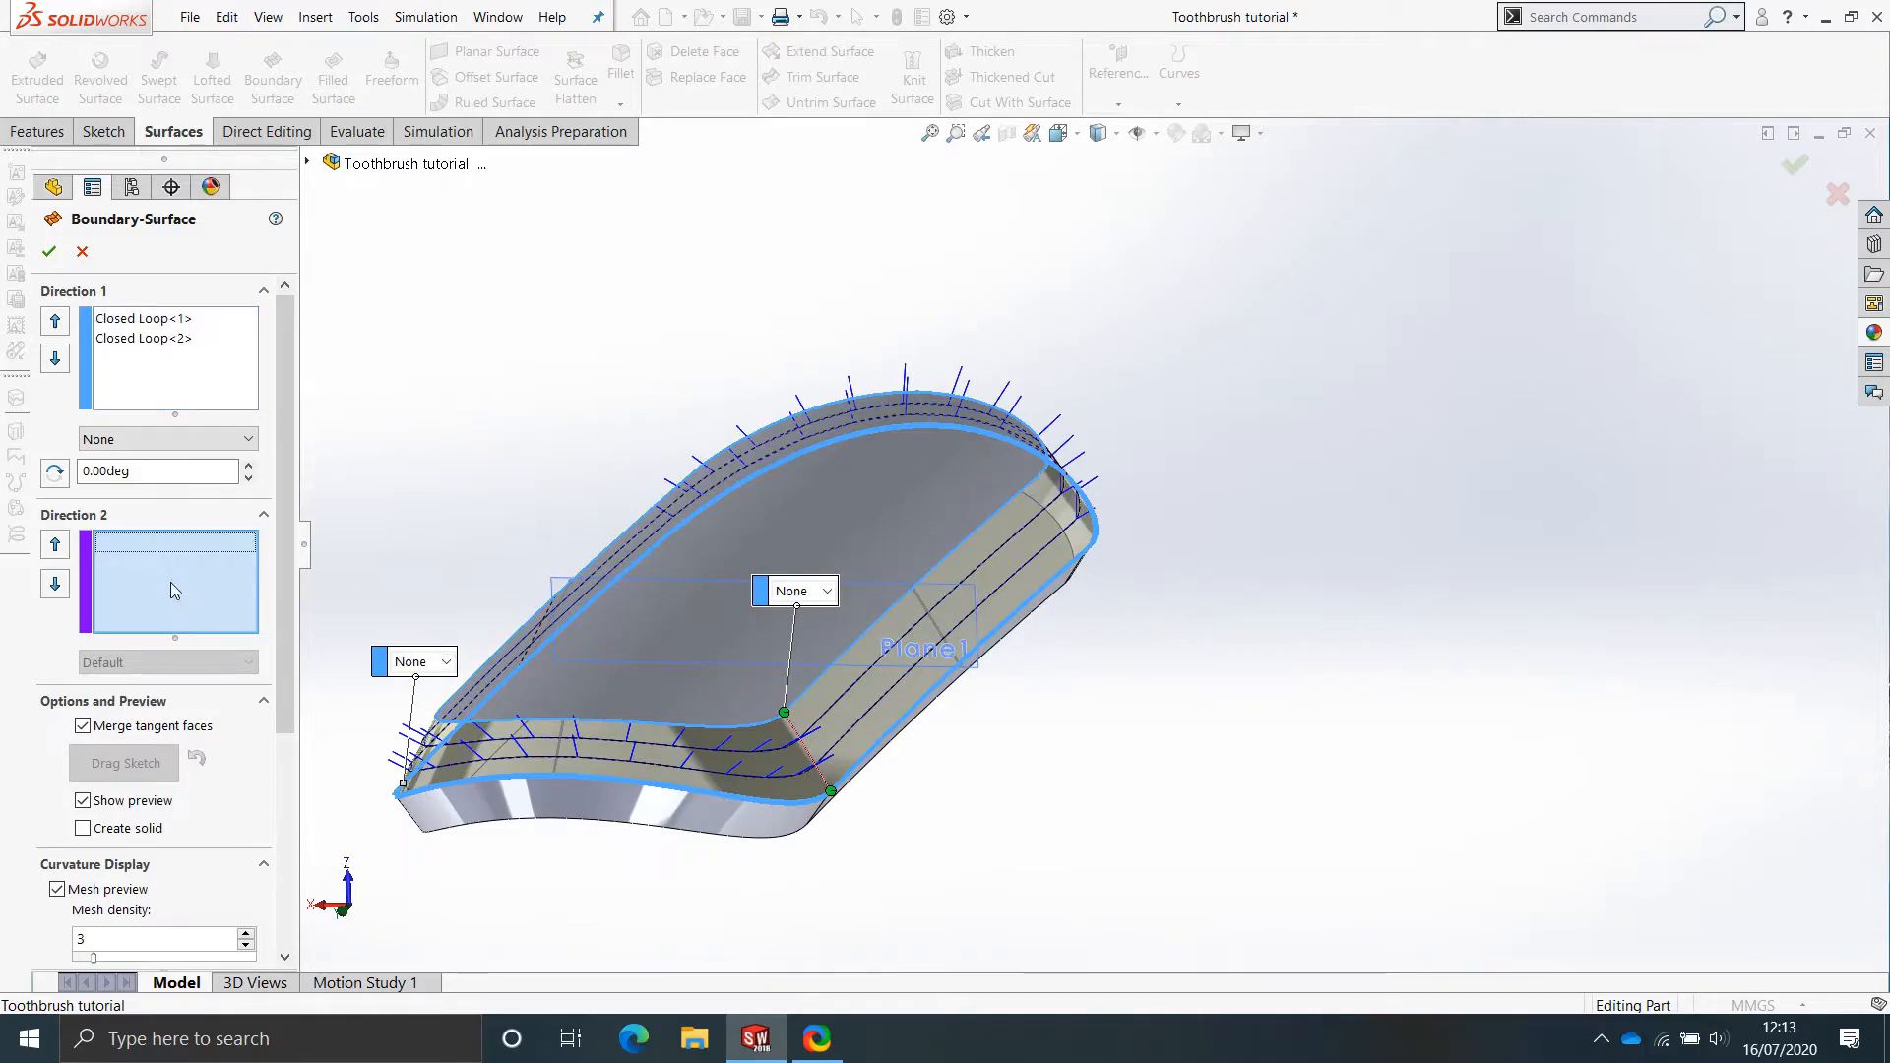
{"action": "left_click", "coordinate": [940, 630]}
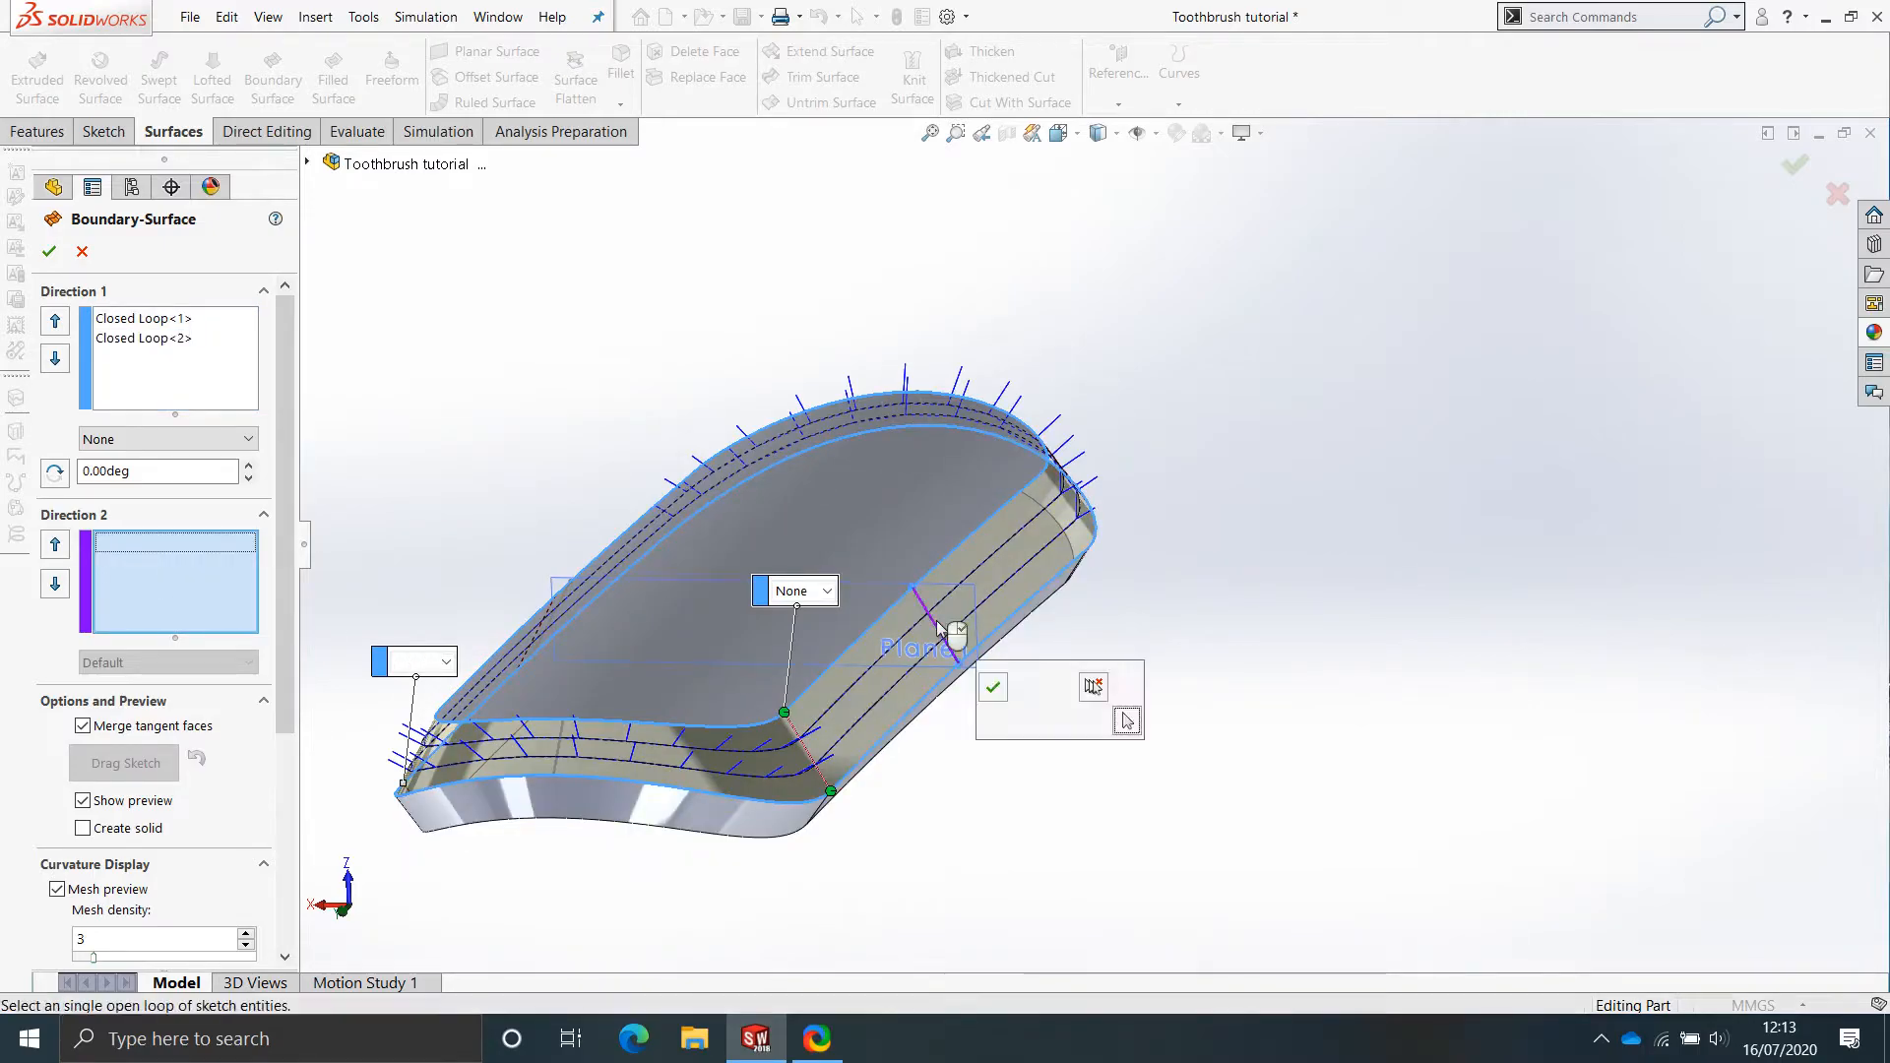
{"action": "left_click", "coordinate": [992, 689]}
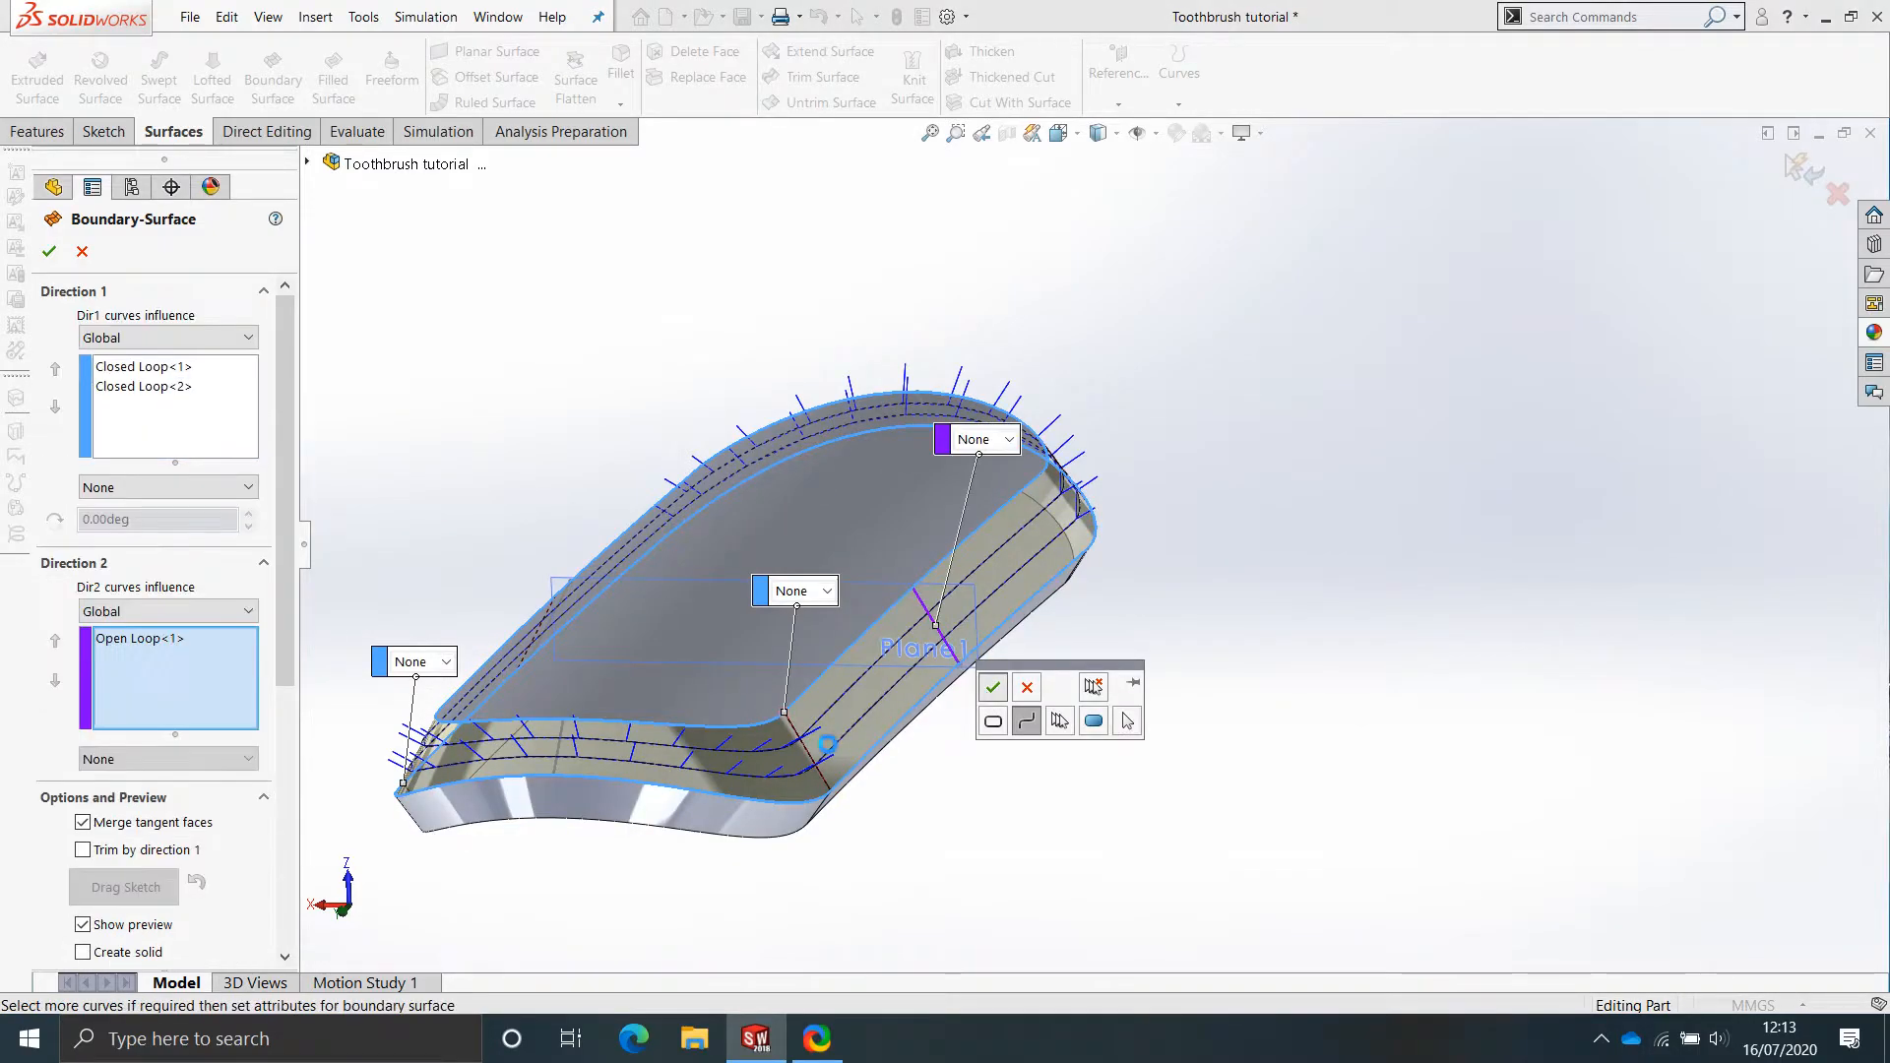
{"action": "left_click", "coordinate": [559, 752]}
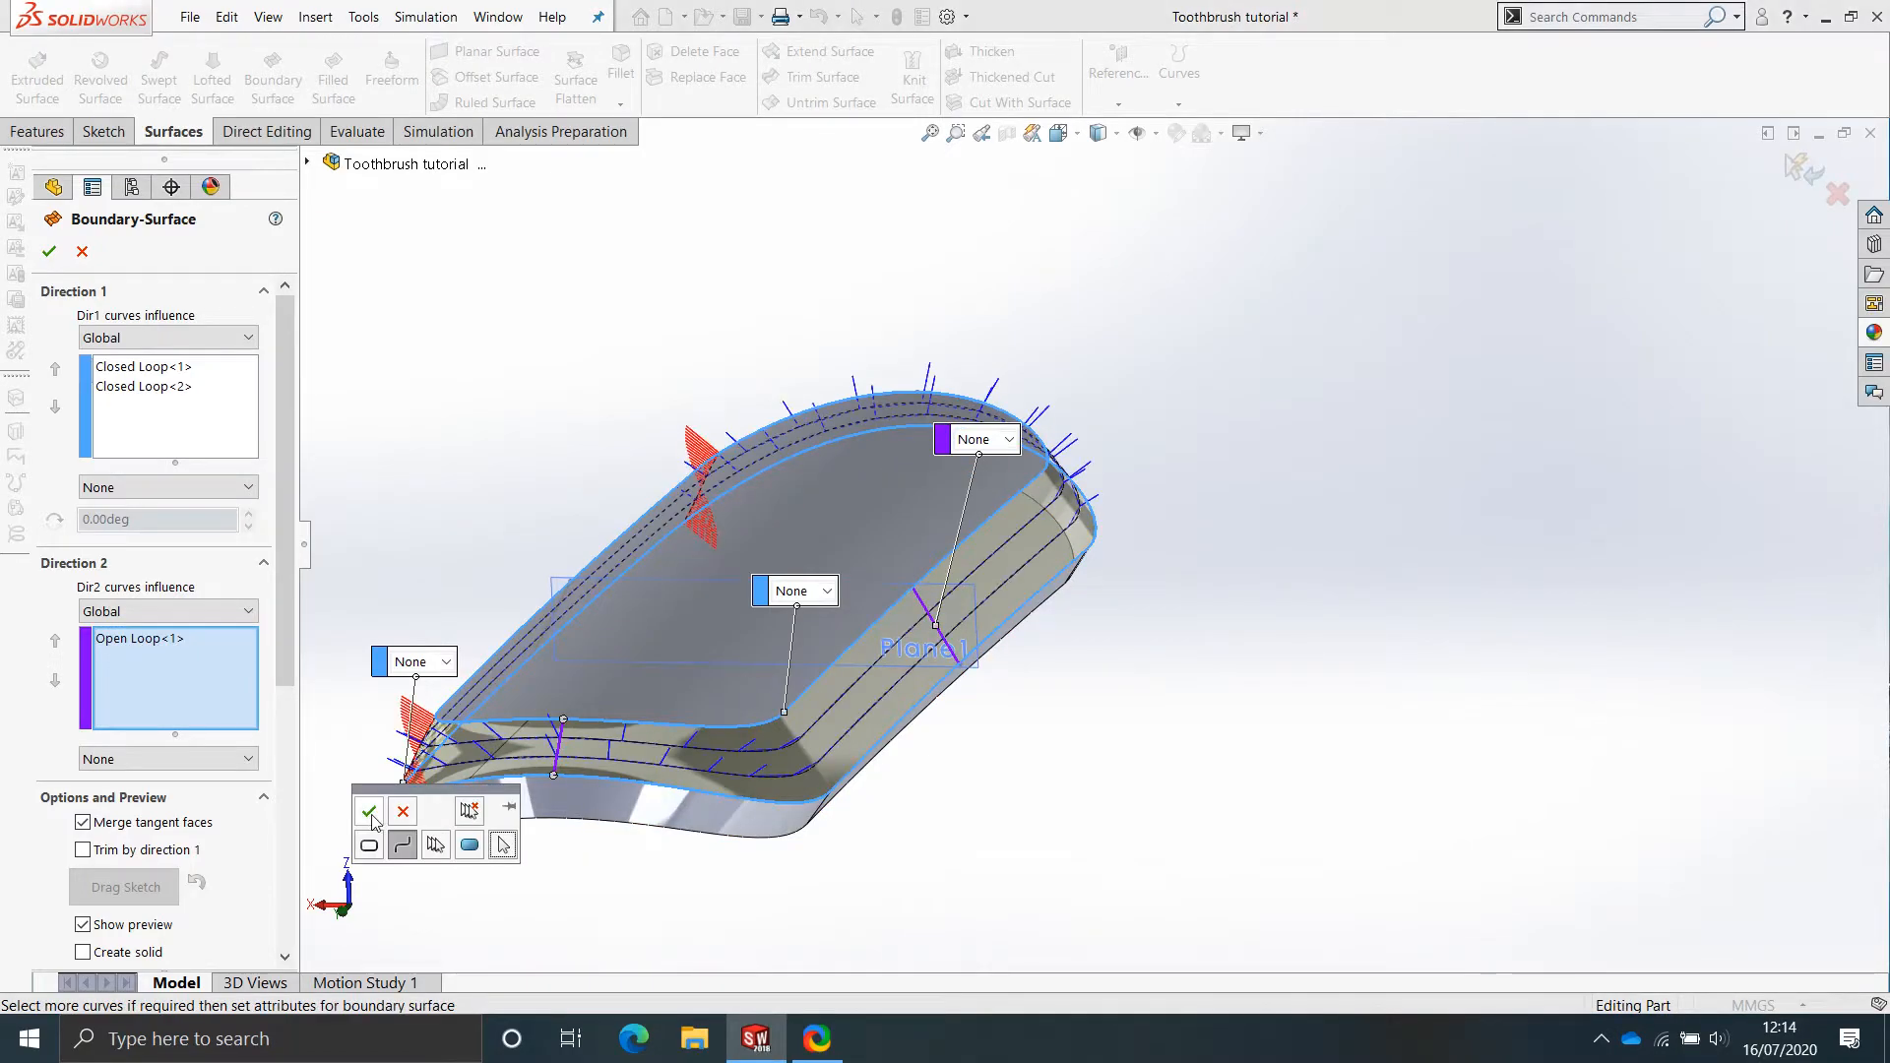
{"action": "middle_click_drag", "start_coordinate": [512, 581], "coordinate": [594, 579]}
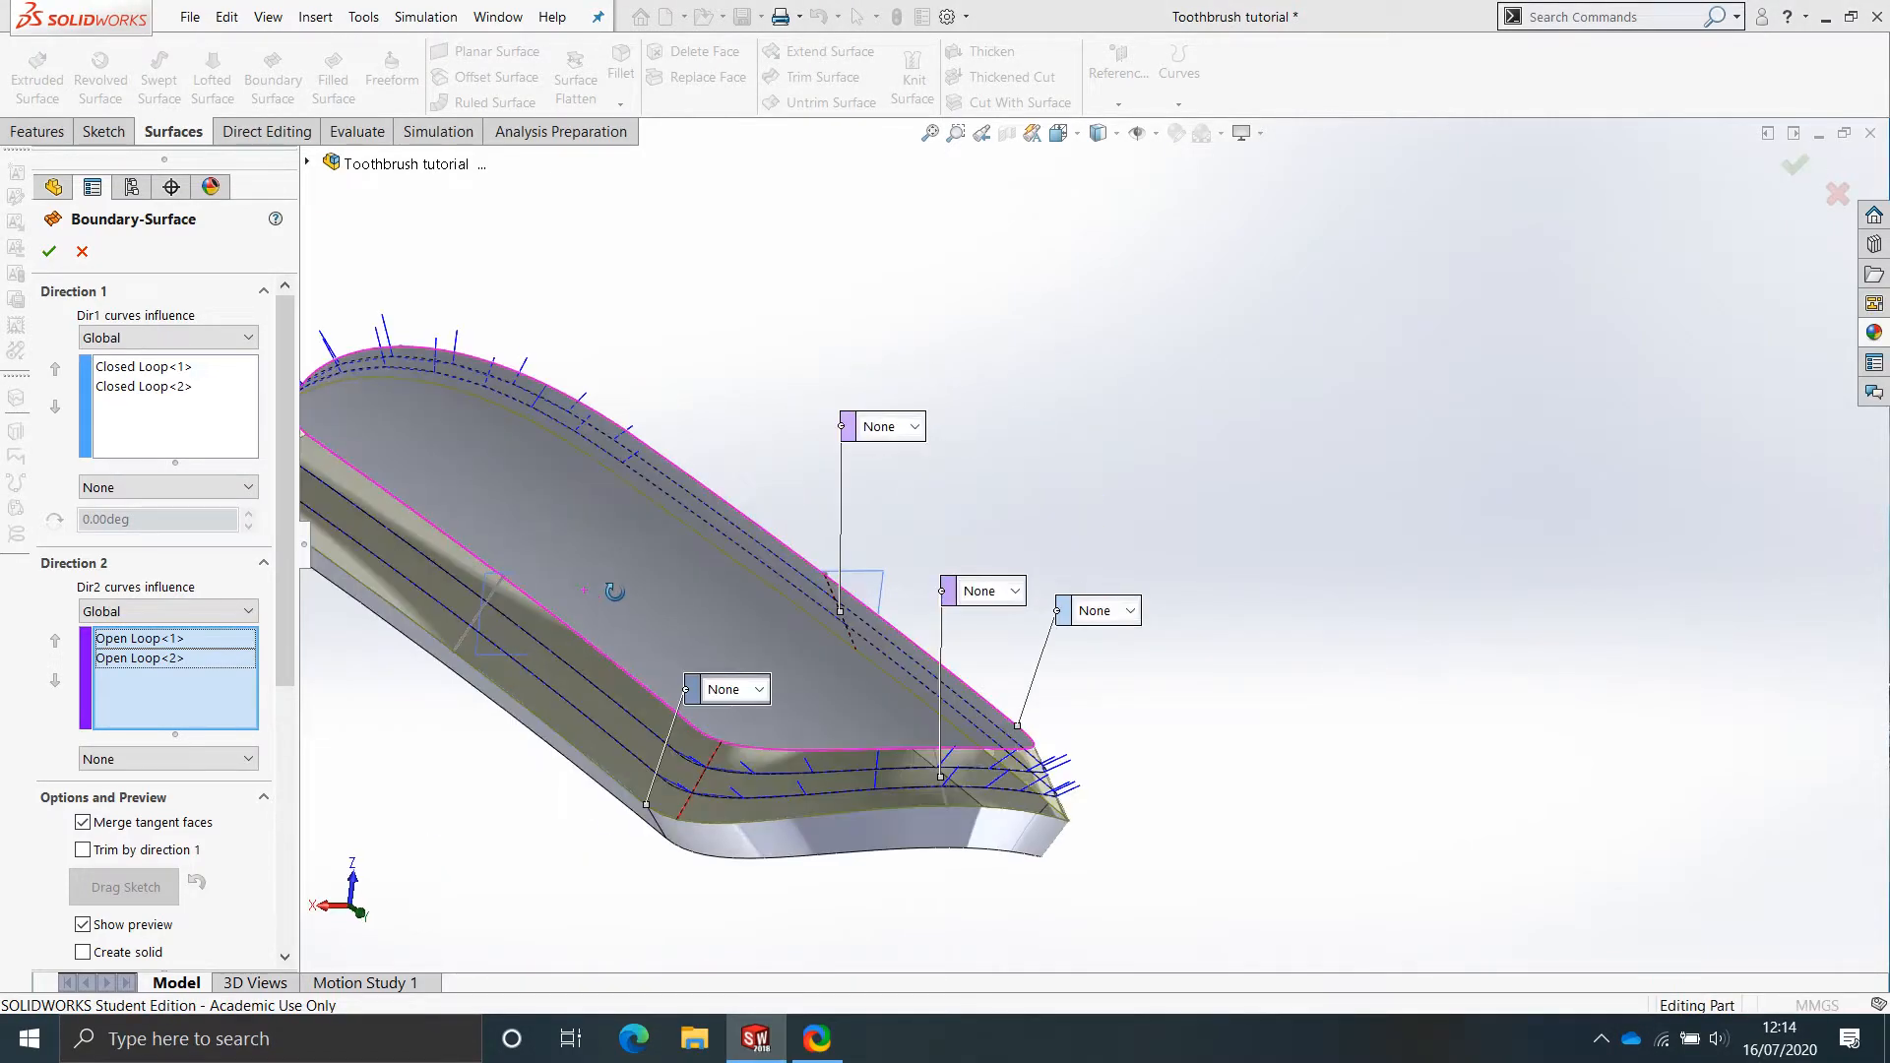
{"action": "left_click", "coordinate": [485, 627]}
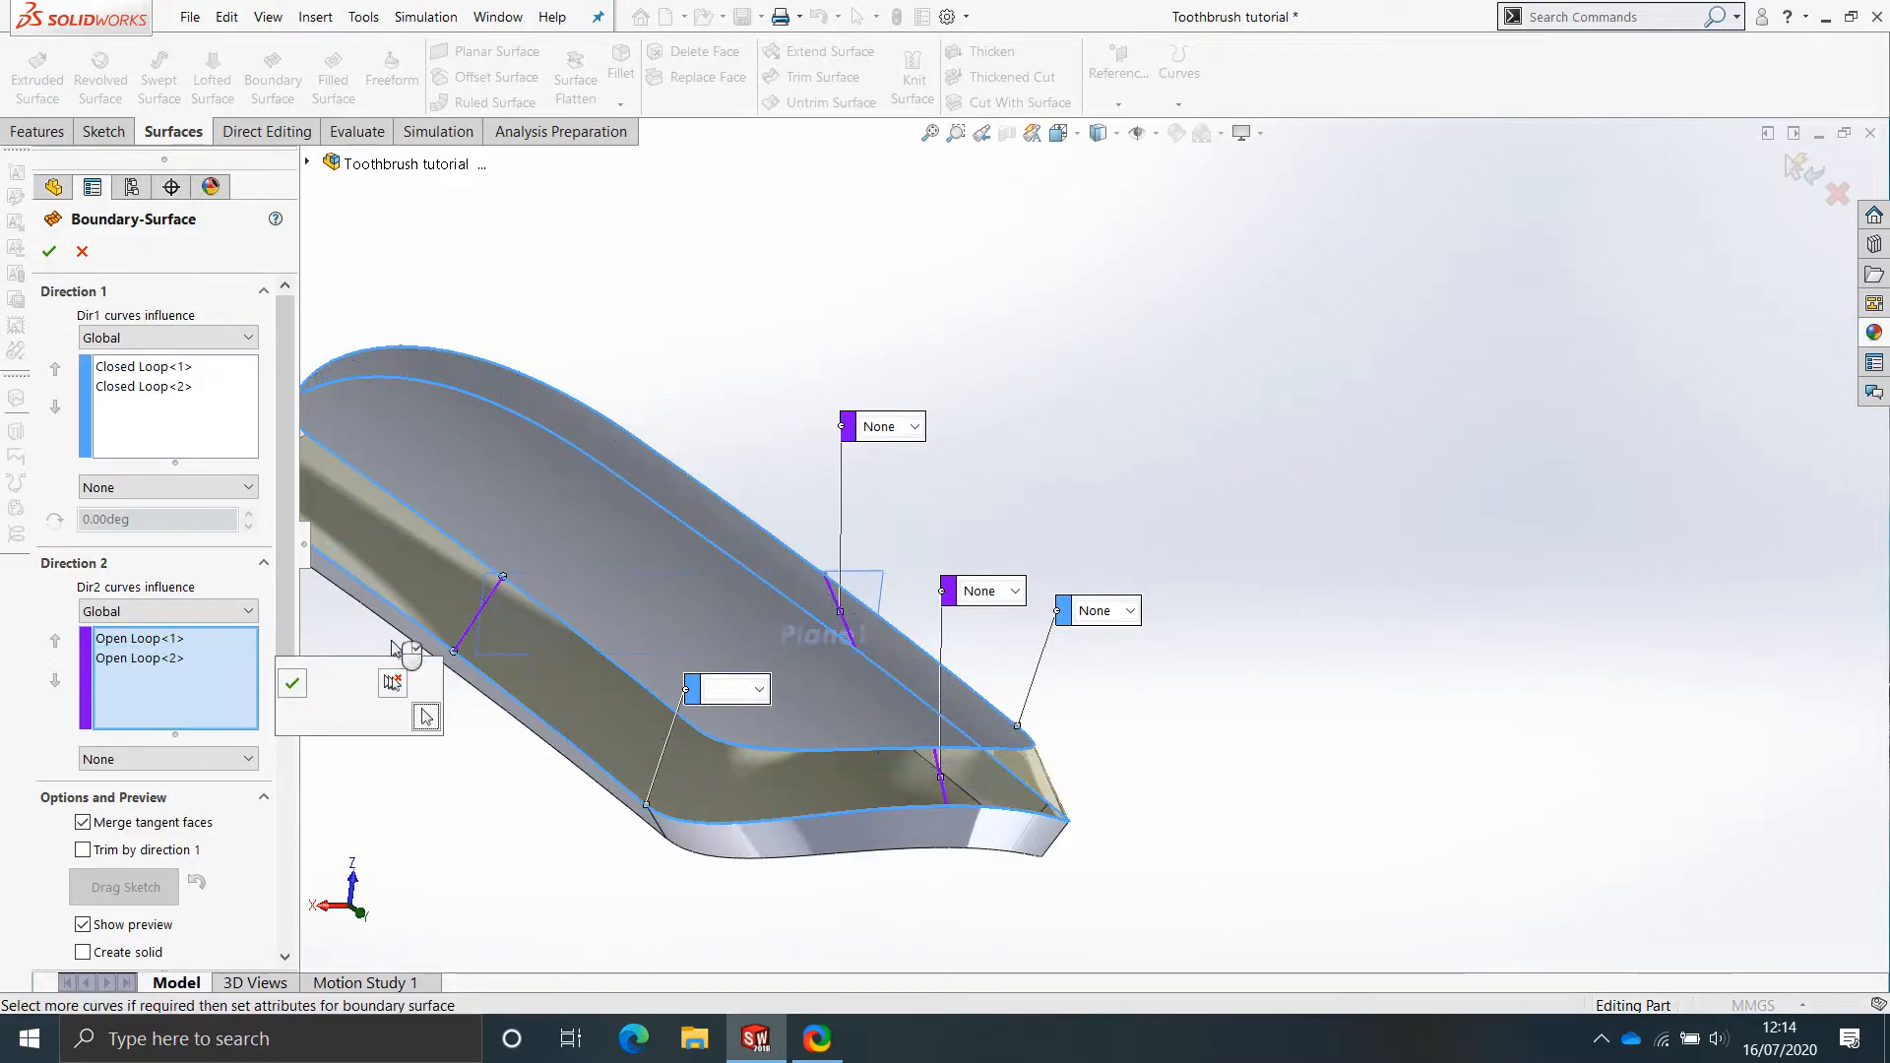
Add the connecting sketch line at the rounded end as the fourth open-loop Direction 2 curve.
{"action": "middle_click_drag", "start_coordinate": [488, 514], "coordinate": [535, 549]}
{"action": "scroll", "coordinate": [547, 445], "scroll_direction": "down", "scroll_amount": 7}
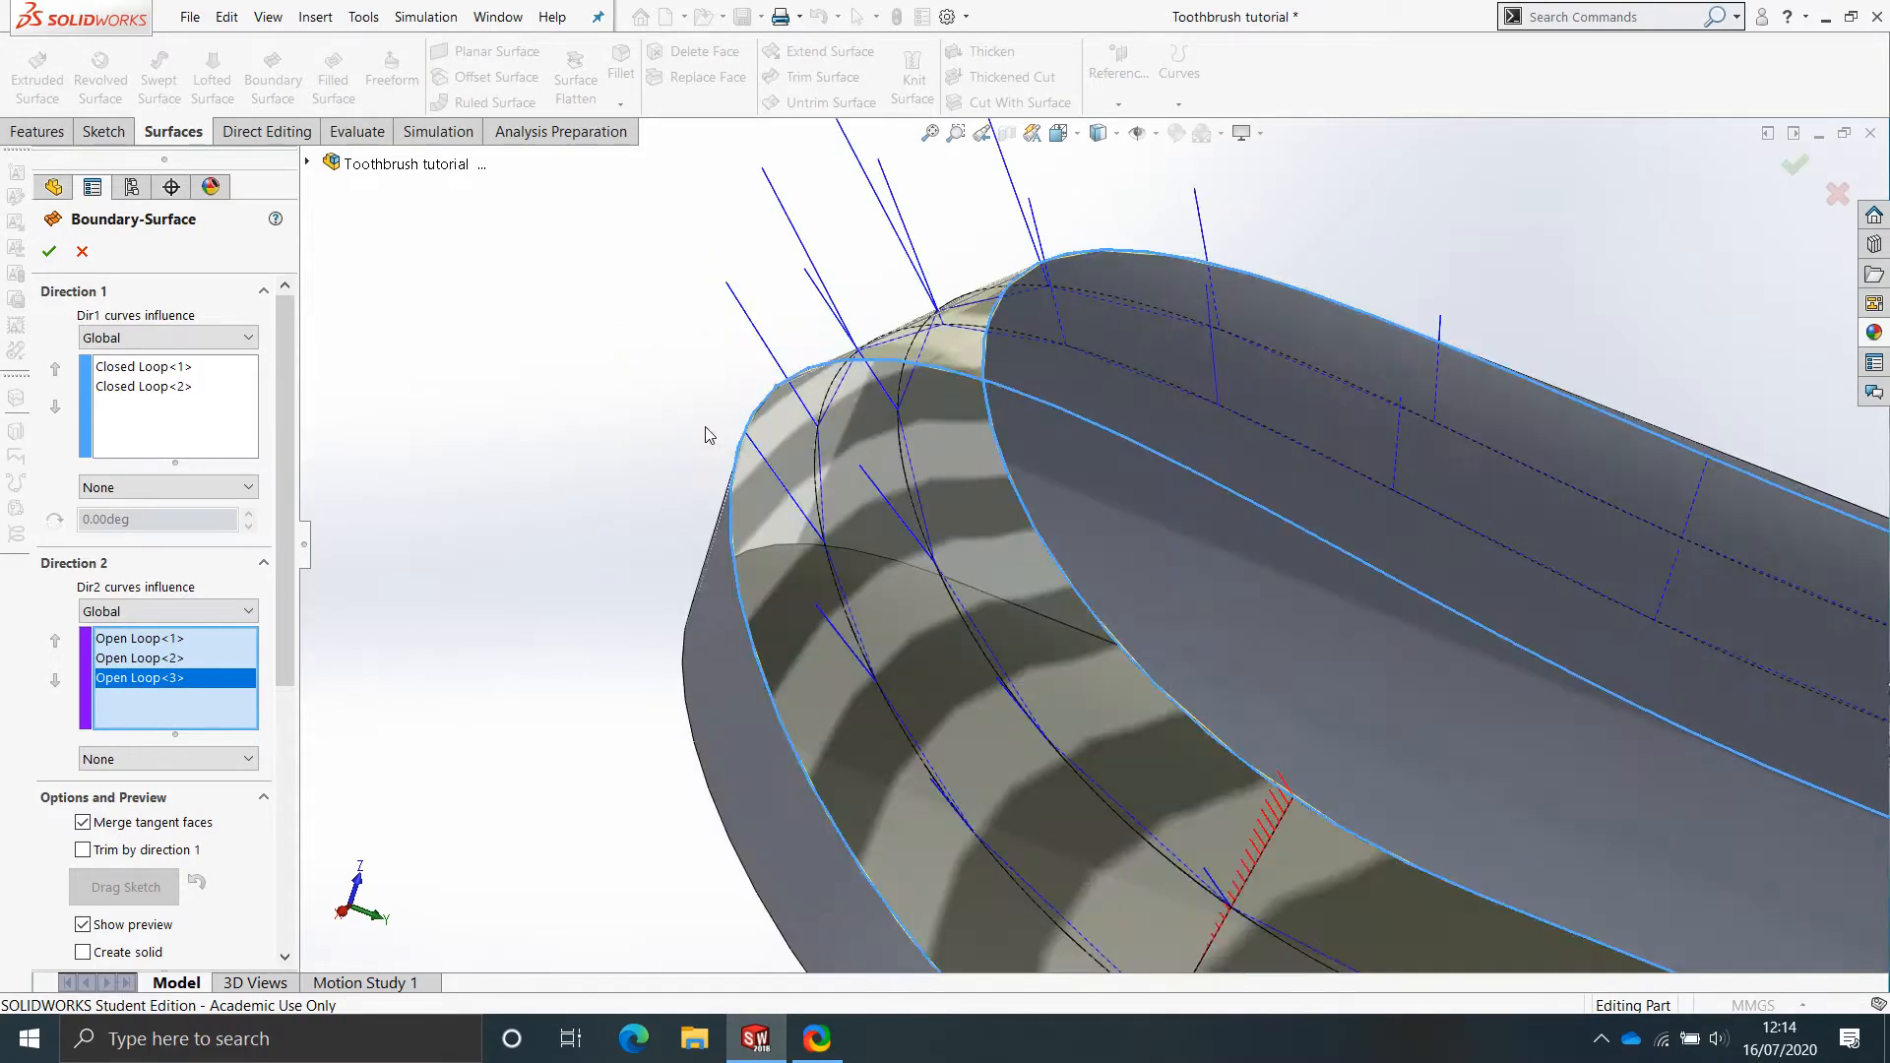
{"action": "scroll", "coordinate": [913, 341], "scroll_direction": "down", "scroll_amount": 2}
{"action": "middle_click_drag", "start_coordinate": [915, 339], "coordinate": [947, 382]}
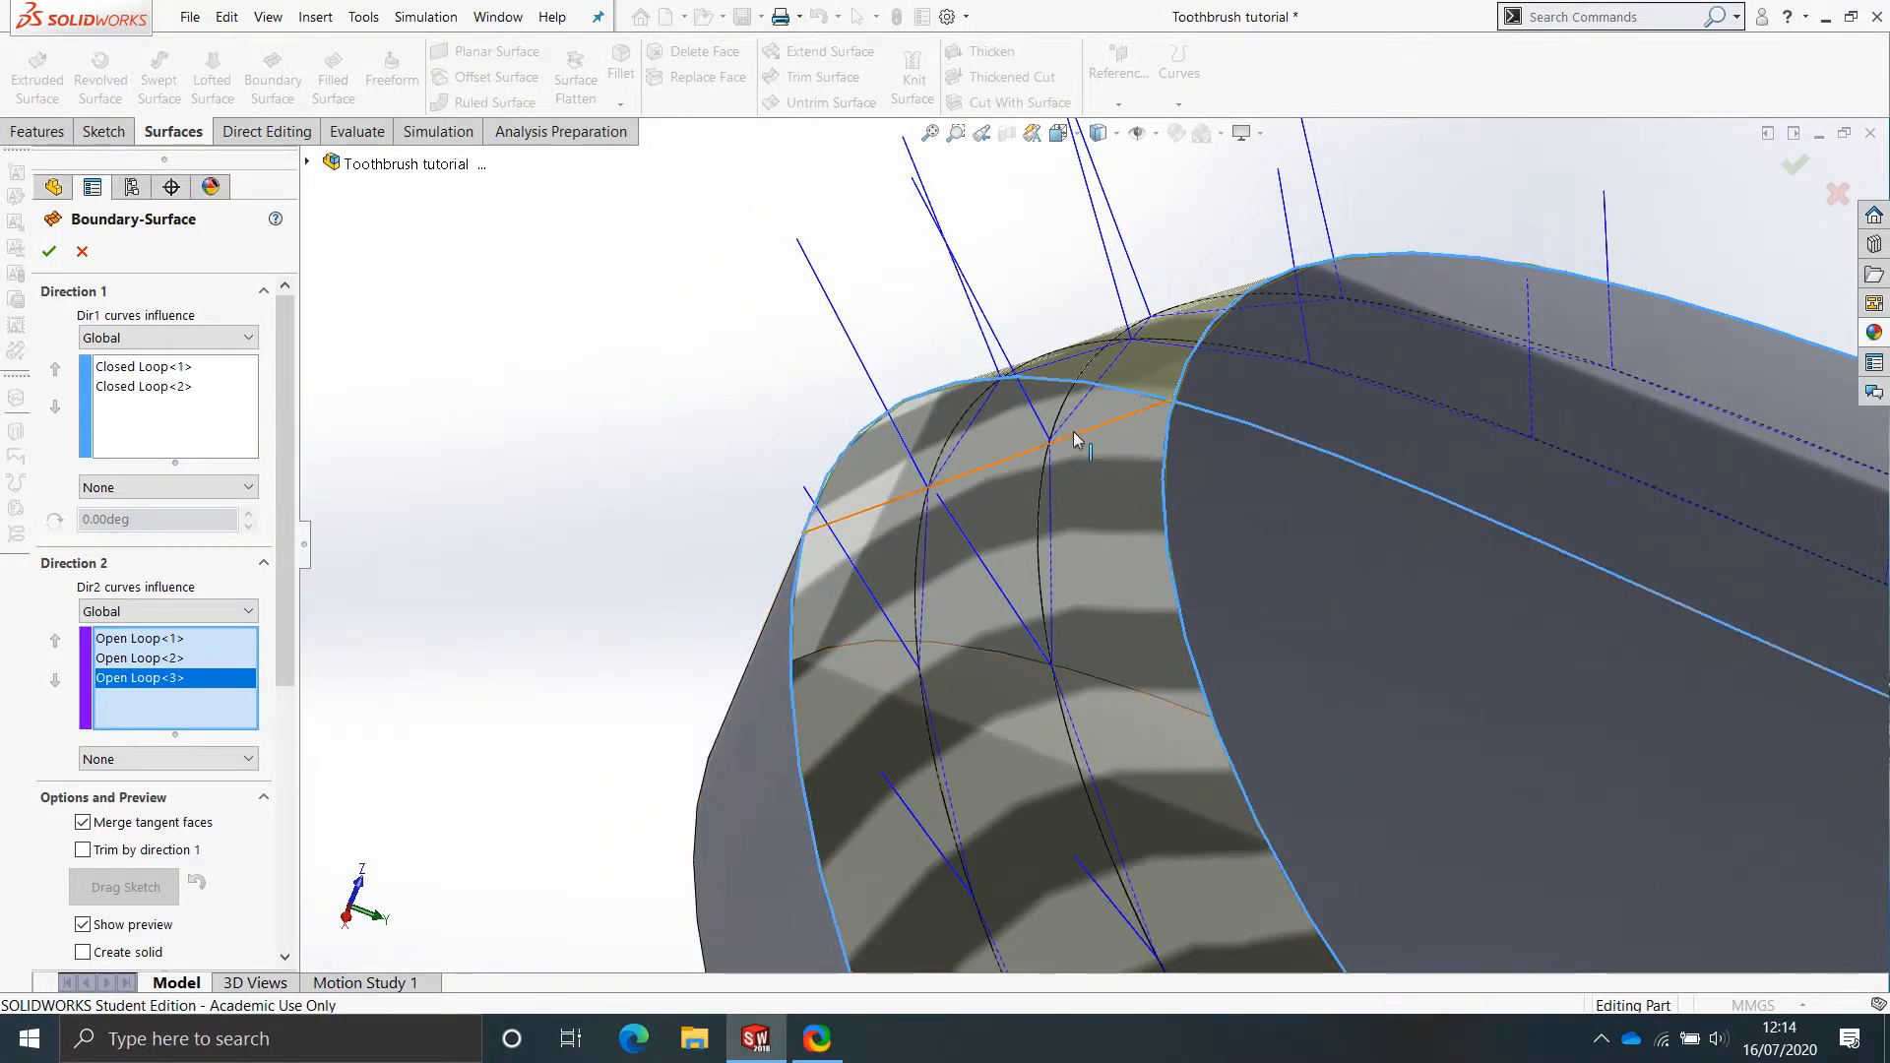
{"action": "left_click", "coordinate": [1074, 434]}
{"action": "left_click", "coordinate": [1131, 346]}
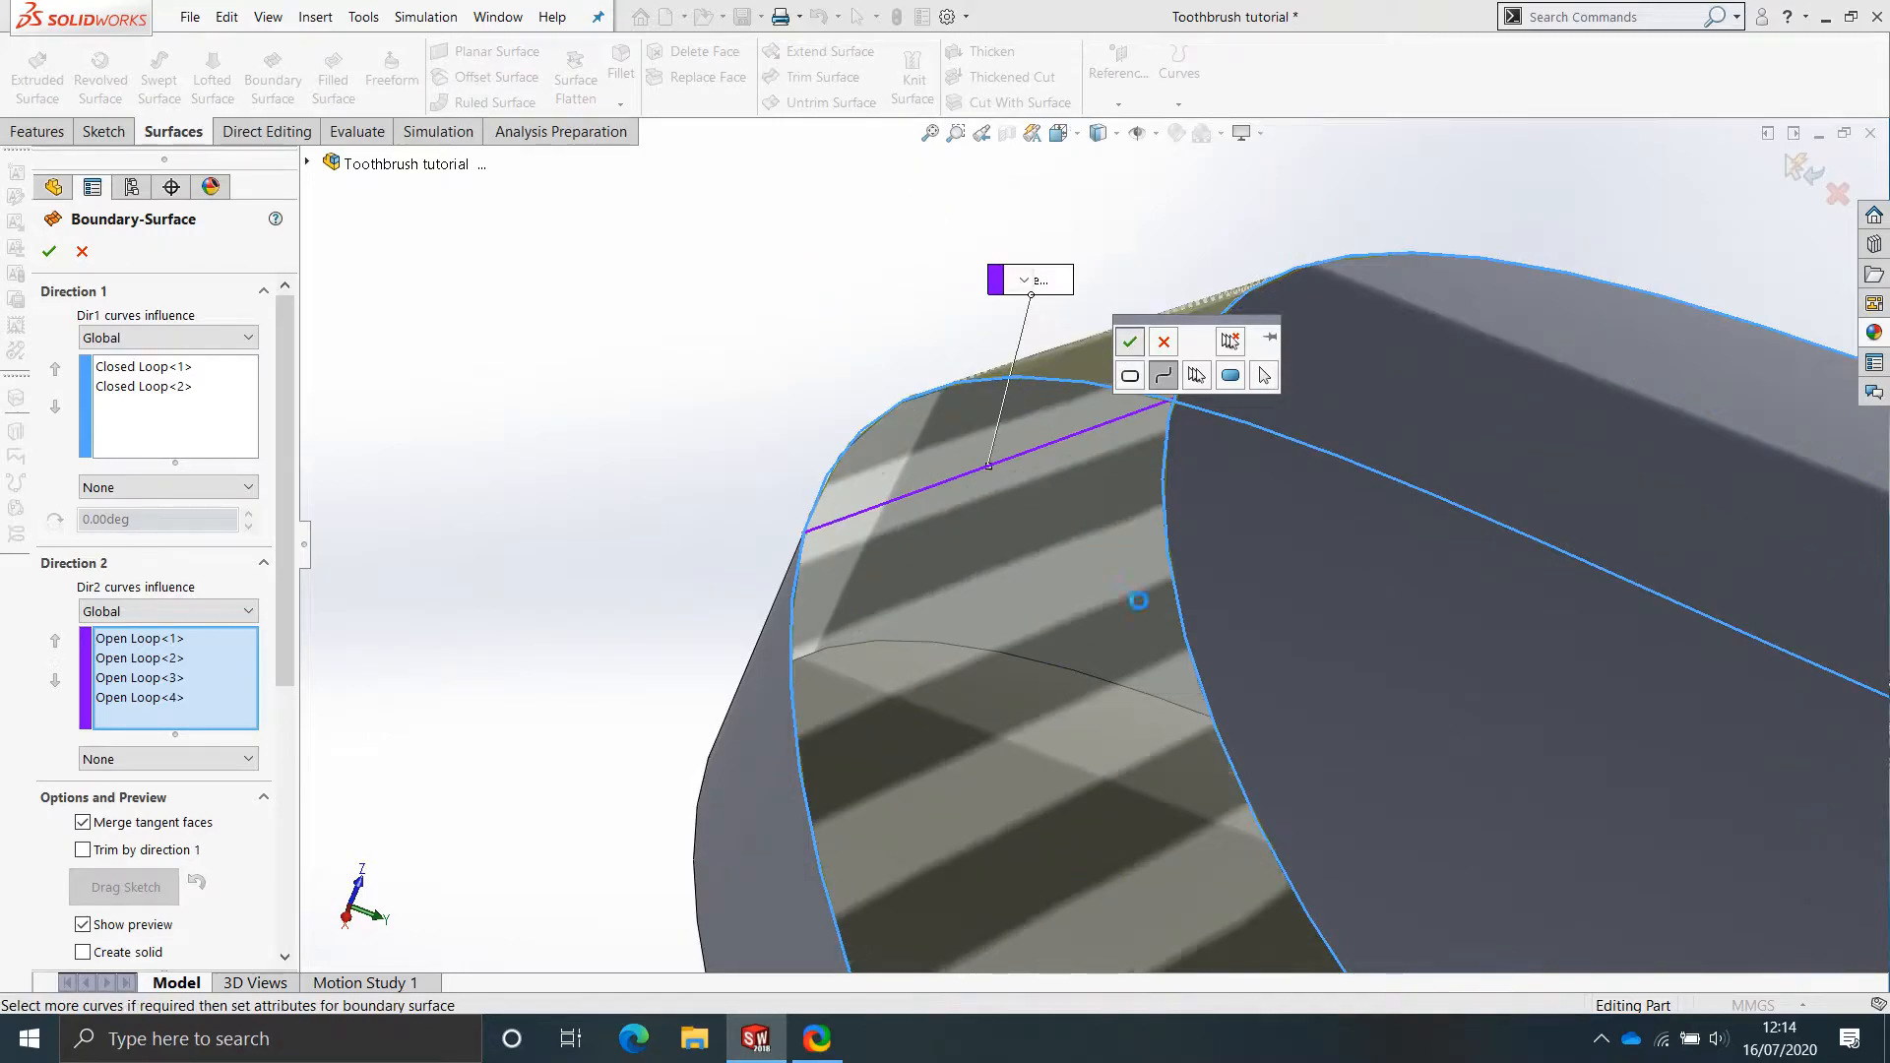
Check the boundary surface preview around both ends of the button and create the surface.
{"action": "scroll", "coordinate": [1309, 789], "scroll_direction": "up", "scroll_amount": 8}
{"action": "scroll", "coordinate": [1355, 736], "scroll_direction": "up", "scroll_amount": 3}
{"action": "middle_click_drag", "start_coordinate": [1355, 736], "coordinate": [1406, 695]}
{"action": "scroll", "coordinate": [1406, 695], "scroll_direction": "down", "scroll_amount": 10}
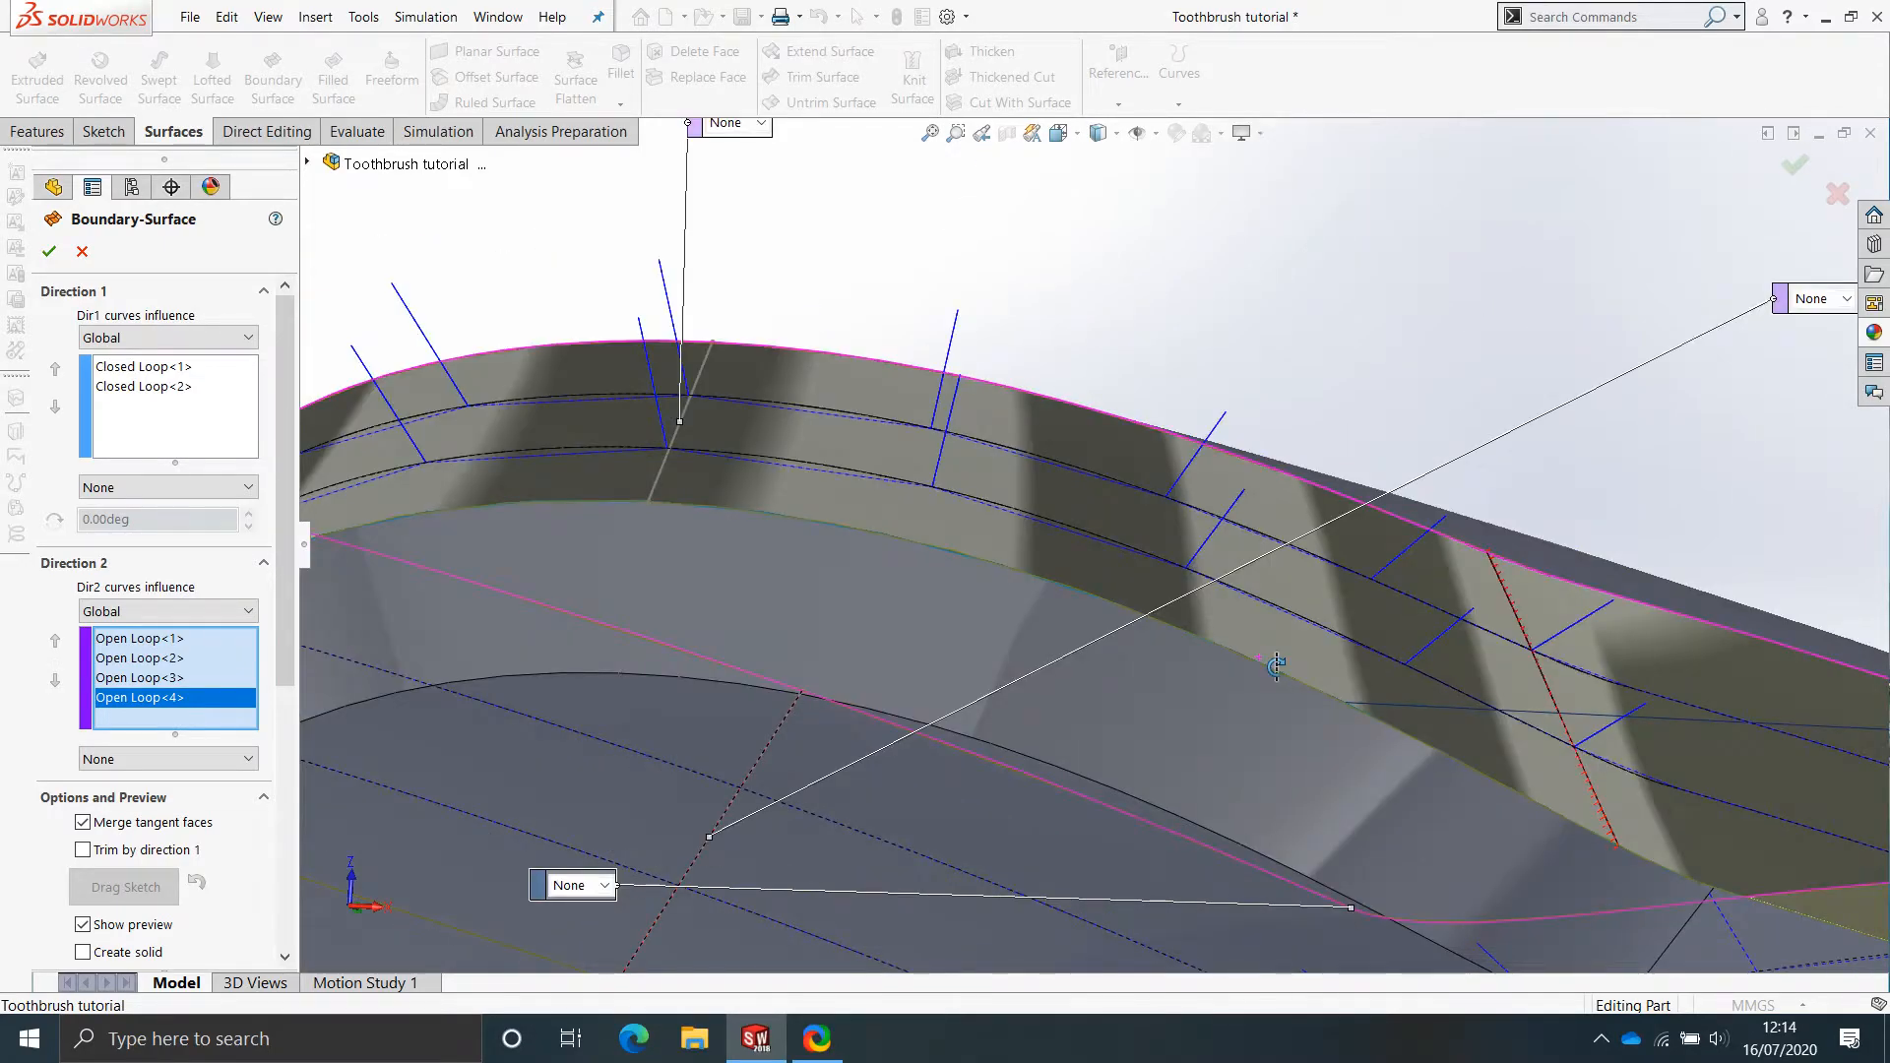
{"action": "scroll", "coordinate": [1276, 666], "scroll_direction": "up", "scroll_amount": 3}
{"action": "mouse_move", "coordinate": [1278, 672]}
{"action": "middle_mouse_down"}
{"action": "mouse_move", "coordinate": [1300, 736]}
{"action": "mouse_move", "coordinate": [1337, 746]}
{"action": "middle_mouse_up"}
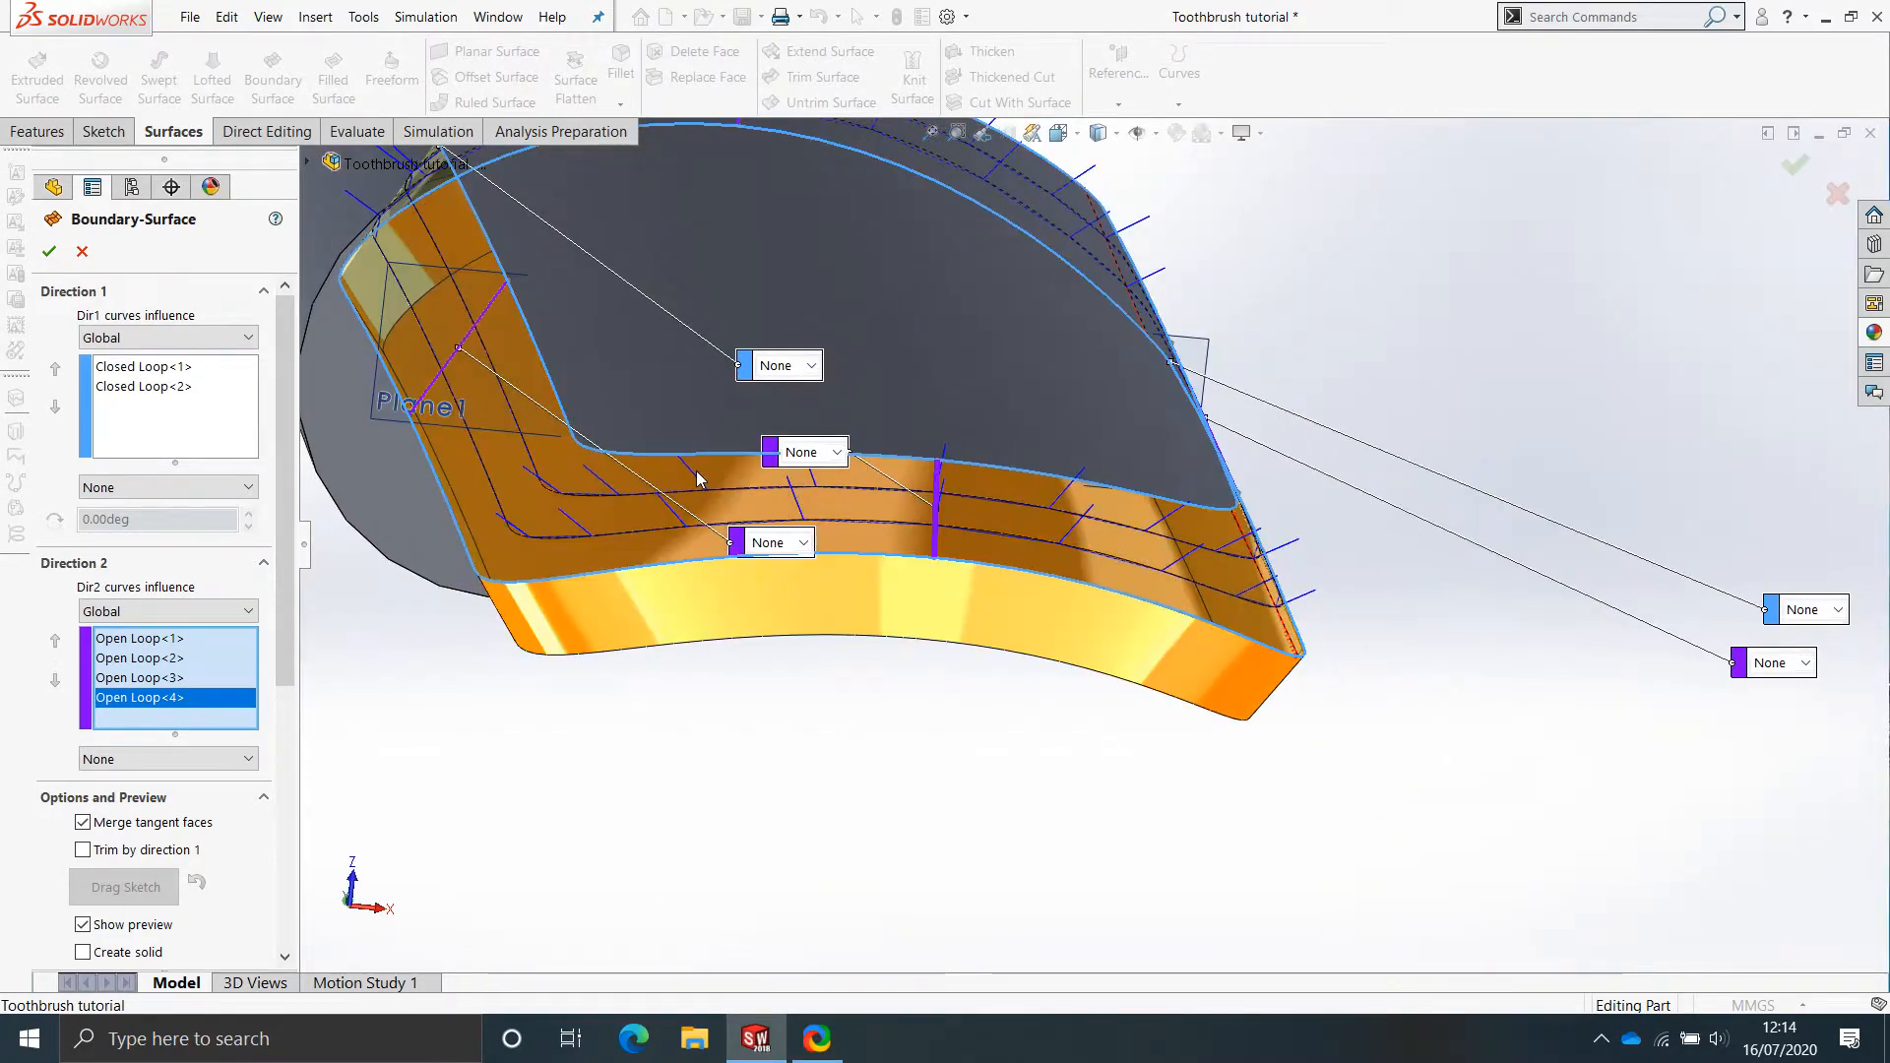
{"action": "scroll", "coordinate": [697, 480], "scroll_direction": "up", "scroll_amount": 3}
{"action": "middle_click_drag", "start_coordinate": [697, 480], "coordinate": [6, 213]}
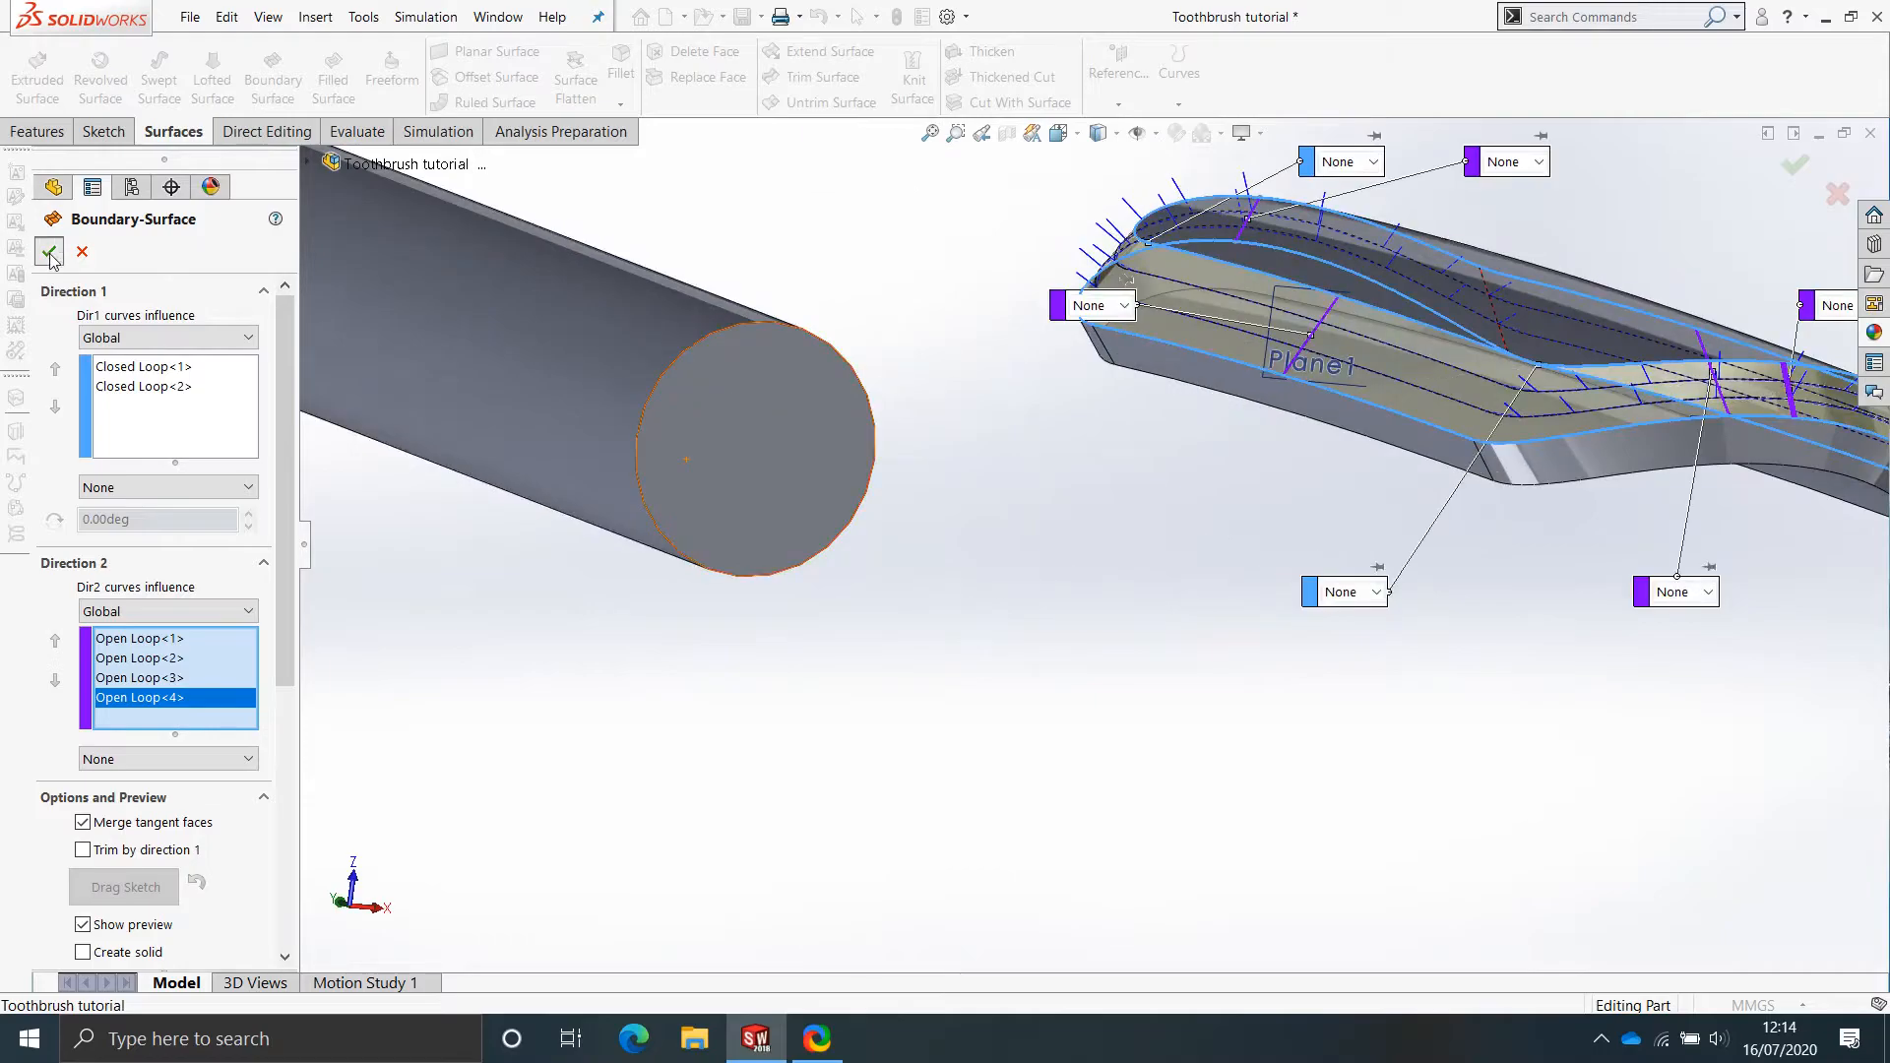
{"action": "key", "text": "Return"}
Hide the Surface-Offset13 body beneath the button and show the handle body around it.
{"action": "mouse_move", "coordinate": [1262, 445]}
{"action": "middle_mouse_down"}
{"action": "mouse_move", "coordinate": [1418, 354]}
{"action": "mouse_move", "coordinate": [1654, 295]}
{"action": "mouse_move", "coordinate": [1640, 406]}
{"action": "mouse_move", "coordinate": [1759, 439]}
{"action": "mouse_move", "coordinate": [1674, 473]}
{"action": "middle_mouse_up"}
{"action": "left_click", "coordinate": [1155, 638]}
{"action": "mouse_move", "coordinate": [1154, 638]}
{"action": "middle_mouse_down"}
{"action": "mouse_move", "coordinate": [1169, 486]}
{"action": "mouse_move", "coordinate": [1143, 641]}
{"action": "mouse_move", "coordinate": [1122, 564]}
{"action": "mouse_move", "coordinate": [1135, 304]}
{"action": "mouse_move", "coordinate": [1106, 262]}
{"action": "middle_mouse_up"}
{"action": "scroll", "coordinate": [1162, 504], "scroll_direction": "down", "scroll_amount": 5}
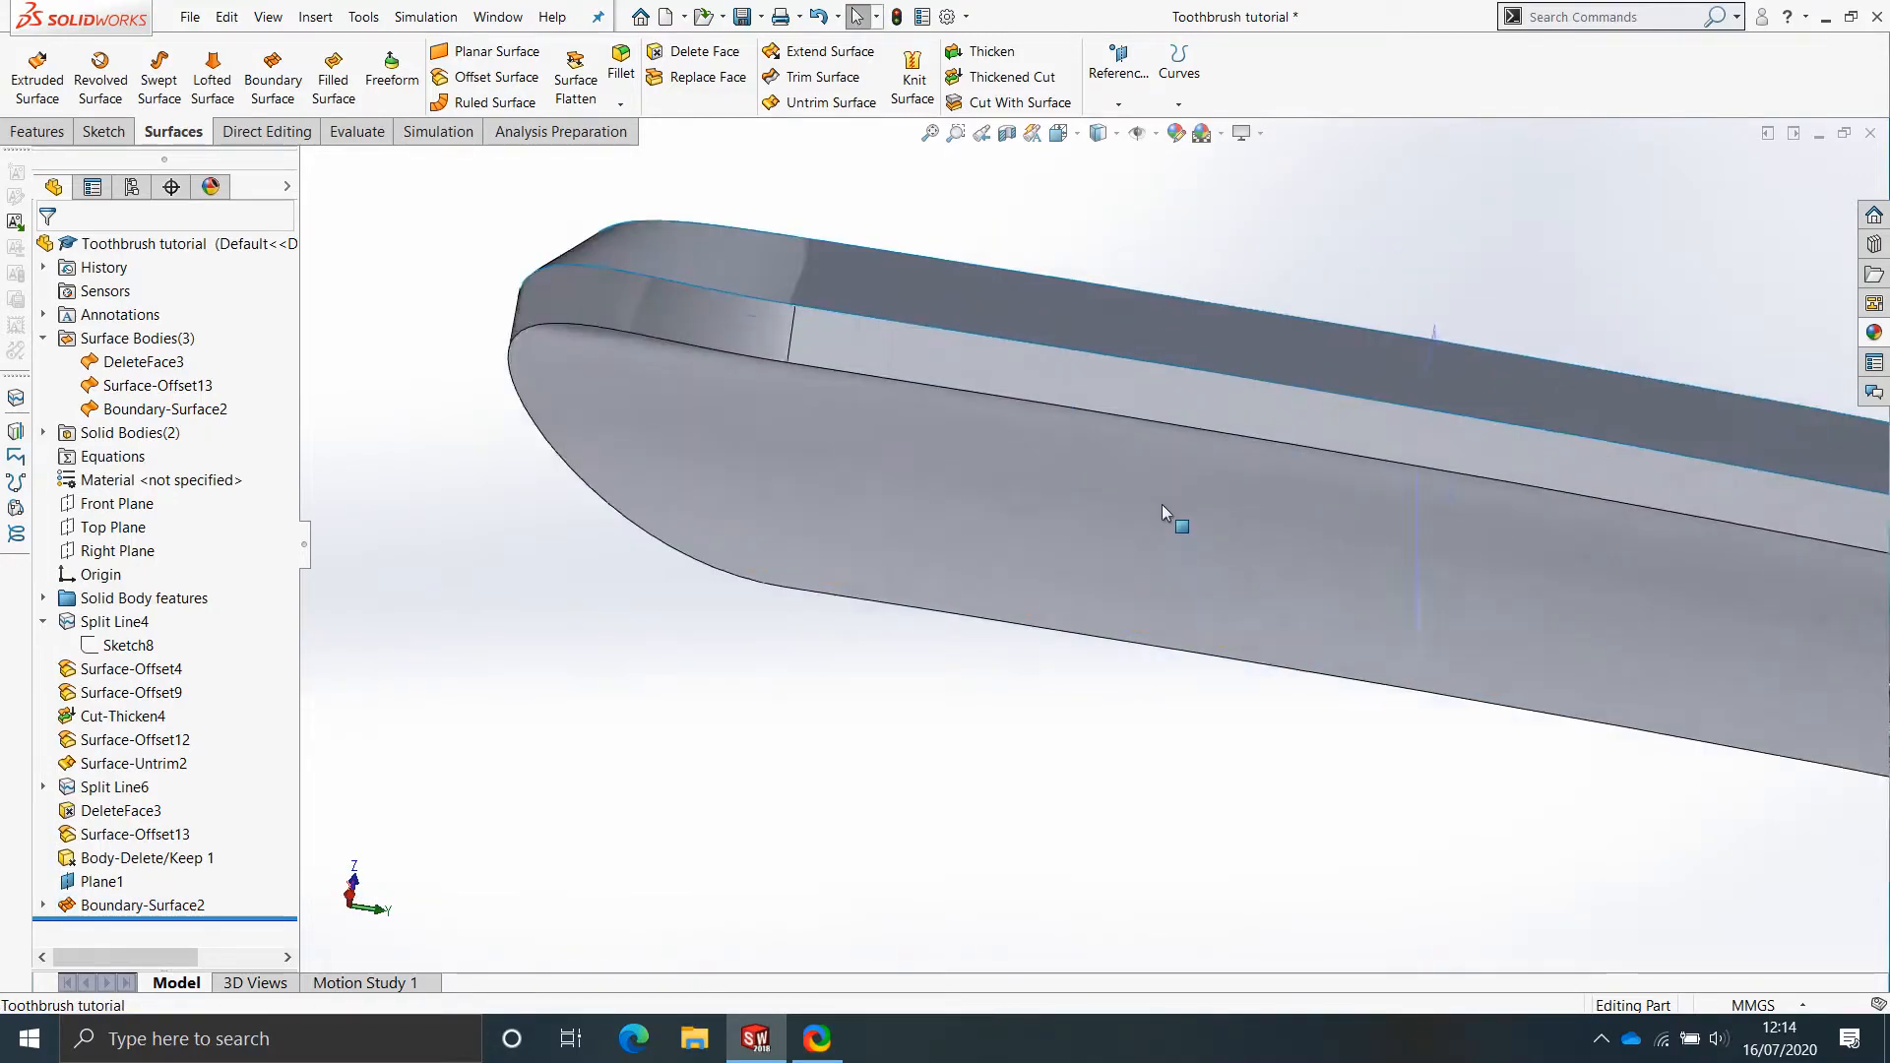
{"action": "key", "text": "Tab"}
{"action": "middle_click_drag", "start_coordinate": [697, 379], "coordinate": [676, 439]}
{"action": "scroll", "coordinate": [918, 534], "scroll_direction": "up", "scroll_amount": 10}
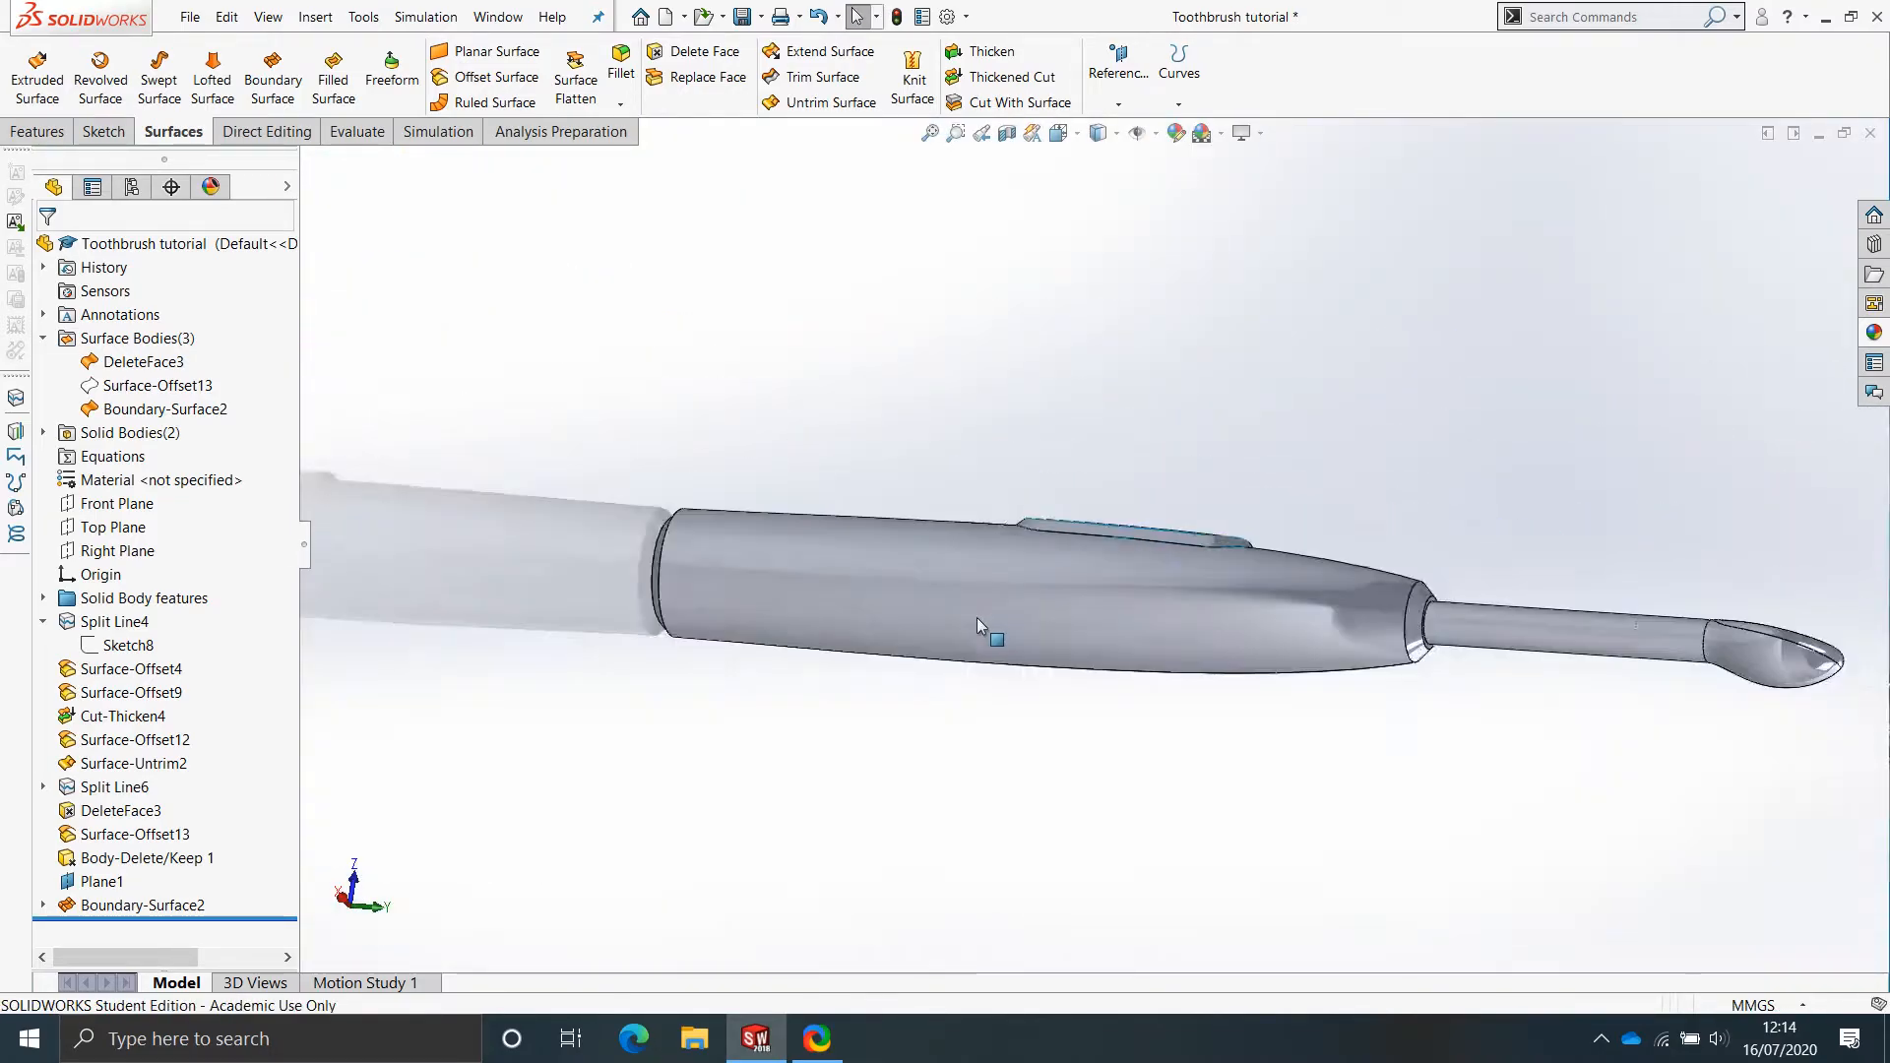
Examine the button's fit inside the handle with a section view through the Right Plane, and close the section view.
{"action": "scroll", "coordinate": [1091, 600], "scroll_direction": "down", "scroll_amount": 4}
{"action": "middle_click_drag", "start_coordinate": [1091, 601], "coordinate": [1095, 677]}
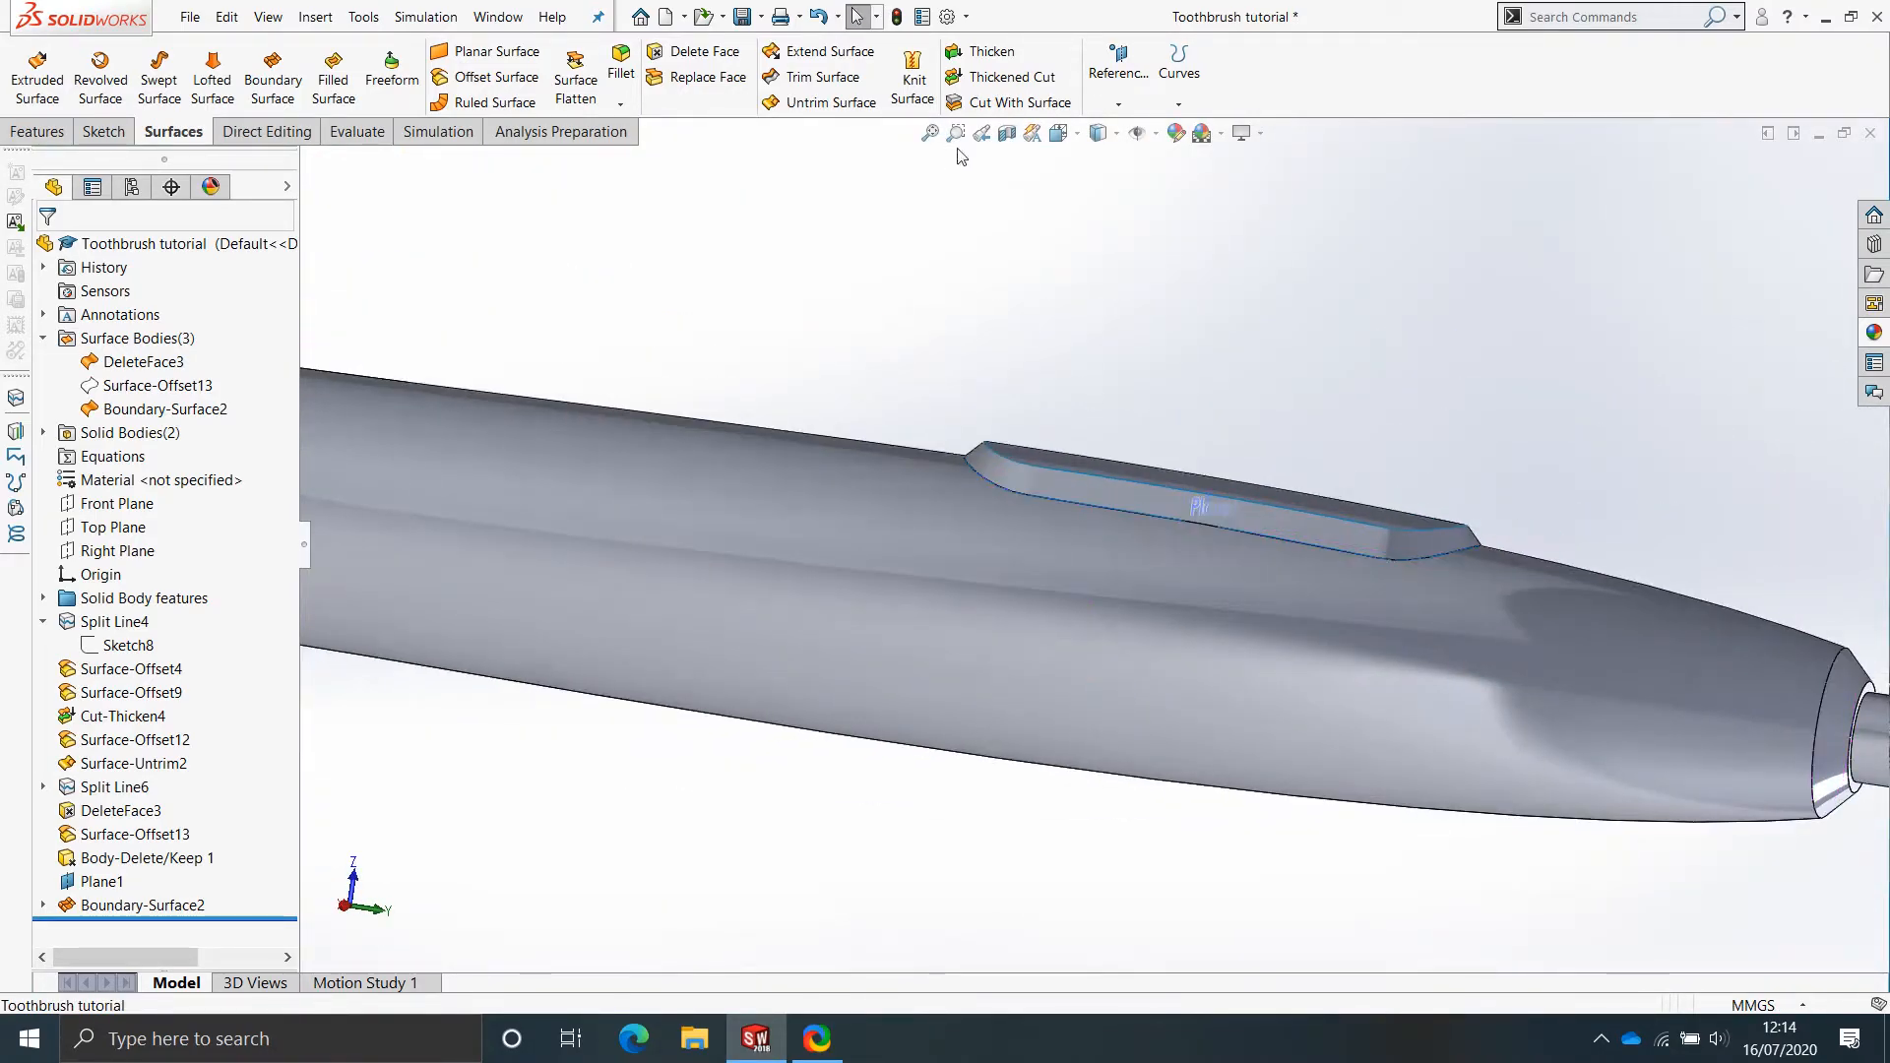
{"action": "left_click", "coordinate": [1007, 135]}
{"action": "middle_click_drag", "start_coordinate": [1140, 419], "coordinate": [1169, 541]}
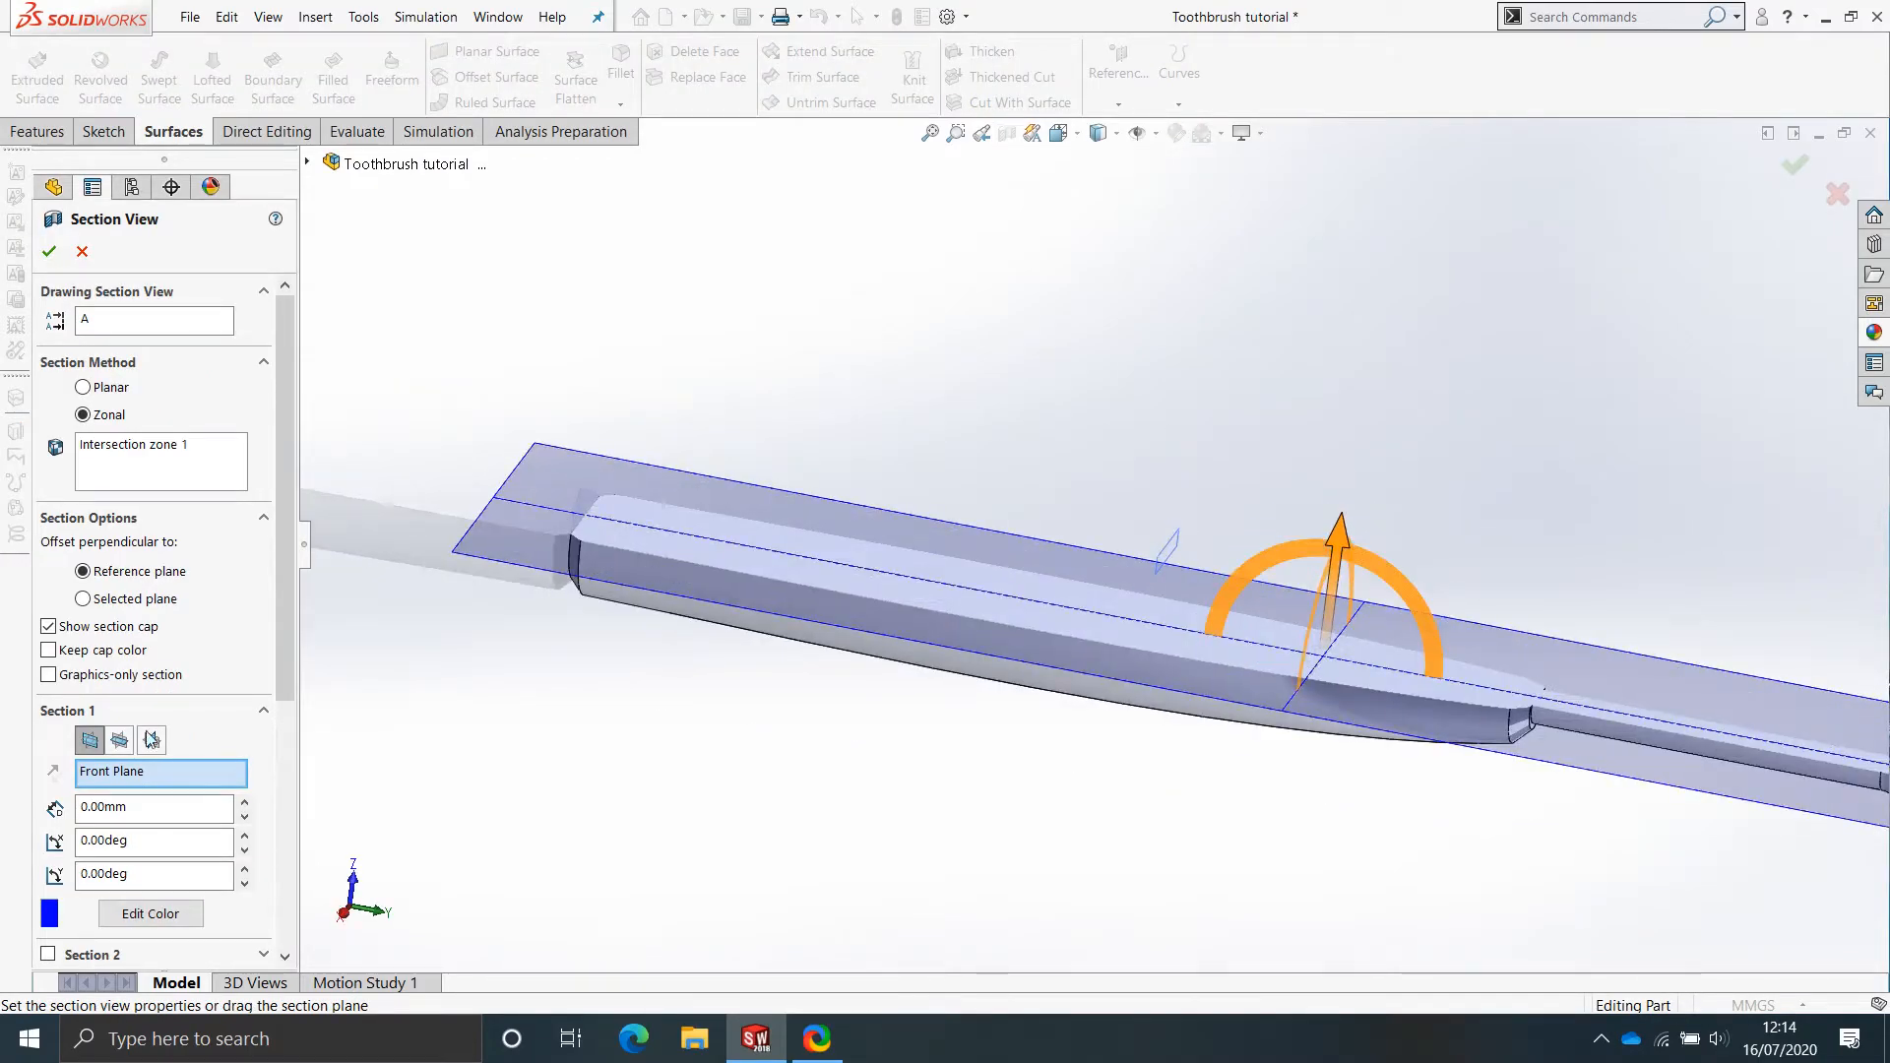
{"action": "left_click", "coordinate": [122, 747]}
{"action": "left_click", "coordinate": [163, 750]}
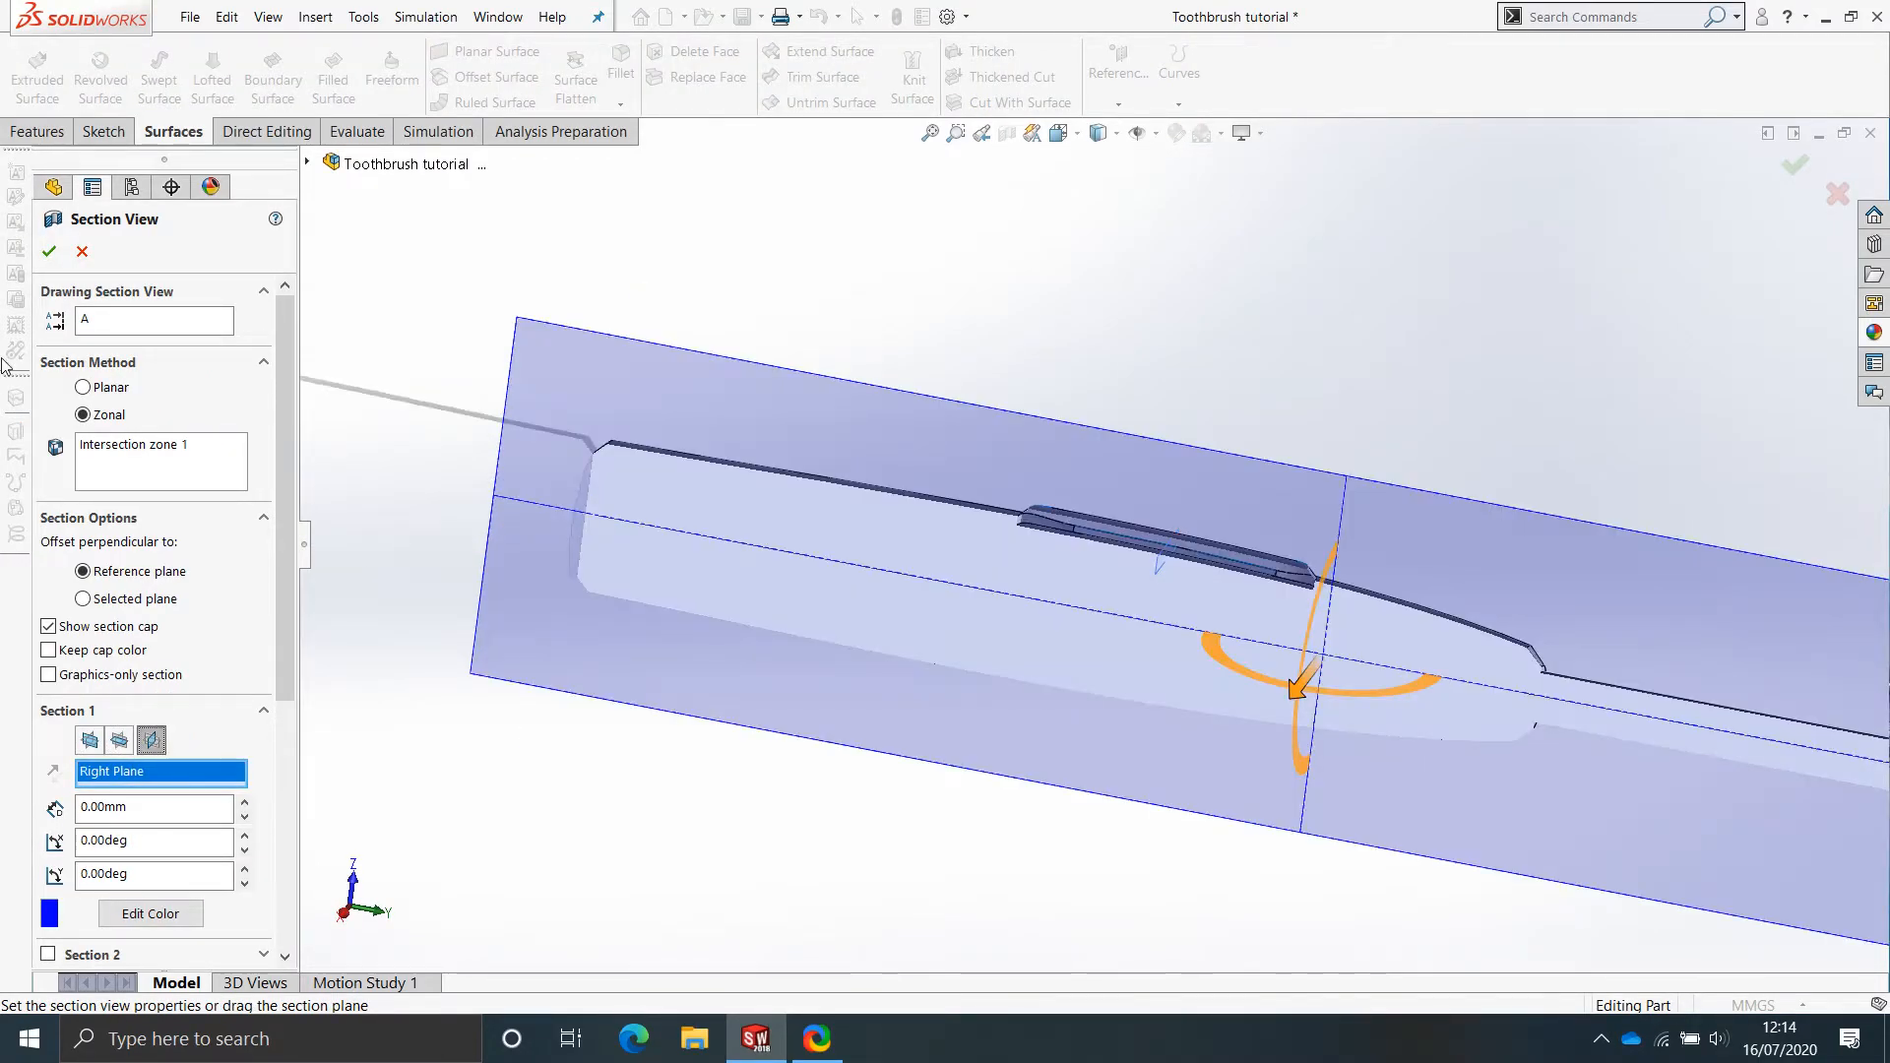
{"action": "left_click", "coordinate": [46, 252]}
{"action": "scroll", "coordinate": [1012, 490], "scroll_direction": "down", "scroll_amount": 10}
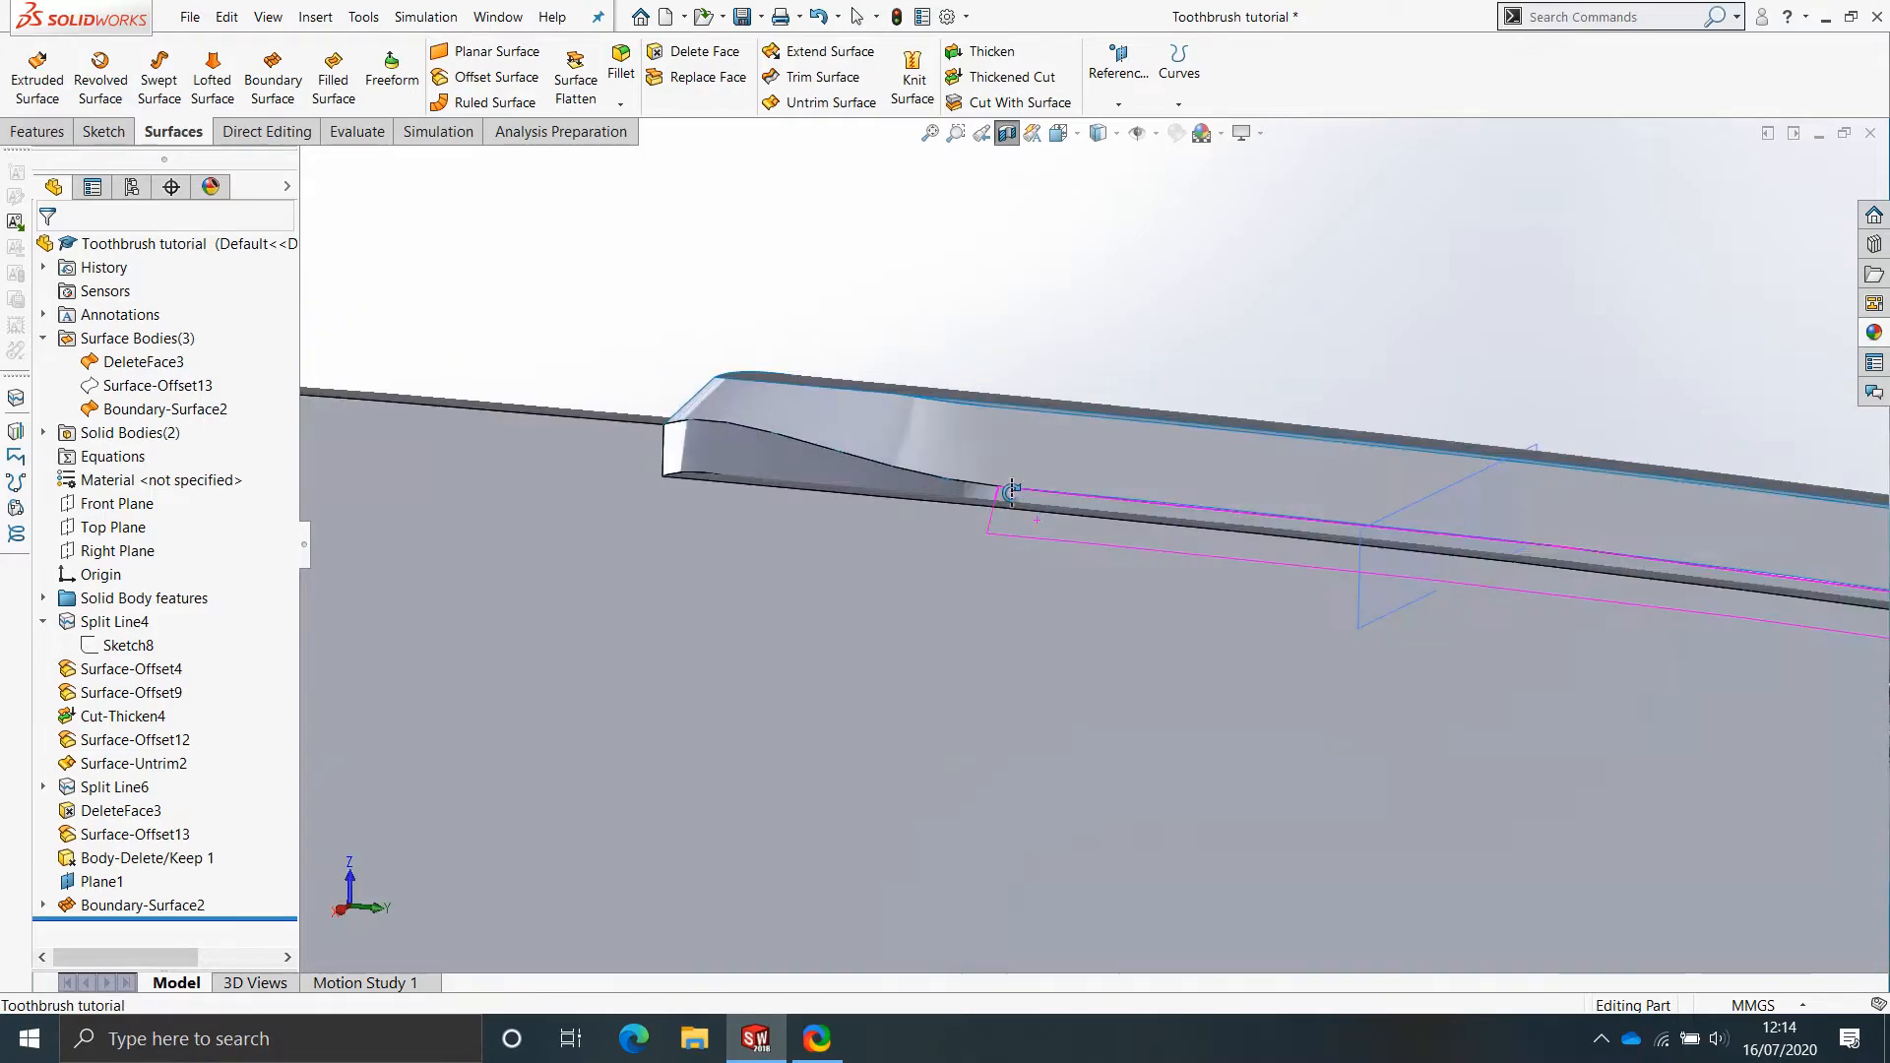
{"action": "middle_click_drag", "start_coordinate": [1012, 493], "coordinate": [1018, 551]}
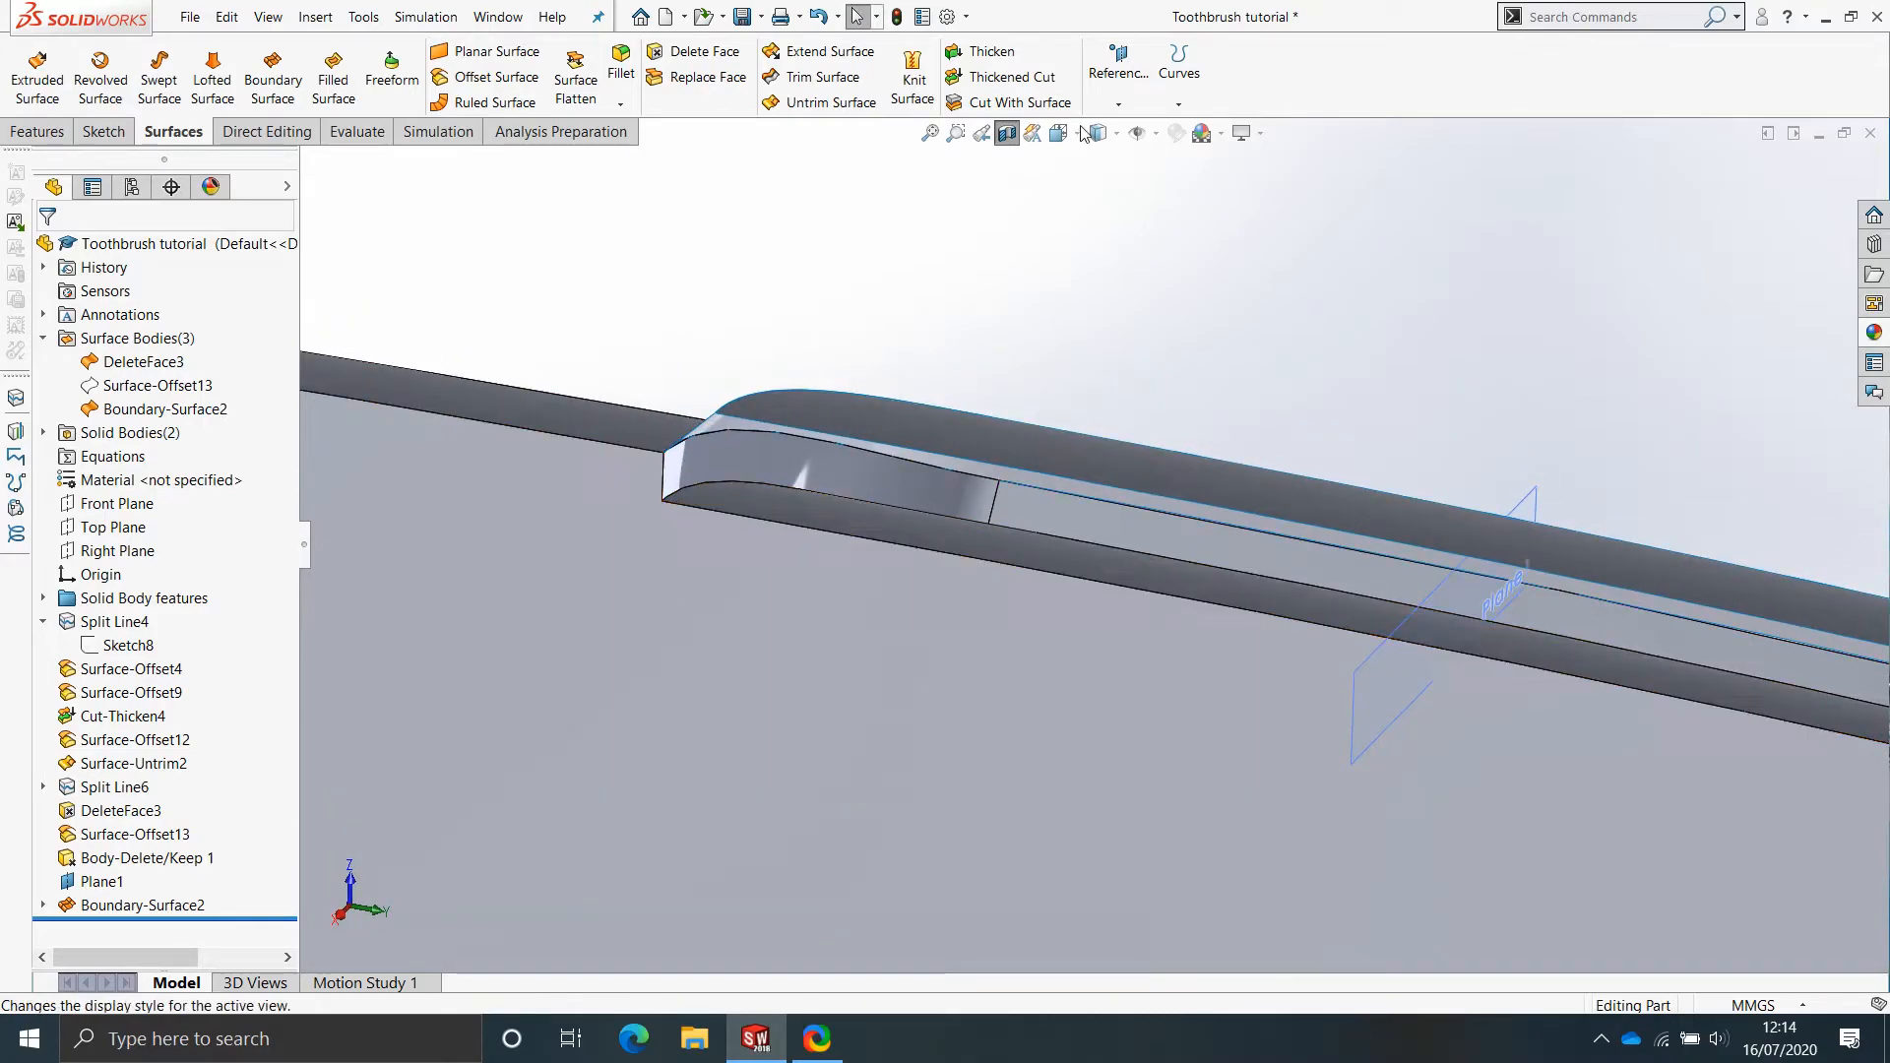
{"action": "left_click", "coordinate": [1008, 133]}
Show the Surface-Offset13 body again and hide the handle body so only the button surfaces remain in view.
{"action": "middle_click_drag", "start_coordinate": [756, 736], "coordinate": [966, 485]}
{"action": "key", "text": "shift+Tab"}
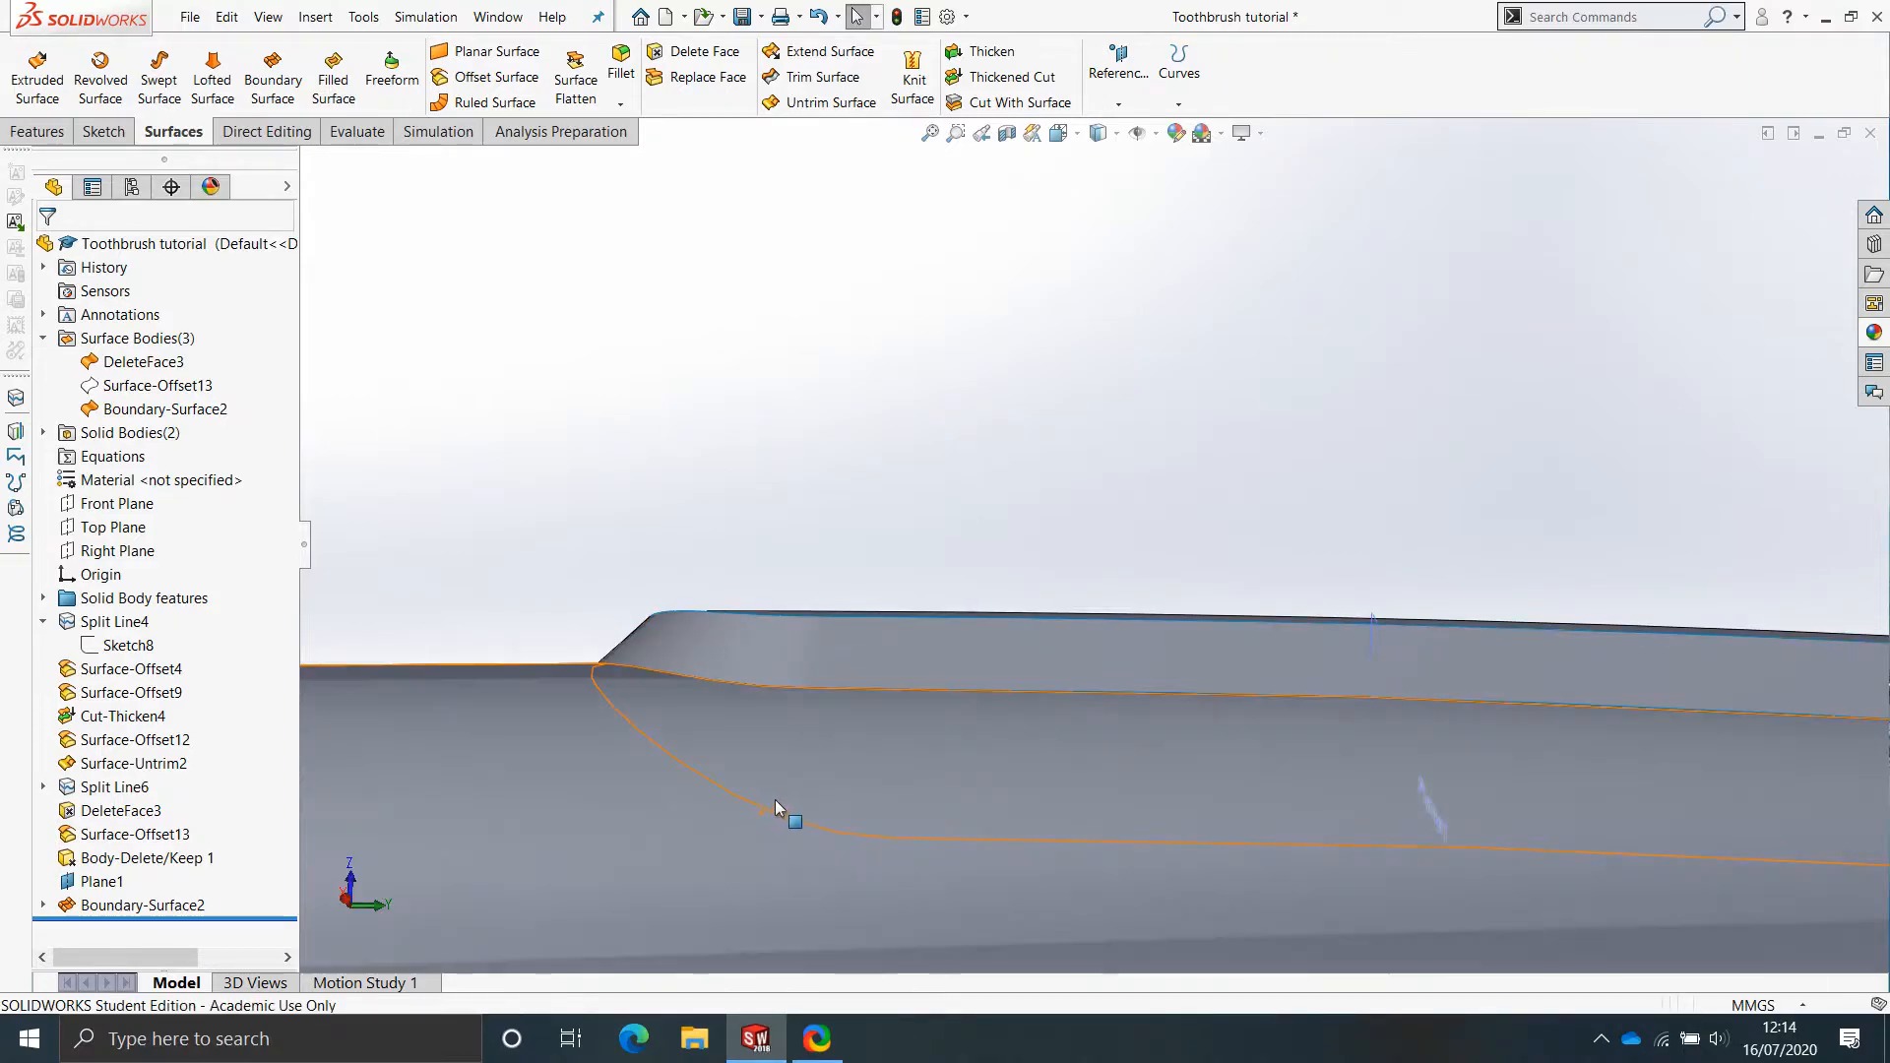
{"action": "left_click", "coordinate": [181, 390]}
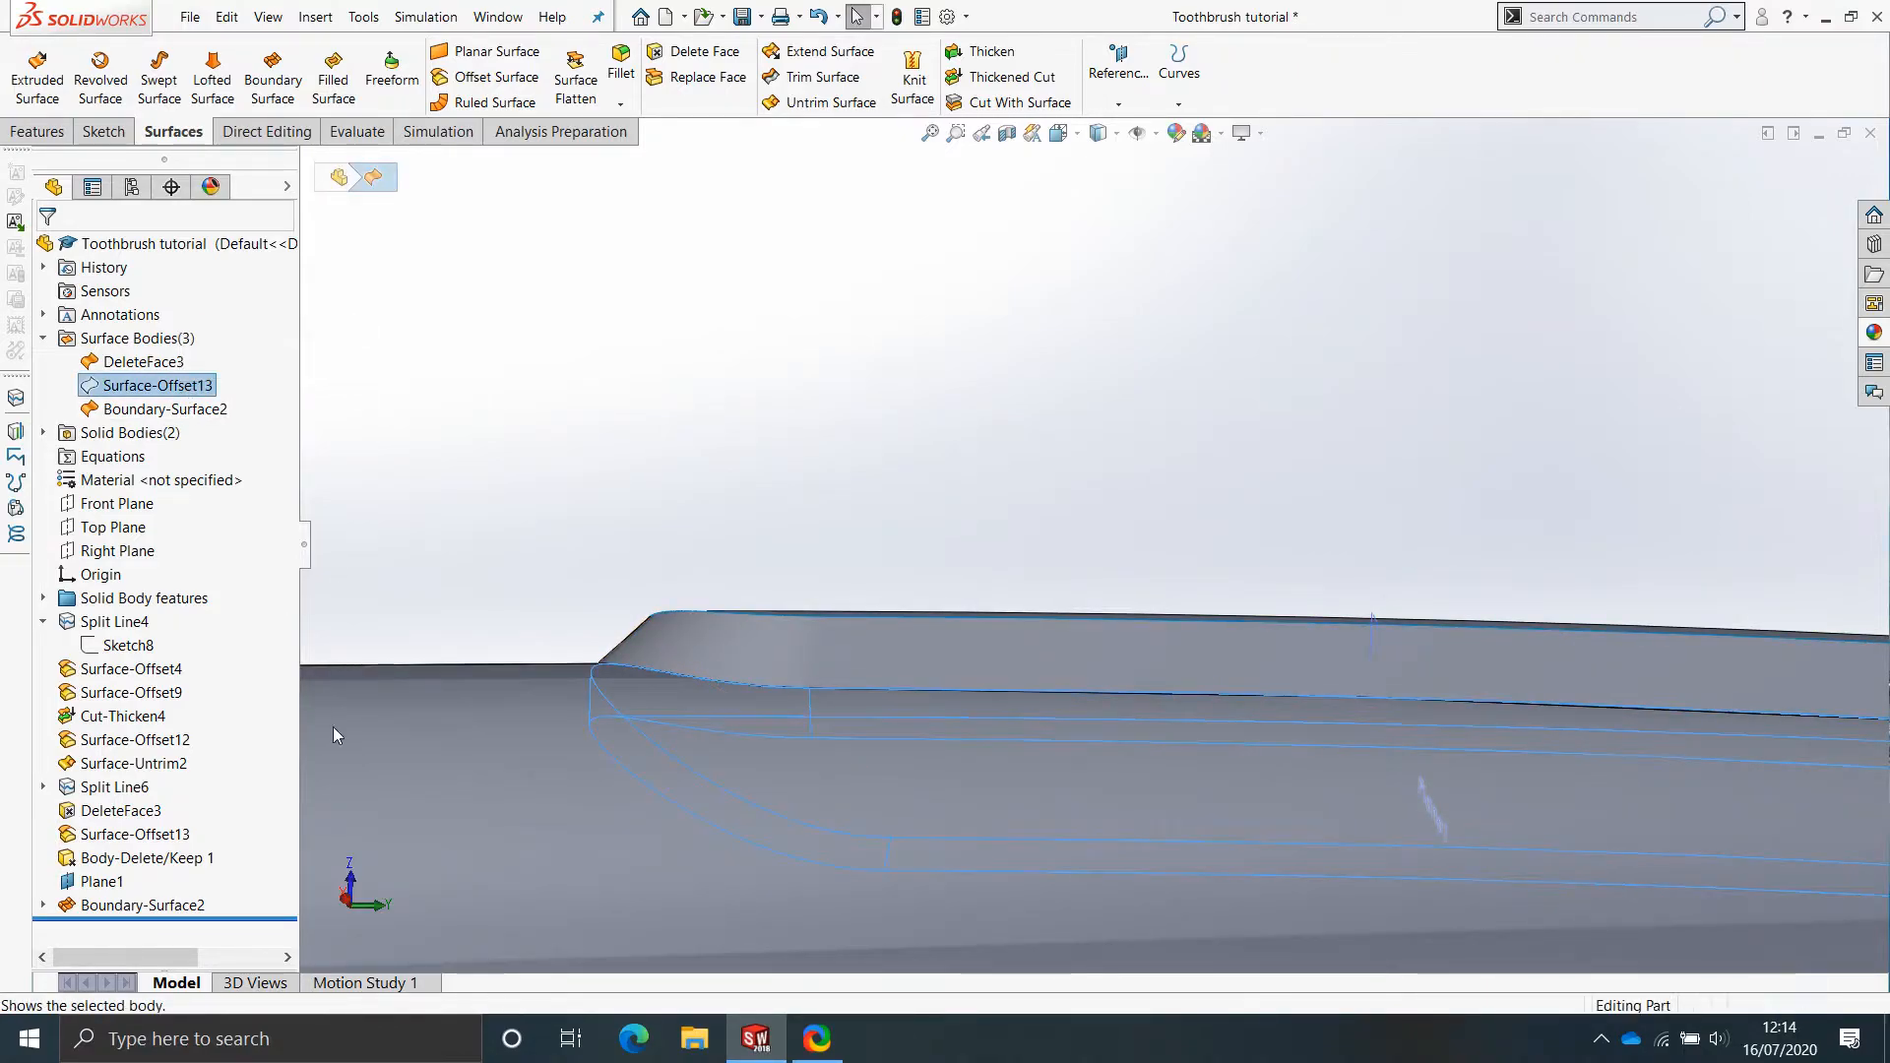
{"action": "key", "text": "Tab"}
Start a Knit Surface with the offset surface, the boundary surface and the DeleteFace3 surface selected.
{"action": "scroll", "coordinate": [1302, 691], "scroll_direction": "up", "scroll_amount": 3}
{"action": "middle_click_drag", "start_coordinate": [1301, 691], "coordinate": [1392, 780]}
{"action": "scroll", "coordinate": [1221, 705], "scroll_direction": "up", "scroll_amount": 2}
{"action": "middle_click_drag", "start_coordinate": [1221, 703], "coordinate": [1196, 717]}
{"action": "scroll", "coordinate": [1389, 640], "scroll_direction": "down", "scroll_amount": 2}
{"action": "middle_click_drag", "start_coordinate": [1358, 616], "coordinate": [1346, 607]}
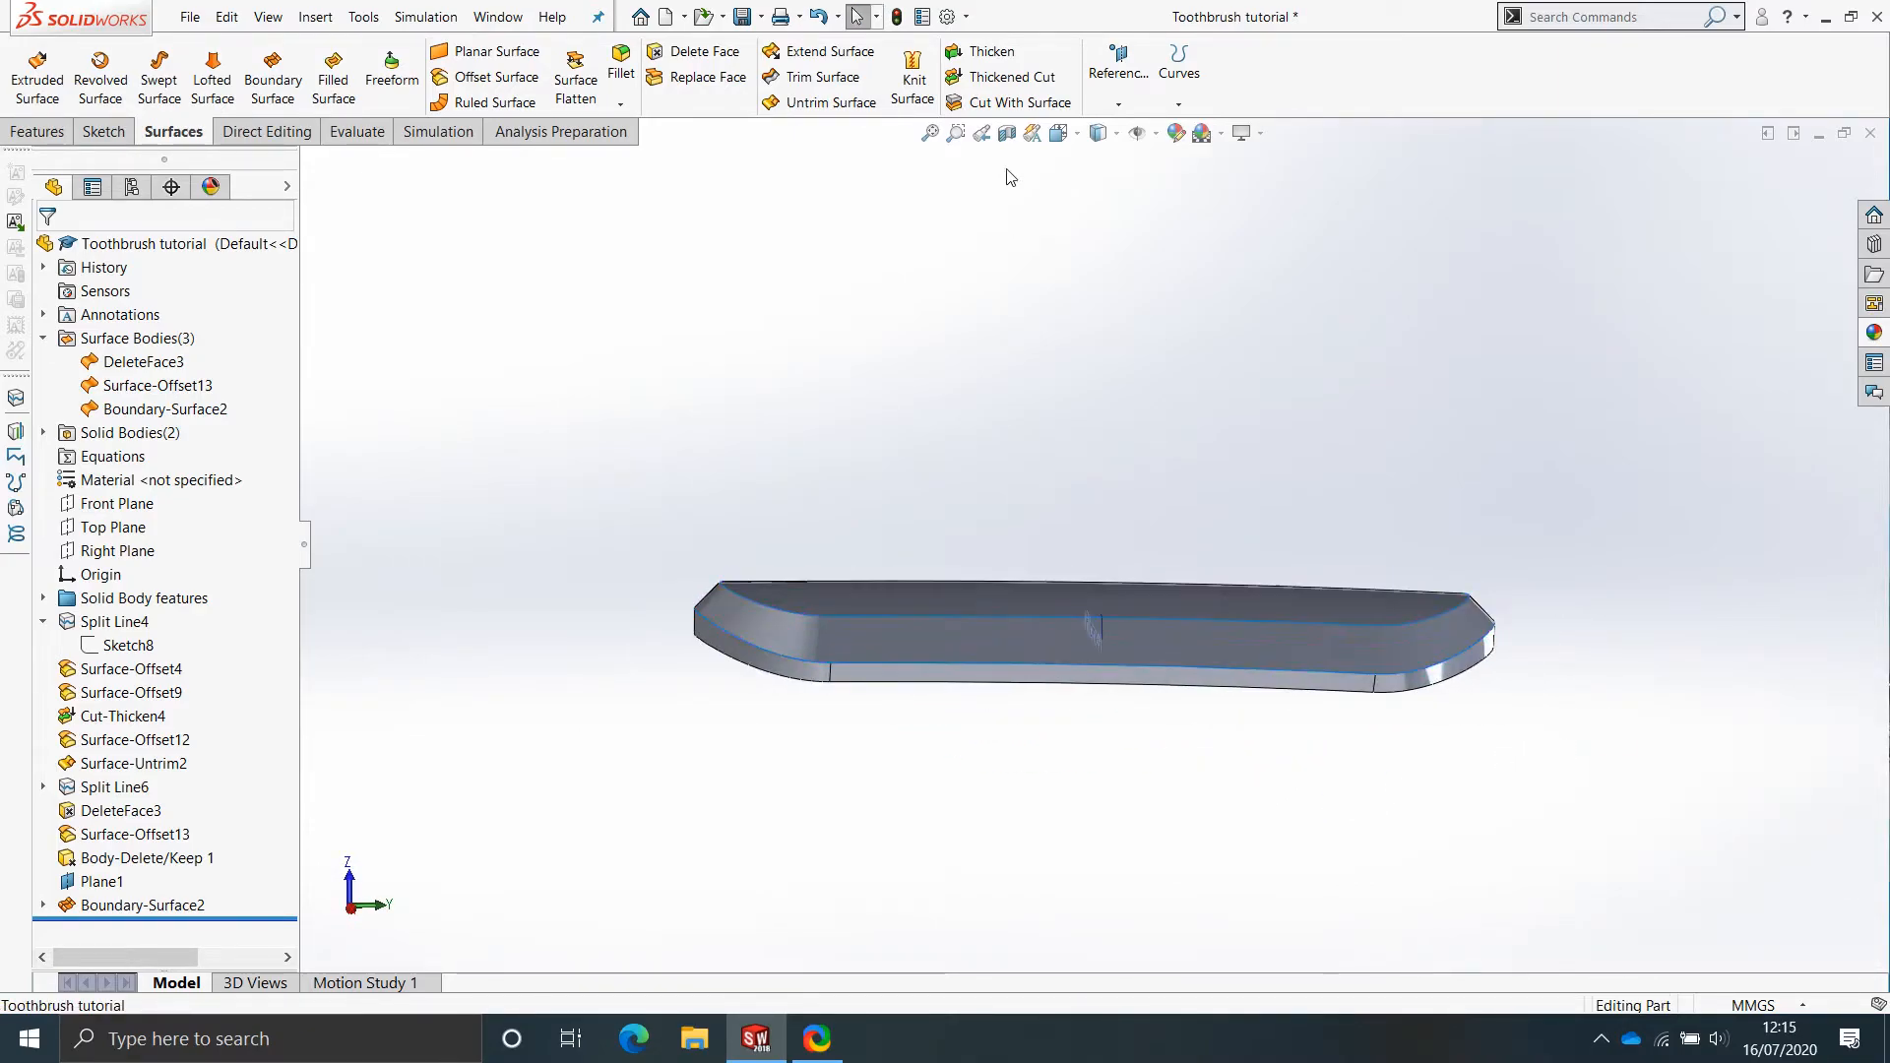
{"action": "left_click", "coordinate": [913, 79]}
{"action": "left_click_drag", "start_coordinate": [1384, 700], "coordinate": [1763, 912]}
Knit the three button surfaces with the Create solid option enabled.
{"action": "scroll", "coordinate": [1088, 704], "scroll_direction": "down", "scroll_amount": 1}
{"action": "middle_click_drag", "start_coordinate": [1088, 705], "coordinate": [923, 674]}
{"action": "scroll", "coordinate": [1230, 677], "scroll_direction": "up", "scroll_amount": 3}
{"action": "scroll", "coordinate": [1254, 671], "scroll_direction": "down", "scroll_amount": 3}
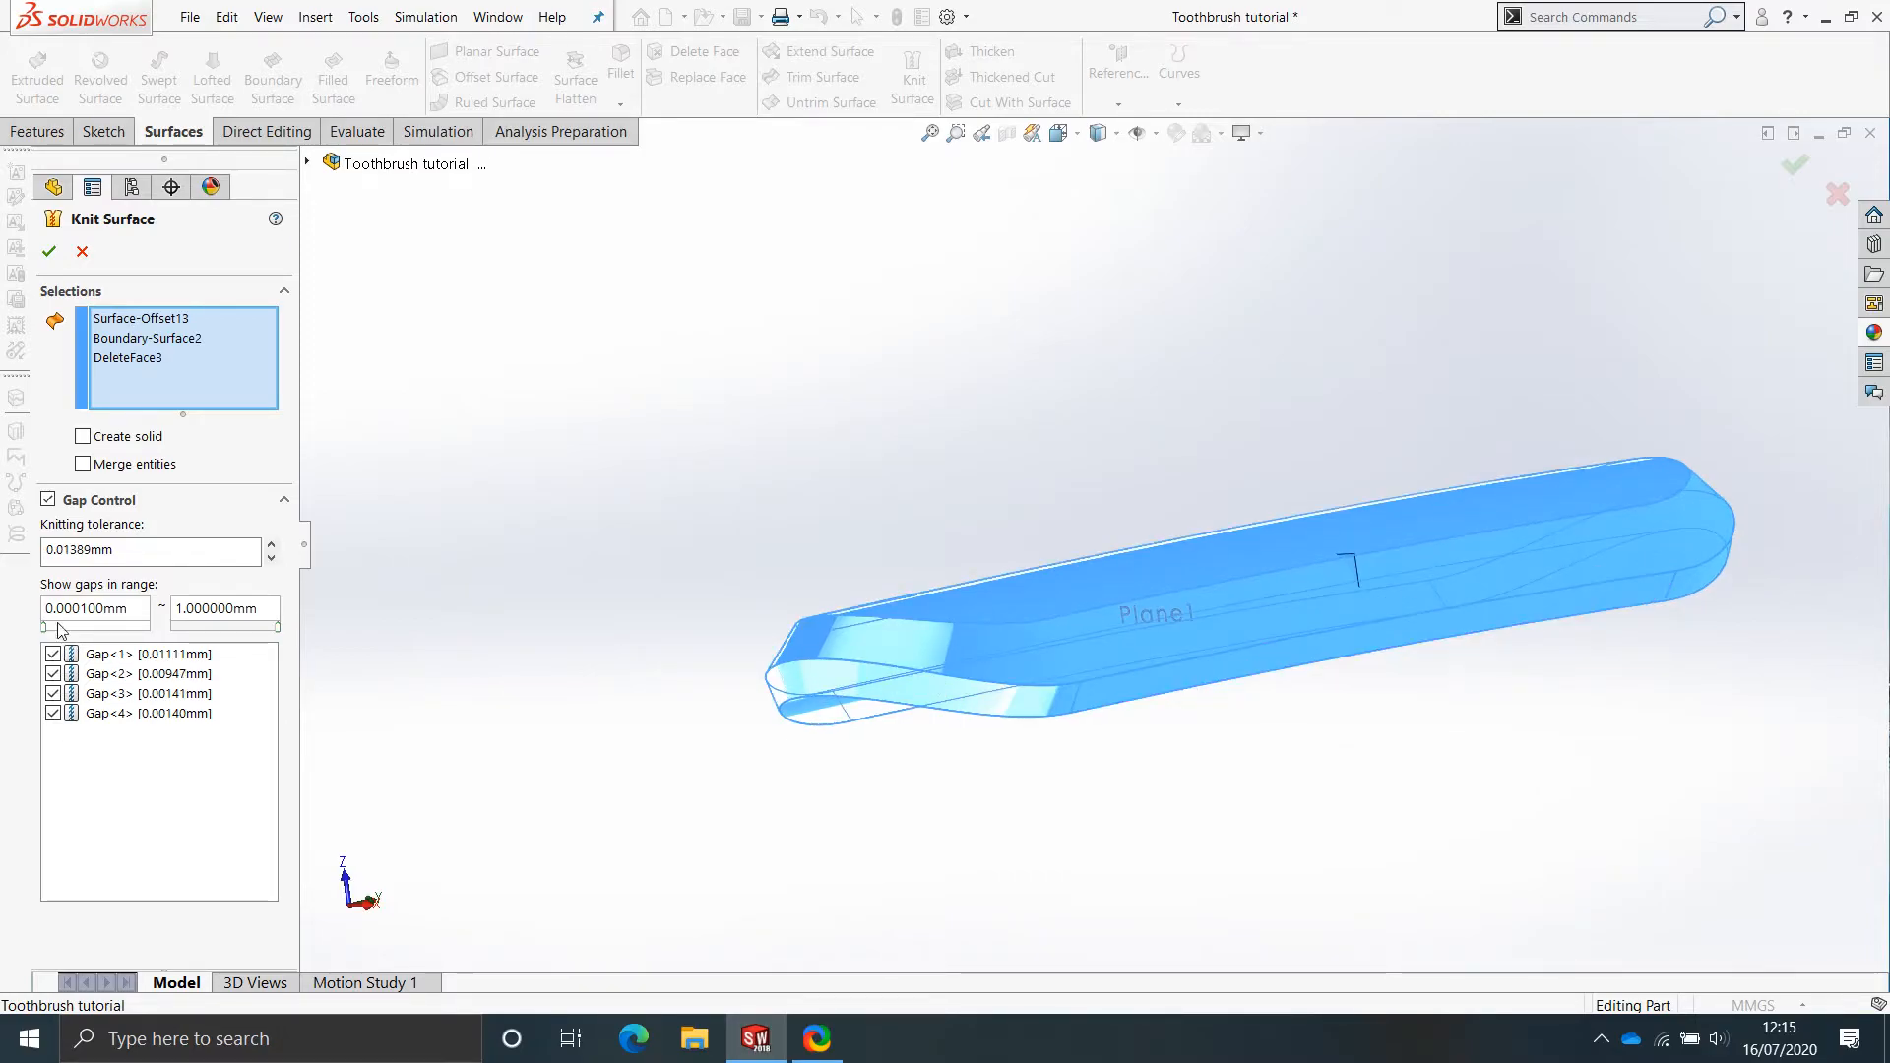
{"action": "scroll", "coordinate": [1396, 607], "scroll_direction": "down", "scroll_amount": 2}
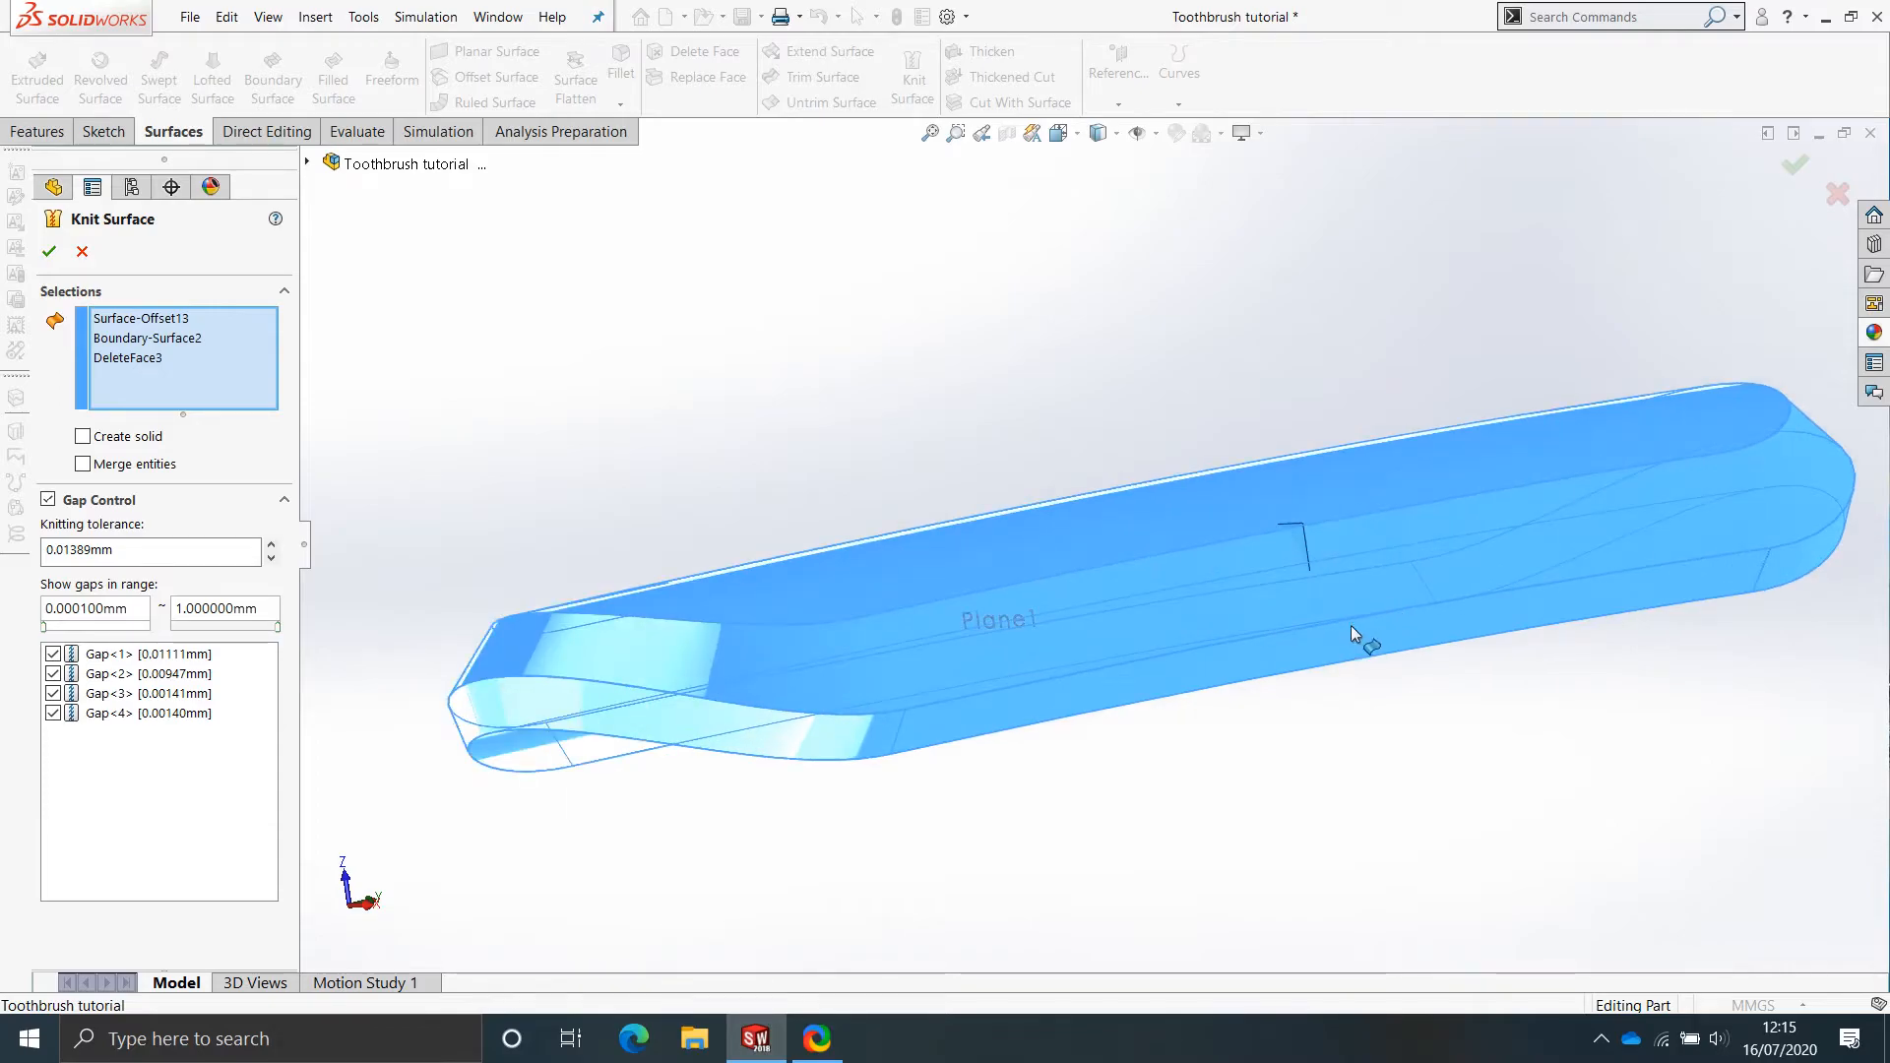
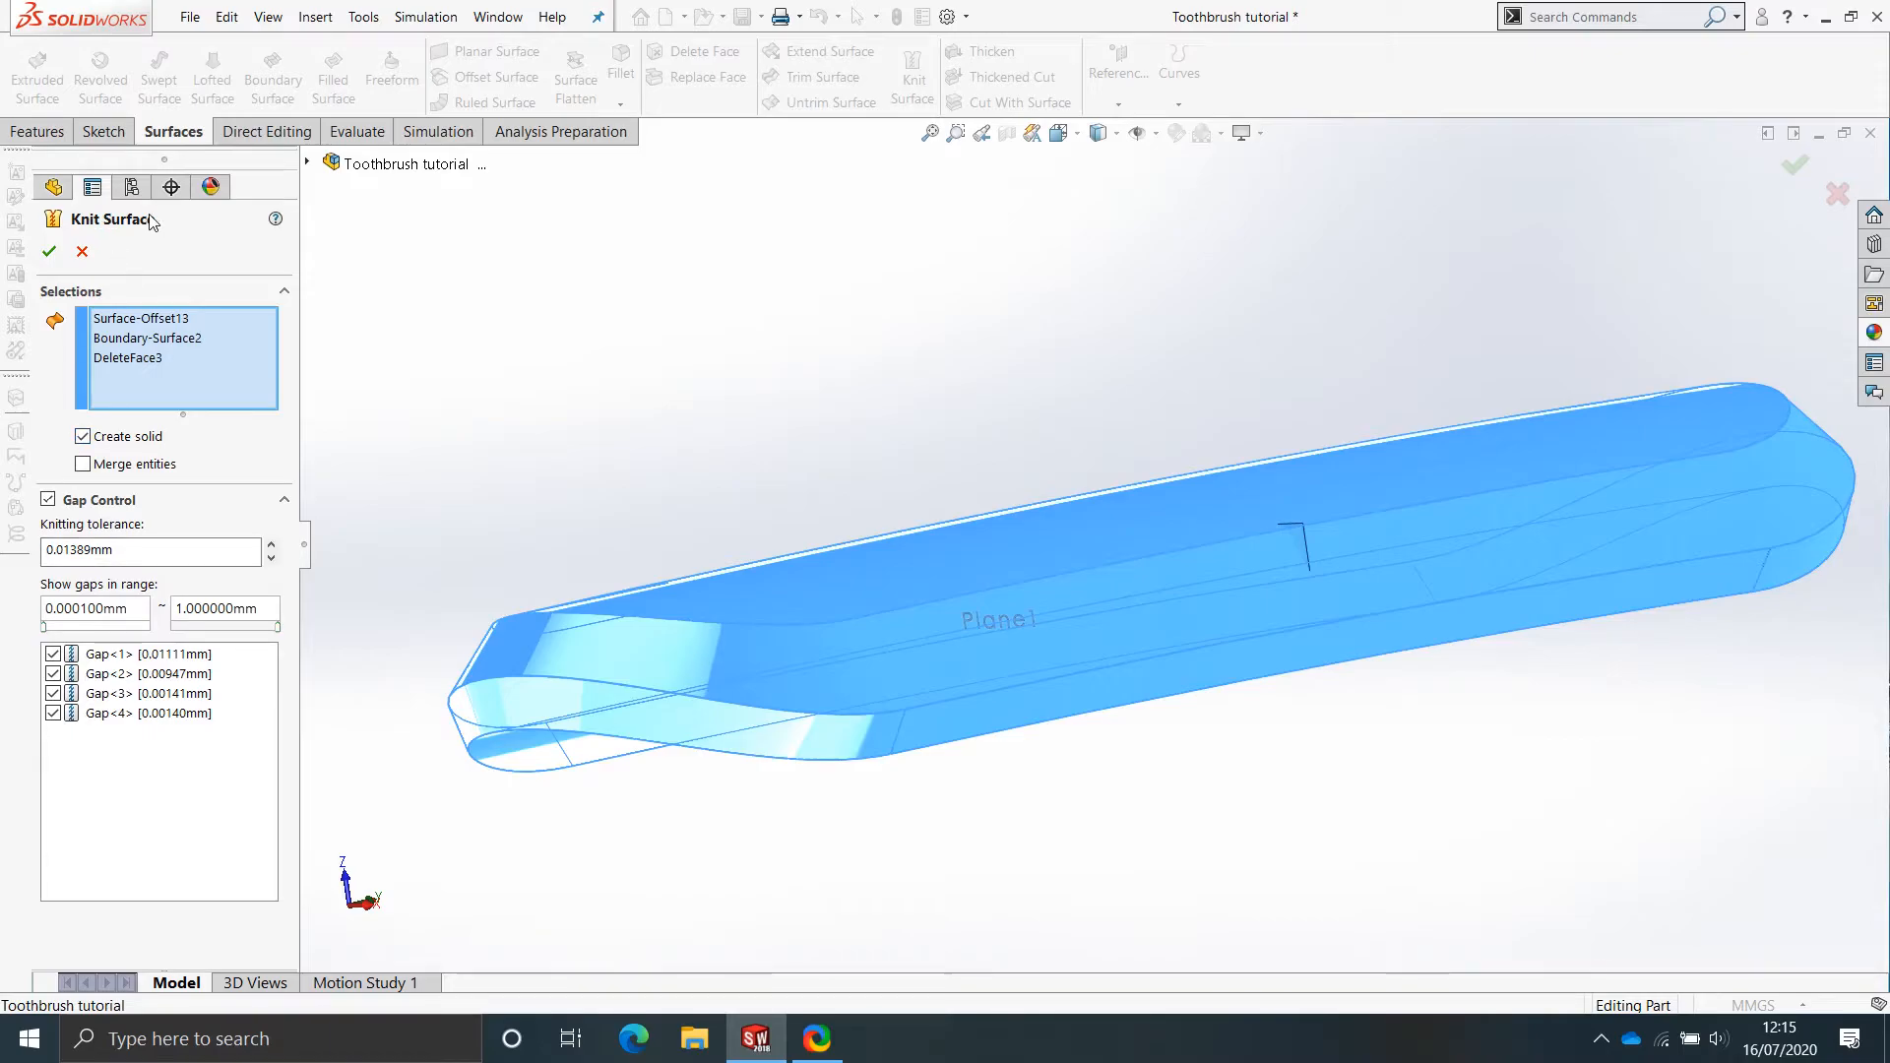
{"action": "left_click", "coordinate": [49, 254]}
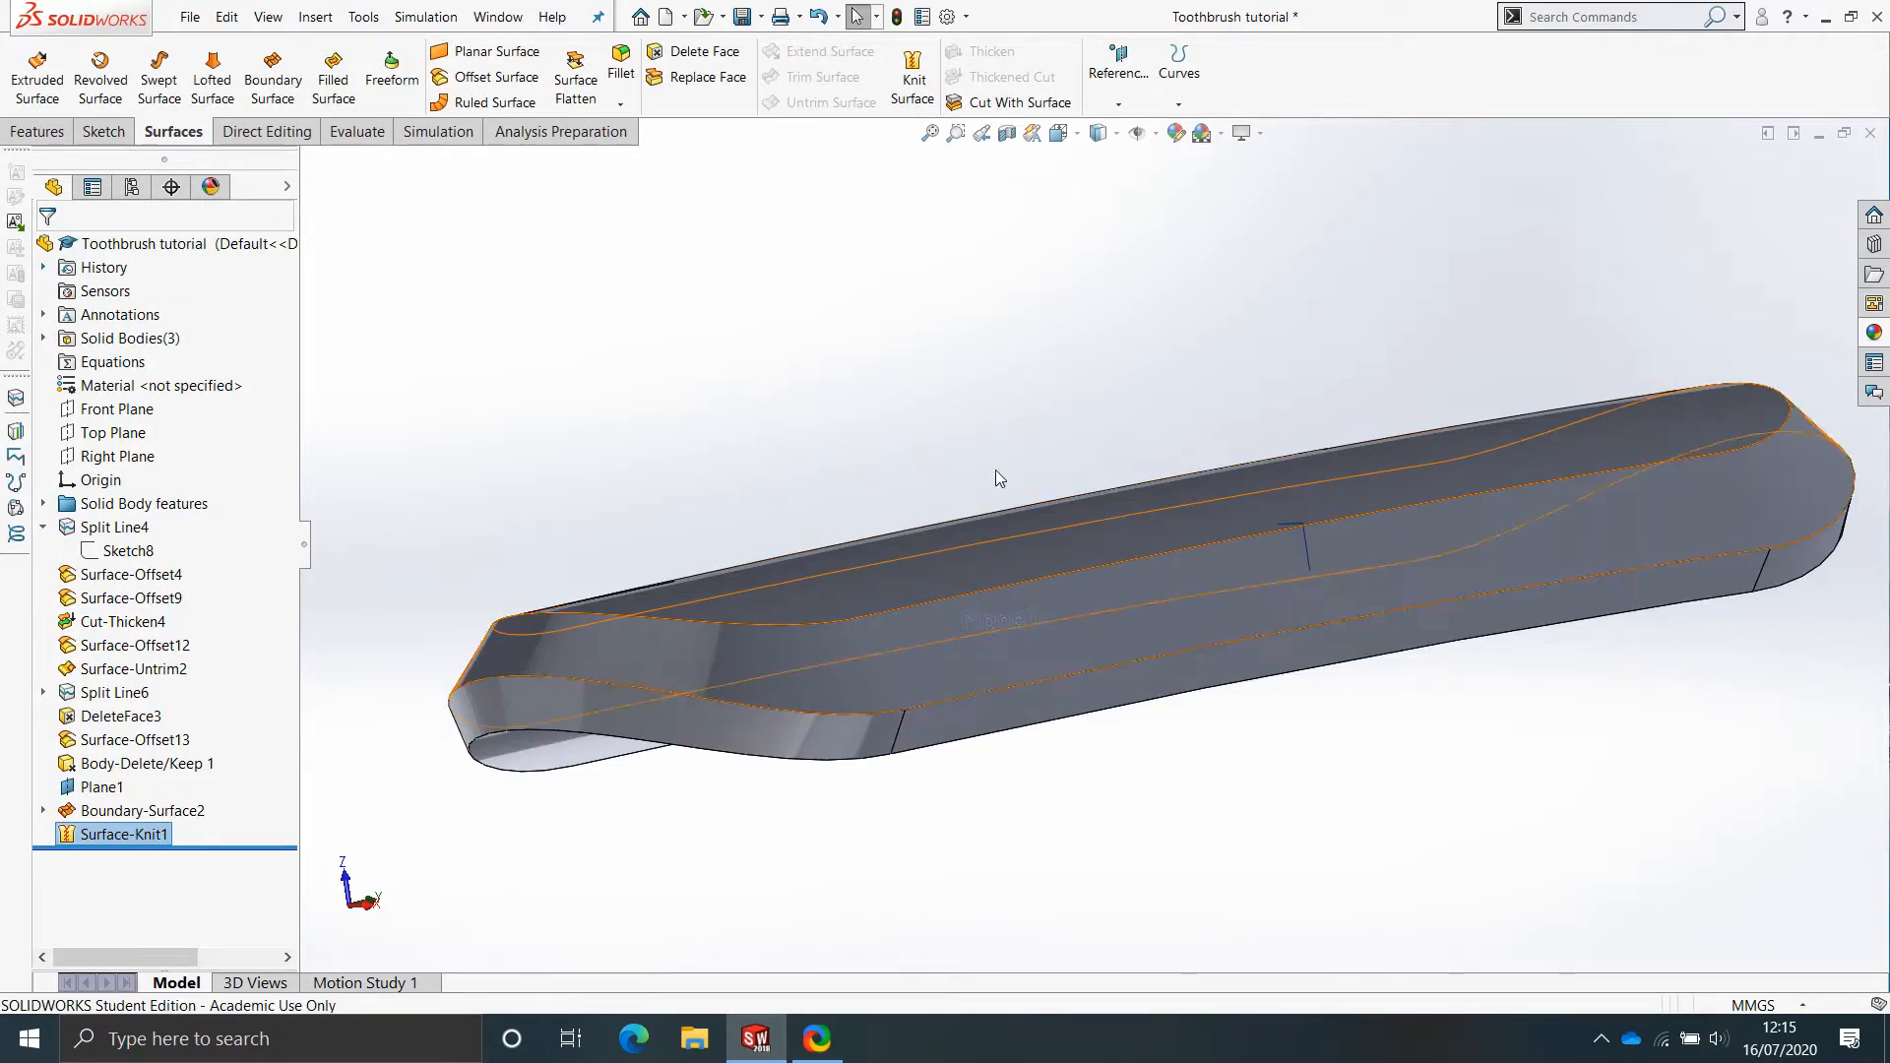
Show the hidden Cut-Thicken4 solid body of the handle again.
{"action": "scroll", "coordinate": [1267, 794], "scroll_direction": "up", "scroll_amount": 4}
{"action": "middle_click_drag", "start_coordinate": [1120, 669], "coordinate": [1034, 652]}
{"action": "scroll", "coordinate": [920, 556], "scroll_direction": "down", "scroll_amount": 5}
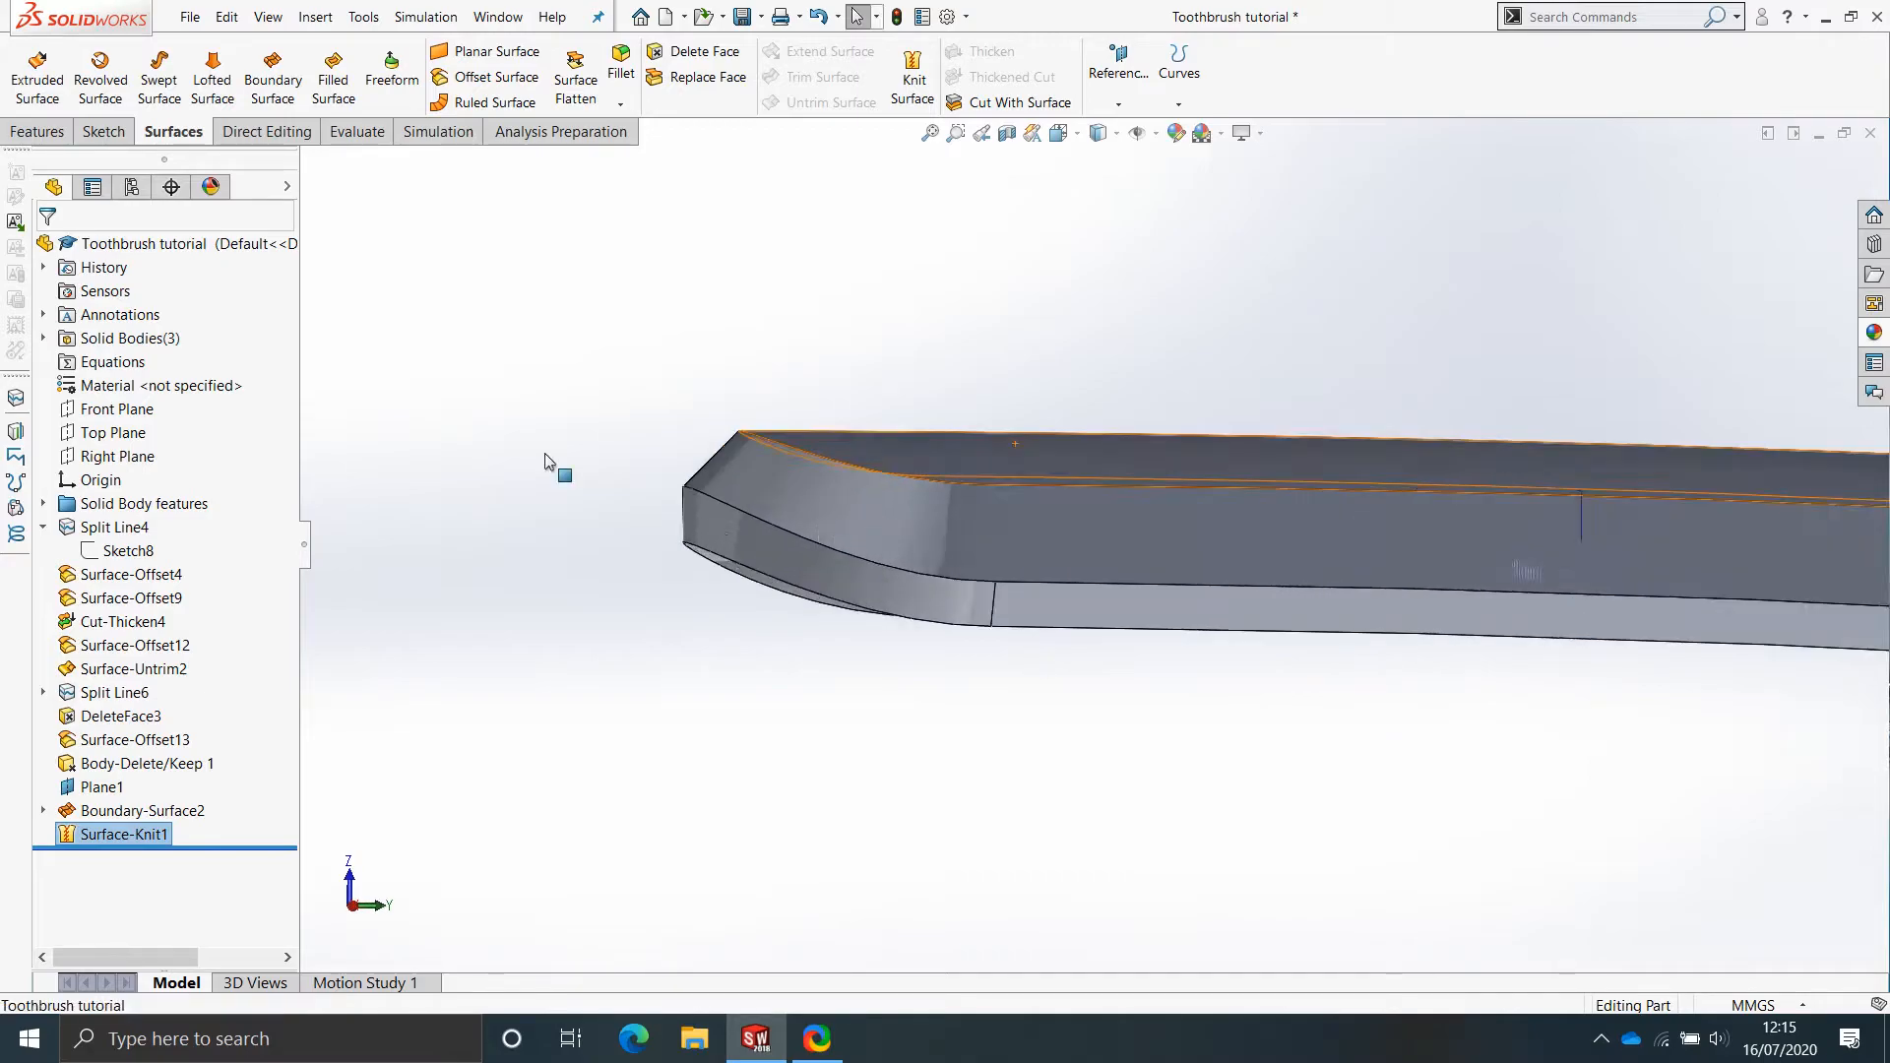
{"action": "double_click", "coordinate": [123, 337]}
{"action": "left_click", "coordinate": [139, 387]}
{"action": "left_click", "coordinate": [157, 360]}
{"action": "left_click", "coordinate": [844, 357]}
Fillet the edge of the handle's recess around the button with a 0.30 mm radius.
{"action": "scroll", "coordinate": [1004, 522], "scroll_direction": "up", "scroll_amount": 4}
{"action": "middle_click_drag", "start_coordinate": [1043, 561], "coordinate": [1216, 778]}
{"action": "scroll", "coordinate": [1026, 668], "scroll_direction": "up", "scroll_amount": 6}
{"action": "scroll", "coordinate": [983, 414], "scroll_direction": "down", "scroll_amount": 5}
{"action": "middle_click_drag", "start_coordinate": [938, 450], "coordinate": [901, 436]}
{"action": "scroll", "coordinate": [820, 480], "scroll_direction": "down", "scroll_amount": 7}
{"action": "scroll", "coordinate": [901, 435], "scroll_direction": "up", "scroll_amount": 8}
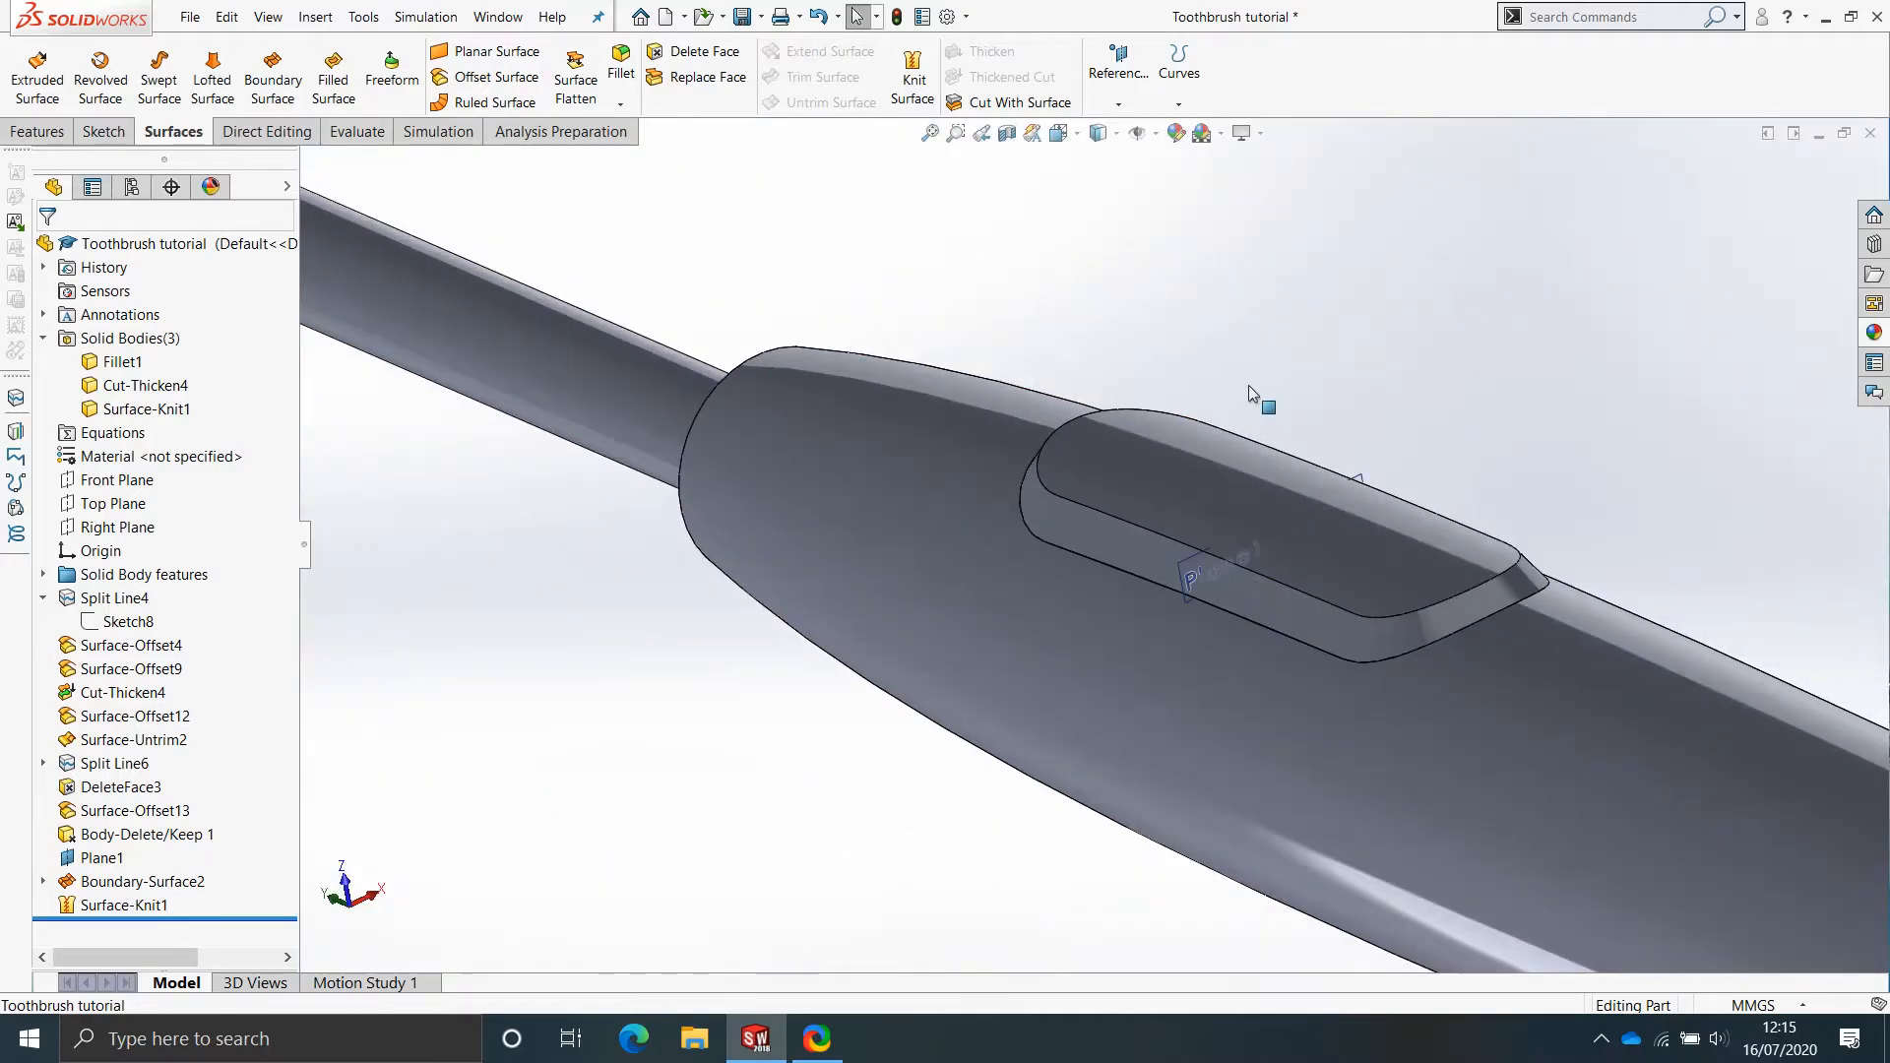
{"action": "scroll", "coordinate": [1099, 522], "scroll_direction": "down", "scroll_amount": 4}
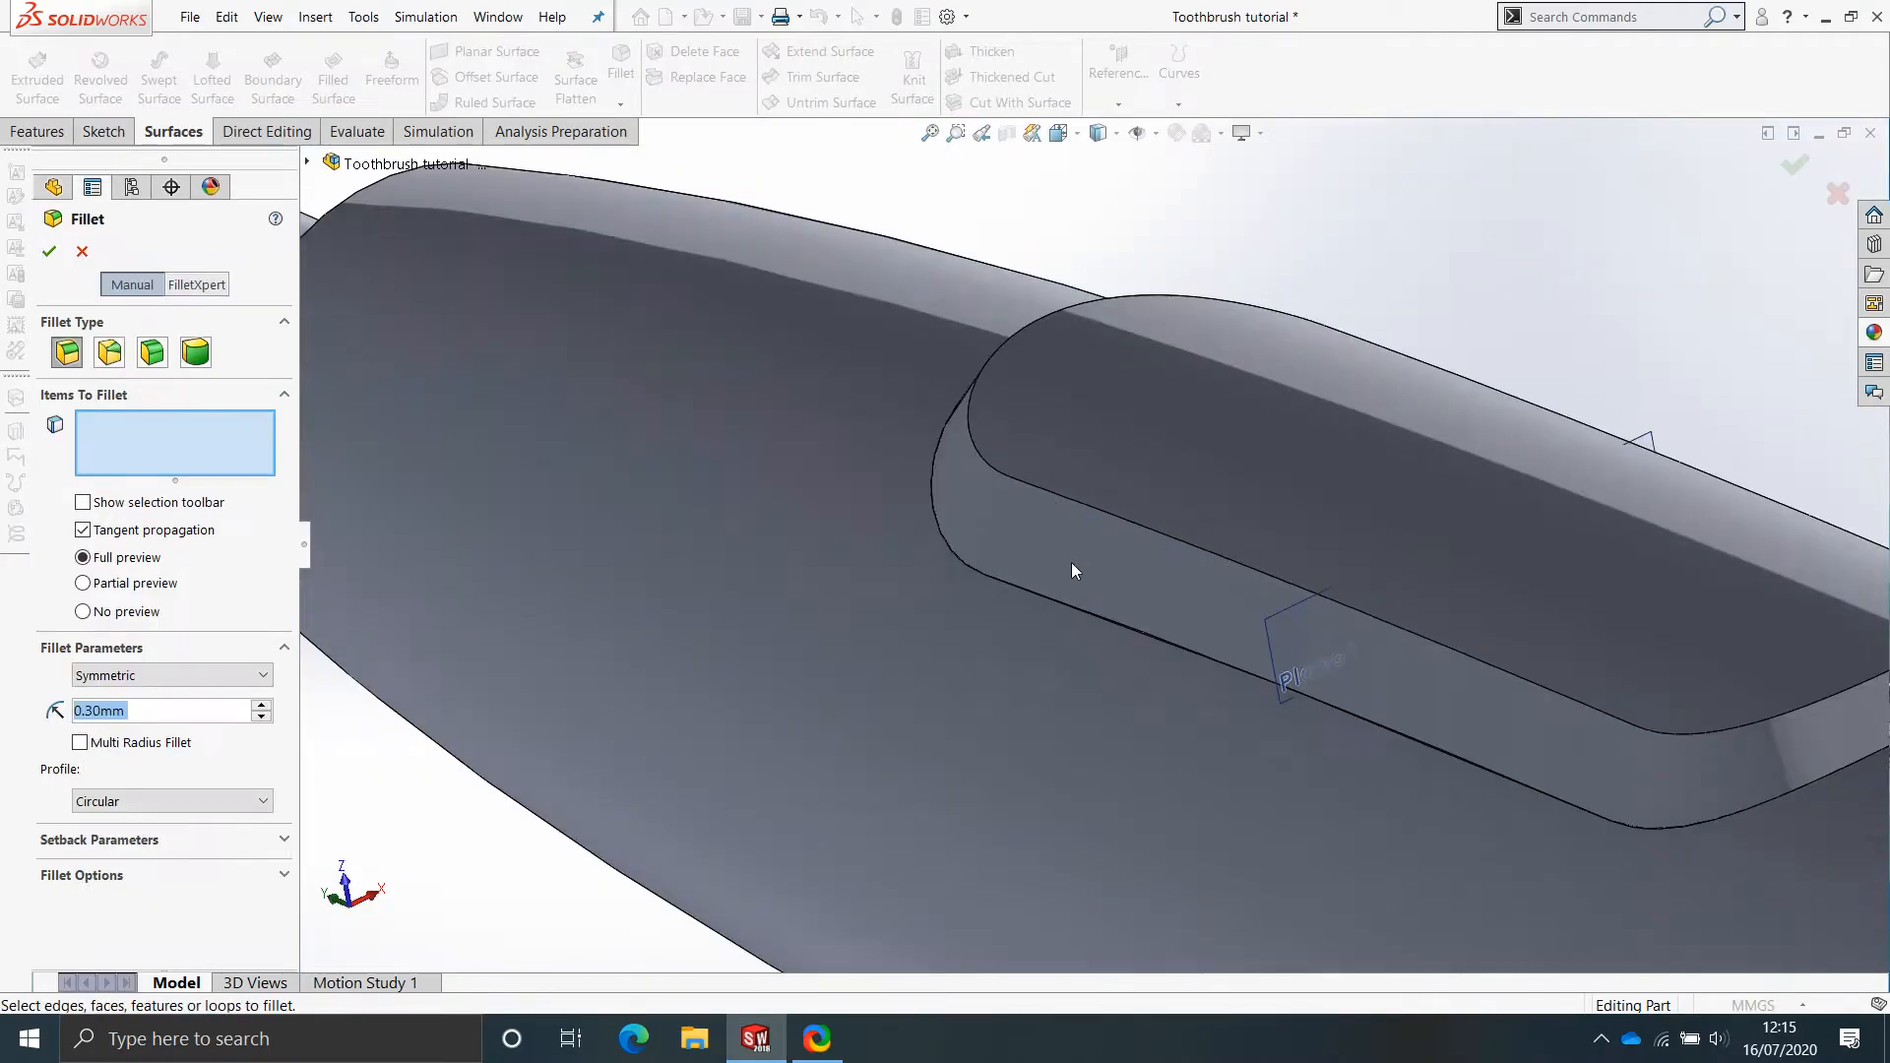
{"action": "left_click", "coordinate": [1093, 618]}
{"action": "left_click", "coordinate": [1056, 501]}
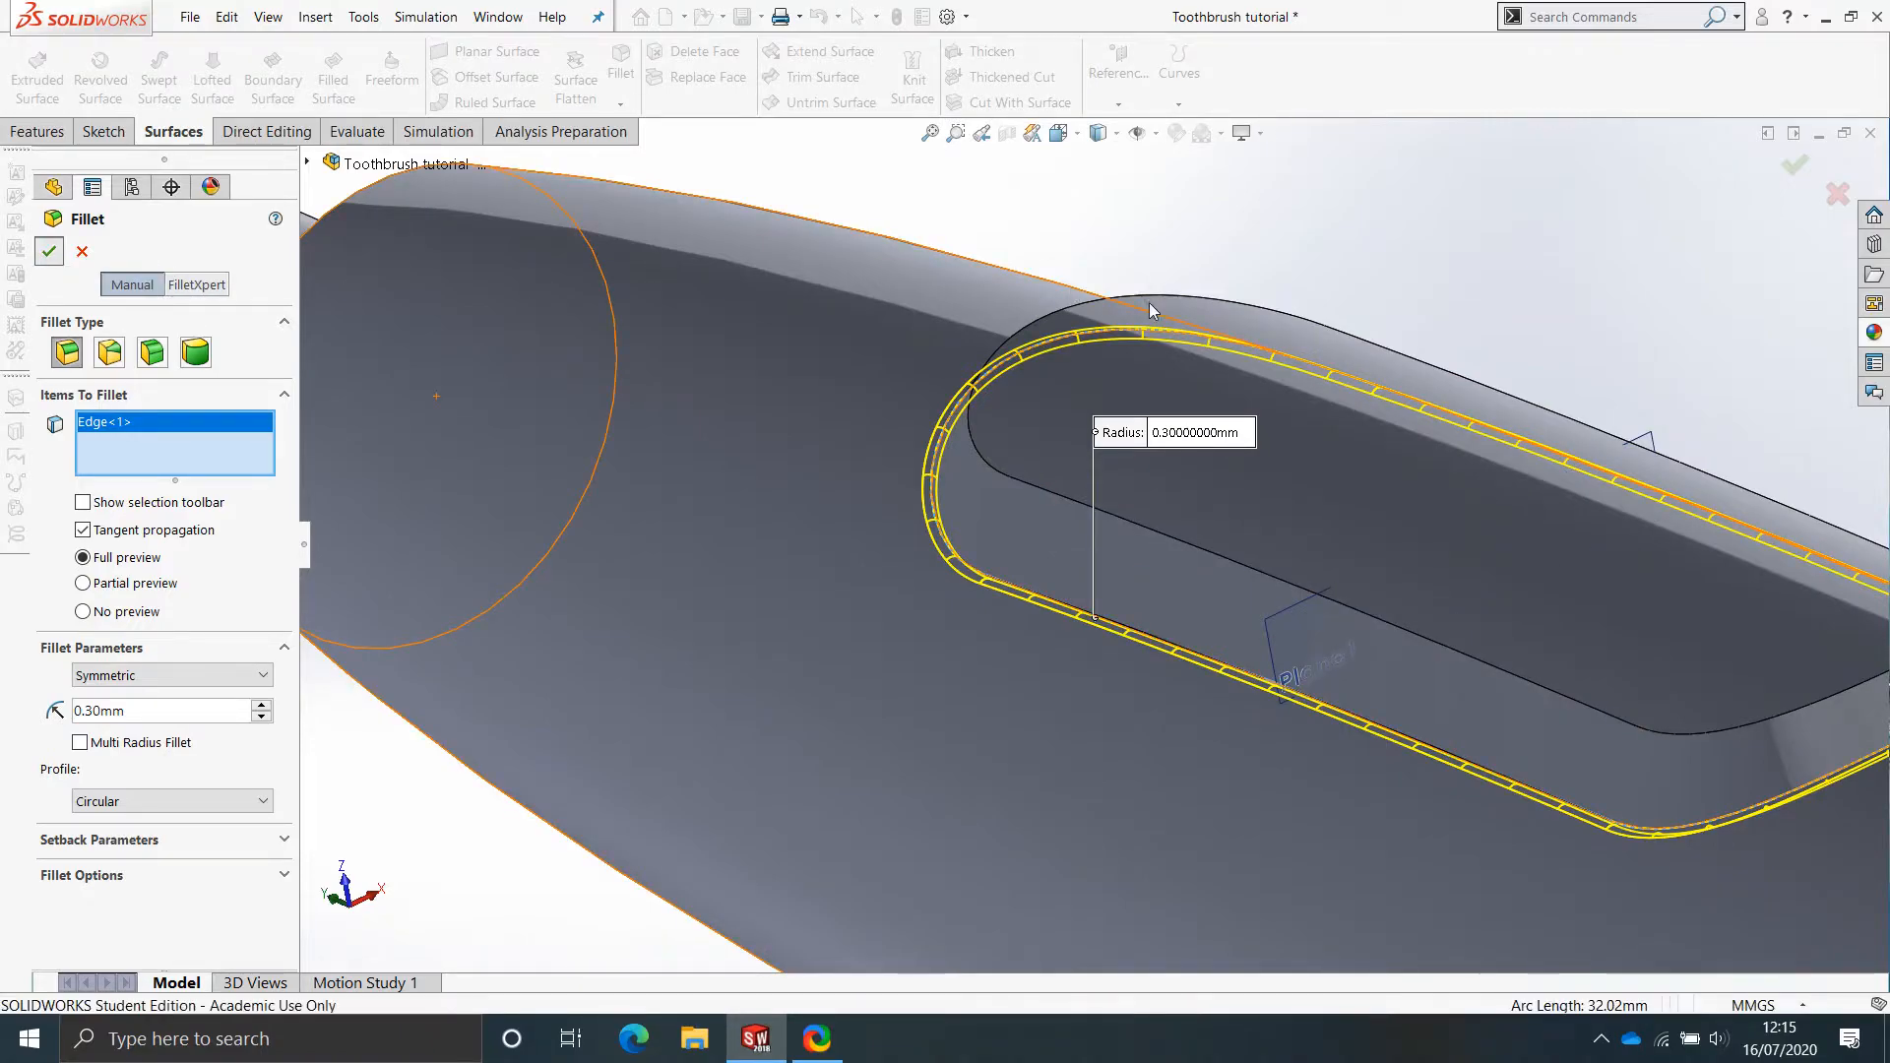
{"action": "key", "text": "Return"}
{"action": "key", "text": "Return"}
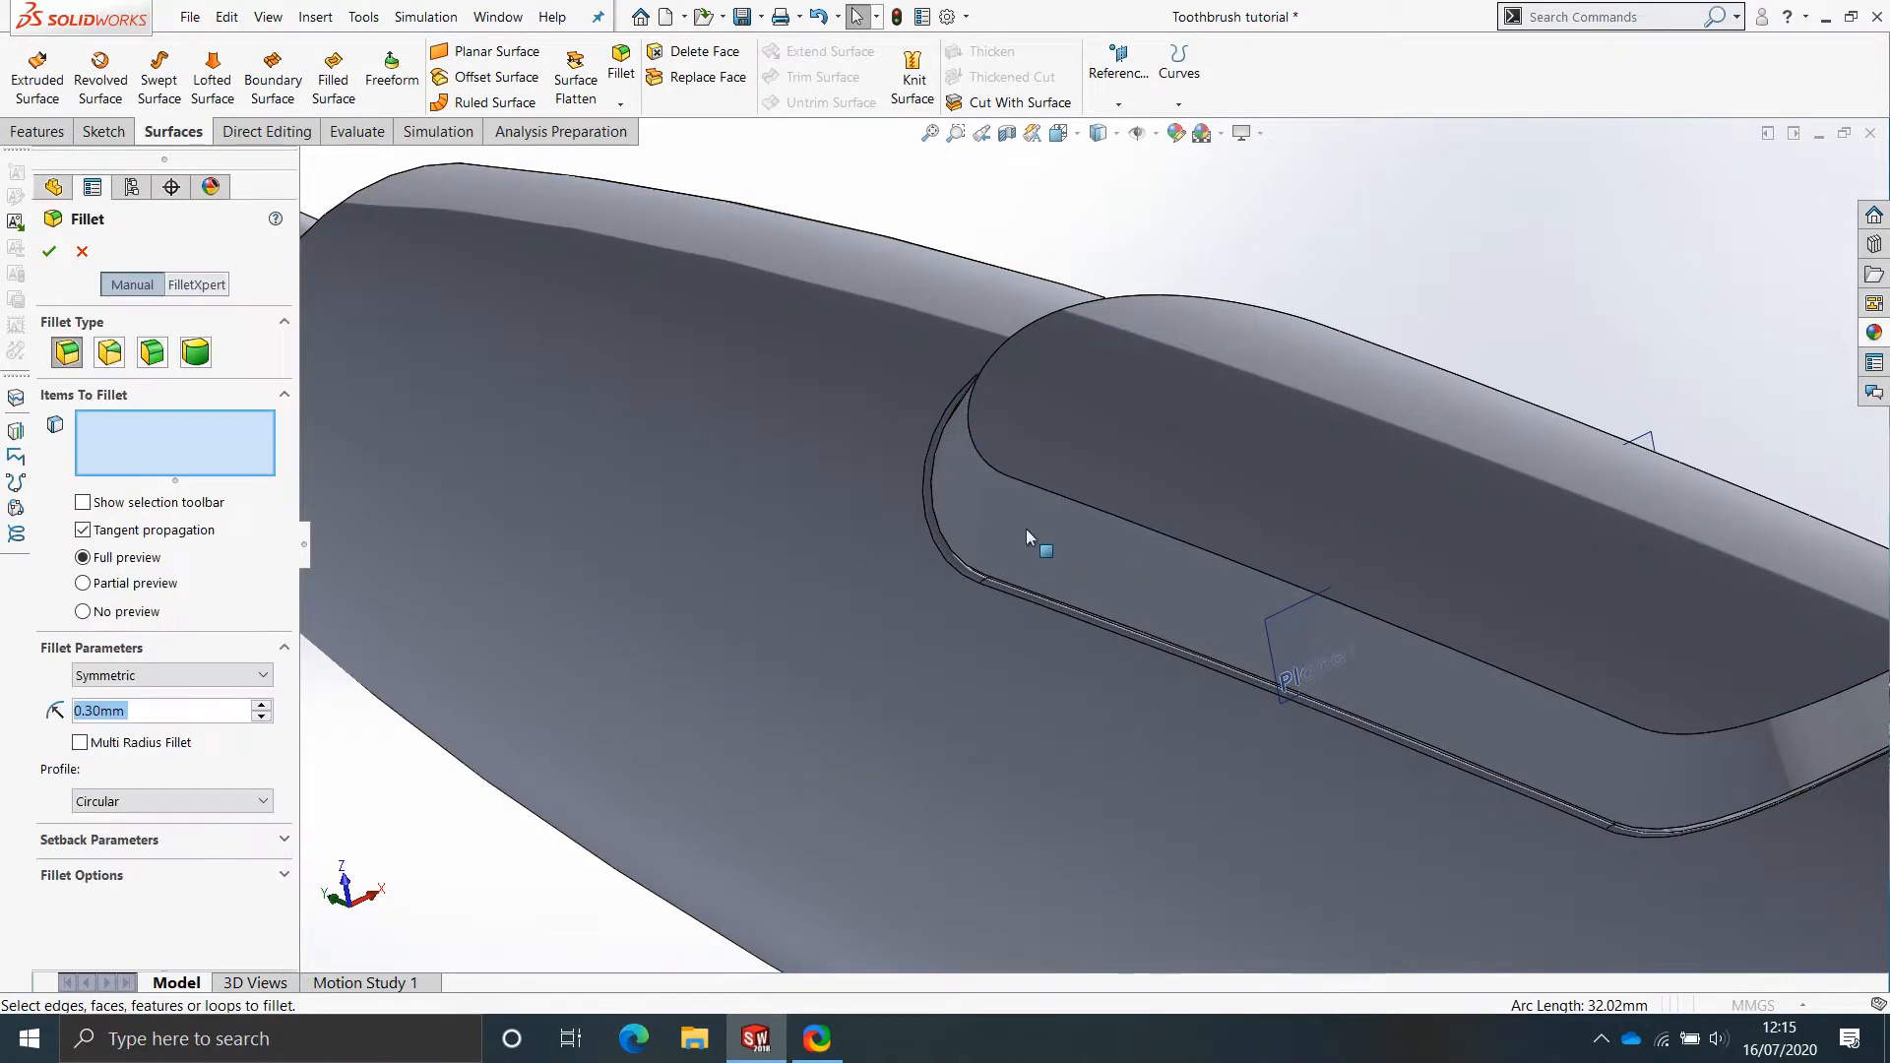
Fillet the button's lower outline edge and its top face edge with a 0.30 mm radius.
{"action": "left_click", "coordinate": [944, 540]}
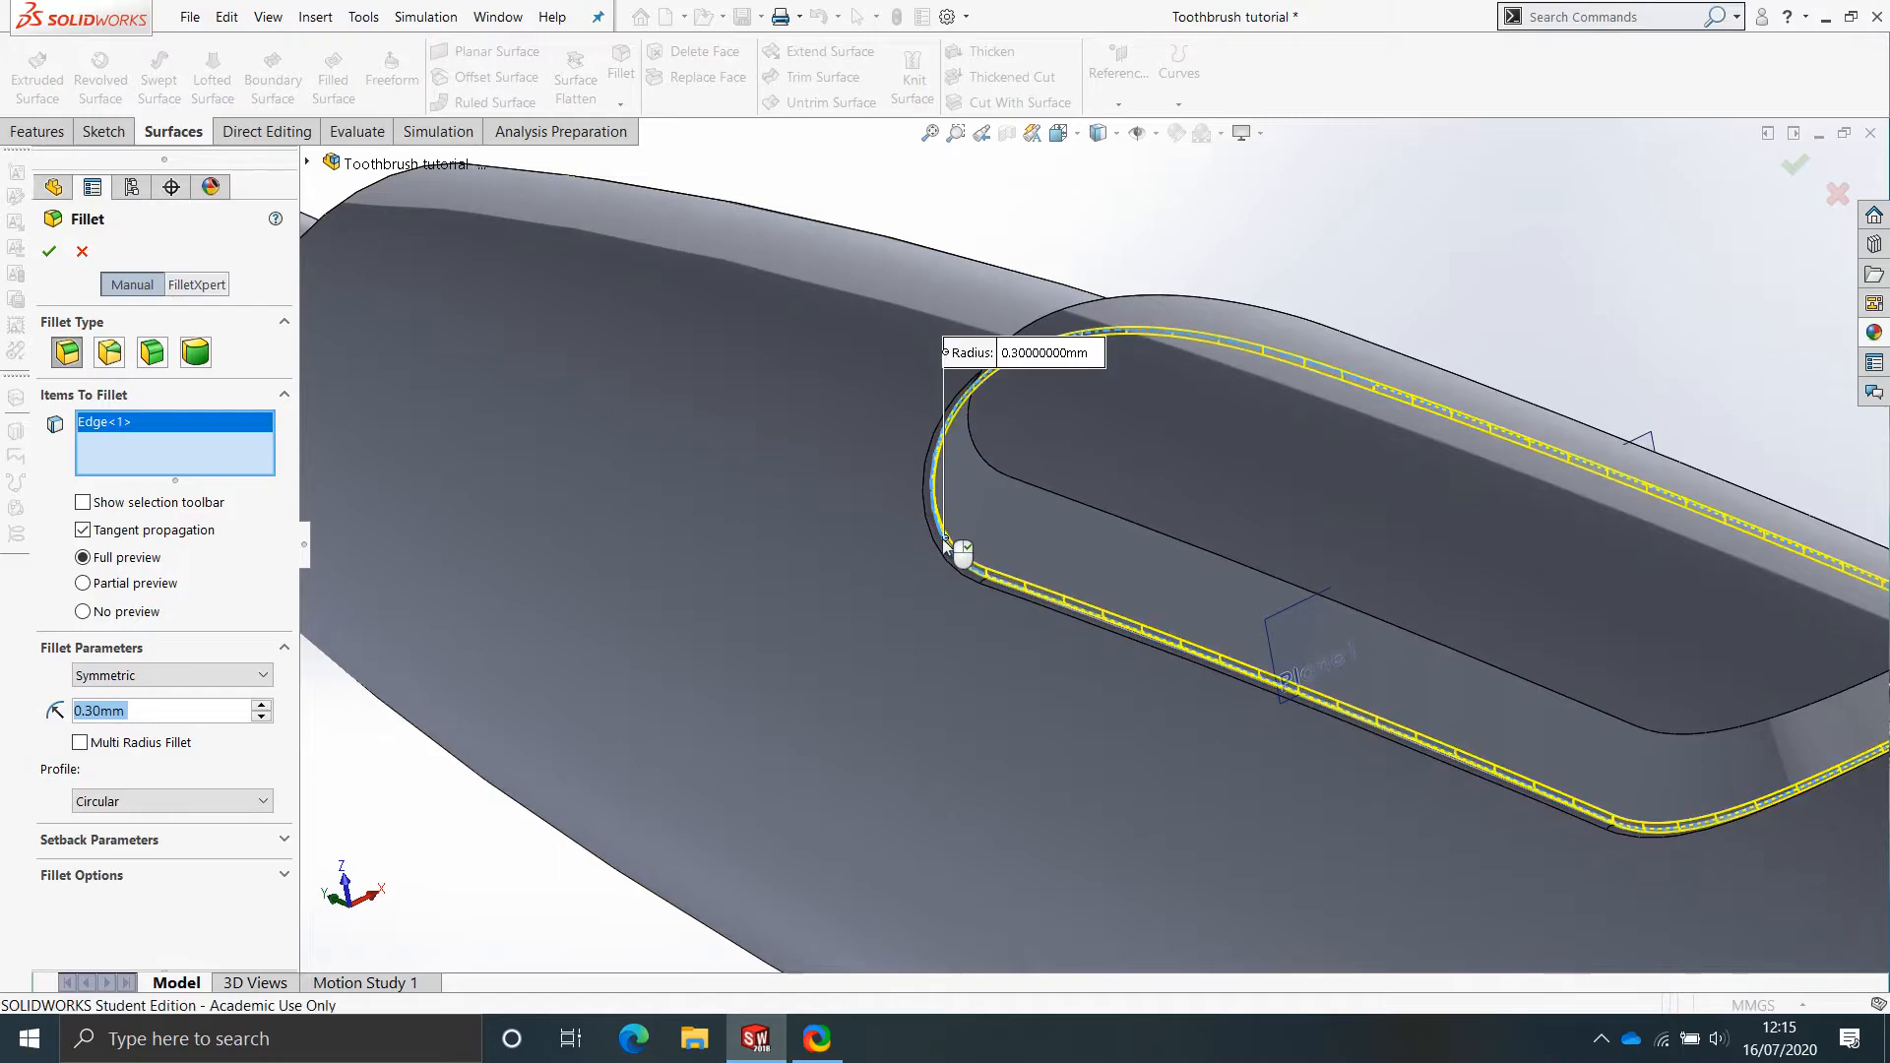
{"action": "left_click", "coordinate": [1060, 492]}
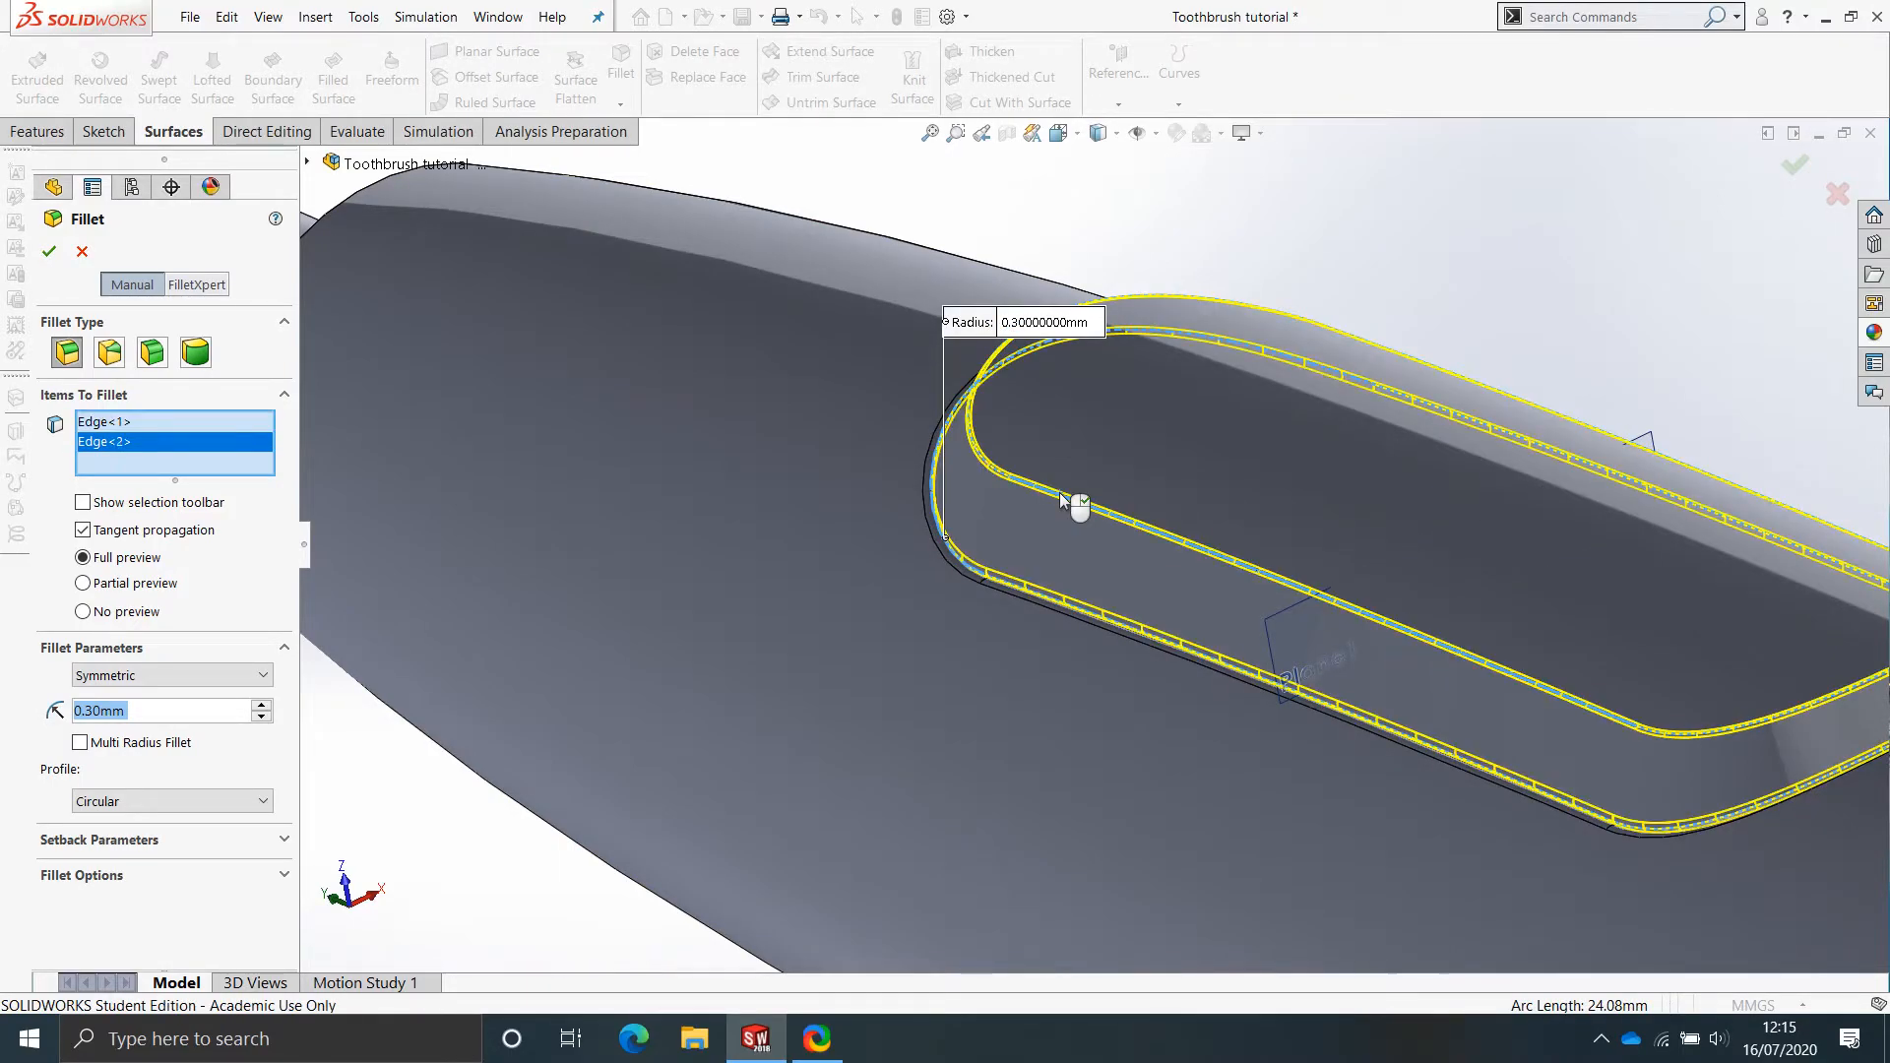
{"action": "key", "text": "Return"}
Examine the filleted button and recess edges on the toothbrush, both close up and on the whole model.
{"action": "scroll", "coordinate": [1108, 582], "scroll_direction": "up", "scroll_amount": 3}
{"action": "middle_click_drag", "start_coordinate": [1108, 583], "coordinate": [1325, 296]}
{"action": "scroll", "coordinate": [1243, 535], "scroll_direction": "up", "scroll_amount": 3}
{"action": "scroll", "coordinate": [1203, 492], "scroll_direction": "down", "scroll_amount": 3}
{"action": "scroll", "coordinate": [1203, 492], "scroll_direction": "down", "scroll_amount": 3}
{"action": "middle_click_drag", "start_coordinate": [1135, 484], "coordinate": [1110, 646]}
{"action": "scroll", "coordinate": [995, 492], "scroll_direction": "up", "scroll_amount": 5}
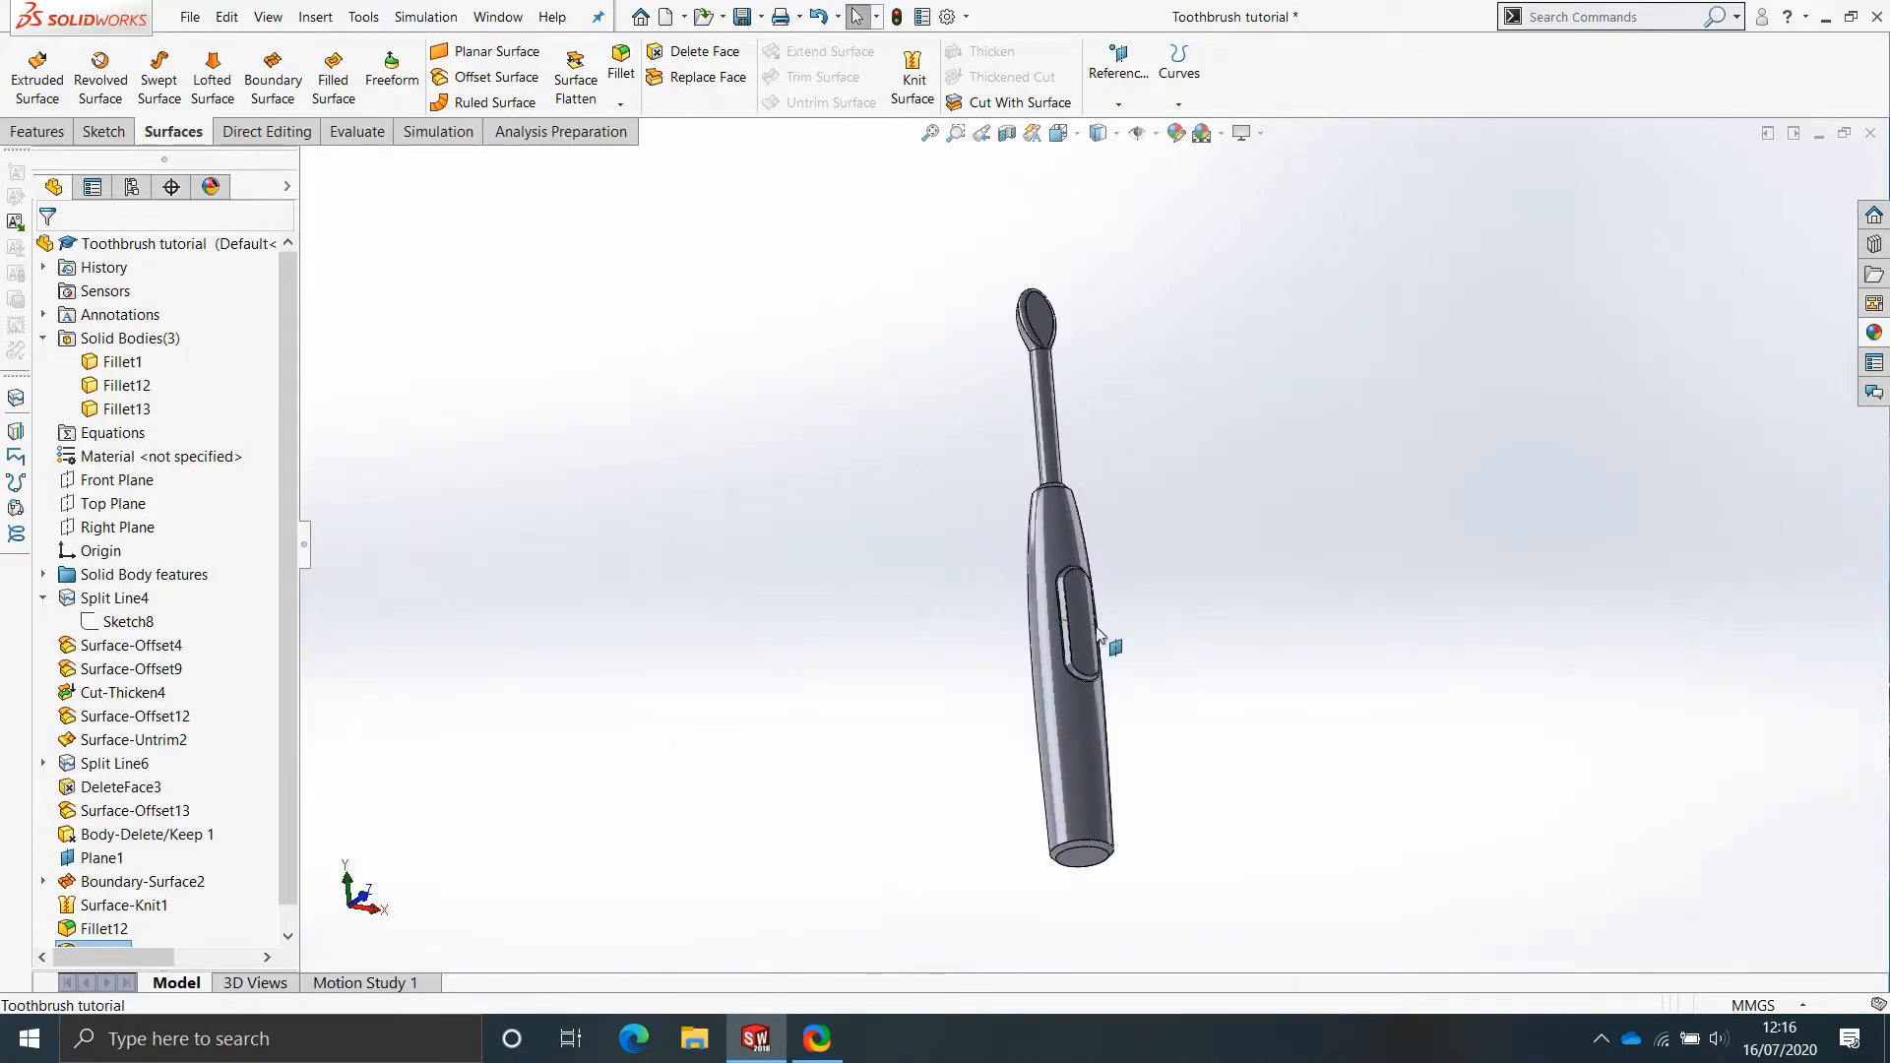
{"action": "scroll", "coordinate": [1106, 620], "scroll_direction": "down", "scroll_amount": 4}
{"action": "scroll", "coordinate": [1072, 620], "scroll_direction": "down", "scroll_amount": 5}
{"action": "middle_click_drag", "start_coordinate": [1106, 561], "coordinate": [1123, 437]}
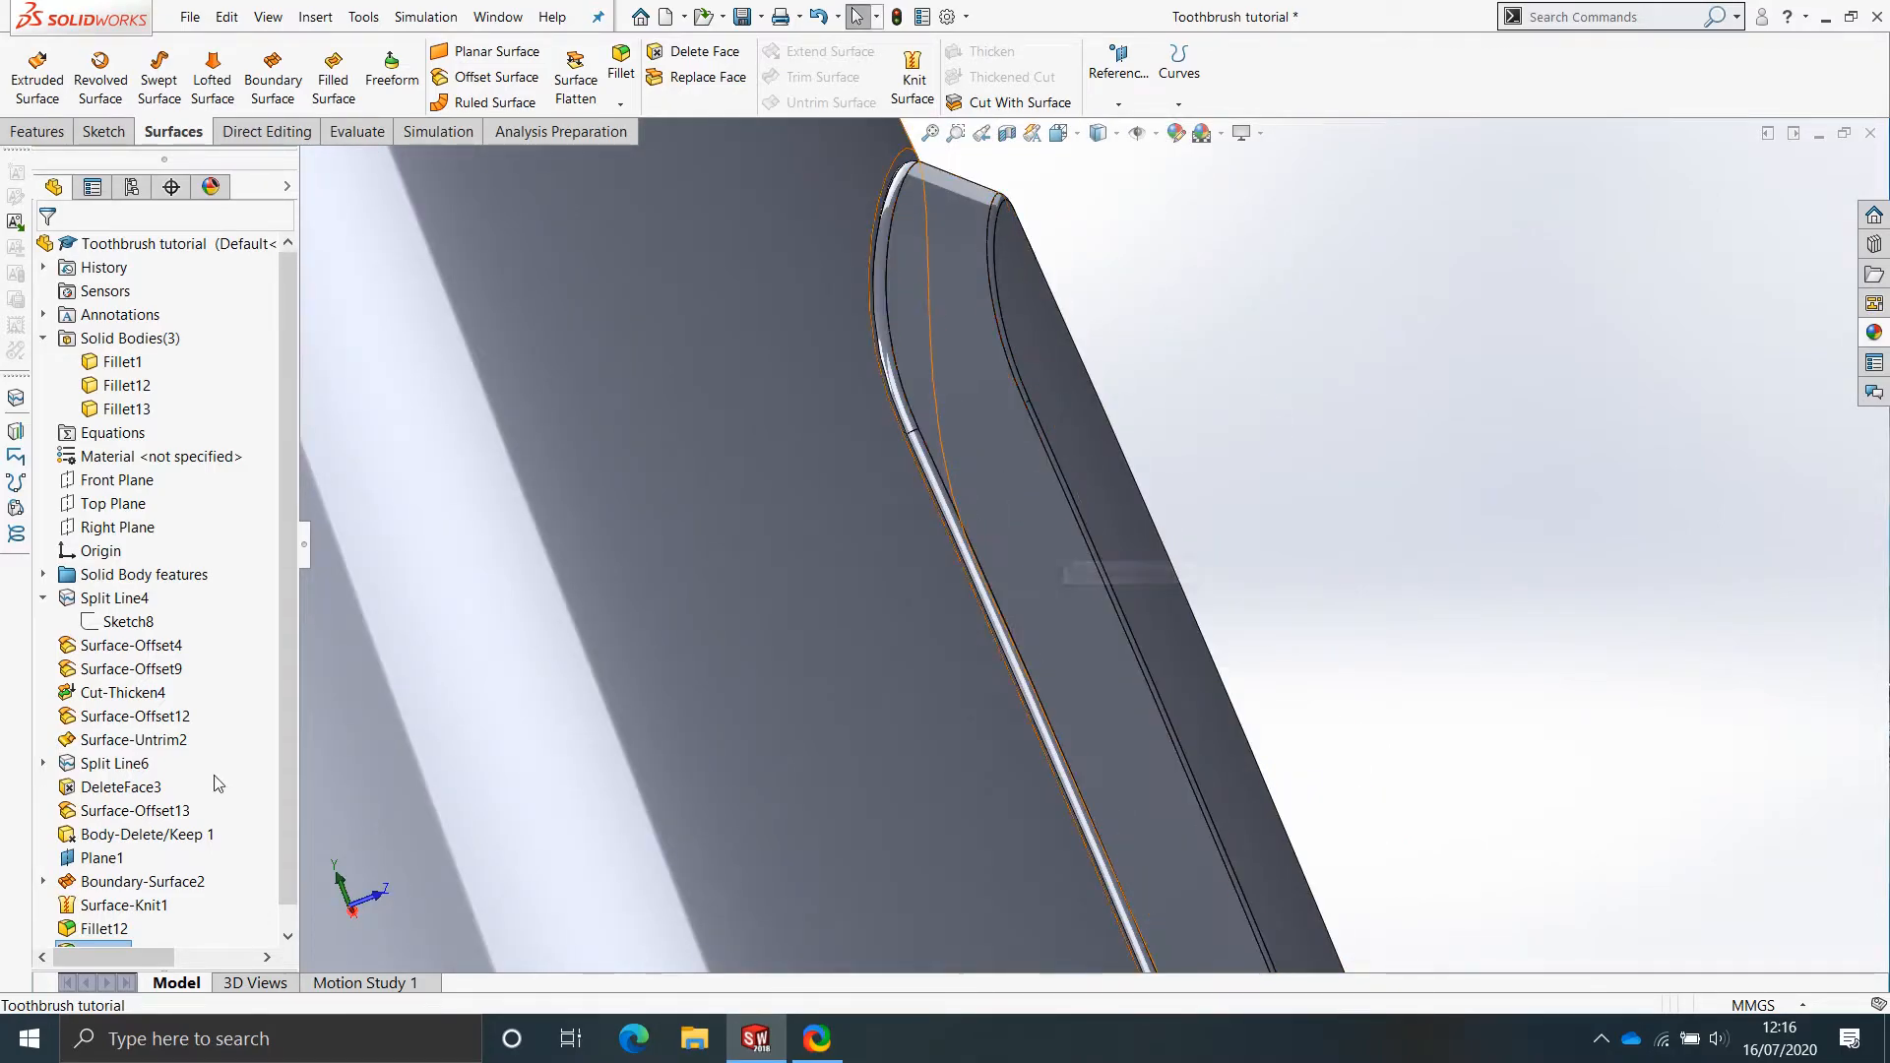
{"action": "scroll", "coordinate": [185, 790], "scroll_direction": "down", "scroll_amount": 1}
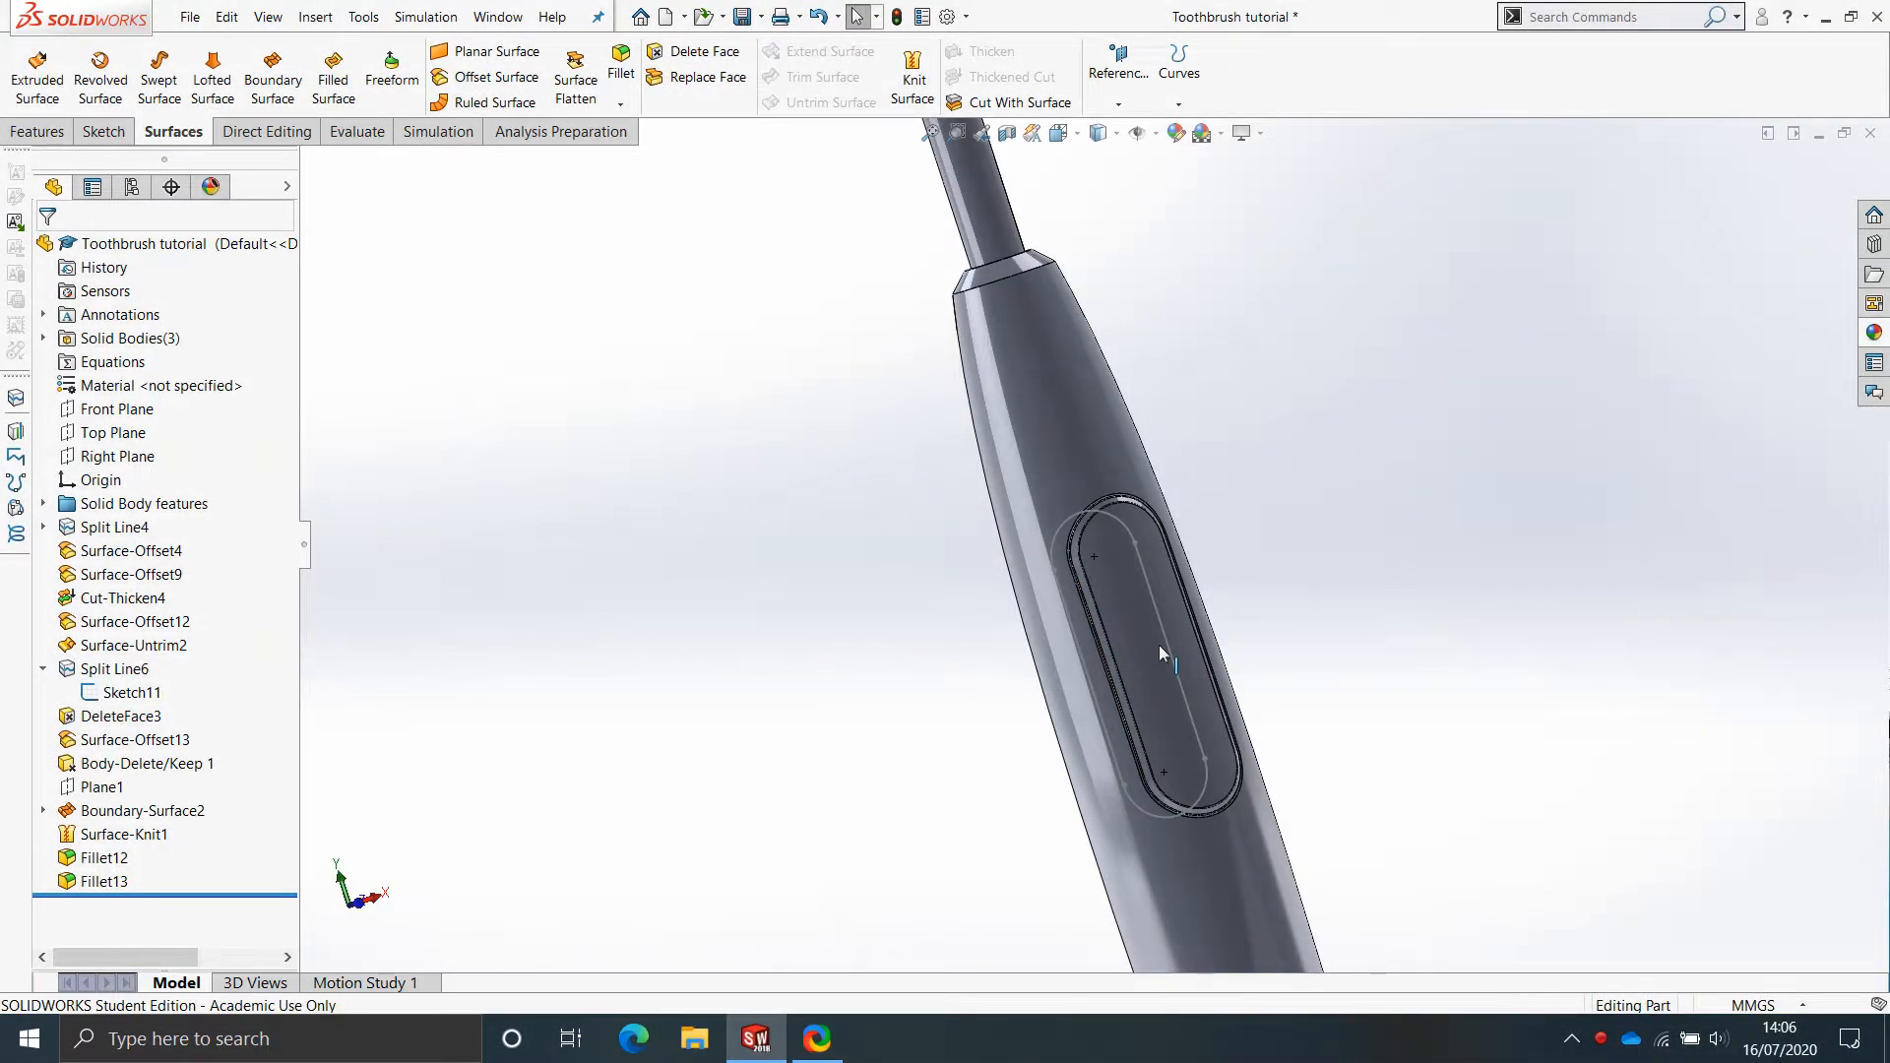
Examine how the slot sketch of Split Line6 lies relative to the button from several angles.
{"action": "scroll", "coordinate": [1159, 646], "scroll_direction": "down", "scroll_amount": 5}
{"action": "scroll", "coordinate": [1197, 620], "scroll_direction": "up", "scroll_amount": 1}
{"action": "middle_click_drag", "start_coordinate": [1175, 566], "coordinate": [1132, 510]}
{"action": "scroll", "coordinate": [1128, 510], "scroll_direction": "down", "scroll_amount": 1}
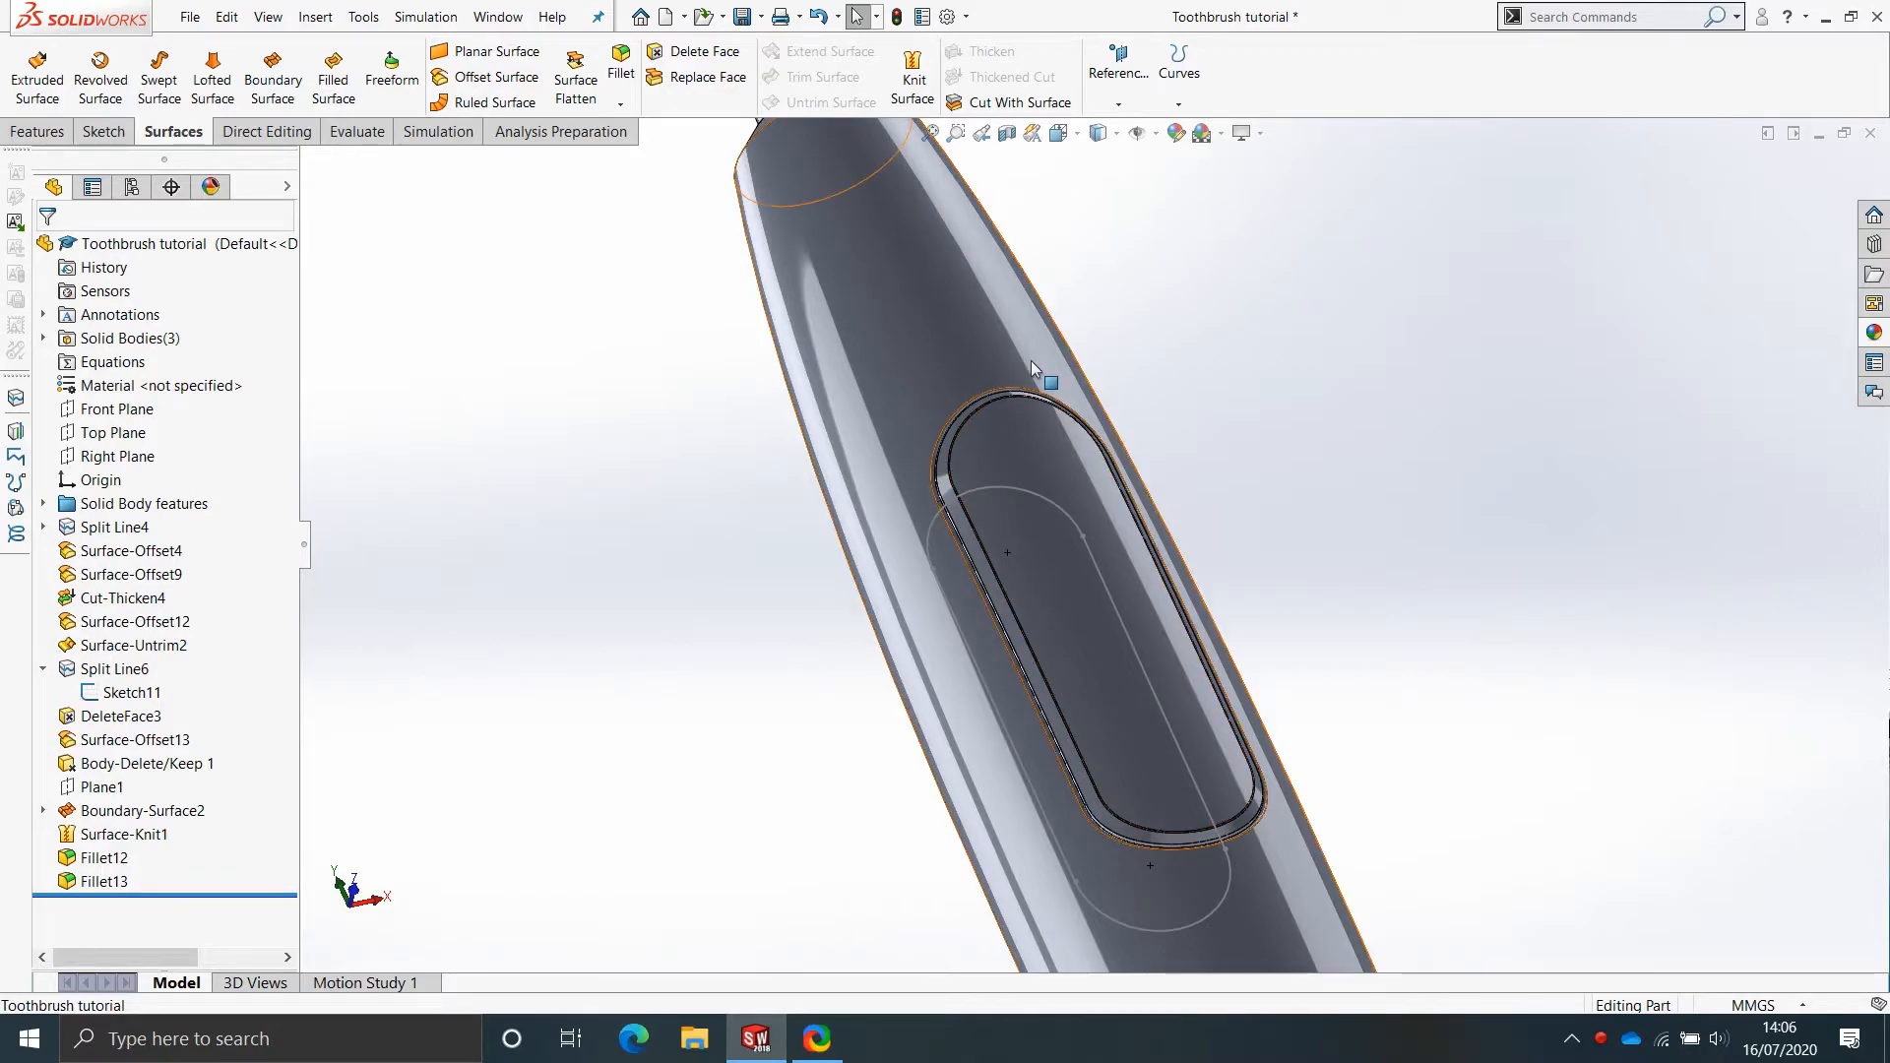
{"action": "middle_click_drag", "start_coordinate": [1238, 458], "coordinate": [1244, 623]}
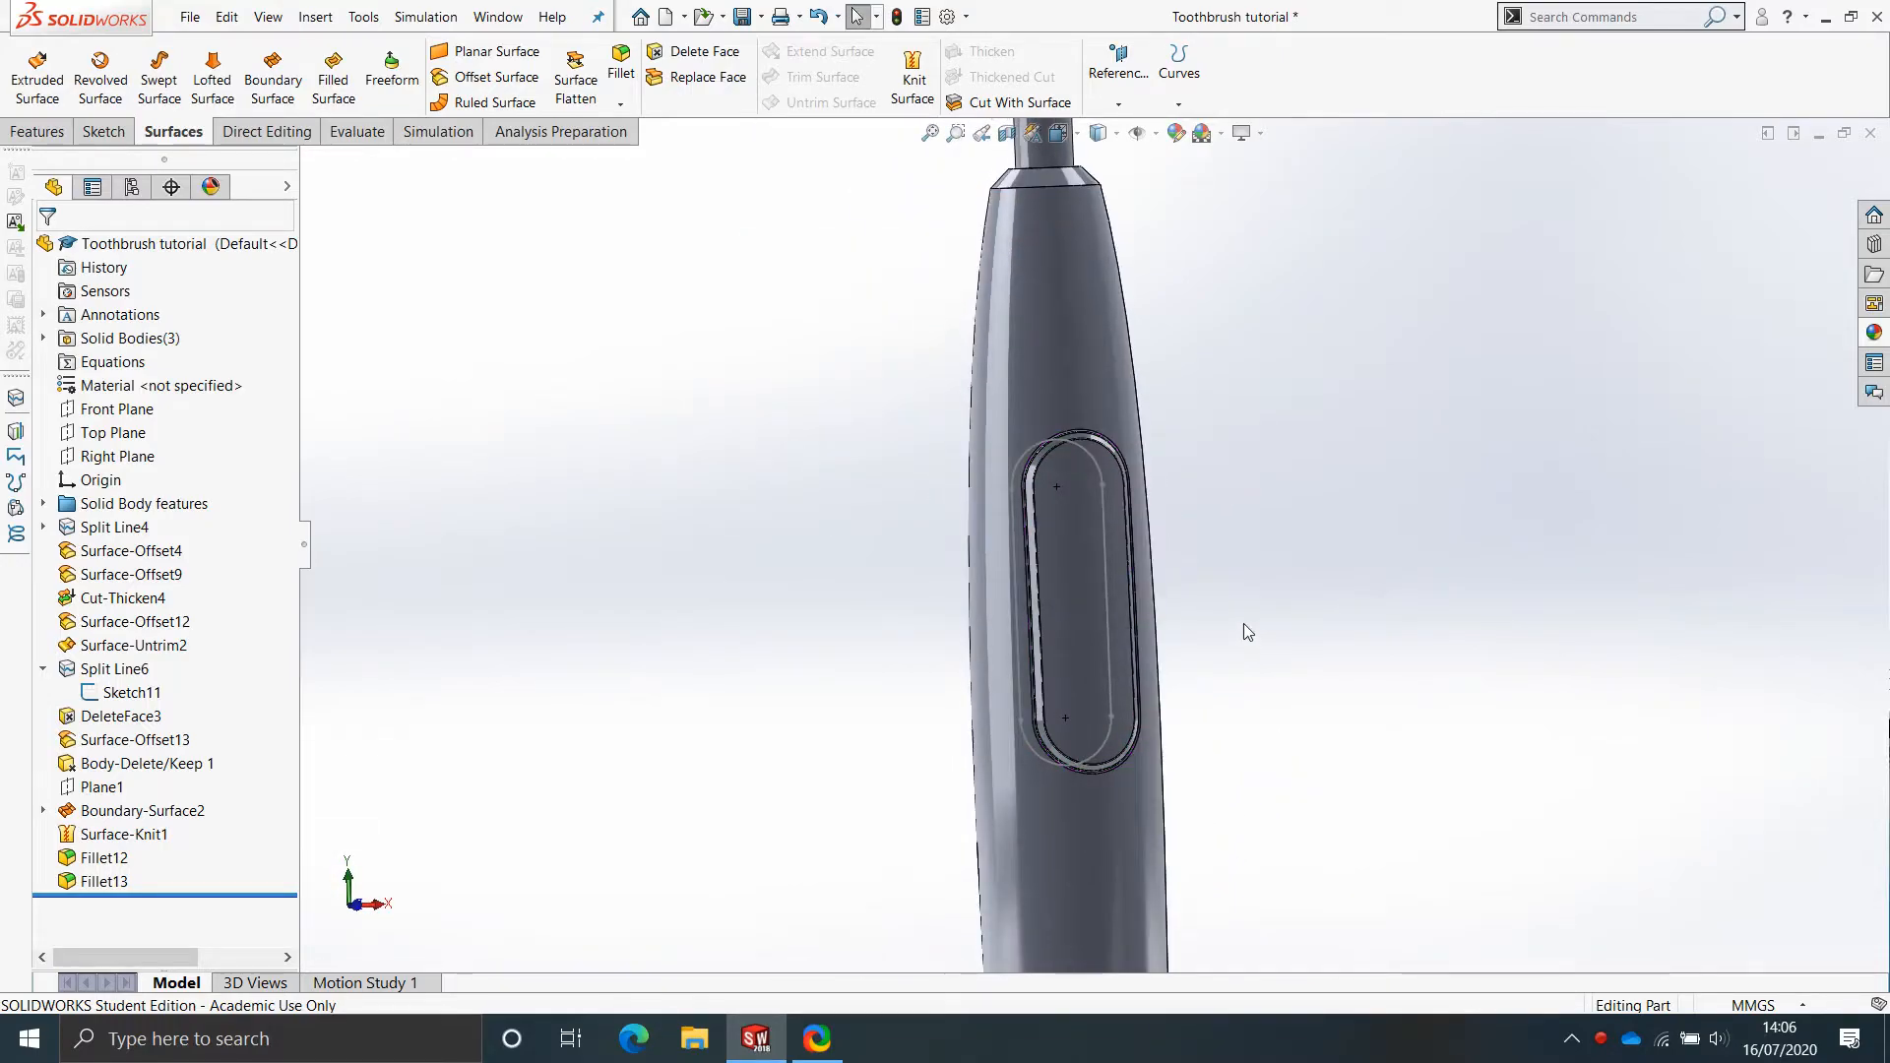
{"action": "scroll", "coordinate": [1097, 498], "scroll_direction": "down", "scroll_amount": 5}
{"action": "middle_click_drag", "start_coordinate": [1106, 483], "coordinate": [1099, 498]}
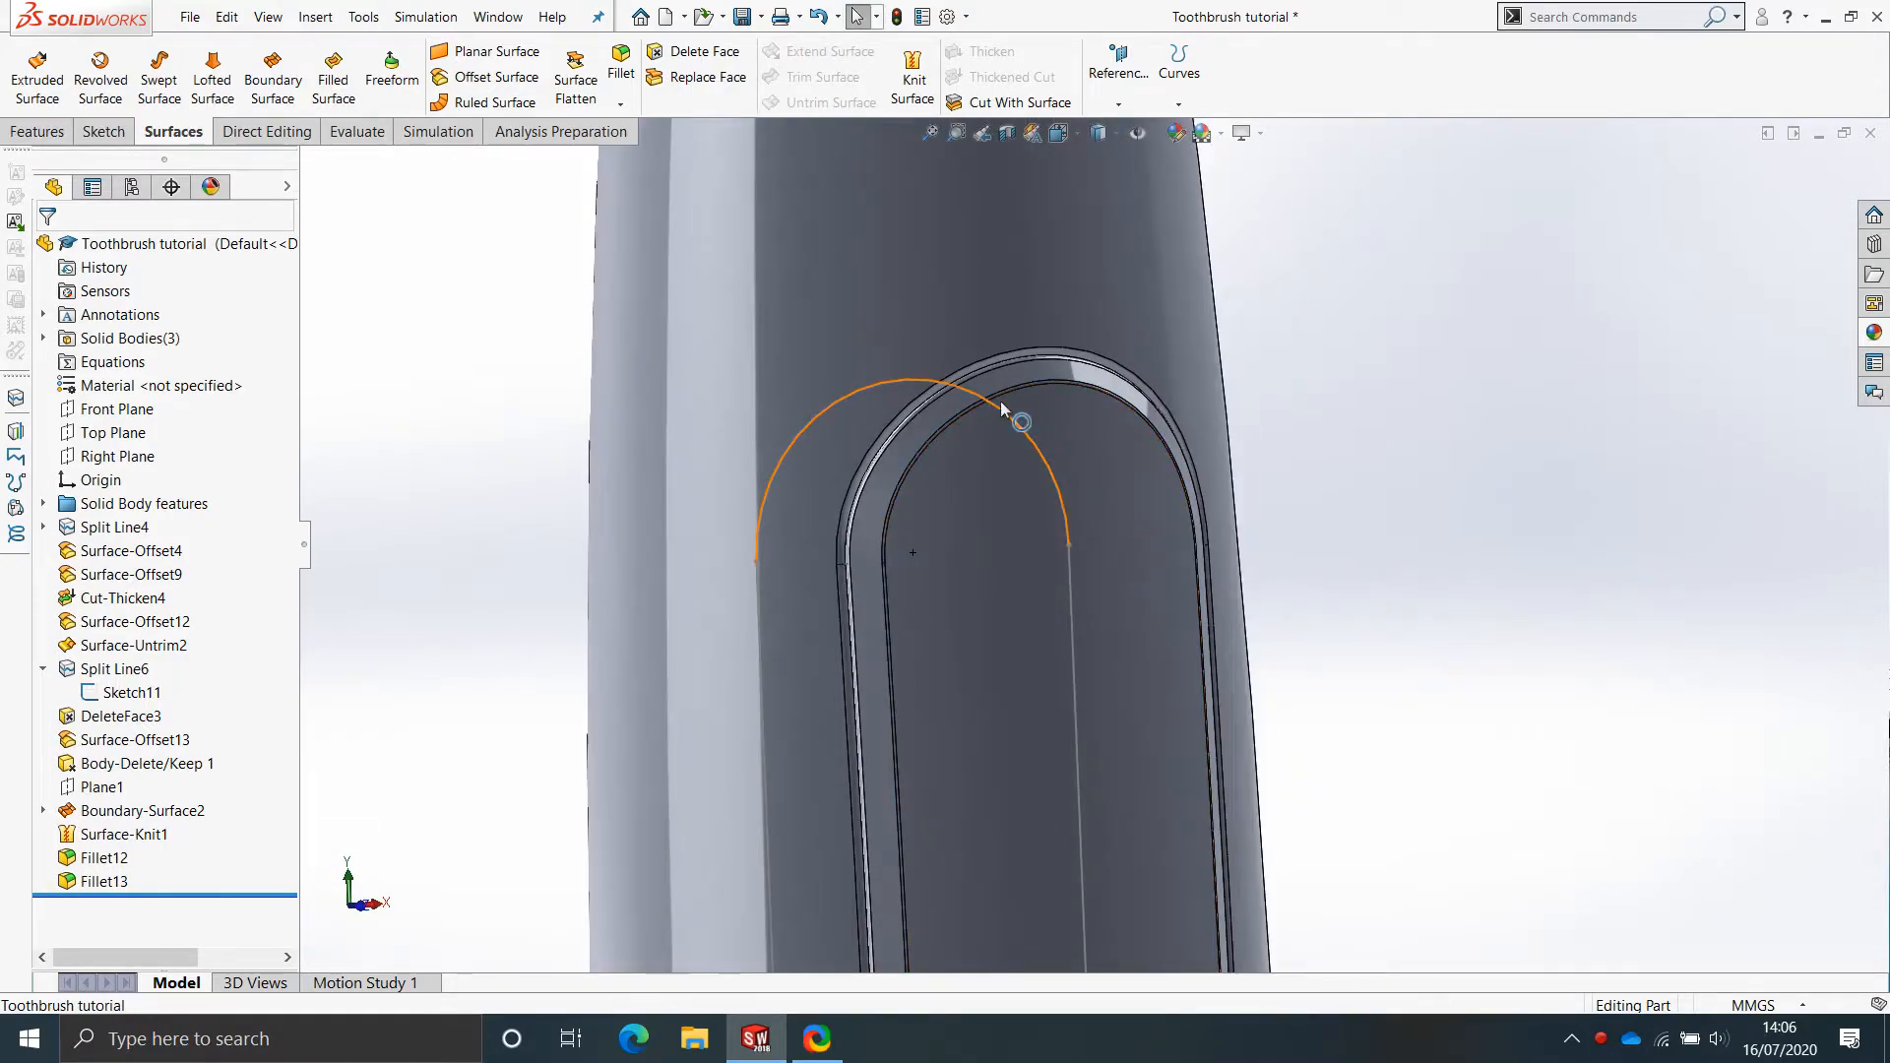
{"action": "right_click", "coordinate": [126, 697]}
{"action": "left_click", "coordinate": [460, 467]}
{"action": "scroll", "coordinate": [1112, 668], "scroll_direction": "up", "scroll_amount": 3}
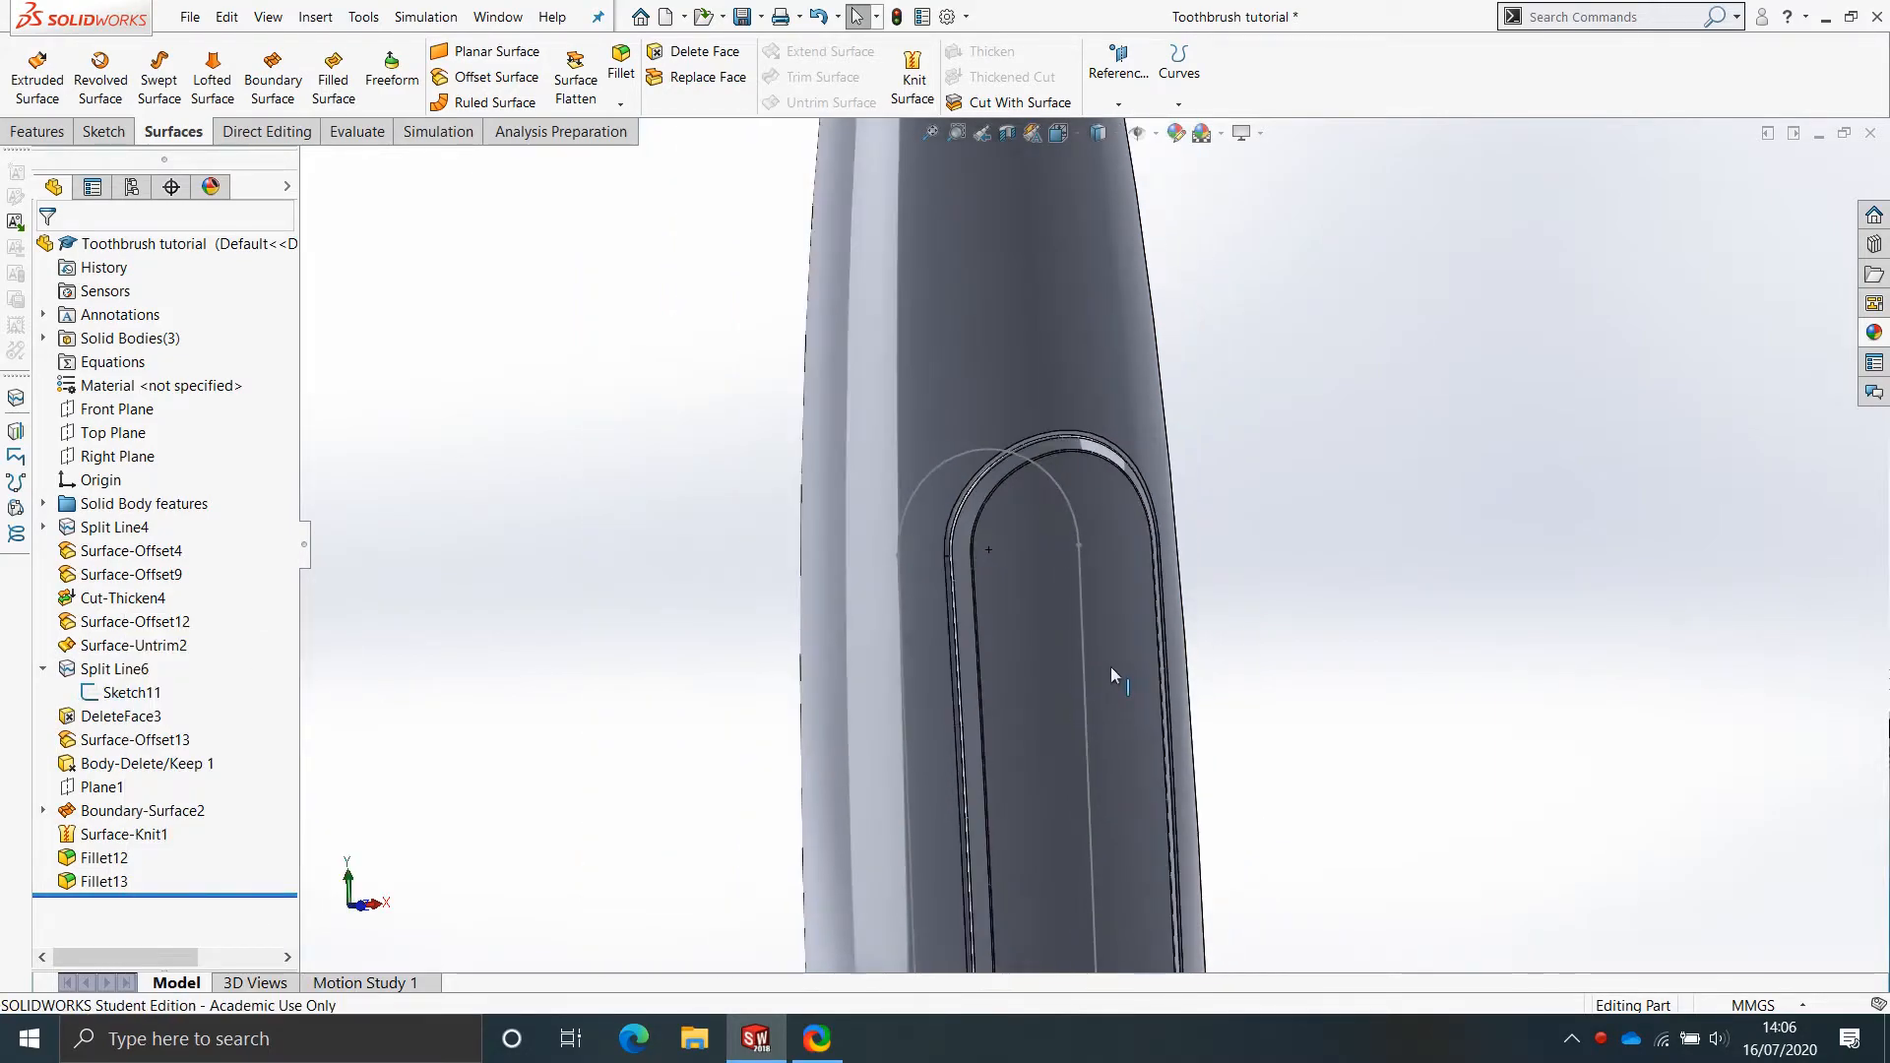
{"action": "scroll", "coordinate": [1110, 667], "scroll_direction": "up", "scroll_amount": 3}
{"action": "middle_click_drag", "start_coordinate": [1090, 610], "coordinate": [1071, 699]}
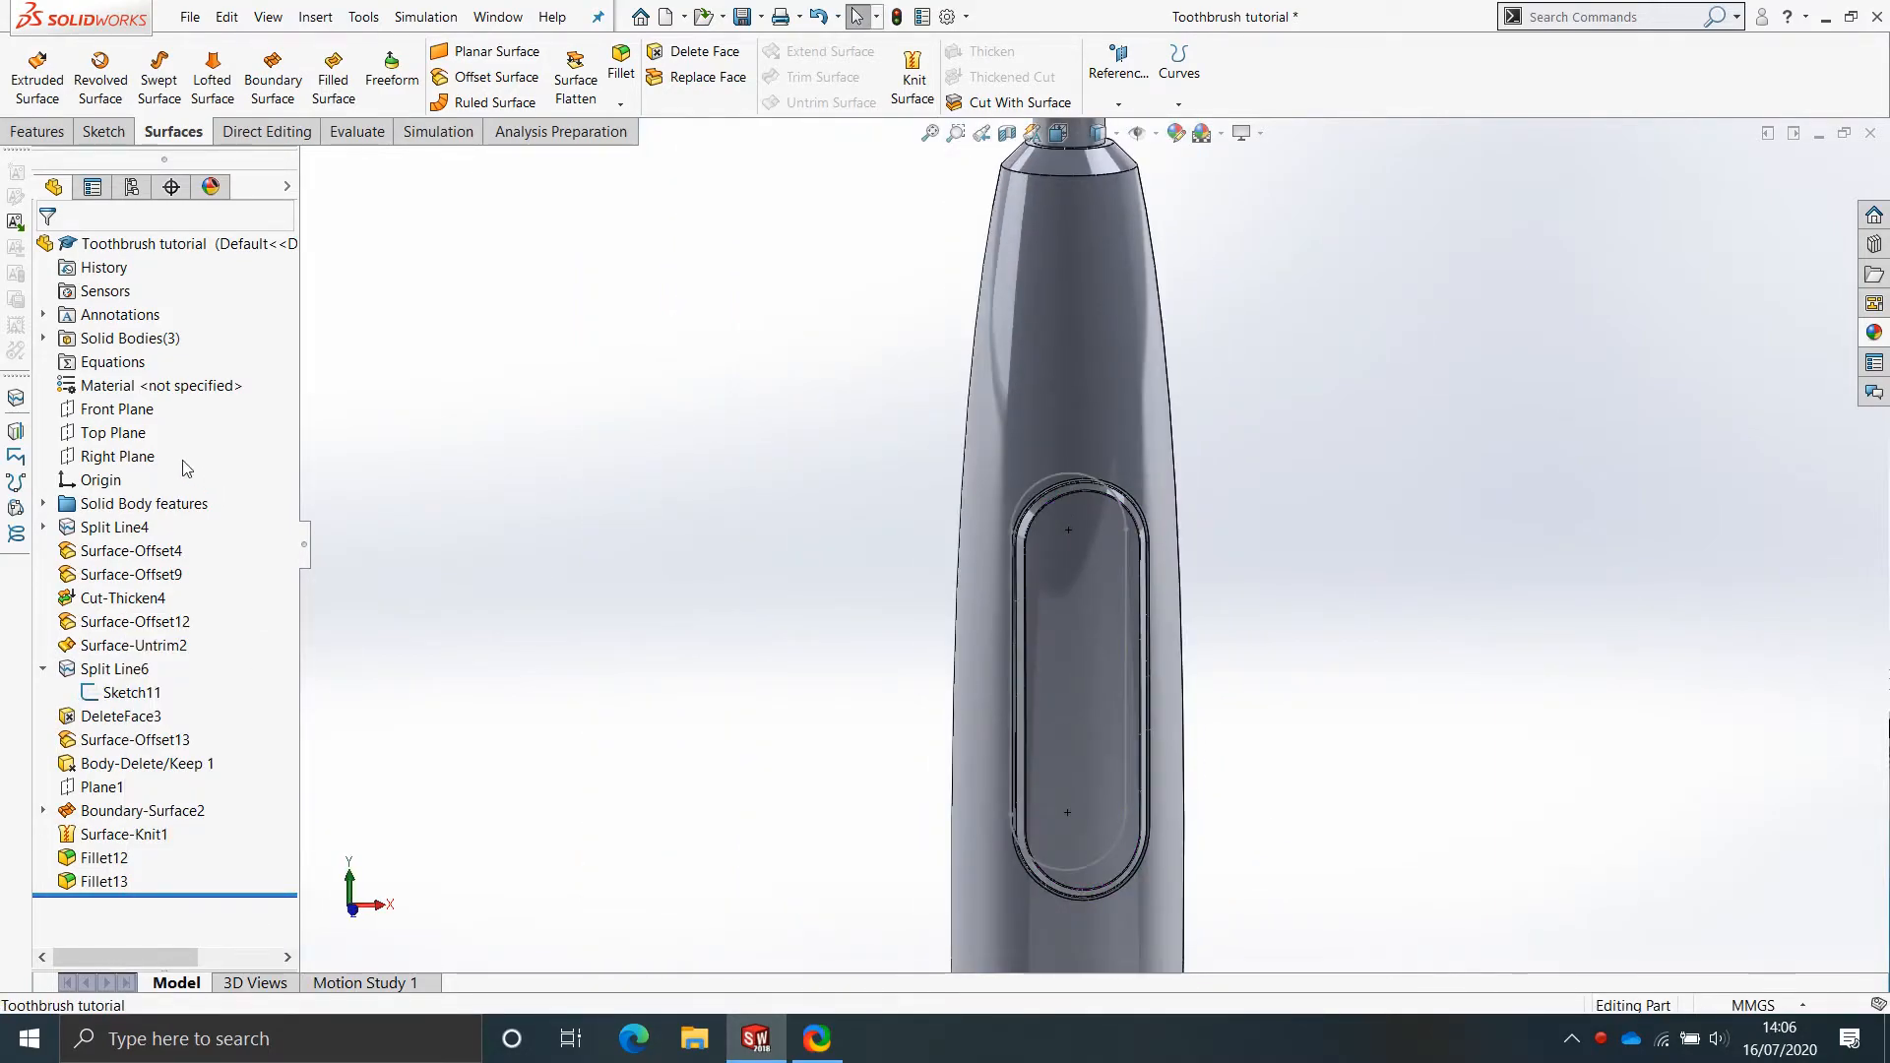
On the Front Plane, sketch a circle about 10.4 mm in diameter centred on the slot sketch's upper arc centre.
{"action": "key", "text": "ctrl+8"}
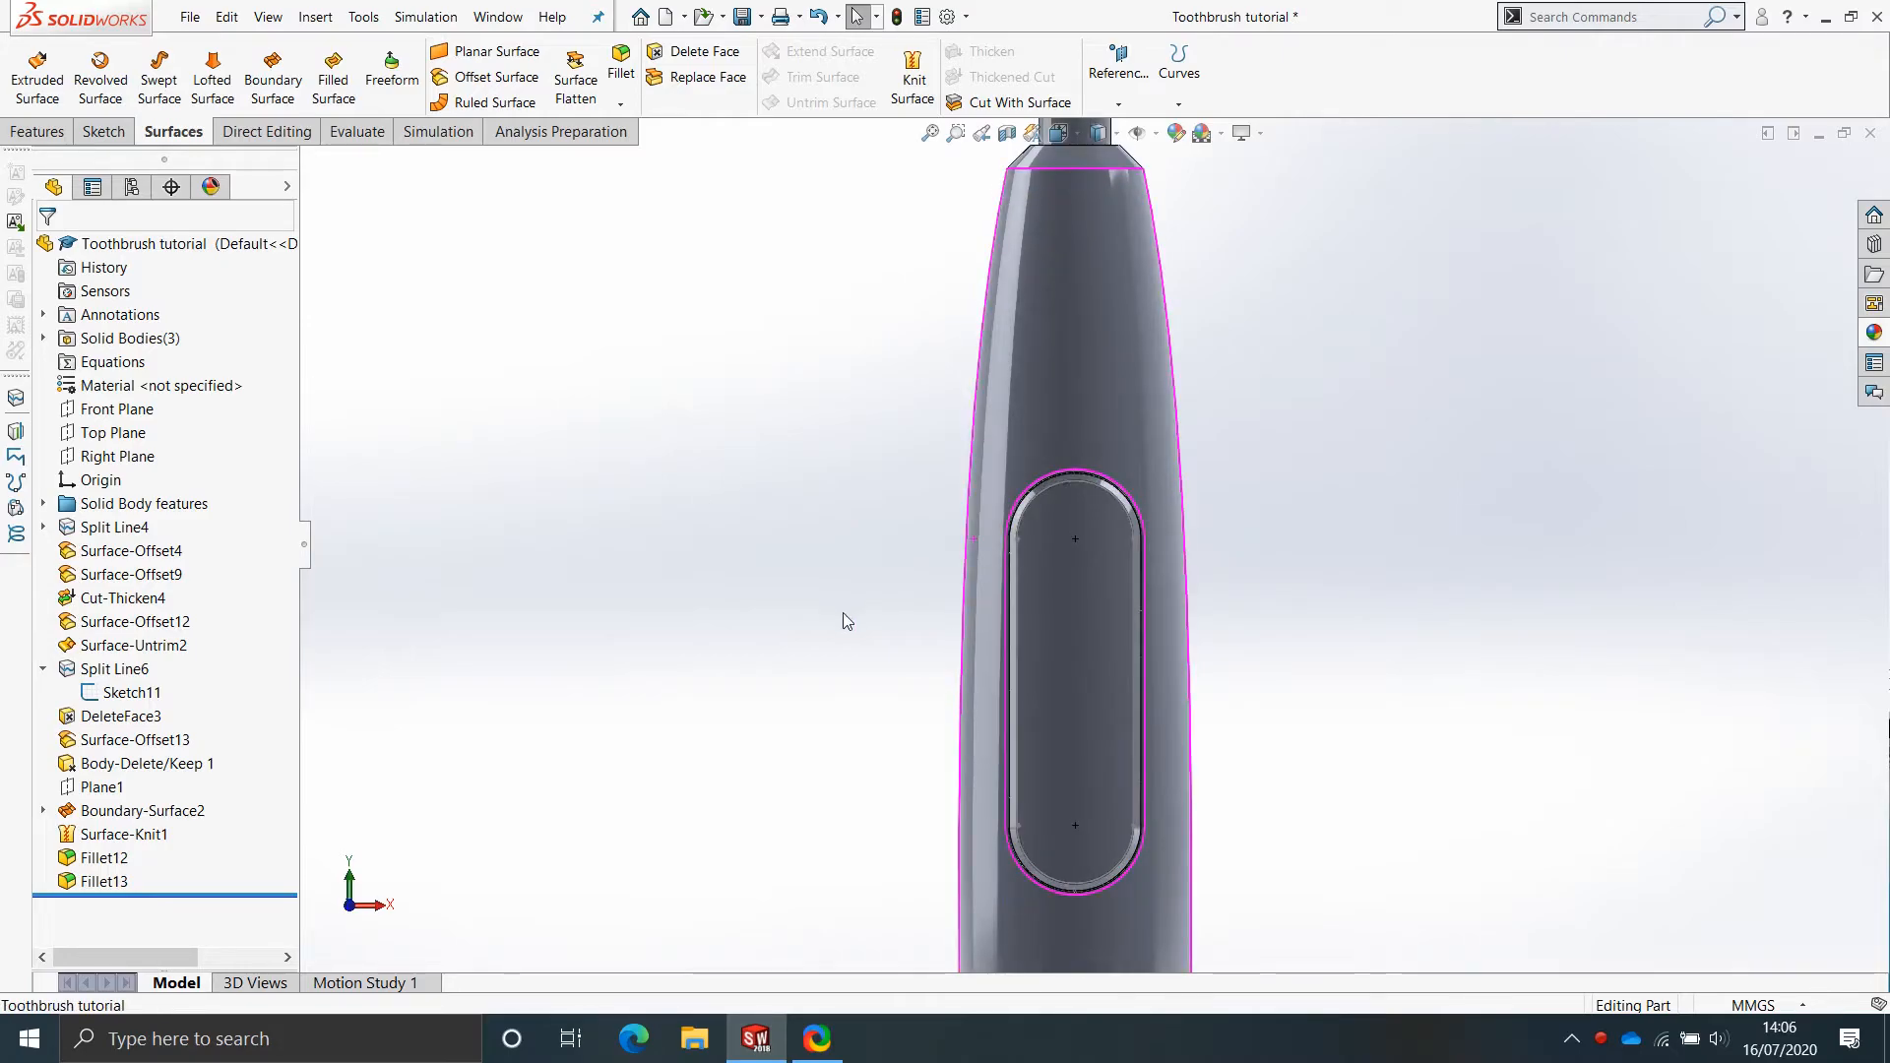
{"action": "right_click", "coordinate": [113, 409]}
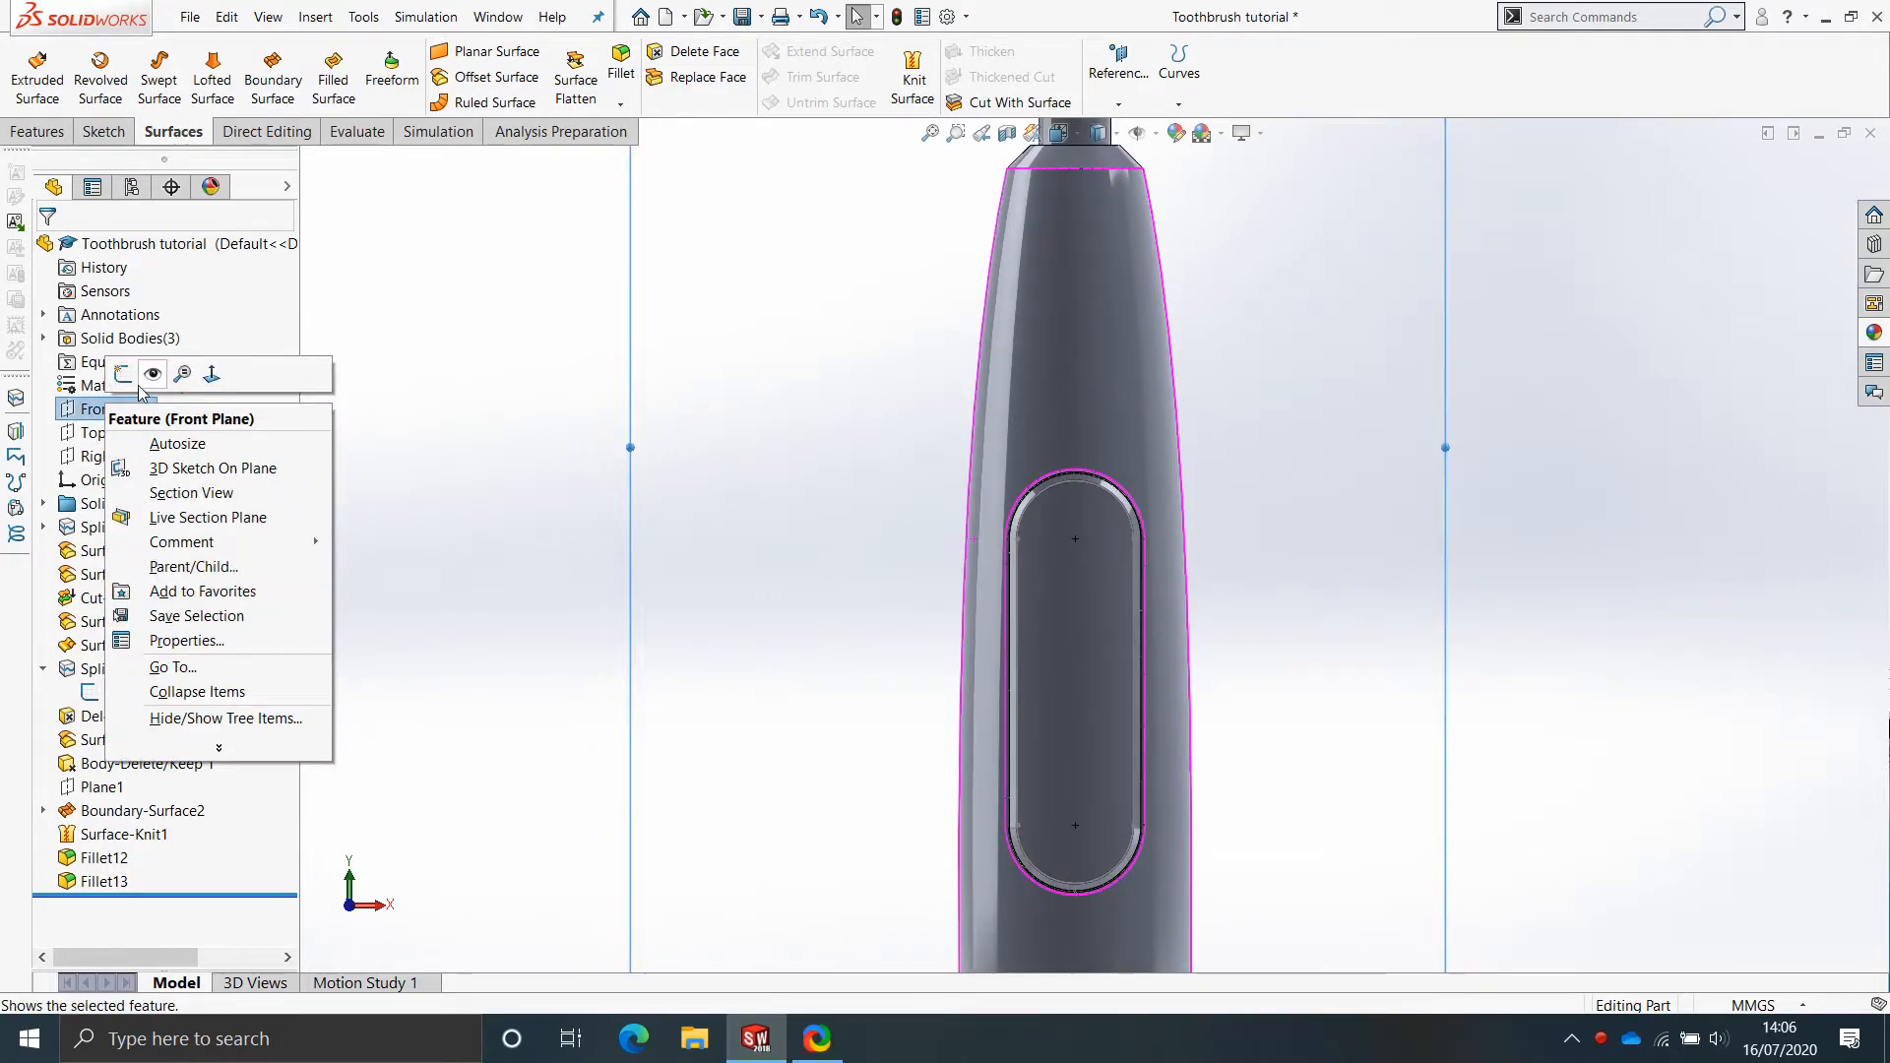
{"action": "left_click", "coordinate": [122, 373]}
{"action": "scroll", "coordinate": [1099, 547], "scroll_direction": "up", "scroll_amount": 5}
{"action": "scroll", "coordinate": [1098, 547], "scroll_direction": "down", "scroll_amount": 8}
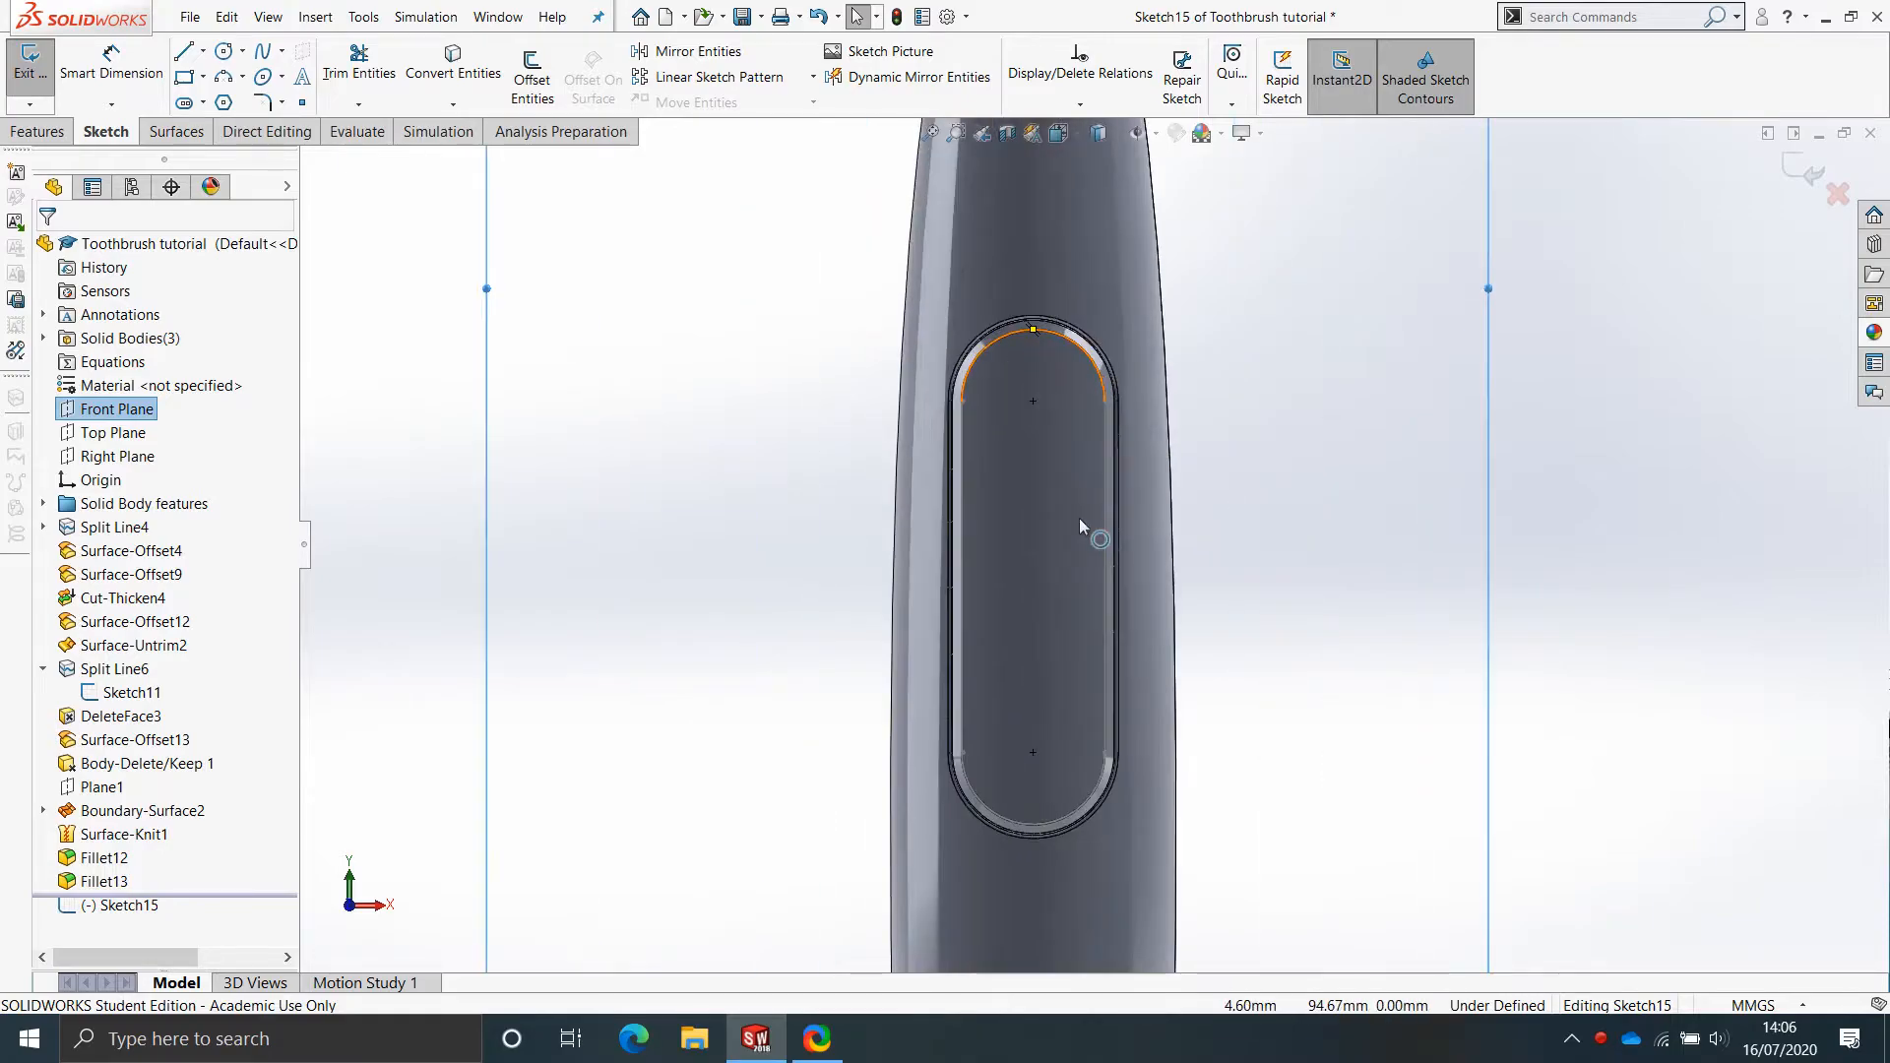
{"action": "scroll", "coordinate": [1079, 517], "scroll_direction": "down", "scroll_amount": 5}
{"action": "left_click", "coordinate": [1576, 410]}
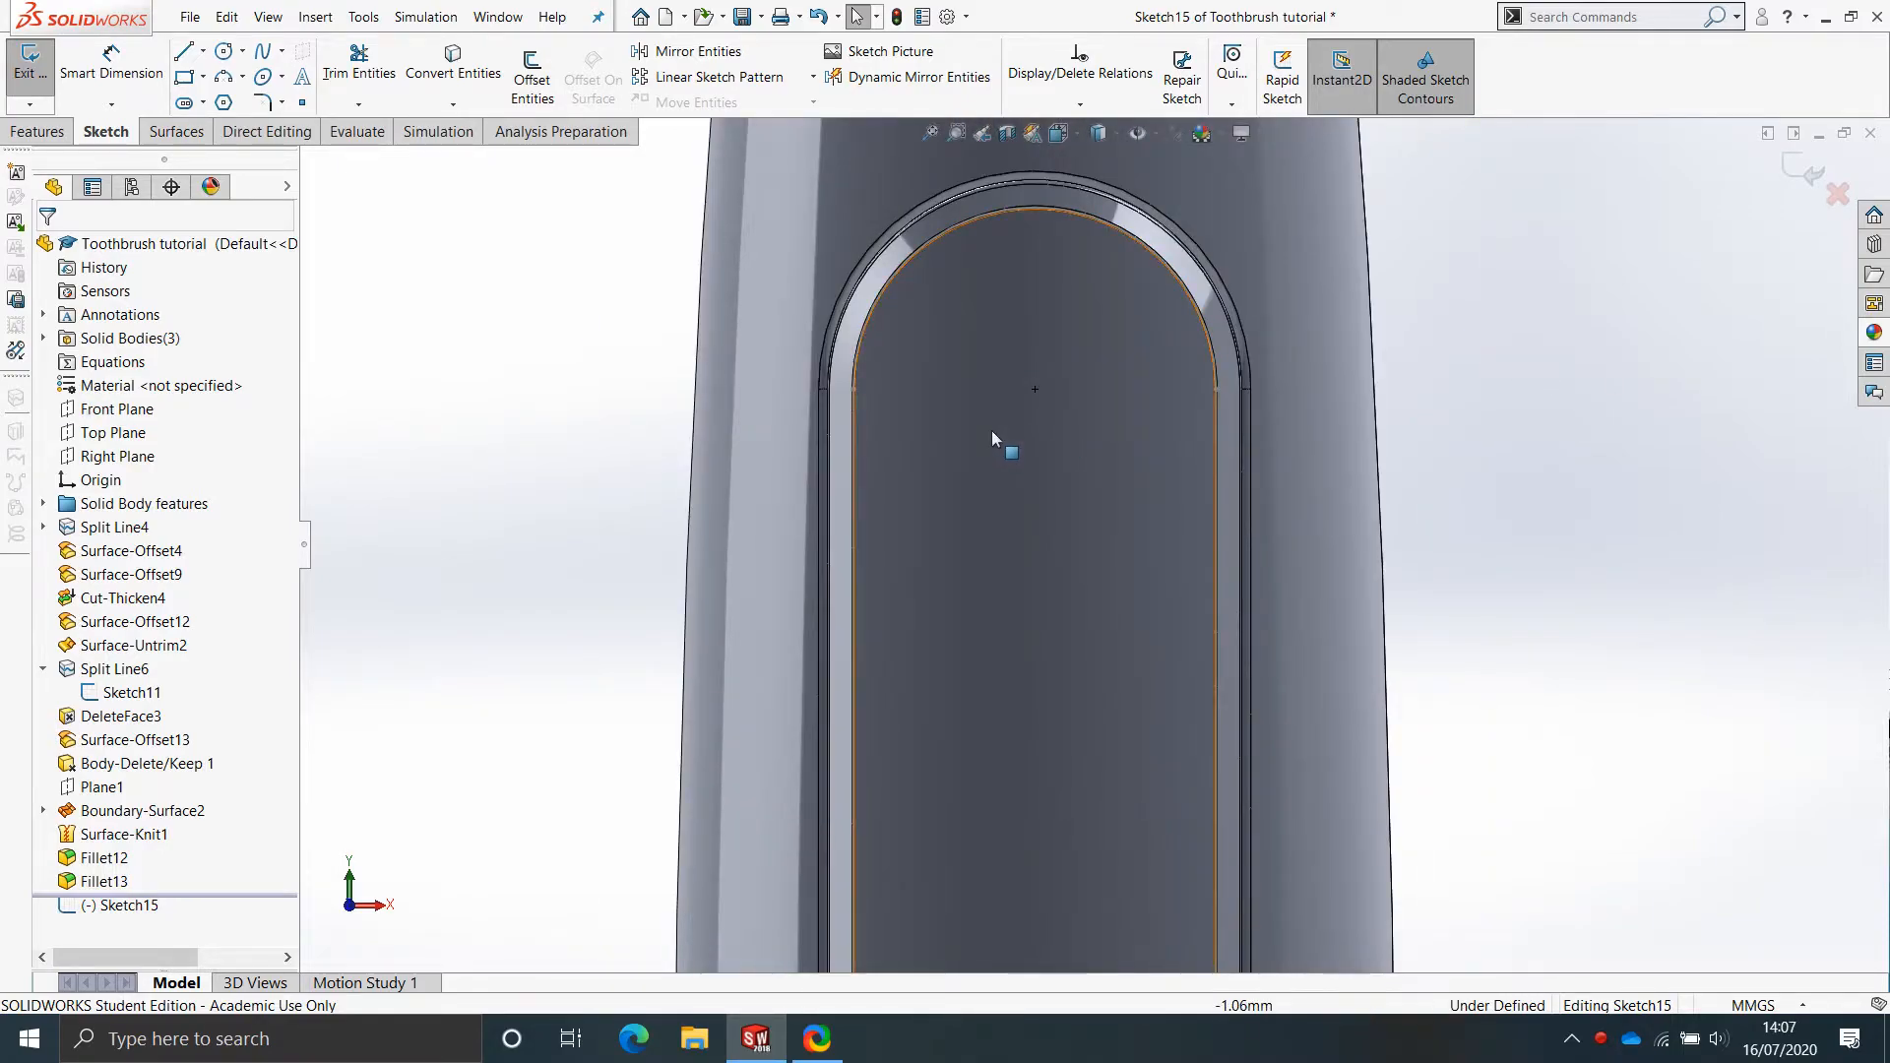
{"action": "left_click", "coordinate": [1036, 388]}
{"action": "right_click_drag", "start_coordinate": [1687, 497], "coordinate": [1851, 514]}
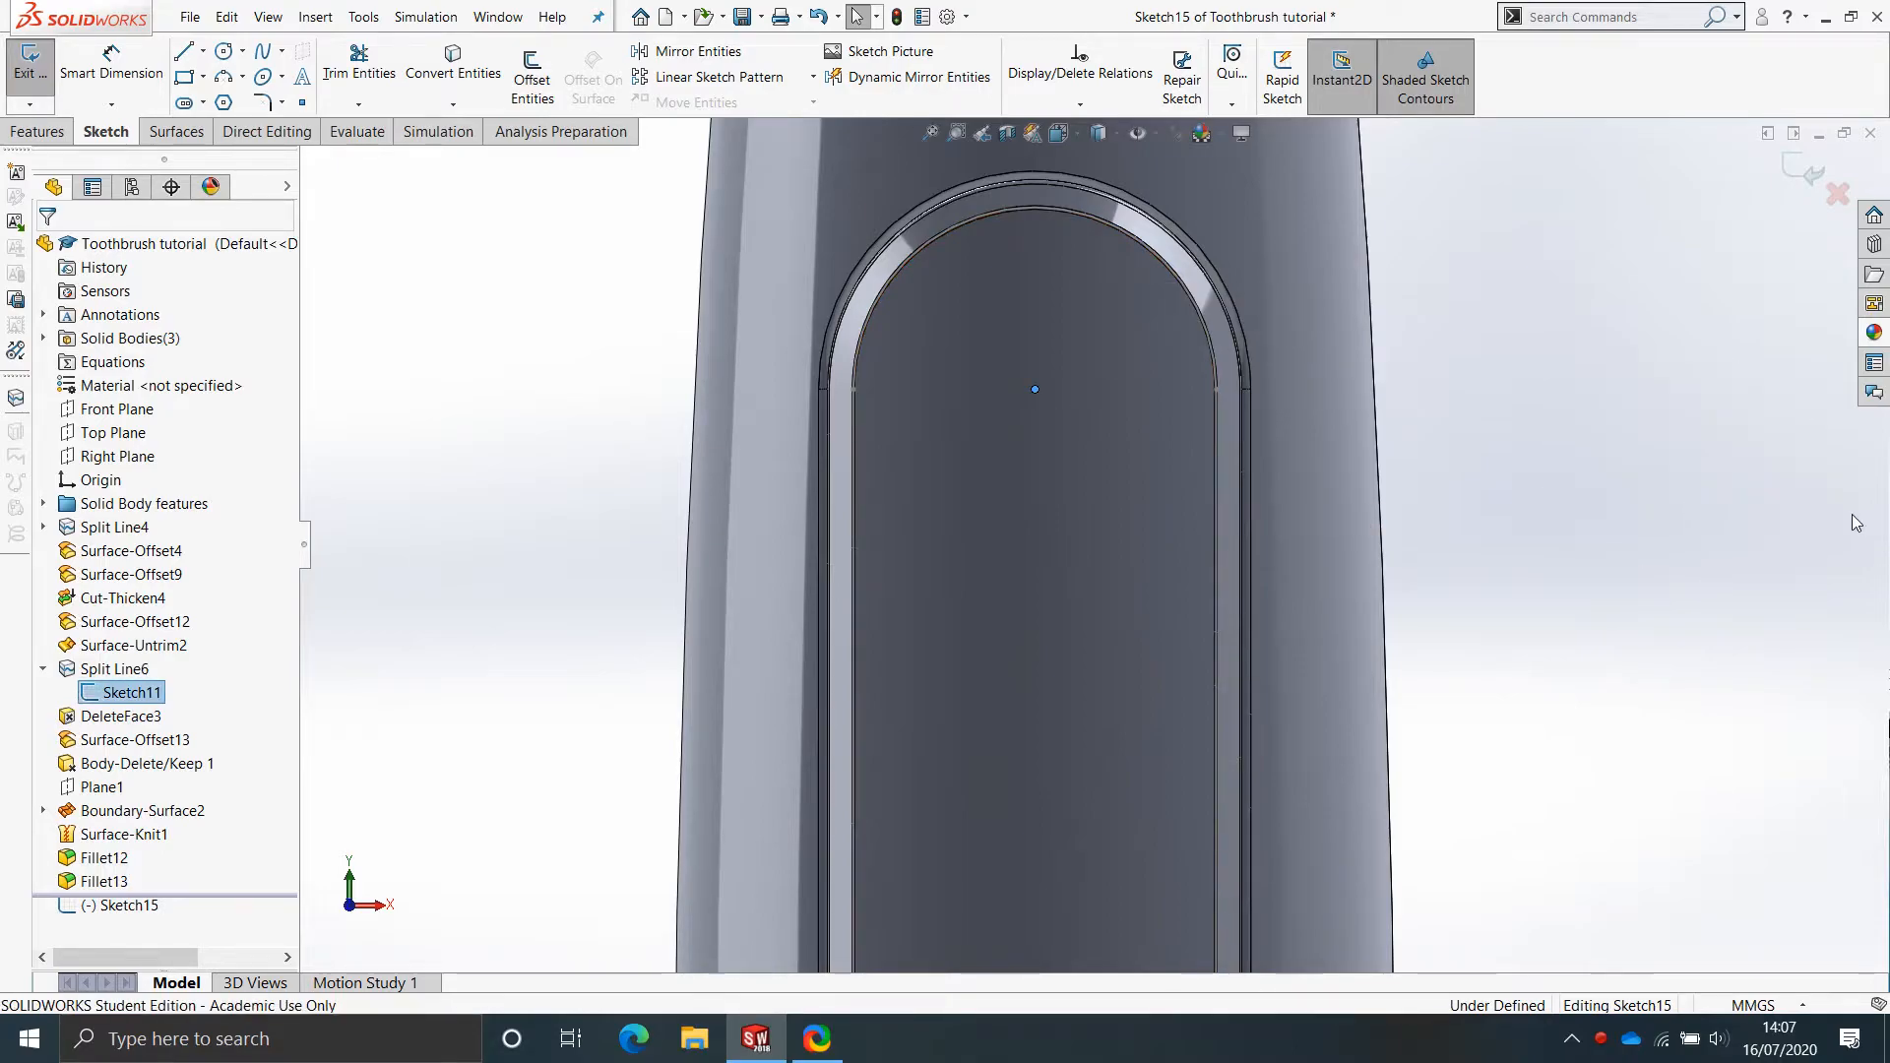
{"action": "left_click", "coordinate": [1035, 389]}
{"action": "left_click", "coordinate": [1152, 304]}
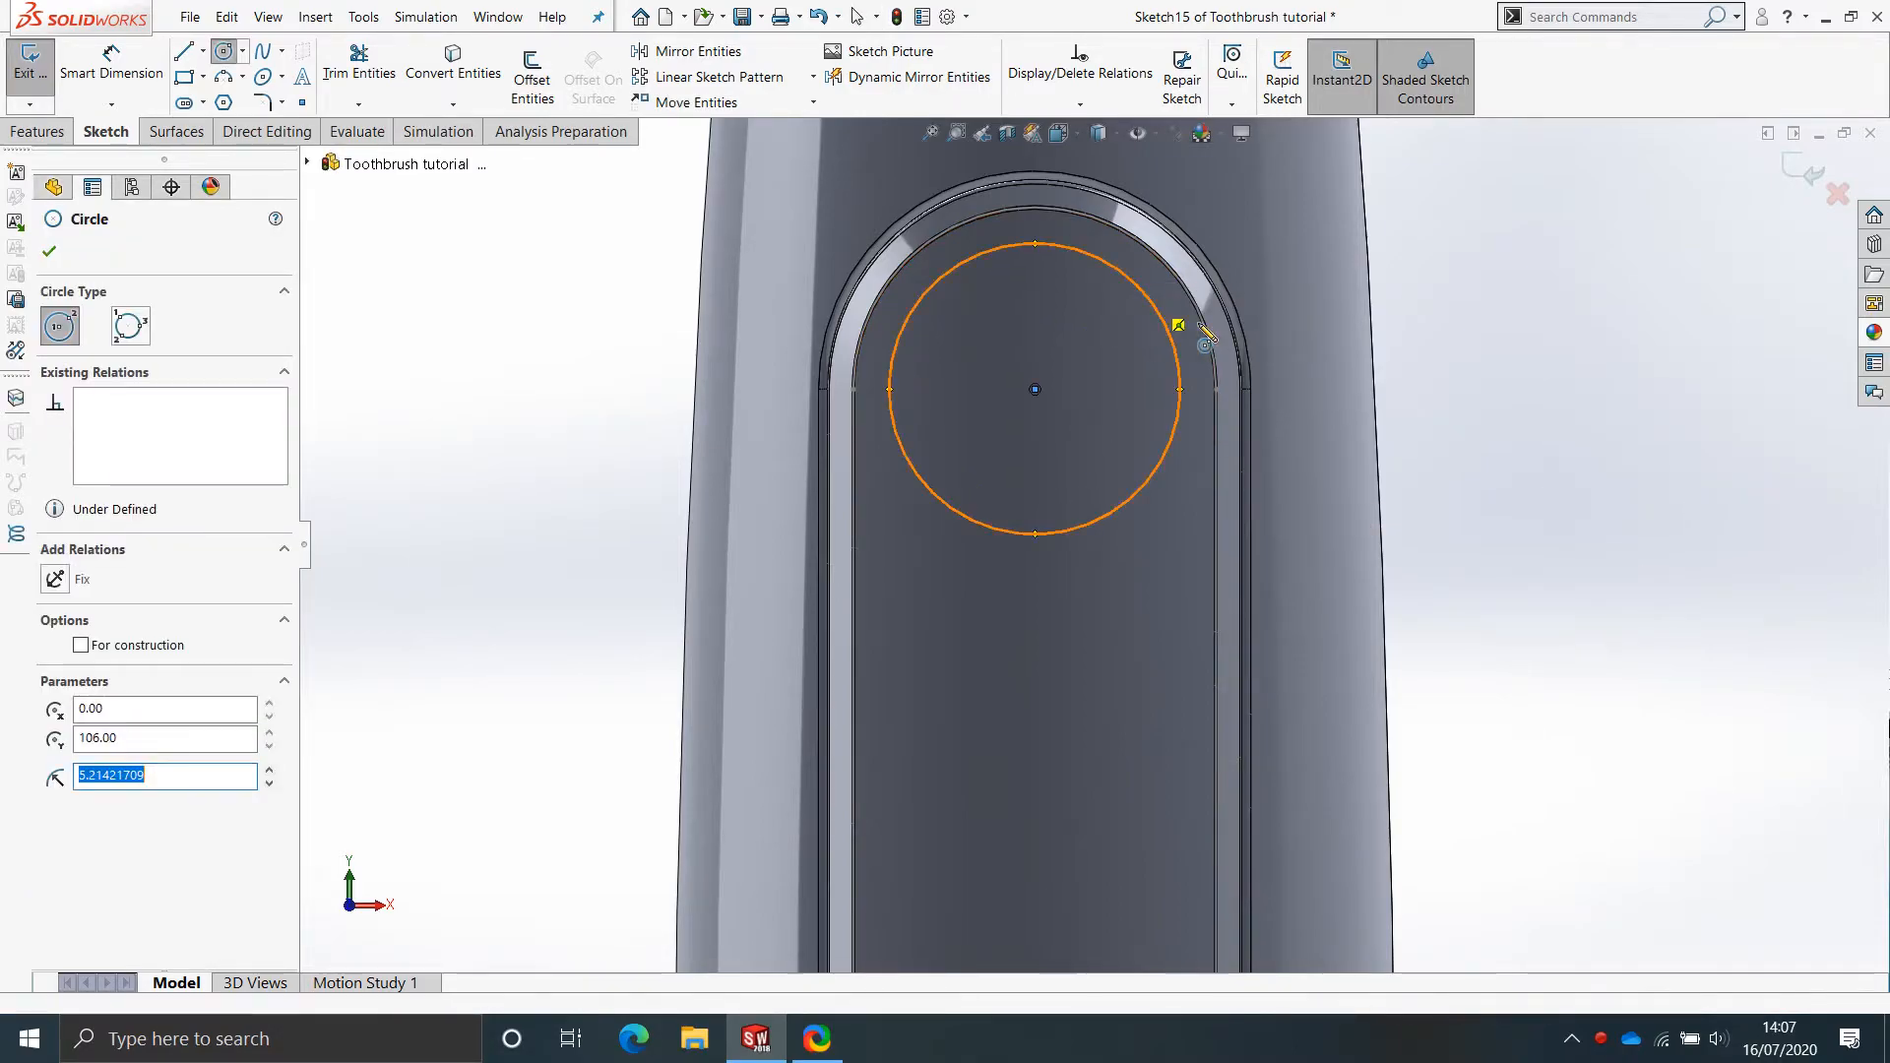
Dimension the circle with a diameter of 10 mm.
{"action": "key", "text": "Escape"}
{"action": "middle_click_drag", "start_coordinate": [1198, 422], "coordinate": [1536, 502]}
{"action": "right_click_drag", "start_coordinate": [1557, 511], "coordinate": [1531, 394]}
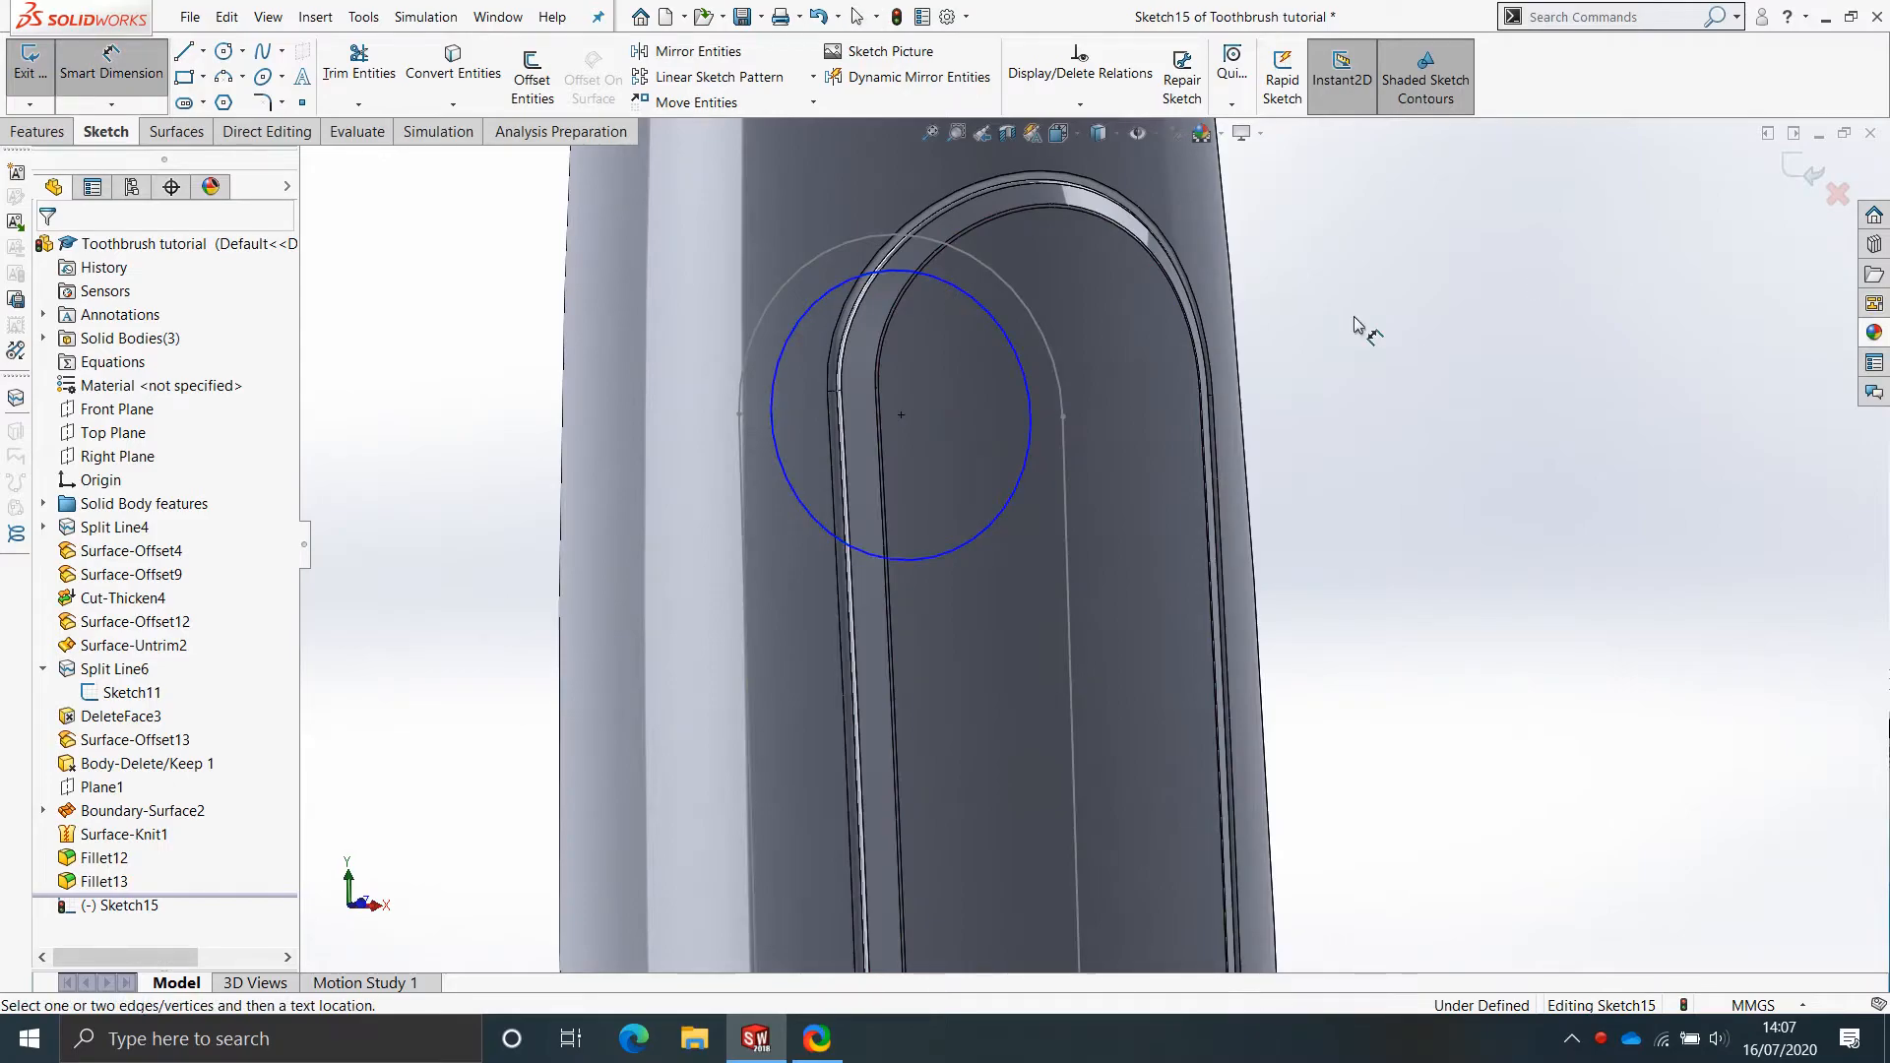
{"action": "left_click", "coordinate": [1026, 366]}
{"action": "left_click", "coordinate": [1349, 389]}
{"action": "type", "text": "10"}
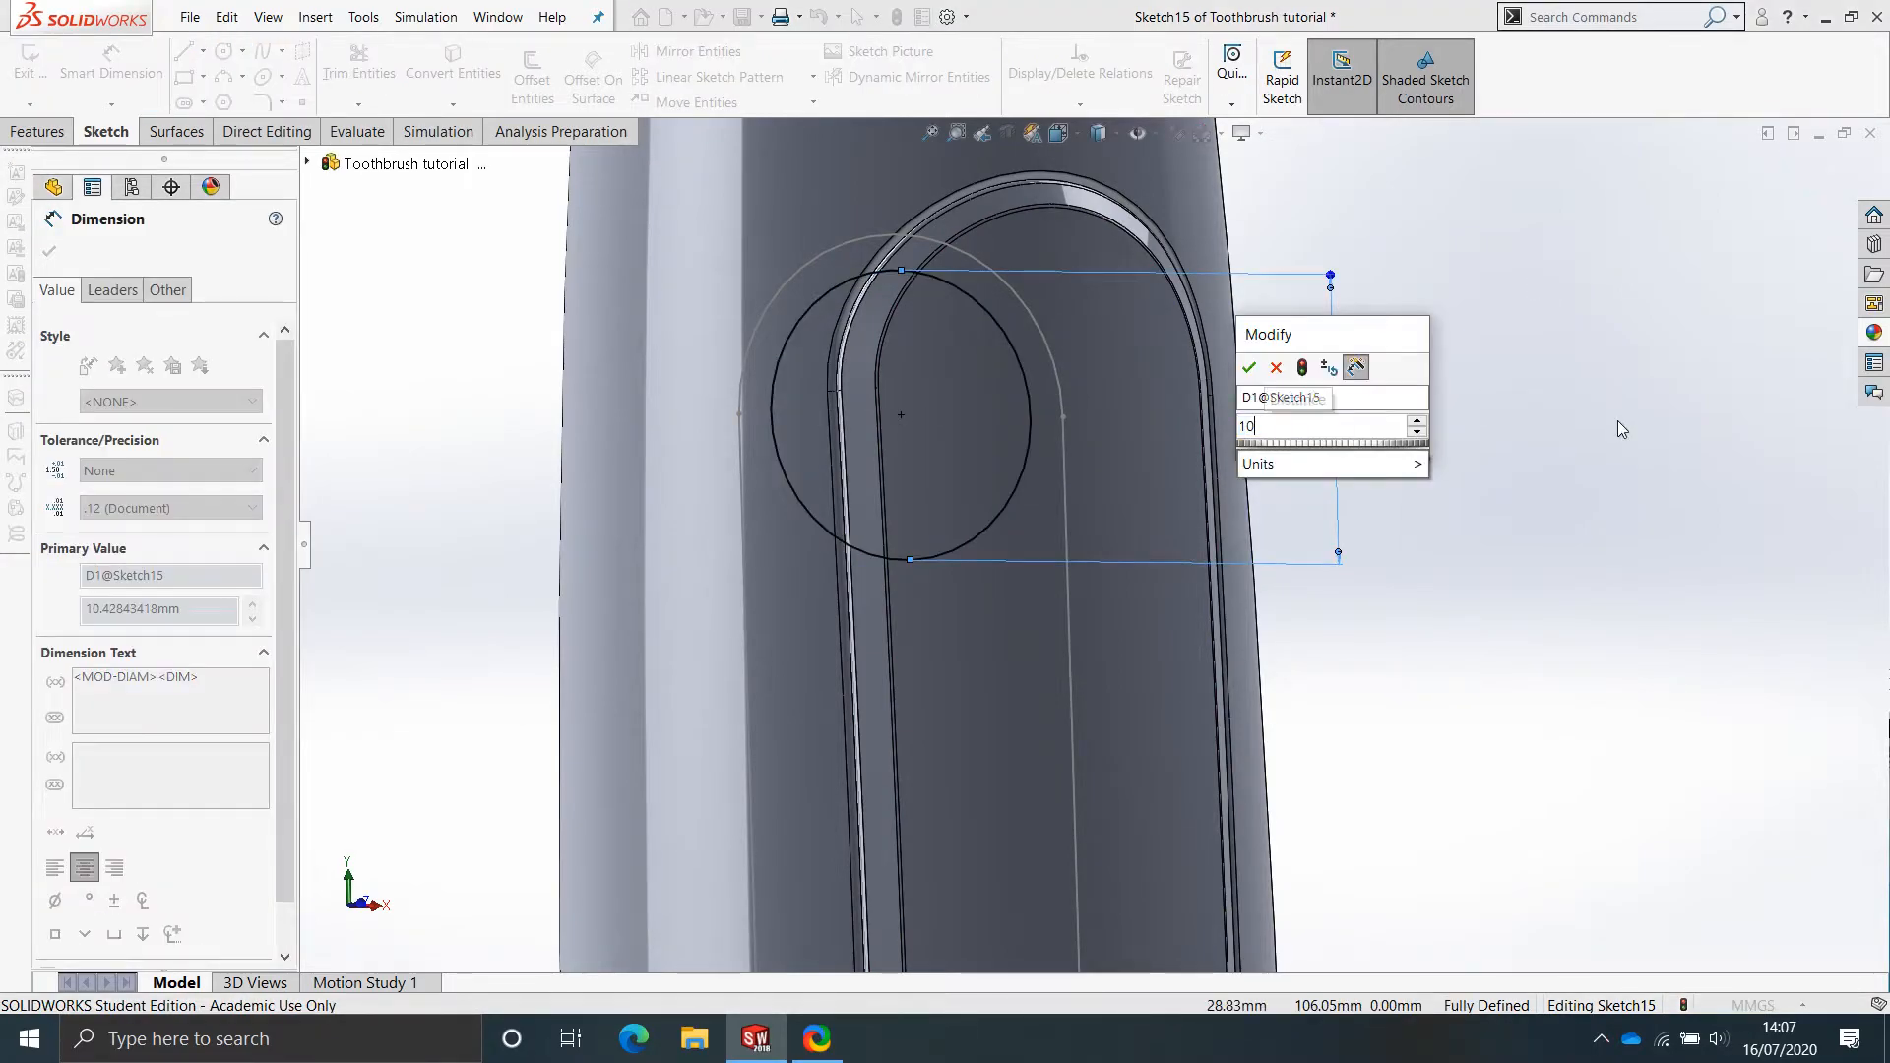
{"action": "key", "text": "Return"}
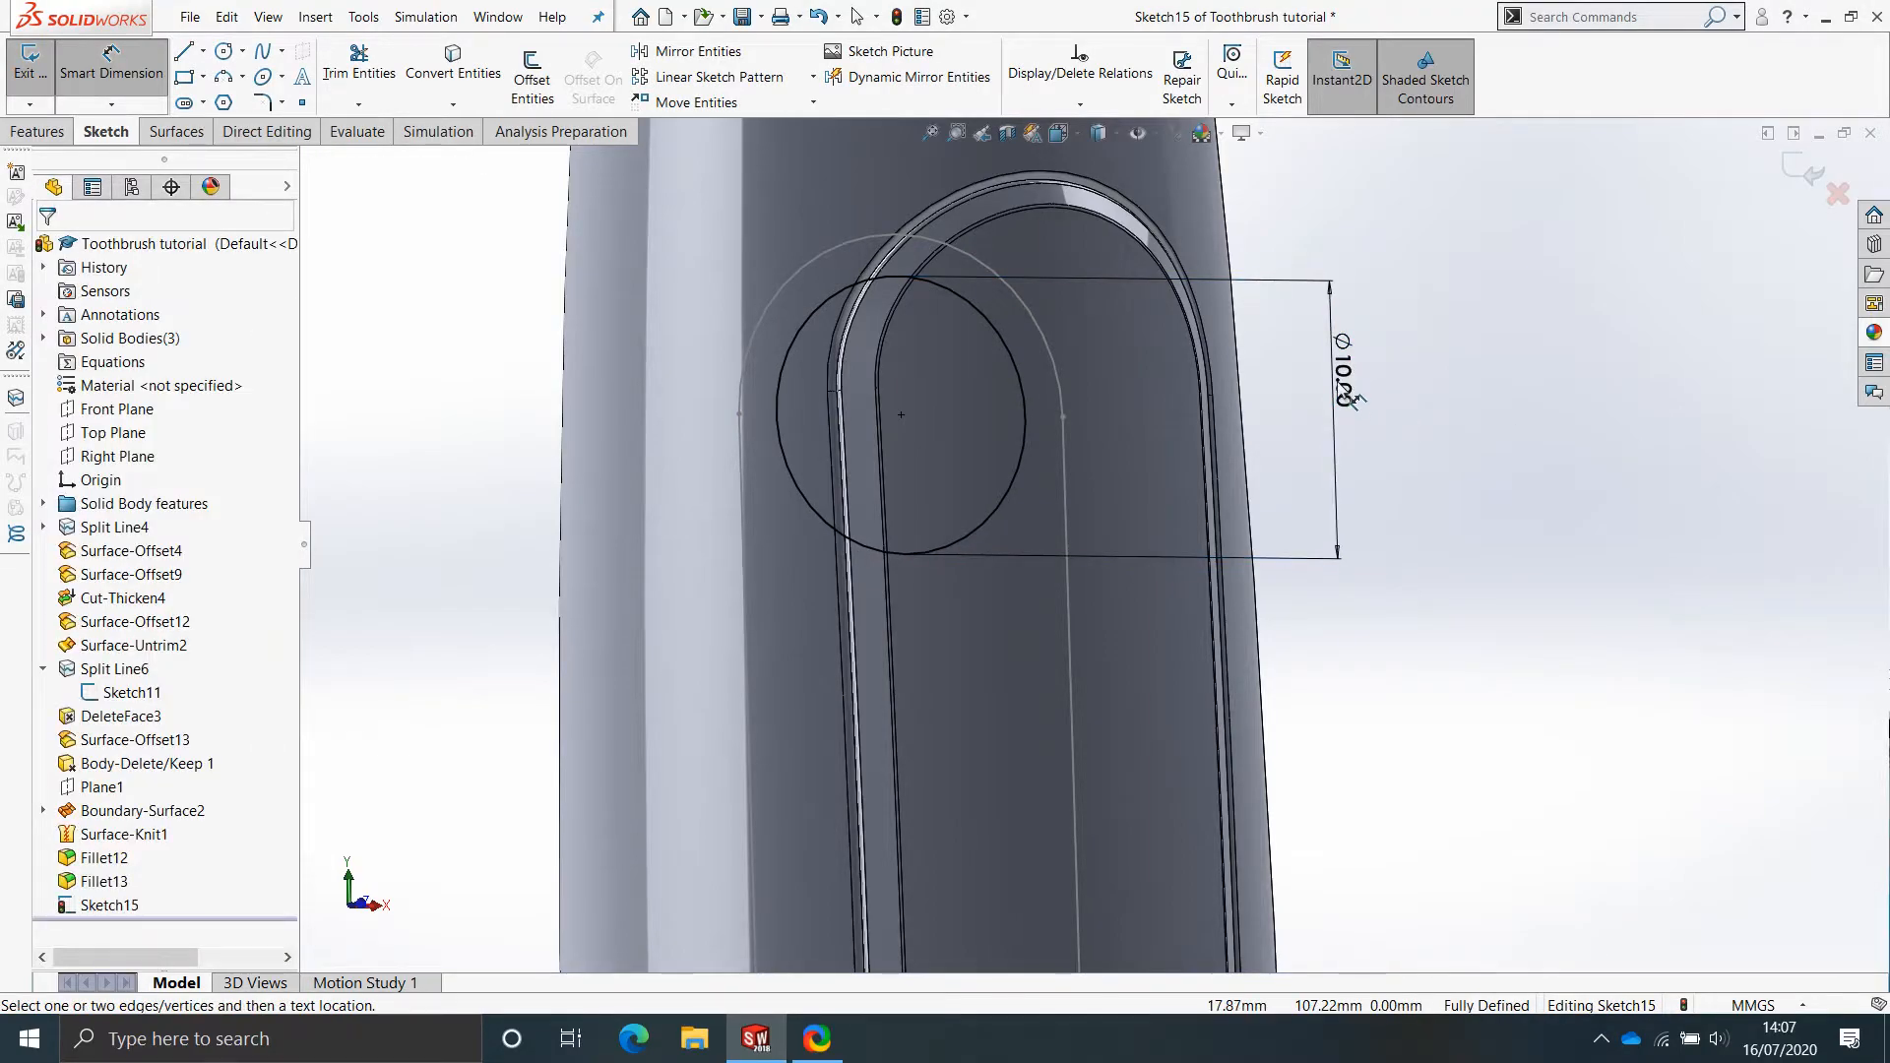
Change the circle's diameter to 9 mm and exit the sketch.
{"action": "double_click", "coordinate": [1337, 383]}
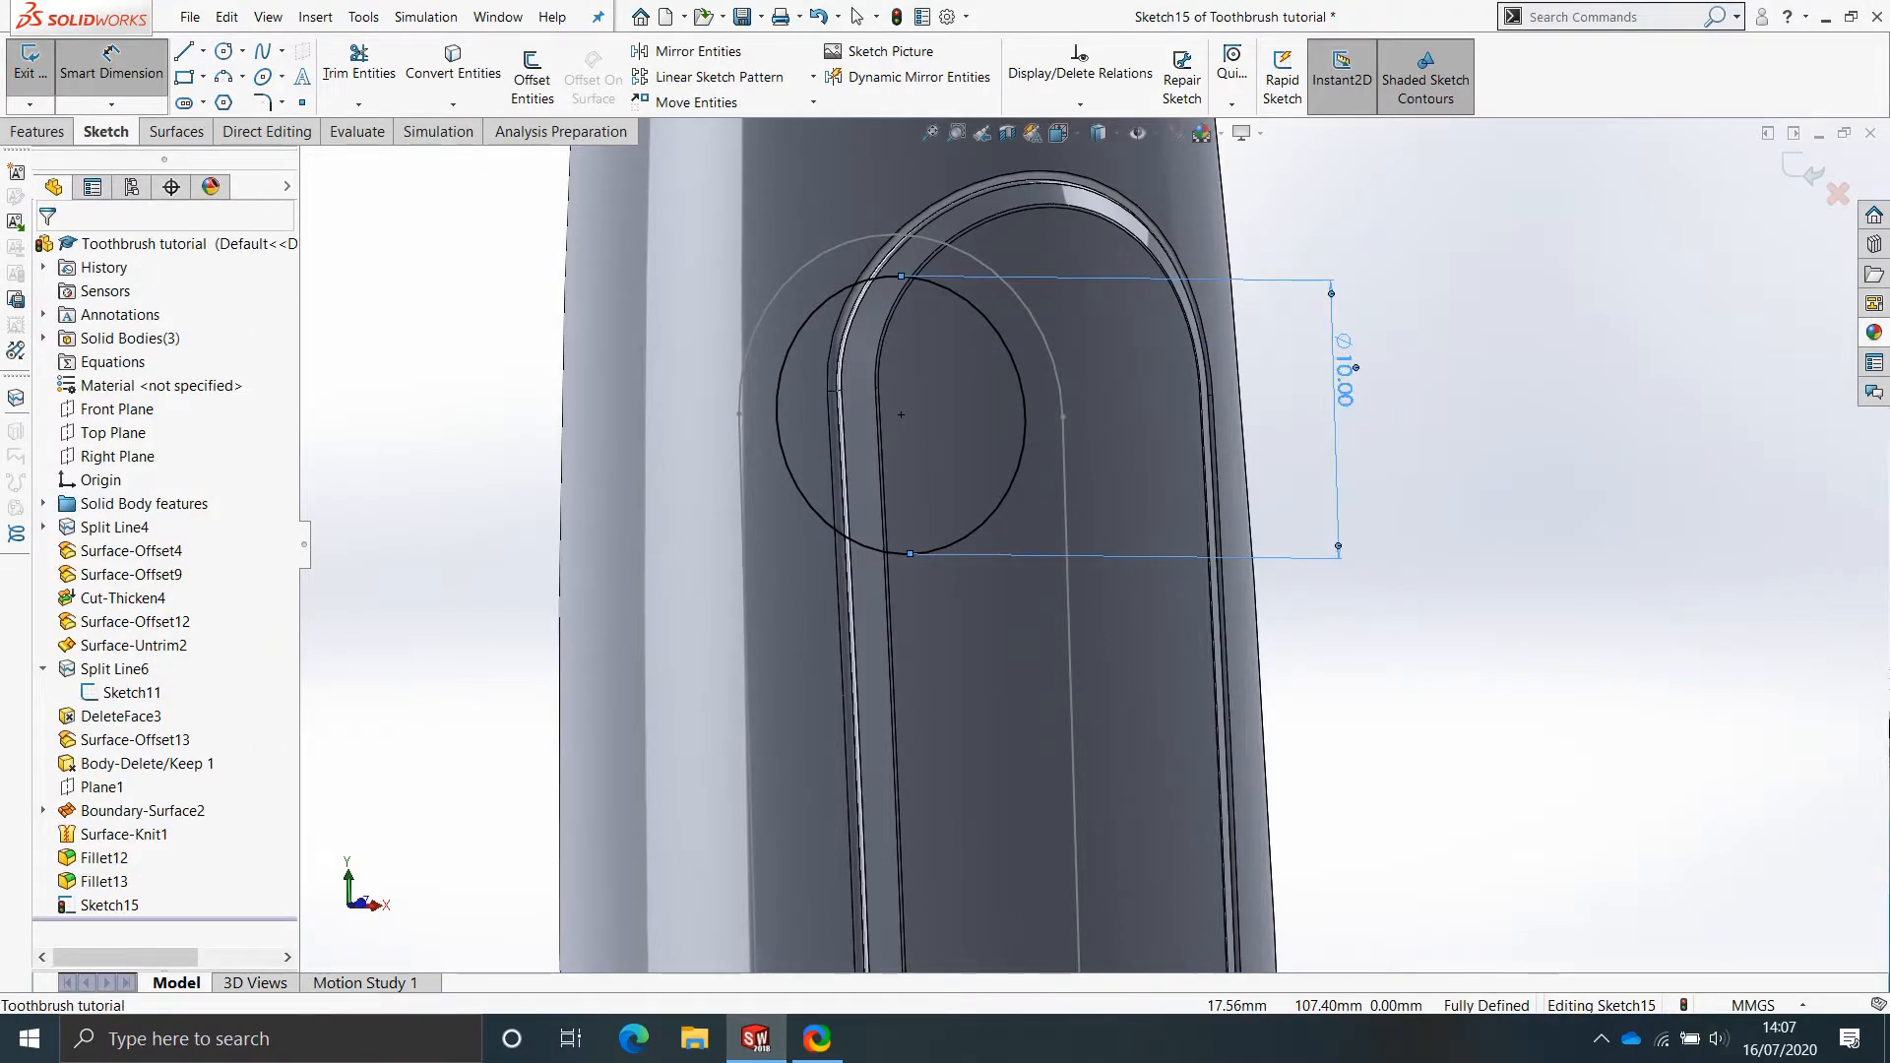
{"action": "type", "text": "8"}
{"action": "key", "text": "Return"}
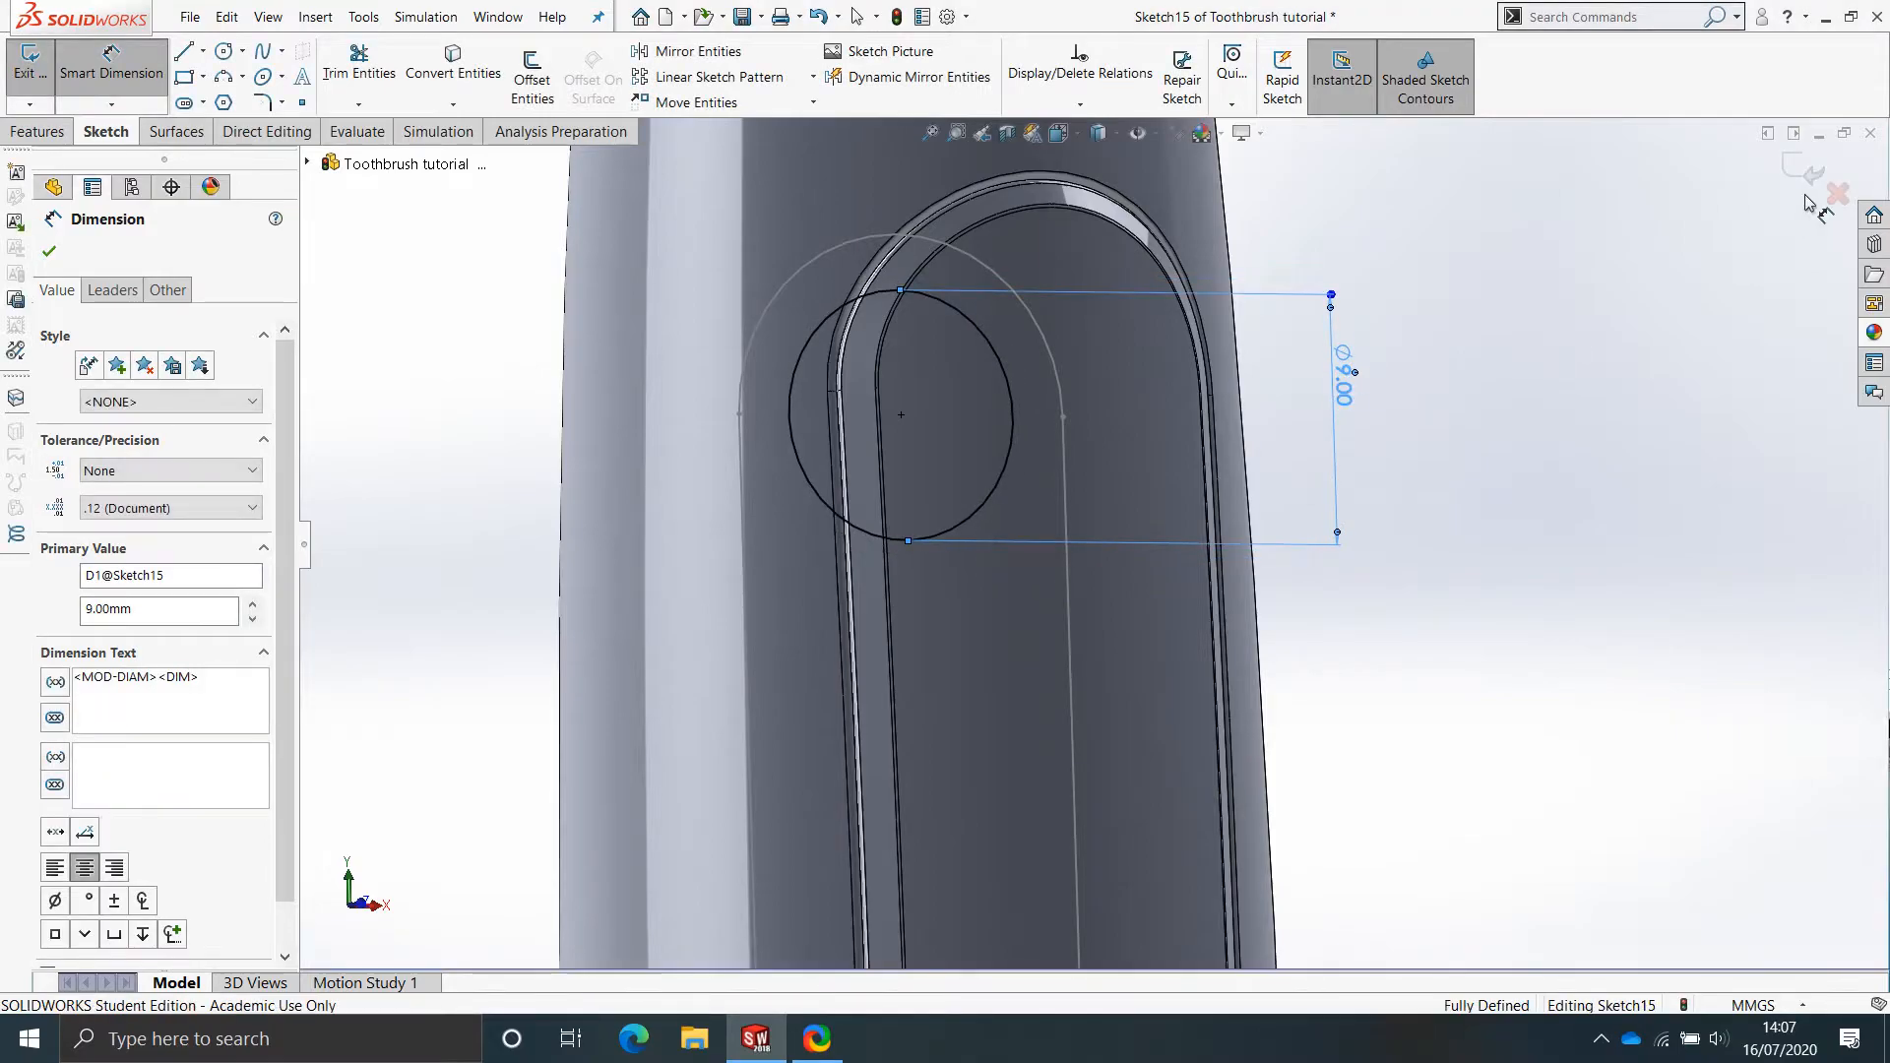
{"action": "left_click", "coordinate": [1808, 179]}
{"action": "left_click", "coordinate": [1808, 175]}
Split the button's top face with a Projection split line from the circle sketch, using the Single direction option.
{"action": "middle_click_drag", "start_coordinate": [898, 539], "coordinate": [977, 474]}
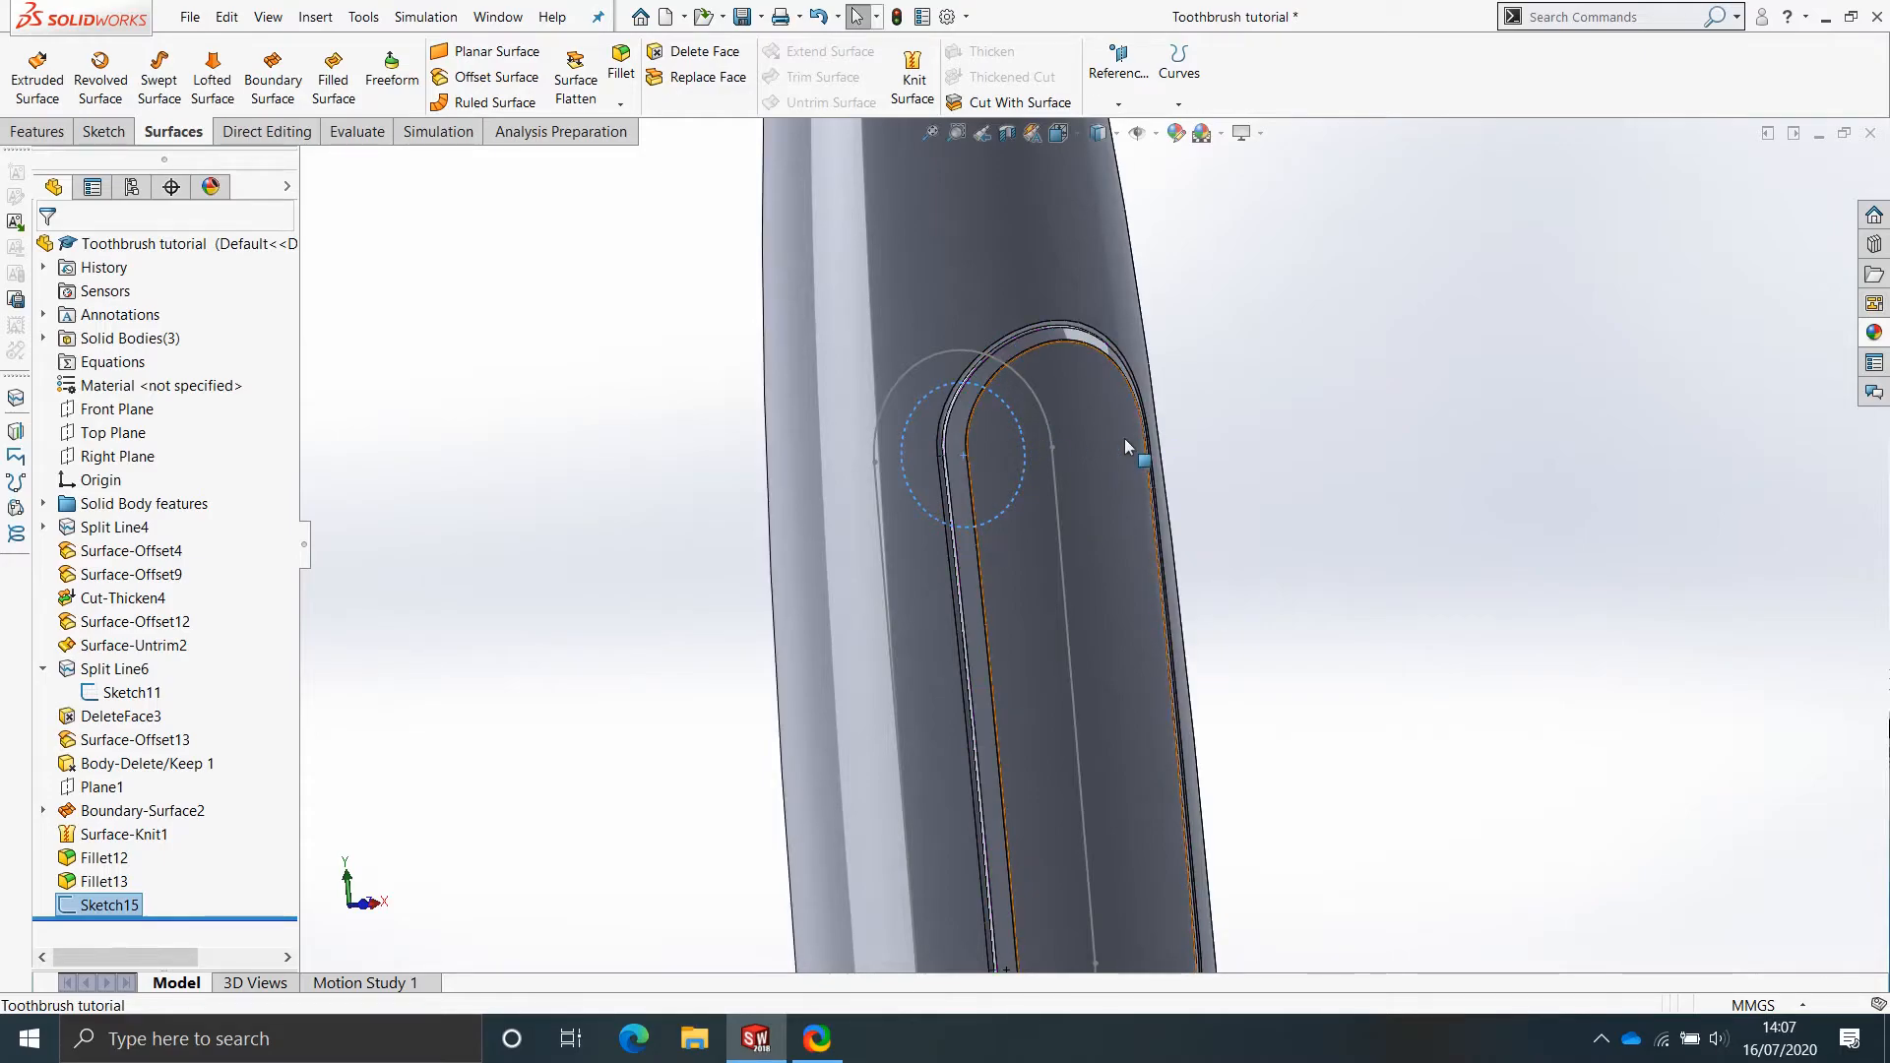
{"action": "mouse_move", "coordinate": [1124, 439]}
{"action": "middle_mouse_down"}
{"action": "mouse_move", "coordinate": [1103, 443]}
{"action": "mouse_move", "coordinate": [1130, 357]}
{"action": "mouse_move", "coordinate": [1091, 441]}
{"action": "middle_mouse_up"}
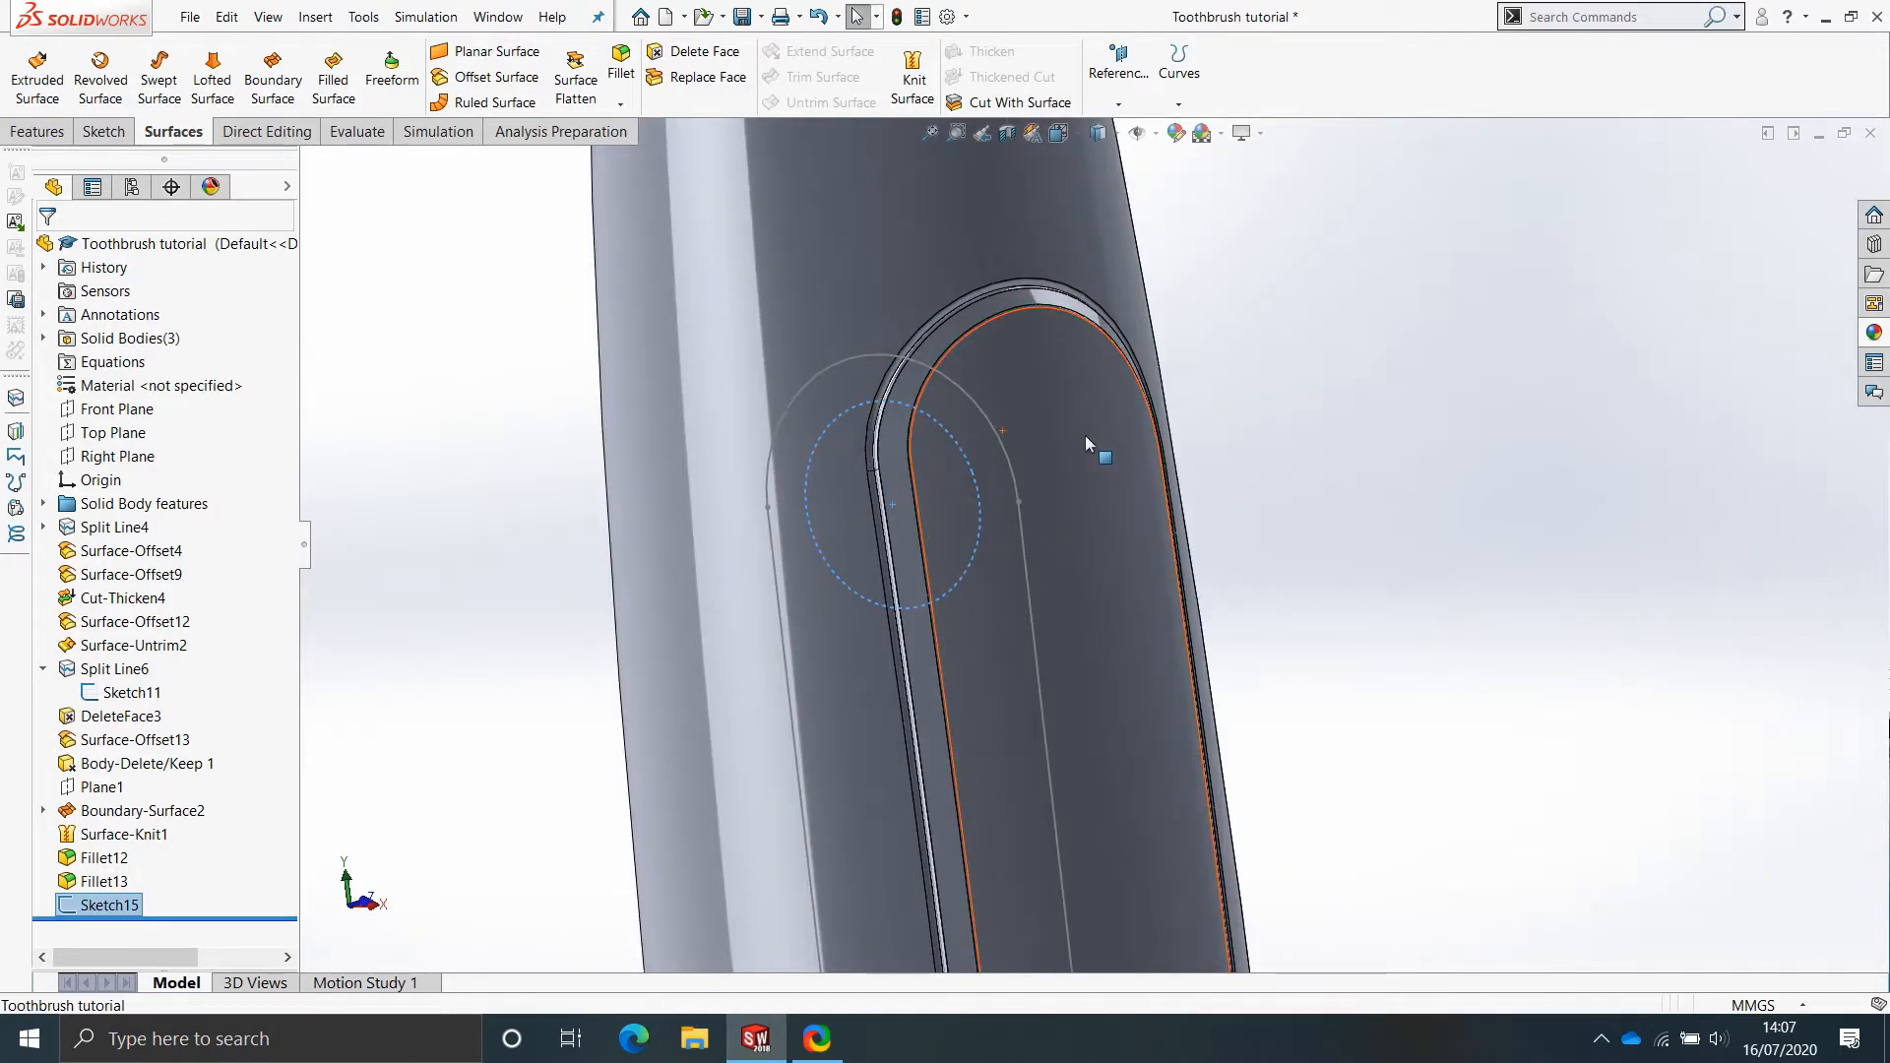
{"action": "left_click", "coordinate": [16, 398]}
{"action": "left_click", "coordinate": [1082, 487]}
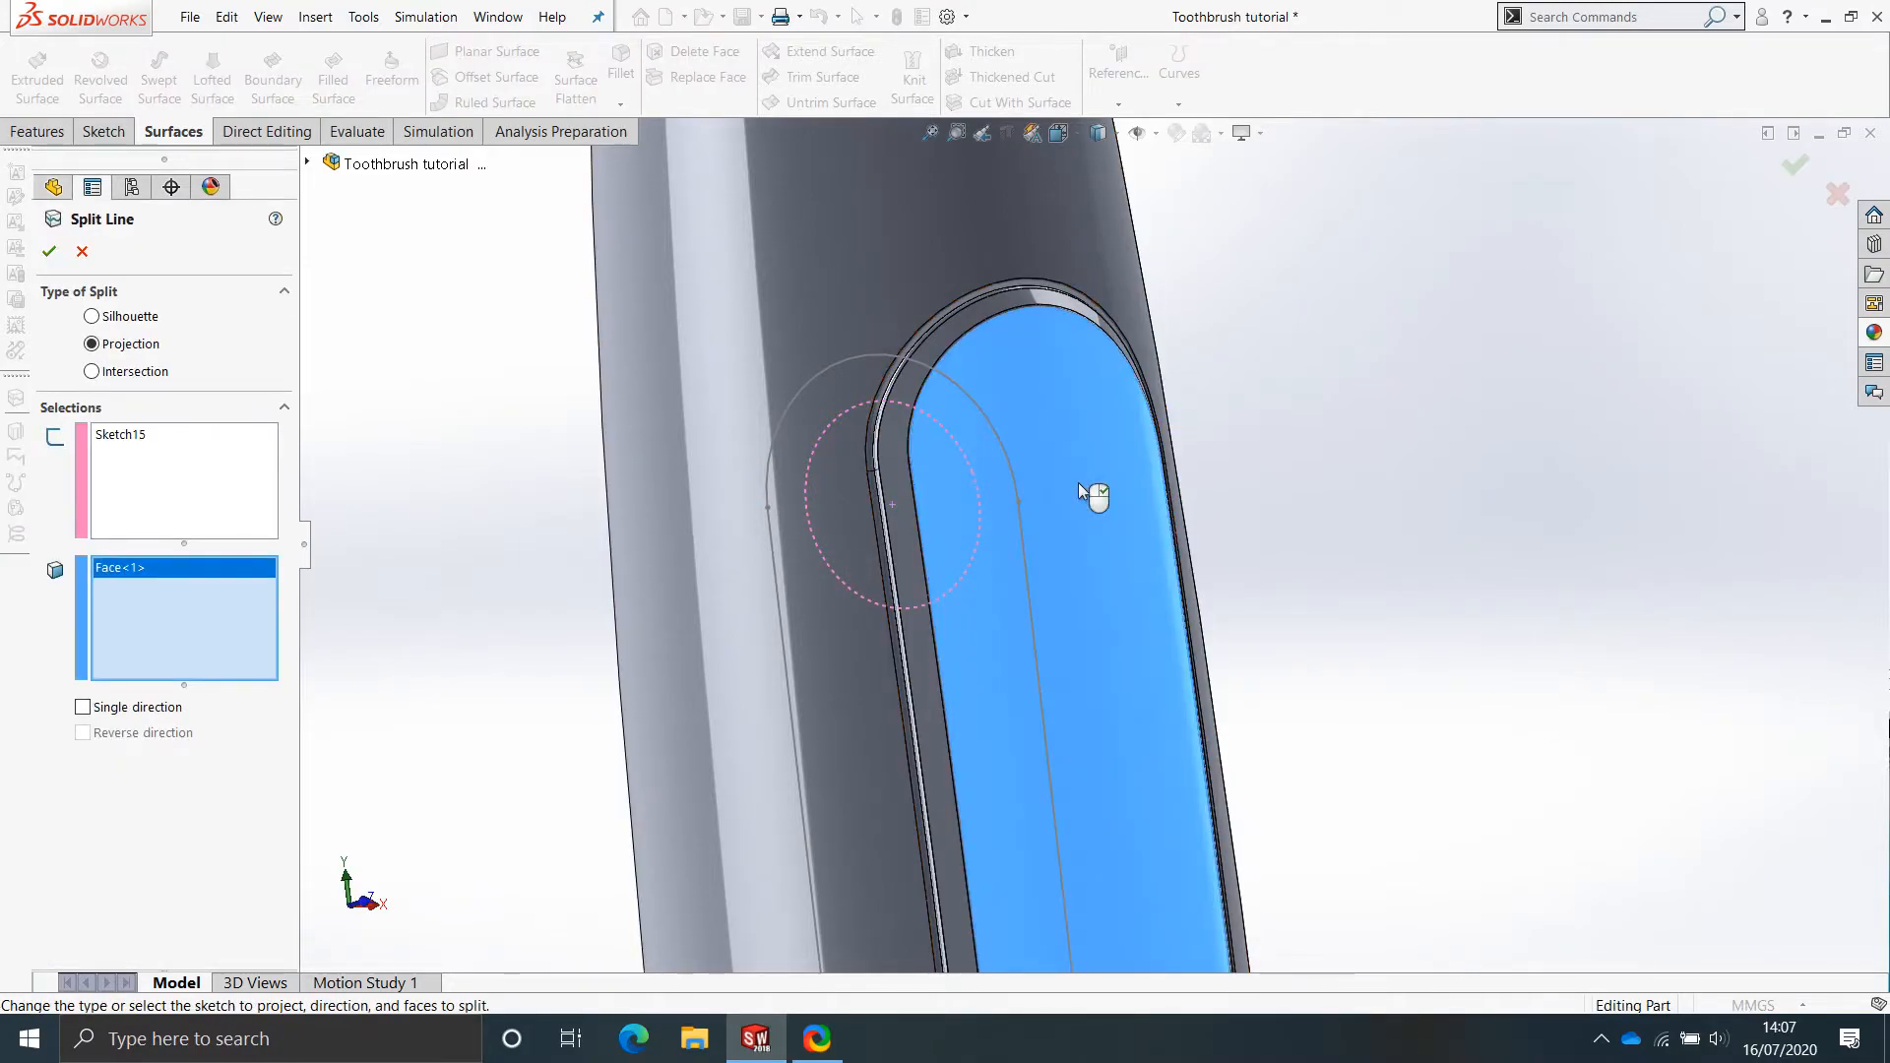
{"action": "left_click", "coordinate": [83, 709]}
{"action": "left_click", "coordinate": [49, 251]}
Copy the circular split face on the button as a 0 mm offset surface, and copy that surface again at 0 mm.
{"action": "mouse_move", "coordinate": [1014, 492]}
{"action": "middle_mouse_down"}
{"action": "mouse_move", "coordinate": [860, 587]}
{"action": "mouse_move", "coordinate": [935, 444]}
{"action": "mouse_move", "coordinate": [1020, 343]}
{"action": "mouse_move", "coordinate": [973, 457]}
{"action": "mouse_move", "coordinate": [1036, 482]}
{"action": "mouse_move", "coordinate": [1074, 342]}
{"action": "mouse_move", "coordinate": [1041, 459]}
{"action": "middle_mouse_up"}
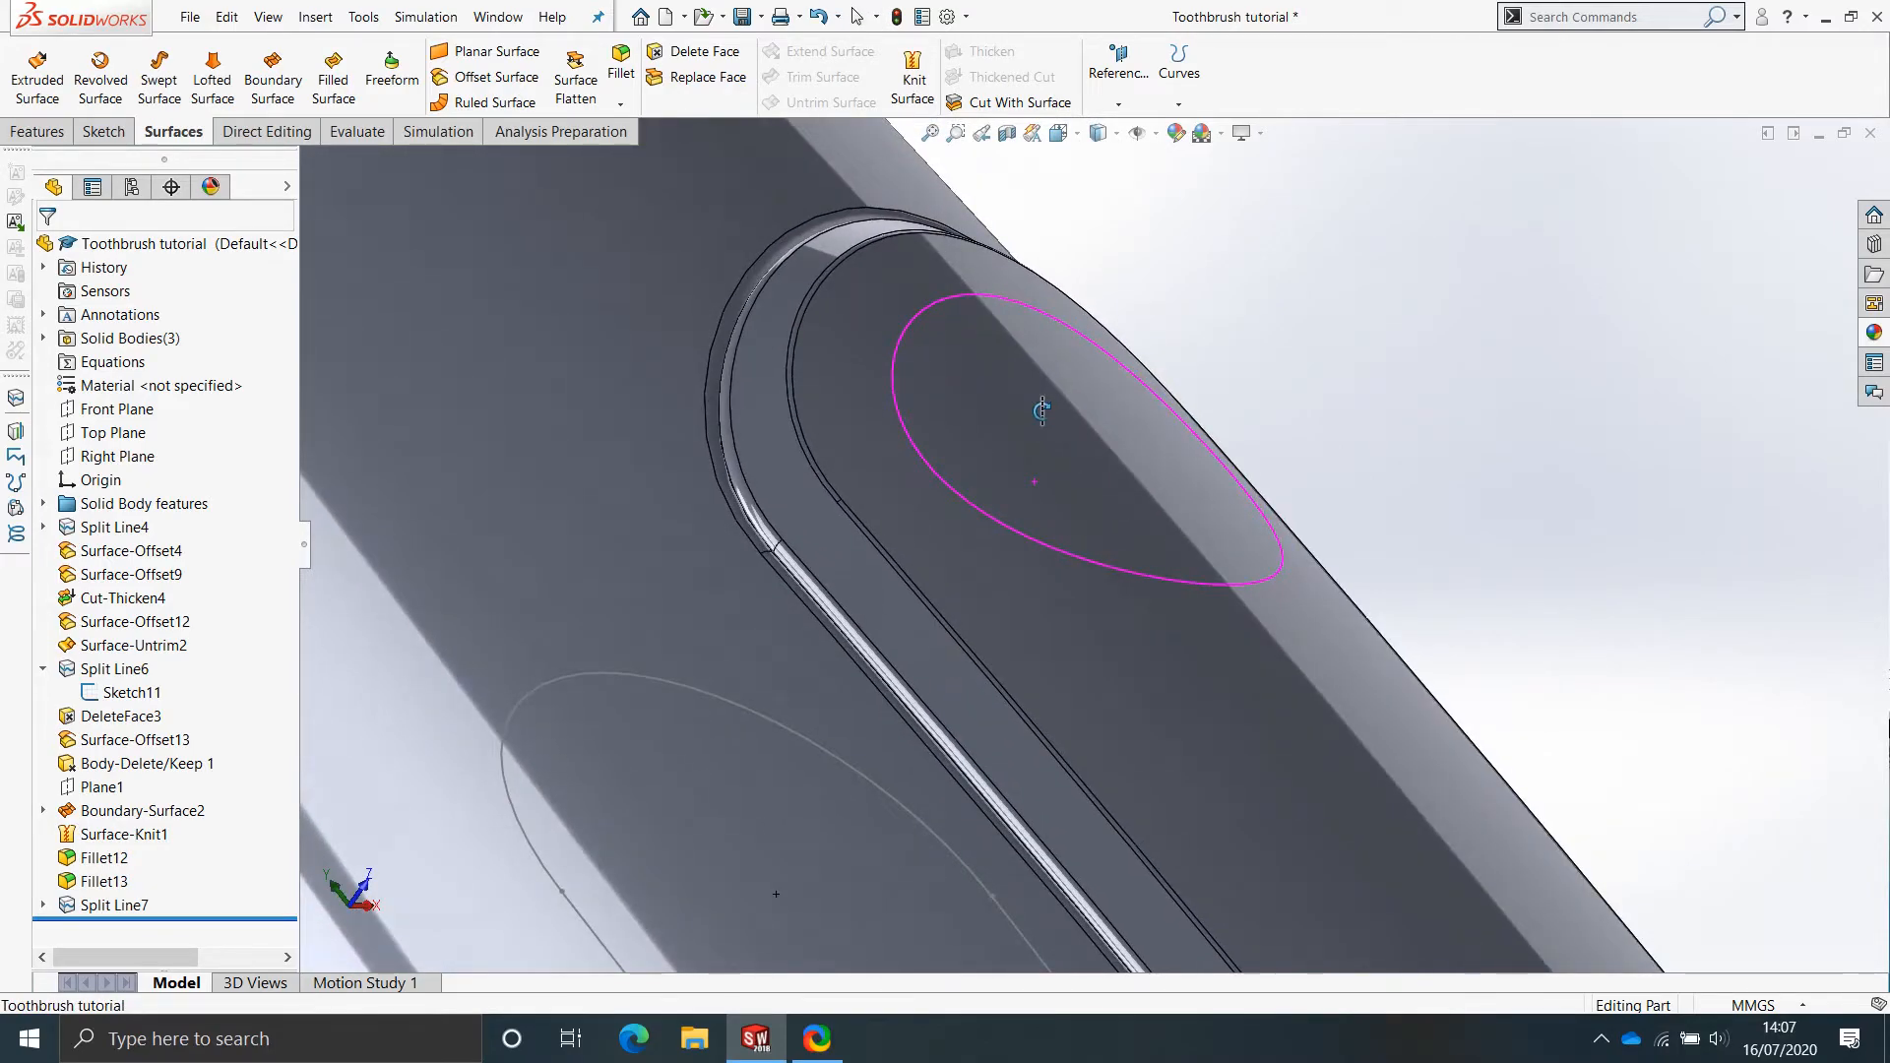
{"action": "left_click", "coordinate": [492, 77]}
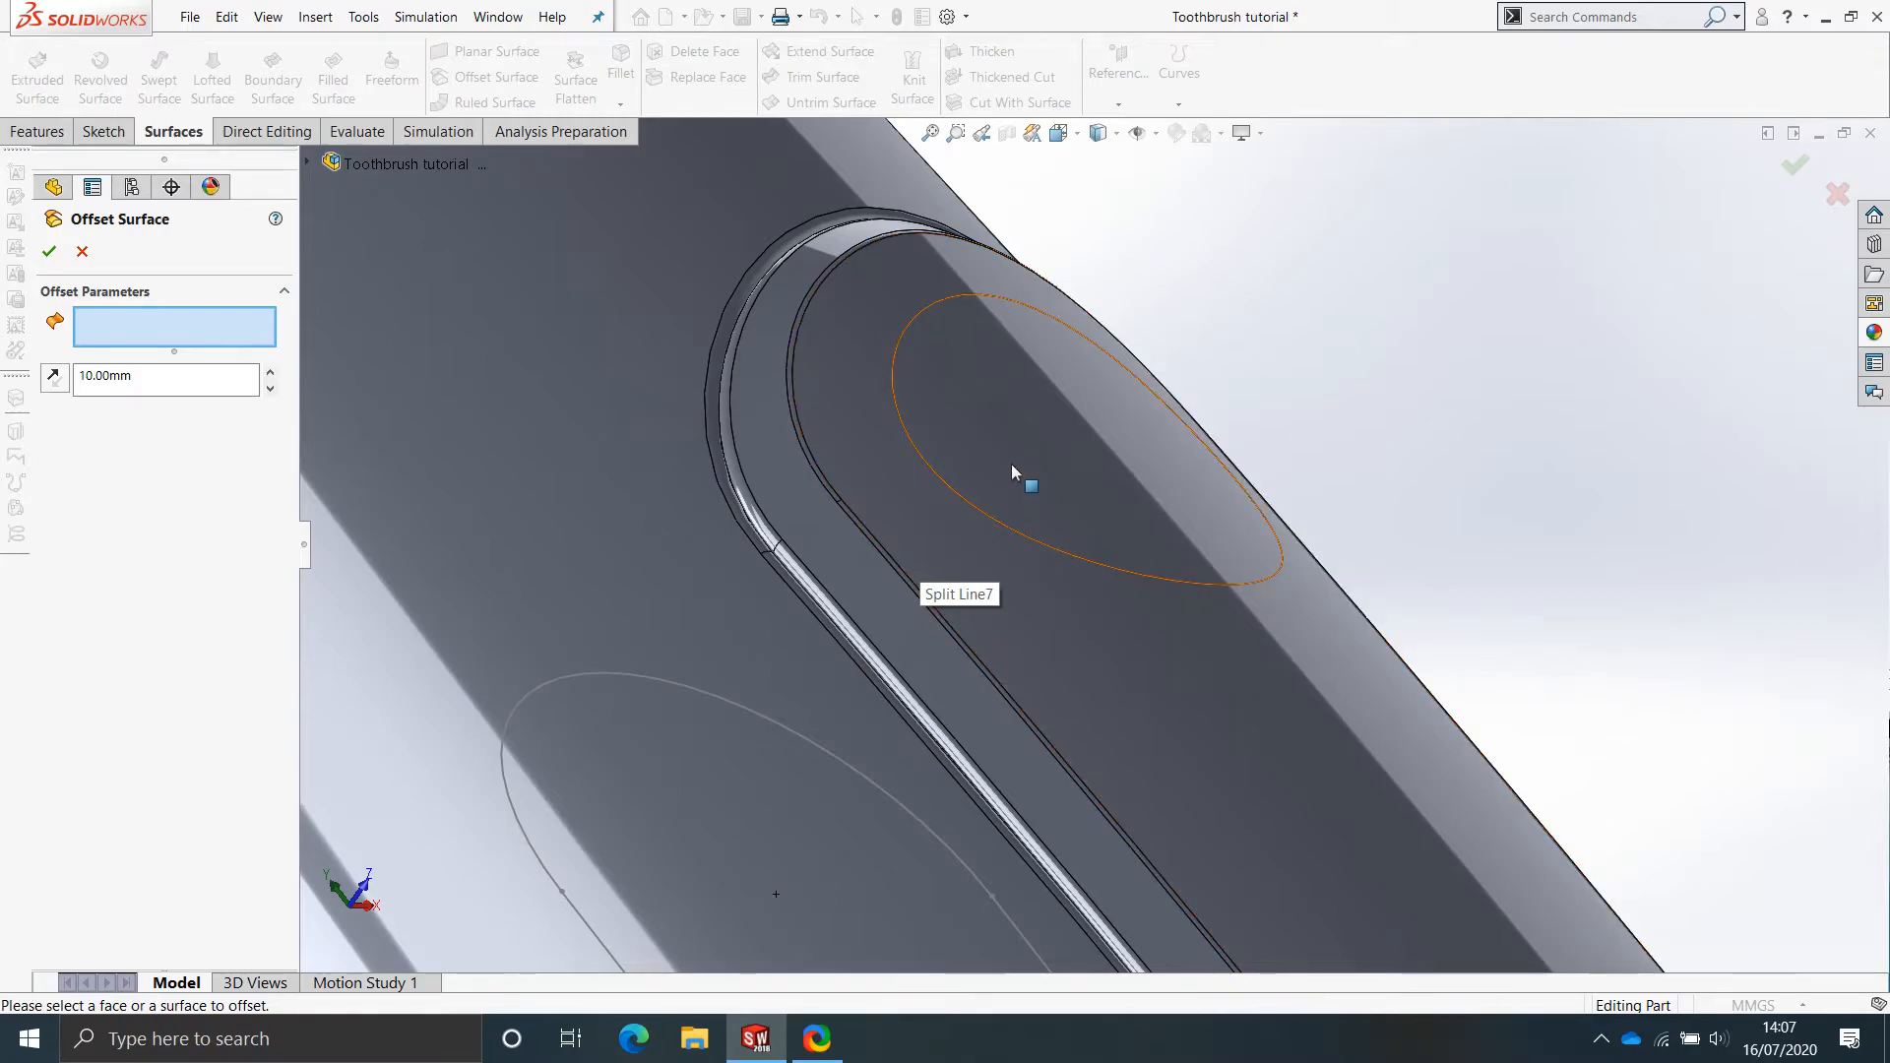
{"action": "left_click", "coordinate": [1077, 465]}
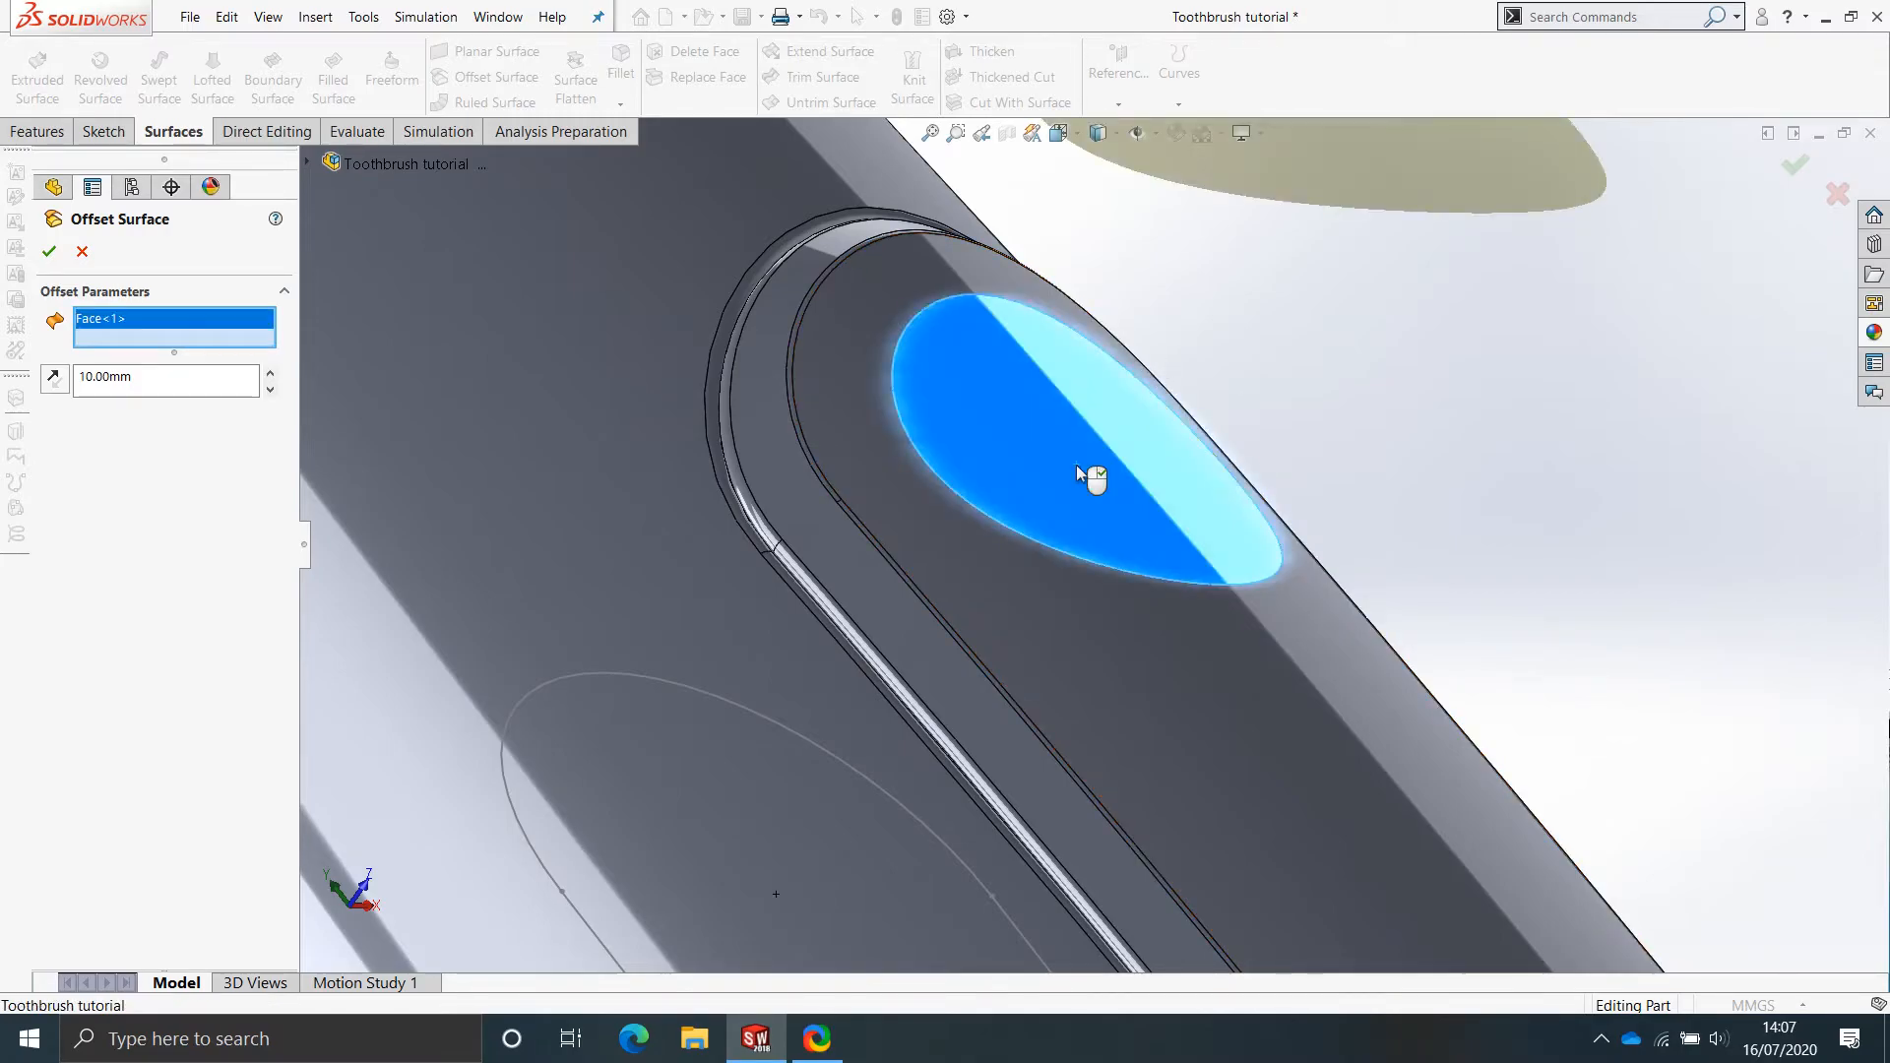
{"action": "left_click_drag", "start_coordinate": [236, 386], "coordinate": [20, 406]}
{"action": "type", "text": "0"}
{"action": "key", "text": "Return"}
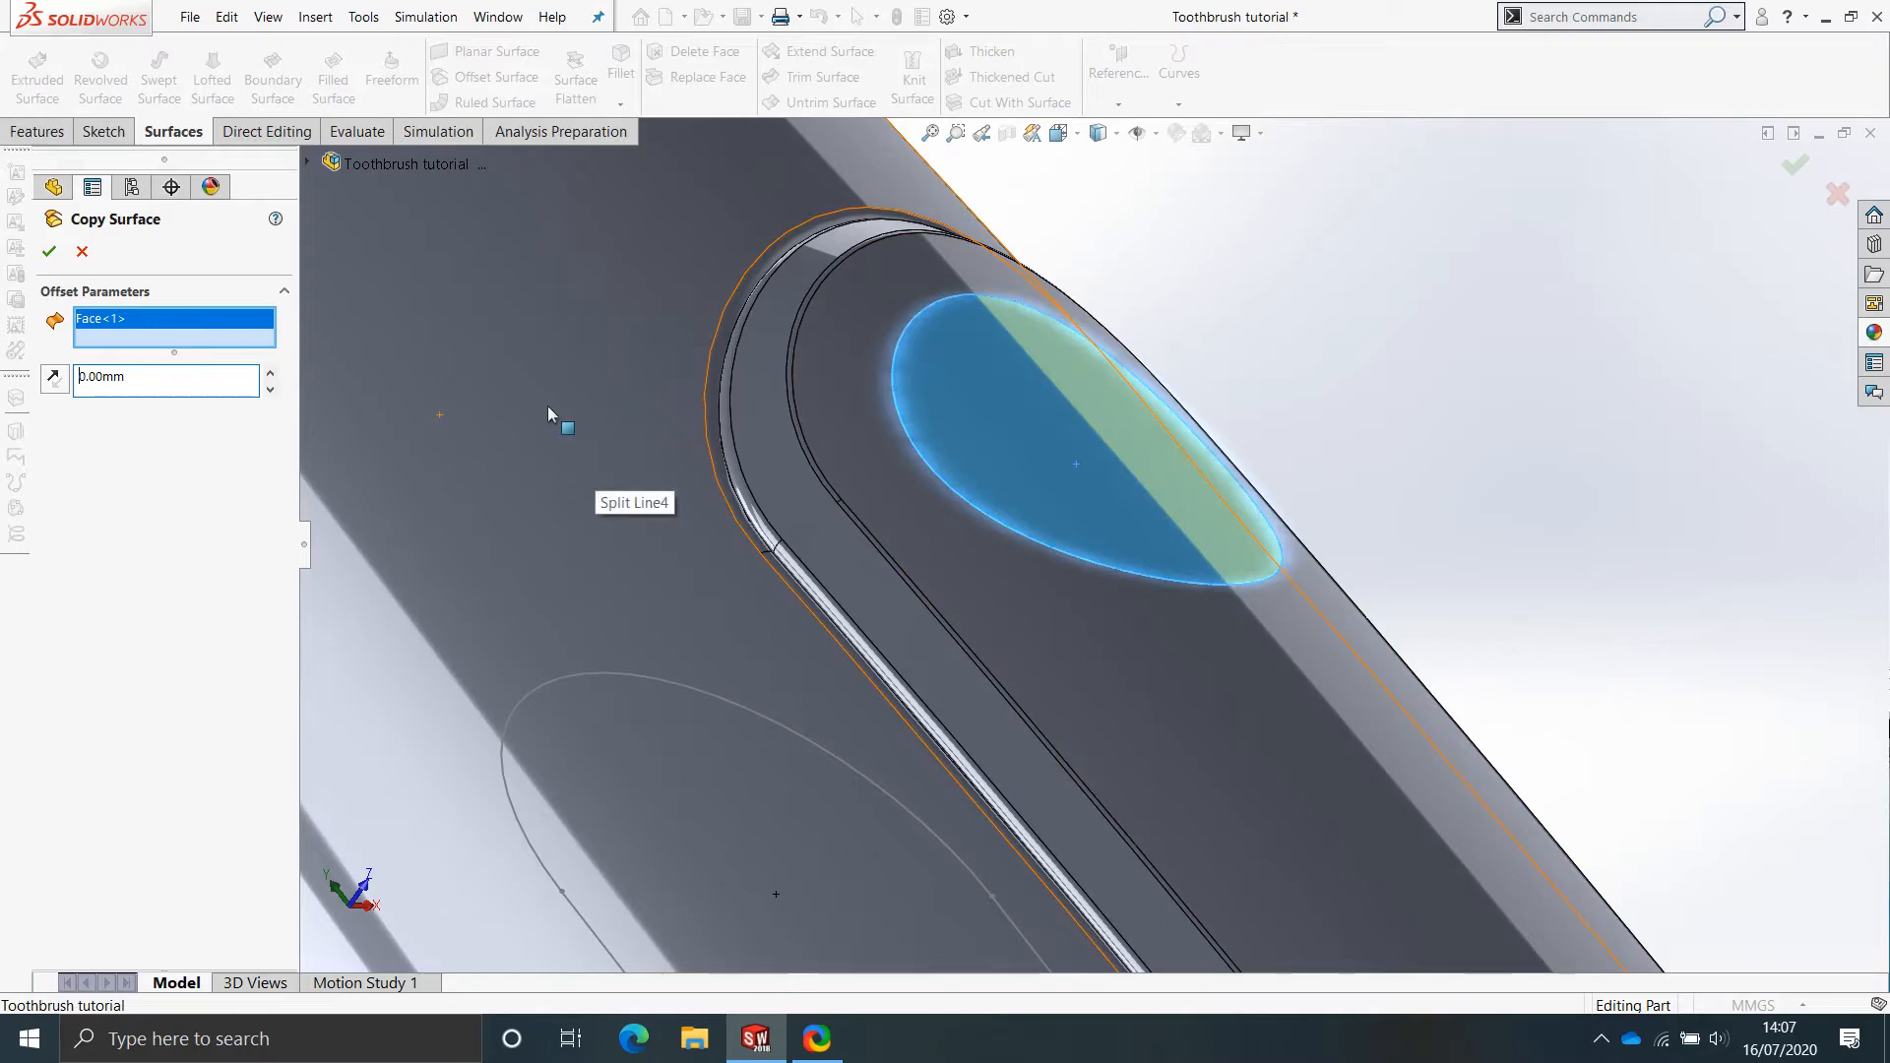
{"action": "left_click", "coordinate": [50, 252]}
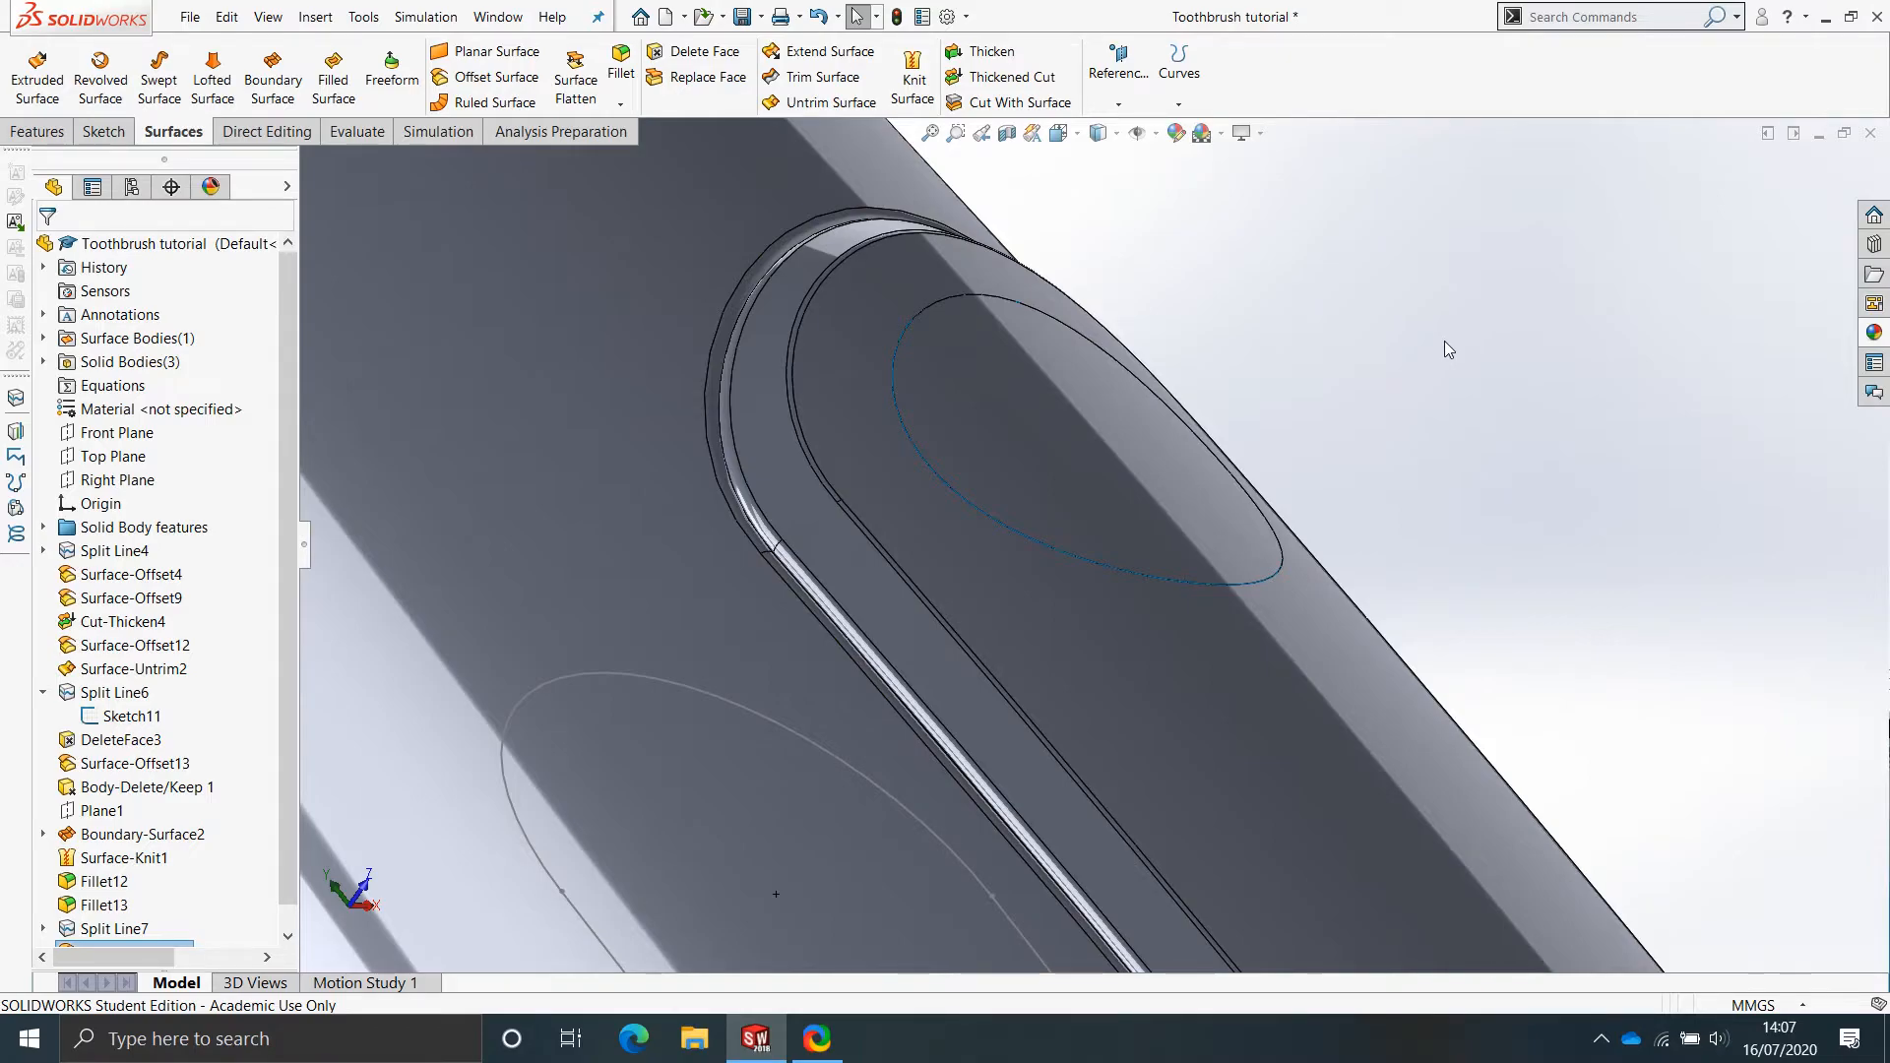
{"action": "key", "text": "Return"}
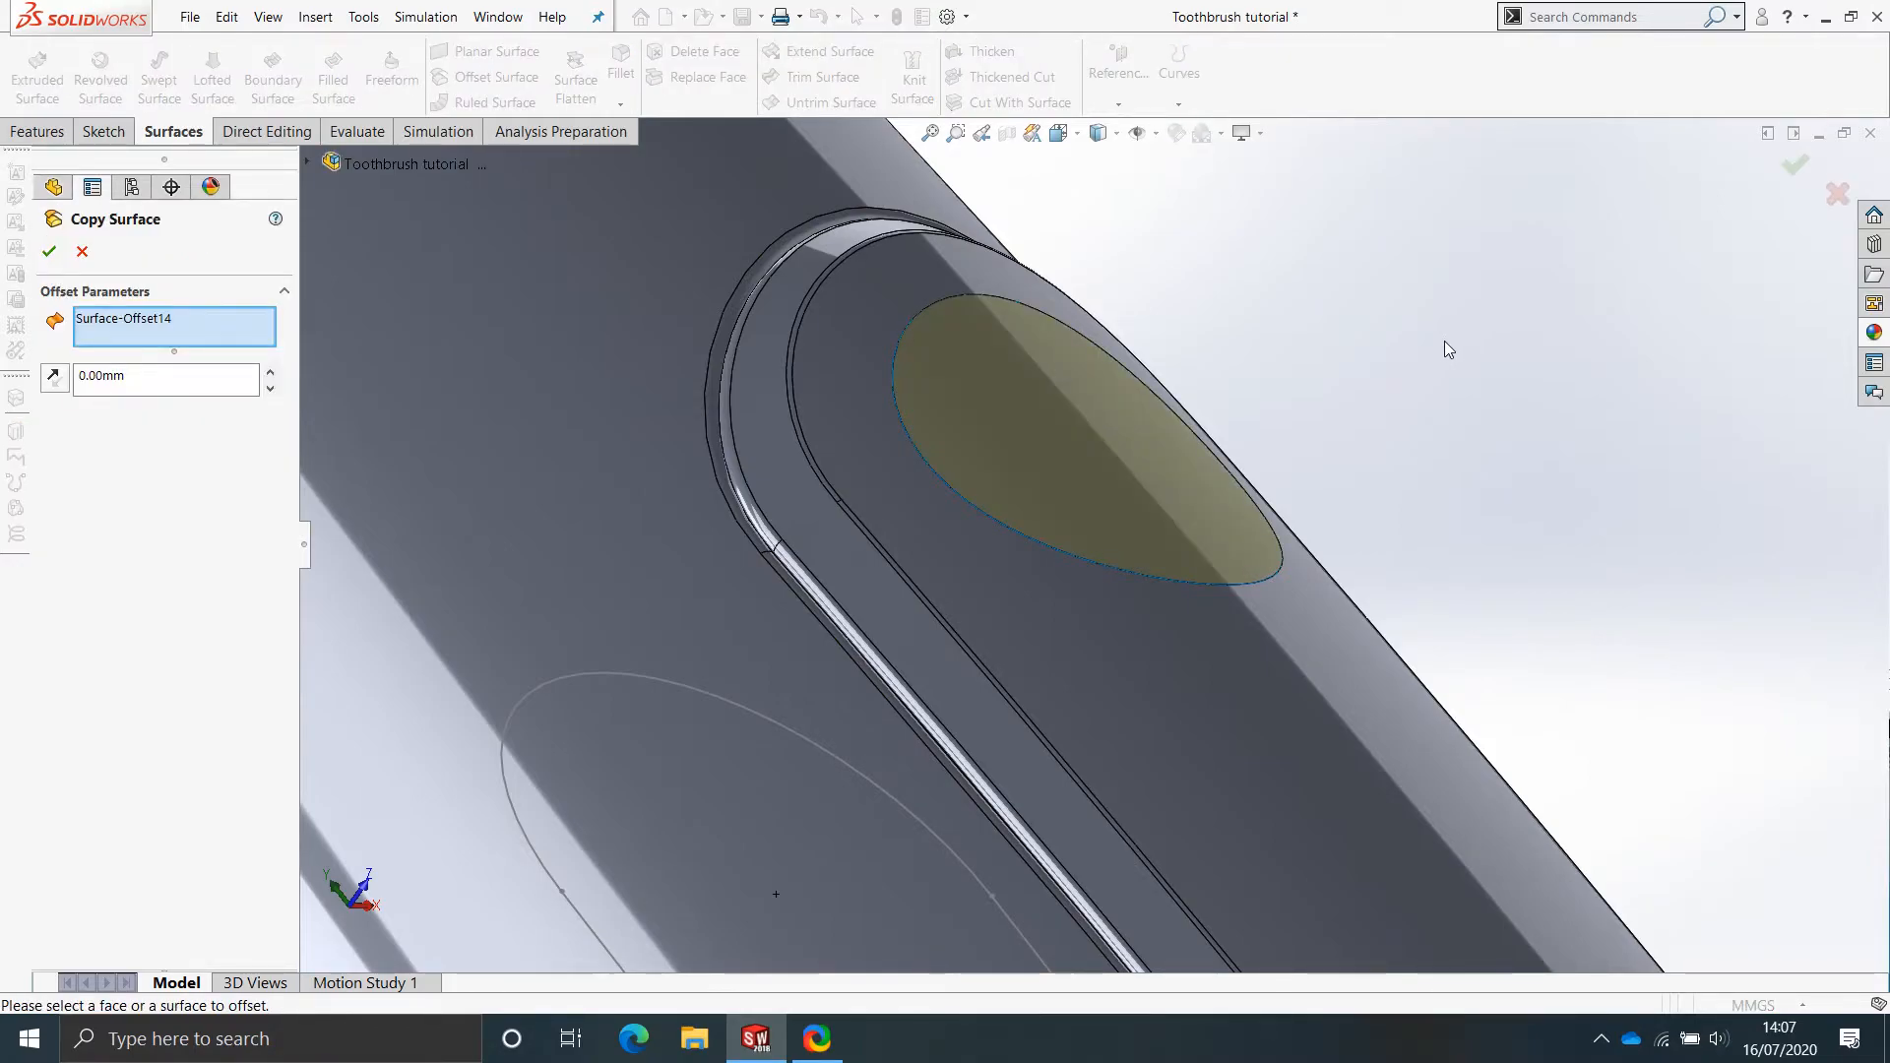
{"action": "left_click", "coordinate": [44, 253]}
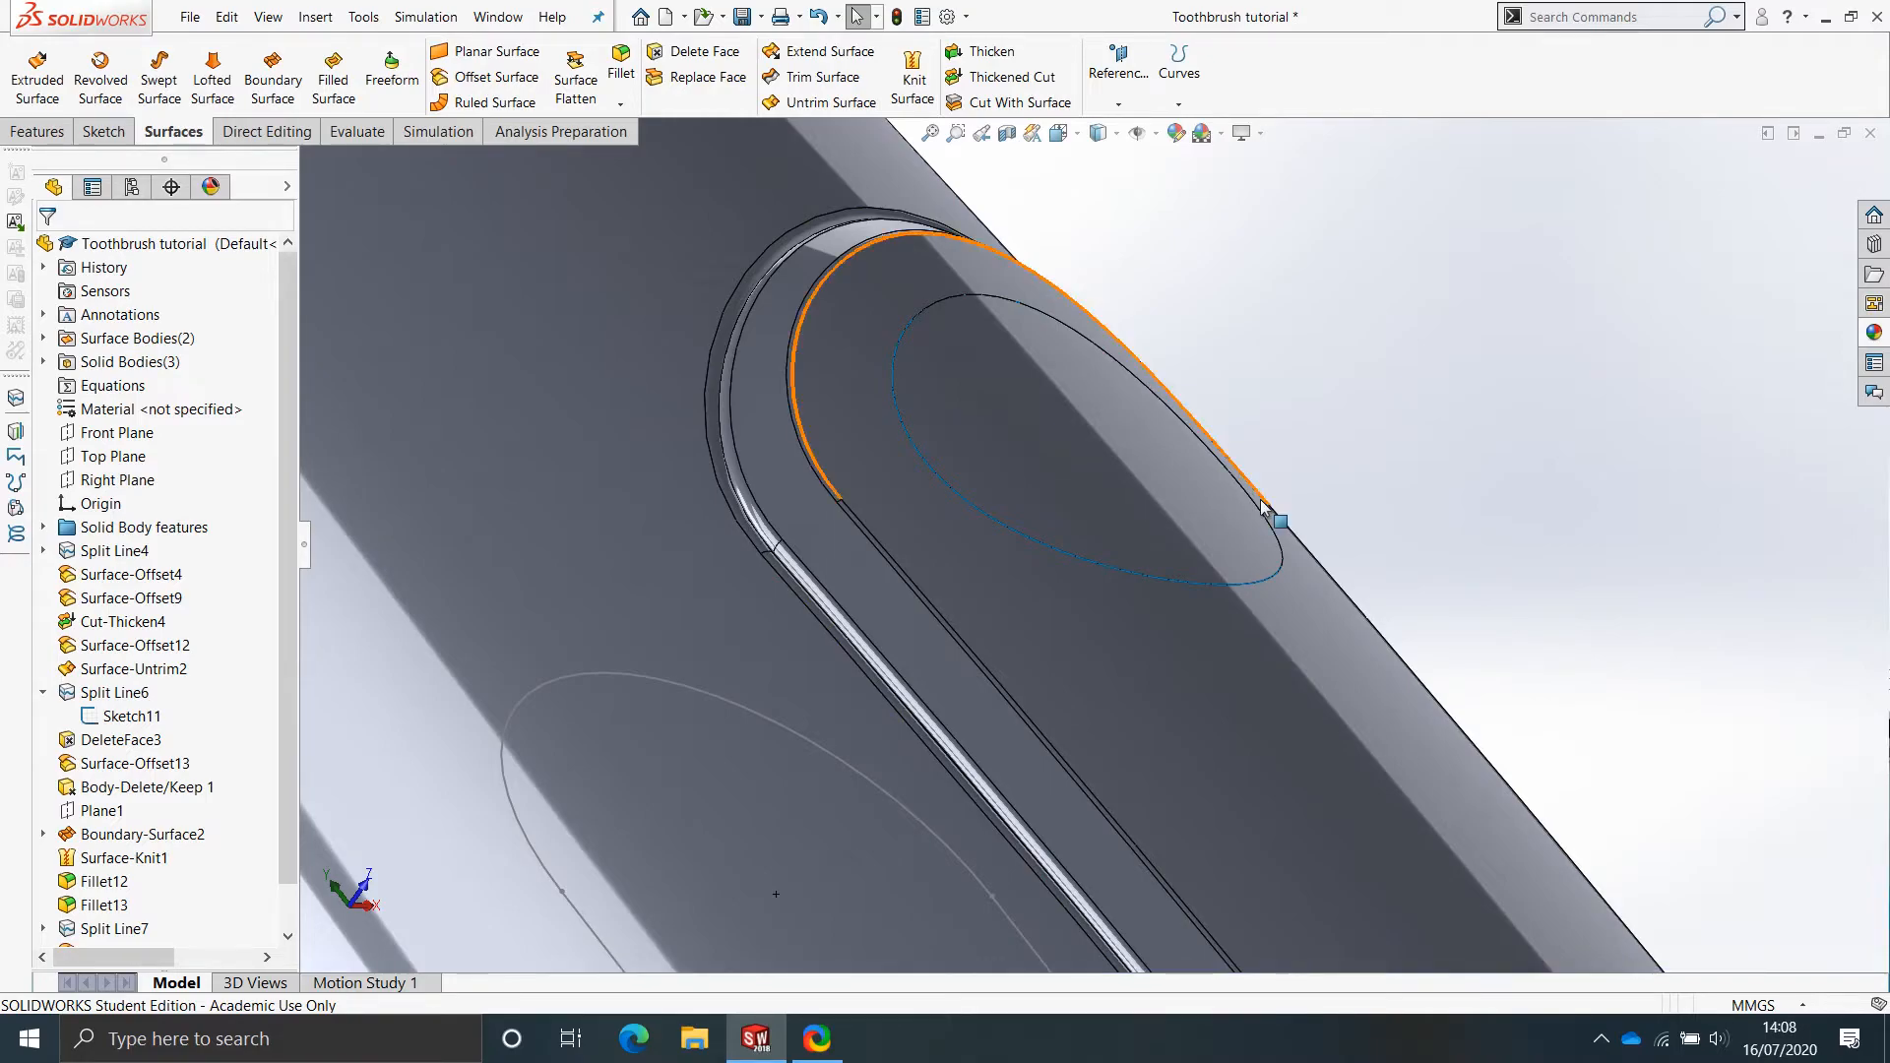
Cut a recess into the button with a 1 mm Thickened Cut from the second copied circular surface.
{"action": "left_click", "coordinate": [1141, 483]}
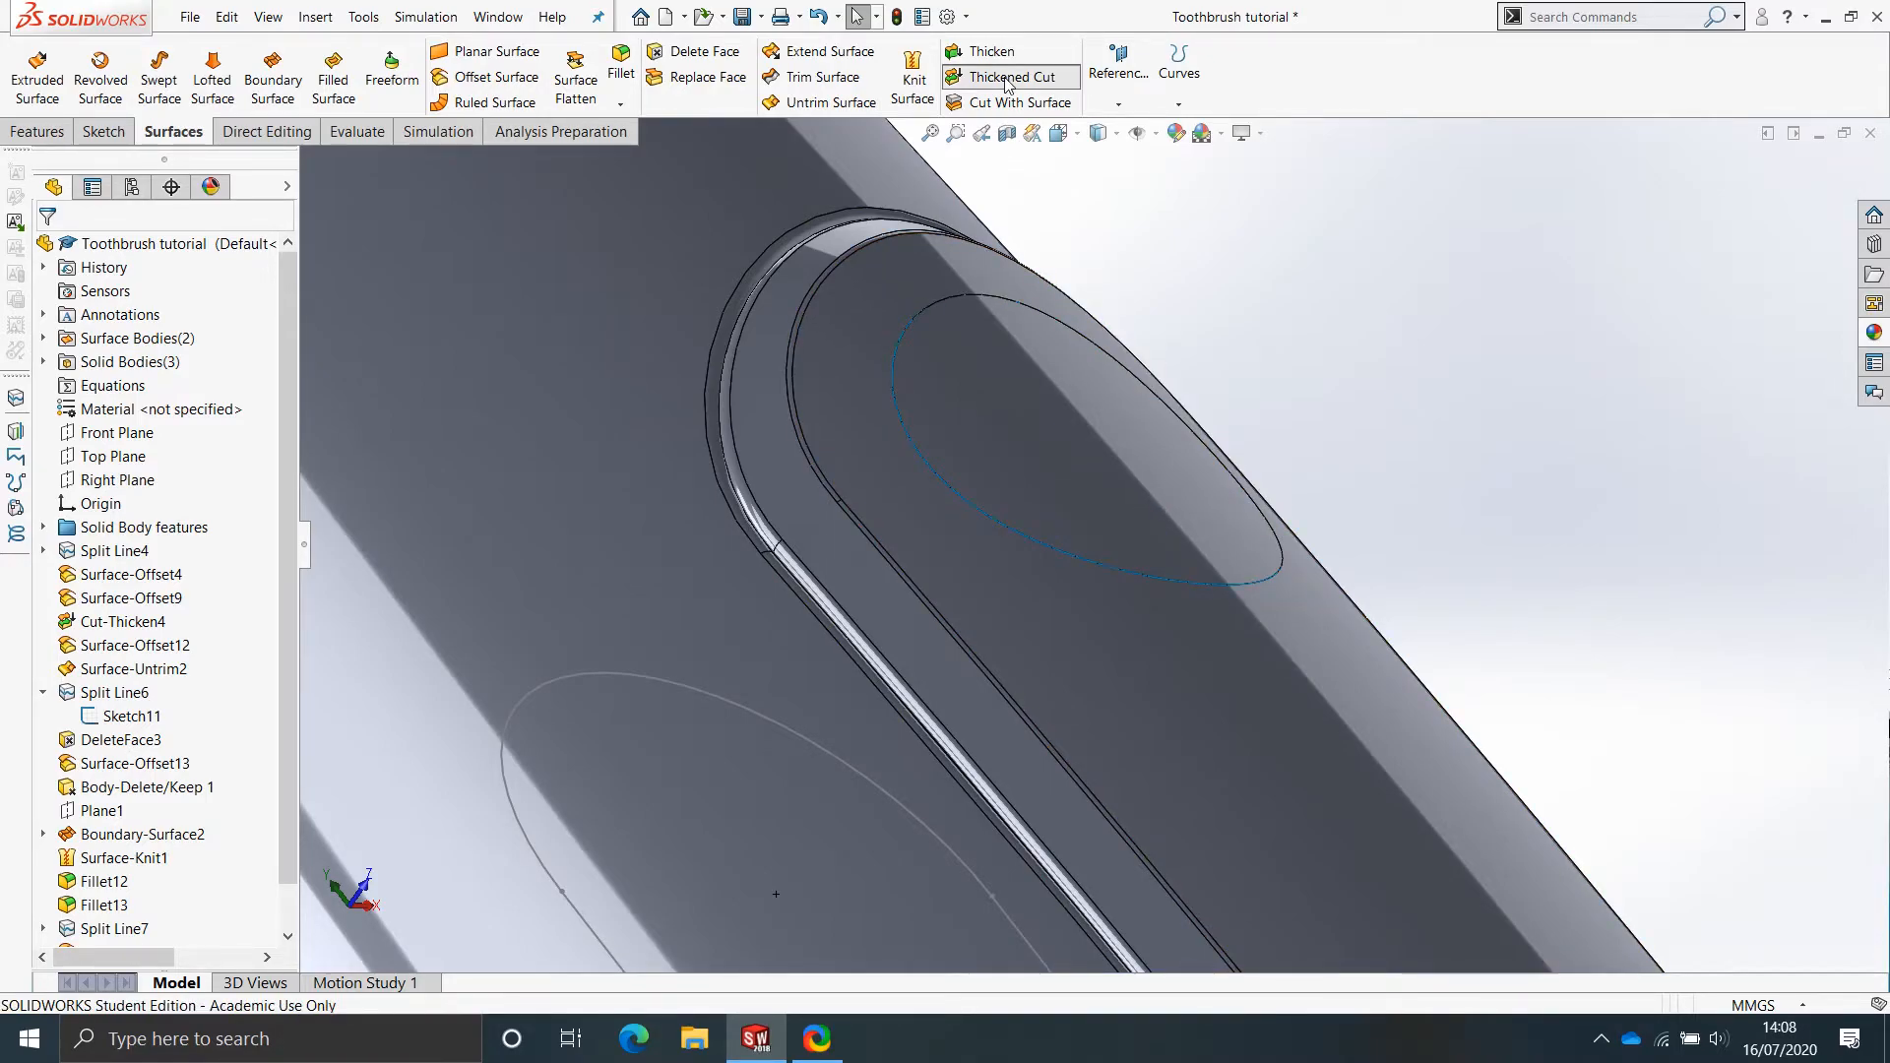
{"action": "left_click", "coordinate": [1012, 76]}
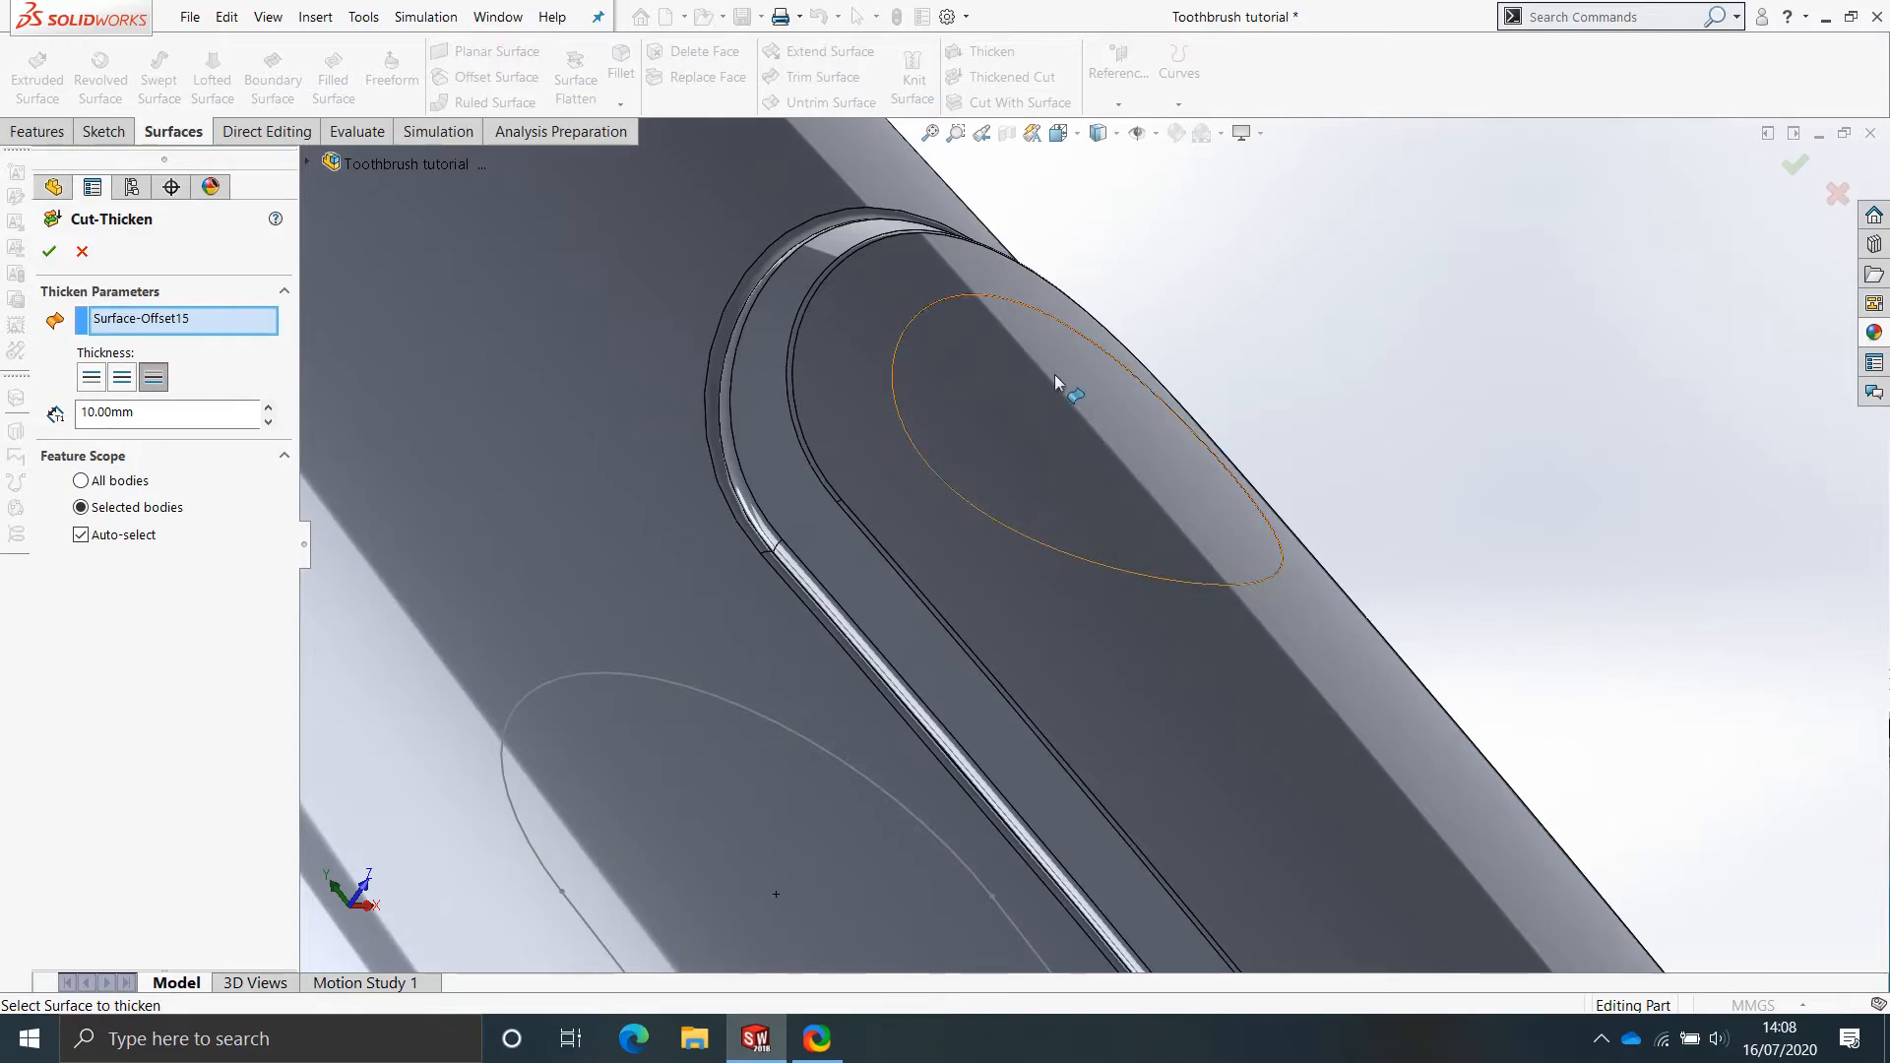
{"action": "left_click_drag", "start_coordinate": [226, 418], "coordinate": [6, 413]}
{"action": "type", "text": "1"}
{"action": "key", "text": "Return"}
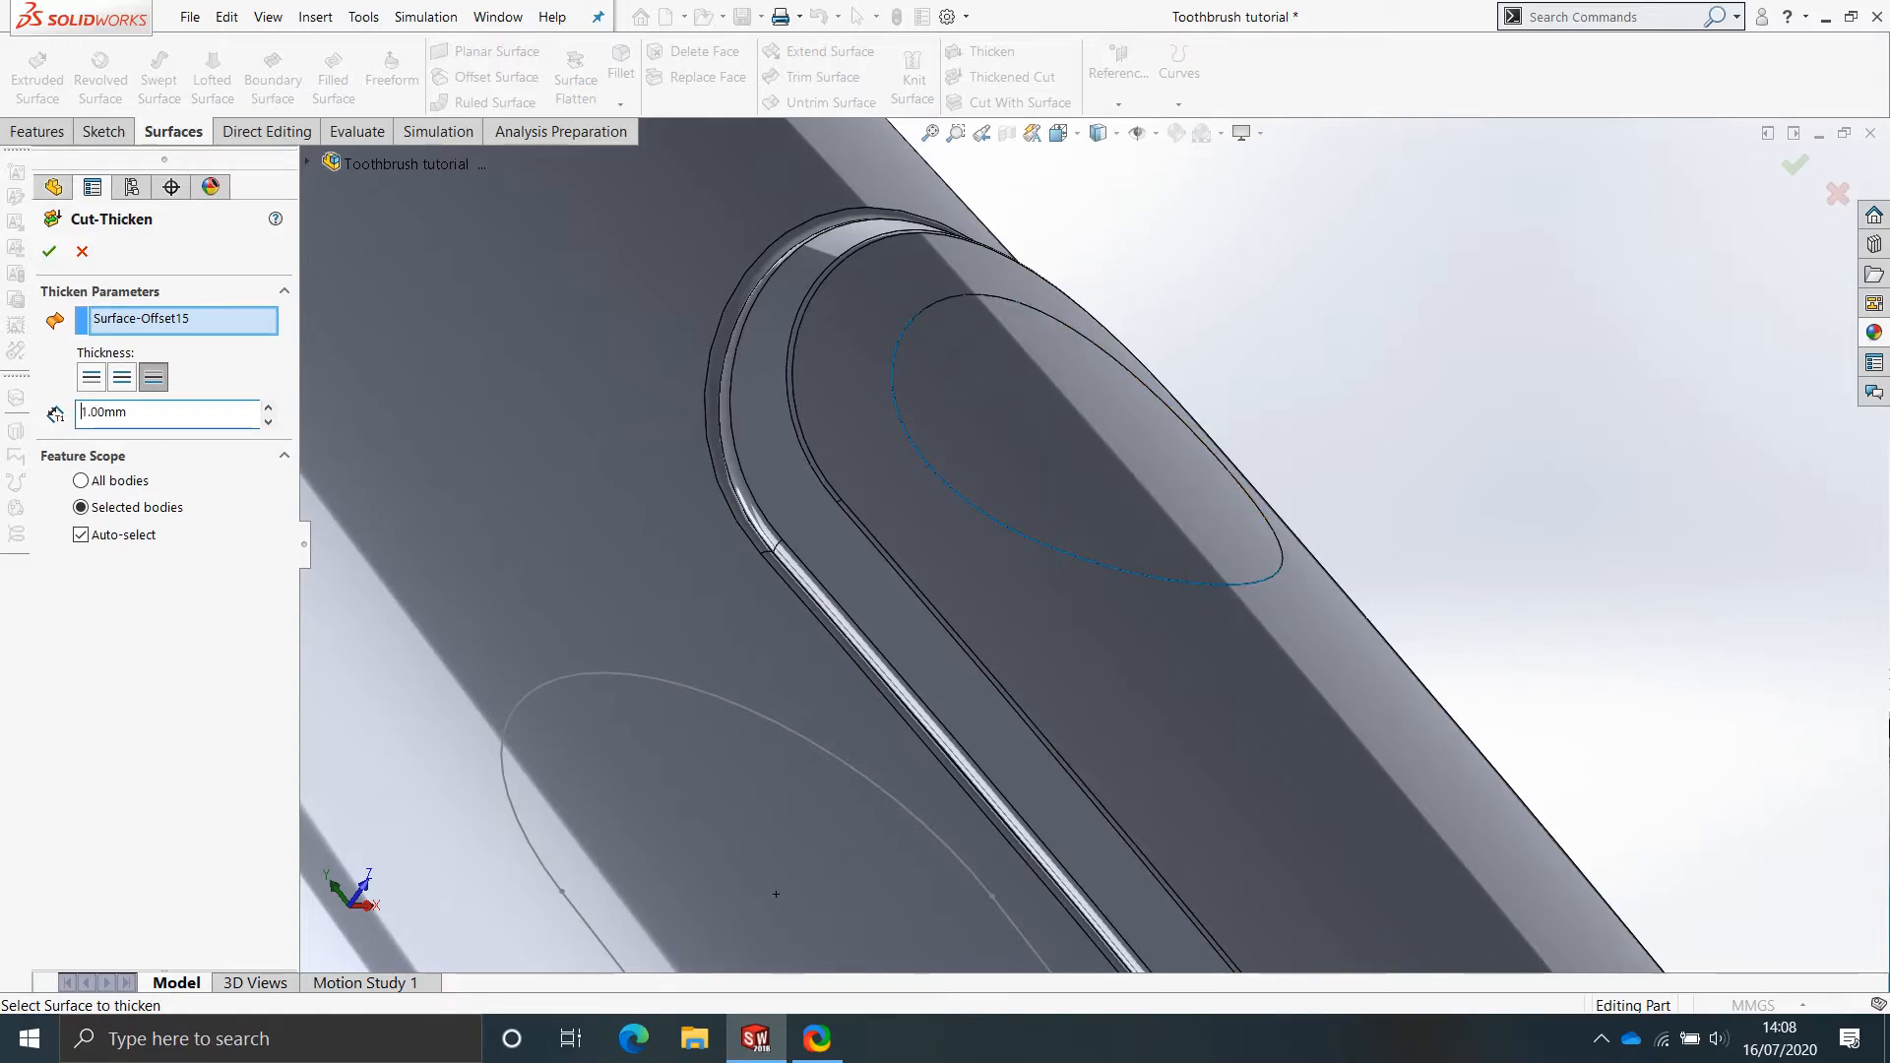
{"action": "left_click", "coordinate": [48, 251]}
Hide the remaining circular surface temporarily to inspect the recess beneath it, and show it again.
{"action": "middle_click_drag", "start_coordinate": [1051, 514], "coordinate": [970, 557]}
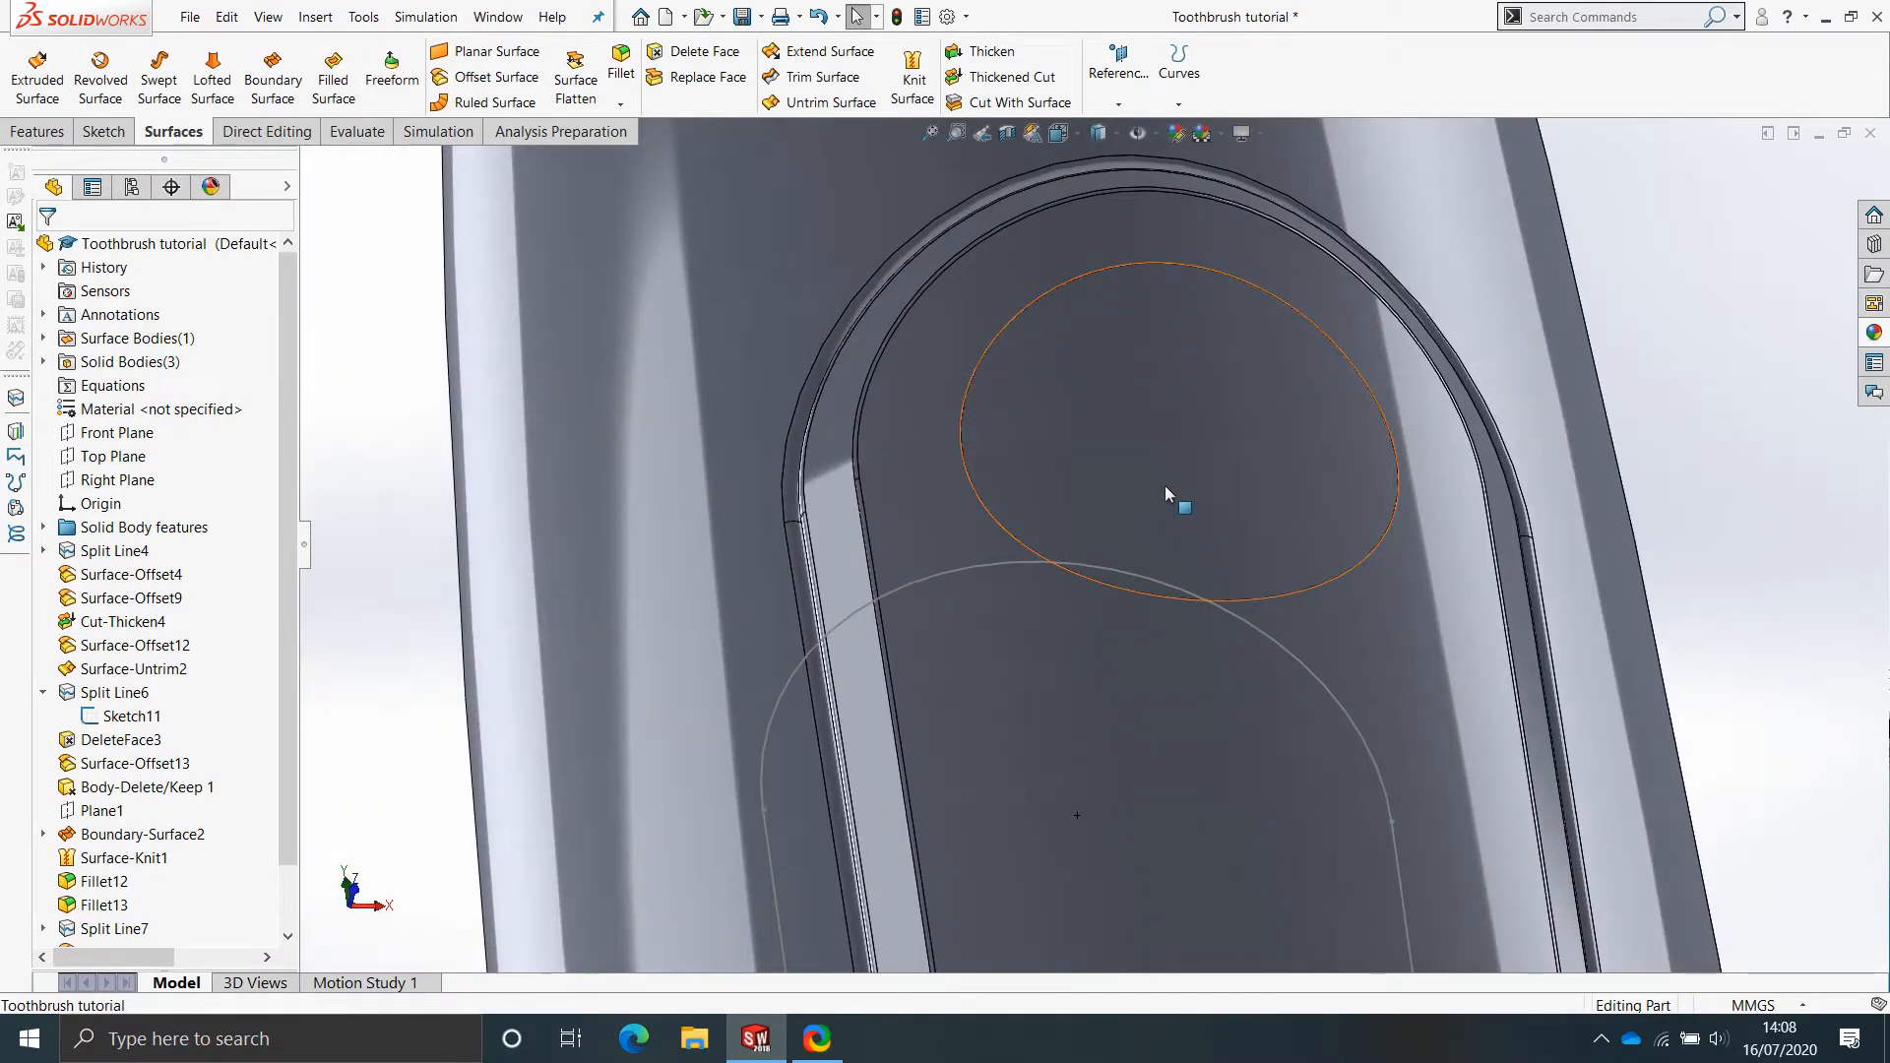
{"action": "key", "text": "Tab"}
{"action": "scroll", "coordinate": [1166, 487], "scroll_direction": "down", "scroll_amount": 3}
{"action": "middle_click_drag", "start_coordinate": [1166, 487], "coordinate": [1213, 345]}
{"action": "scroll", "coordinate": [1209, 351], "scroll_direction": "up", "scroll_amount": 1}
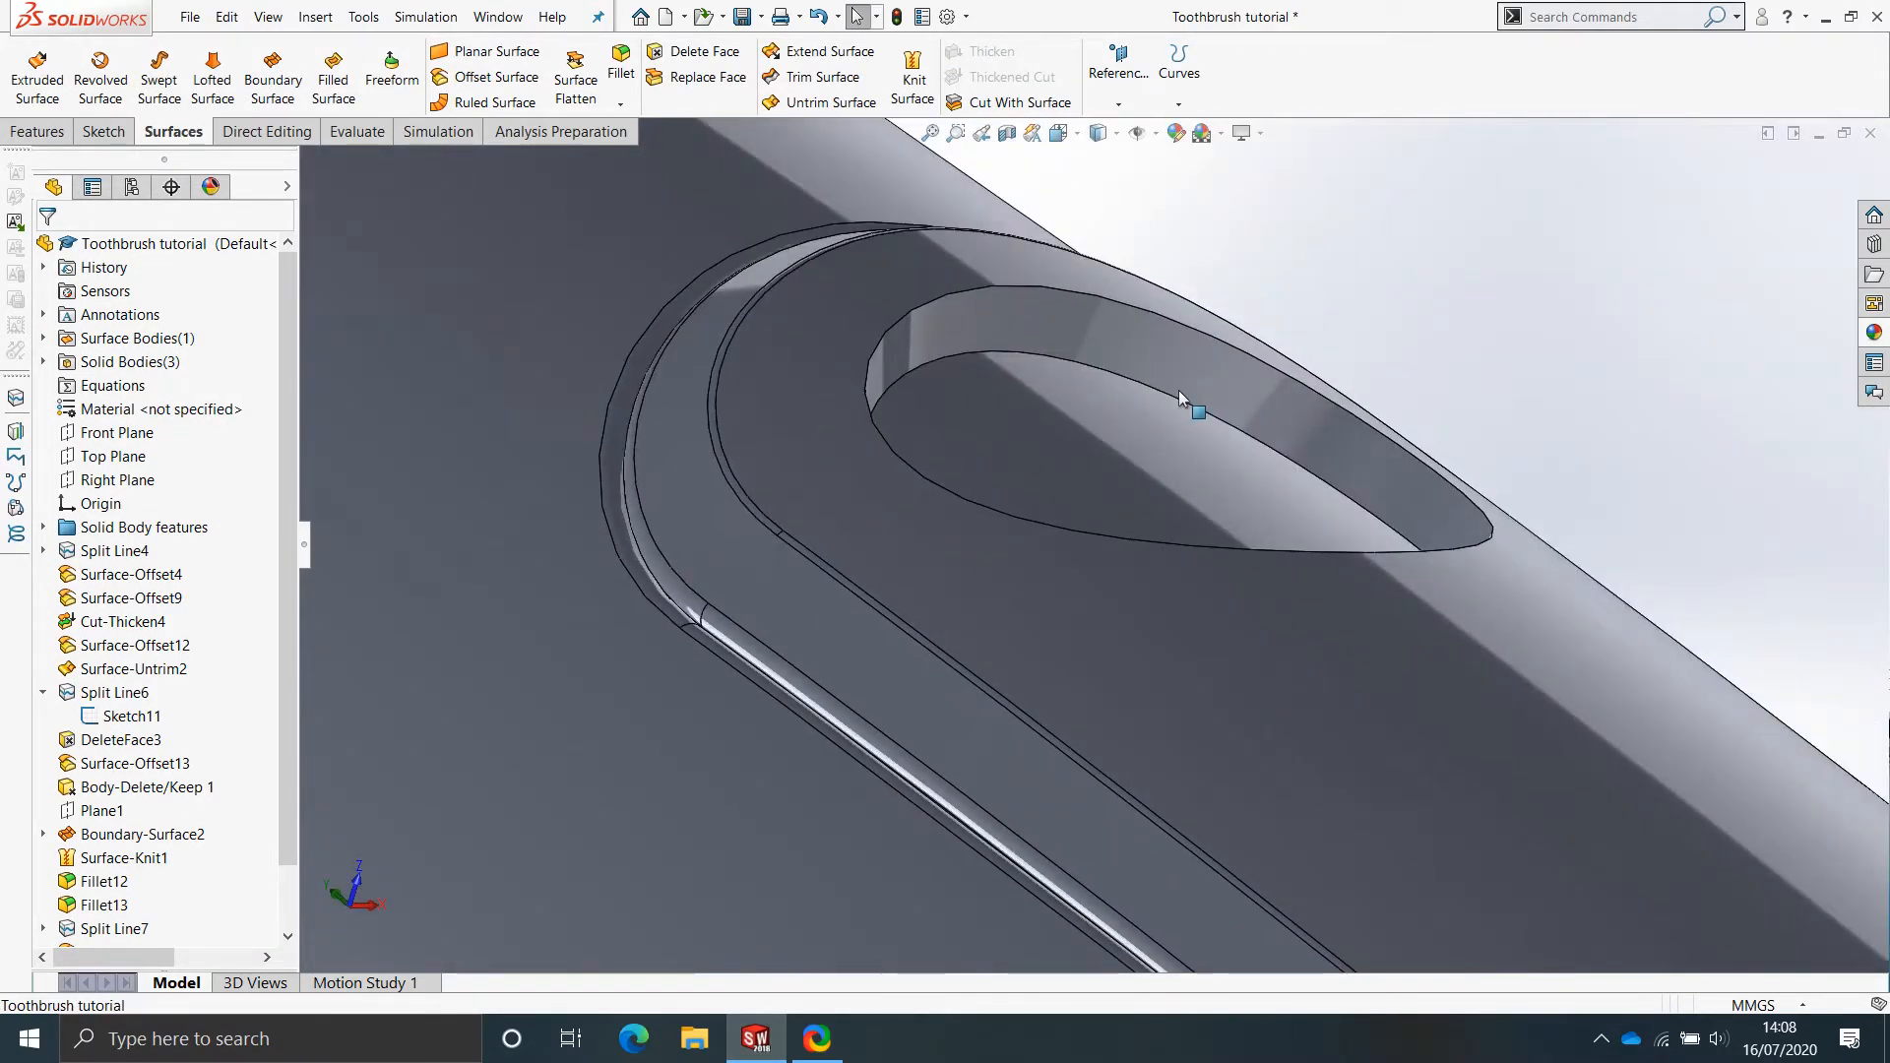
{"action": "key", "text": "shift+Tab"}
Offset the circular surface covering the recess outward by 1 mm.
{"action": "middle_click_drag", "start_coordinate": [1132, 490], "coordinate": [1152, 523]}
{"action": "left_click", "coordinate": [1152, 523]}
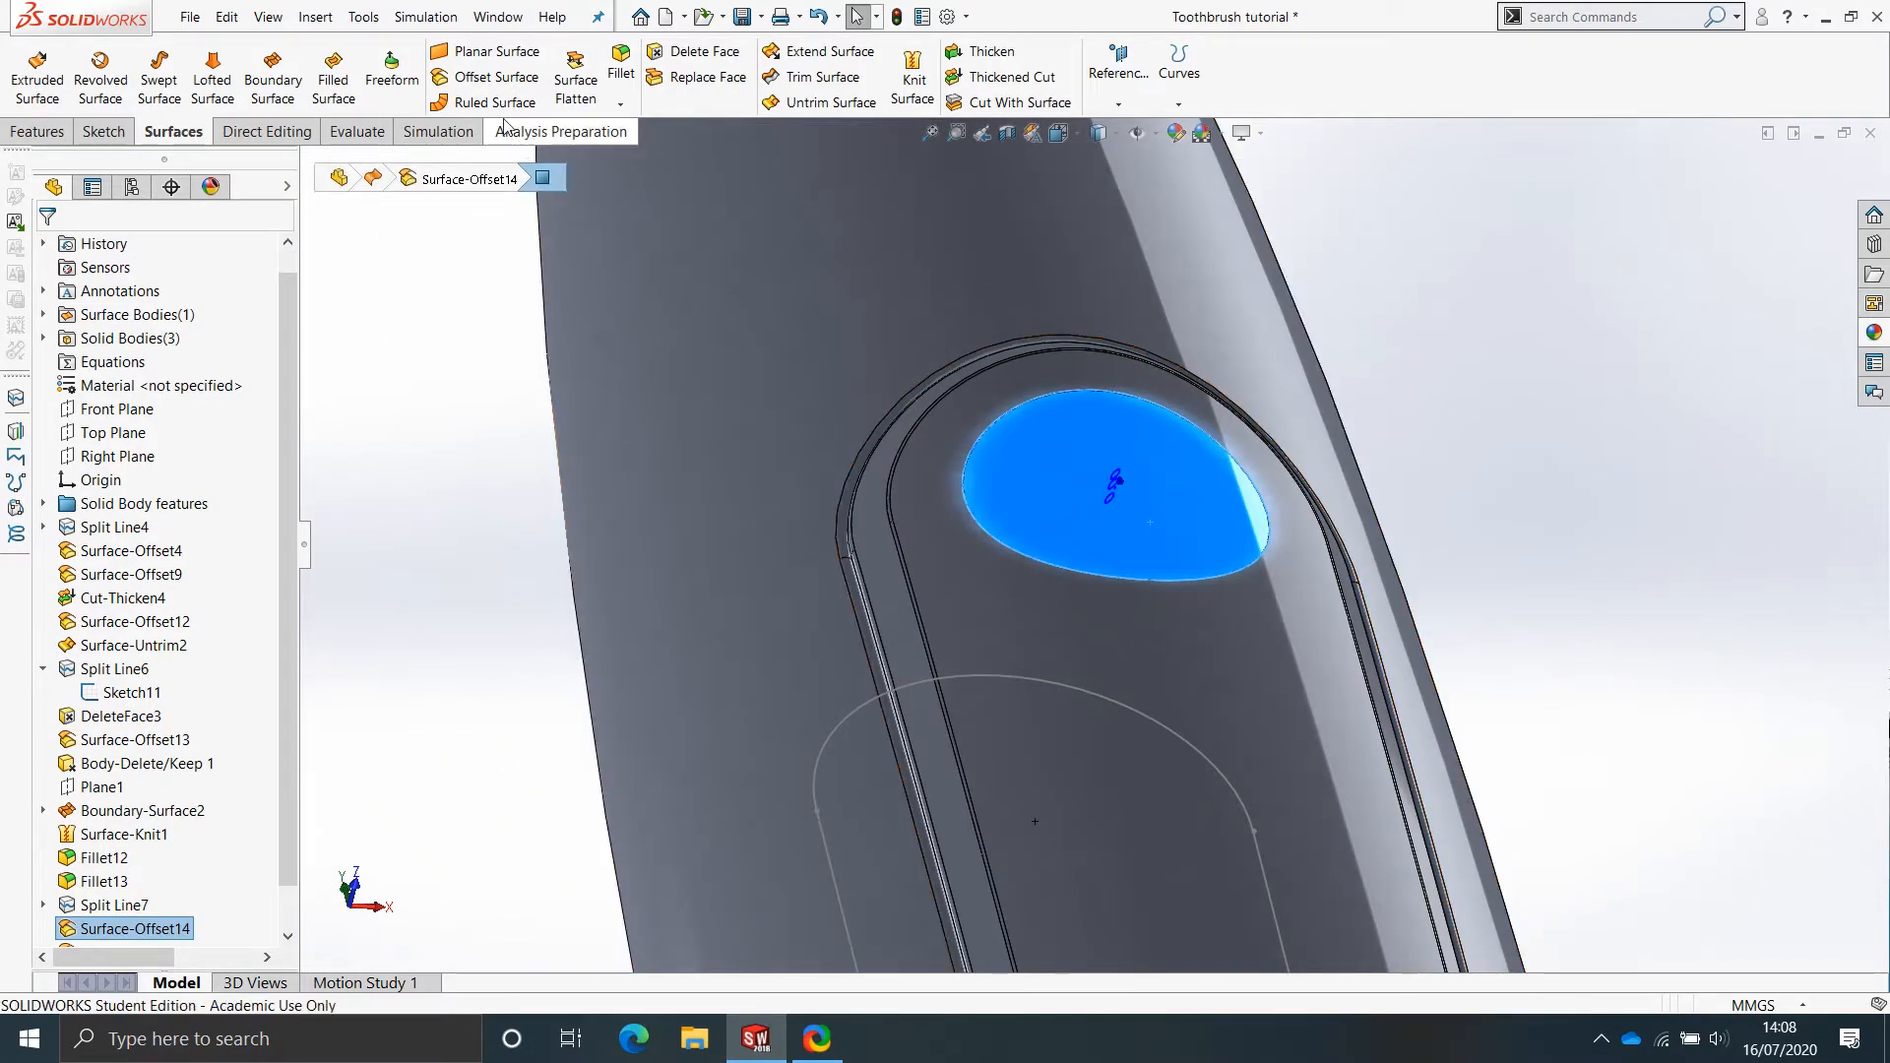
{"action": "left_click", "coordinate": [484, 80]}
{"action": "left_click", "coordinate": [108, 377]}
{"action": "type", "text": "1"}
{"action": "key", "text": "Return"}
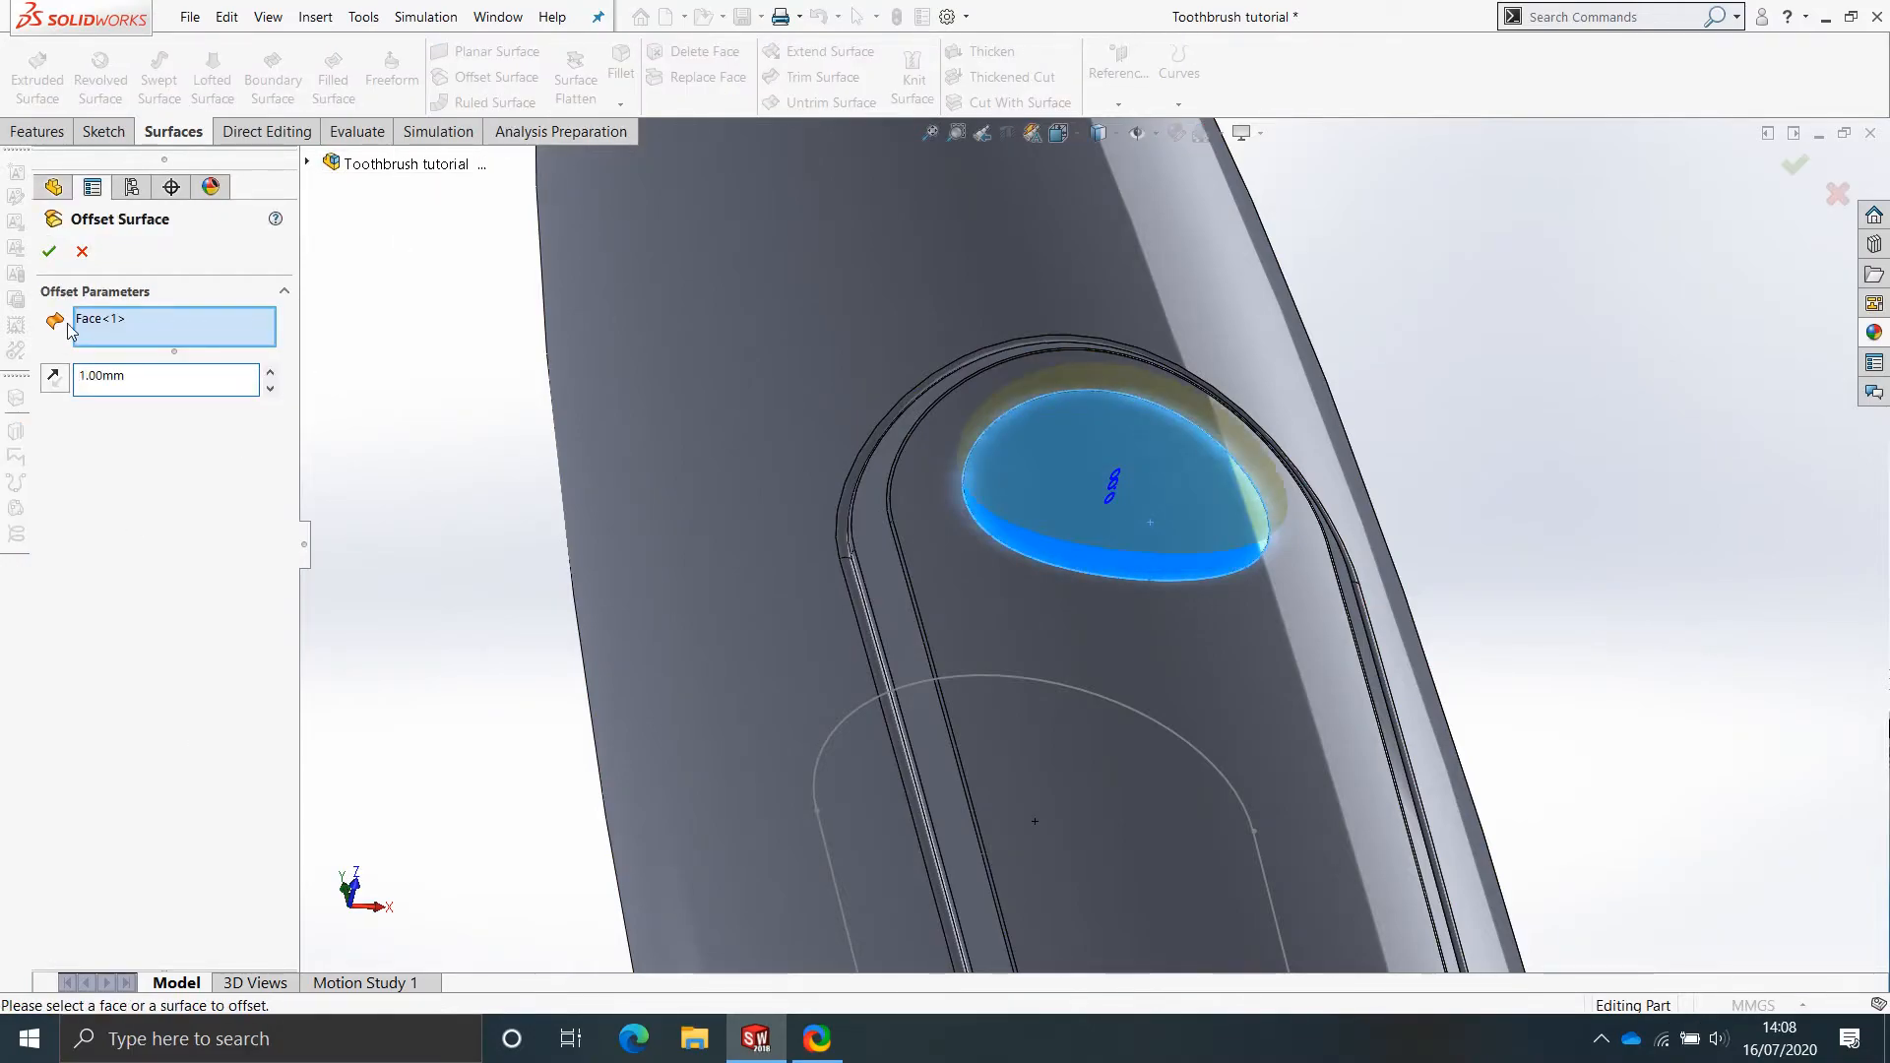
{"action": "left_click", "coordinate": [53, 253]}
Start a sketch on the Front Plane and draw a circle of about 3.7 mm radius centred on the circular detail.
{"action": "mouse_move", "coordinate": [1071, 506]}
{"action": "middle_mouse_down"}
{"action": "mouse_move", "coordinate": [1073, 581]}
{"action": "mouse_move", "coordinate": [1130, 675]}
{"action": "mouse_move", "coordinate": [1067, 695]}
{"action": "mouse_move", "coordinate": [1063, 789]}
{"action": "middle_mouse_up"}
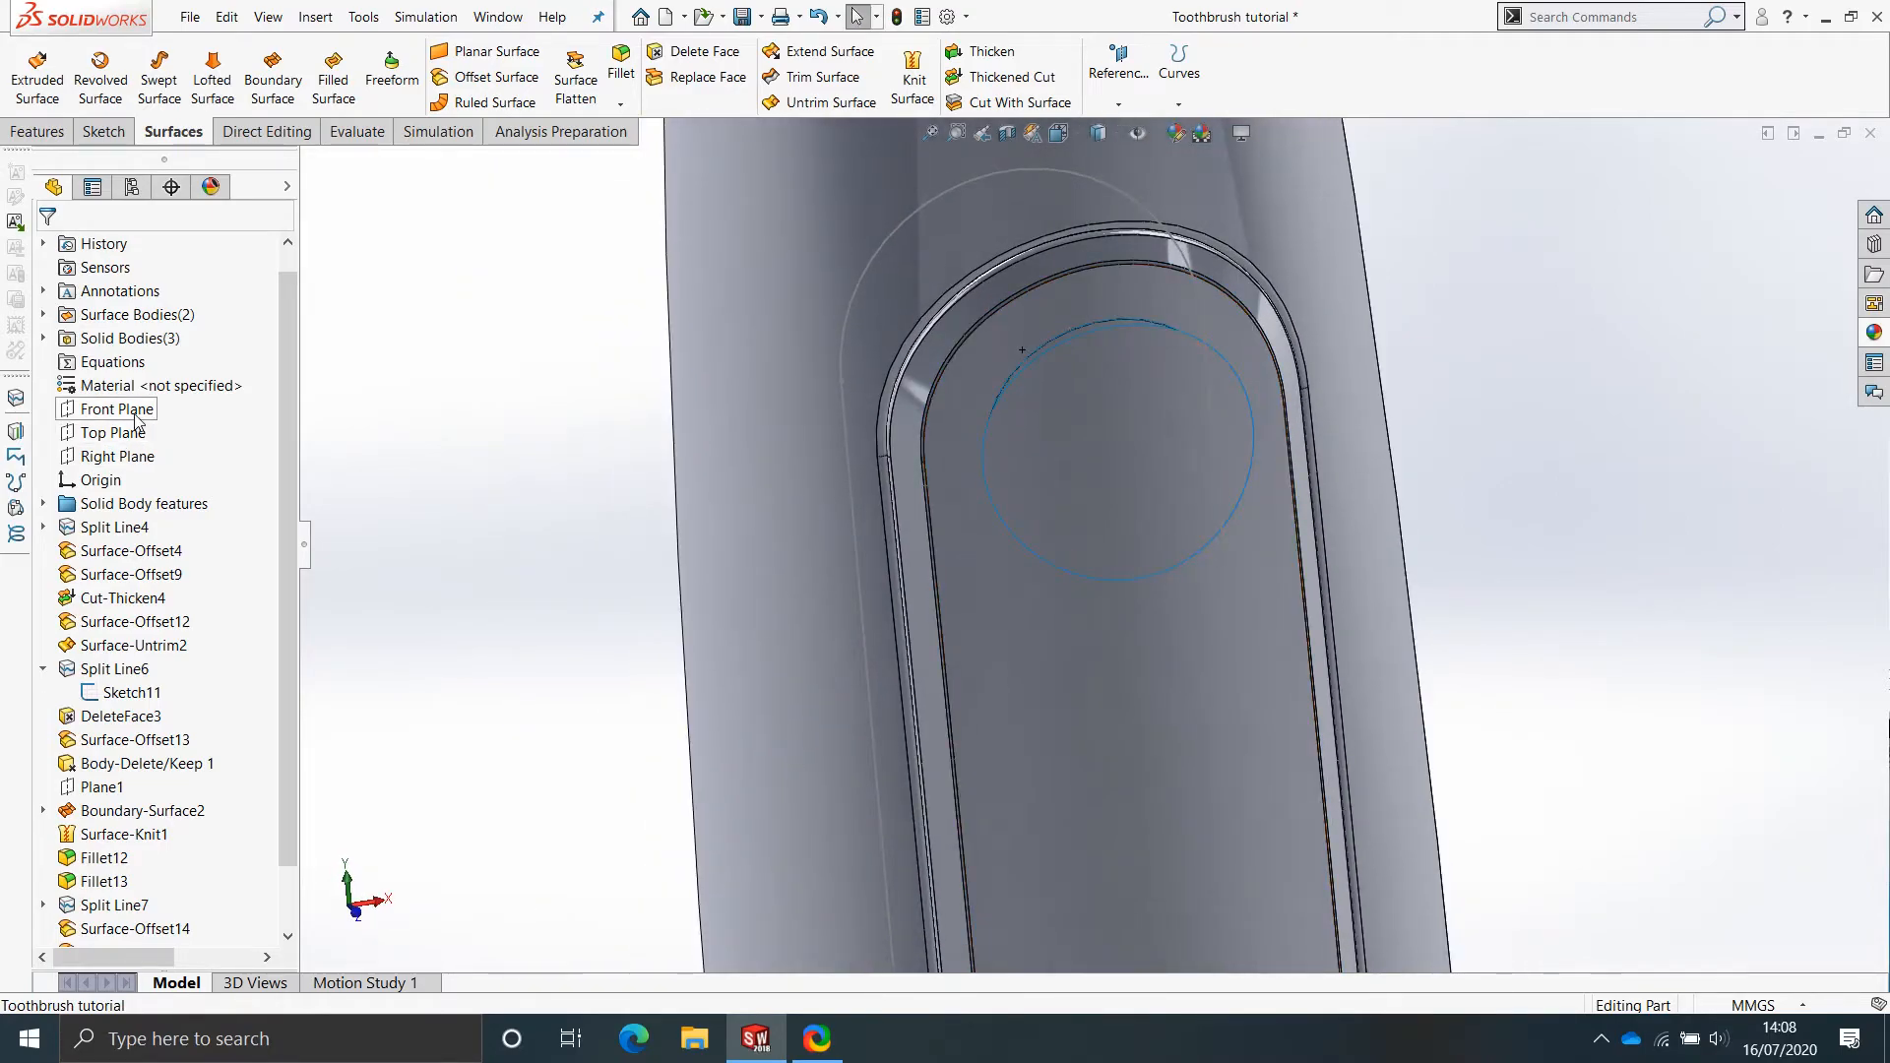
{"action": "left_click", "coordinate": [118, 409]}
{"action": "left_click", "coordinate": [275, 427]}
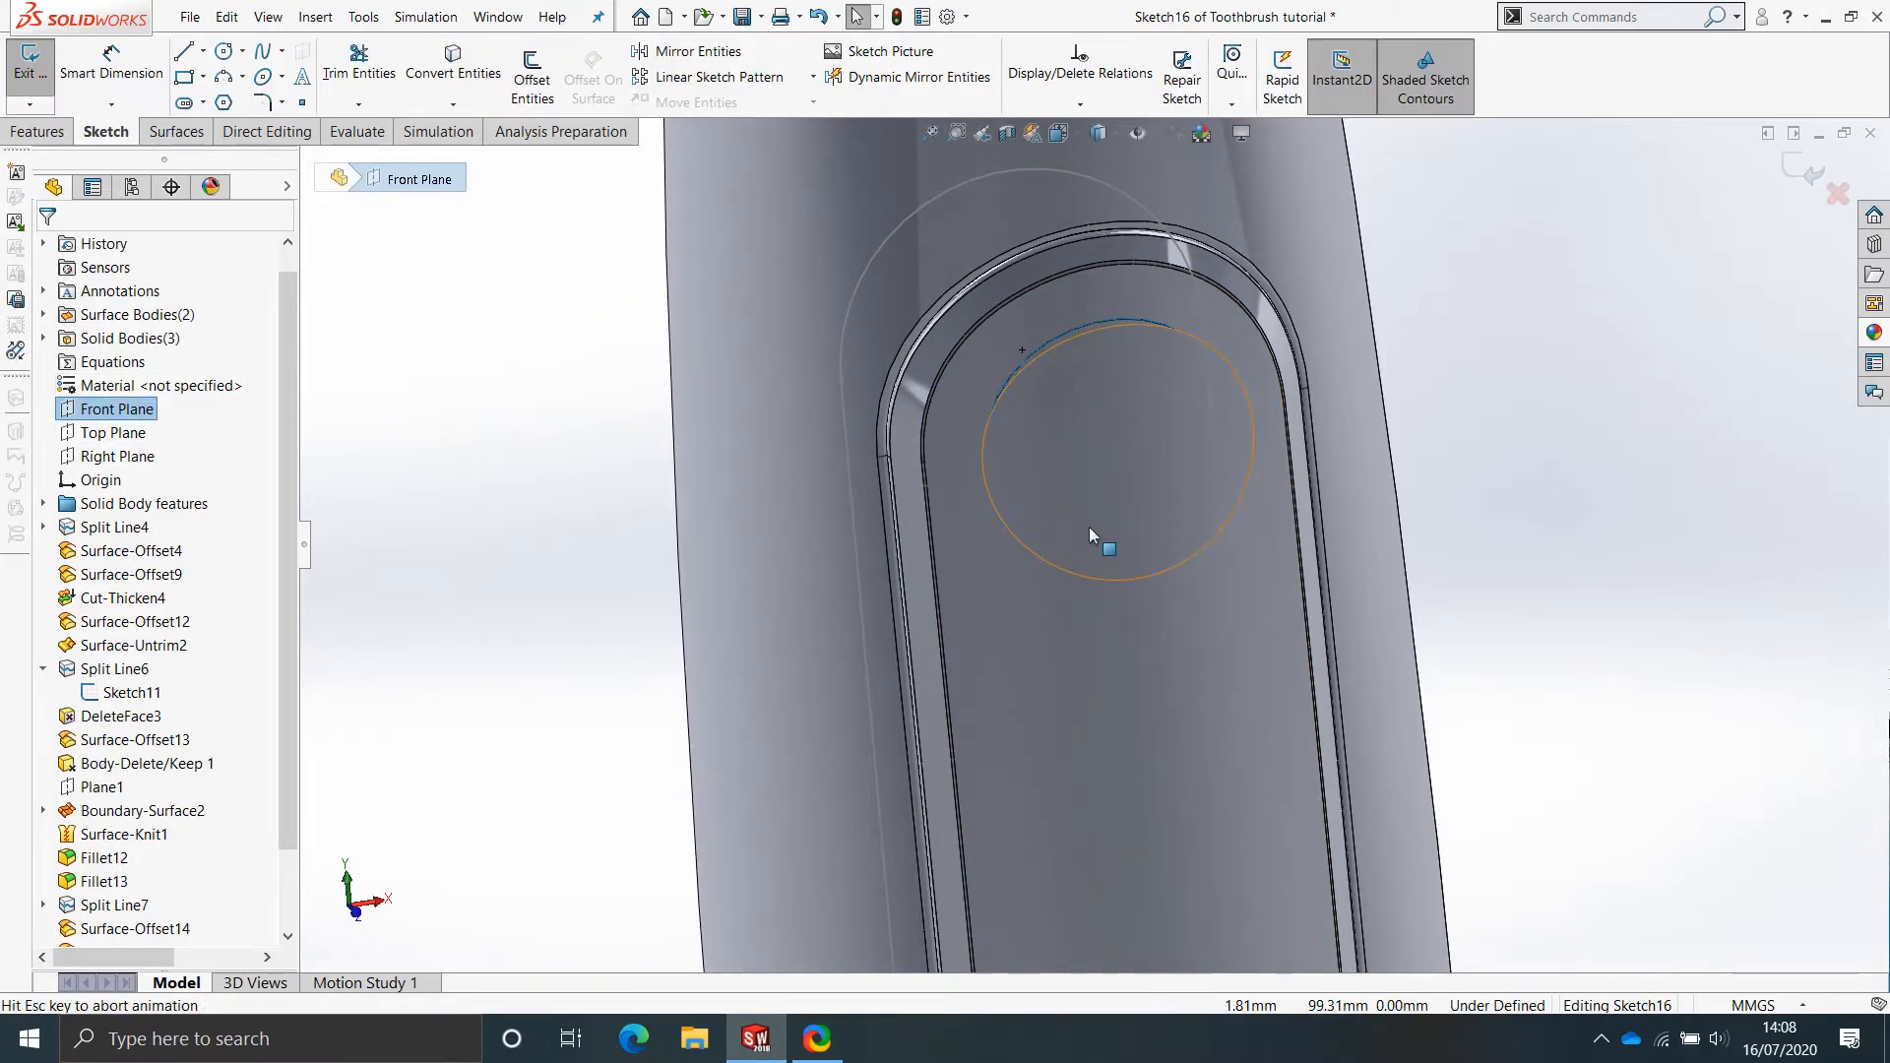
{"action": "scroll", "coordinate": [1059, 535], "scroll_direction": "down", "scroll_amount": 6}
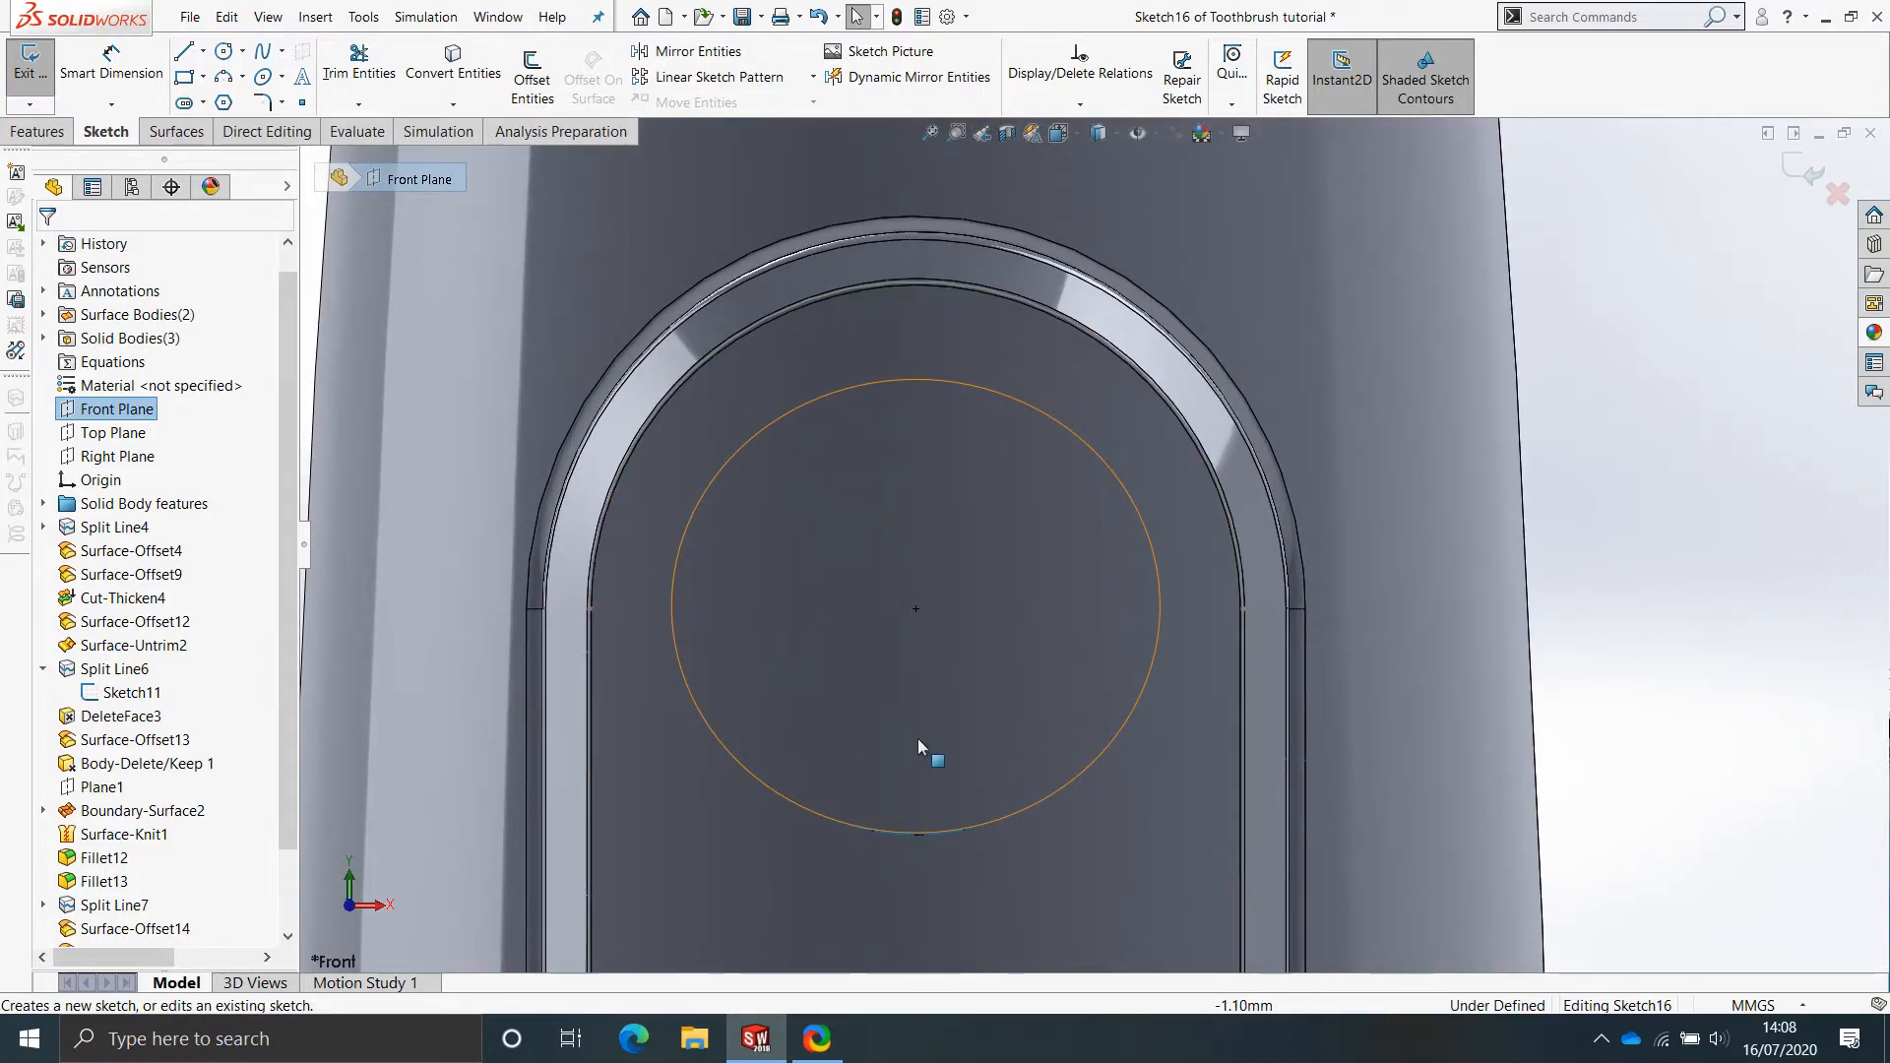
{"action": "right_click_drag", "start_coordinate": [1704, 534], "coordinate": [1709, 463]}
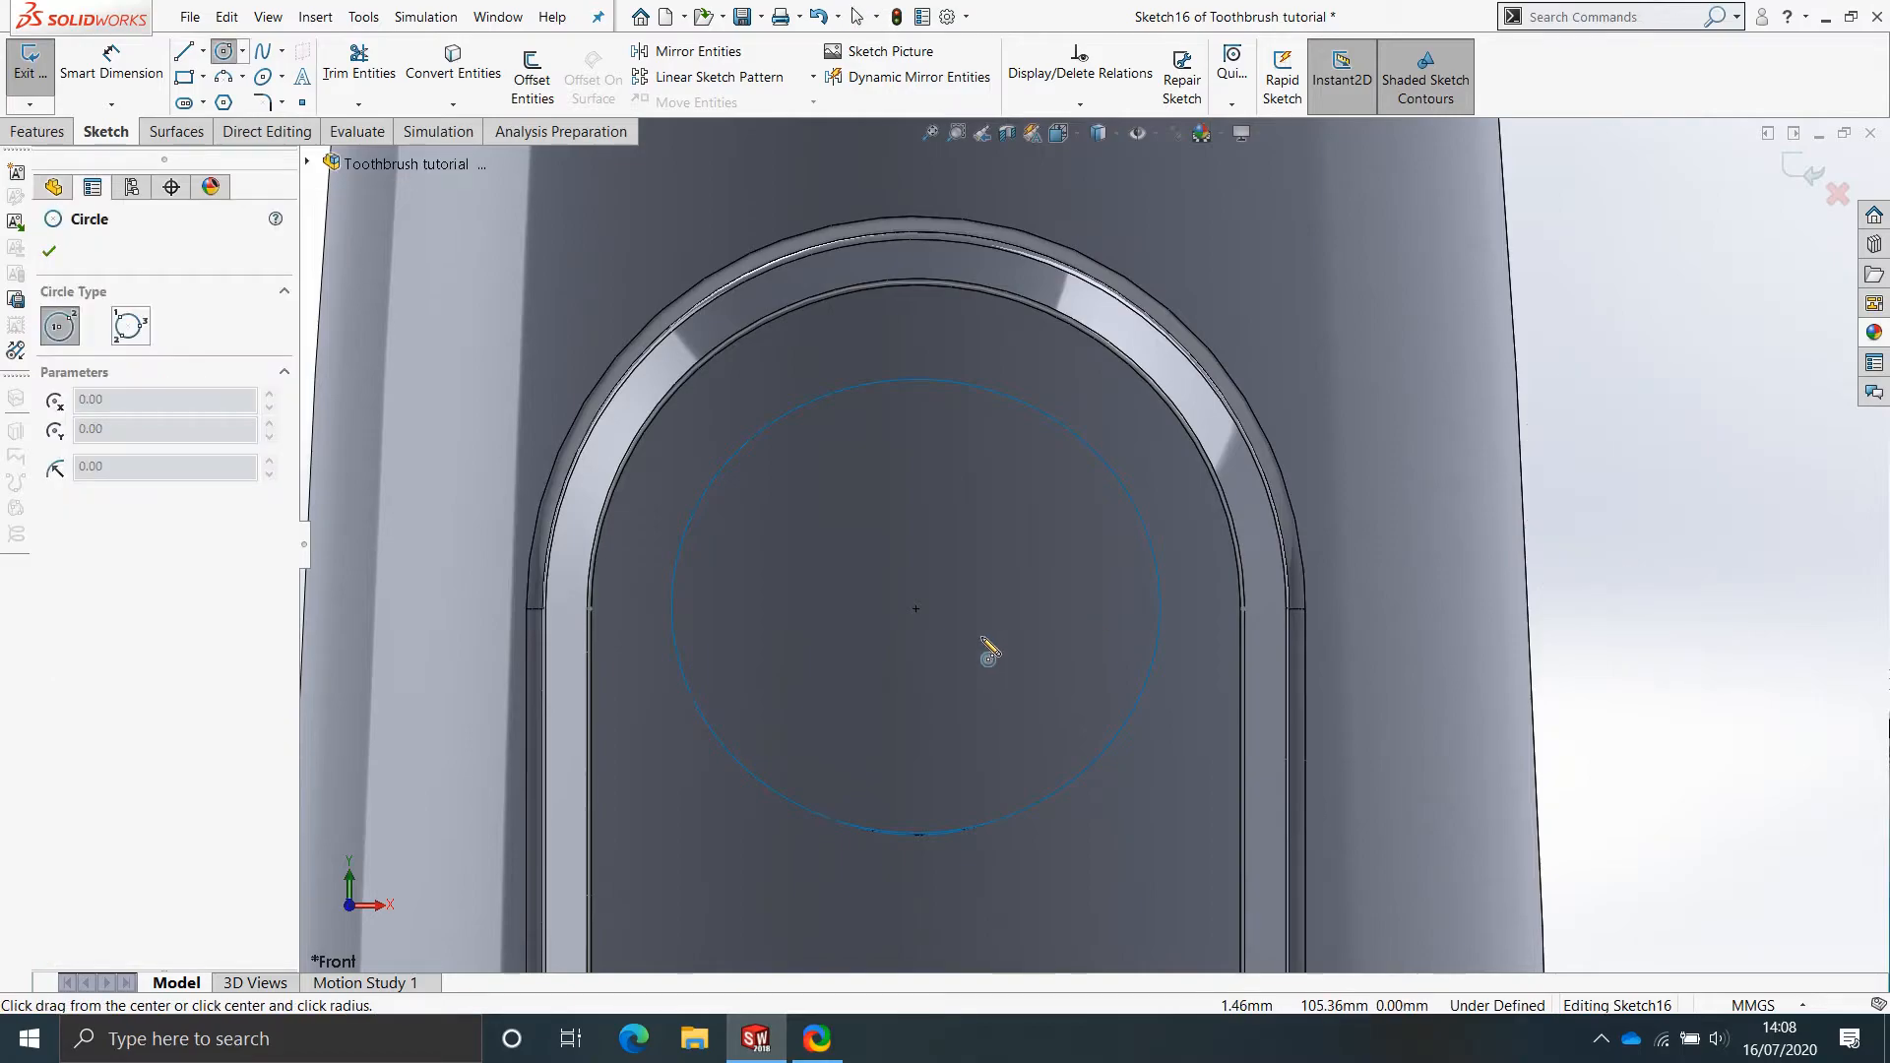
{"action": "left_click", "coordinate": [917, 610]}
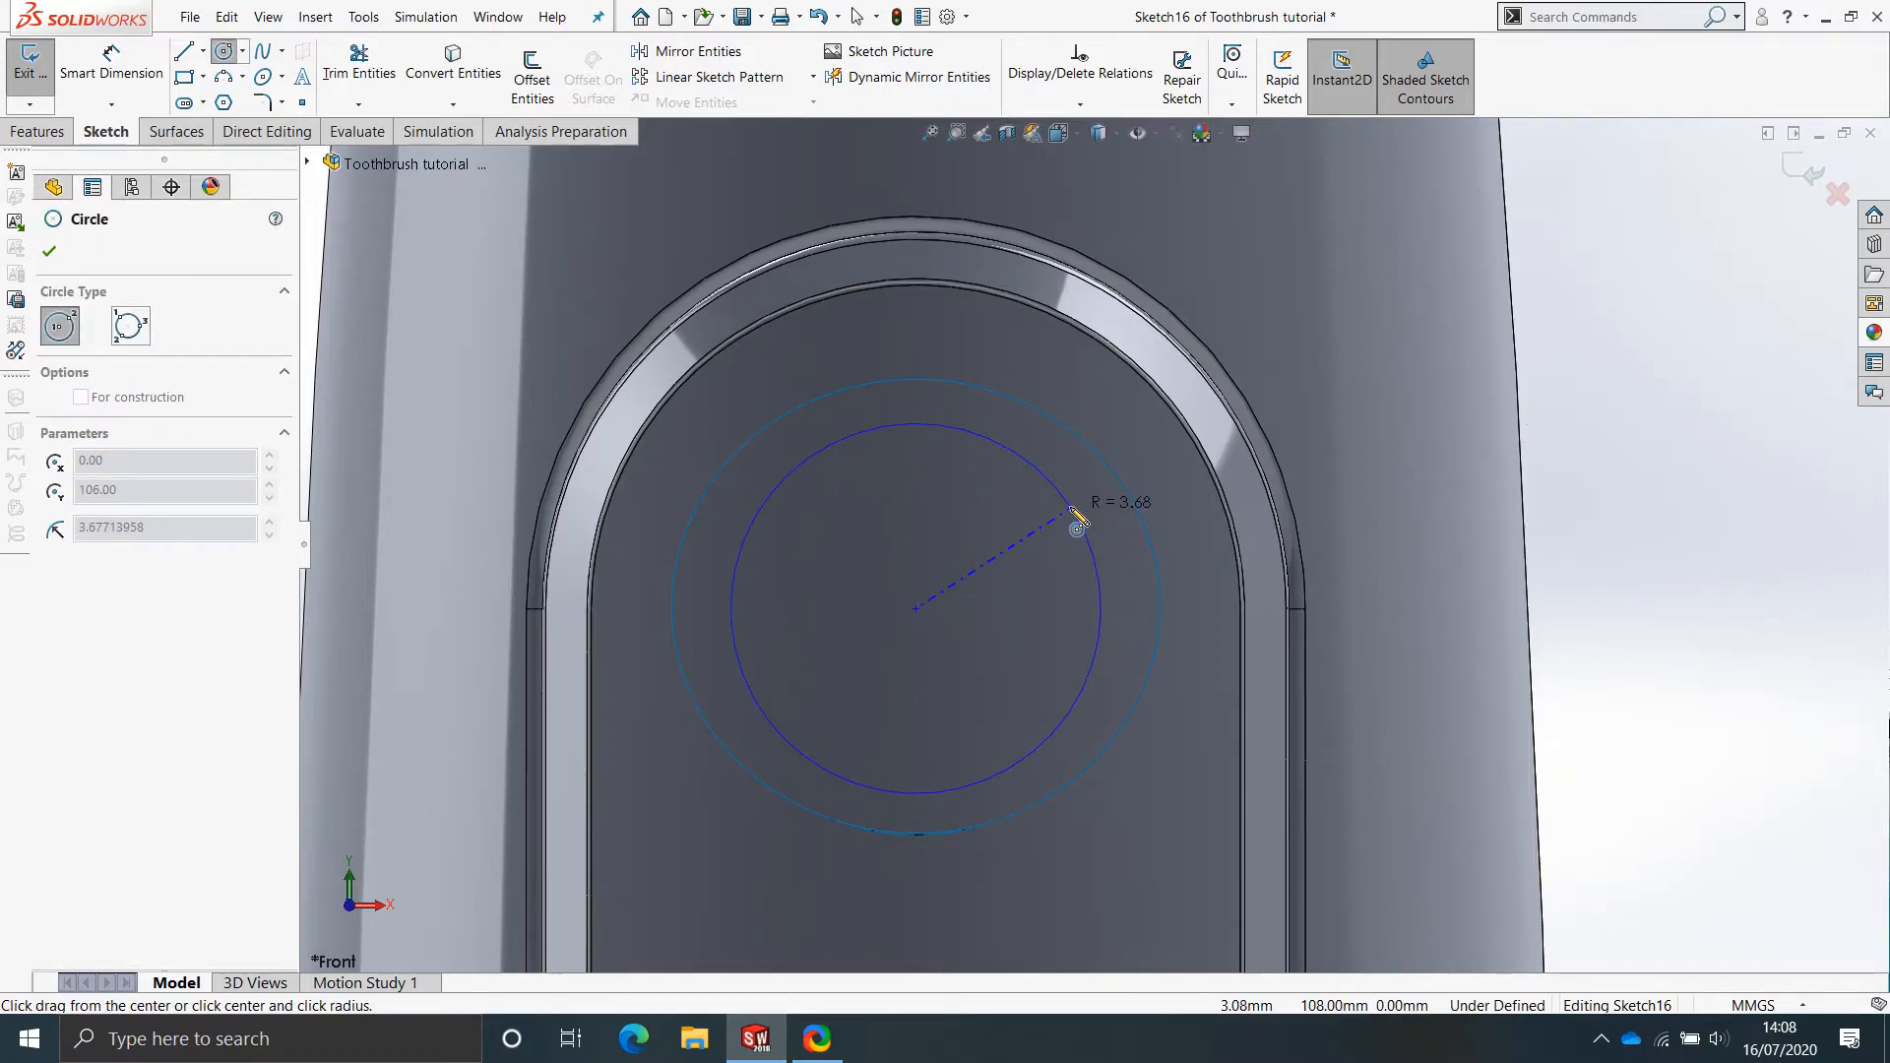
{"action": "left_click", "coordinate": [1073, 513]}
{"action": "key", "text": "Escape"}
Show the circle sketch used by the button's circular split line, Sketch15, as a reference for the new circle.
{"action": "right_click_drag", "start_coordinate": [1674, 680], "coordinate": [1676, 616]}
{"action": "scroll", "coordinate": [1132, 531], "scroll_direction": "up", "scroll_amount": 1}
{"action": "mouse_move", "coordinate": [819, 559]}
{"action": "middle_mouse_down"}
{"action": "mouse_move", "coordinate": [866, 548]}
{"action": "mouse_move", "coordinate": [882, 573]}
{"action": "middle_mouse_up"}
{"action": "mouse_move", "coordinate": [764, 570]}
{"action": "middle_mouse_down"}
{"action": "mouse_move", "coordinate": [711, 528]}
{"action": "mouse_move", "coordinate": [687, 571]}
{"action": "middle_mouse_up"}
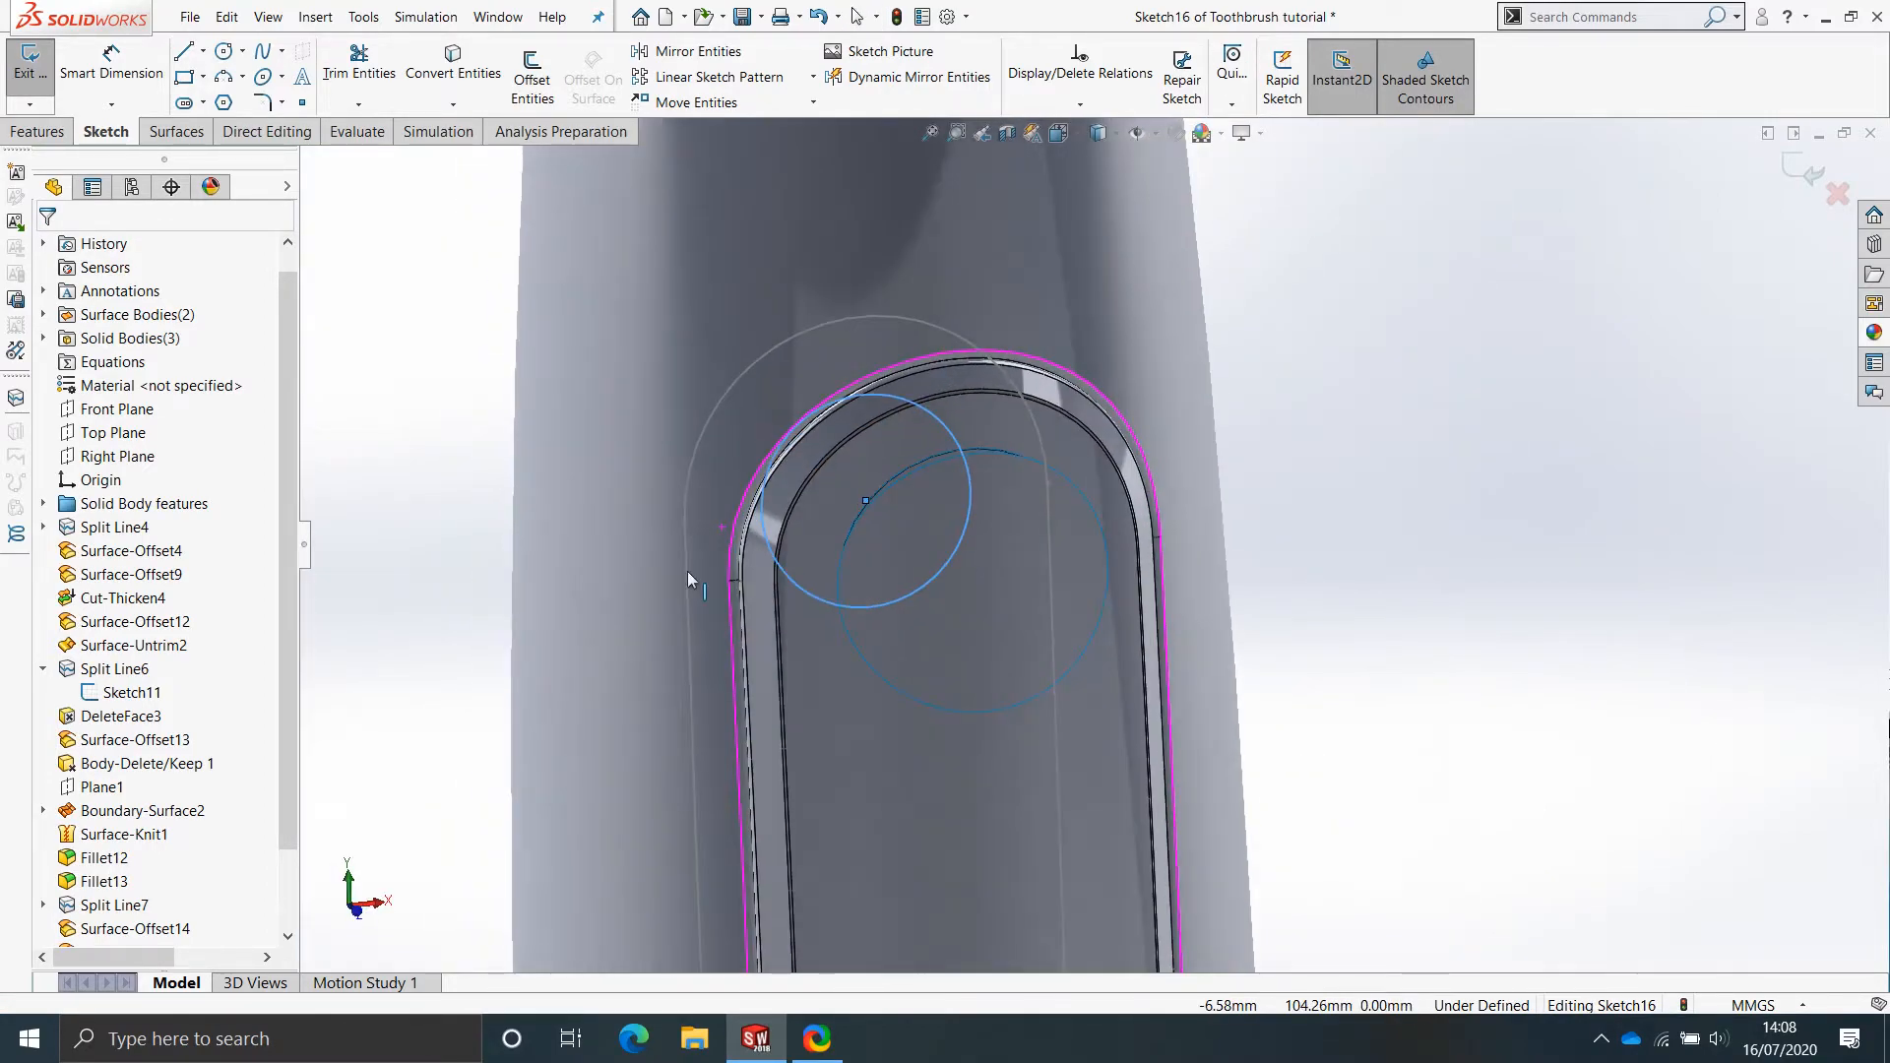
{"action": "scroll", "coordinate": [192, 778], "scroll_direction": "down", "scroll_amount": 2}
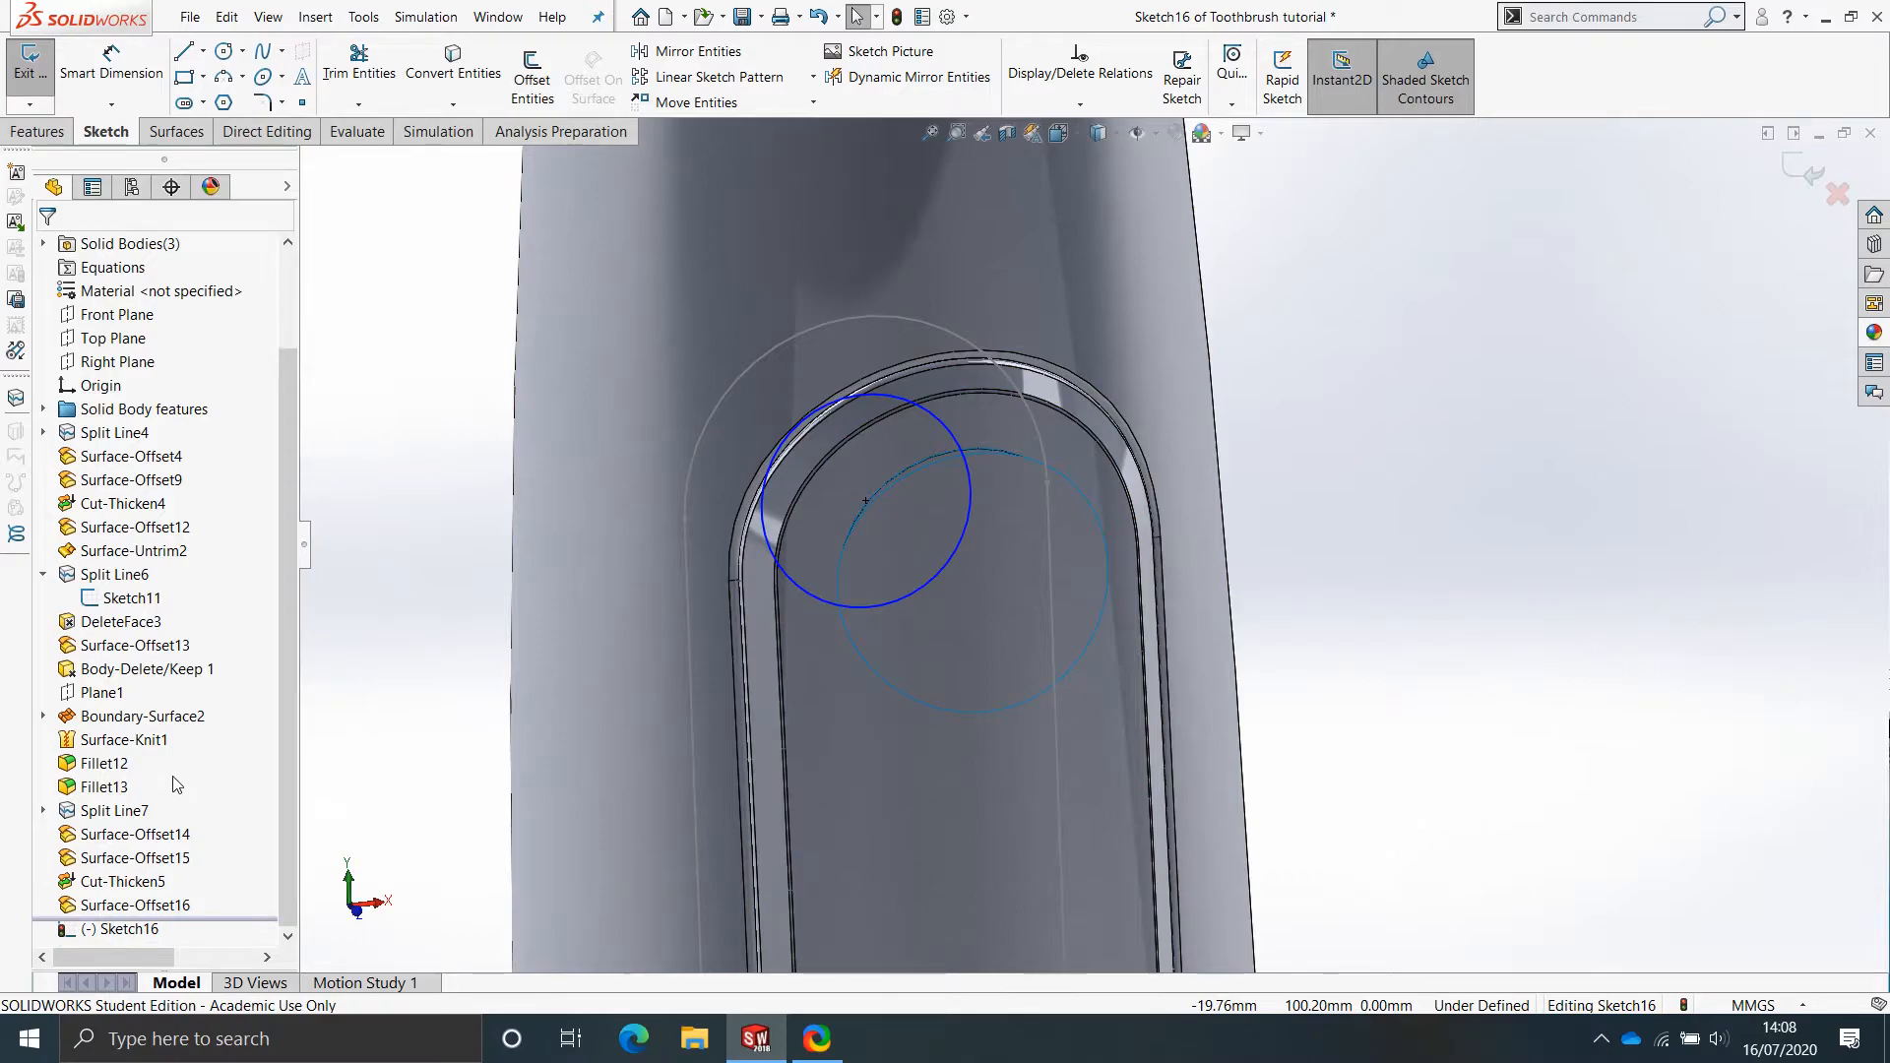
{"action": "left_click", "coordinate": [42, 810]}
{"action": "left_click", "coordinate": [133, 834]}
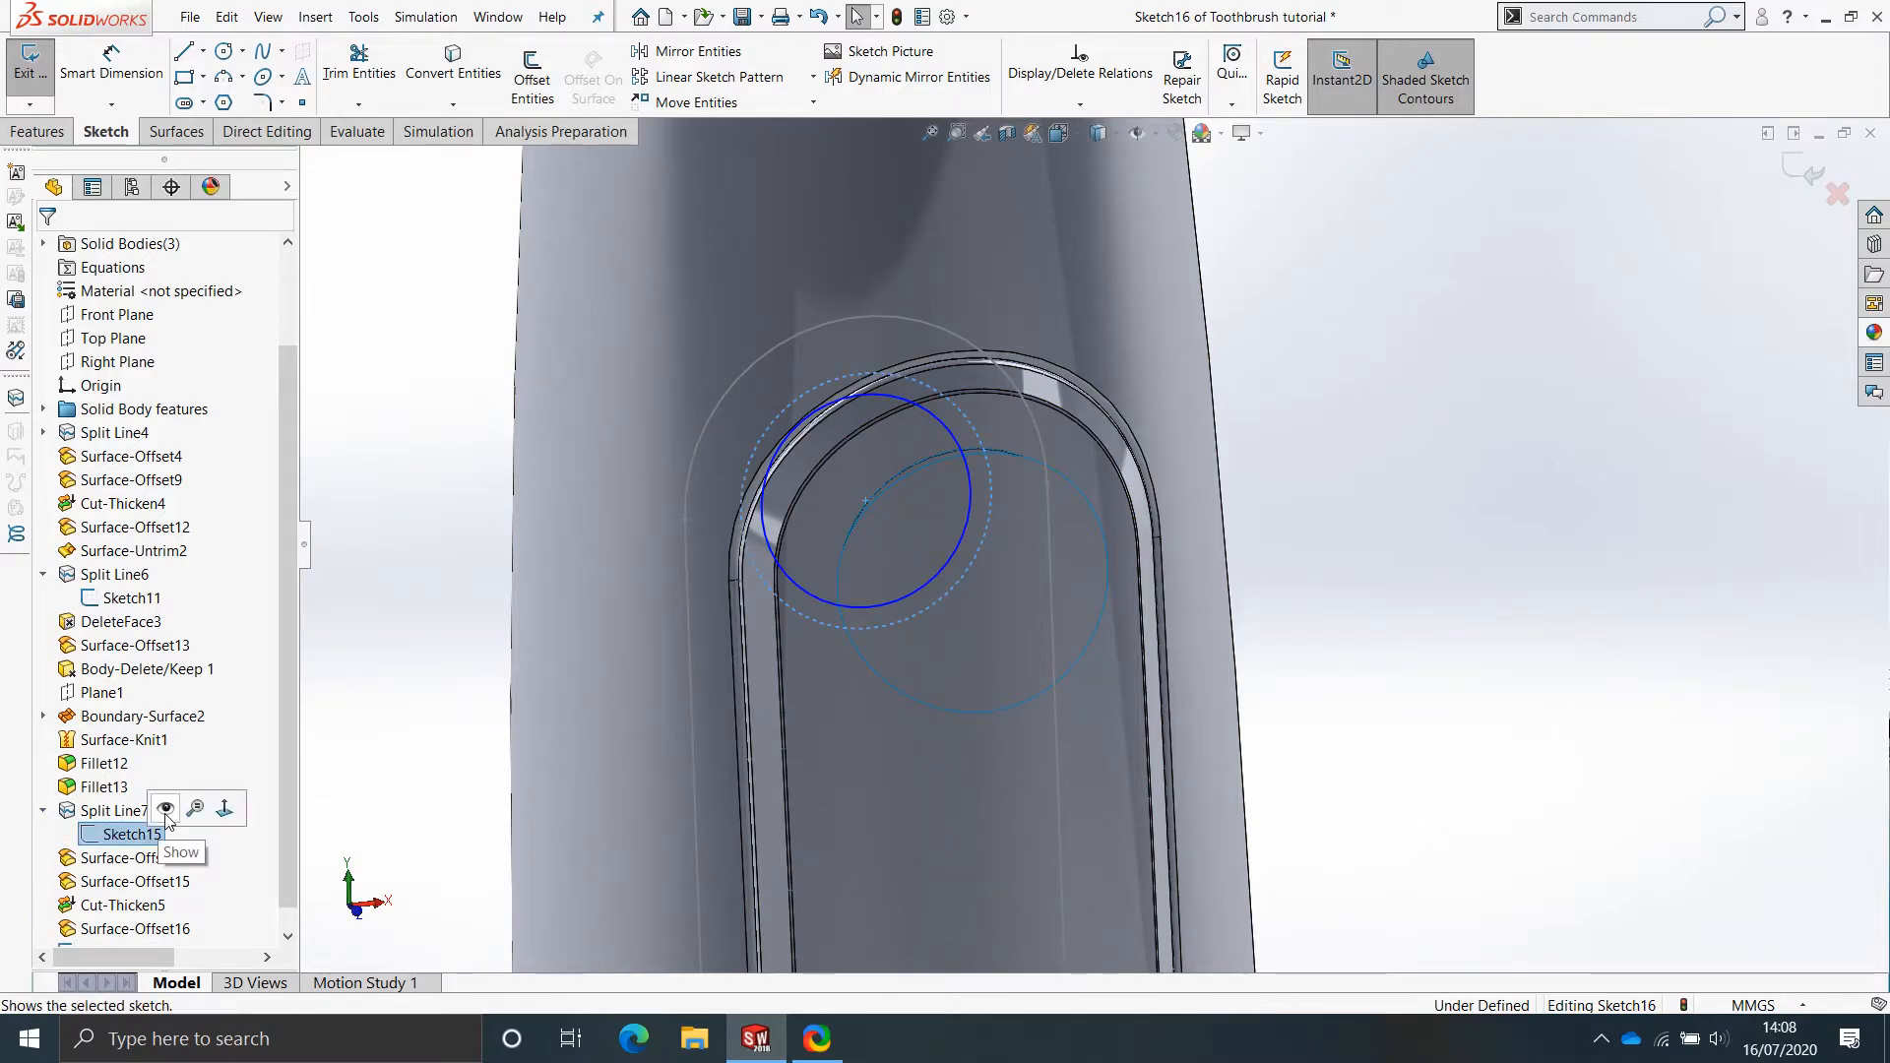
{"action": "left_click", "coordinate": [166, 810]}
Dimension the gap between the new circle and the reference circle as 1 mm and exit the sketch.
{"action": "left_click", "coordinate": [962, 452]}
{"action": "left_click", "coordinate": [973, 439]}
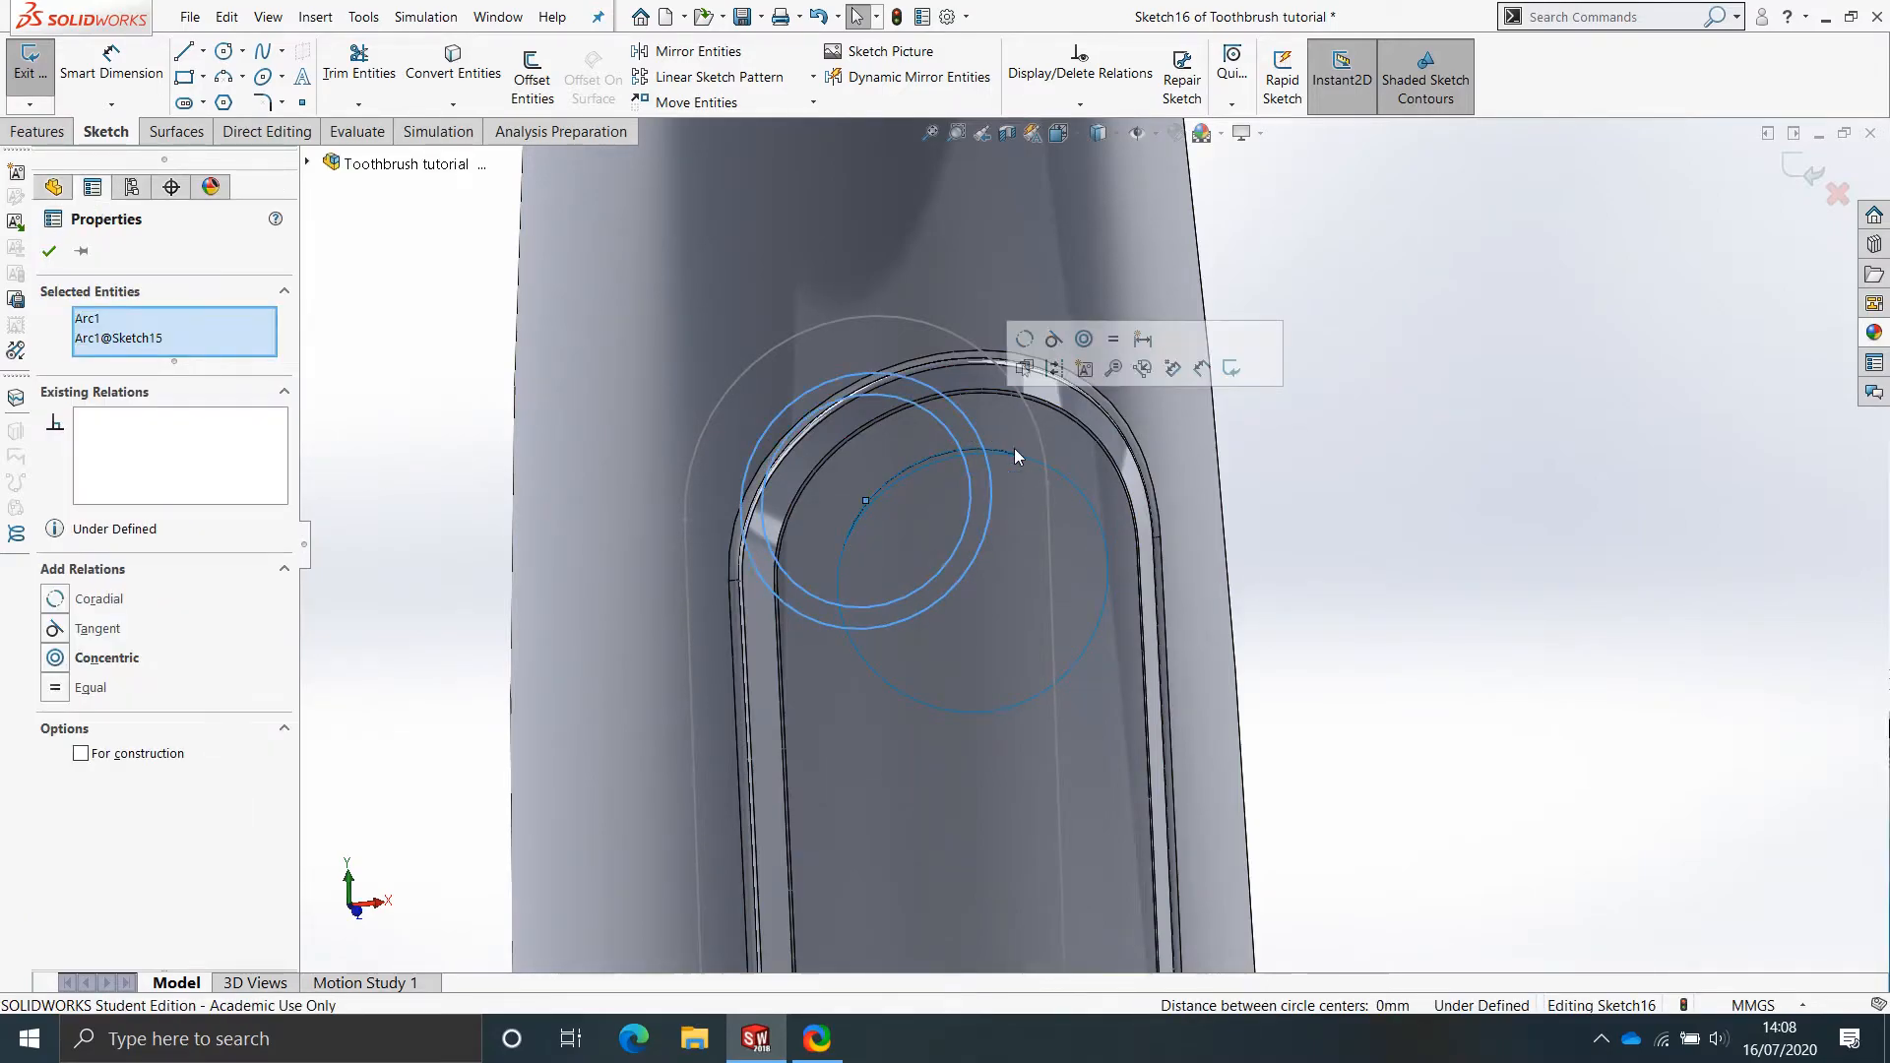
{"action": "left_click", "coordinate": [1396, 599]}
{"action": "right_click_drag", "start_coordinate": [1396, 599], "coordinate": [1390, 527]}
{"action": "left_click", "coordinate": [953, 440]}
{"action": "left_click", "coordinate": [969, 433]}
{"action": "left_click", "coordinate": [1347, 561]}
{"action": "type", "text": "1"}
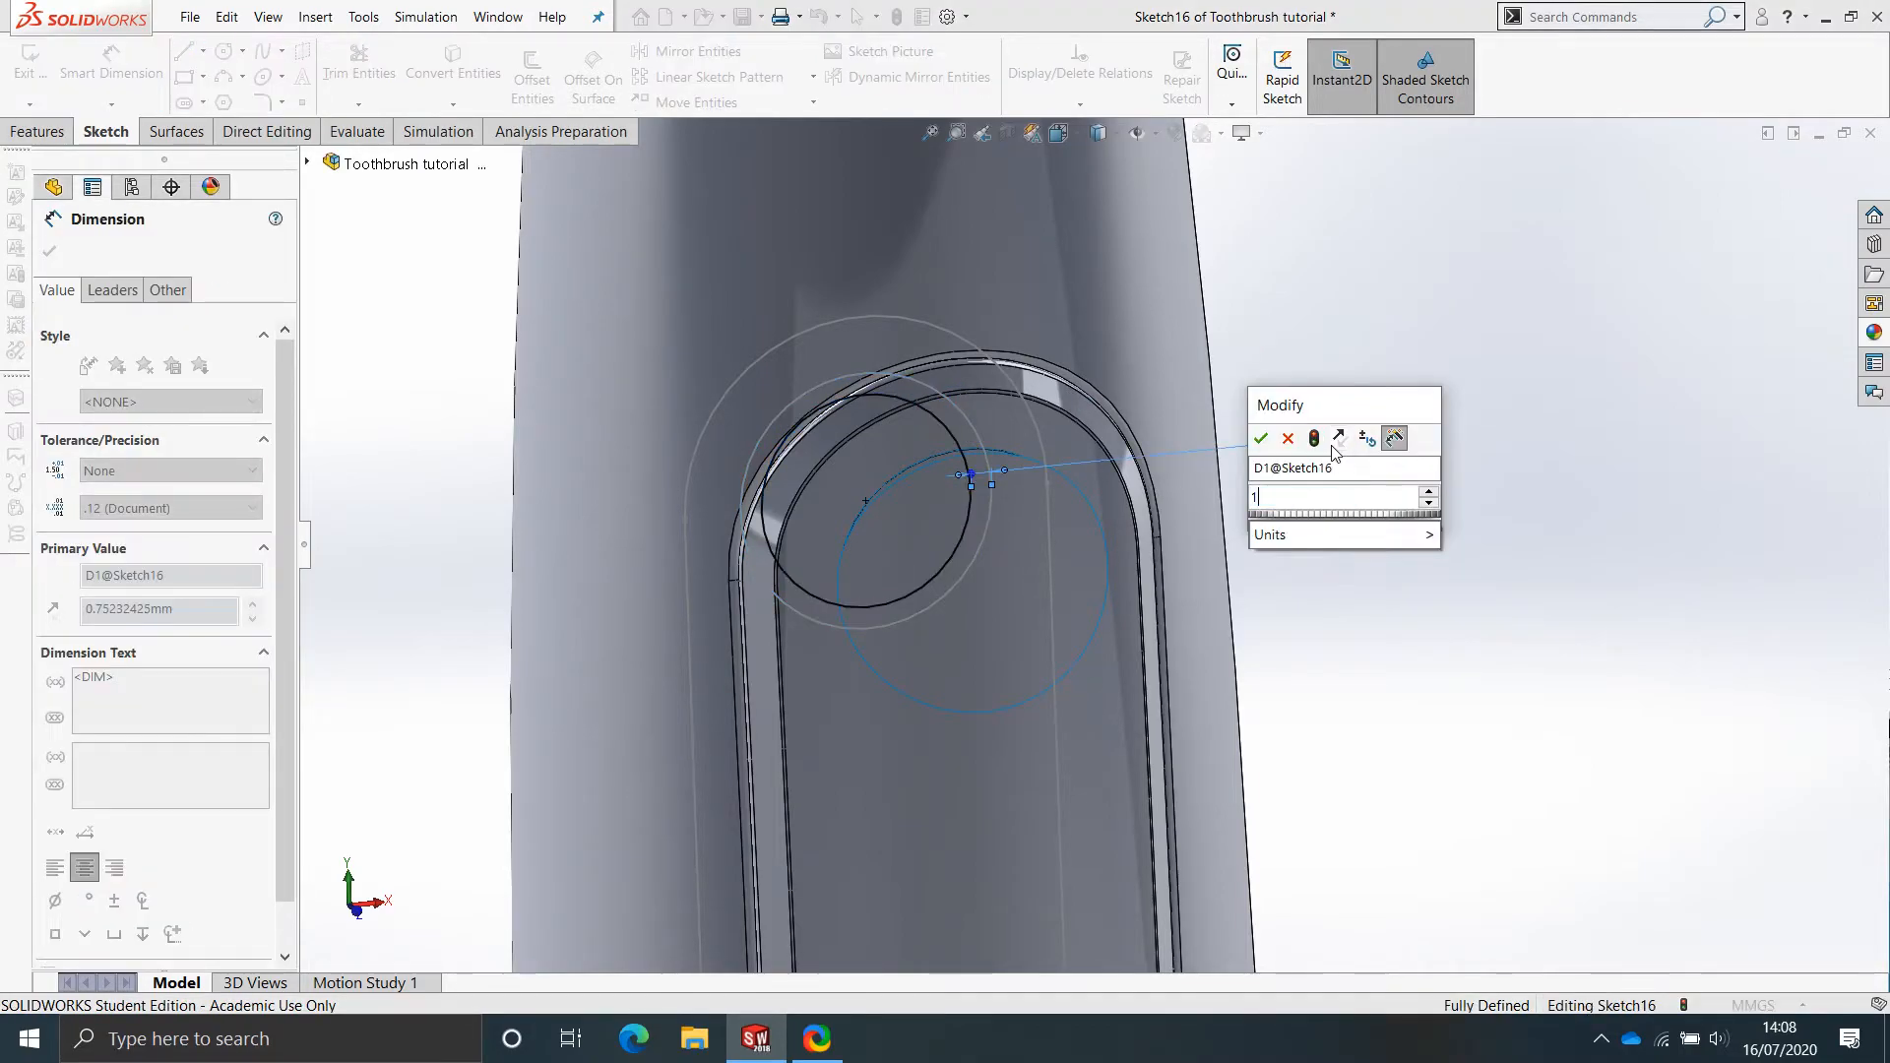
{"action": "key", "text": "Return"}
{"action": "key", "text": "Escape"}
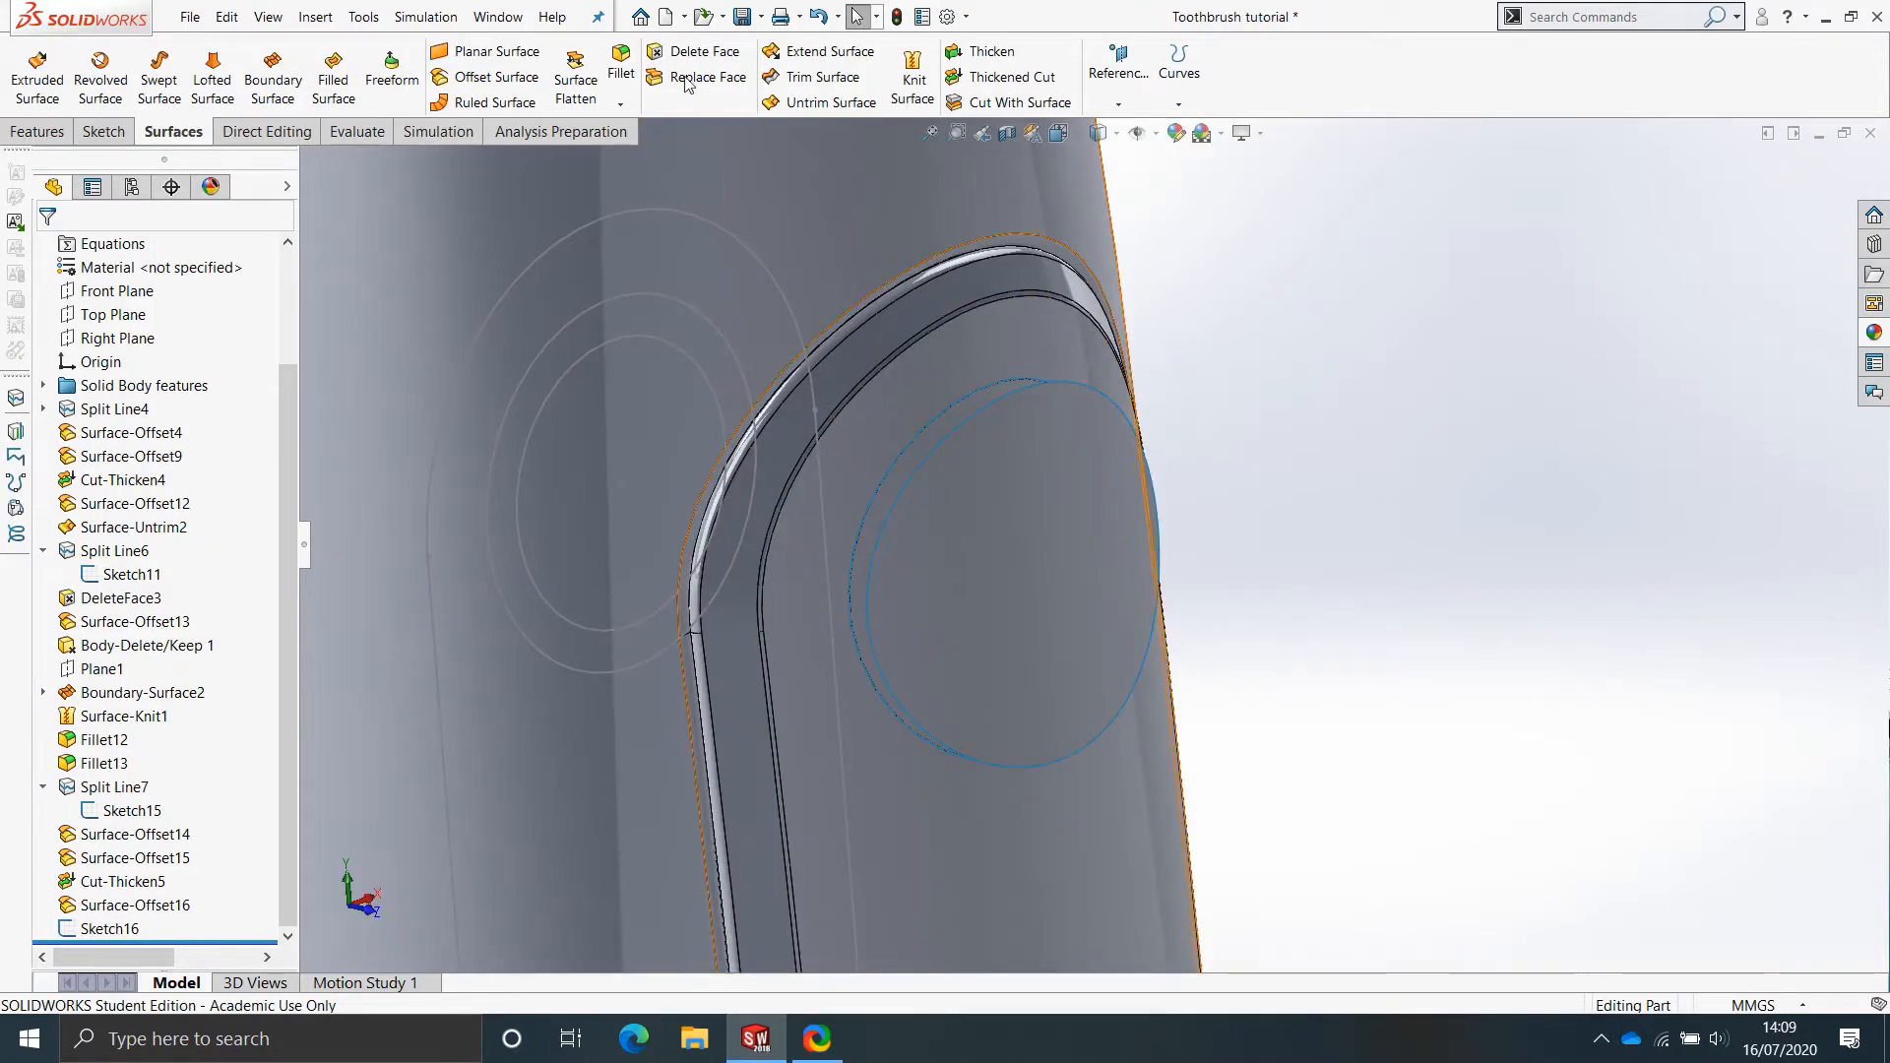
Trim the raised offset surface with the new circle sketch using a Standard trim, removing the outer ring.
{"action": "left_click", "coordinate": [810, 79]}
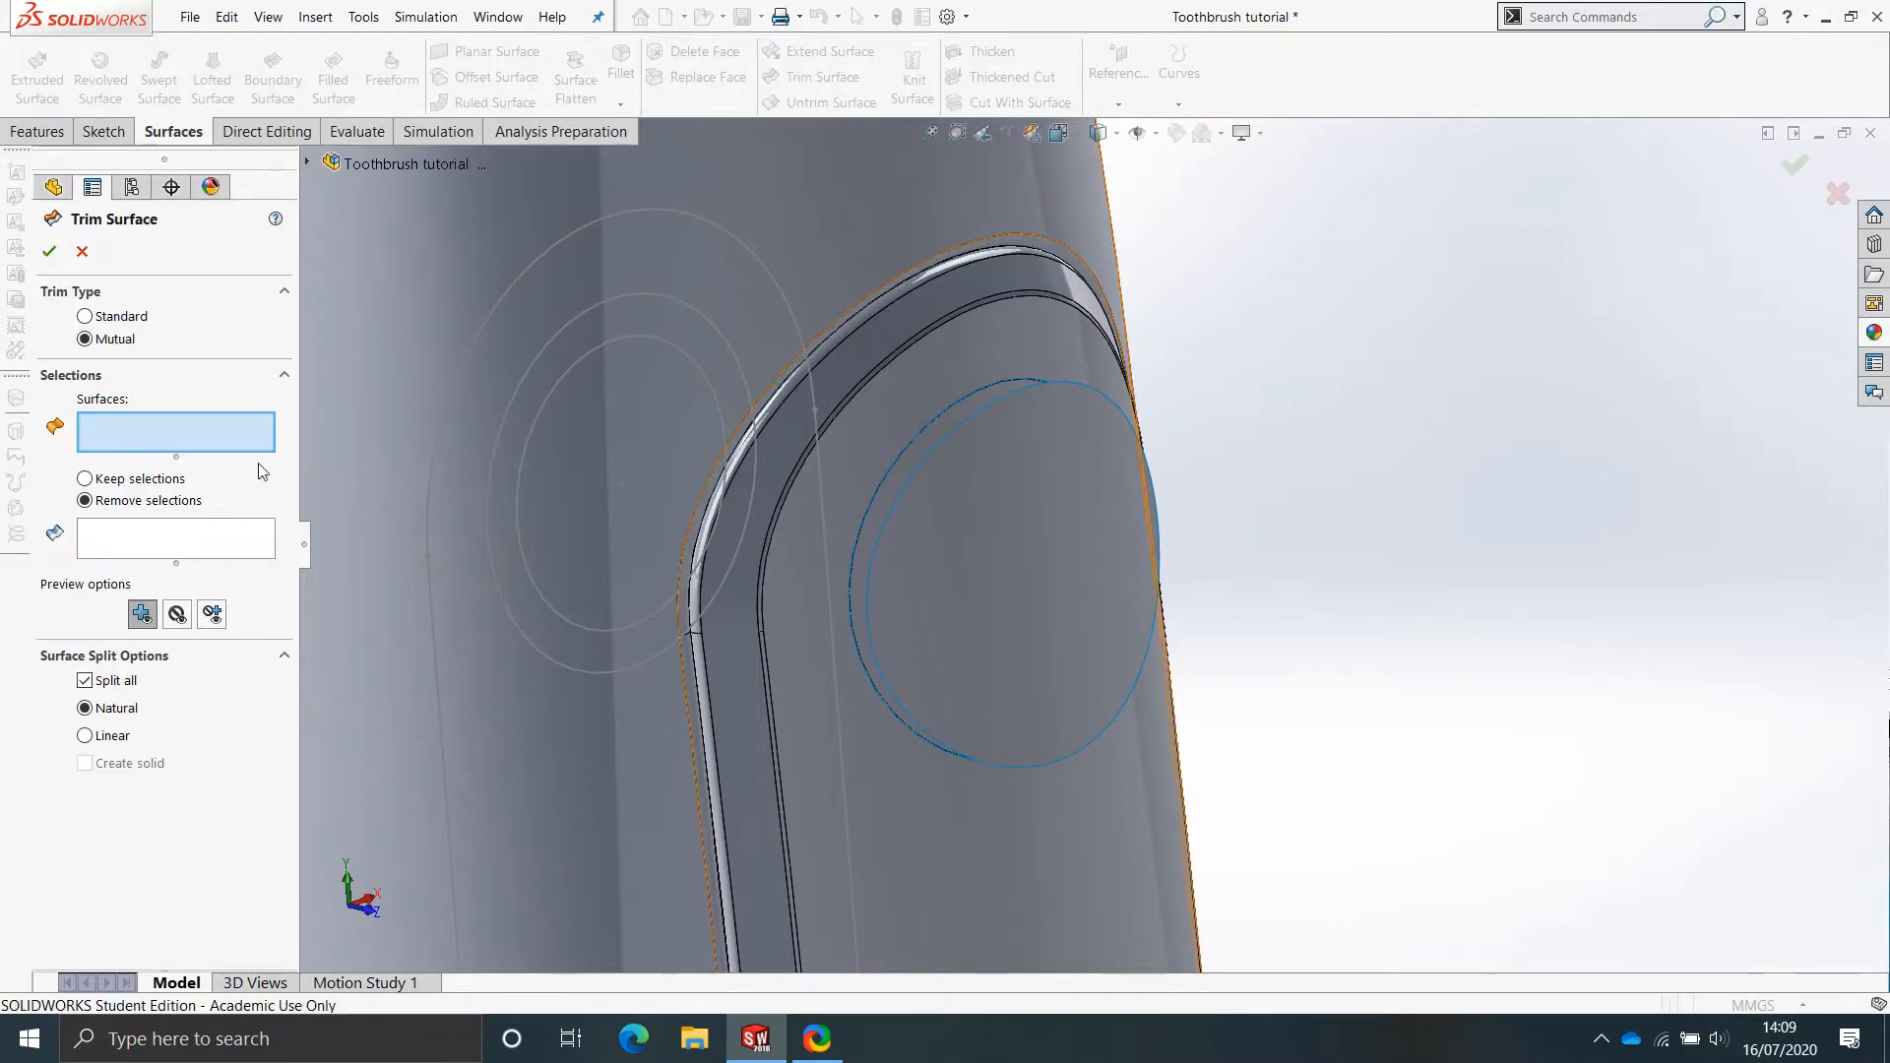
{"action": "left_click", "coordinate": [106, 317]}
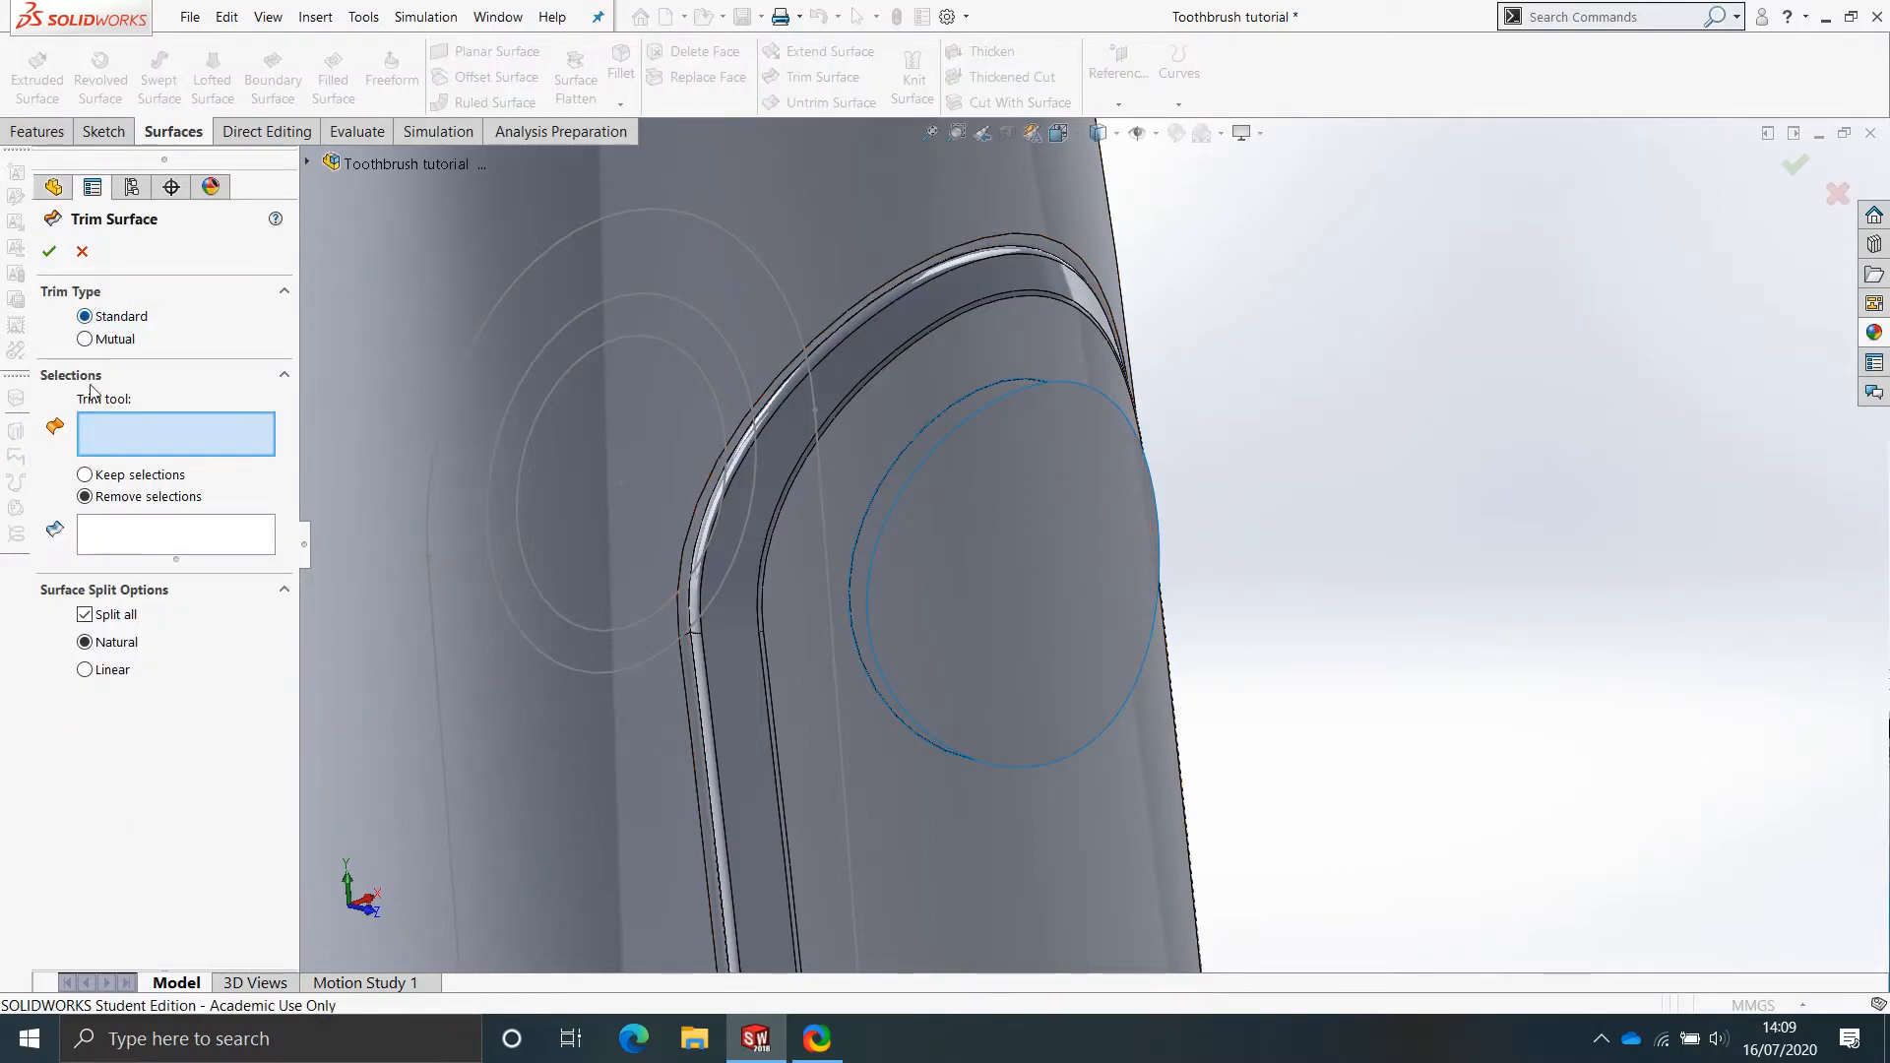
{"action": "left_click", "coordinate": [529, 455]}
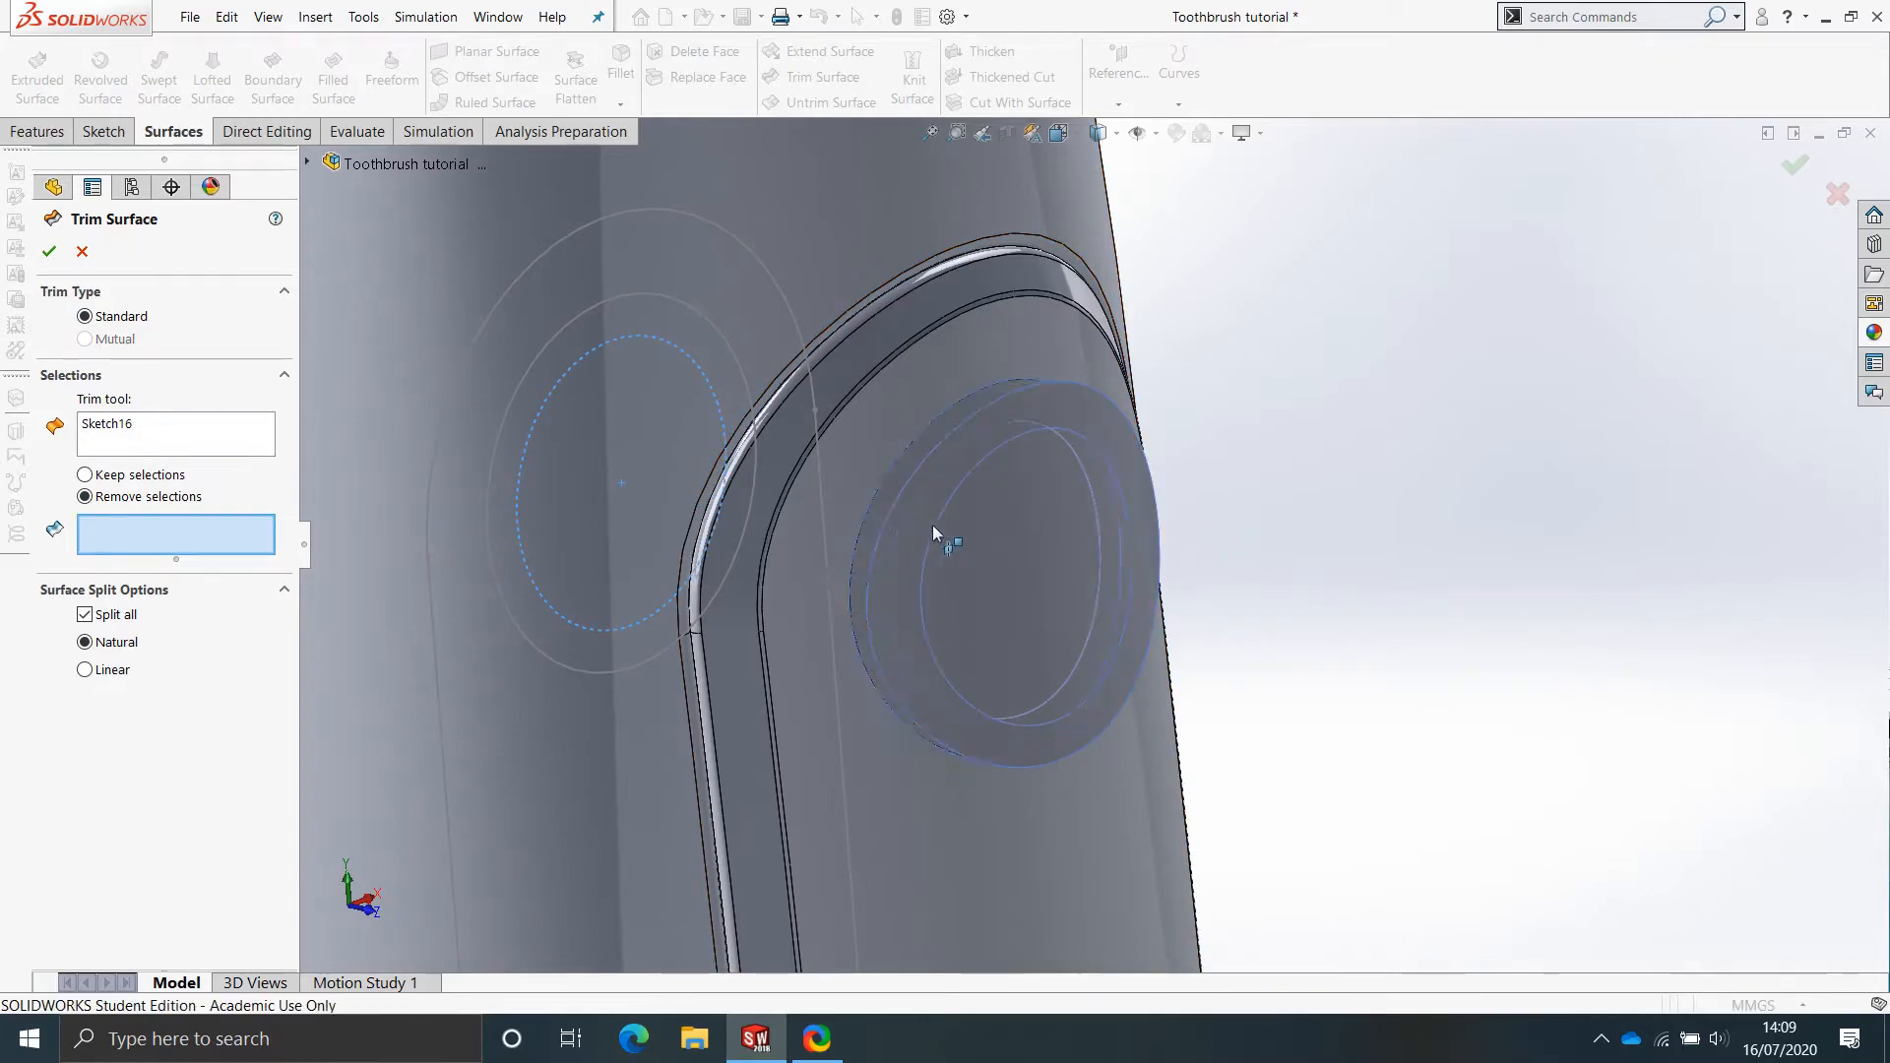
{"action": "scroll", "coordinate": [967, 542], "scroll_direction": "down", "scroll_amount": 3}
{"action": "left_click", "coordinate": [907, 526]}
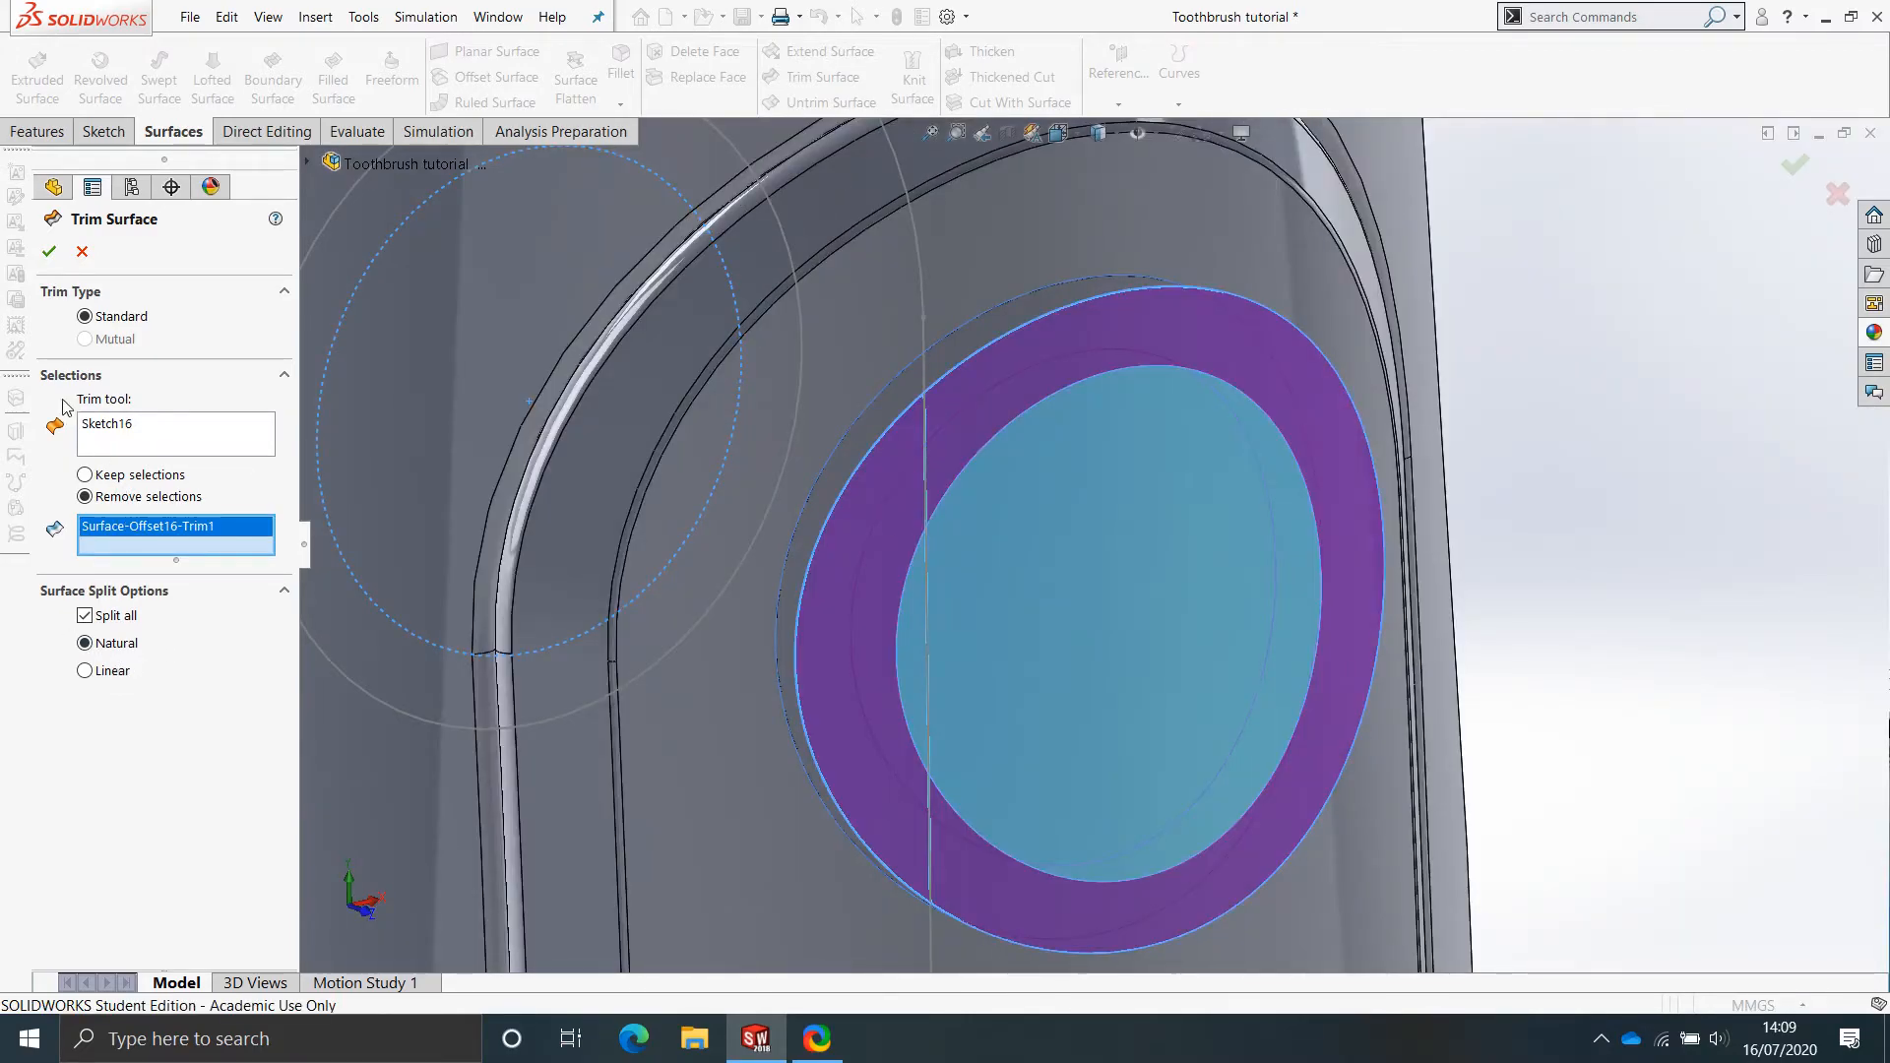
{"action": "left_click", "coordinate": [51, 251]}
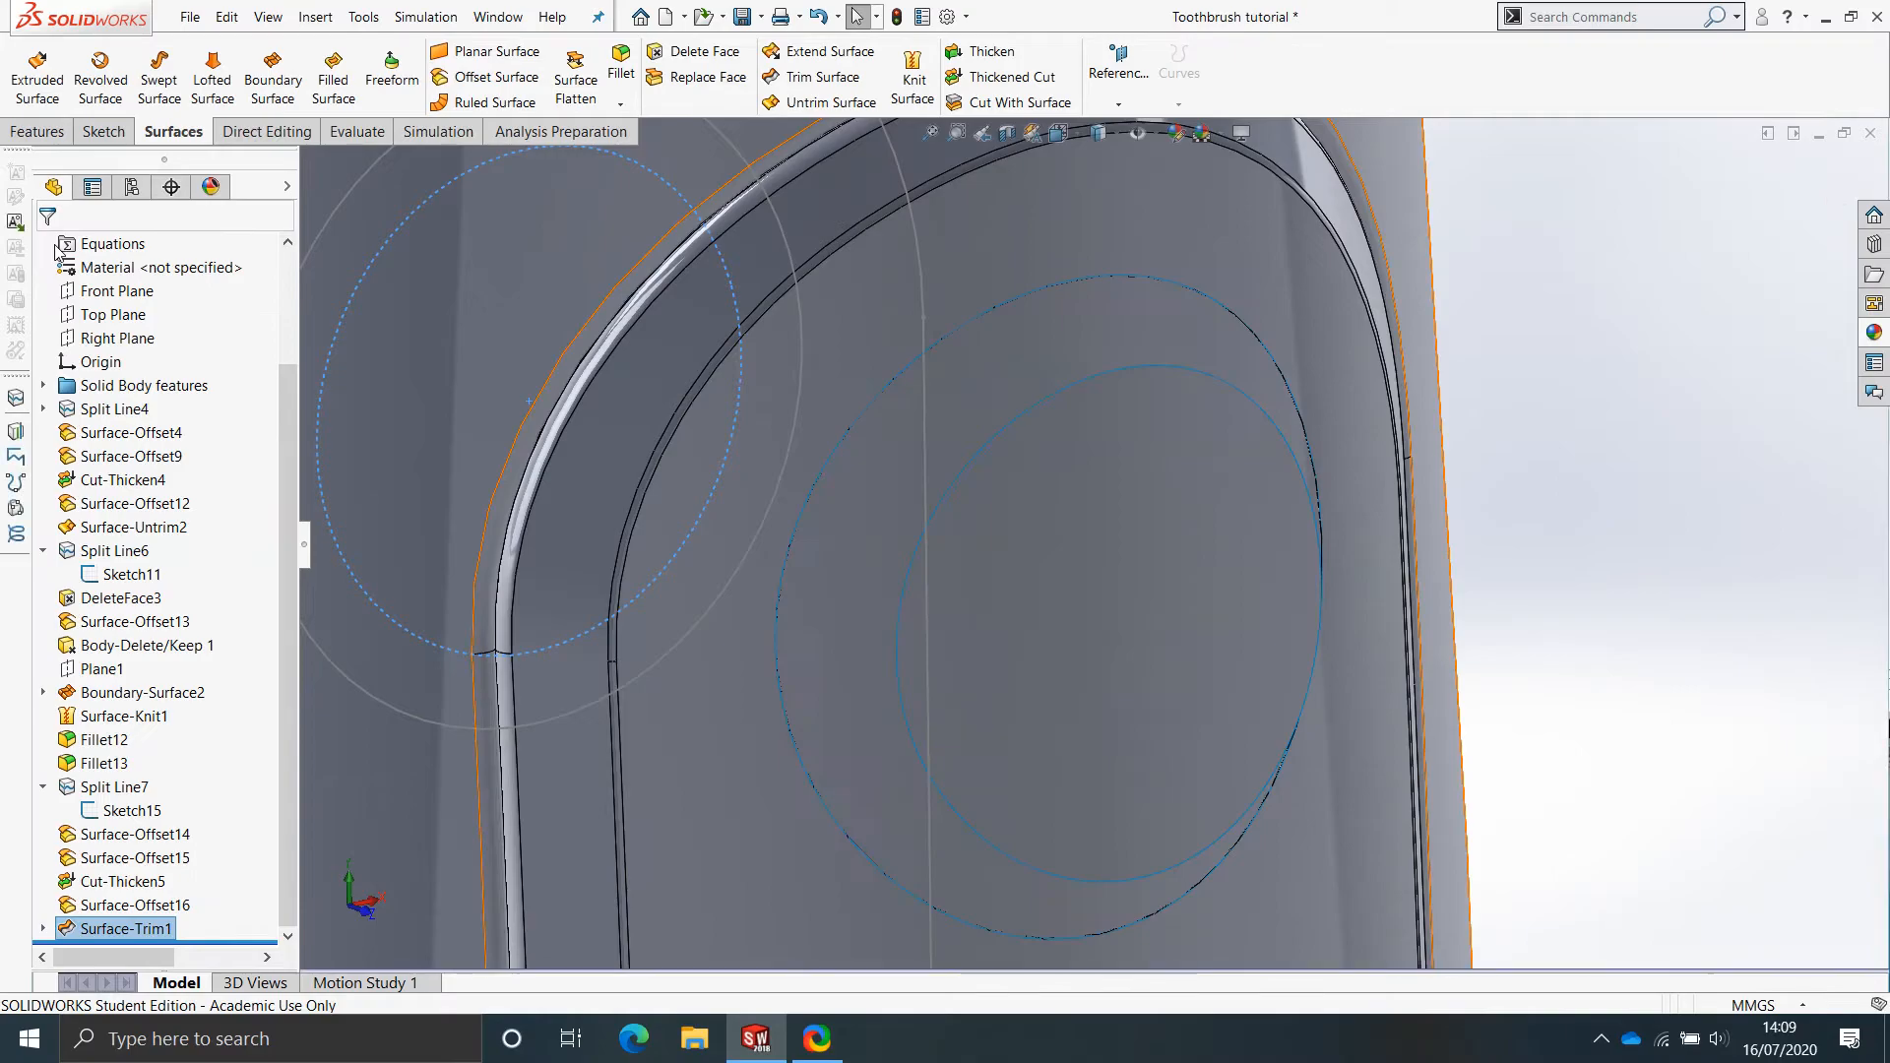
Hide the flush circular surface and copy the recess's wall and floor faces as a 0 mm offset surface.
{"action": "middle_click_drag", "start_coordinate": [971, 617], "coordinate": [1090, 536]}
{"action": "left_click", "coordinate": [997, 411]}
{"action": "key", "text": "Escape"}
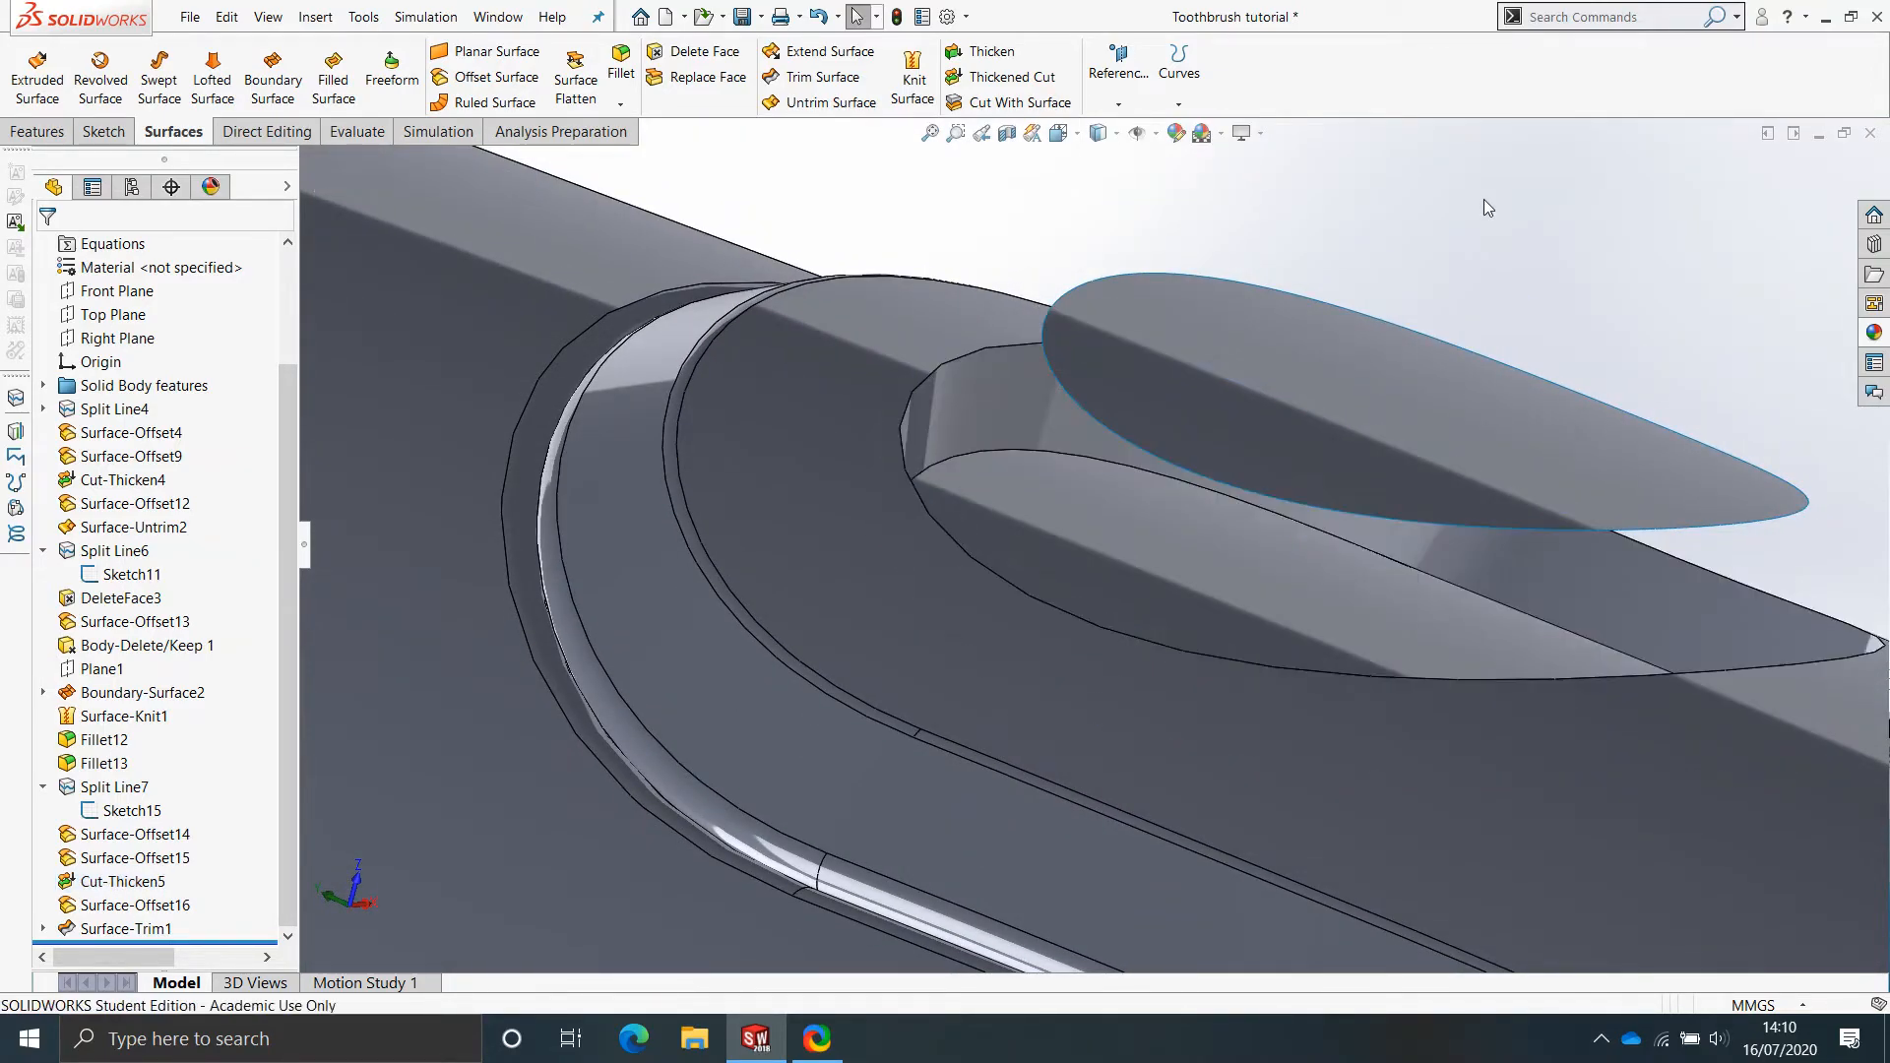
{"action": "left_click", "coordinate": [485, 84]}
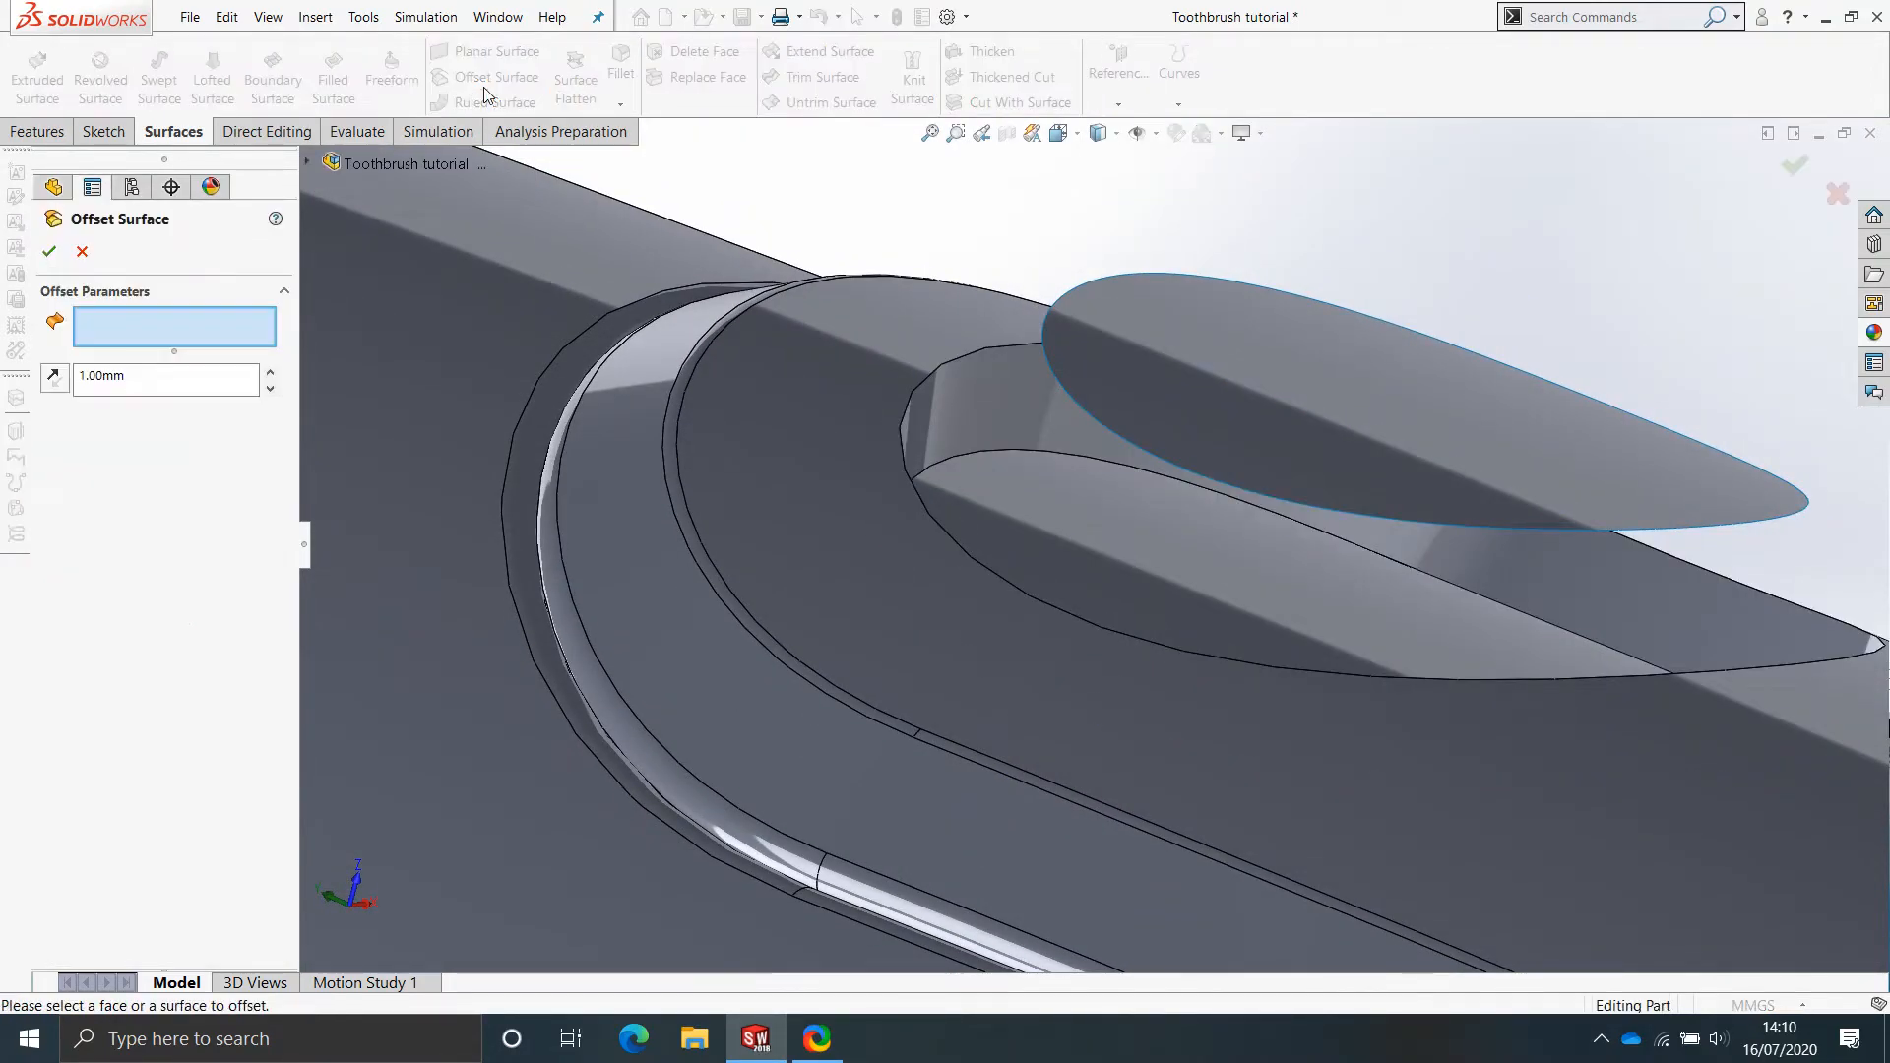
{"action": "left_click", "coordinate": [950, 431]}
{"action": "left_click", "coordinate": [991, 482]}
{"action": "double_click", "coordinate": [102, 397]}
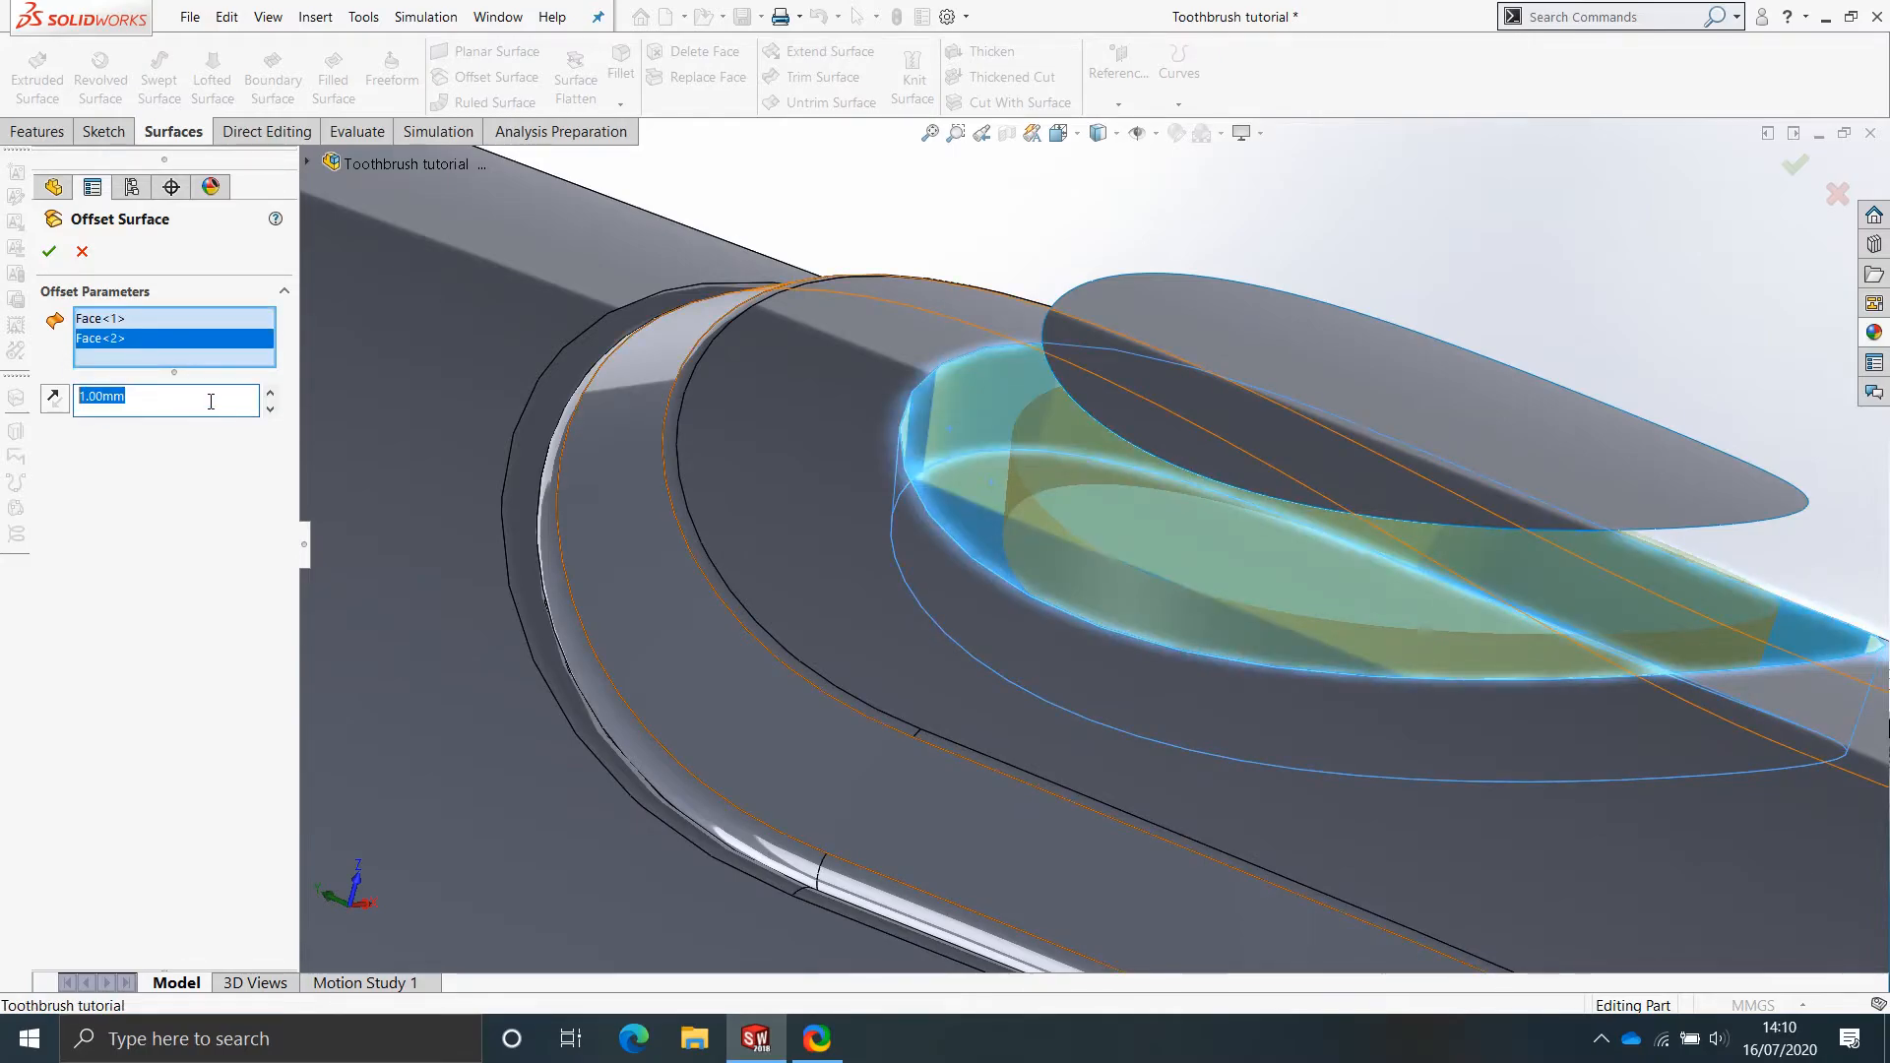
{"action": "type", "text": "0"}
{"action": "key", "text": "Return"}
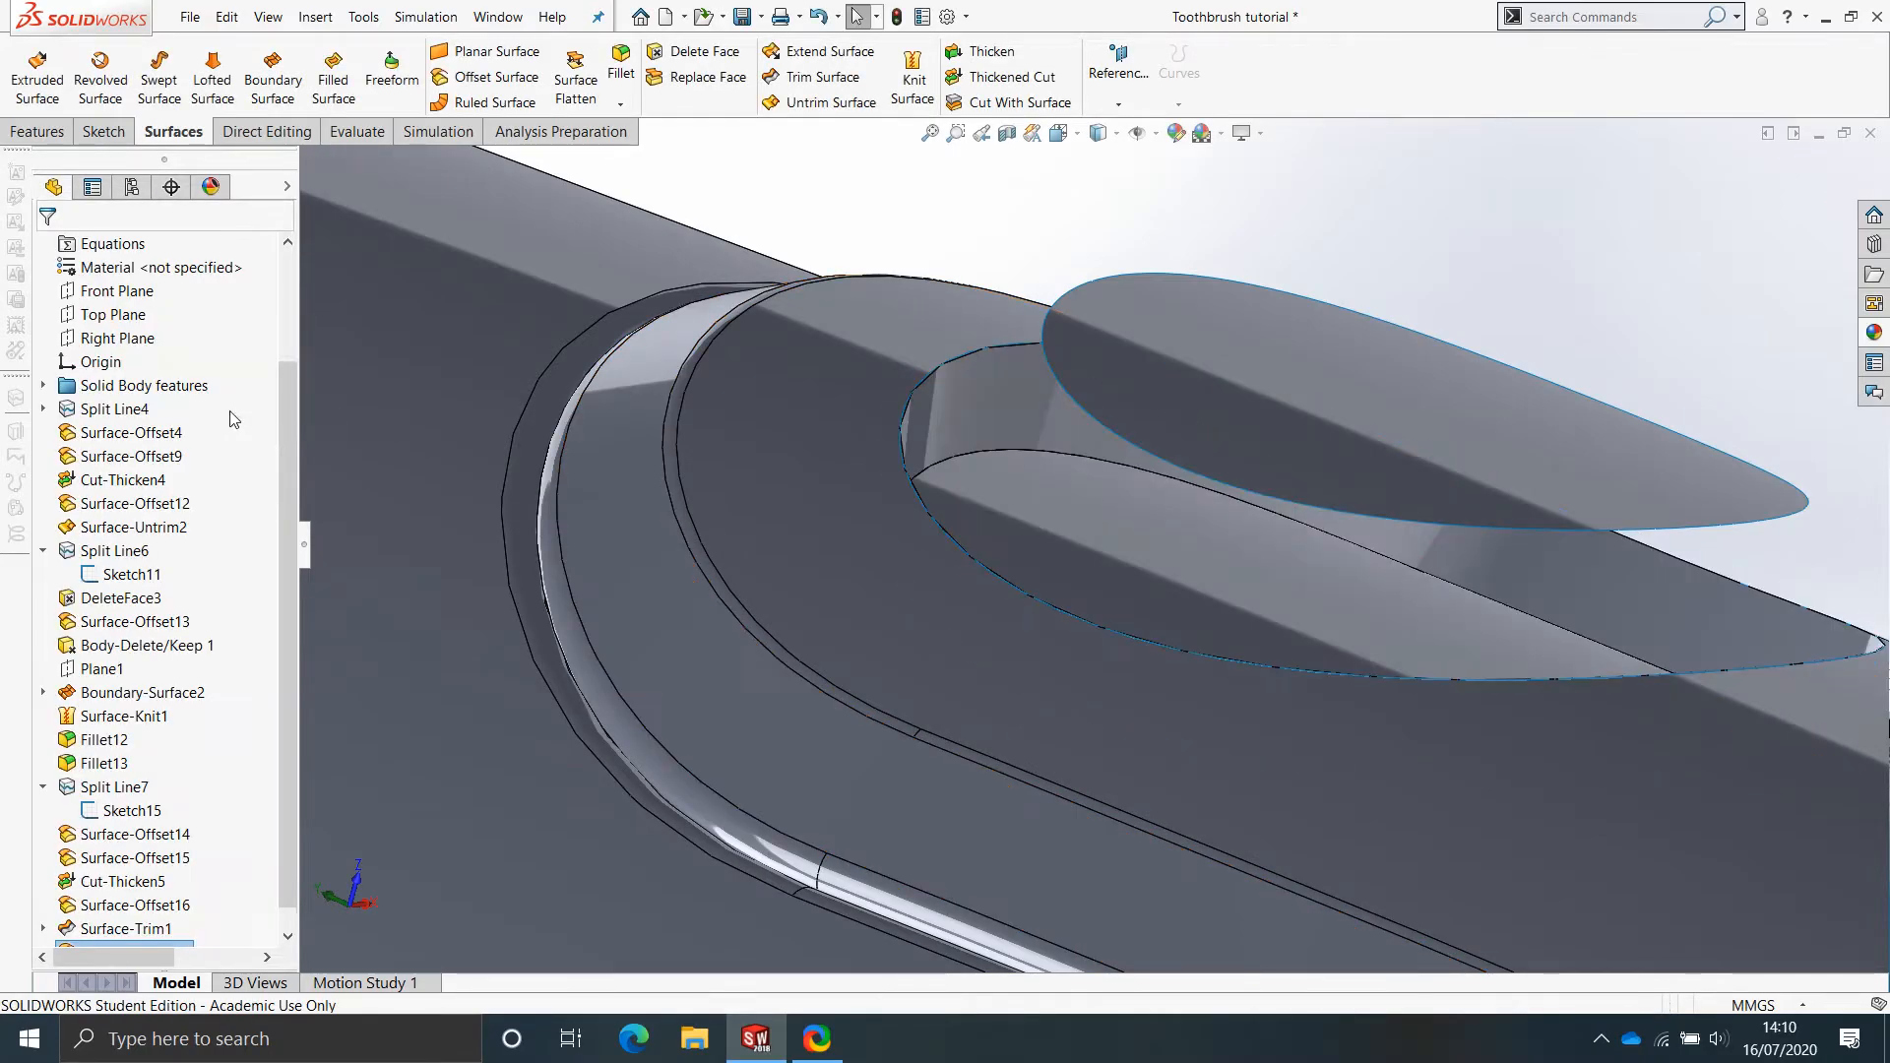
Hide the button's solid body to expose the copied recess surface and the raised disc.
{"action": "middle_click_drag", "start_coordinate": [1410, 523], "coordinate": [1317, 709]}
{"action": "middle_click_drag", "start_coordinate": [1350, 873], "coordinate": [1345, 705]}
{"action": "scroll", "coordinate": [1274, 665], "scroll_direction": "up", "scroll_amount": 3}
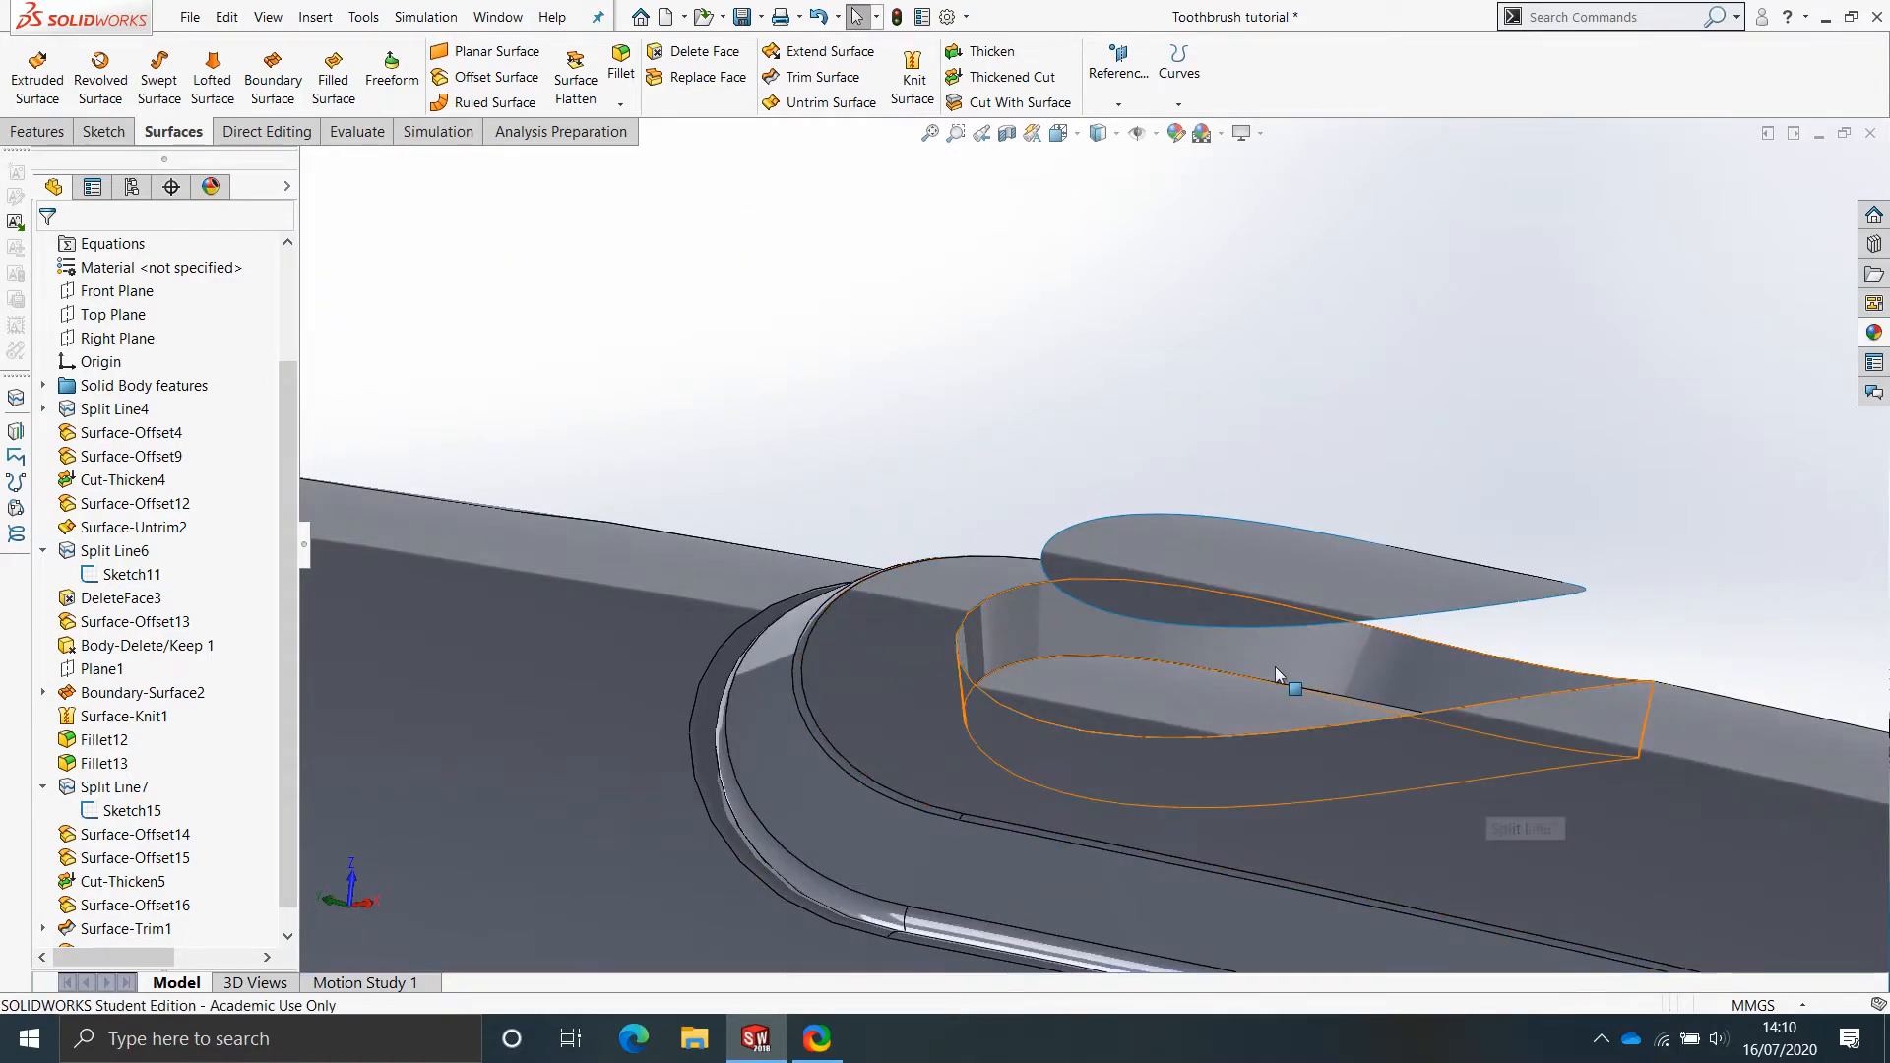
{"action": "middle_click_drag", "start_coordinate": [1267, 666], "coordinate": [1281, 687]}
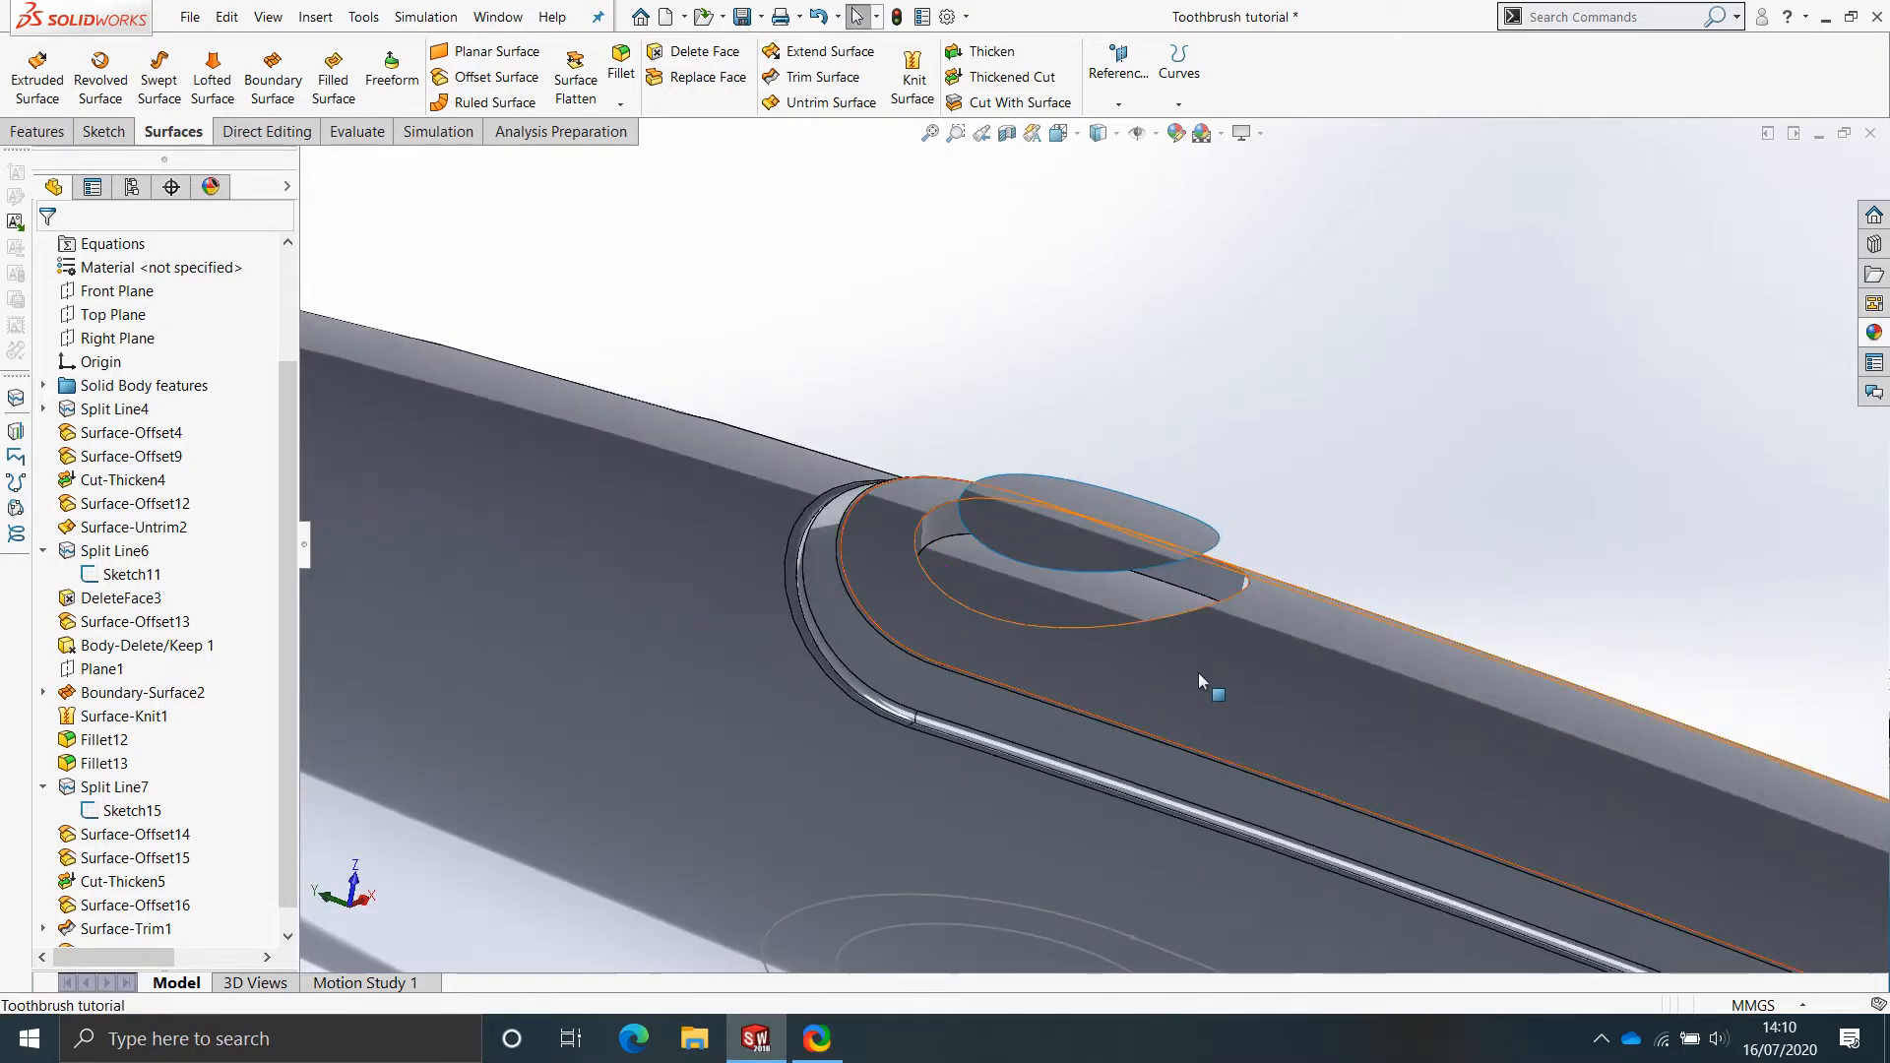
{"action": "key", "text": "Tab"}
{"action": "middle_click_drag", "start_coordinate": [1063, 589], "coordinate": [980, 553]}
{"action": "scroll", "coordinate": [979, 554], "scroll_direction": "down", "scroll_amount": 3}
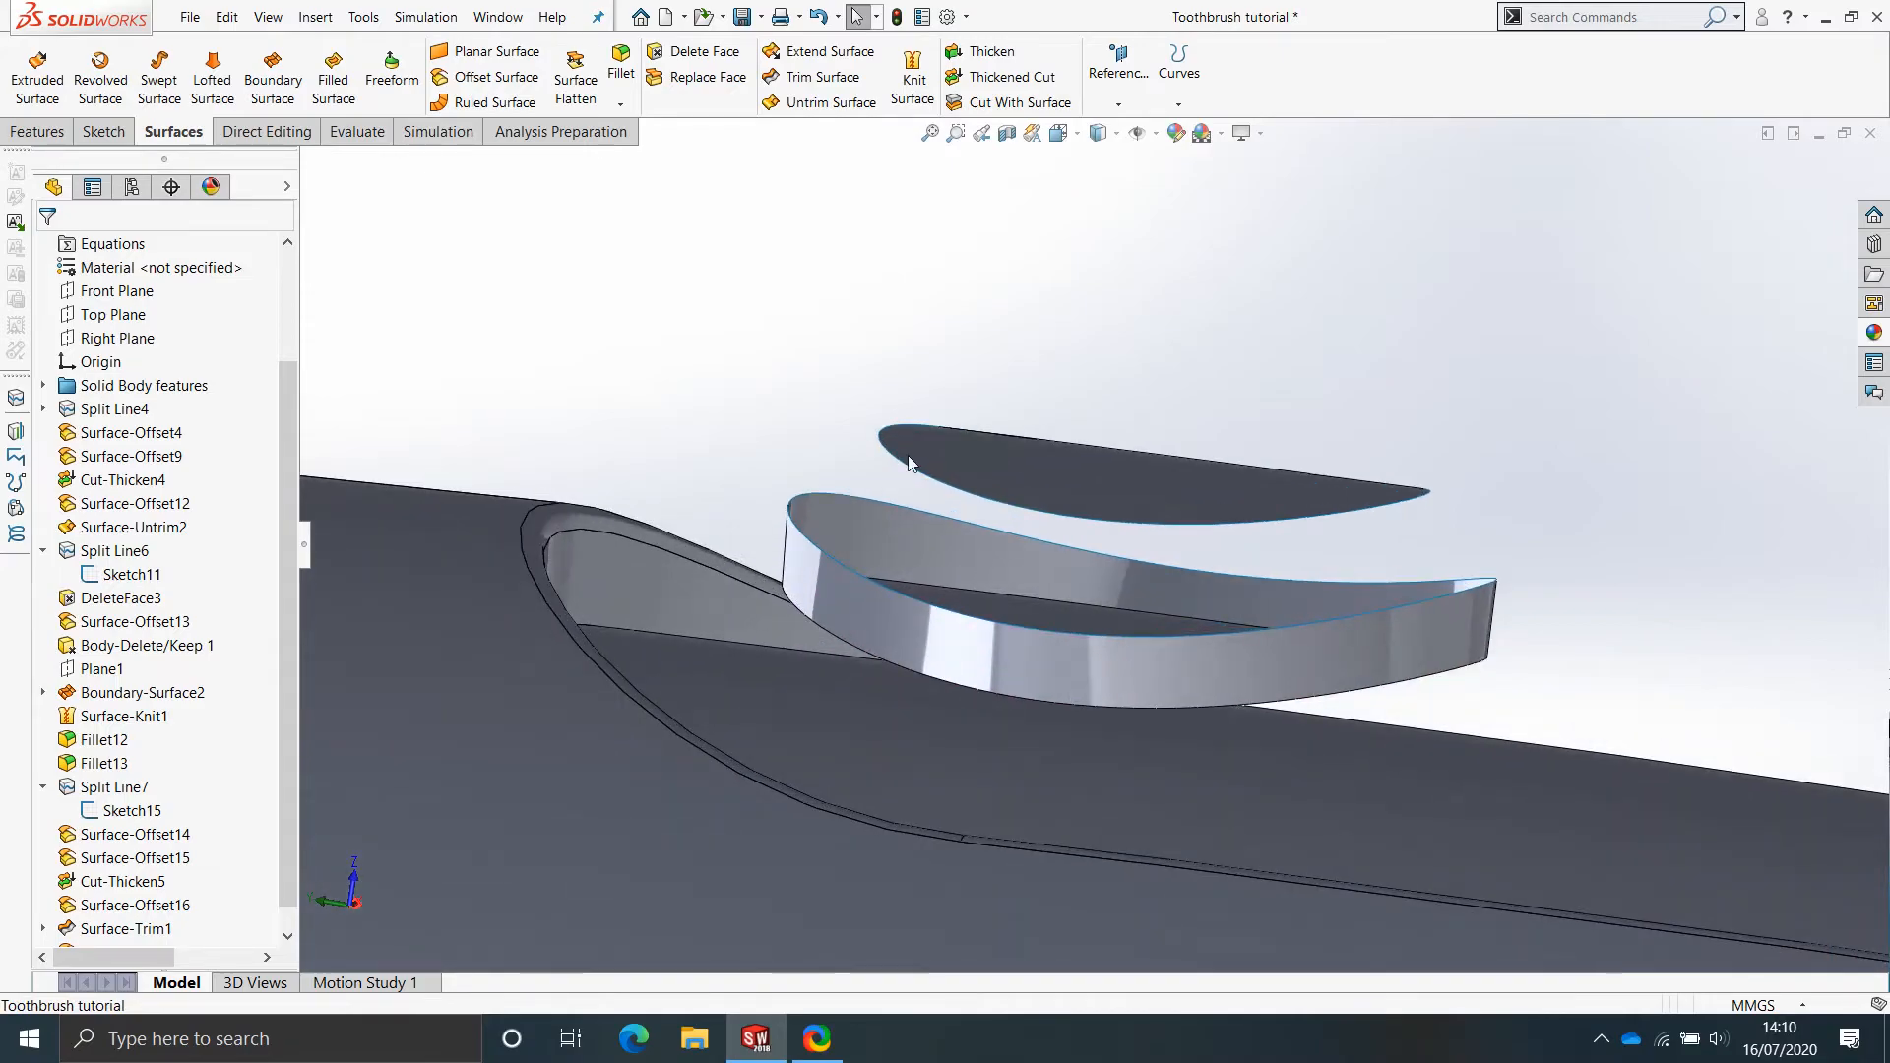
Create a boundary surface between the recess surface's upper edge and the raised disc's edge, aligning the connector points to remove twist.
{"action": "left_click", "coordinate": [267, 91]}
{"action": "left_click", "coordinate": [837, 541]}
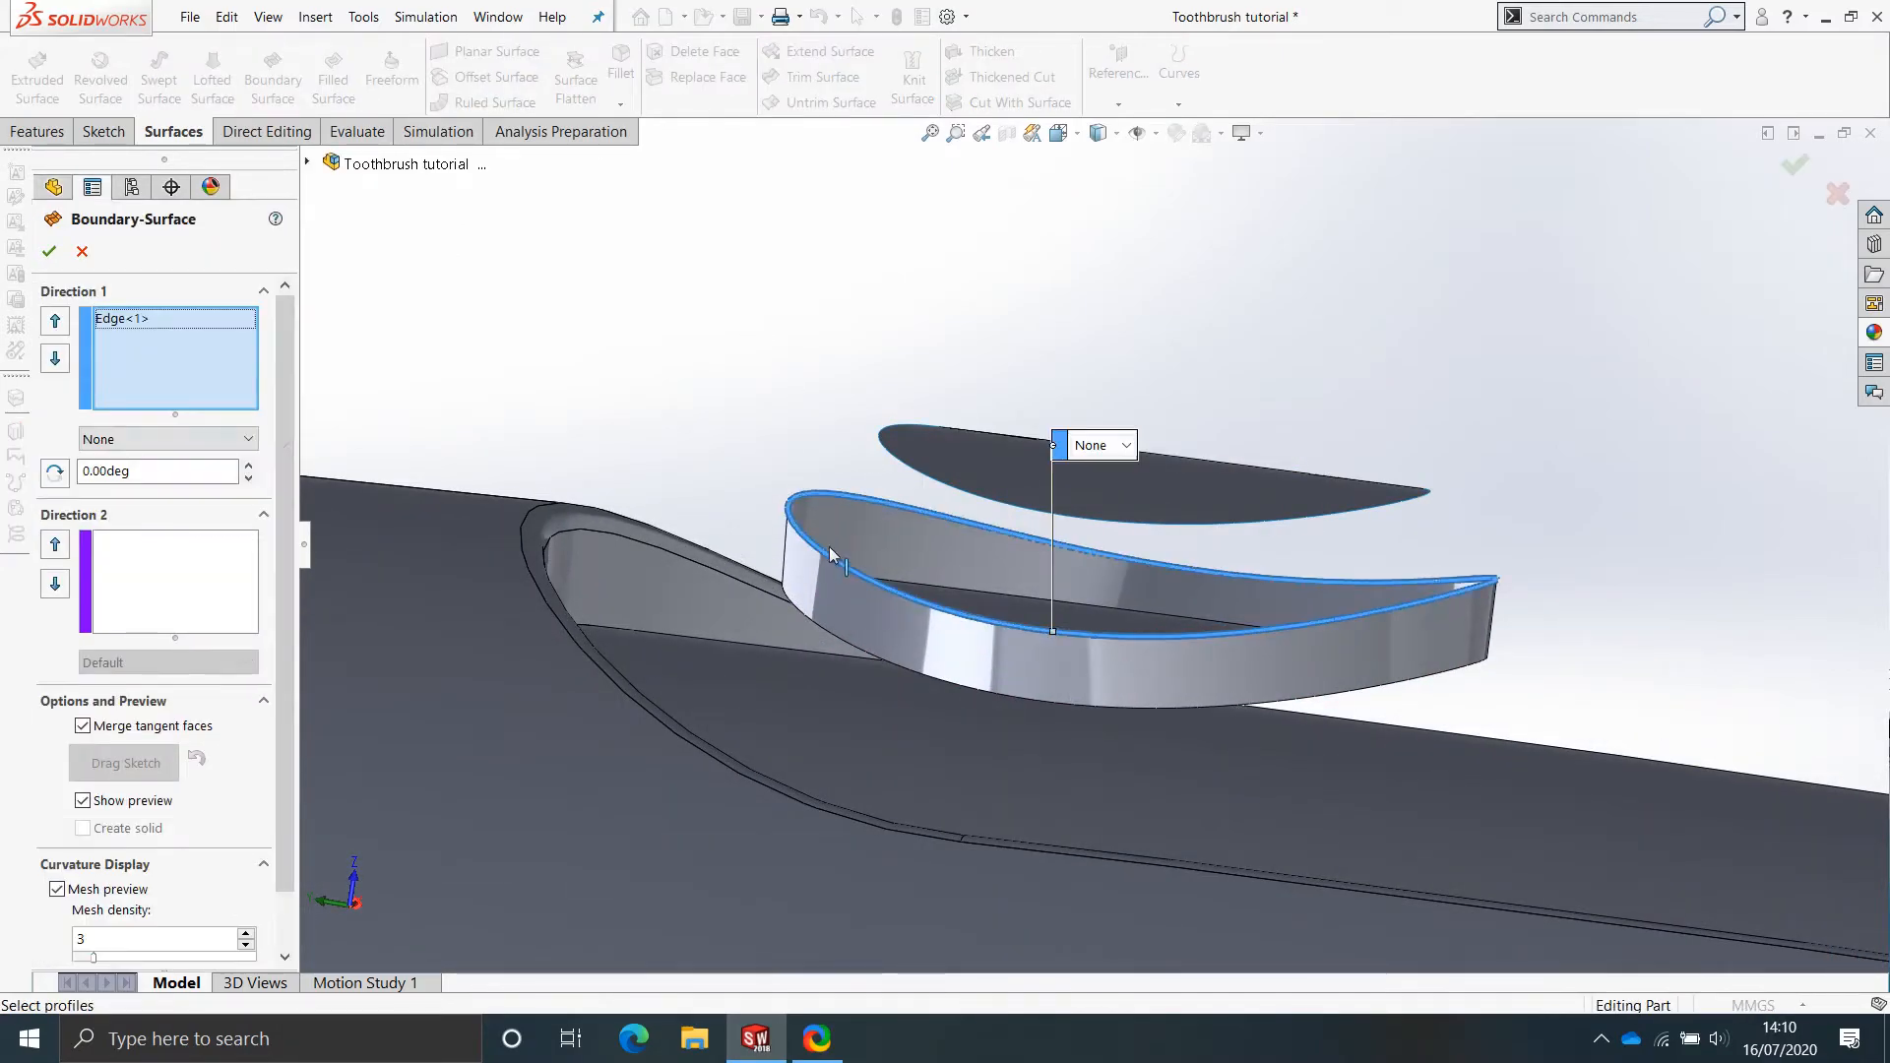
{"action": "left_click", "coordinate": [936, 472]}
{"action": "middle_click_drag", "start_coordinate": [935, 473], "coordinate": [951, 599]}
{"action": "scroll", "coordinate": [888, 797], "scroll_direction": "up", "scroll_amount": 1}
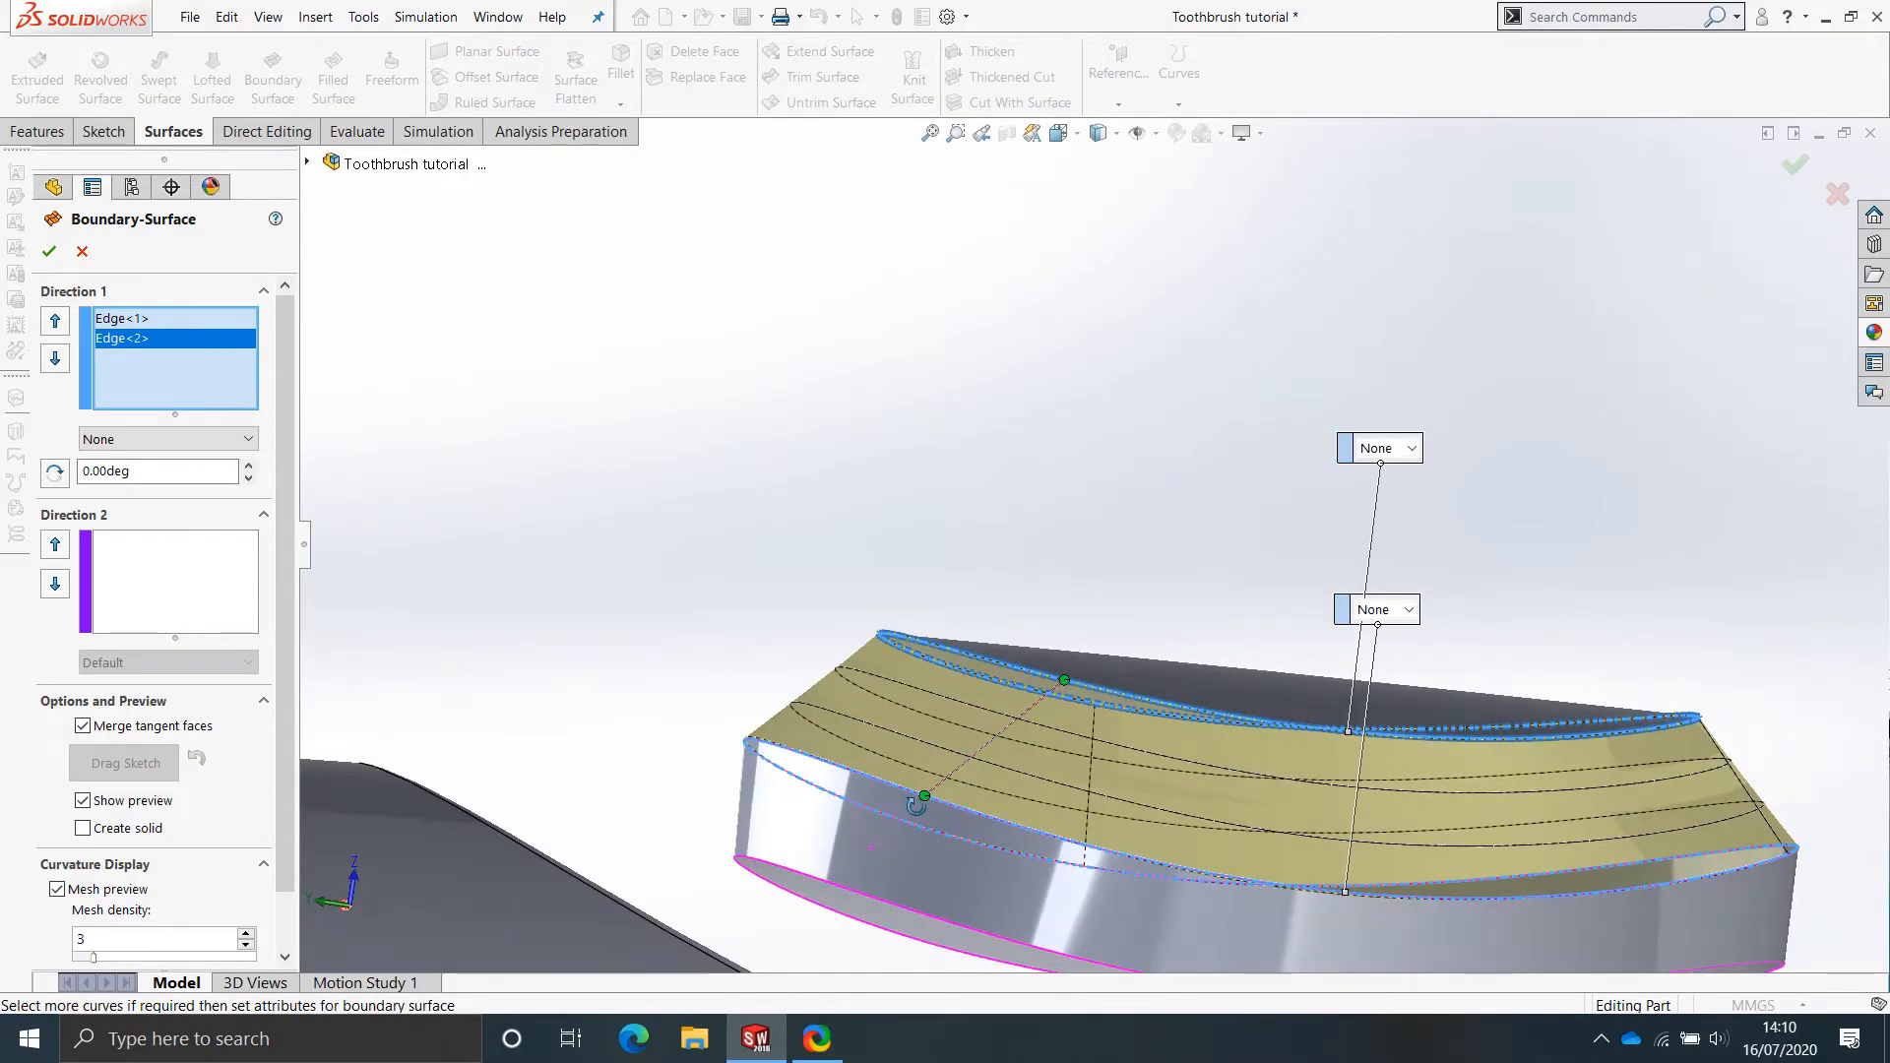
{"action": "middle_click_drag", "start_coordinate": [888, 714], "coordinate": [895, 787]}
{"action": "scroll", "coordinate": [844, 748], "scroll_direction": "up", "scroll_amount": 1}
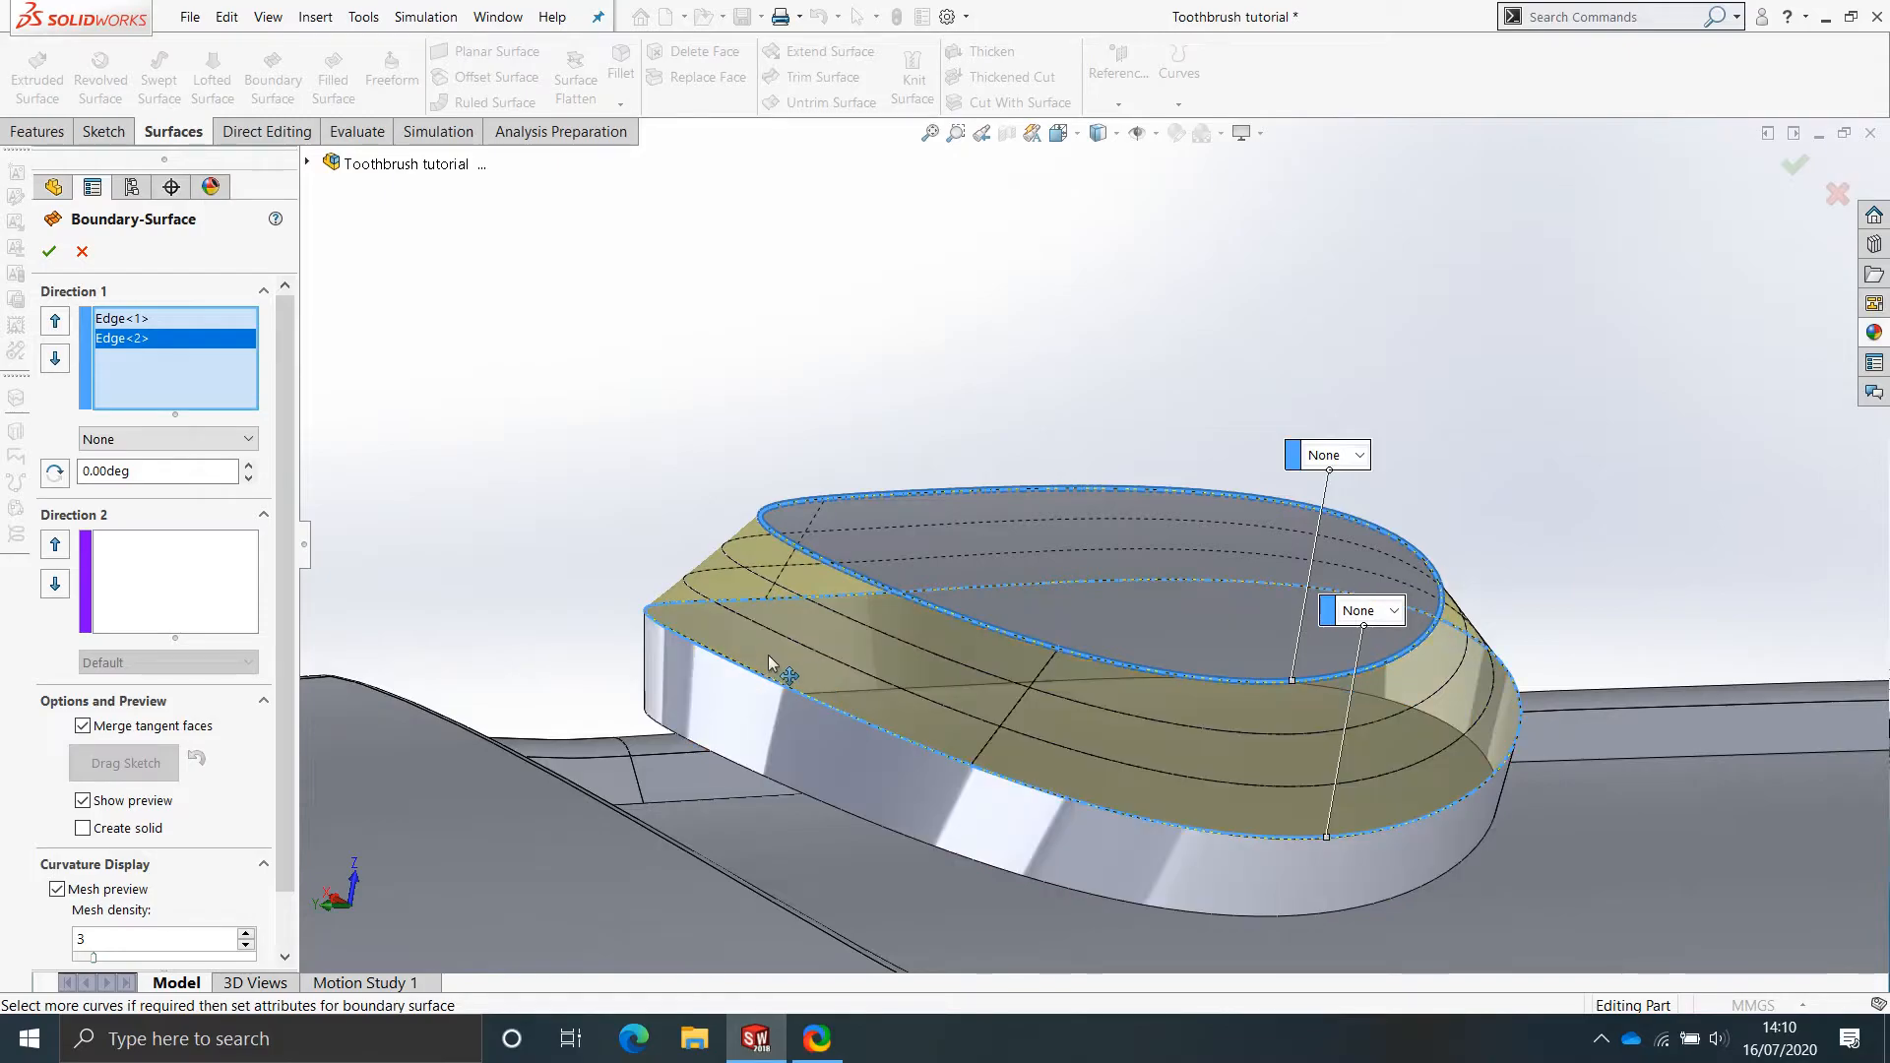
{"action": "left_click_drag", "start_coordinate": [730, 648], "coordinate": [728, 648]}
{"action": "left_click_drag", "start_coordinate": [1059, 651], "coordinate": [880, 578]}
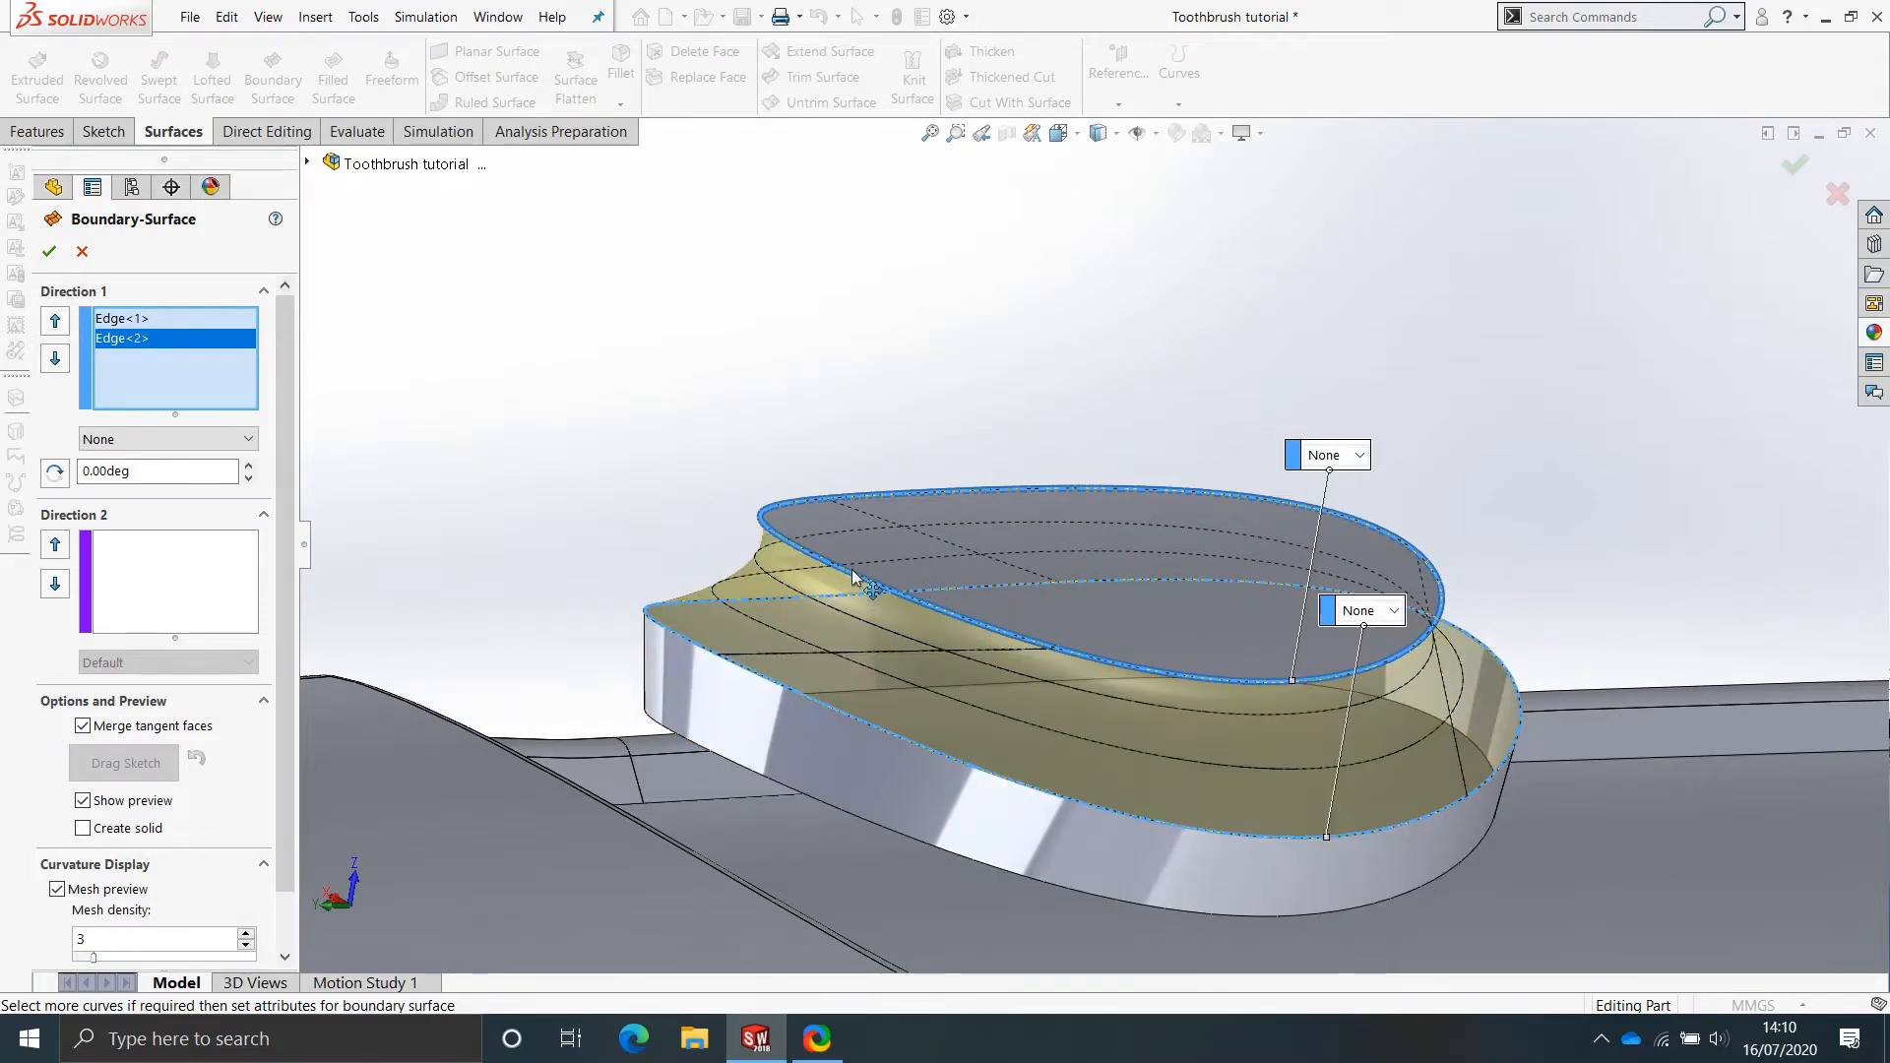
{"action": "middle_click_drag", "start_coordinate": [816, 626], "coordinate": [936, 778]}
{"action": "left_click", "coordinate": [49, 253]}
Examine the tapered boundary surface and the raised disc from several angles around the button.
{"action": "middle_click_drag", "start_coordinate": [1166, 847], "coordinate": [1163, 787]}
{"action": "scroll", "coordinate": [837, 628], "scroll_direction": "down", "scroll_amount": 5}
{"action": "middle_click_drag", "start_coordinate": [842, 620], "coordinate": [821, 502]}
{"action": "scroll", "coordinate": [1058, 571], "scroll_direction": "up", "scroll_amount": 2}
{"action": "middle_click_drag", "start_coordinate": [1034, 590], "coordinate": [990, 632]}
{"action": "scroll", "coordinate": [1001, 538], "scroll_direction": "down", "scroll_amount": 4}
{"action": "middle_click_drag", "start_coordinate": [1002, 537], "coordinate": [1016, 519]}
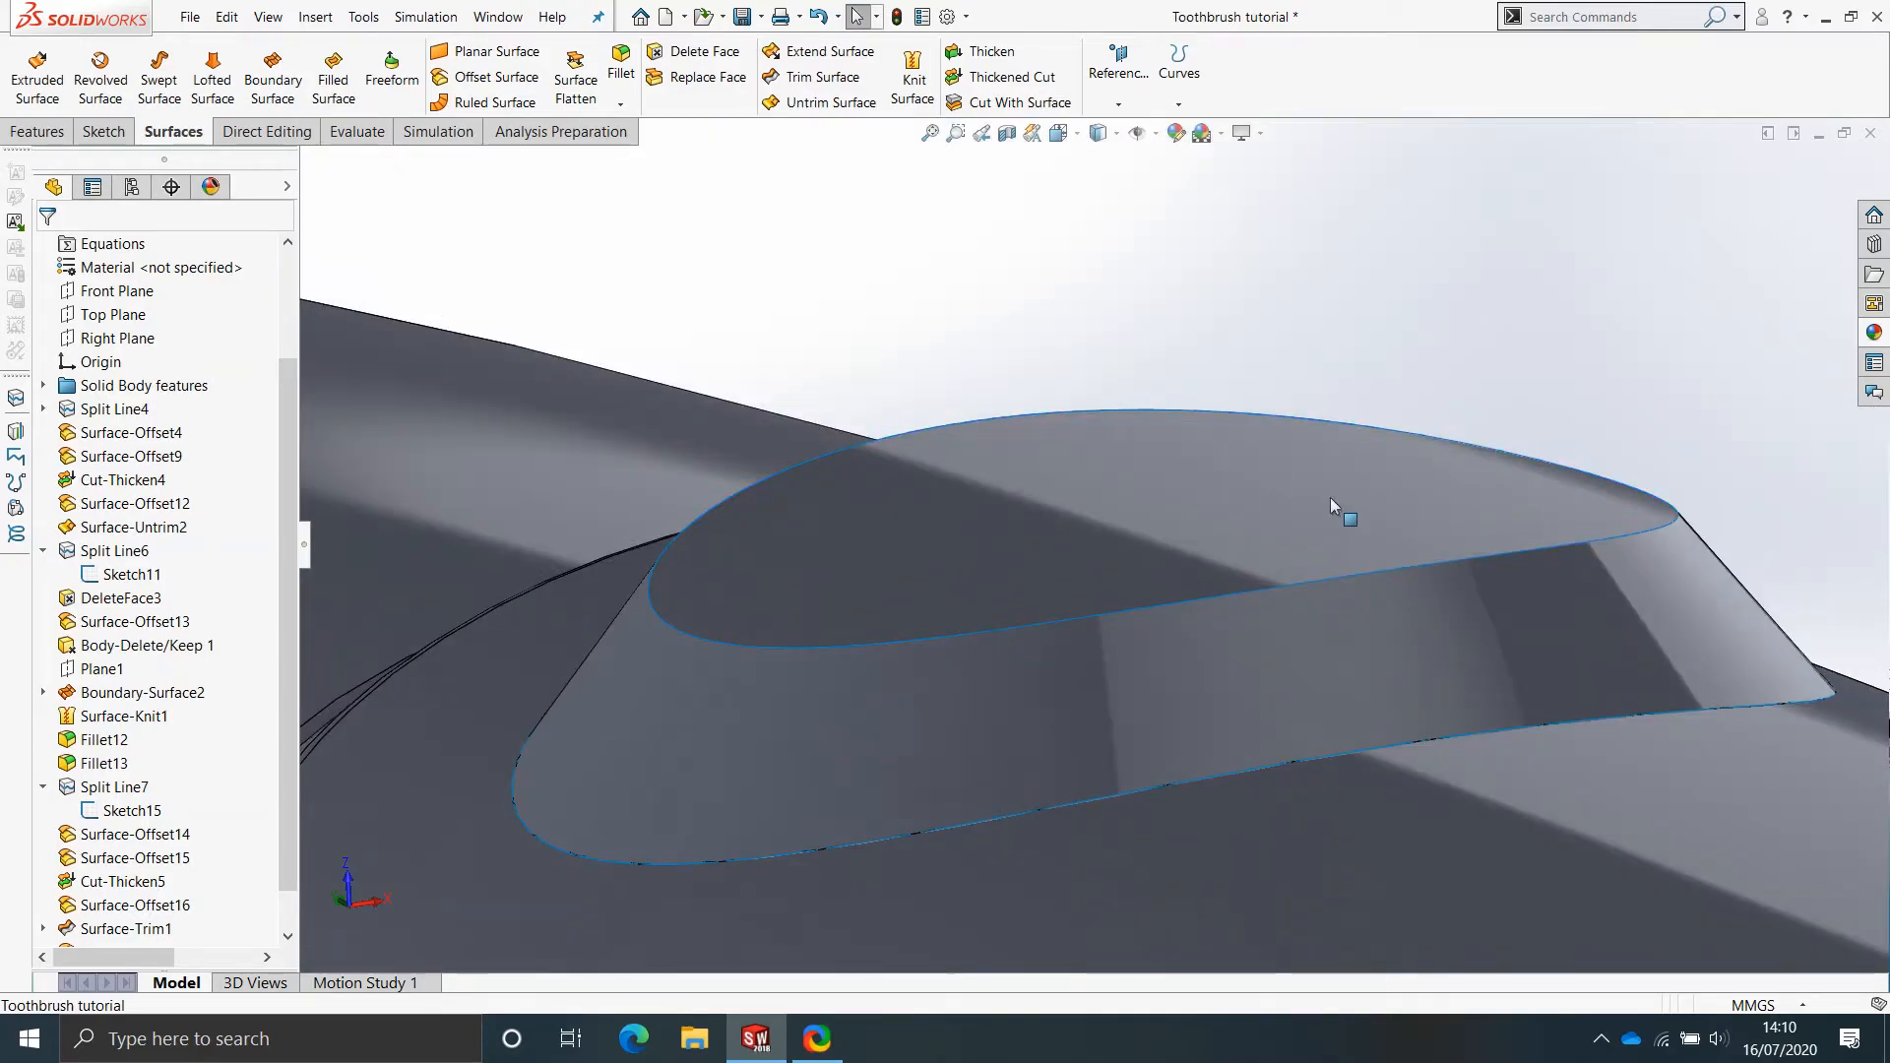
Hide the raised disc and the surrounding handle bodies to isolate the tapered boundary surface and the recess surface.
{"action": "key", "text": "Tab"}
{"action": "scroll", "coordinate": [1203, 531], "scroll_direction": "up", "scroll_amount": 1}
{"action": "middle_click_drag", "start_coordinate": [1203, 534], "coordinate": [1065, 543]}
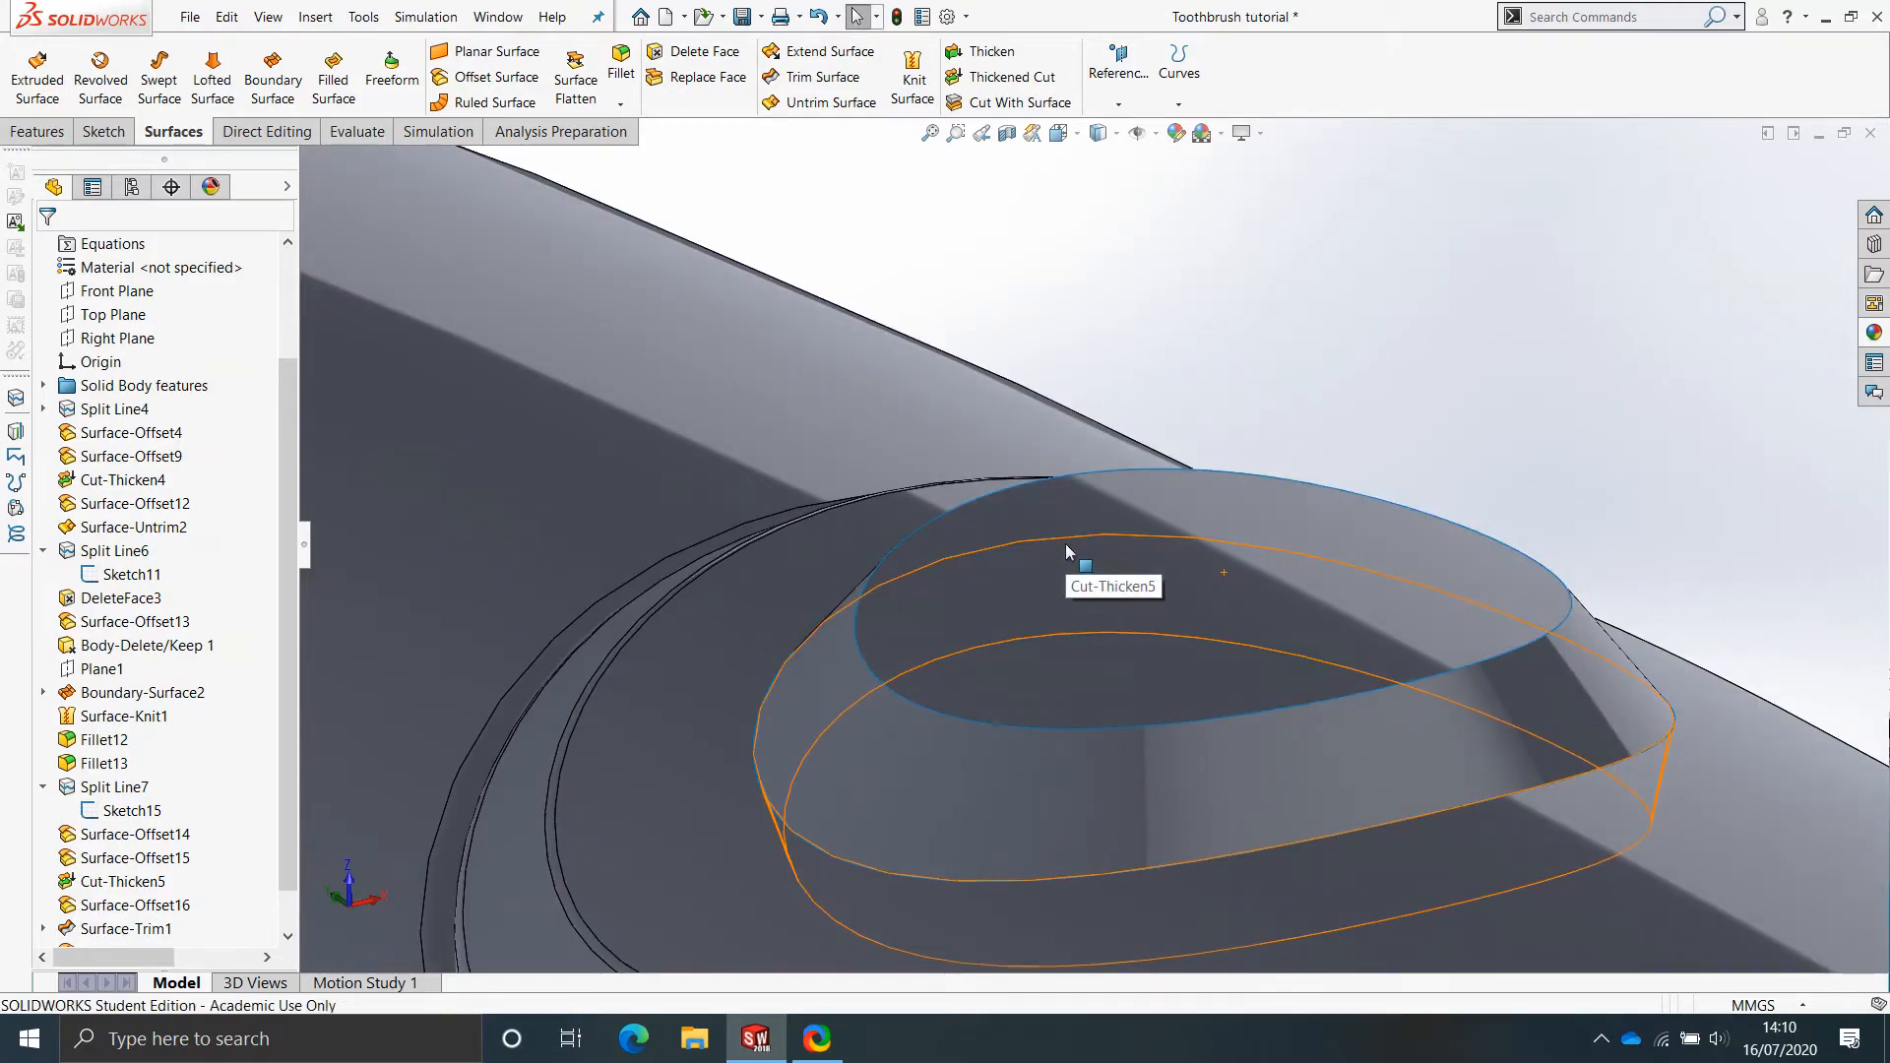
{"action": "key", "text": "Tab"}
{"action": "key", "text": "shift+Tab"}
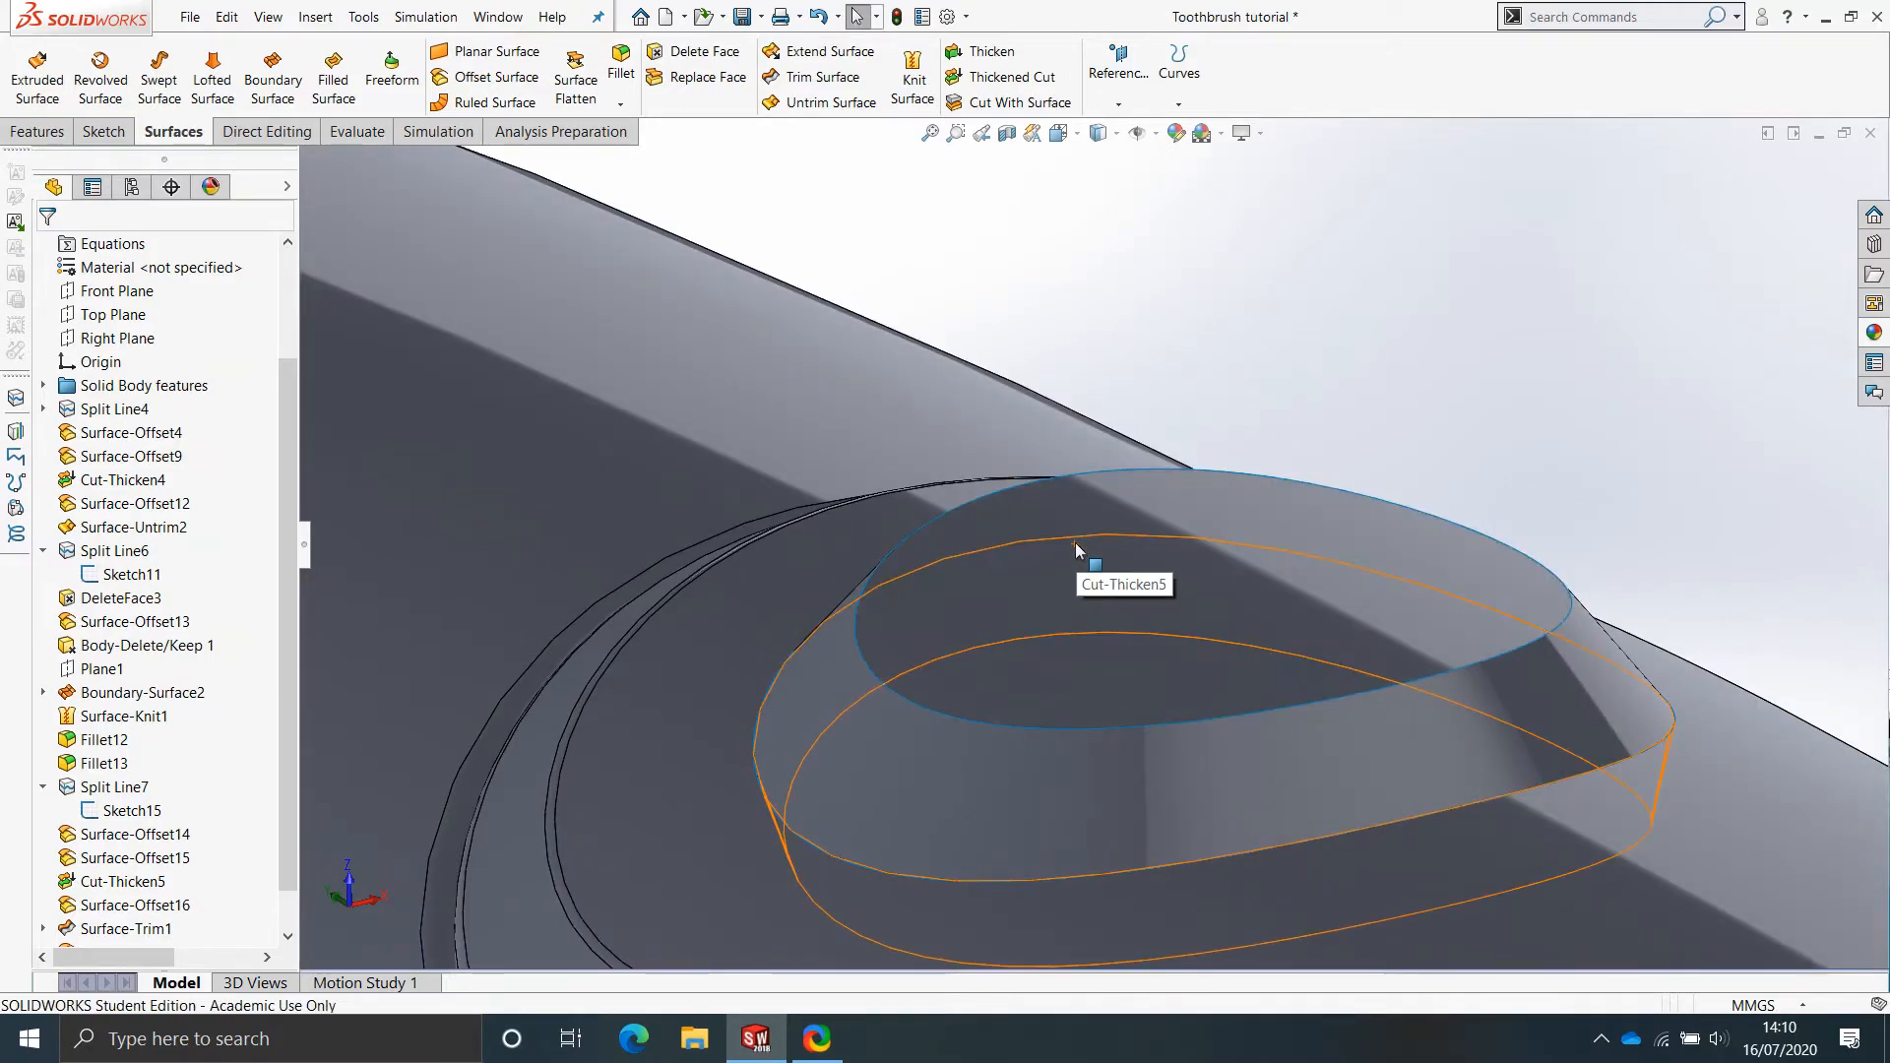
{"action": "key", "text": "Tab"}
{"action": "middle_click_drag", "start_coordinate": [802, 413], "coordinate": [1221, 646]}
{"action": "scroll", "coordinate": [1173, 658], "scroll_direction": "up", "scroll_amount": 4}
{"action": "key", "text": "Tab"}
{"action": "scroll", "coordinate": [1065, 582], "scroll_direction": "down", "scroll_amount": 2}
{"action": "mouse_move", "coordinate": [1065, 581]}
{"action": "middle_mouse_down"}
{"action": "mouse_move", "coordinate": [1106, 548]}
{"action": "mouse_move", "coordinate": [1039, 594]}
{"action": "middle_mouse_up"}
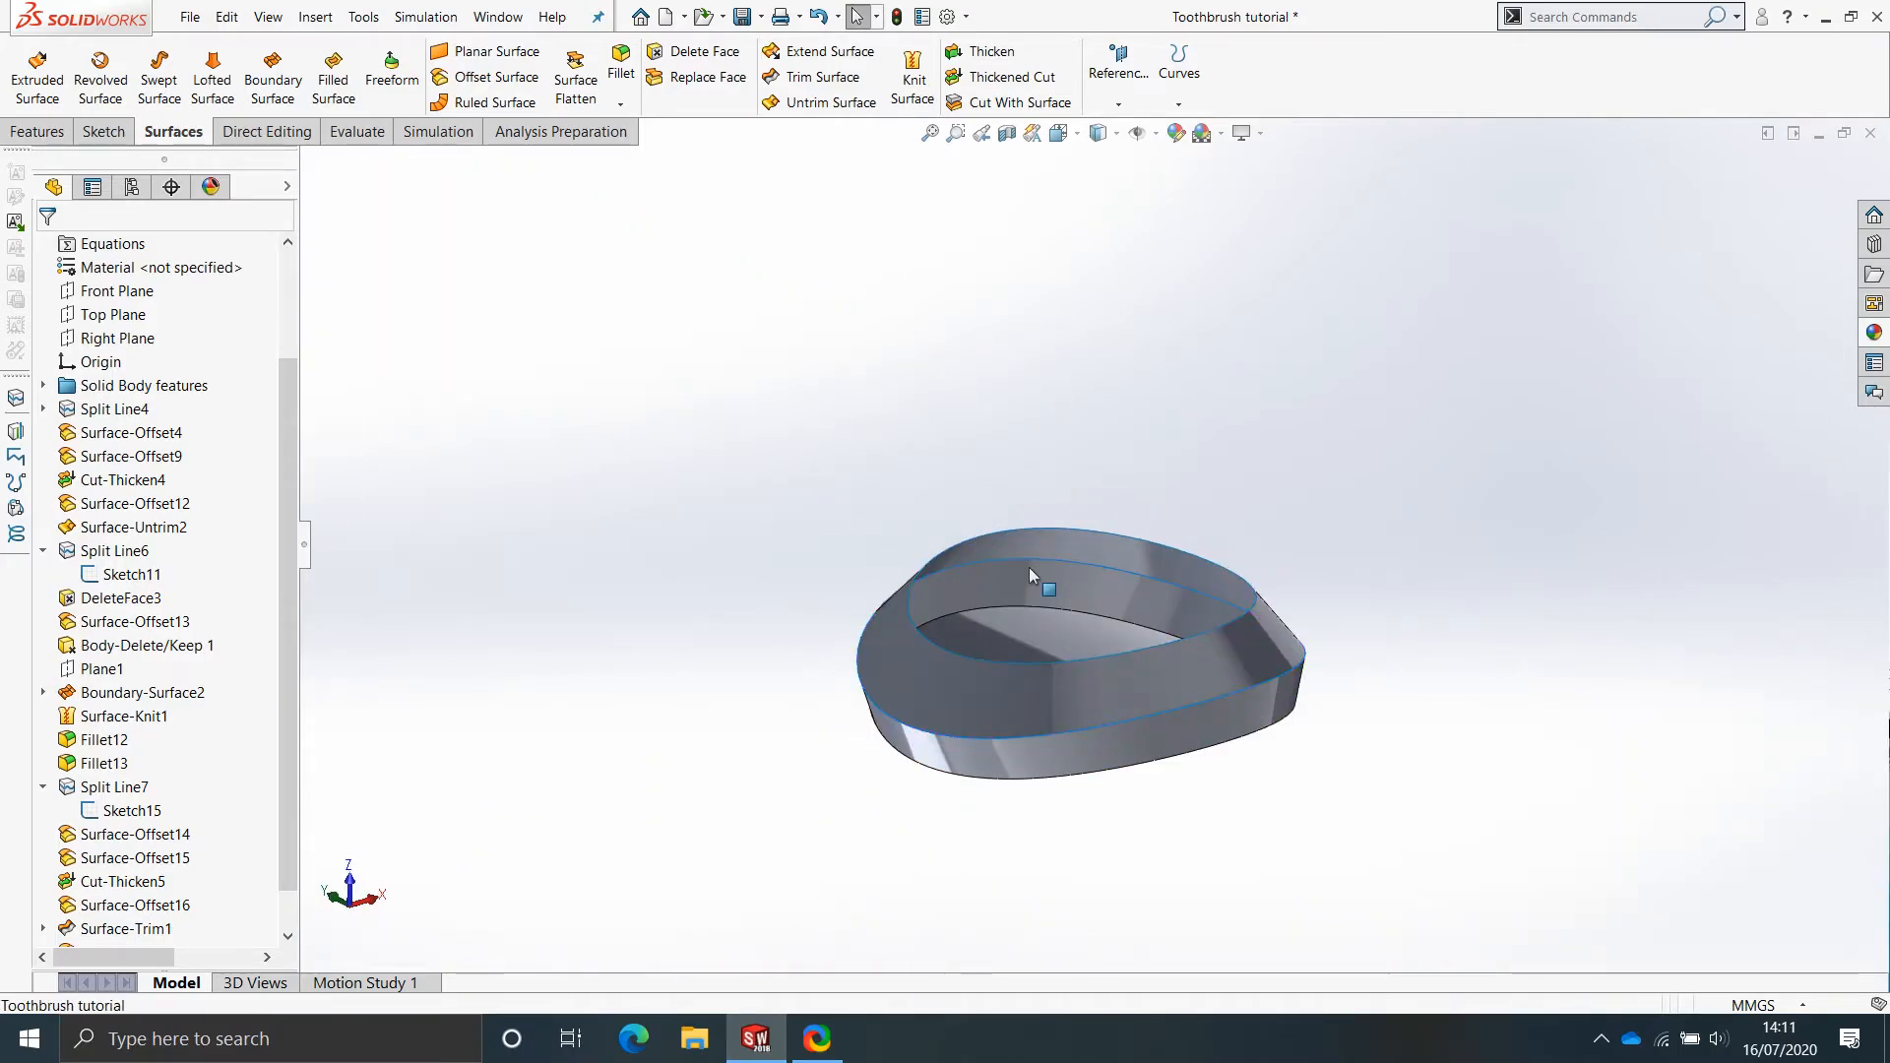
Hide the two sketches with the circular outlines beside the isolated surfaces.
{"action": "scroll", "coordinate": [948, 622], "scroll_direction": "down", "scroll_amount": 4}
{"action": "middle_click_drag", "start_coordinate": [1152, 581], "coordinate": [1055, 515]}
{"action": "scroll", "coordinate": [1107, 548], "scroll_direction": "up", "scroll_amount": 6}
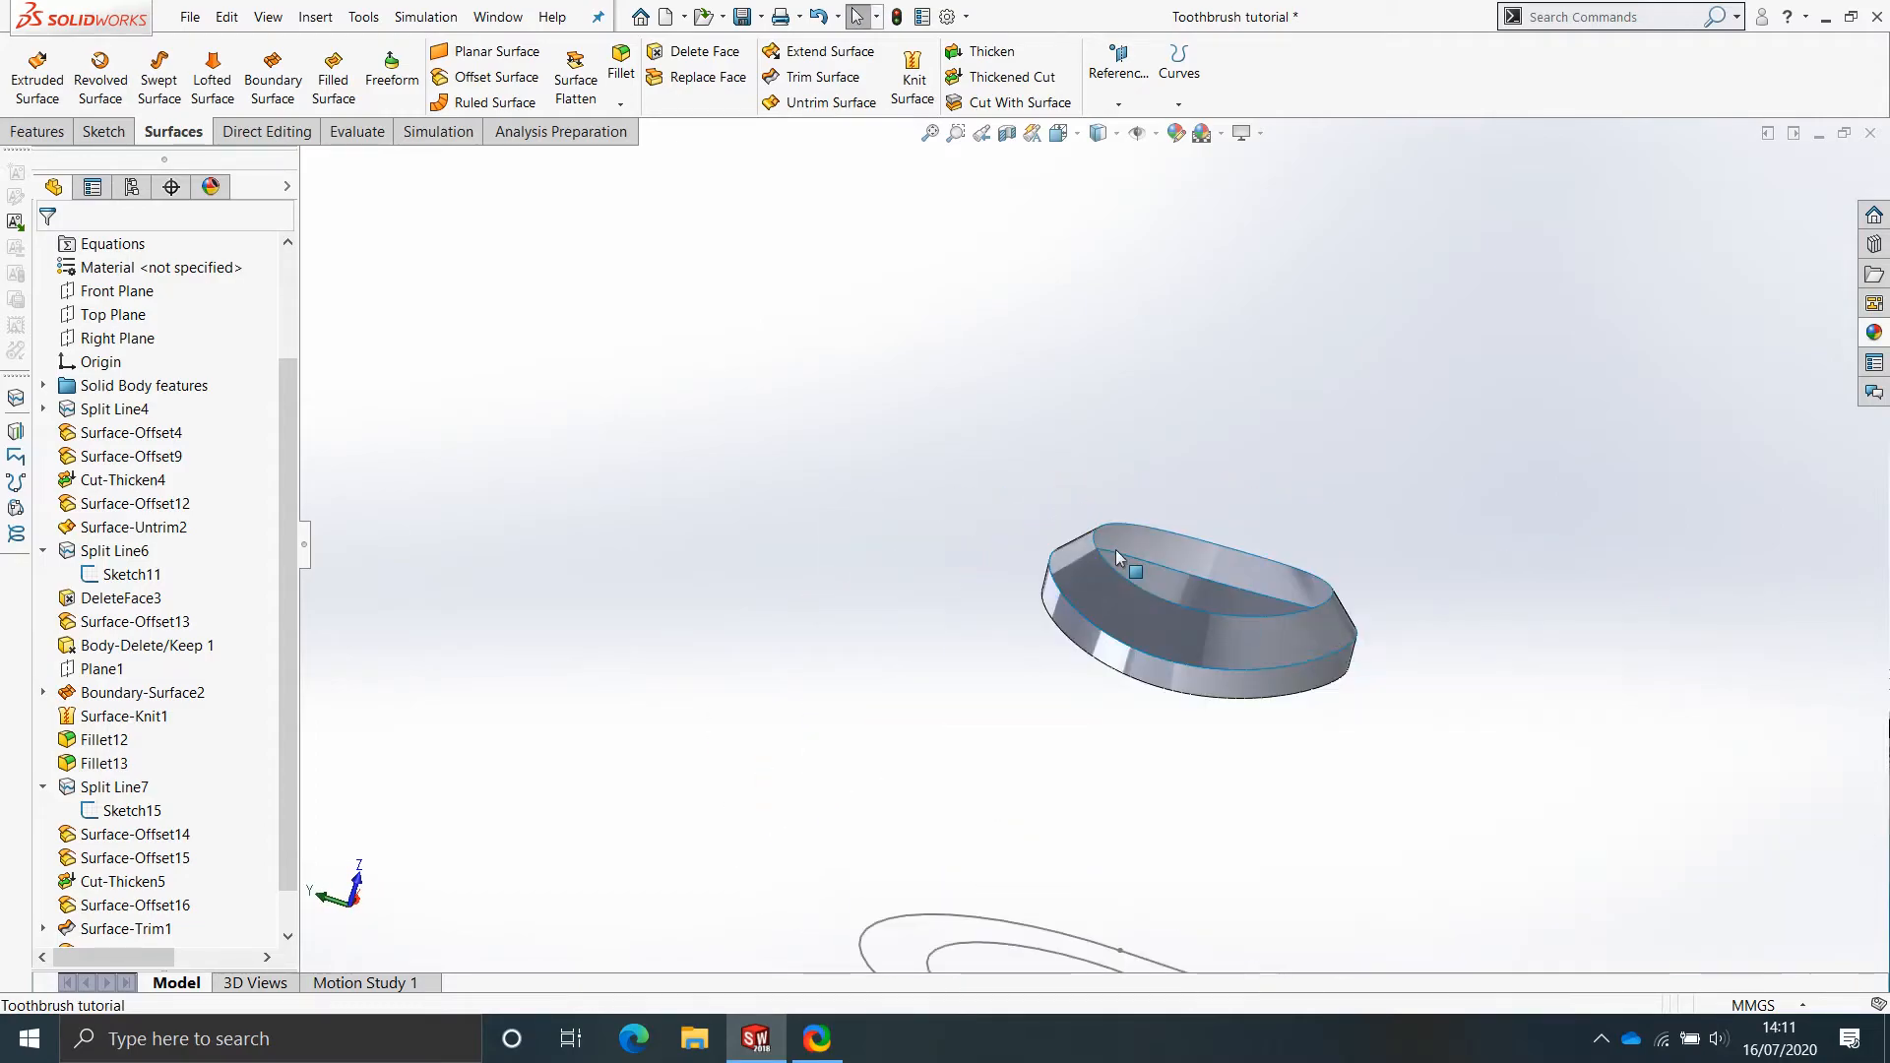
{"action": "scroll", "coordinate": [1278, 595], "scroll_direction": "down", "scroll_amount": 3}
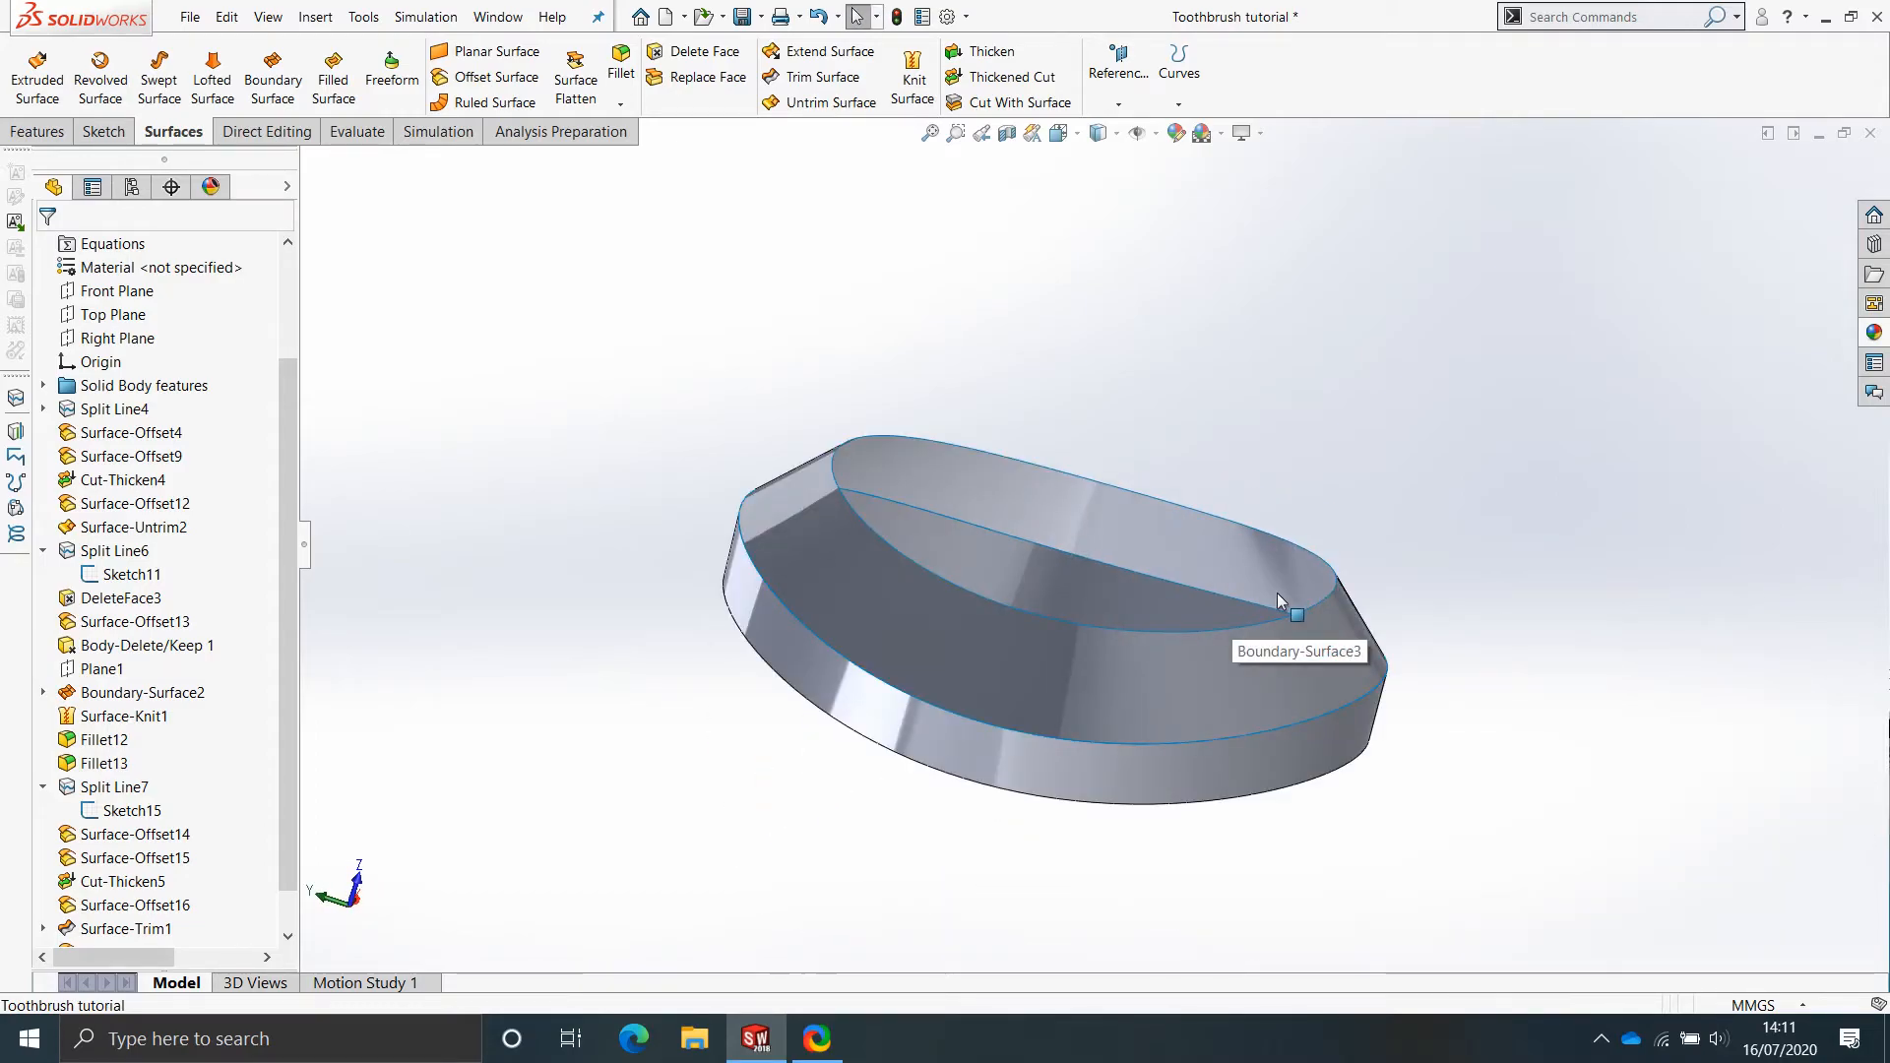
{"action": "middle_click_drag", "start_coordinate": [1278, 593], "coordinate": [1137, 634]}
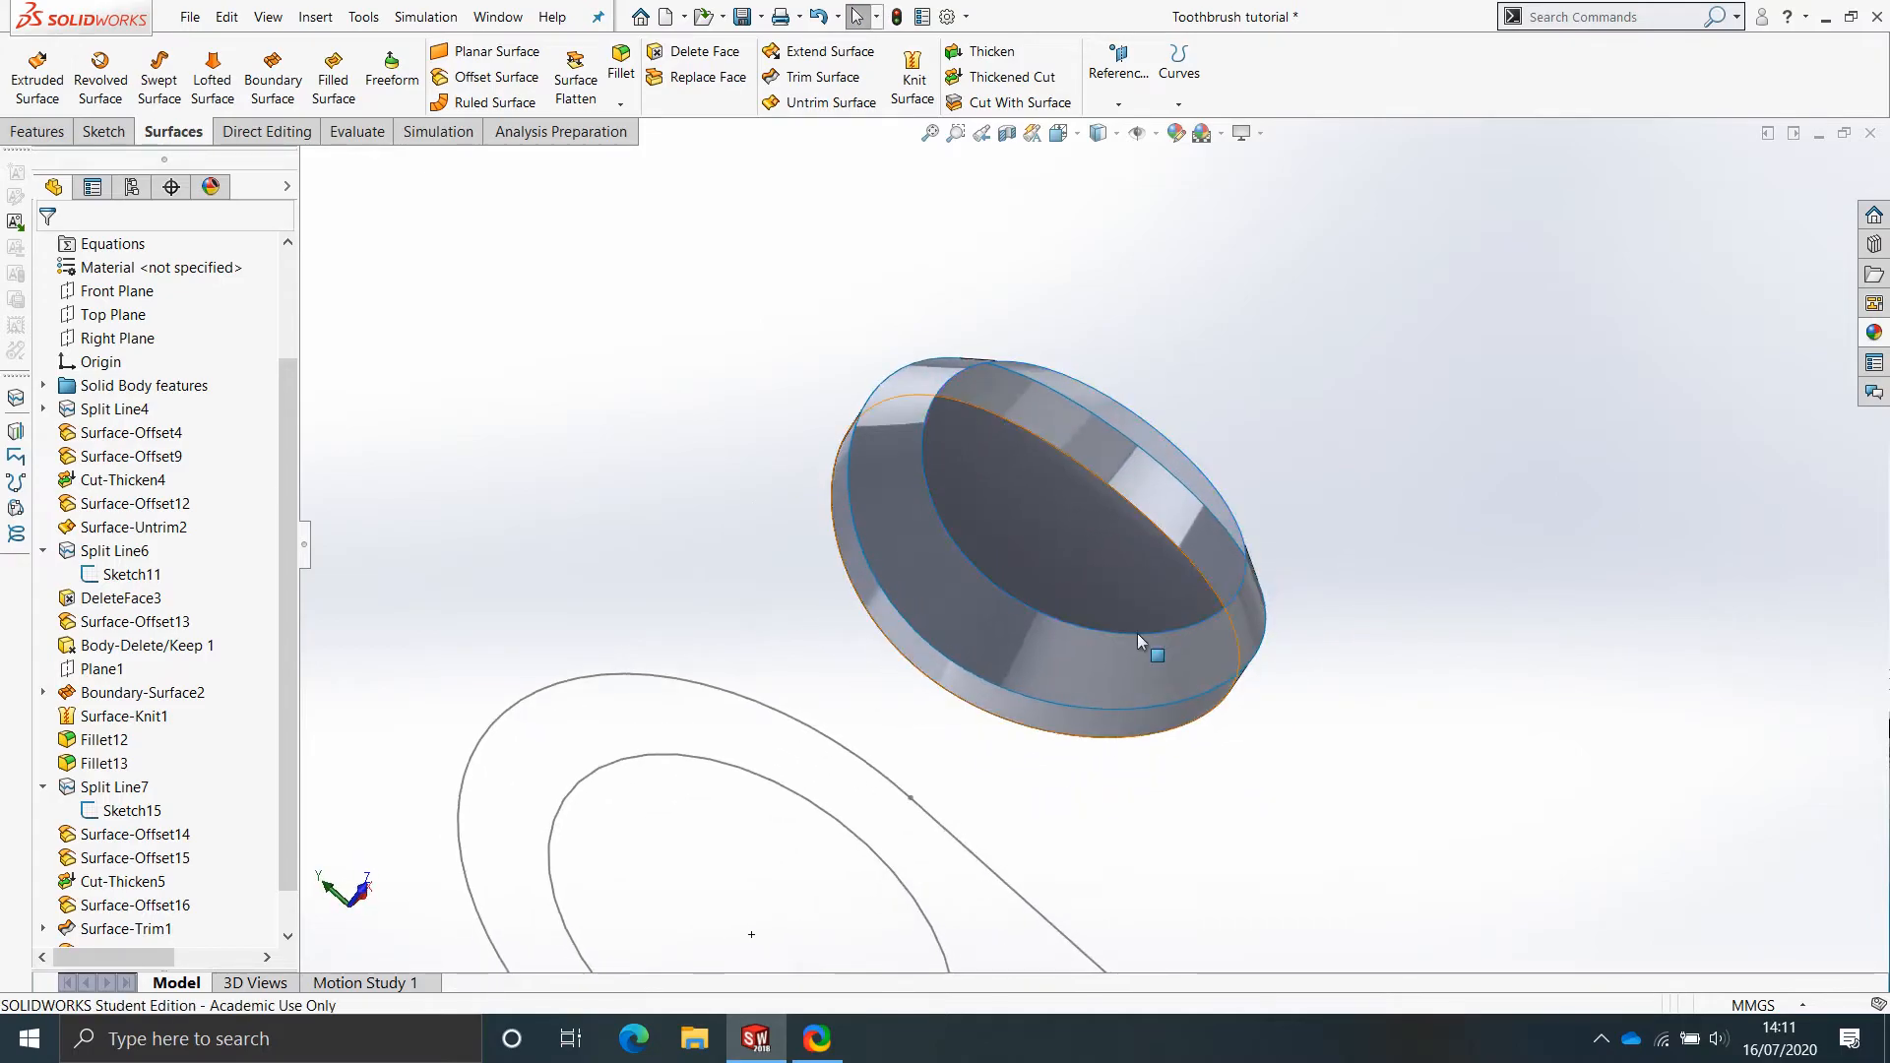
{"action": "left_click", "coordinate": [118, 337]}
{"action": "mouse_move", "coordinate": [1276, 496]}
{"action": "middle_mouse_down"}
{"action": "mouse_move", "coordinate": [1185, 443]}
{"action": "mouse_move", "coordinate": [1139, 511]}
{"action": "mouse_move", "coordinate": [1220, 506]}
{"action": "mouse_move", "coordinate": [1325, 459]}
{"action": "mouse_move", "coordinate": [1299, 471]}
{"action": "middle_mouse_up"}
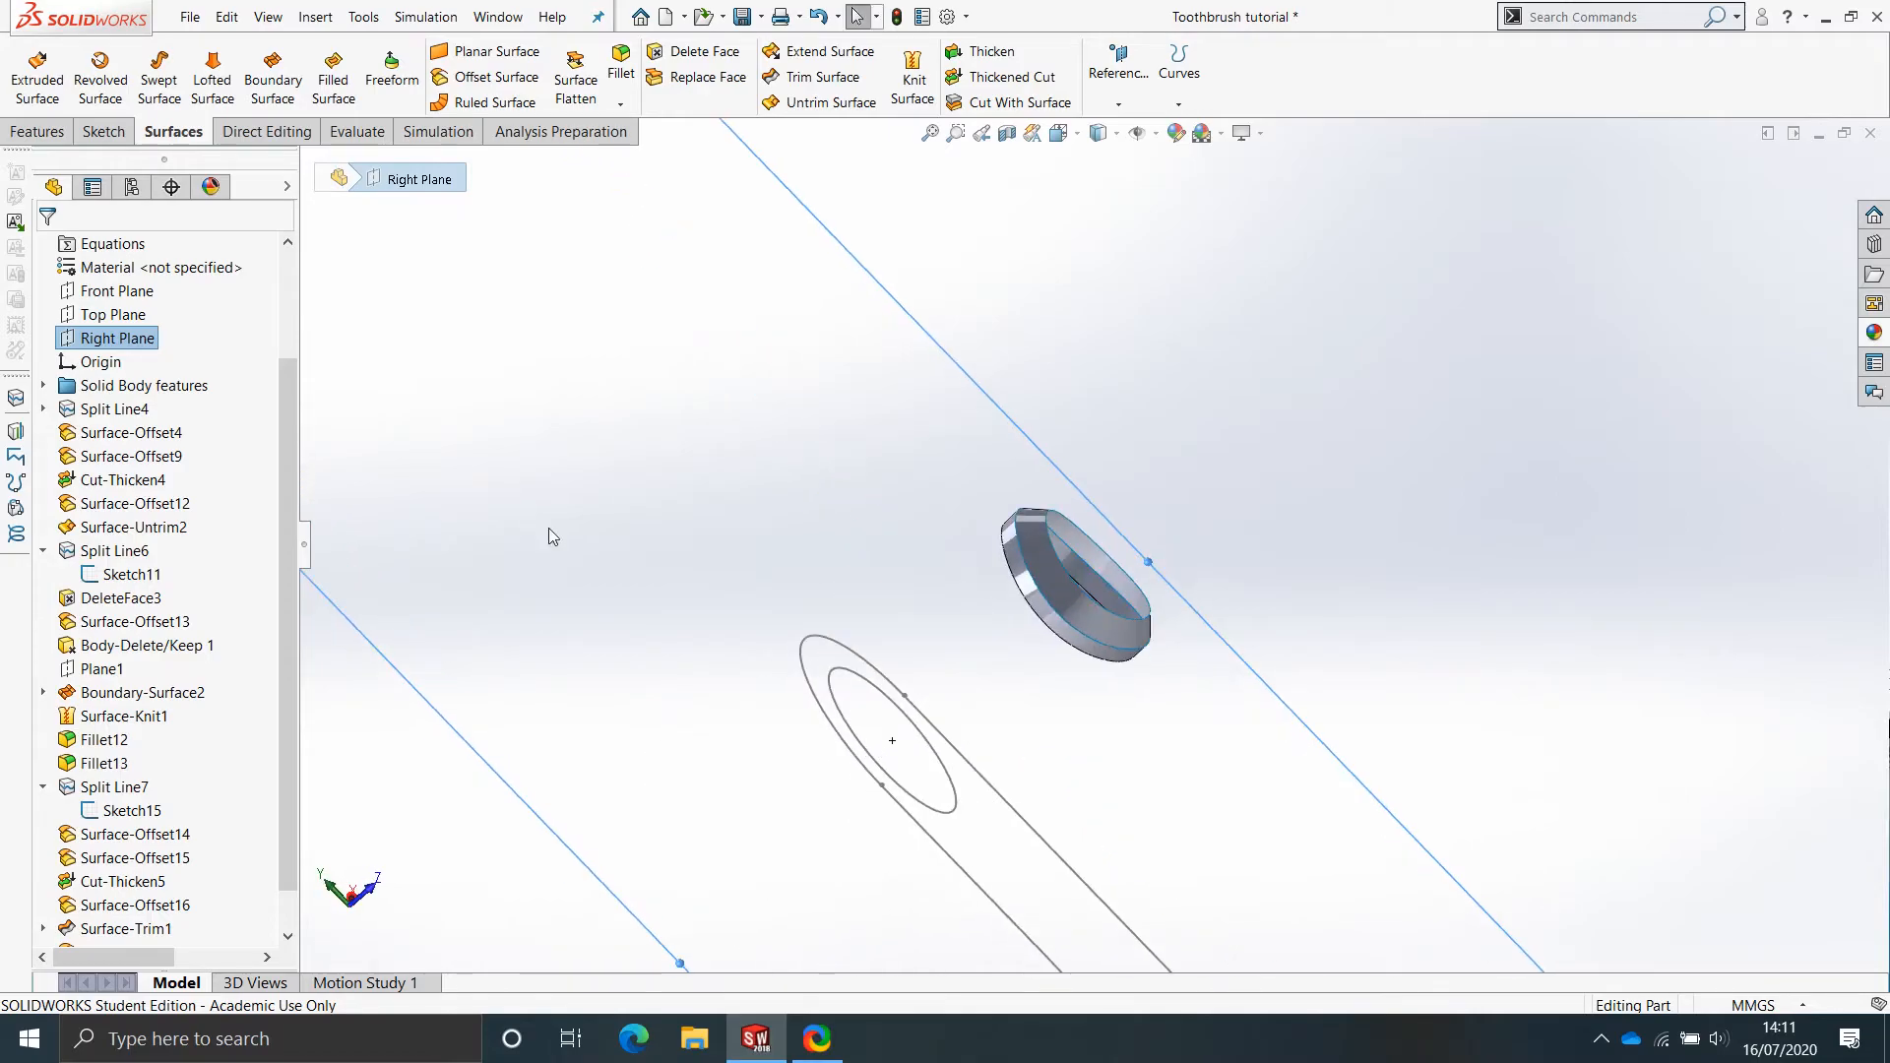
{"action": "right_click", "coordinate": [816, 702]}
{"action": "left_click", "coordinate": [856, 669]}
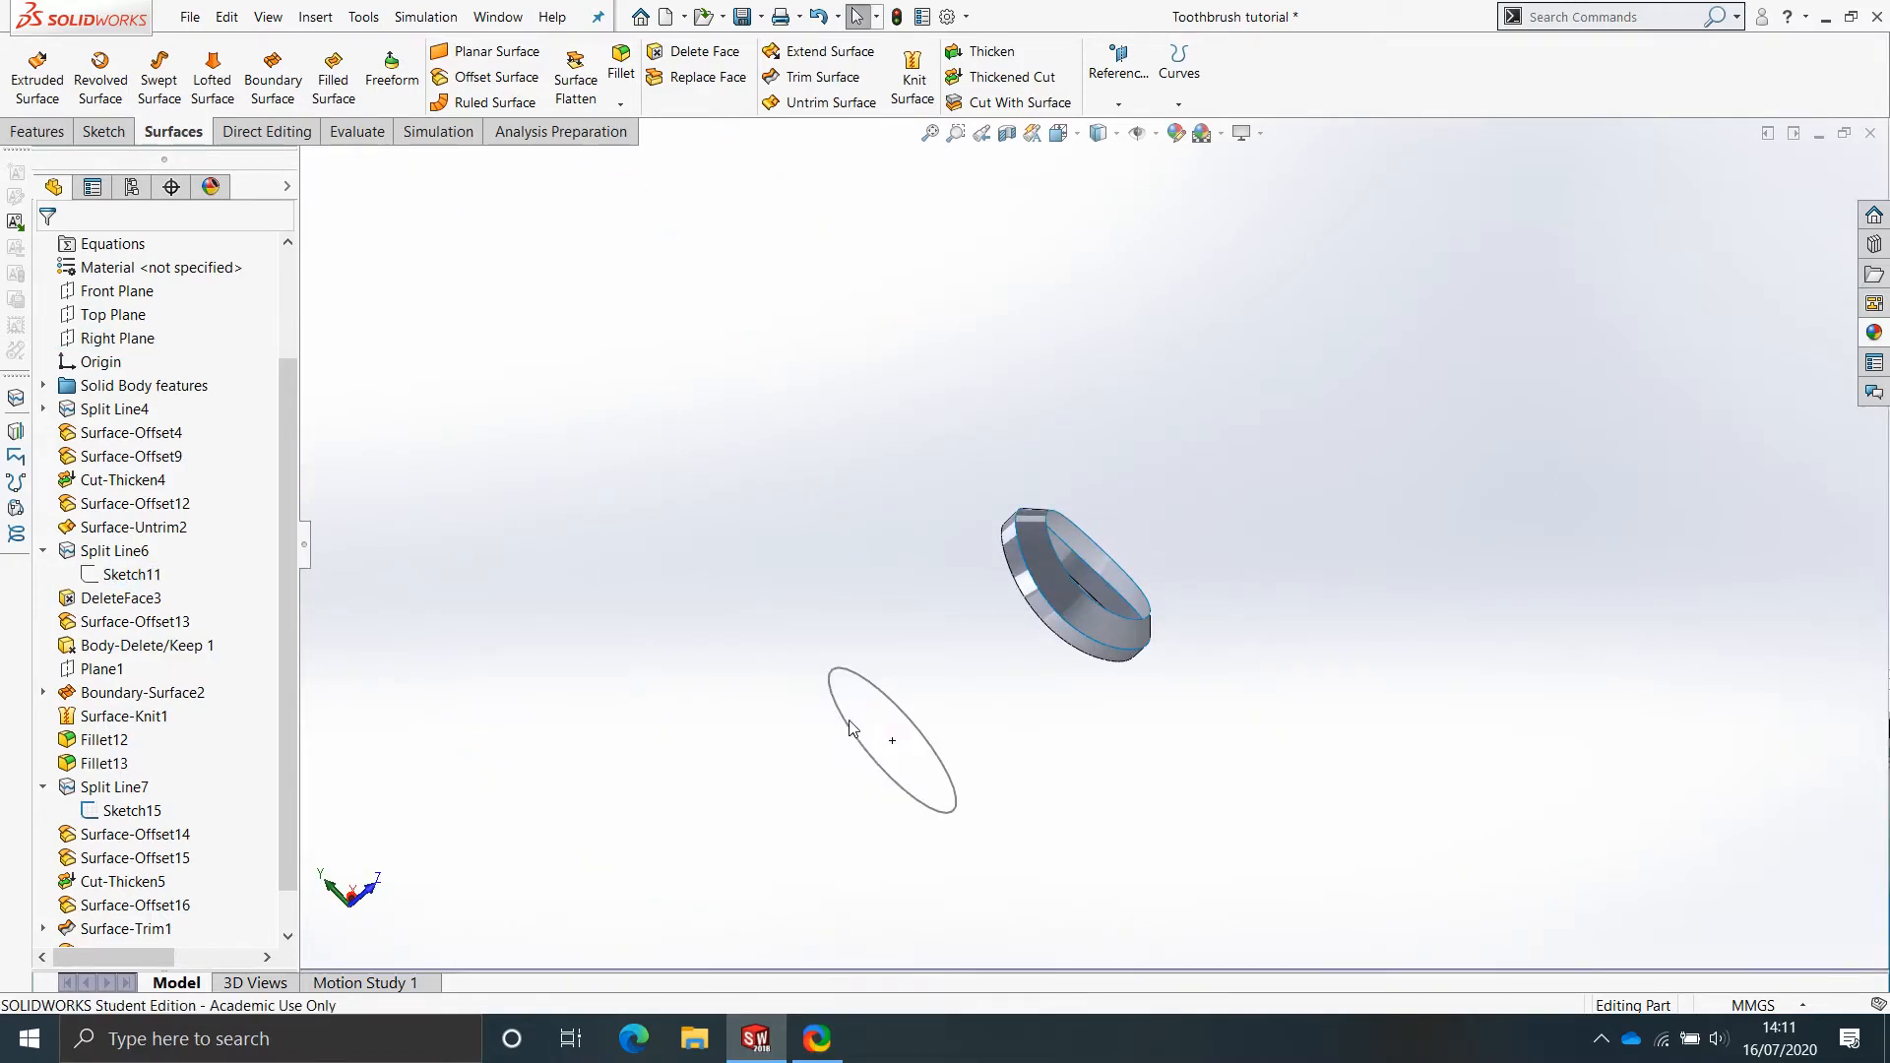
{"action": "right_click", "coordinate": [861, 724]}
{"action": "left_click", "coordinate": [893, 695]}
{"action": "scroll", "coordinate": [983, 571], "scroll_direction": "down", "scroll_amount": 5}
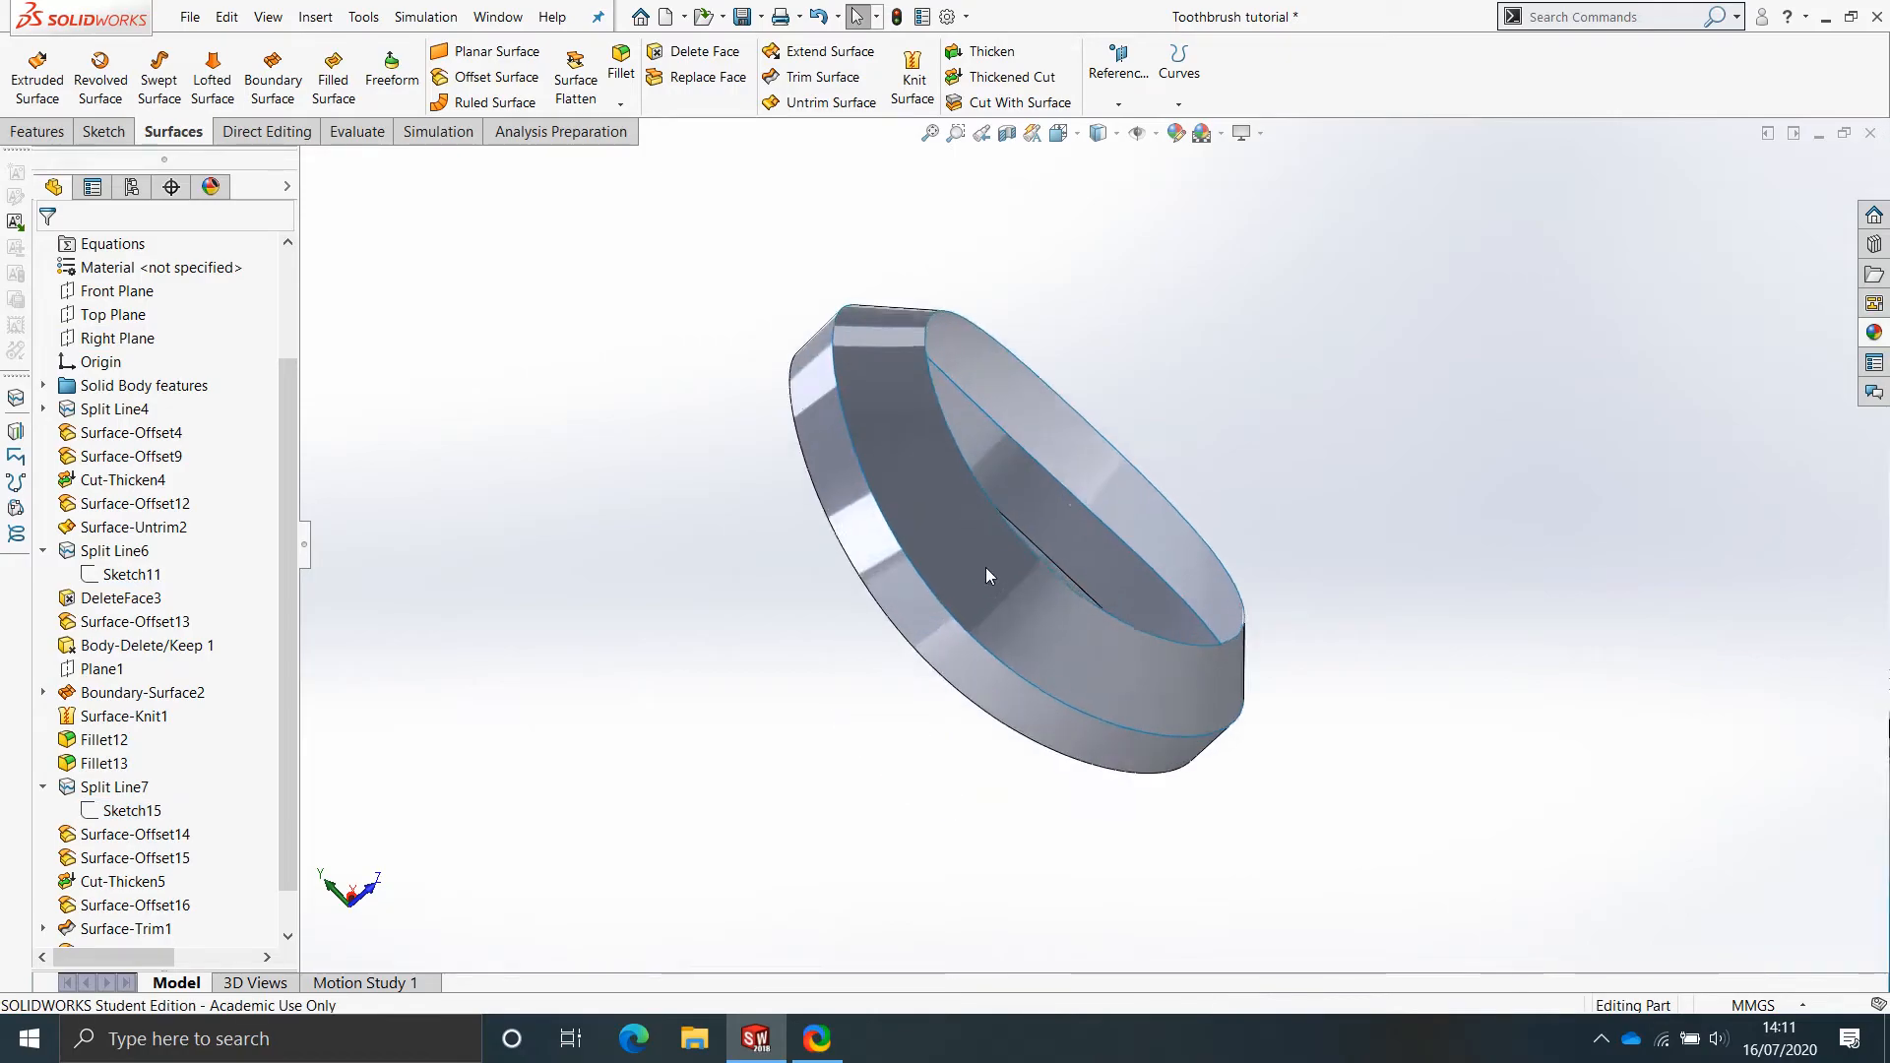
Start a sketch on the Right Plane and draw a three-point arc across the boundary surface's opening, bowed toward the recess floor.
{"action": "right_click", "coordinate": [115, 339]}
{"action": "left_click", "coordinate": [129, 304]}
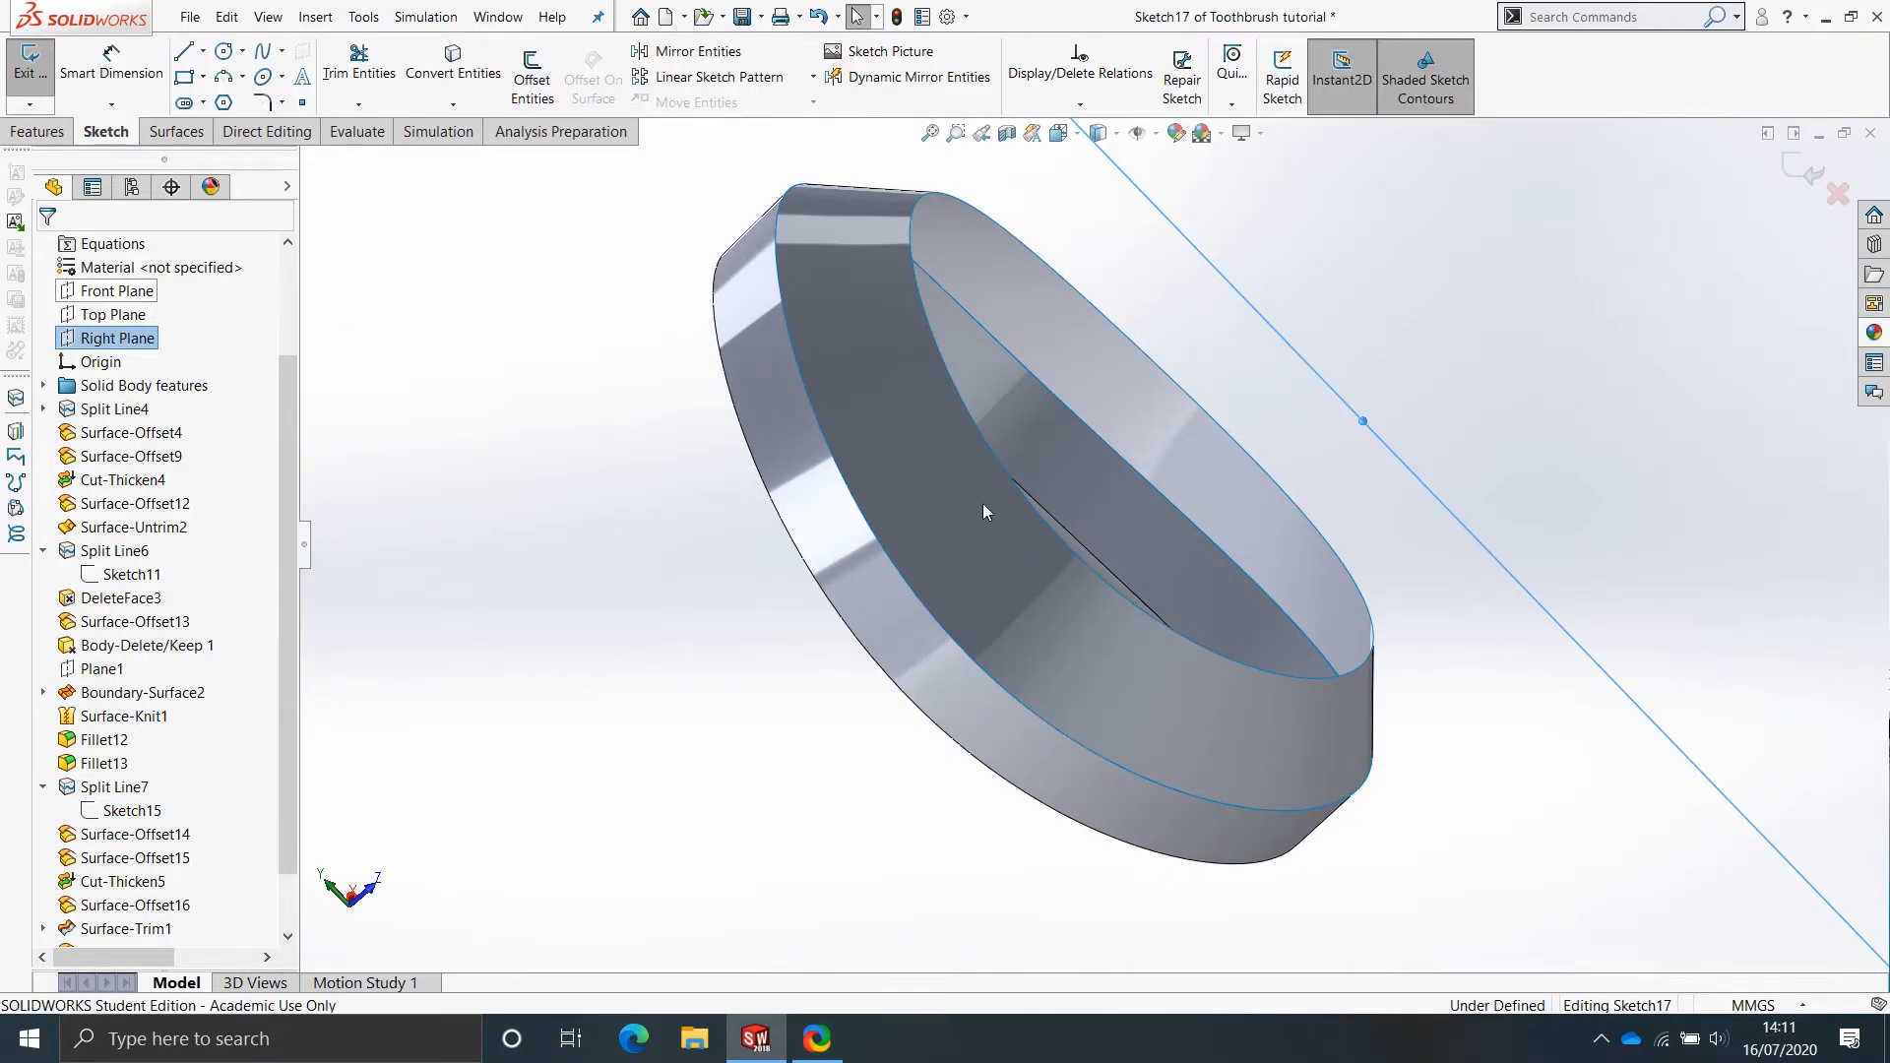
{"action": "scroll", "coordinate": [1420, 398], "scroll_direction": "up", "scroll_amount": 2}
{"action": "mouse_move", "coordinate": [1102, 457]}
{"action": "middle_mouse_down"}
{"action": "mouse_move", "coordinate": [1122, 503]}
{"action": "mouse_move", "coordinate": [1304, 410]}
{"action": "middle_mouse_up"}
{"action": "scroll", "coordinate": [1231, 453], "scroll_direction": "down", "scroll_amount": 5}
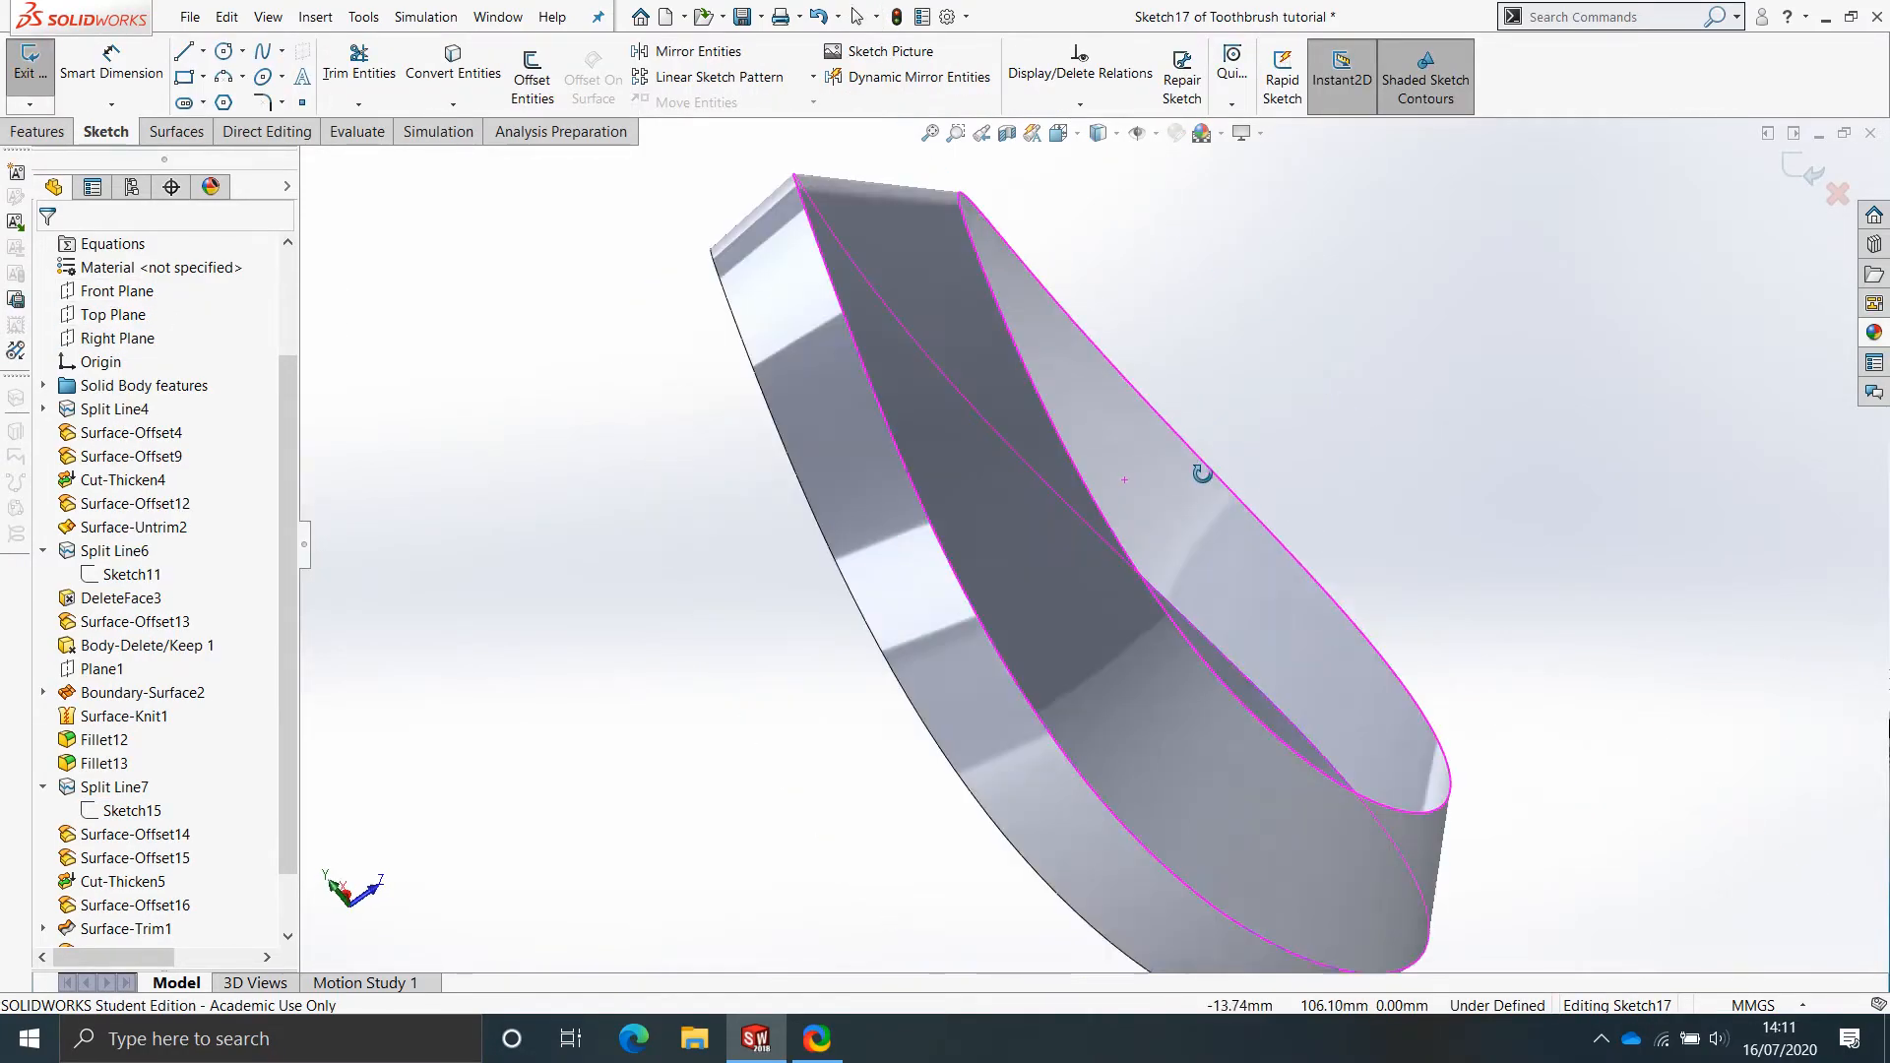
{"action": "left_click", "coordinate": [225, 77]}
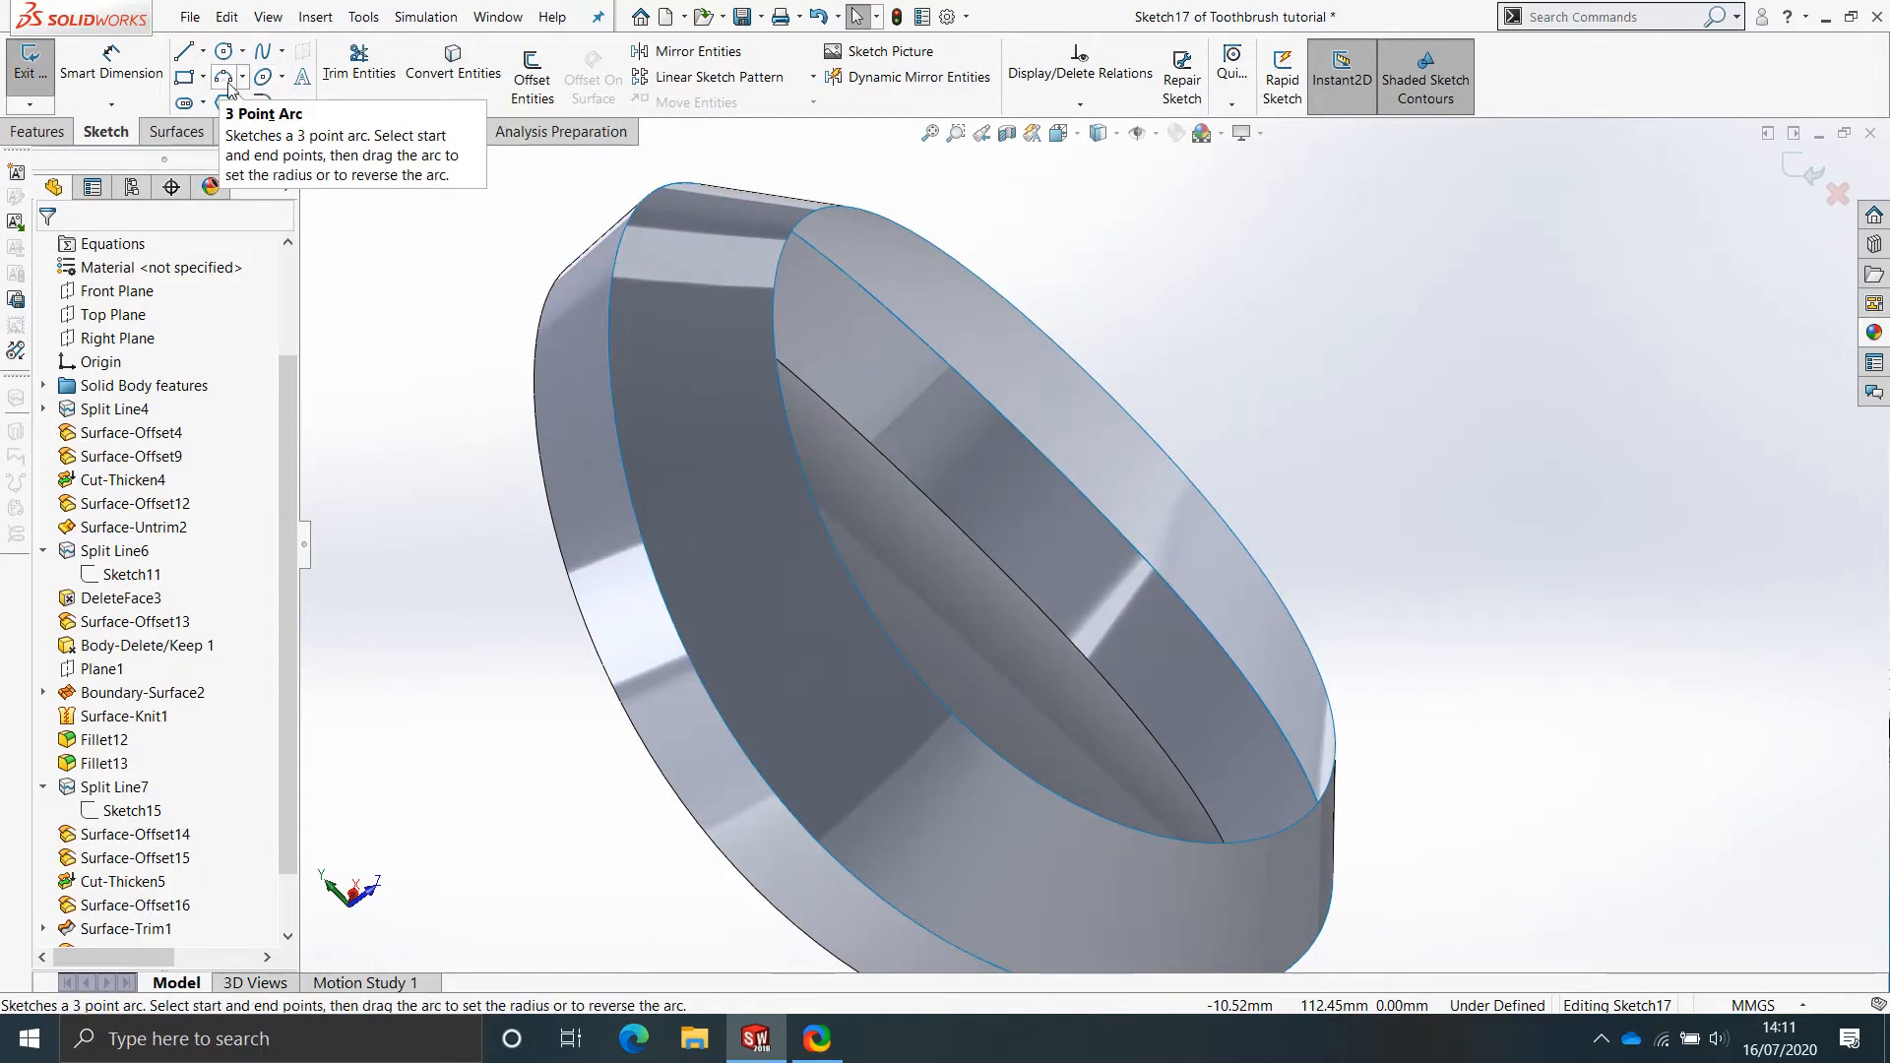
{"action": "left_click", "coordinate": [787, 241]}
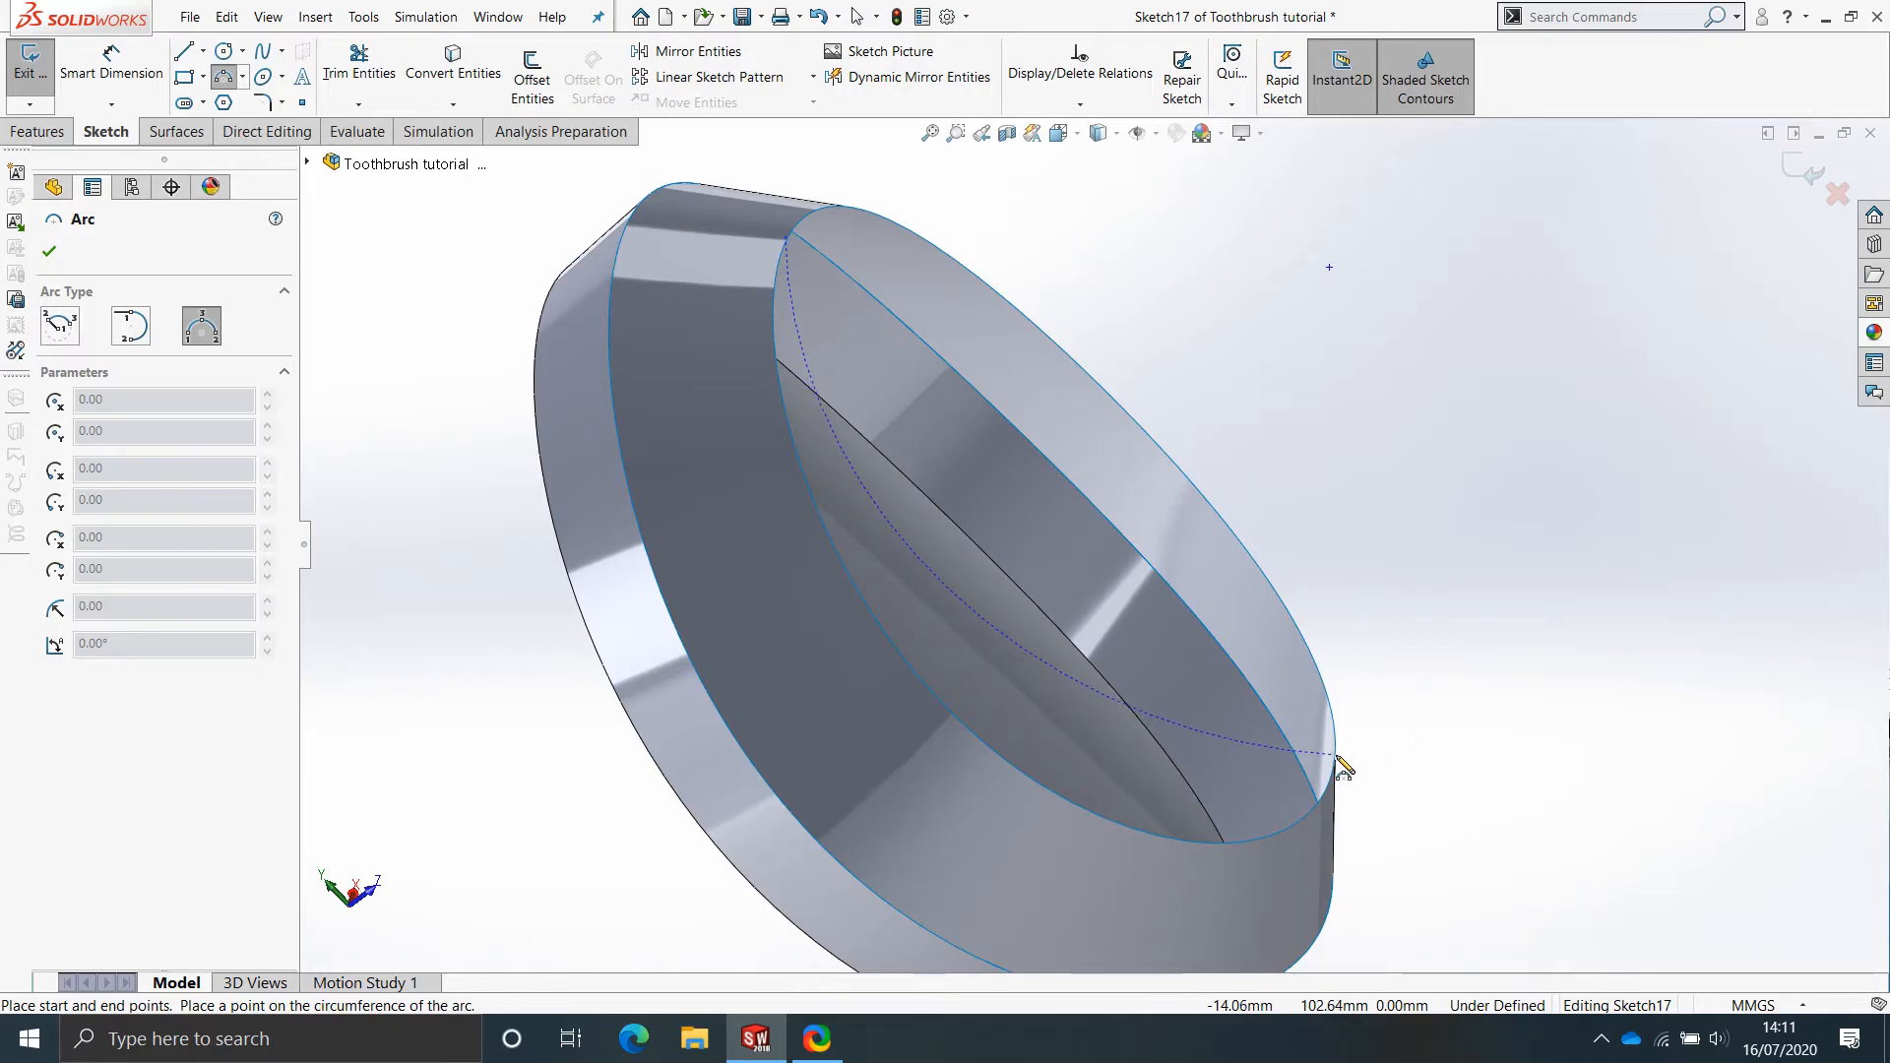
{"action": "left_click", "coordinate": [1061, 646]}
{"action": "key", "text": "Escape"}
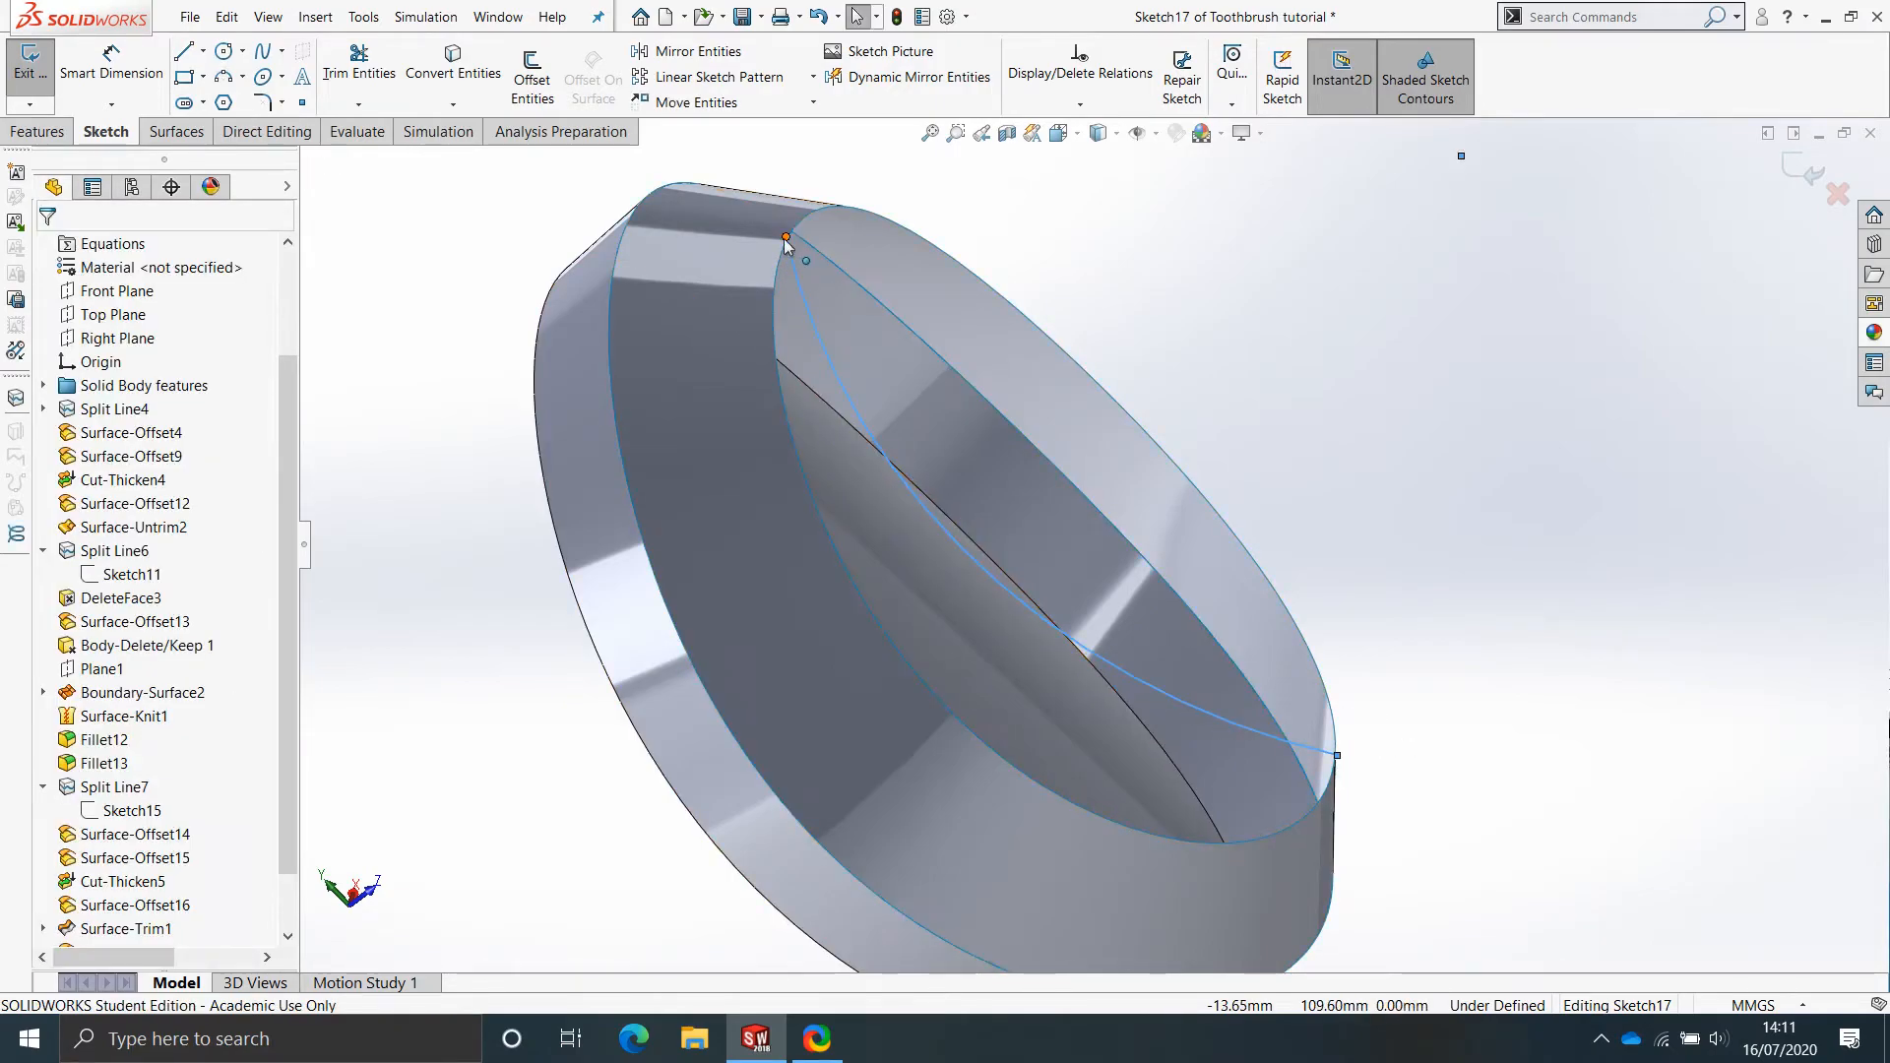
Add pierce relations between both arc endpoints and the opening's edge.
{"action": "left_click", "coordinate": [786, 239]}
{"action": "left_click", "coordinate": [778, 596], "text": "ctrl"}
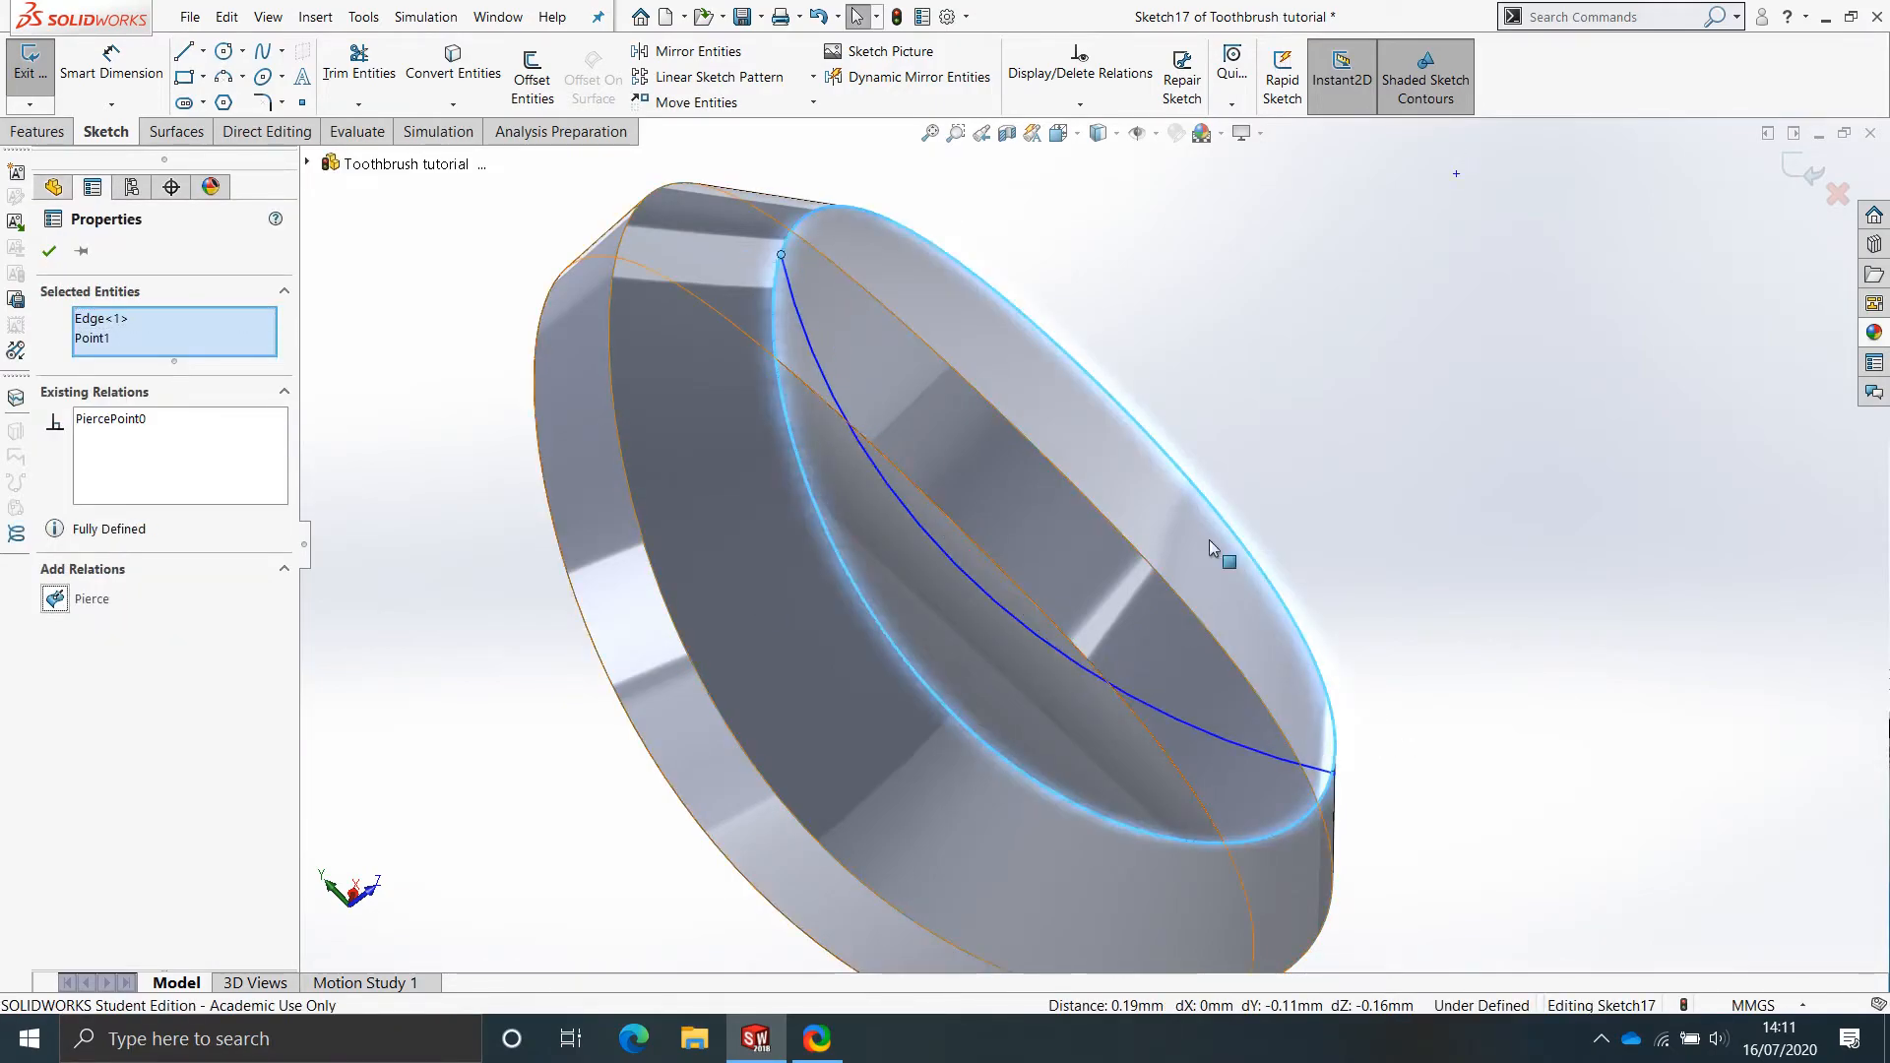
{"action": "left_click", "coordinate": [1464, 745]}
{"action": "left_click", "coordinate": [1333, 773]}
{"action": "left_click", "coordinate": [1325, 793], "text": "ctrl"}
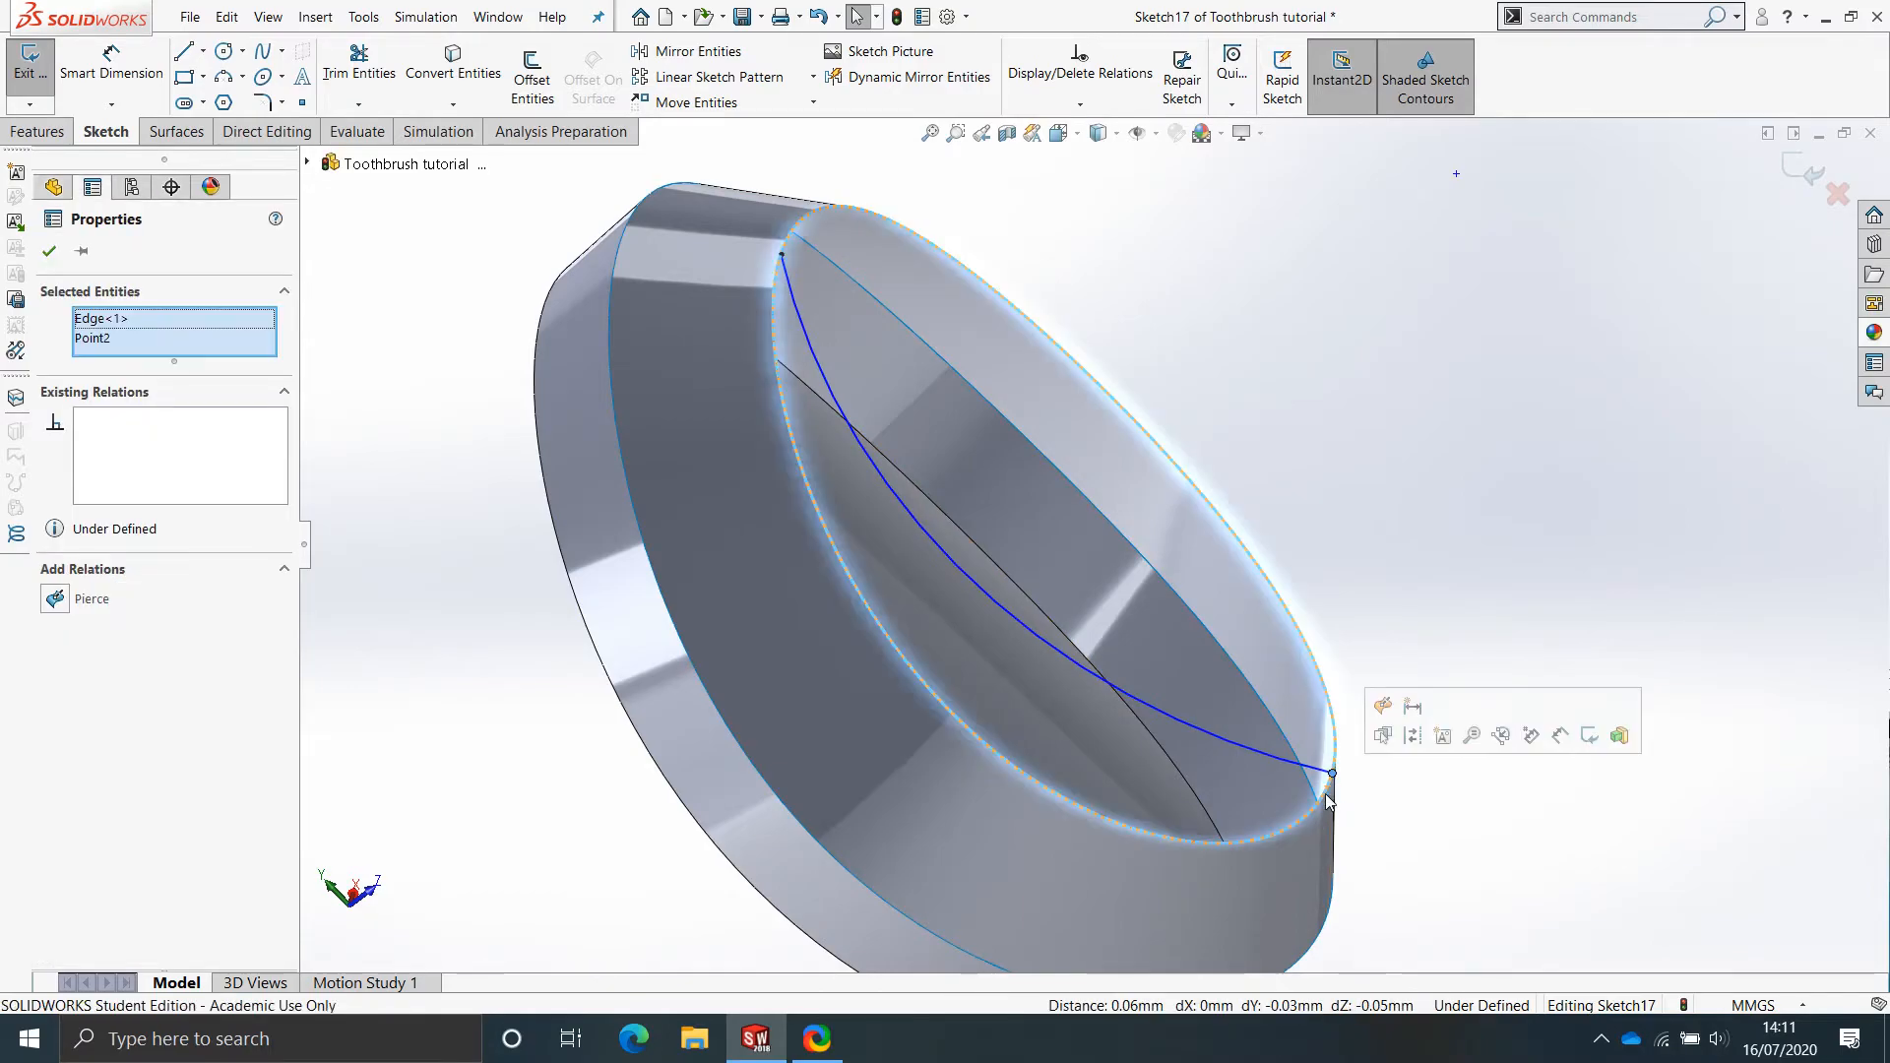
{"action": "left_click", "coordinate": [56, 598]}
Place a sketch point at the midpoint of the arc.
{"action": "scroll", "coordinate": [1258, 647], "scroll_direction": "up", "scroll_amount": 5}
{"action": "middle_click_drag", "start_coordinate": [1045, 493], "coordinate": [1051, 592]}
{"action": "scroll", "coordinate": [1105, 583], "scroll_direction": "down", "scroll_amount": 4}
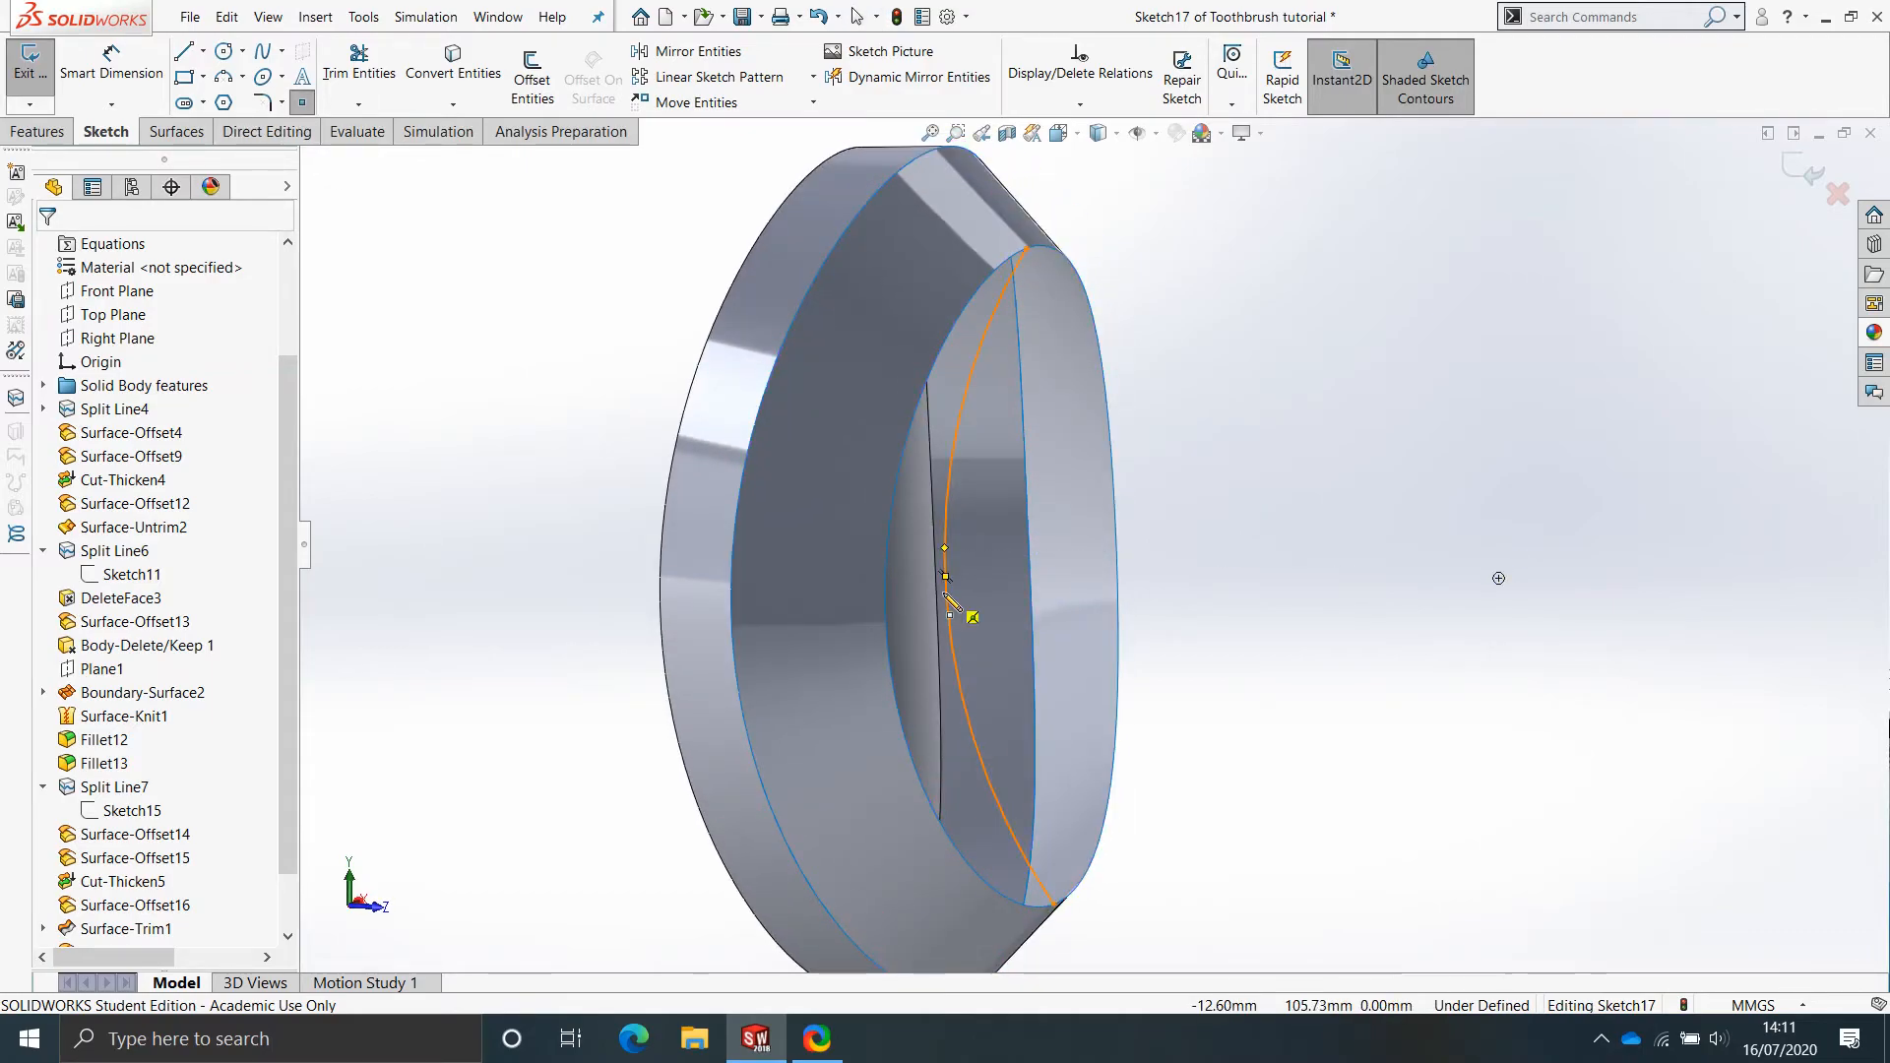
{"action": "left_click", "coordinate": [945, 576]}
{"action": "key", "text": "Escape"}
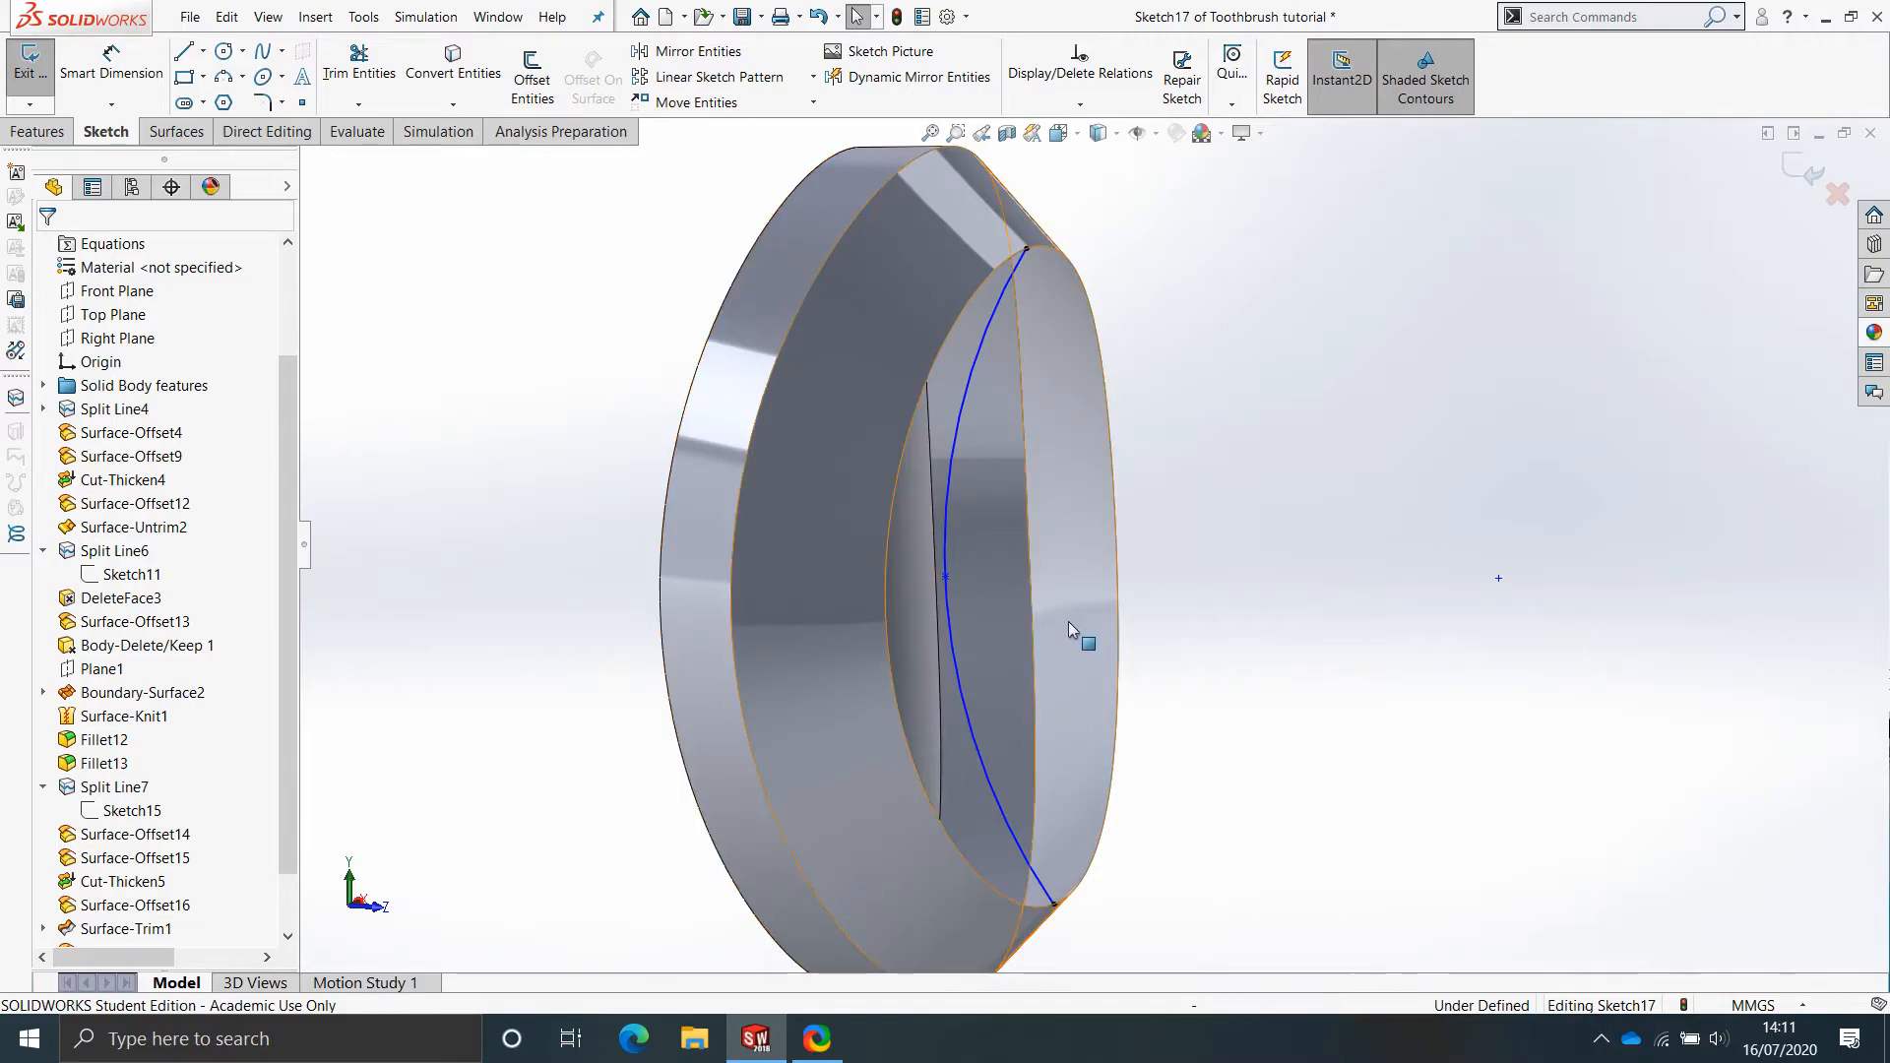
Dimension the horizontal distance between the arc's midpoint and its upper endpoint as 1 mm.
{"action": "scroll", "coordinate": [984, 601], "scroll_direction": "up", "scroll_amount": 1}
{"action": "middle_click_drag", "start_coordinate": [985, 601], "coordinate": [1044, 597]}
{"action": "right_click_drag", "start_coordinate": [1362, 462], "coordinate": [1367, 386]}
{"action": "left_click", "coordinate": [988, 556]}
{"action": "left_click", "coordinate": [1059, 281]}
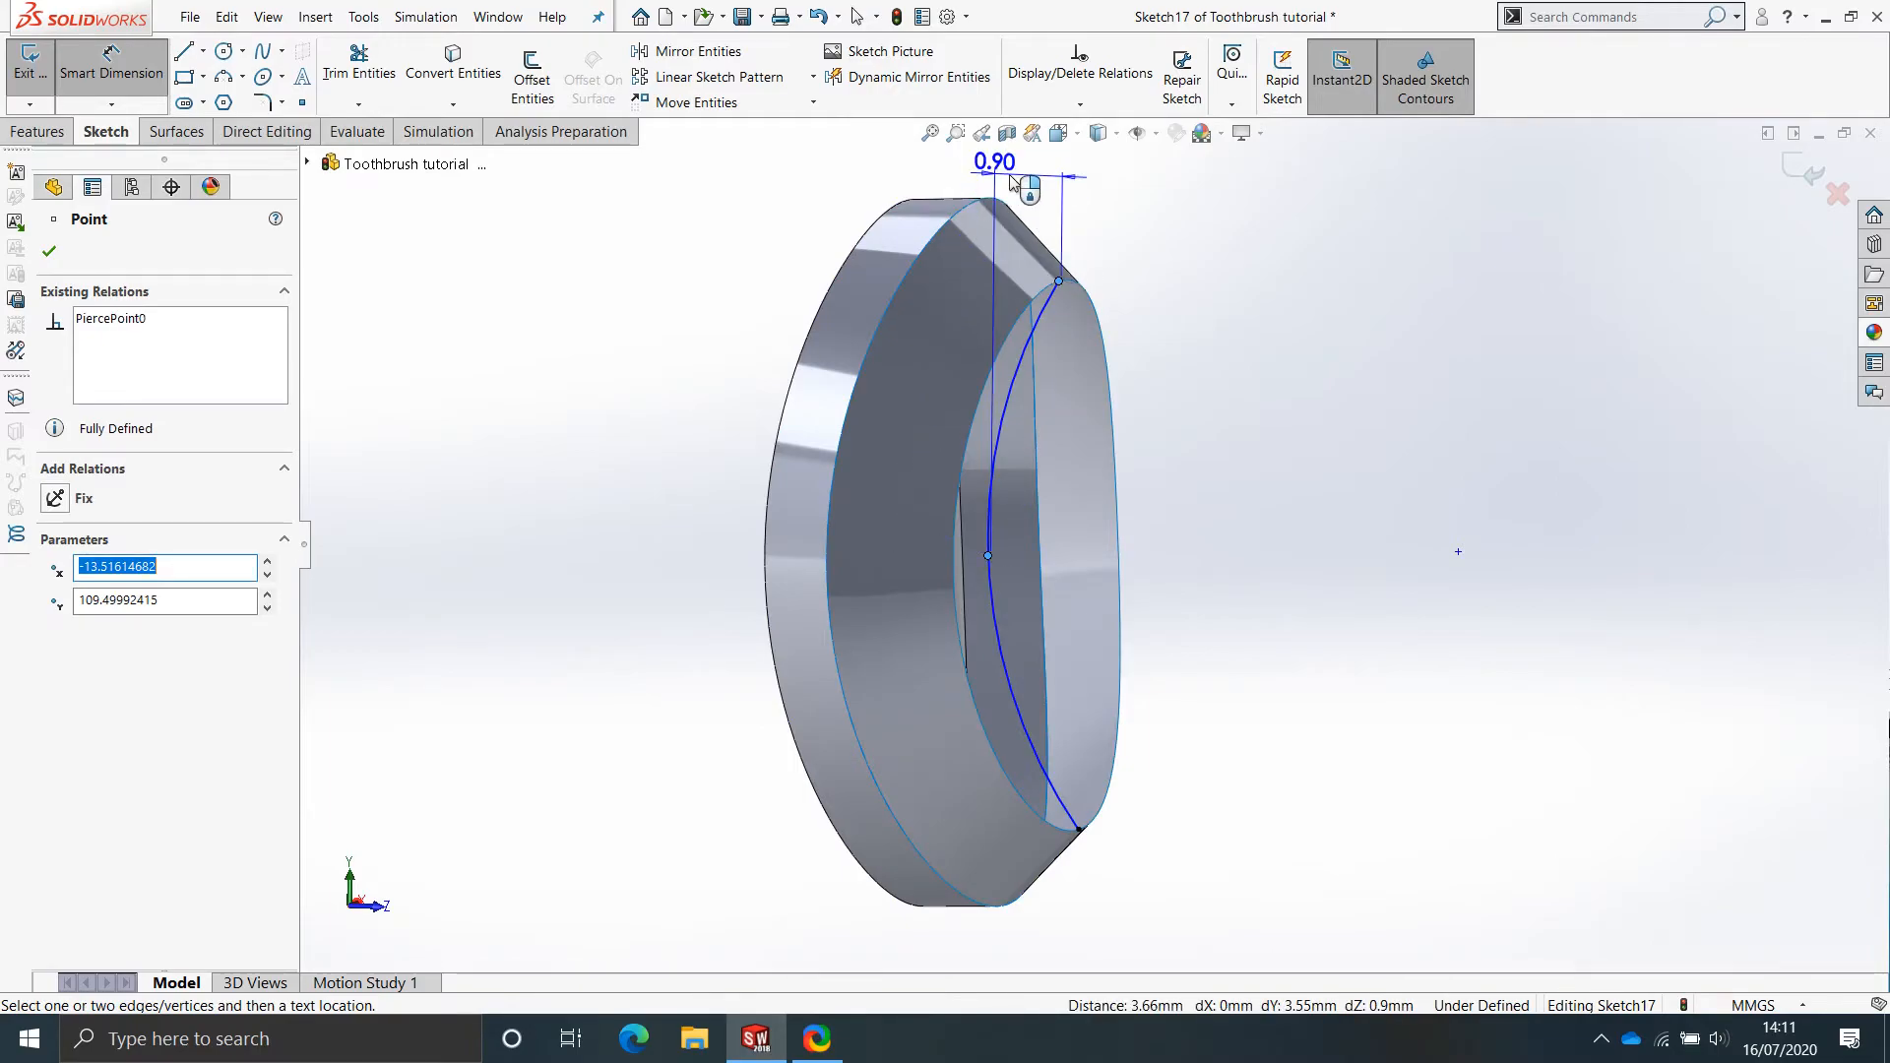
{"action": "left_click", "coordinate": [1062, 193]}
{"action": "type", "text": "1"}
{"action": "key", "text": "Return"}
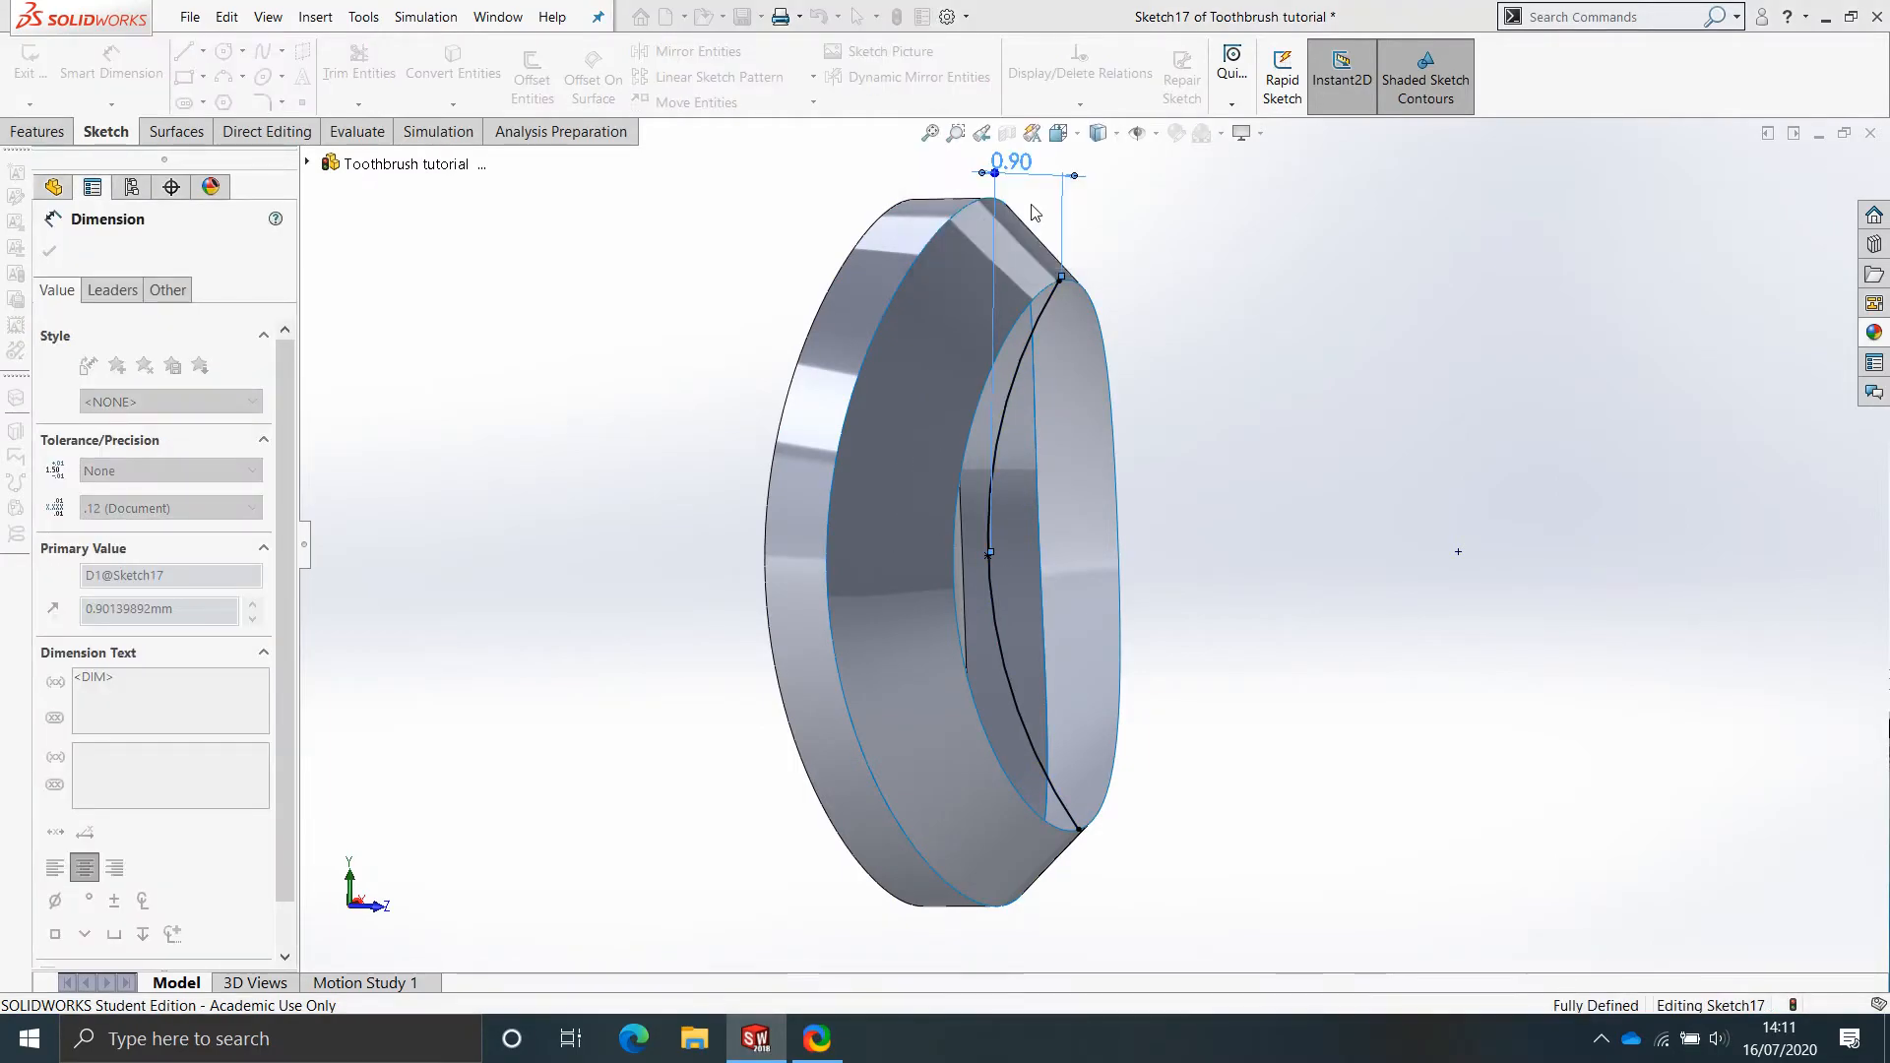
{"action": "key", "text": "Escape"}
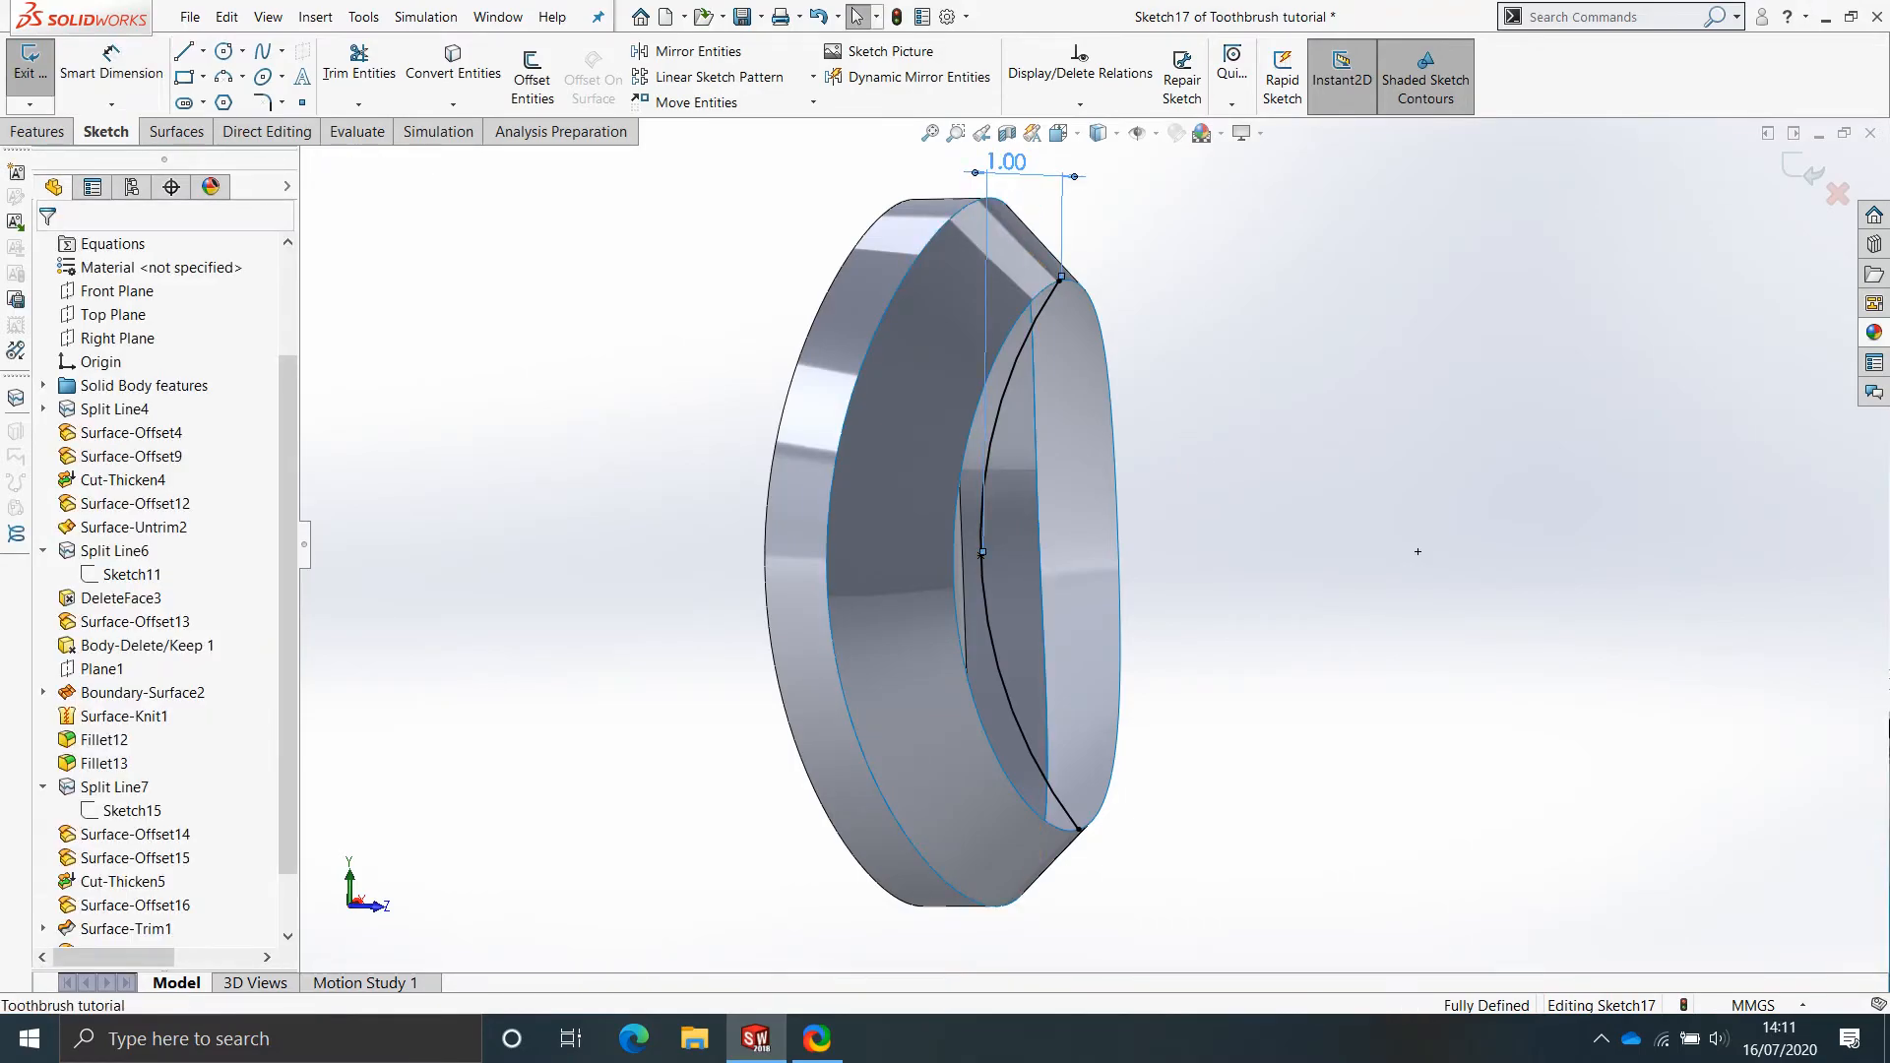
Set the arc's depth dimension to 0.8 mm.
{"action": "double_click", "coordinate": [1022, 168]}
{"action": "type", "text": "0.8"}
{"action": "key", "text": "Return"}
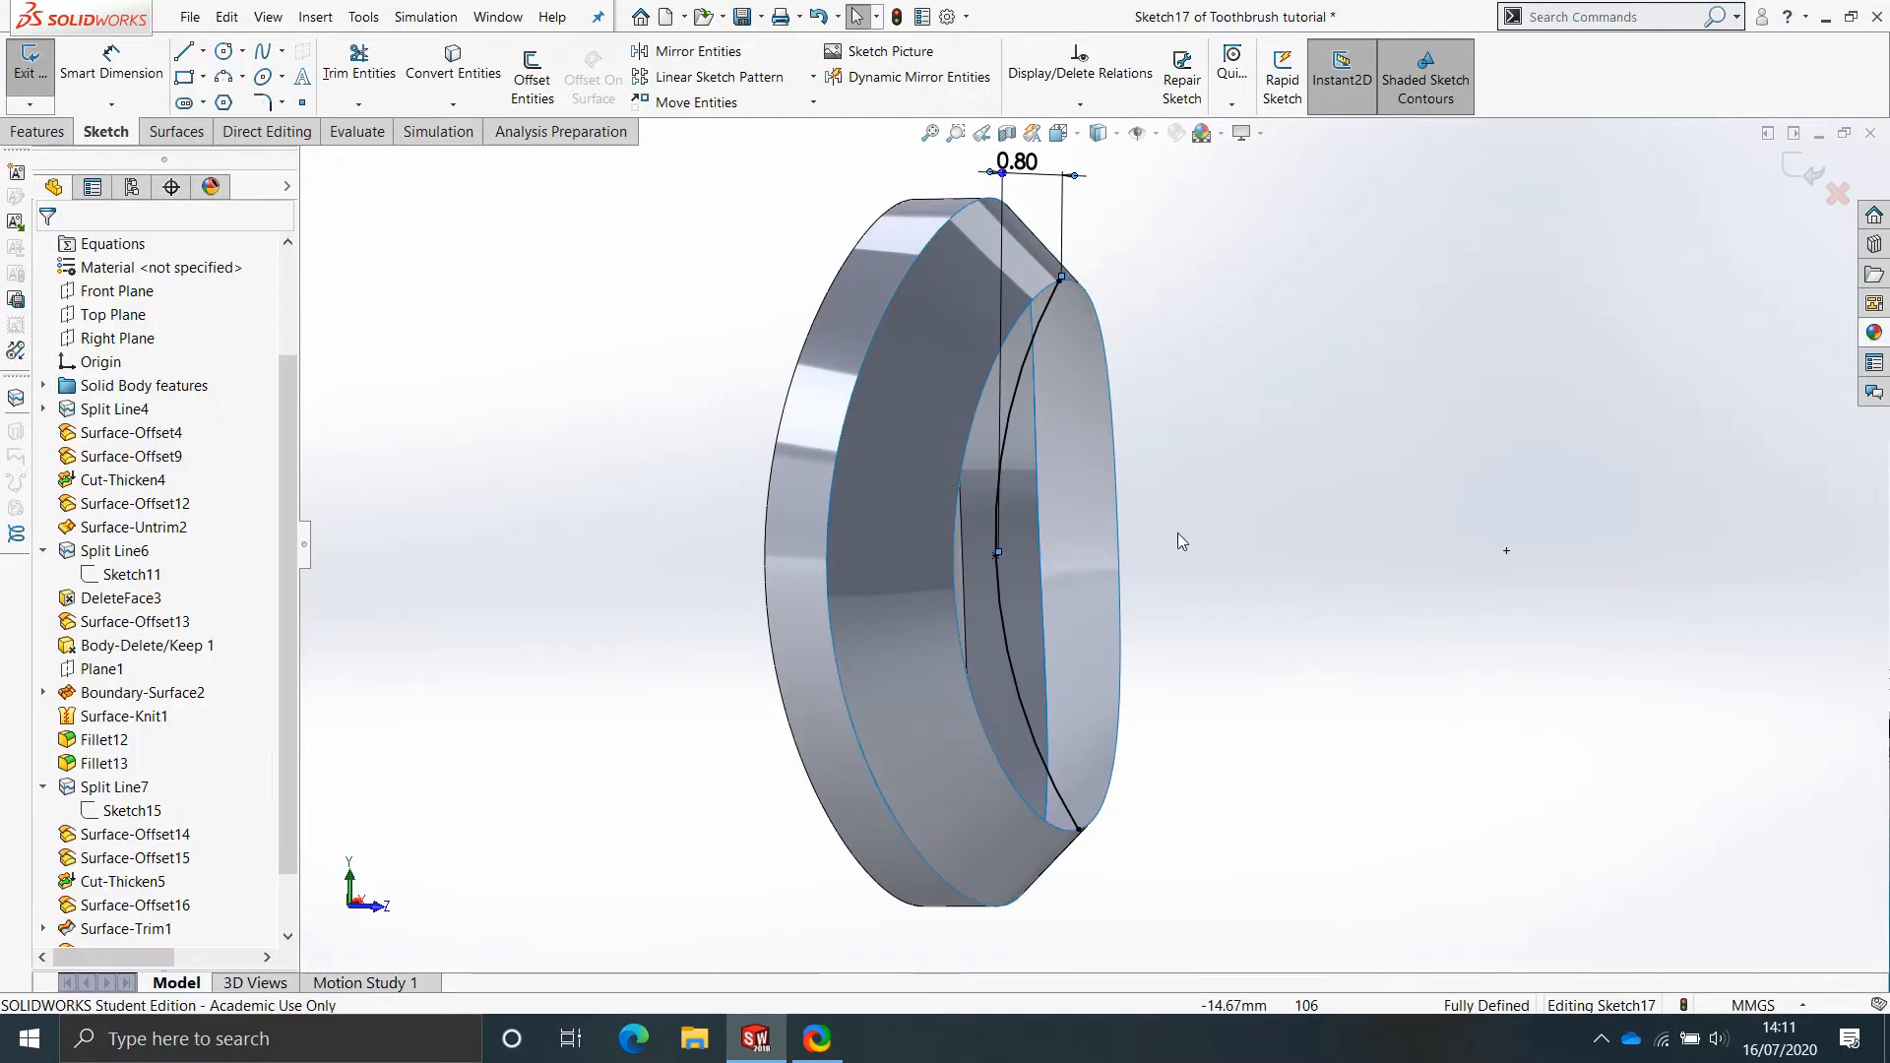
Examine the arc's curvature inside the opening from several angles and close the sketch.
{"action": "scroll", "coordinate": [1168, 510], "scroll_direction": "up", "scroll_amount": 3}
{"action": "middle_click_drag", "start_coordinate": [1025, 469], "coordinate": [932, 423]}
{"action": "scroll", "coordinate": [948, 529], "scroll_direction": "down", "scroll_amount": 5}
{"action": "middle_click_drag", "start_coordinate": [947, 529], "coordinate": [1196, 518]}
{"action": "scroll", "coordinate": [1197, 518], "scroll_direction": "up", "scroll_amount": 3}
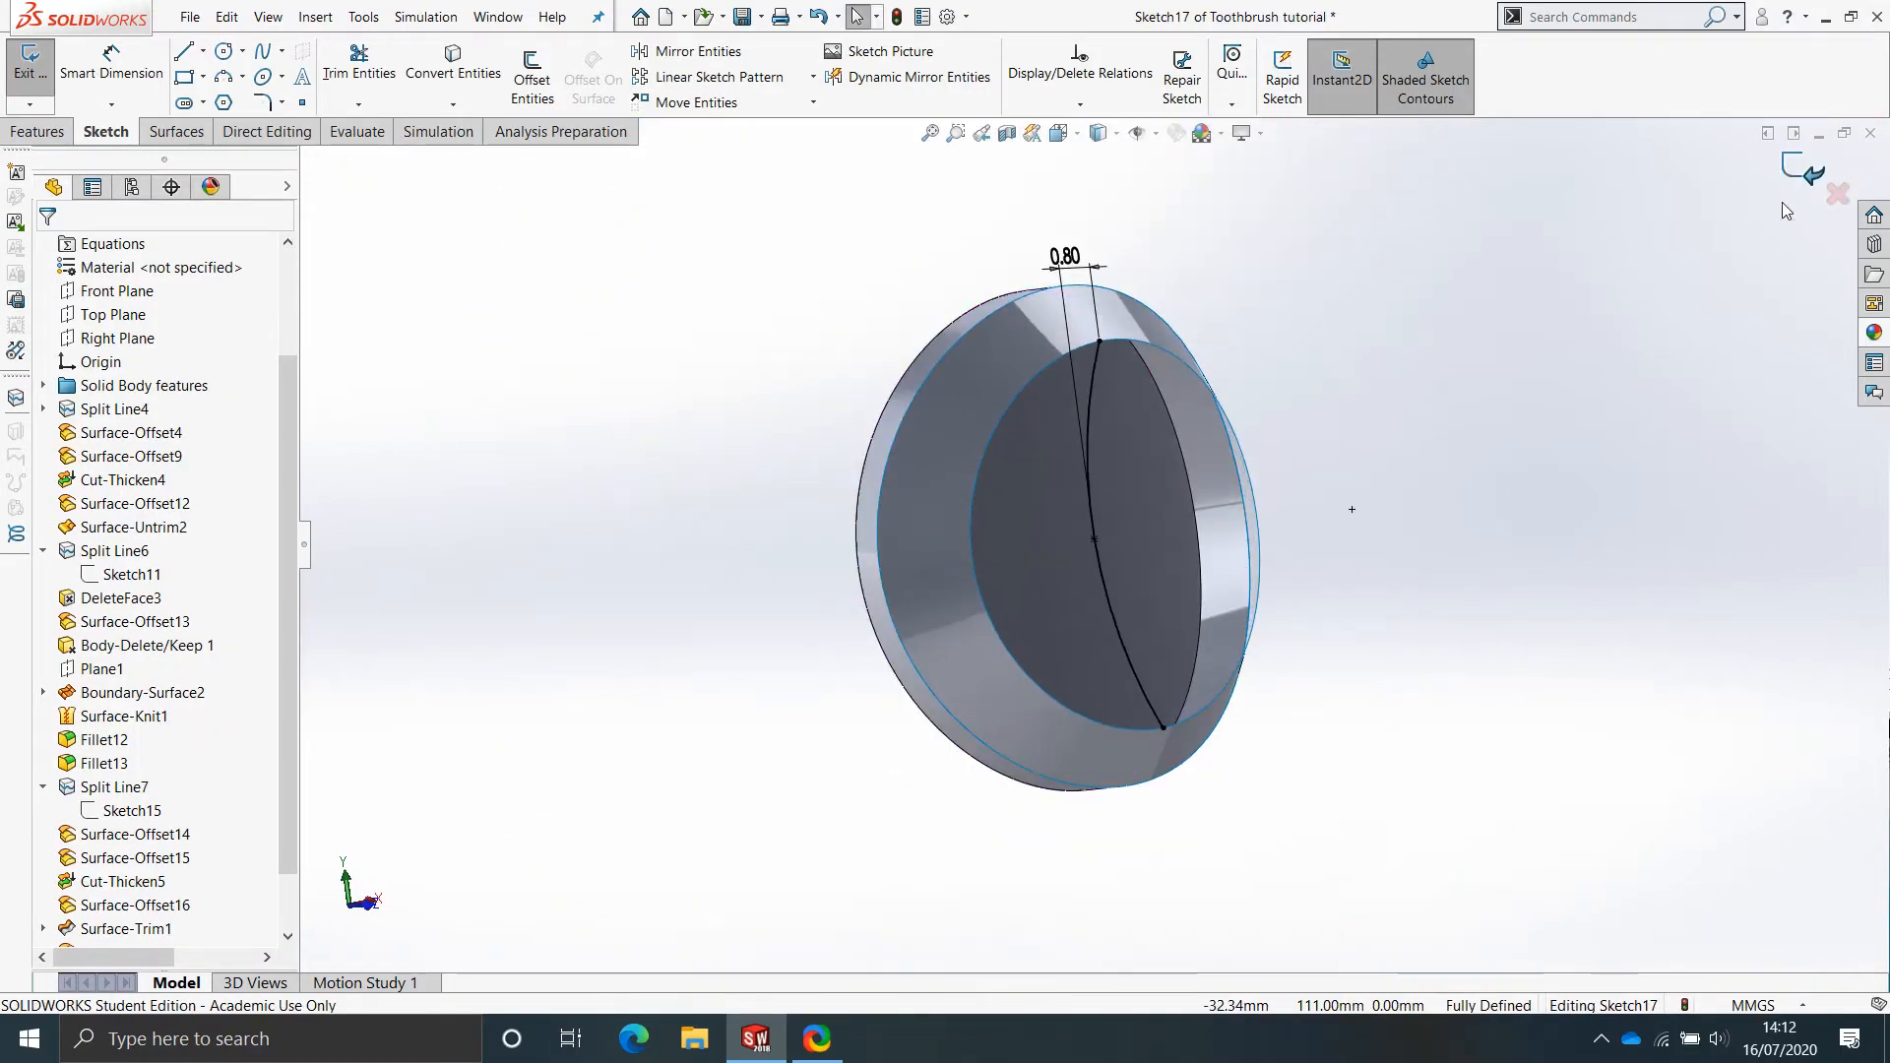
{"action": "scroll", "coordinate": [1111, 506], "scroll_direction": "up", "scroll_amount": 2}
{"action": "mouse_move", "coordinate": [1111, 506]}
{"action": "middle_mouse_down"}
{"action": "mouse_move", "coordinate": [991, 613]}
{"action": "mouse_move", "coordinate": [1001, 682]}
{"action": "mouse_move", "coordinate": [984, 384]}
{"action": "mouse_move", "coordinate": [1043, 352]}
{"action": "middle_mouse_up"}
{"action": "scroll", "coordinate": [1044, 351], "scroll_direction": "down", "scroll_amount": 5}
{"action": "mouse_move", "coordinate": [1049, 514]}
{"action": "middle_mouse_down"}
{"action": "mouse_move", "coordinate": [1090, 415]}
{"action": "mouse_move", "coordinate": [1084, 308]}
{"action": "mouse_move", "coordinate": [1042, 515]}
{"action": "mouse_move", "coordinate": [1055, 541]}
{"action": "middle_mouse_up"}
{"action": "scroll", "coordinate": [1351, 417], "scroll_direction": "up", "scroll_amount": 5}
{"action": "middle_click_drag", "start_coordinate": [1350, 443], "coordinate": [1069, 594]}
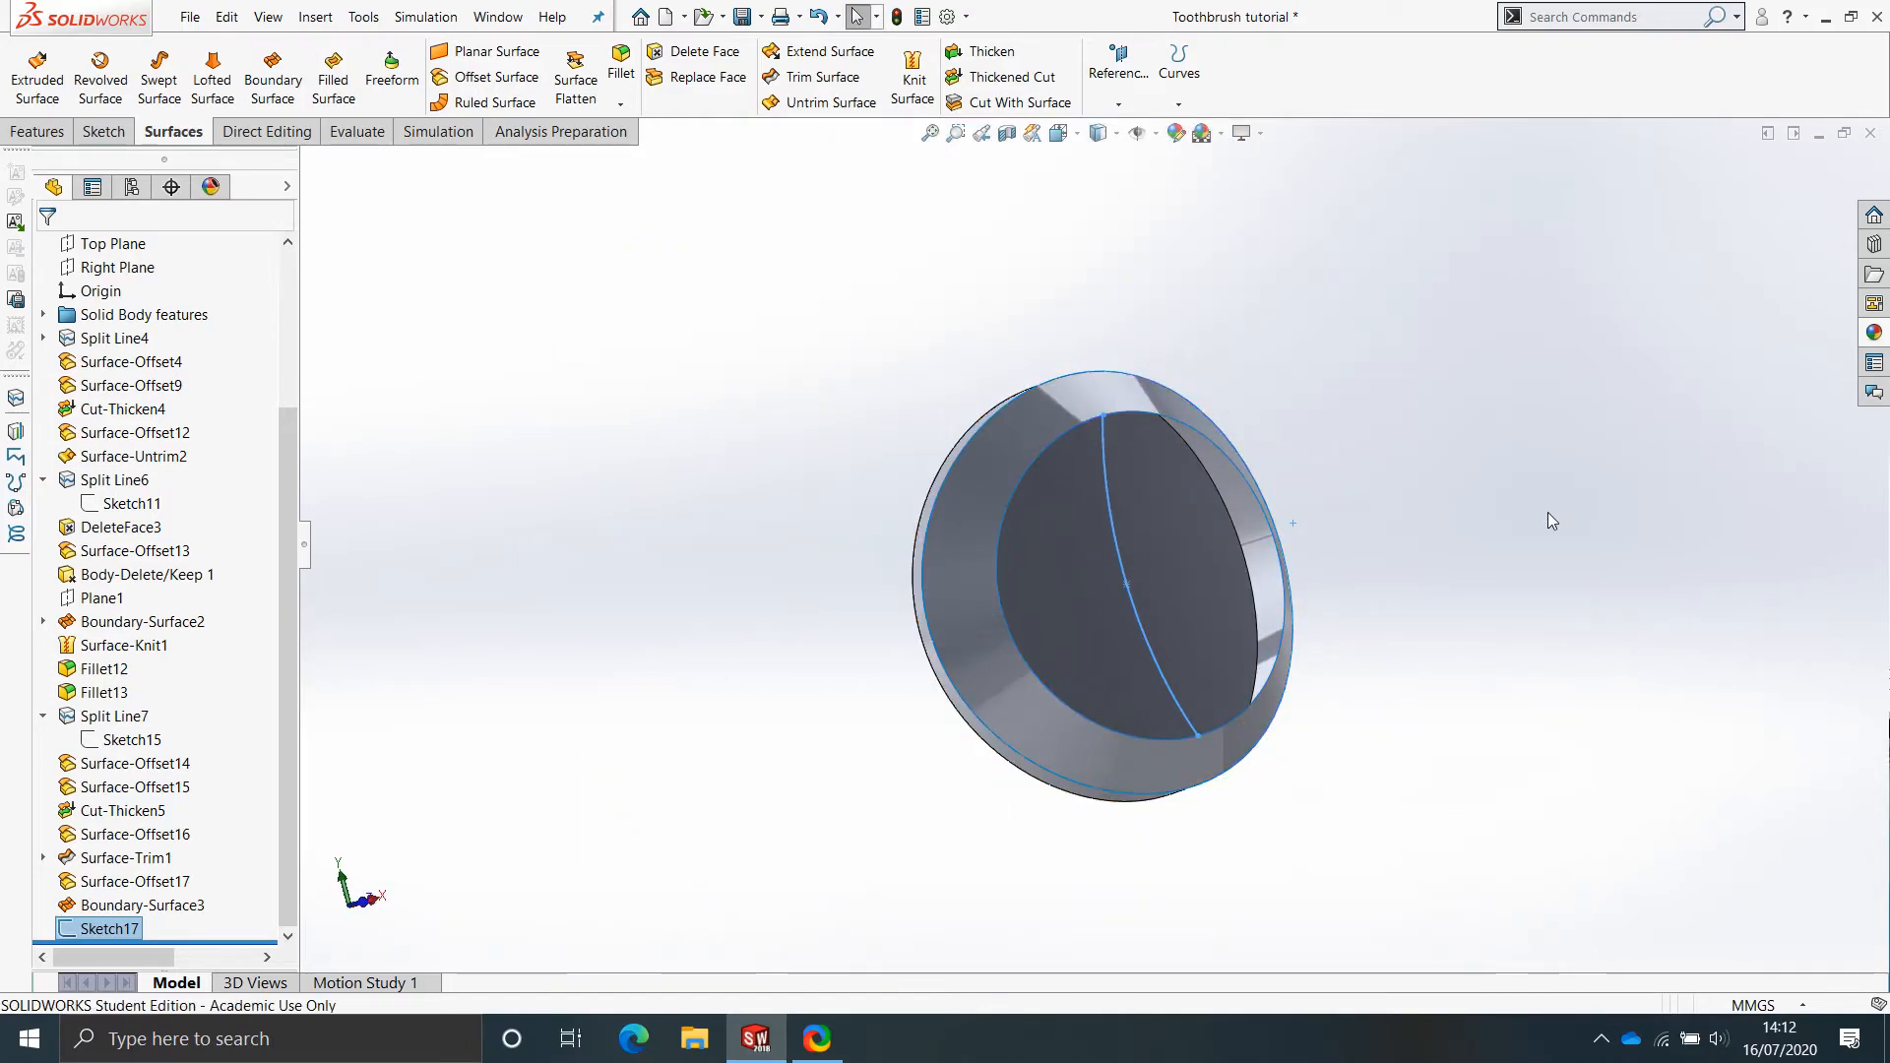
Create a reference plane through the arc's midpoint, parallel to the Top Plane.
{"action": "right_click_drag", "start_coordinate": [1547, 513], "coordinate": [1461, 469]}
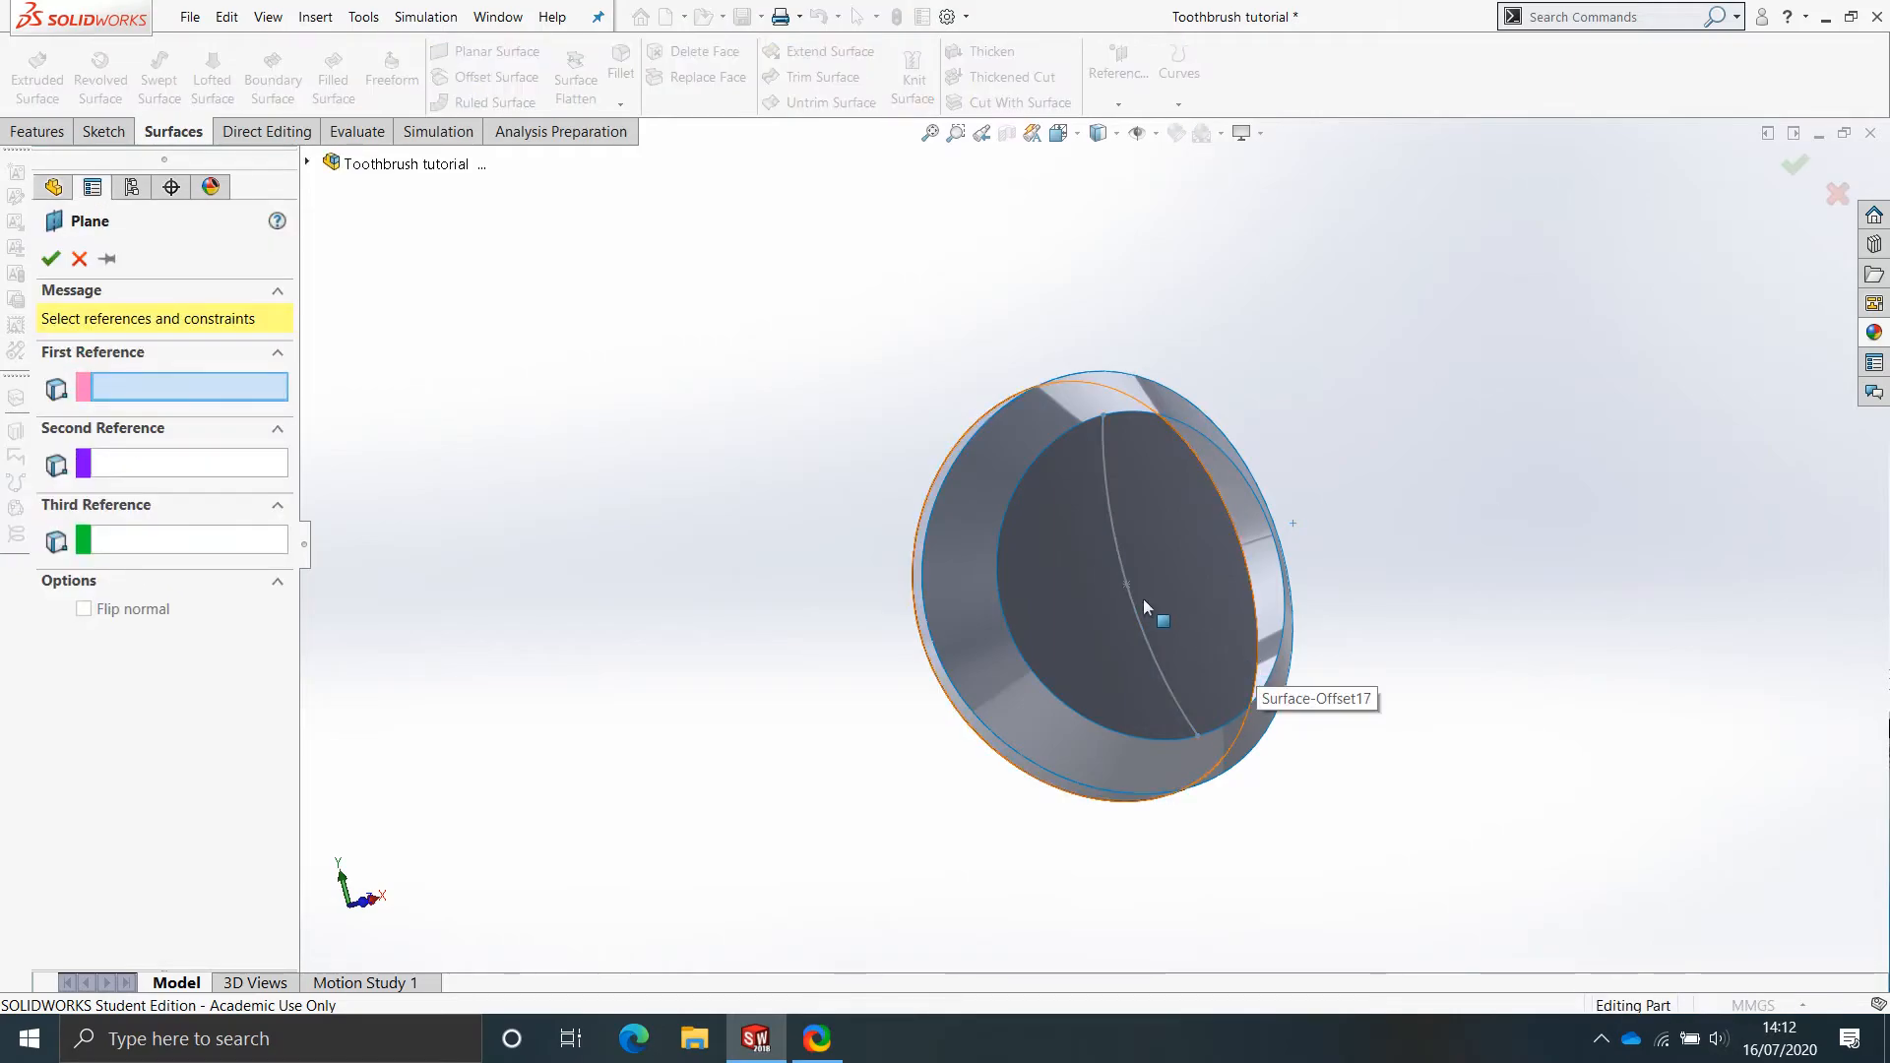
{"action": "scroll", "coordinate": [1187, 624], "scroll_direction": "down", "scroll_amount": 5}
{"action": "middle_click_drag", "start_coordinate": [1188, 624], "coordinate": [1228, 565]}
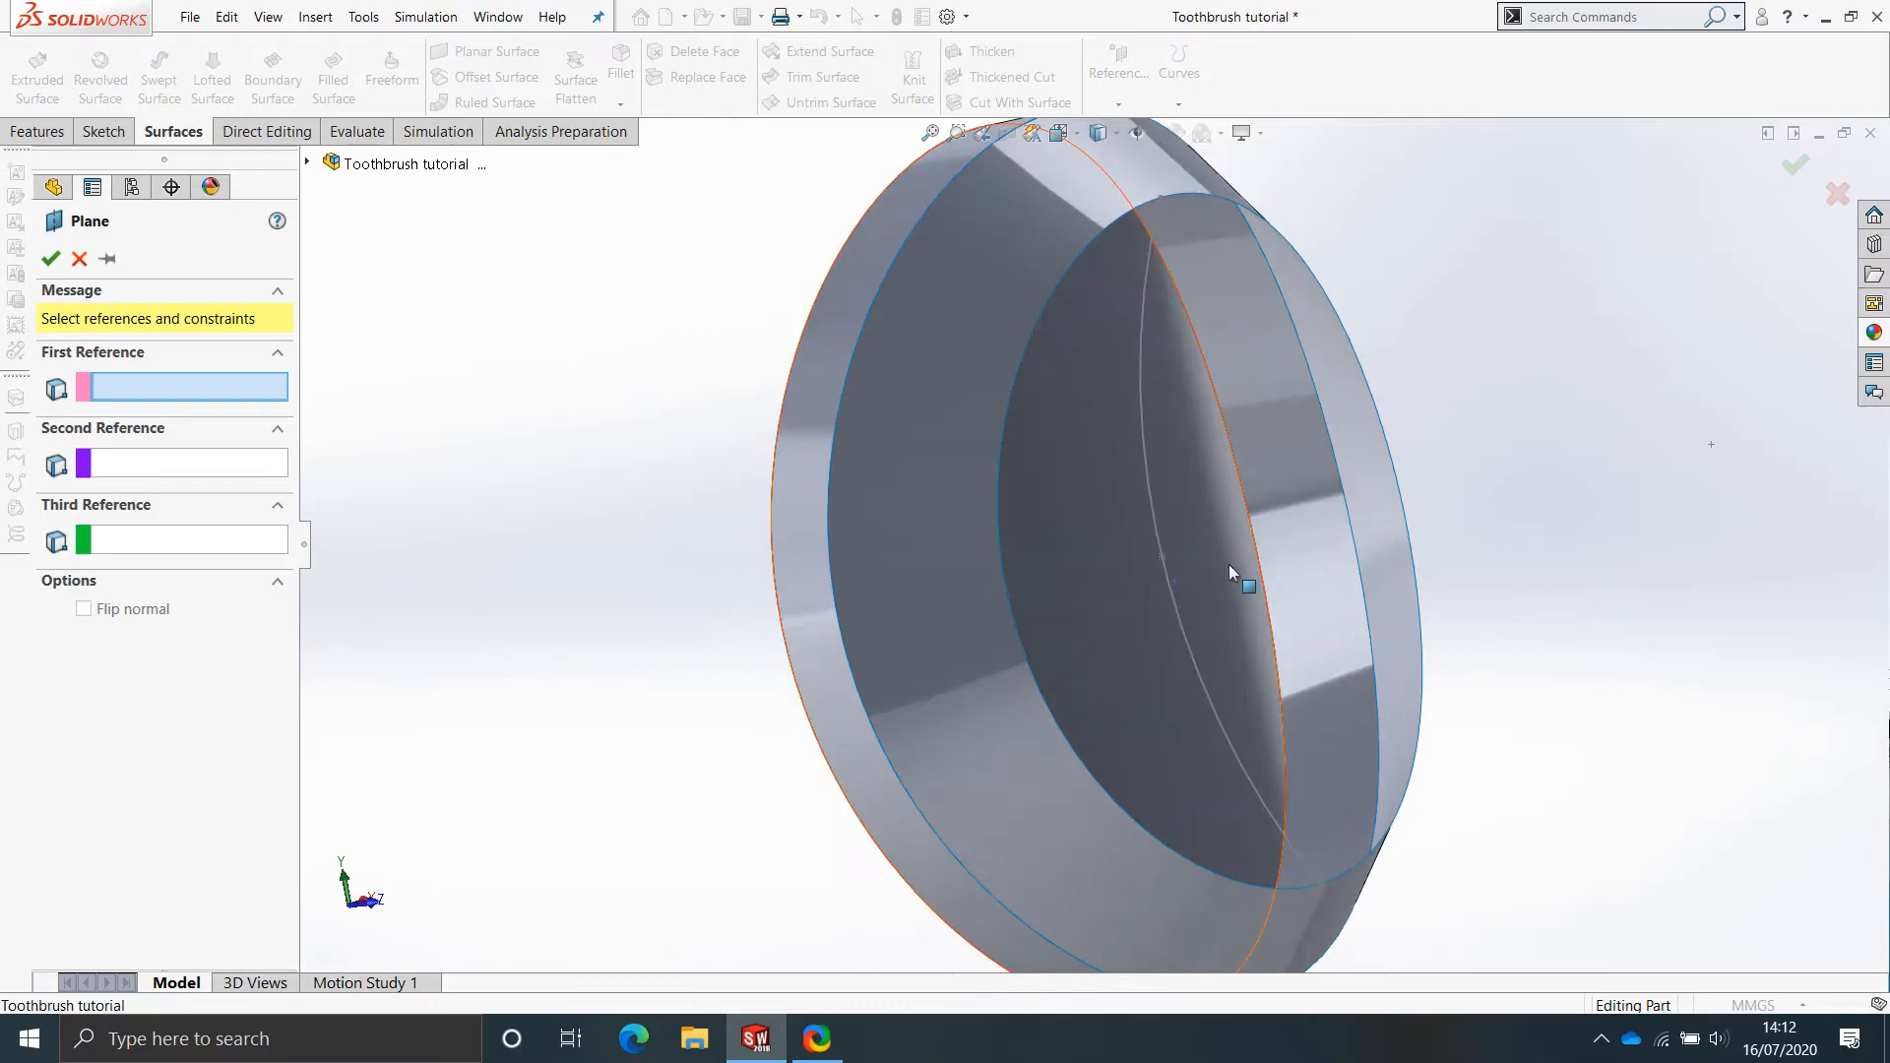
{"action": "left_click", "coordinate": [1162, 557]}
{"action": "scroll", "coordinate": [1181, 559], "scroll_direction": "up", "scroll_amount": 5}
{"action": "mouse_move", "coordinate": [1246, 561]}
{"action": "middle_mouse_down"}
{"action": "mouse_move", "coordinate": [1297, 663]}
{"action": "mouse_move", "coordinate": [1248, 612]}
{"action": "middle_mouse_up"}
{"action": "left_click", "coordinate": [313, 163]}
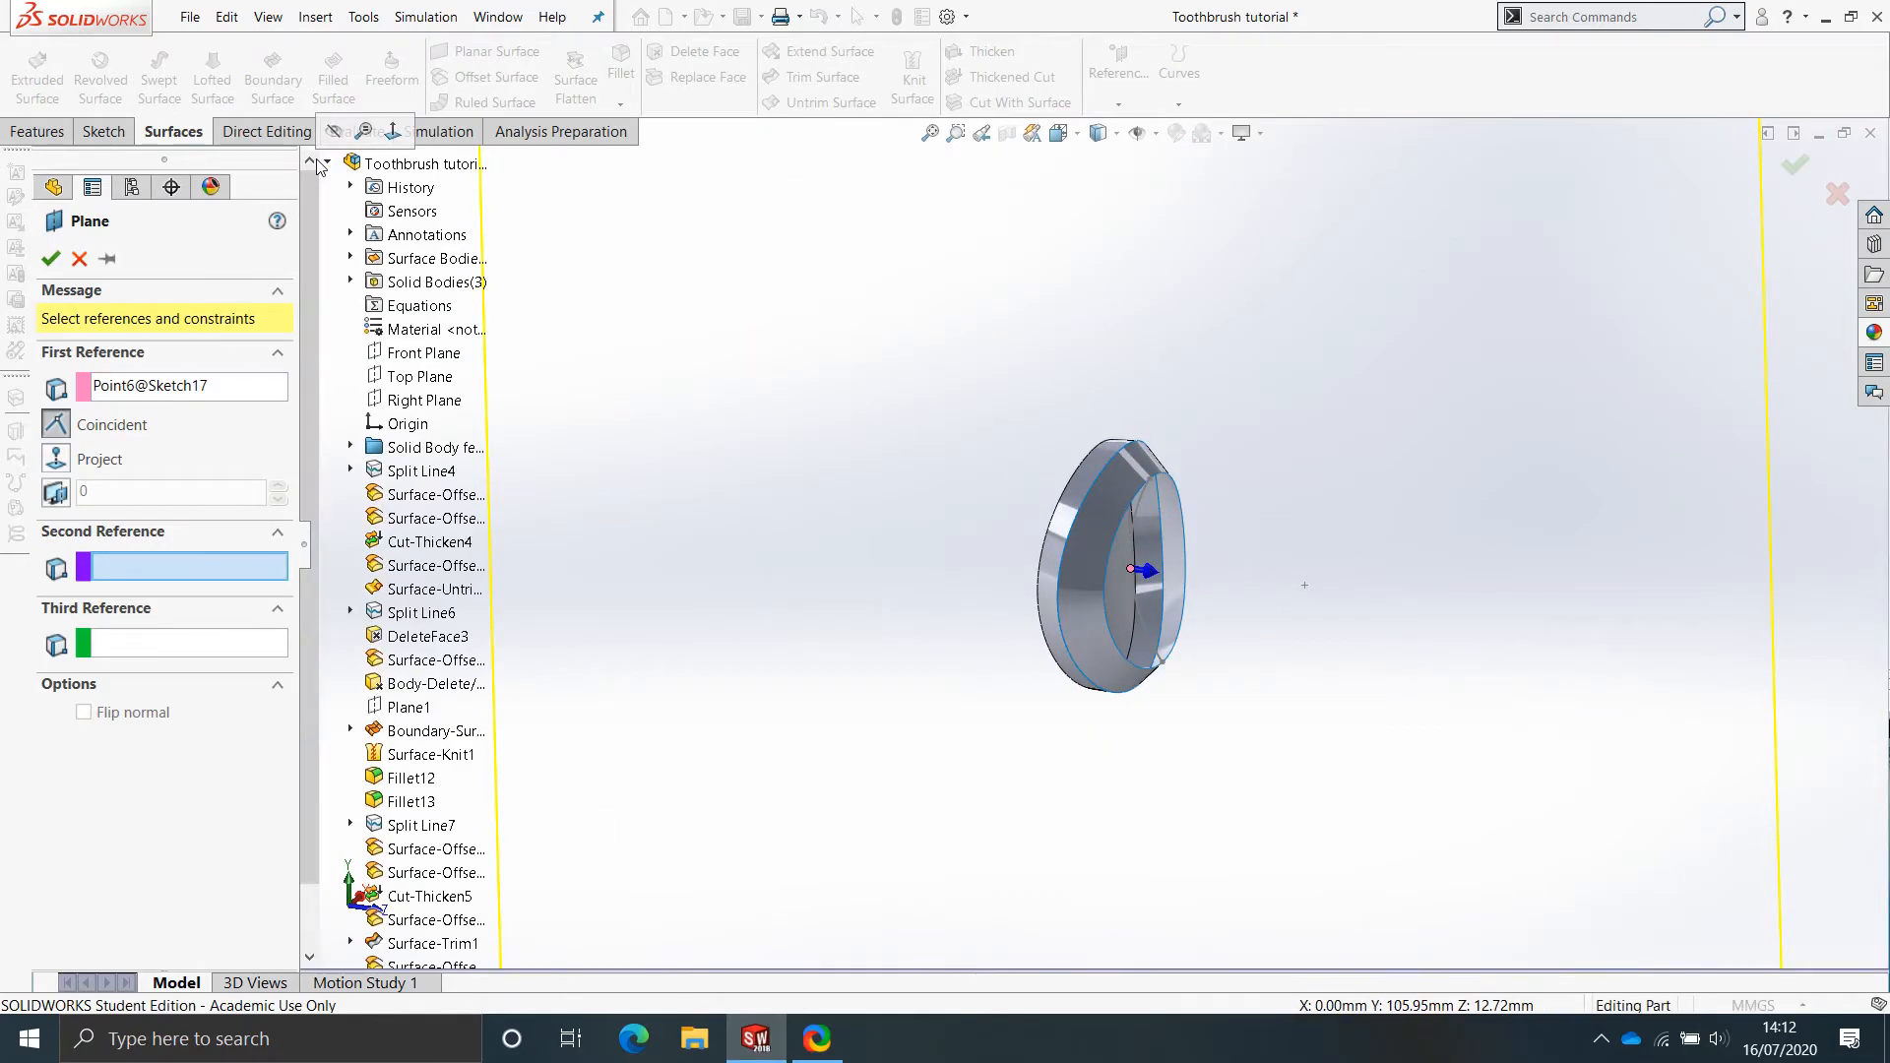
{"action": "left_click", "coordinate": [418, 377]}
{"action": "scroll", "coordinate": [1130, 587], "scroll_direction": "down", "scroll_amount": 4}
{"action": "scroll", "coordinate": [1130, 586], "scroll_direction": "up", "scroll_amount": 2}
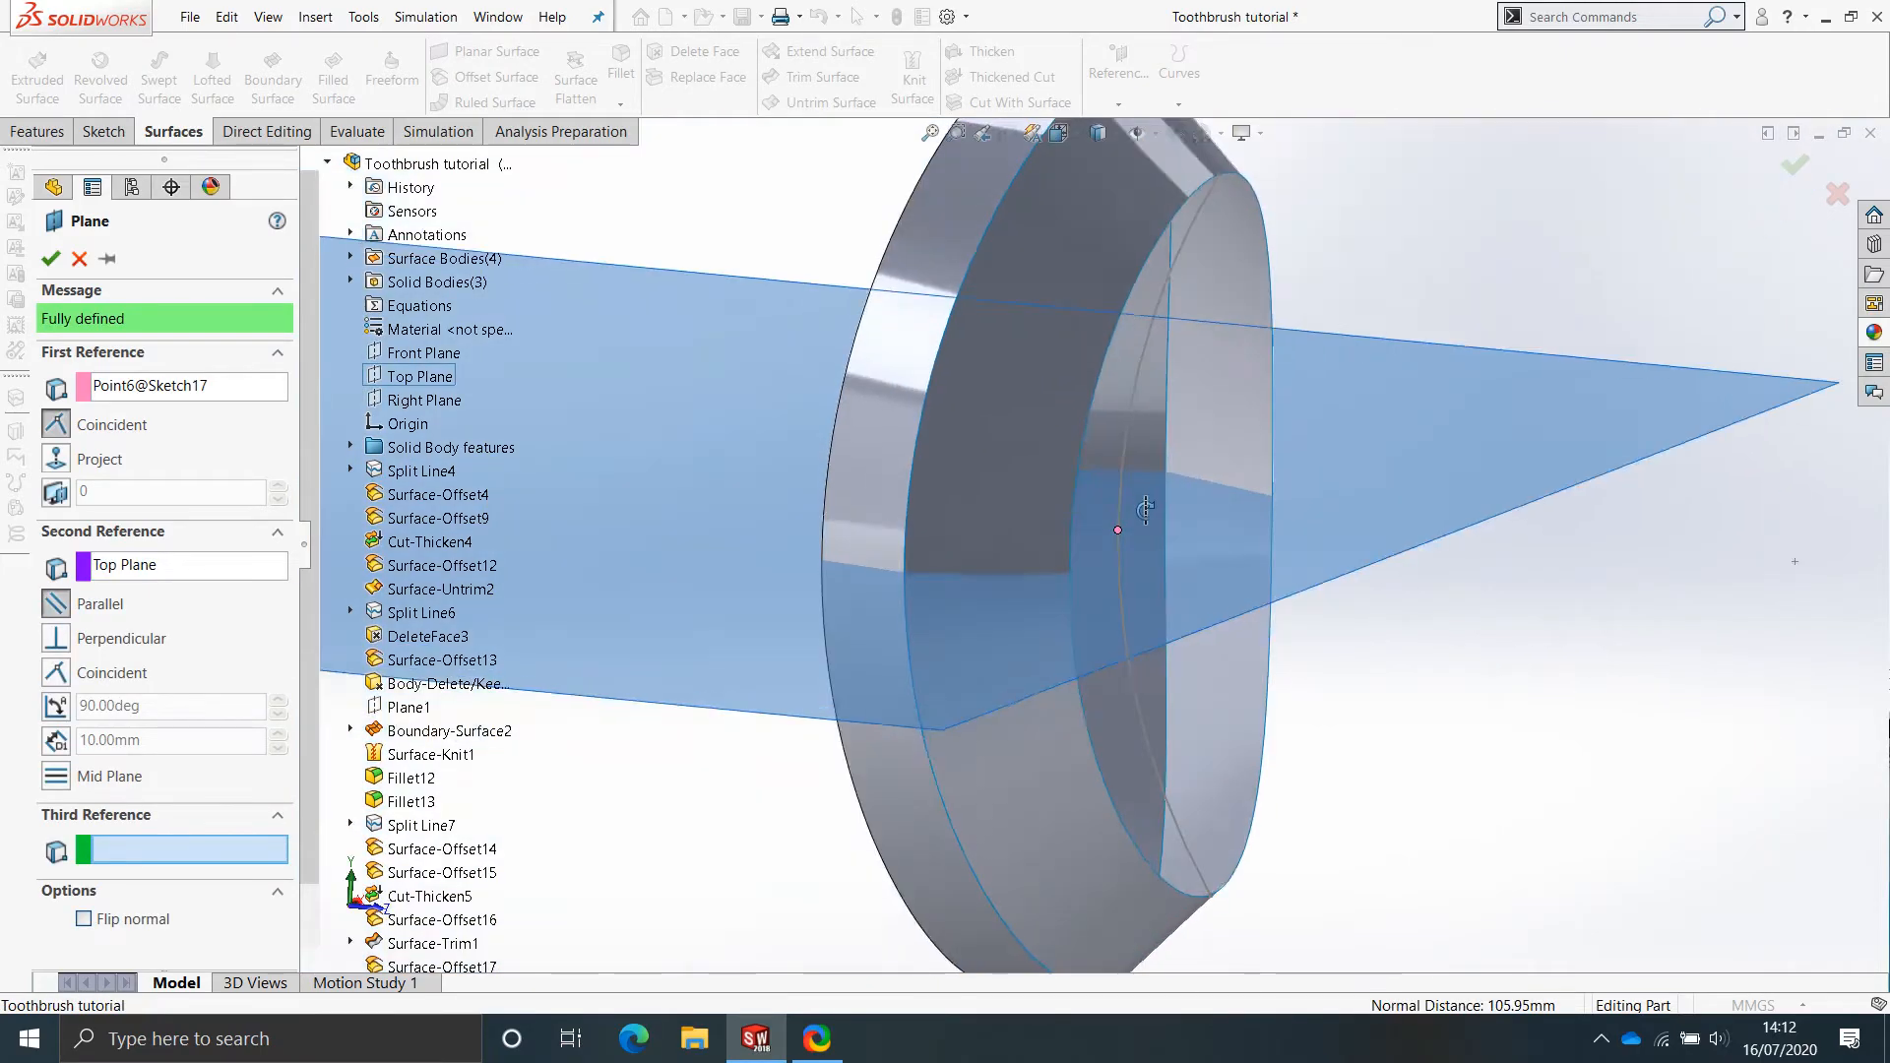
{"action": "scroll", "coordinate": [1226, 481], "scroll_direction": "down", "scroll_amount": 2}
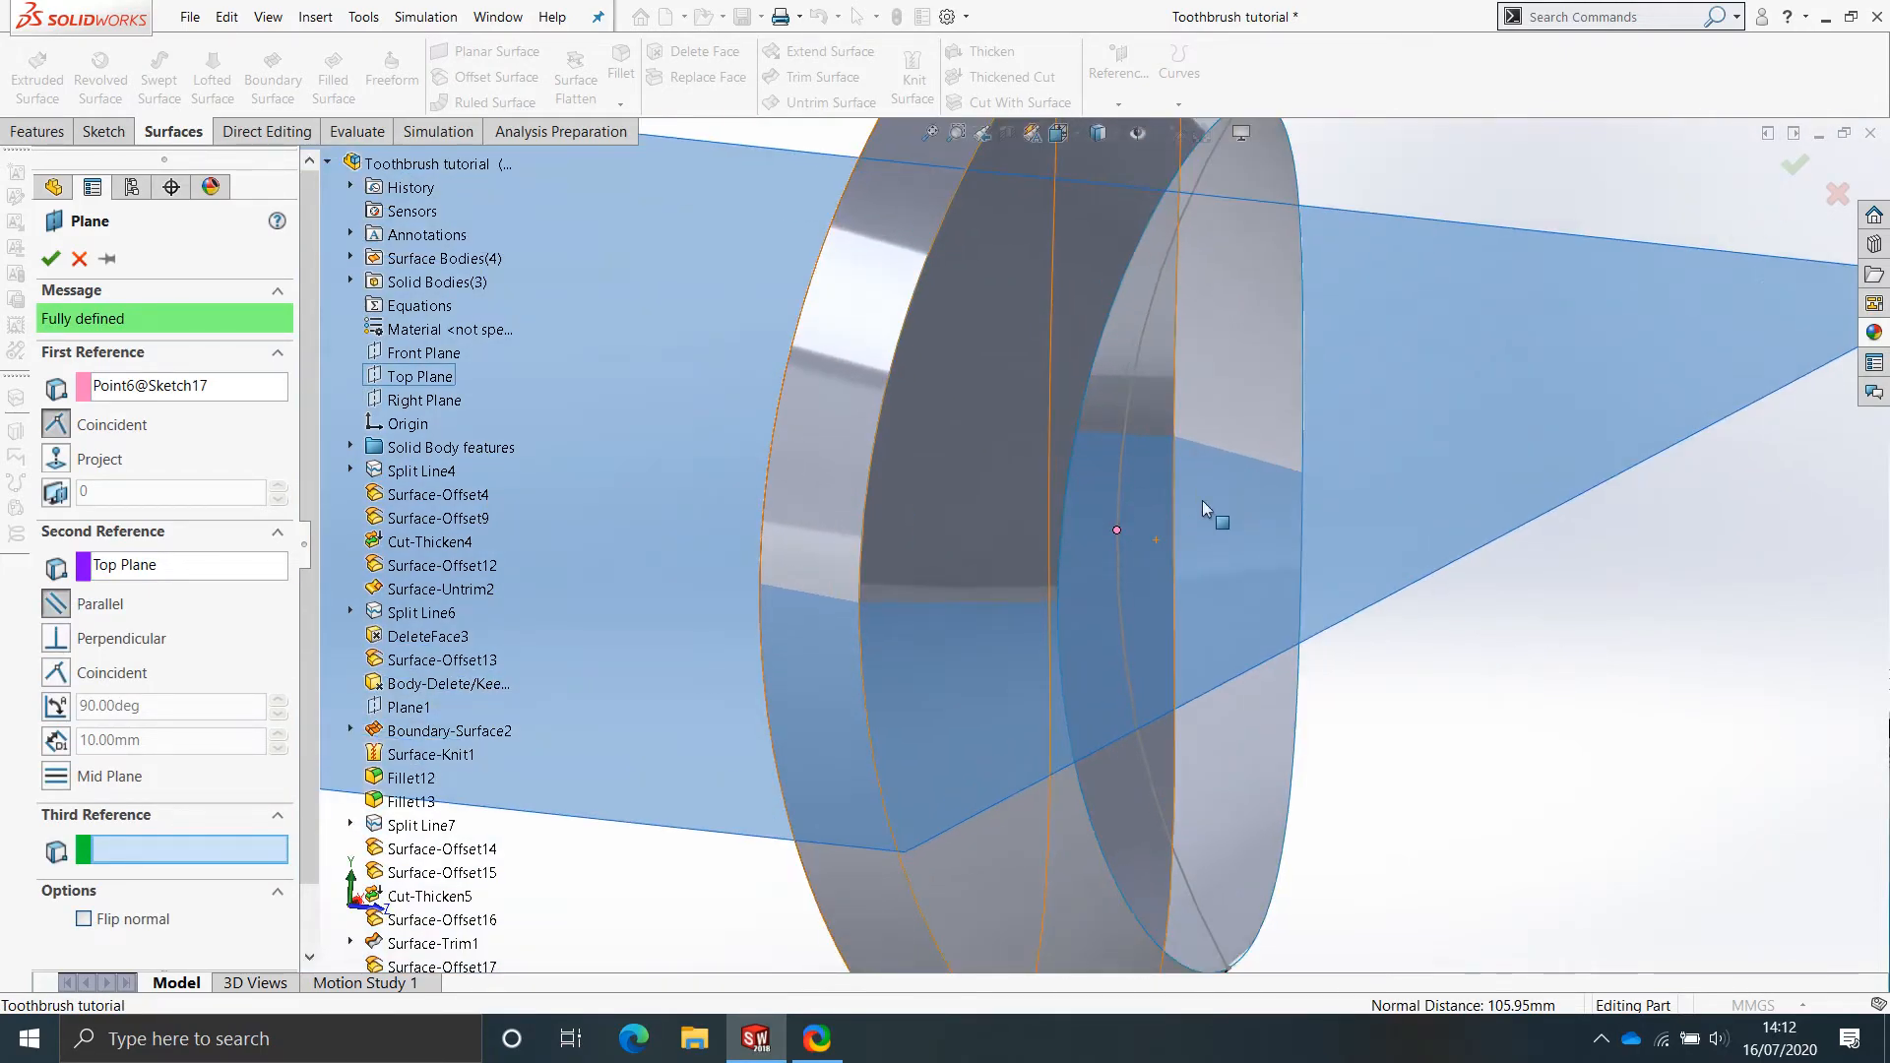
{"action": "left_click", "coordinate": [53, 260]}
Start a sketch on the new plane and draw a three-point arc across the opening, crossing near the first arc's midpoint.
{"action": "scroll", "coordinate": [1105, 544], "scroll_direction": "up", "scroll_amount": 3}
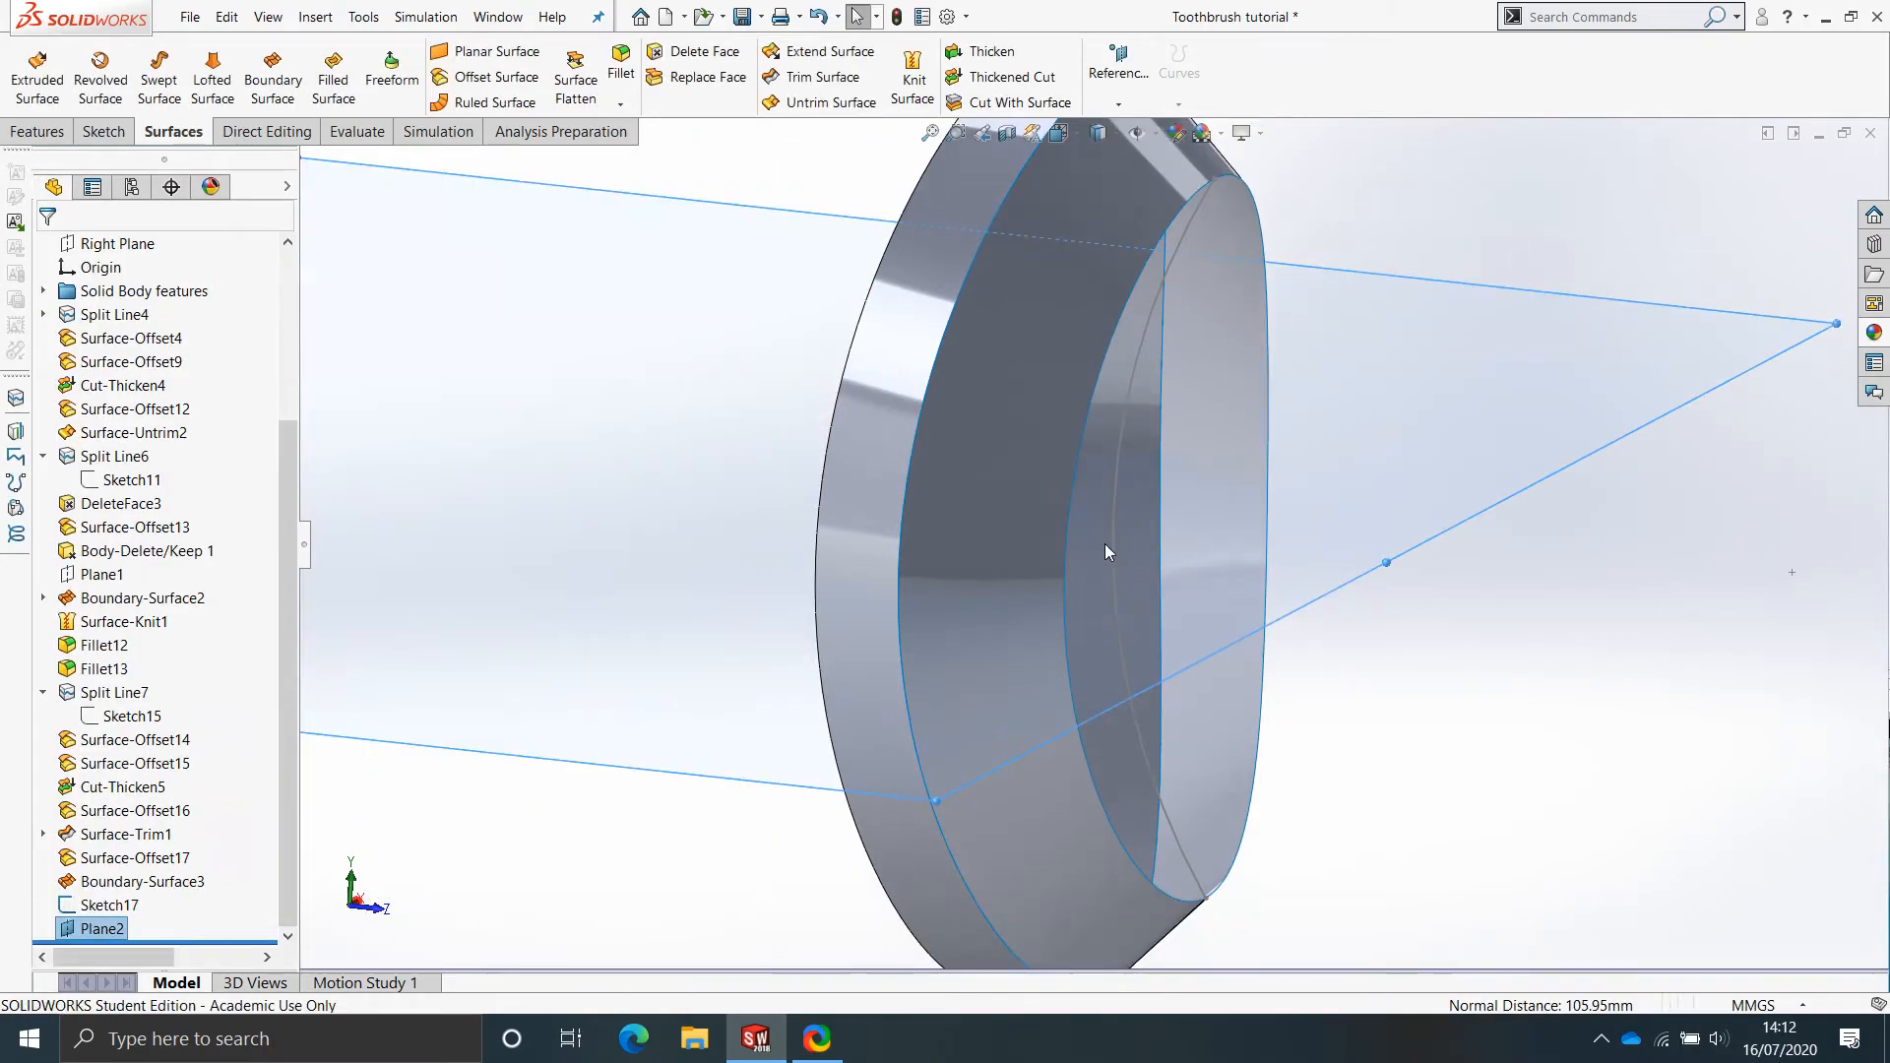
{"action": "scroll", "coordinate": [1037, 638], "scroll_direction": "down", "scroll_amount": 2}
{"action": "right_click", "coordinate": [1278, 431]}
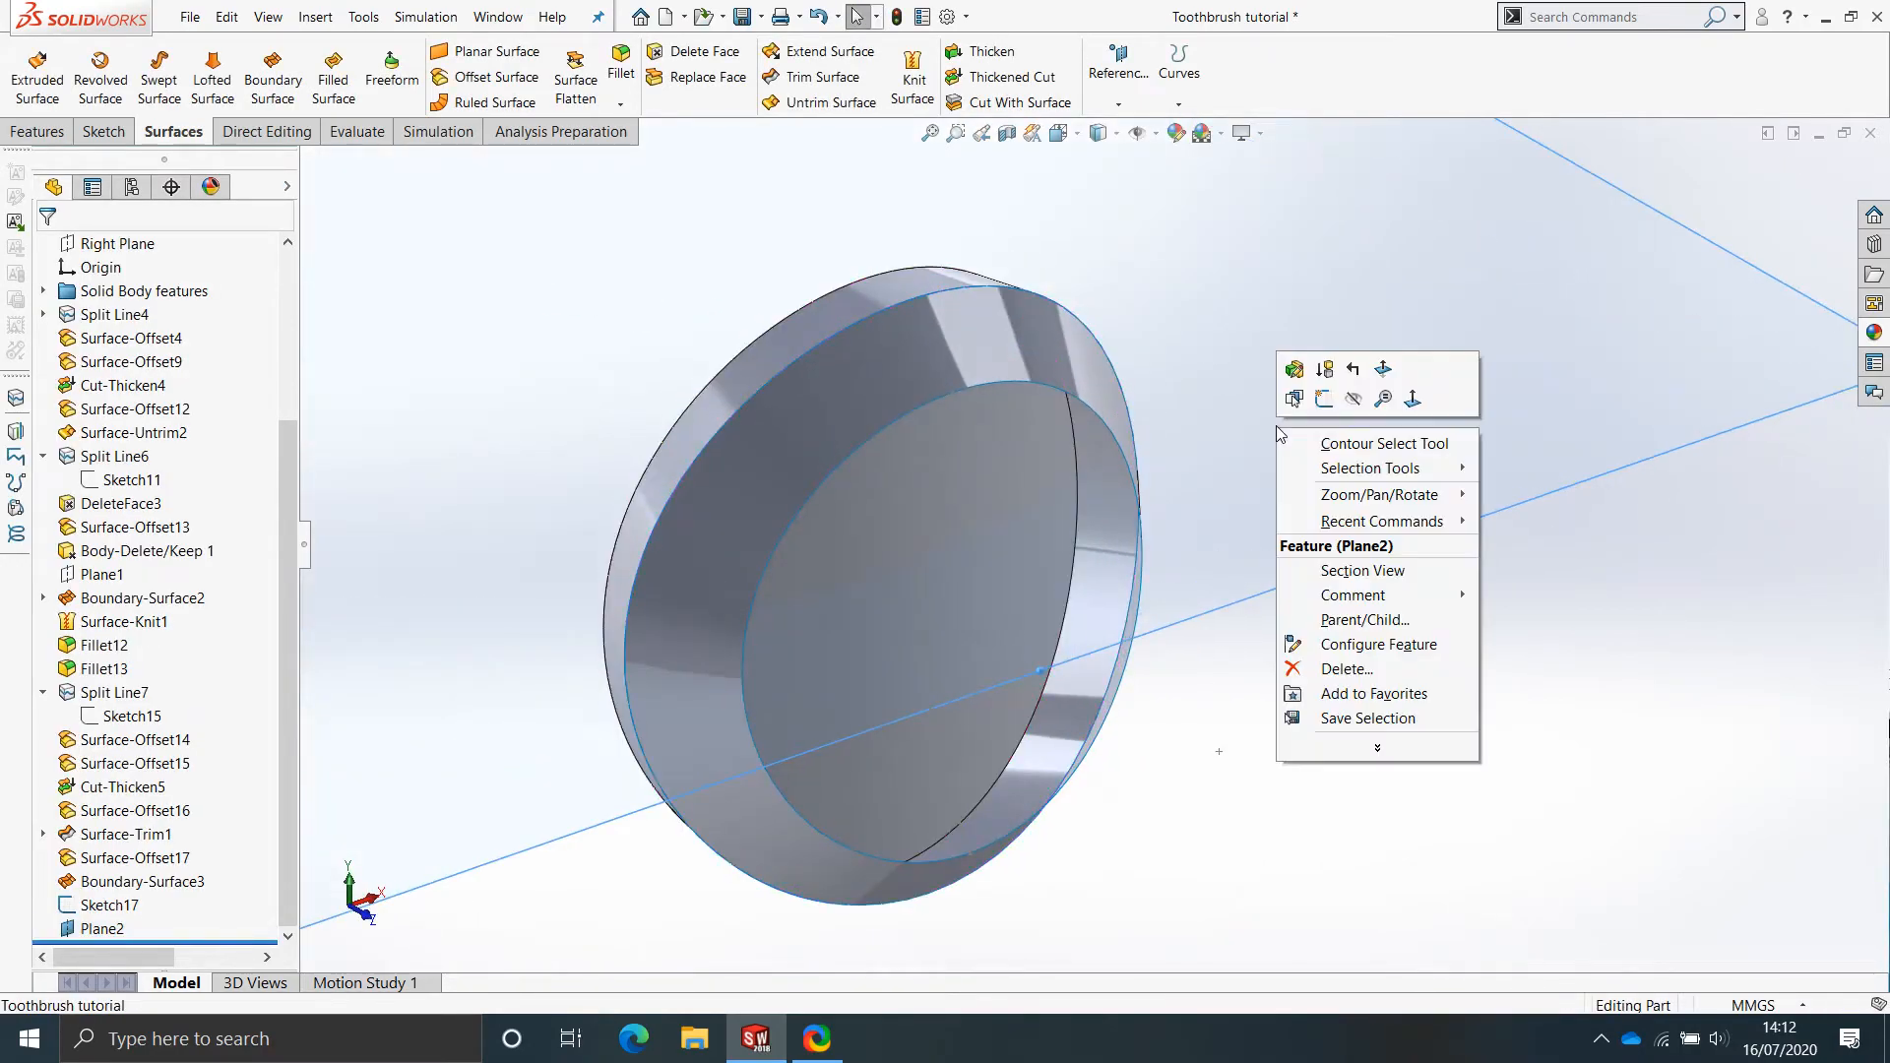
{"action": "left_click", "coordinate": [1324, 397]}
{"action": "scroll", "coordinate": [1072, 543], "scroll_direction": "down", "scroll_amount": 3}
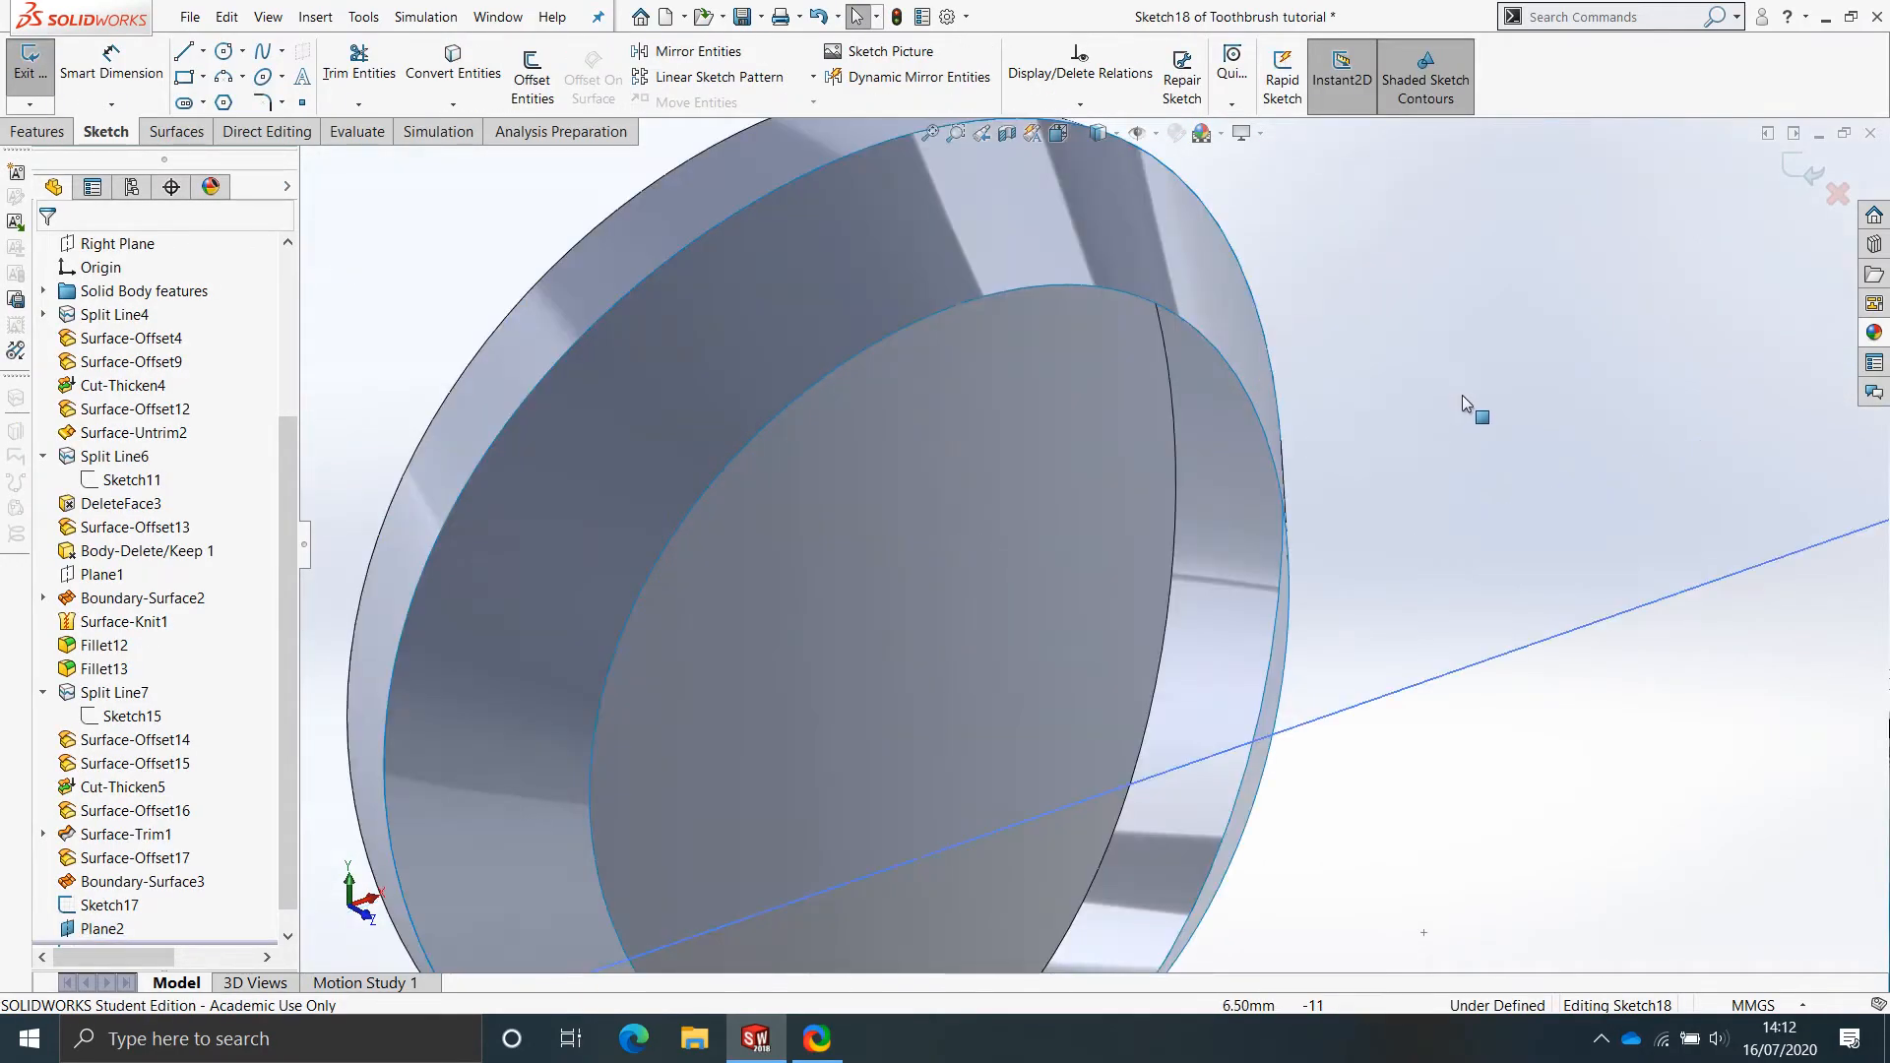
{"action": "left_click", "coordinate": [224, 78]}
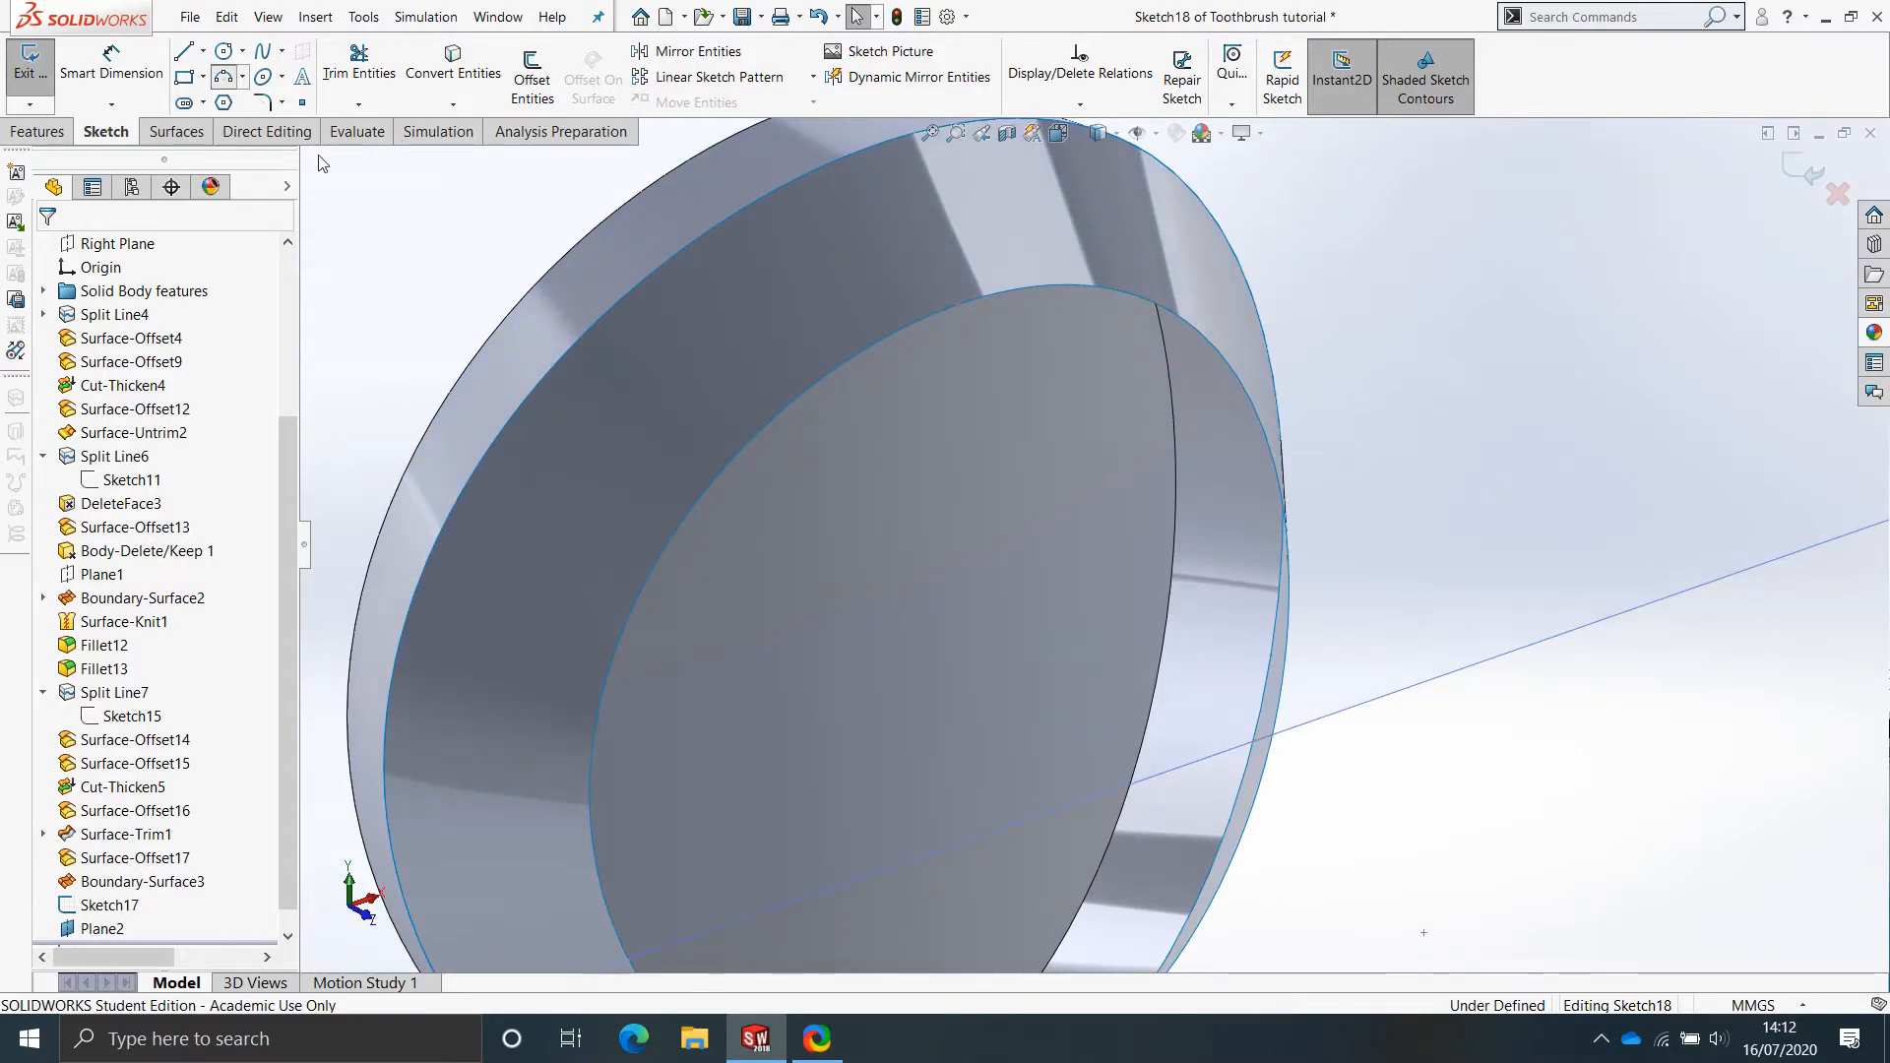
{"action": "left_click", "coordinate": [589, 830]}
{"action": "scroll", "coordinate": [838, 761], "scroll_direction": "down", "scroll_amount": 2}
{"action": "middle_click_drag", "start_coordinate": [885, 699], "coordinate": [1005, 628]}
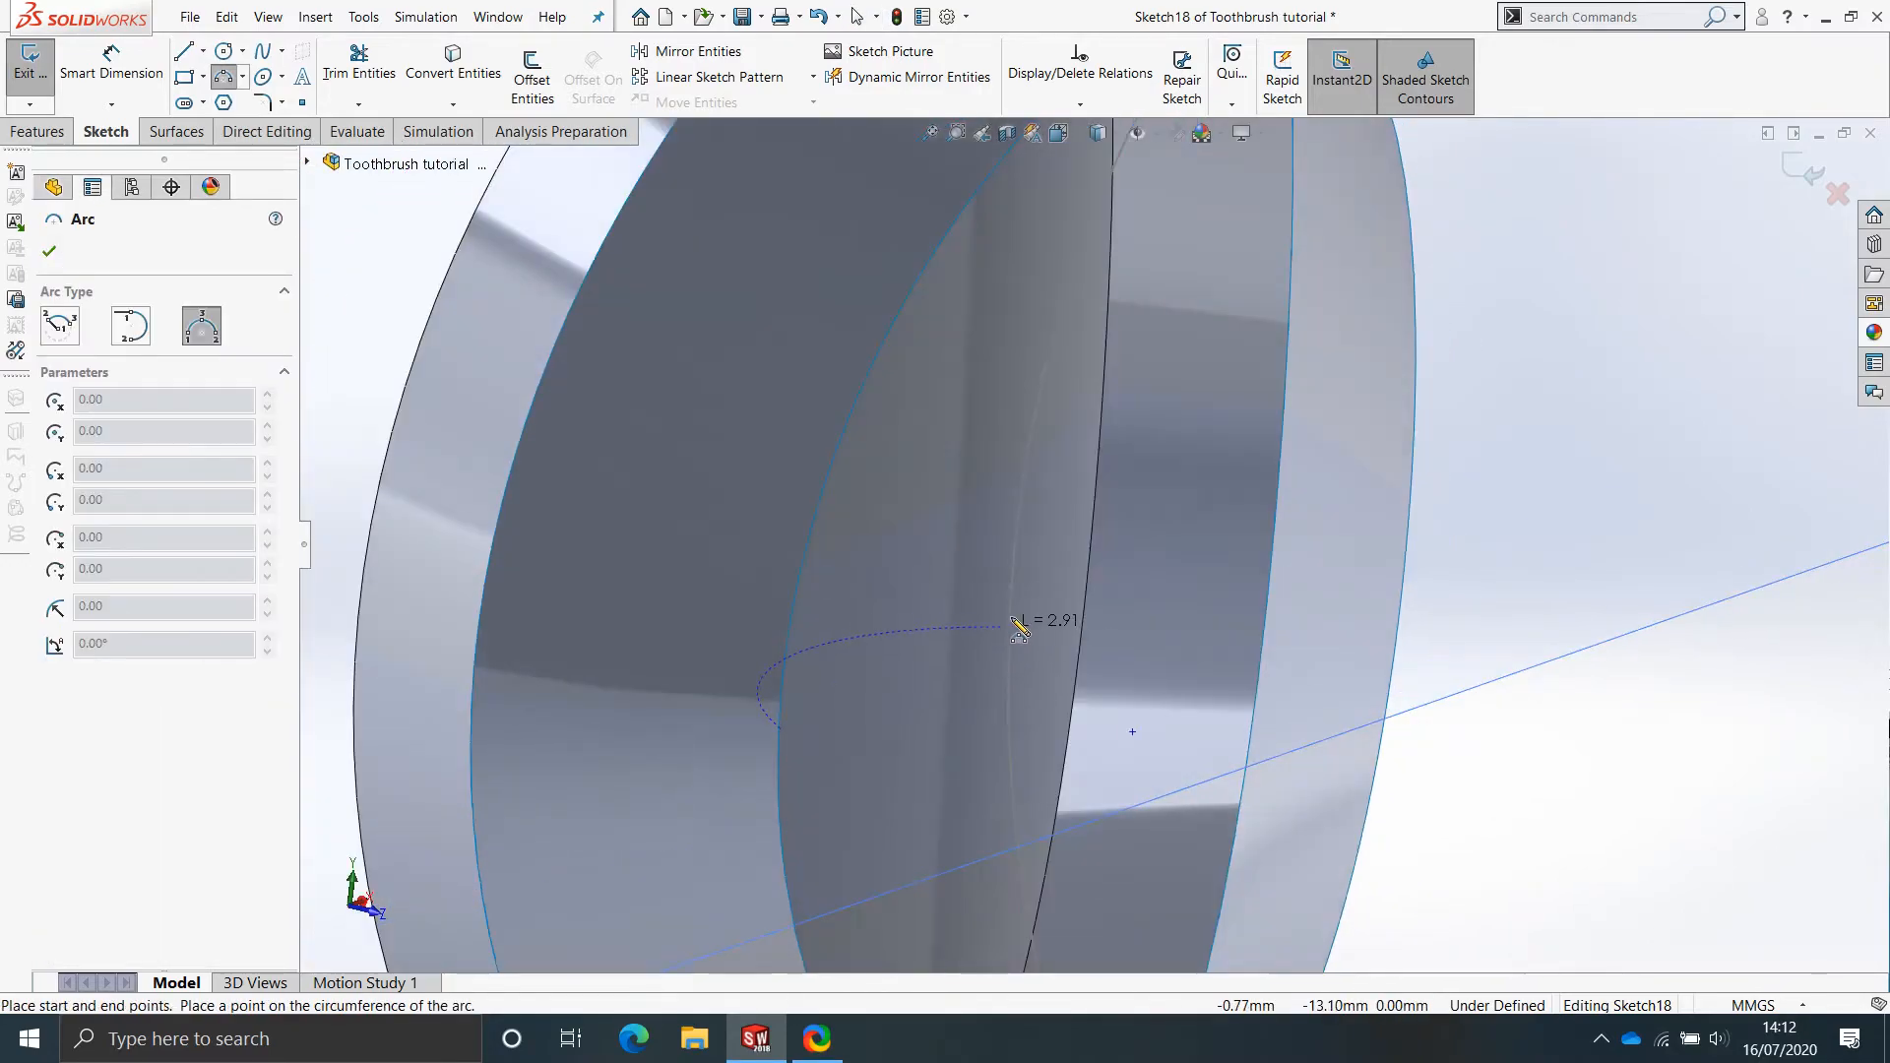
{"action": "left_click", "coordinate": [1403, 527]}
{"action": "left_click", "coordinate": [1012, 598]}
{"action": "key", "text": "Escape"}
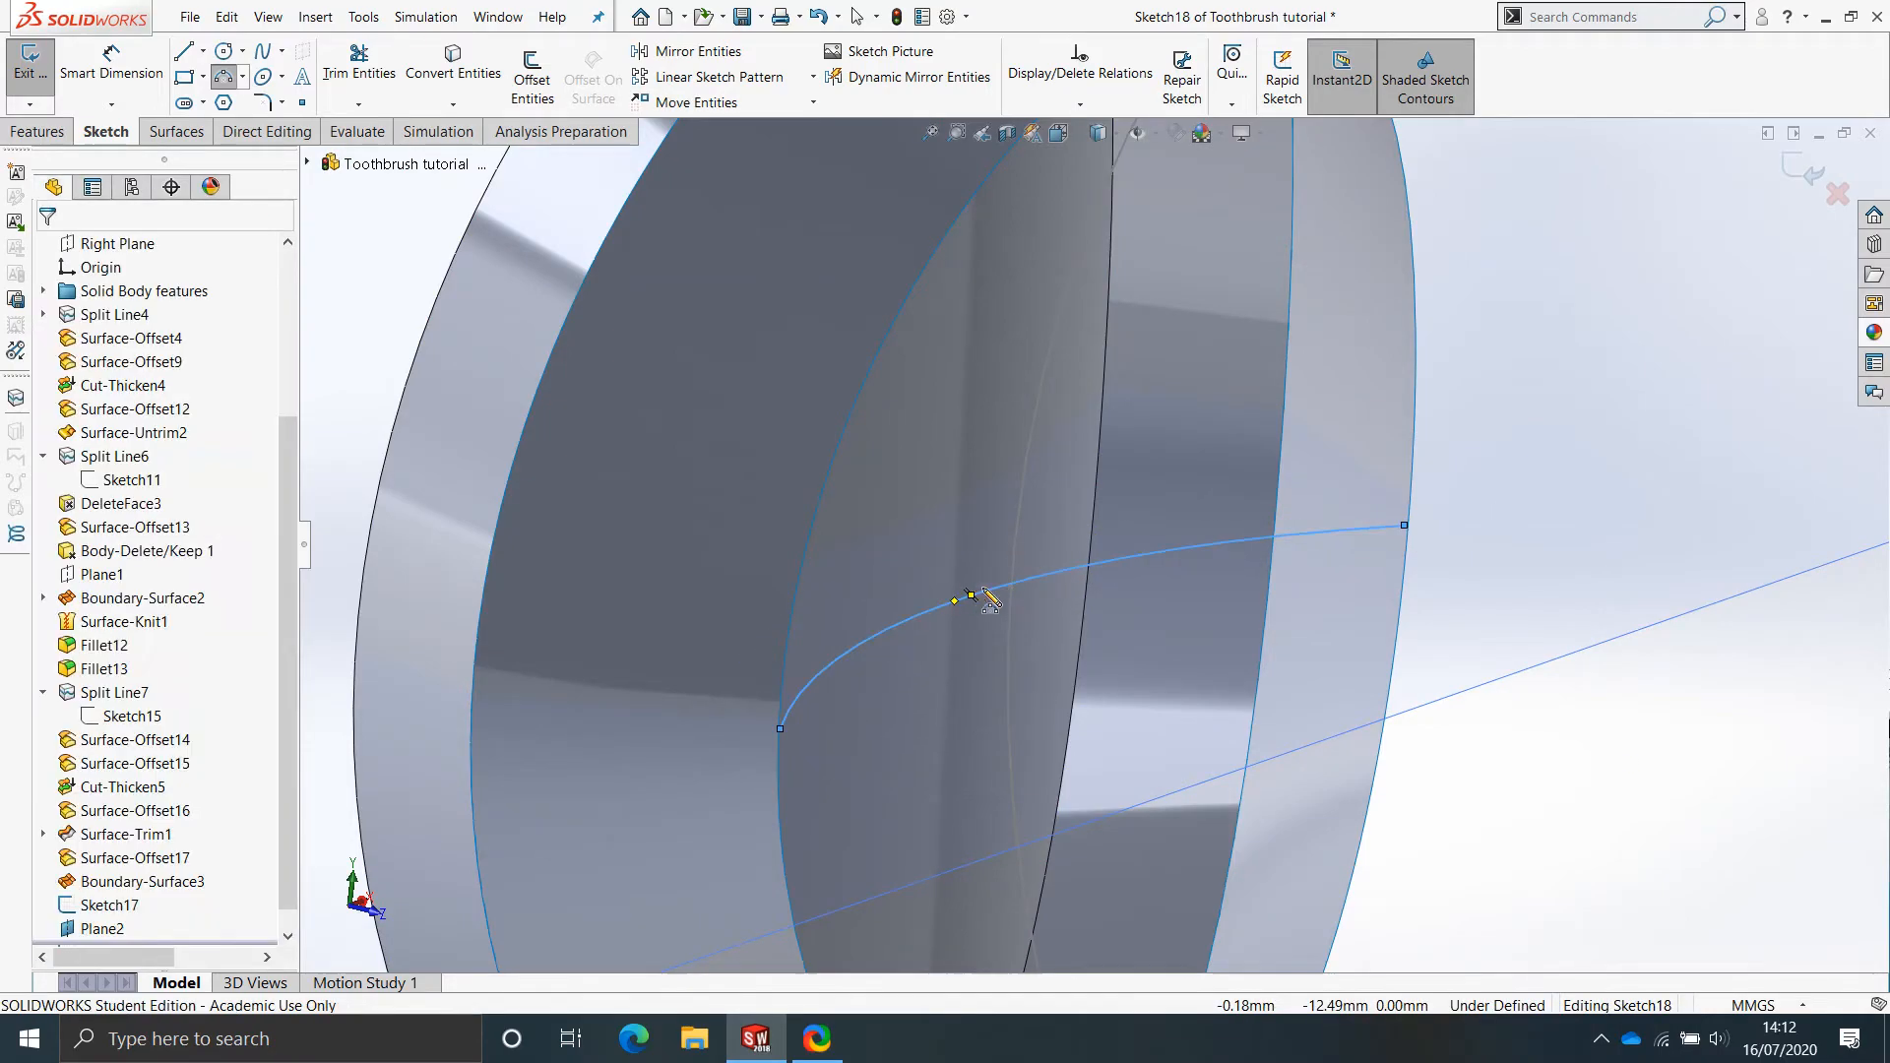
Make the new arc coincident with the midpoint of the first arc.
{"action": "left_click", "coordinate": [989, 588]}
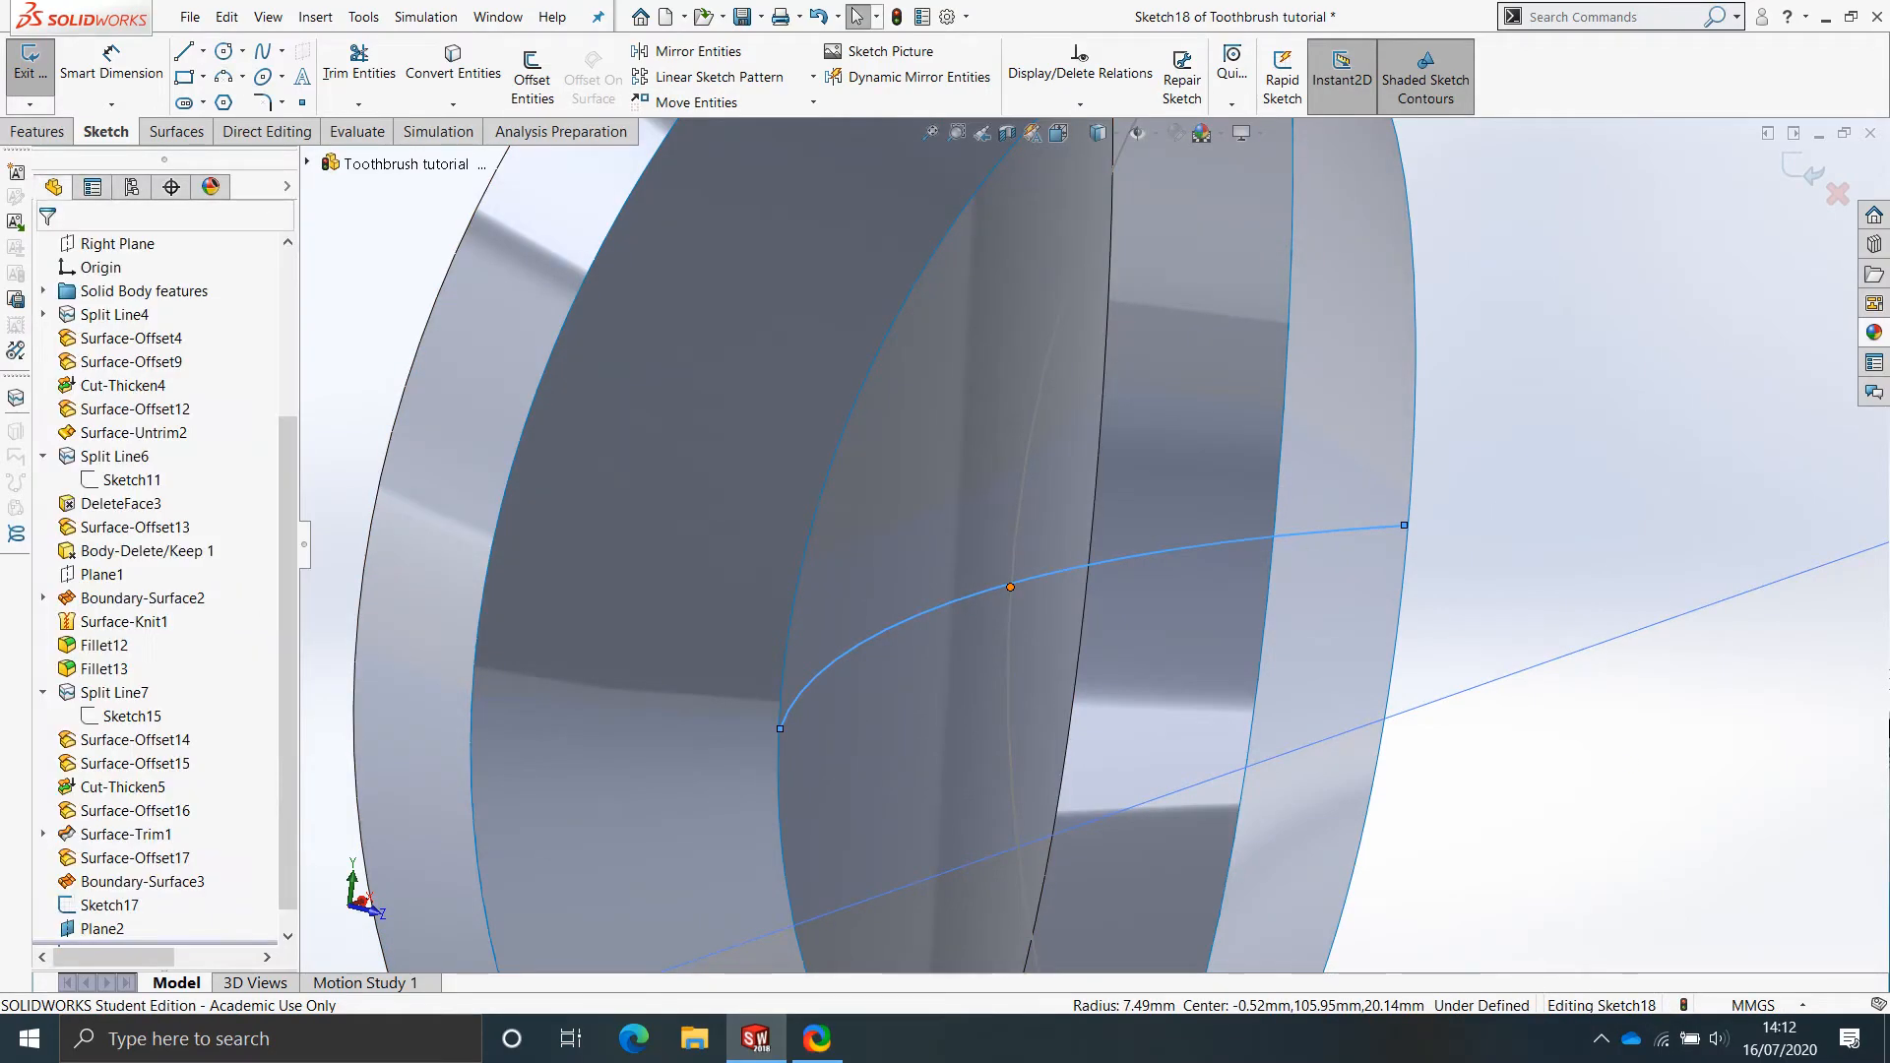
{"action": "left_click", "coordinate": [1010, 588], "text": "ctrl"}
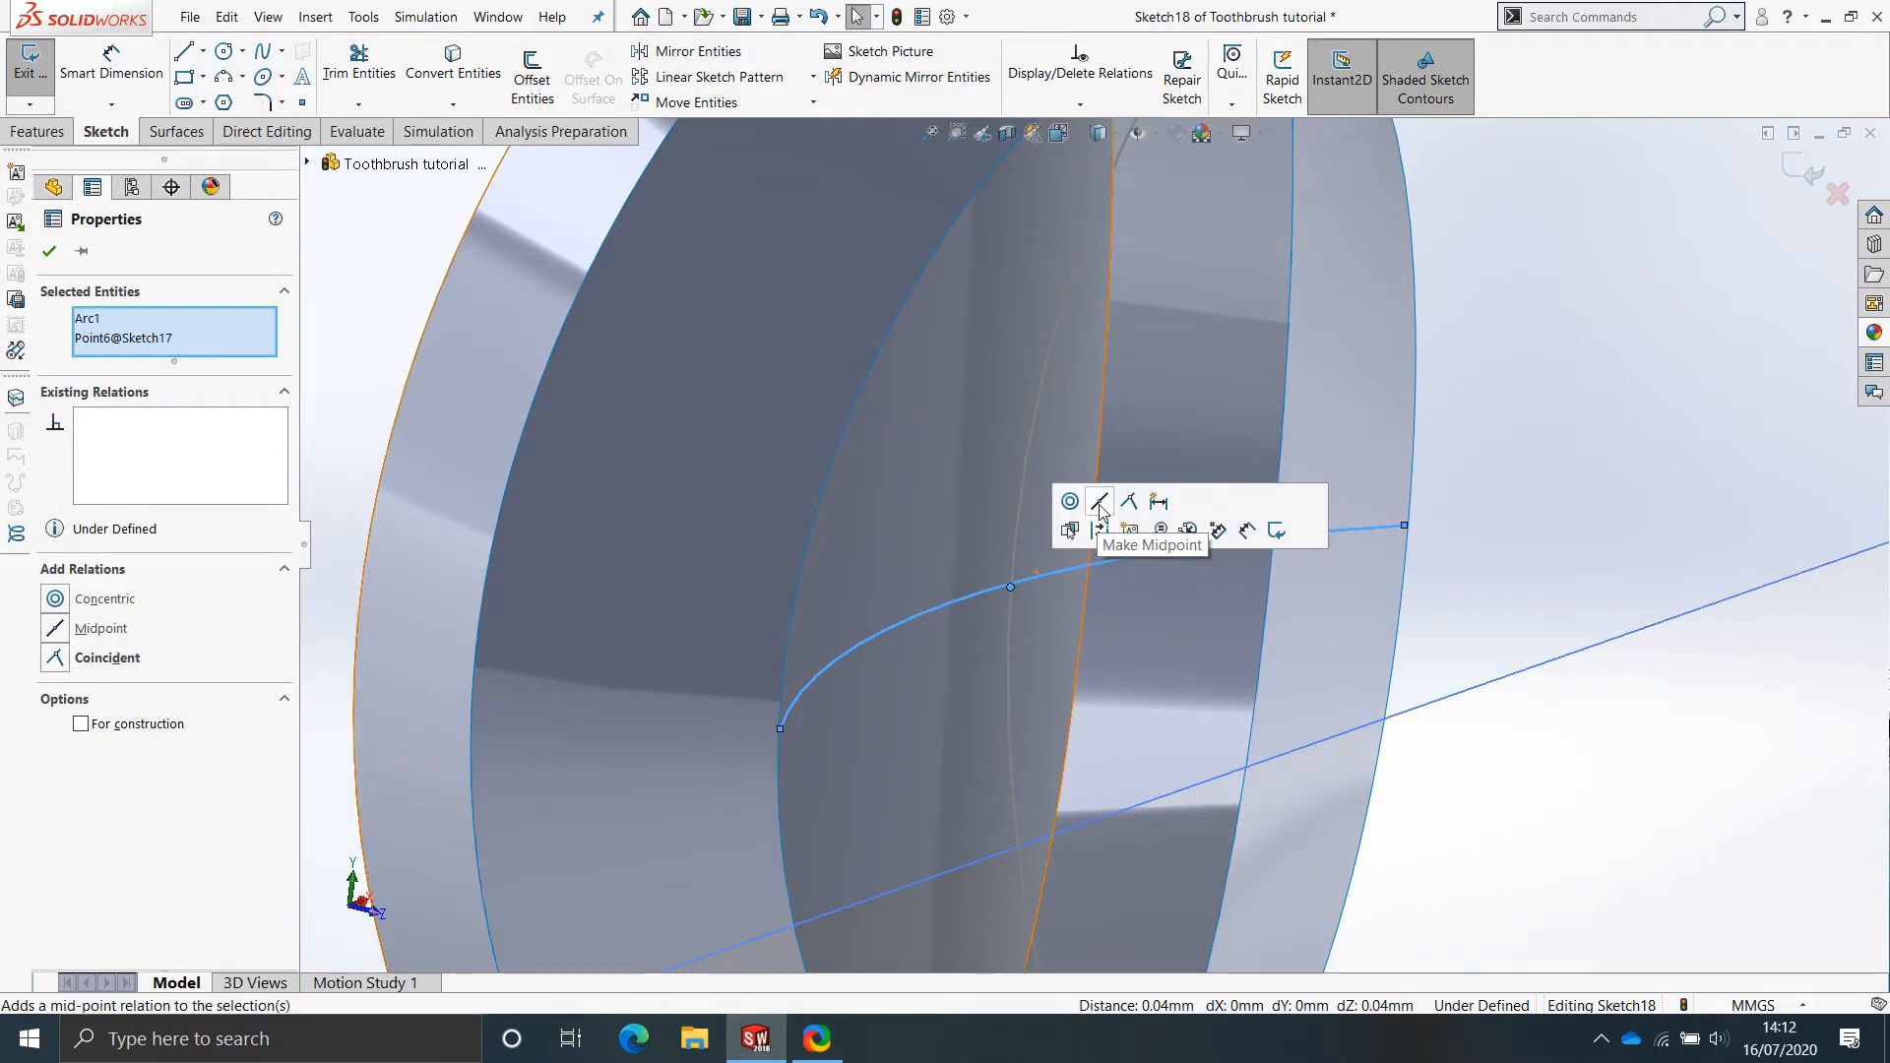
{"action": "left_click", "coordinate": [1129, 502]}
{"action": "key", "text": "Escape"}
Add pierce relations between both endpoints of the new arc and the opening's upper edge, and close the sketch.
{"action": "left_click", "coordinate": [1411, 527]}
{"action": "left_click", "coordinate": [1411, 528]}
{"action": "left_click", "coordinate": [1412, 502], "text": "ctrl"}
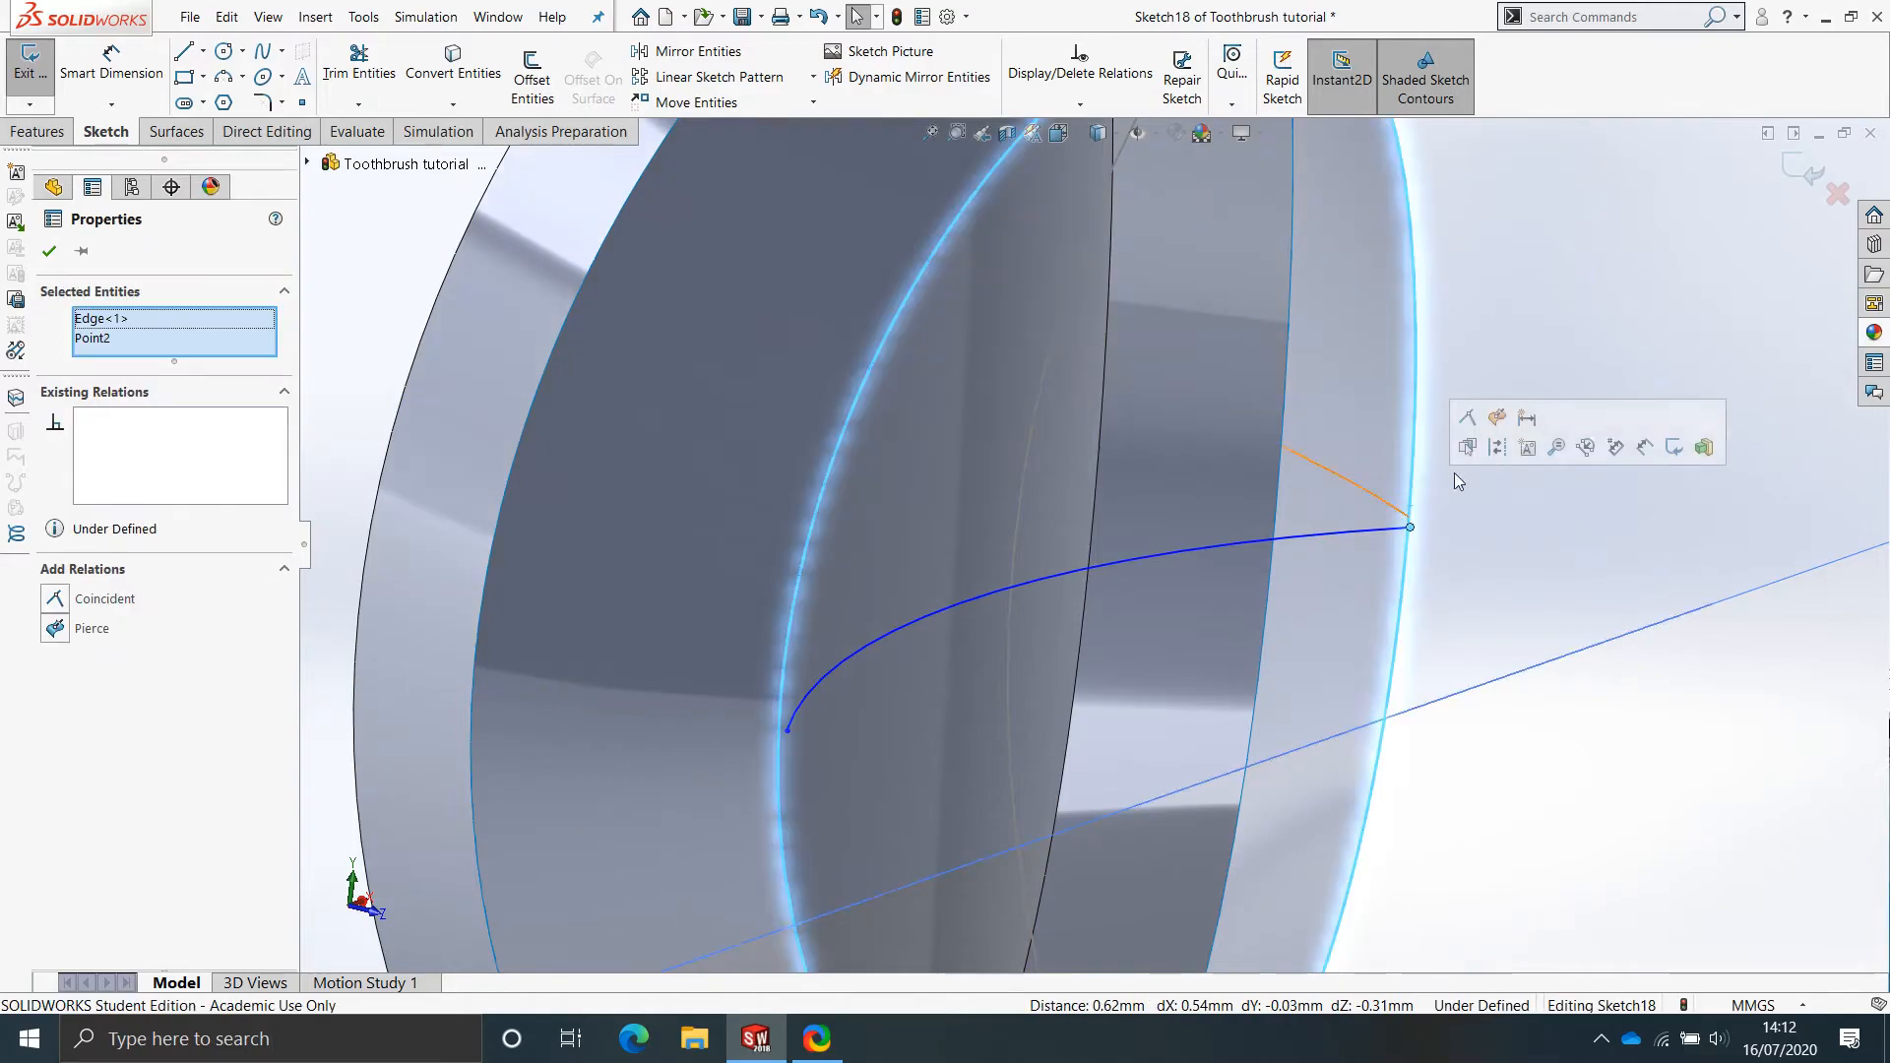
{"action": "left_click", "coordinate": [1498, 418]}
{"action": "left_click", "coordinate": [1480, 519]}
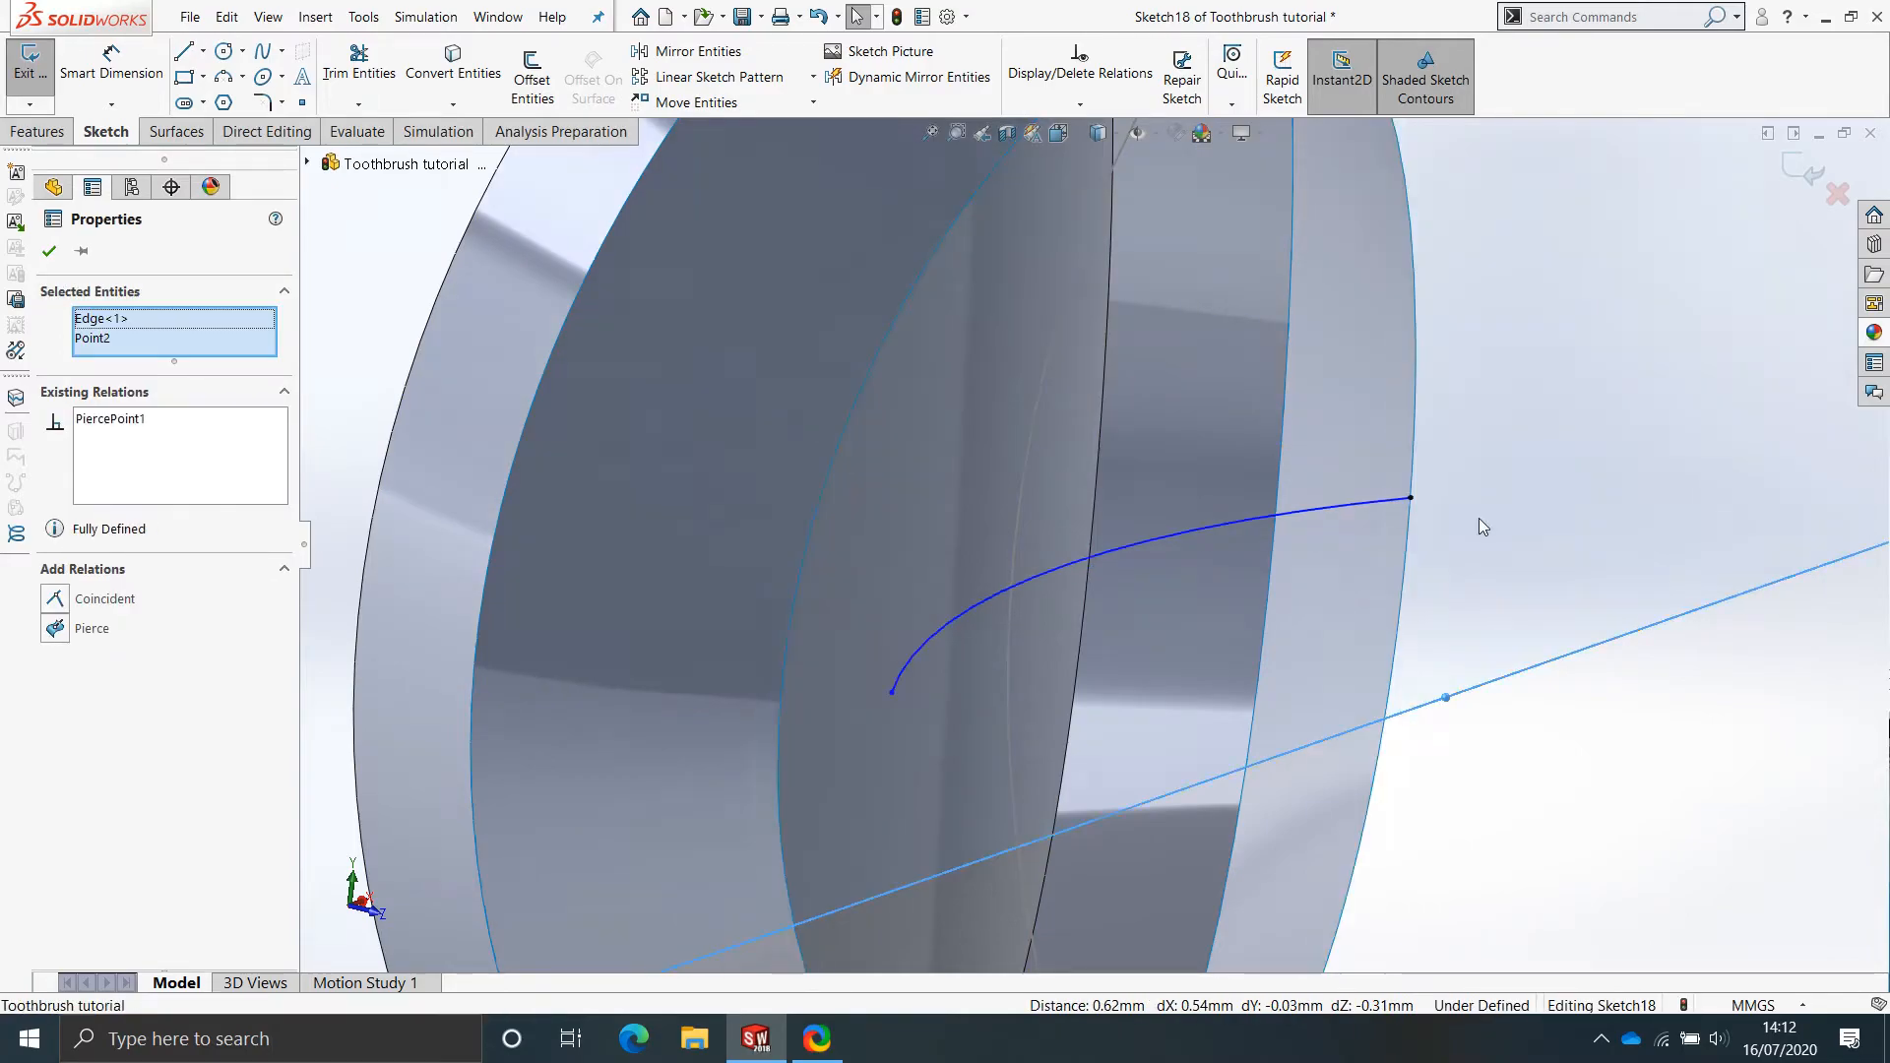
{"action": "left_click", "coordinate": [890, 692]}
{"action": "left_click", "coordinate": [779, 711], "text": "ctrl"}
{"action": "left_click", "coordinate": [866, 622]}
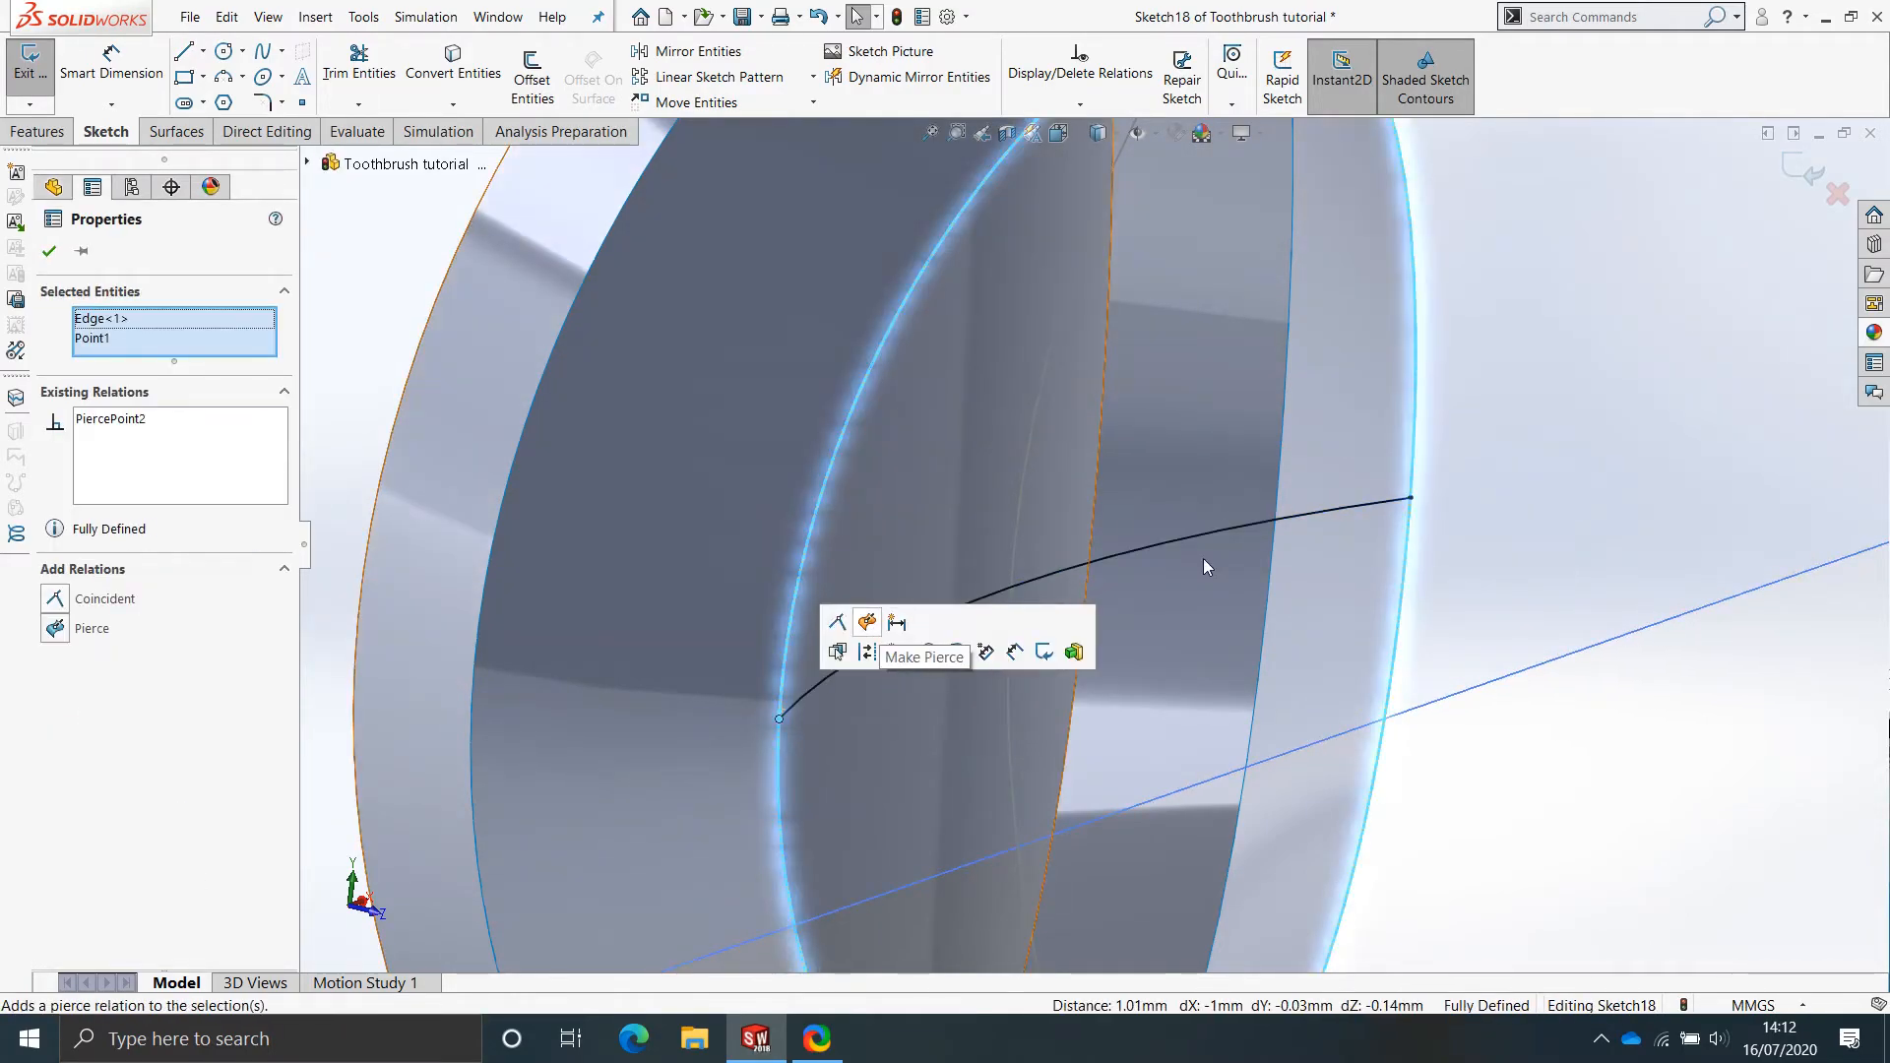
{"action": "left_click", "coordinate": [1552, 462]}
{"action": "scroll", "coordinate": [1550, 462], "scroll_direction": "up", "scroll_amount": 4}
{"action": "middle_click_drag", "start_coordinate": [1004, 601], "coordinate": [886, 610]}
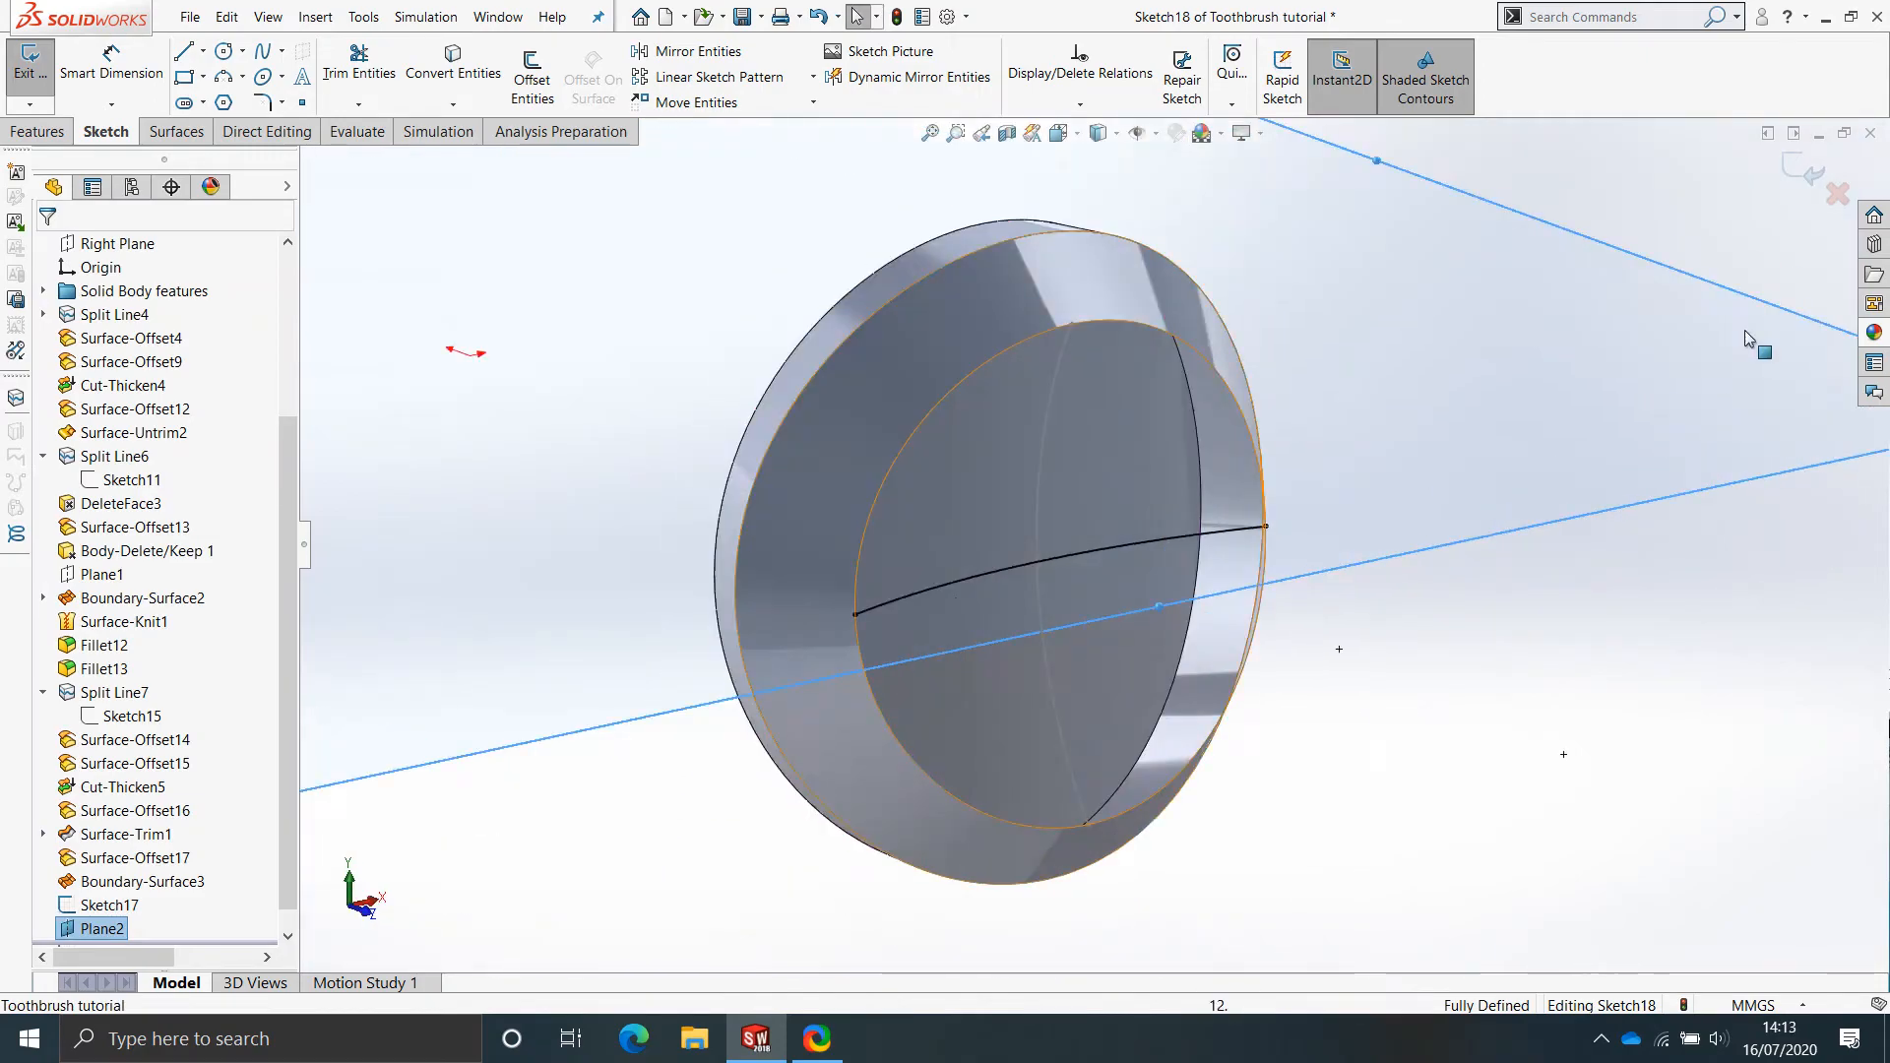
{"action": "left_click", "coordinate": [1800, 169]}
Examine how the two crossing arcs span the opening from several angles.
{"action": "scroll", "coordinate": [1073, 593], "scroll_direction": "down", "scroll_amount": 5}
{"action": "middle_click_drag", "start_coordinate": [1073, 593], "coordinate": [1697, 622]}
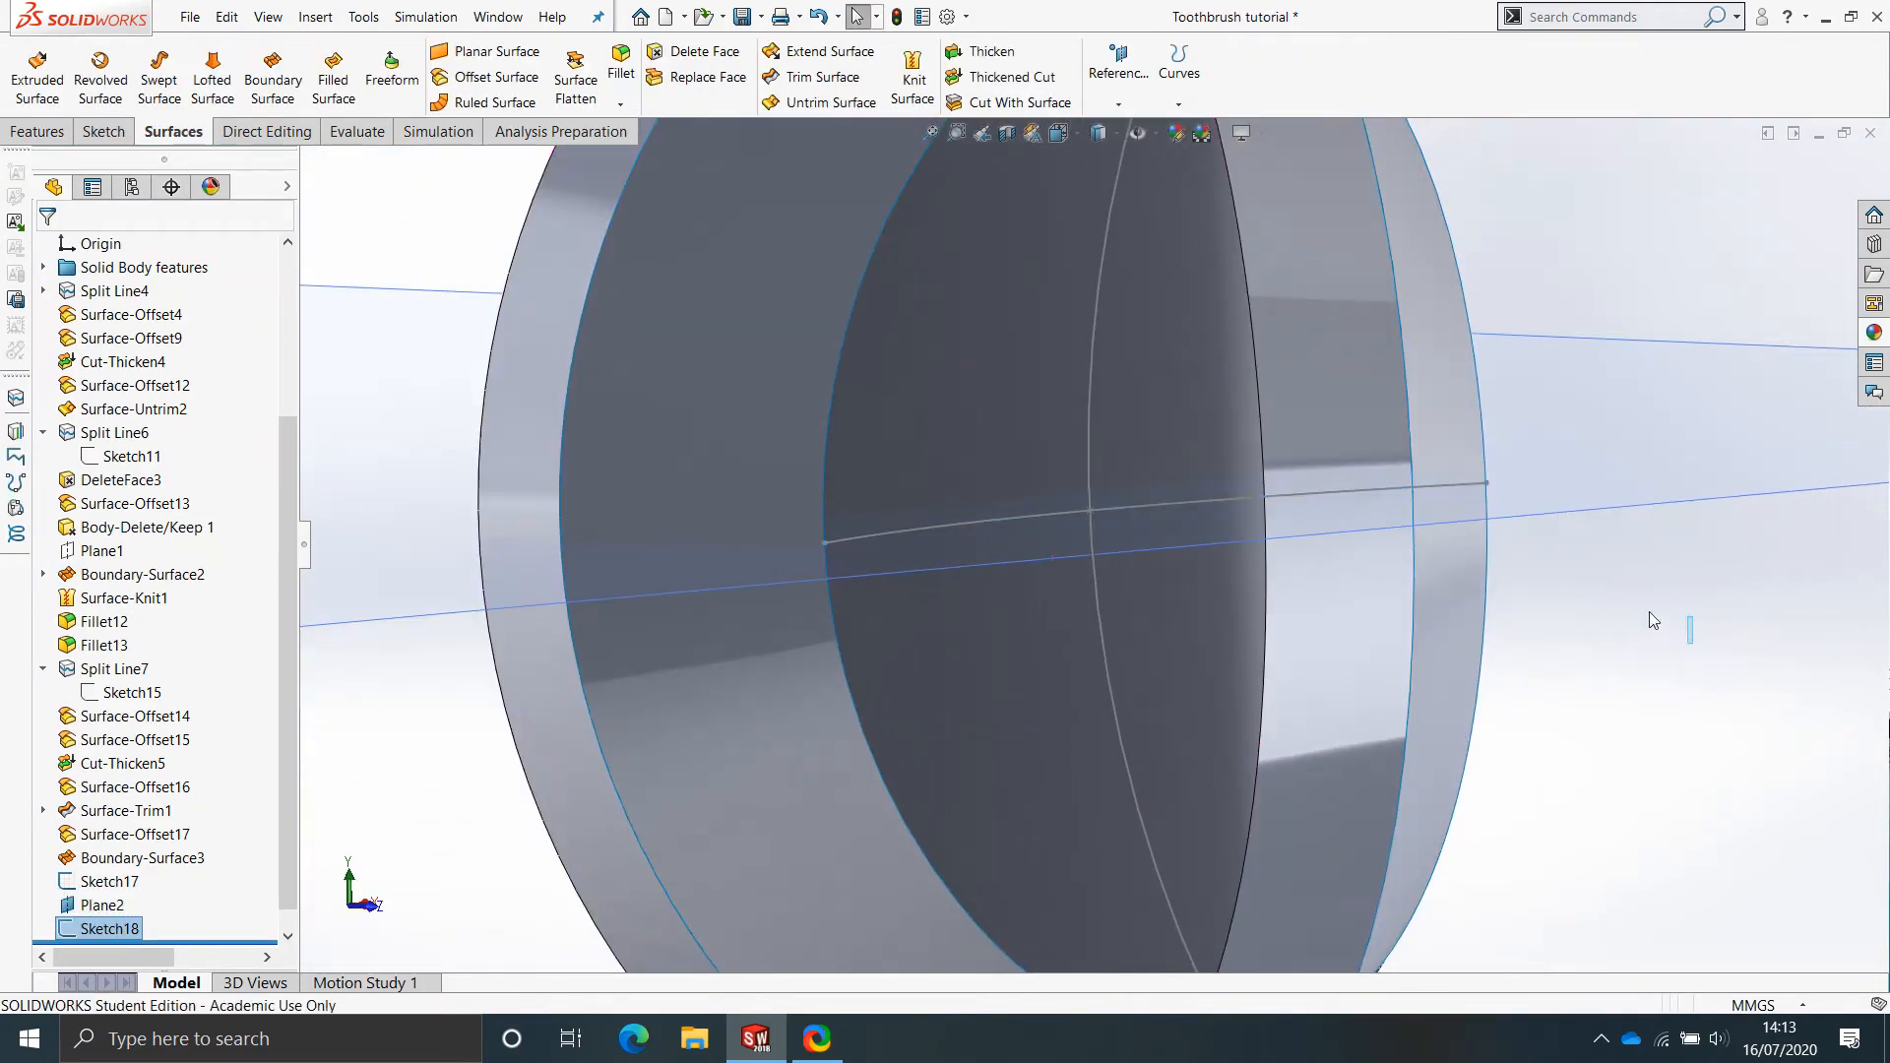
{"action": "scroll", "coordinate": [1085, 655], "scroll_direction": "up", "scroll_amount": 5}
{"action": "mouse_move", "coordinate": [1085, 656]}
{"action": "middle_mouse_down"}
{"action": "mouse_move", "coordinate": [1124, 500]}
{"action": "mouse_move", "coordinate": [1190, 384]}
{"action": "mouse_move", "coordinate": [1119, 425]}
{"action": "mouse_move", "coordinate": [1143, 222]}
{"action": "middle_mouse_up"}
{"action": "scroll", "coordinate": [1125, 500], "scroll_direction": "down", "scroll_amount": 4}
{"action": "scroll", "coordinate": [1119, 425], "scroll_direction": "down", "scroll_amount": 3}
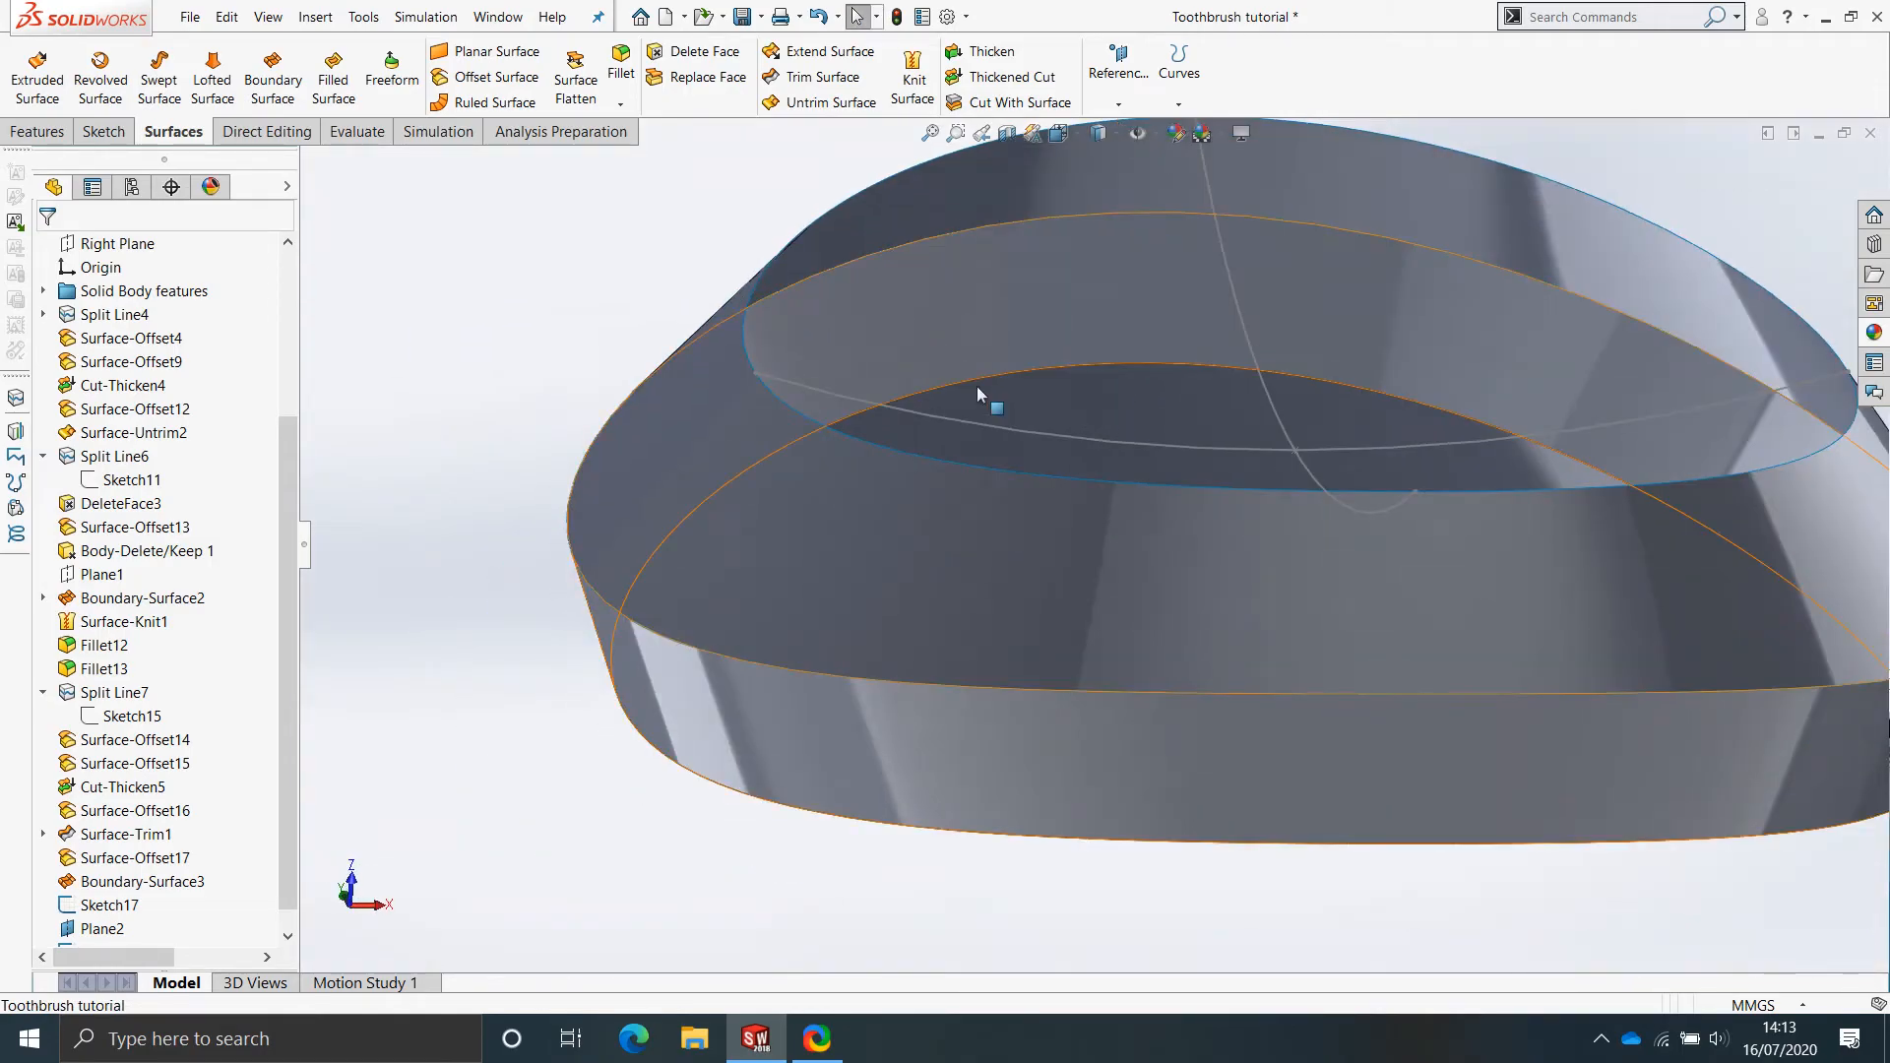
{"action": "scroll", "coordinate": [1142, 347], "scroll_direction": "up", "scroll_amount": 3}
{"action": "middle_click", "coordinate": [1142, 347]}
{"action": "middle_click_drag", "start_coordinate": [1142, 347], "coordinate": [1248, 411]}
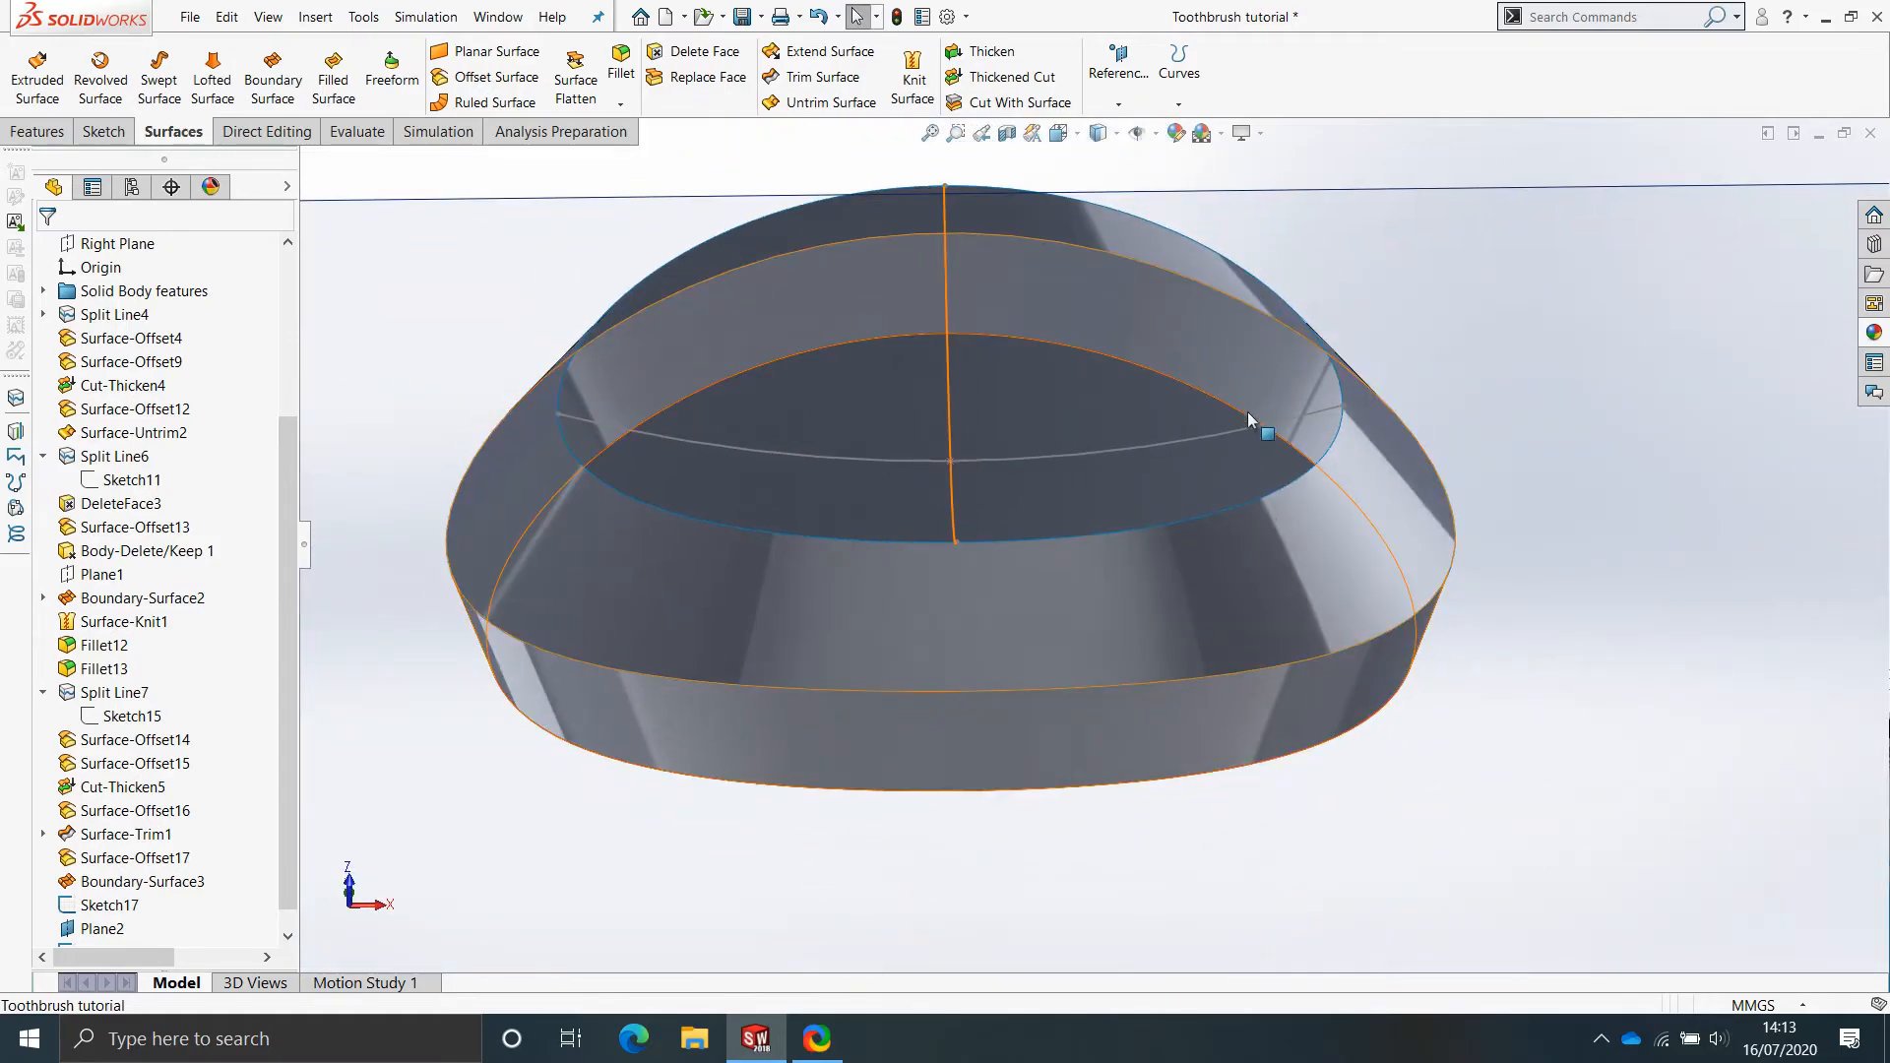
{"action": "middle_click_drag", "start_coordinate": [904, 532], "coordinate": [1009, 556]}
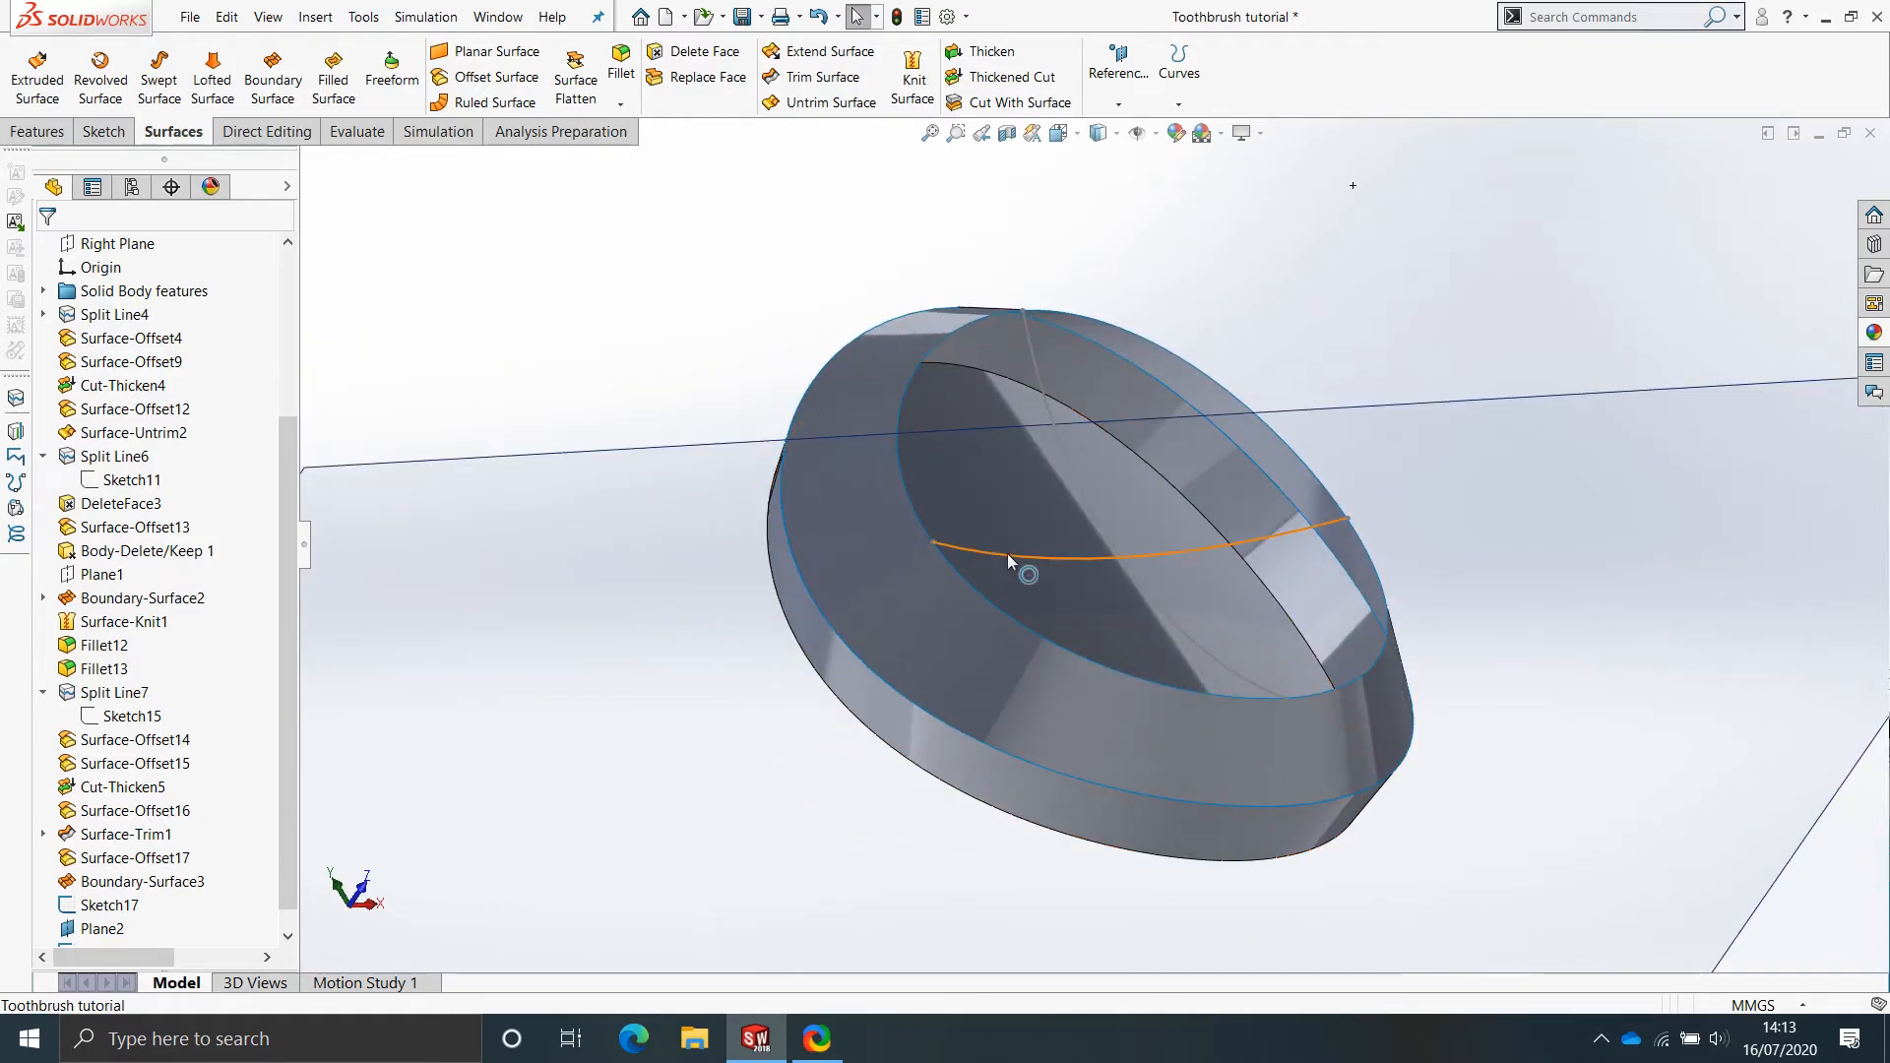
Set up a surface sweep with the first arc as profile and the crossing arc as path, extending in both directions.
{"action": "left_click", "coordinate": [159, 79]}
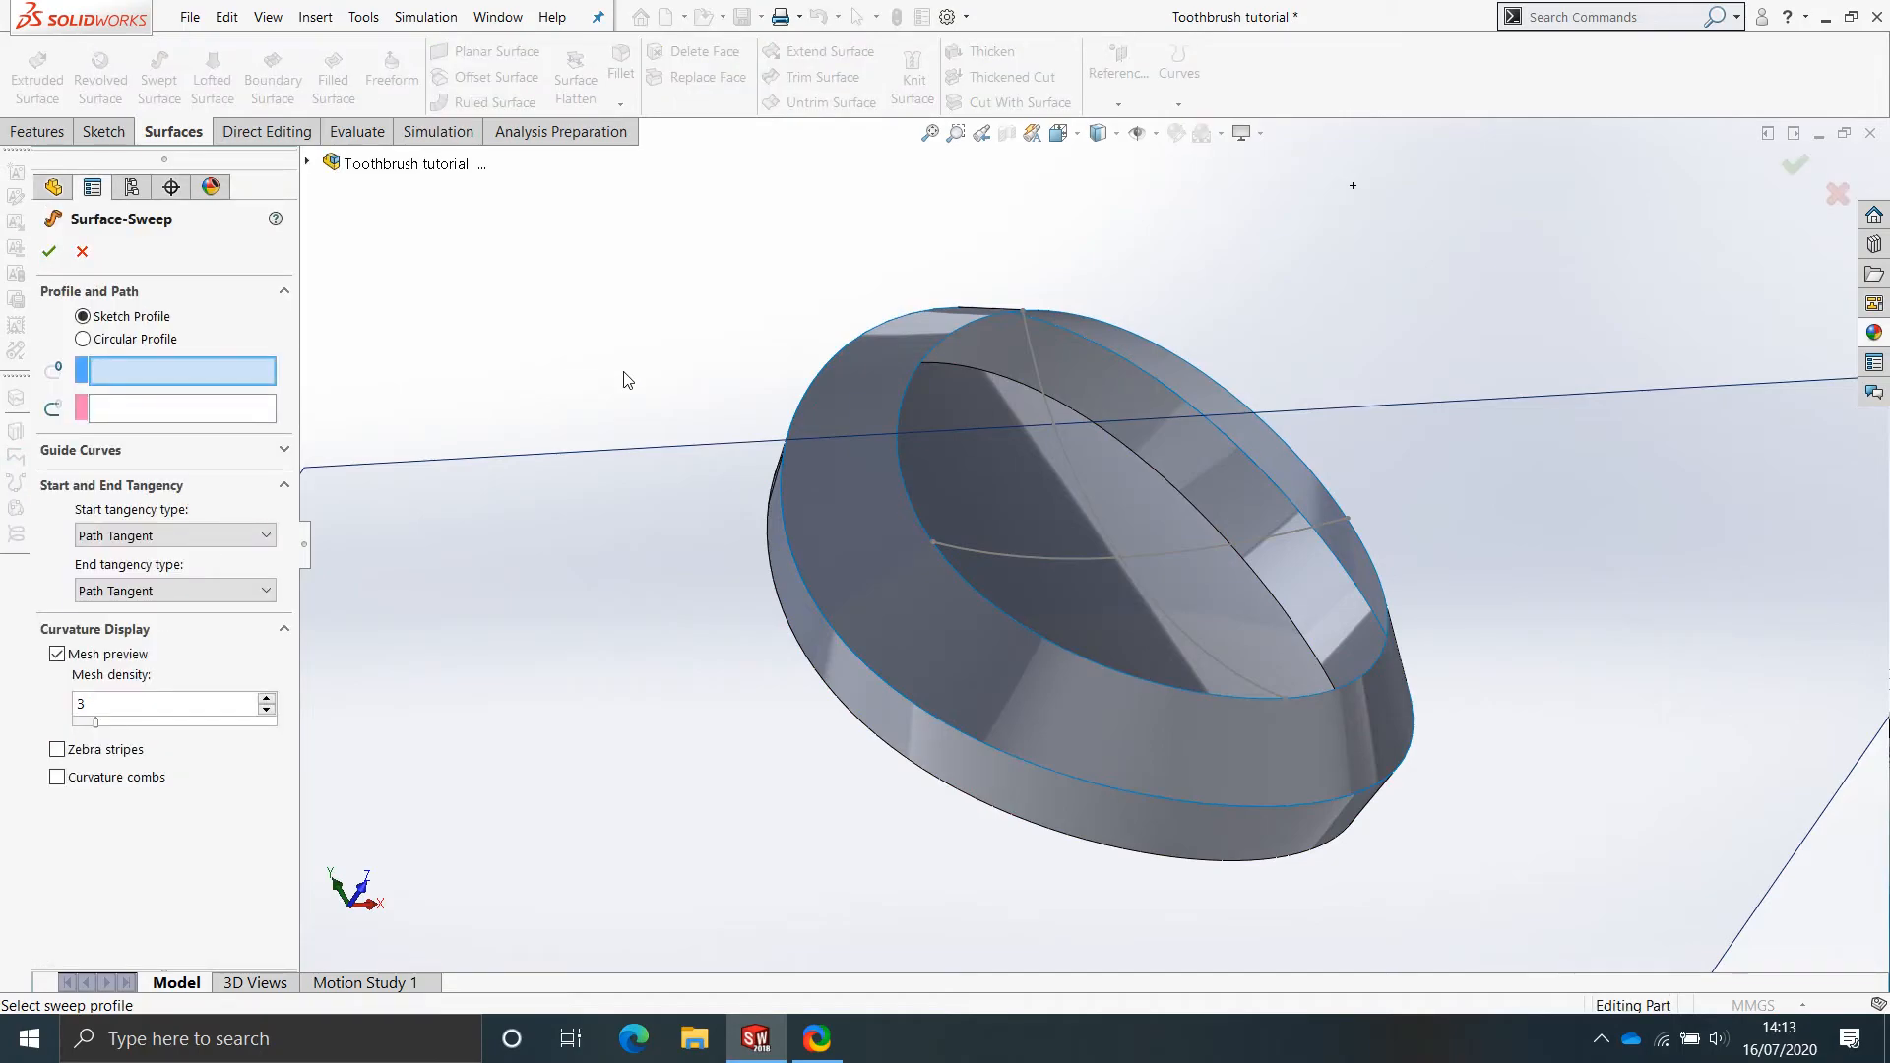
{"action": "middle_click_drag", "start_coordinate": [1036, 593], "coordinate": [1125, 512]}
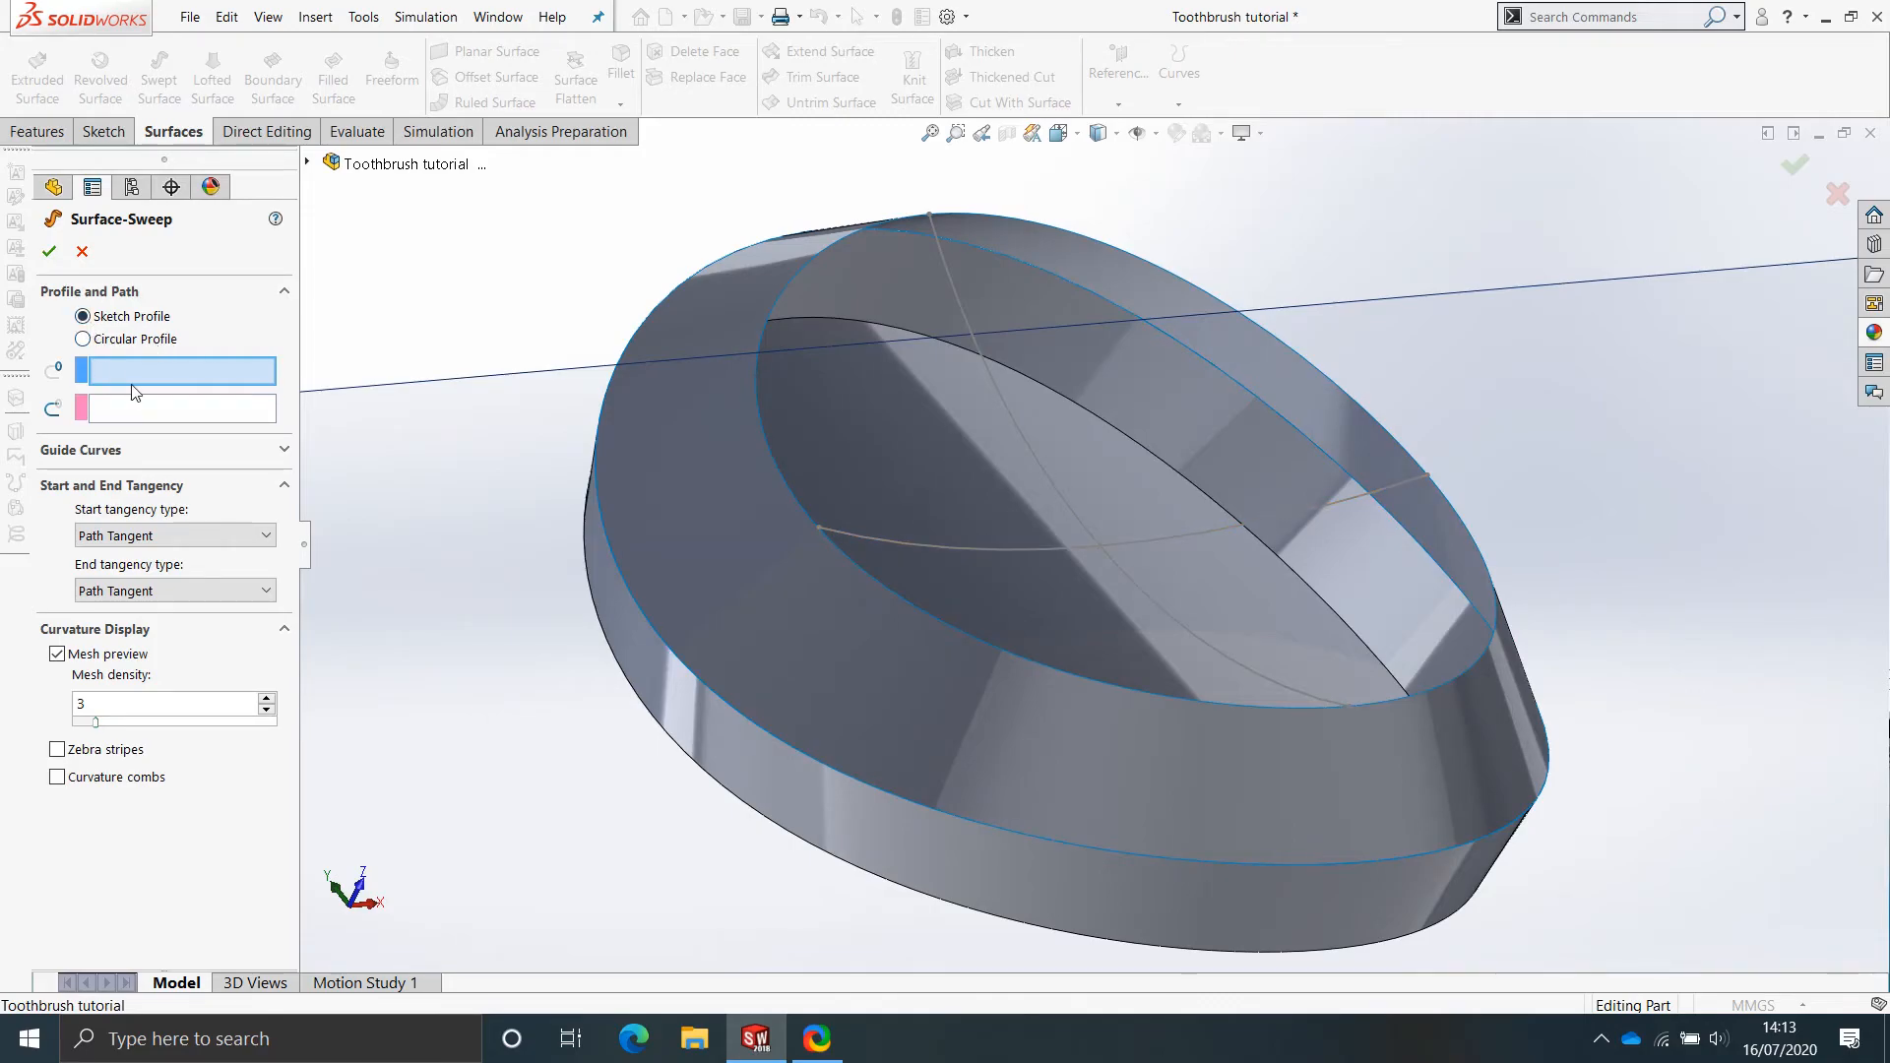
{"action": "left_click", "coordinate": [1152, 603]}
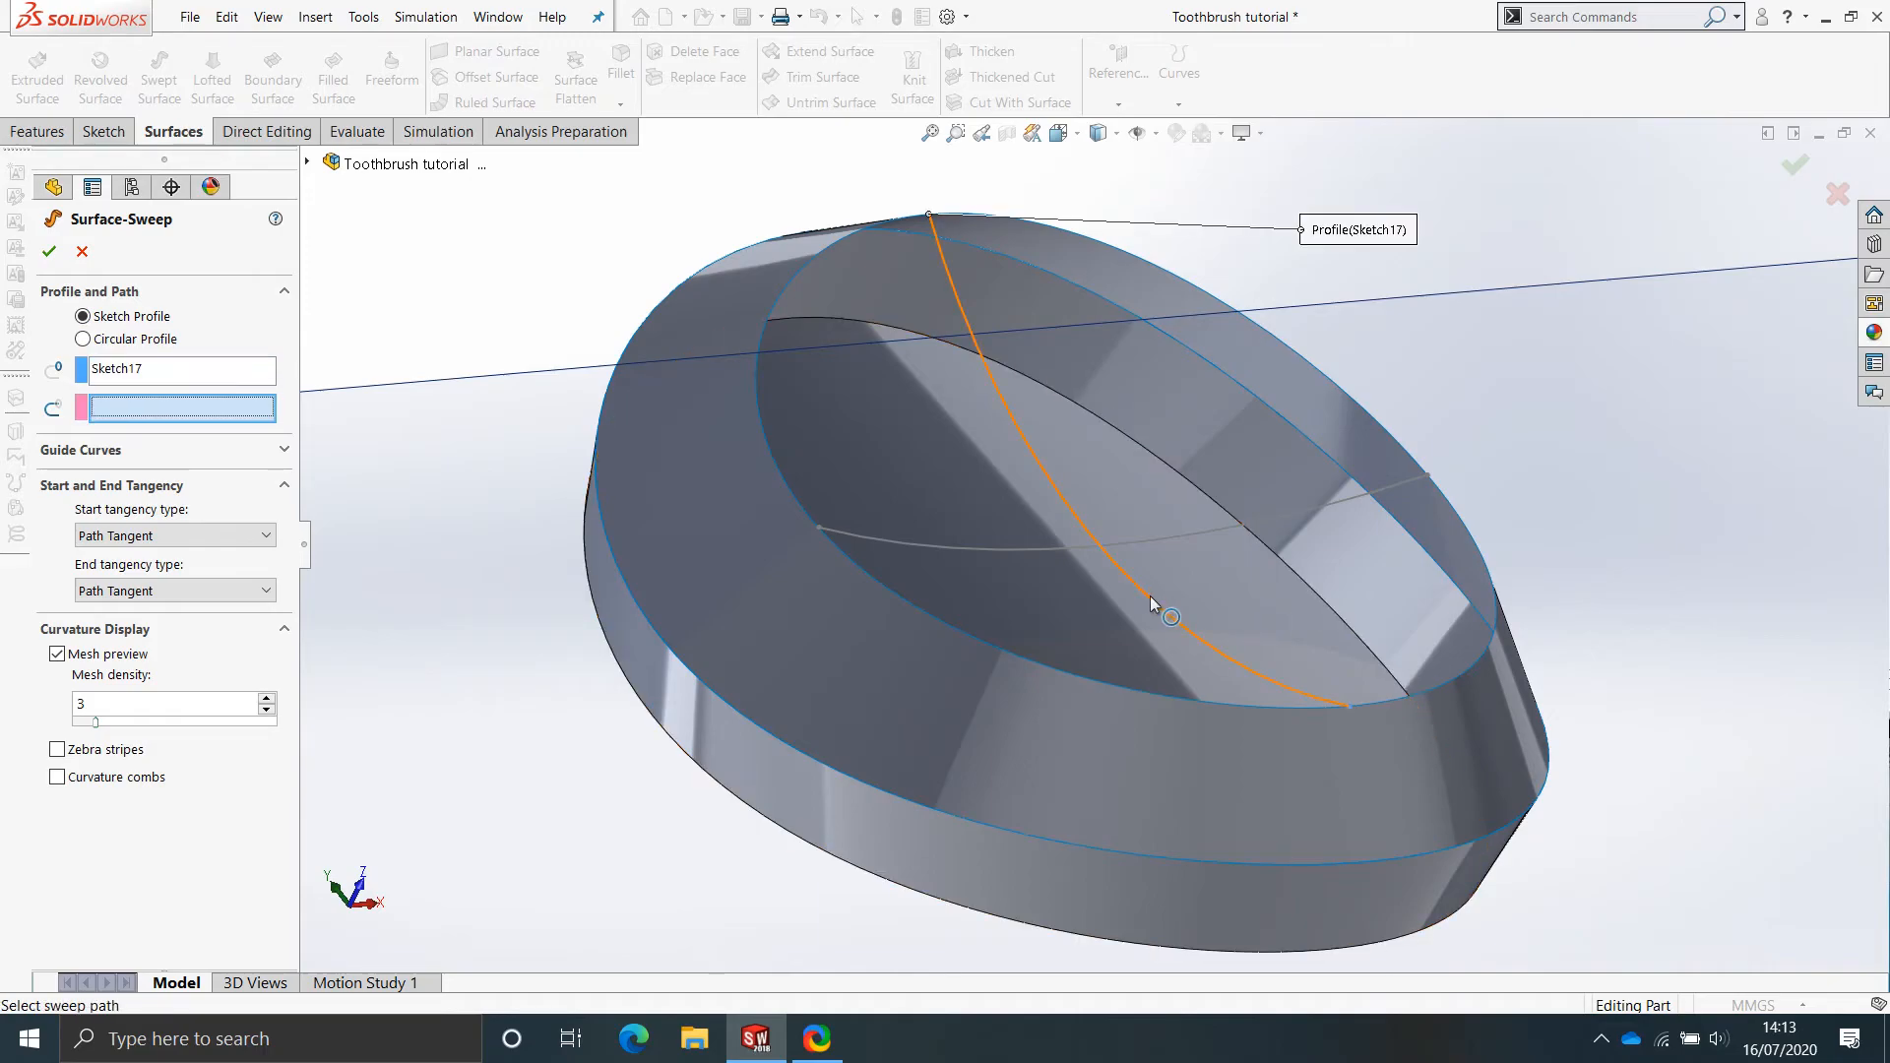
{"action": "left_click", "coordinate": [1325, 506]}
{"action": "scroll", "coordinate": [1213, 514], "scroll_direction": "up", "scroll_amount": 4}
{"action": "mouse_move", "coordinate": [1116, 537]}
{"action": "middle_mouse_down"}
{"action": "mouse_move", "coordinate": [1071, 465]}
{"action": "mouse_move", "coordinate": [1135, 350]}
{"action": "mouse_move", "coordinate": [1076, 395]}
{"action": "middle_mouse_up"}
{"action": "scroll", "coordinate": [1071, 467], "scroll_direction": "up", "scroll_amount": 7}
{"action": "middle_click_drag", "start_coordinate": [1101, 429], "coordinate": [1255, 451]}
{"action": "scroll", "coordinate": [1254, 451], "scroll_direction": "up", "scroll_amount": 3}
{"action": "scroll", "coordinate": [1254, 453], "scroll_direction": "down", "scroll_amount": 5}
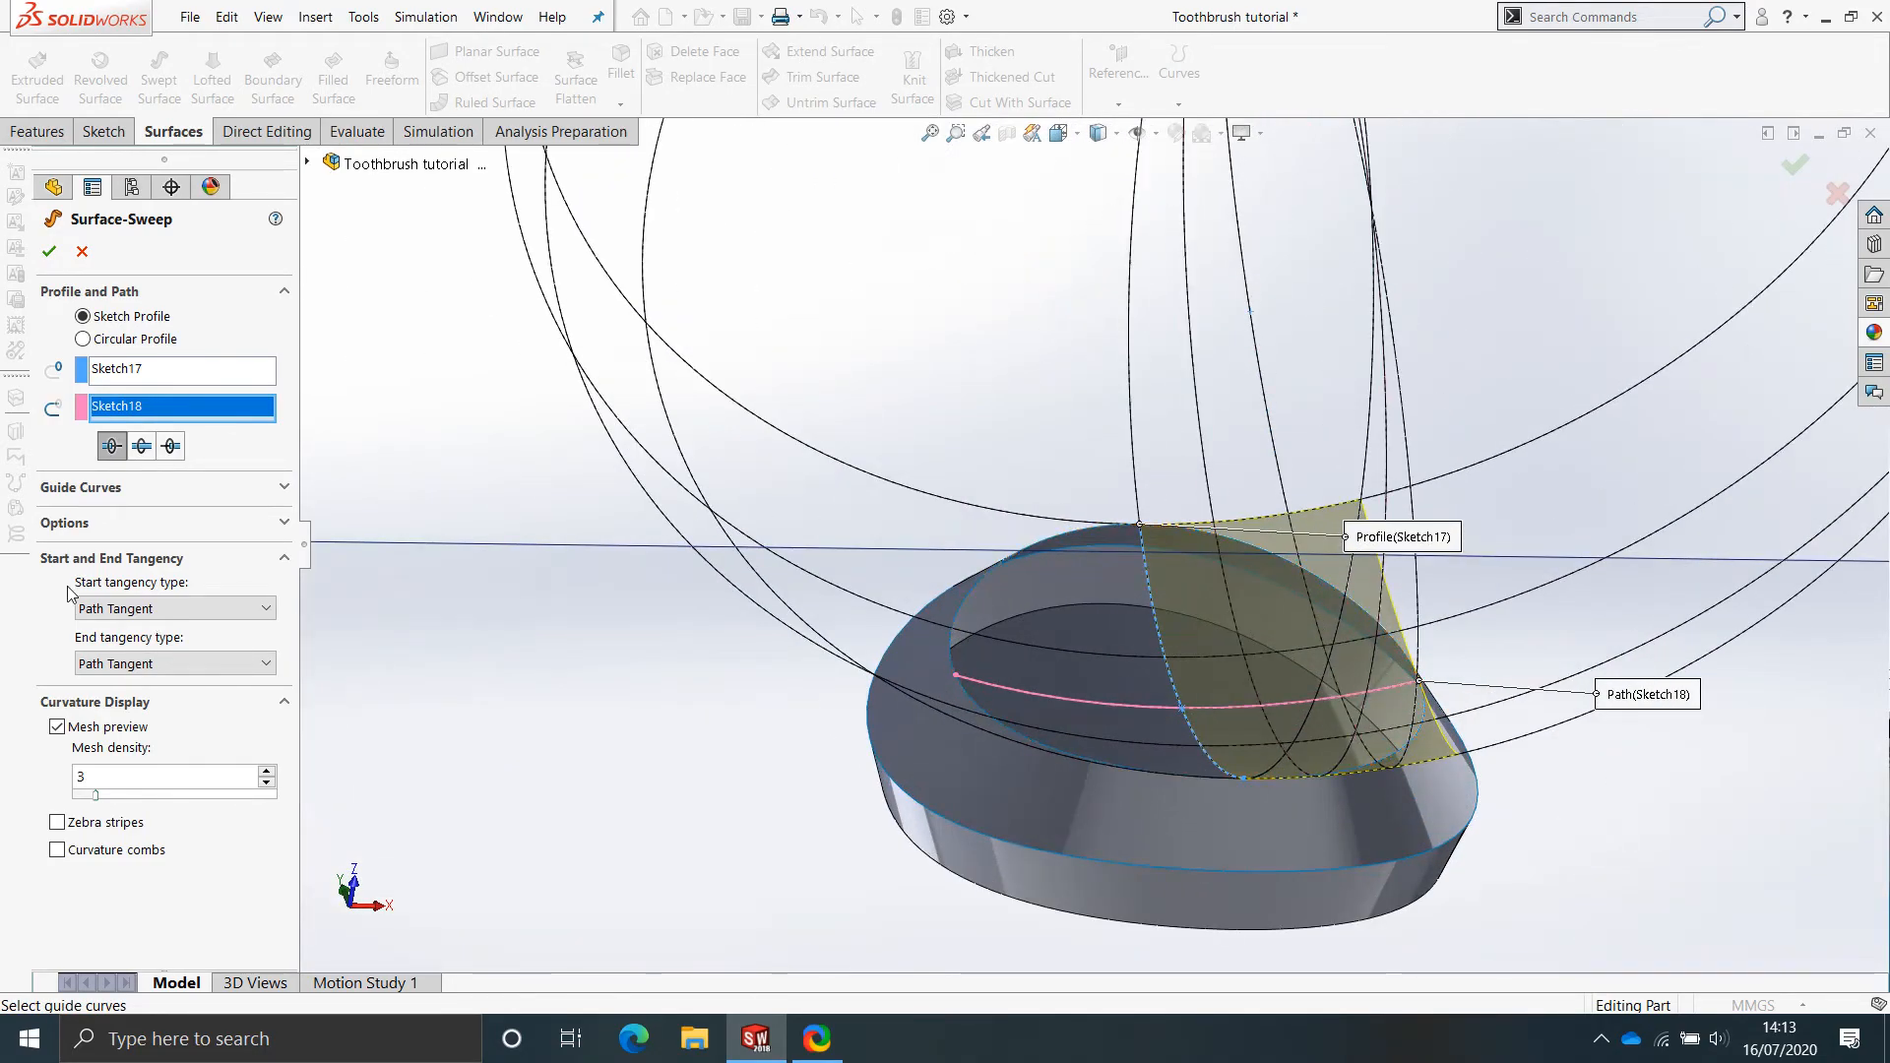
{"action": "left_click", "coordinate": [141, 447]}
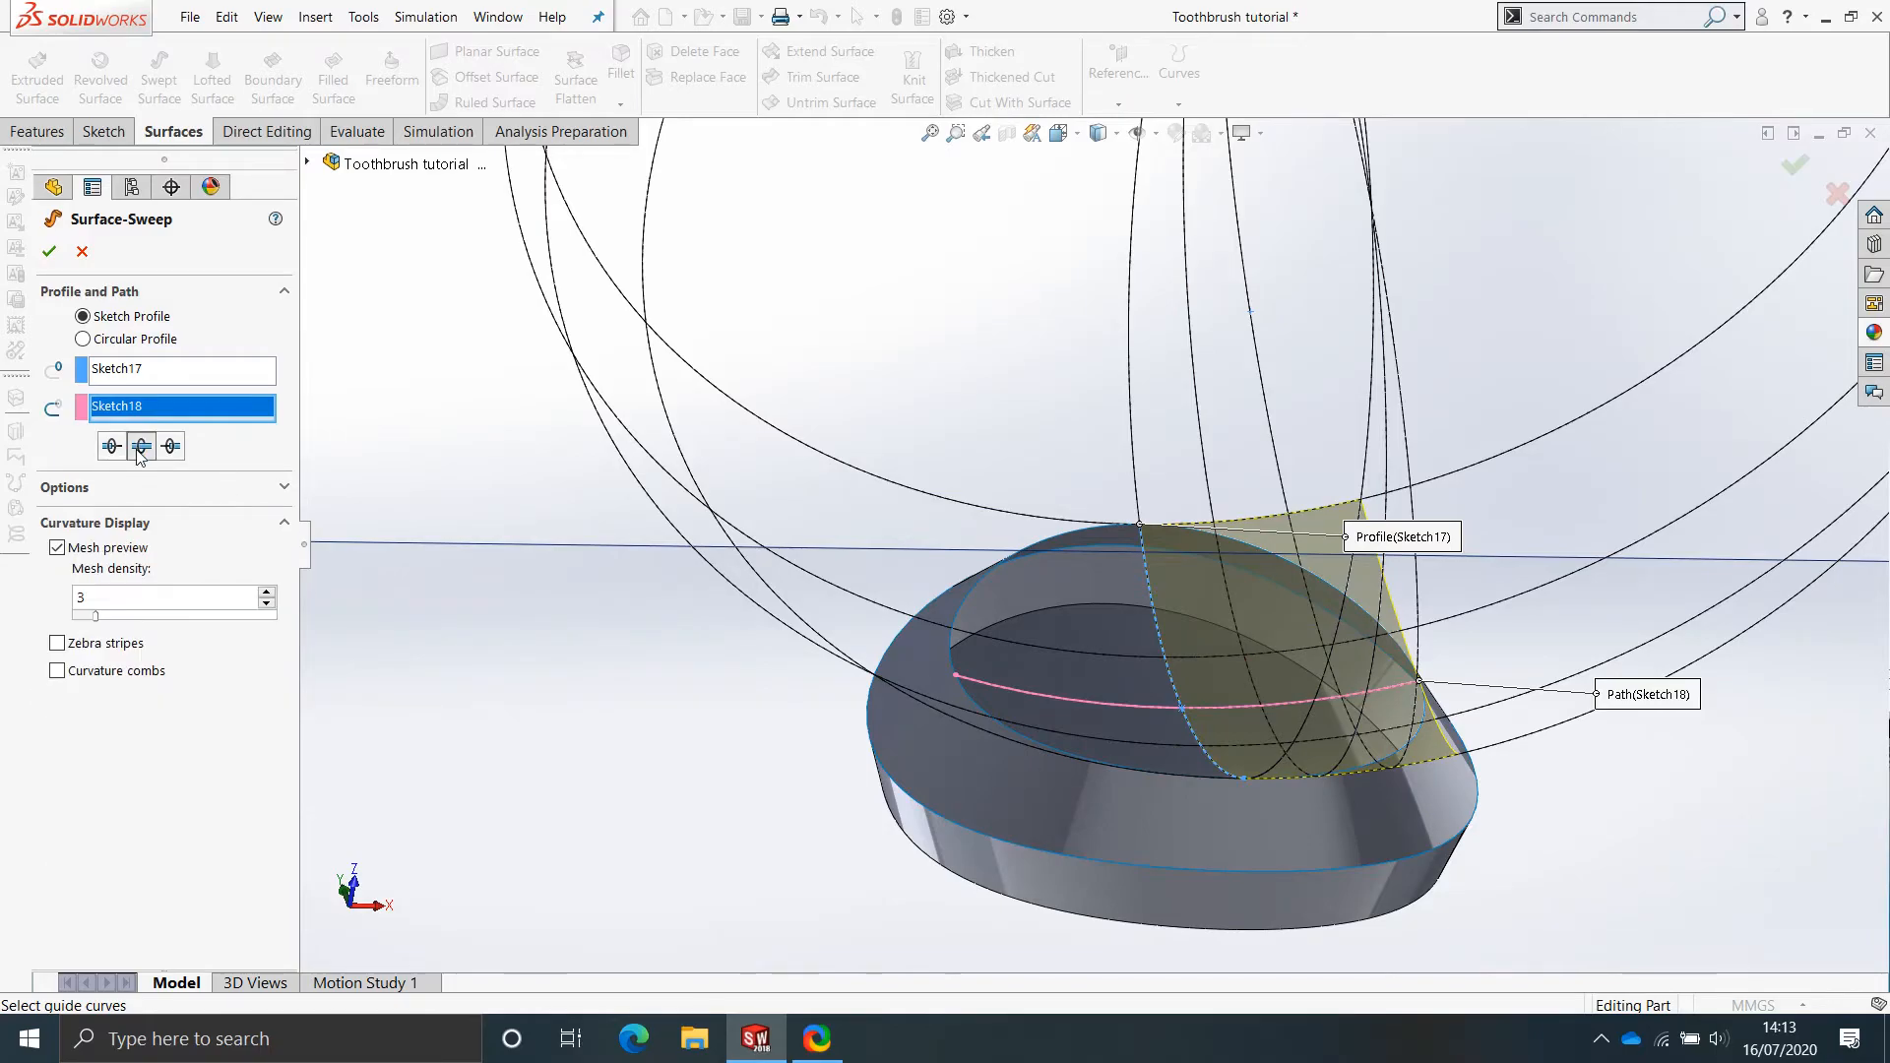
Try the Keep Normal Constant profile orientation on the sweep and return it to Follow Path.
{"action": "left_click", "coordinate": [150, 497]}
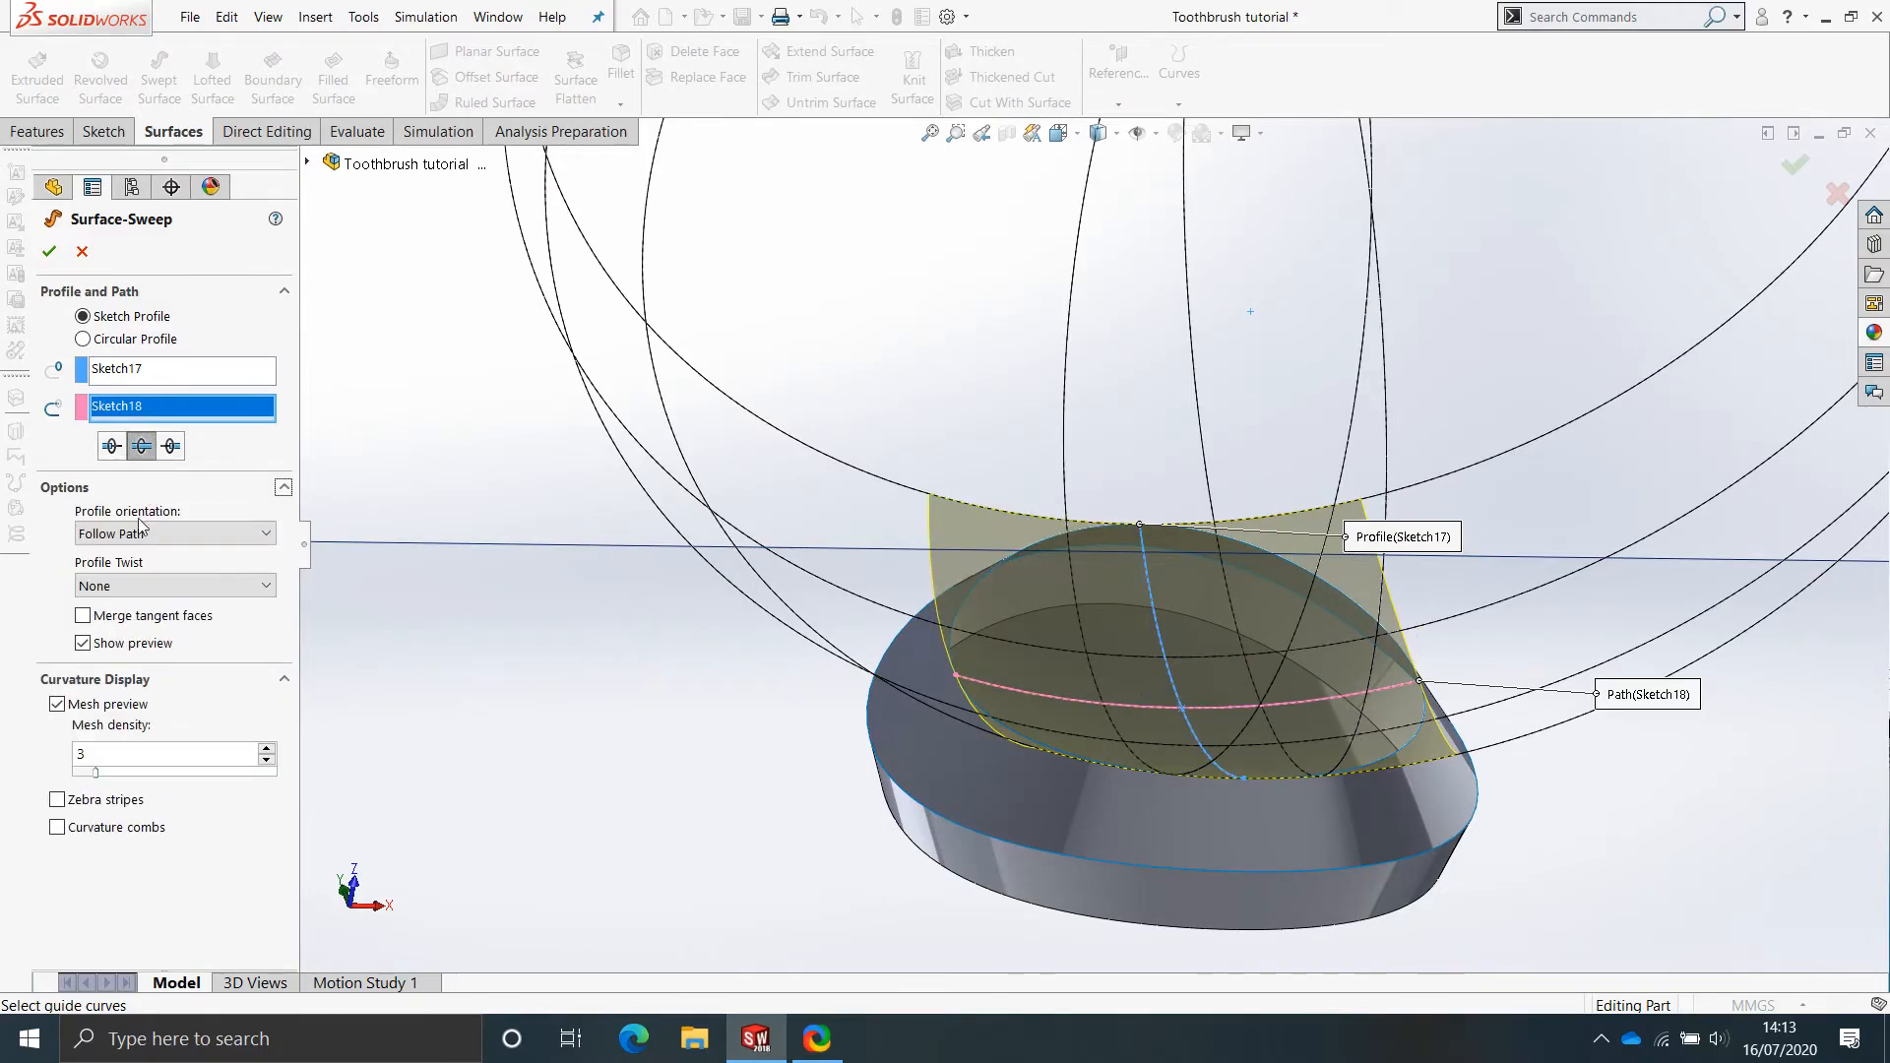
{"action": "left_click", "coordinate": [135, 534]}
{"action": "left_click", "coordinate": [138, 572]}
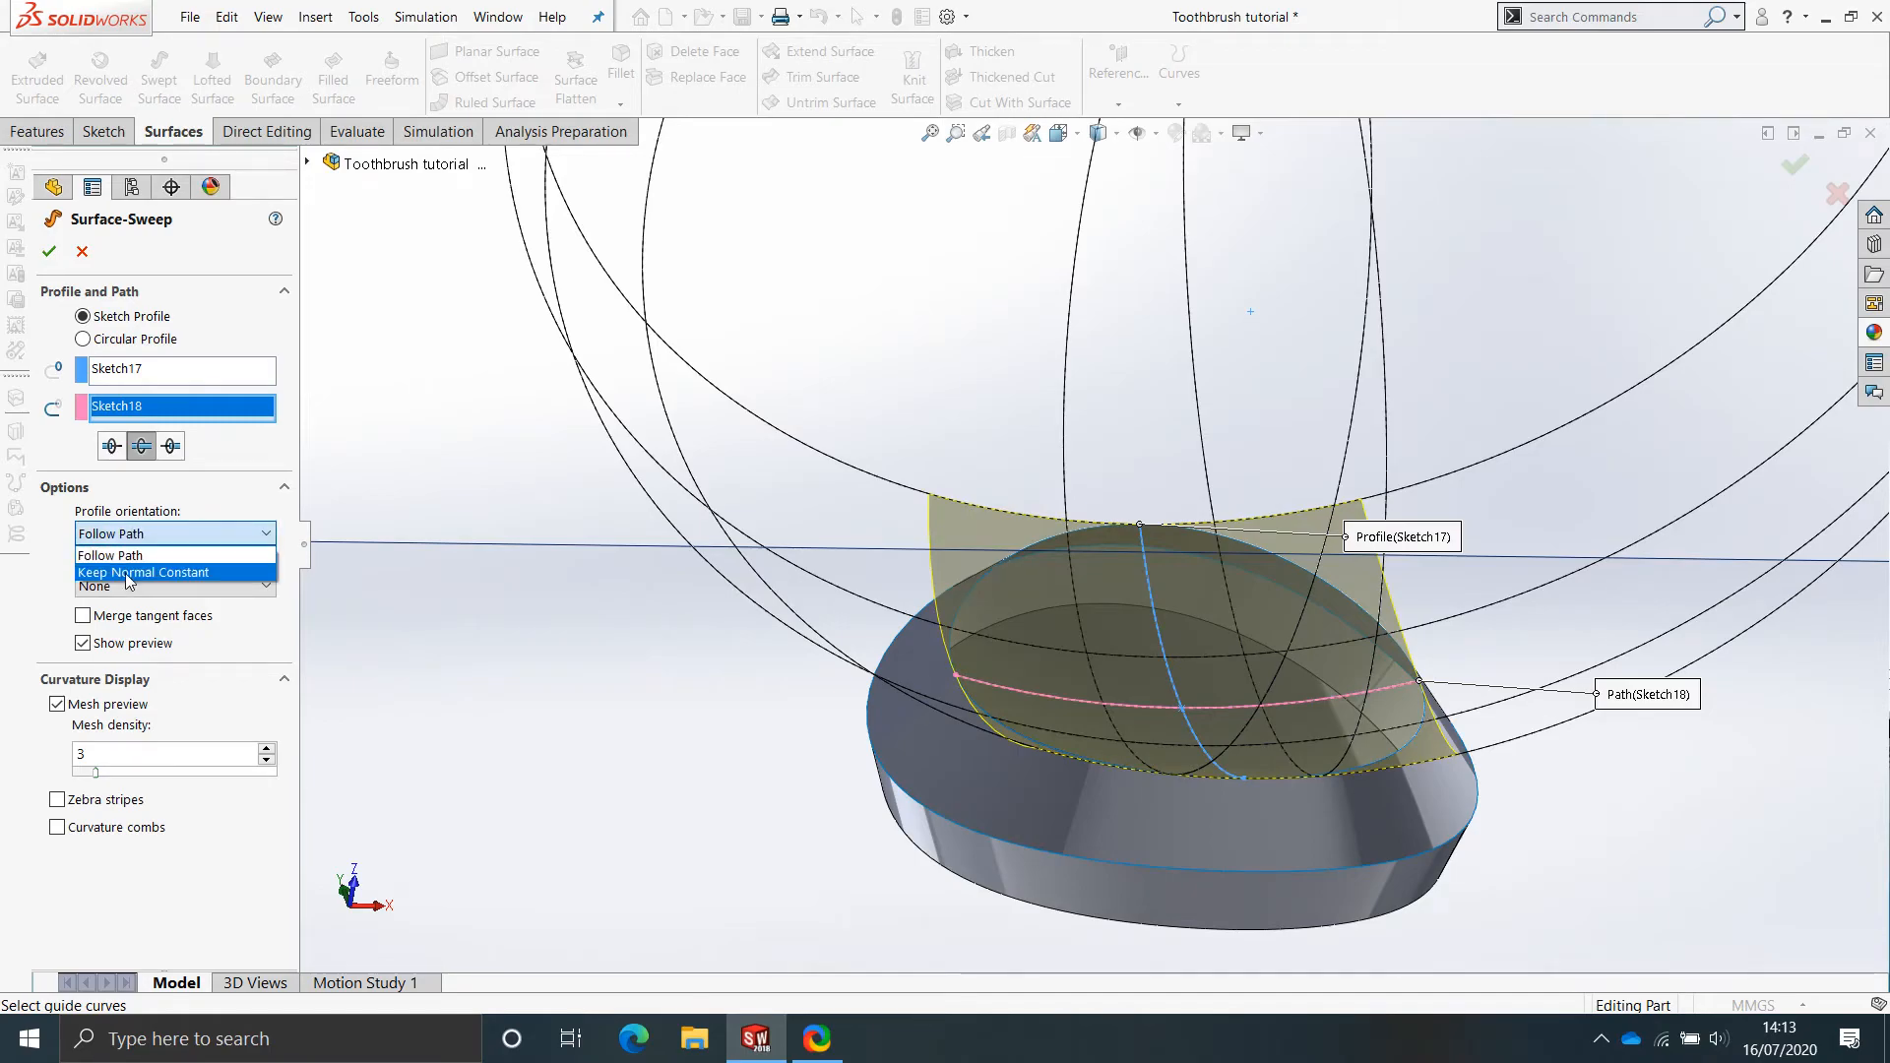
{"action": "scroll", "coordinate": [1065, 754], "scroll_direction": "down", "scroll_amount": 5}
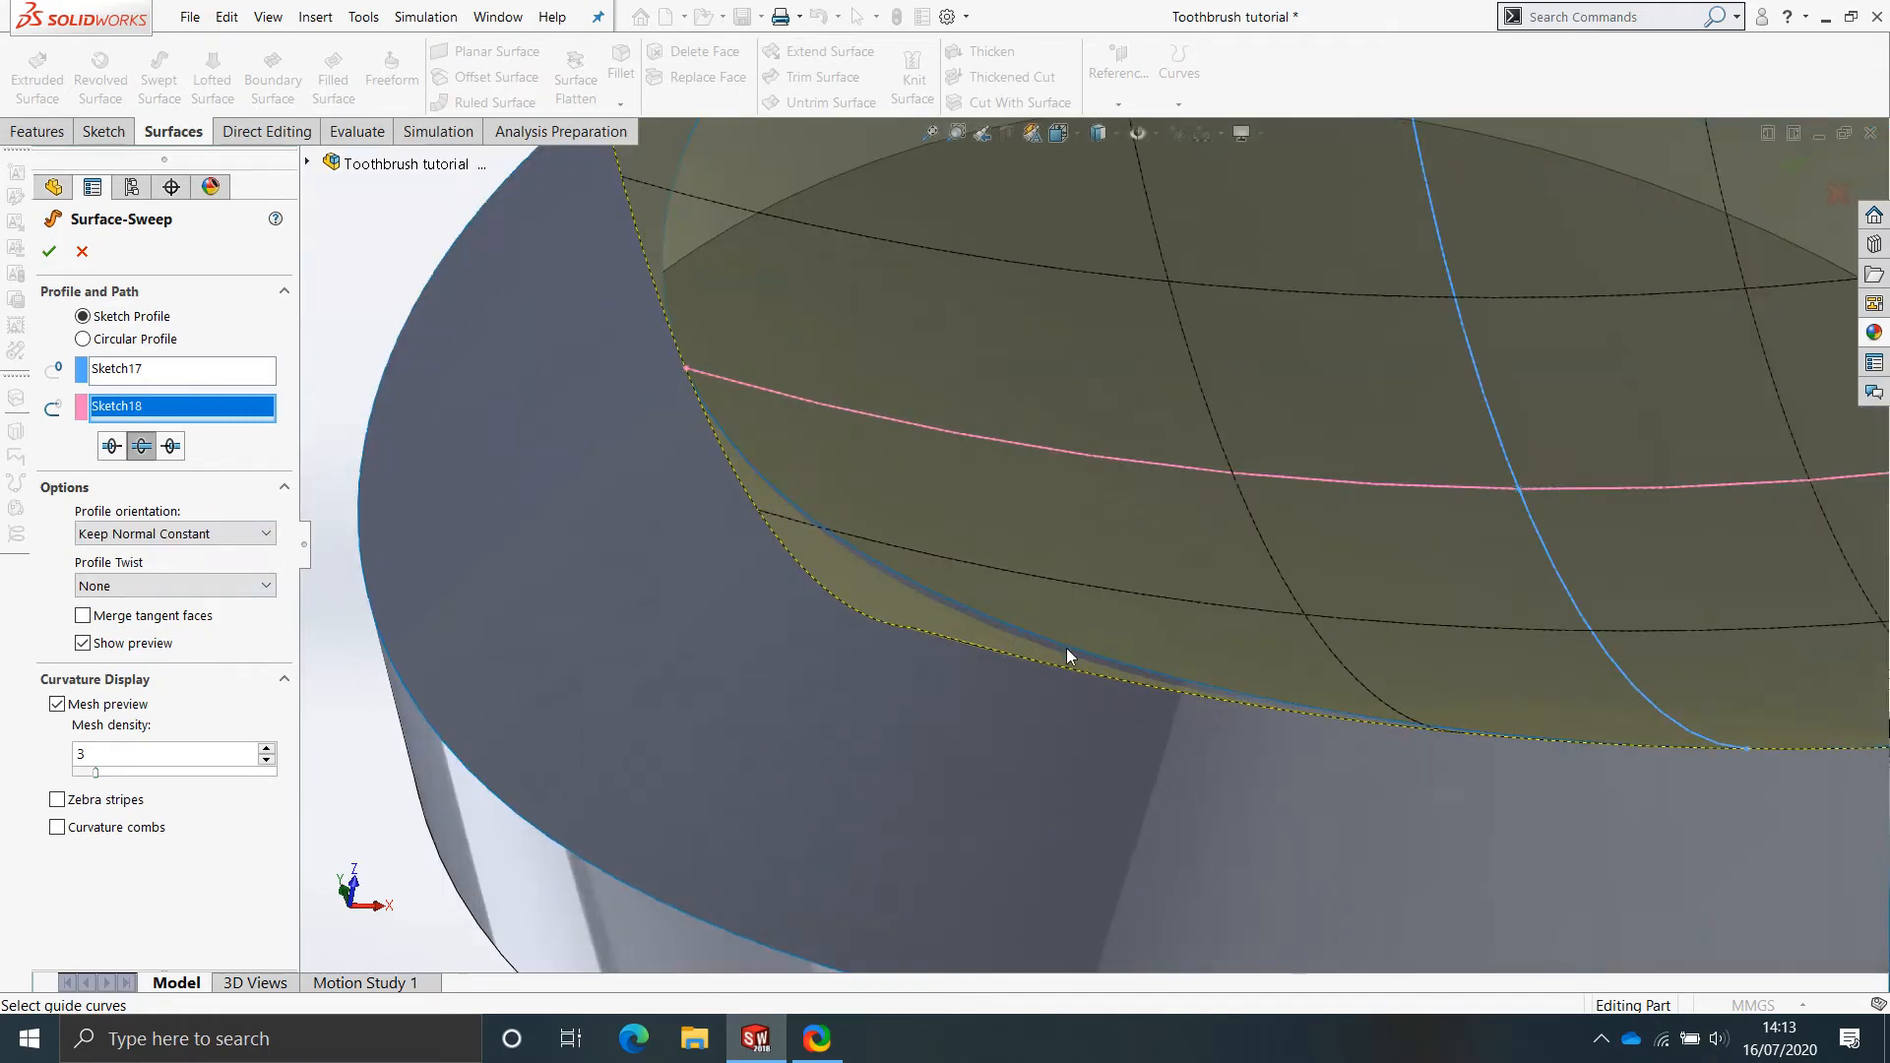
{"action": "scroll", "coordinate": [1037, 583], "scroll_direction": "down", "scroll_amount": 3}
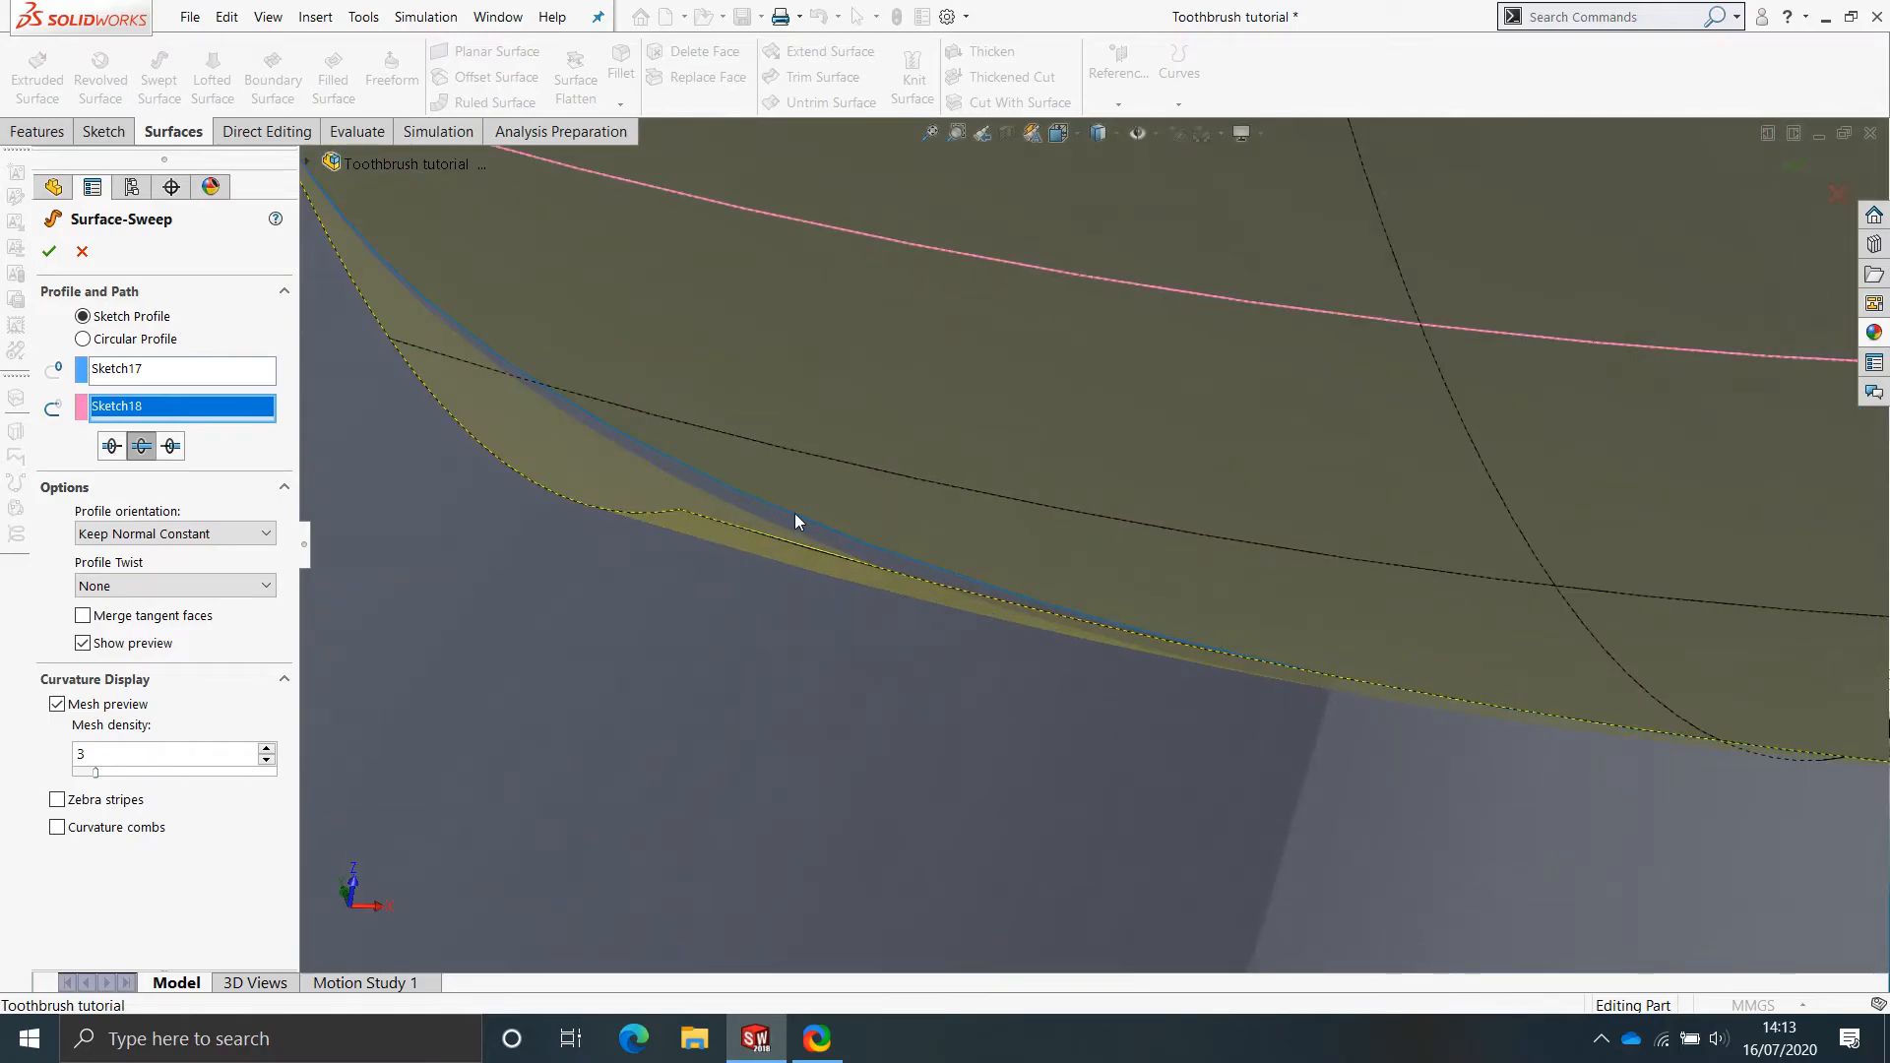
{"action": "left_click", "coordinate": [177, 532]}
{"action": "left_click", "coordinate": [246, 551]}
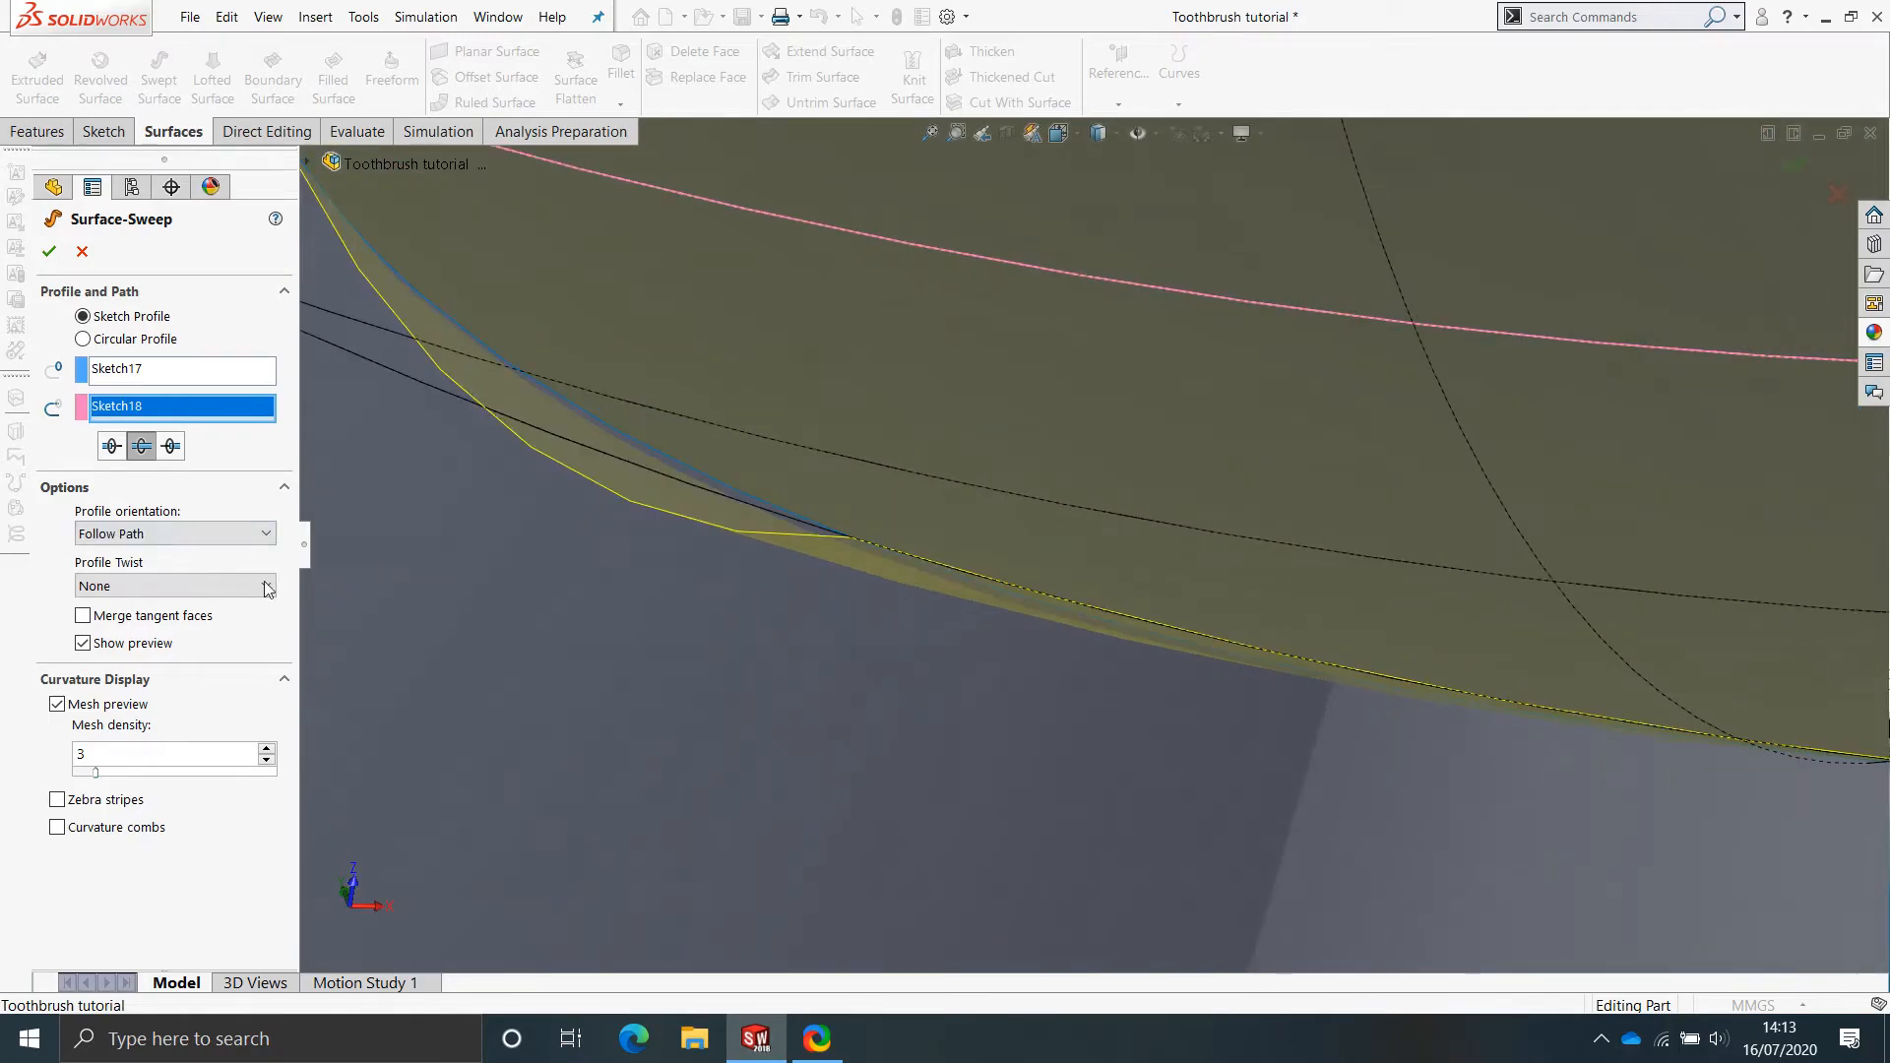
Create the swept surface and check how it meets the upper edge of the tapered wall.
{"action": "scroll", "coordinate": [921, 457], "scroll_direction": "up", "scroll_amount": 5}
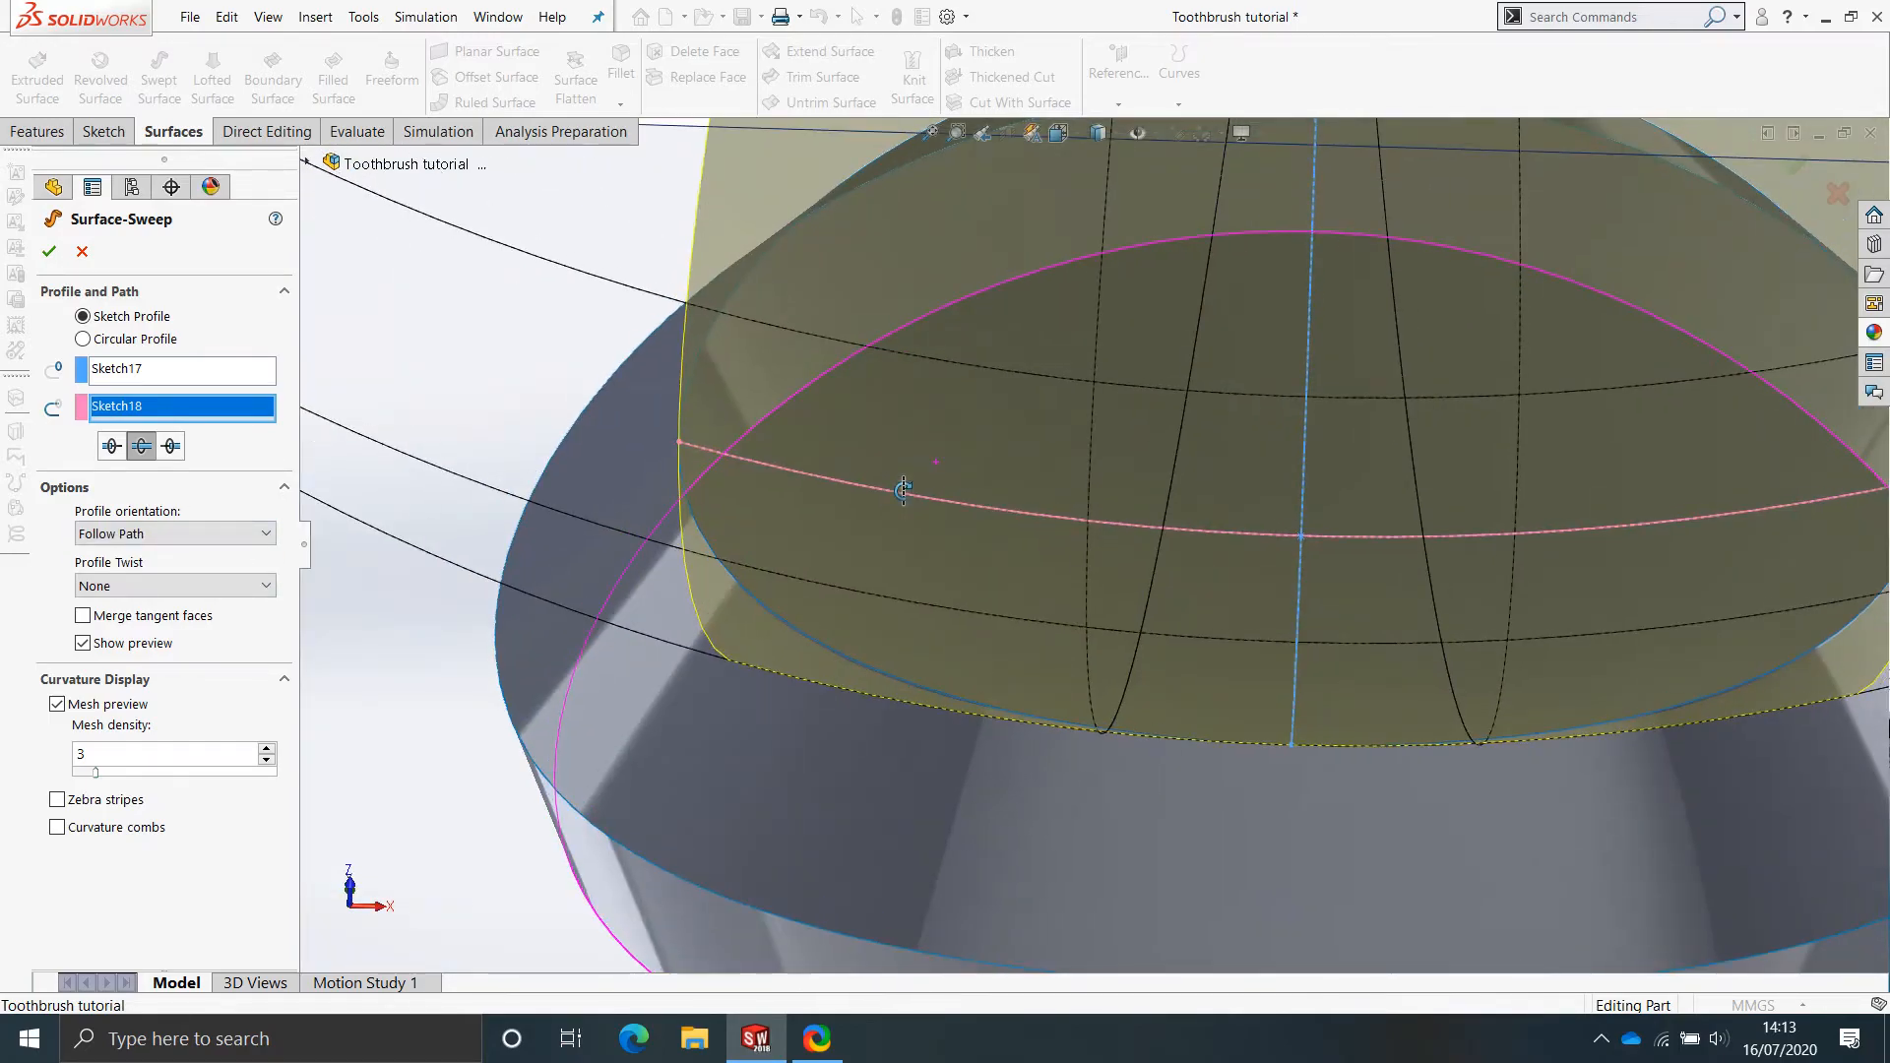
{"action": "left_click", "coordinate": [61, 259]}
{"action": "middle_click_drag", "start_coordinate": [996, 628], "coordinate": [1058, 618]}
{"action": "scroll", "coordinate": [918, 501], "scroll_direction": "down", "scroll_amount": 1}
{"action": "mouse_move", "coordinate": [918, 500]}
{"action": "middle_mouse_down"}
{"action": "mouse_move", "coordinate": [895, 486]}
{"action": "mouse_move", "coordinate": [933, 472]}
{"action": "mouse_move", "coordinate": [929, 492]}
{"action": "middle_mouse_up"}
{"action": "scroll", "coordinate": [1248, 554], "scroll_direction": "up", "scroll_amount": 2}
{"action": "middle_click_drag", "start_coordinate": [1248, 553], "coordinate": [1223, 488]}
{"action": "scroll", "coordinate": [1207, 606], "scroll_direction": "down", "scroll_amount": 1}
{"action": "middle_click_drag", "start_coordinate": [1207, 607], "coordinate": [1211, 635]}
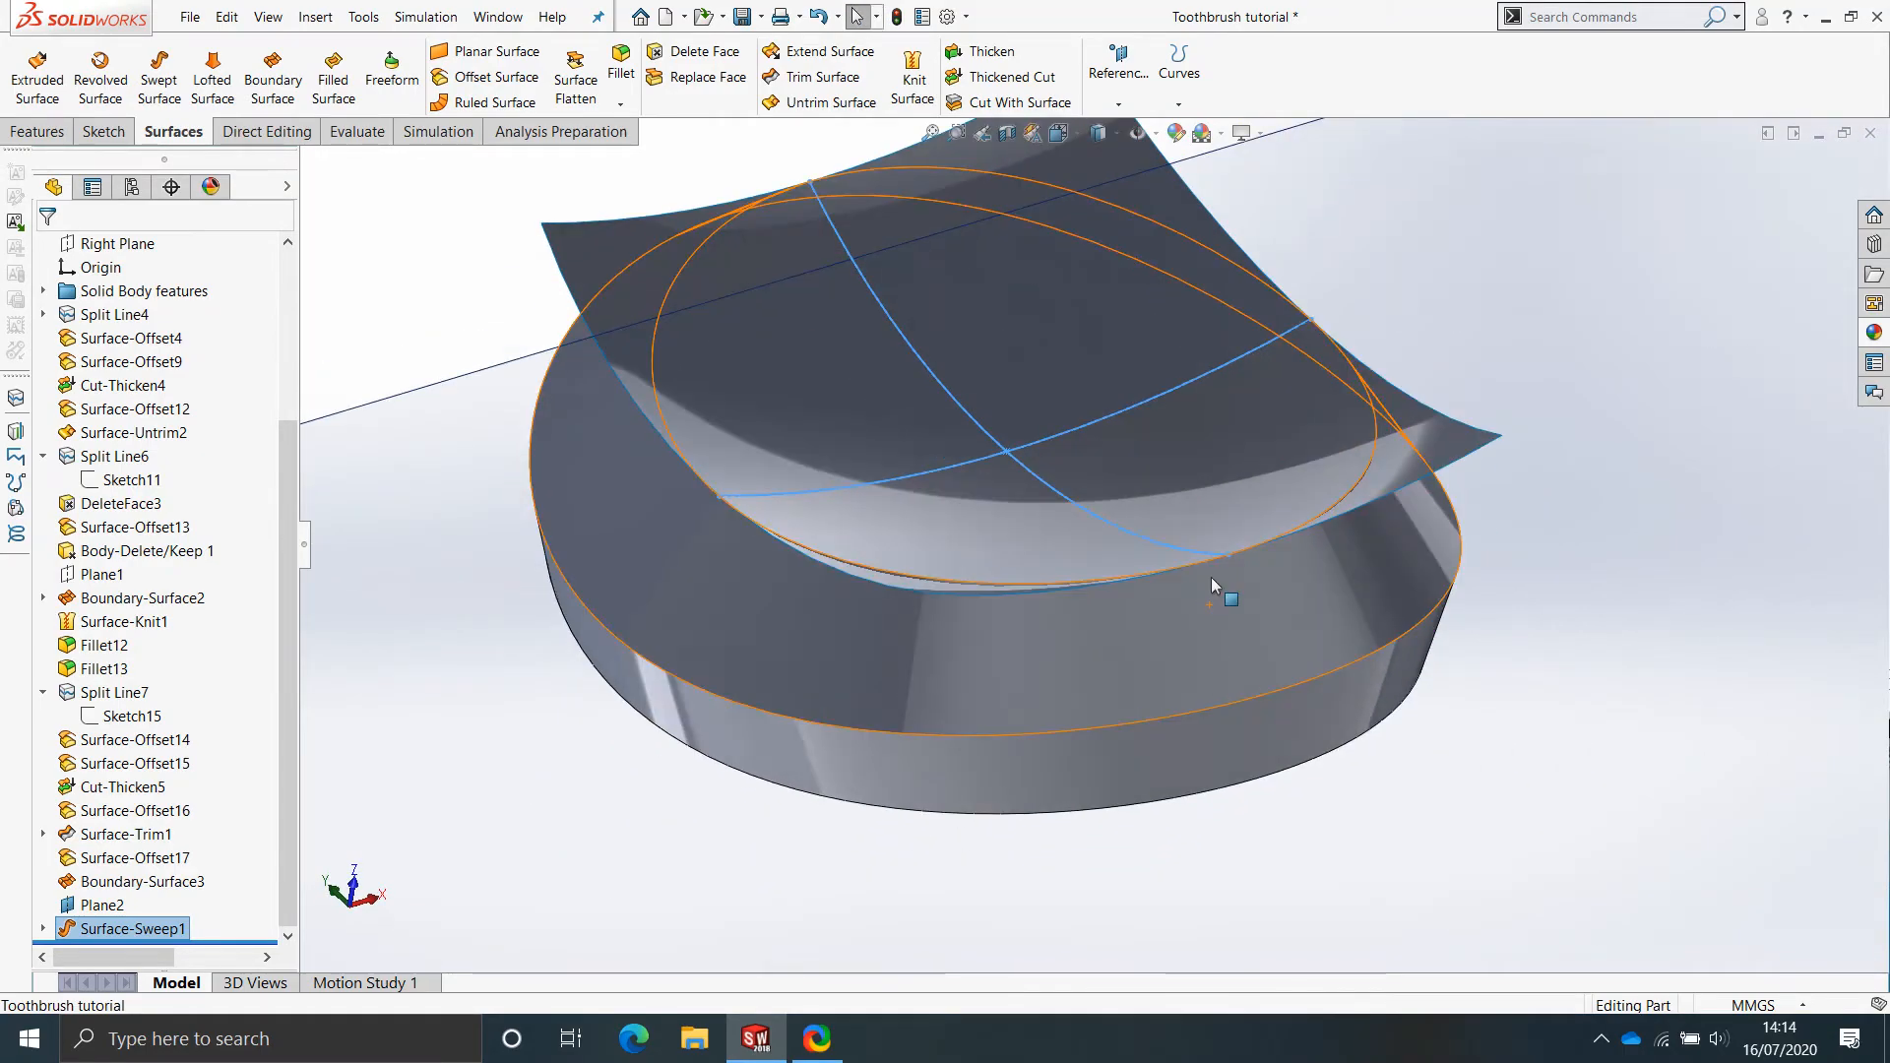
{"action": "scroll", "coordinate": [1191, 387], "scroll_direction": "down", "scroll_amount": 3}
{"action": "middle_click_drag", "start_coordinate": [1193, 388], "coordinate": [1144, 531]}
{"action": "scroll", "coordinate": [1162, 476], "scroll_direction": "up", "scroll_amount": 3}
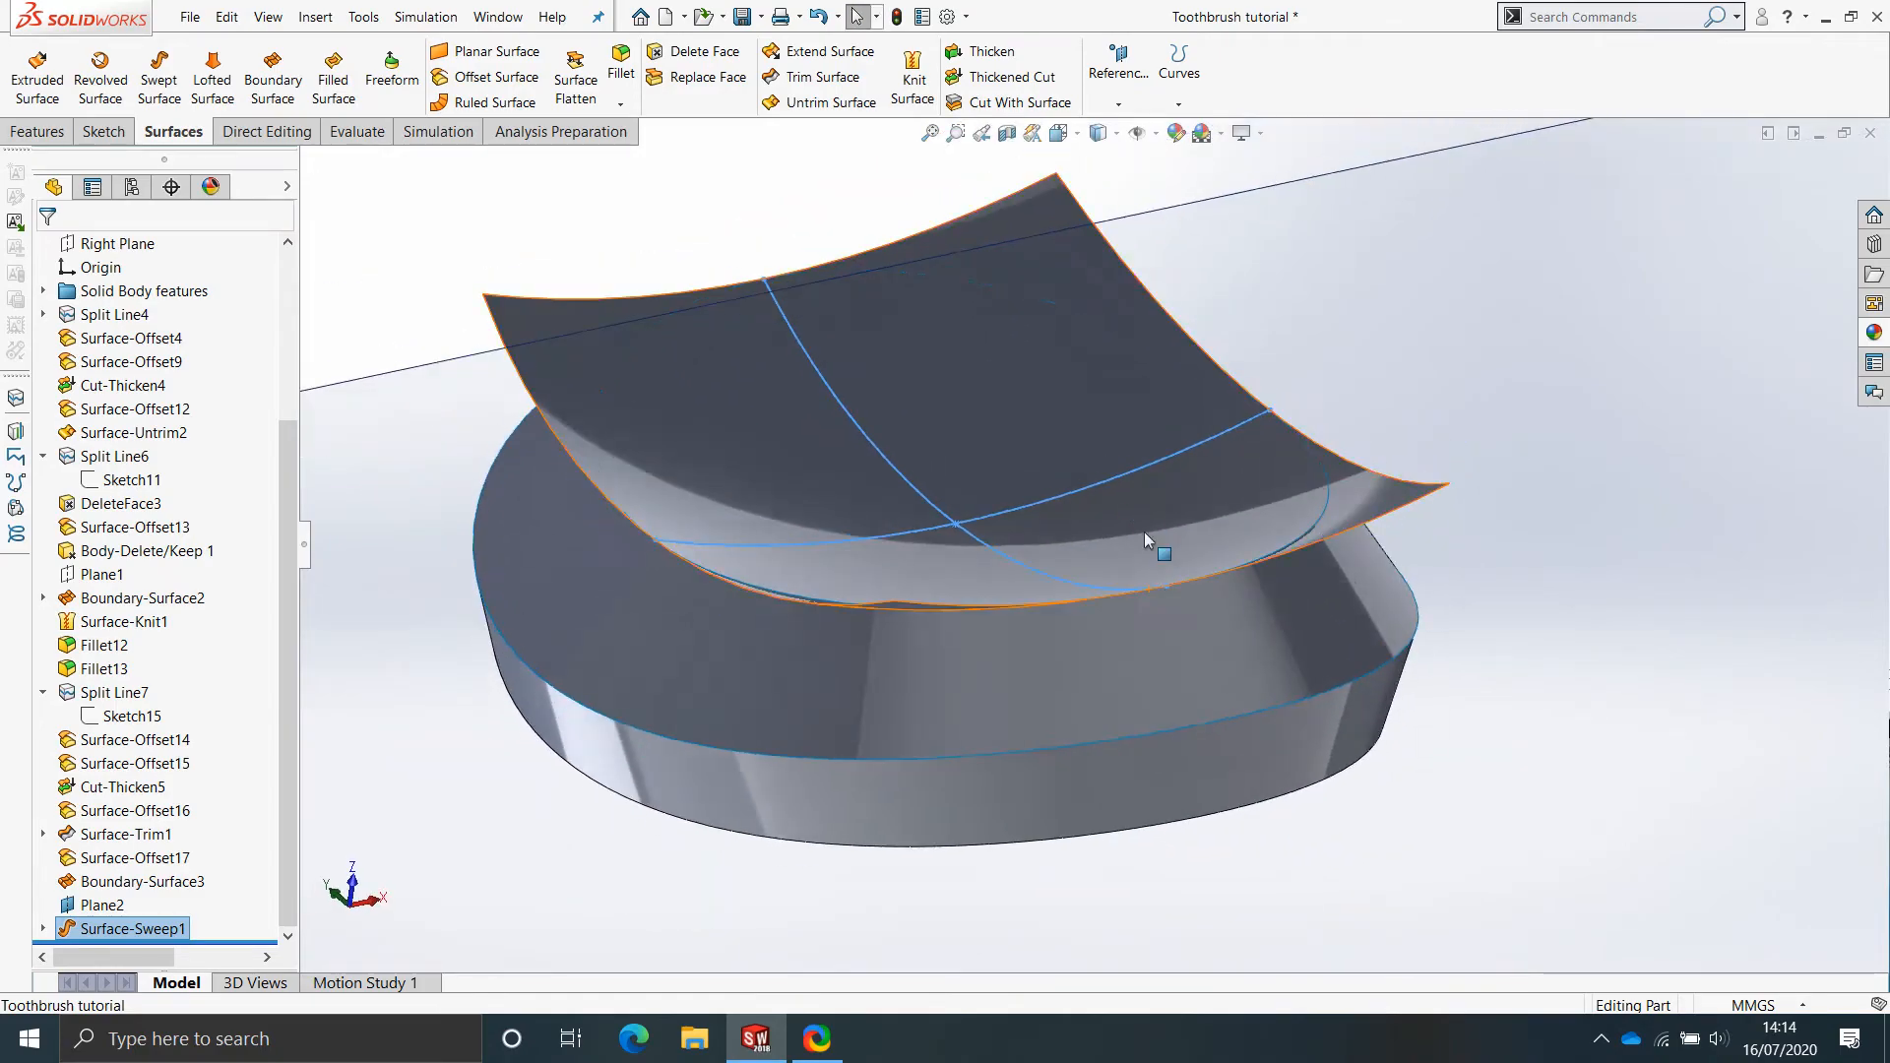
Extend the upper edge of the tapered boundary surface by 1 mm with a linear extension.
{"action": "left_click", "coordinate": [1212, 675]}
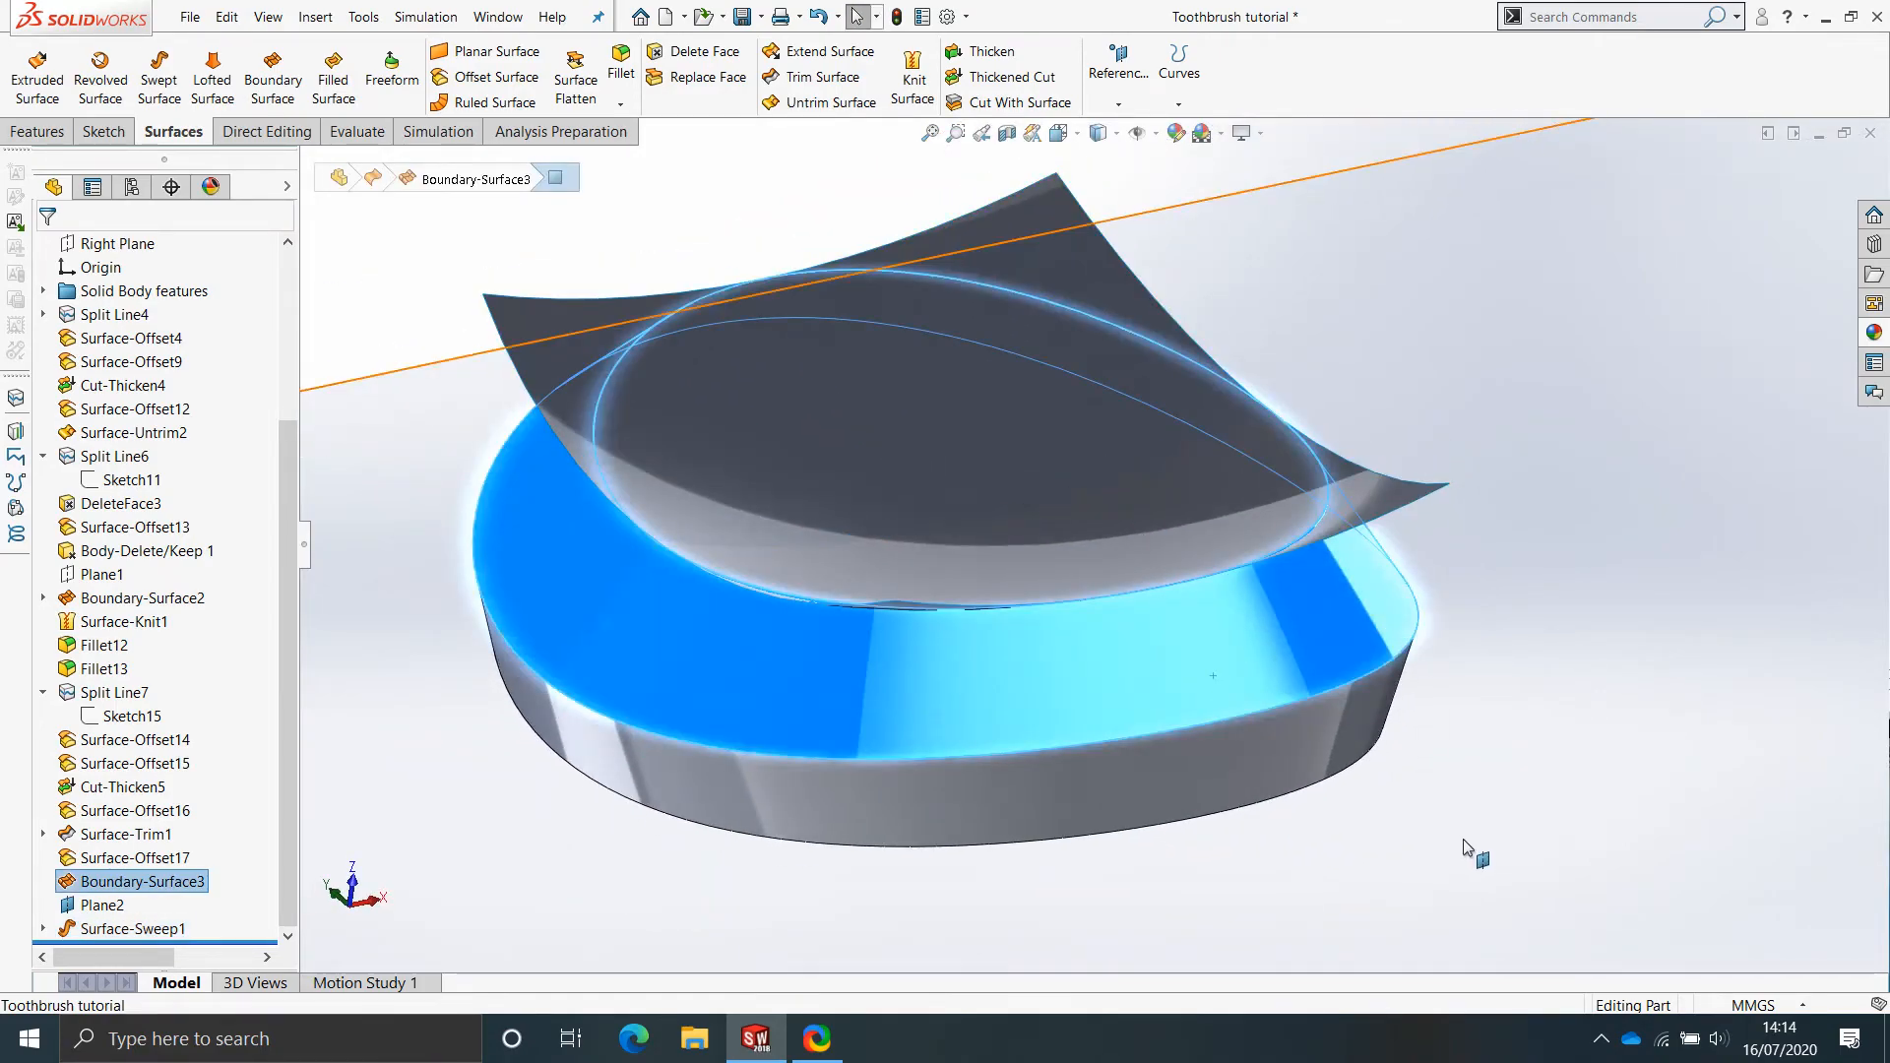
{"action": "left_click", "coordinate": [1392, 753]}
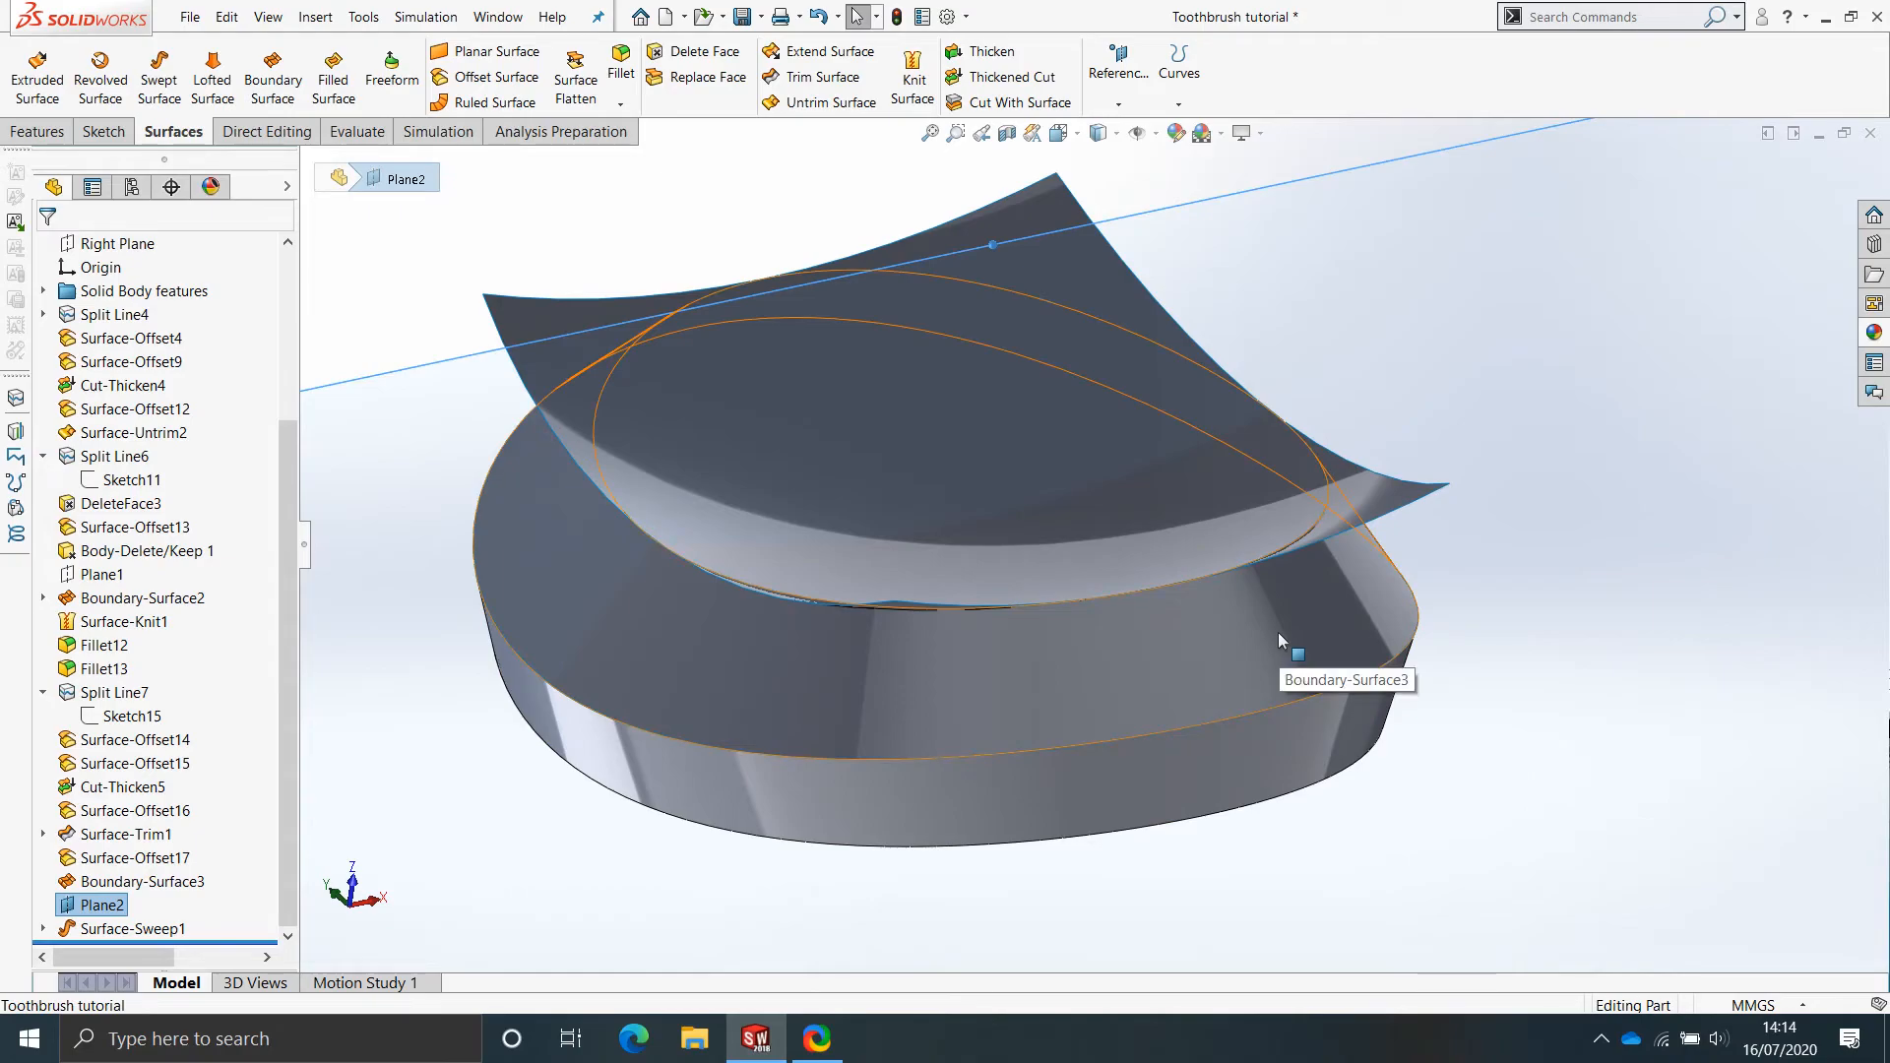
{"action": "left_click", "coordinate": [844, 59]}
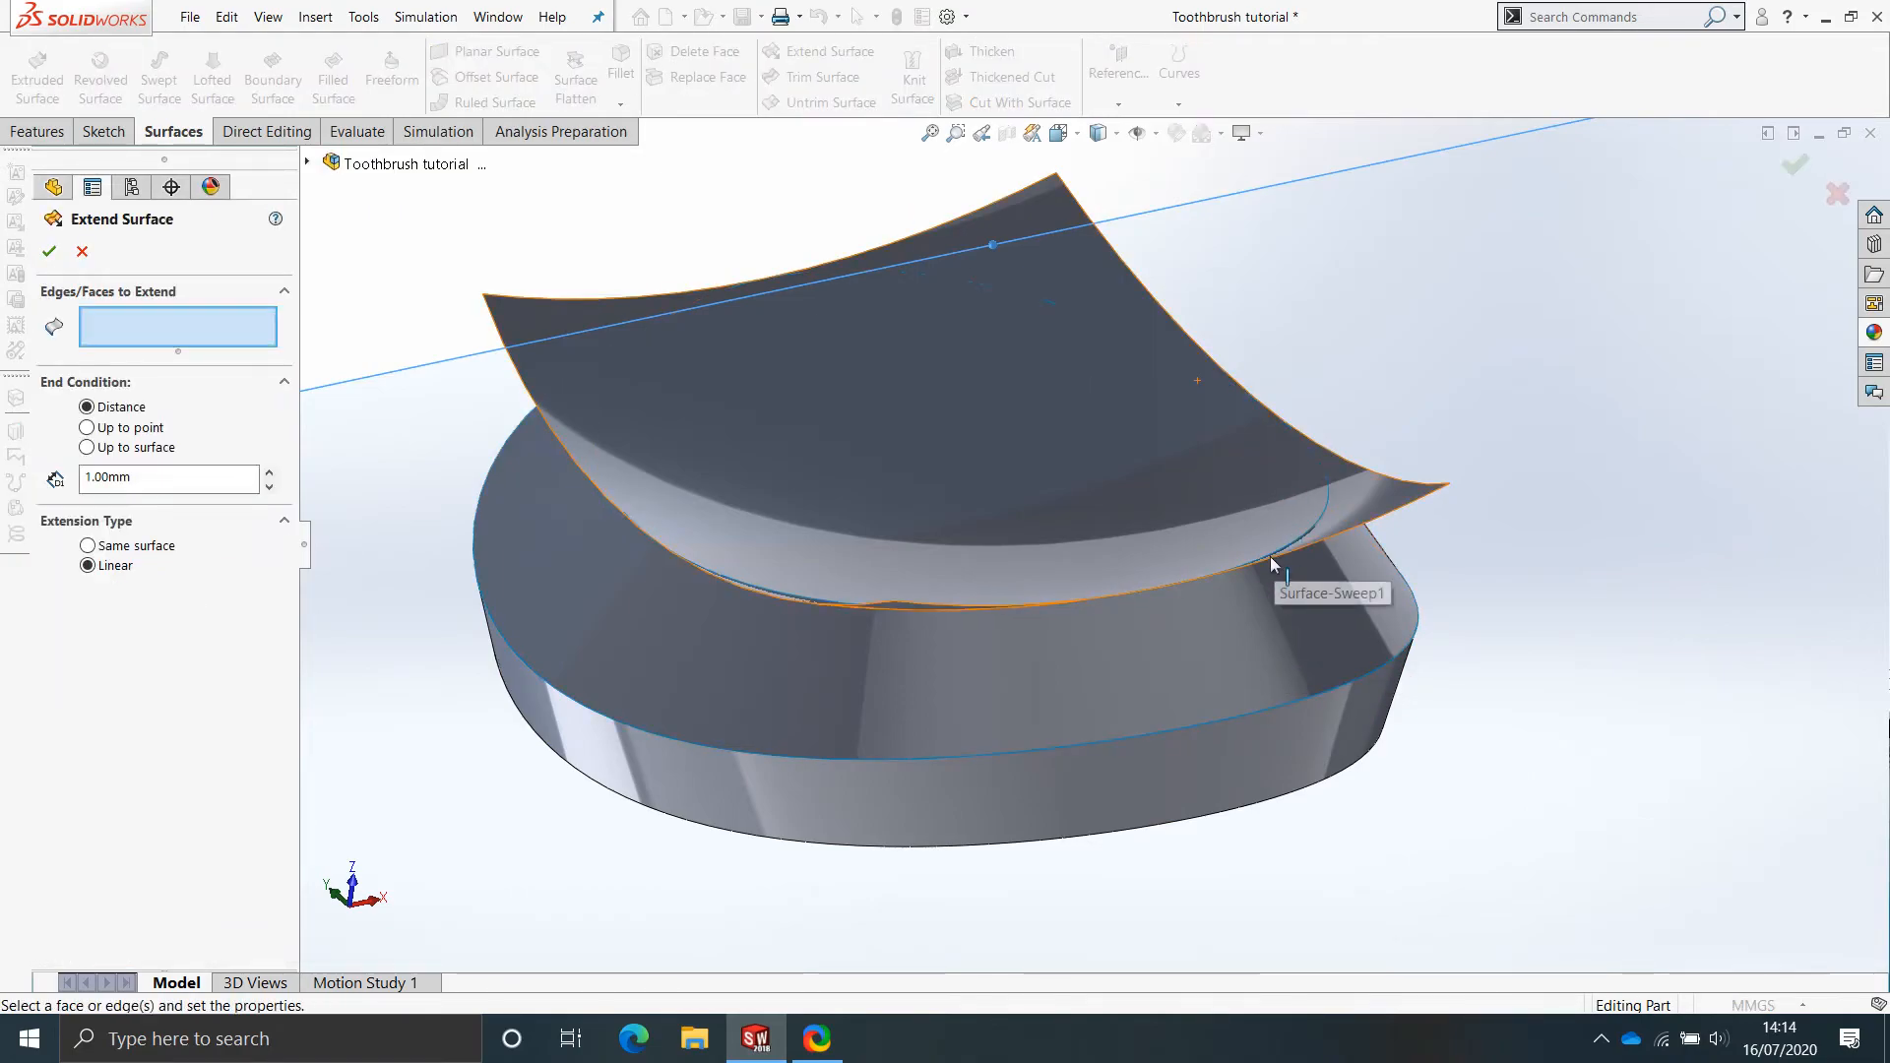
{"action": "left_click", "coordinate": [1213, 575]}
{"action": "middle_click_drag", "start_coordinate": [1106, 472], "coordinate": [1109, 650]}
{"action": "left_click", "coordinate": [53, 245]}
{"action": "scroll", "coordinate": [1075, 453], "scroll_direction": "down", "scroll_amount": 2}
{"action": "scroll", "coordinate": [1072, 498], "scroll_direction": "up", "scroll_amount": 2}
{"action": "middle_click_drag", "start_coordinate": [1012, 609], "coordinate": [1014, 494]}
Set up a mutual surface trim between the swept surface and the extended tapered surface.
{"action": "left_click", "coordinate": [817, 77]}
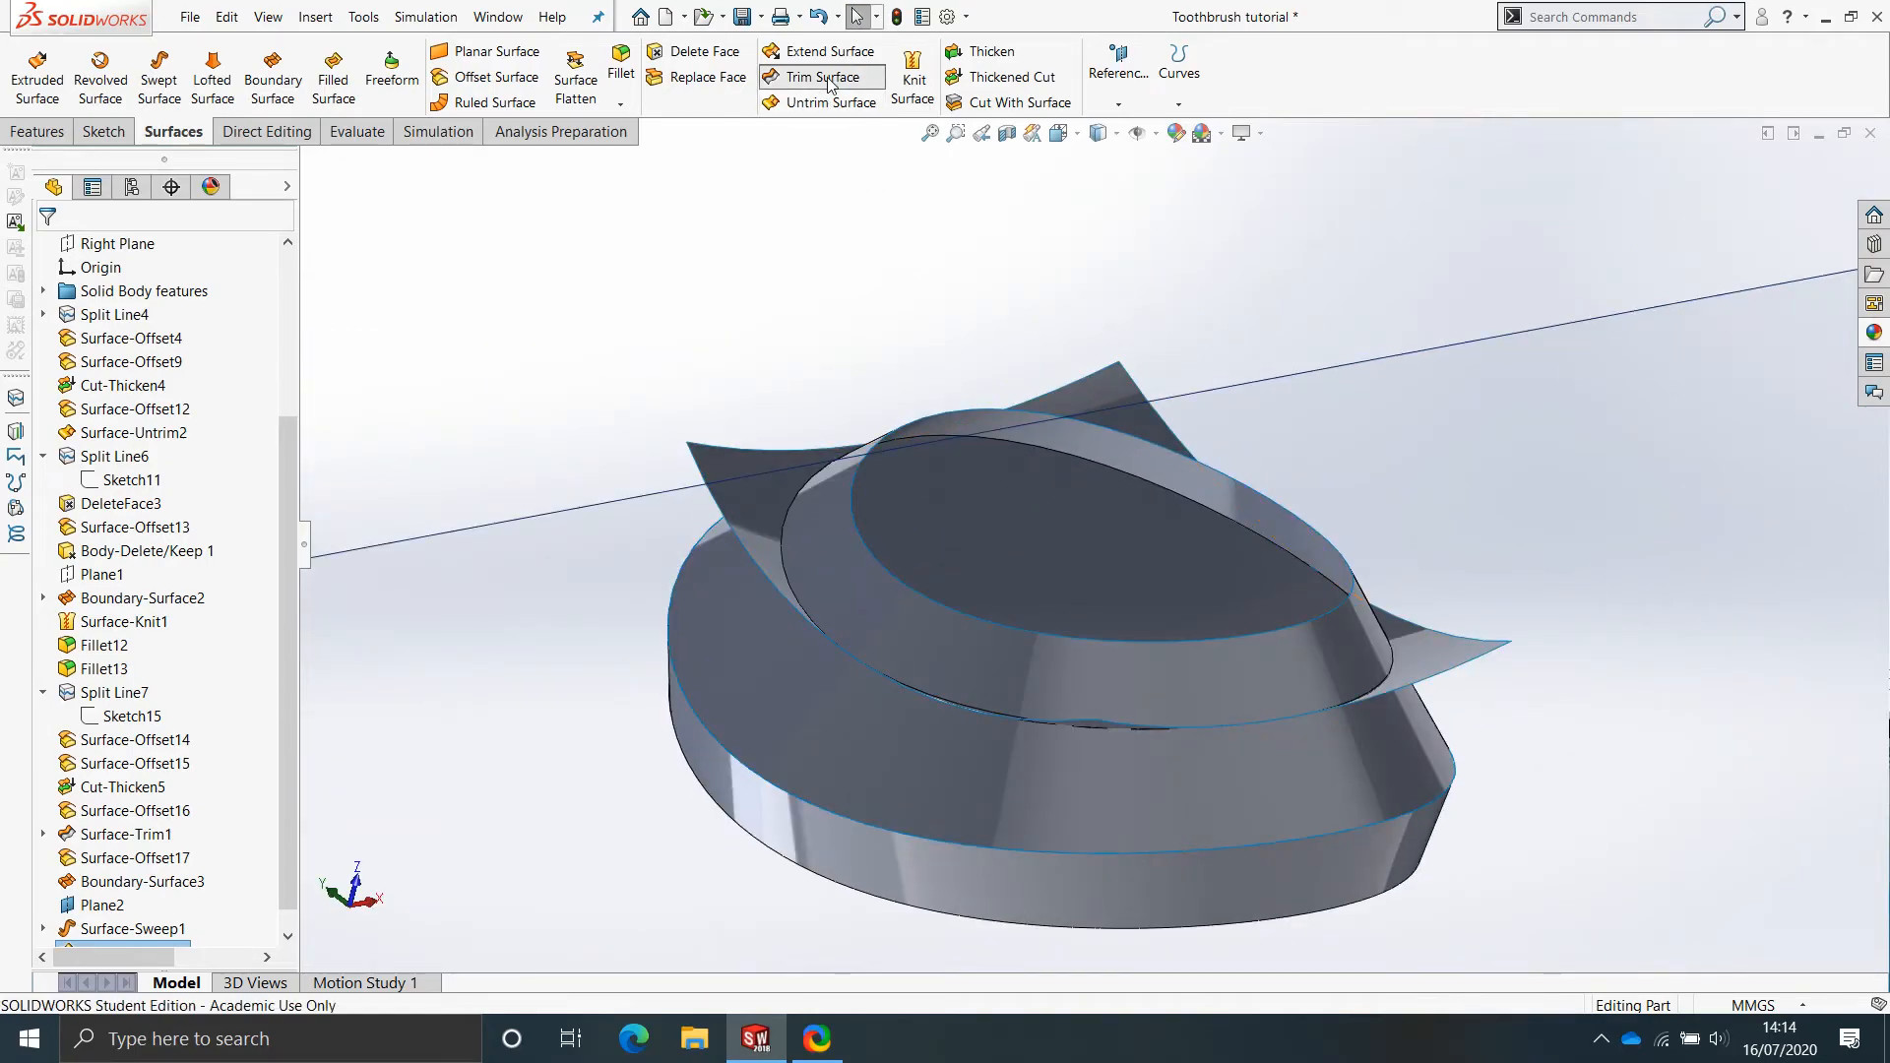
{"action": "left_click", "coordinate": [85, 340]}
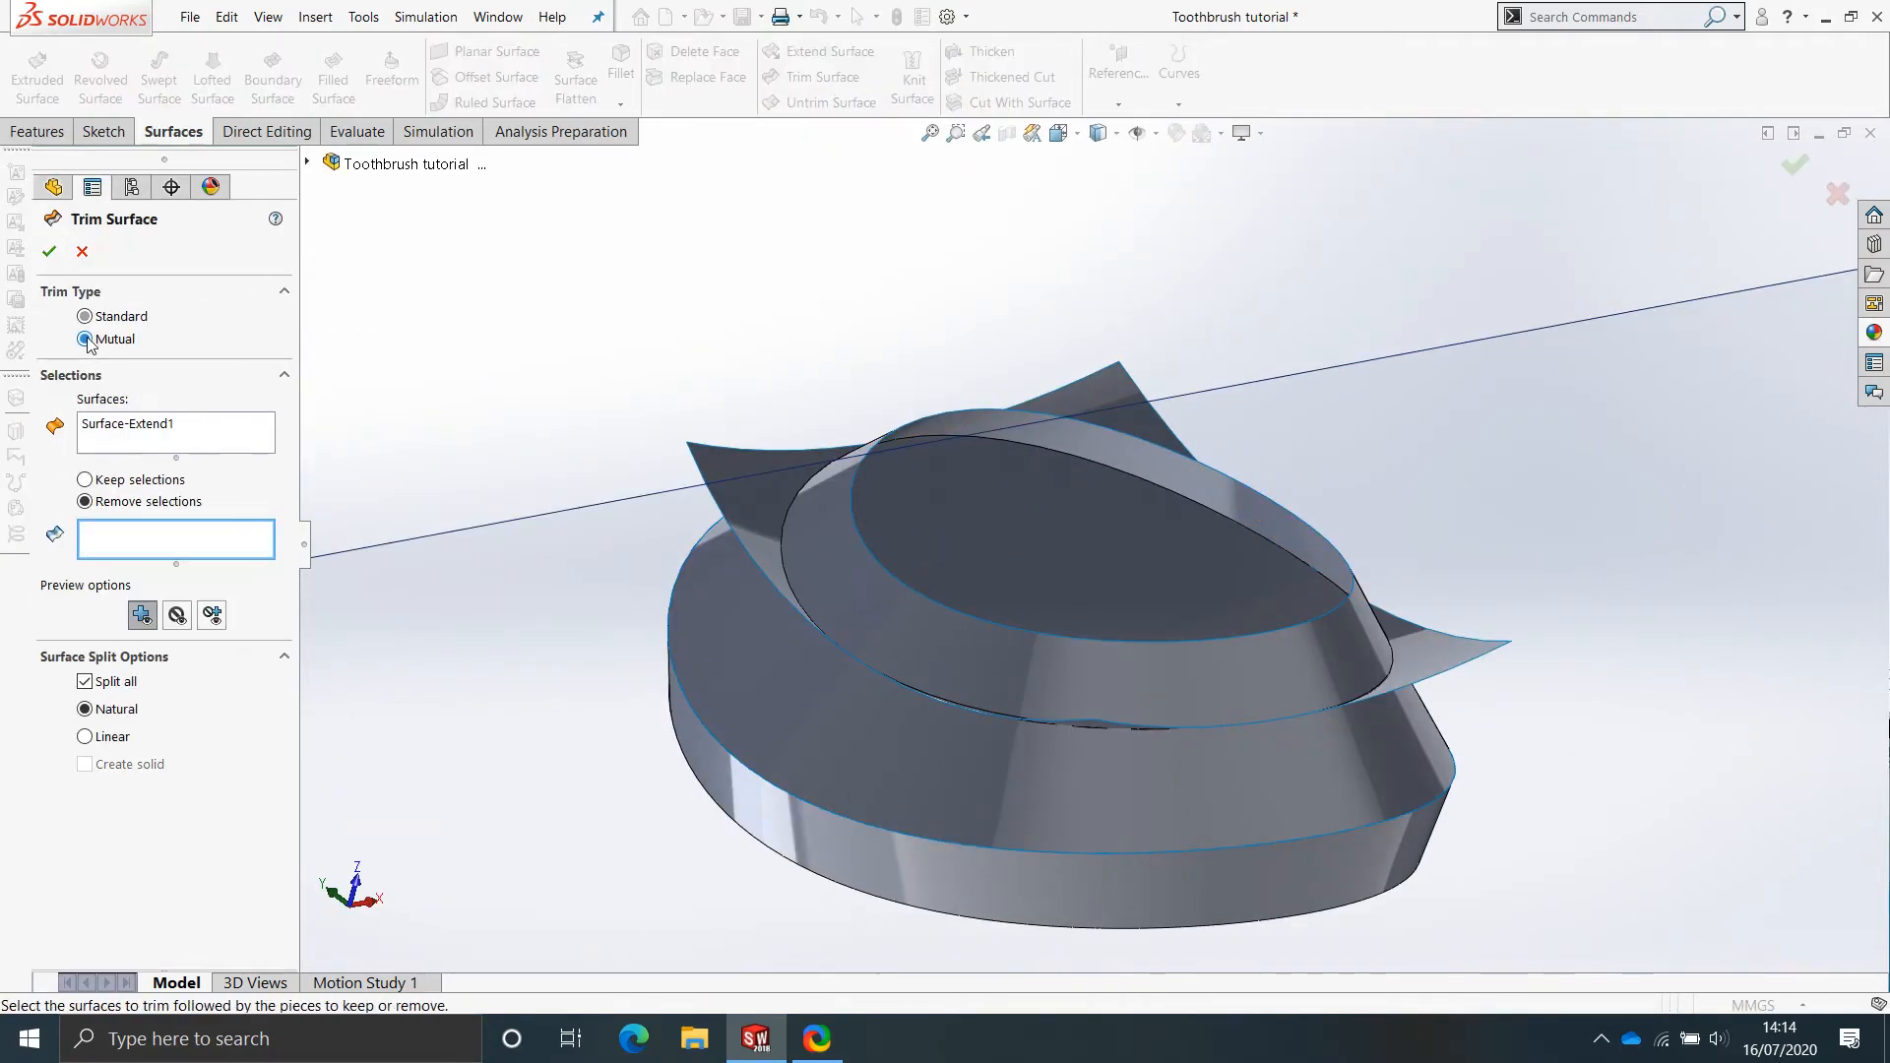
{"action": "left_click", "coordinate": [154, 423]}
{"action": "right_click", "coordinate": [155, 425]}
{"action": "left_click", "coordinate": [203, 464]}
{"action": "left_click", "coordinate": [794, 505]}
{"action": "left_click", "coordinate": [847, 604]}
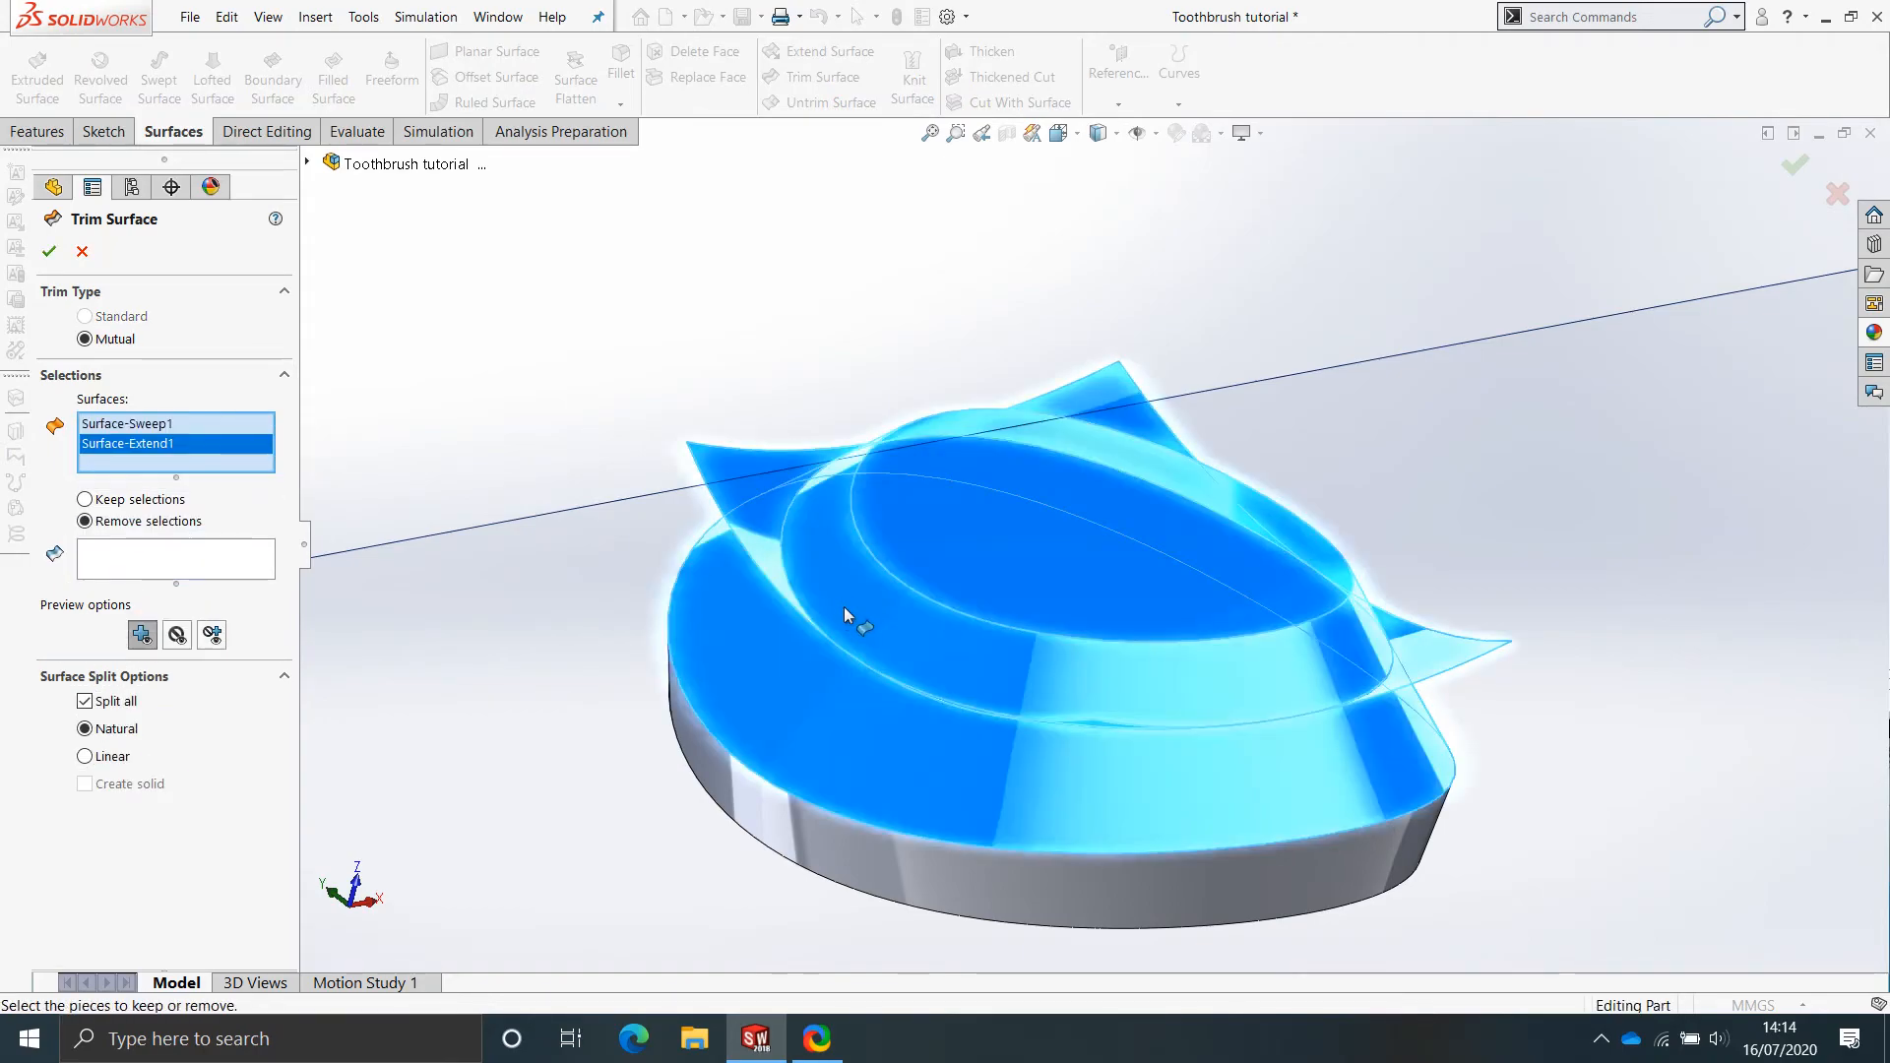
{"action": "left_click", "coordinate": [181, 572]}
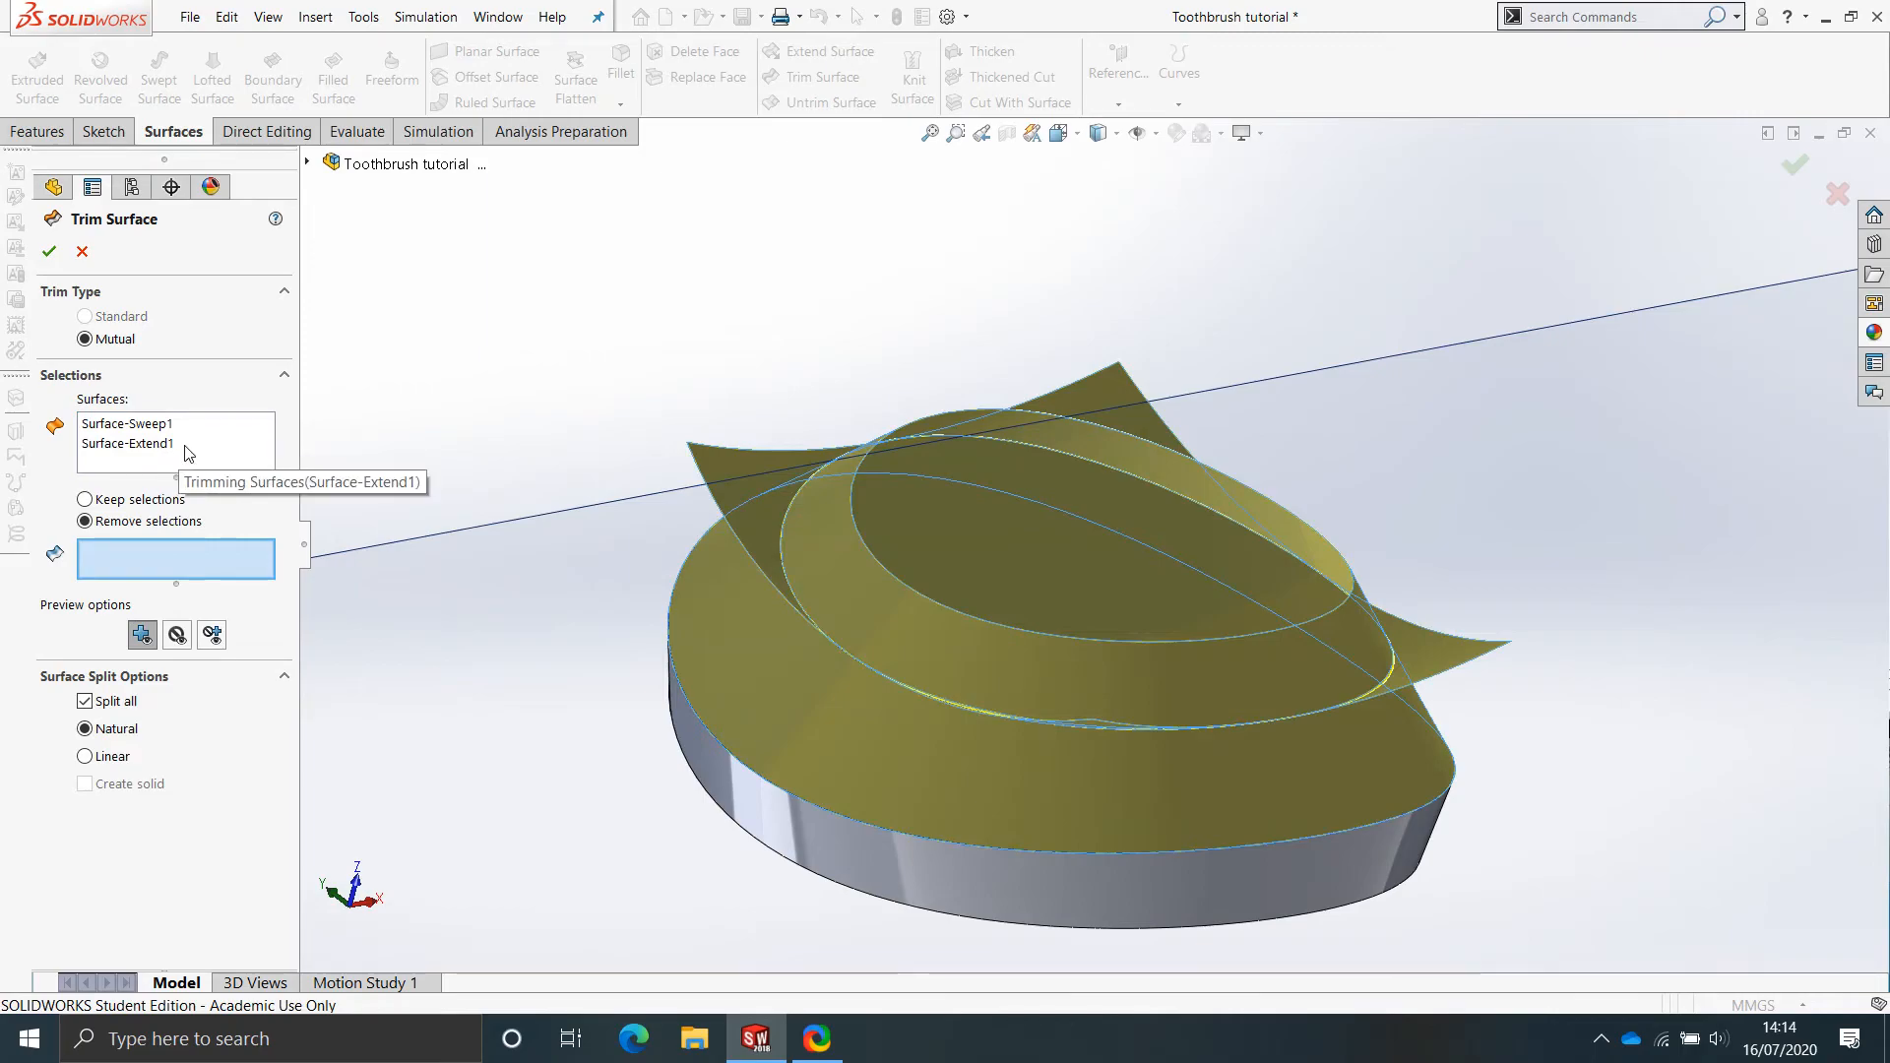
Remove the swept surface's four outer corners and the tapered wall's portion above the sweep, and complete the trim.
{"action": "left_click", "coordinate": [764, 532]}
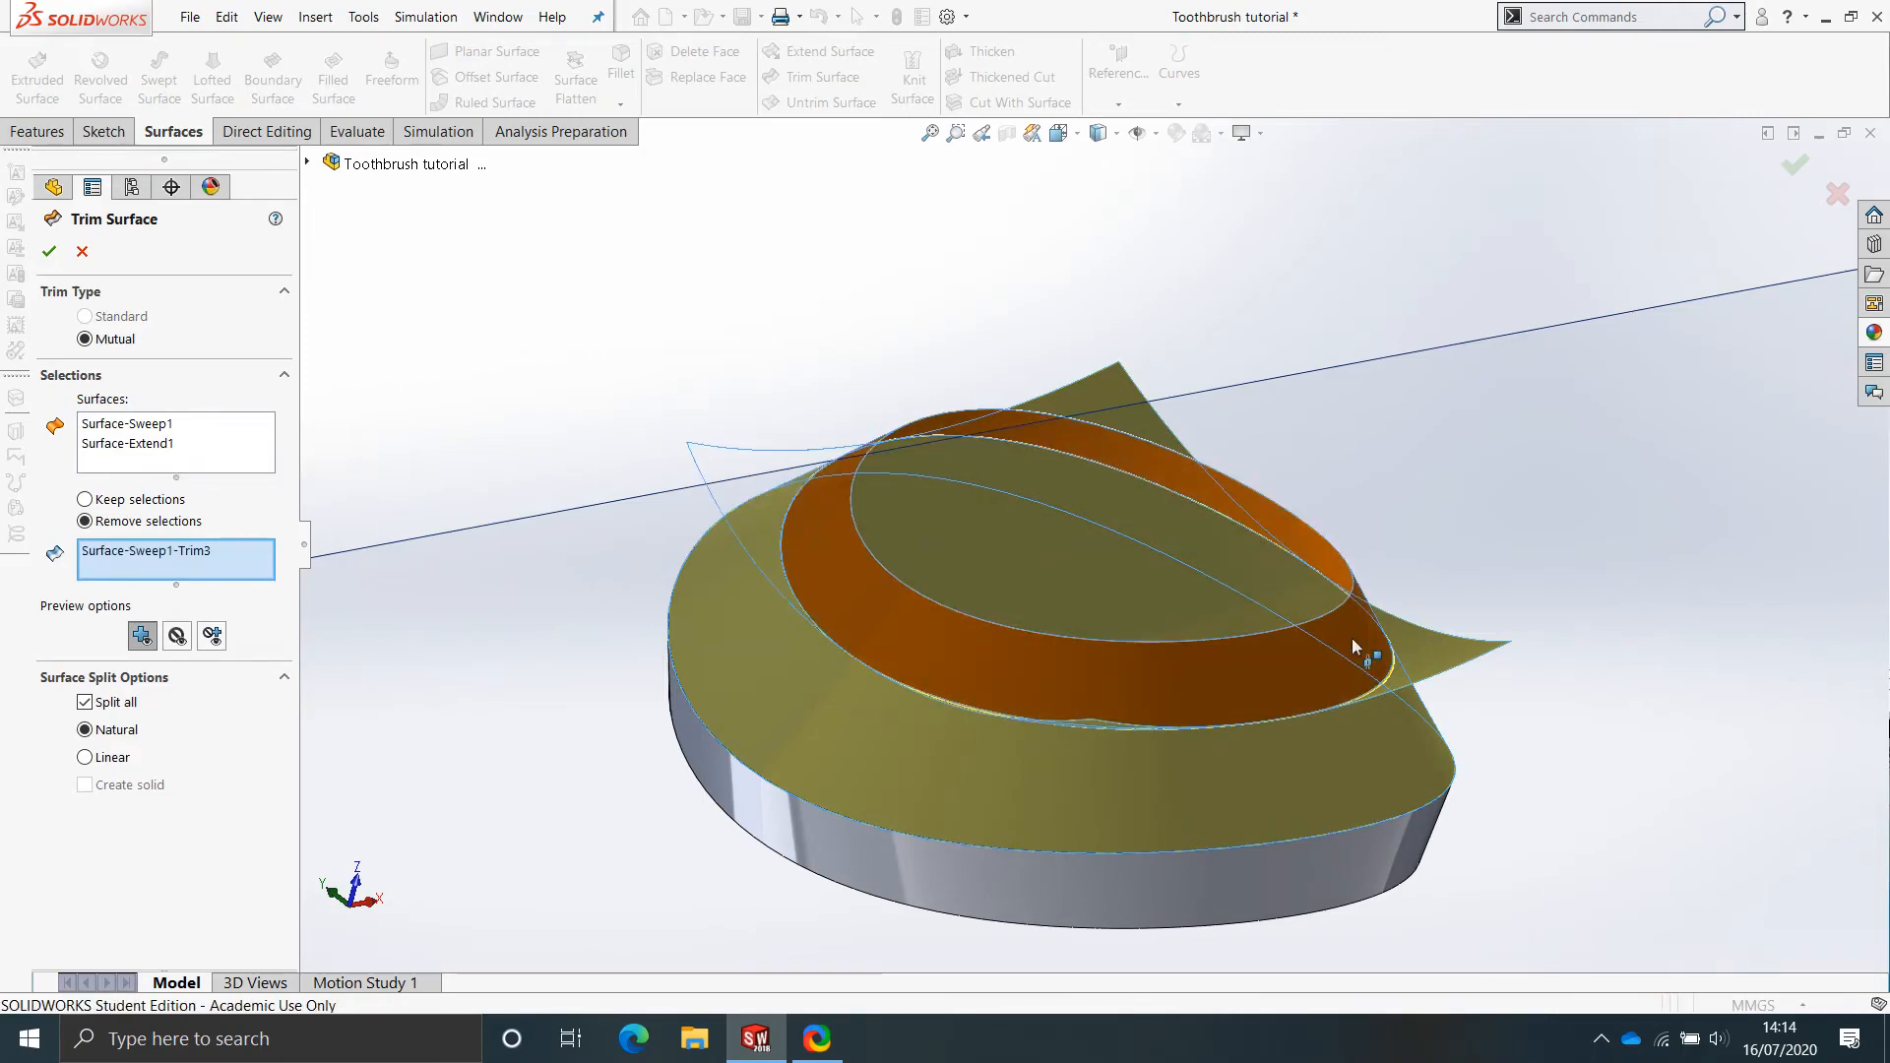
{"action": "left_click", "coordinate": [1378, 635]}
{"action": "left_click", "coordinate": [1162, 419]}
{"action": "middle_click_drag", "start_coordinate": [1056, 564], "coordinate": [953, 656]}
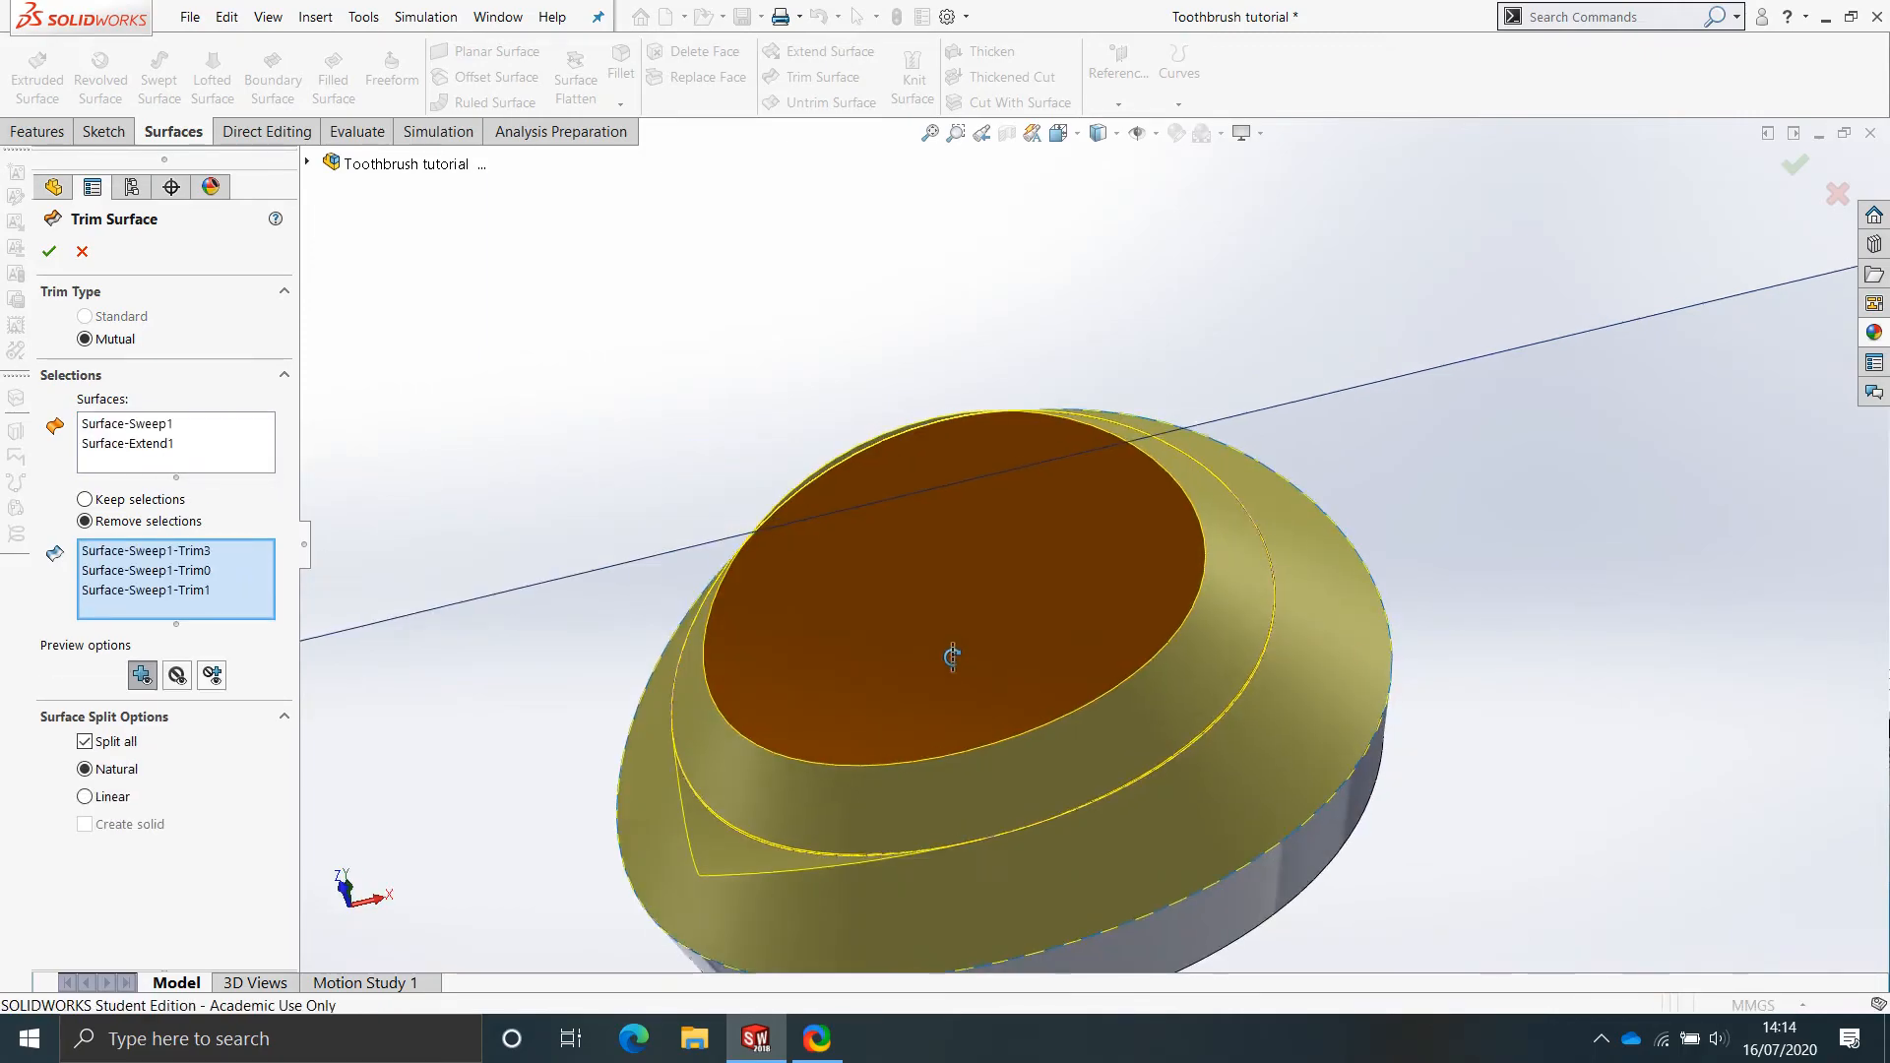
{"action": "left_click", "coordinate": [739, 865]}
{"action": "scroll", "coordinate": [912, 857], "scroll_direction": "down", "scroll_amount": 5}
{"action": "middle_click_drag", "start_coordinate": [912, 854], "coordinate": [996, 682]}
{"action": "left_click", "coordinate": [1109, 550]}
{"action": "scroll", "coordinate": [1102, 492], "scroll_direction": "up", "scroll_amount": 5}
{"action": "mouse_move", "coordinate": [871, 512]}
{"action": "middle_mouse_down"}
{"action": "mouse_move", "coordinate": [840, 590]}
{"action": "mouse_move", "coordinate": [903, 527]}
{"action": "mouse_move", "coordinate": [860, 546]}
{"action": "middle_mouse_up"}
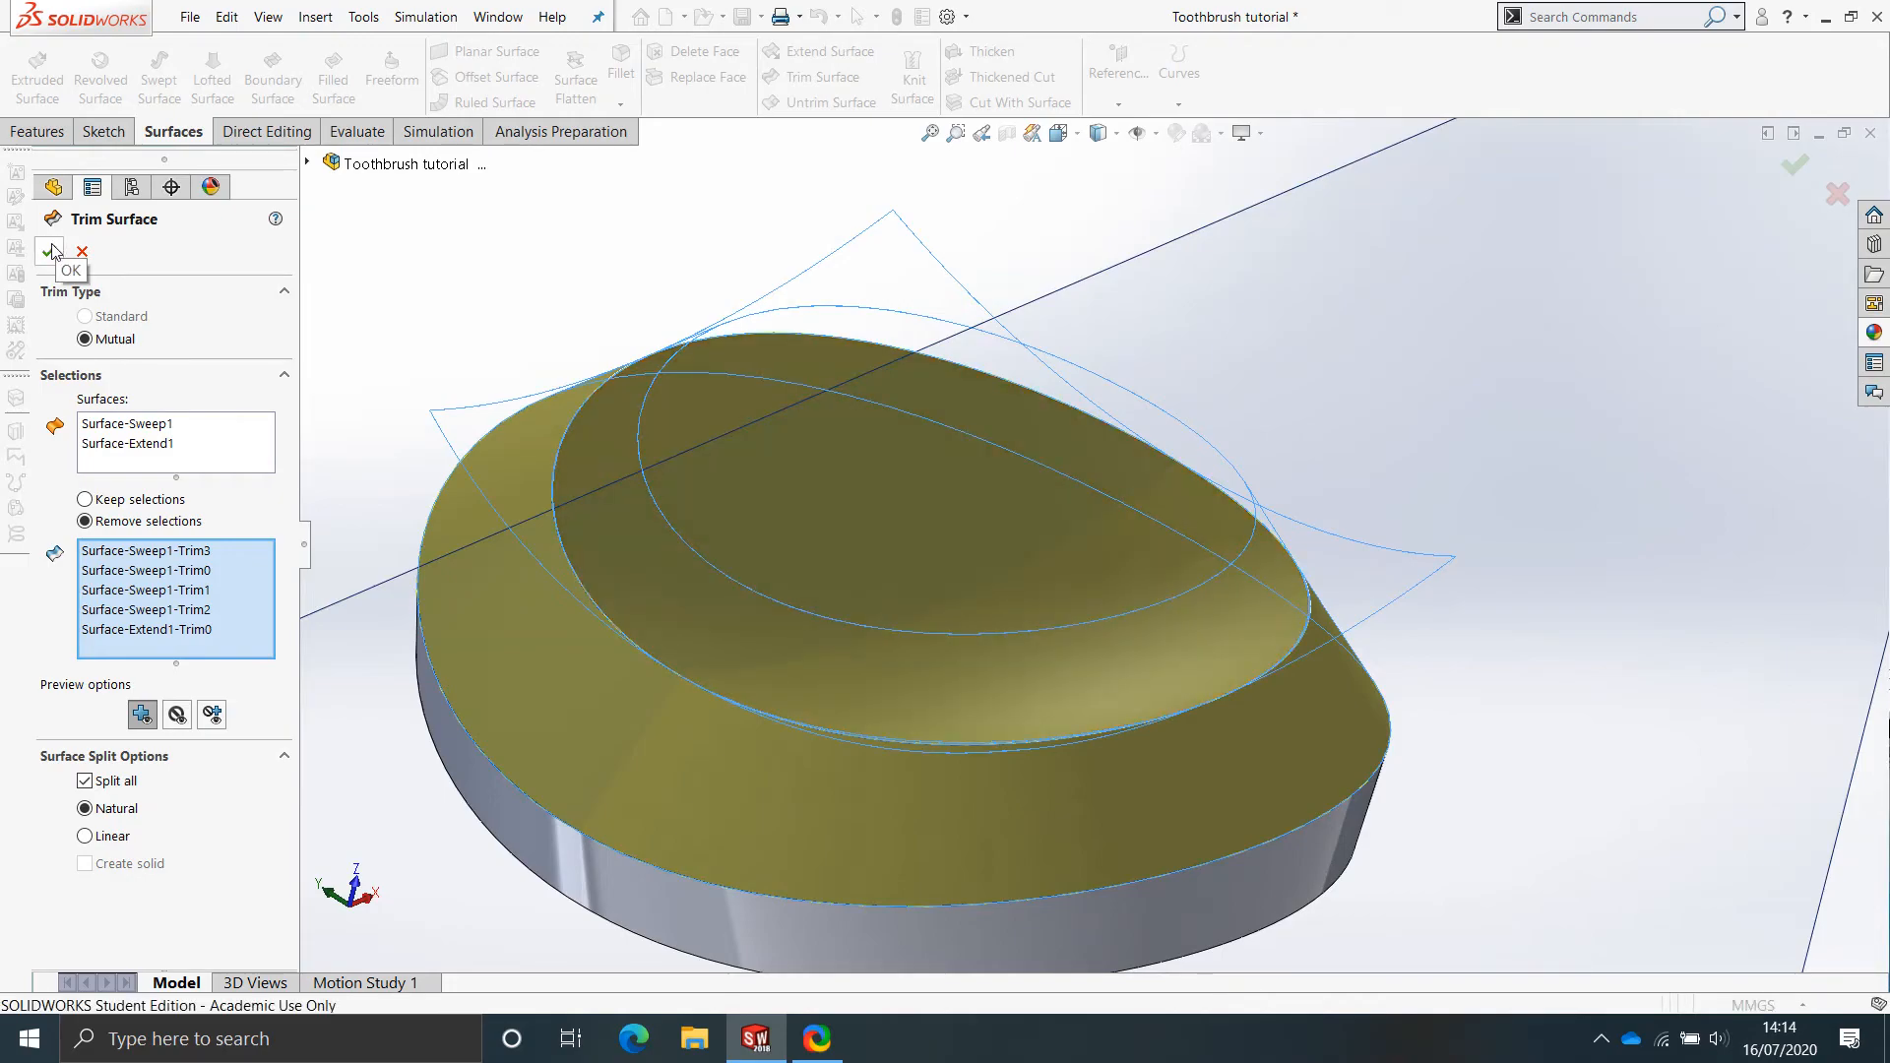
{"action": "left_click", "coordinate": [48, 251]}
Check the isolated, trimmed button detail with zebra stripes across its tapered wall and concave top.
{"action": "mouse_move", "coordinate": [781, 581]}
{"action": "middle_mouse_down"}
{"action": "mouse_move", "coordinate": [837, 549]}
{"action": "mouse_move", "coordinate": [791, 733]}
{"action": "mouse_move", "coordinate": [815, 540]}
{"action": "mouse_move", "coordinate": [907, 831]}
{"action": "mouse_move", "coordinate": [951, 616]}
{"action": "mouse_move", "coordinate": [931, 730]}
{"action": "mouse_move", "coordinate": [682, 577]}
{"action": "mouse_move", "coordinate": [1051, 557]}
{"action": "mouse_move", "coordinate": [1118, 763]}
{"action": "middle_mouse_up"}
{"action": "key", "text": "Tab"}
{"action": "key", "text": "Tab"}
{"action": "middle_click_drag", "start_coordinate": [1002, 522], "coordinate": [917, 504]}
{"action": "scroll", "coordinate": [918, 618], "scroll_direction": "down", "scroll_amount": 5}
{"action": "middle_click_drag", "start_coordinate": [917, 618], "coordinate": [953, 687]}
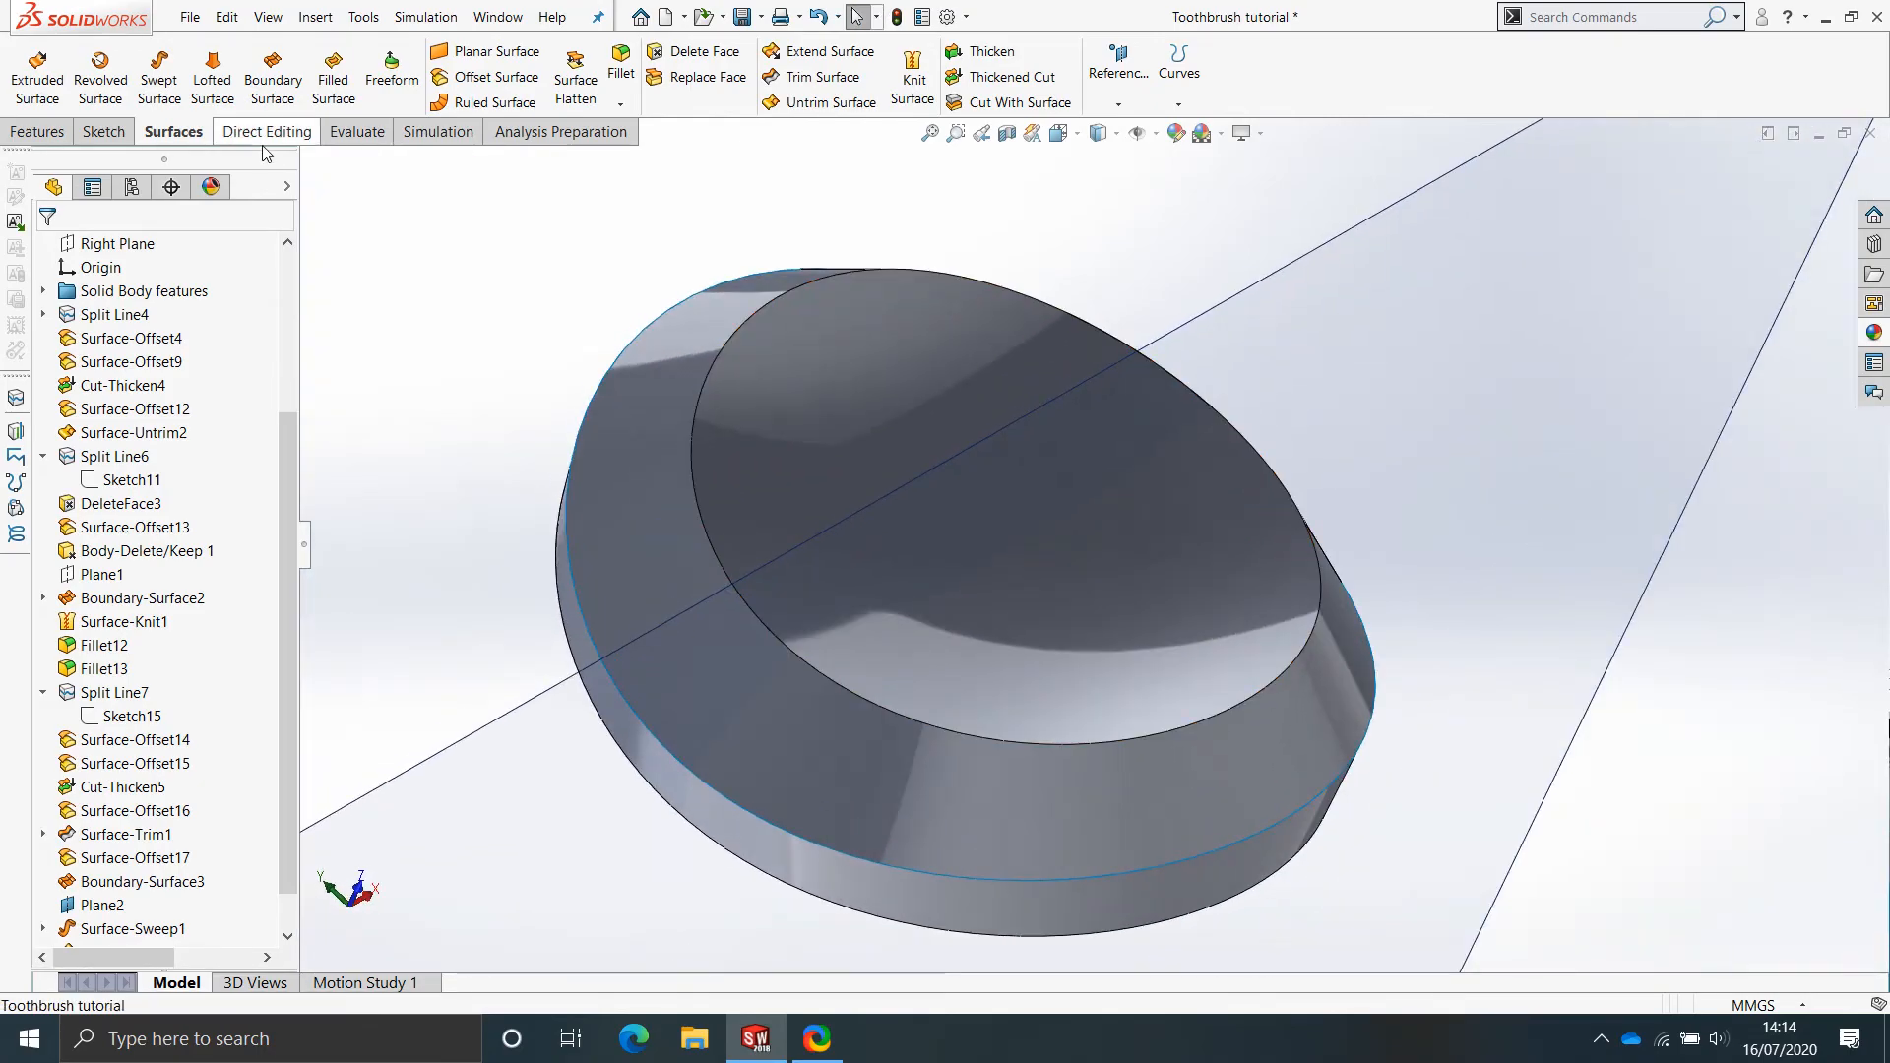
{"action": "left_click", "coordinate": [358, 134]}
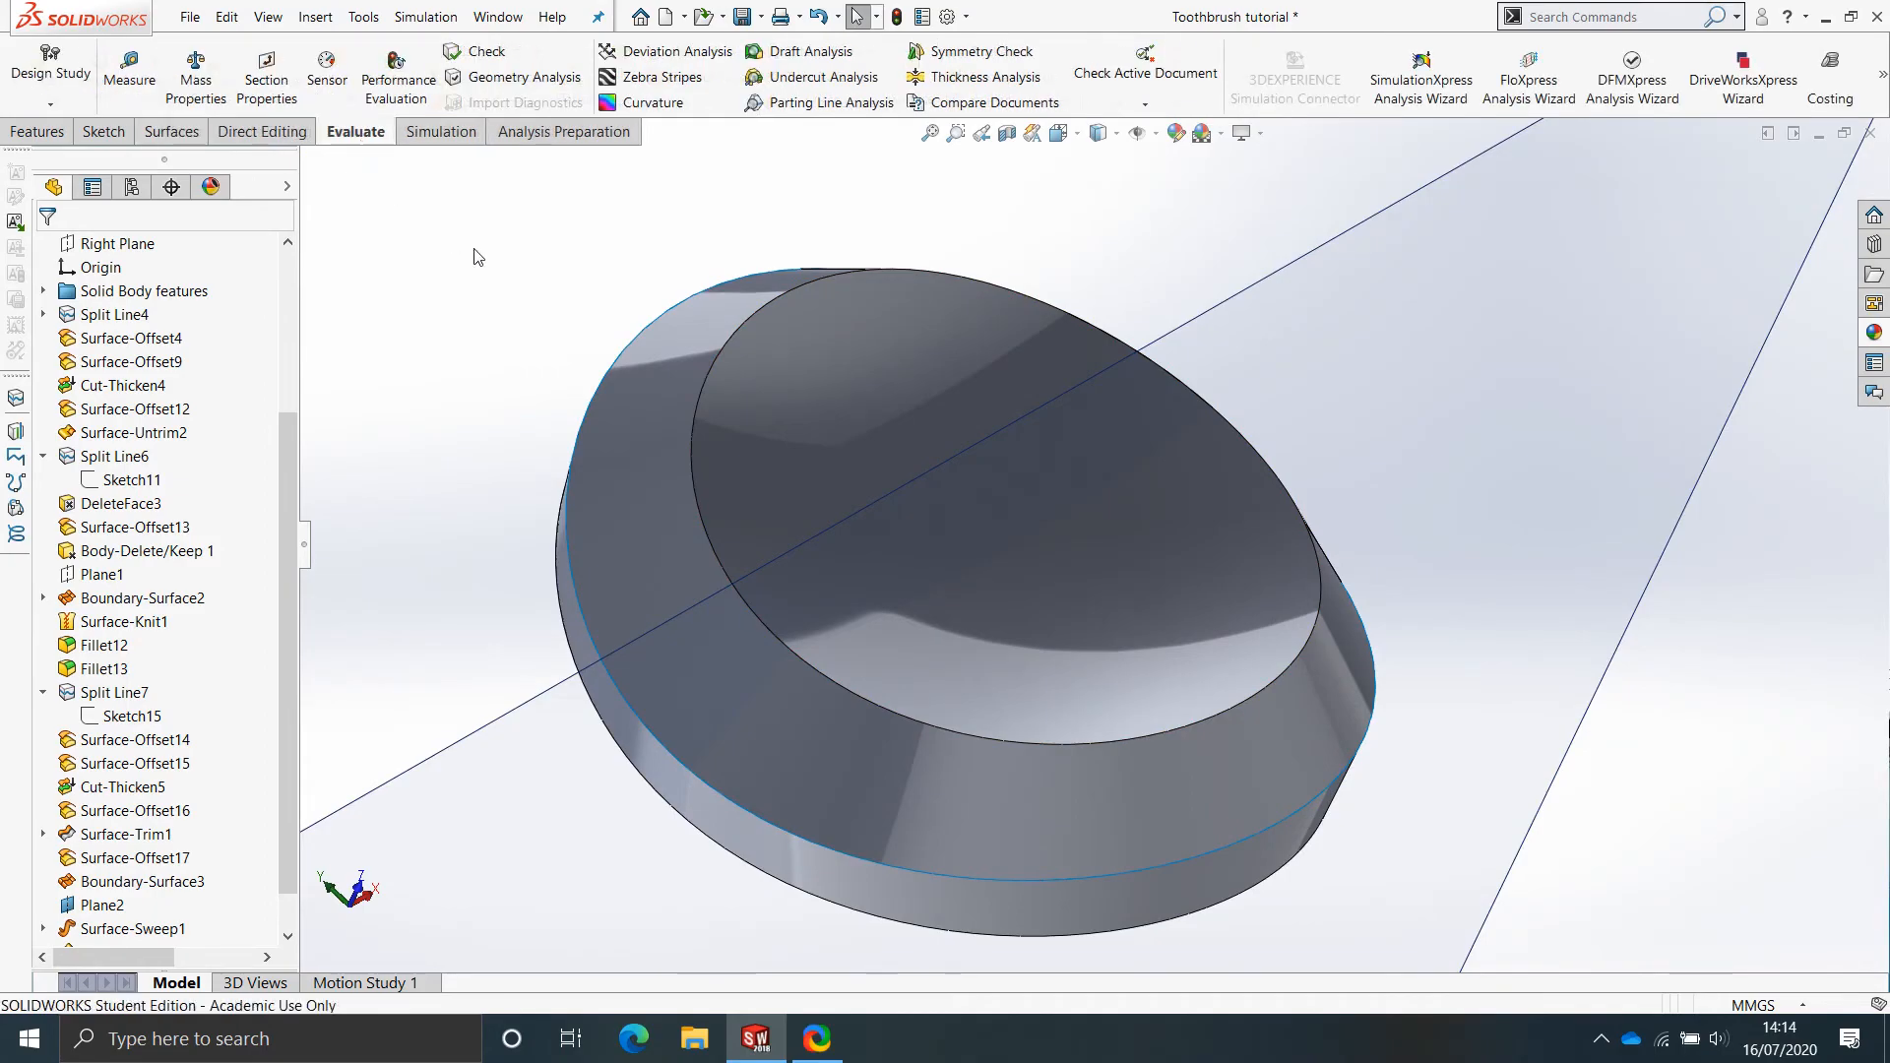
{"action": "left_click", "coordinate": [662, 77]}
{"action": "scroll", "coordinate": [953, 534], "scroll_direction": "down", "scroll_amount": 5}
{"action": "middle_click_drag", "start_coordinate": [953, 533], "coordinate": [1073, 612]}
Show the hidden handle bodies, compare the zebra stripes across the button and handle, and turn the stripes off.
{"action": "scroll", "coordinate": [888, 658], "scroll_direction": "up", "scroll_amount": 3}
{"action": "scroll", "coordinate": [1041, 687], "scroll_direction": "up", "scroll_amount": 4}
{"action": "scroll", "coordinate": [1041, 687], "scroll_direction": "up", "scroll_amount": 2}
{"action": "key", "text": "shift+Tab"}
{"action": "scroll", "coordinate": [1130, 714], "scroll_direction": "down", "scroll_amount": 2}
{"action": "middle_click_drag", "start_coordinate": [806, 774], "coordinate": [793, 208]}
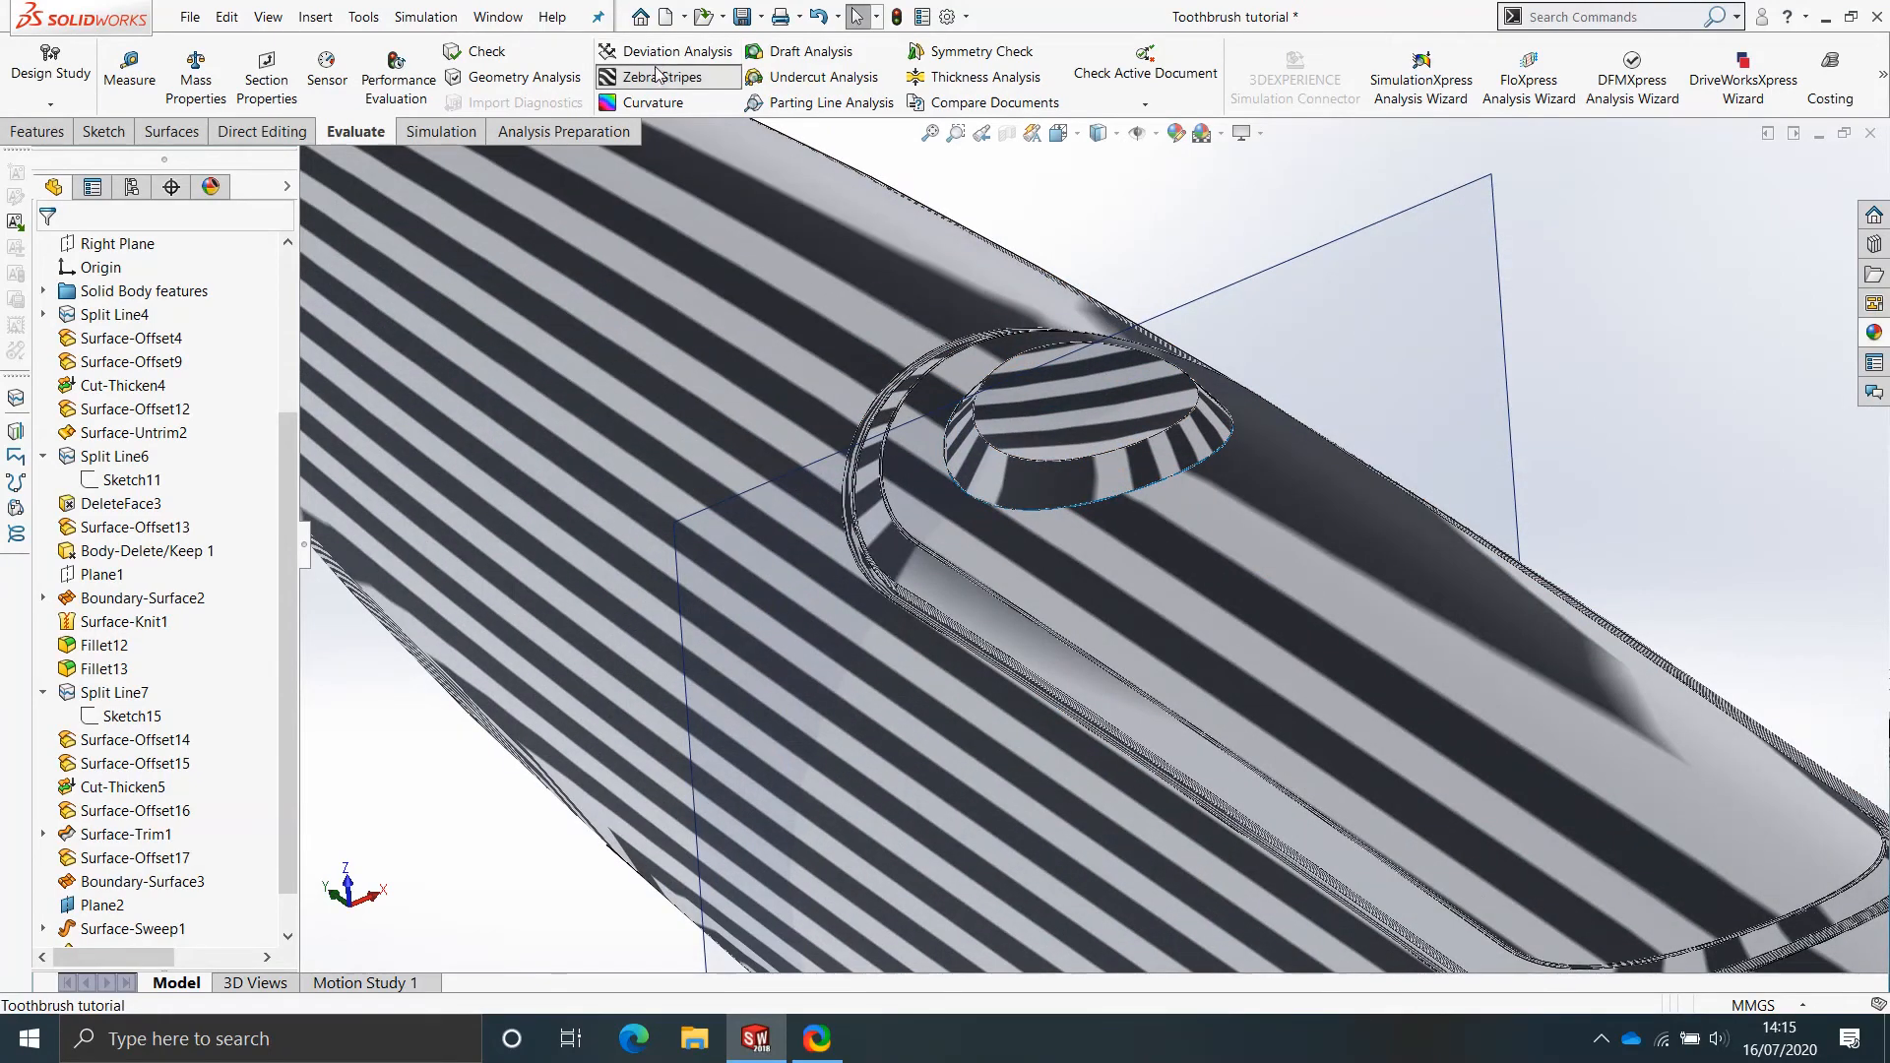
{"action": "left_click", "coordinate": [657, 76]}
Hide the handle and button panel bodies to isolate the raised circular detail.
{"action": "scroll", "coordinate": [1036, 500], "scroll_direction": "down", "scroll_amount": 5}
{"action": "middle_click_drag", "start_coordinate": [1036, 506], "coordinate": [1095, 429]}
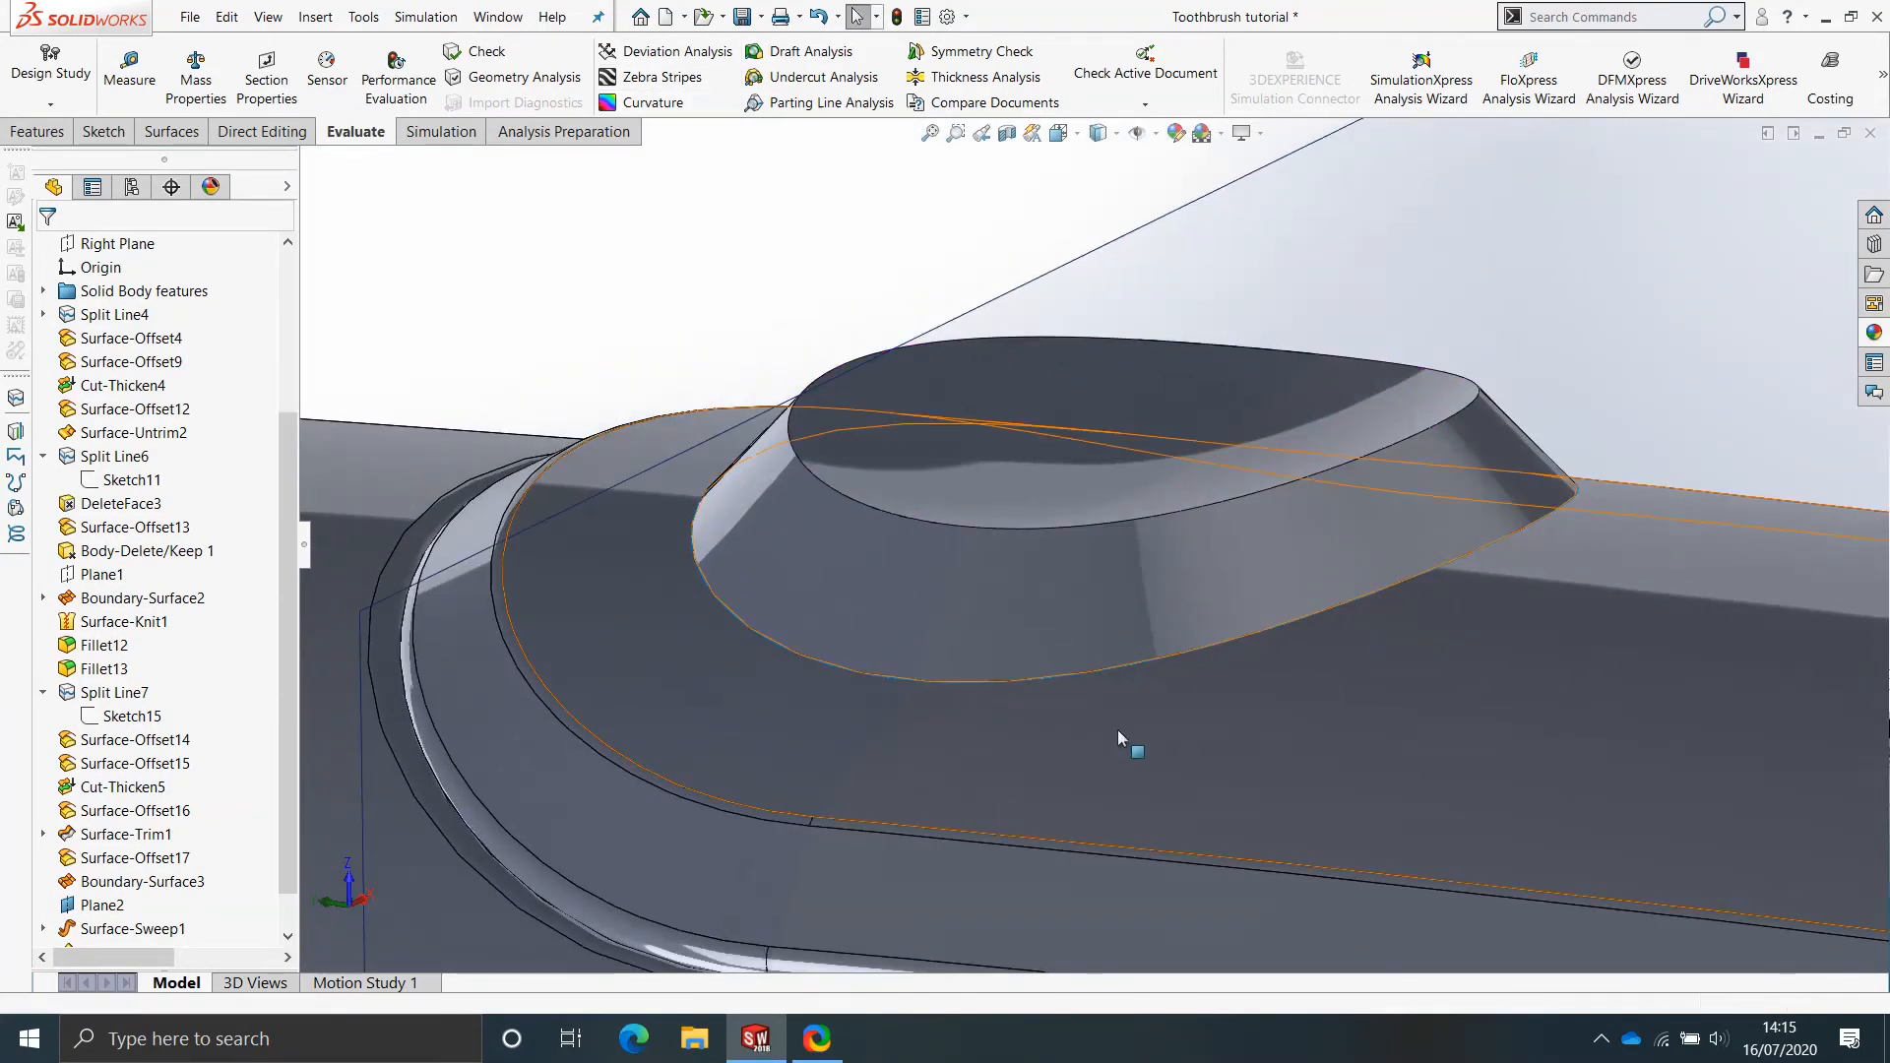
{"action": "key", "text": "Tab"}
{"action": "key", "text": "Tab"}
{"action": "scroll", "coordinate": [1372, 630], "scroll_direction": "up", "scroll_amount": 4}
{"action": "middle_click_drag", "start_coordinate": [1290, 612], "coordinate": [1419, 618]}
Knit the trimmed top surface and Surface-Offset17 into a solid body.
{"action": "left_click_drag", "start_coordinate": [688, 258], "coordinate": [1626, 757]}
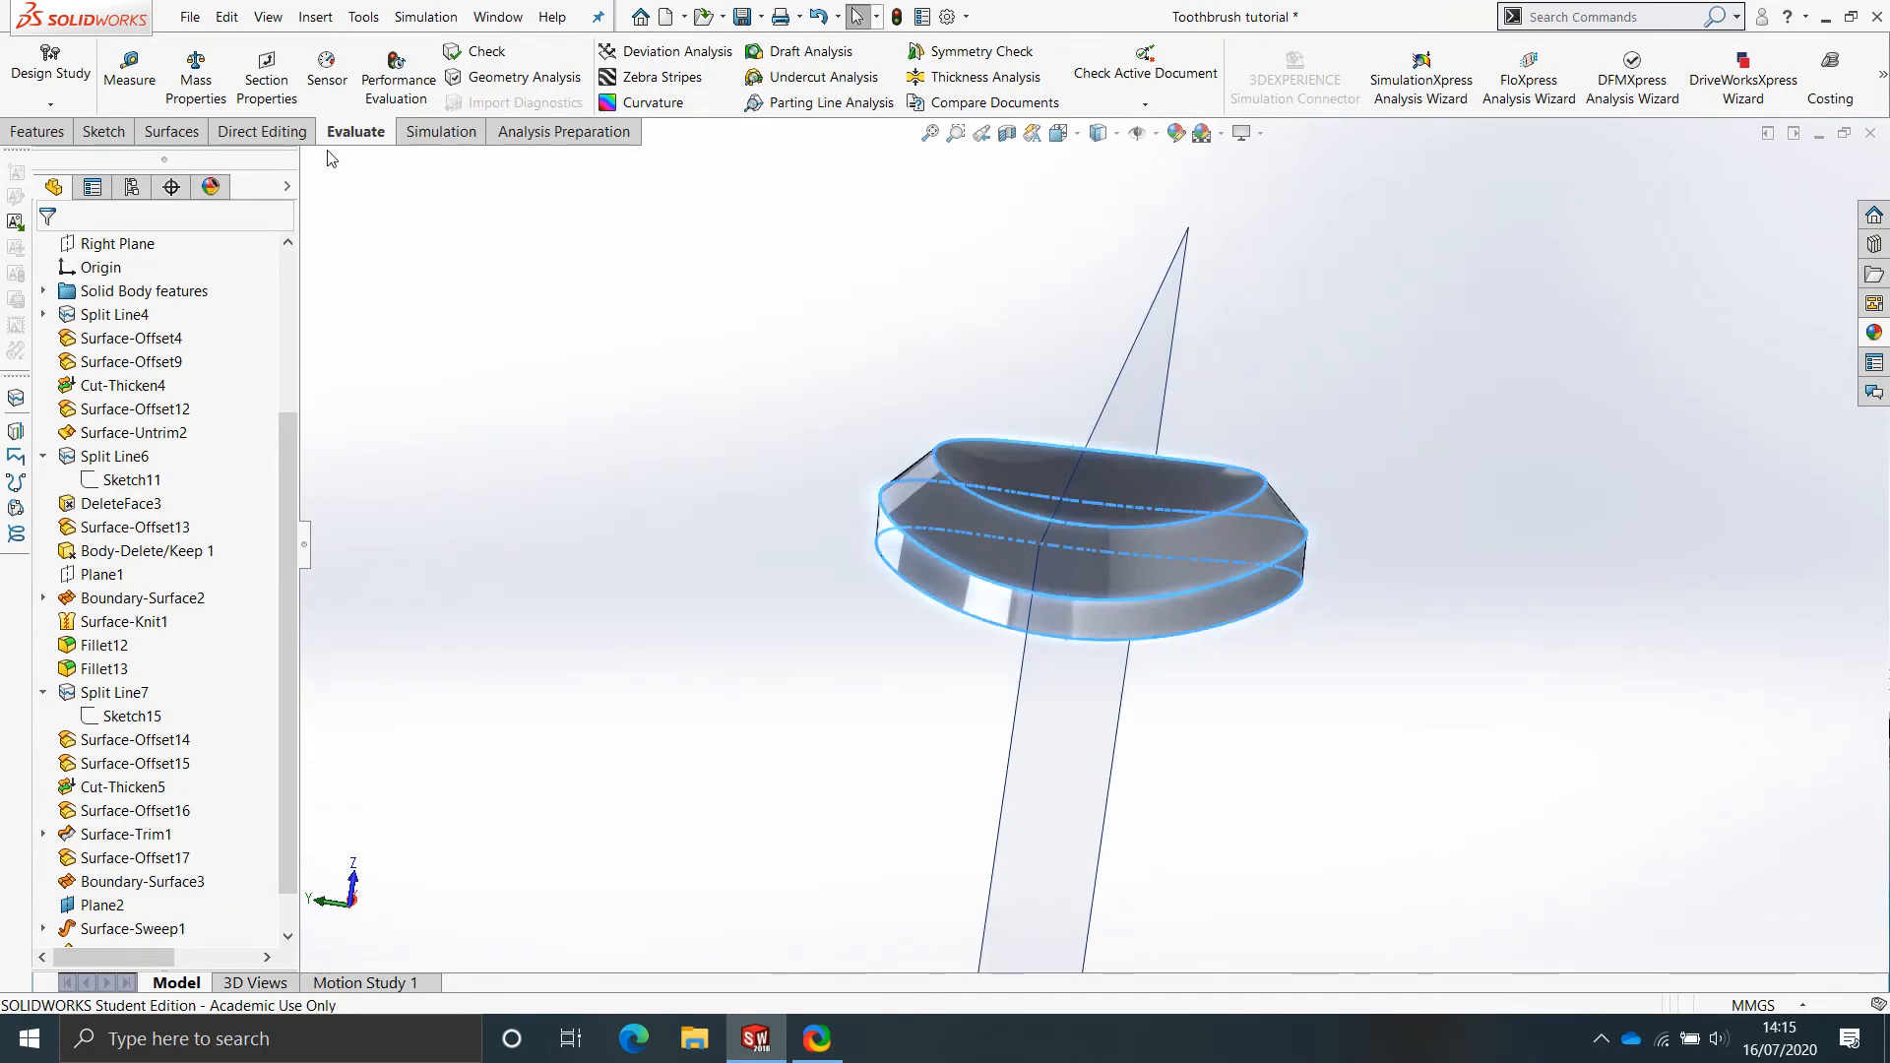
{"action": "left_click", "coordinate": [261, 131]}
{"action": "left_click", "coordinate": [174, 132]}
{"action": "left_click", "coordinate": [913, 88]}
{"action": "left_click", "coordinate": [979, 582]}
{"action": "left_click", "coordinate": [994, 602]}
{"action": "middle_click_drag", "start_coordinate": [980, 602], "coordinate": [980, 524]}
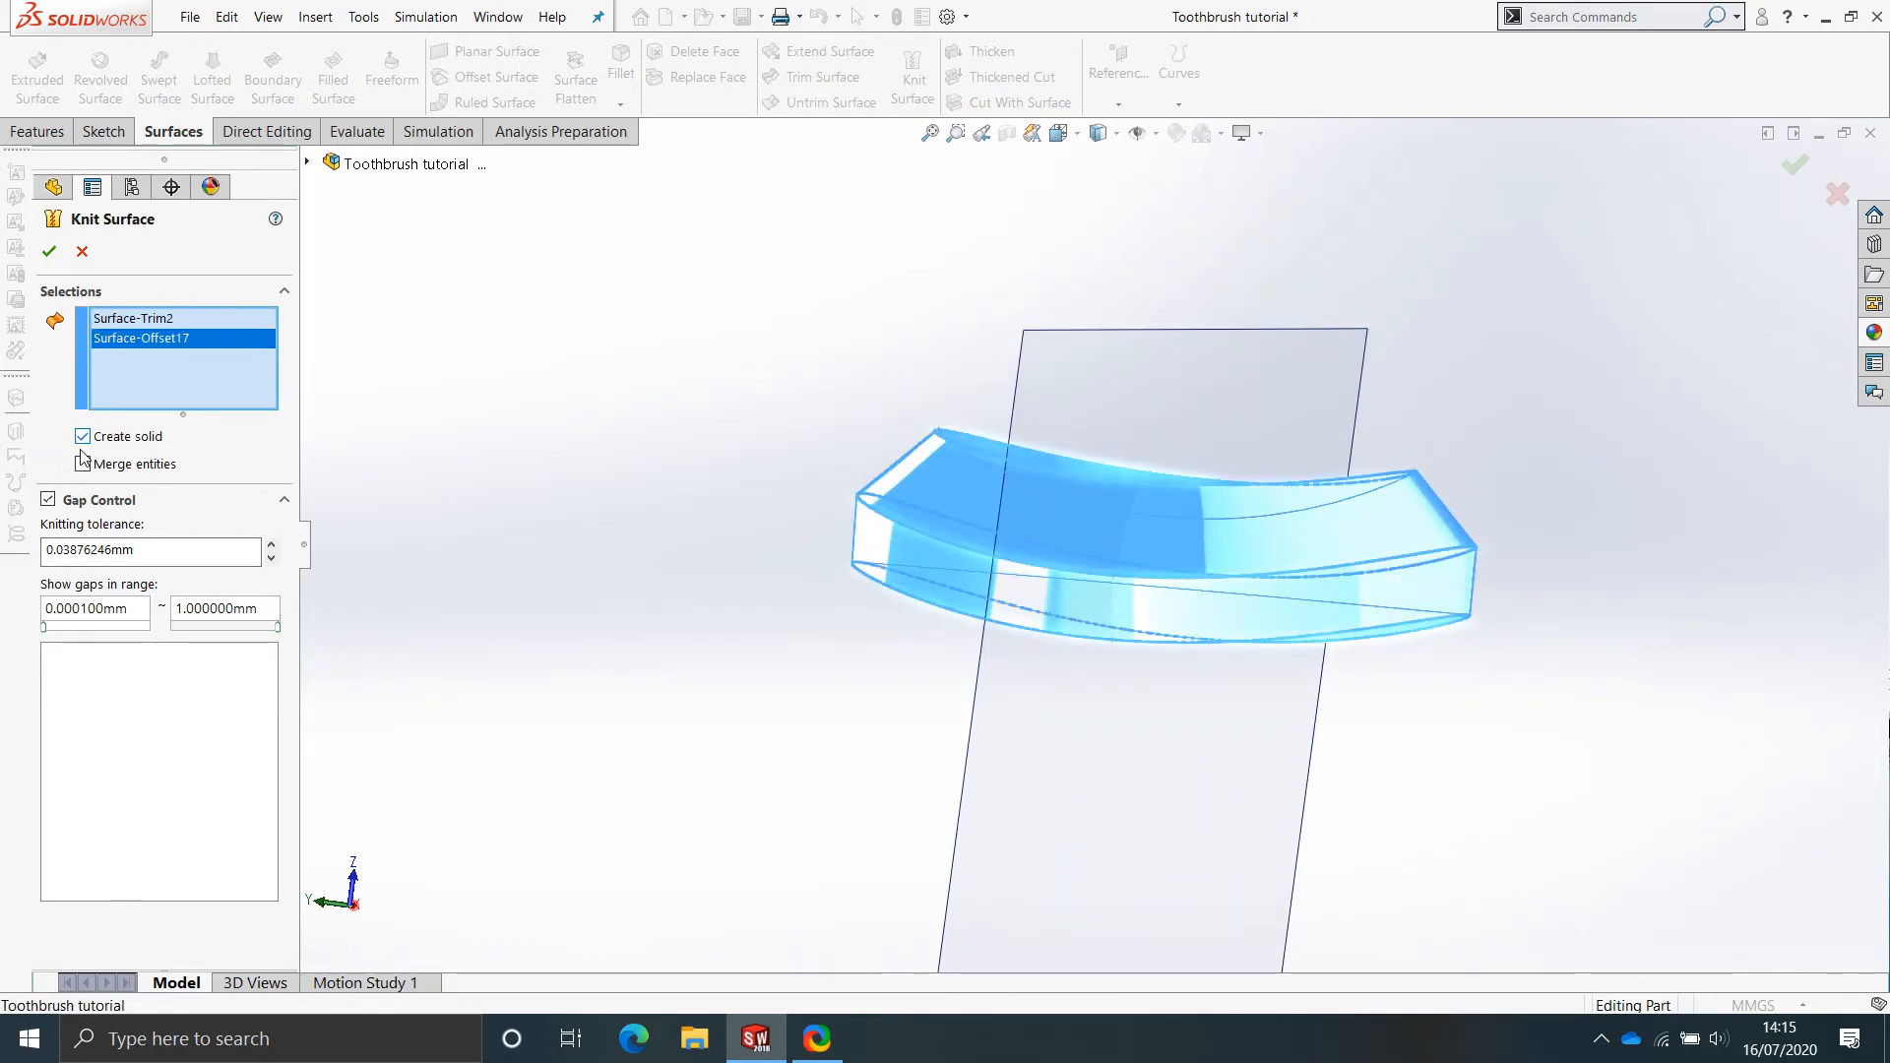
{"action": "left_click", "coordinate": [49, 251]}
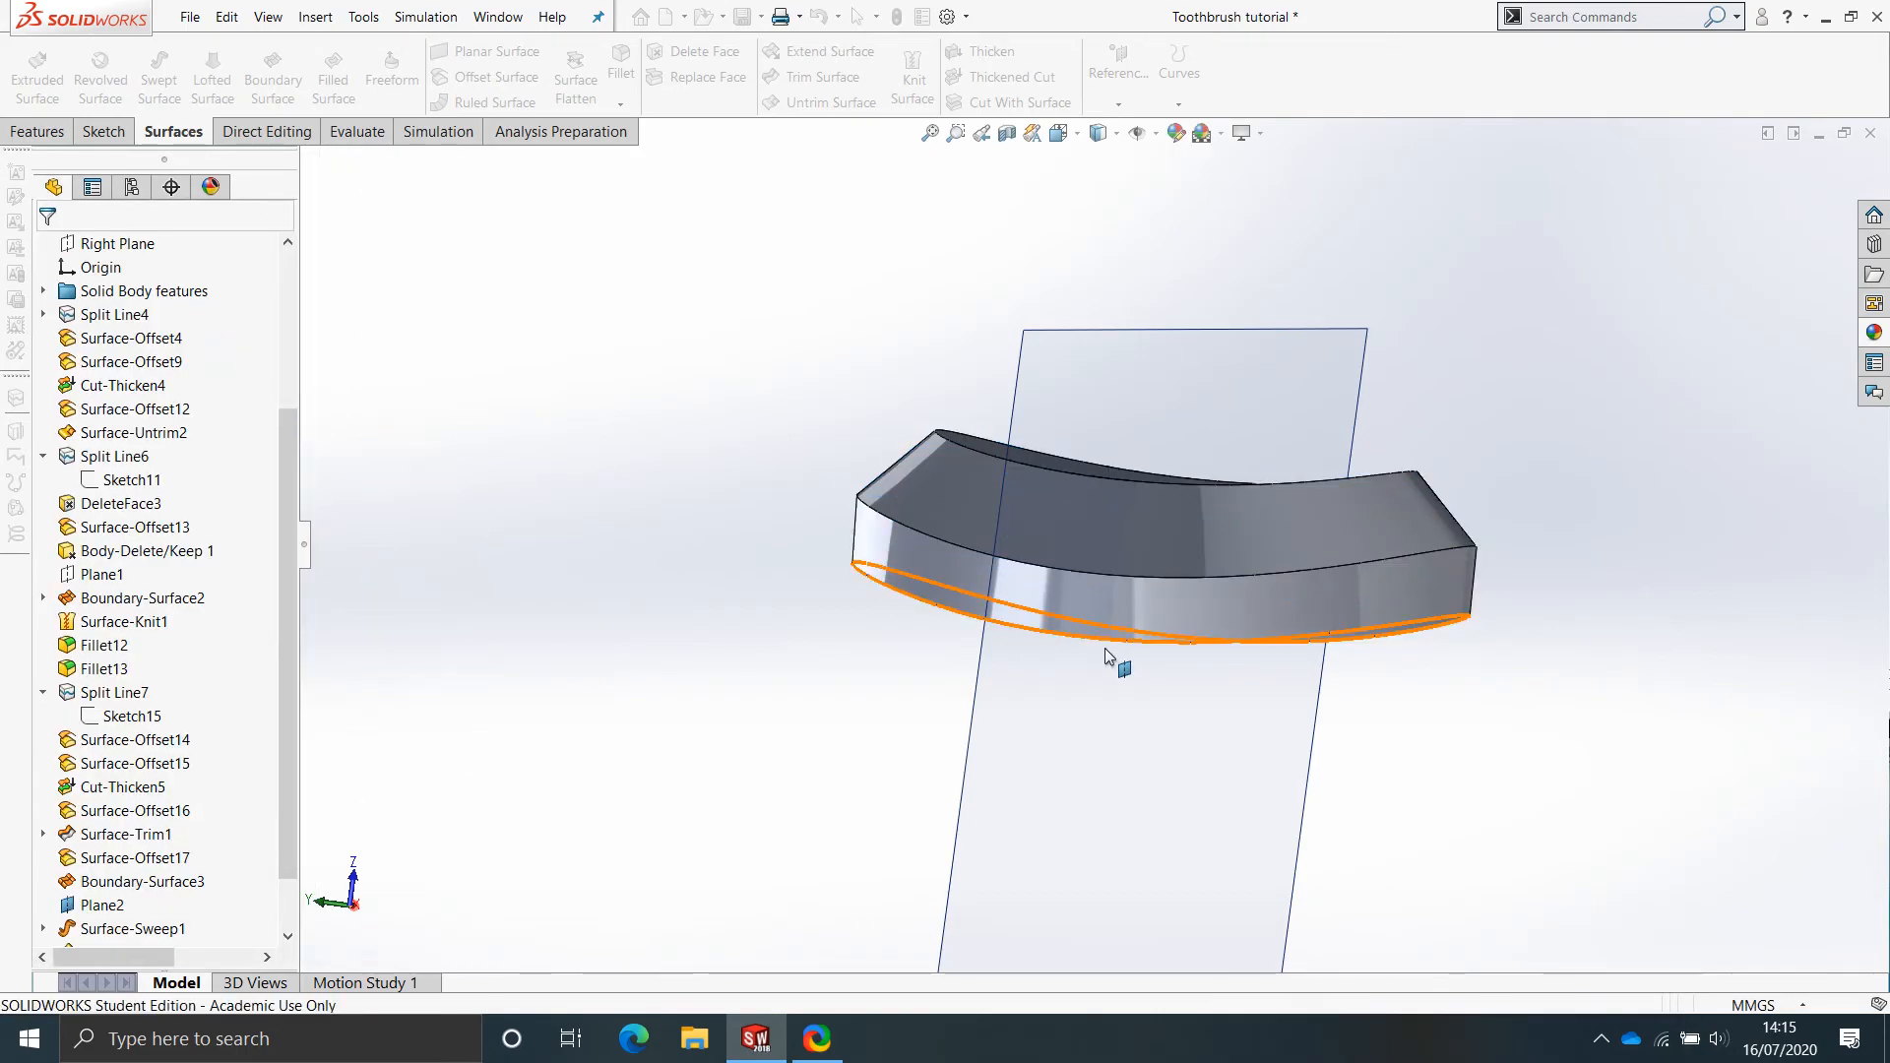
Show the hidden button panel and handle bodies around the knitted detail again.
{"action": "middle_click_drag", "start_coordinate": [1249, 620], "coordinate": [1367, 740]}
{"action": "key", "text": "shift+Tab"}
{"action": "scroll", "coordinate": [928, 641], "scroll_direction": "up", "scroll_amount": 3}
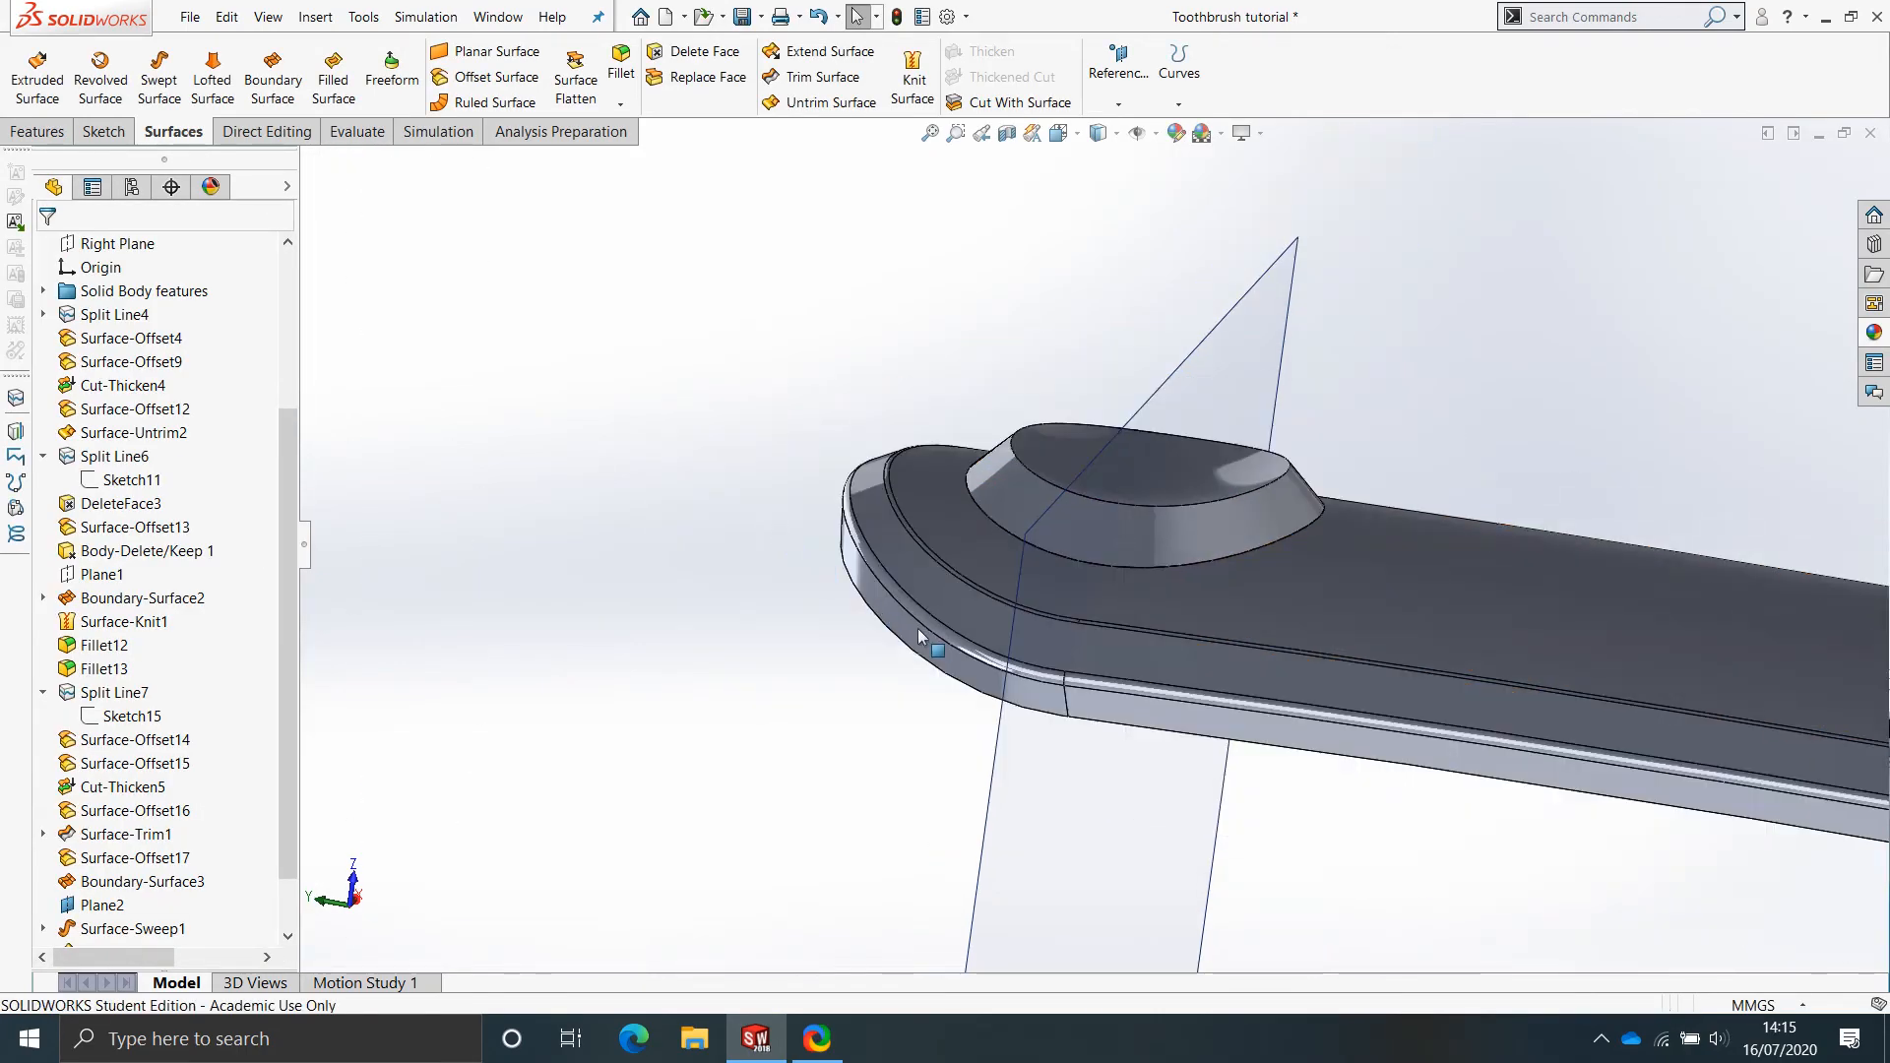
{"action": "key", "text": "shift+Tab"}
{"action": "mouse_move", "coordinate": [1104, 614]}
{"action": "middle_mouse_down"}
{"action": "mouse_move", "coordinate": [966, 586]}
{"action": "mouse_move", "coordinate": [1245, 591]}
{"action": "middle_mouse_up"}
{"action": "scroll", "coordinate": [1178, 603], "scroll_direction": "down", "scroll_amount": 4}
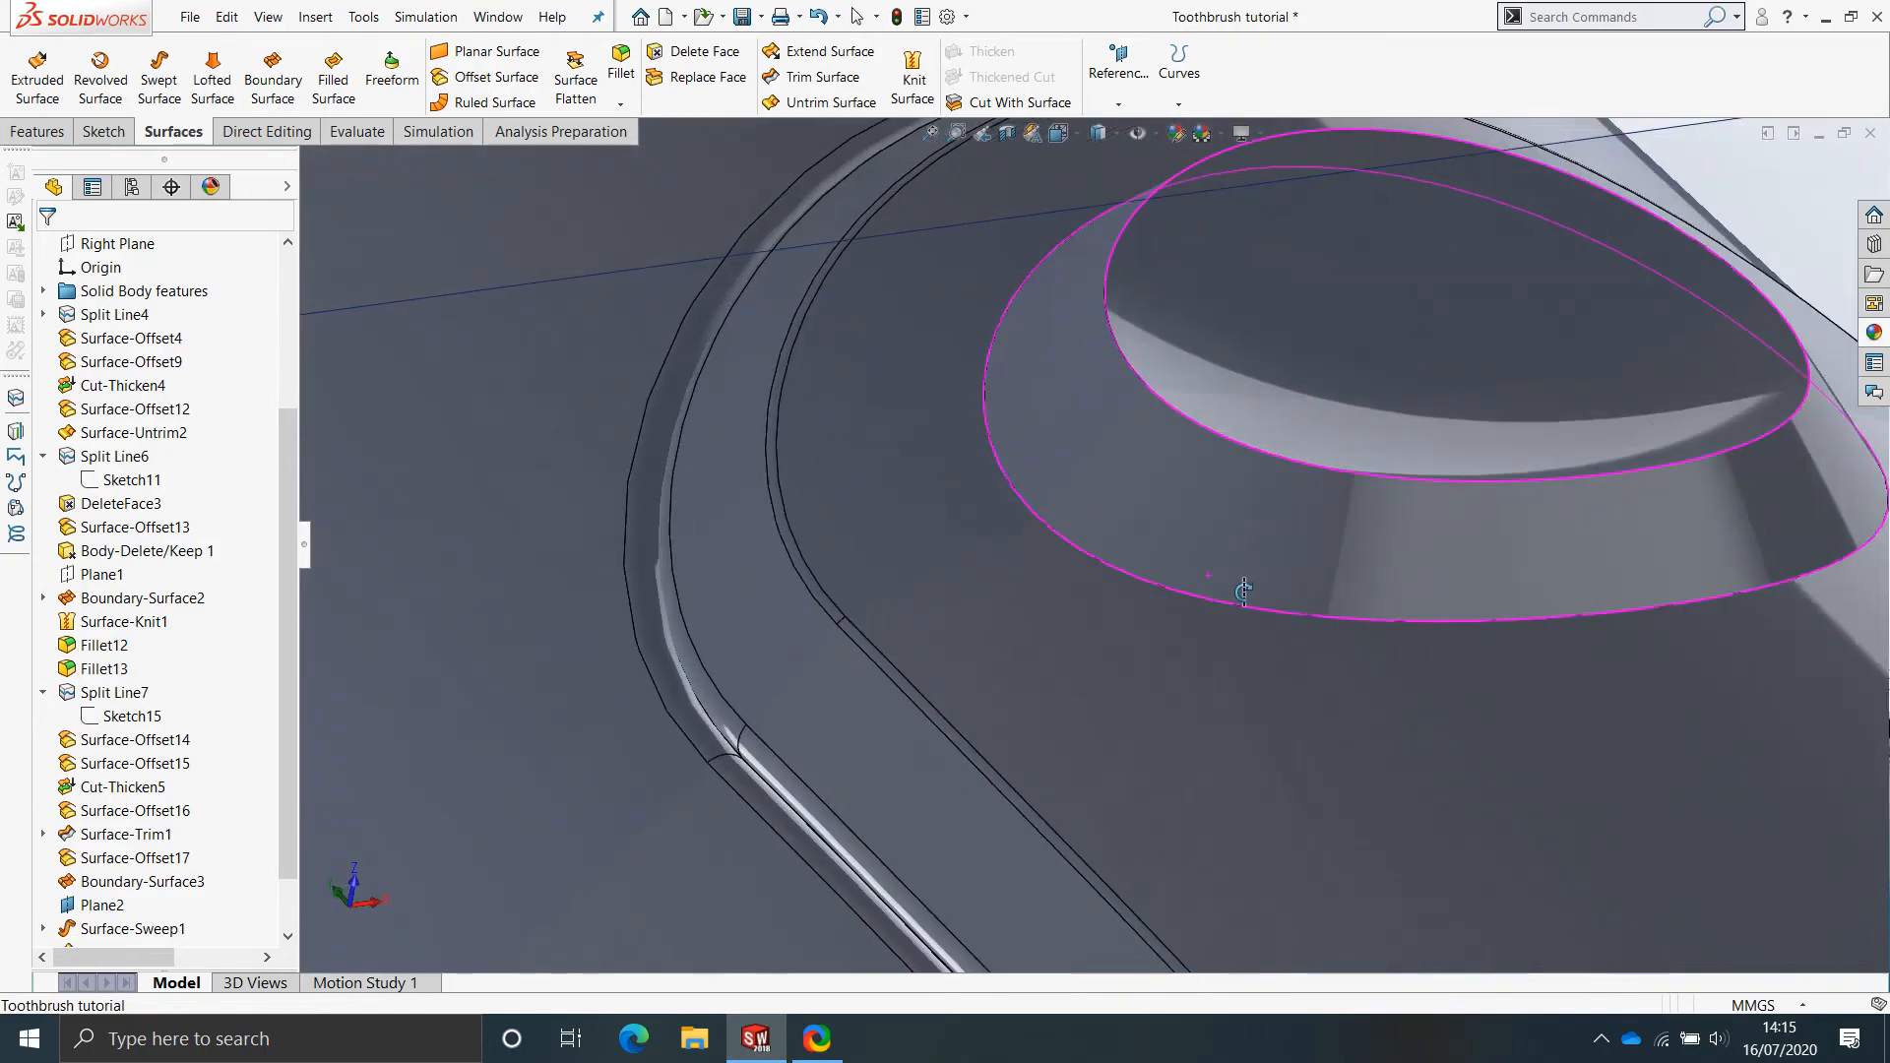
Delete the leftover surface bodies Surface-Offset14 and Surface-Trim1.
{"action": "scroll", "coordinate": [1228, 598], "scroll_direction": "up", "scroll_amount": 4}
{"action": "scroll", "coordinate": [1391, 490], "scroll_direction": "down", "scroll_amount": 3}
{"action": "scroll", "coordinate": [1390, 491], "scroll_direction": "up", "scroll_amount": 3}
{"action": "scroll", "coordinate": [1415, 630], "scroll_direction": "down", "scroll_amount": 3}
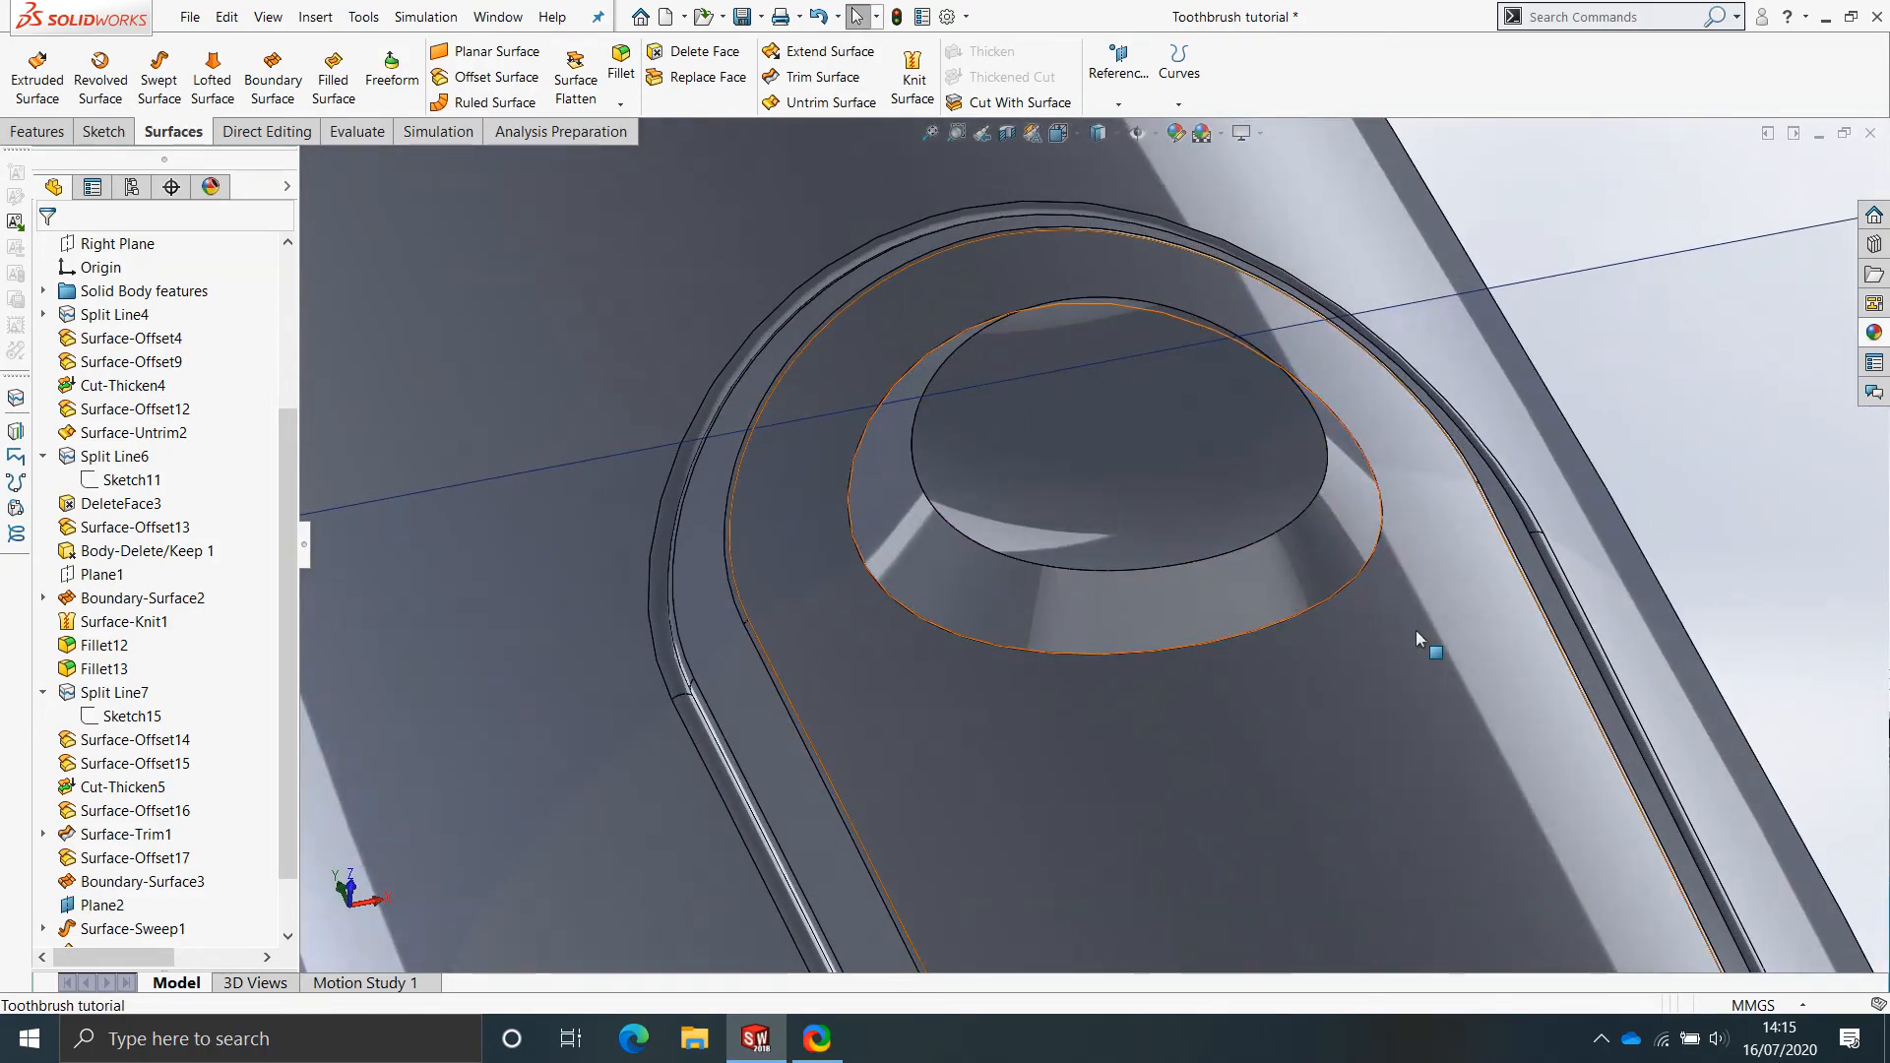
{"action": "scroll", "coordinate": [1409, 641], "scroll_direction": "up", "scroll_amount": 3}
{"action": "scroll", "coordinate": [1409, 642], "scroll_direction": "down", "scroll_amount": 3}
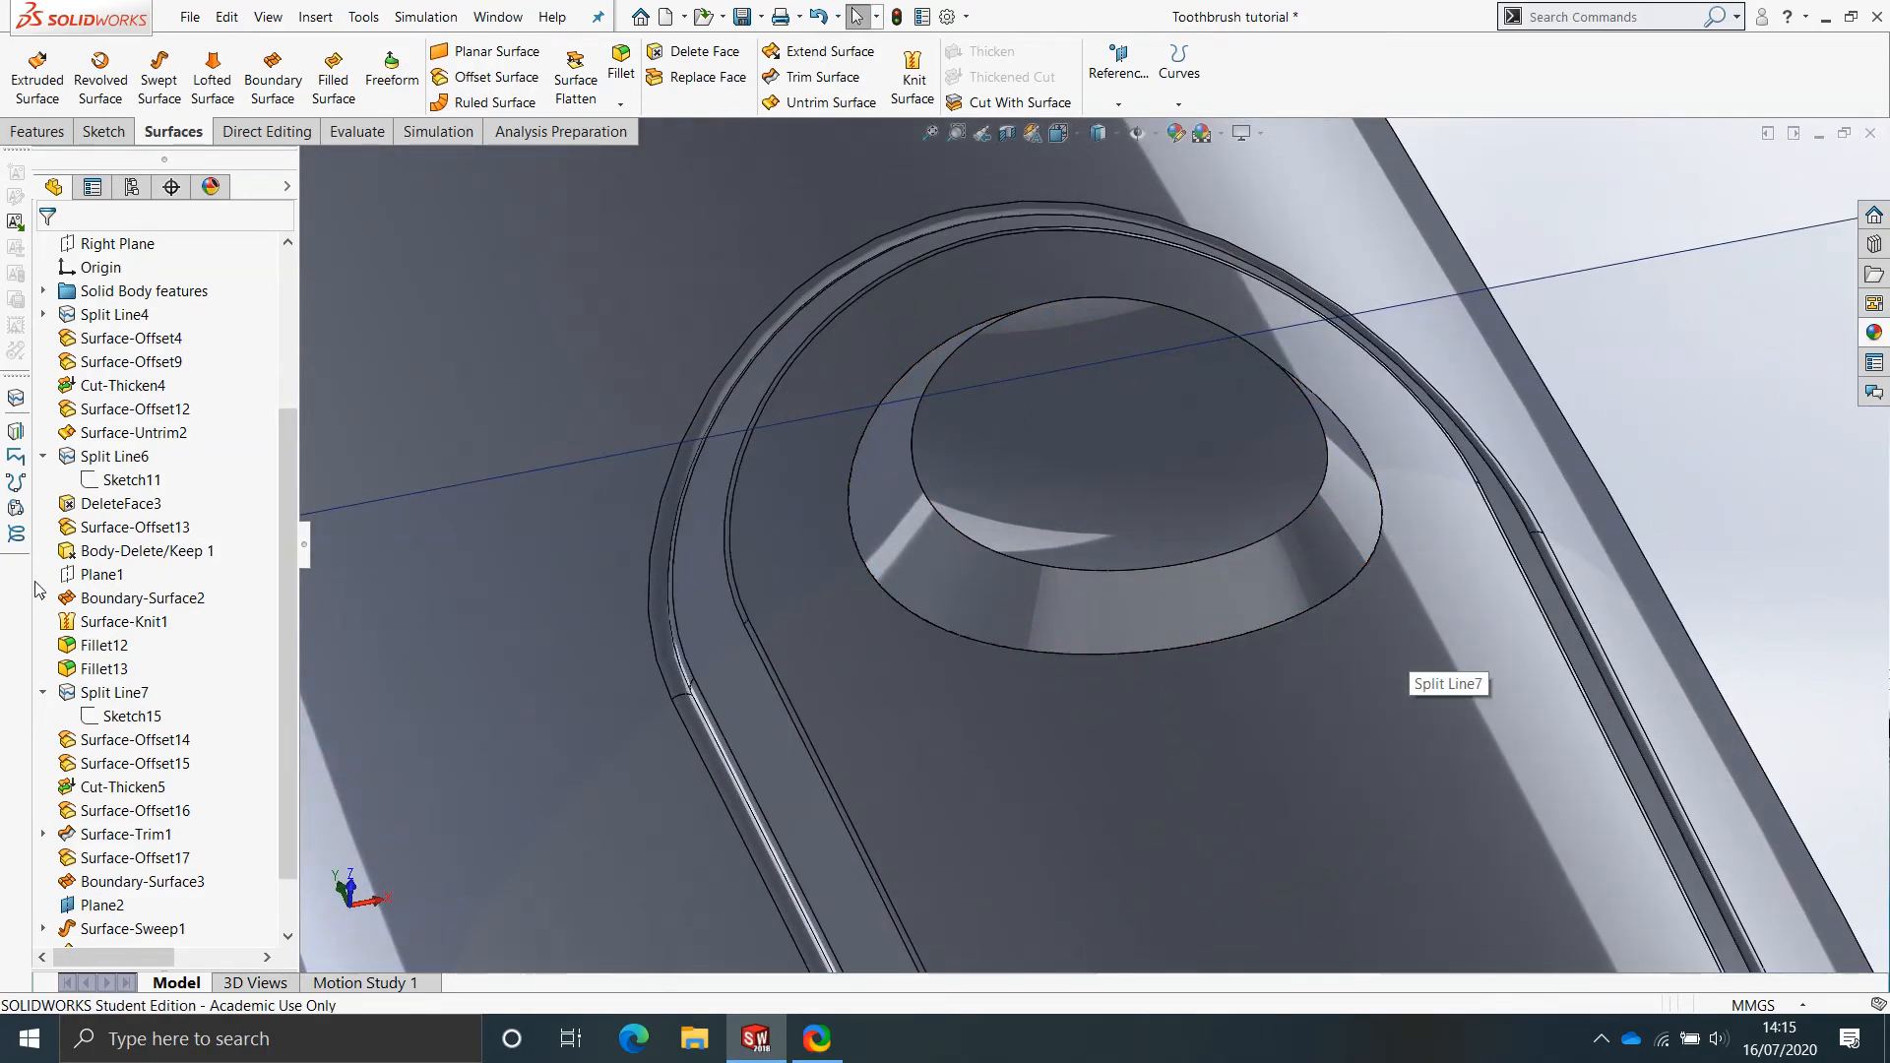
{"action": "scroll", "coordinate": [138, 571], "scroll_direction": "up", "scroll_amount": 4}
{"action": "left_click", "coordinate": [43, 339]}
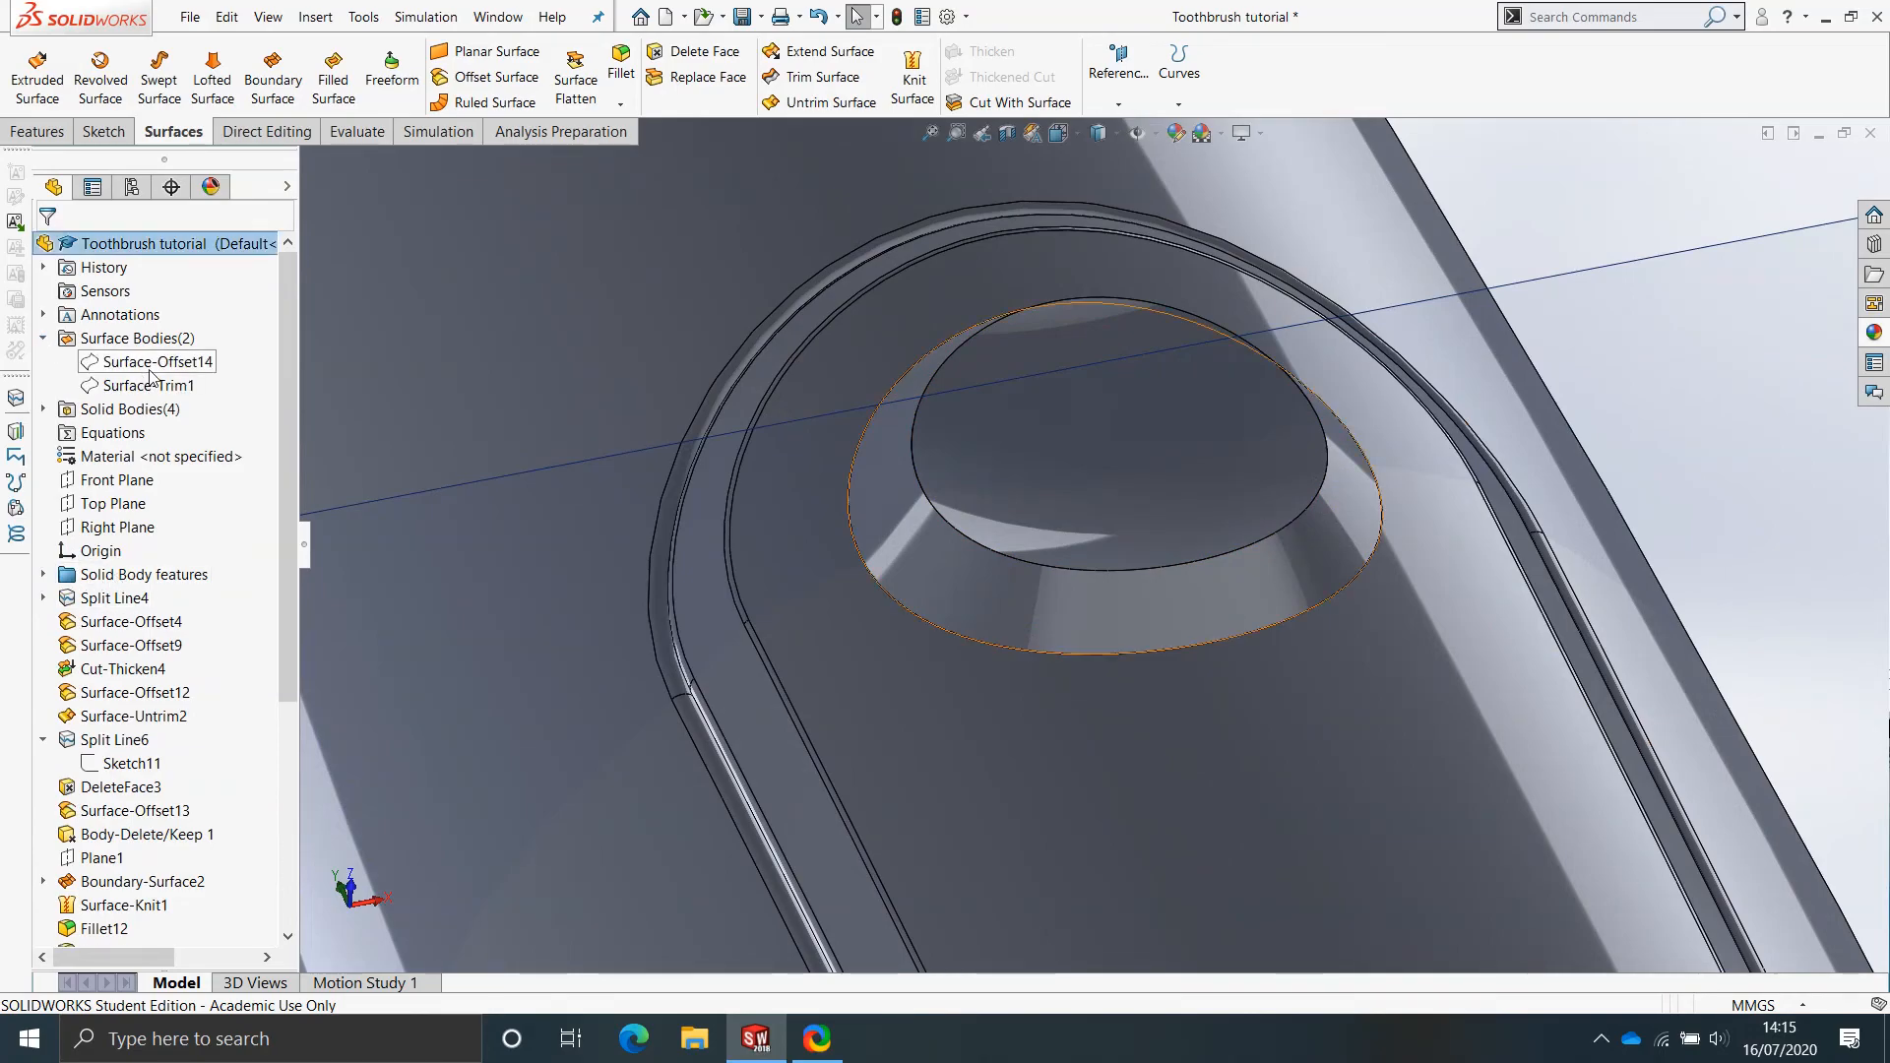
{"action": "left_click", "coordinate": [148, 362]}
{"action": "left_click", "coordinate": [148, 386], "text": "ctrl"}
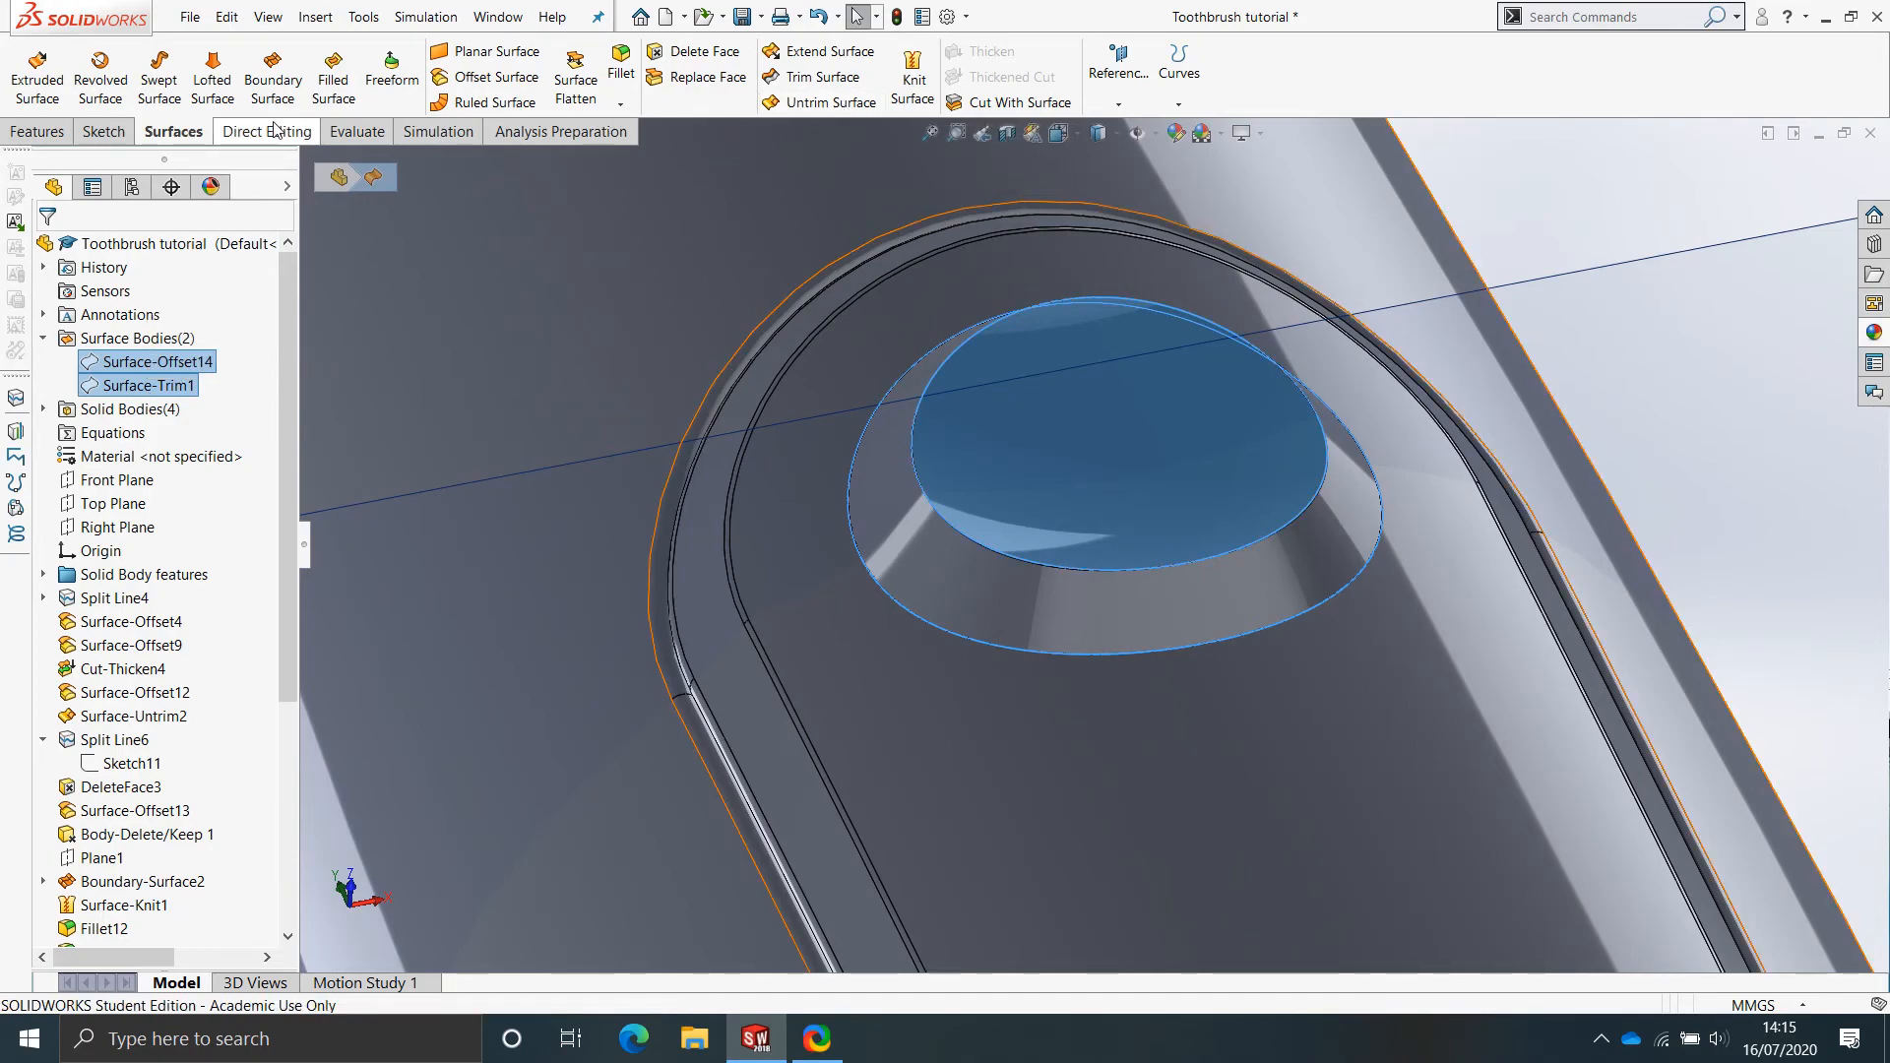
{"action": "key", "text": "Delete"}
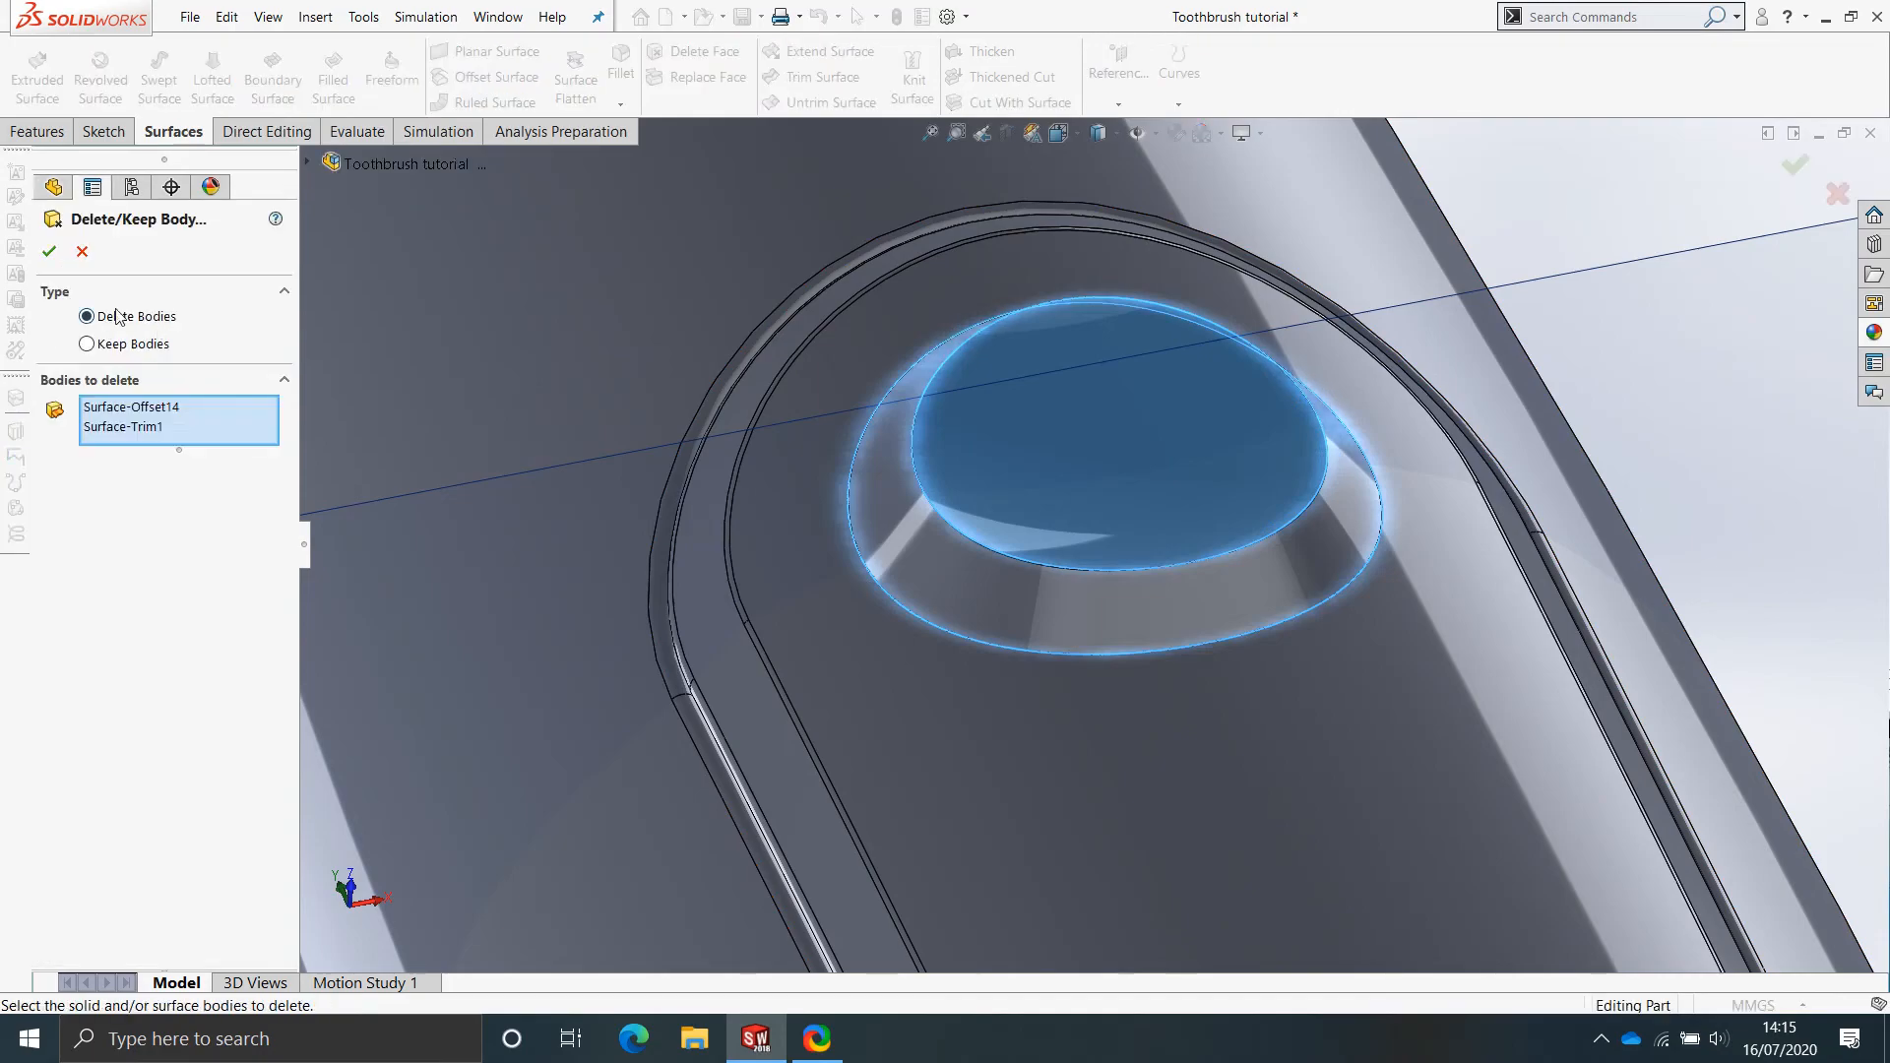
{"action": "left_click", "coordinate": [49, 258]}
{"action": "middle_click_drag", "start_coordinate": [636, 435], "coordinate": [1124, 469]}
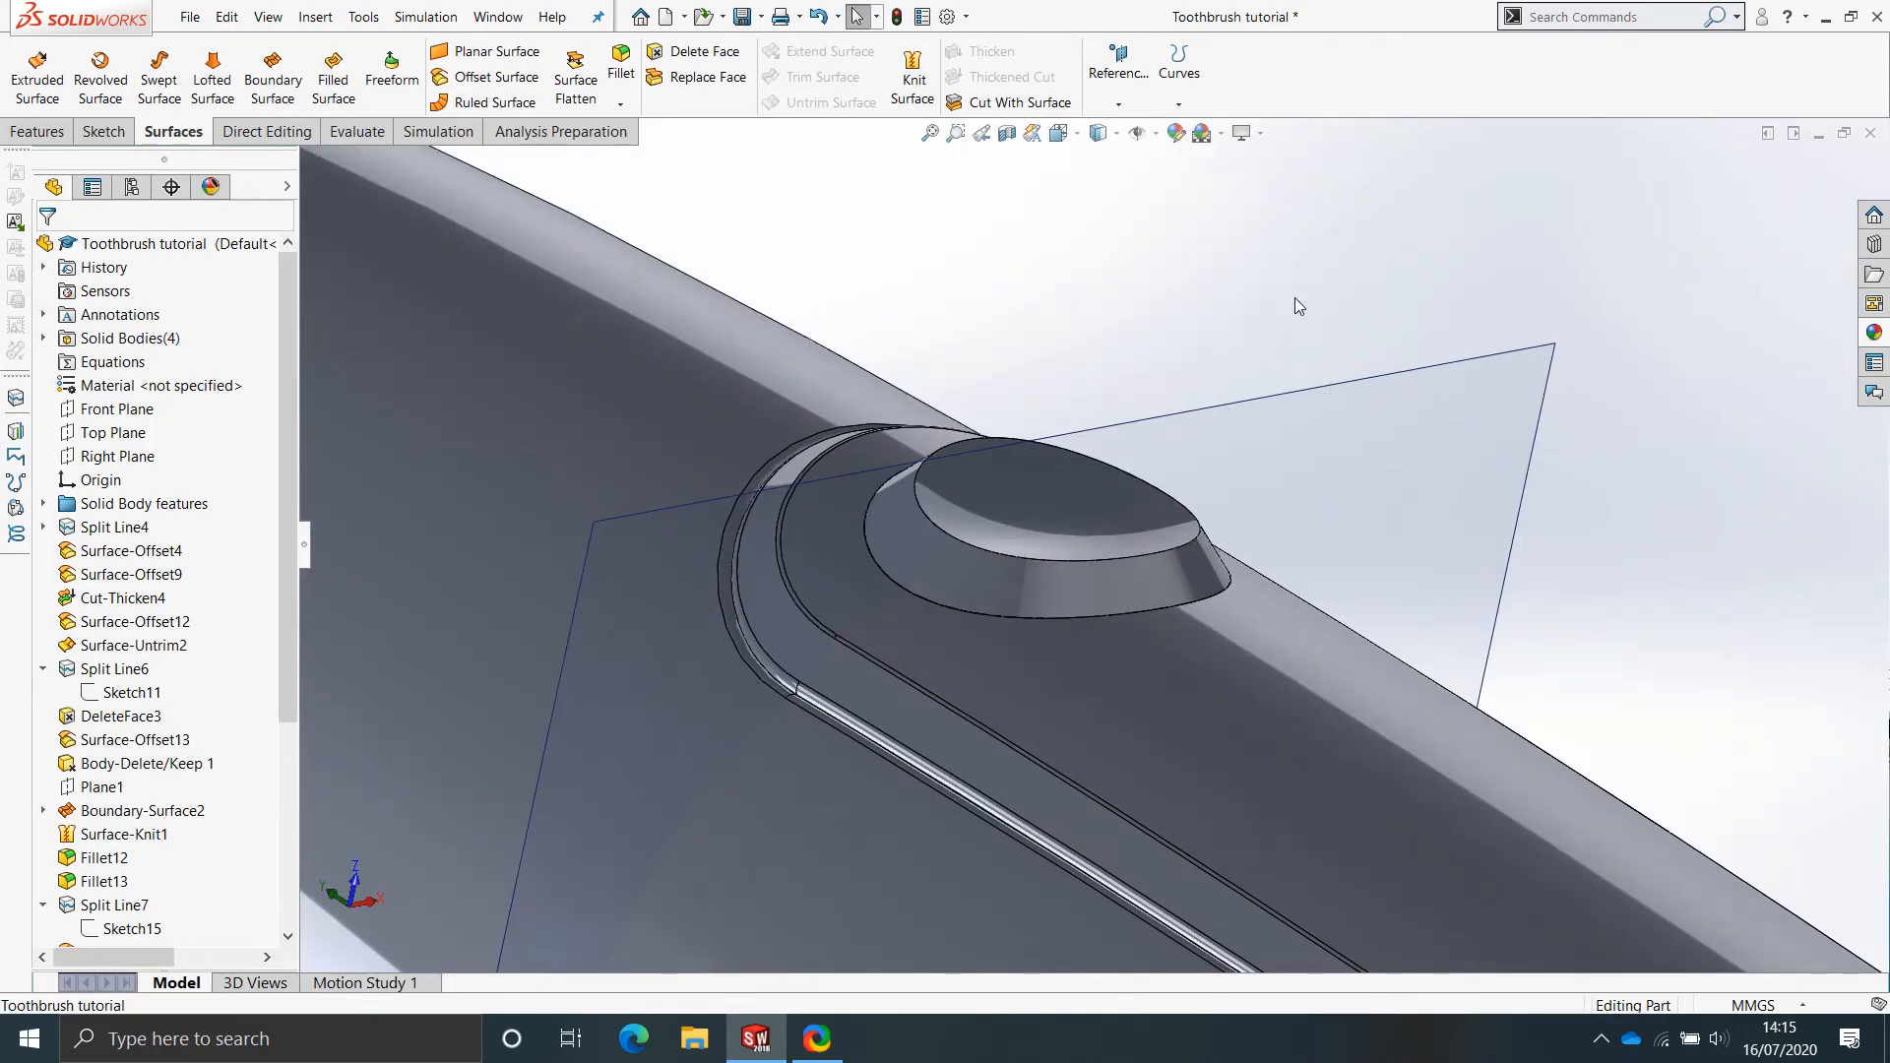
Fillet the lower edge of the detail's tapered wall with a symmetric 0.3 mm radius.
{"action": "key", "text": "f"}
{"action": "scroll", "coordinate": [877, 598], "scroll_direction": "down", "scroll_amount": 5}
{"action": "middle_click_drag", "start_coordinate": [877, 599], "coordinate": [912, 564]}
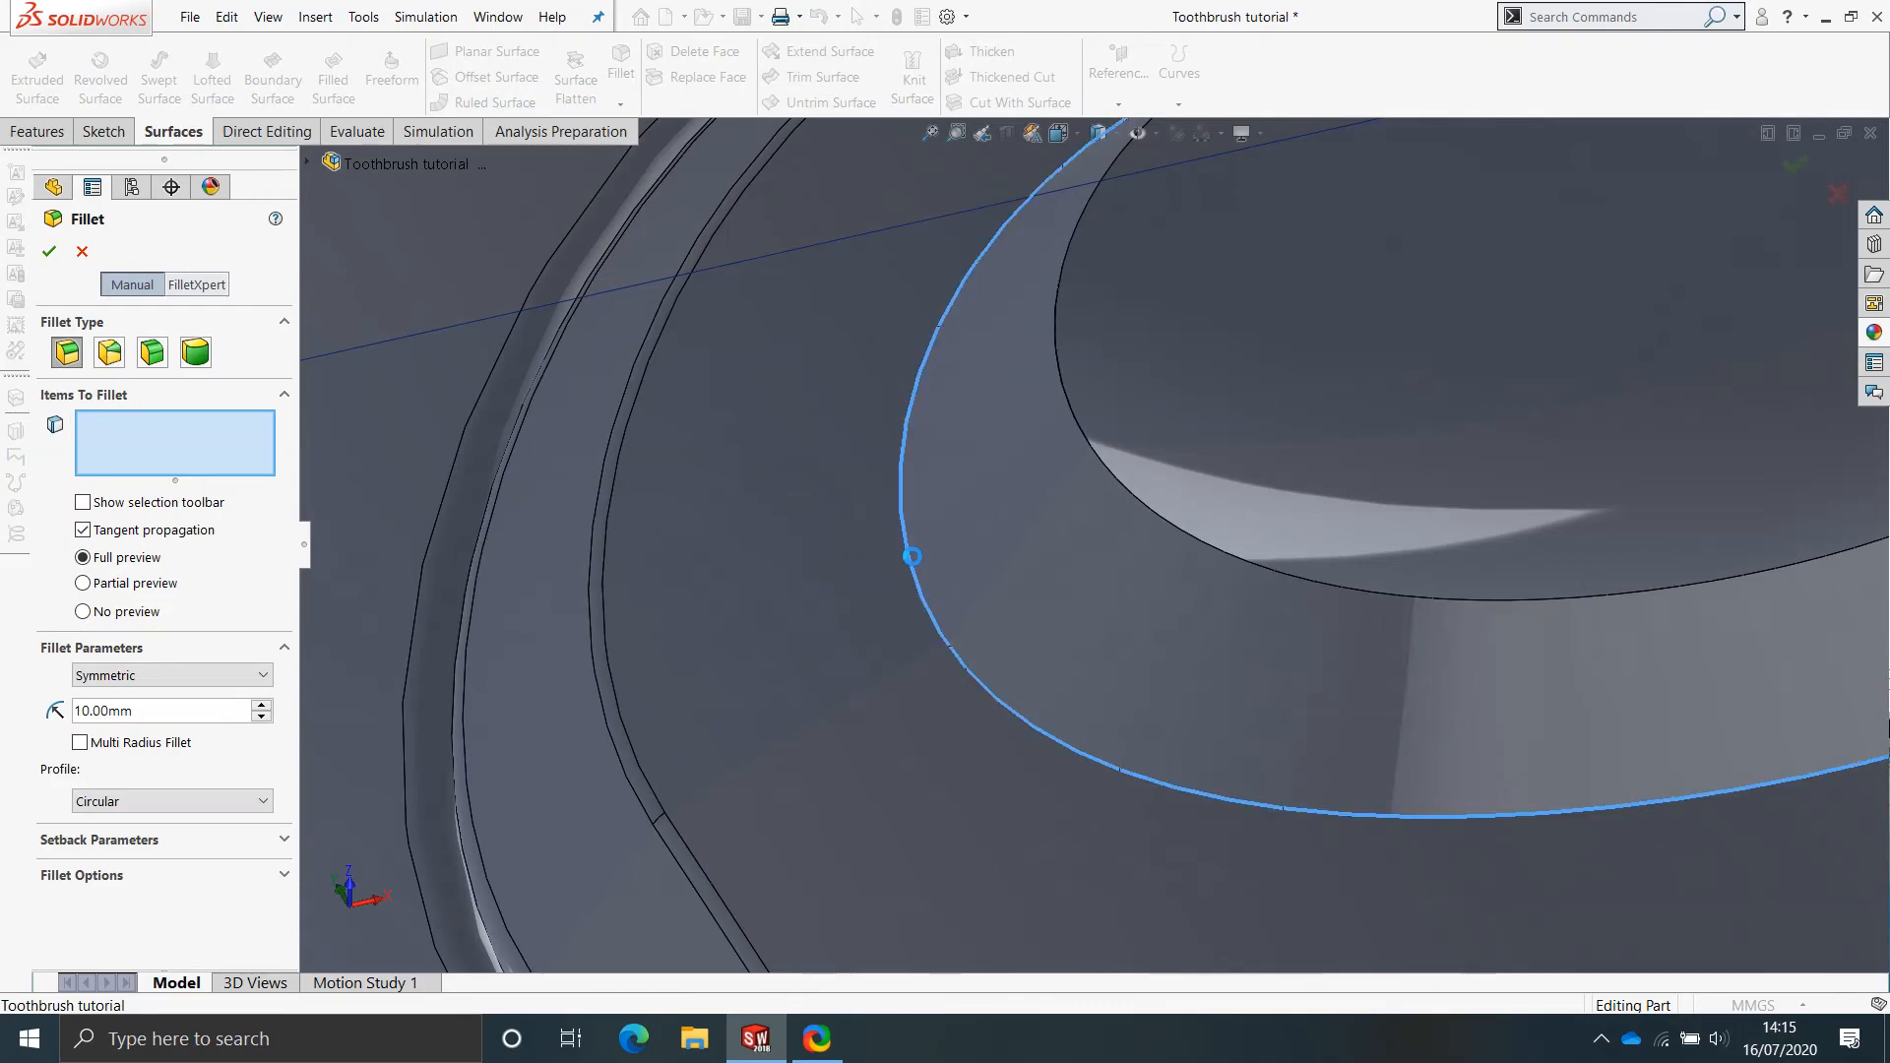
{"action": "left_click", "coordinate": [914, 559]}
{"action": "type", "text": "0.3"}
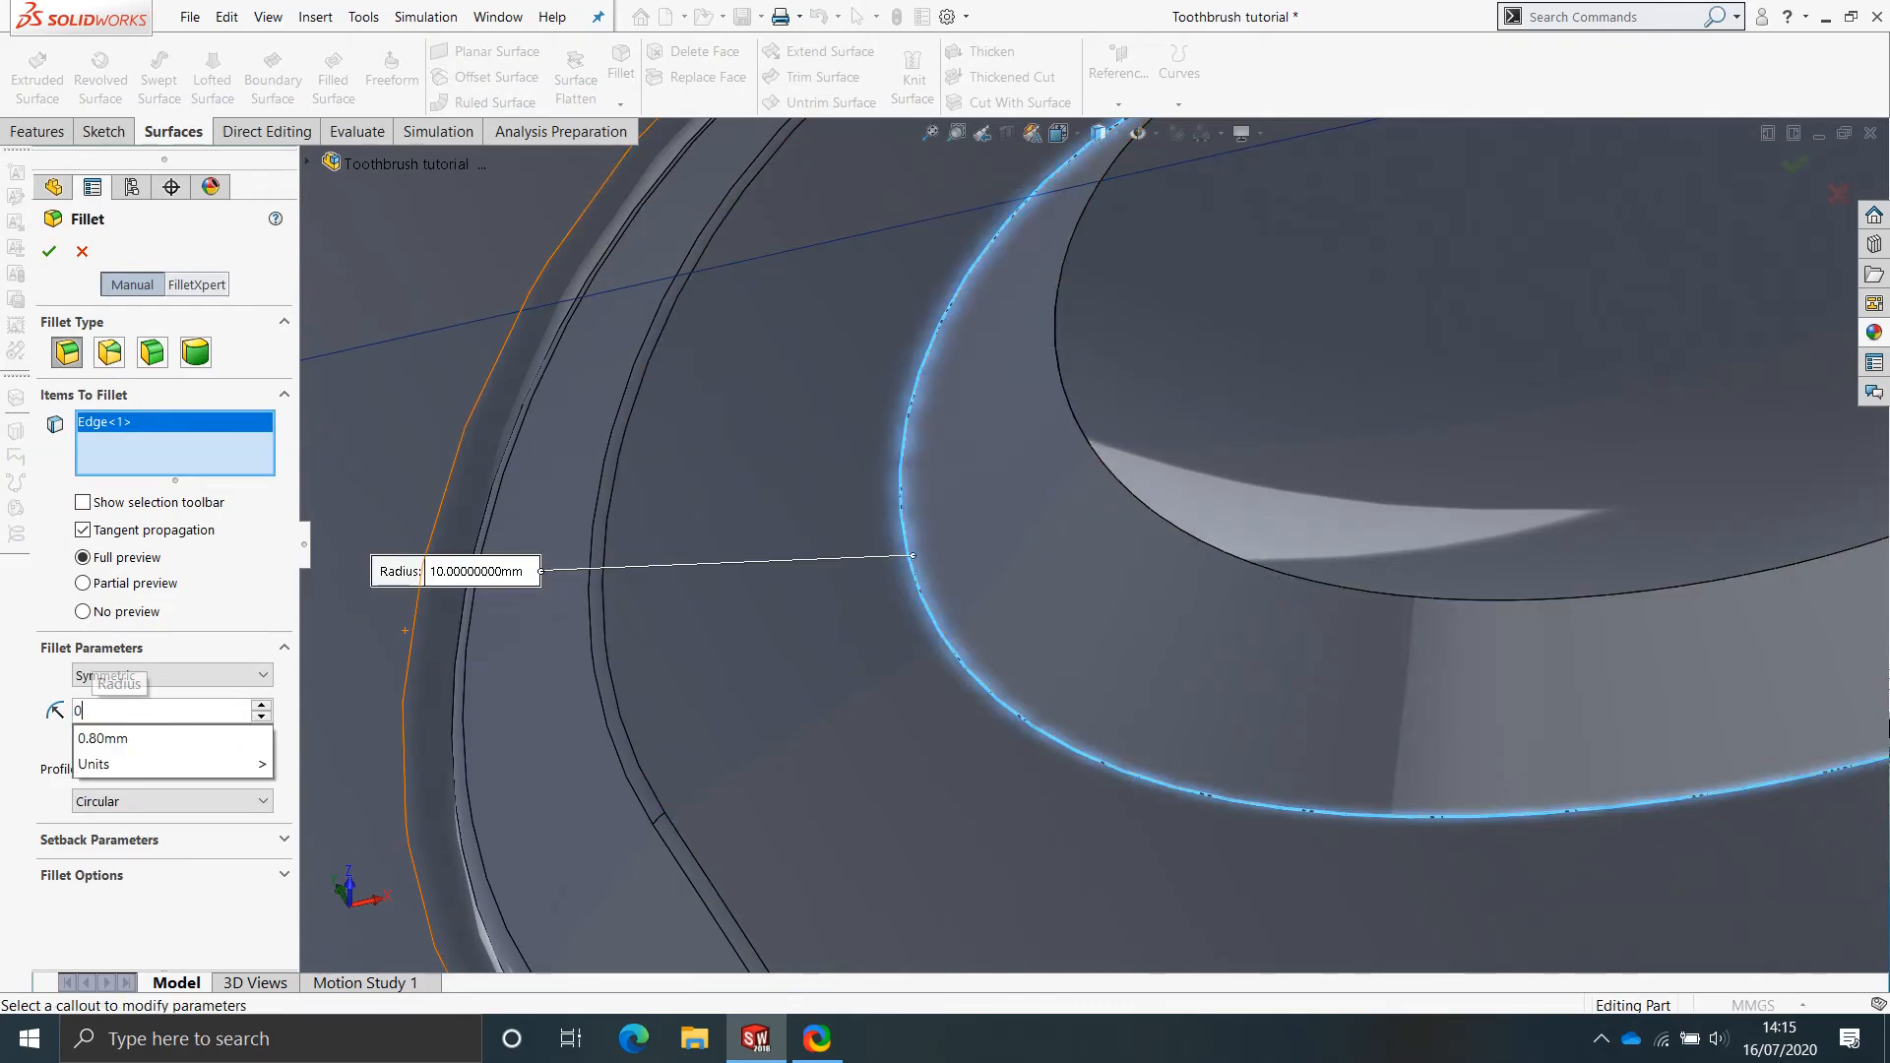
{"action": "key", "text": "Return"}
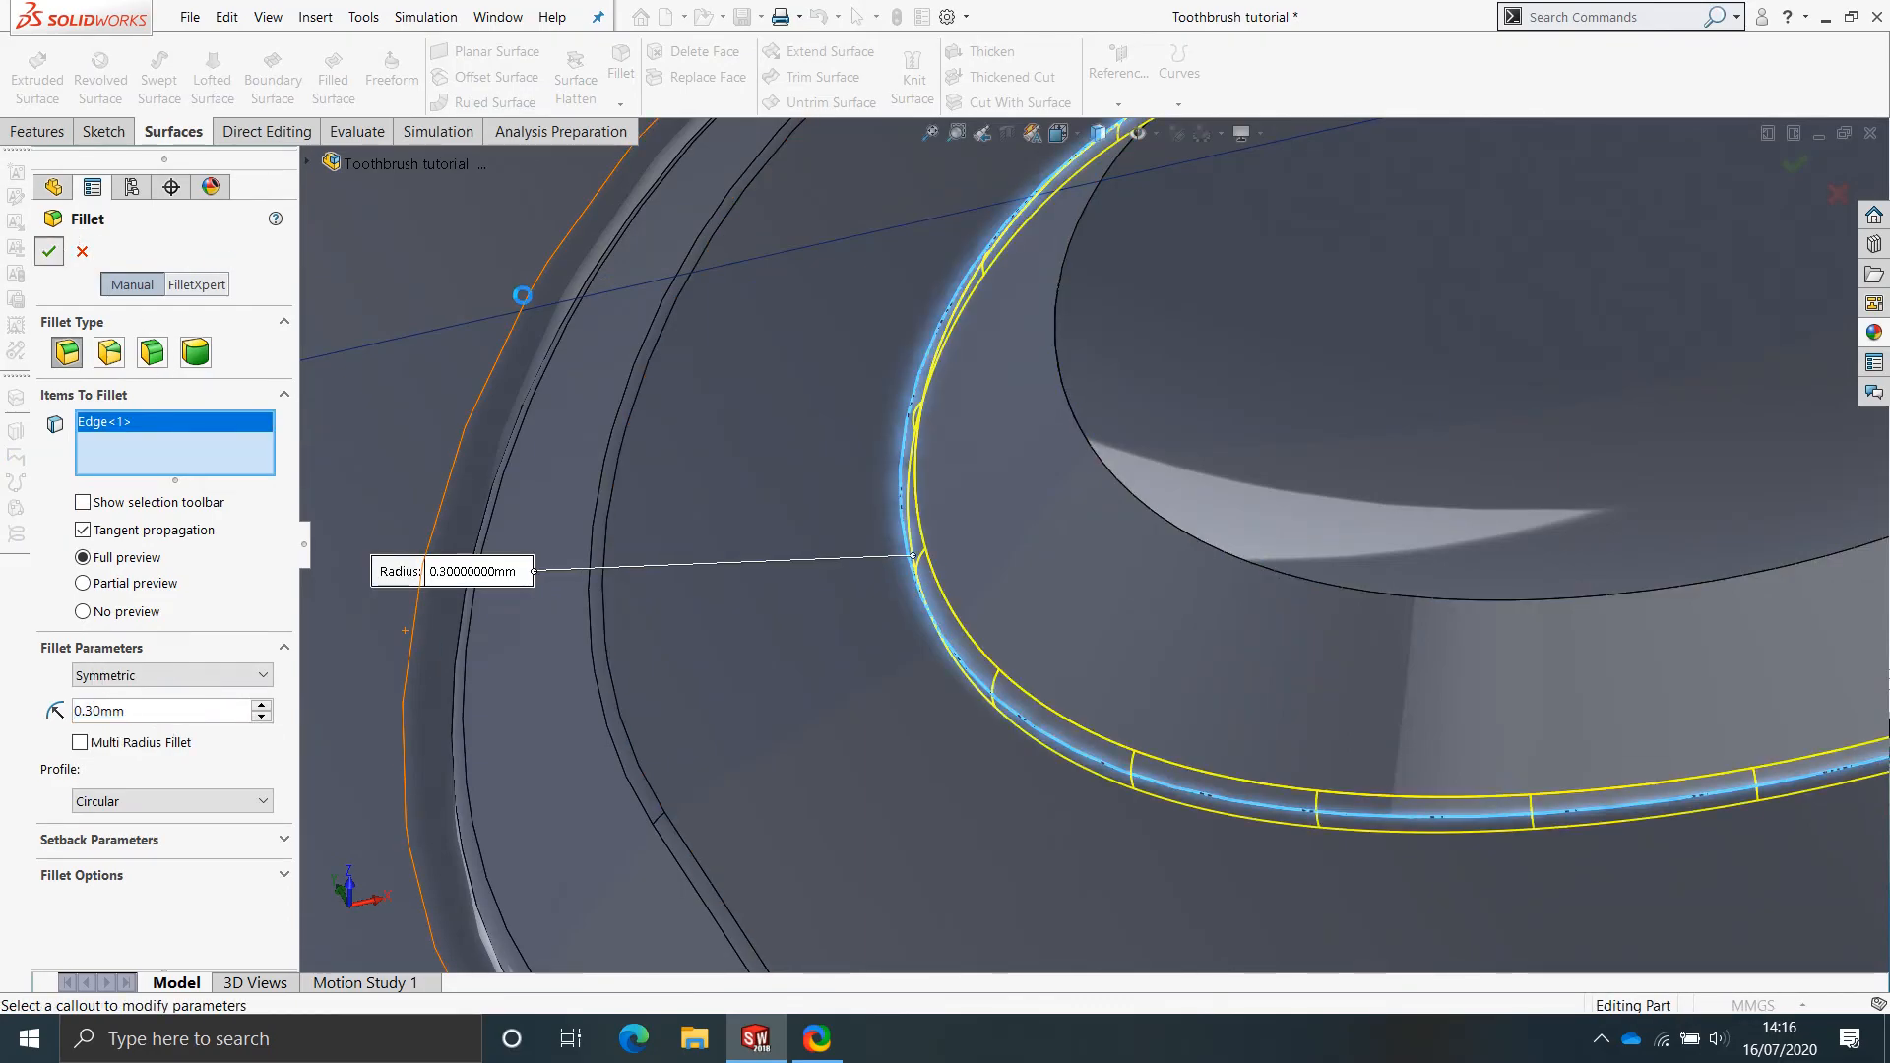
{"action": "scroll", "coordinate": [931, 367], "scroll_direction": "up", "scroll_amount": 7}
Fillet the button panel's edge around the base of the raised detail with a 0.3 mm radius.
{"action": "key", "text": "Return"}
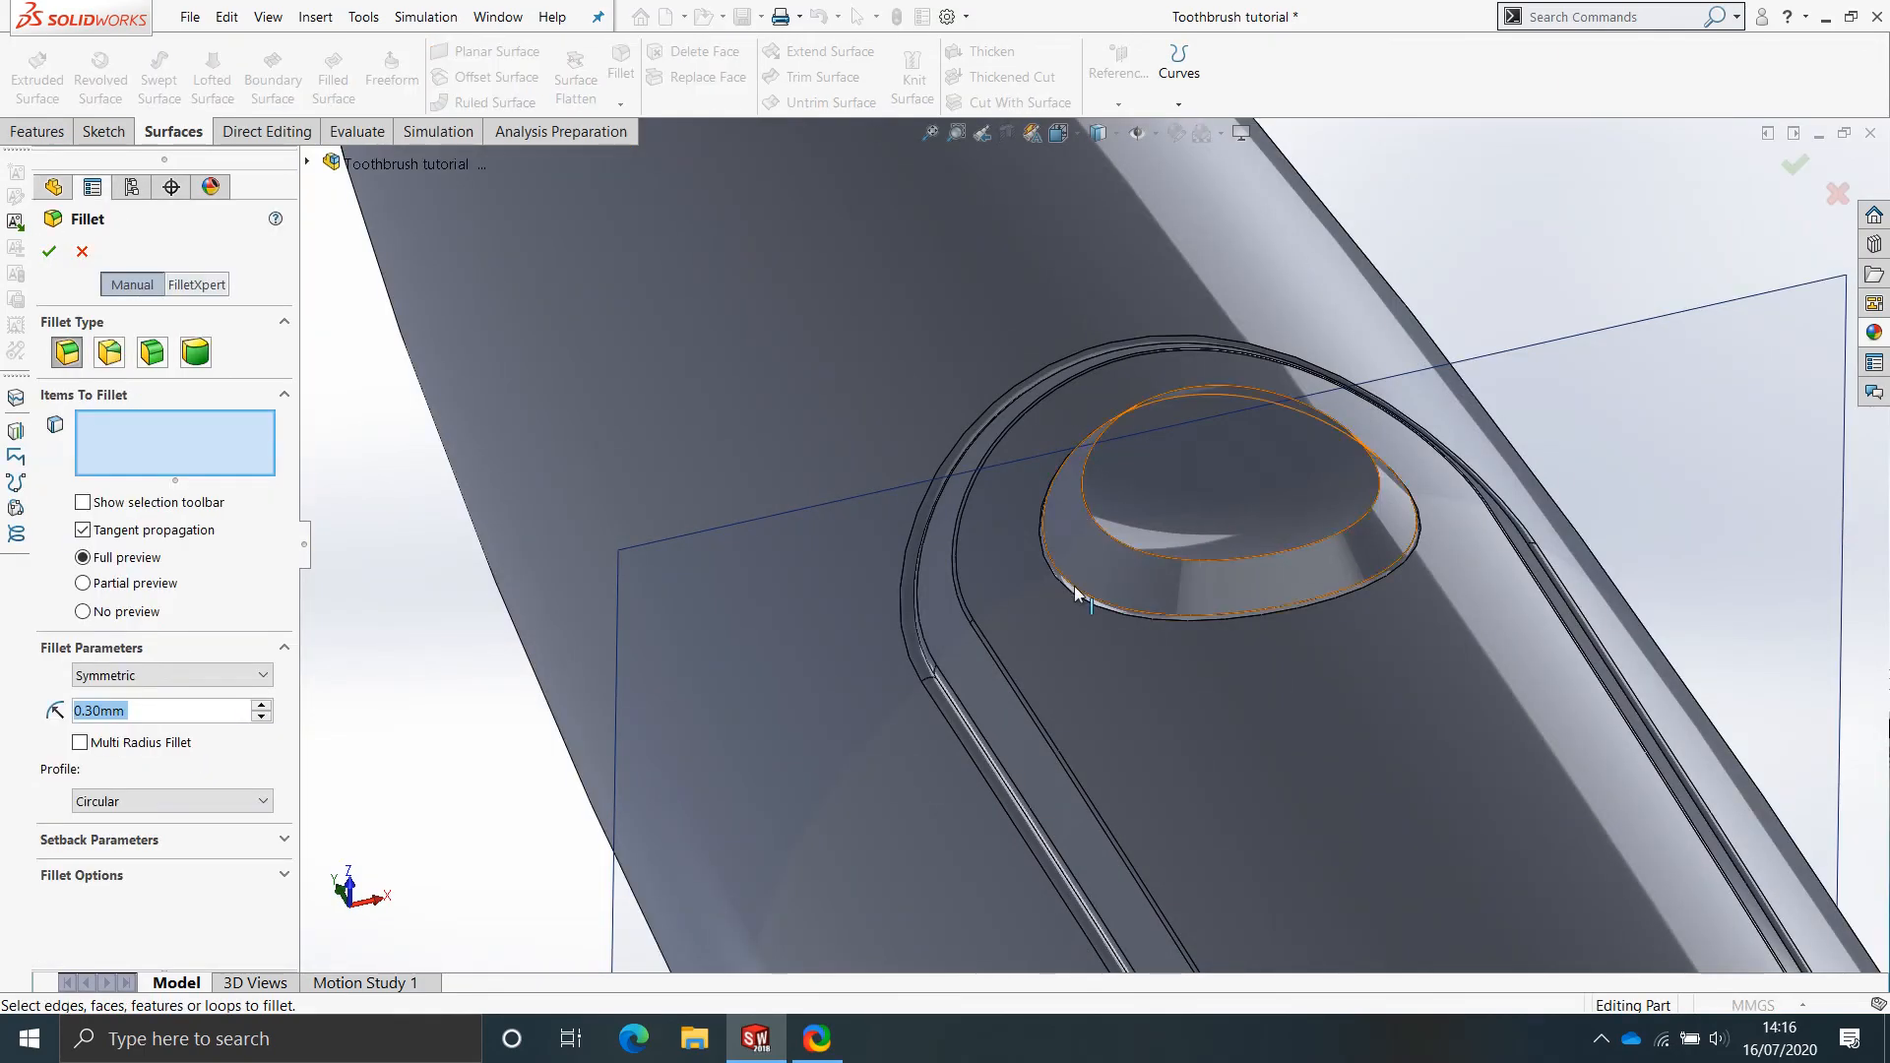
{"action": "left_click", "coordinate": [1079, 591]}
{"action": "key", "text": "Return"}
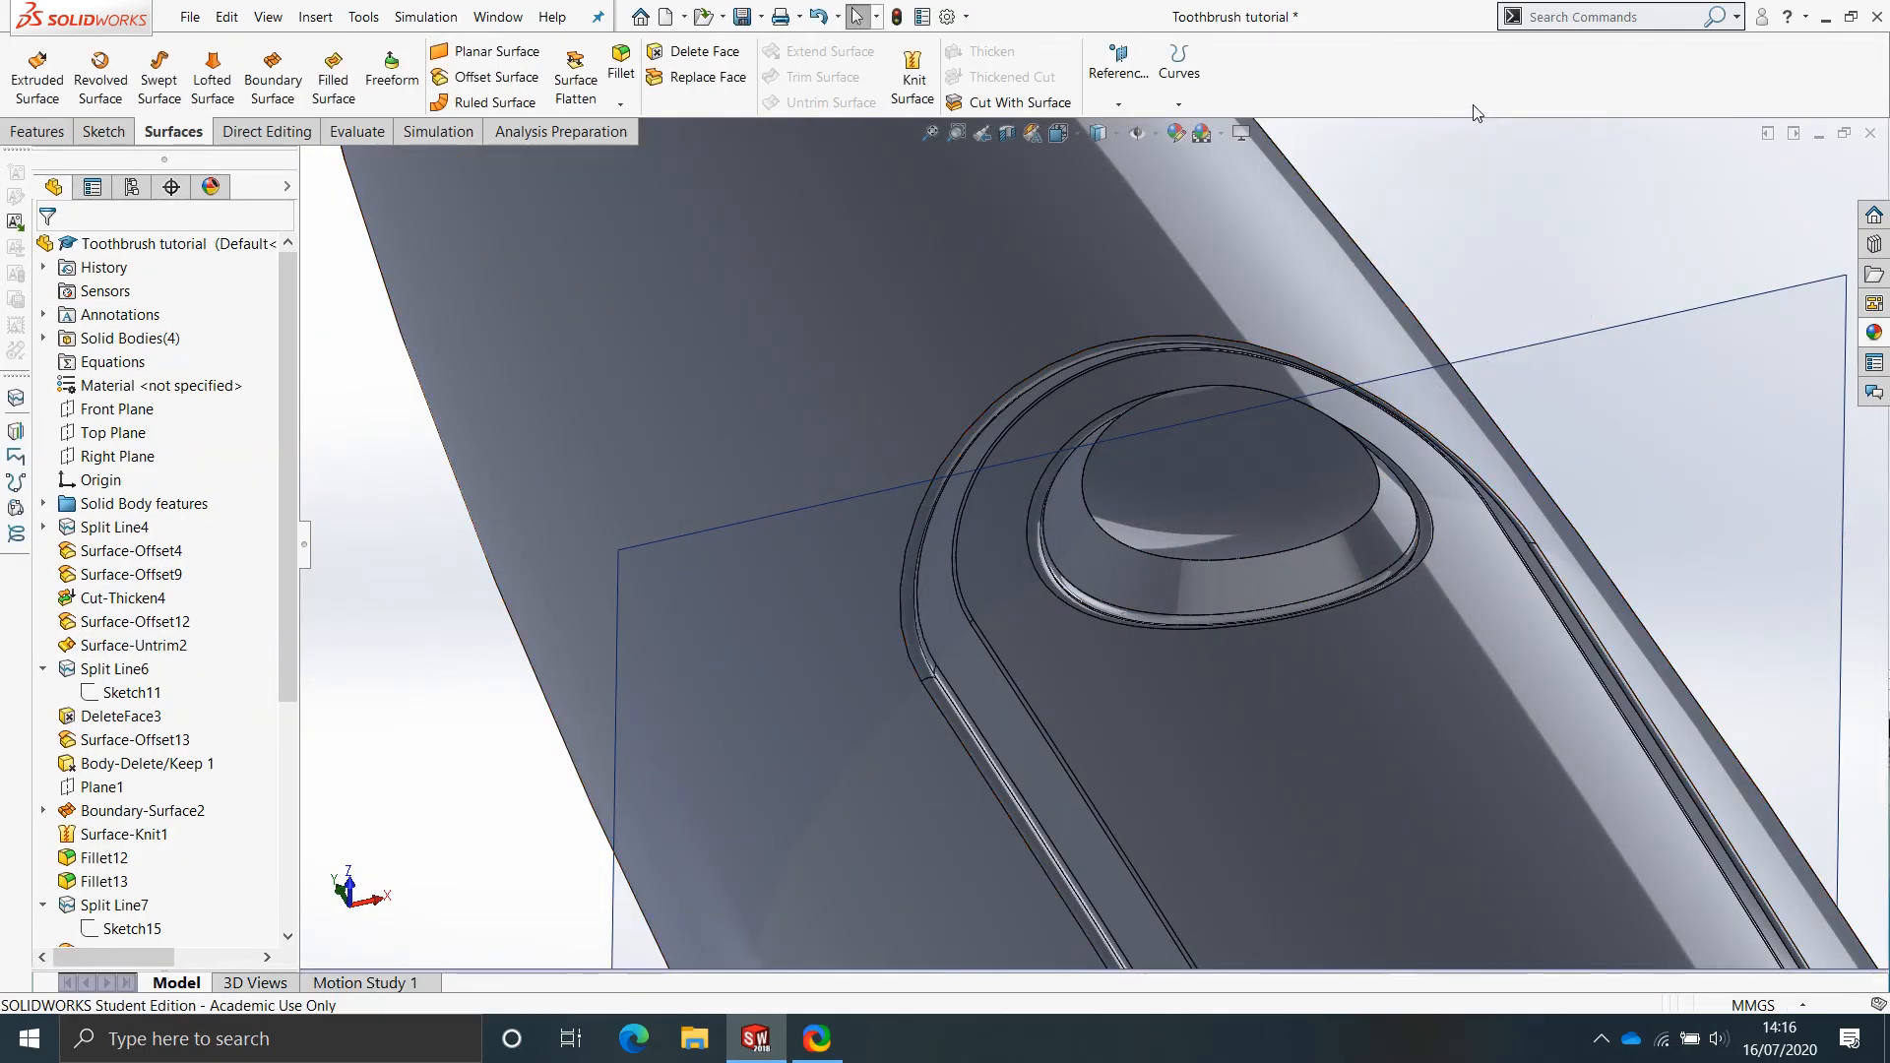
Fillet the rim of the detail by selecting its concave top face.
{"action": "key", "text": "Return"}
{"action": "left_click", "coordinate": [1225, 453]}
{"action": "key", "text": "Return"}
{"action": "middle_click_drag", "start_coordinate": [1227, 502], "coordinate": [1088, 516]}
{"action": "scroll", "coordinate": [1259, 689], "scroll_direction": "up", "scroll_amount": 5}
{"action": "scroll", "coordinate": [1213, 524], "scroll_direction": "down", "scroll_amount": 5}
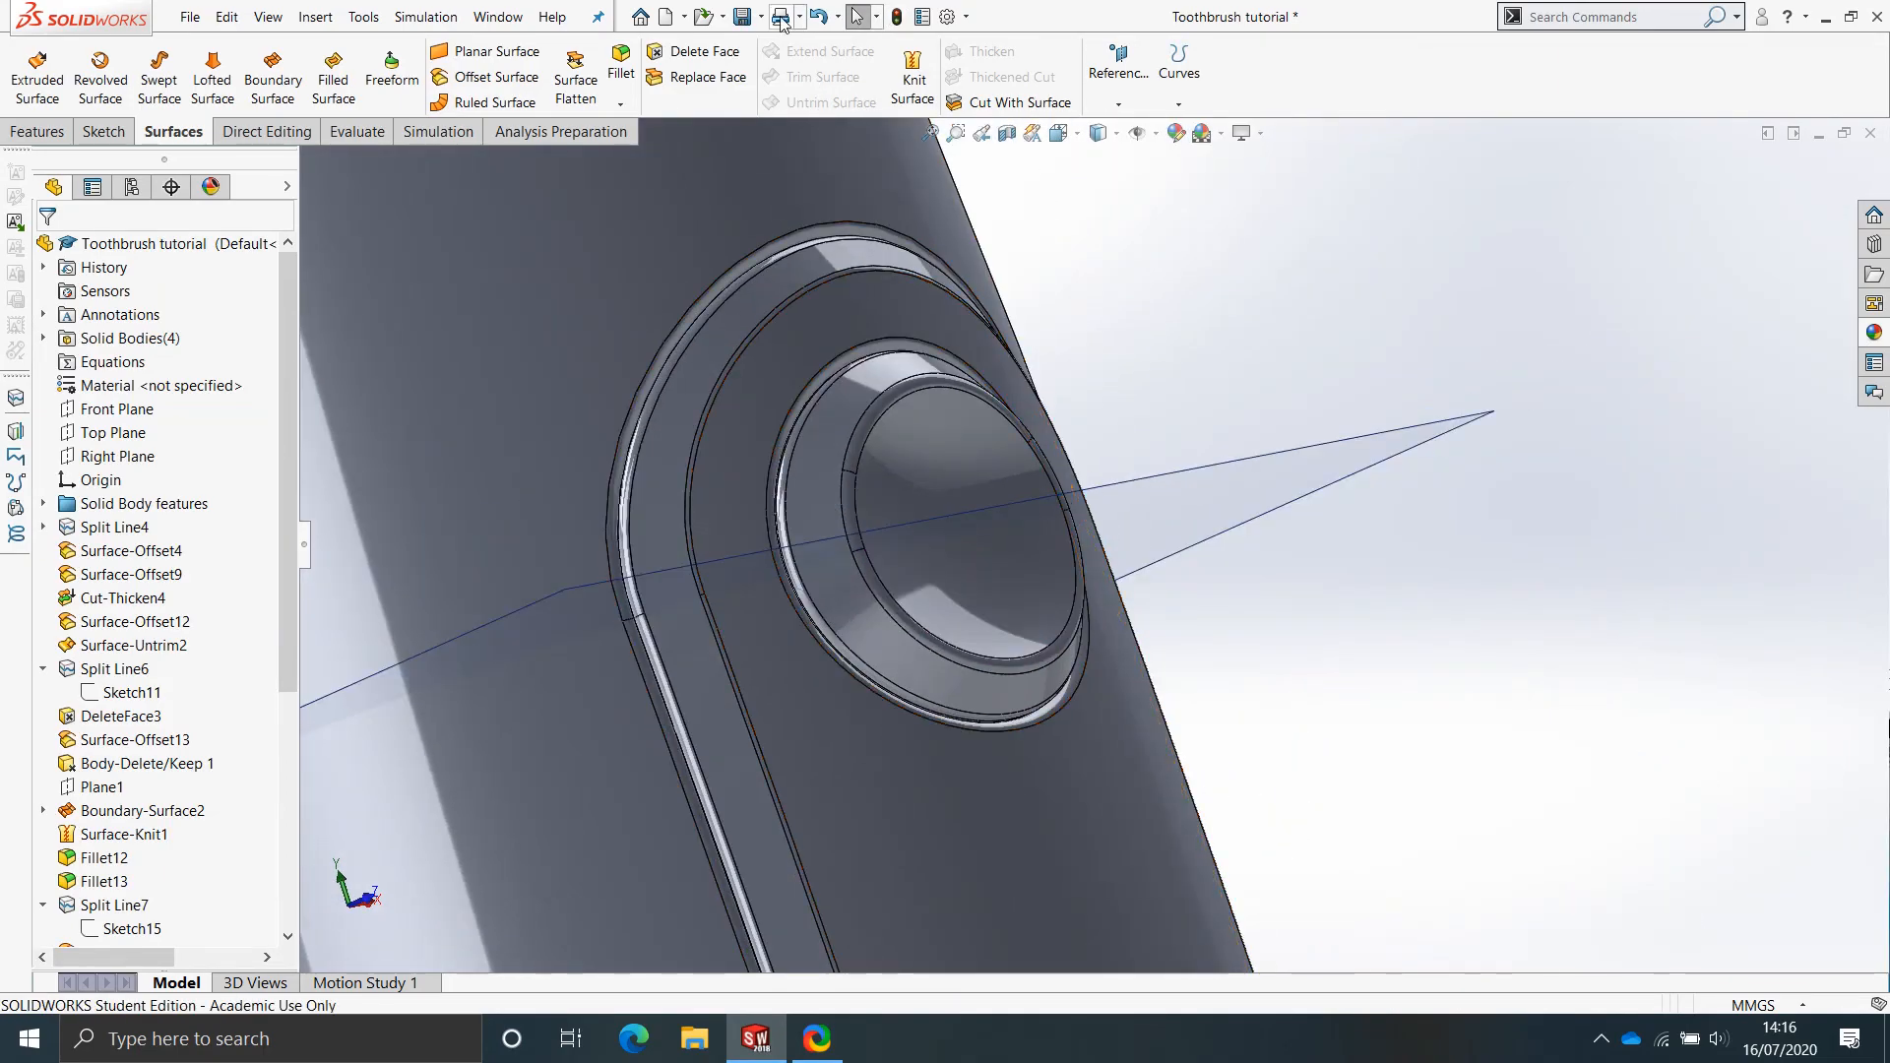
Save the part and hide the reference plane Plane2 crossing the button.
{"action": "left_click", "coordinate": [742, 16]}
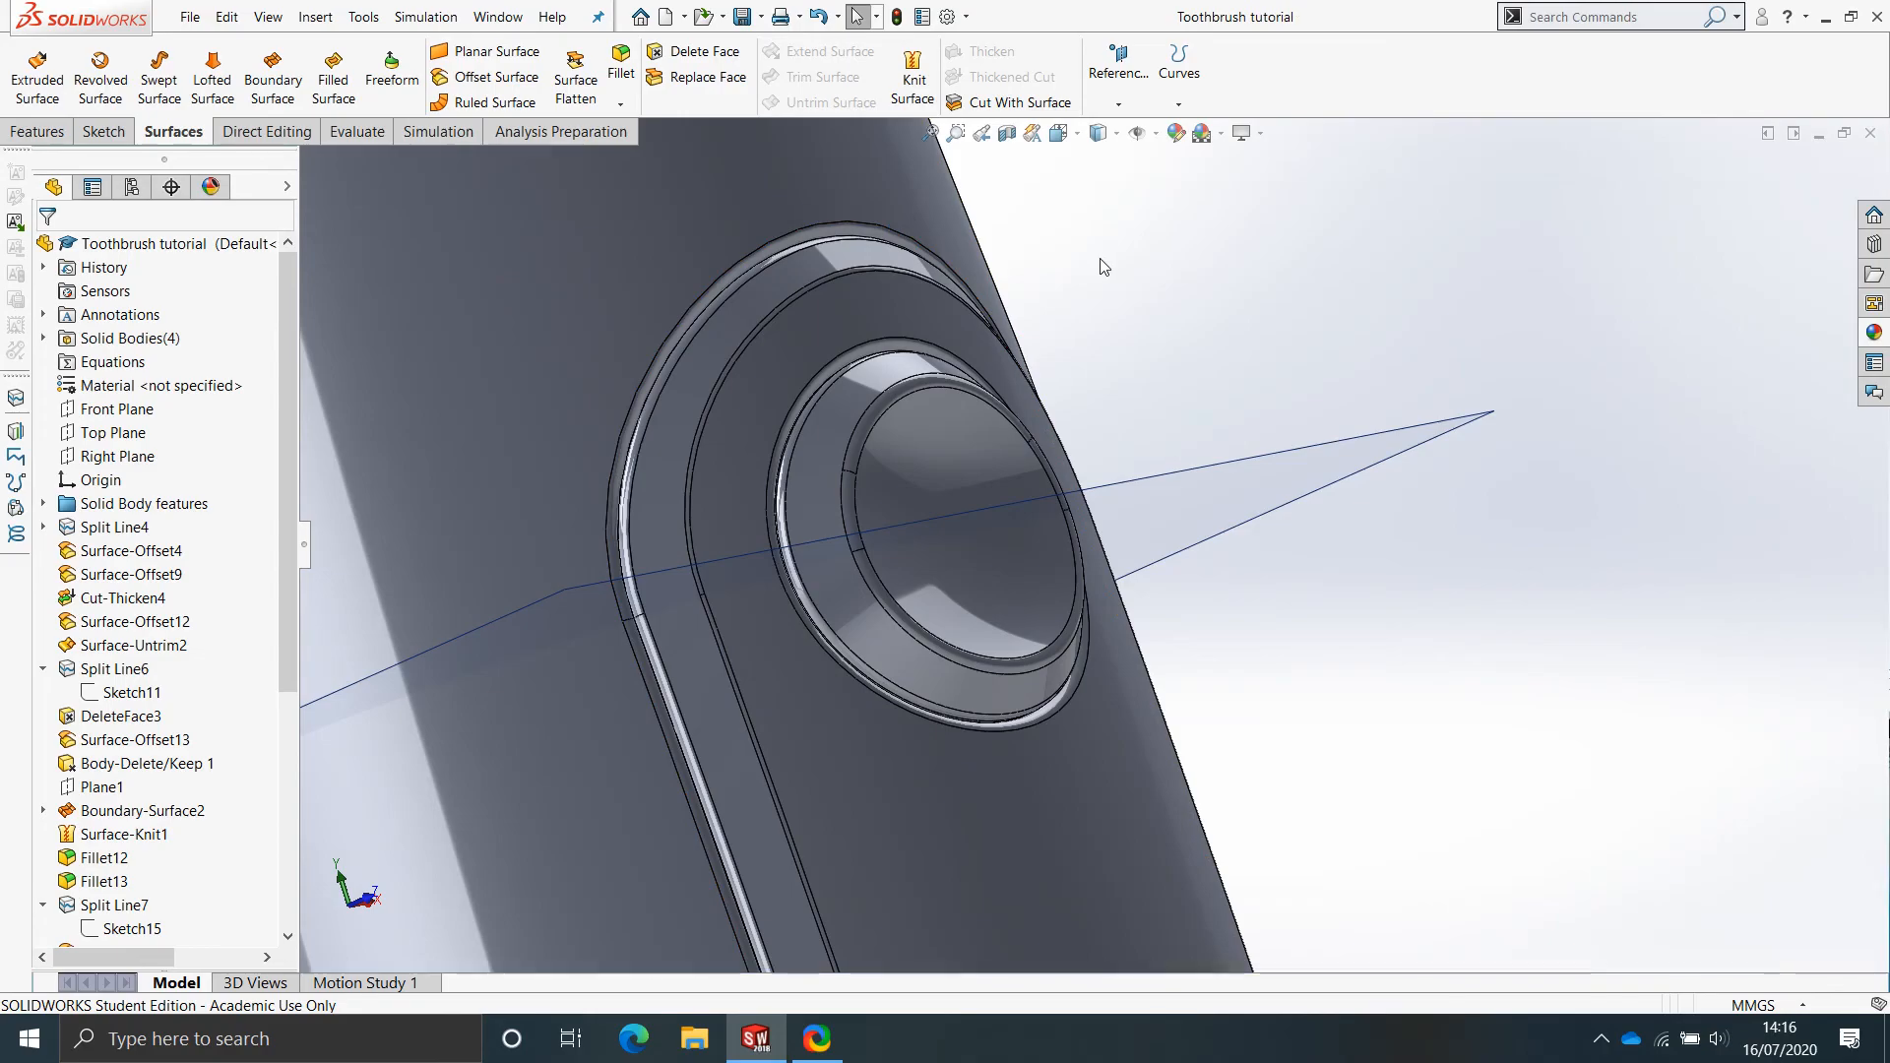
{"action": "right_click", "coordinate": [1194, 475]}
{"action": "left_click", "coordinate": [1160, 356]}
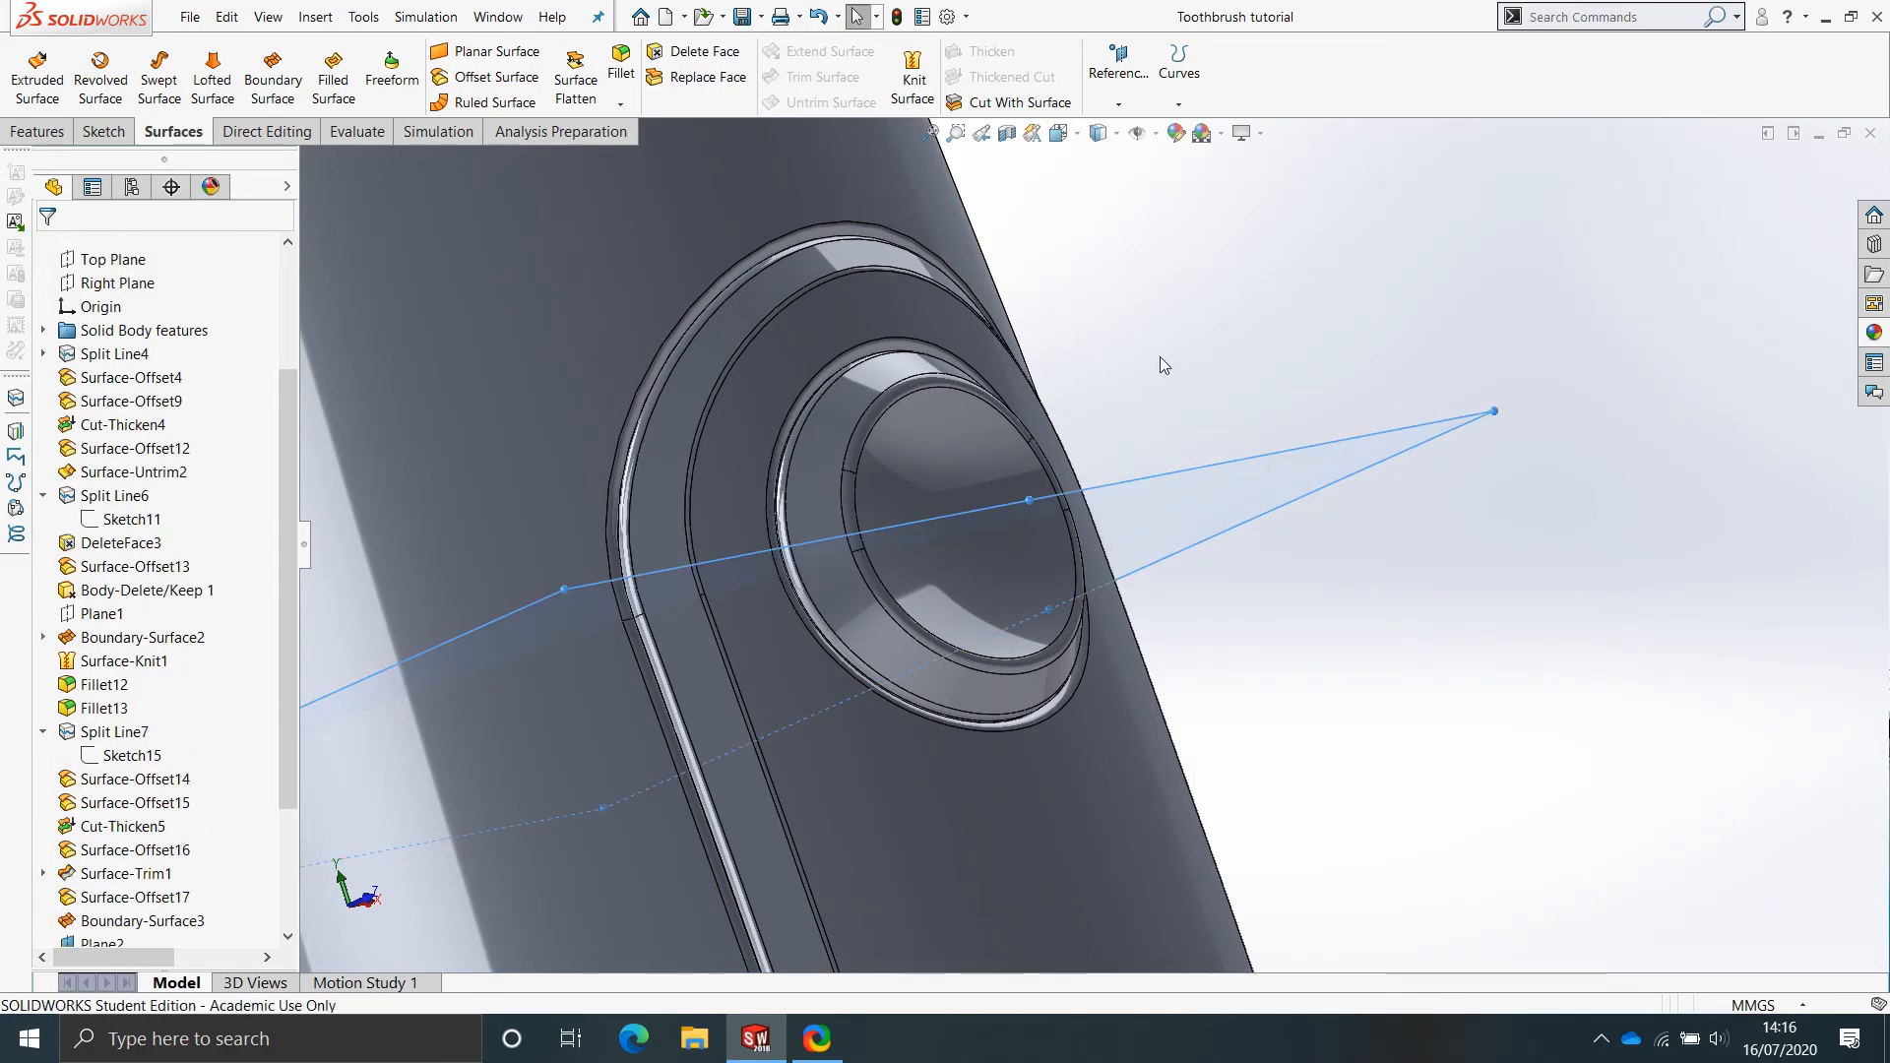
{"action": "left_click", "coordinate": [1181, 499]}
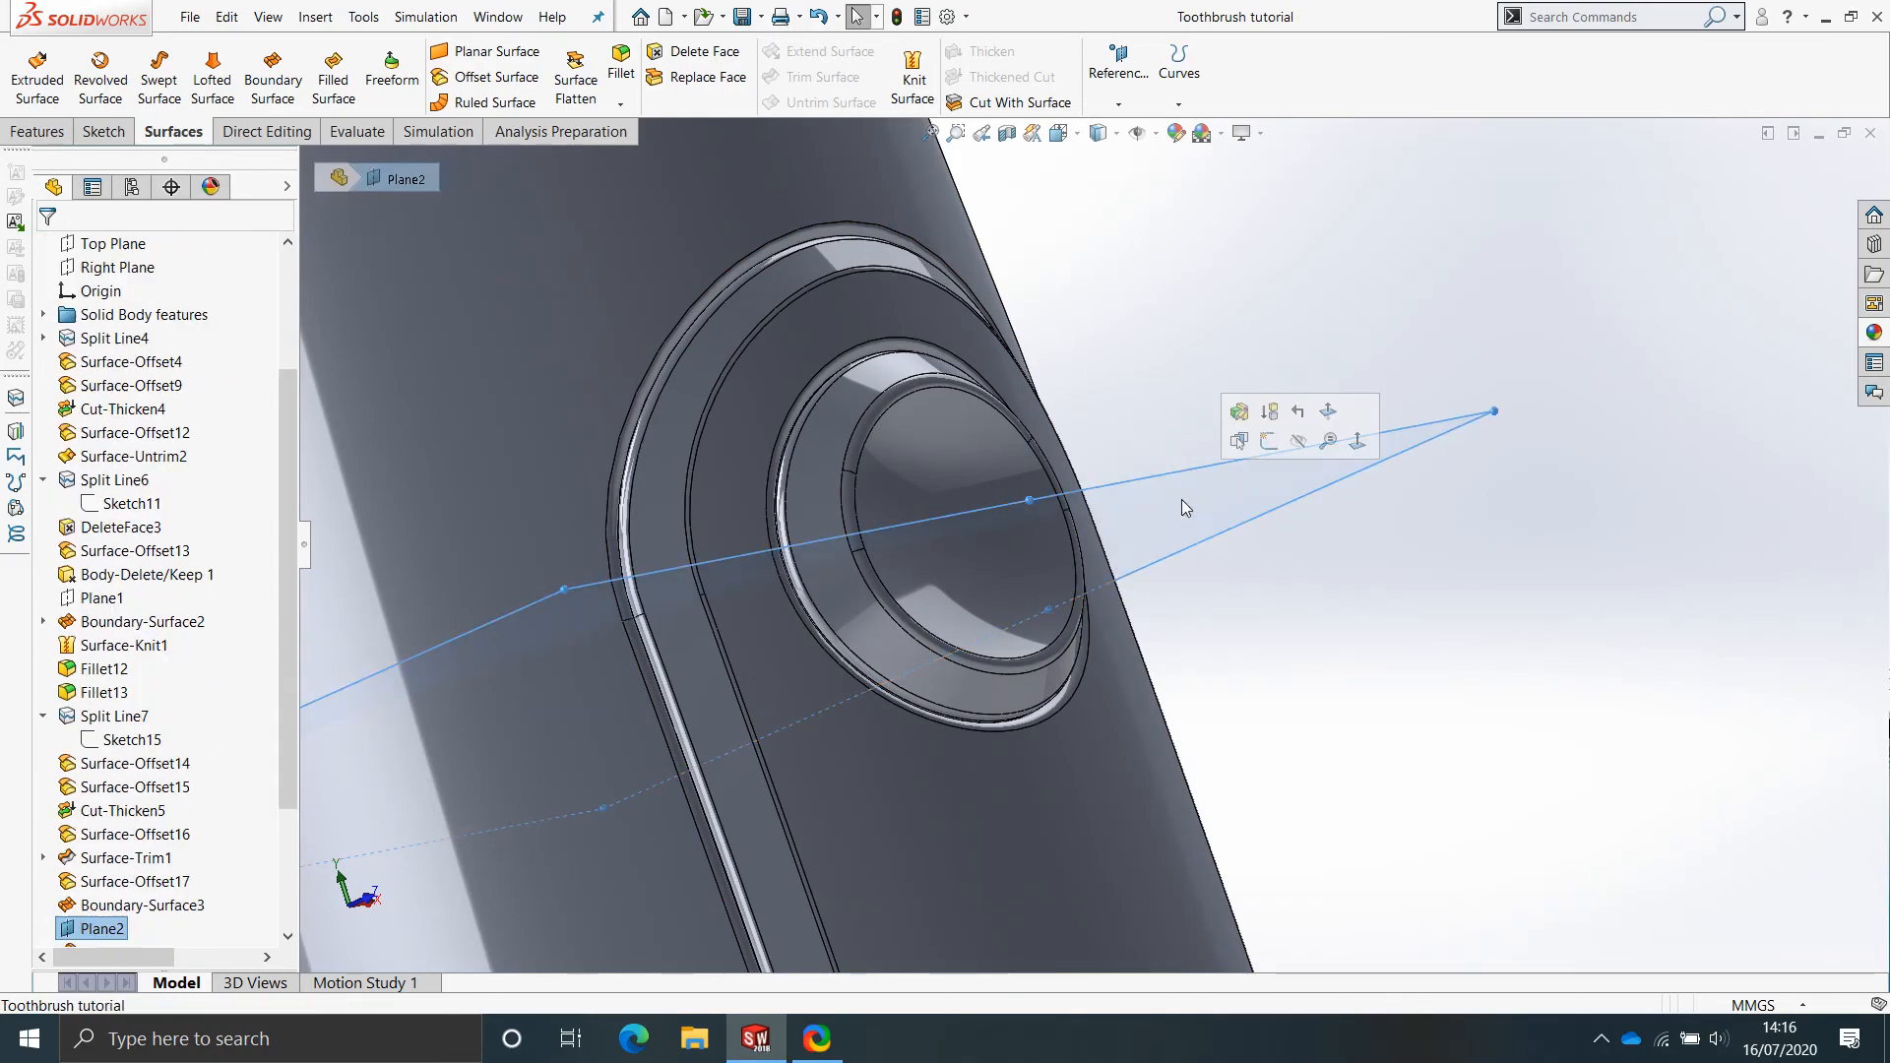
{"action": "left_click", "coordinate": [1319, 440]}
Examine the filleted rim, concave top and base of the button detail from several angles.
{"action": "middle_click_drag", "start_coordinate": [990, 510], "coordinate": [749, 415]}
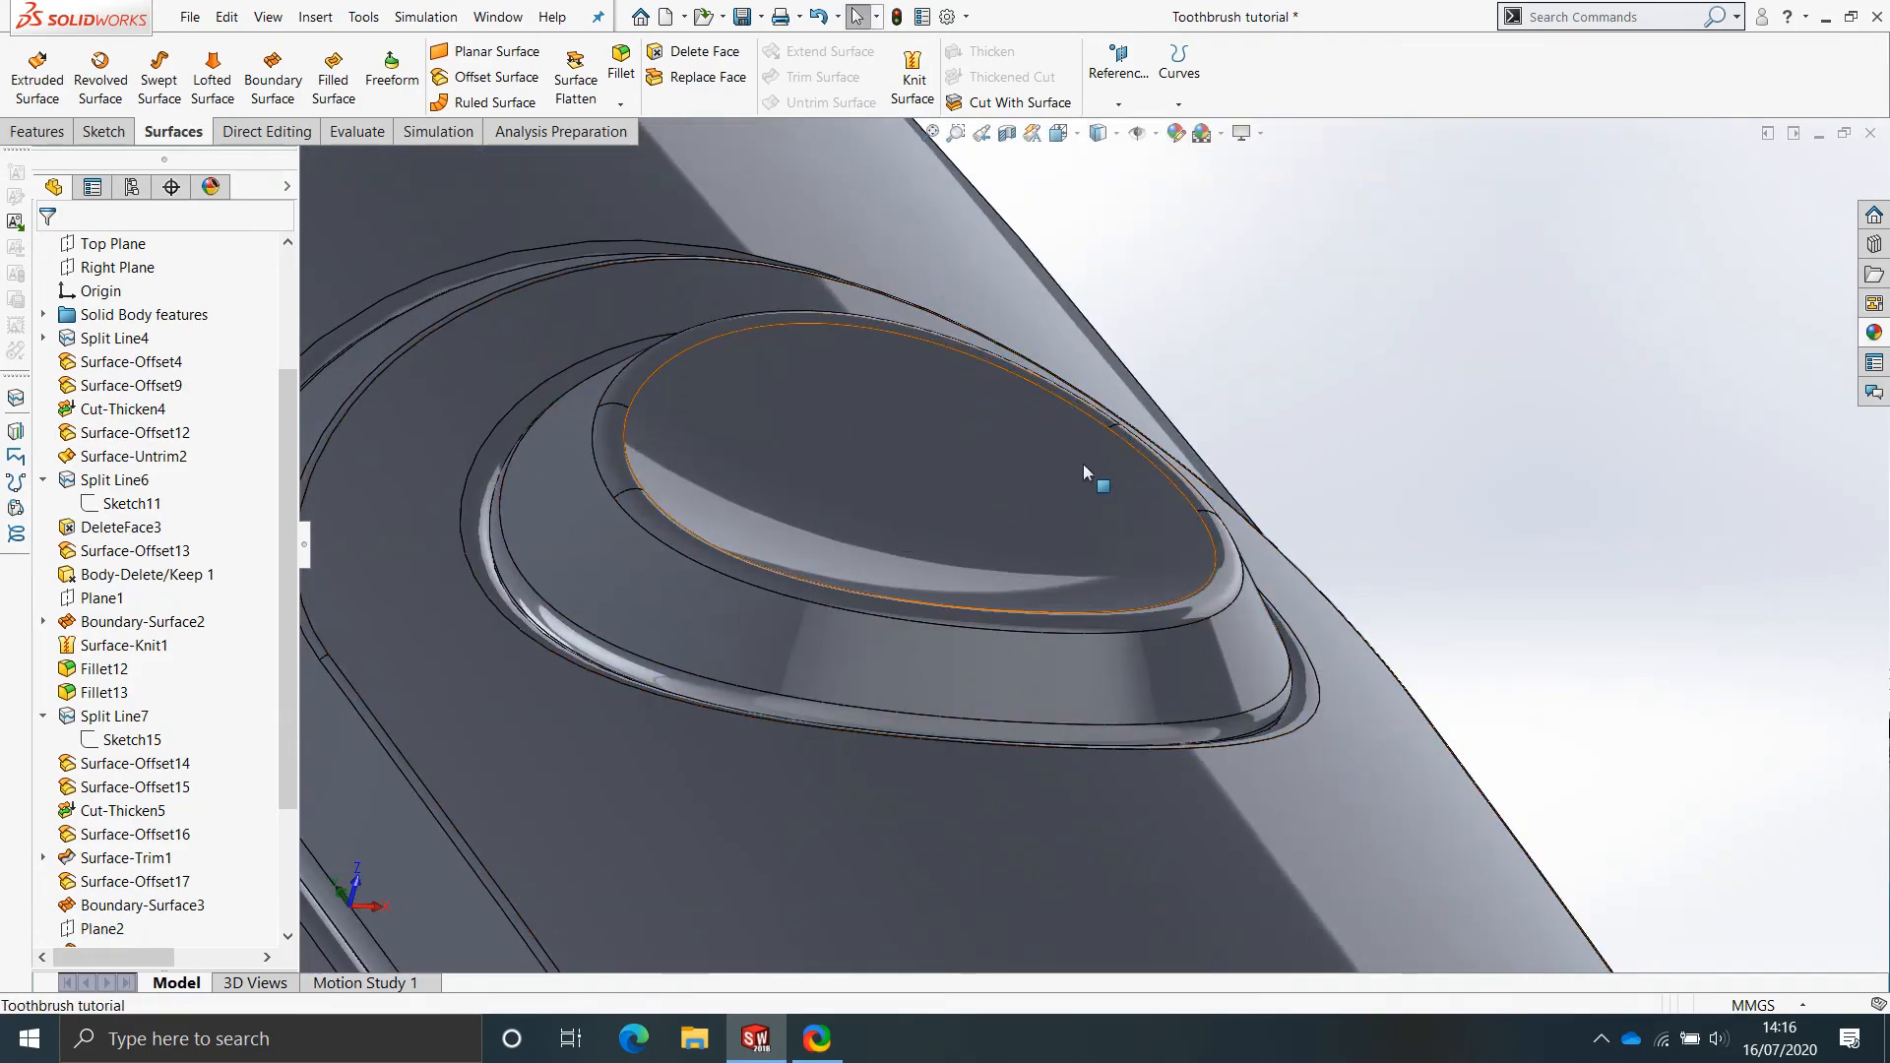
{"action": "middle_click_drag", "start_coordinate": [851, 462], "coordinate": [964, 553]}
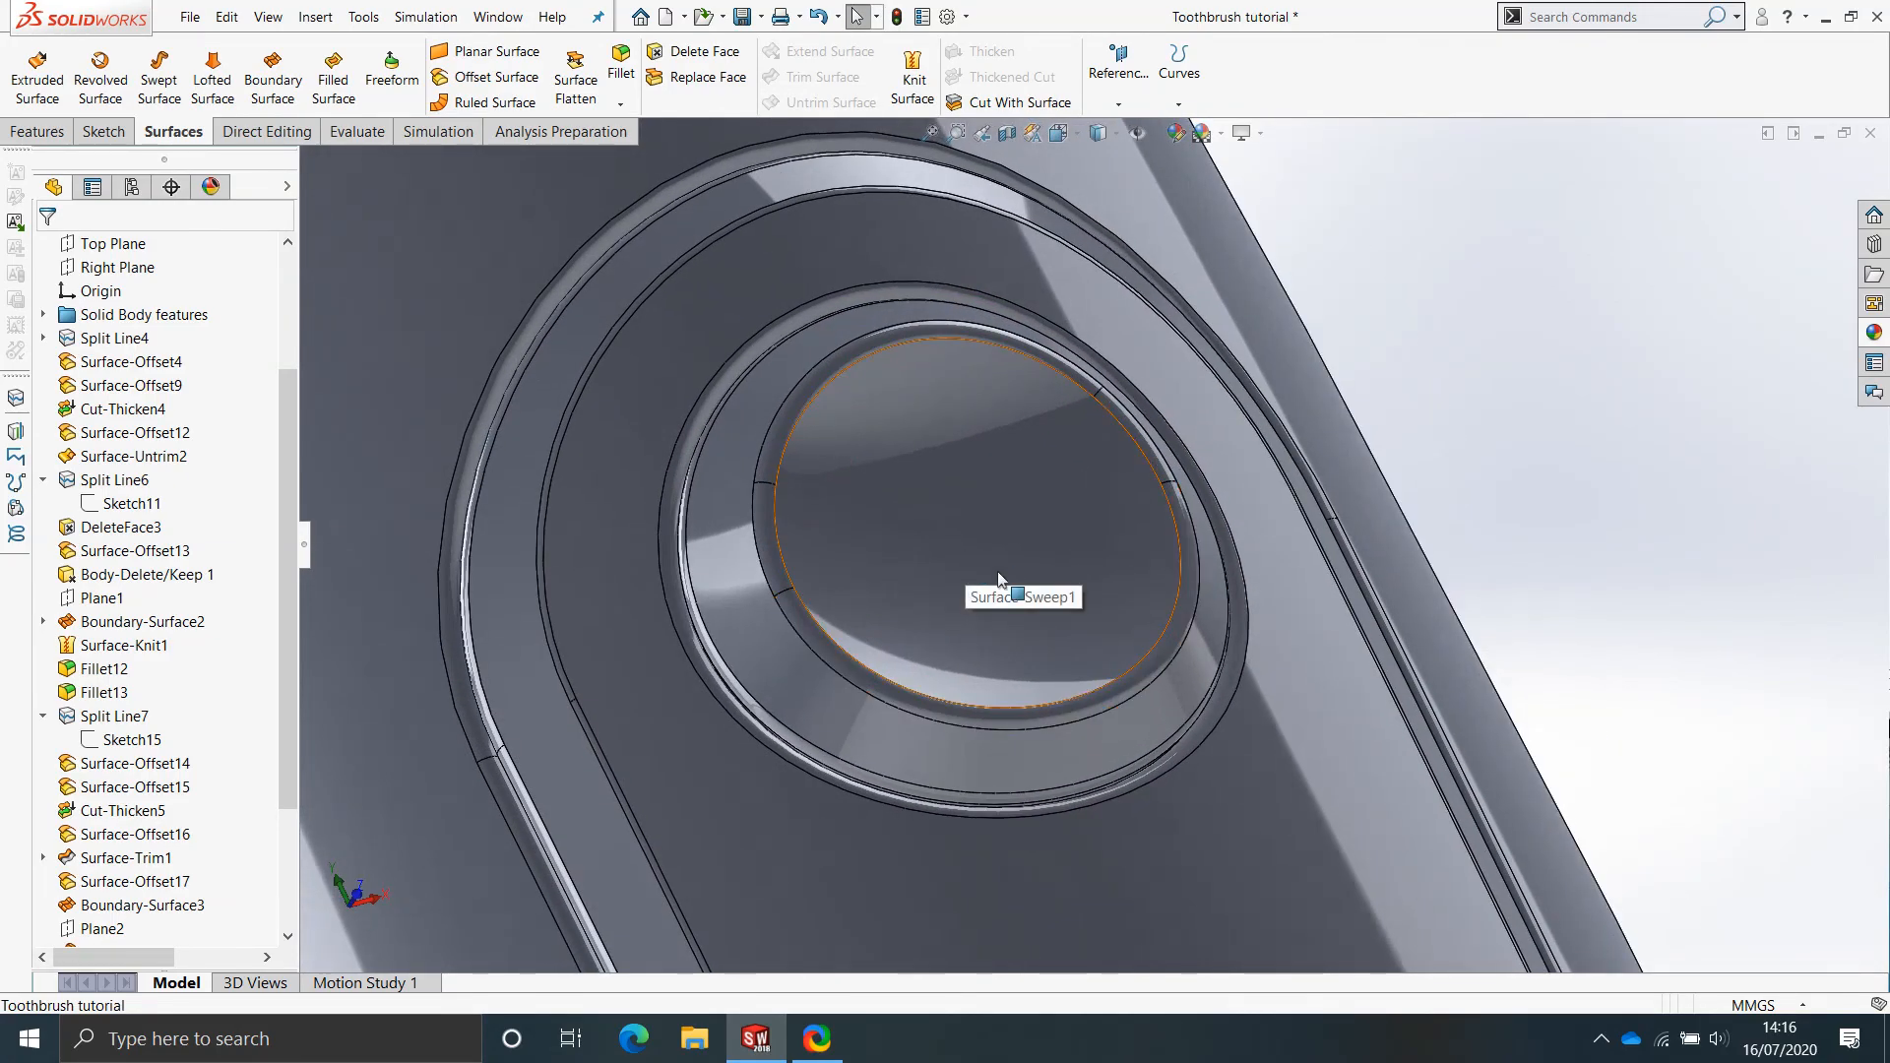
{"action": "scroll", "coordinate": [961, 486], "scroll_direction": "down", "scroll_amount": 3}
{"action": "middle_click_drag", "start_coordinate": [961, 486], "coordinate": [934, 378]}
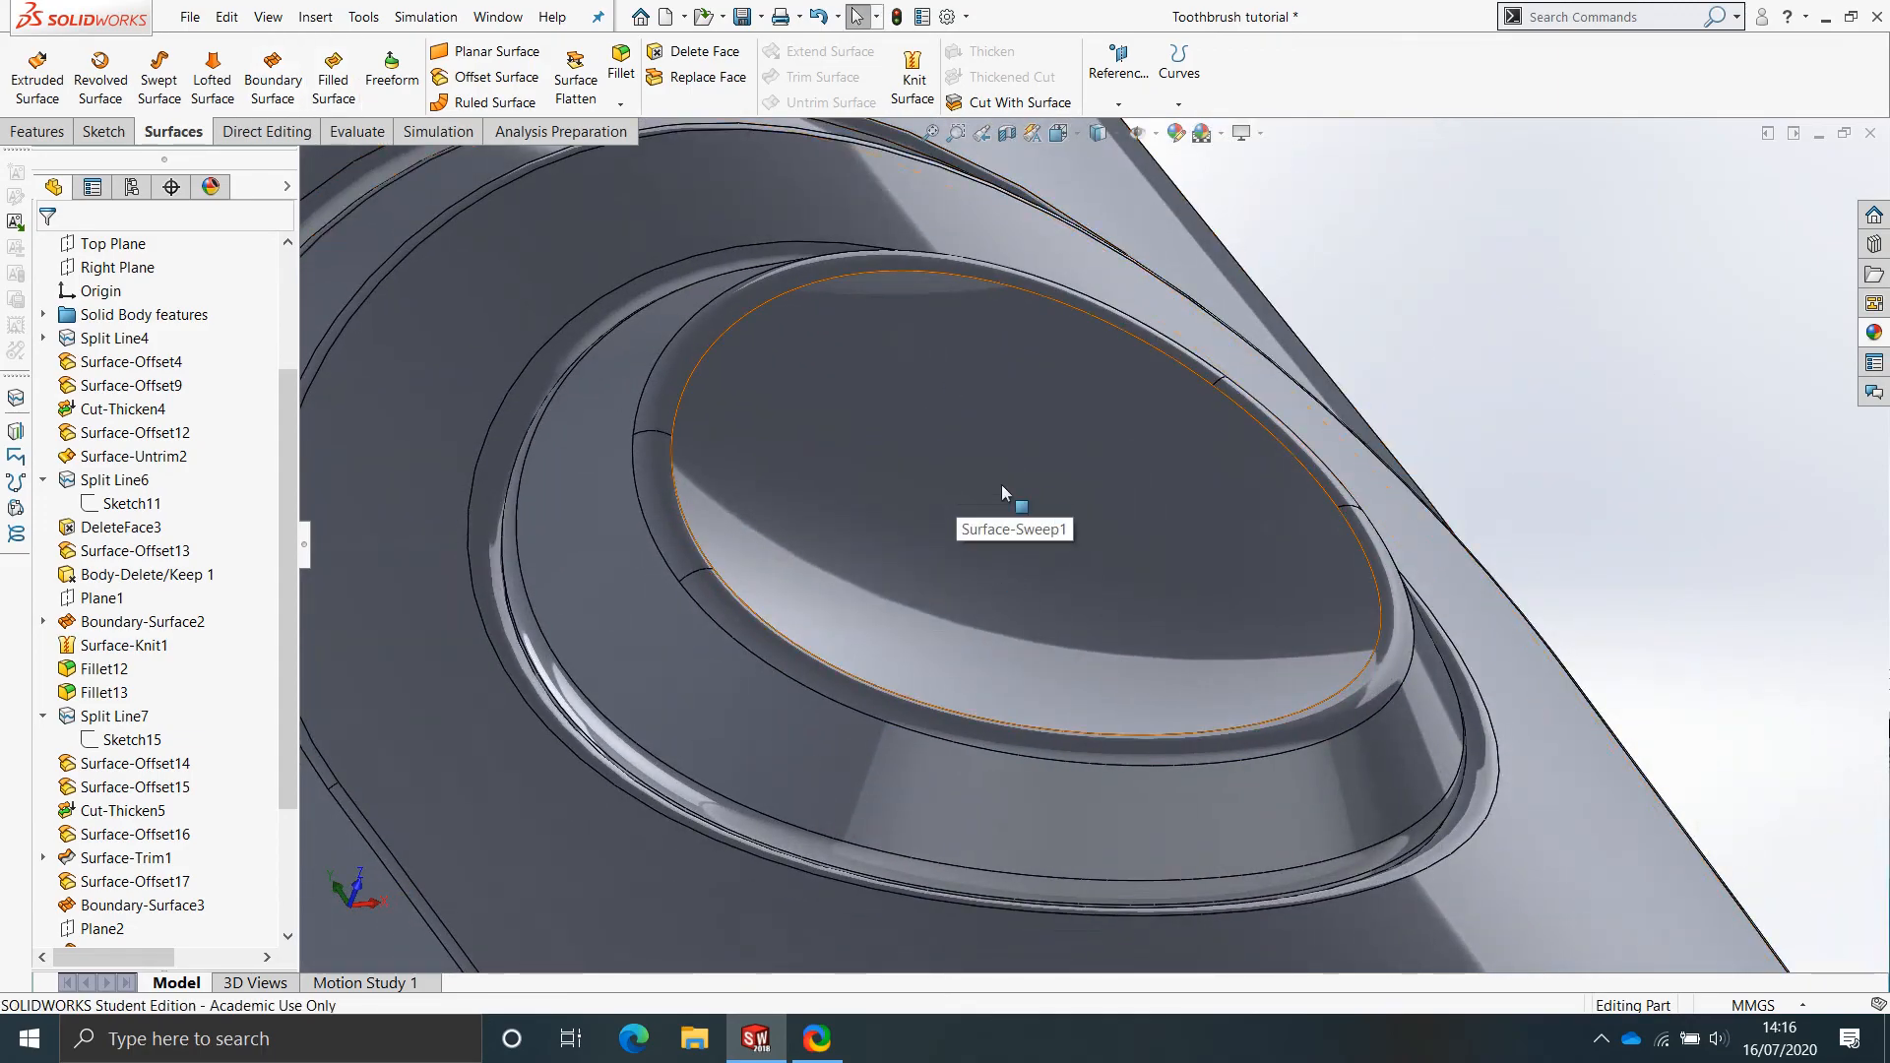
{"action": "scroll", "coordinate": [1014, 409], "scroll_direction": "down", "scroll_amount": 2}
{"action": "scroll", "coordinate": [1012, 406], "scroll_direction": "down", "scroll_amount": 3}
{"action": "middle_click_drag", "start_coordinate": [1012, 406], "coordinate": [1011, 350]}
{"action": "scroll", "coordinate": [1014, 357], "scroll_direction": "up", "scroll_amount": 4}
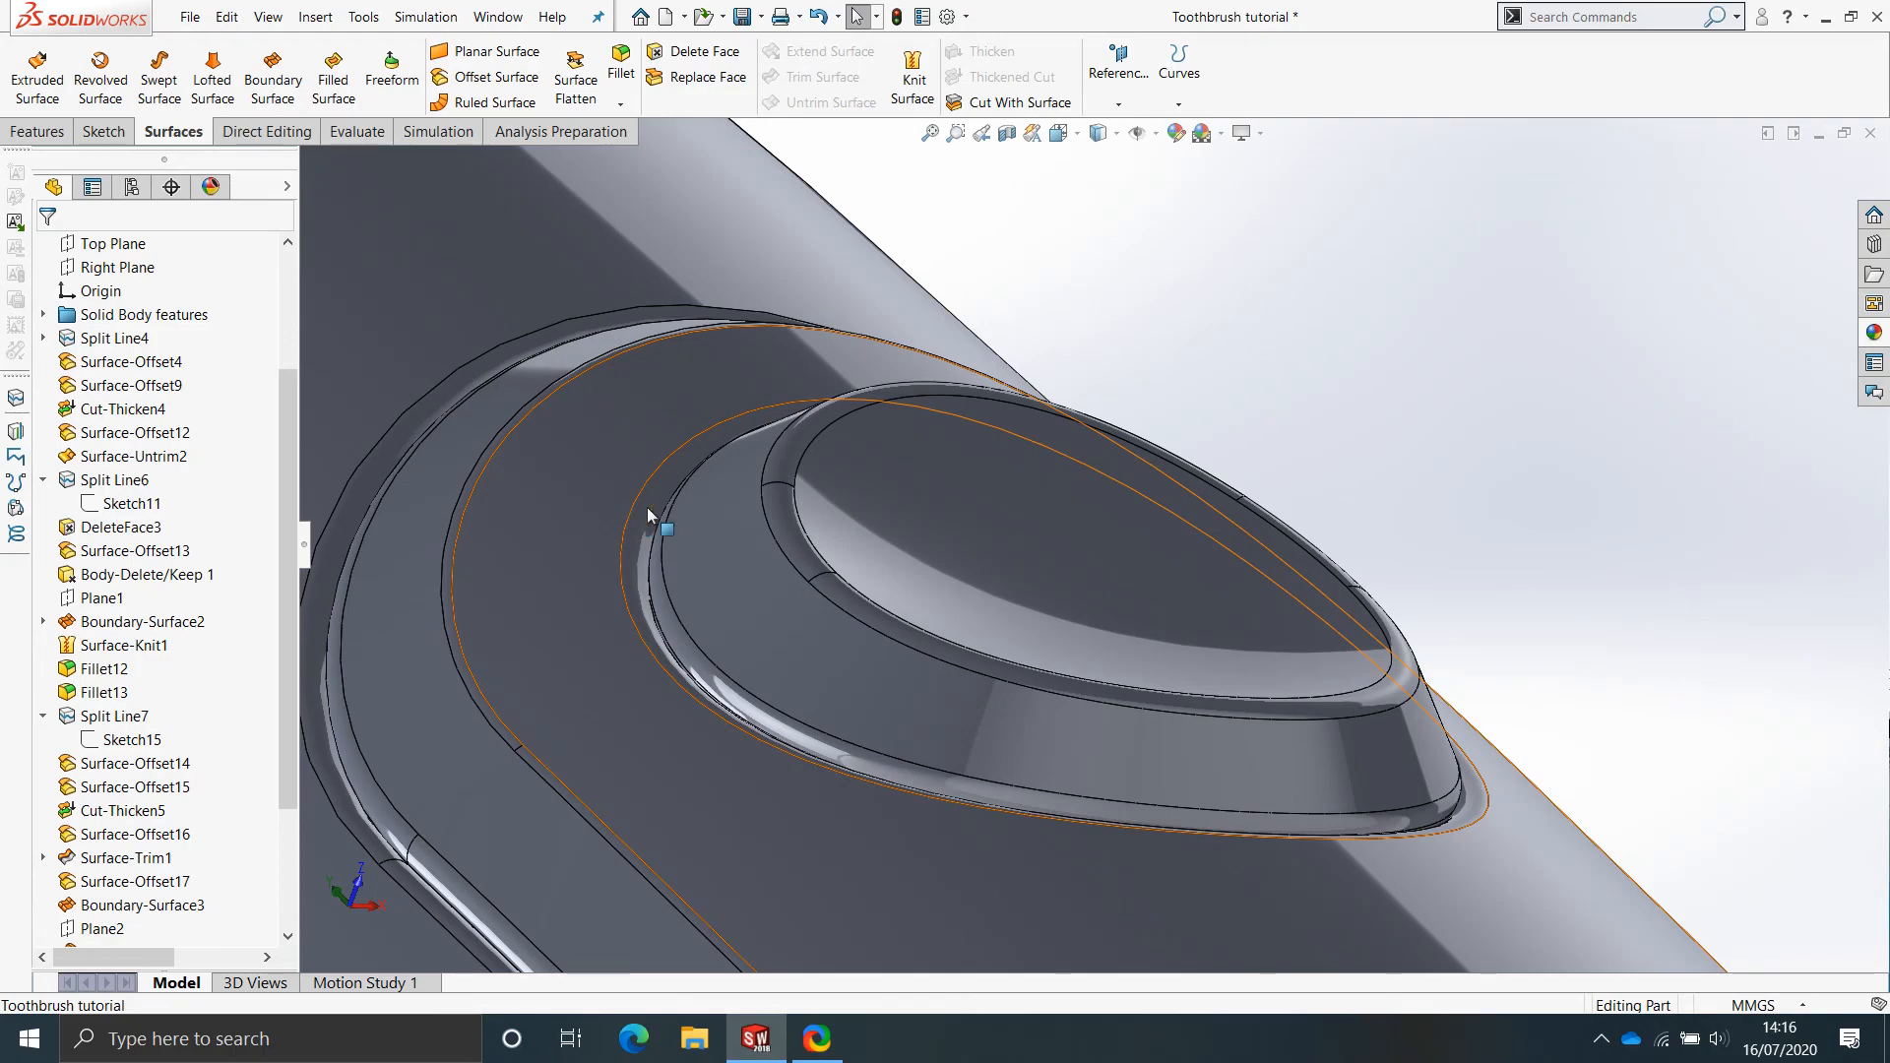
{"action": "scroll", "coordinate": [978, 480], "scroll_direction": "up", "scroll_amount": 4}
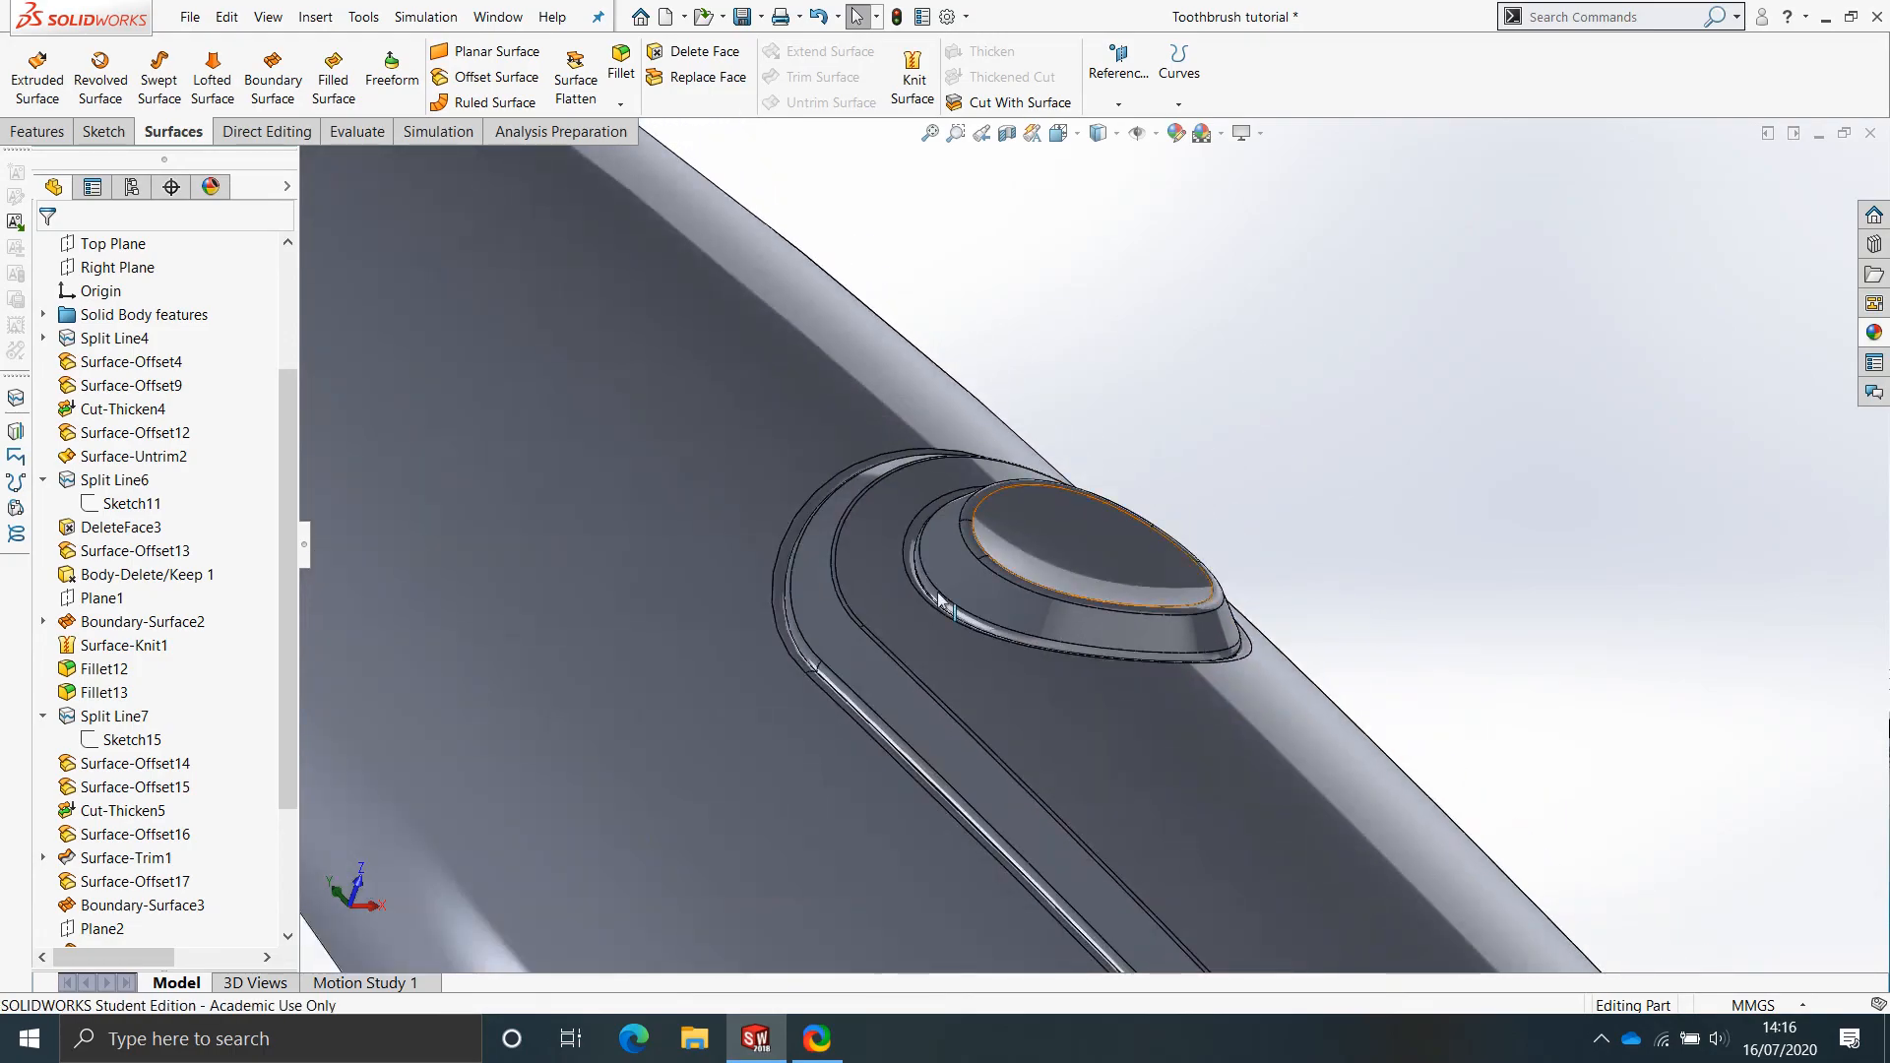
{"action": "scroll", "coordinate": [1189, 583], "scroll_direction": "up", "scroll_amount": 2}
{"action": "mouse_move", "coordinate": [1190, 583]}
{"action": "middle_mouse_down"}
{"action": "mouse_move", "coordinate": [1075, 697]}
{"action": "mouse_move", "coordinate": [1107, 669]}
{"action": "middle_mouse_up"}
{"action": "scroll", "coordinate": [1074, 697], "scroll_direction": "up", "scroll_amount": 4}
{"action": "scroll", "coordinate": [1107, 566], "scroll_direction": "down", "scroll_amount": 5}
{"action": "mouse_move", "coordinate": [1107, 590]}
{"action": "middle_mouse_down"}
{"action": "mouse_move", "coordinate": [1140, 613]}
{"action": "mouse_move", "coordinate": [1072, 605]}
{"action": "mouse_move", "coordinate": [1073, 512]}
{"action": "middle_mouse_up"}
{"action": "scroll", "coordinate": [1071, 604], "scroll_direction": "down", "scroll_amount": 5}
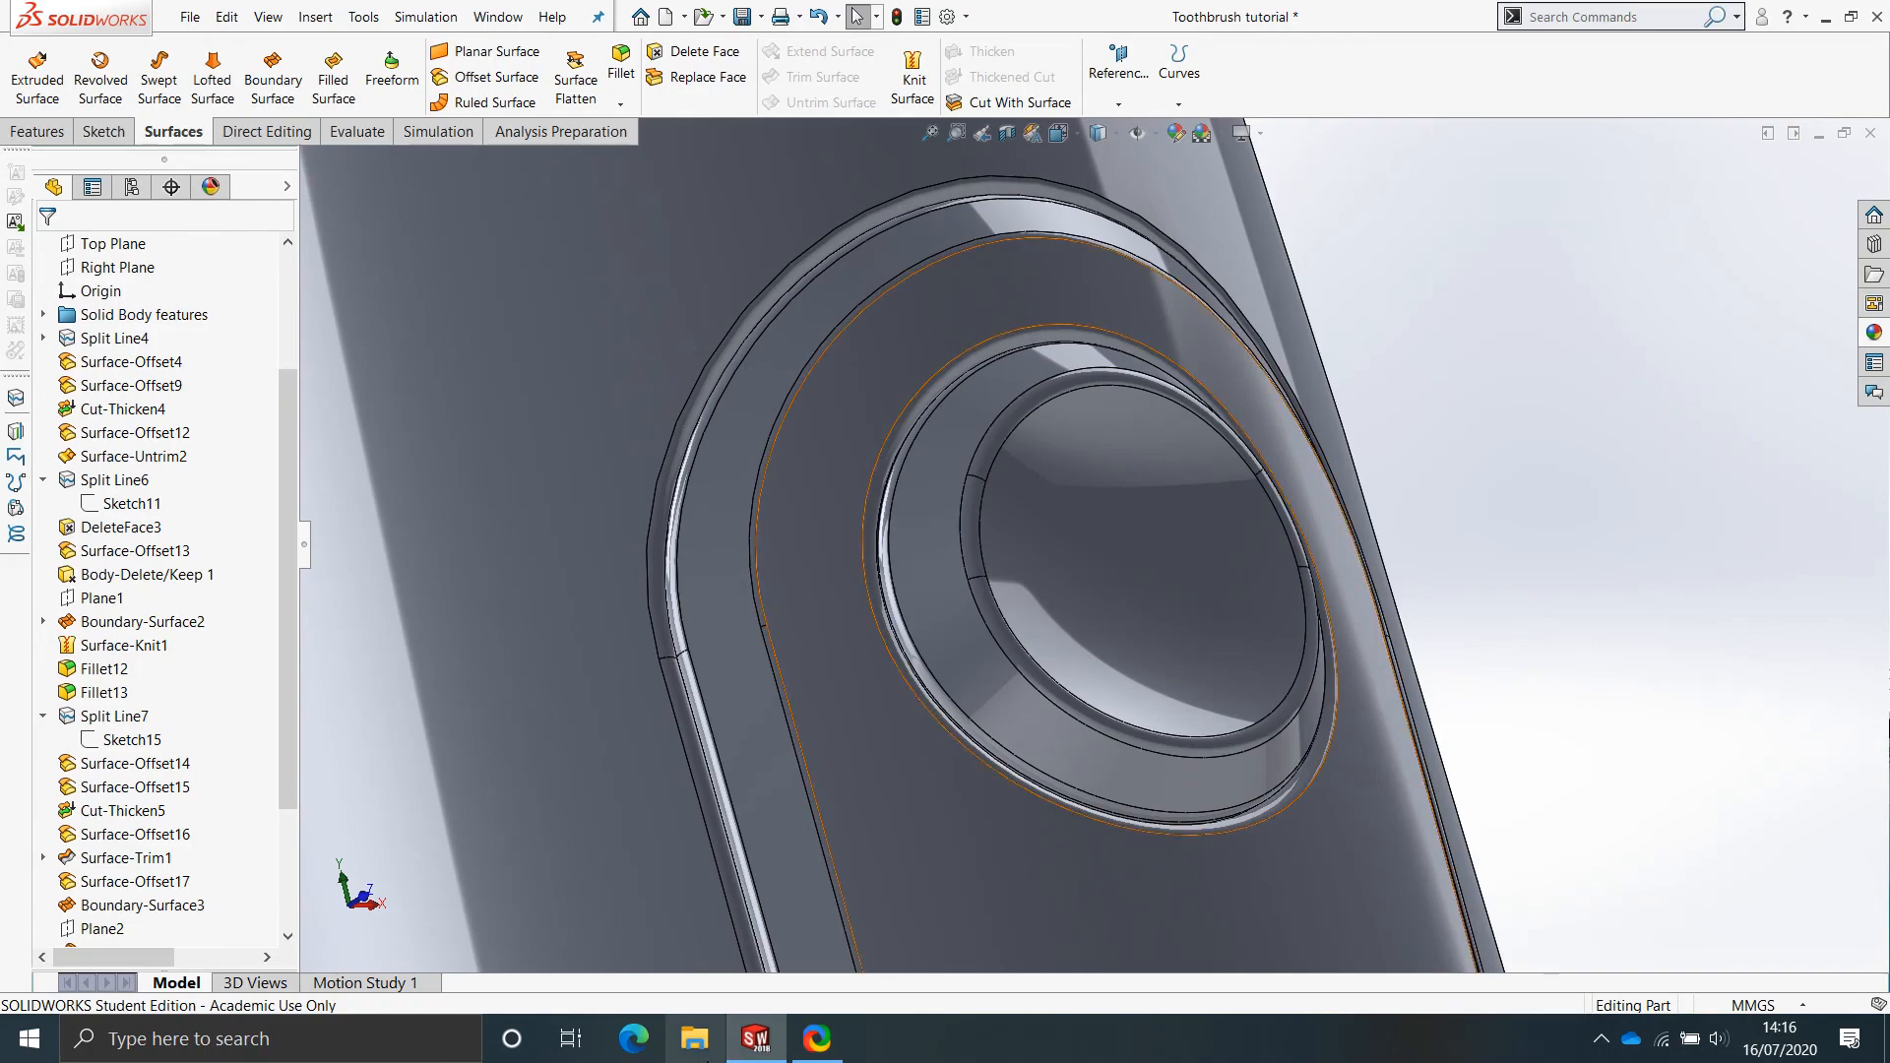